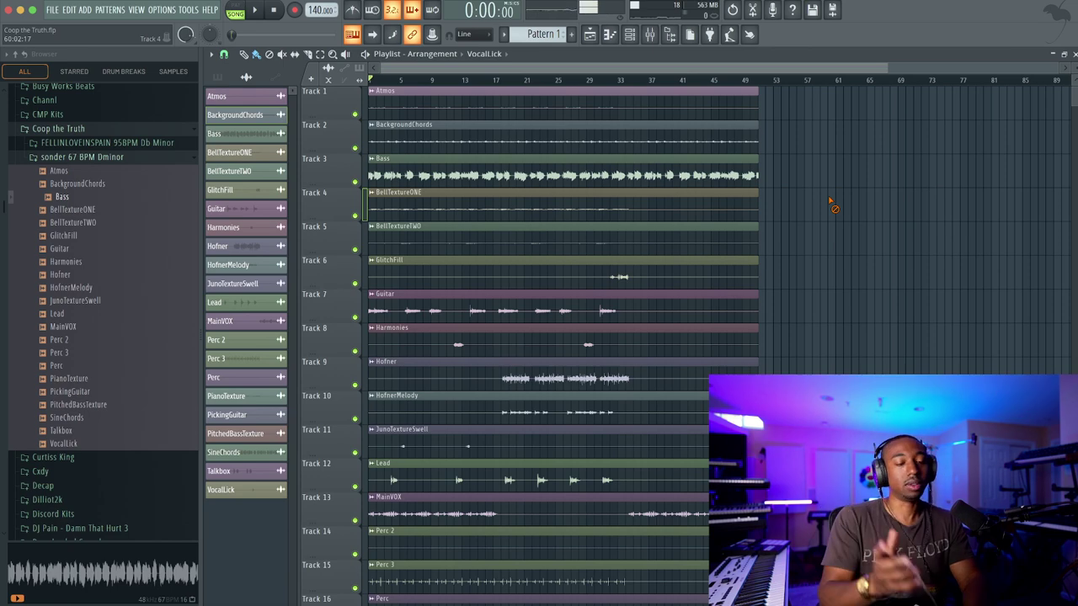
Look over the imported stem tracks and play the full arrangement from the start
{"action": "scroll", "coordinate": [806, 205], "scroll_direction": "down", "scroll_amount": 4}
{"action": "scroll", "coordinate": [806, 204], "scroll_direction": "up", "scroll_amount": 3}
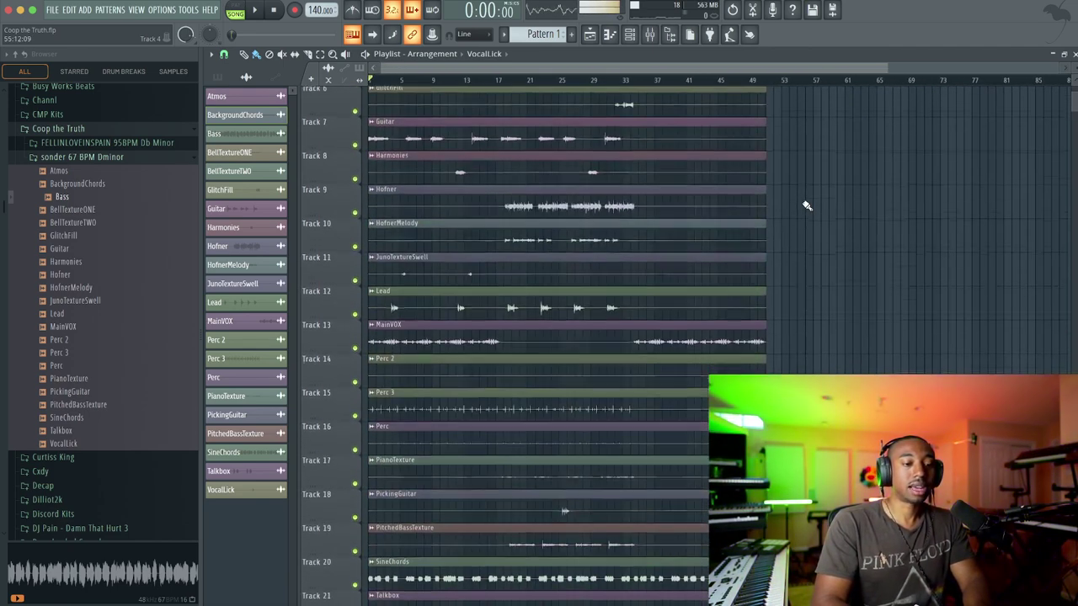
{"action": "scroll", "coordinate": [805, 204], "scroll_direction": "up", "scroll_amount": 2}
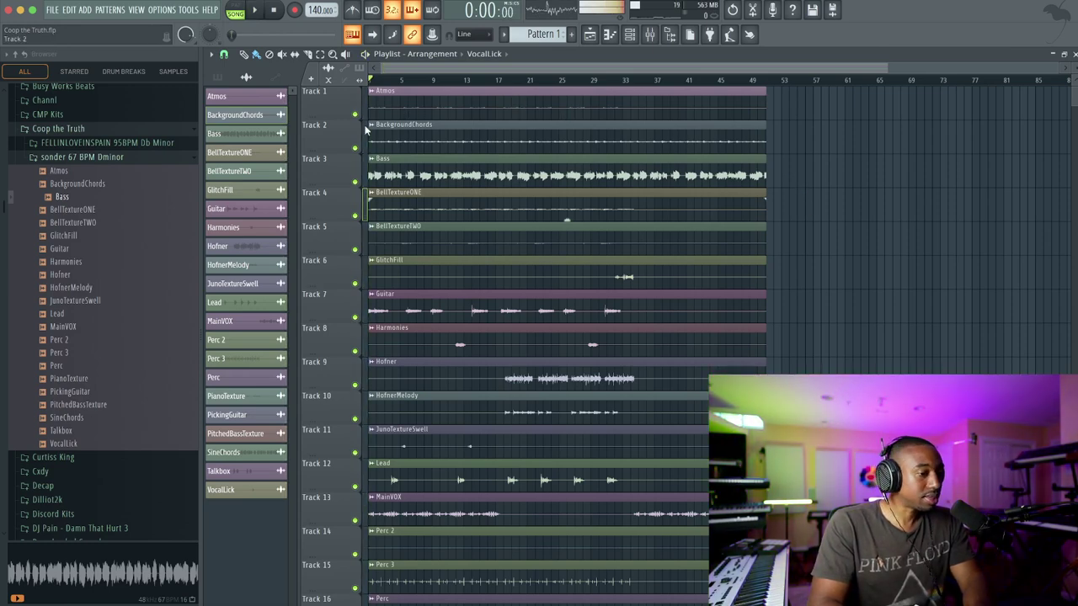
{"action": "key", "text": "space"}
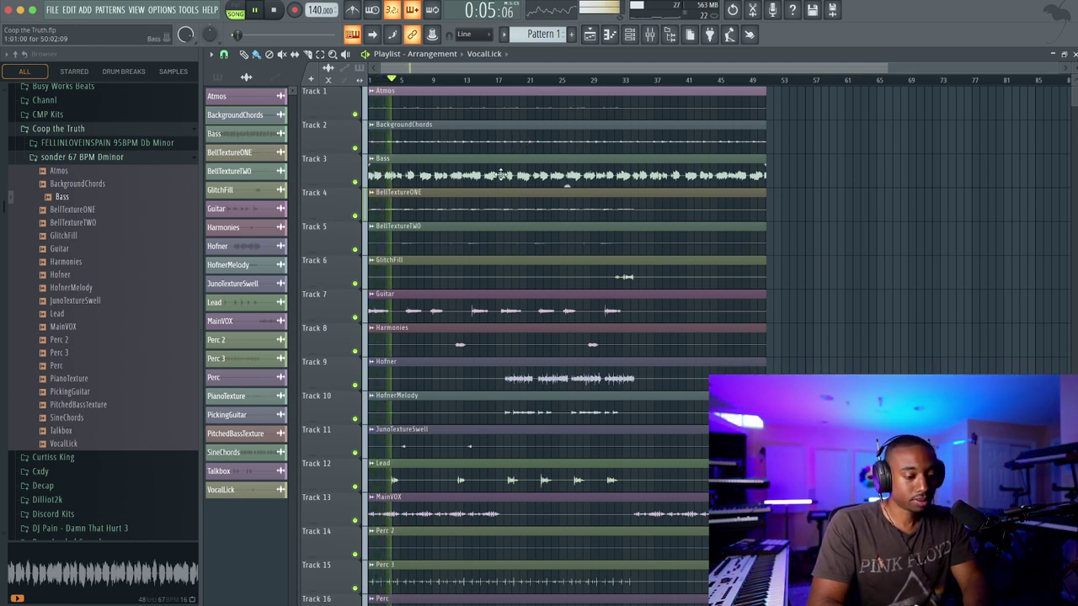
{"action": "key", "text": "space"}
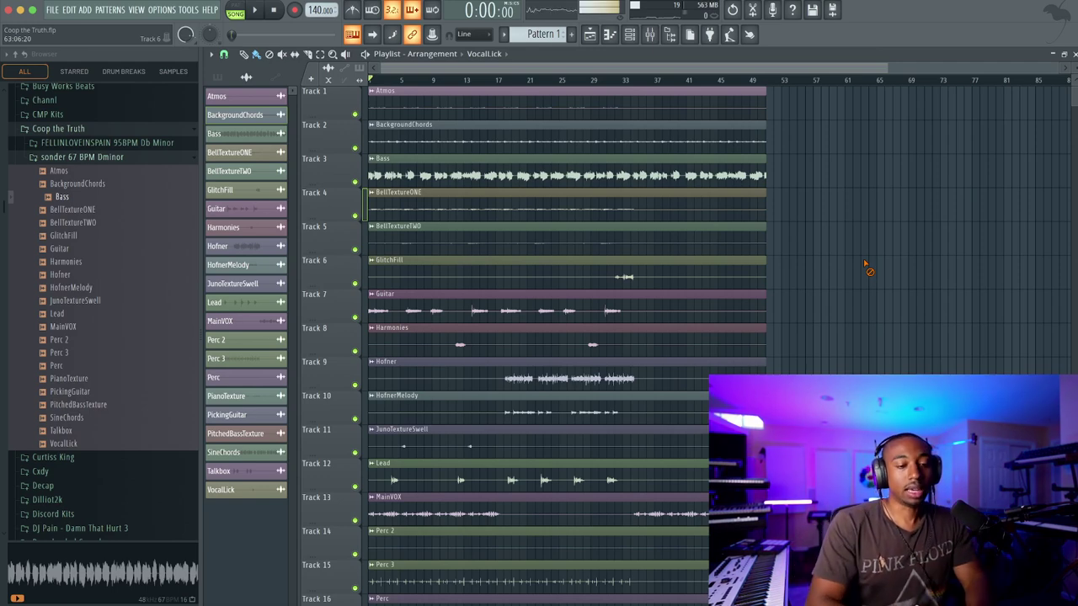
Try a clip gain of about 18.6 dB on the Atmos clip and audition it soloed
{"action": "scroll", "coordinate": [865, 265], "scroll_direction": "up", "scroll_amount": 5}
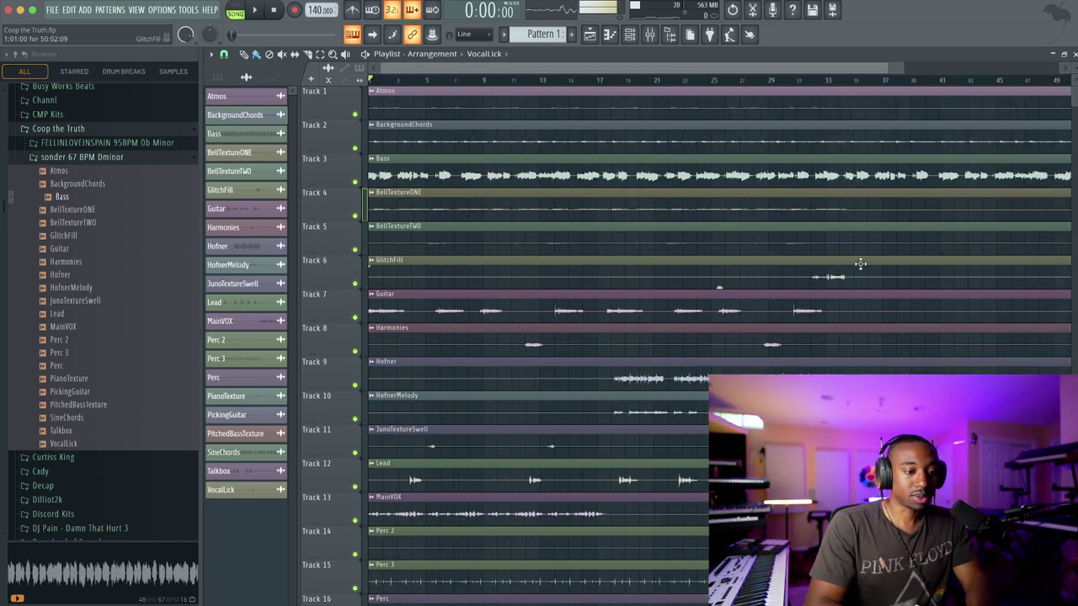
{"action": "scroll", "coordinate": [860, 264], "scroll_direction": "down", "scroll_amount": 4}
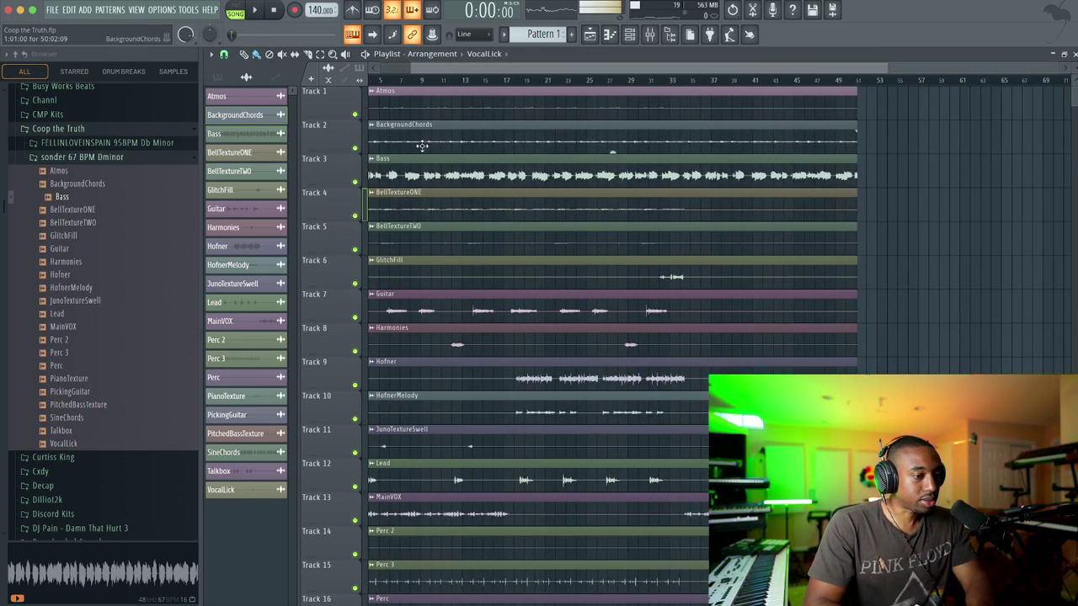
{"action": "scroll", "coordinate": [421, 144], "scroll_direction": "up", "scroll_amount": 1}
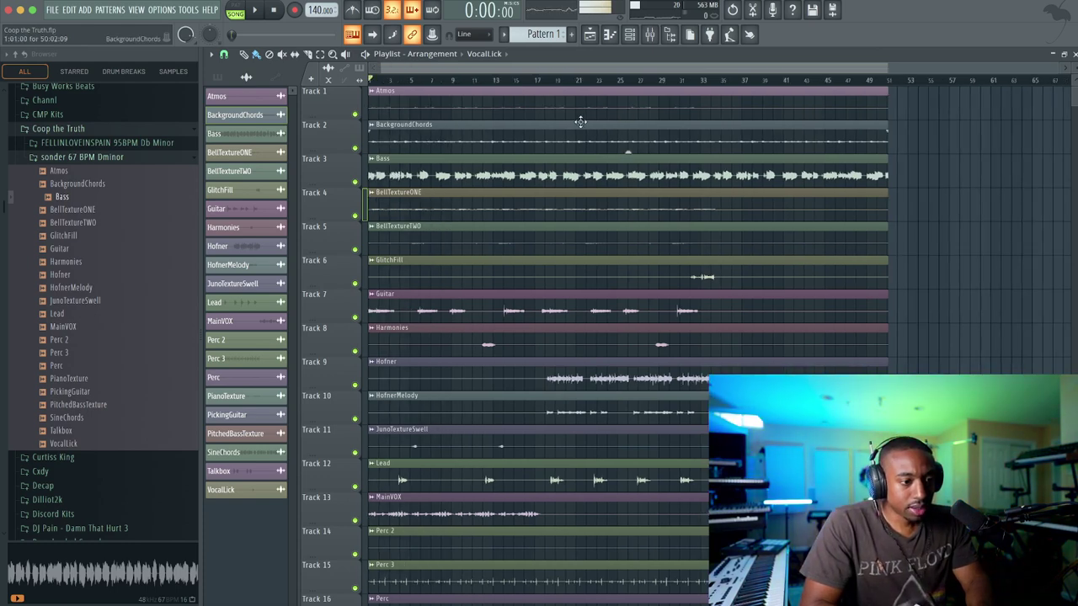
{"action": "left_click_drag", "start_coordinate": [628, 119], "coordinate": [628, 116]}
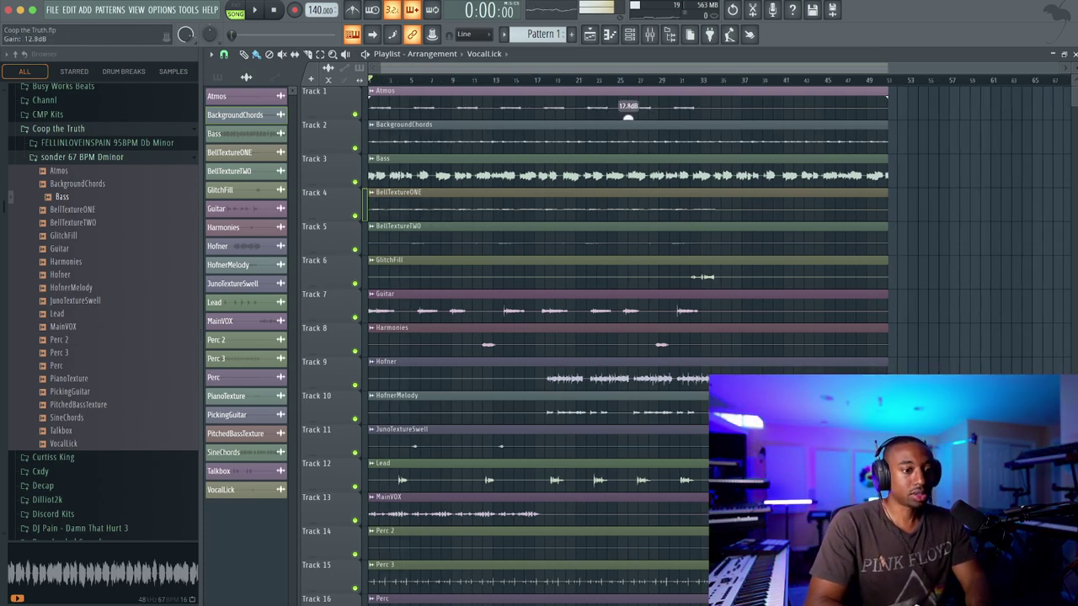
{"action": "right_click", "coordinate": [355, 113]}
{"action": "key", "text": "space"}
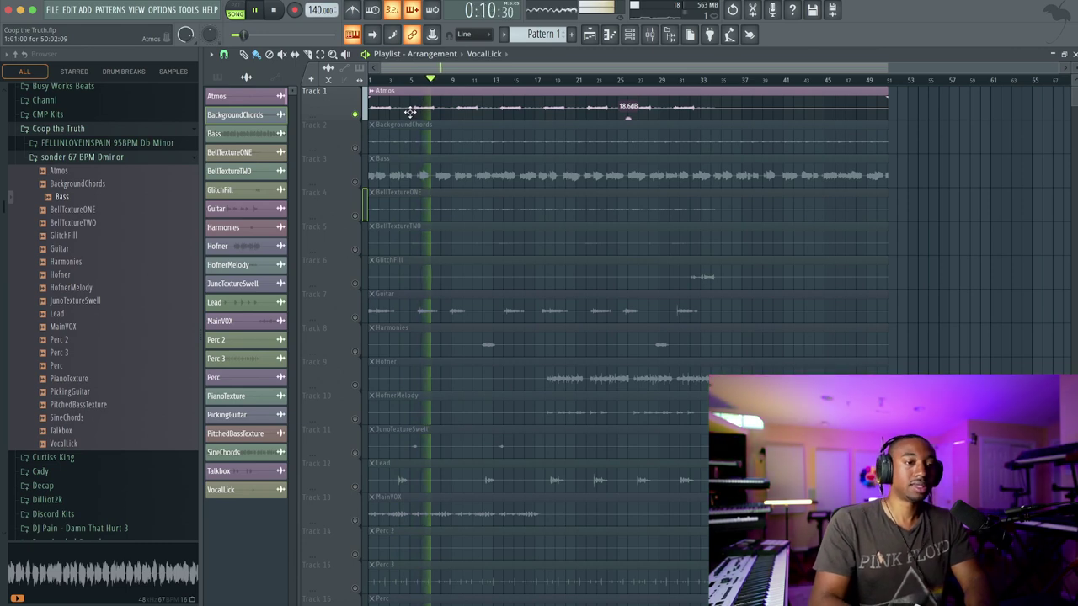
{"action": "key", "text": "space"}
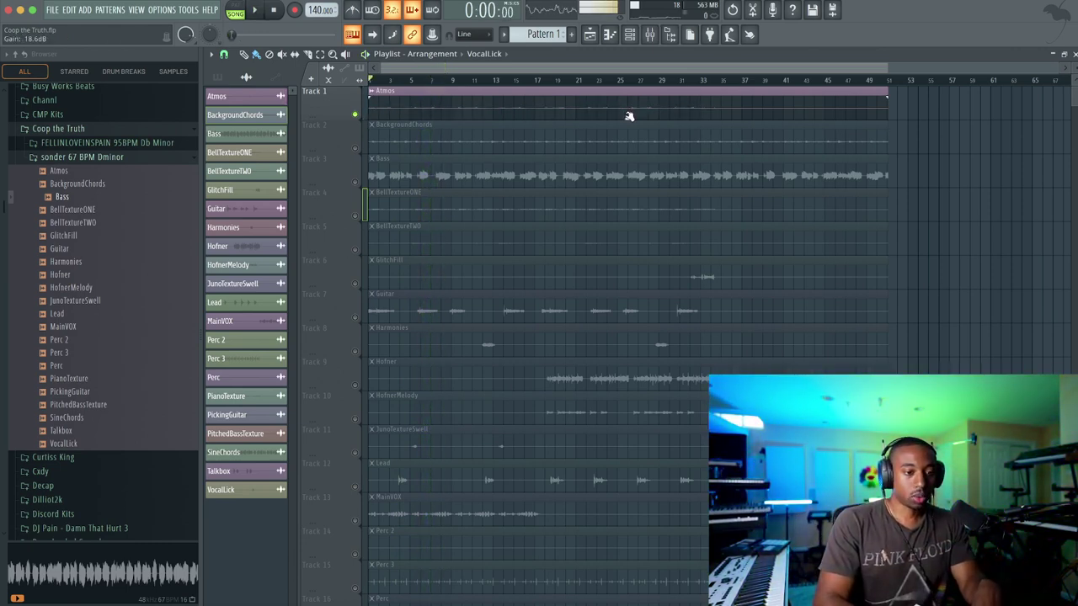
Try a clip gain of about 12.5 dB on the BackgroundChords clip and audition it soloed
{"action": "right_click", "coordinate": [355, 149]}
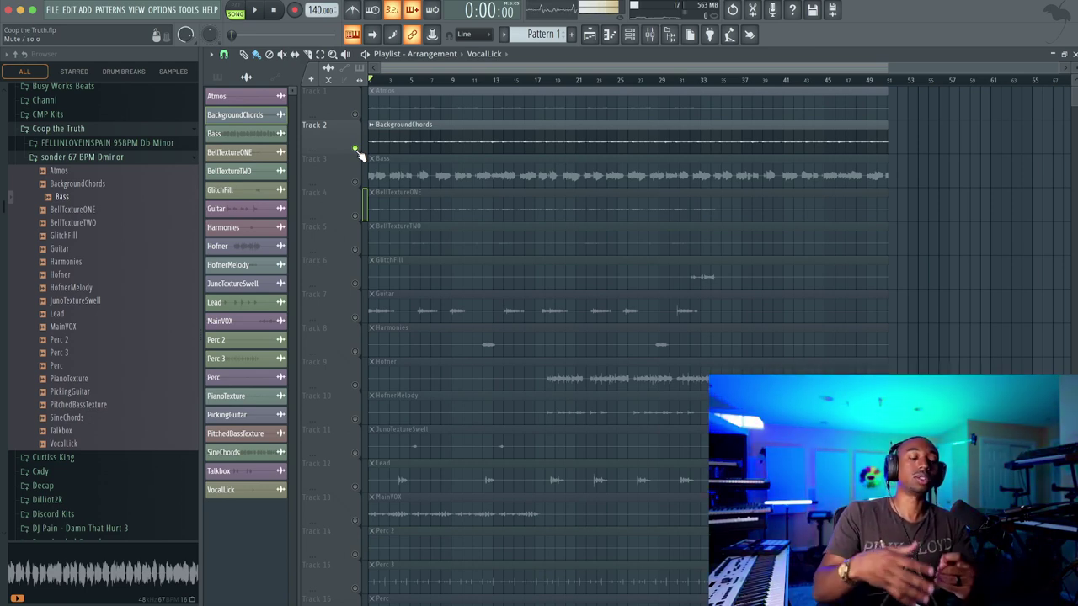
{"action": "left_click_drag", "start_coordinate": [613, 149], "coordinate": [627, 151]}
{"action": "key", "text": "space"}
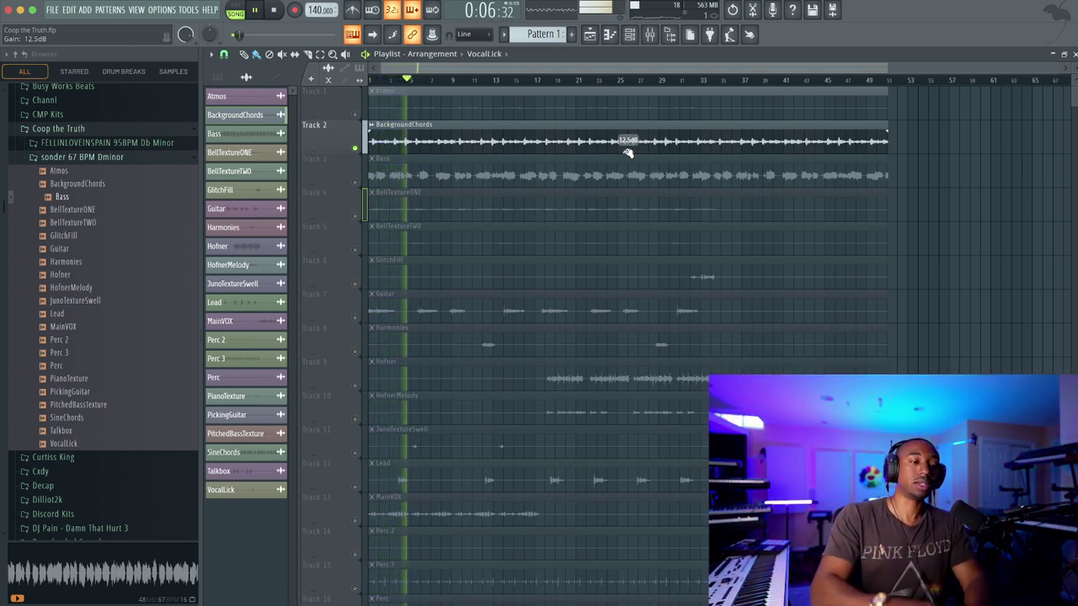
{"action": "key", "text": "space"}
{"action": "left_click_drag", "start_coordinate": [628, 152], "coordinate": [627, 161]}
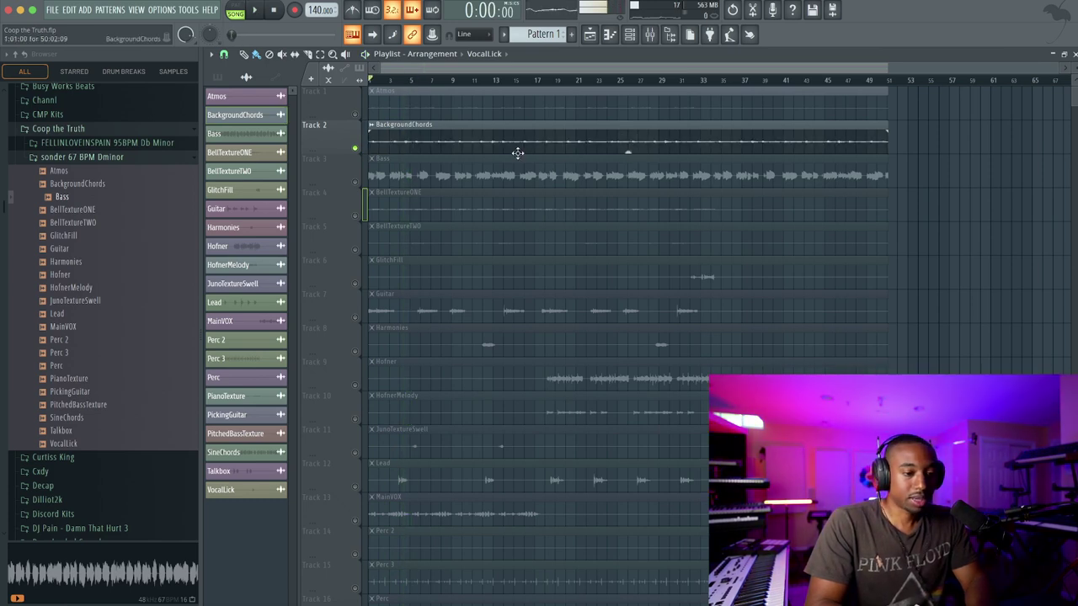
Solo the Atmos track again and raise its clip gain to about 27.1 dB, checking it in playback
{"action": "left_click", "coordinate": [358, 115]}
{"action": "right_click", "coordinate": [359, 115]}
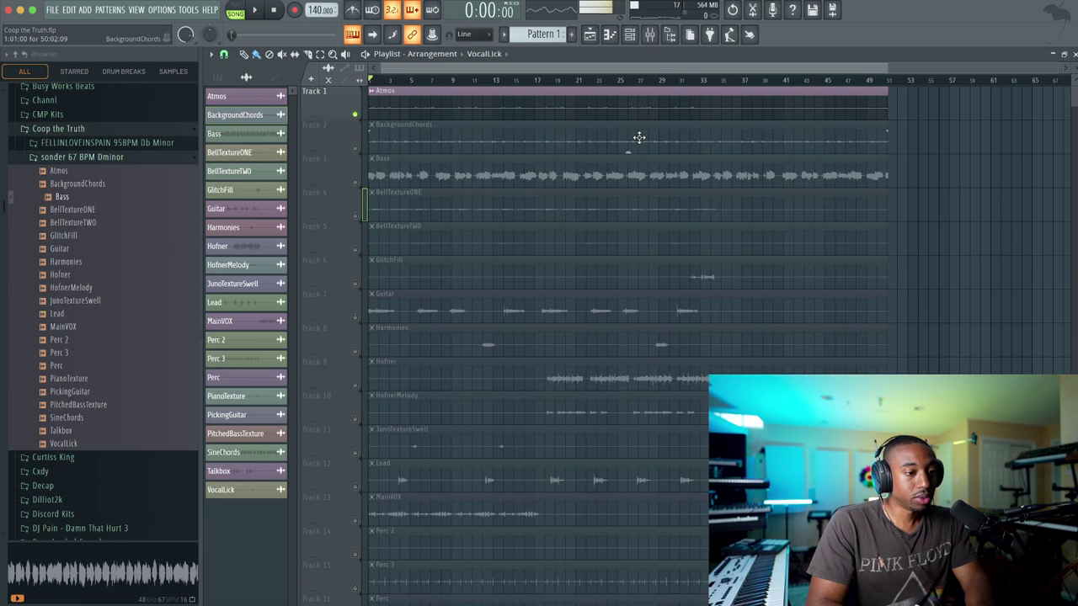
{"action": "left_click_drag", "start_coordinate": [629, 115], "coordinate": [629, 118]}
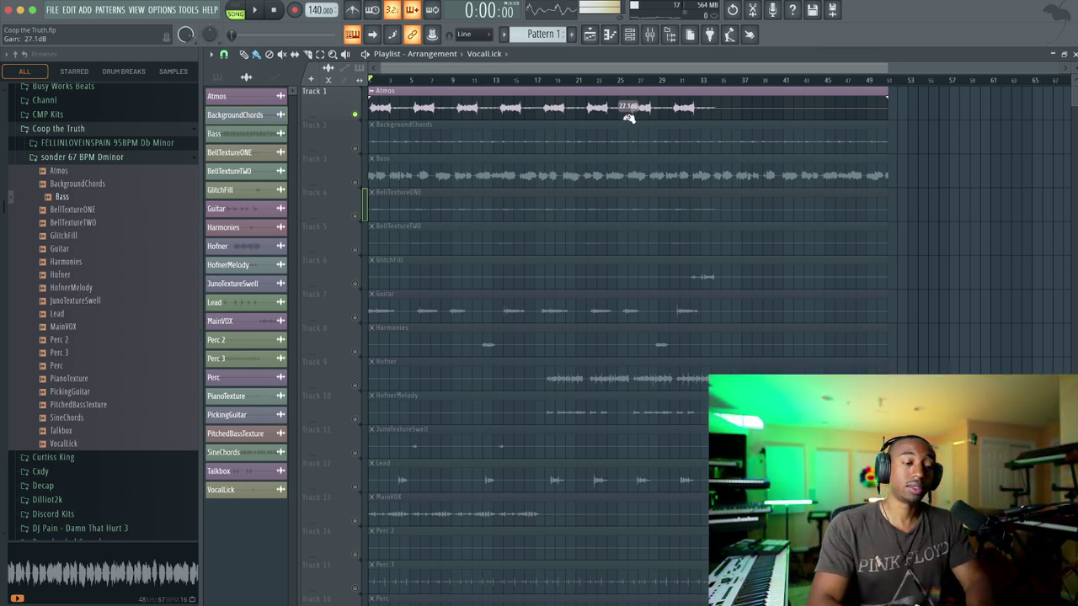
{"action": "key", "text": "space"}
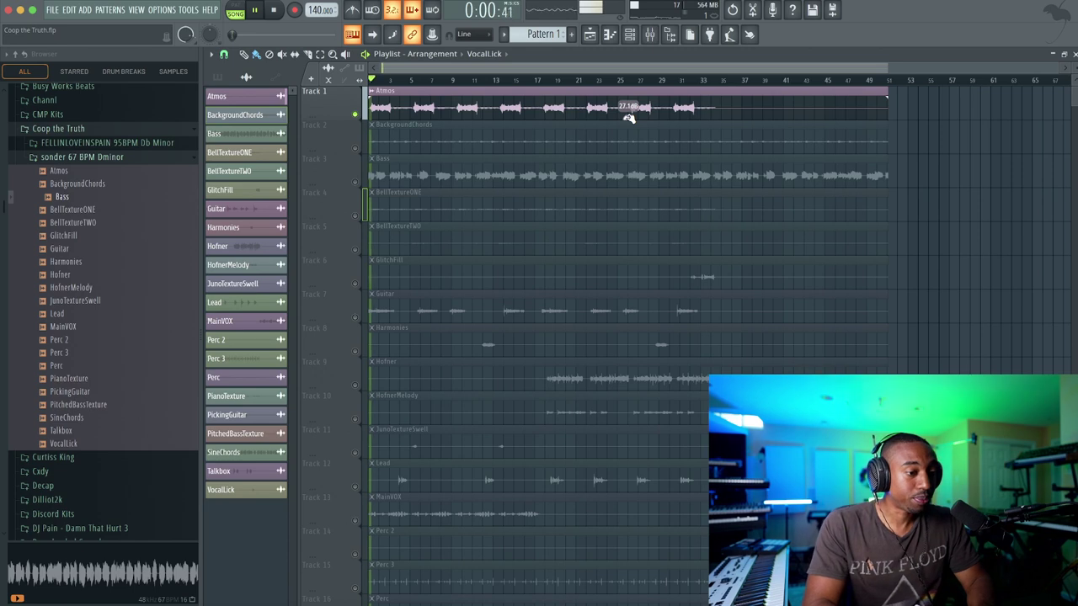
{"action": "key", "text": "space"}
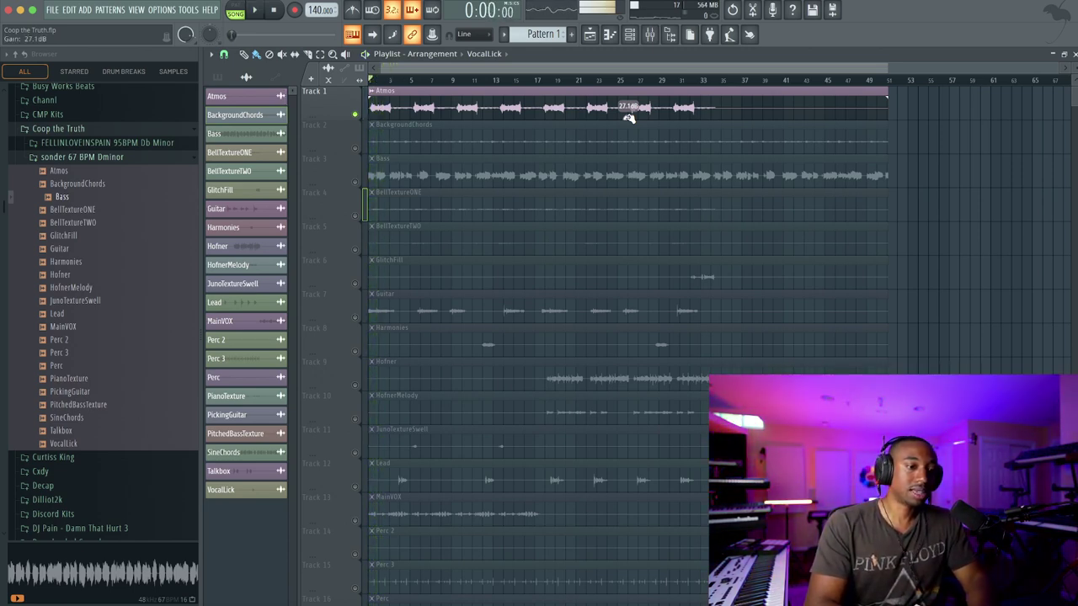
Listen to the soloed Atmos track from the start and from around bar 6
{"action": "key", "text": "space"}
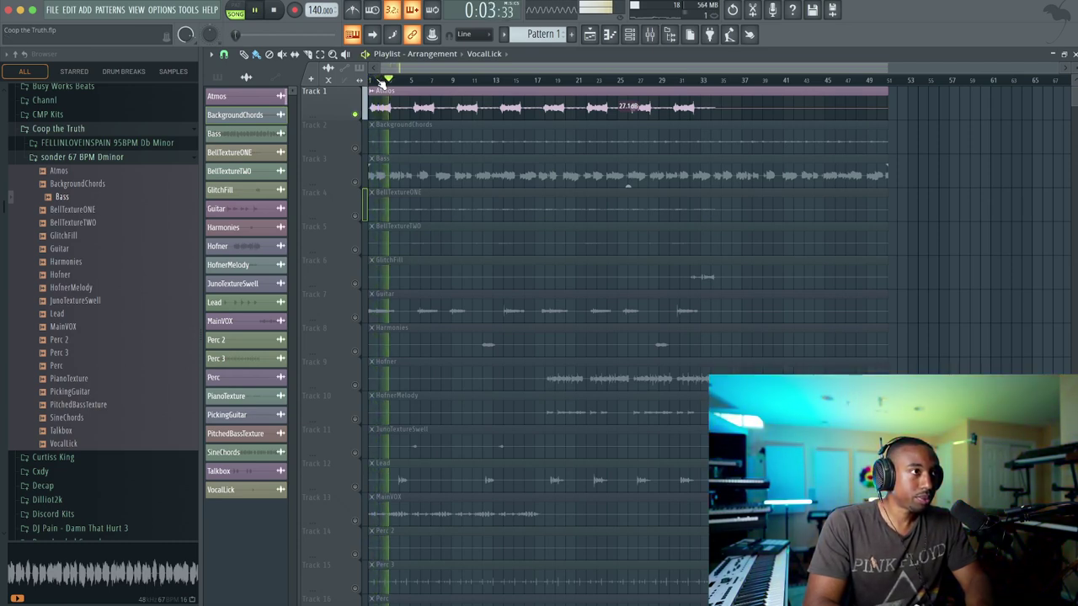
{"action": "key", "text": "space"}
{"action": "left_click", "coordinate": [425, 85]}
{"action": "key", "text": "space"}
{"action": "key", "text": "space"}
Replace the Sampler channel in the channel rack's Unsorted group with Omnisphere
{"action": "left_click", "coordinate": [628, 34]}
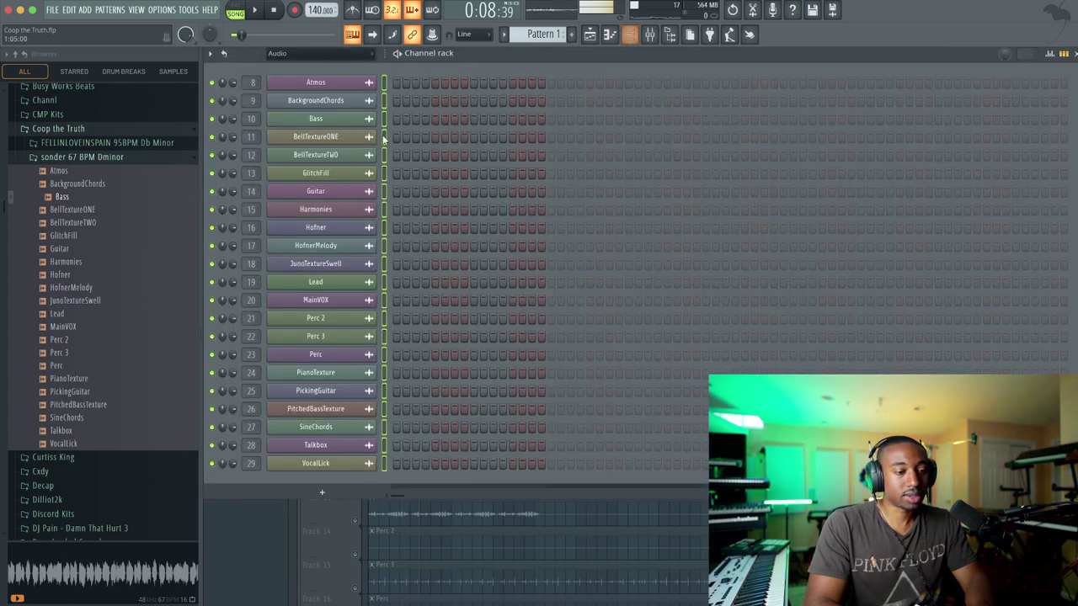
{"action": "left_click", "coordinate": [311, 53]}
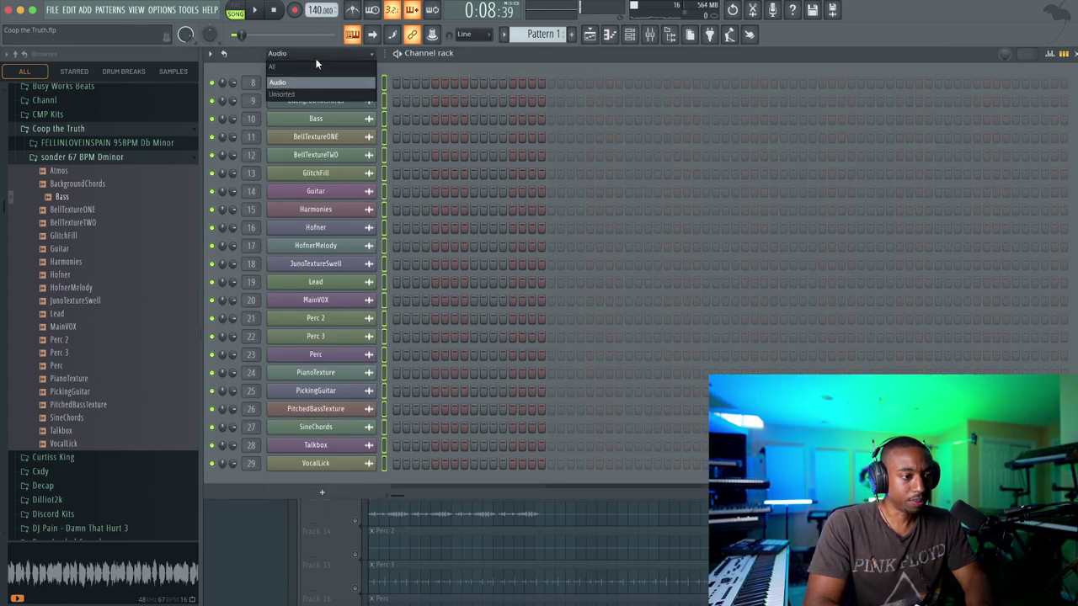
{"action": "left_click", "coordinate": [308, 91]}
{"action": "right_click", "coordinate": [319, 85]}
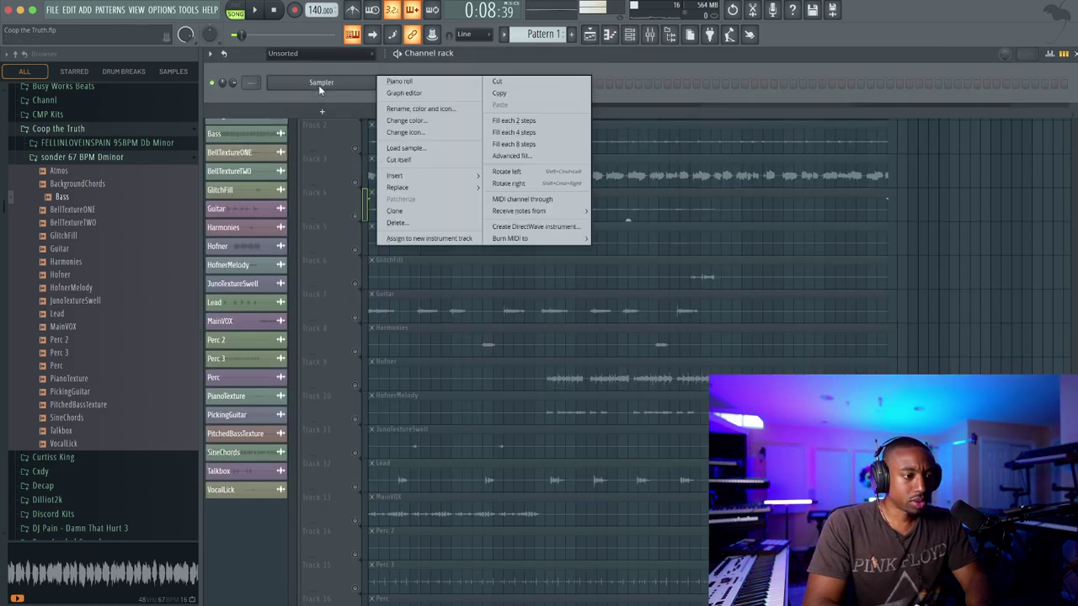
{"action": "mouse_move", "coordinate": [442, 185]}
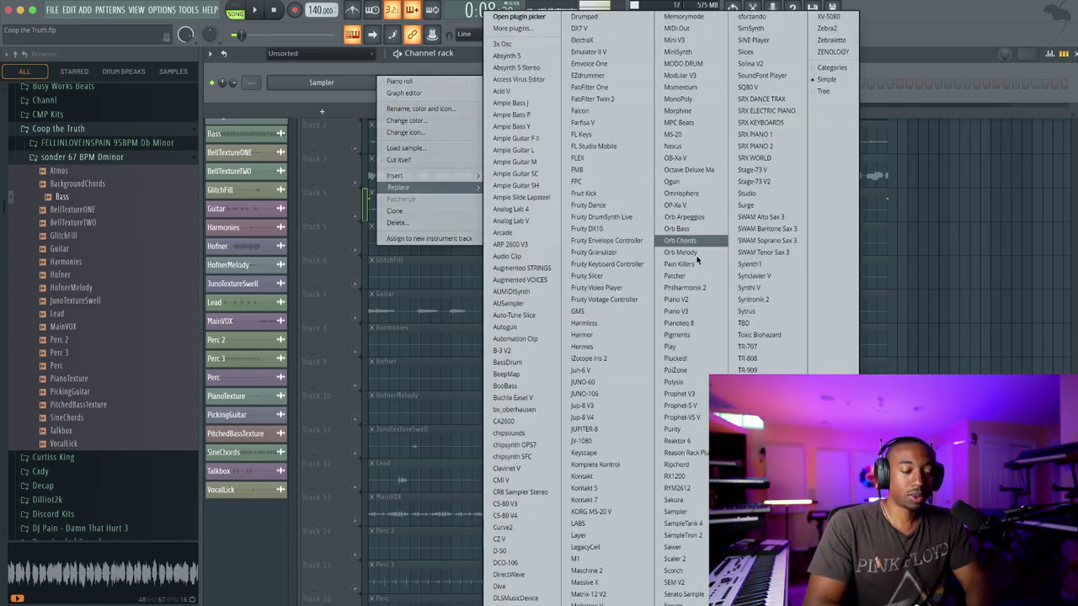
{"action": "left_click", "coordinate": [683, 193]}
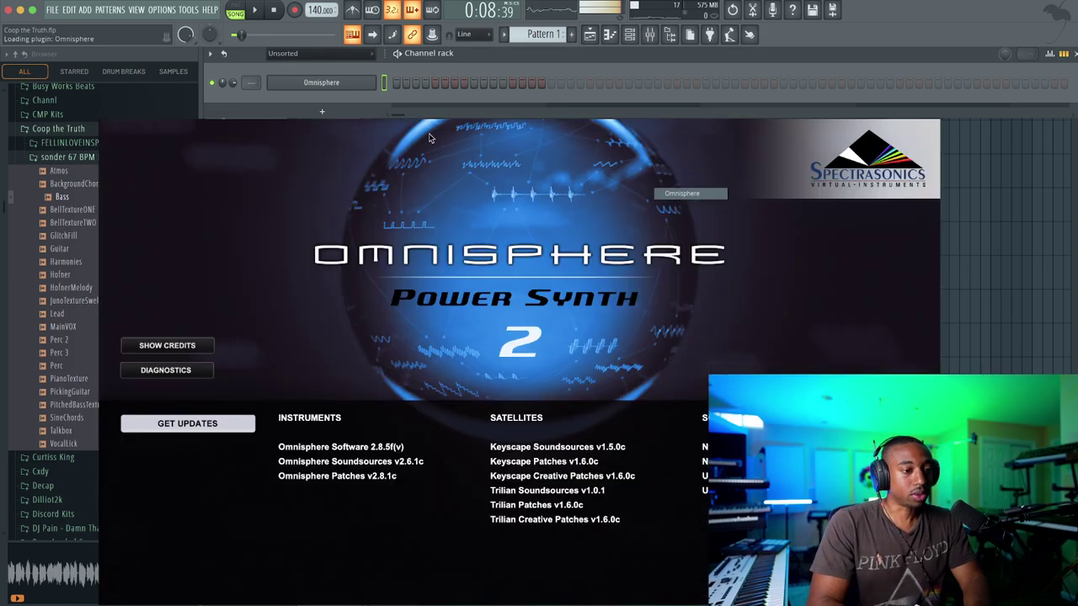
Check the Pads + Strings patches, and filter the Omnisphere patch browser to the Bowed Colors category
{"action": "scroll", "coordinate": [190, 328], "scroll_direction": "down", "scroll_amount": 5}
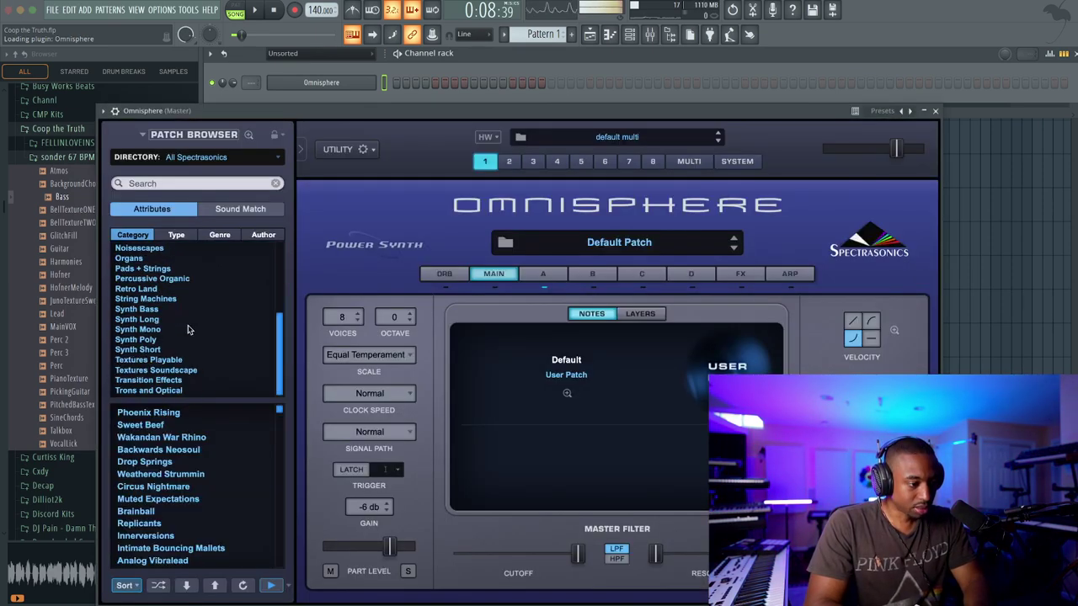
{"action": "left_click", "coordinate": [148, 270]}
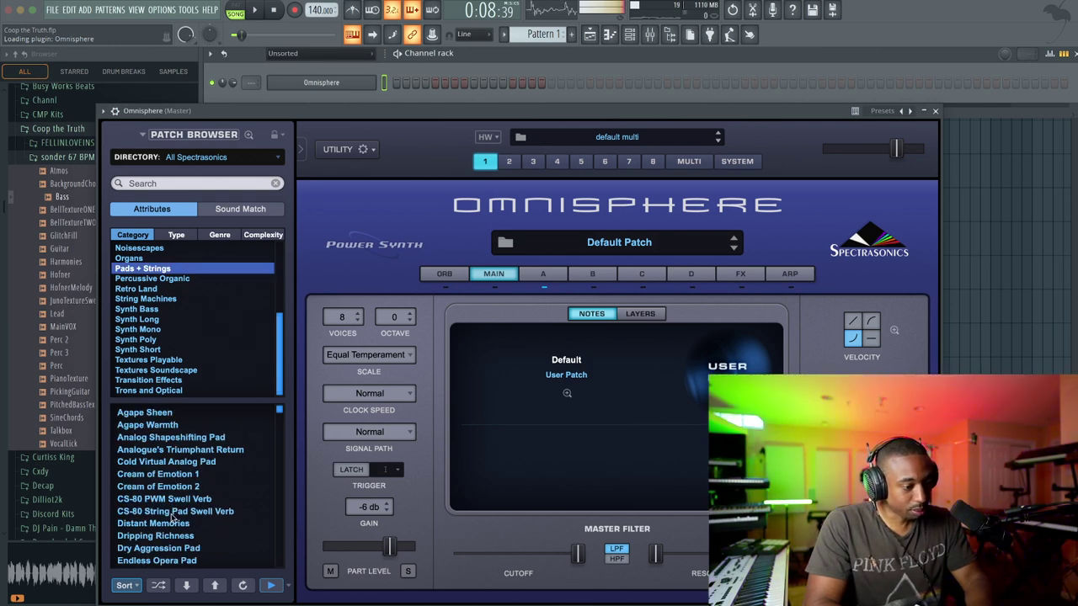
{"action": "scroll", "coordinate": [167, 296], "scroll_direction": "up", "scroll_amount": 5}
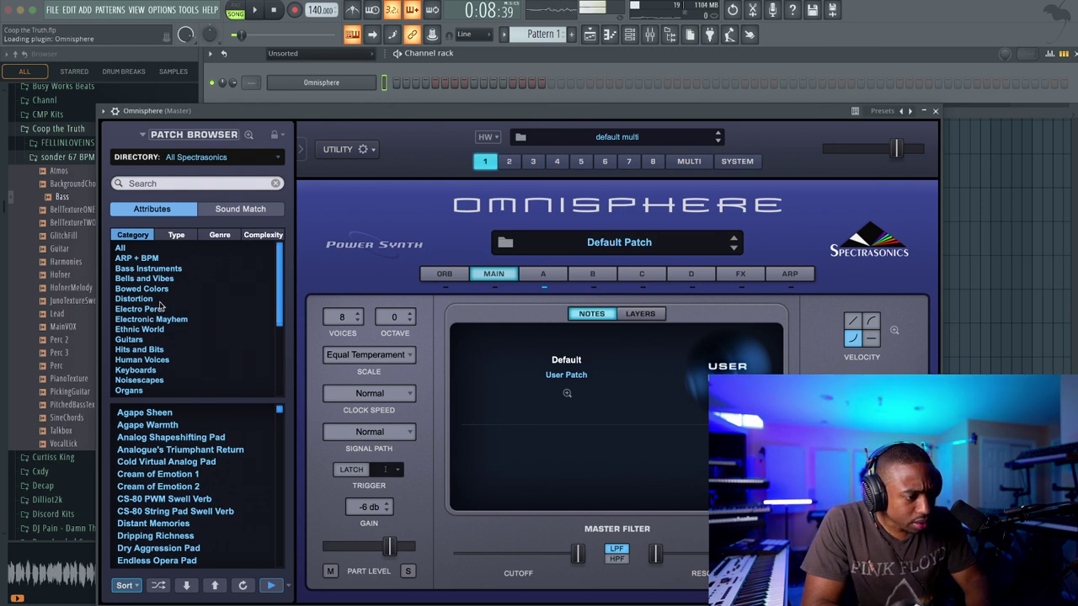
{"action": "left_click", "coordinate": [160, 290]}
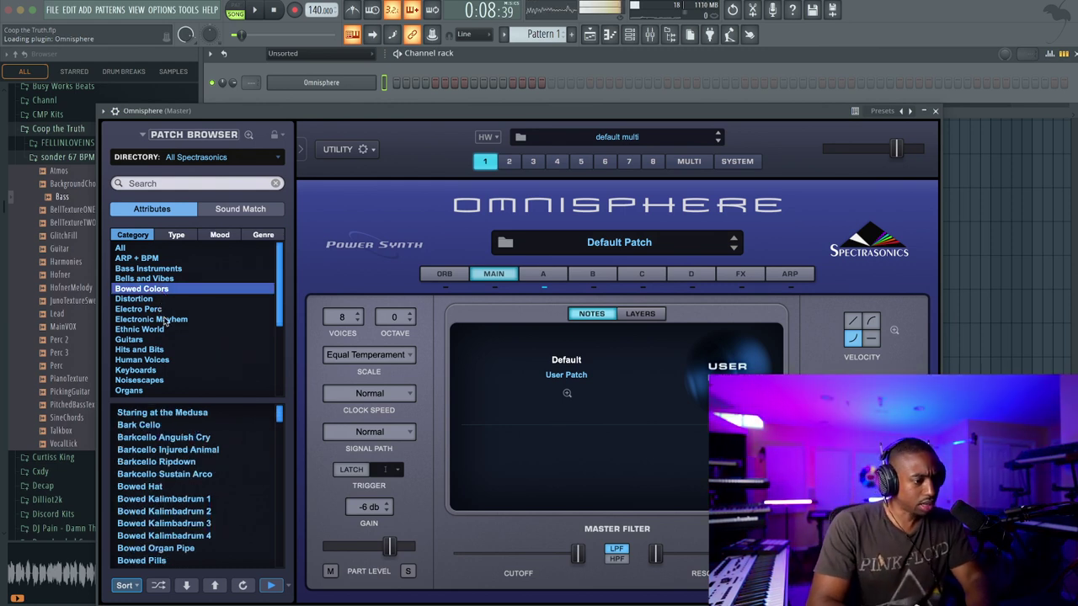
{"action": "scroll", "coordinate": [166, 320], "scroll_direction": "down", "scroll_amount": 1}
{"action": "scroll", "coordinate": [166, 319], "scroll_direction": "down", "scroll_amount": 2}
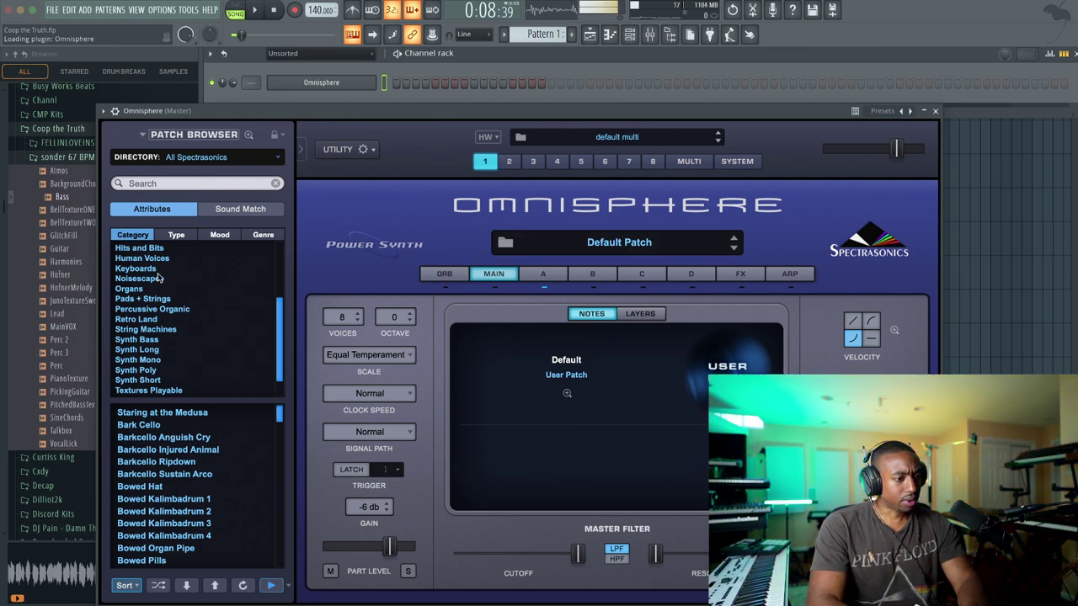
Audition the Barkcello Ripdown and Bowed Kalimbadrum 1 patches
{"action": "left_click", "coordinate": [178, 460]}
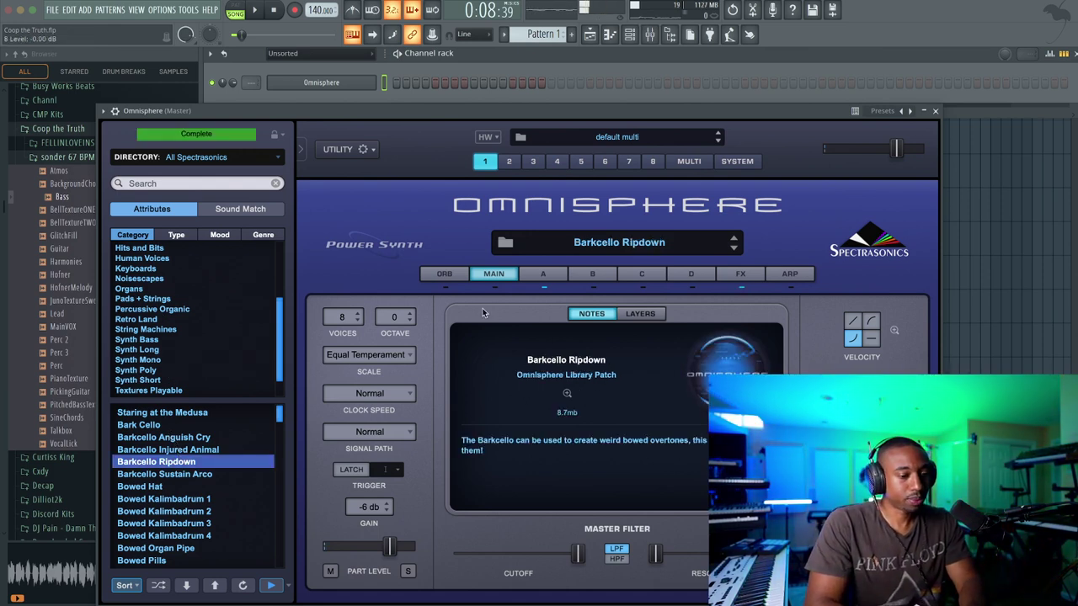
{"action": "left_click", "coordinate": [183, 498]}
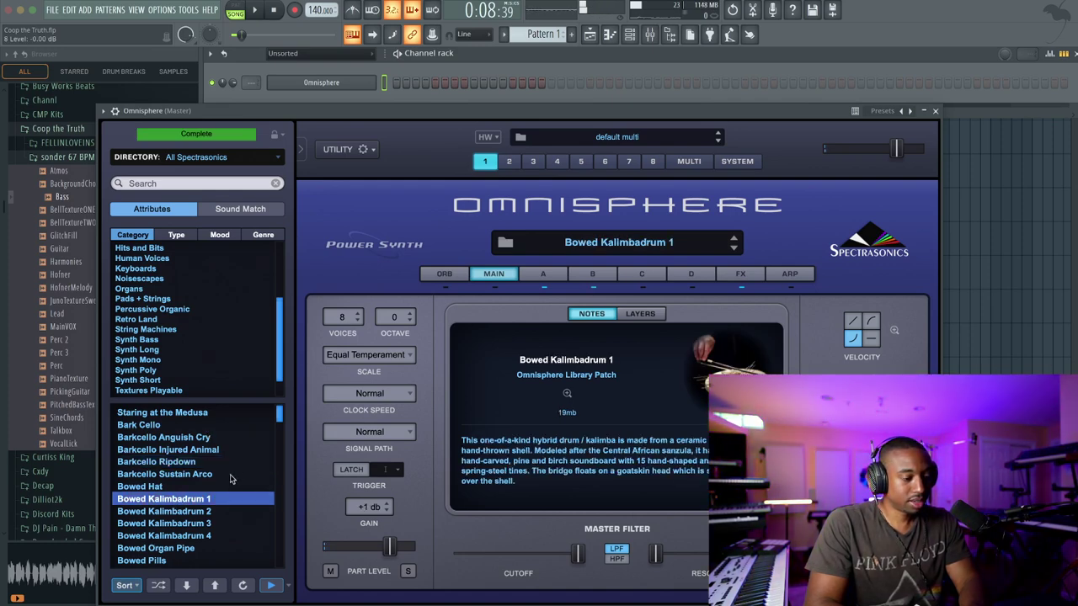
{"action": "left_click", "coordinate": [934, 111]}
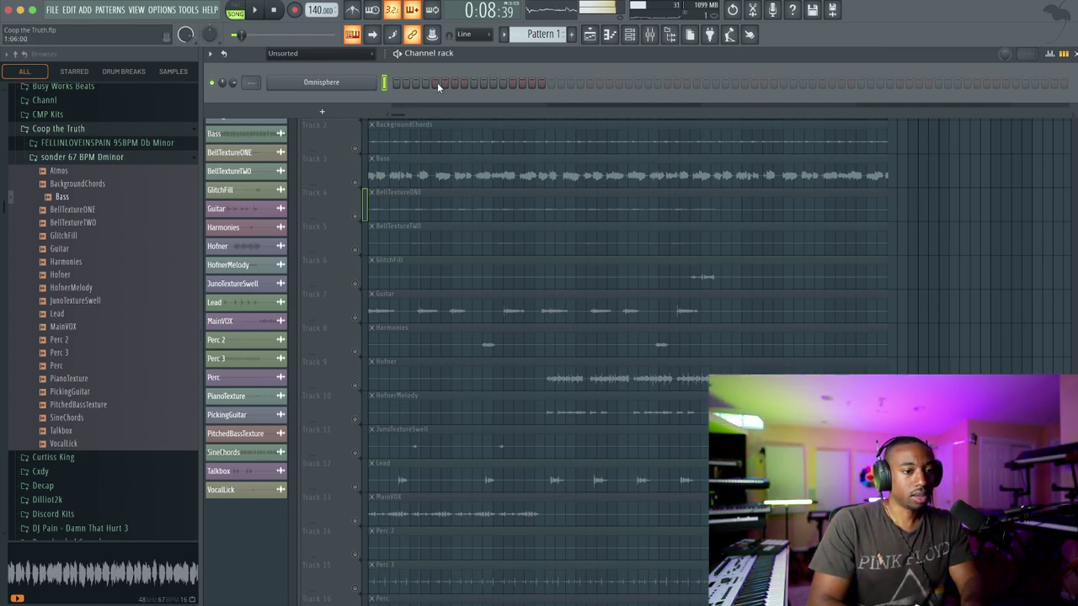
Reopen Omnisphere and try the Bowed Kalimbadrum 3 and Bowed Organ Pipe patches before loading Bowed Pills
{"action": "left_click", "coordinate": [374, 83]}
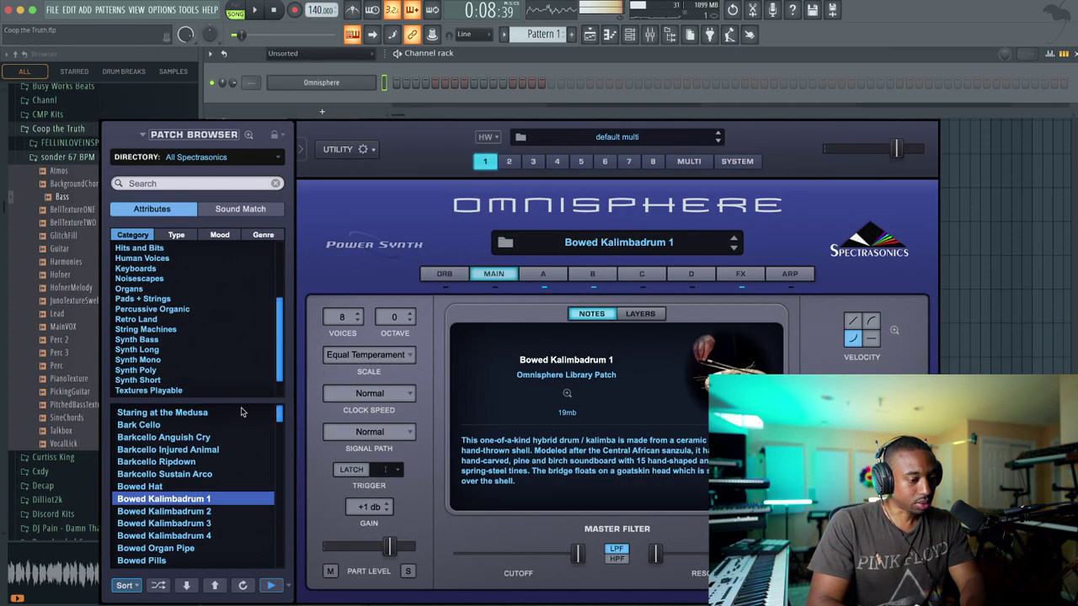
{"action": "scroll", "coordinate": [210, 497], "scroll_direction": "down", "scroll_amount": 1}
{"action": "left_click", "coordinate": [202, 510]}
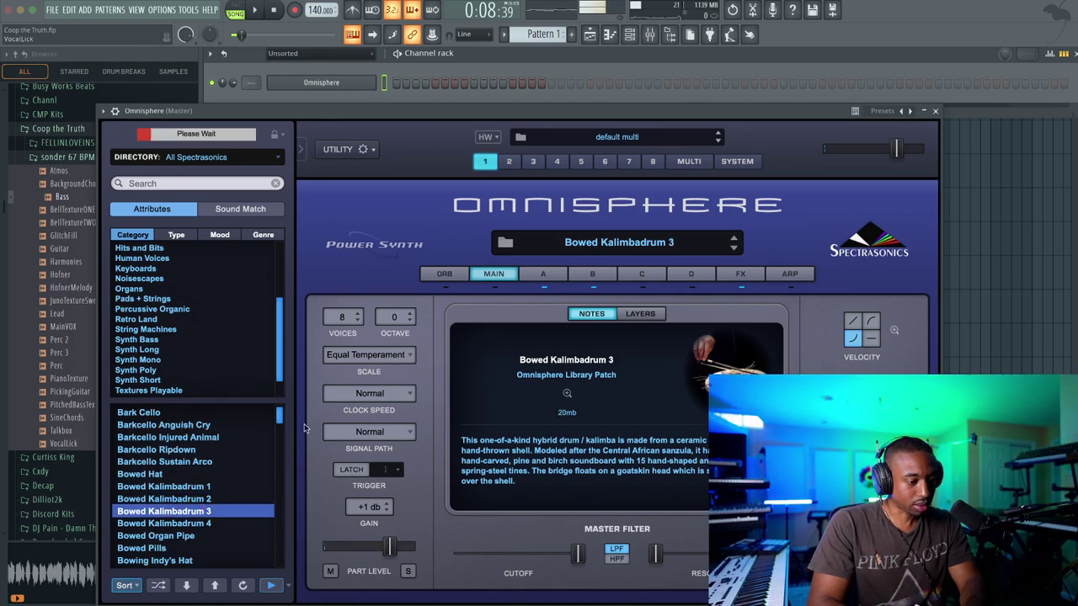
{"action": "left_click", "coordinate": [203, 536]}
{"action": "scroll", "coordinate": [209, 493], "scroll_direction": "down", "scroll_amount": 2}
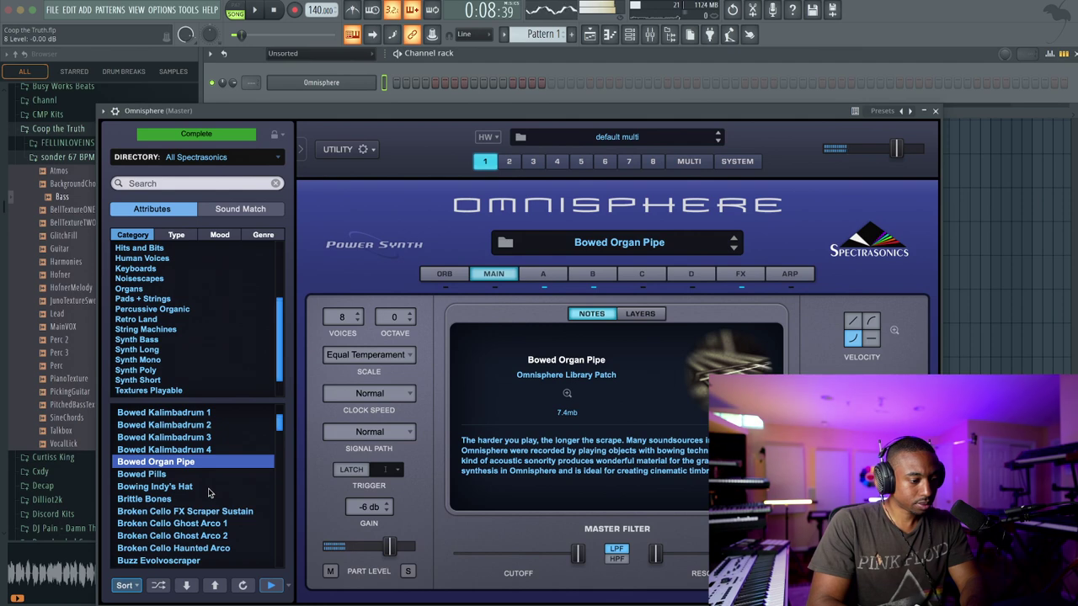
{"action": "left_click", "coordinate": [193, 474]}
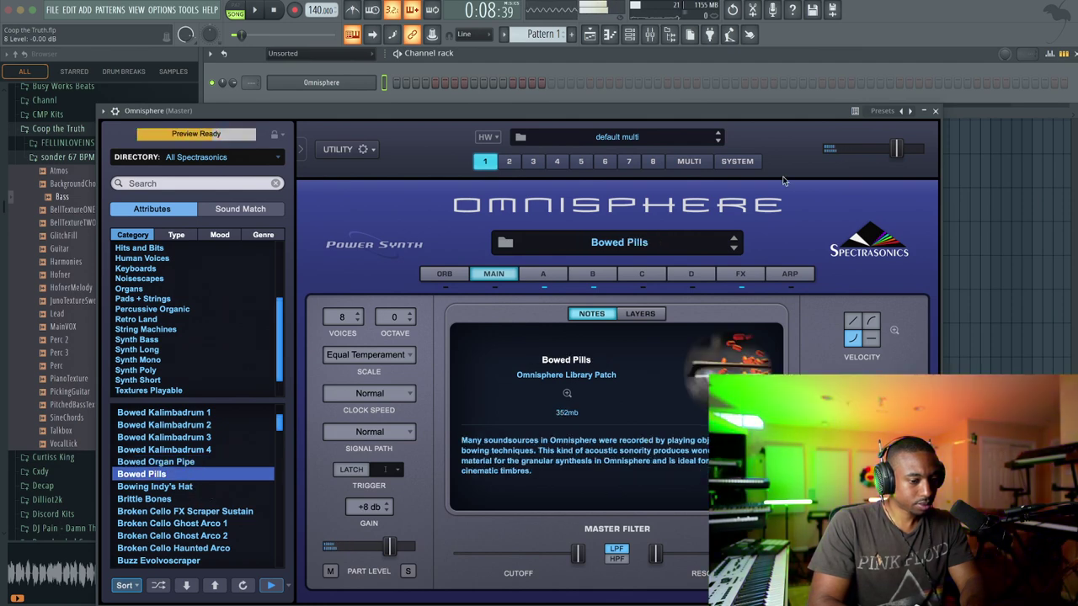
Close Omnisphere and replay the opening bars of the Atmos stem in the playlist
{"action": "left_click", "coordinate": [934, 111]}
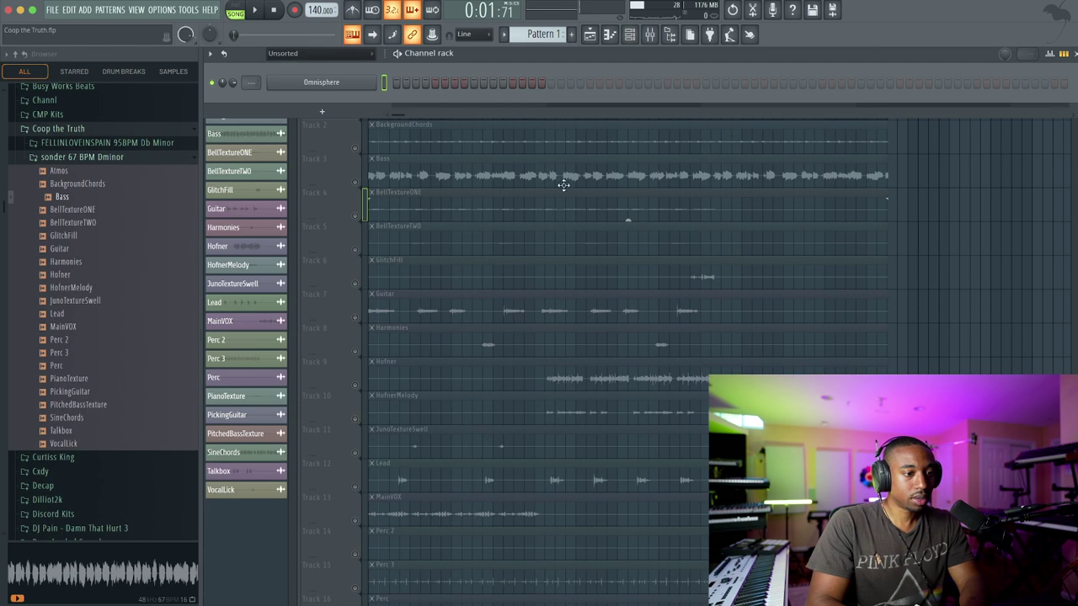
{"action": "key", "text": "space"}
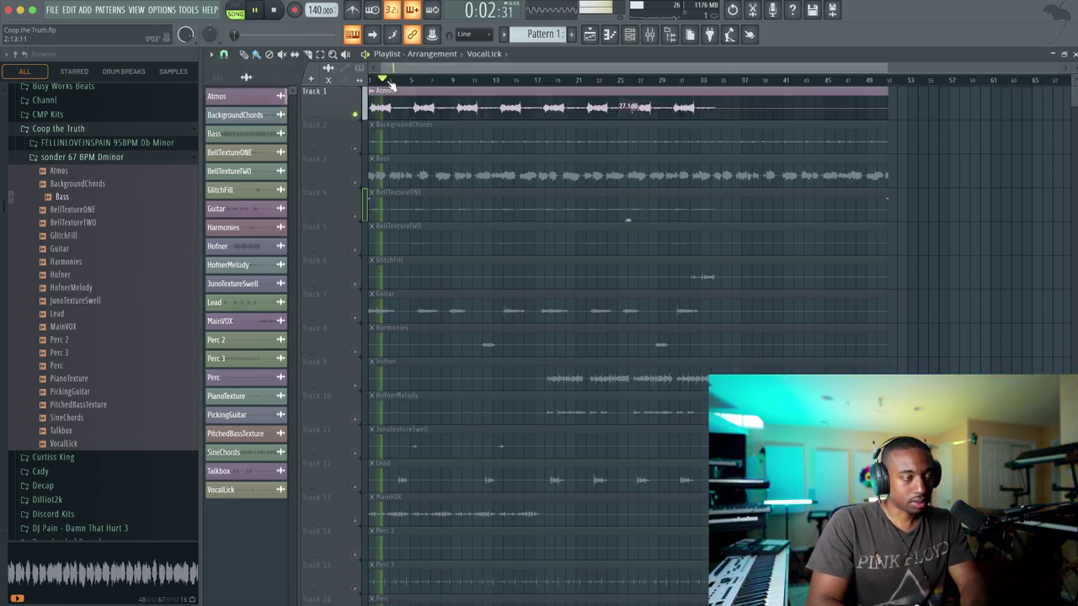
{"action": "key", "text": "space"}
{"action": "key", "text": "space"}
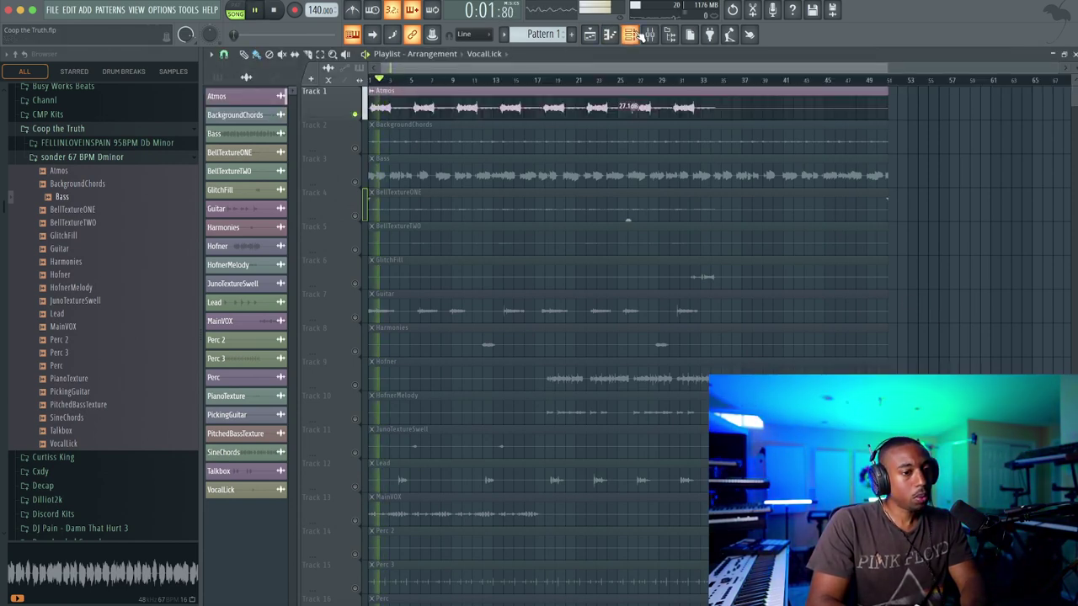
{"action": "key", "text": "space"}
Open the Omnisphere channel's piano roll and place short D4 and G4 notes at the start of bar 1
{"action": "left_click", "coordinate": [638, 34]}
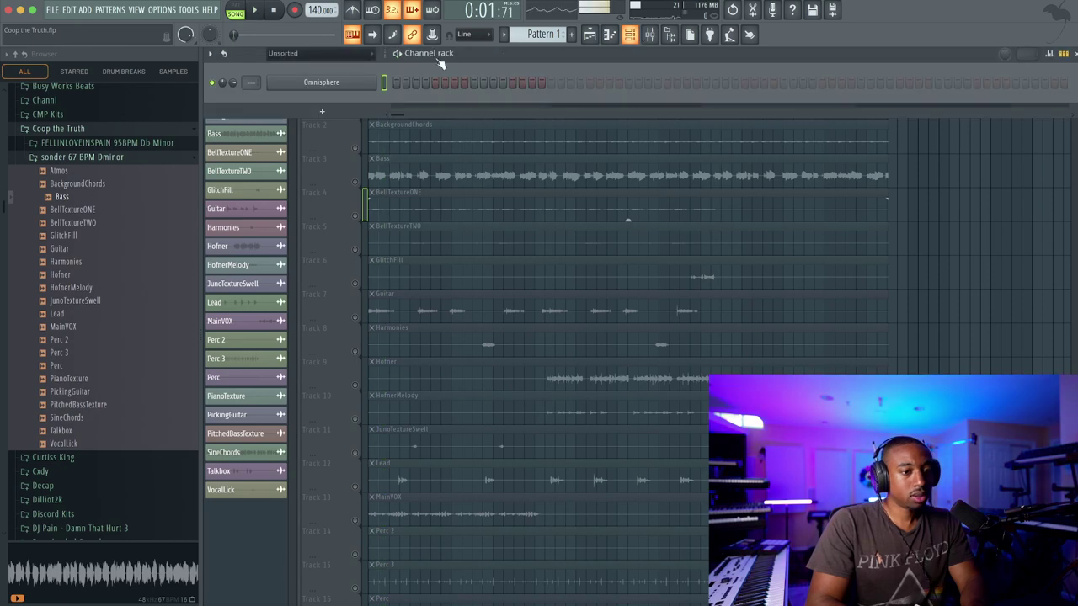
{"action": "right_click", "coordinate": [340, 82]}
{"action": "left_click", "coordinate": [371, 89]}
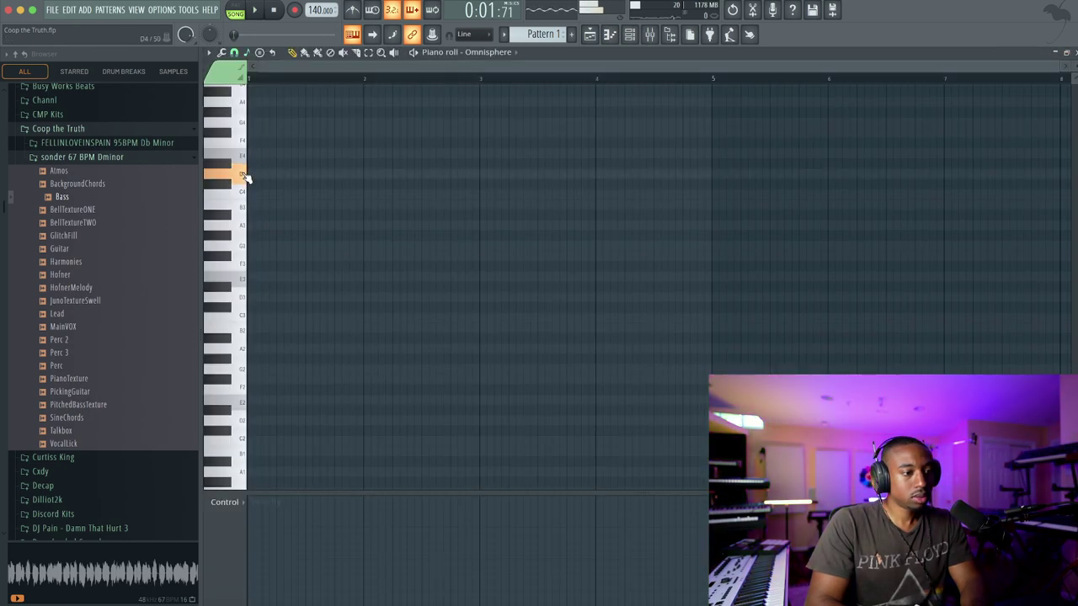
{"action": "left_click", "coordinate": [249, 174]}
{"action": "scroll", "coordinate": [243, 143], "scroll_direction": "up", "scroll_amount": 1}
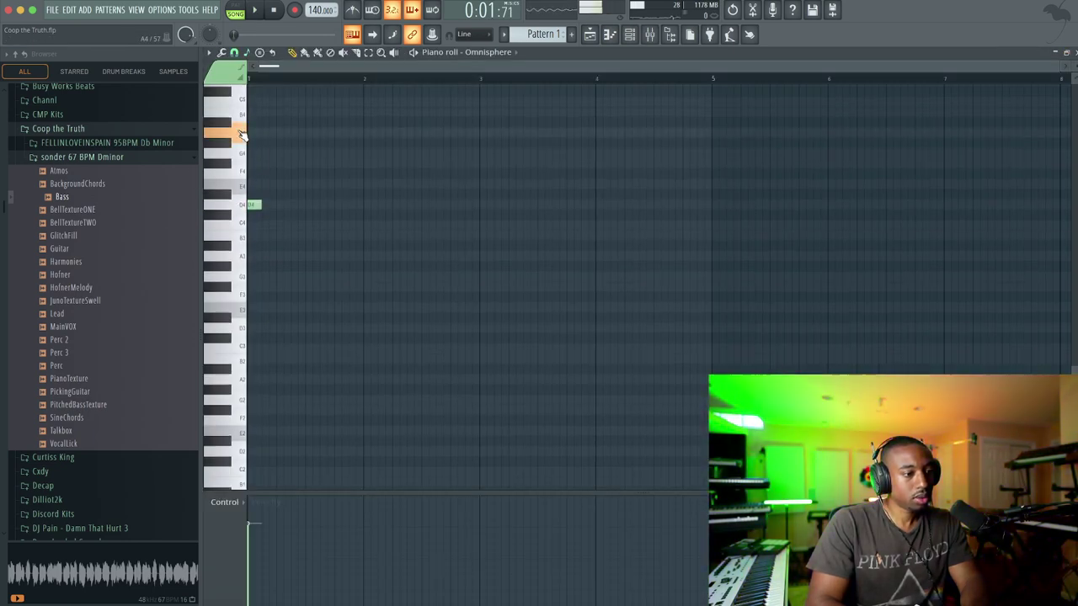
{"action": "left_click", "coordinate": [282, 153]}
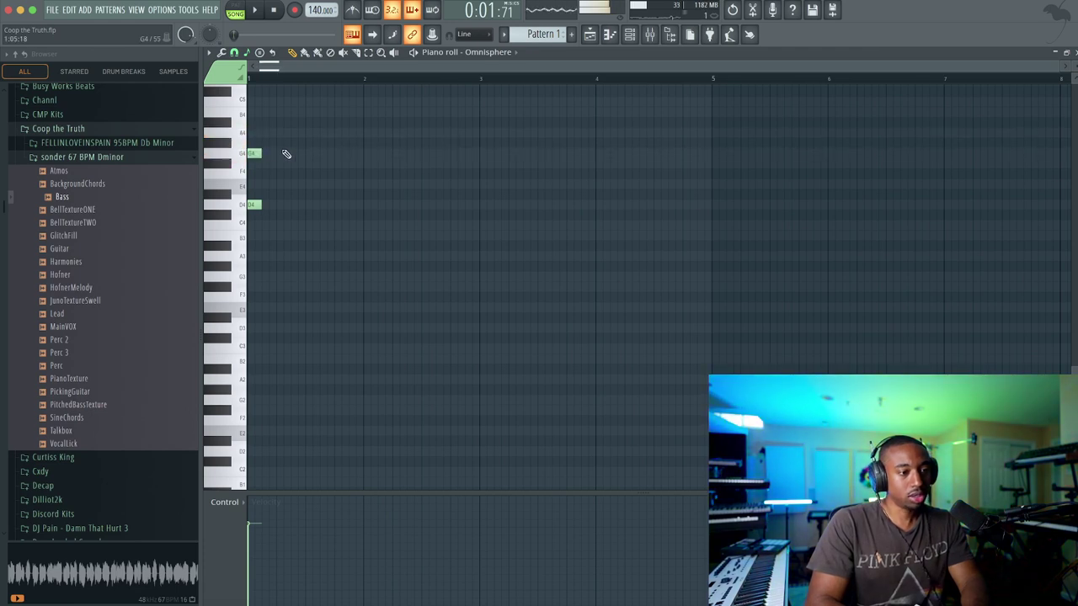
Lengthen the notes to one bar and complete the chord as G4, D5 and G5
{"action": "key", "text": "ctrl+a"}
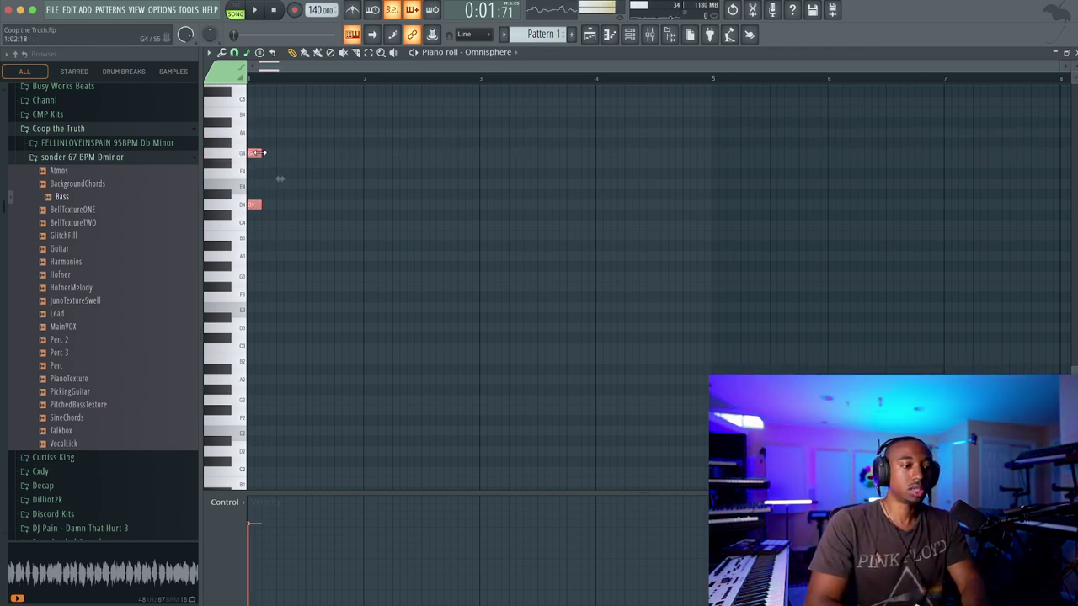
{"action": "left_click_drag", "start_coordinate": [257, 152], "coordinate": [373, 154]}
{"action": "left_click", "coordinate": [350, 154], "text": "ctrl"}
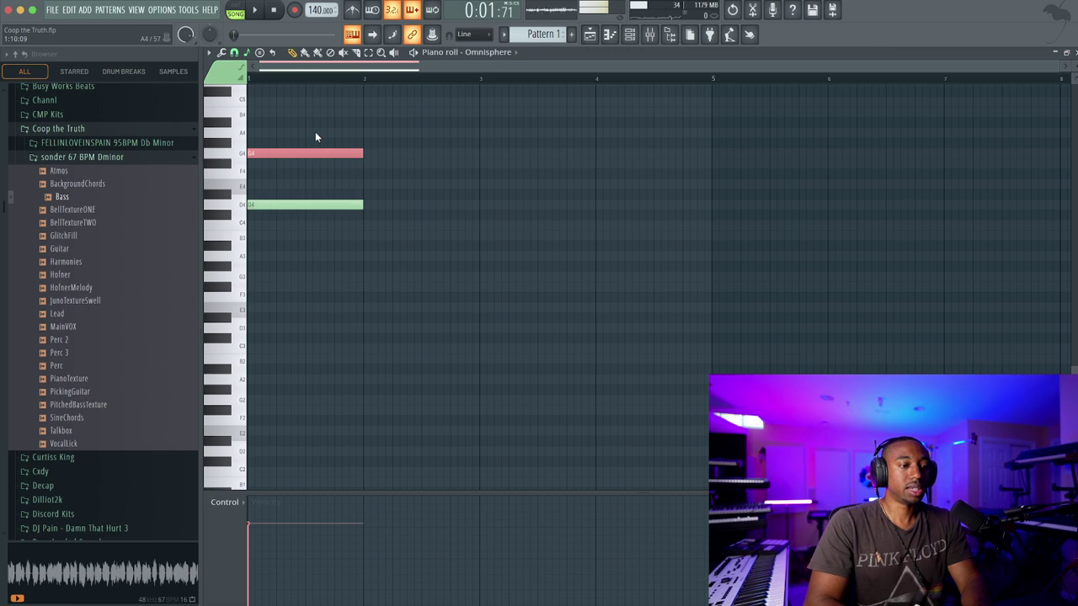
{"action": "left_click", "coordinate": [273, 275]}
{"action": "scroll", "coordinate": [337, 245], "scroll_direction": "up", "scroll_amount": 4}
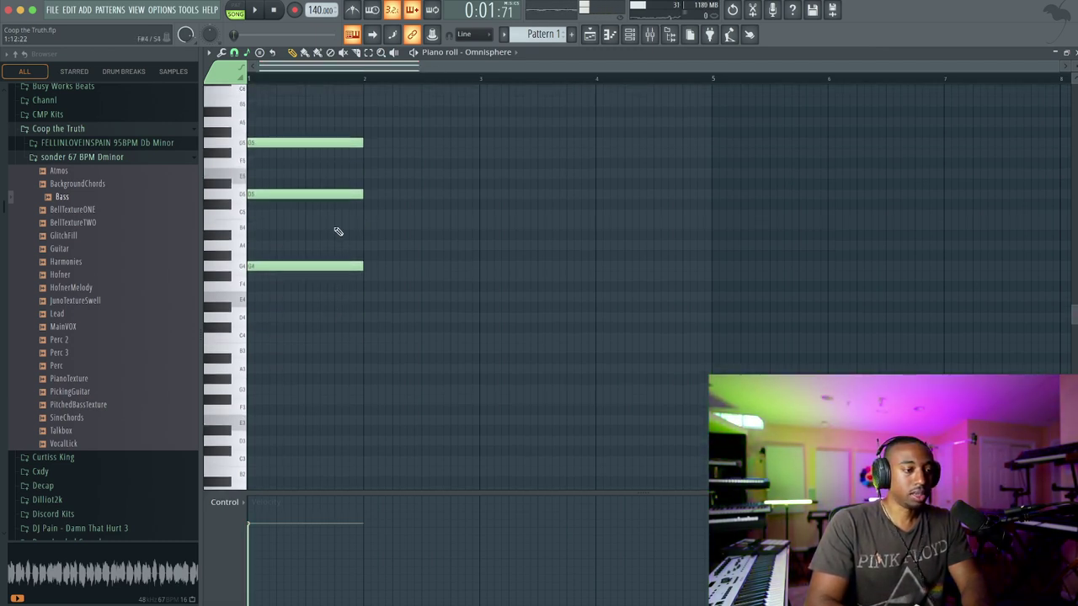
{"action": "key", "text": "space"}
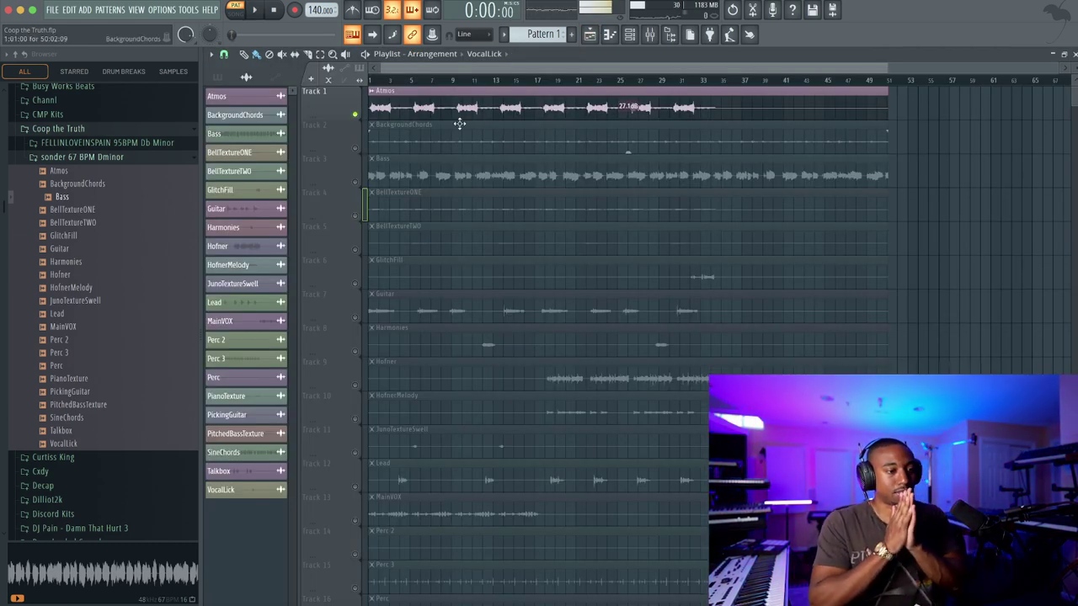
Set the project tempo to 67 BPM and place Pattern 1 on Track 1 at bar 25
{"action": "left_click_drag", "start_coordinate": [320, 10], "coordinate": [320, 131]}
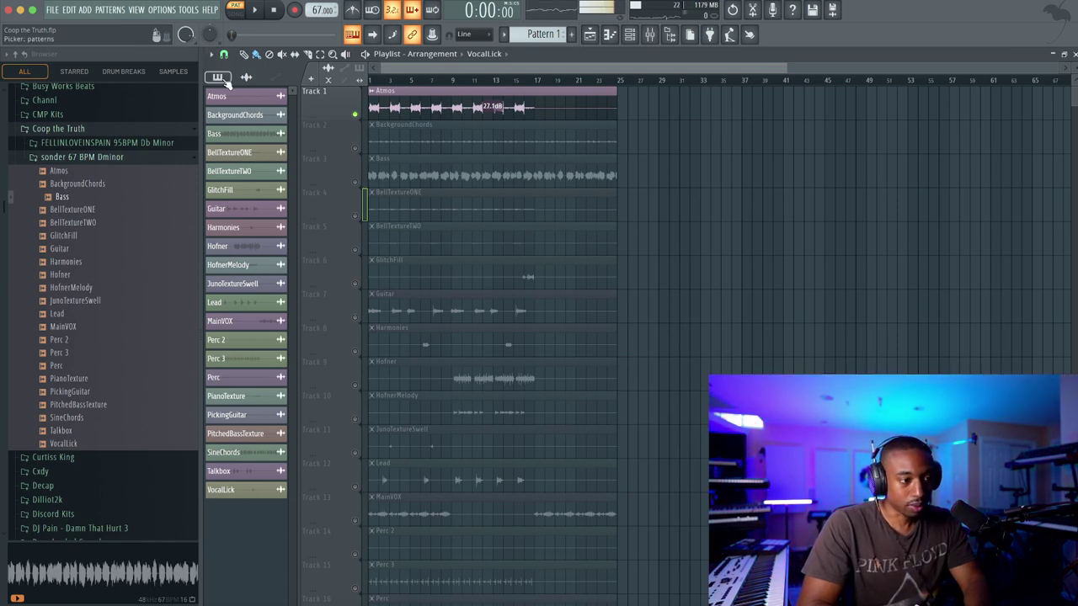
{"action": "left_click", "coordinate": [224, 81]}
{"action": "left_click_drag", "start_coordinate": [404, 97], "coordinate": [620, 109]}
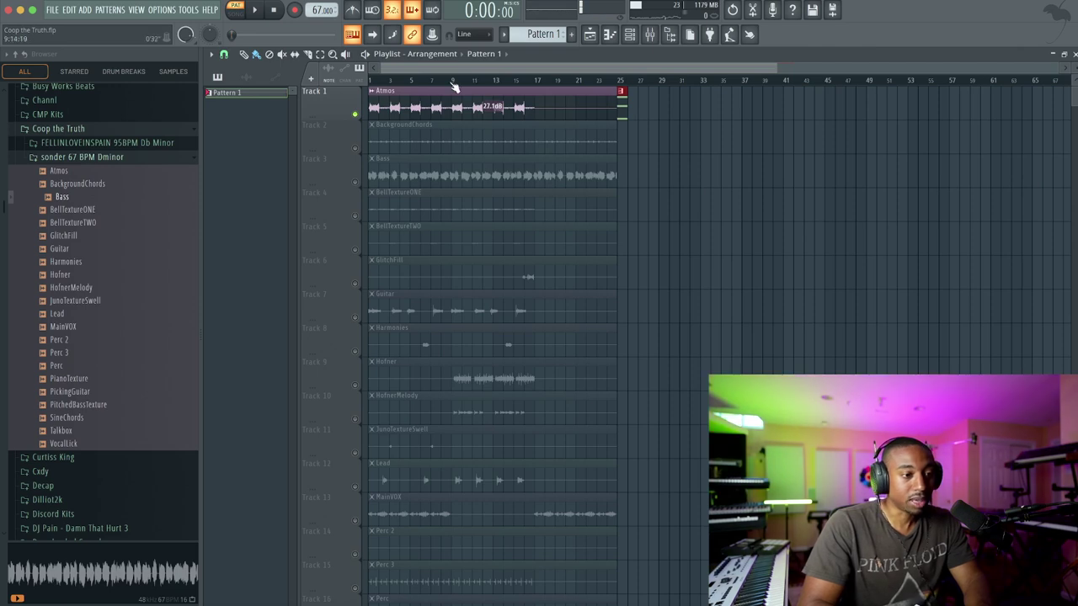
Play the Atmos stem from bar 1 and compare it with Pattern 1 at bar 25
{"action": "left_click", "coordinate": [378, 81]}
{"action": "key", "text": "space"}
{"action": "left_click", "coordinate": [370, 82]}
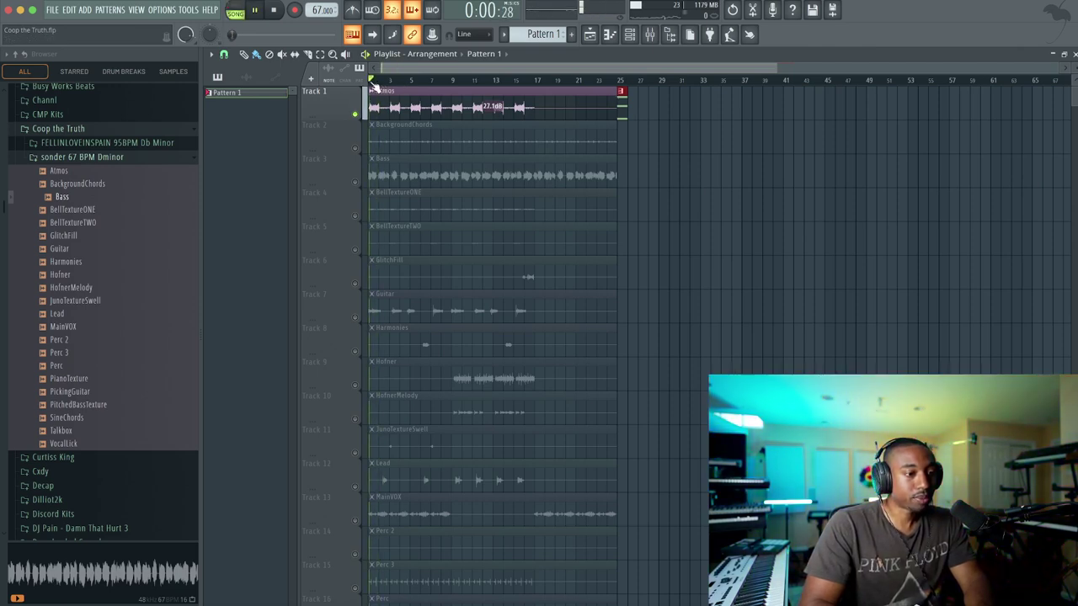
{"action": "left_click", "coordinate": [619, 80]}
{"action": "key", "text": "space"}
Extend the Pattern 1 clip on Track 1 to bar 41, making it 16 bars long
{"action": "left_click_drag", "start_coordinate": [681, 100], "coordinate": [770, 117]}
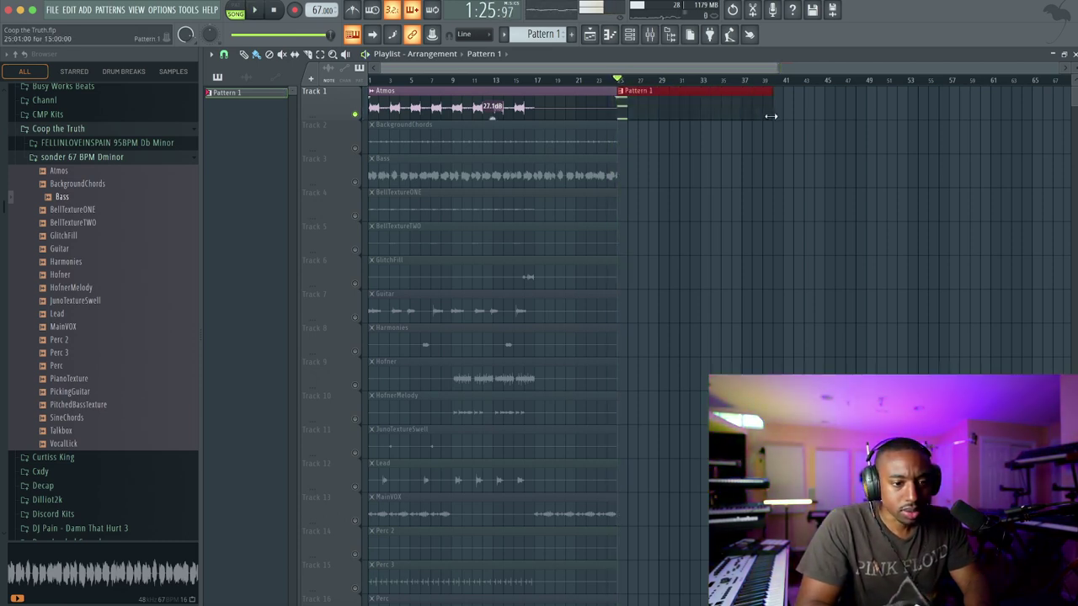
{"action": "scroll", "coordinate": [762, 102], "scroll_direction": "up", "scroll_amount": 2}
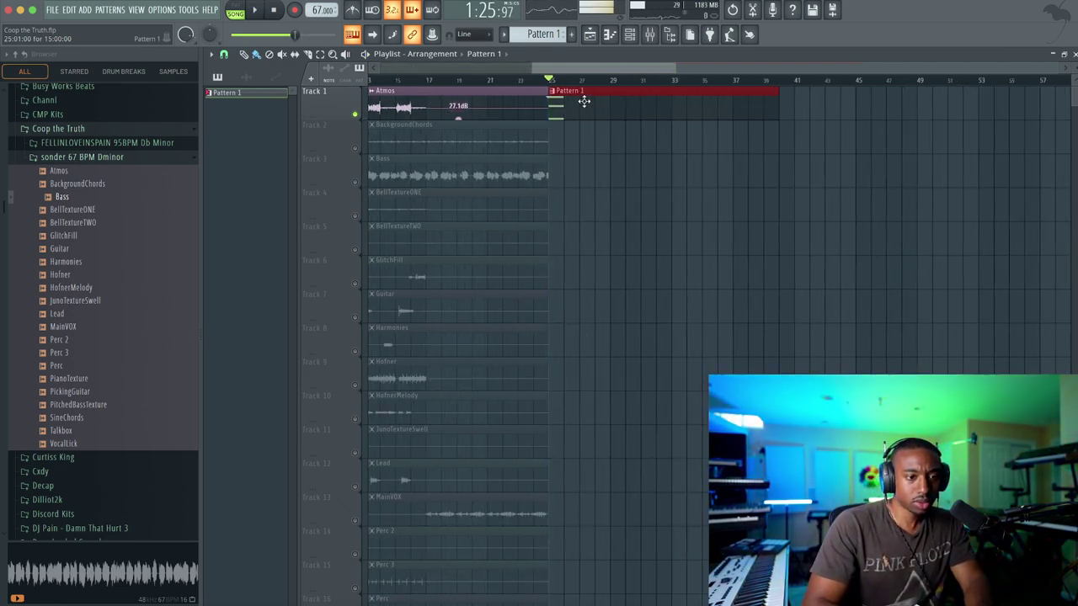
{"action": "scroll", "coordinate": [589, 105], "scroll_direction": "left", "scroll_amount": 6}
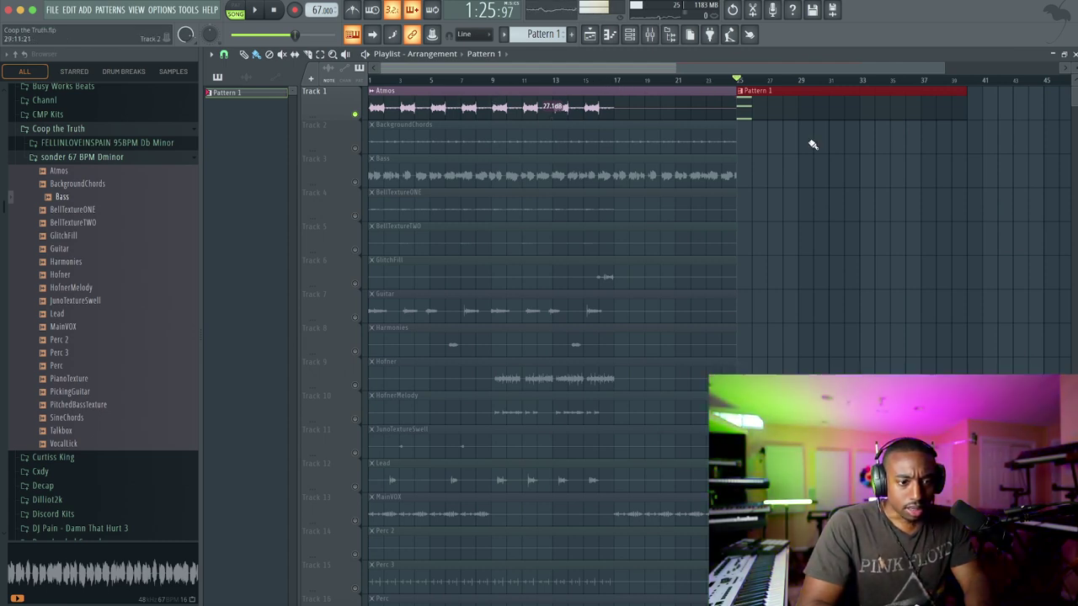
{"action": "scroll", "coordinate": [812, 145], "scroll_direction": "right", "scroll_amount": 2}
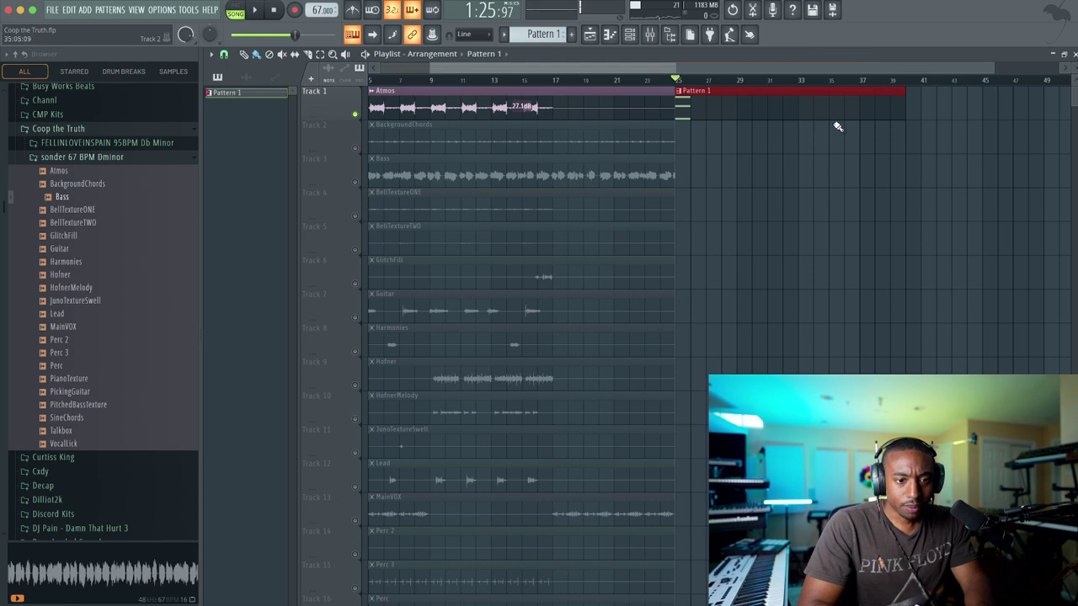
{"action": "left_click_drag", "start_coordinate": [906, 99], "coordinate": [922, 99]}
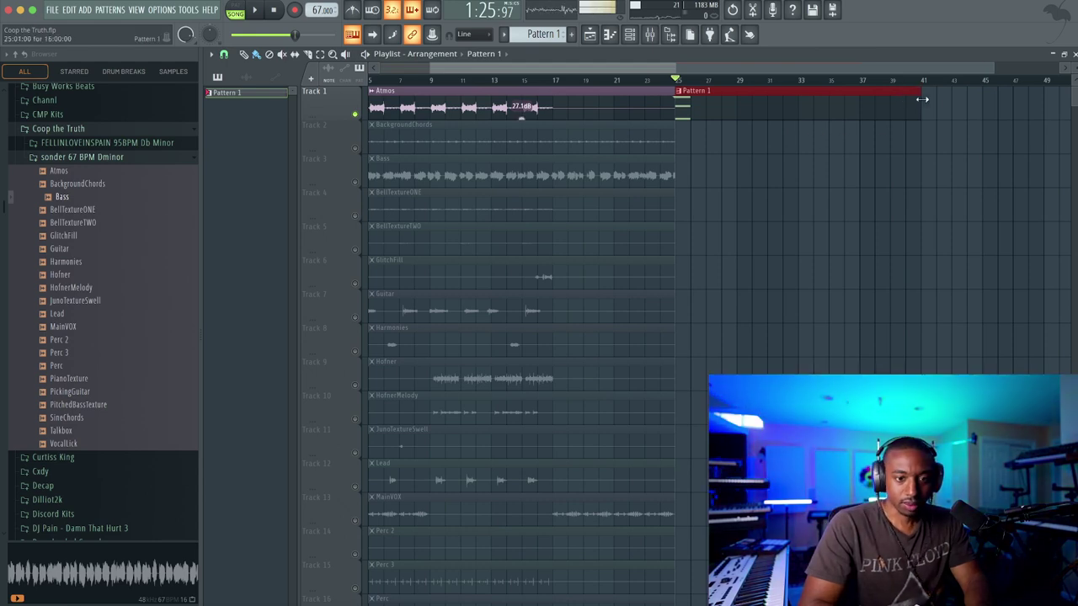
Play Pattern 1 from bar 25 and check it against the Atmos clip's layout
{"action": "key", "text": "space"}
{"action": "key", "text": "space"}
{"action": "scroll", "coordinate": [505, 108], "scroll_direction": "left", "scroll_amount": 2}
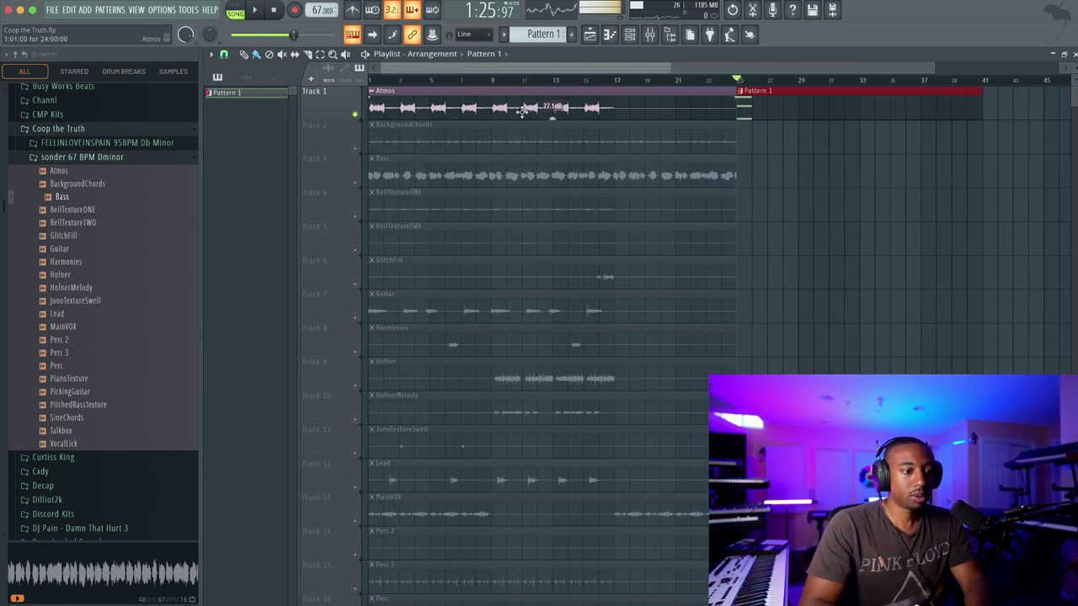
{"action": "scroll", "coordinate": [537, 112], "scroll_direction": "right", "scroll_amount": 1}
{"action": "scroll", "coordinate": [662, 107], "scroll_direction": "right", "scroll_amount": 3}
{"action": "key", "text": "space"}
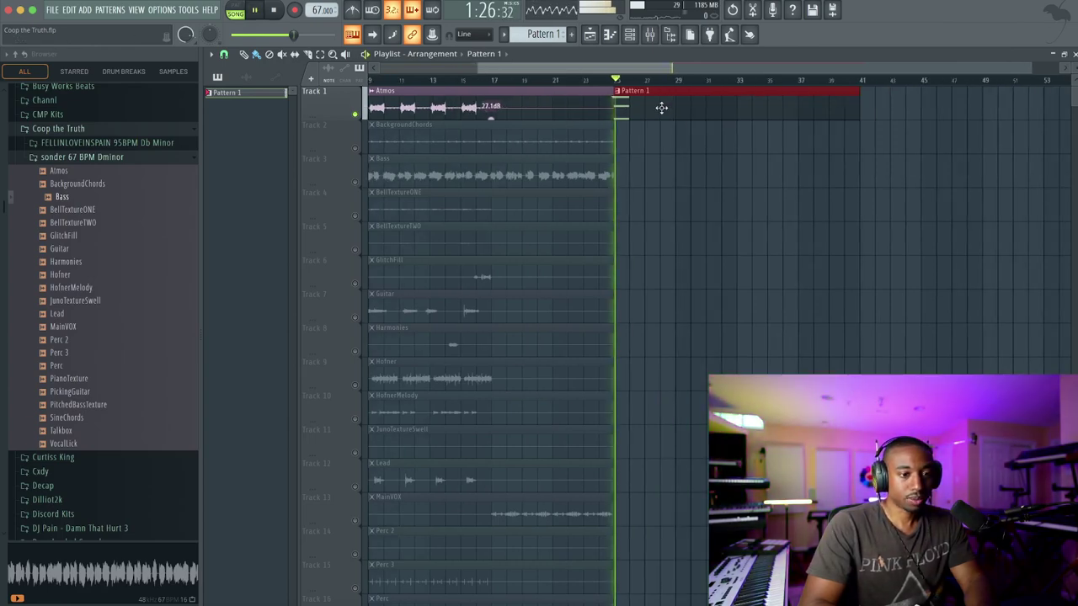
Open Pattern 1 in the piano roll, repeat the one-bar chord through the end of bar 7, and play it back
{"action": "double_click", "coordinate": [661, 108]}
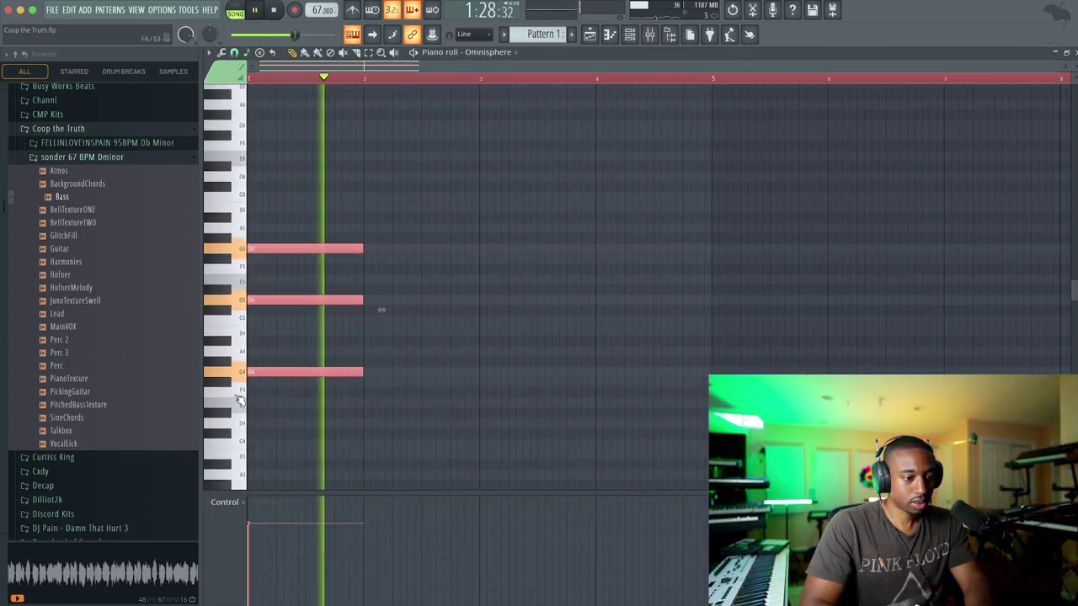
{"action": "left_click_drag", "start_coordinate": [288, 368], "coordinate": [863, 247]}
{"action": "key", "text": "space"}
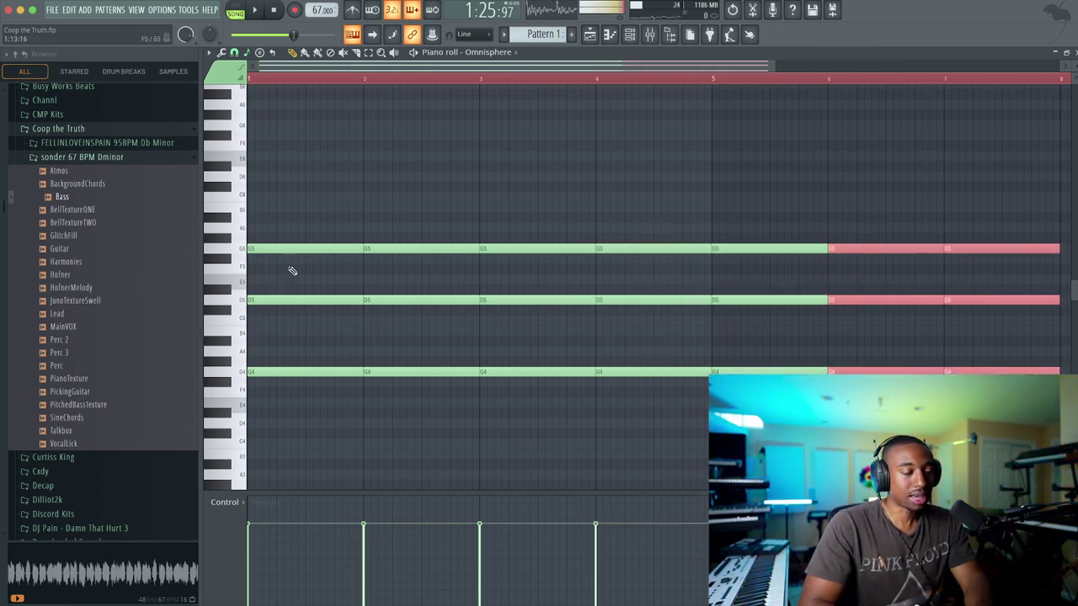
{"action": "left_click", "coordinate": [291, 236]}
{"action": "key", "text": "space"}
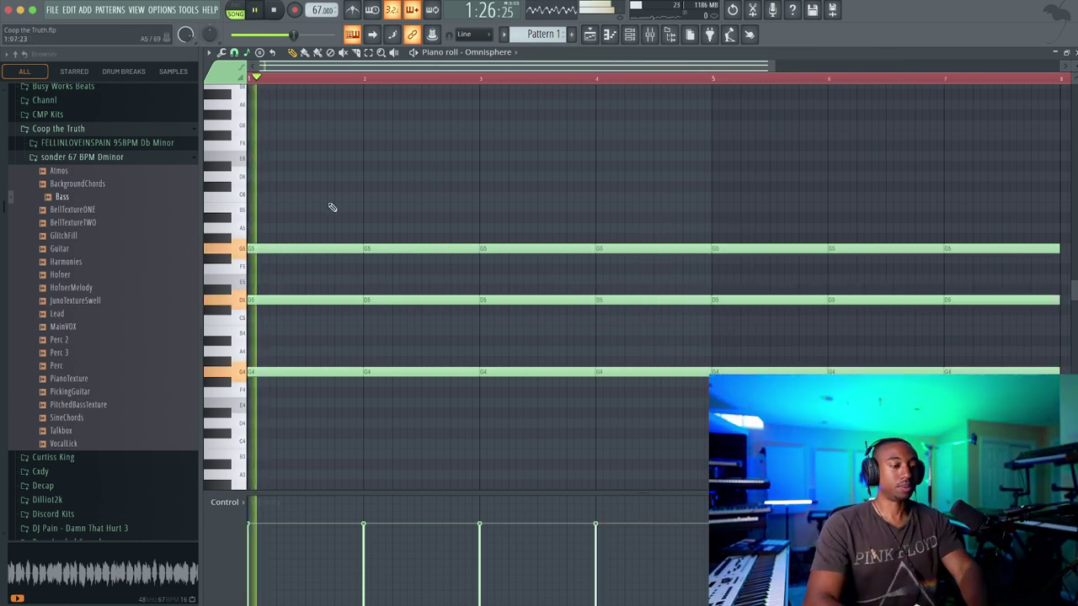
Return to the playlist and examine the spacing of the Atmos swells during Pattern 1's playback
{"action": "left_click", "coordinate": [591, 34]}
{"action": "scroll", "coordinate": [601, 127], "scroll_direction": "left", "scroll_amount": 4}
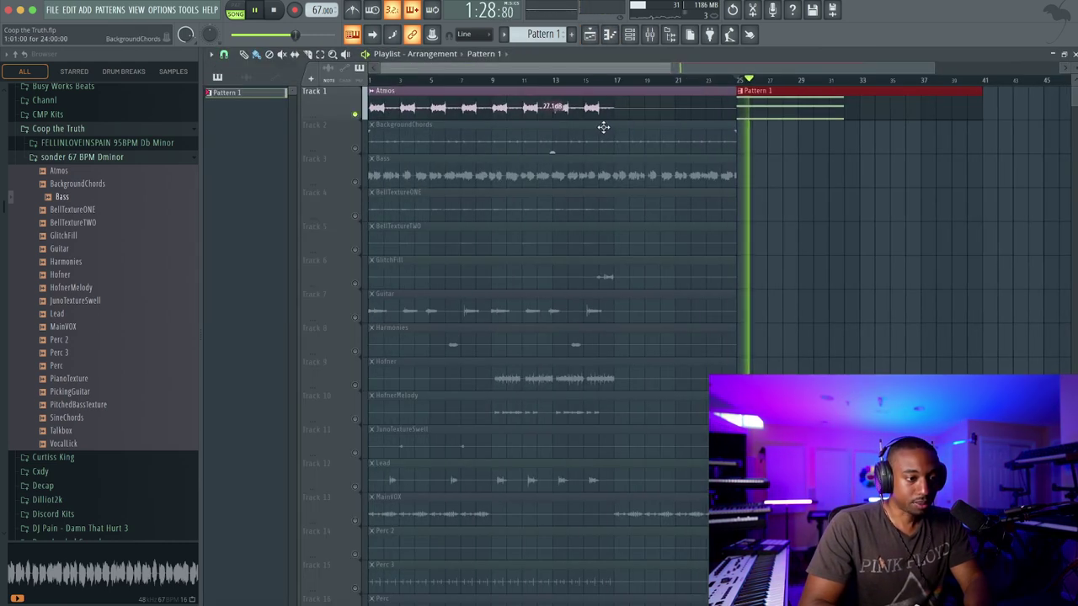
{"action": "key", "text": "space"}
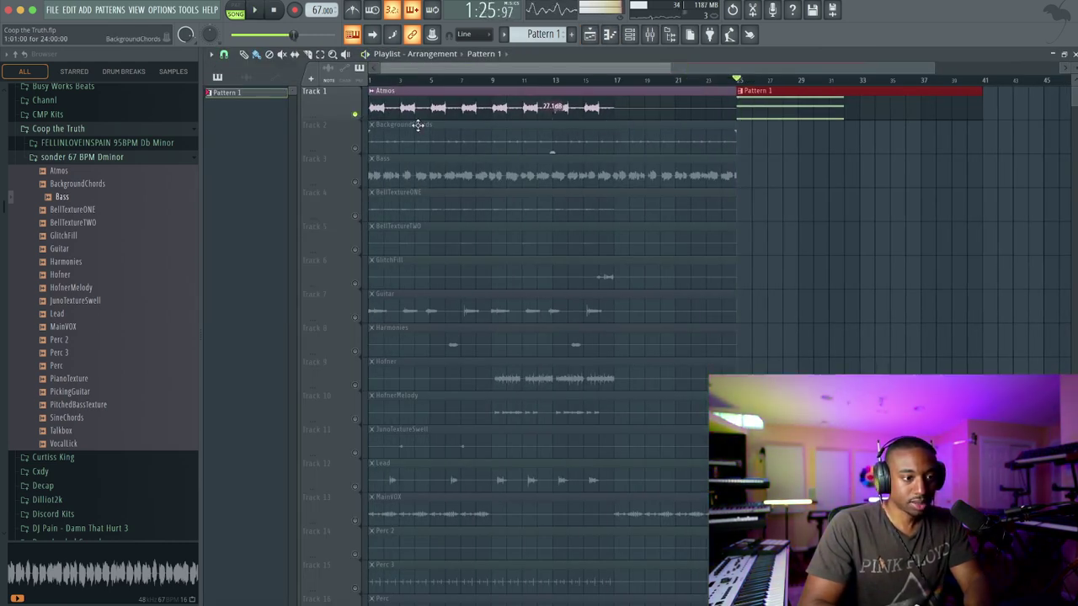
Shift all Pattern 1 chords after the first one bar later, so they start at bar 3
{"action": "double_click", "coordinate": [809, 106]}
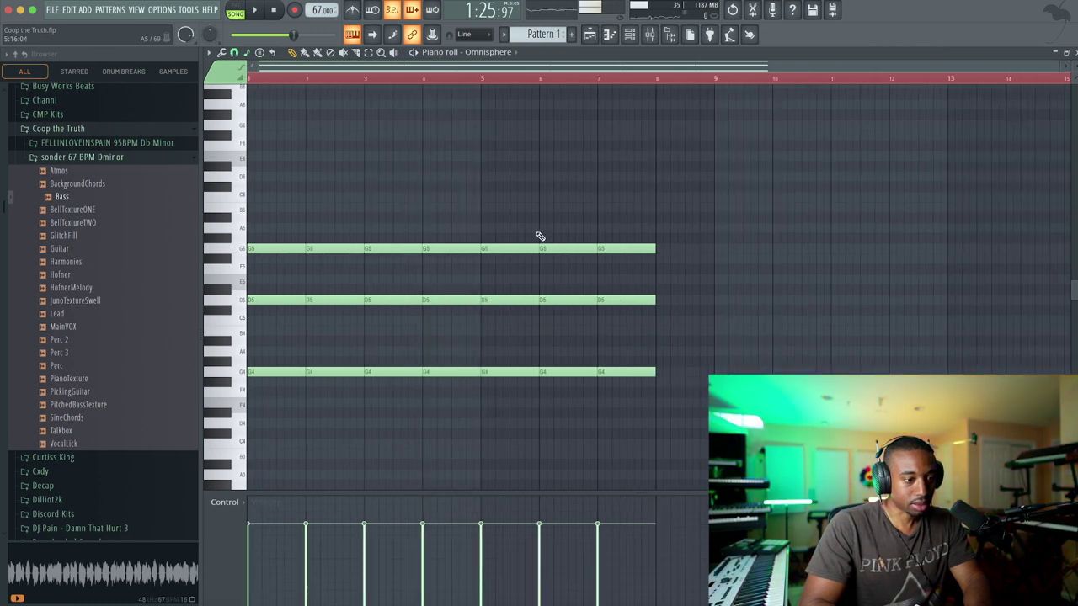
{"action": "left_click_drag", "start_coordinate": [348, 227], "coordinate": [593, 399]}
{"action": "left_click_drag", "start_coordinate": [406, 373], "coordinate": [463, 373]}
{"action": "key", "text": "space"}
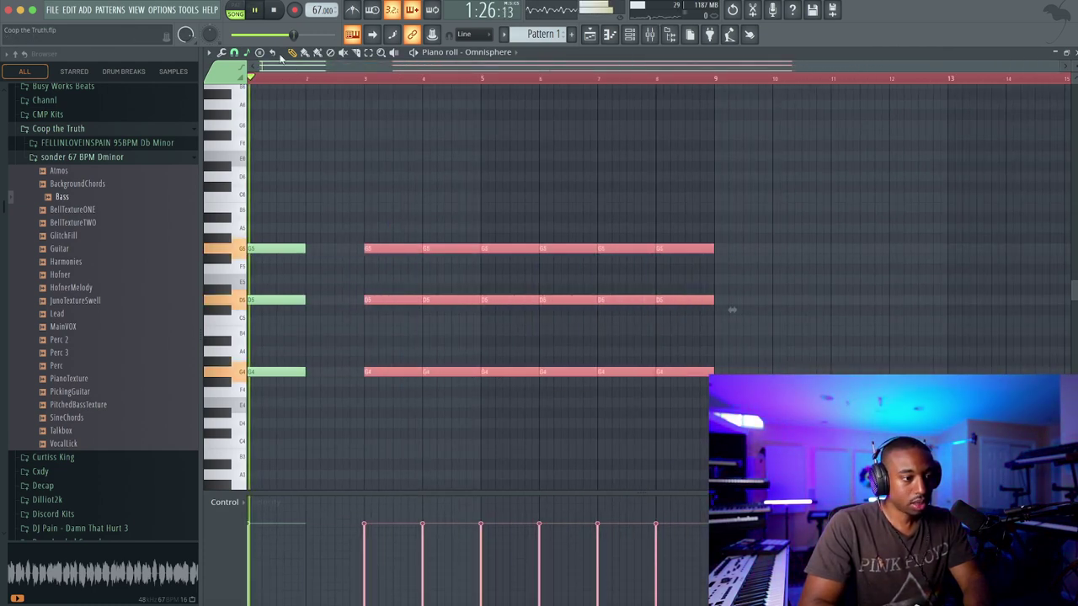
Shift the chords from bar 4 onward one bar later, so they start at bar 5
{"action": "left_click", "coordinate": [235, 53]}
{"action": "left_click", "coordinate": [258, 216]}
{"action": "left_click_drag", "start_coordinate": [423, 212], "coordinate": [713, 383]}
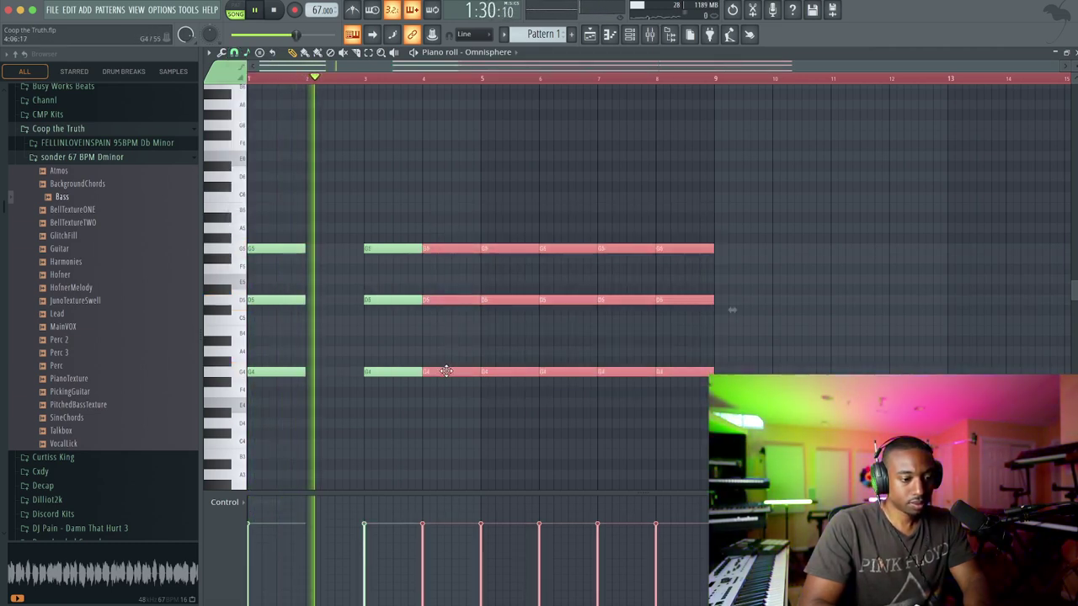
{"action": "left_click_drag", "start_coordinate": [443, 371], "coordinate": [500, 372]}
Space the following chords to start at bars 7 and 9, and delete the two extra chords after them
{"action": "left_click_drag", "start_coordinate": [572, 385], "coordinate": [768, 195]}
{"action": "key", "text": "space"}
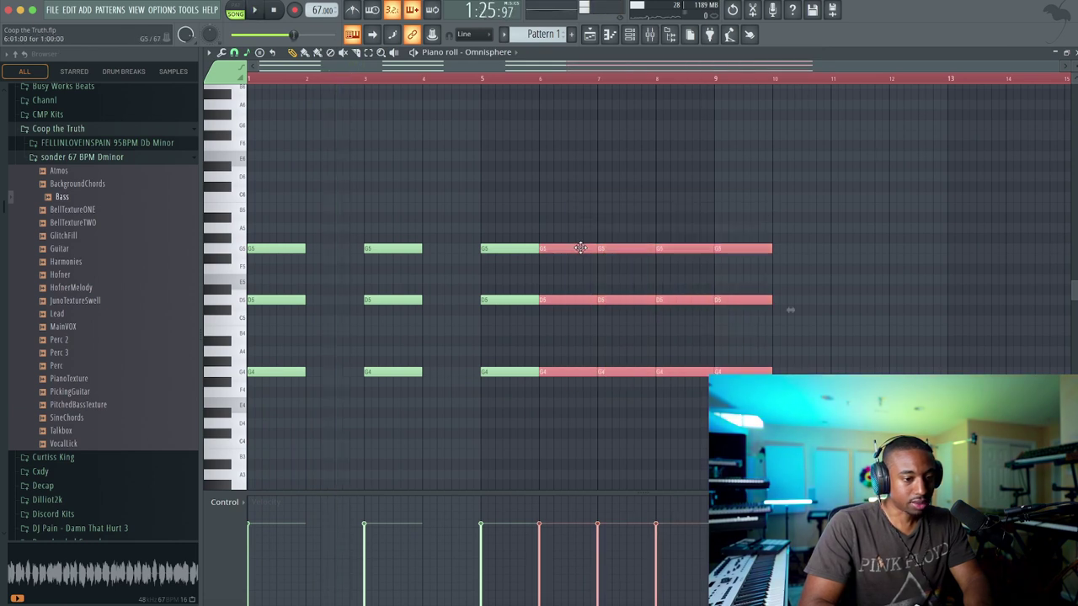
{"action": "left_click_drag", "start_coordinate": [573, 246], "coordinate": [824, 368]}
{"action": "left_click_drag", "start_coordinate": [683, 371], "coordinate": [742, 371]}
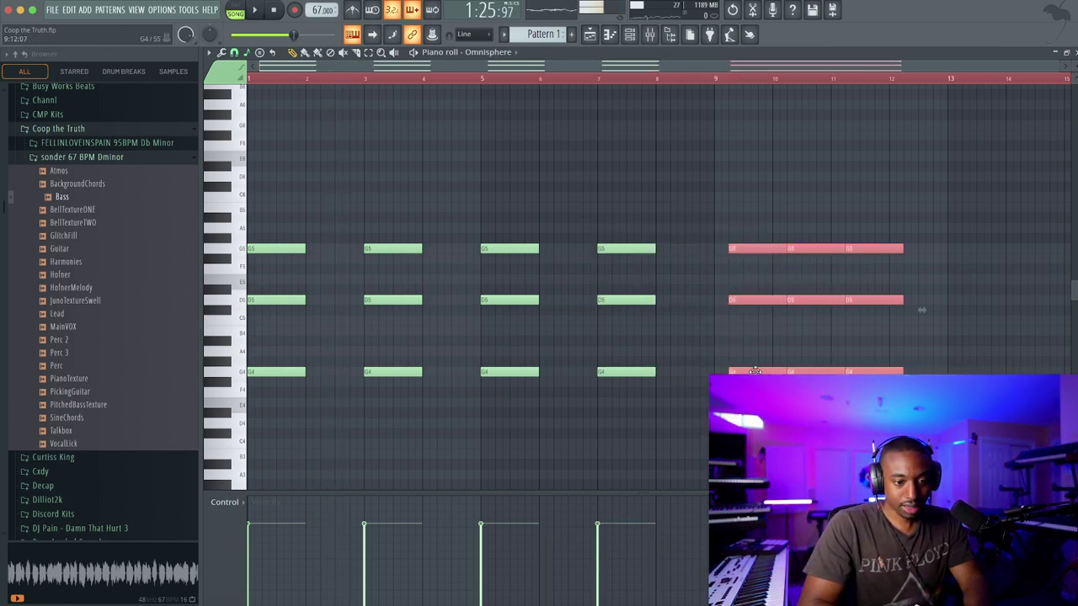
{"action": "left_click_drag", "start_coordinate": [800, 234], "coordinate": [921, 376]}
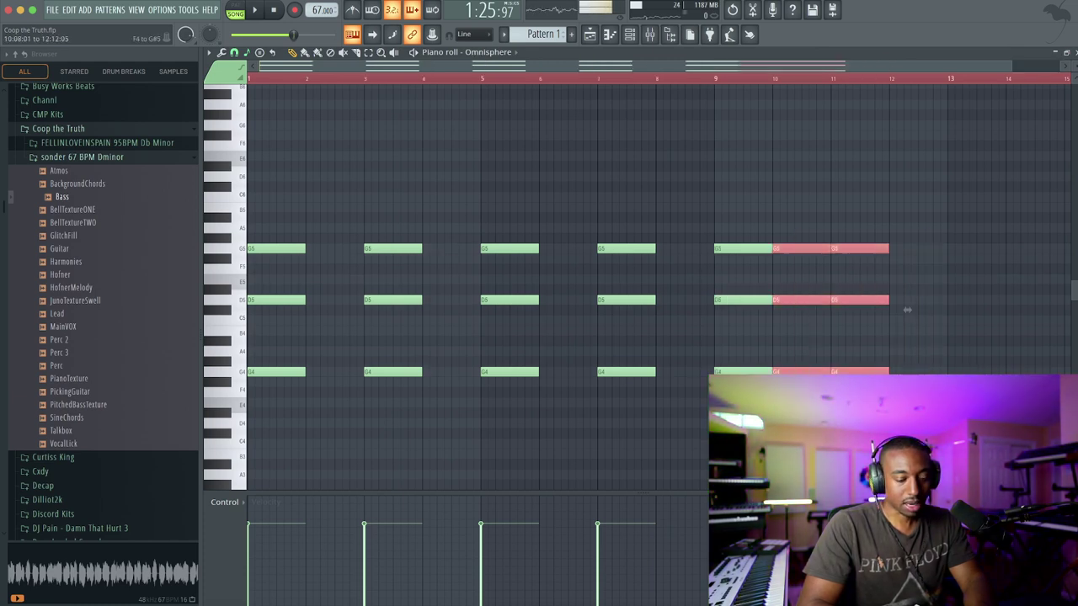
{"action": "key", "text": "Delete"}
Return to the playlist and play the Atmos stem's opening again for comparison with the spaced chords
{"action": "key", "text": "F5"}
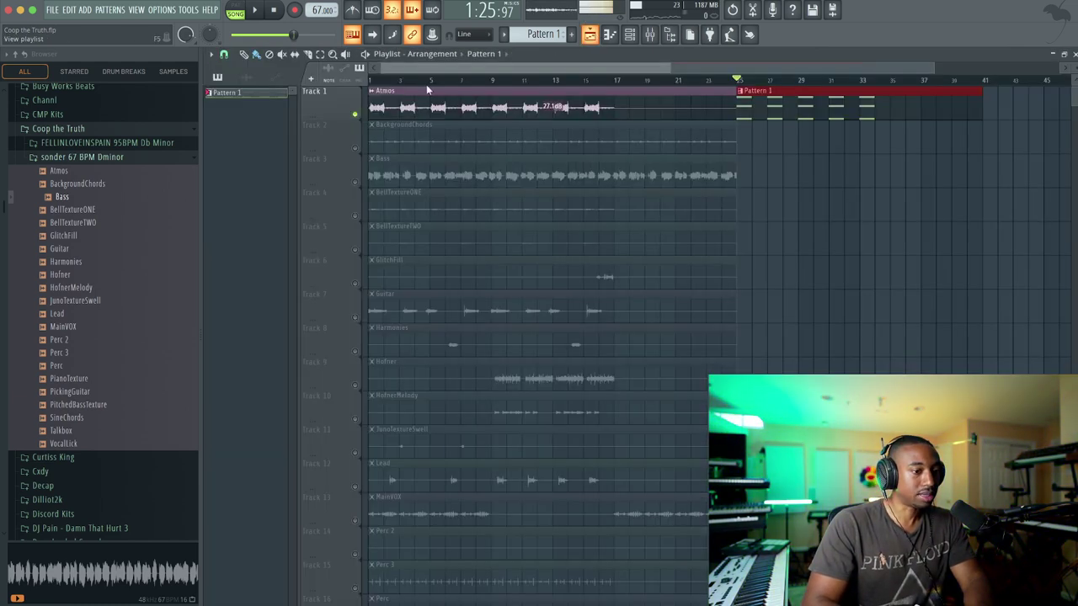
{"action": "key", "text": "space"}
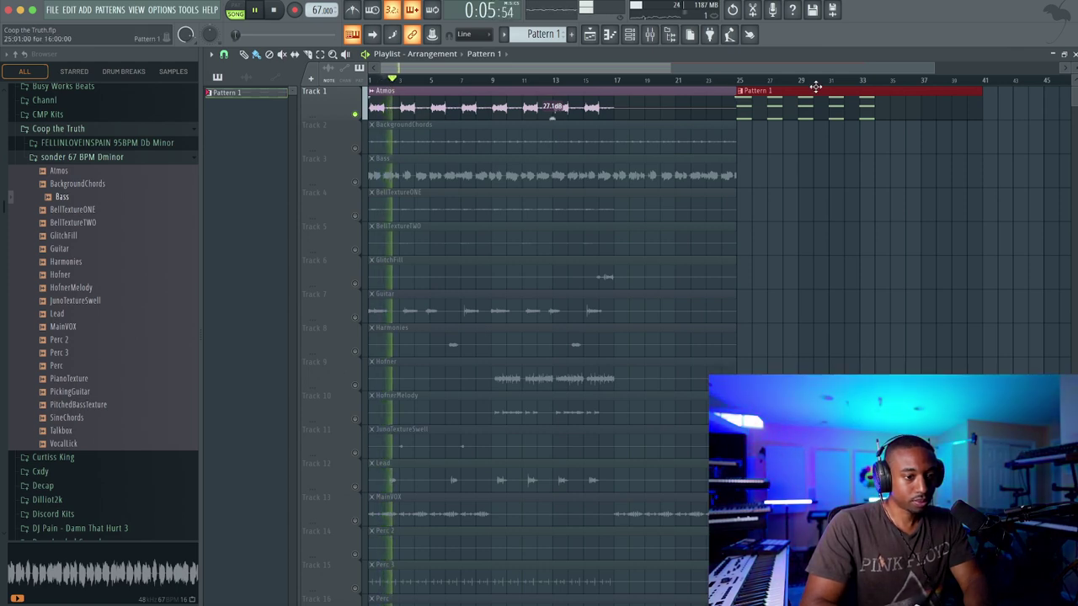
{"action": "key", "text": "space"}
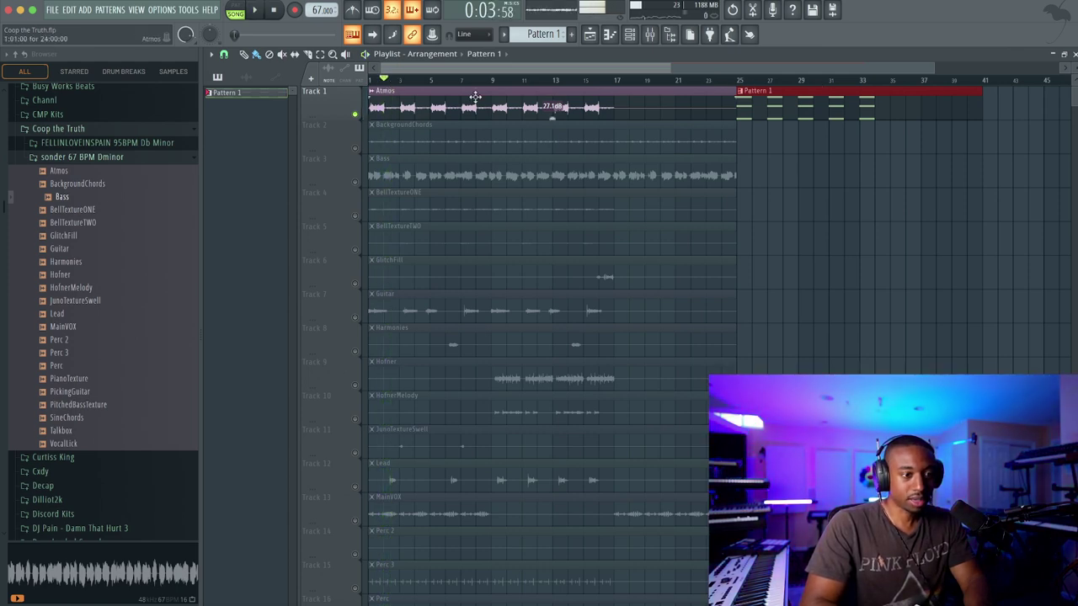
Open Pattern 1 in the piano roll and lengthen every chord to two bars so they run back to back
{"action": "key", "text": "space"}
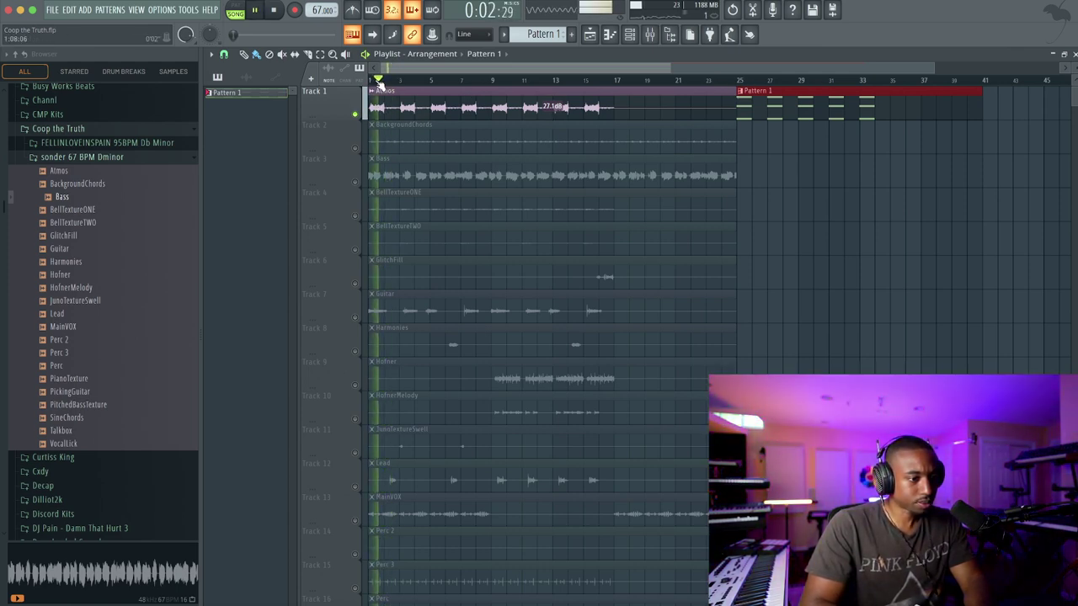
{"action": "key", "text": "space"}
{"action": "double_click", "coordinate": [787, 106]}
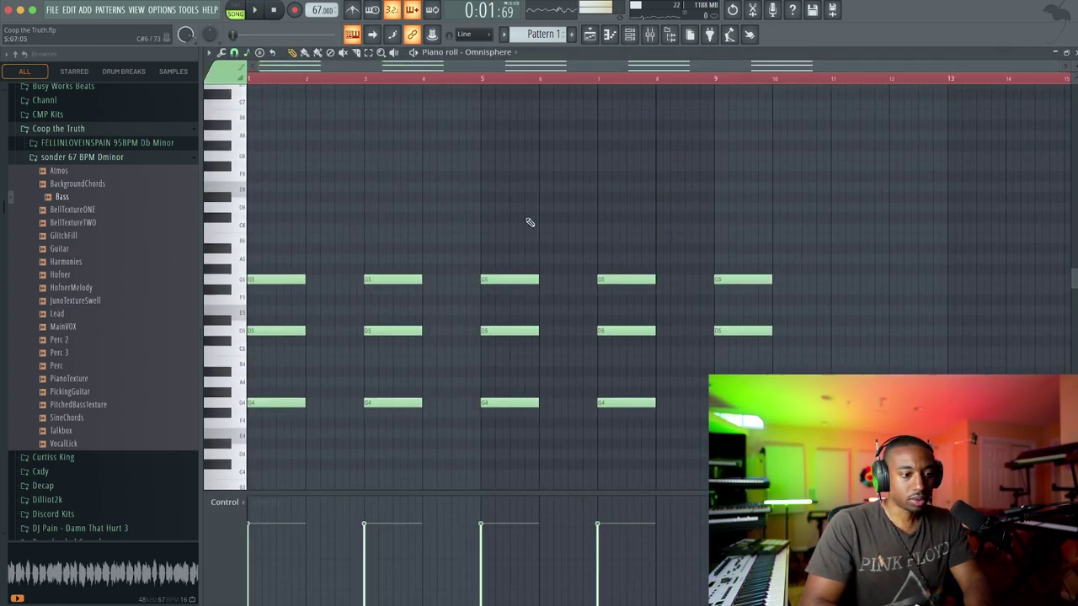
{"action": "left_click_drag", "start_coordinate": [826, 244], "coordinate": [365, 389]}
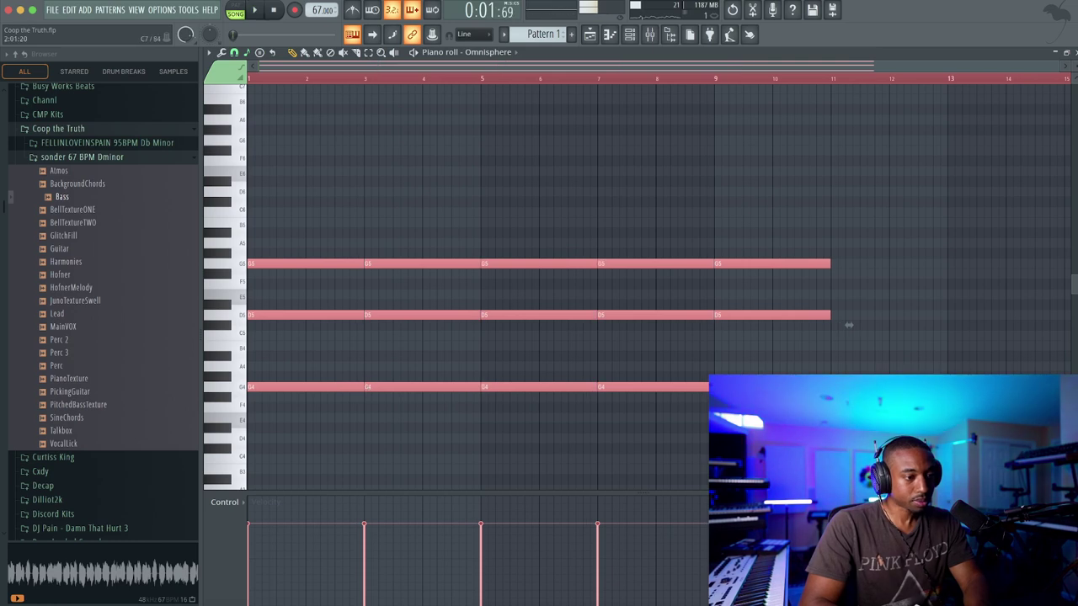
Play the pattern with the longer chords, and inspect oscillator layers A and B of Omnisphere's Bowed Pills patch
{"action": "left_click", "coordinate": [236, 9]}
{"action": "key", "text": "space"}
{"action": "left_click", "coordinate": [630, 34]}
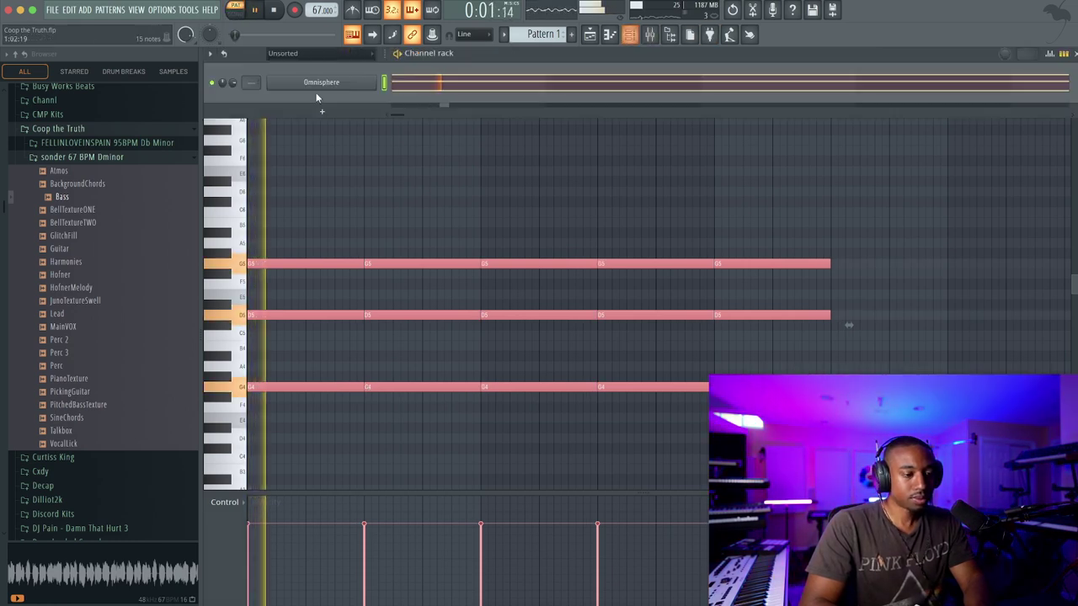
{"action": "left_click", "coordinate": [324, 83]}
{"action": "key", "text": "space"}
{"action": "left_click", "coordinate": [541, 275]}
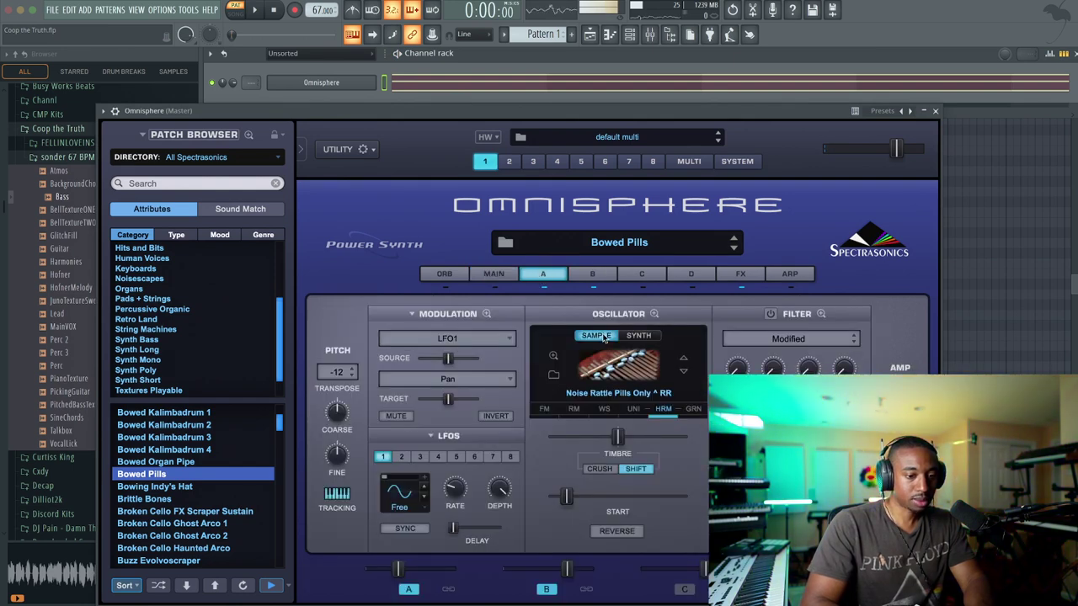
{"action": "left_click", "coordinate": [593, 276]}
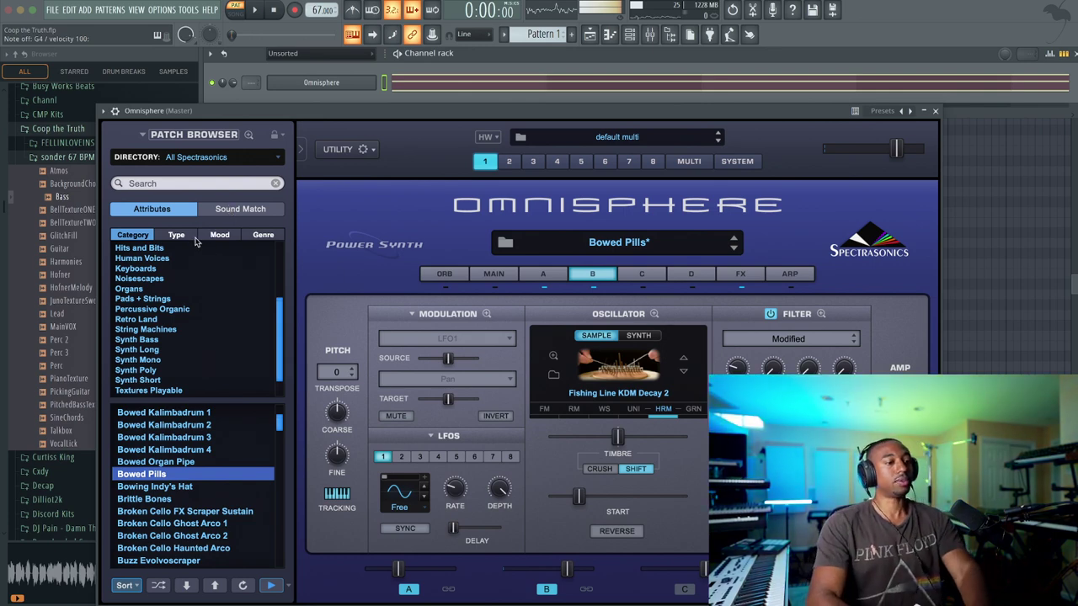
Audition Bowed Organ Pipe from the Sound Match results, load Wine Whistles instead, and play the pattern with it
{"action": "left_click", "coordinate": [168, 326]}
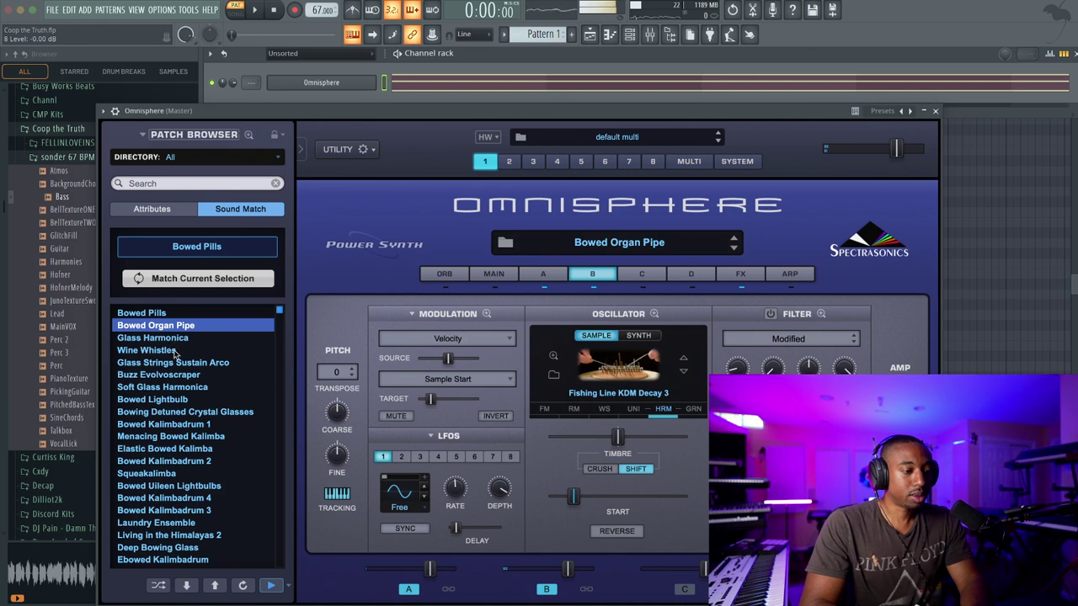
{"action": "left_click", "coordinate": [173, 352]}
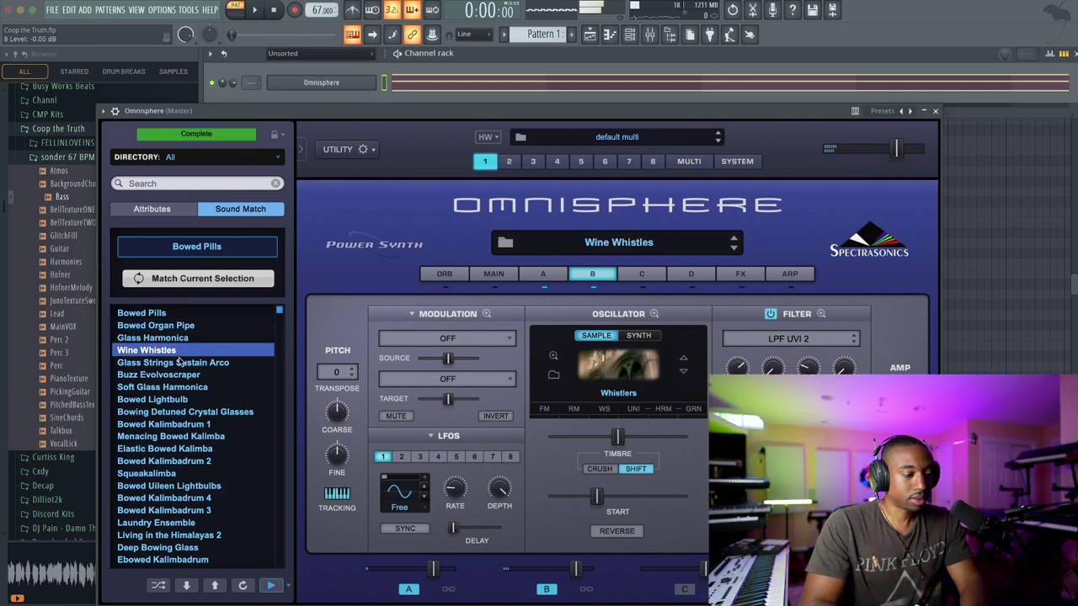
{"action": "key", "text": "space"}
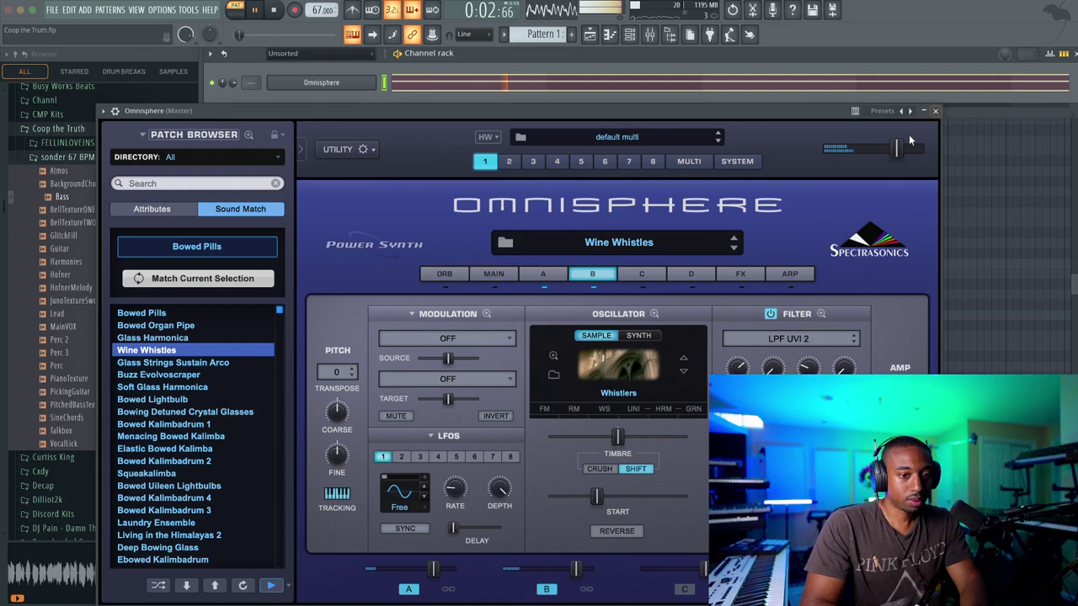
{"action": "left_click", "coordinate": [934, 113]}
{"action": "key", "text": "space"}
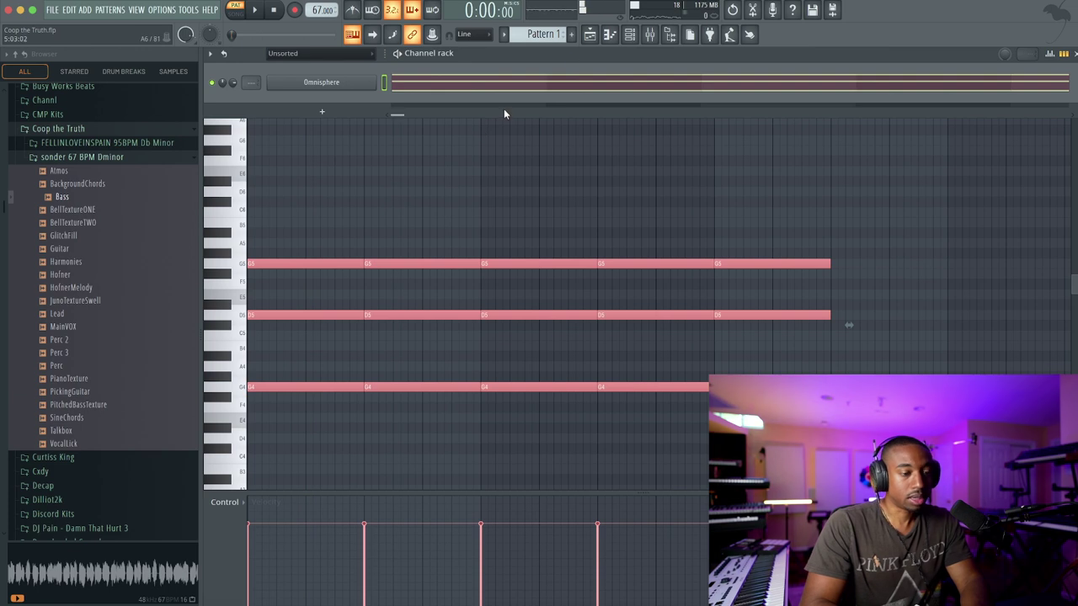
Return to the playlist and play the Atmos stem's opening for comparison with the Wine Whistles sound
{"action": "left_click", "coordinate": [590, 34]}
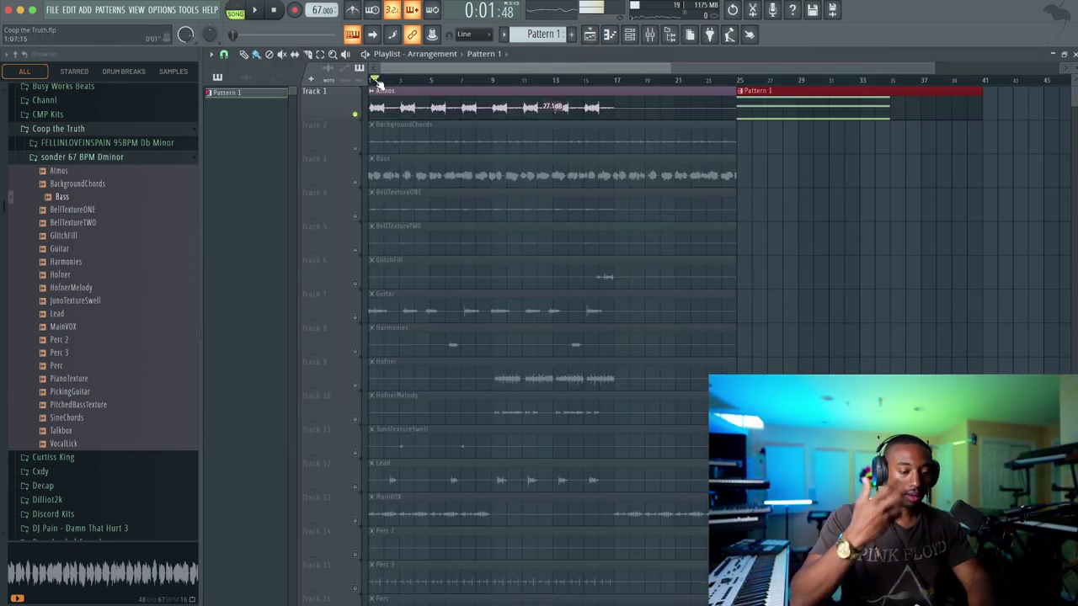
{"action": "key", "text": "space"}
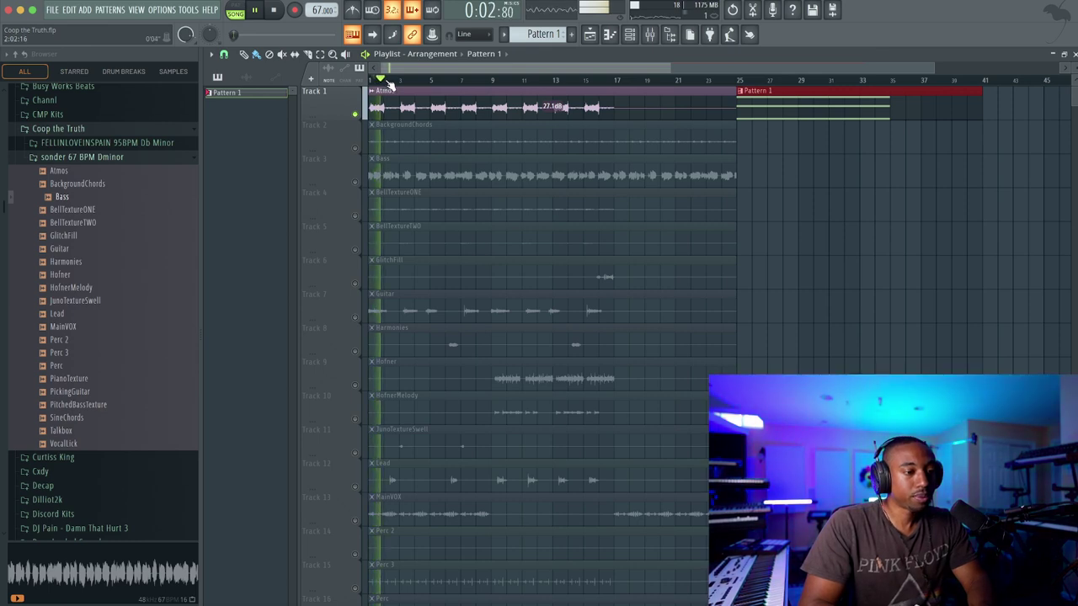
{"action": "key", "text": "space"}
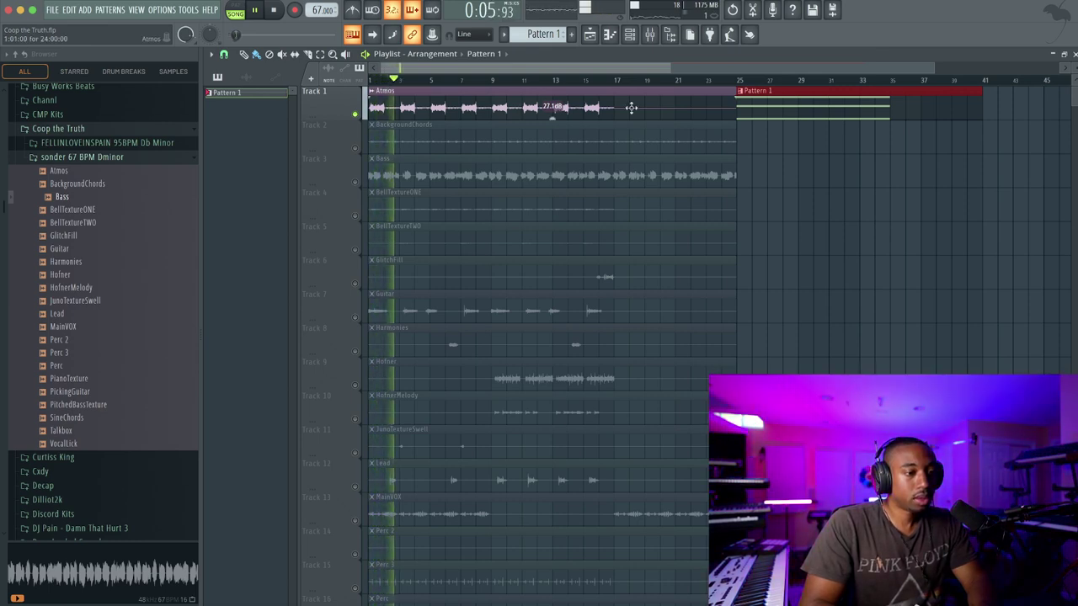
Route the Omnisphere channel to mixer track 31 and save the project
{"action": "left_click", "coordinate": [650, 36]}
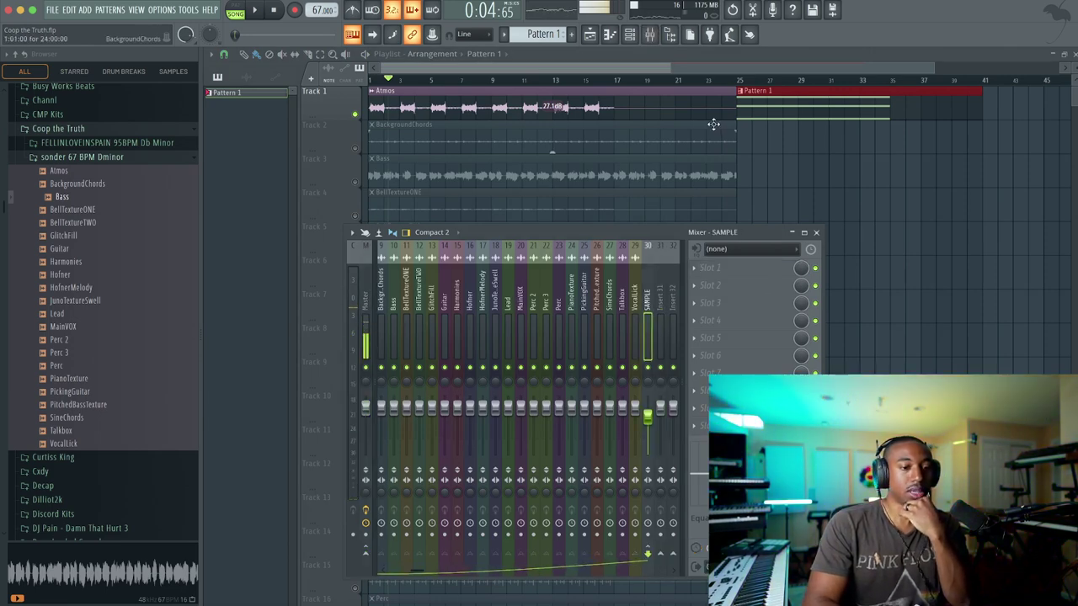
{"action": "key", "text": "F9"}
{"action": "double_click", "coordinate": [761, 105]}
{"action": "left_click", "coordinate": [633, 37]}
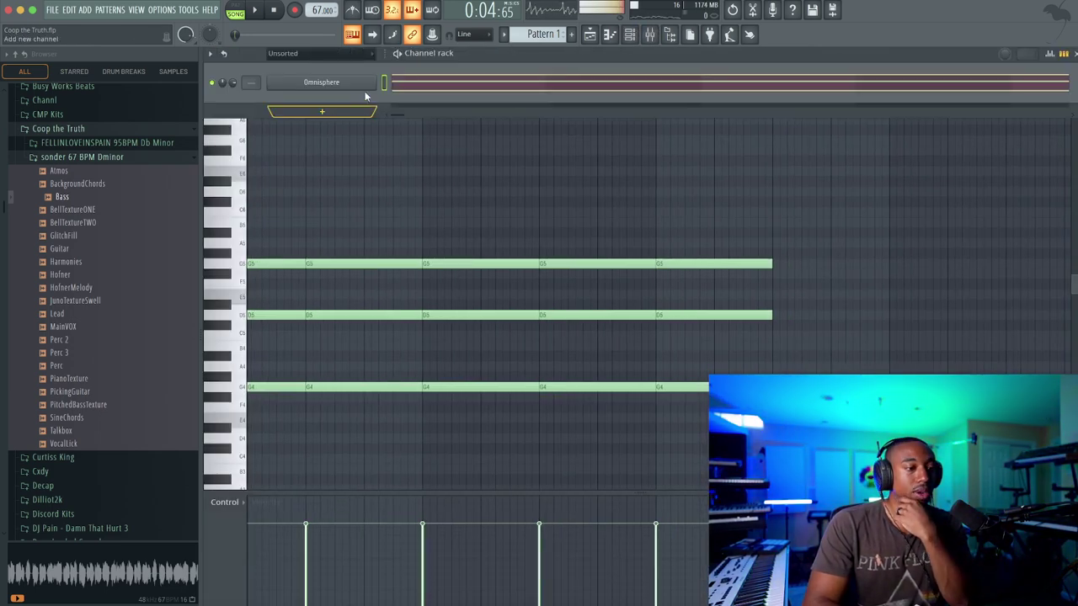
{"action": "double_click", "coordinate": [385, 84]}
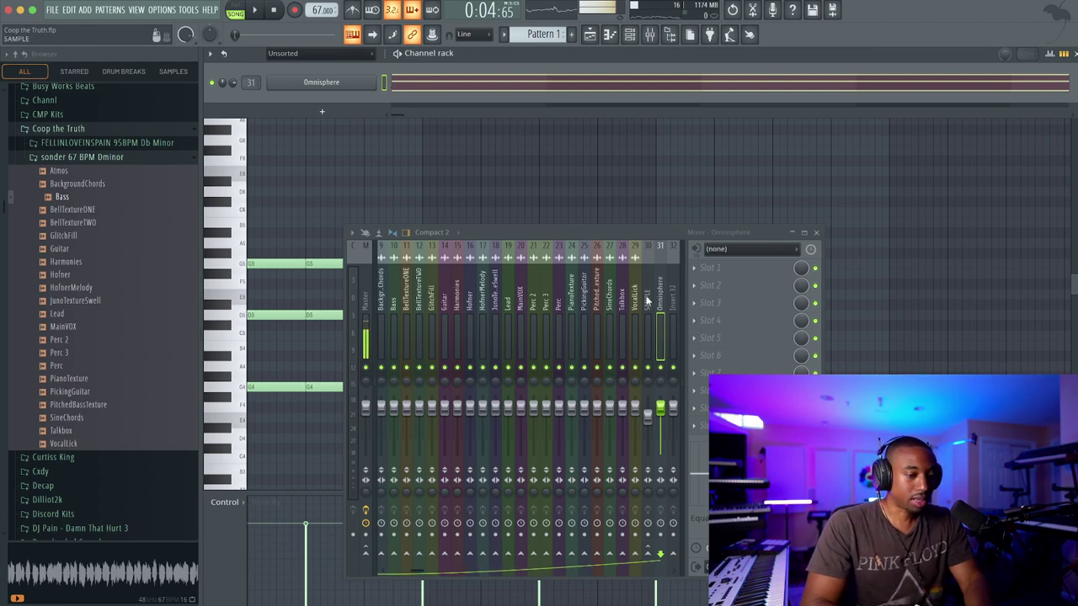
{"action": "key", "text": "ctrl+s"}
{"action": "left_click", "coordinate": [752, 232]}
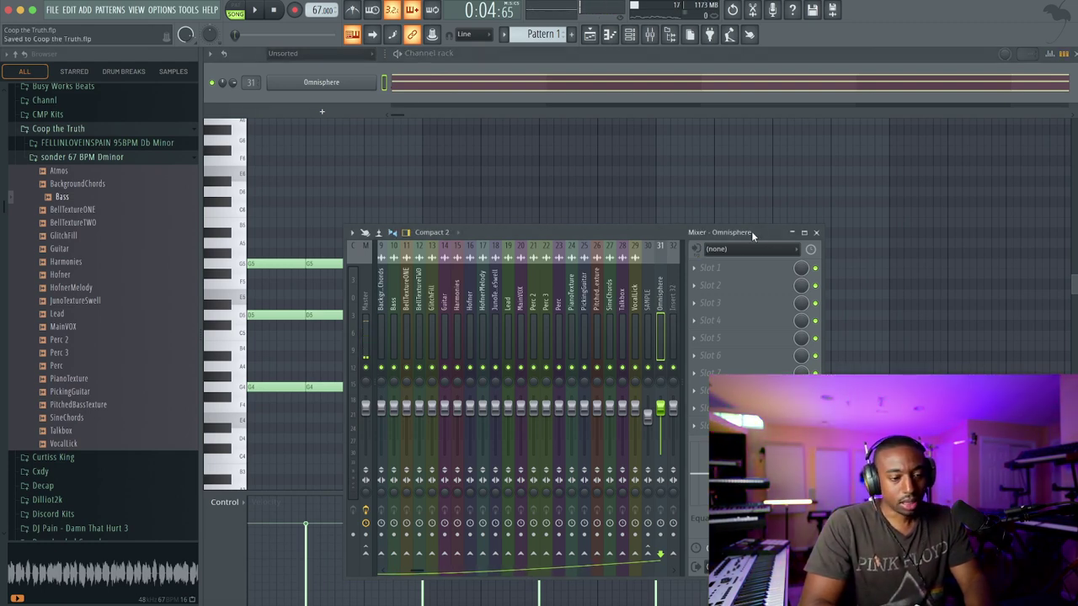
Load UAD RealVerb-Pro into the first effect slot of the Omnisphere mixer track
{"action": "left_click", "coordinate": [707, 278]}
{"action": "mouse_move", "coordinate": [712, 283]}
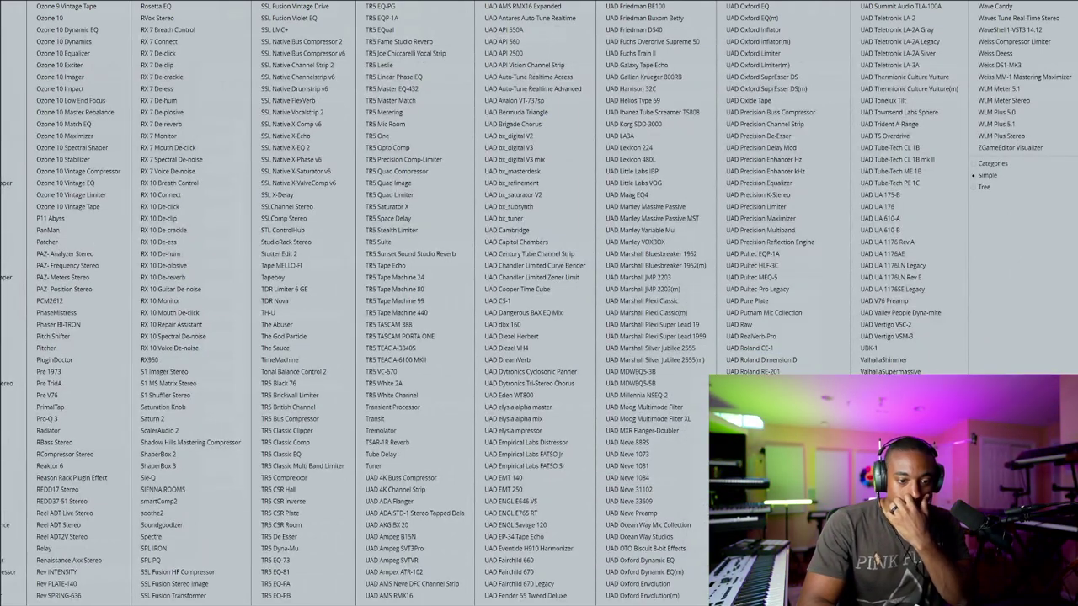
{"action": "left_click", "coordinate": [777, 335]}
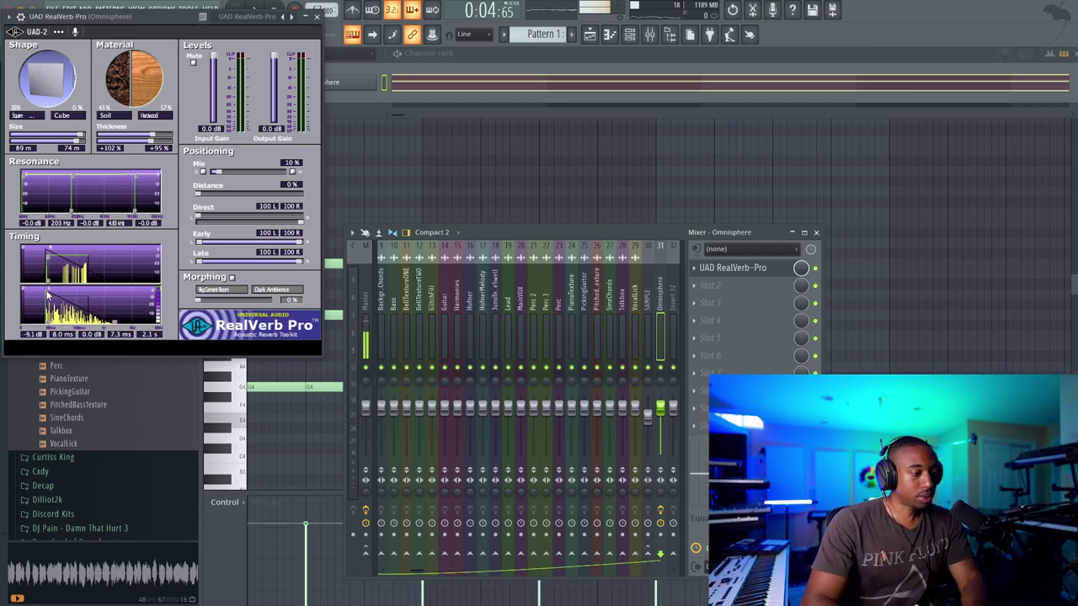
In RealVerb-Pro, lower the late reverb level to -144 dB, set the first size to 15 m and the mix to 74%, and audition the pattern
{"action": "left_click_drag", "start_coordinate": [56, 290], "coordinate": [48, 339]}
{"action": "left_click_drag", "start_coordinate": [80, 134], "coordinate": [48, 136]}
{"action": "left_click_drag", "start_coordinate": [218, 172], "coordinate": [261, 170]}
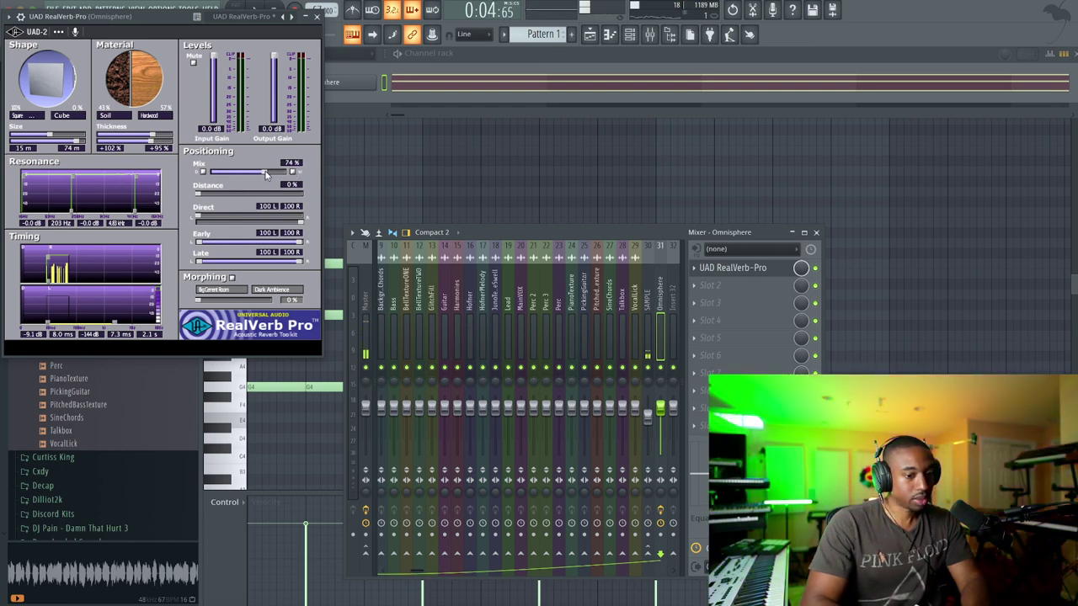
{"action": "left_click_drag", "start_coordinate": [206, 23], "coordinate": [246, 132]}
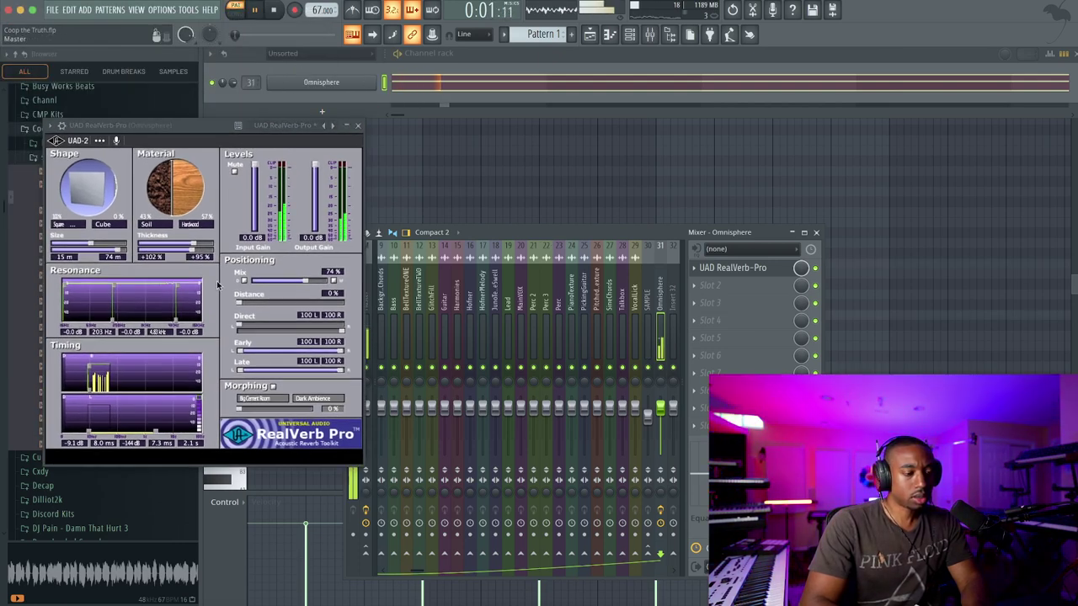
{"action": "key", "text": "space"}
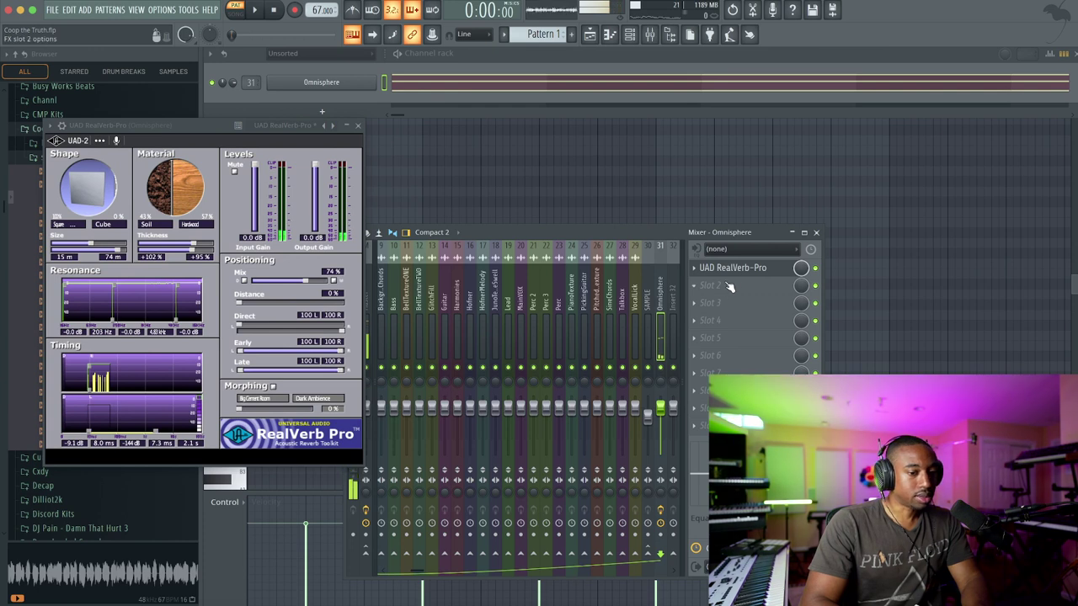
Move RealVerb-Pro down to the second effect slot and raise its wet/dry mix to 97% while the pattern plays
{"action": "scroll", "coordinate": [741, 277], "scroll_direction": "down", "scroll_amount": 1}
{"action": "key", "text": "space"}
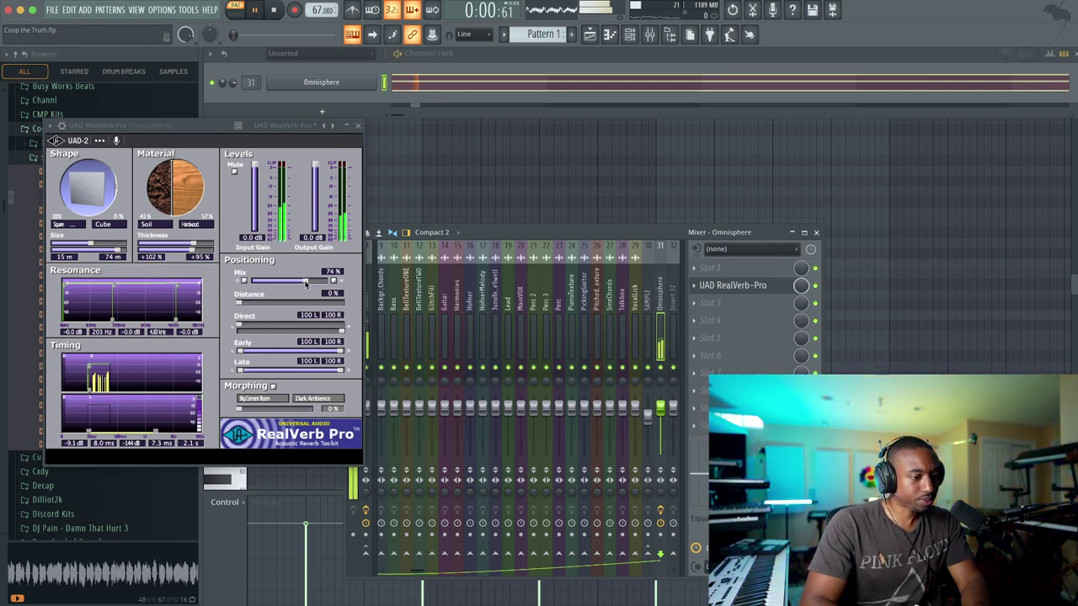
{"action": "left_click_drag", "start_coordinate": [326, 282], "coordinate": [324, 282]}
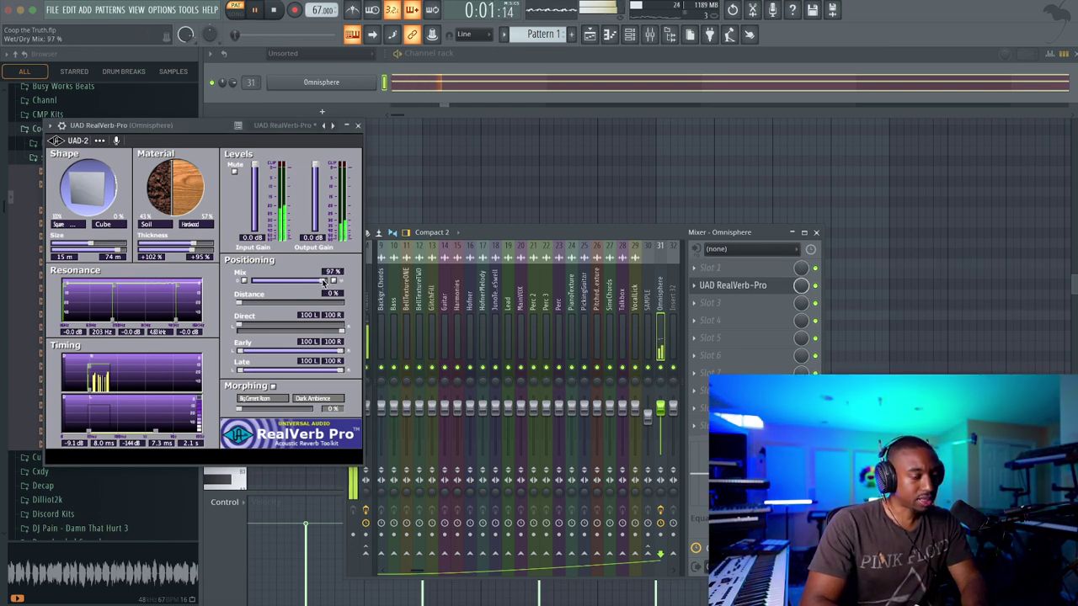
{"action": "key", "text": "space"}
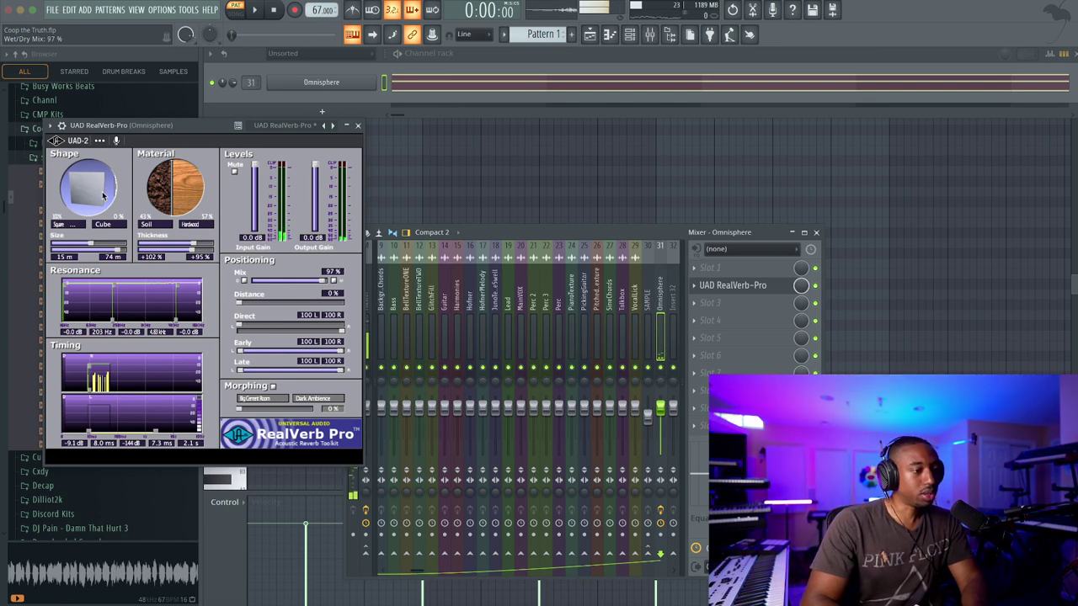
Set the reverb's material blend to 44%, try K2.00 KHz as the first material, and settle on Cork
{"action": "left_click_drag", "start_coordinate": [150, 190], "coordinate": [177, 195]}
{"action": "key", "text": "space"}
{"action": "left_click", "coordinate": [165, 220]}
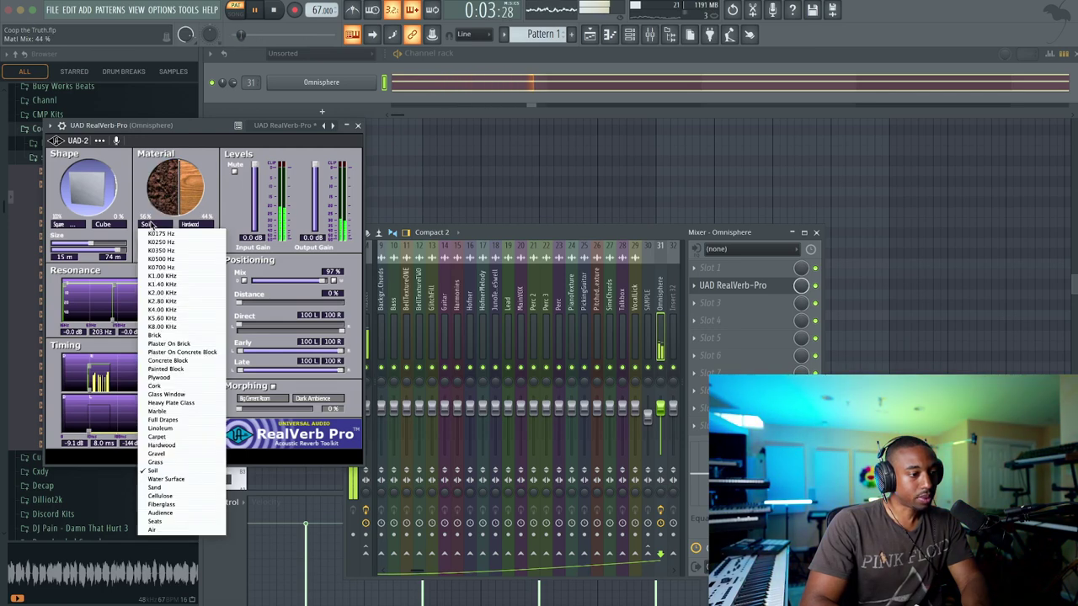
{"action": "left_click", "coordinate": [172, 284]}
{"action": "left_click", "coordinate": [151, 224]}
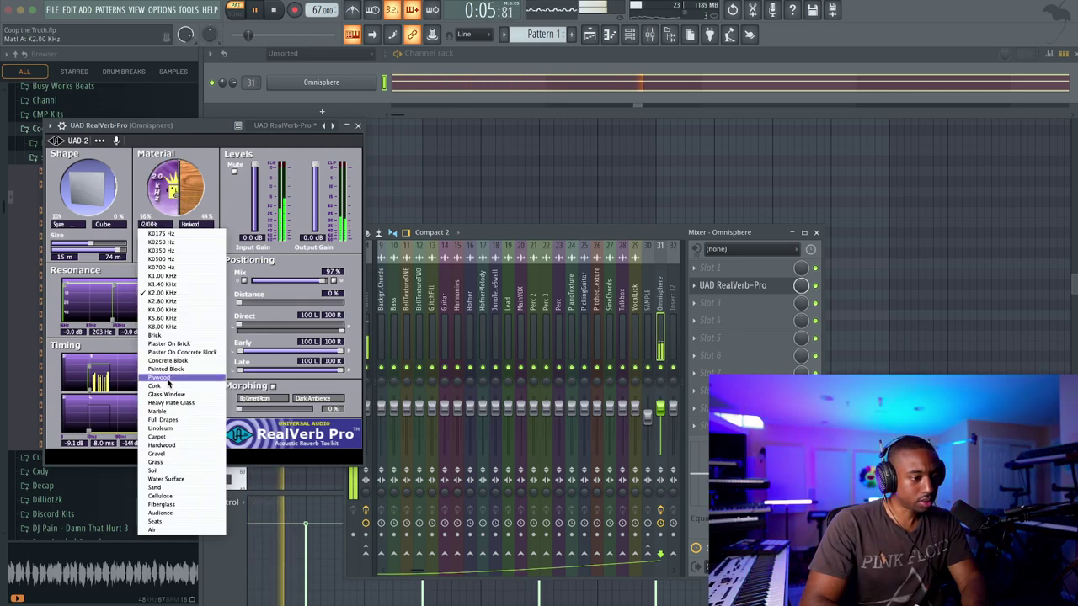
{"action": "left_click", "coordinate": [166, 385]}
Set the reverb's second material to Water Surface and the material mix to 55%
{"action": "left_click", "coordinate": [190, 224]}
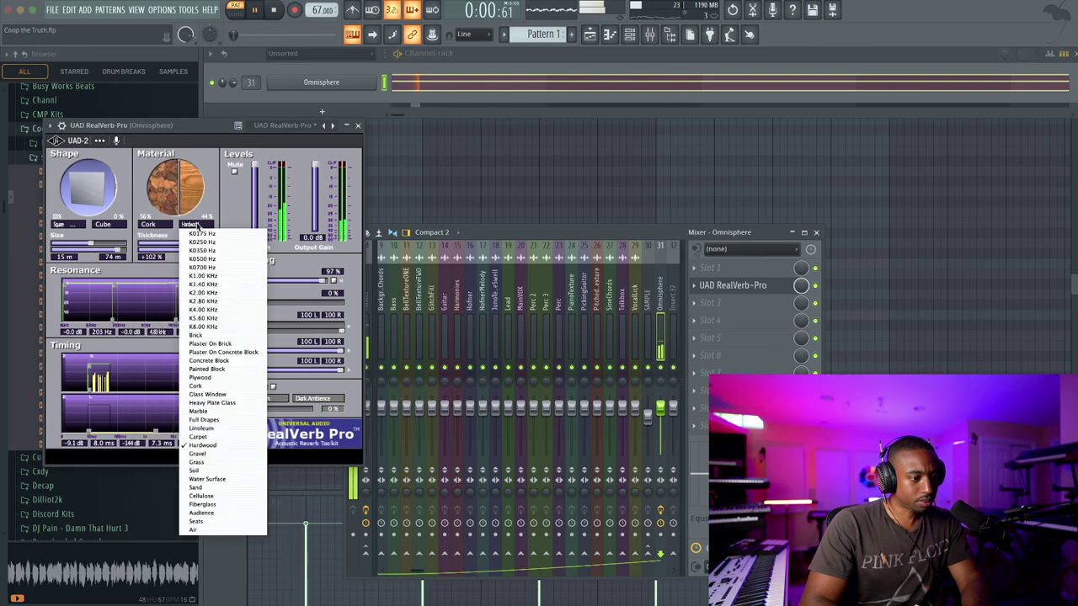
{"action": "left_click", "coordinate": [215, 476]}
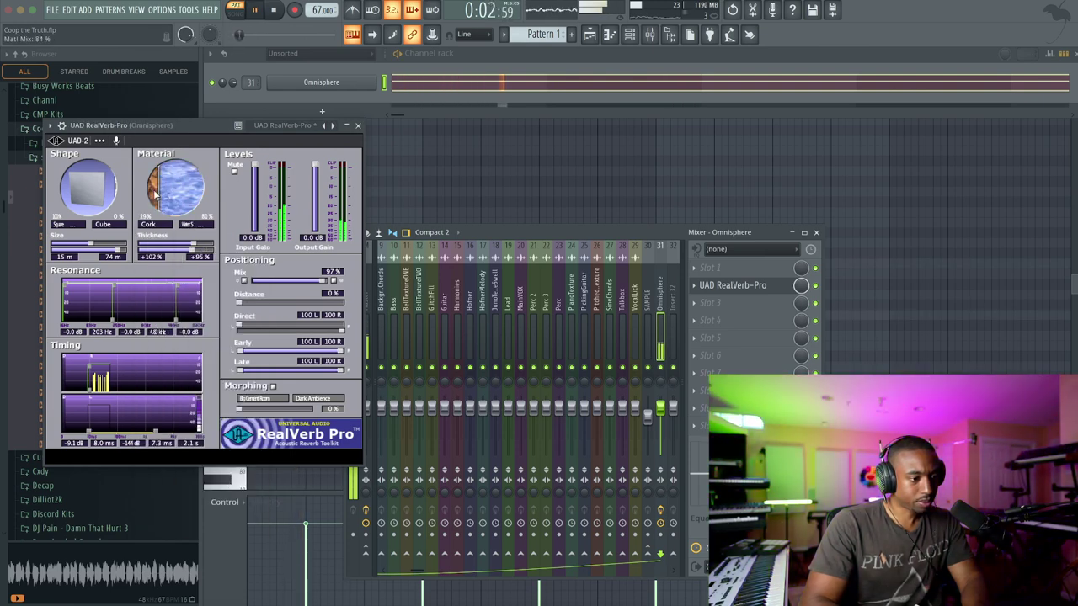
{"action": "mouse_move", "coordinate": [154, 194]}
{"action": "left_mouse_down"}
{"action": "mouse_move", "coordinate": [205, 194]}
{"action": "mouse_move", "coordinate": [173, 194]}
{"action": "left_mouse_up"}
{"action": "key", "text": "space"}
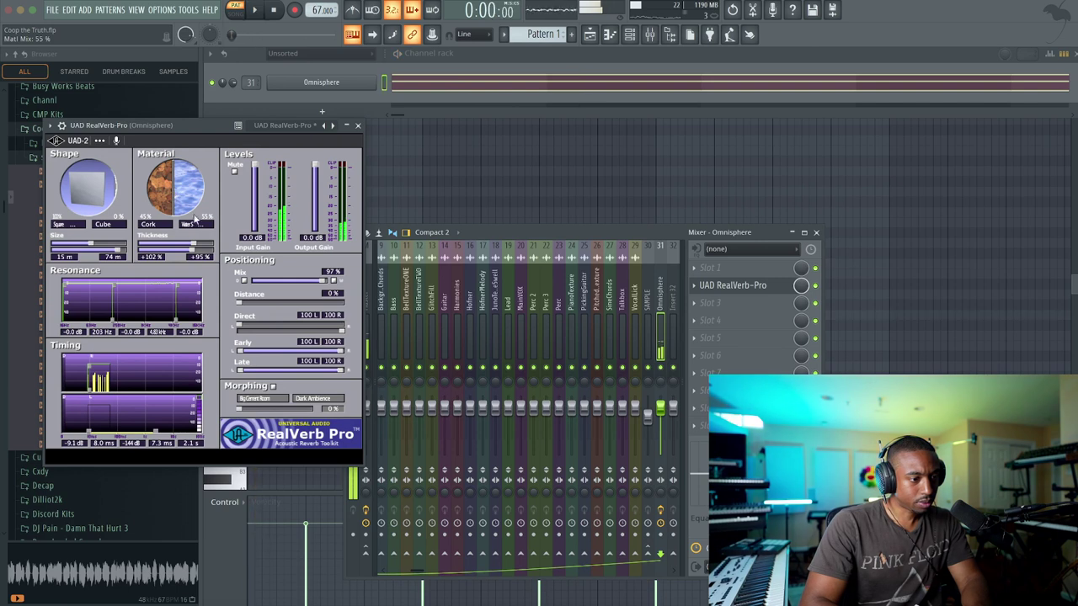
Reduce the reverb's first size value below 15 m while auditioning the pattern, and close the RealVerb-Pro window
{"action": "key", "text": "space"}
{"action": "mouse_move", "coordinate": [90, 244]}
{"action": "left_mouse_down"}
{"action": "mouse_move", "coordinate": [118, 245]}
{"action": "mouse_move", "coordinate": [75, 244]}
{"action": "left_mouse_up"}
{"action": "key", "text": "space"}
{"action": "left_click", "coordinate": [358, 125]}
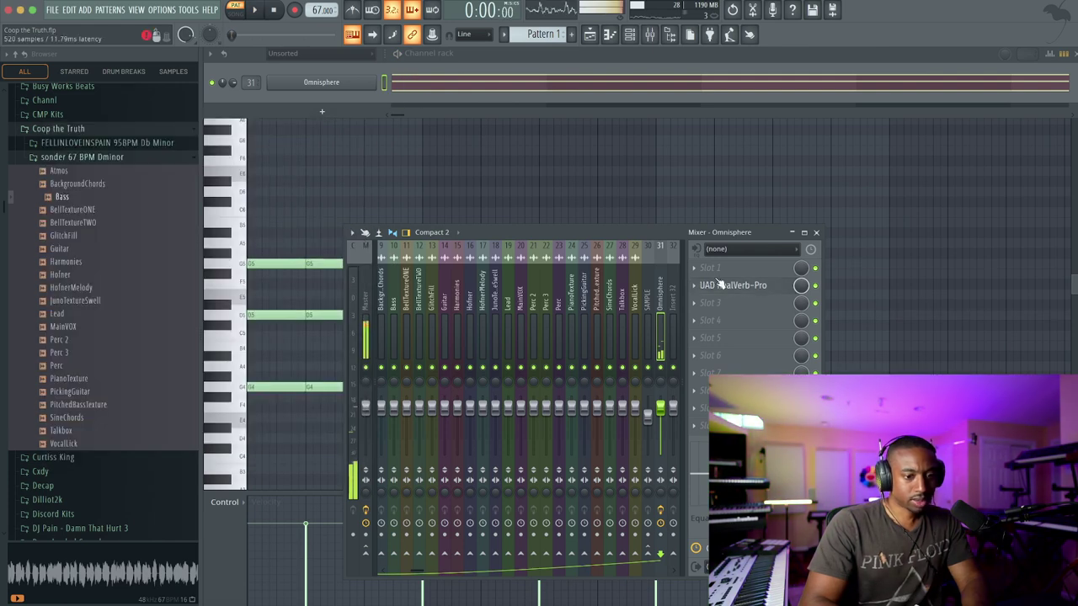
Return to the playlist, open the mixer and bypass NS1 Stereo on the Insert 7 track
{"action": "left_click", "coordinate": [591, 34]}
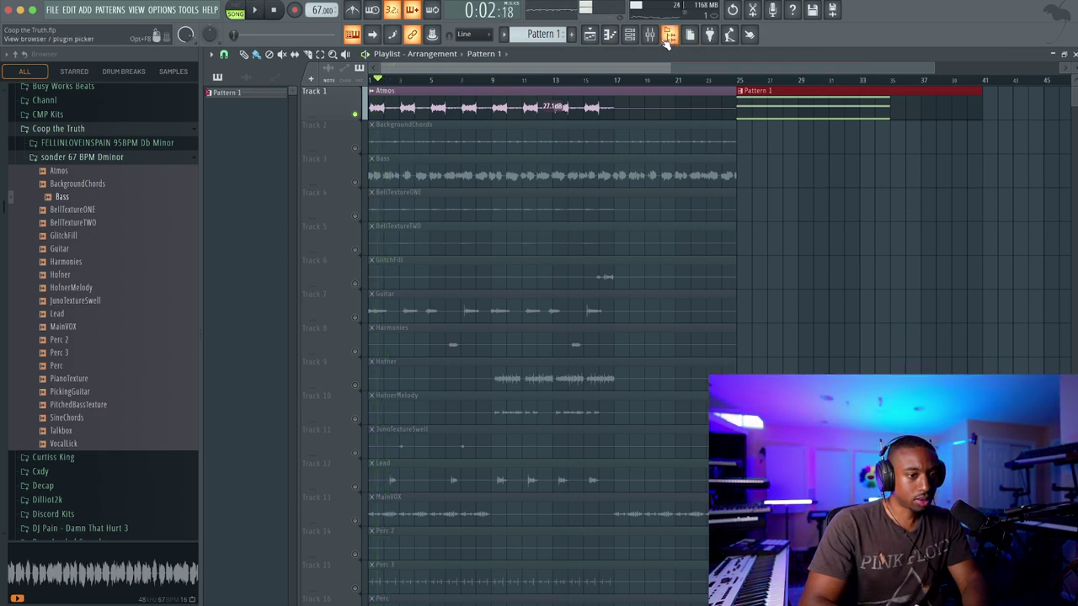
{"action": "left_click", "coordinate": [649, 35]}
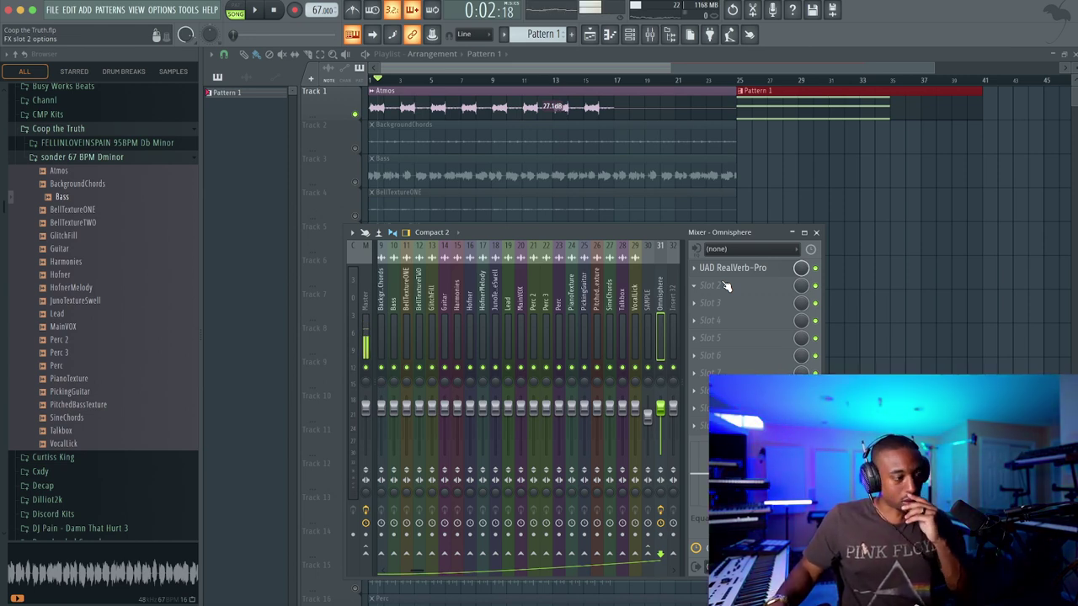
{"action": "scroll", "coordinate": [551, 307], "scroll_direction": "left", "scroll_amount": 8}
{"action": "left_click", "coordinate": [462, 298]}
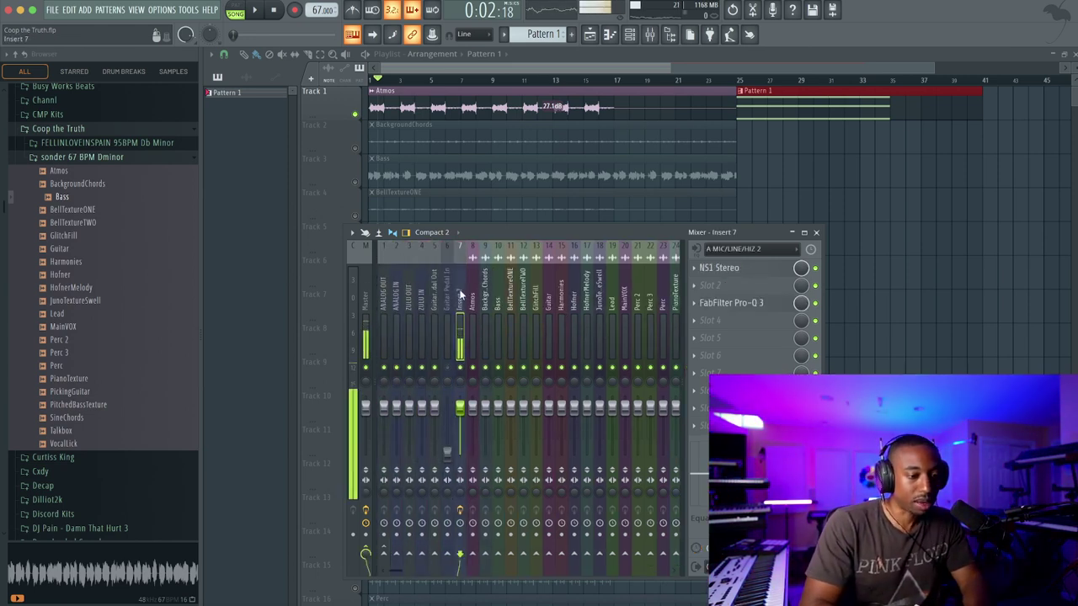
{"action": "left_click", "coordinate": [814, 268]}
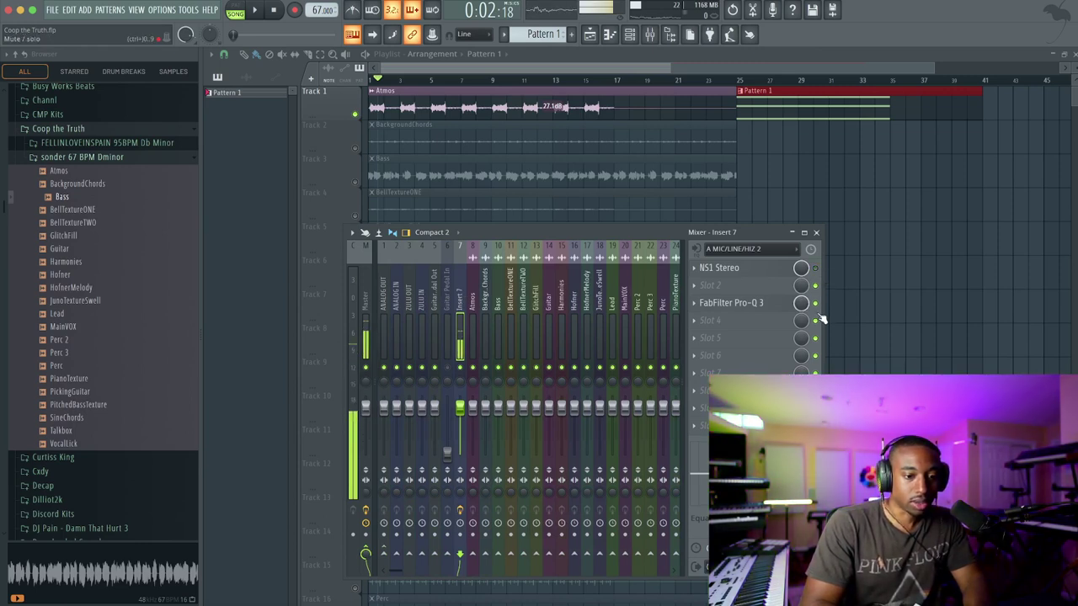
Bypass FabFilter Pro-Q 3 on the Insert 7 track, and minimize the OBS window after switching to it
{"action": "left_click", "coordinate": [815, 303]}
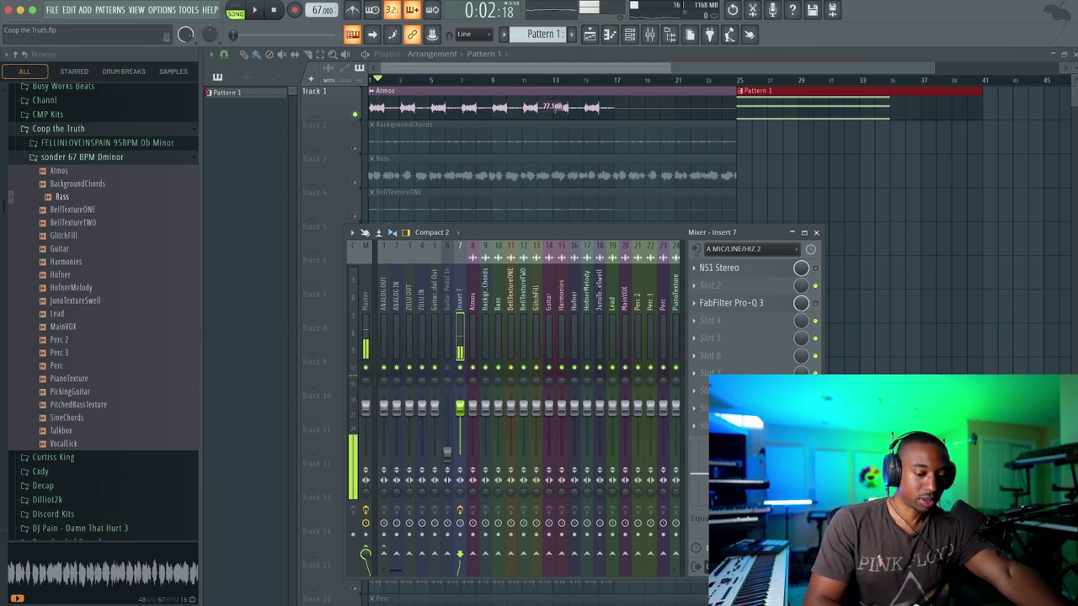
{"action": "key", "text": "super+Tab"}
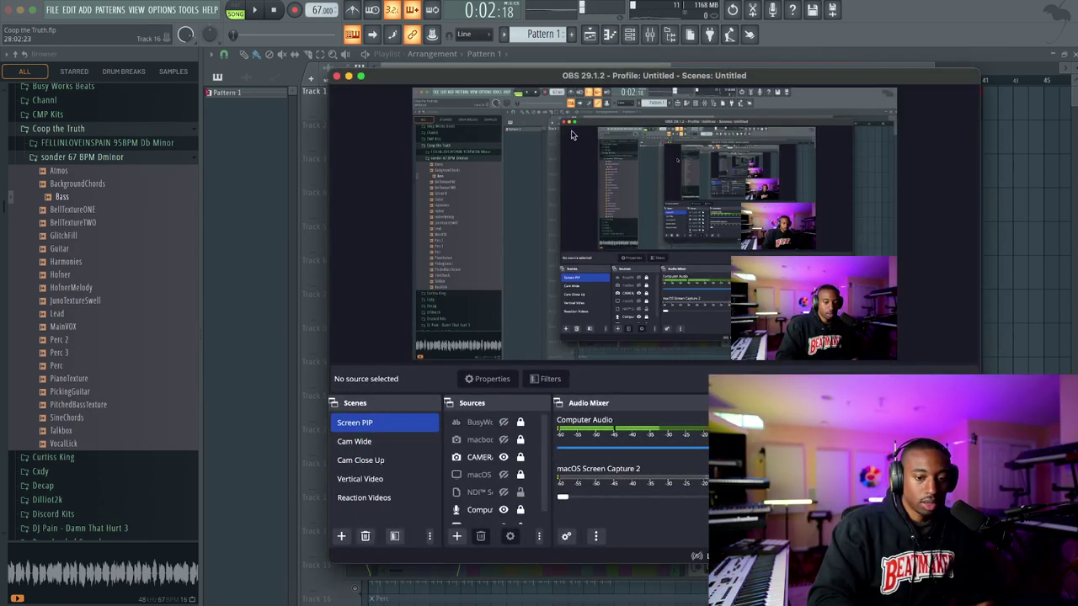
{"action": "left_click", "coordinate": [349, 76]}
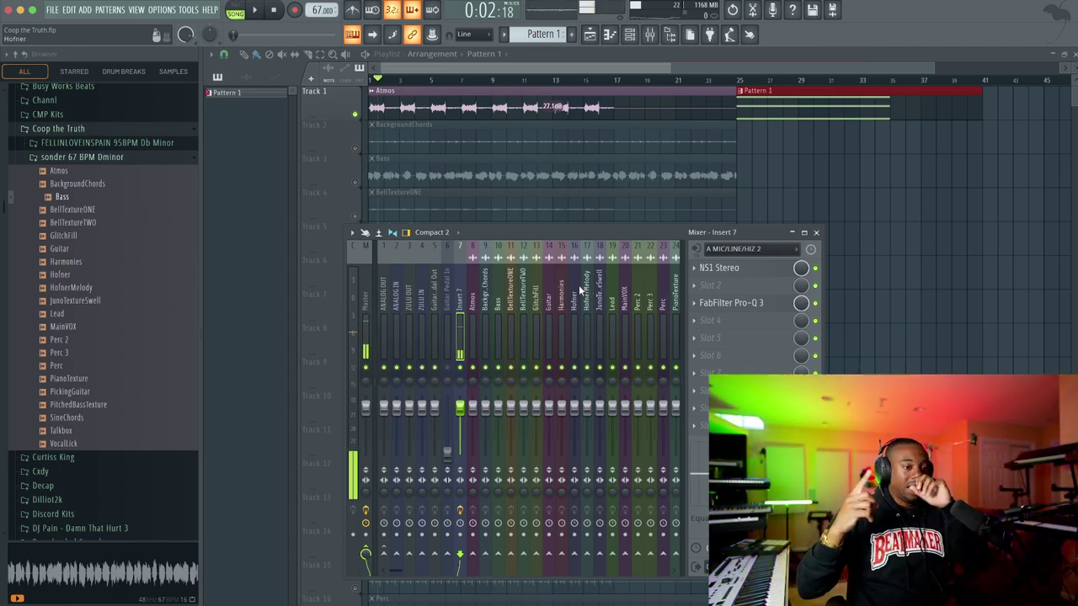
Record the armed Insert 7 track over bars 25 to 35 into the playlist as an audio clip, and close the mixer
{"action": "left_click_drag", "start_coordinate": [741, 82], "coordinate": [894, 90]}
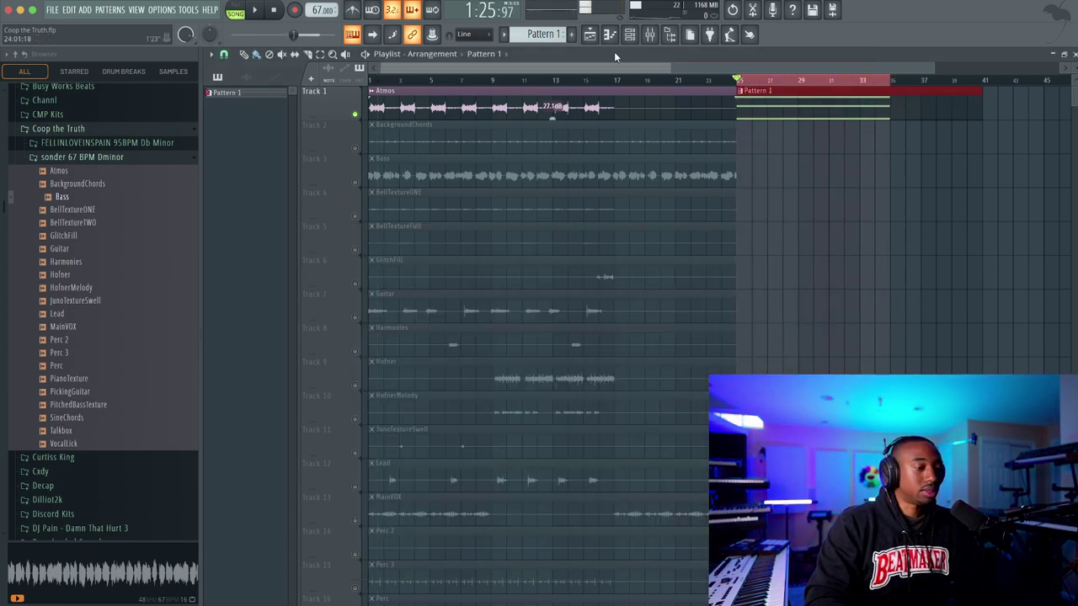
{"action": "left_click", "coordinate": [649, 34]}
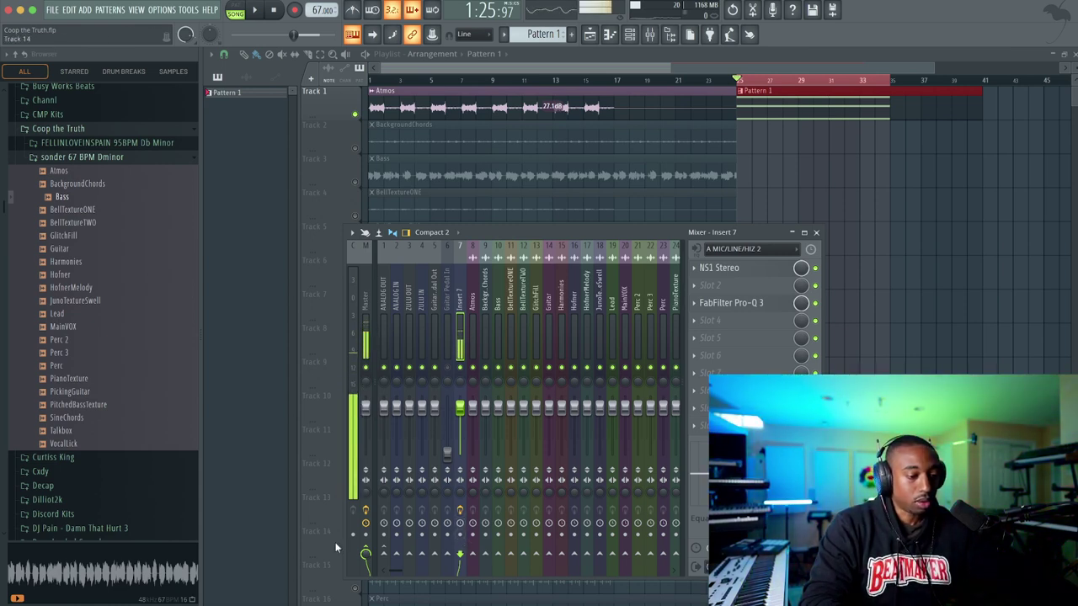
{"action": "left_click", "coordinate": [461, 536]}
{"action": "left_click", "coordinate": [294, 10]}
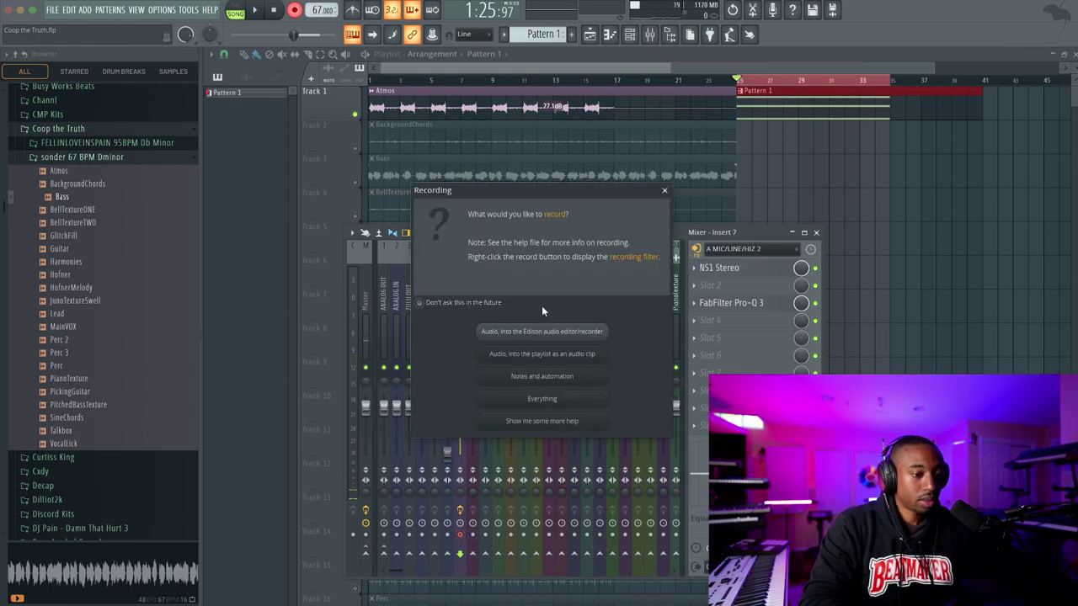
{"action": "left_click", "coordinate": [554, 354]}
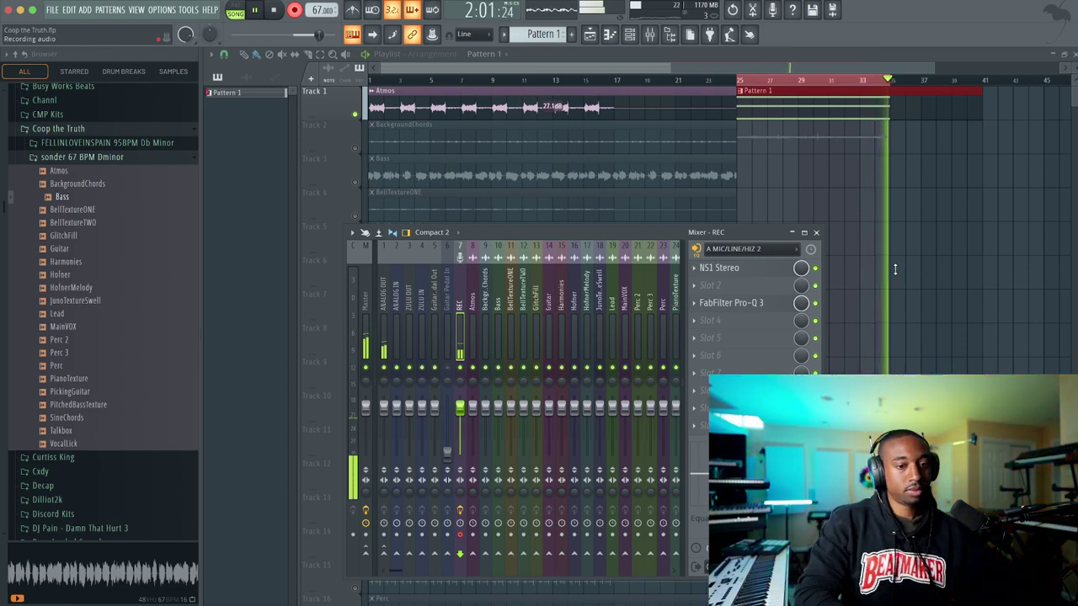
{"action": "key", "text": "space"}
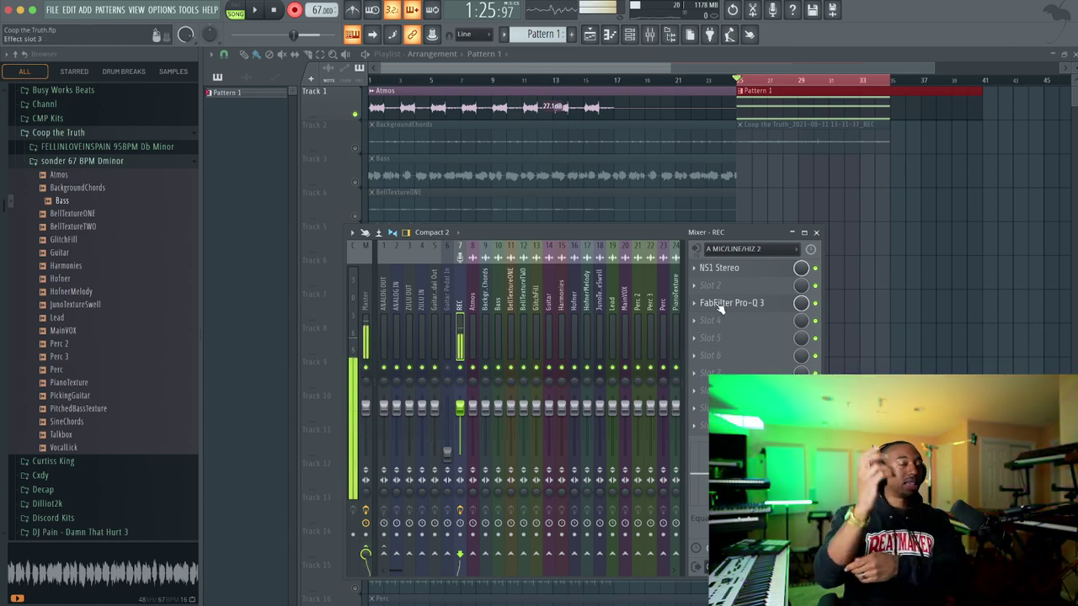
{"action": "key", "text": "F9"}
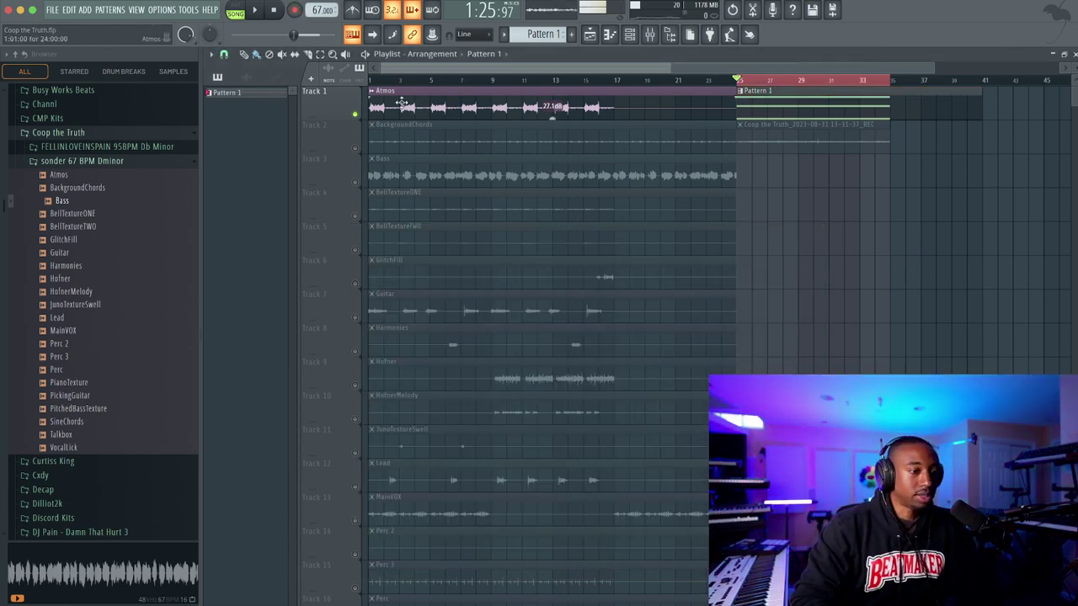
Mute the Pattern 1 and BackgroundChords clips, and unmute Track 2 and its newly recorded audio clip
{"action": "left_click", "coordinate": [282, 53]}
{"action": "left_click", "coordinate": [758, 94]}
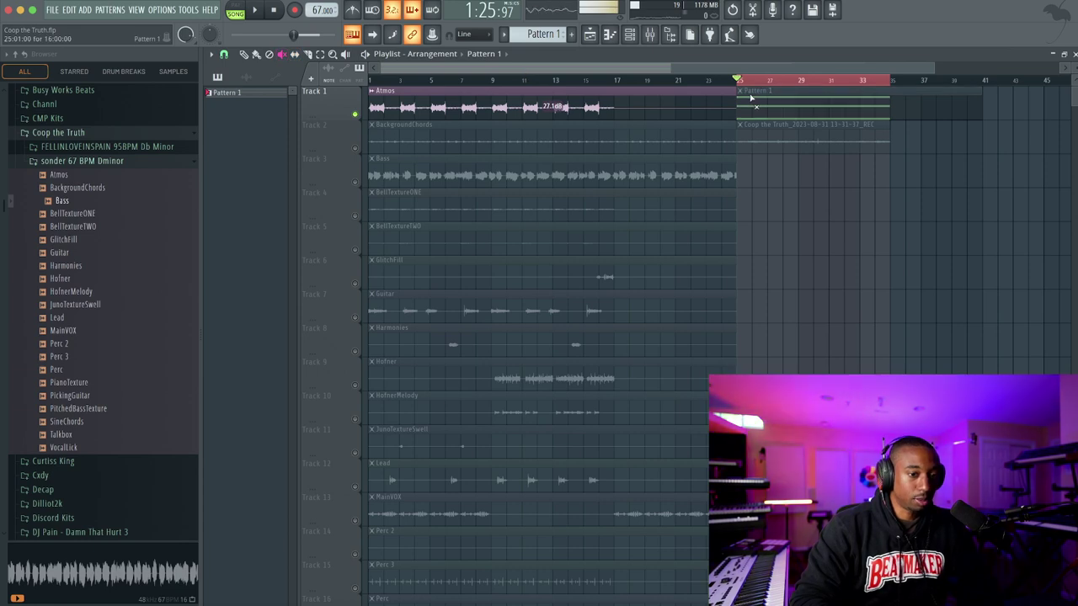
{"action": "left_click", "coordinate": [354, 150]}
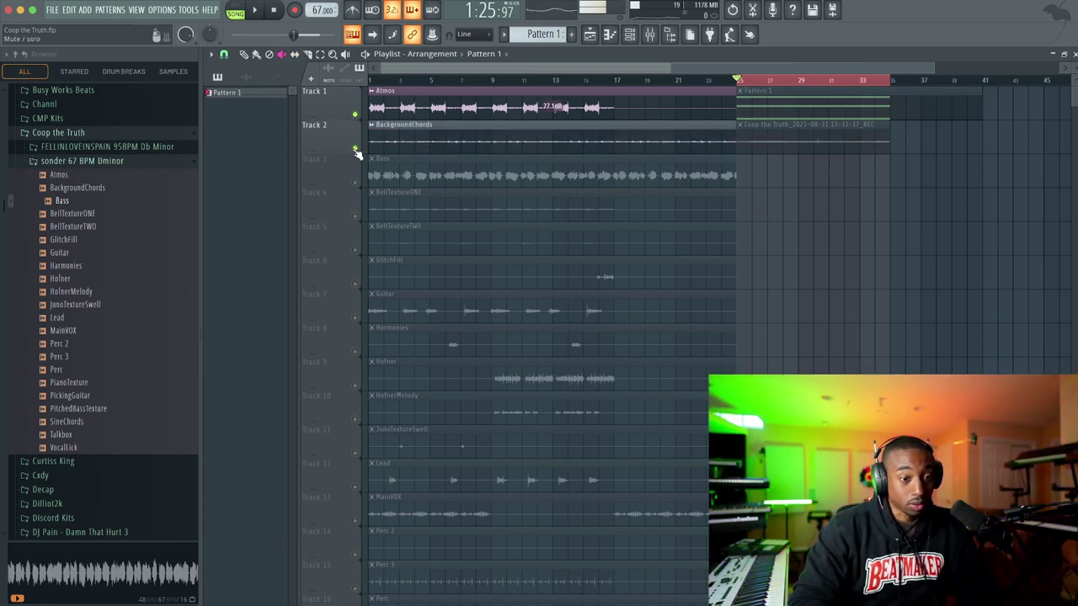
{"action": "left_click", "coordinate": [694, 133]}
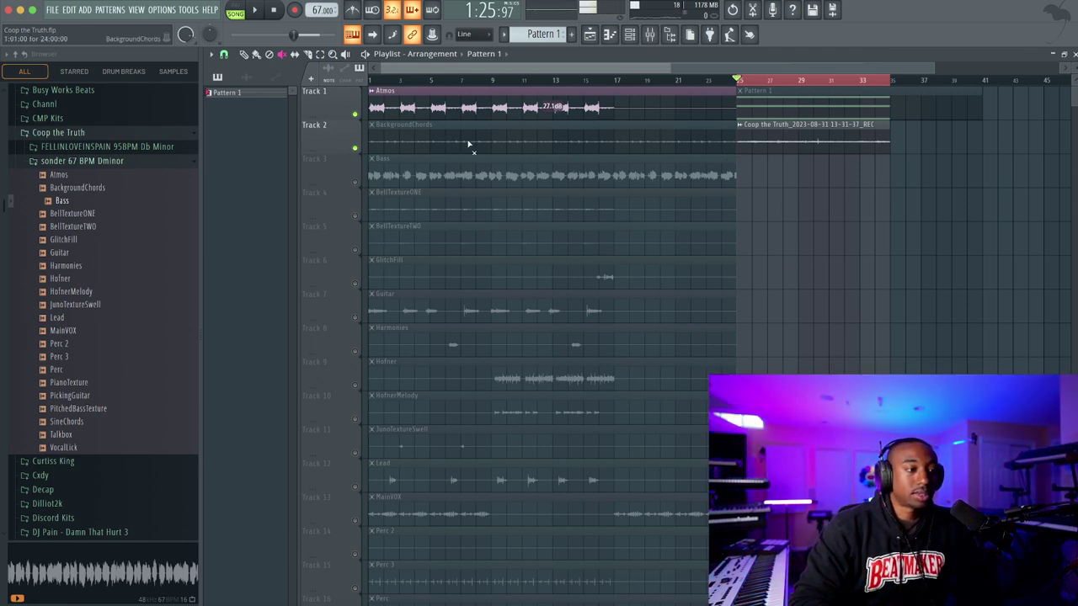
Play the recorded clip on Track 2 and raise its gain to 2.4 dB
{"action": "left_click_drag", "start_coordinate": [439, 68], "coordinate": [609, 68]}
{"action": "left_click", "coordinate": [261, 14]}
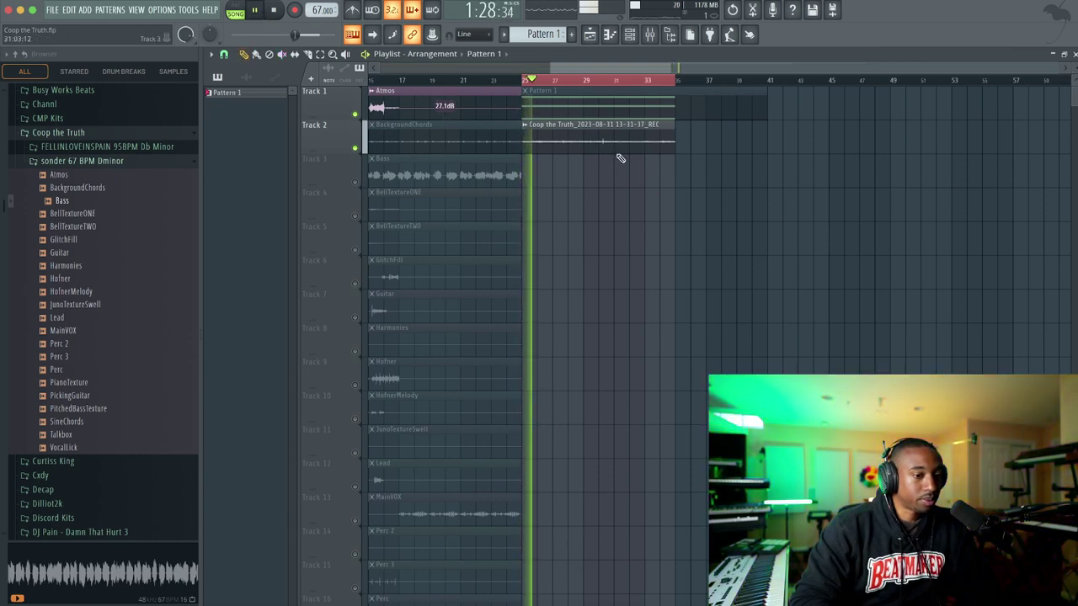
{"action": "left_click_drag", "start_coordinate": [598, 151], "coordinate": [597, 144]}
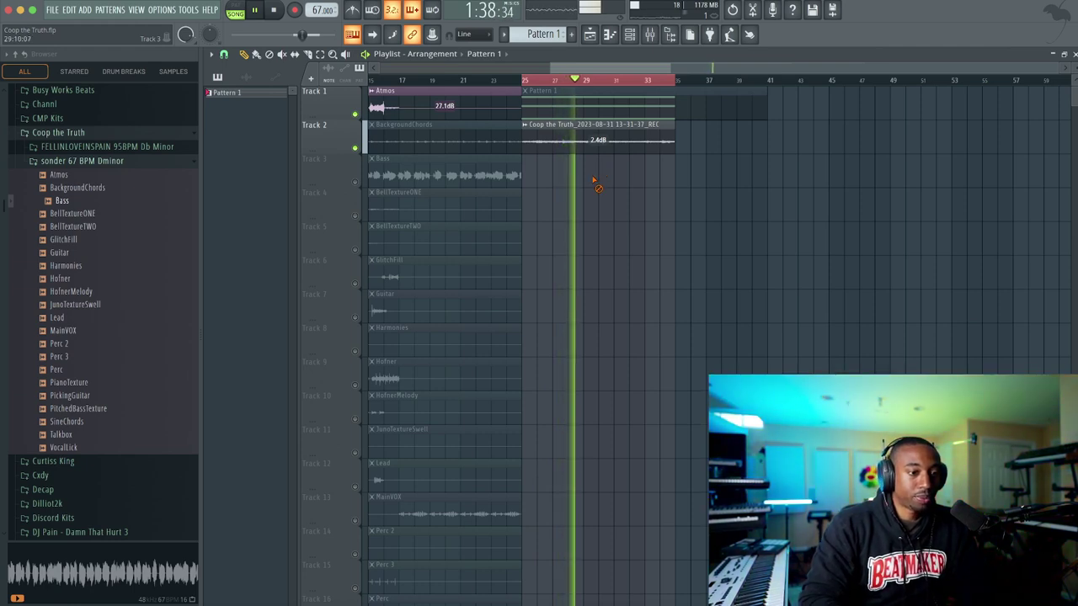
Slice the recorded clip on Track 2 into two-bar segments at bars 27, 29, 31 and 33
{"action": "scroll", "coordinate": [525, 135], "scroll_direction": "up", "scroll_amount": 2}
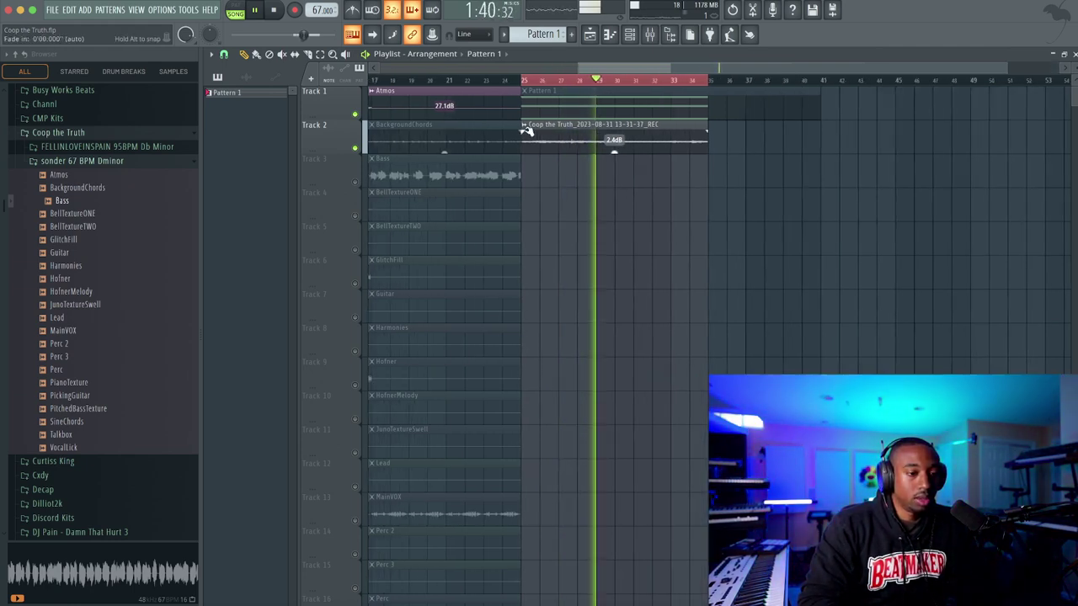
{"action": "left_click", "coordinate": [566, 143]}
{"action": "scroll", "coordinate": [582, 144], "scroll_direction": "up", "scroll_amount": 1}
{"action": "scroll", "coordinate": [583, 143], "scroll_direction": "up", "scroll_amount": 3}
{"action": "left_click", "coordinate": [615, 143]}
{"action": "left_click", "coordinate": [716, 139]}
{"action": "left_click", "coordinate": [792, 139]}
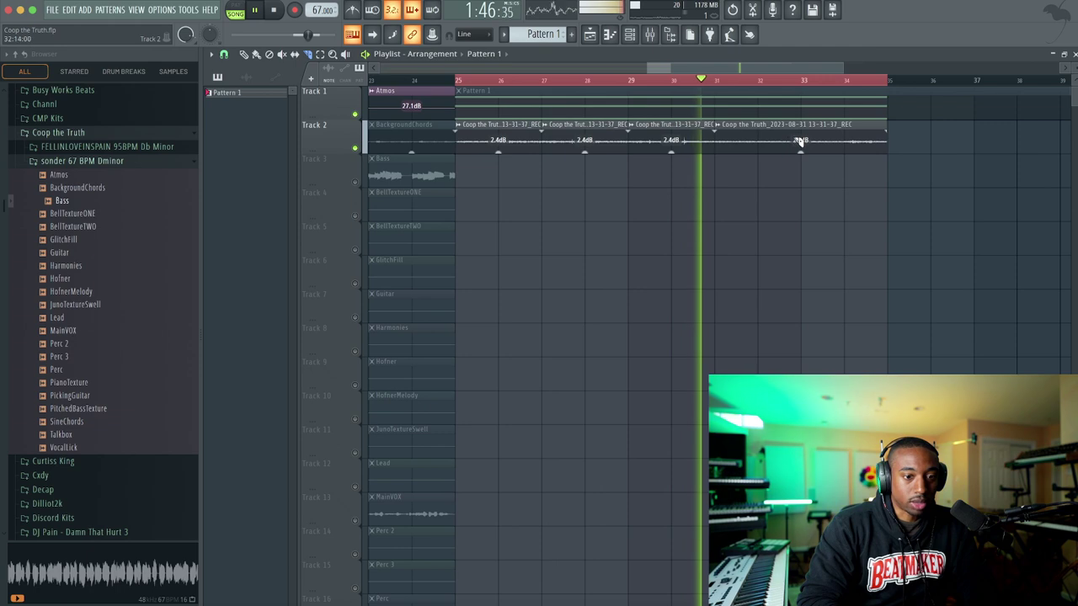
Stop playback and add a fade-in over most of the first bar of each of the five recorded segments
{"action": "left_click", "coordinate": [245, 53]}
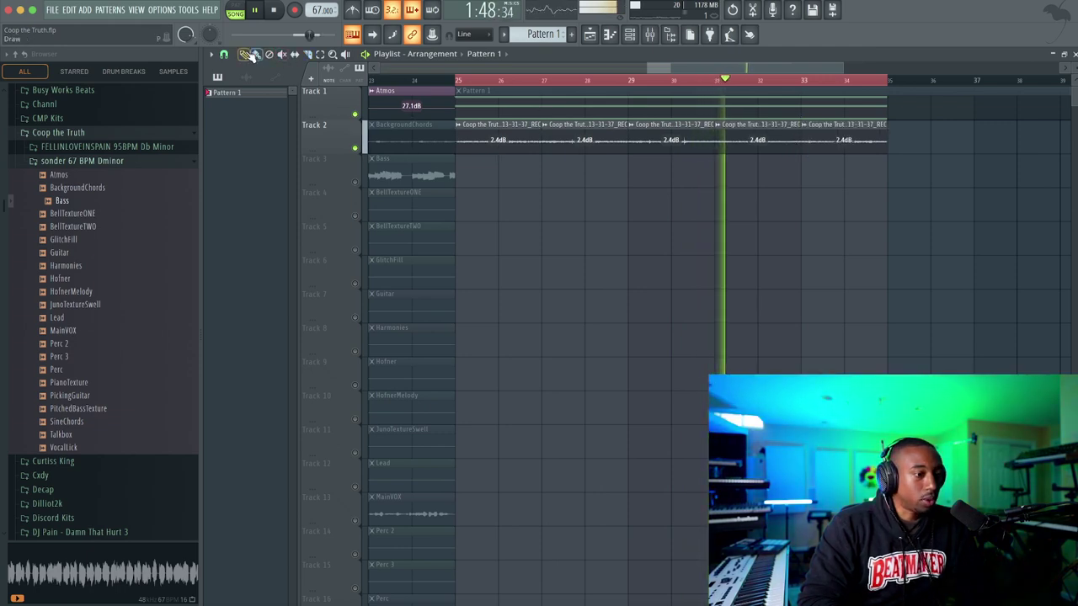
{"action": "key", "text": "space"}
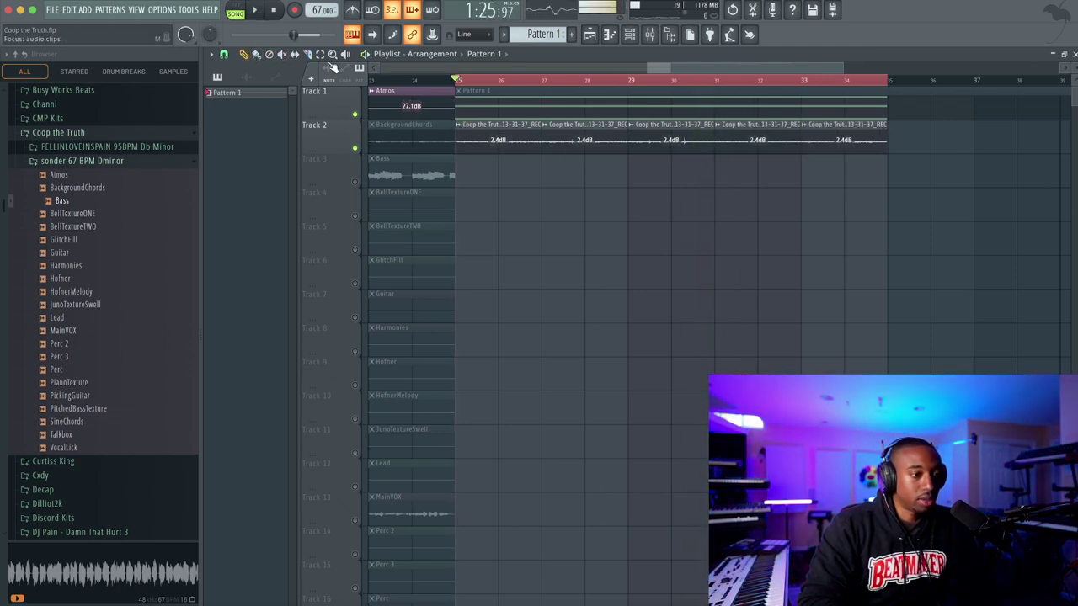
{"action": "left_click_drag", "start_coordinate": [459, 132], "coordinate": [493, 132]}
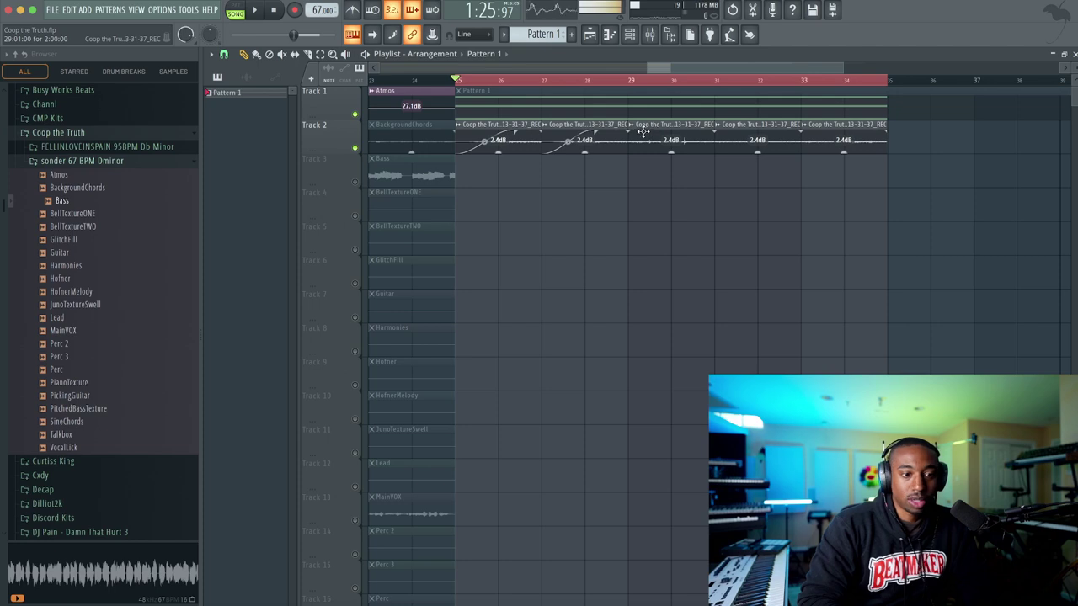
{"action": "left_click_drag", "start_coordinate": [665, 133], "coordinate": [683, 132]}
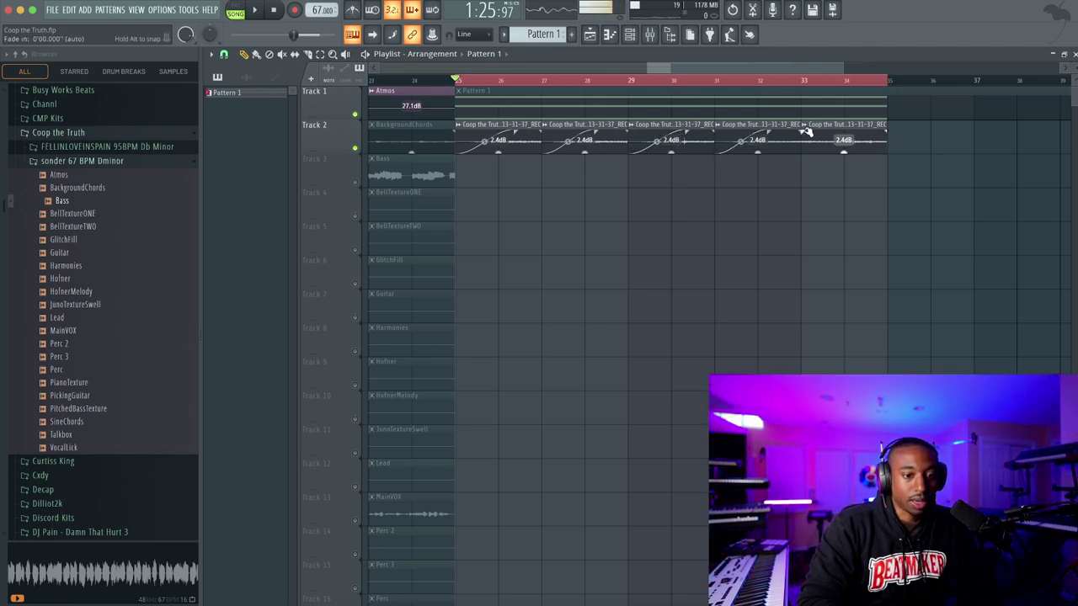
{"action": "left_click_drag", "start_coordinate": [846, 126], "coordinate": [867, 117]}
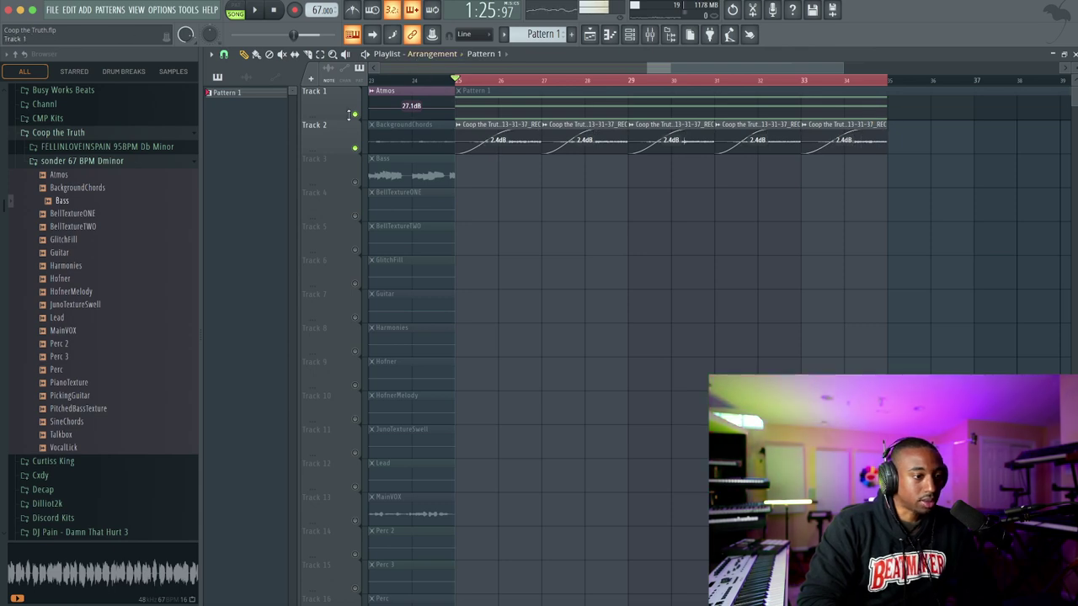
Unmute the Pattern 1 clip on Track 1 and audition it from bar 25 together with the faded segments
{"action": "left_click", "coordinate": [284, 55]}
{"action": "left_click", "coordinate": [485, 83]}
{"action": "left_click", "coordinate": [488, 95]}
{"action": "key", "text": "space"}
{"action": "key", "text": "space"}
{"action": "left_click", "coordinate": [461, 82]}
{"action": "key", "text": "space"}
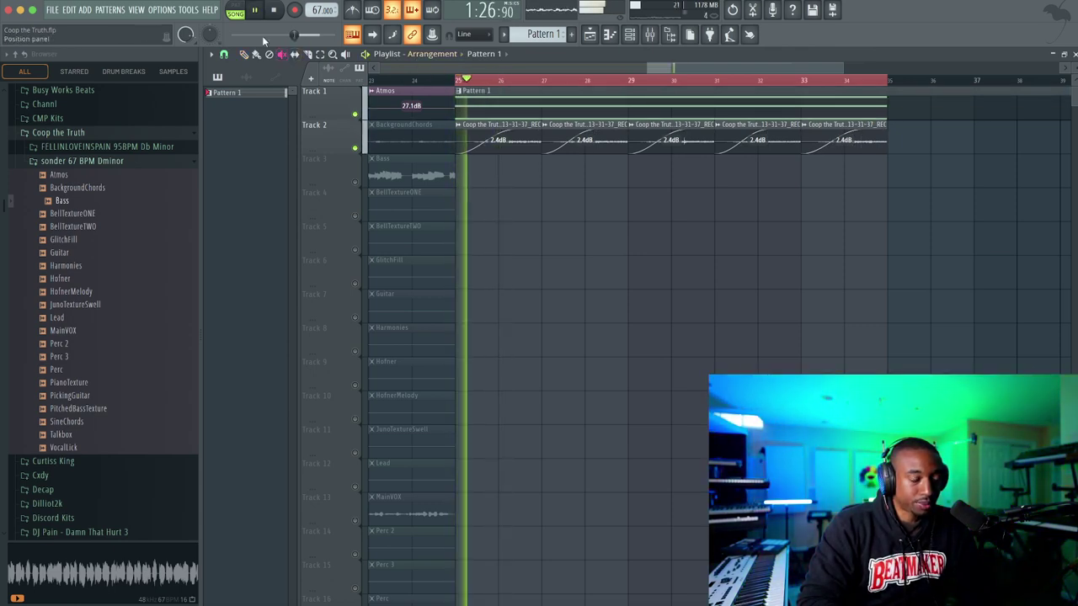
{"action": "left_click", "coordinate": [244, 59]}
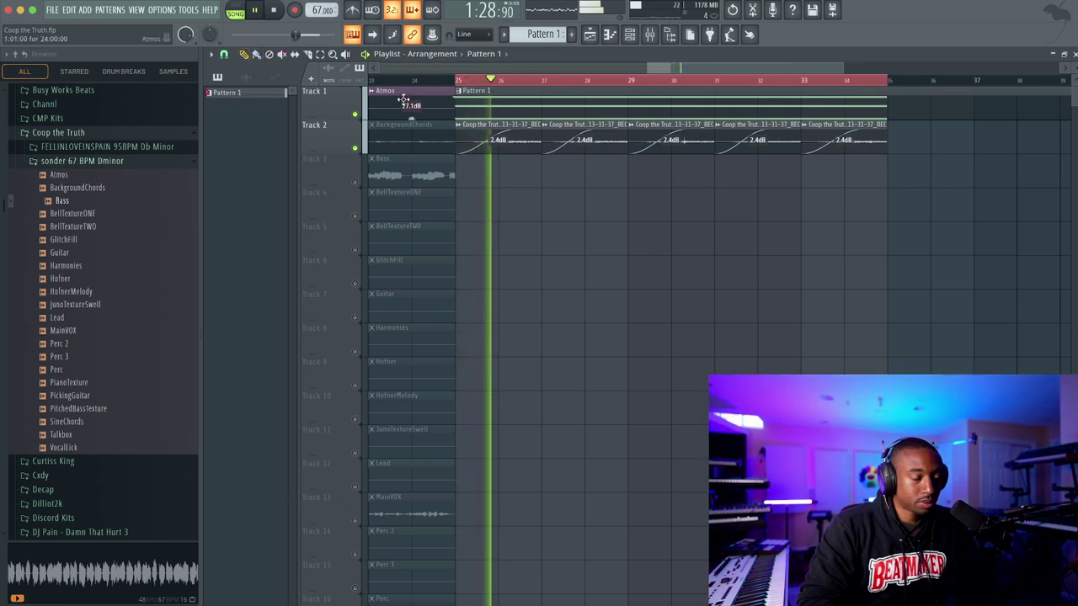
{"action": "key", "text": "space"}
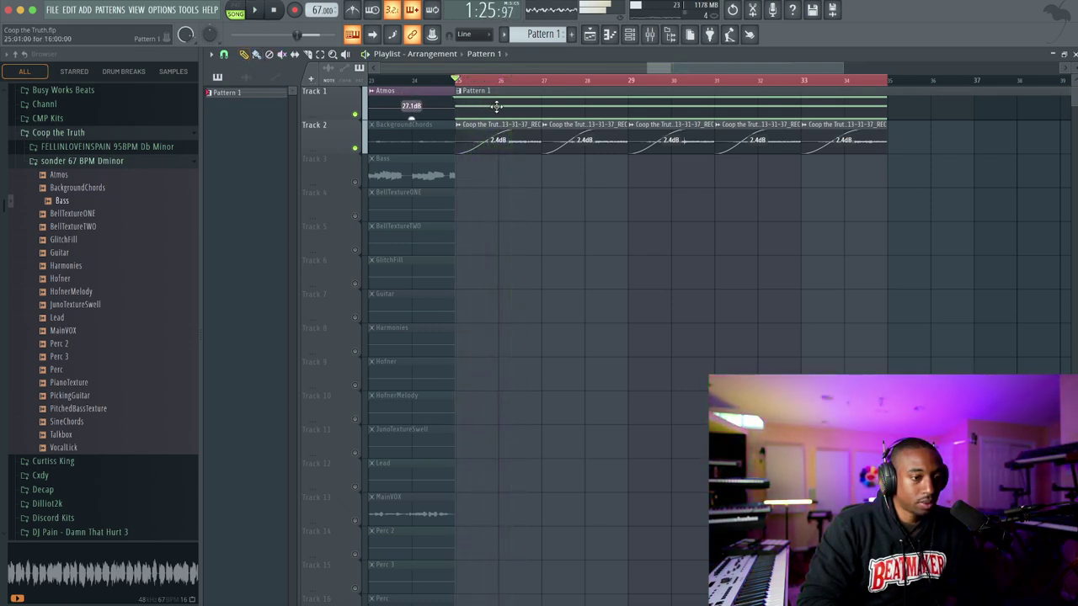
{"action": "right_click", "coordinate": [350, 141]}
{"action": "key", "text": "u"}
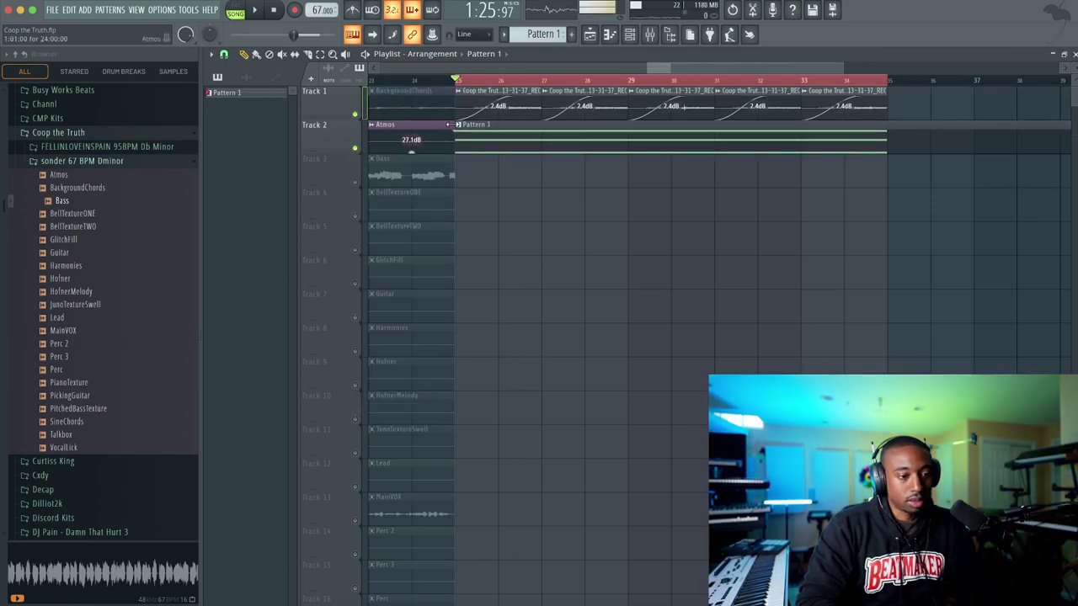
{"action": "key", "text": "super+z"}
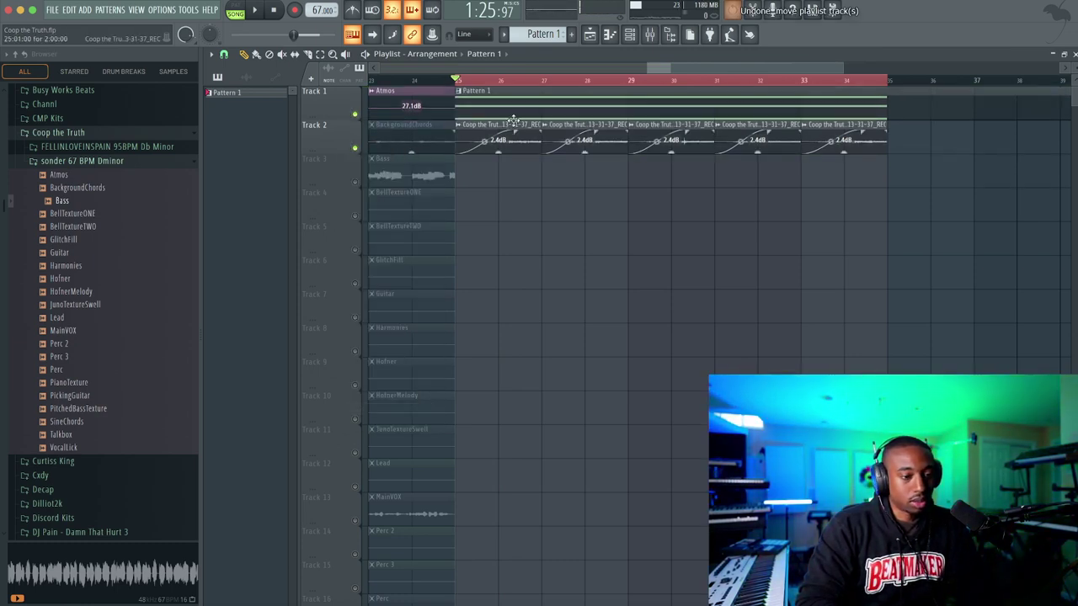
Insert an empty playlist track between the Pattern 1 track and the faded recording's track
{"action": "right_click", "coordinate": [336, 132]}
{"action": "key", "text": "i"}
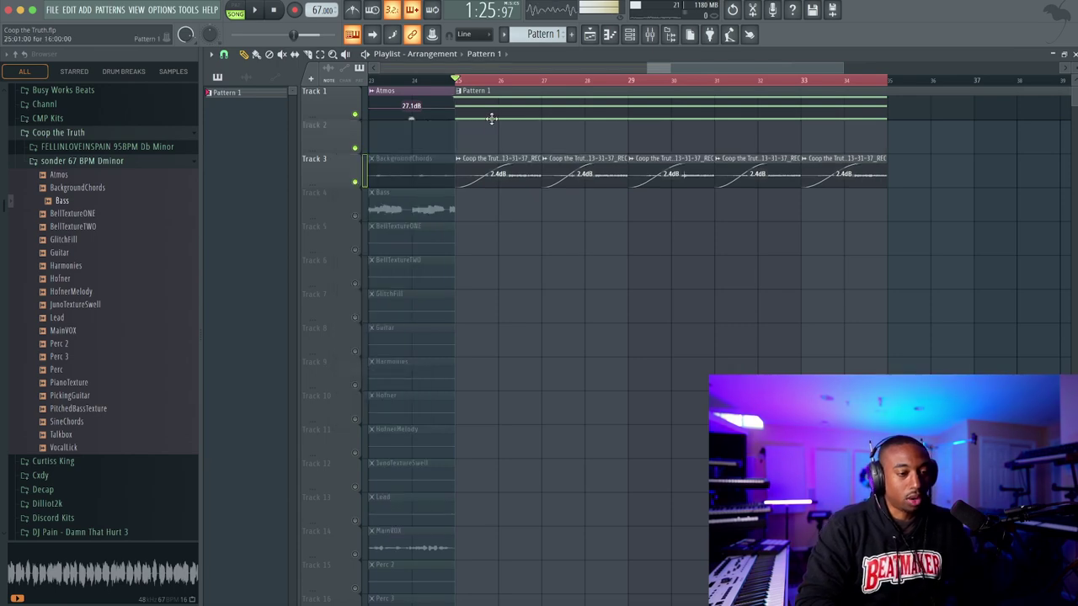
Open the channel rack and switch its filter from Audio to All
{"action": "left_click", "coordinate": [629, 34]}
{"action": "right_click", "coordinate": [508, 523]}
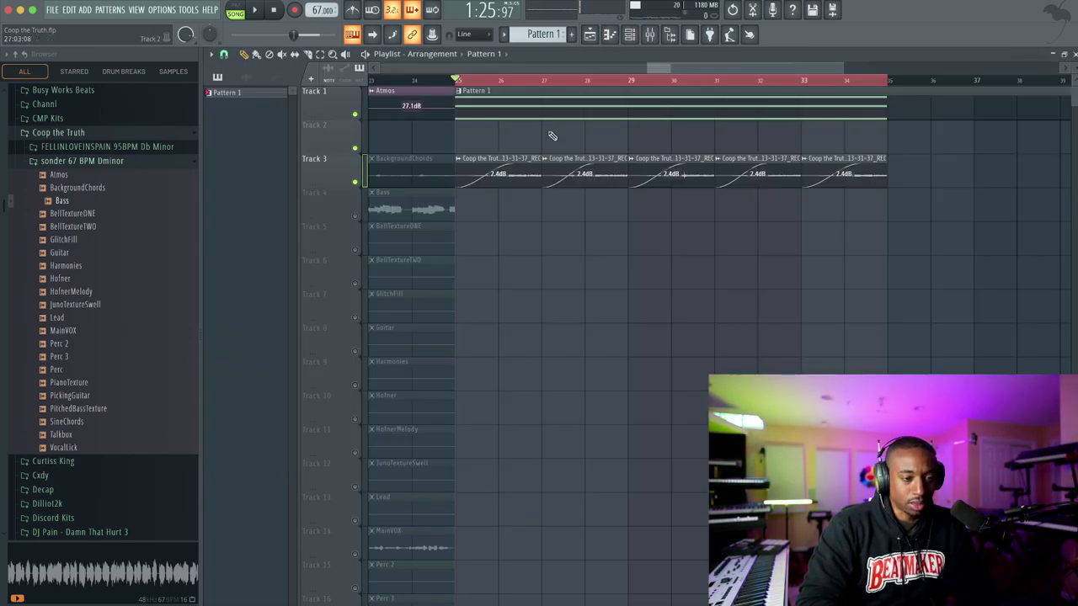
{"action": "left_click", "coordinate": [629, 34]}
{"action": "left_click", "coordinate": [316, 54]}
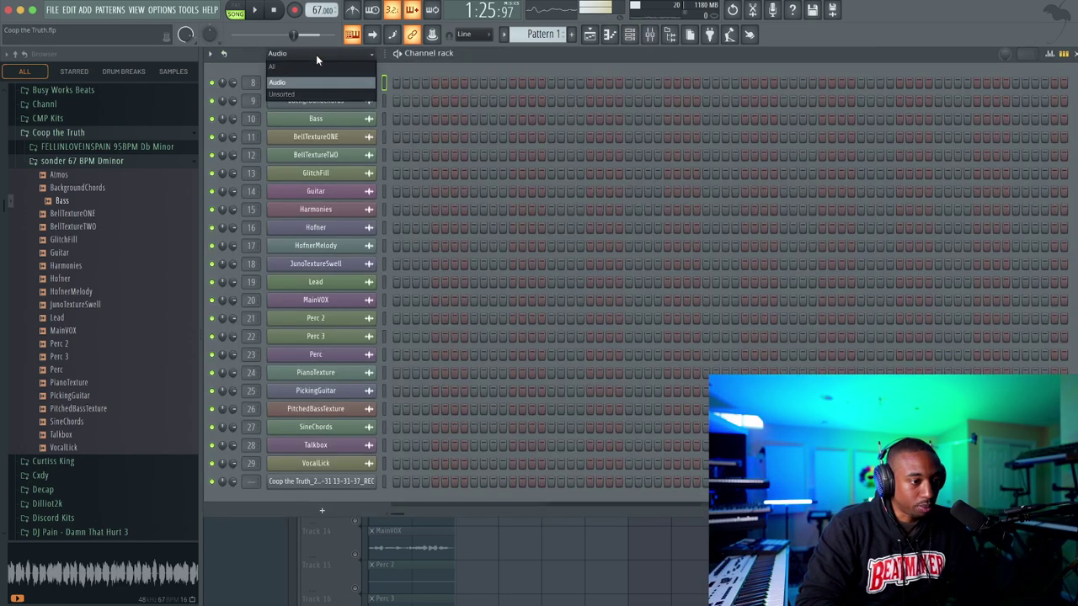
{"action": "left_click", "coordinate": [312, 66]}
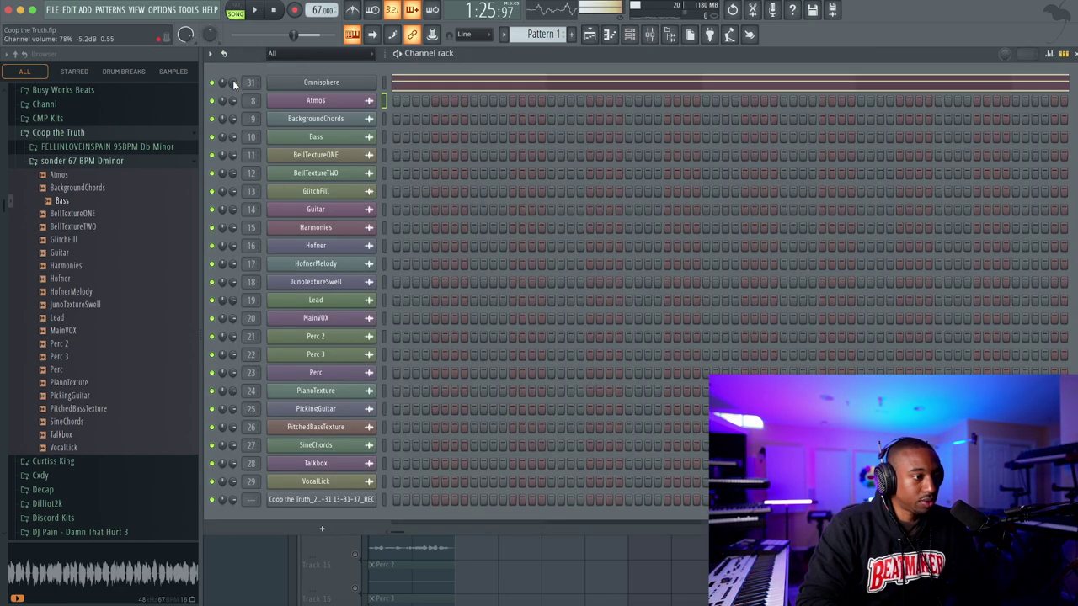
Record everything over bars 25 to 35 while riding the Omnisphere channel volume up and down, and play the automation back
{"action": "key", "text": "r"}
{"action": "left_click", "coordinate": [524, 399]}
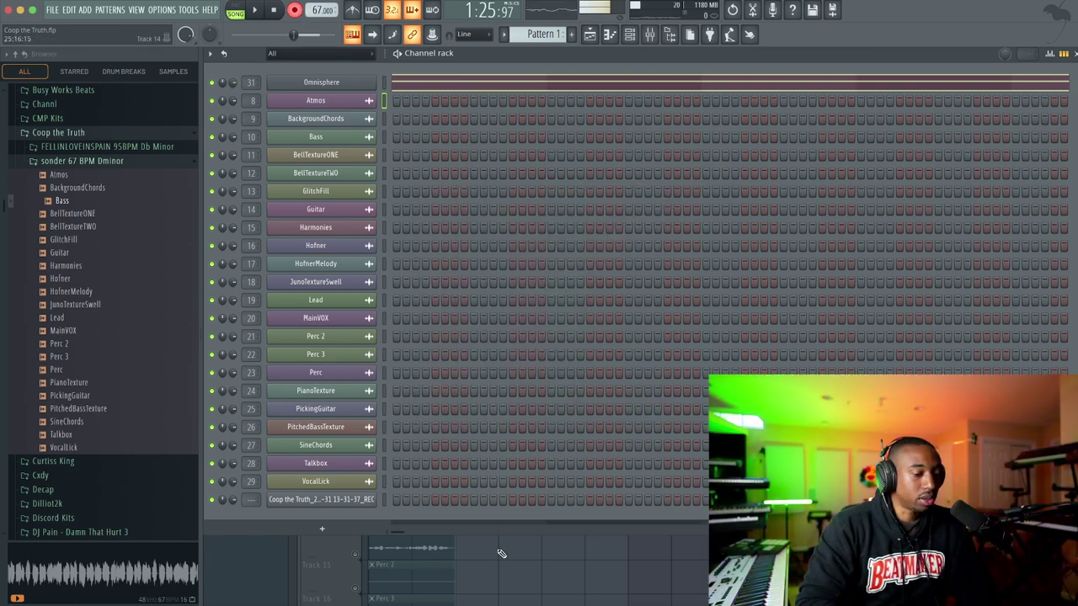
{"action": "double_click", "coordinate": [605, 52]}
{"action": "left_click_drag", "start_coordinate": [595, 94], "coordinate": [559, 273]}
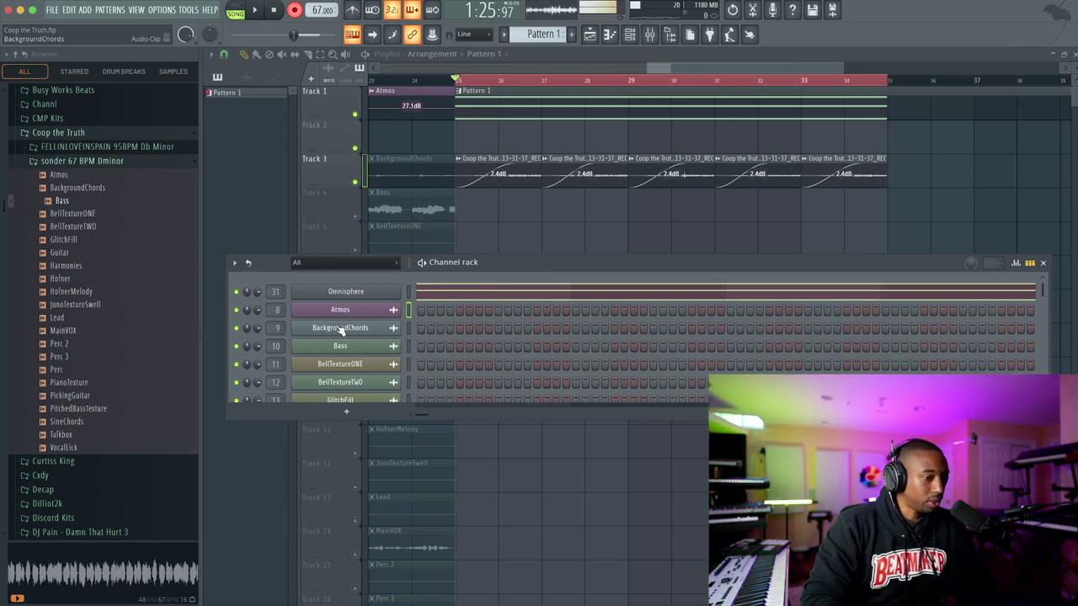
{"action": "key", "text": "space"}
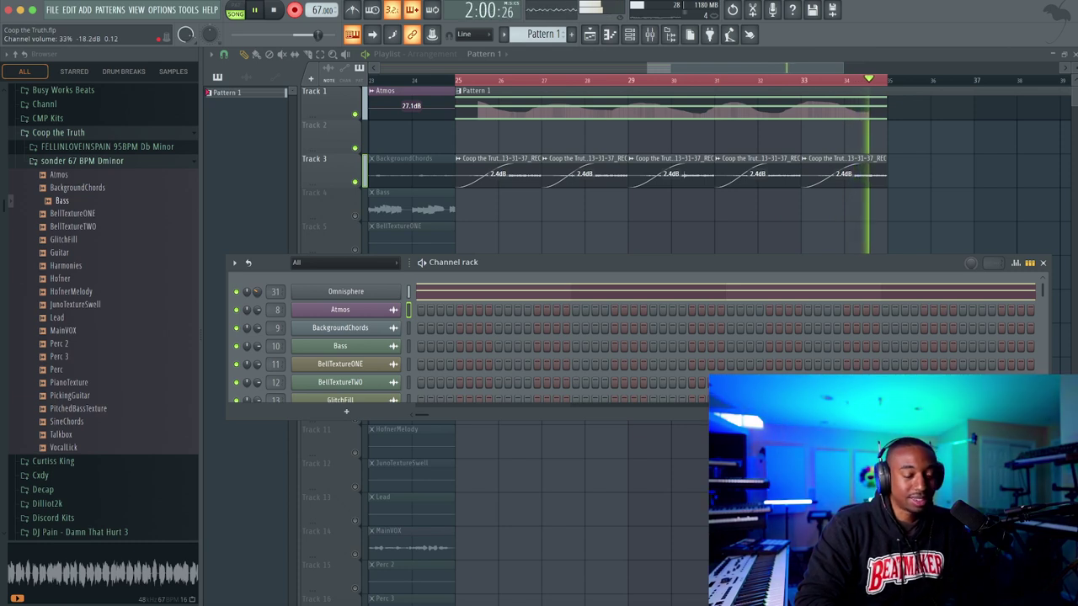
{"action": "key", "text": "space"}
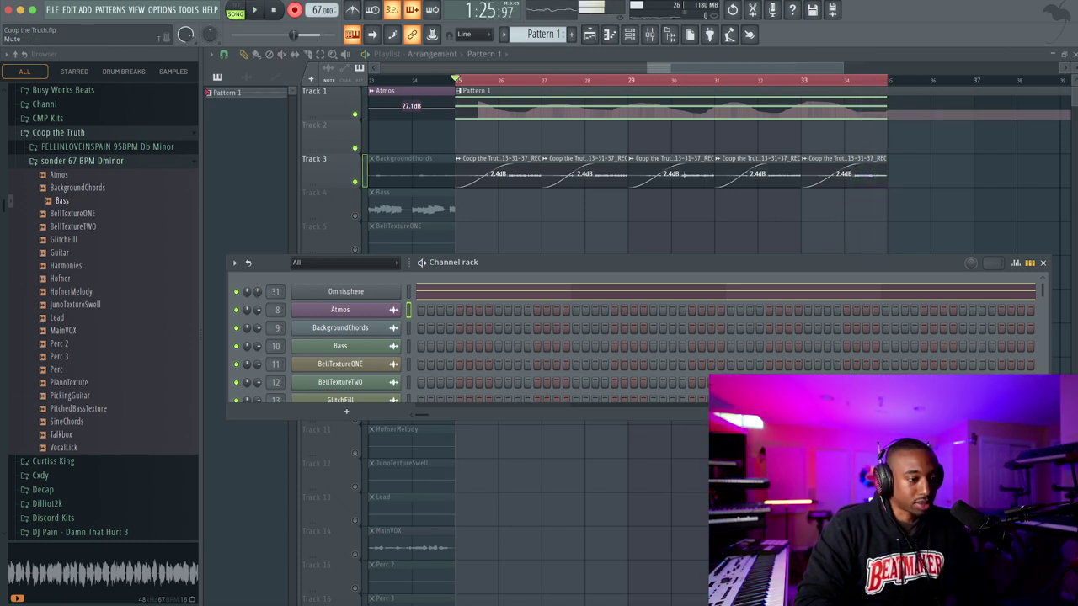
{"action": "key", "text": "space"}
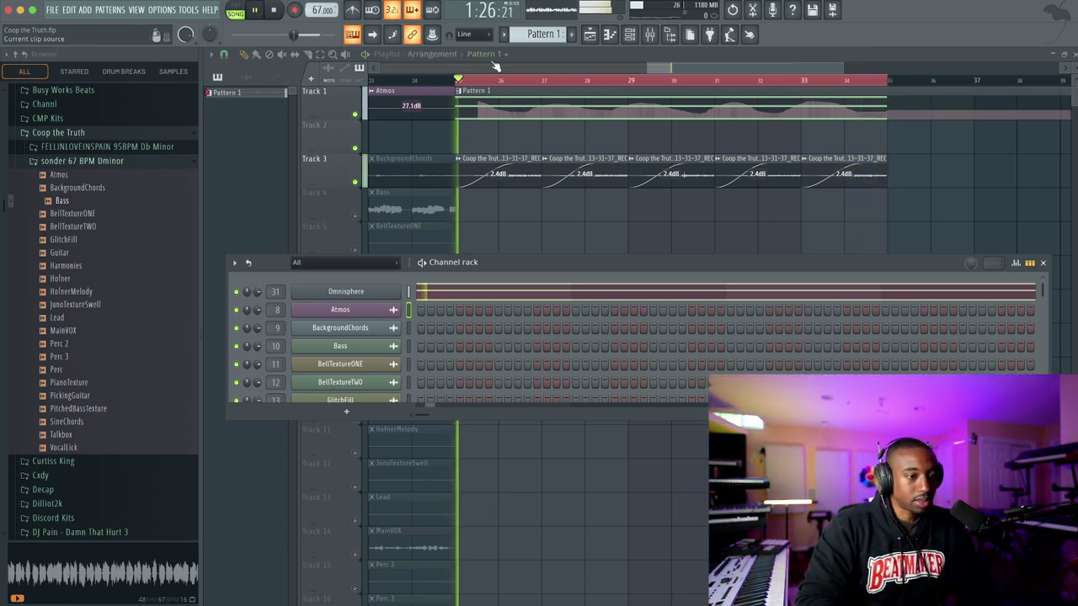
Stop playback, hide the browser sidebar and move the Omnisphere window up to expose its lower controls
{"action": "key", "text": "space"}
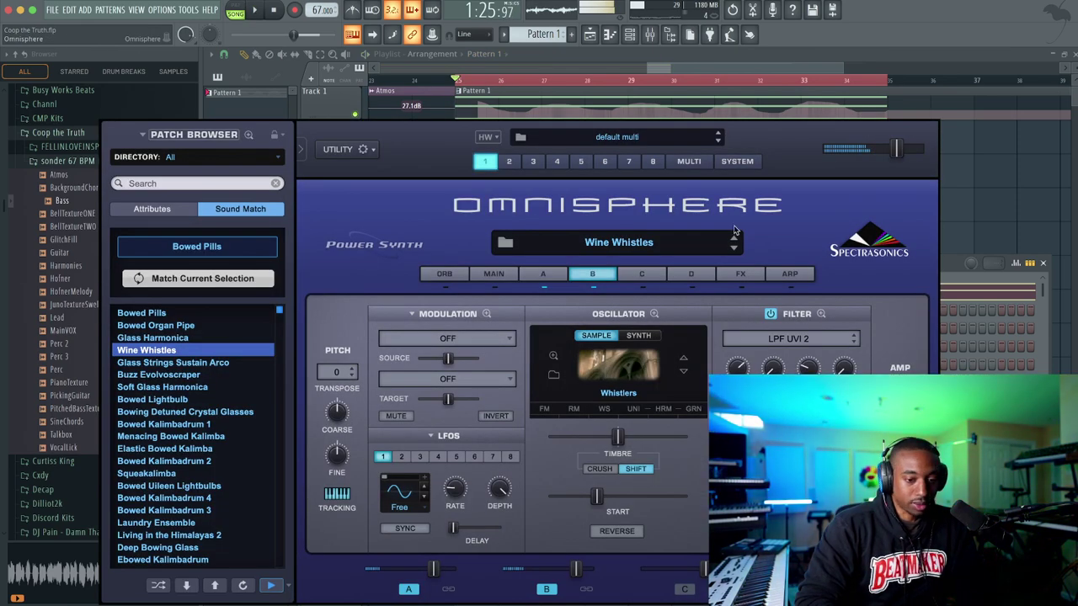
{"action": "left_click", "coordinate": [673, 34]}
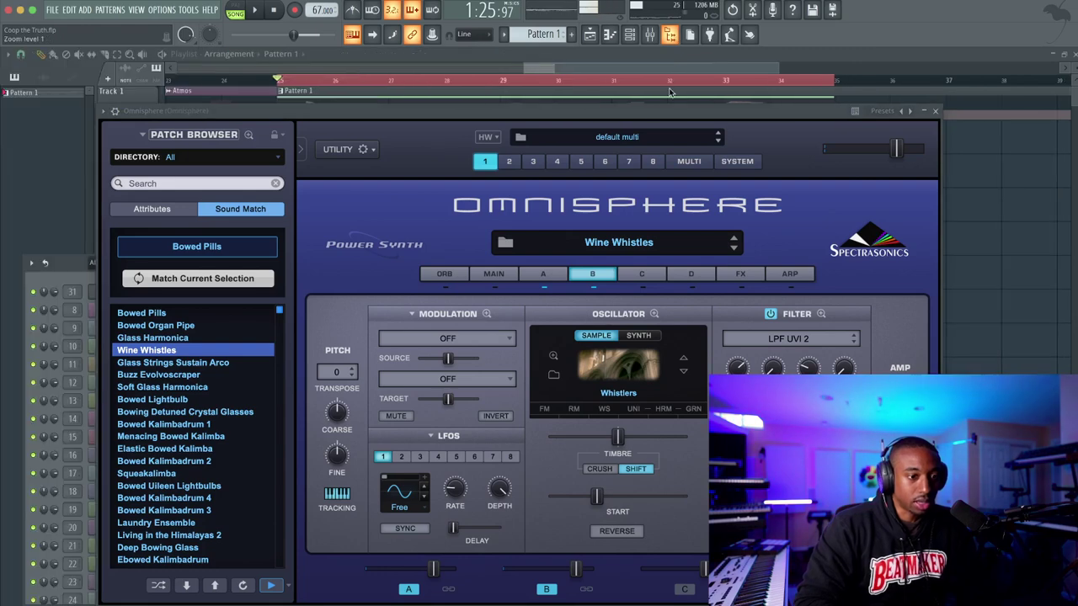
{"action": "left_click_drag", "start_coordinate": [653, 116], "coordinate": [609, 53]}
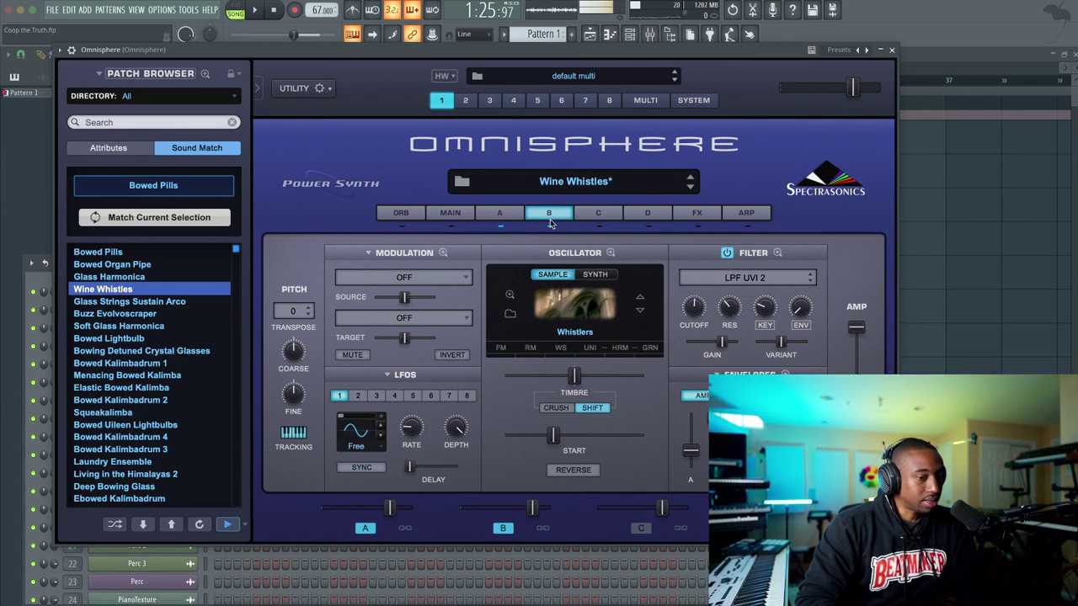
Try softening Wine Whistles with a lower filter cutoff on layer B, and less filter envelope and a slower attack on layer A
{"action": "left_click", "coordinate": [511, 213]}
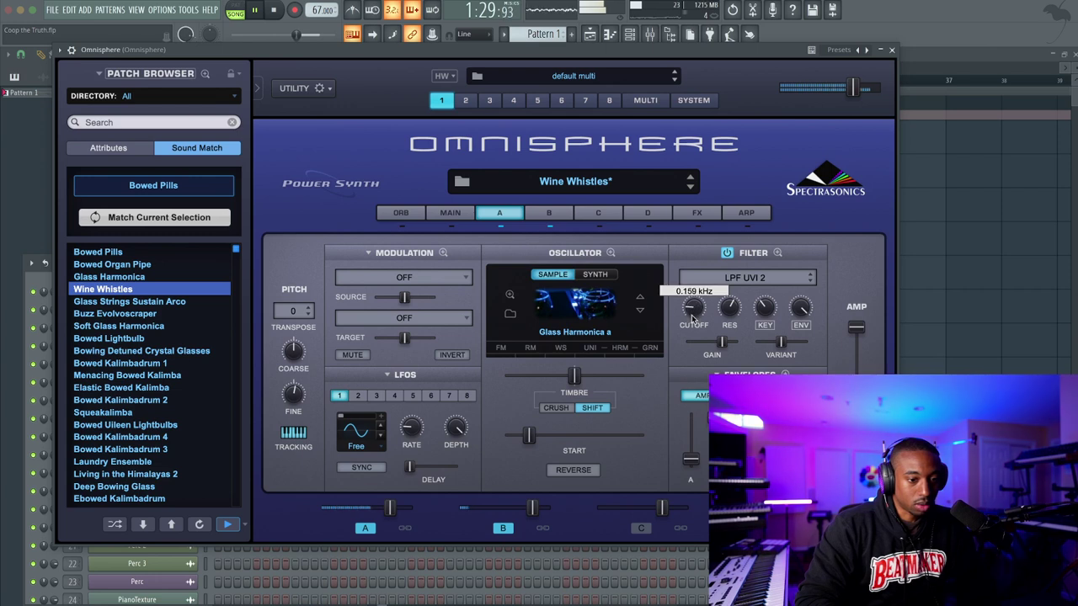
{"action": "left_click", "coordinate": [549, 213]}
{"action": "left_click_drag", "start_coordinate": [694, 312], "coordinate": [692, 330]}
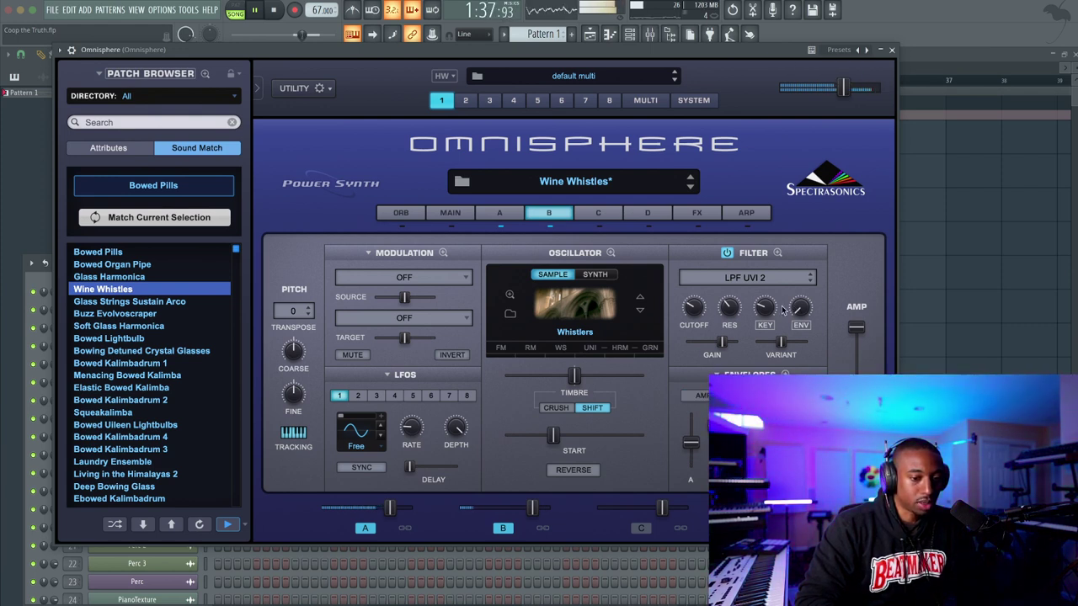
{"action": "left_click", "coordinate": [514, 214]}
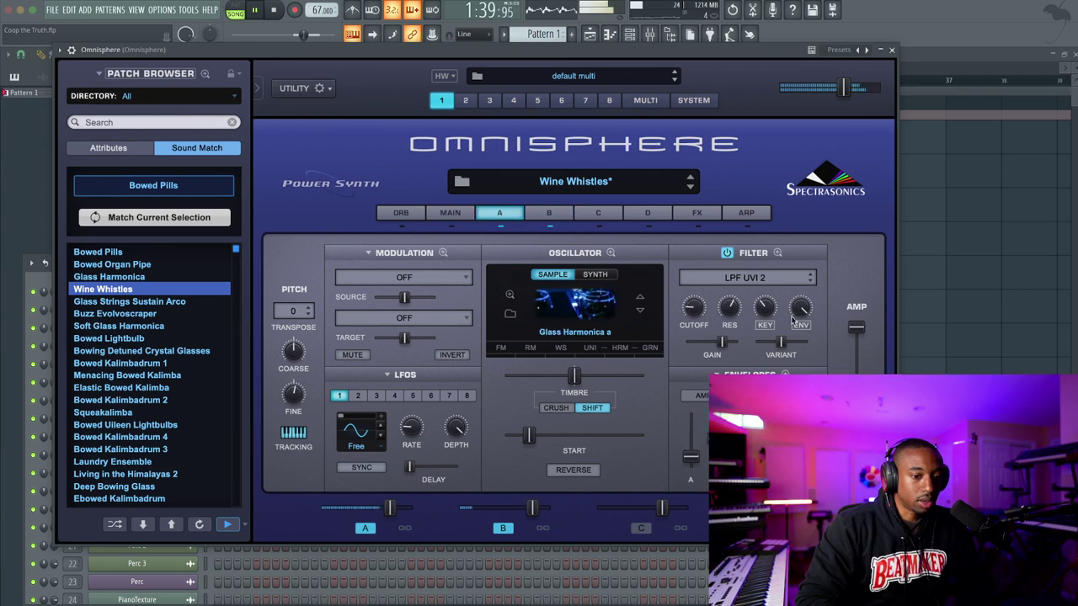
{"action": "left_click_drag", "start_coordinate": [800, 309], "coordinate": [781, 404]}
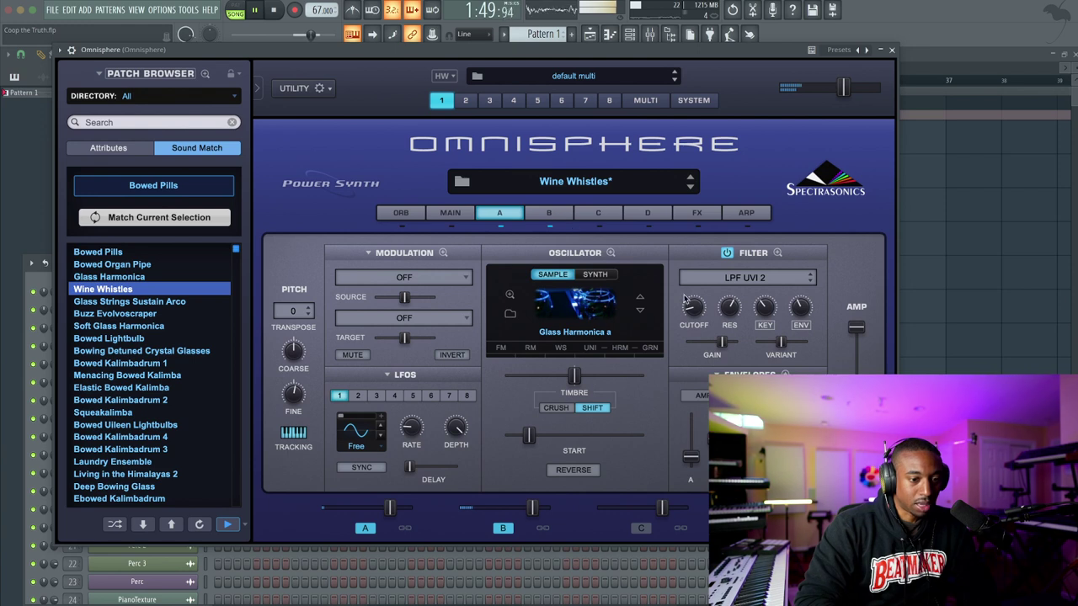
{"action": "left_click_drag", "start_coordinate": [694, 458], "coordinate": [692, 425]}
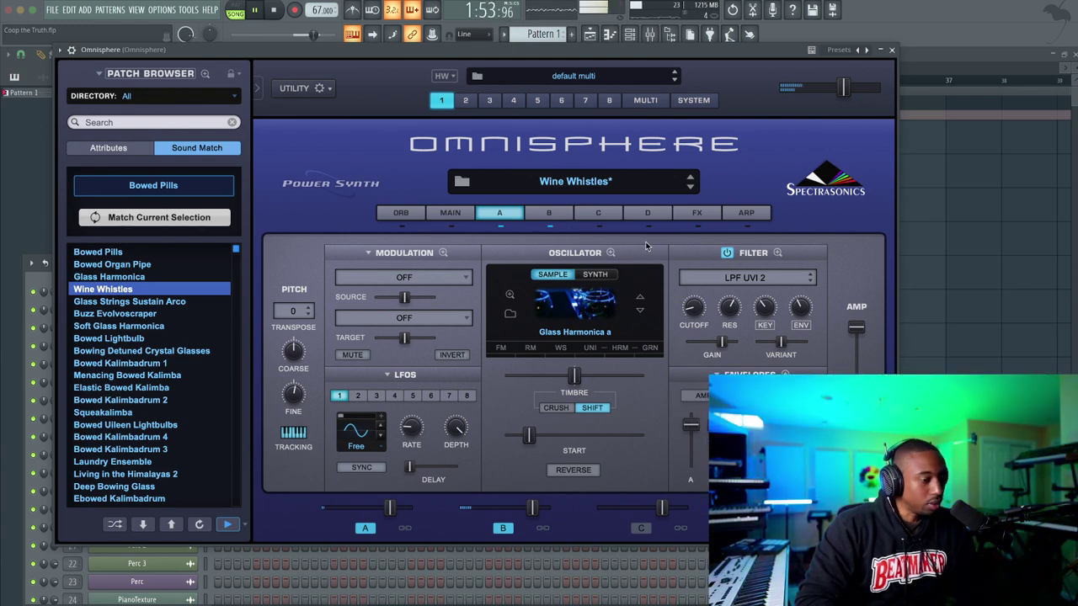
Load the Glass Strings Sustain Arco patch, and close Omnisphere and the channel rack
{"action": "left_click", "coordinate": [173, 301]}
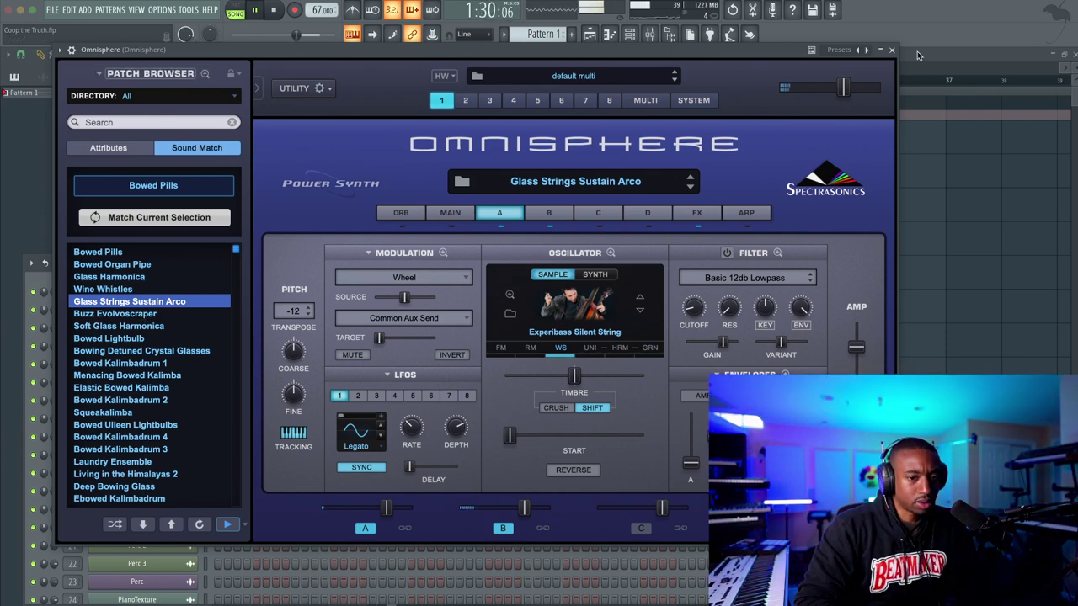
{"action": "left_click", "coordinate": [892, 50]}
{"action": "key", "text": "F6"}
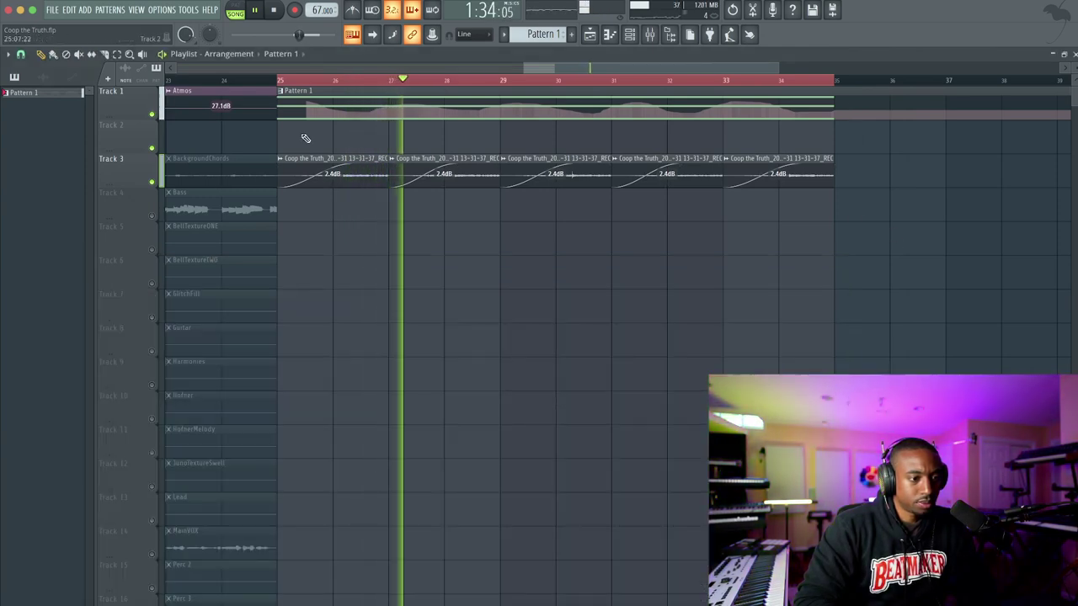
Clear the time selection and play the Atmos stem from bar 1 as a reference
{"action": "scroll", "coordinate": [296, 138], "scroll_direction": "down", "scroll_amount": 3}
{"action": "scroll", "coordinate": [296, 137], "scroll_direction": "left", "scroll_amount": 5}
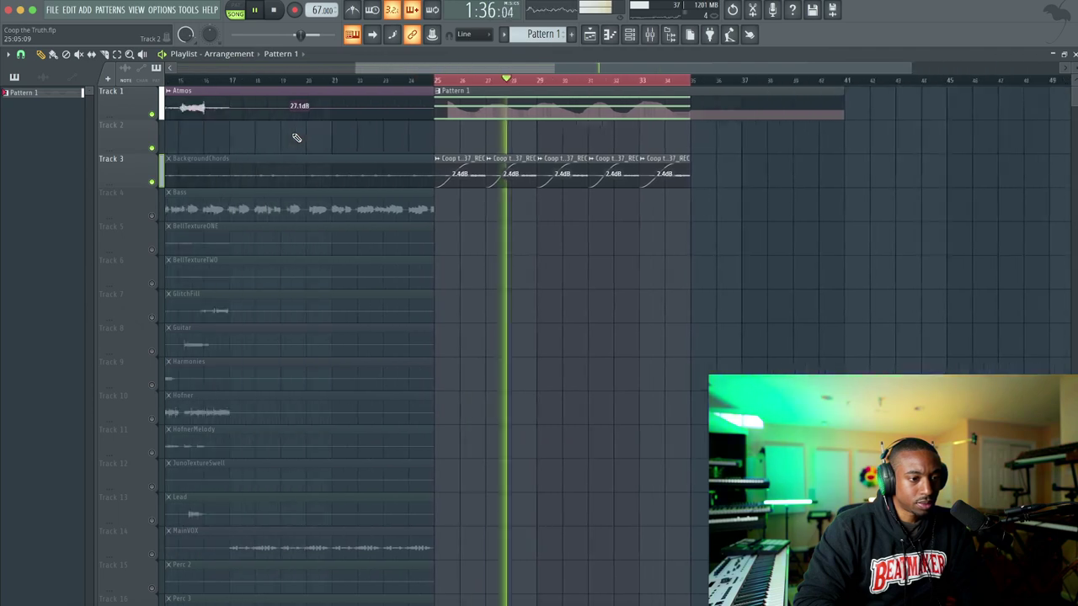
{"action": "scroll", "coordinate": [614, 134], "scroll_direction": "down", "scroll_amount": 2}
{"action": "key", "text": "space"}
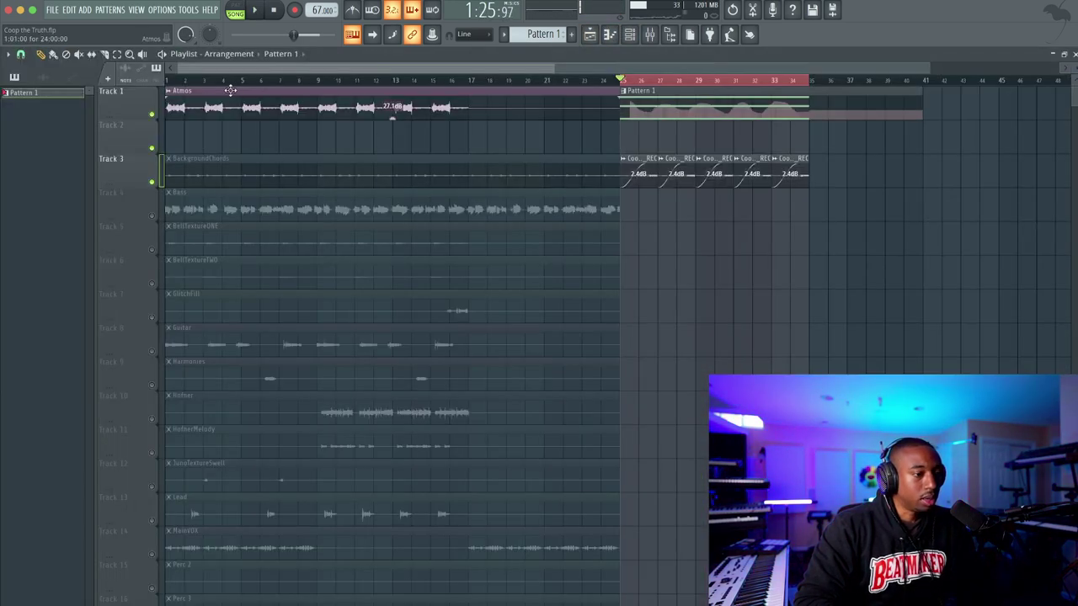
{"action": "left_click_drag", "start_coordinate": [168, 79], "coordinate": [172, 79]}
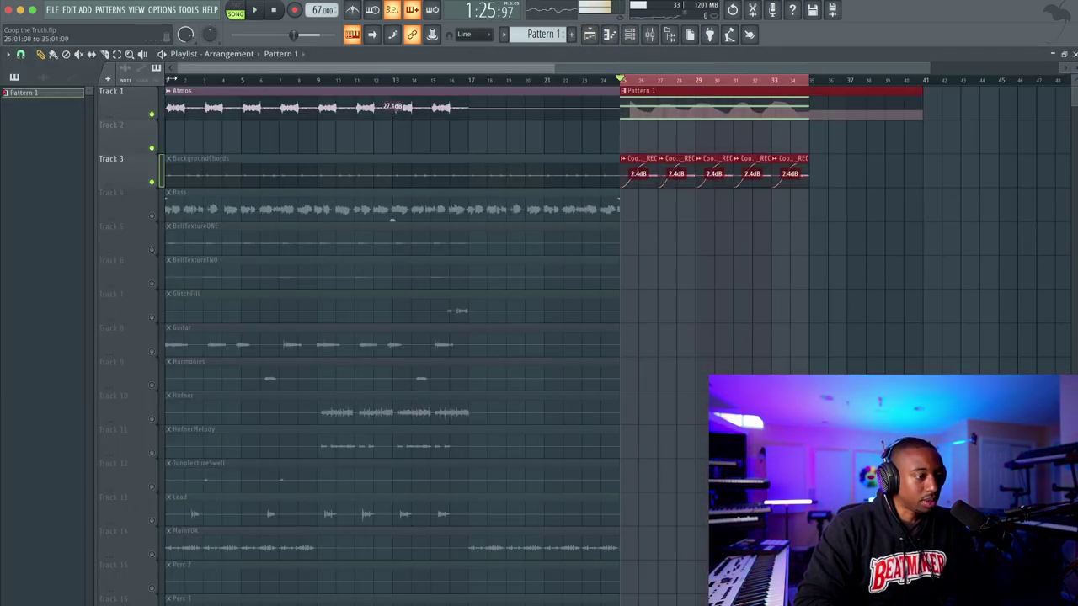
{"action": "key", "text": "super+d"}
{"action": "key", "text": "space"}
{"action": "left_click", "coordinate": [174, 81]}
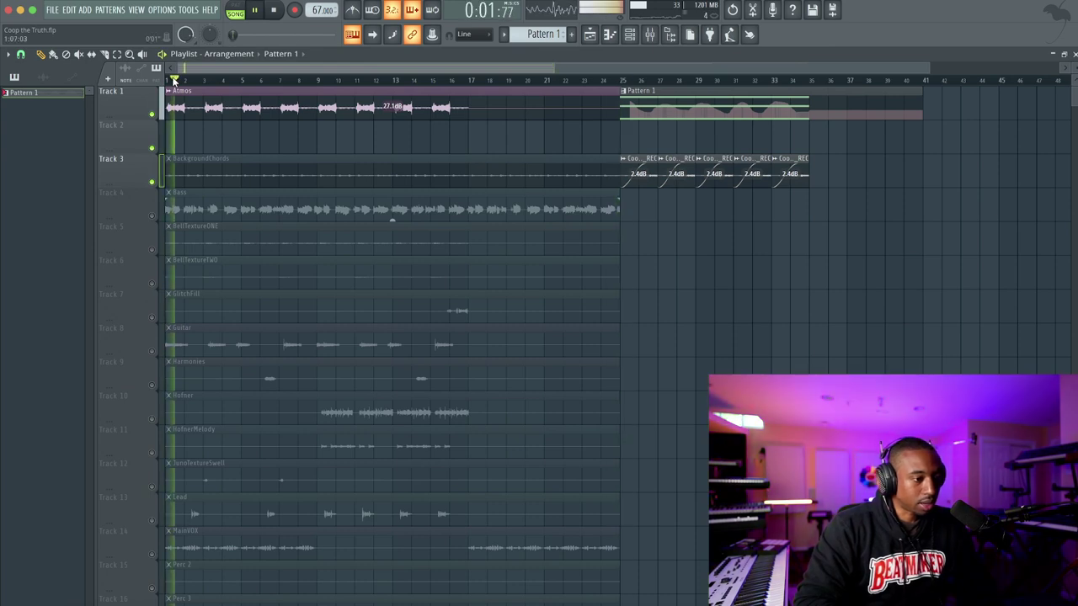
{"action": "key", "text": "space"}
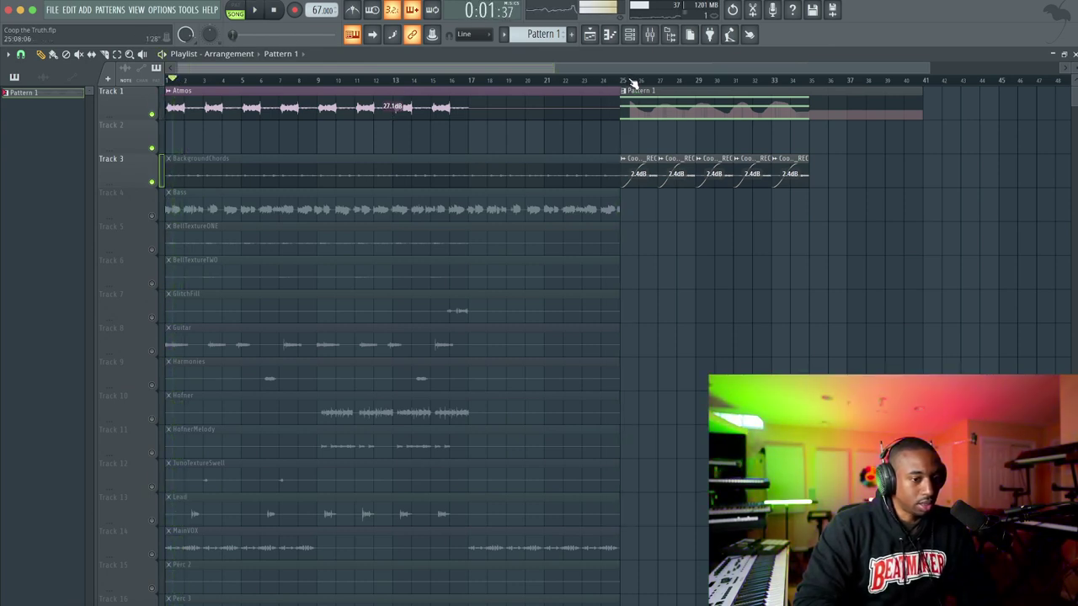
Play a loop over bars 25 to 29, and open the Omnisphere channel's notes in the piano roll
{"action": "left_click_drag", "start_coordinate": [623, 81], "coordinate": [698, 80]}
{"action": "key", "text": "space"}
{"action": "left_click", "coordinate": [630, 35]}
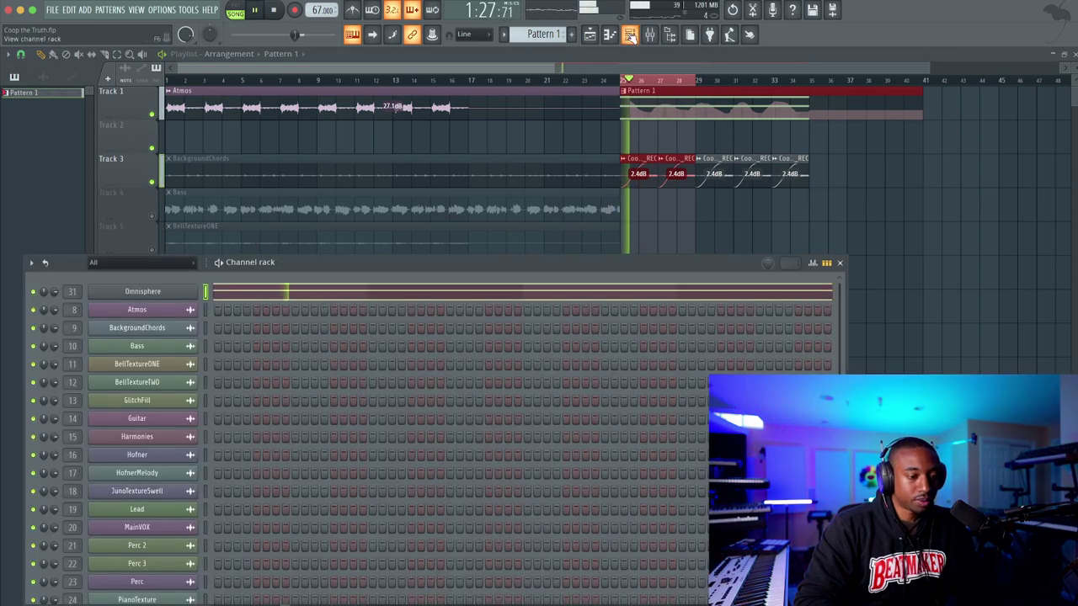
{"action": "left_click", "coordinate": [242, 299]}
{"action": "key", "text": "space"}
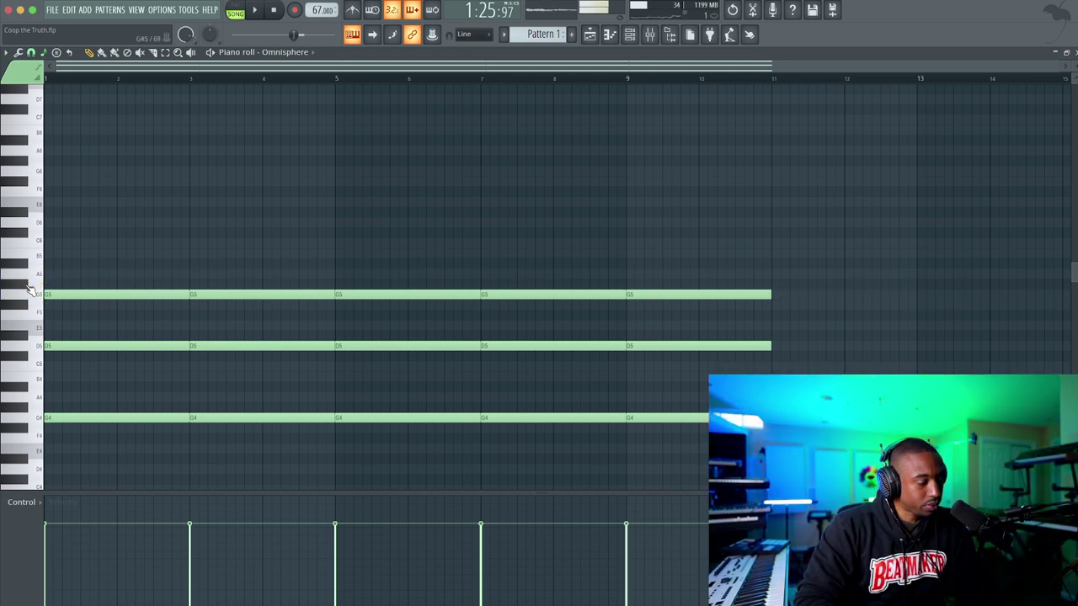
Preview D5 and D6, and add five consecutive two-bar D6 notes above the chords from bar 1 to bar 11
{"action": "left_click", "coordinate": [36, 347]}
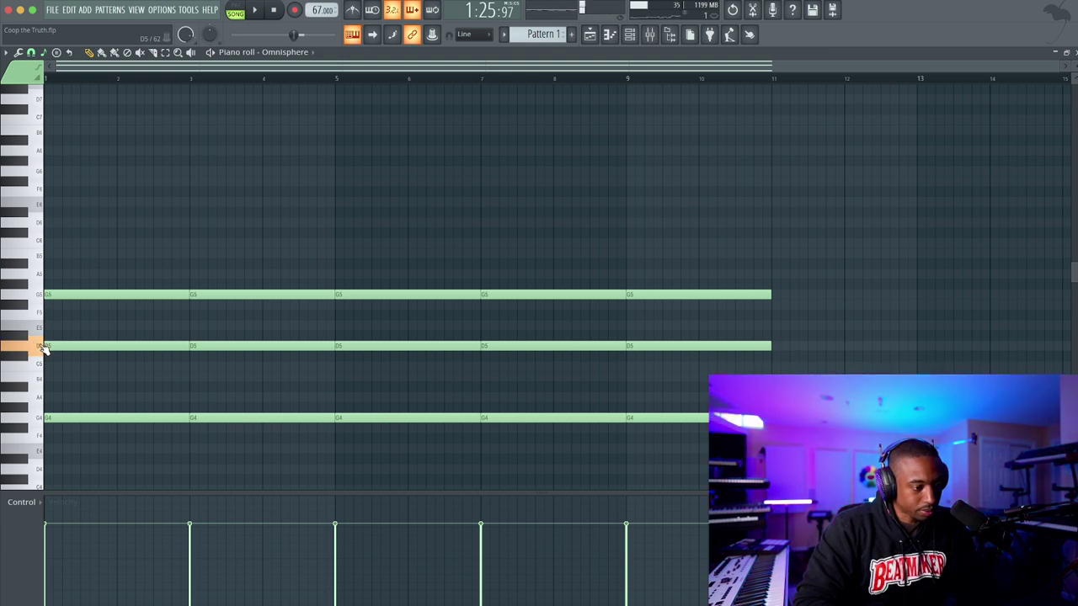
{"action": "left_click", "coordinate": [38, 222]}
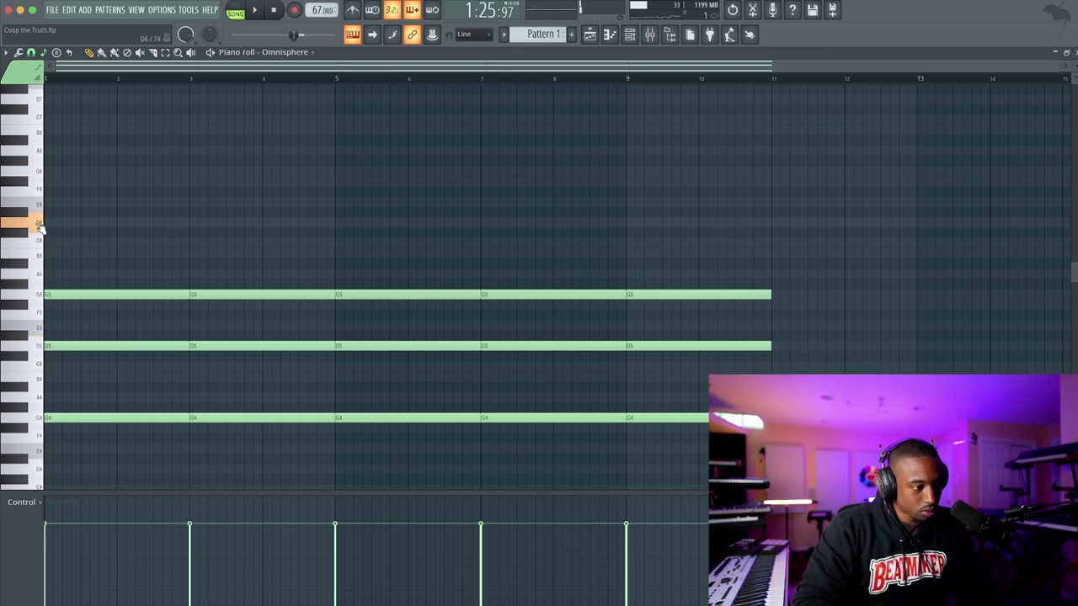
{"action": "left_click", "coordinate": [73, 222]}
{"action": "left_click_drag", "start_coordinate": [72, 222], "coordinate": [46, 222]}
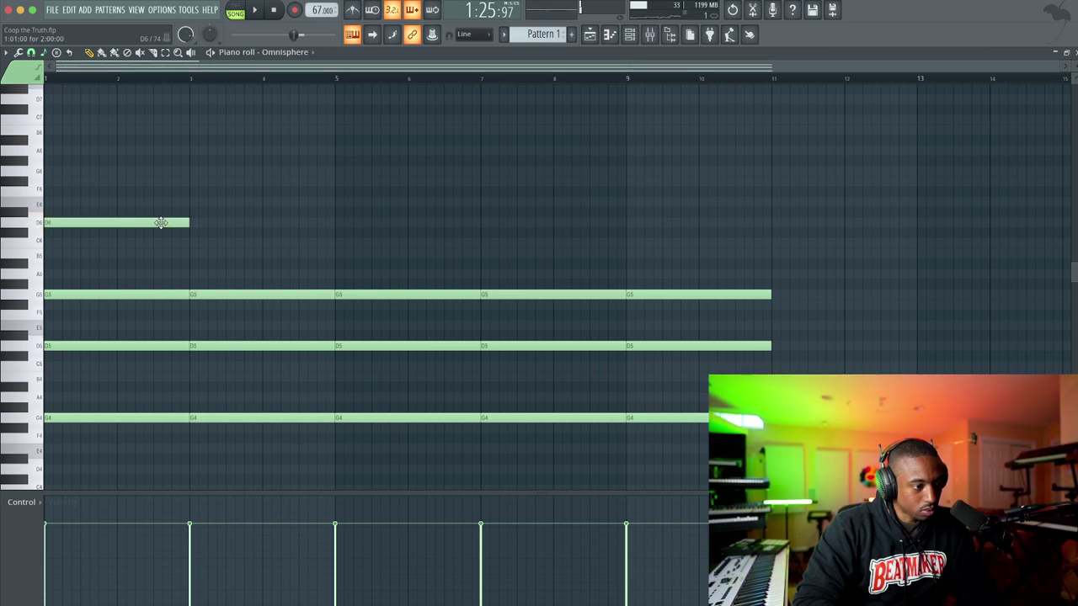
{"action": "left_click", "coordinate": [295, 223]}
{"action": "key", "text": "space"}
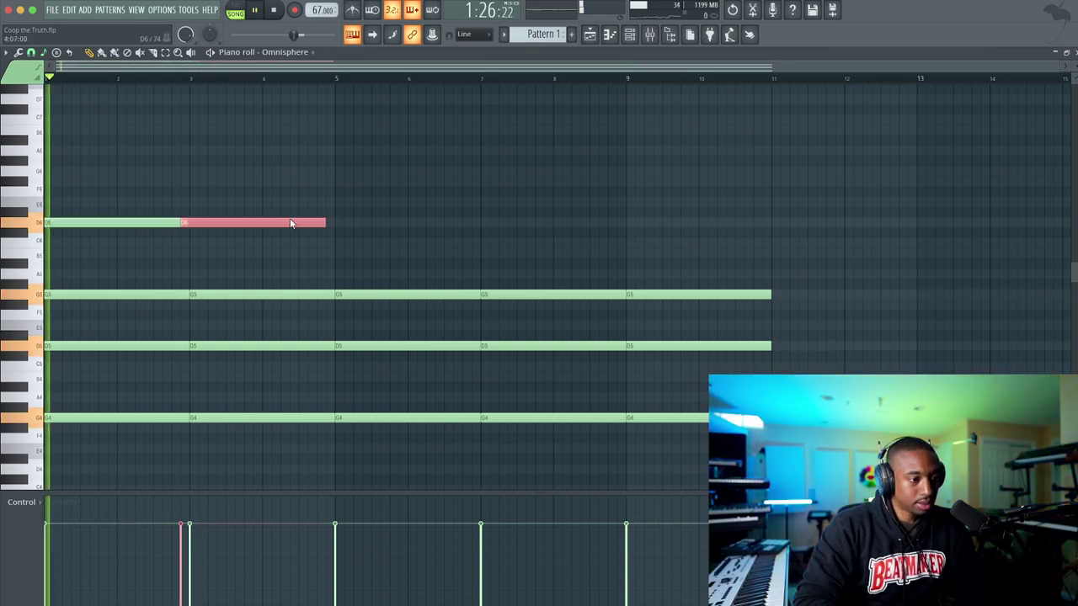
{"action": "left_click_drag", "start_coordinate": [286, 223], "coordinate": [456, 224]}
{"action": "left_click_drag", "start_coordinate": [627, 222], "coordinate": [623, 219]}
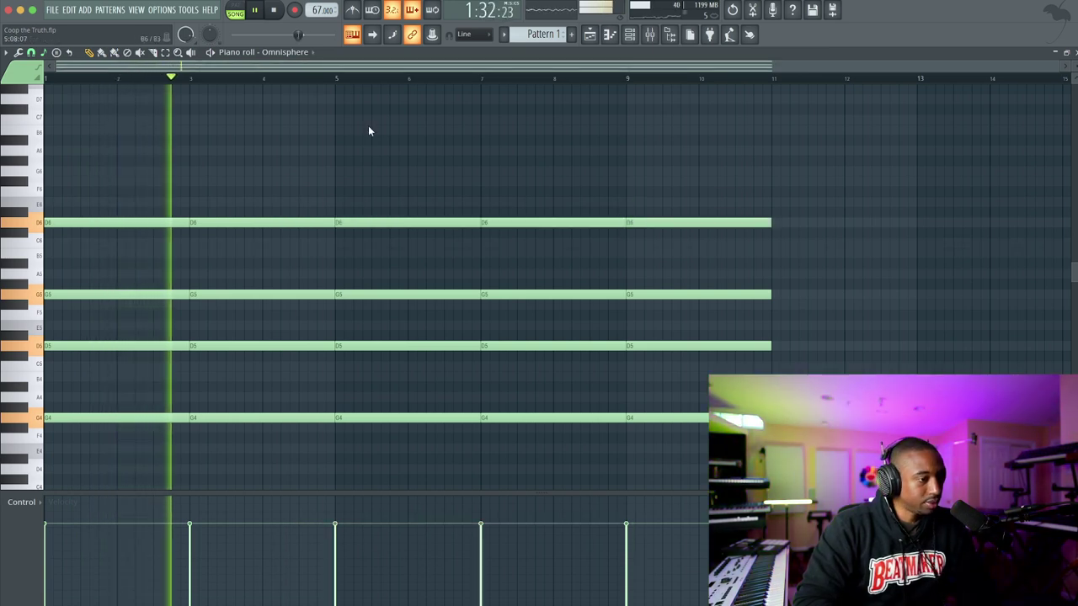
Turn off Snap to scale in the piano roll
{"action": "left_click", "coordinate": [32, 52]}
{"action": "left_click", "coordinate": [45, 53]}
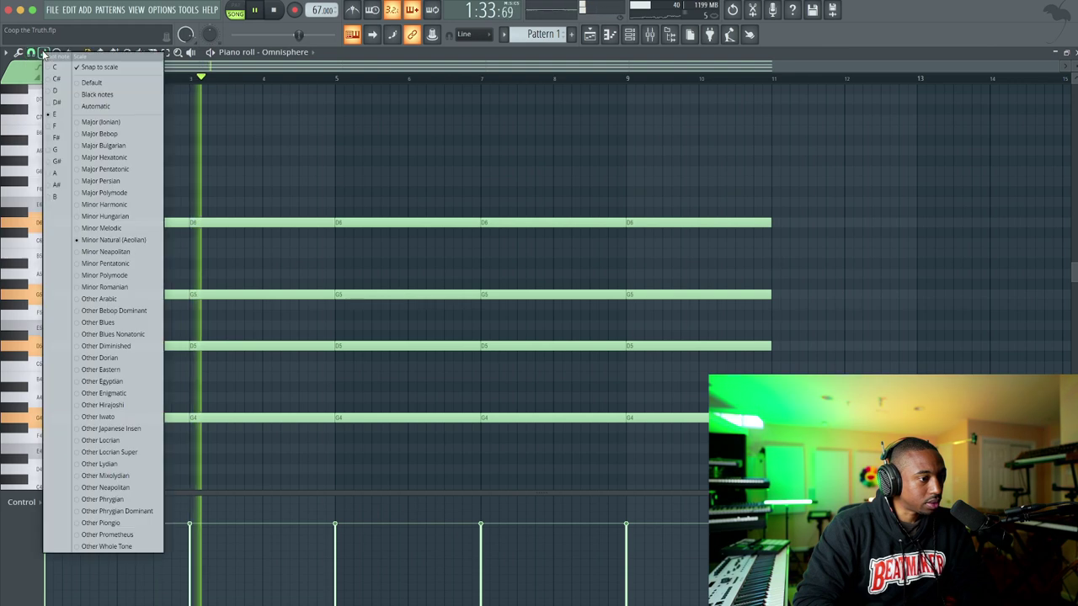
{"action": "left_click", "coordinate": [89, 67]}
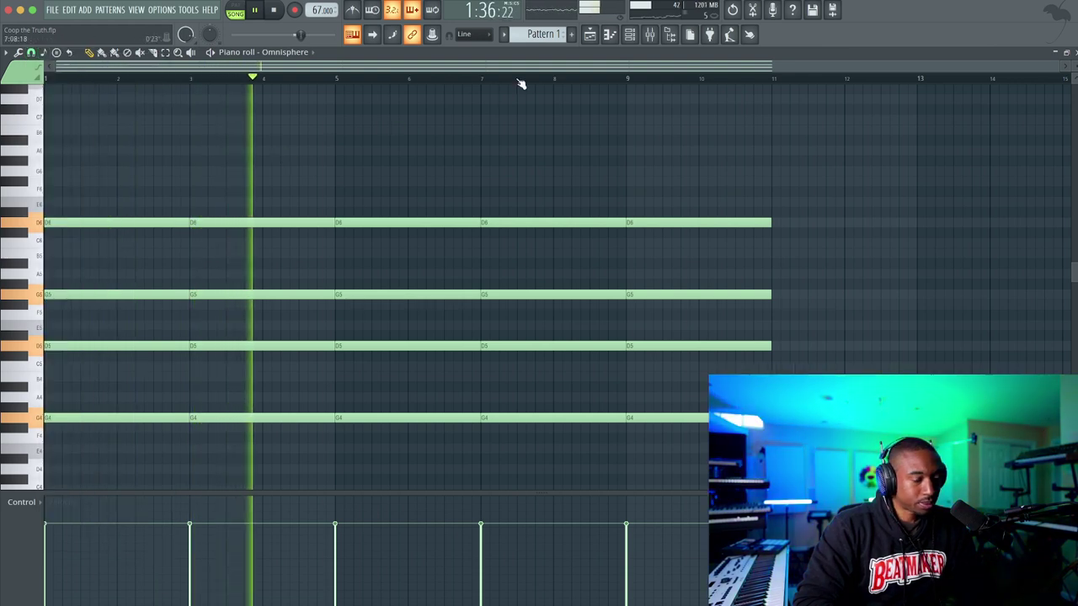
Return to the playlist and compare the Atmos stem at bar 1 with the recreation over bars 25 to 35
{"action": "left_click", "coordinate": [592, 34]}
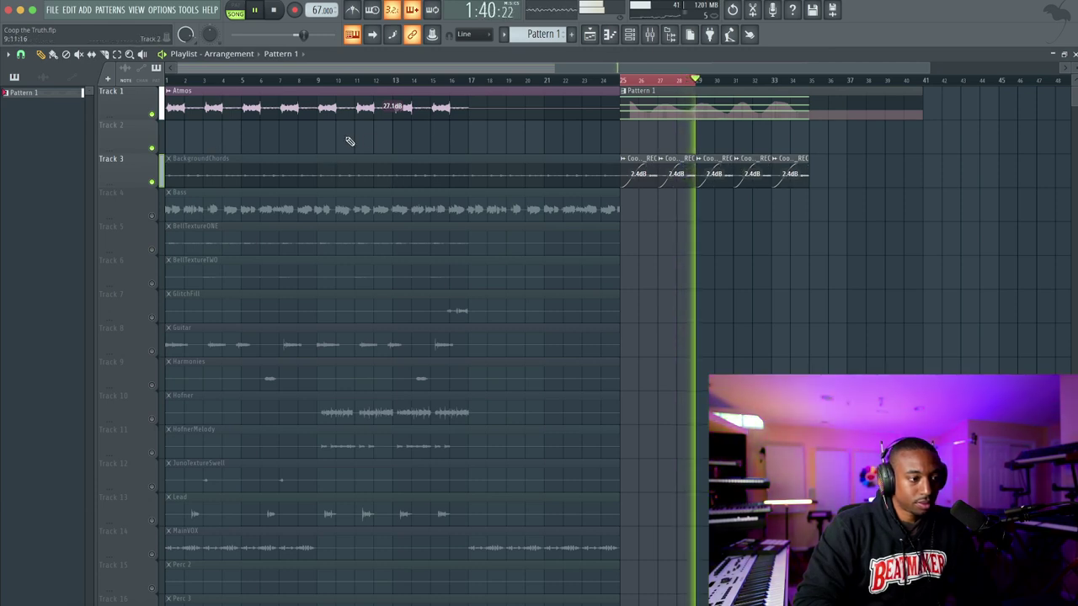
{"action": "right_click", "coordinate": [661, 81]}
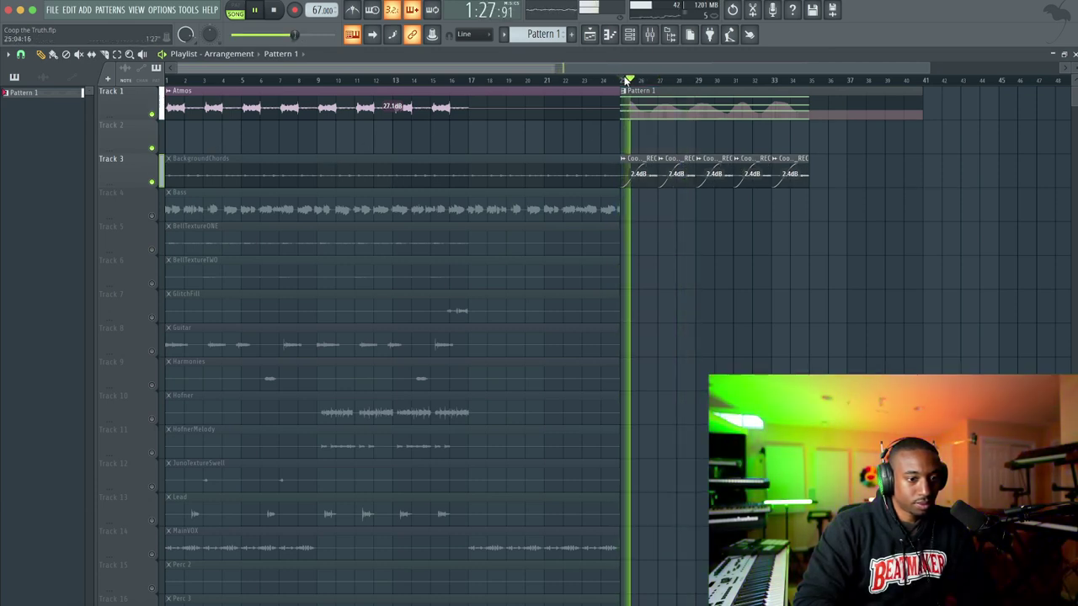
{"action": "key", "text": "space"}
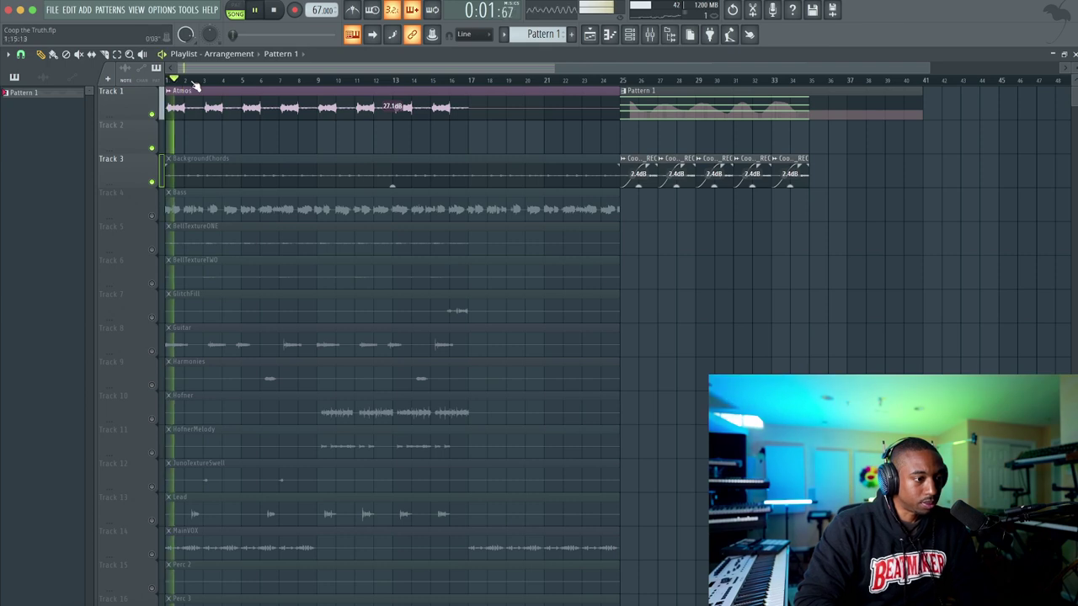
{"action": "left_click_drag", "start_coordinate": [627, 82], "coordinate": [781, 78]}
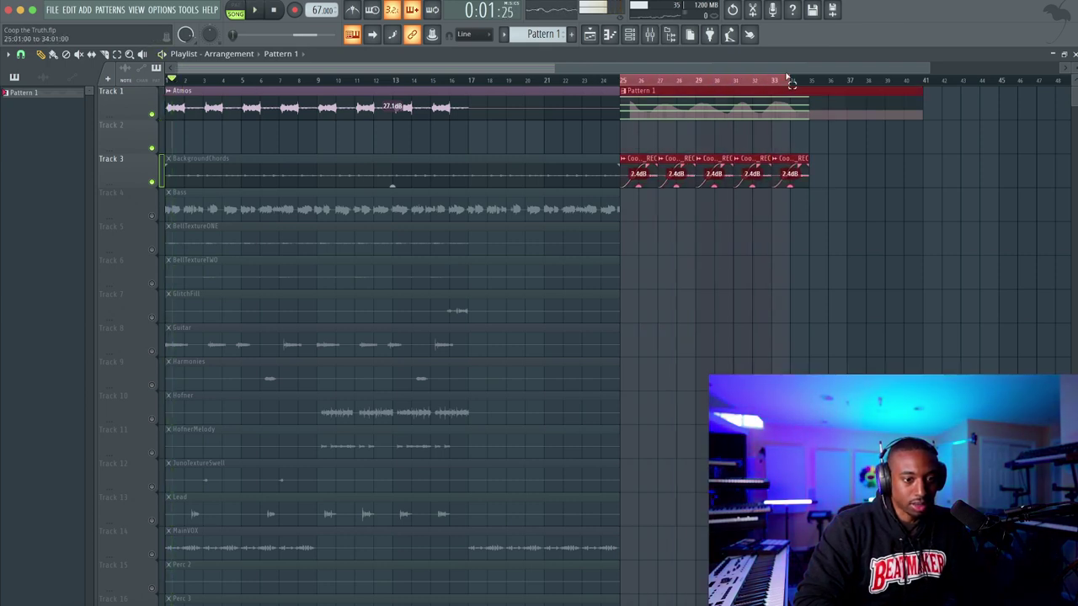
{"action": "key", "text": "space"}
Reopen Omnisphere from the channel rack and enable the filter on layer B of Glass Strings Sustain Arco
{"action": "key", "text": "F6"}
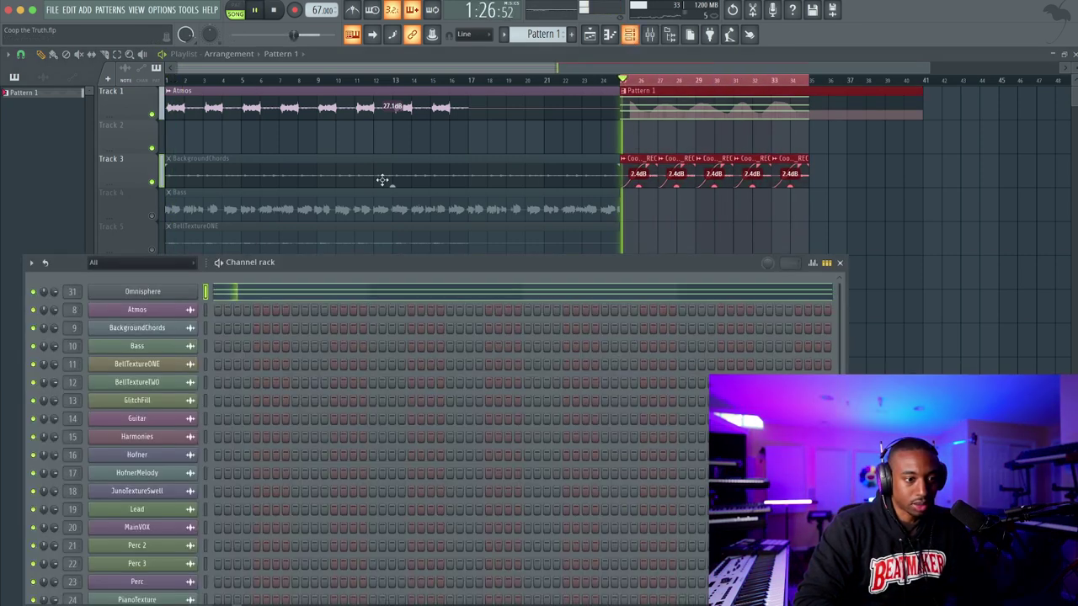
{"action": "left_click", "coordinate": [136, 292]}
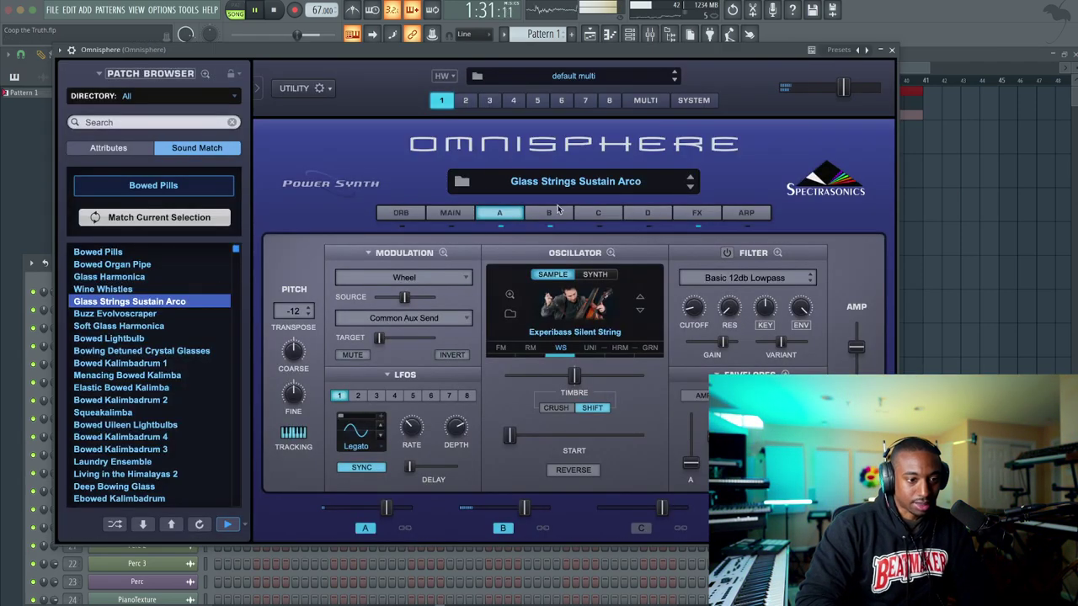
{"action": "left_click", "coordinate": [565, 208]}
{"action": "left_click", "coordinate": [725, 252]}
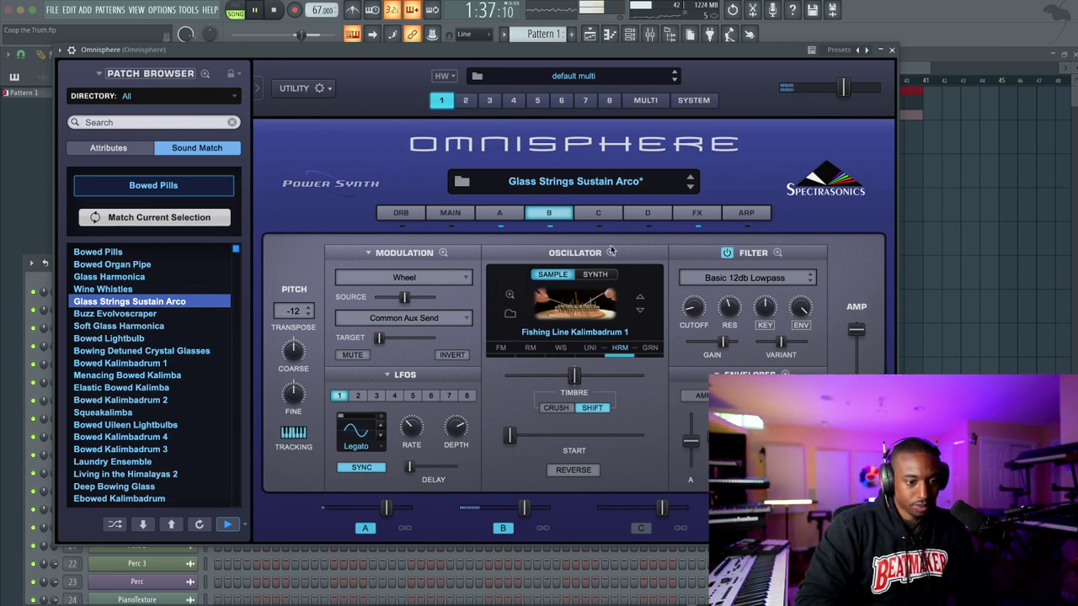
Enable layer A's filter, raise its resonance and cutoff slightly, and lengthen the layer's amp envelope attack
{"action": "left_click", "coordinate": [512, 215]}
{"action": "left_click", "coordinate": [727, 253]}
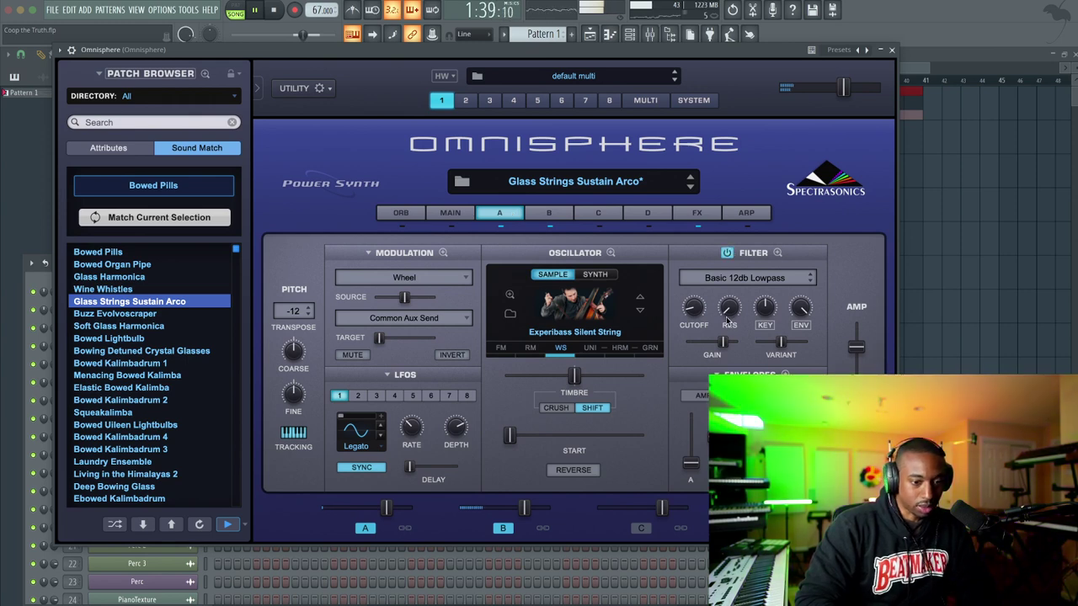
{"action": "mouse_move", "coordinate": [729, 313]}
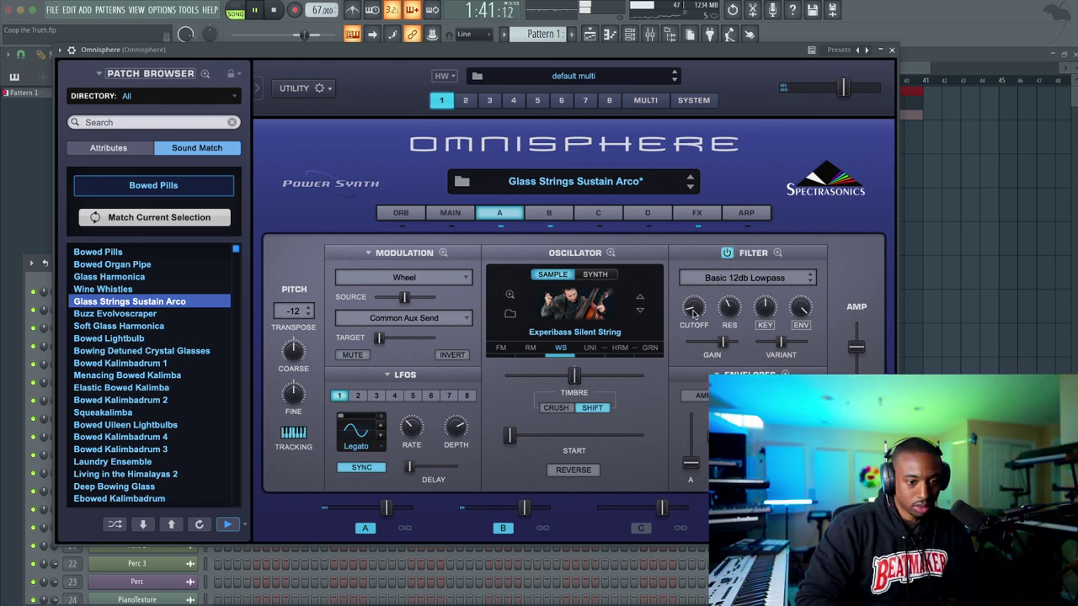
{"action": "left_click_drag", "start_coordinate": [693, 314], "coordinate": [695, 308]}
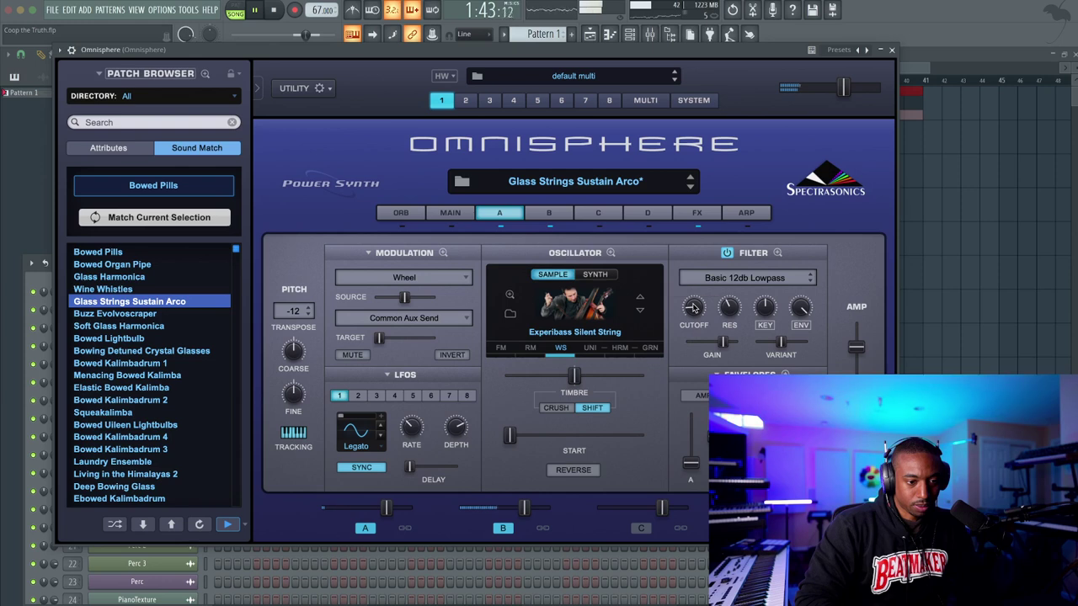
{"action": "left_click_drag", "start_coordinate": [694, 464], "coordinate": [692, 436]}
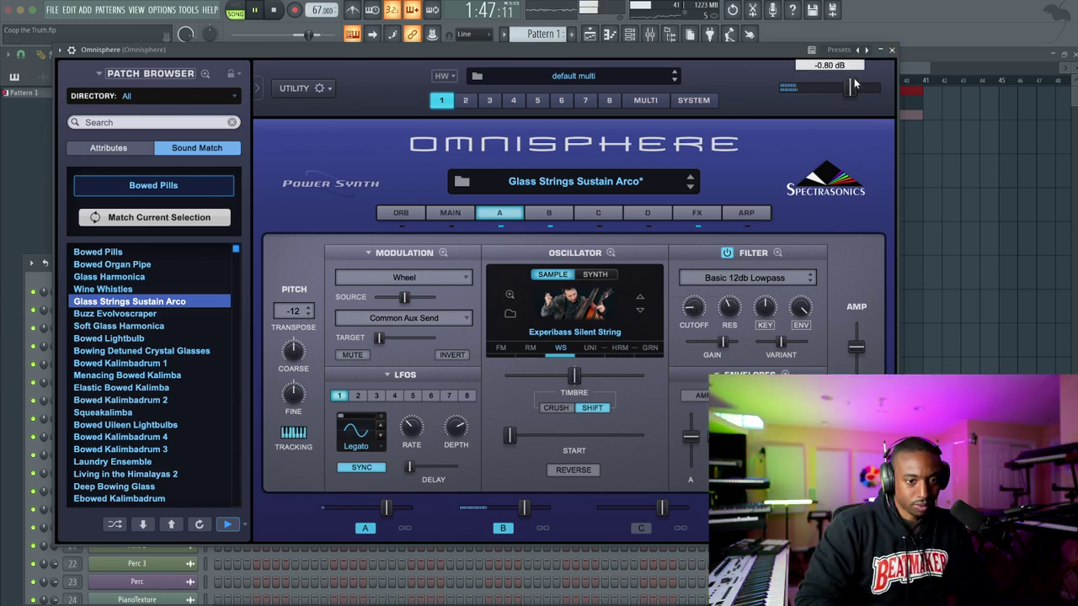
Close Omnisphere, solo the Bass stem on Track 4 in the playlist and play it from bar 1
{"action": "left_click", "coordinate": [892, 50]}
{"action": "key", "text": "space"}
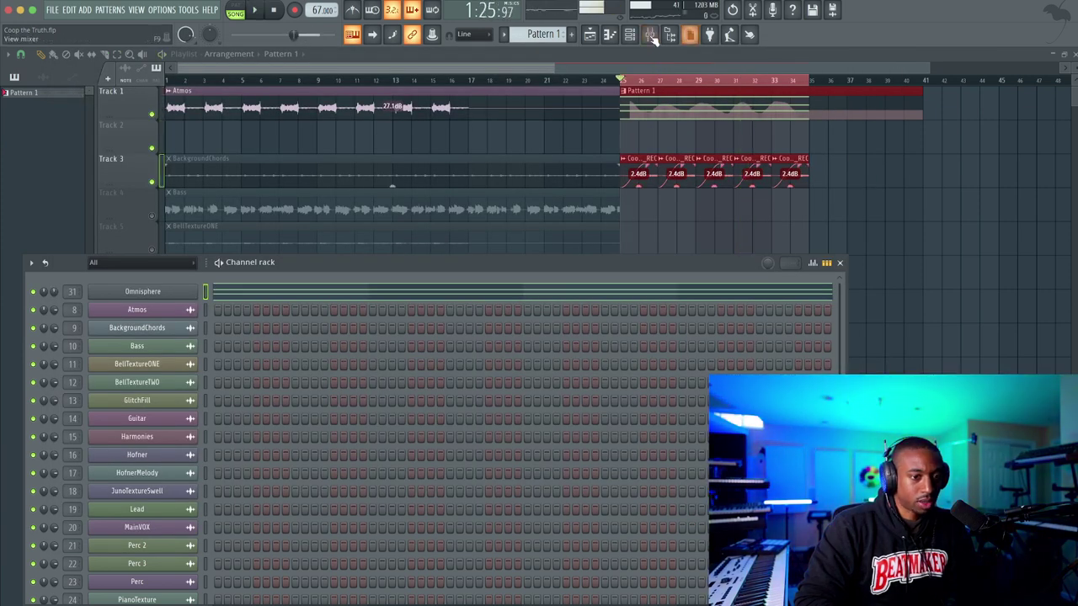
{"action": "key", "text": "F9"}
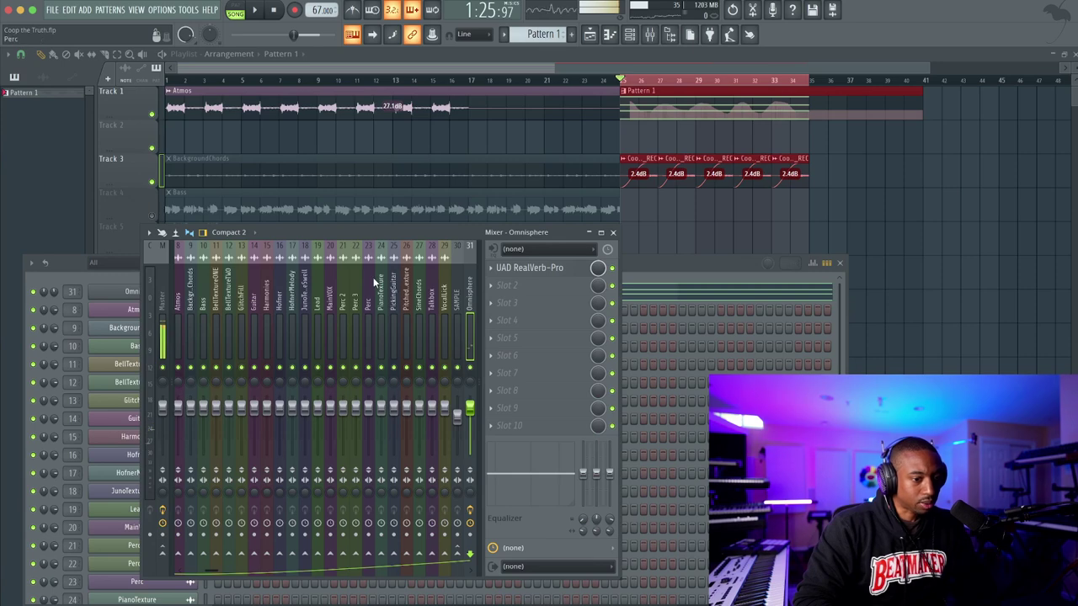
{"action": "key", "text": "F5"}
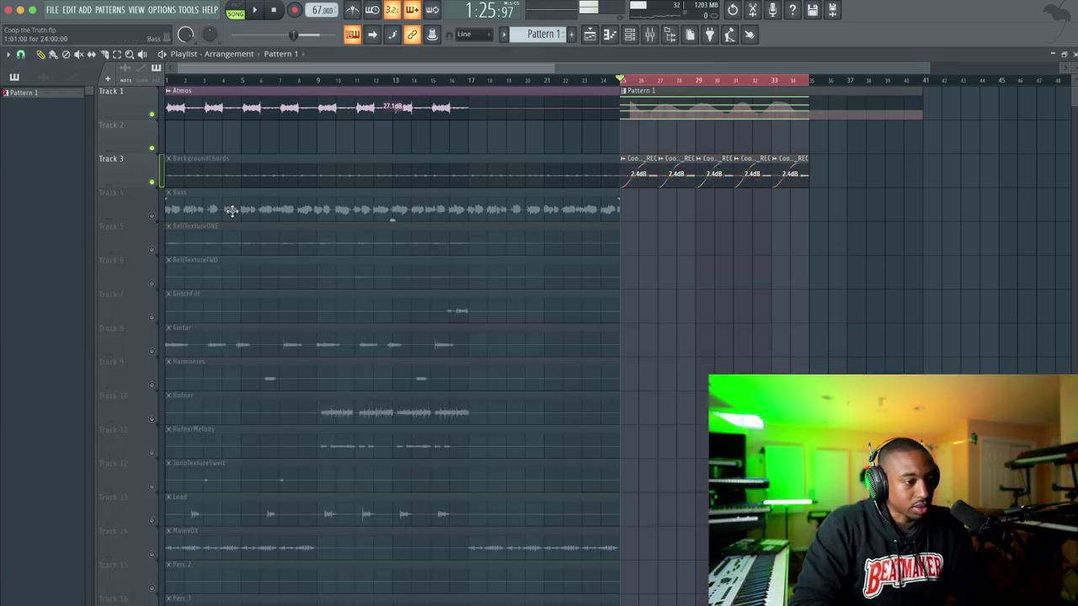
{"action": "right_click", "coordinate": [152, 215]}
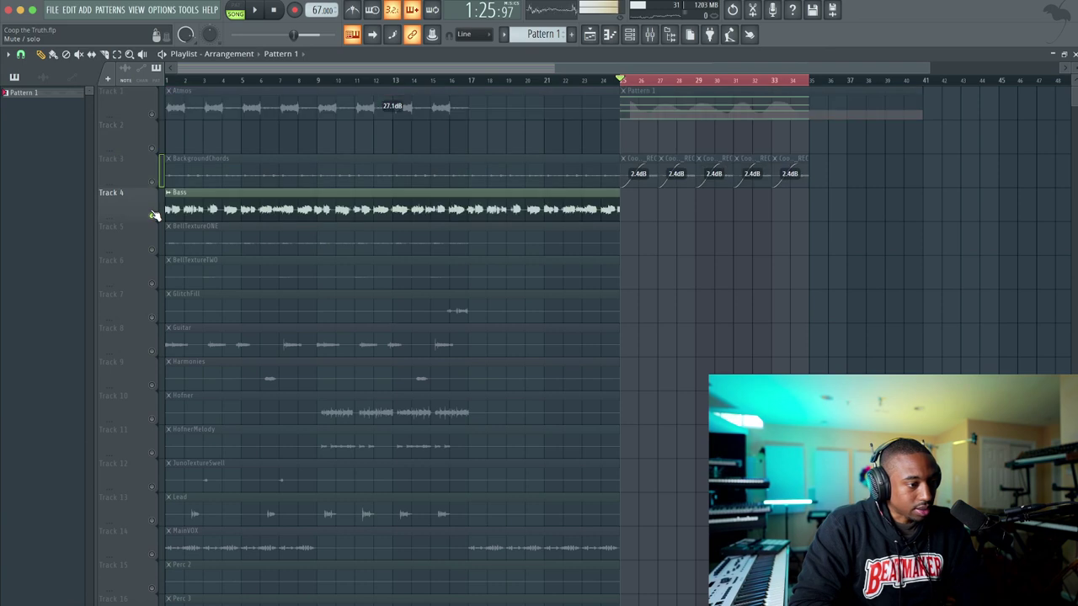
{"action": "left_click", "coordinate": [175, 82]}
{"action": "key", "text": "space"}
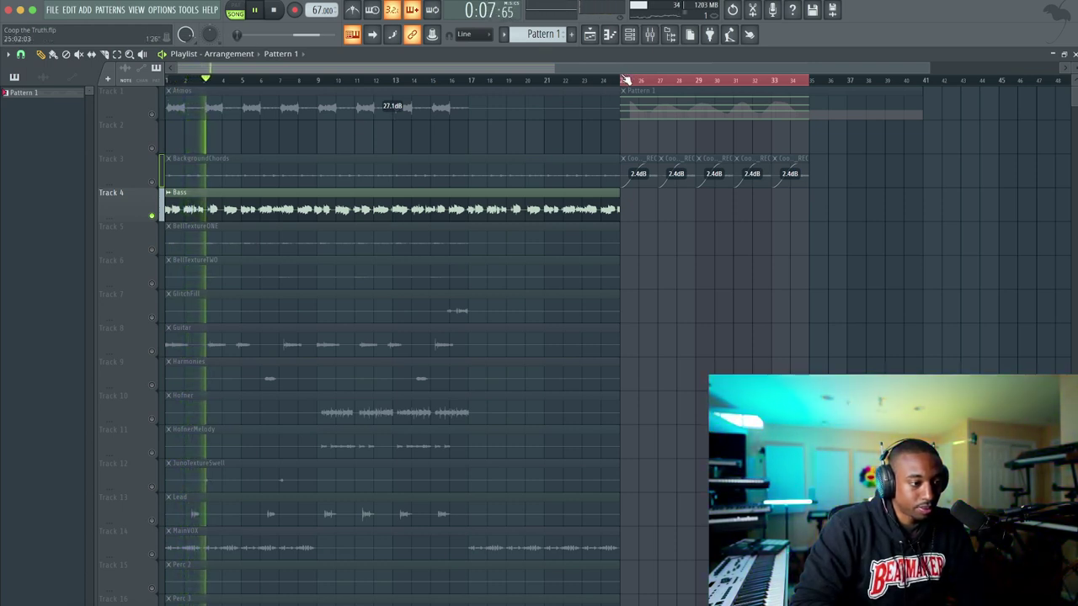
Set the audio input of mixer Insert 32 to the mono A MIC/LINE/HIZ 1, stop playback and close the mixer
{"action": "left_click", "coordinate": [649, 34]}
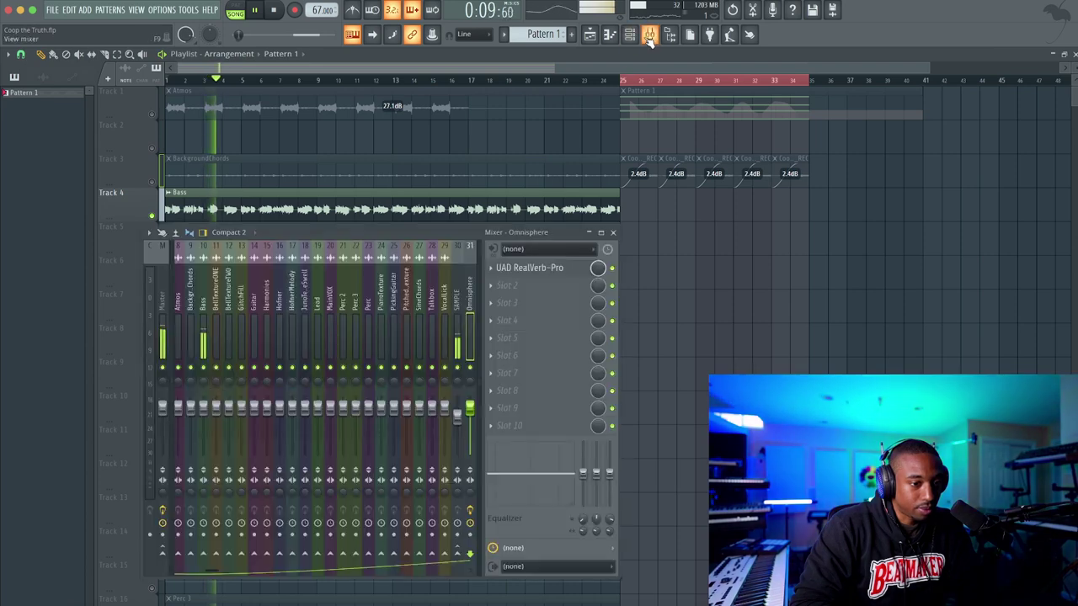
{"action": "scroll", "coordinate": [423, 308], "scroll_direction": "down", "scroll_amount": 5}
{"action": "left_click", "coordinate": [419, 306]}
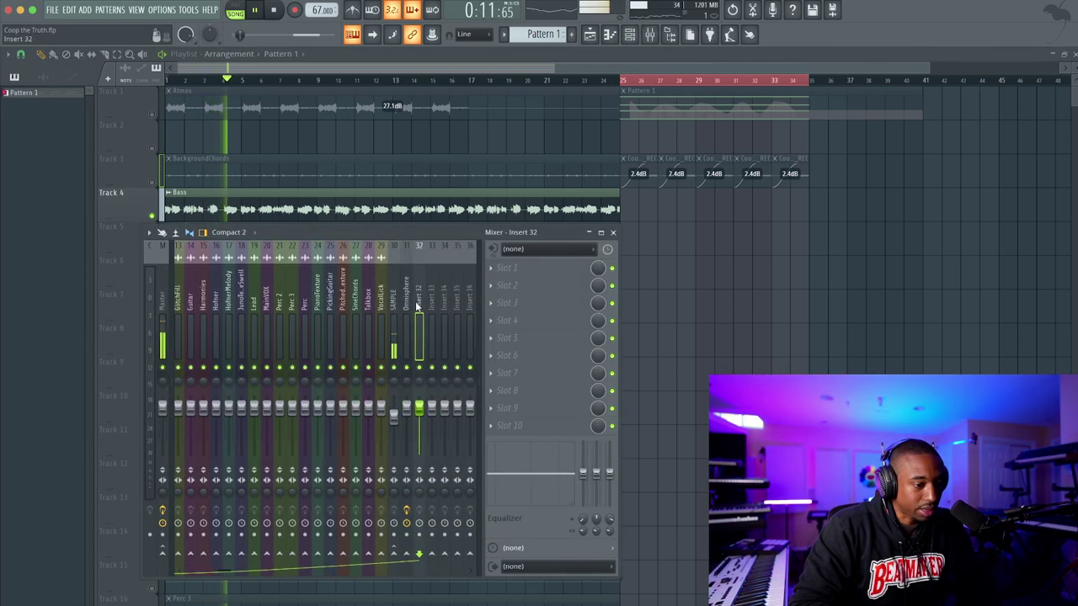
{"action": "left_click", "coordinate": [554, 250]}
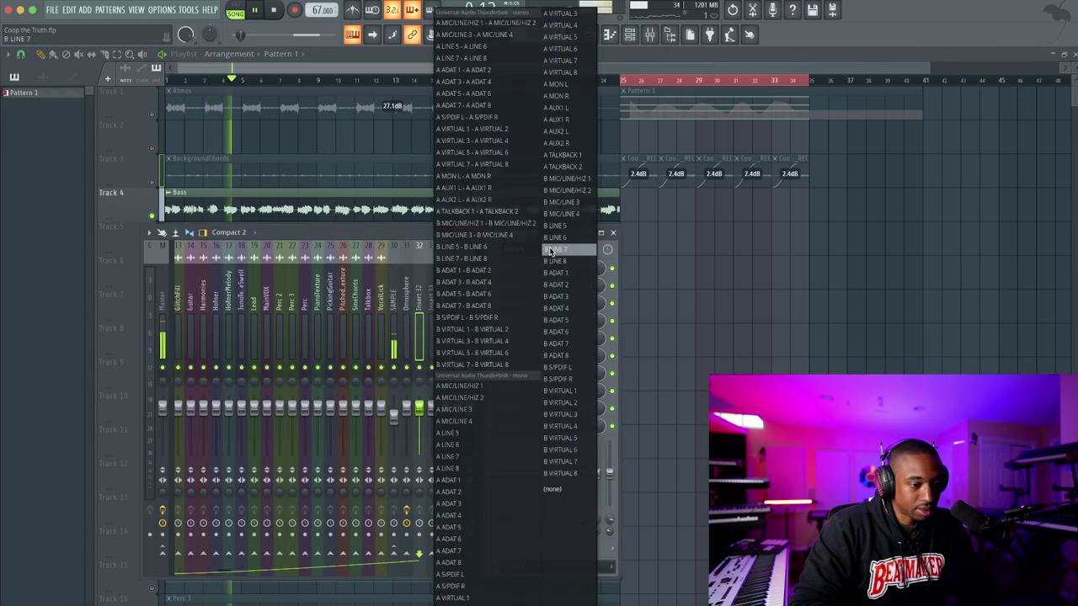
{"action": "left_click", "coordinate": [459, 386]}
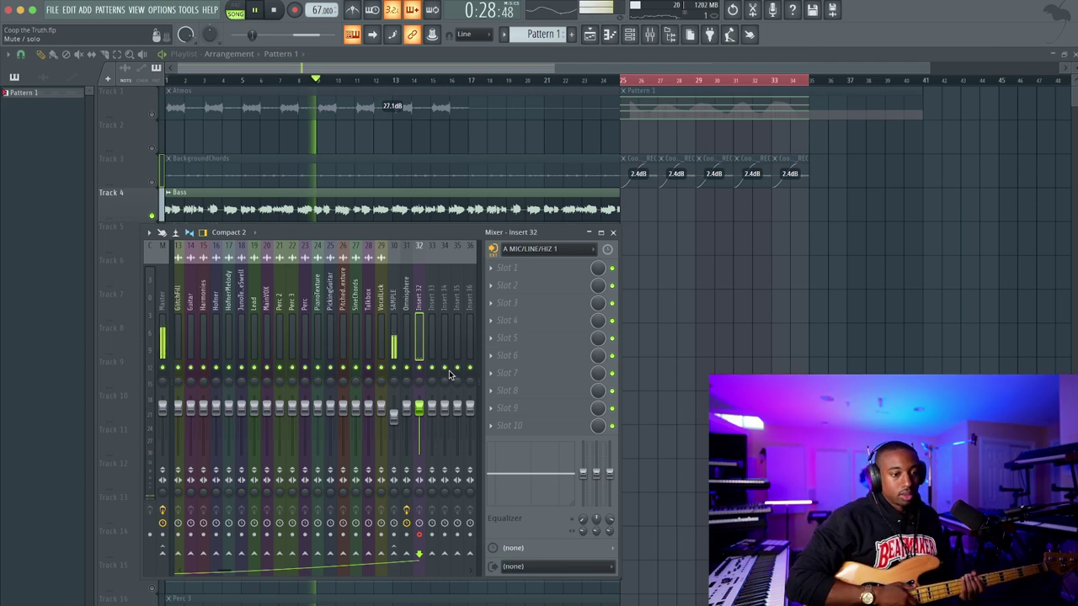
{"action": "key", "text": "space"}
{"action": "key", "text": "F9"}
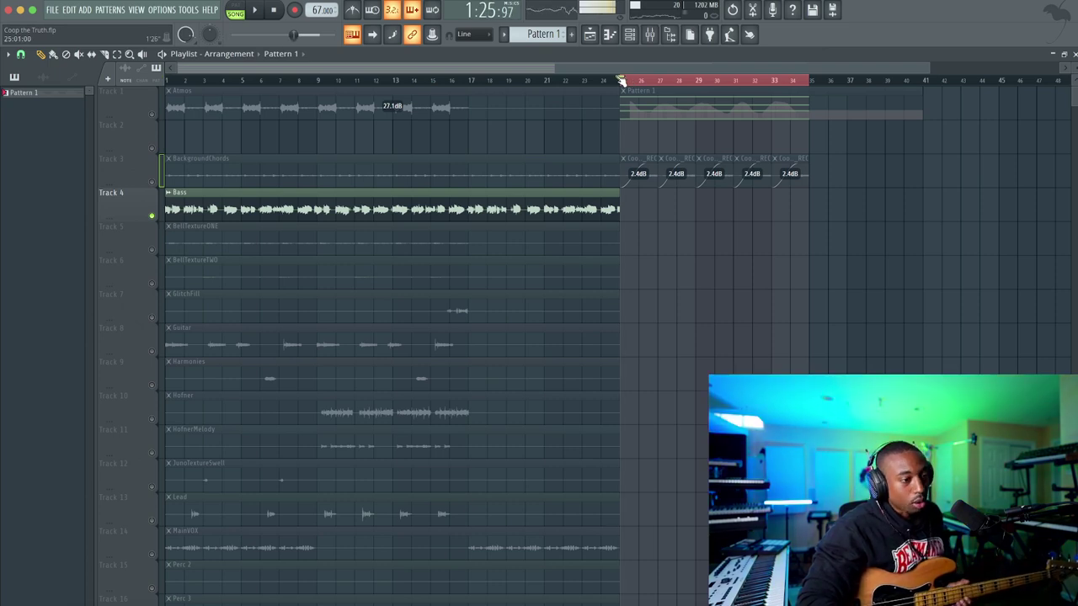
Unmute Tracks 1 and 3, play the recreation from bar 25 and select Insert 32 in the mixer
{"action": "key", "text": "space"}
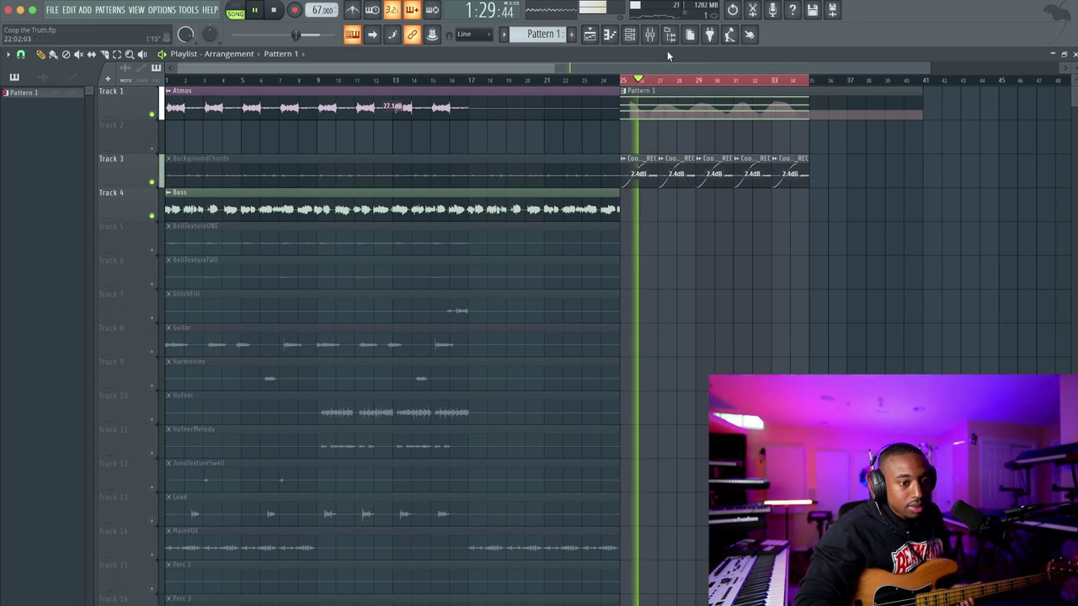
{"action": "left_click", "coordinate": [649, 34]}
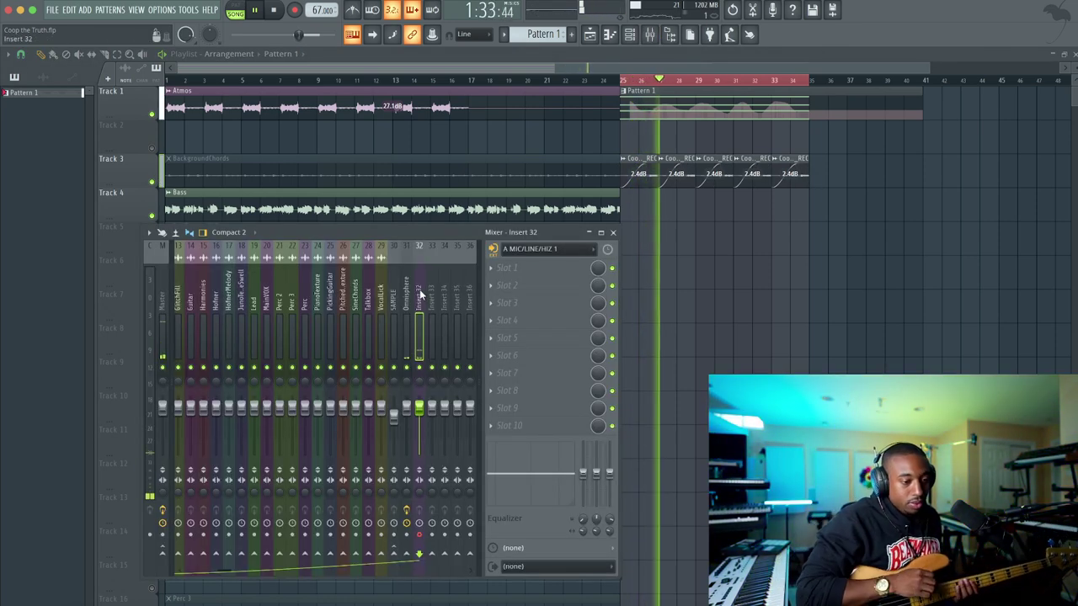
{"action": "left_click", "coordinate": [428, 305]}
{"action": "key", "text": "space"}
{"action": "left_click", "coordinate": [422, 303]}
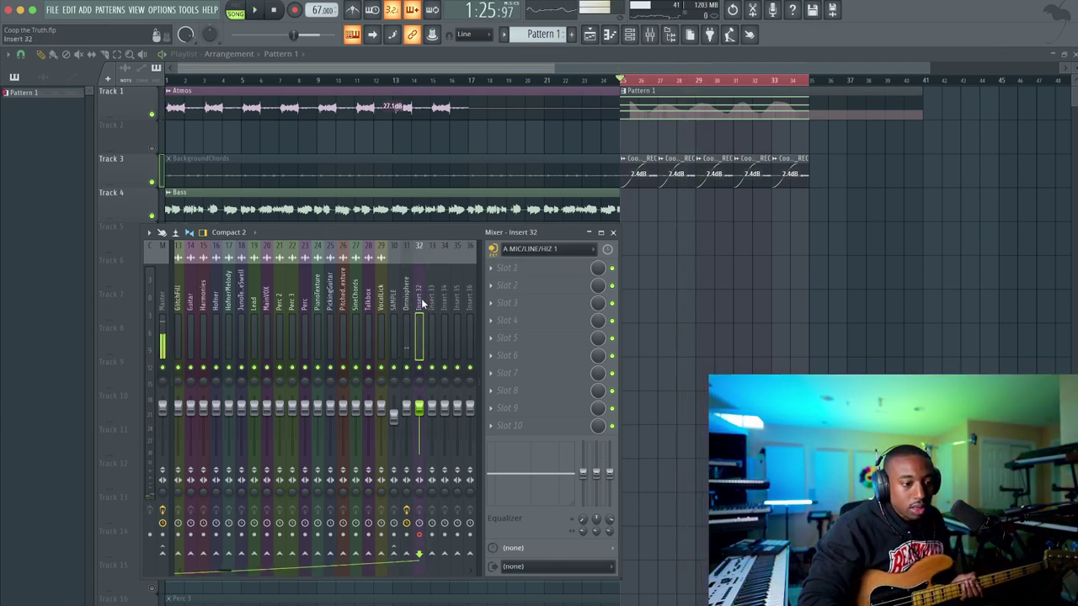
Load Guitar Rig 6 into Insert 32's first effect slot and set the track to record external input only
{"action": "left_click", "coordinate": [529, 269]}
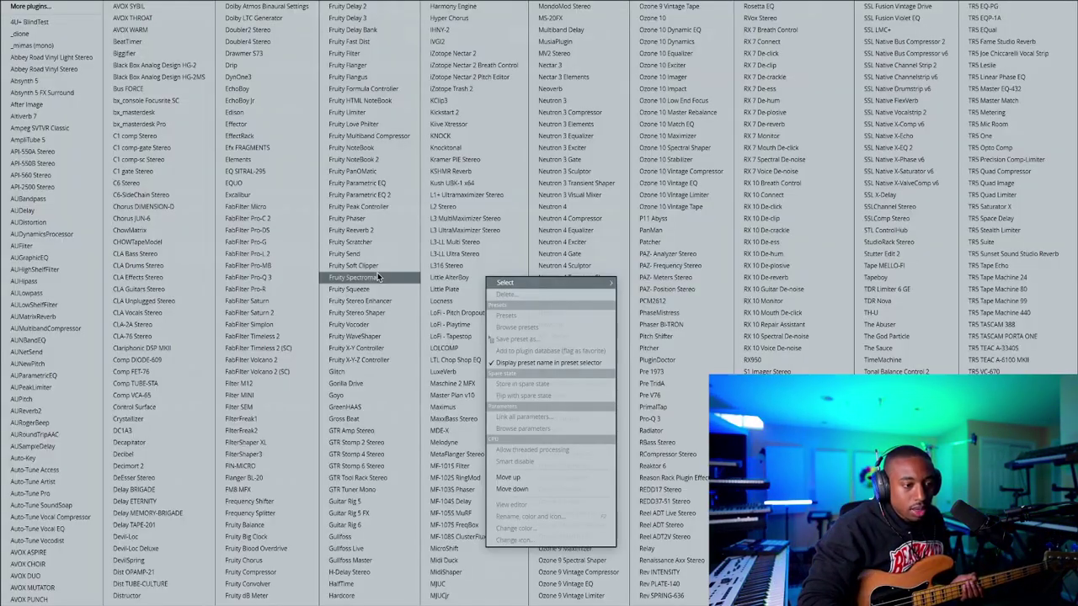
{"action": "left_click", "coordinate": [390, 525]}
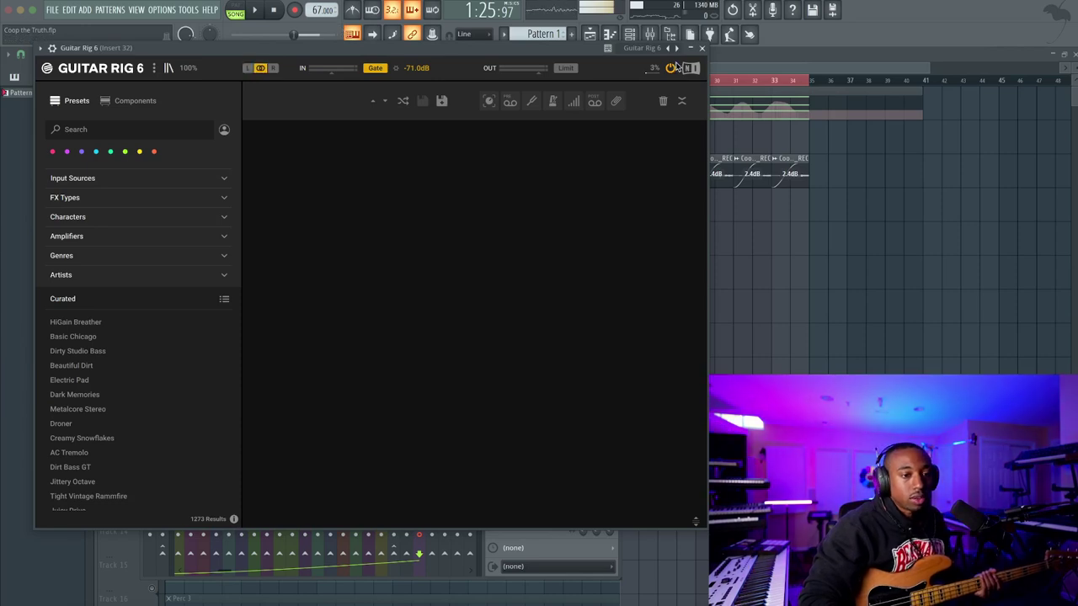
{"action": "left_click", "coordinate": [701, 48]}
{"action": "left_click", "coordinate": [494, 250]}
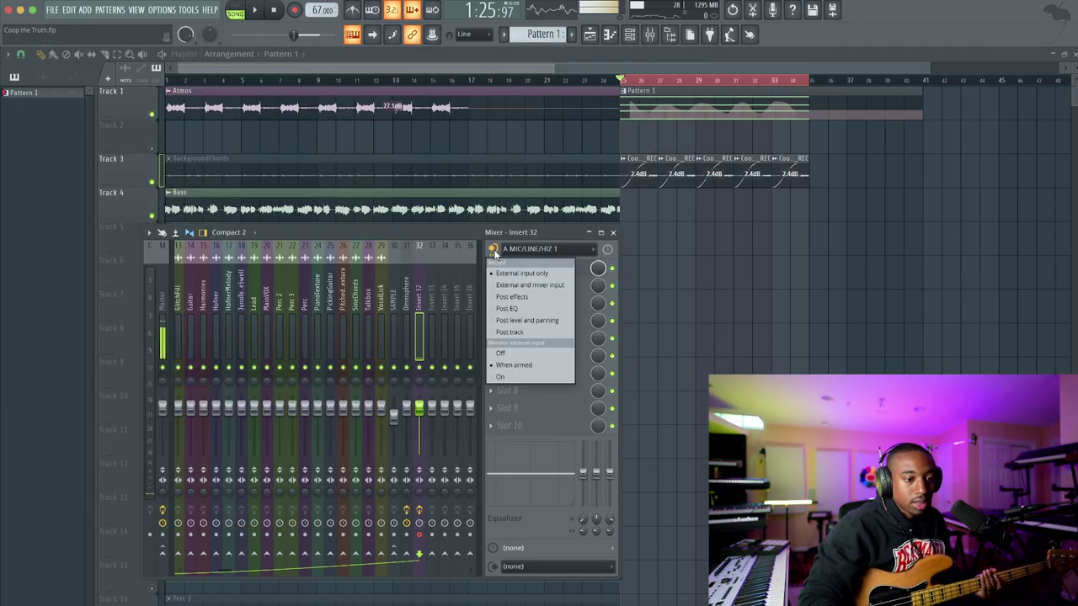
{"action": "left_click", "coordinate": [505, 274]}
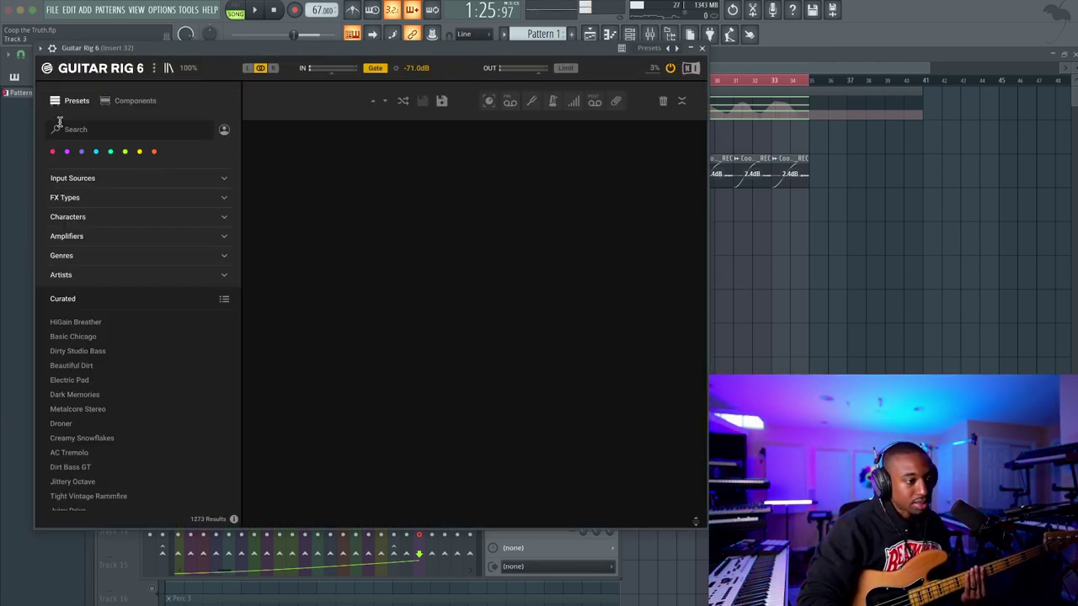
Filter Guitar Rig 6's presets by the Bass input source and load Dirty Studio Bass
{"action": "left_click", "coordinate": [88, 180]}
{"action": "left_click", "coordinate": [58, 194]}
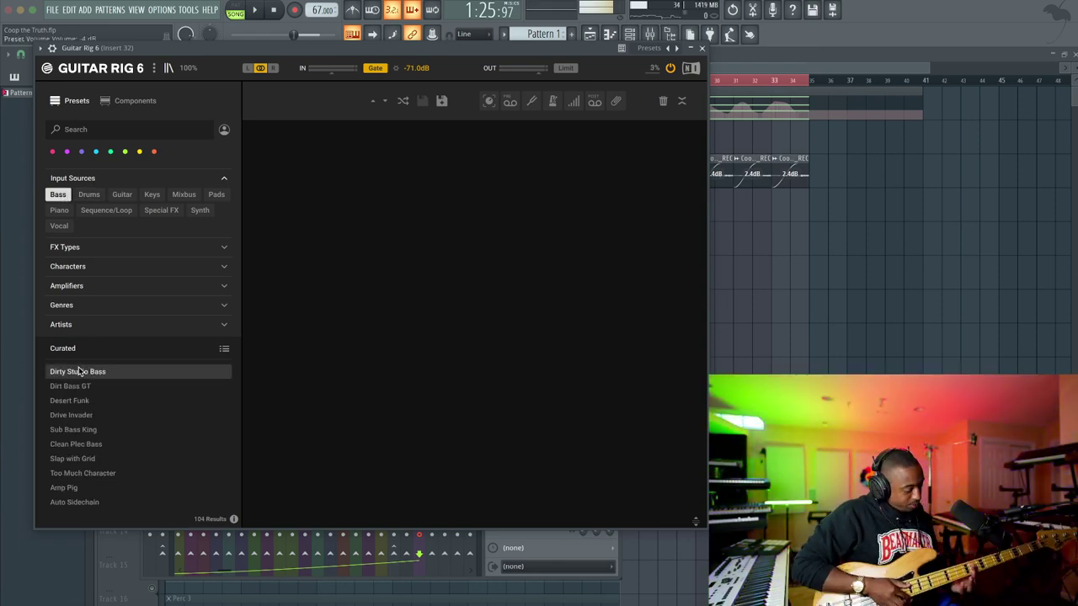
{"action": "left_click", "coordinate": [78, 371]}
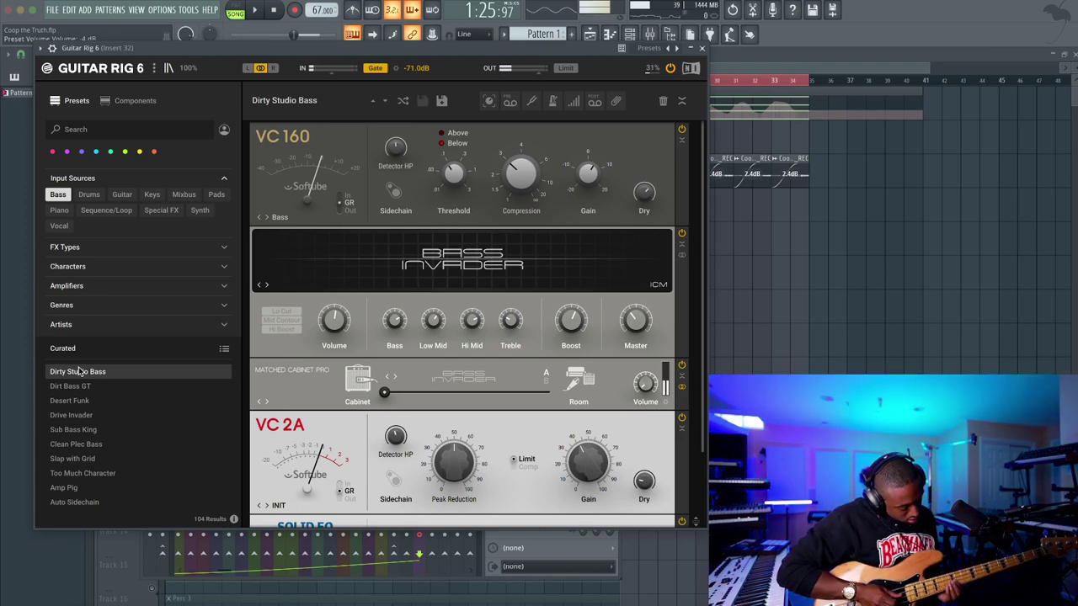
Close Guitar Rig 6 and play the loop from bar 25 with the metronome turned on
{"action": "left_click", "coordinate": [703, 50]}
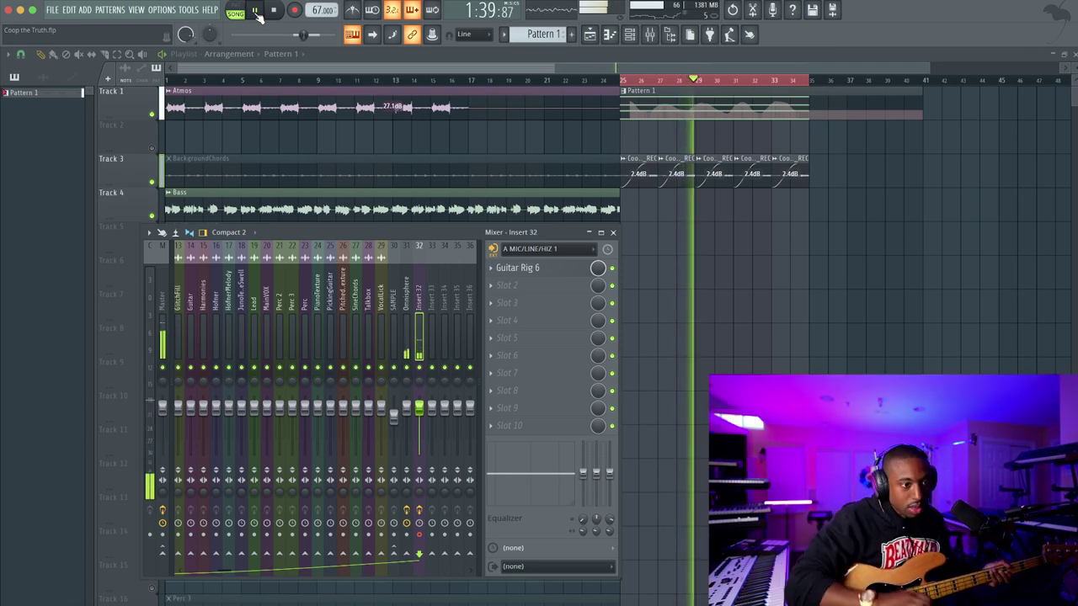
{"action": "left_click", "coordinate": [353, 12]}
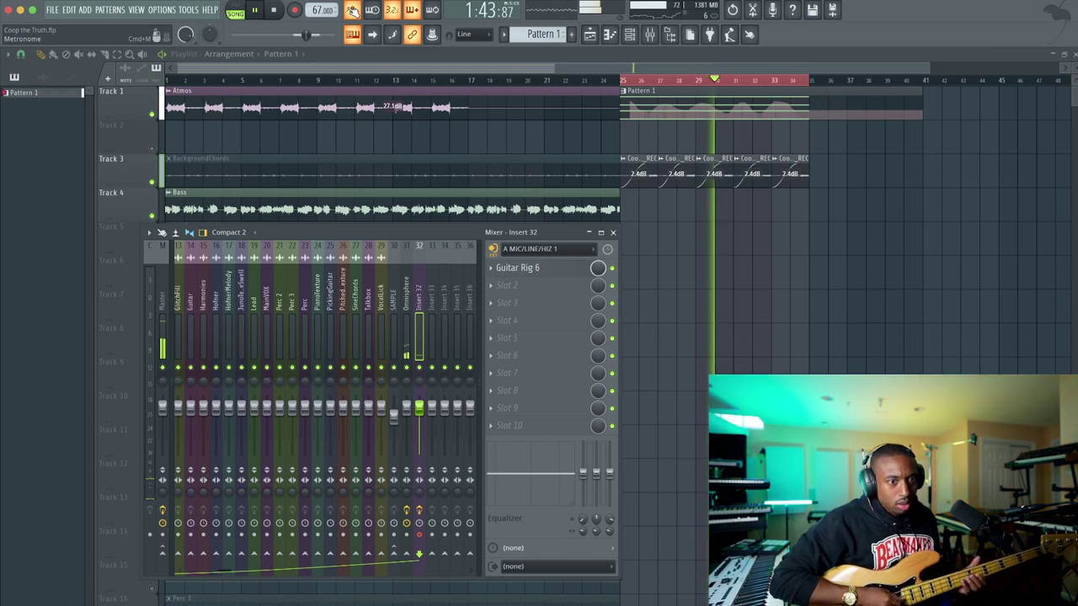
{"action": "key", "text": "space"}
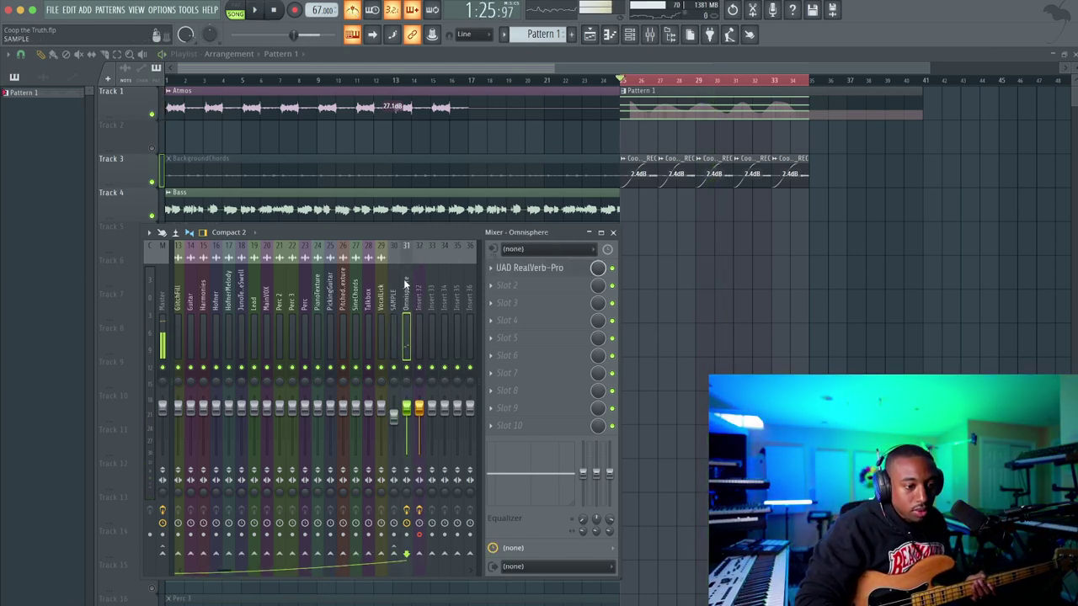
Check the effects loaded on the Omnisphere and Master mixer tracks, and return to Insert 32
{"action": "left_click", "coordinate": [409, 283]}
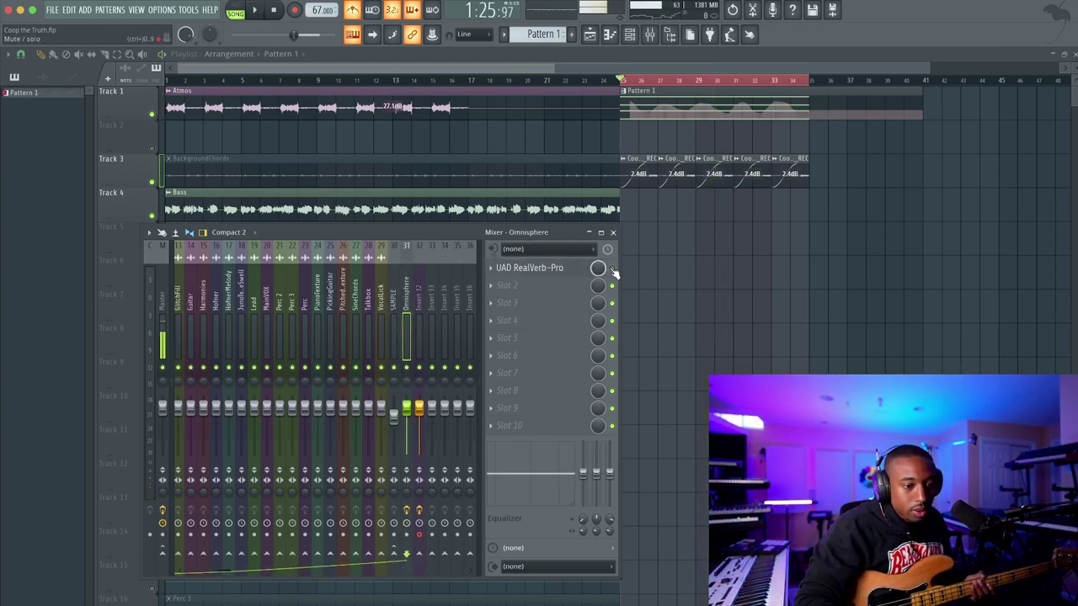
{"action": "scroll", "coordinate": [266, 284], "scroll_direction": "up", "scroll_amount": 6}
{"action": "left_click", "coordinate": [270, 278]}
{"action": "left_click_drag", "start_coordinate": [268, 270], "coordinate": [163, 278]}
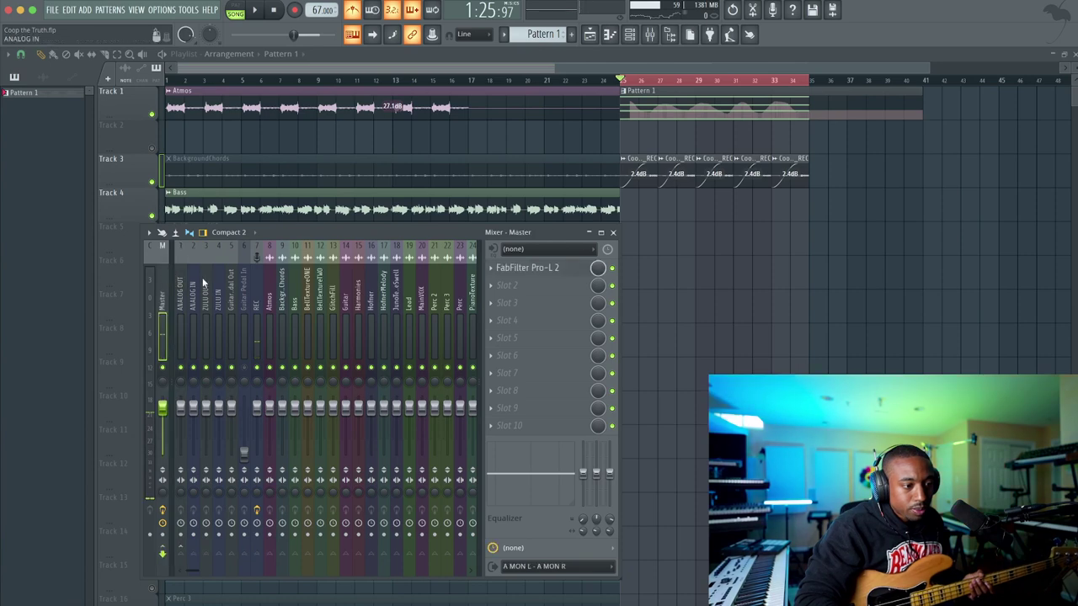
{"action": "scroll", "coordinate": [368, 300], "scroll_direction": "down", "scroll_amount": 10}
{"action": "left_click", "coordinate": [290, 309]}
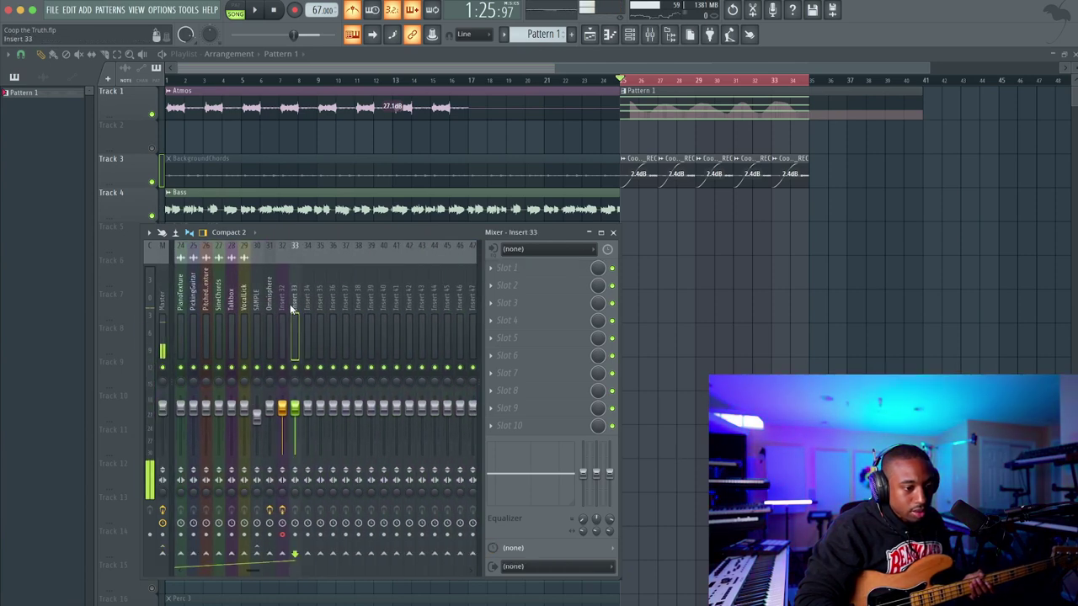
{"action": "left_click", "coordinate": [283, 308]}
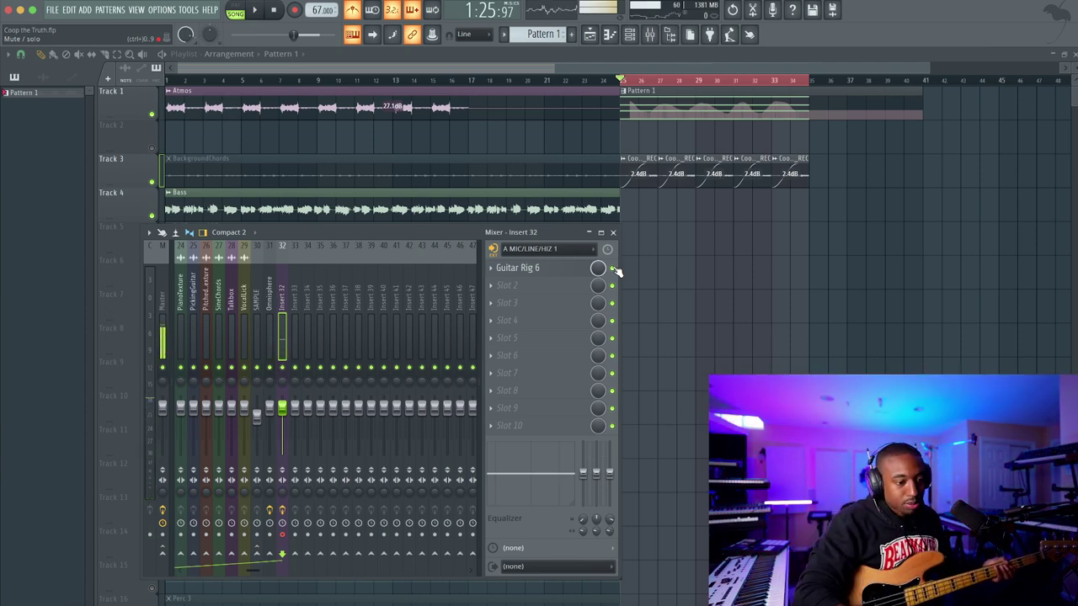
Bypass Guitar Rig 6 on Insert 32, raise the insert's volume fader and rehearse the bass over the loop from bar 25
{"action": "key", "text": "space"}
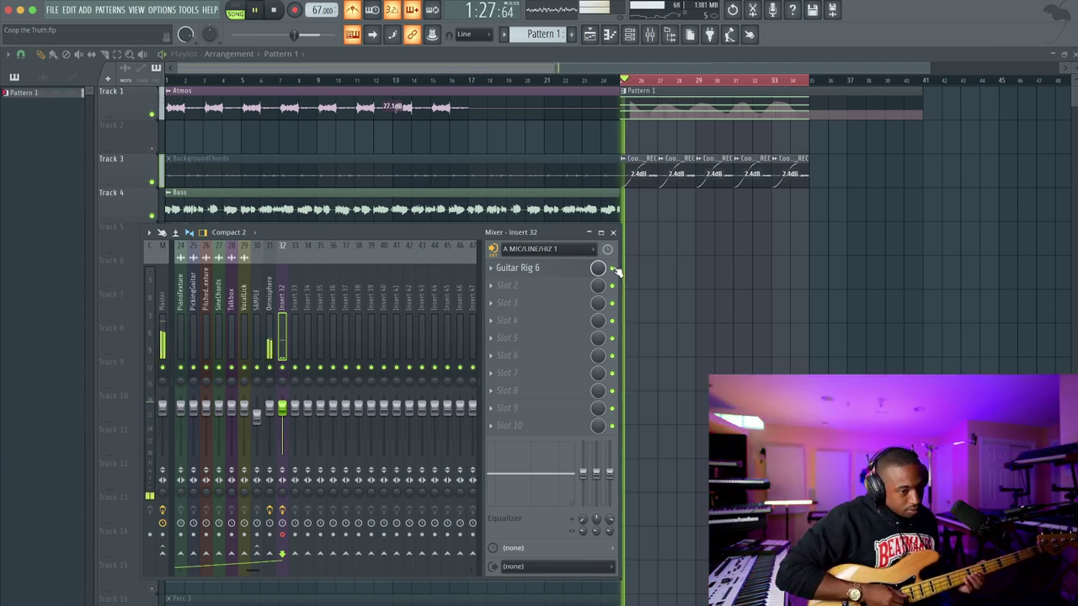
{"action": "key", "text": "space"}
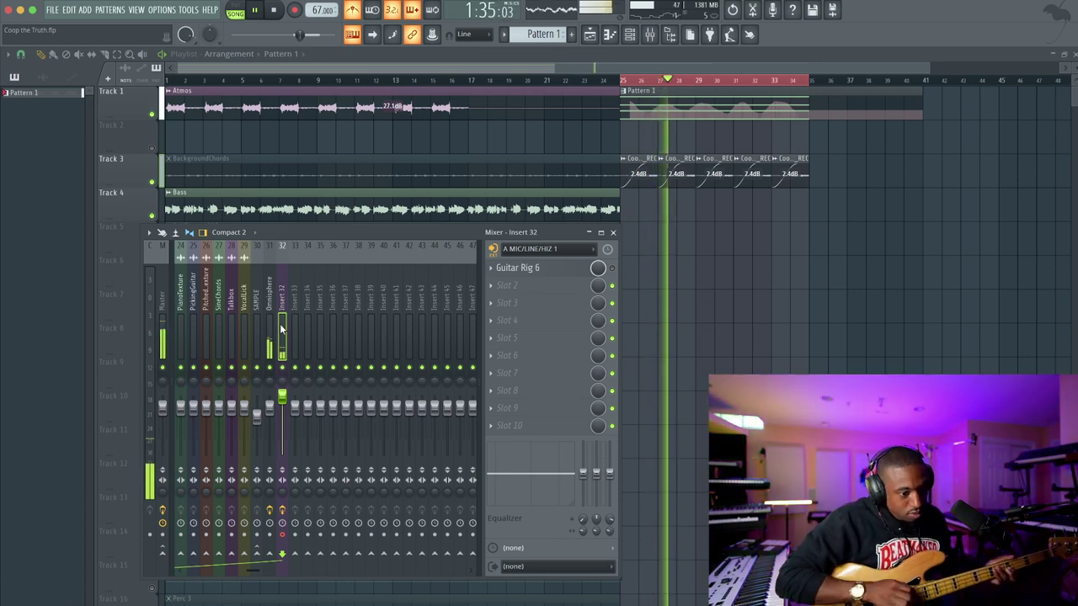
{"action": "key", "text": "space"}
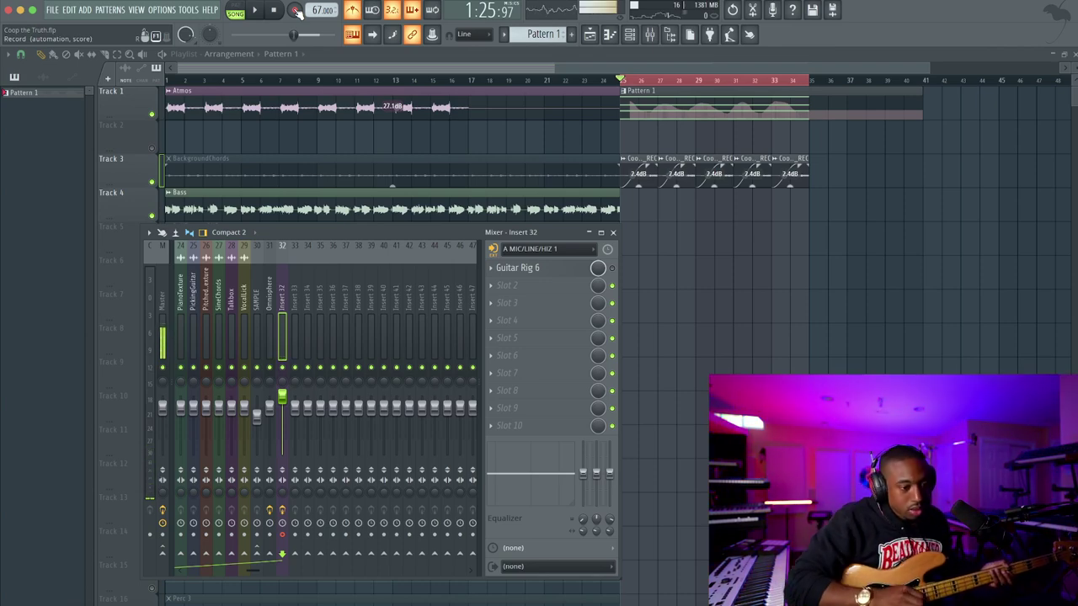
Record an audio take of the bass from Insert 32 into the playlist, starting at bar 25
{"action": "left_click", "coordinate": [296, 11]}
{"action": "left_click", "coordinate": [544, 355]}
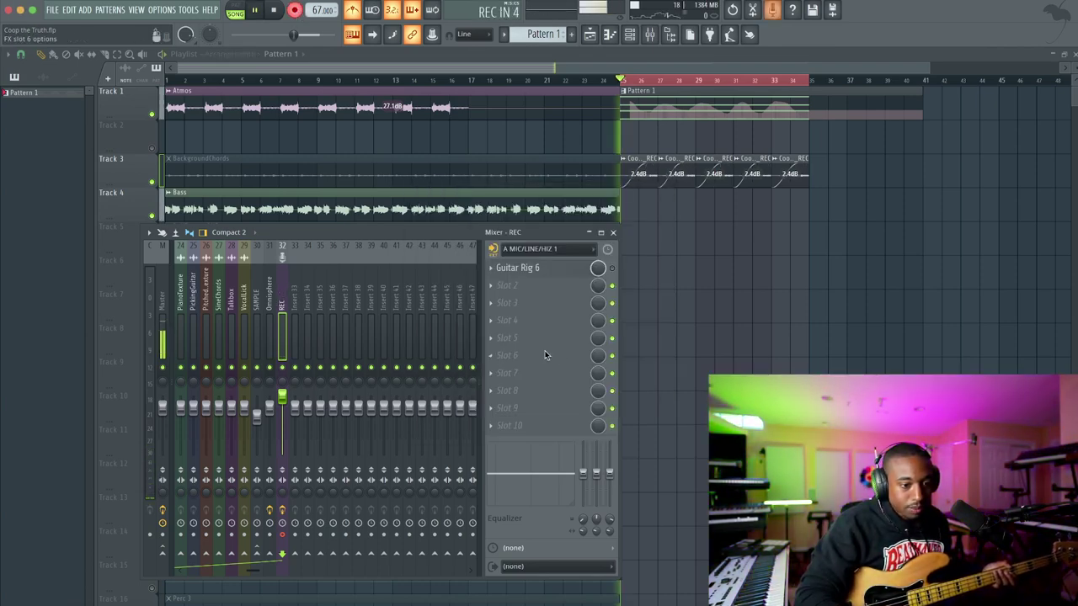
{"action": "key", "text": "F9"}
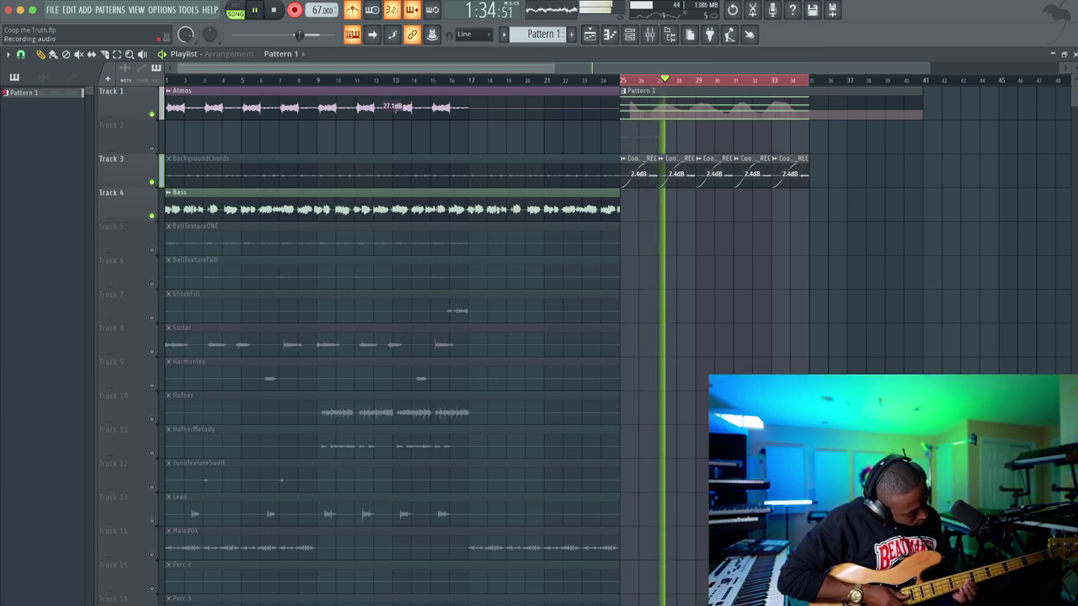
{"action": "key", "text": "space"}
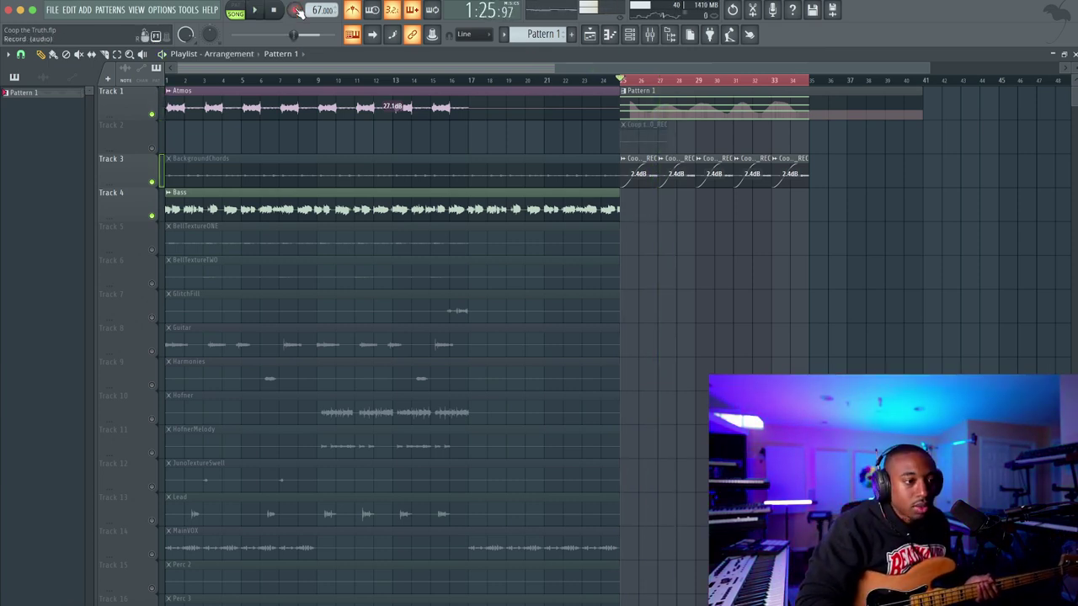
Unmute Track 2, play back the bass take at bar 25, delete it and return to the mixer
{"action": "left_click", "coordinate": [152, 148]}
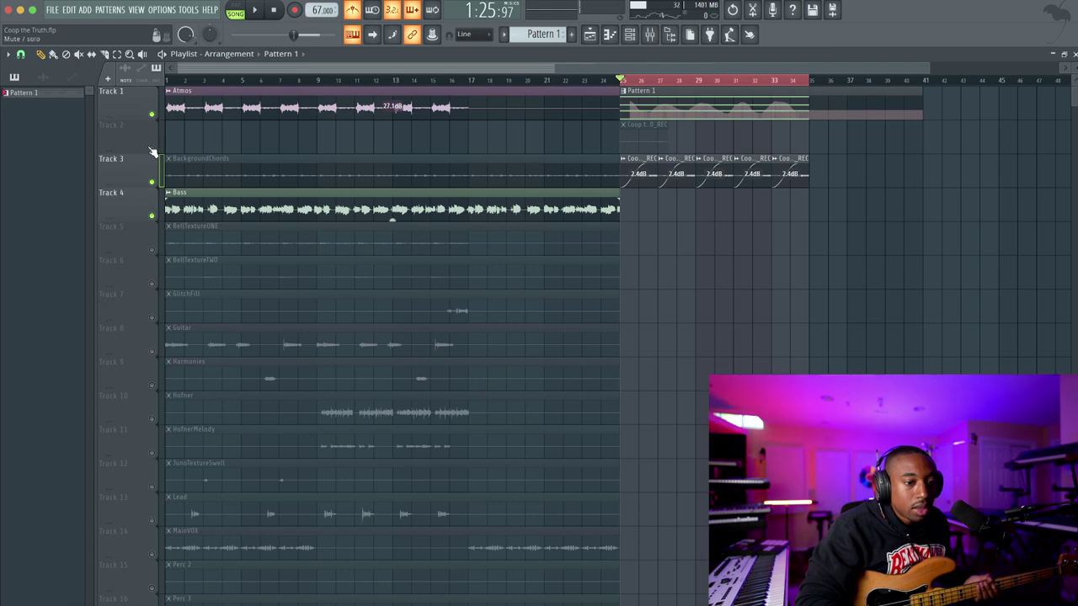
{"action": "key", "text": "space"}
{"action": "right_click", "coordinate": [653, 124]}
{"action": "key", "text": "space"}
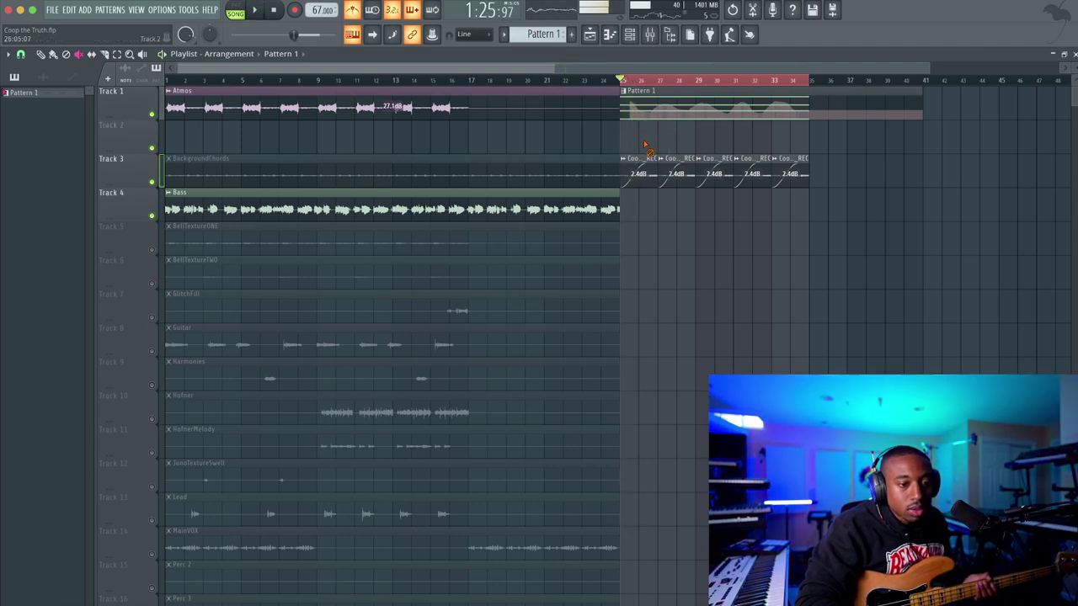
{"action": "left_click", "coordinate": [660, 32]}
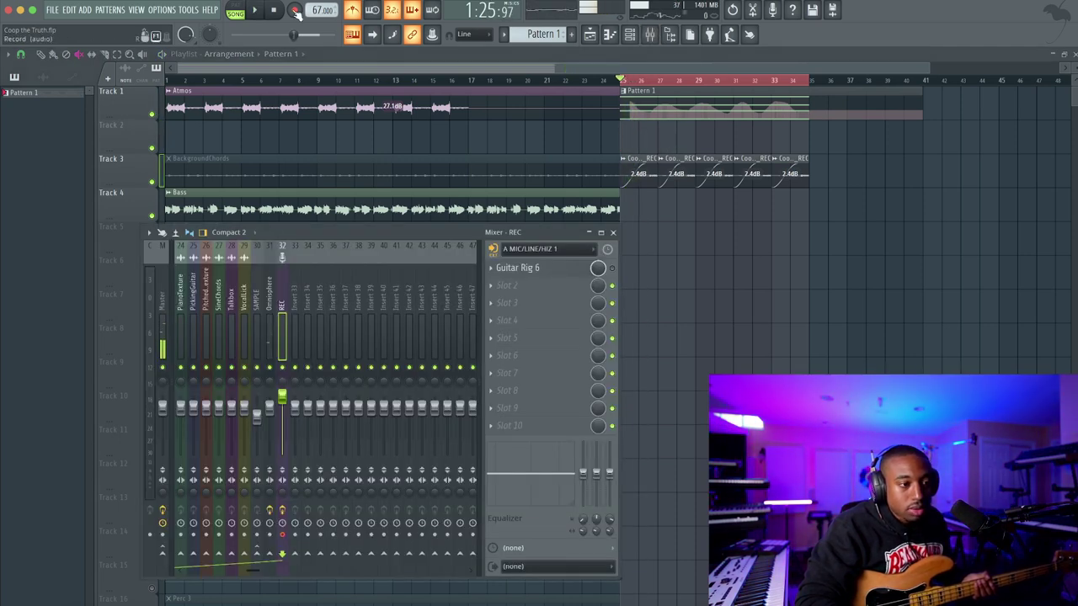
Add Fruity parametric EQ 2 to slot 2 of the REC insert and raise its main level to about 9.1 dB
{"action": "left_click", "coordinate": [490, 286]}
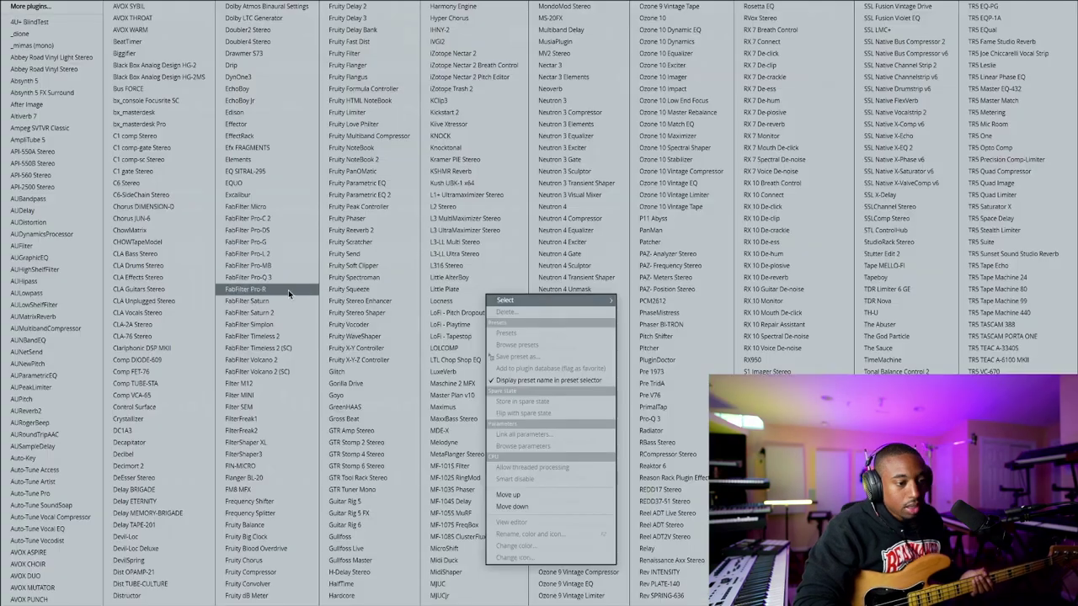
{"action": "left_click", "coordinate": [390, 197]}
{"action": "left_click_drag", "start_coordinate": [387, 228], "coordinate": [376, 196]}
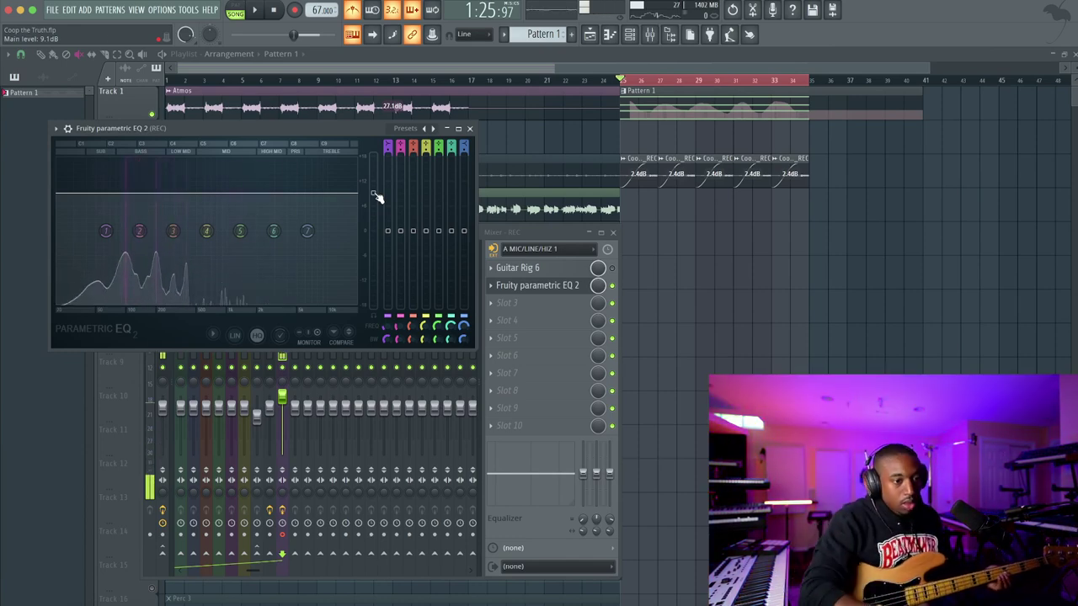
{"action": "left_click", "coordinate": [469, 128]}
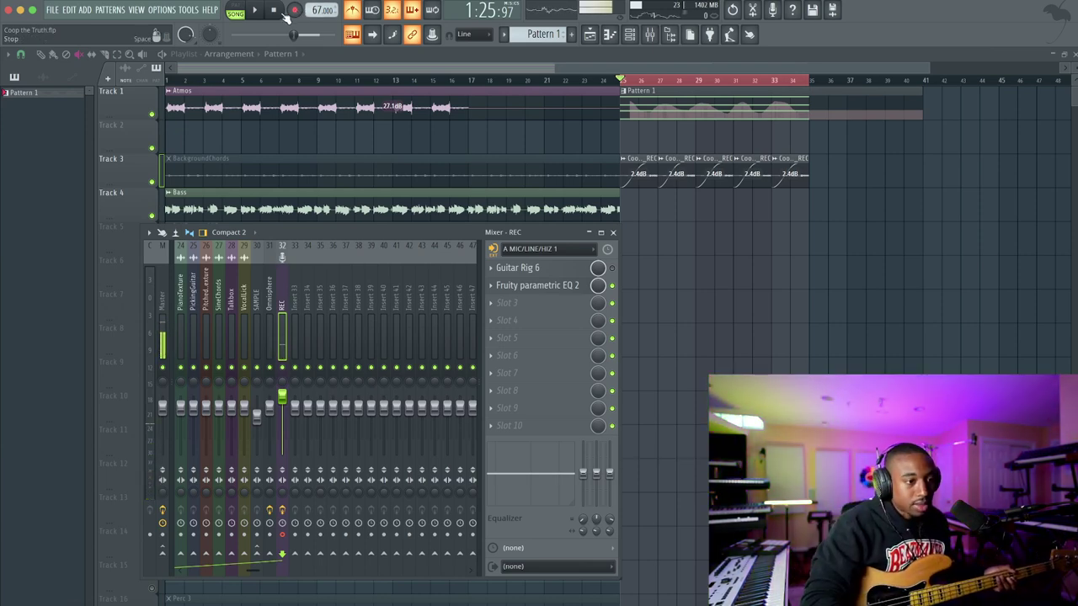
Record a new bass take into the playlist on Track 2, starting at bar 25, and clear away the OBS window
{"action": "left_click", "coordinate": [294, 12]}
{"action": "left_click", "coordinate": [593, 358]}
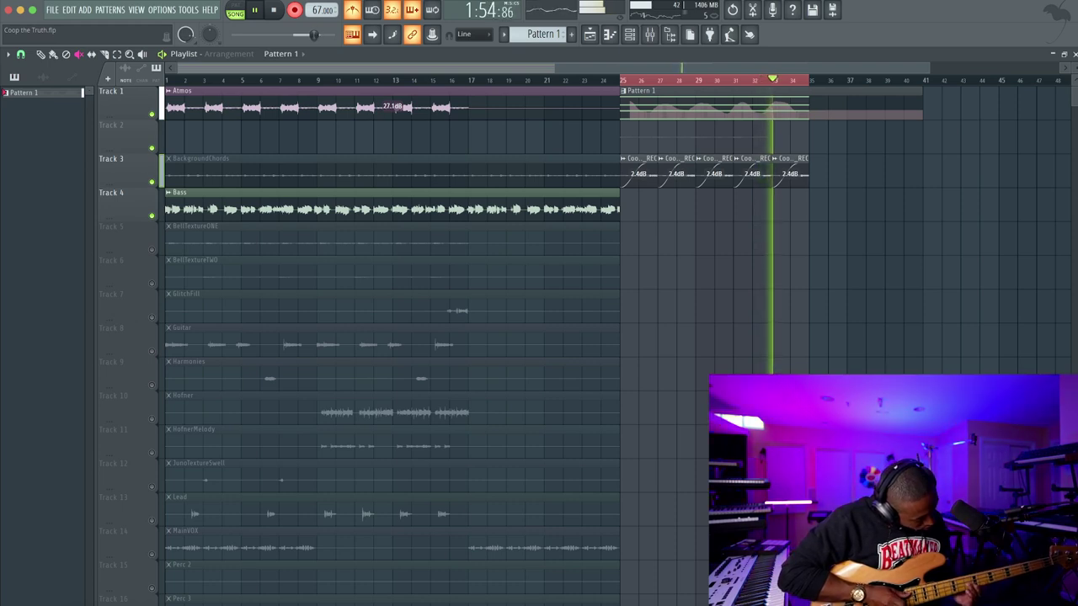
{"action": "key", "text": "space"}
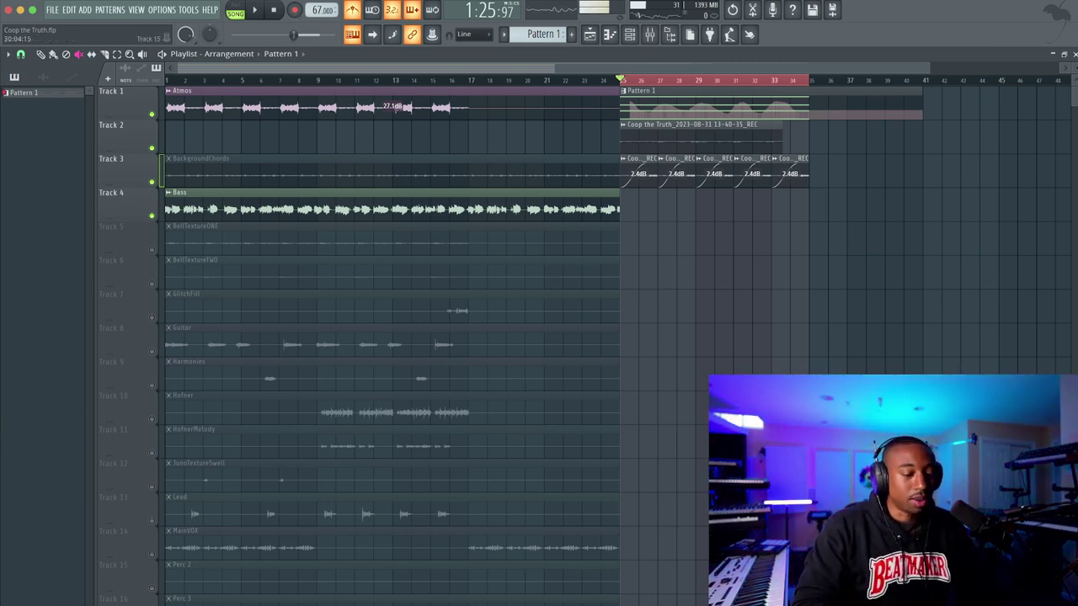
{"action": "key", "text": "super+Tab"}
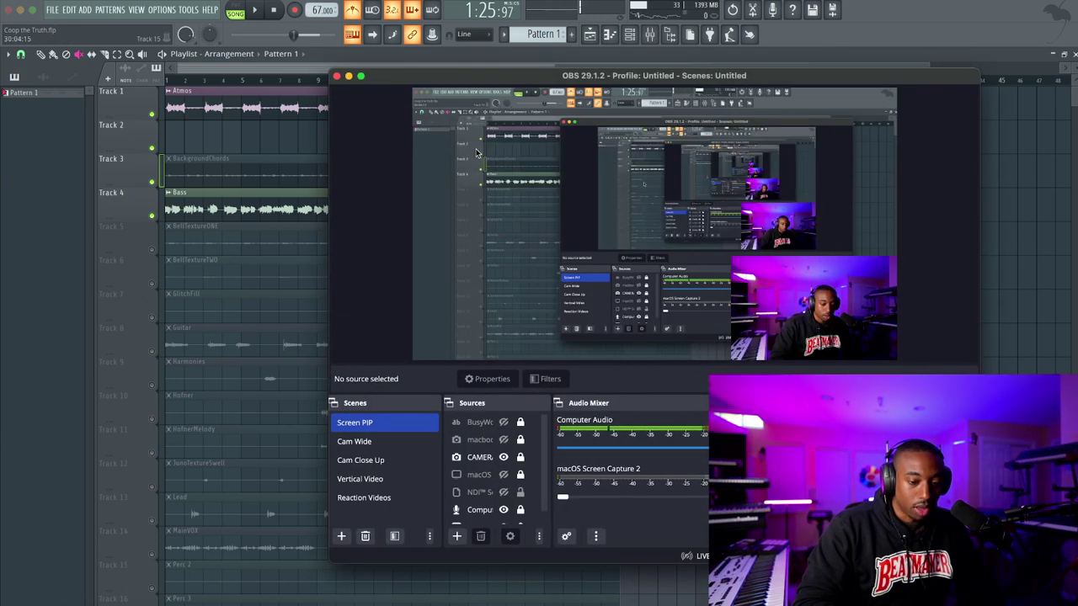
{"action": "left_click", "coordinate": [349, 76]}
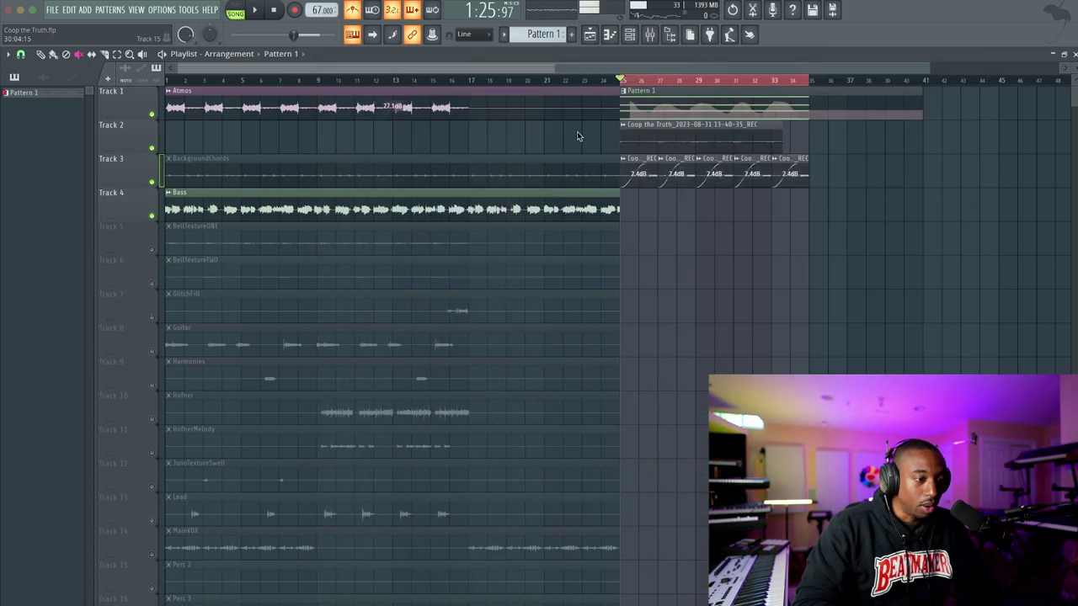
Route the new bass take to mixer track 33 and look through the effect plugins available for its first slot
{"action": "double_click", "coordinate": [687, 137]}
{"action": "key", "text": "ctrl+l"}
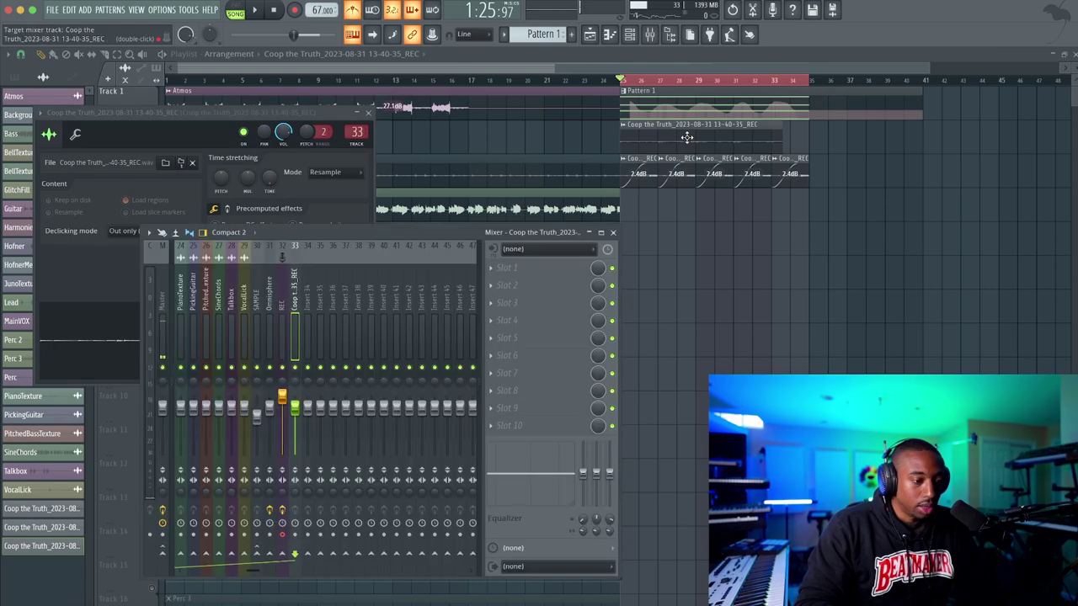
{"action": "left_click", "coordinate": [515, 276]}
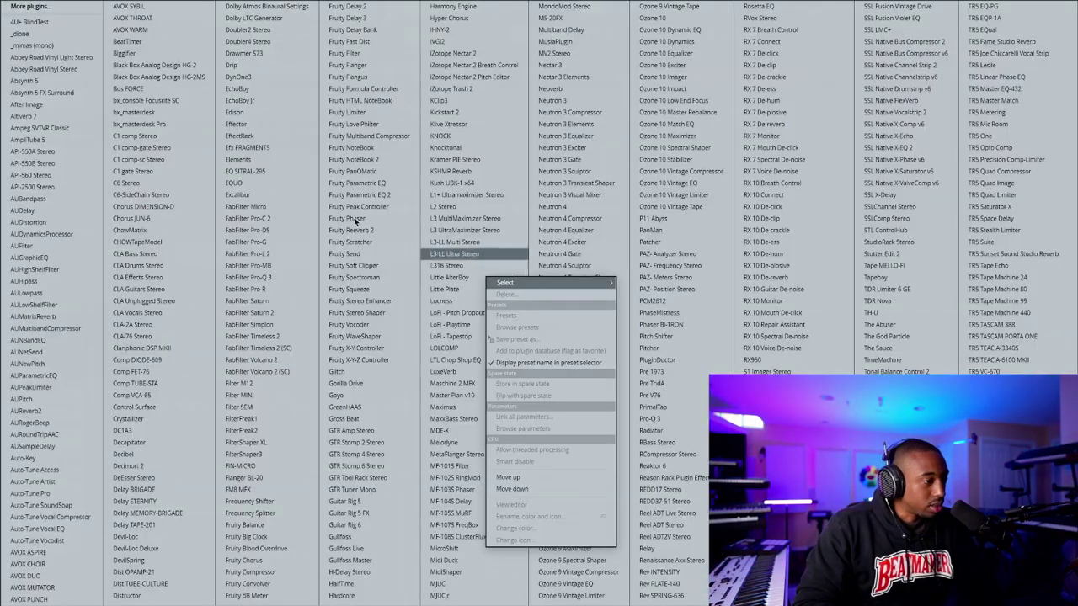
{"action": "scroll", "coordinate": [322, 198], "scroll_direction": "down", "scroll_amount": 3}
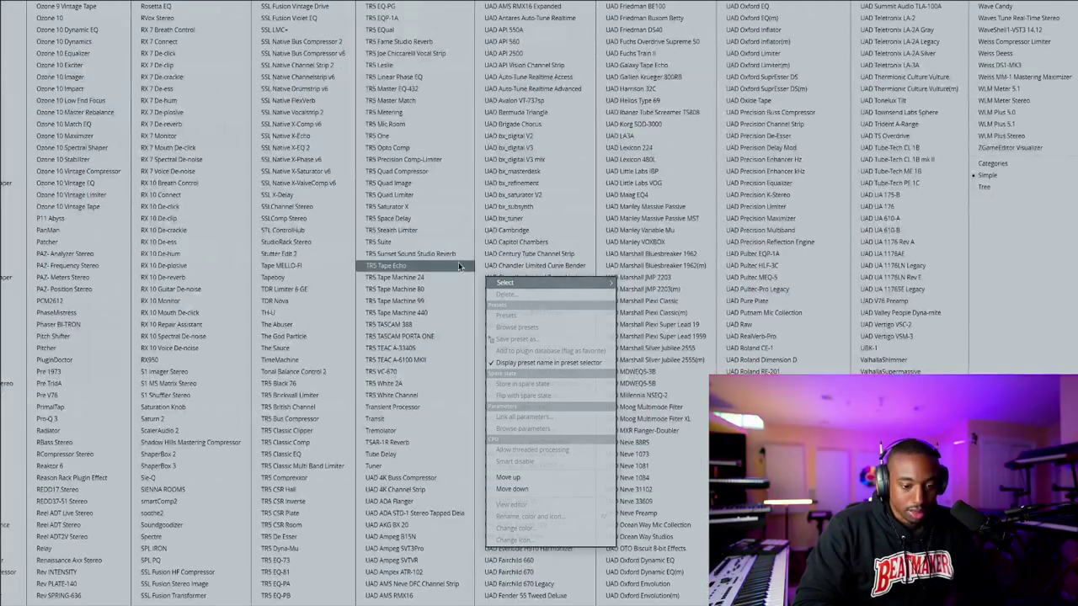
{"action": "scroll", "coordinate": [378, 411], "scroll_direction": "up", "scroll_amount": 1}
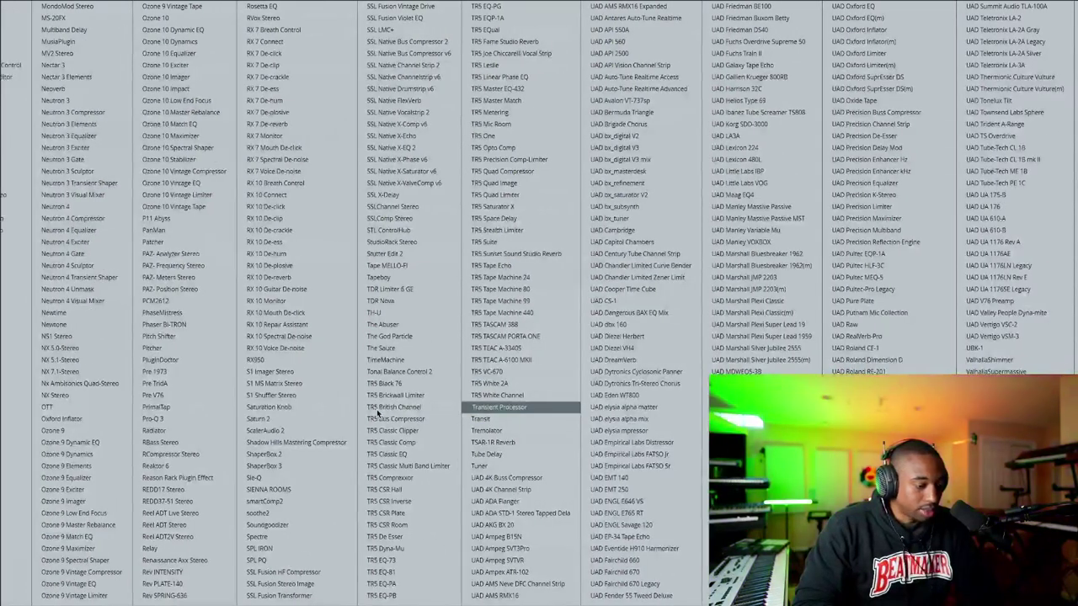
{"action": "key", "text": "Escape"}
{"action": "left_click", "coordinate": [285, 295]}
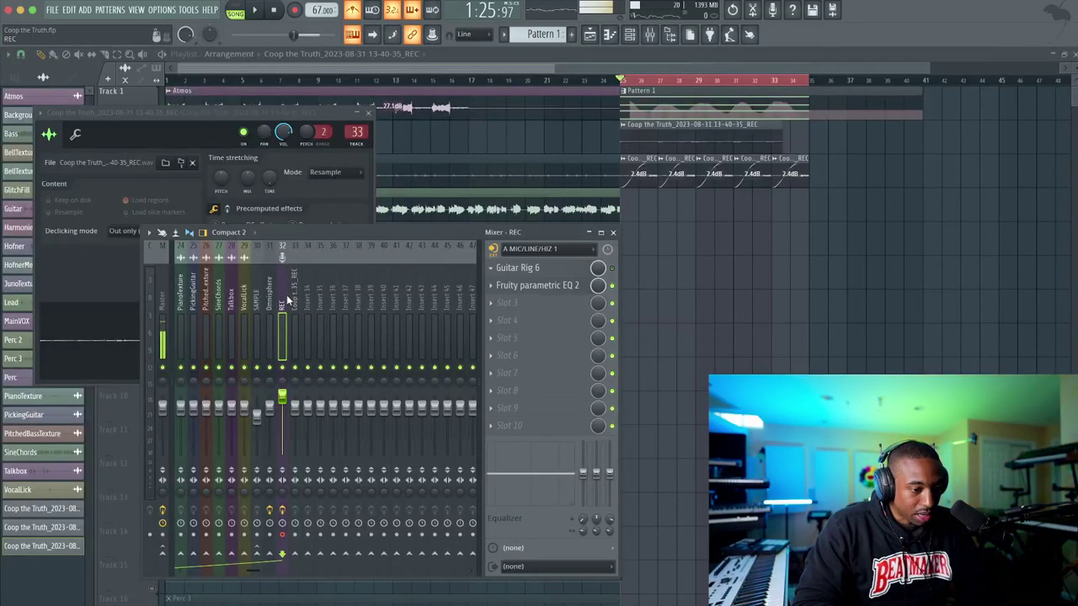
{"action": "left_click", "coordinate": [294, 298]}
Load Guitar Rig 6 in slot 1 of mixer track 33 and filter its presets by the Bass input source
{"action": "left_click", "coordinate": [522, 269]}
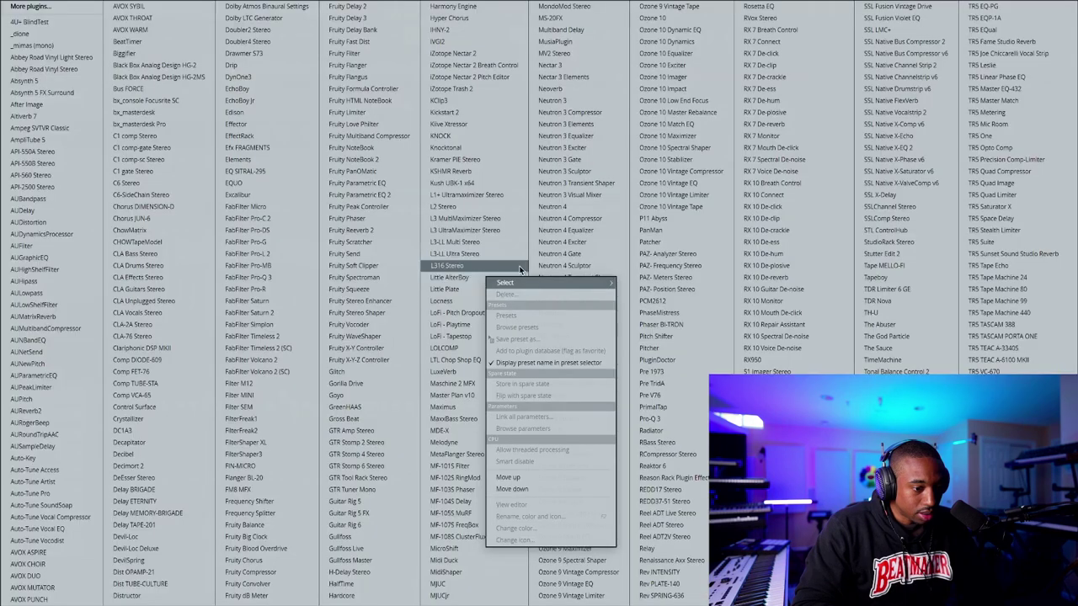
{"action": "left_click", "coordinate": [376, 525]}
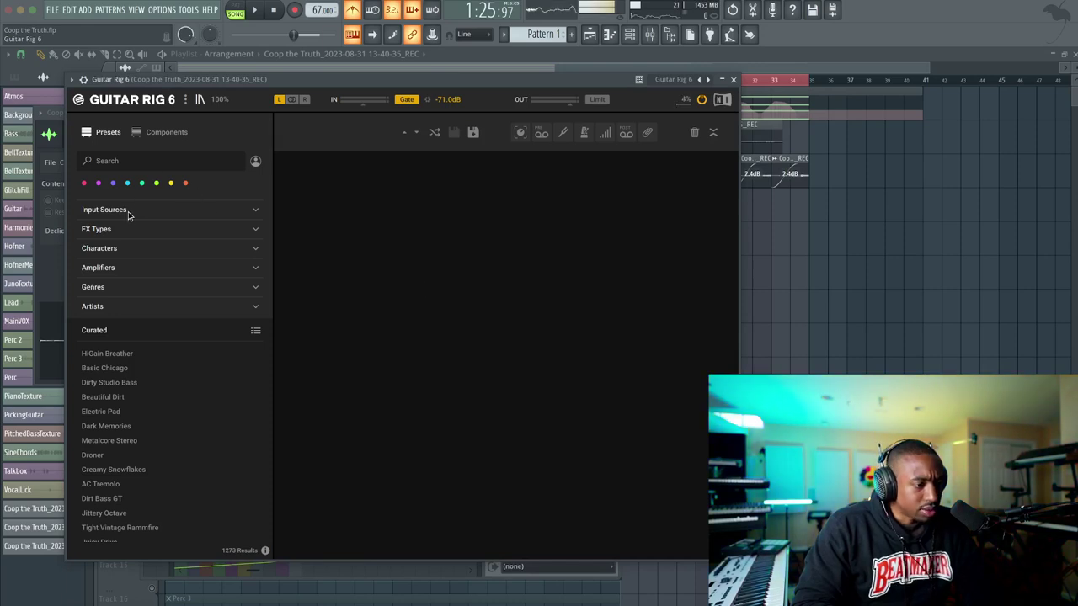
{"action": "left_click", "coordinate": [127, 215]}
{"action": "left_click", "coordinate": [89, 226]}
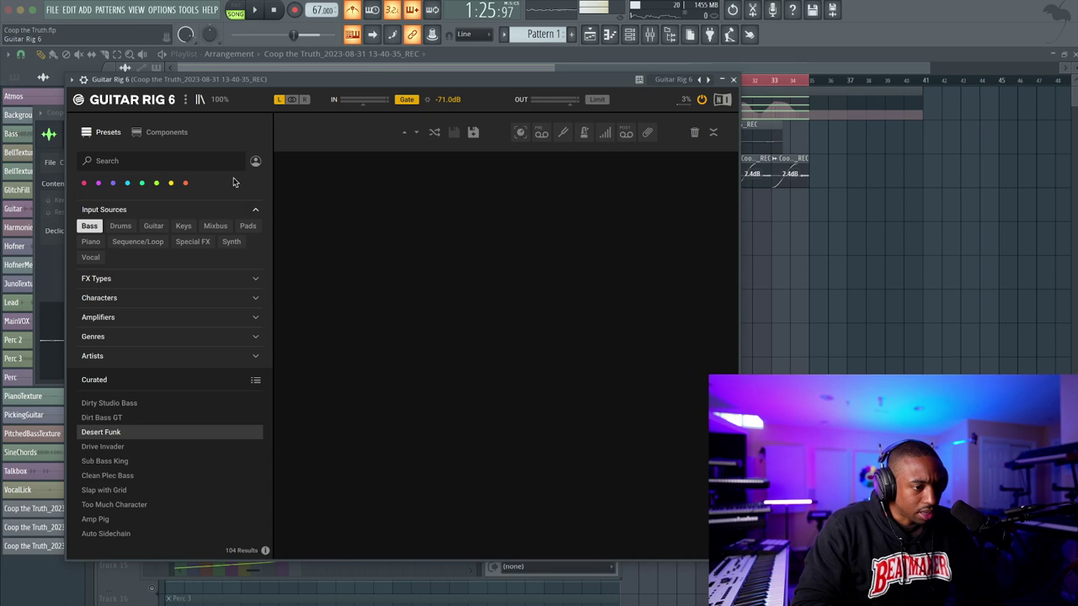
Raise Guitar Rig 6's input gain to about 15.8 dB and audition the Desert Funk, Drive Invader and Sub Bass King presets during playback
{"action": "key", "text": "space"}
{"action": "key", "text": "space"}
{"action": "left_click_drag", "start_coordinate": [367, 105], "coordinate": [377, 107]}
{"action": "key", "text": "space"}
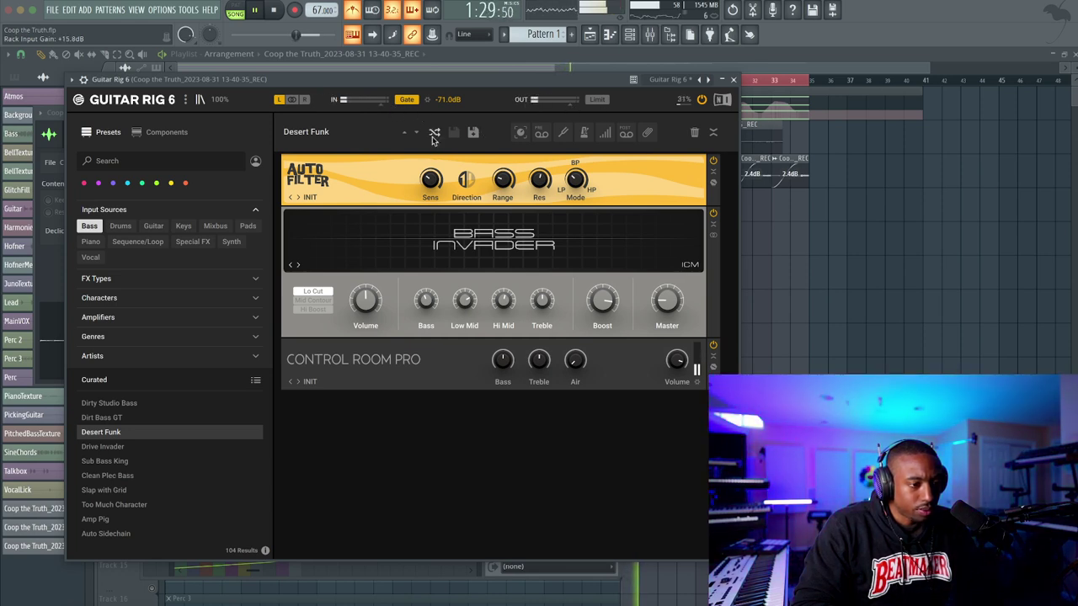
{"action": "left_click", "coordinate": [139, 446]}
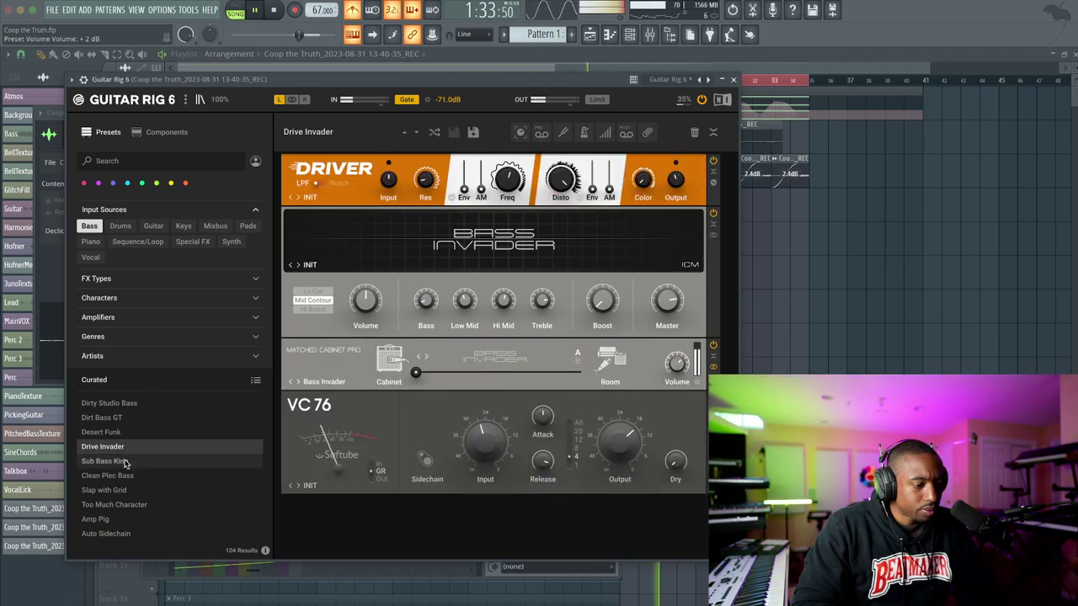
{"action": "left_click", "coordinate": [125, 461]}
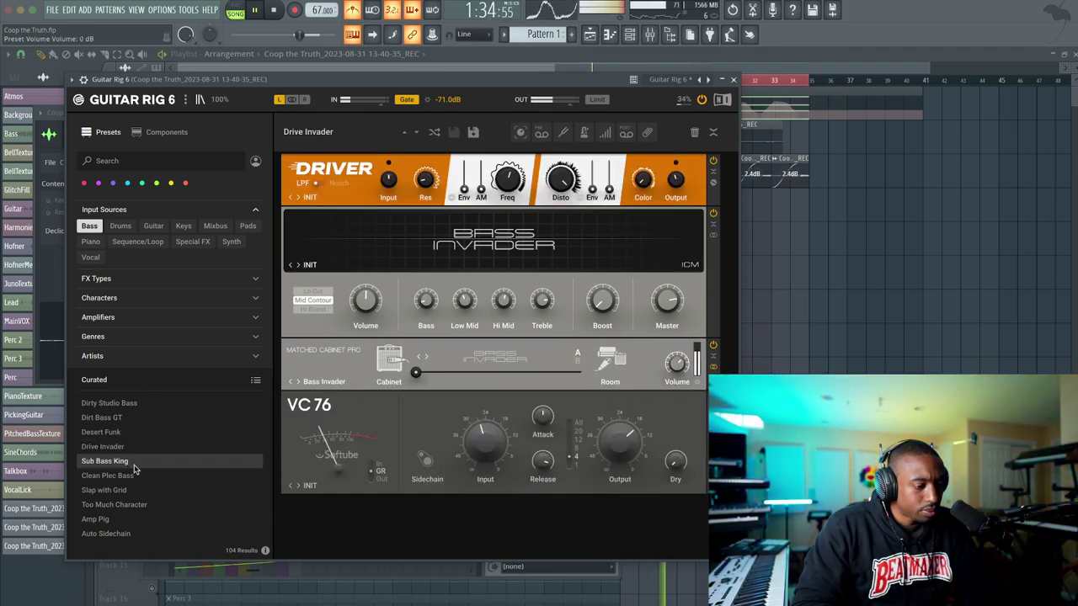
{"action": "left_click", "coordinate": [138, 475]}
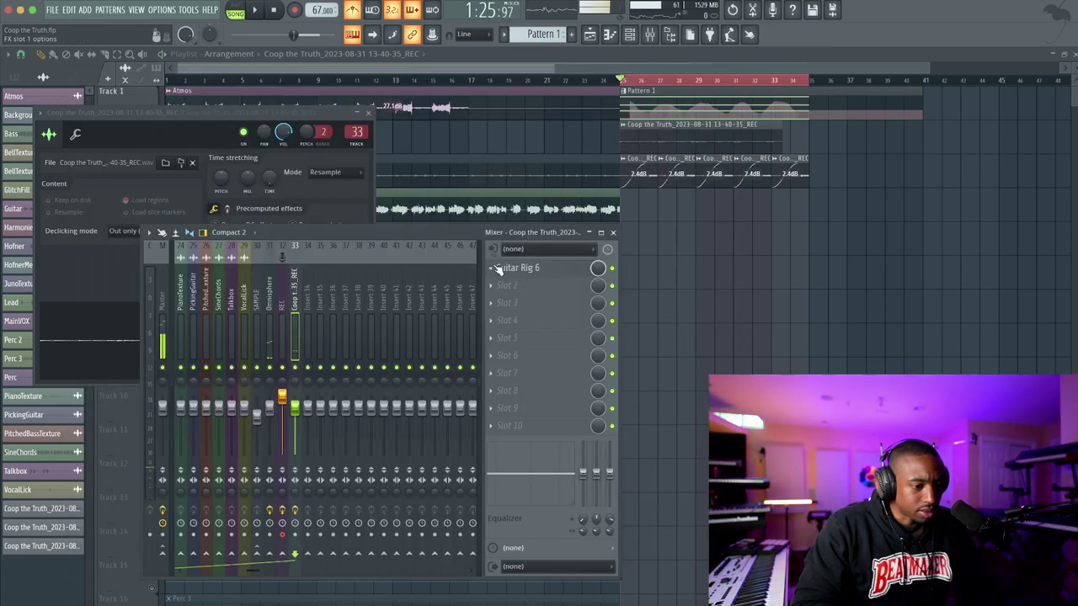
Delete Guitar Rig 6 from slot 1 of mixer track 33 and from slot 1 of the REC insert
{"action": "left_click", "coordinate": [495, 269]}
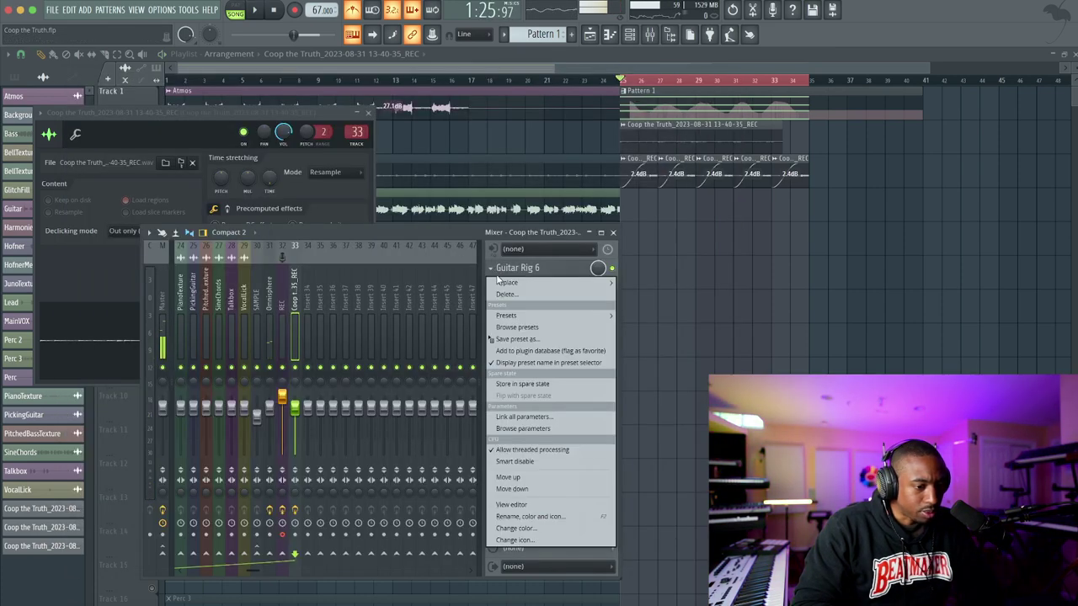
{"action": "left_click", "coordinate": [506, 294]}
{"action": "left_click", "coordinate": [579, 355]}
{"action": "left_click", "coordinate": [273, 293]}
{"action": "left_click", "coordinate": [493, 270]}
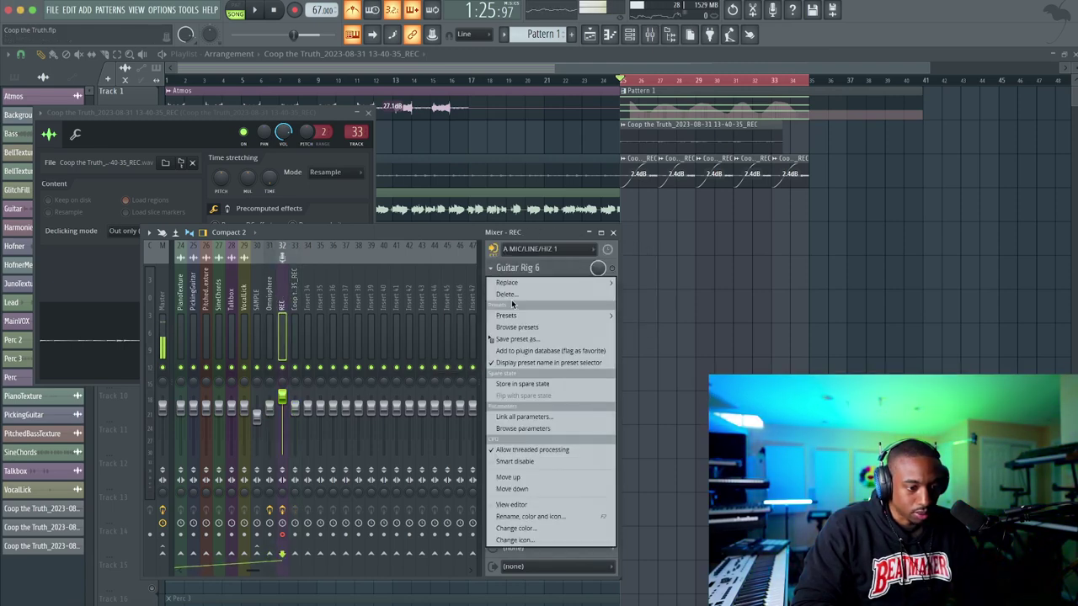
{"action": "left_click", "coordinate": [509, 293]}
{"action": "left_click", "coordinate": [578, 354]}
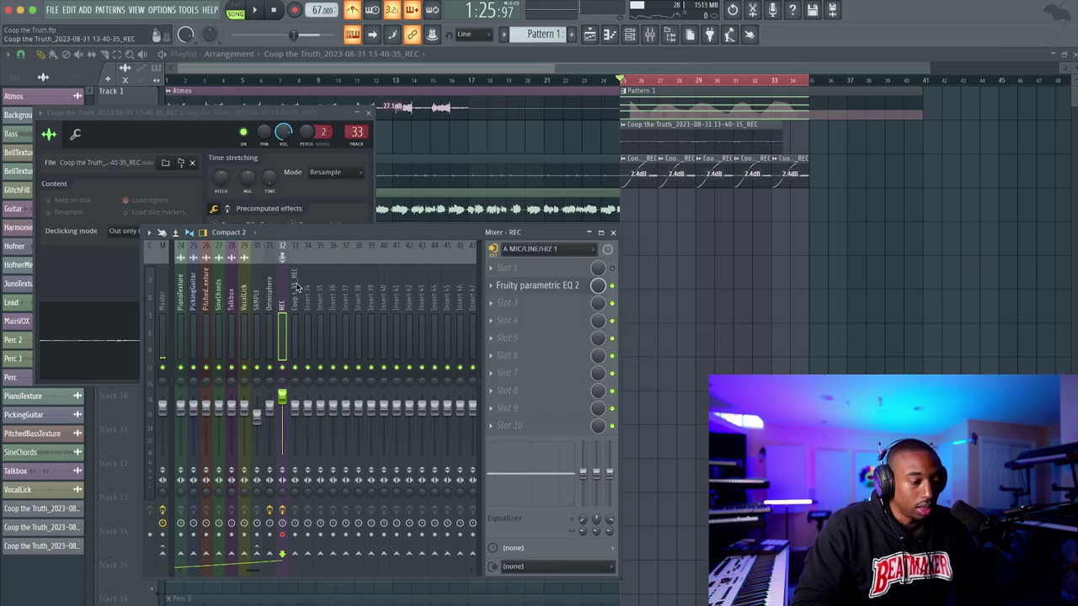
{"action": "left_click", "coordinate": [294, 320]}
{"action": "left_click", "coordinate": [537, 270]}
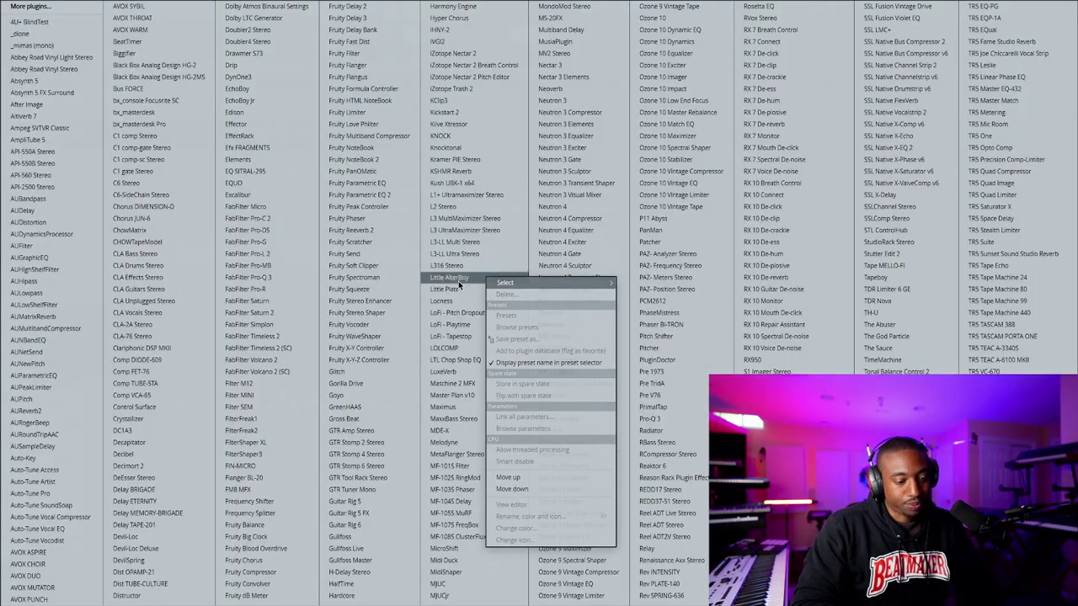
{"action": "left_click", "coordinate": [375, 383]}
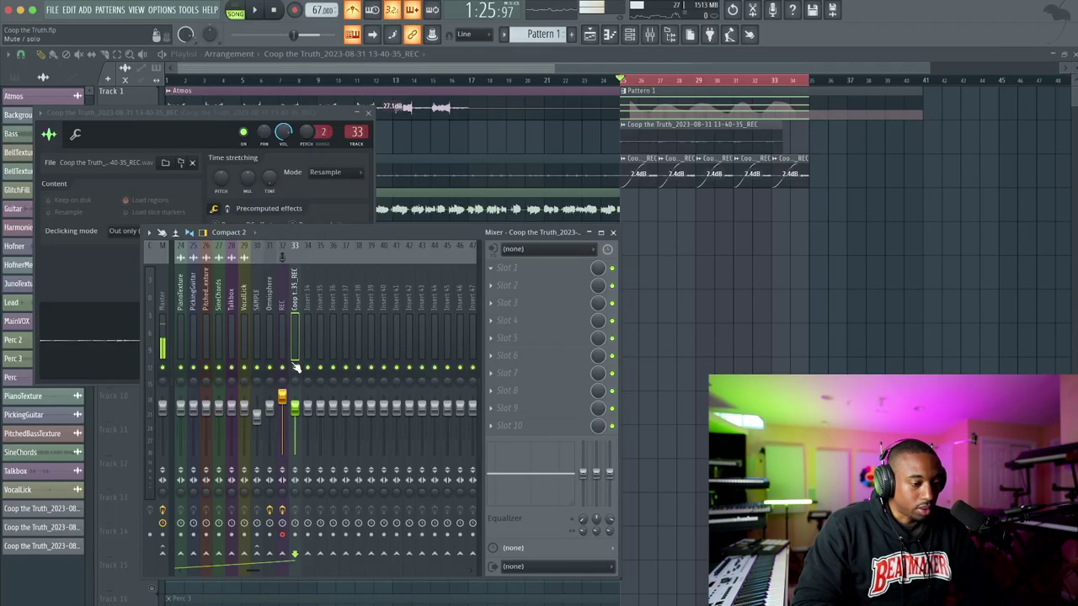
Raise the bass take's clip gain to 25 dB in the playlist and start playback from bar 25
{"action": "key", "text": "space"}
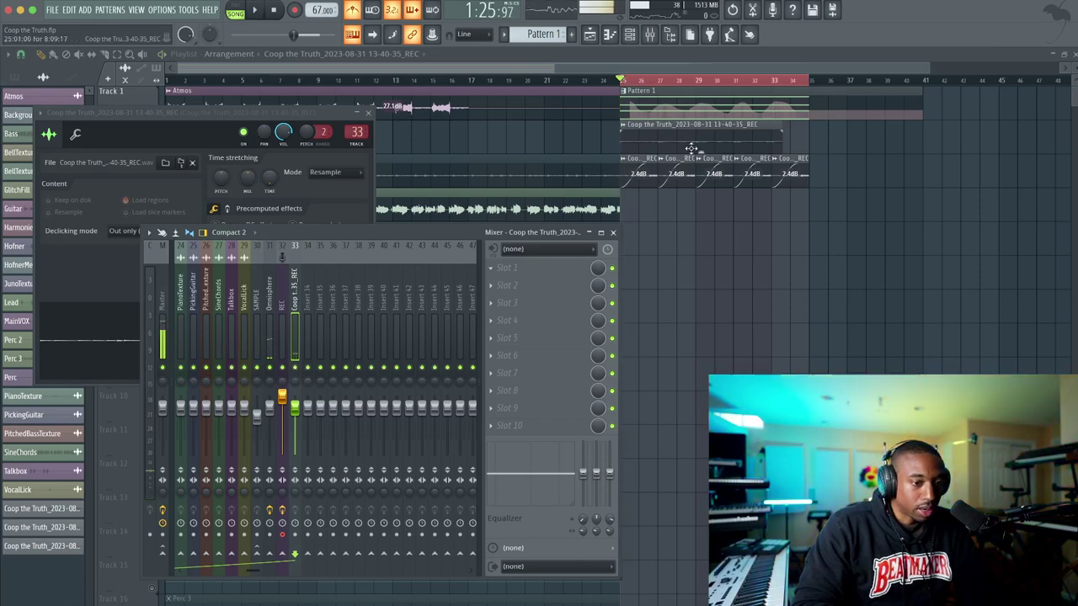
{"action": "key", "text": "F12"}
{"action": "left_click_drag", "start_coordinate": [700, 152], "coordinate": [700, 123]}
{"action": "key", "text": "space"}
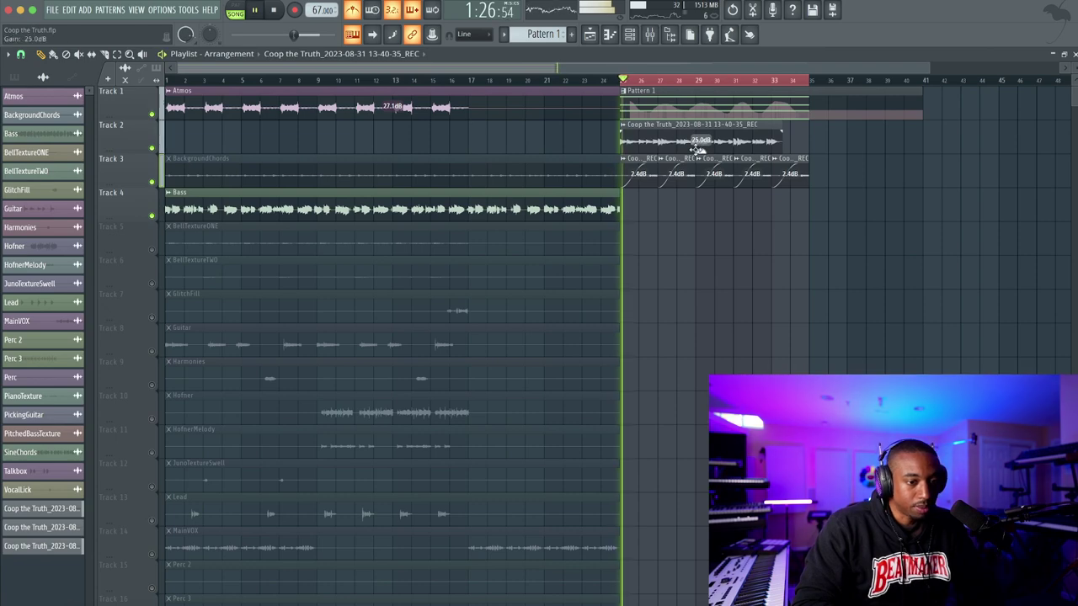
Turn off the metronome and listen to the start of the boosted bass take
{"action": "left_click", "coordinate": [354, 12]}
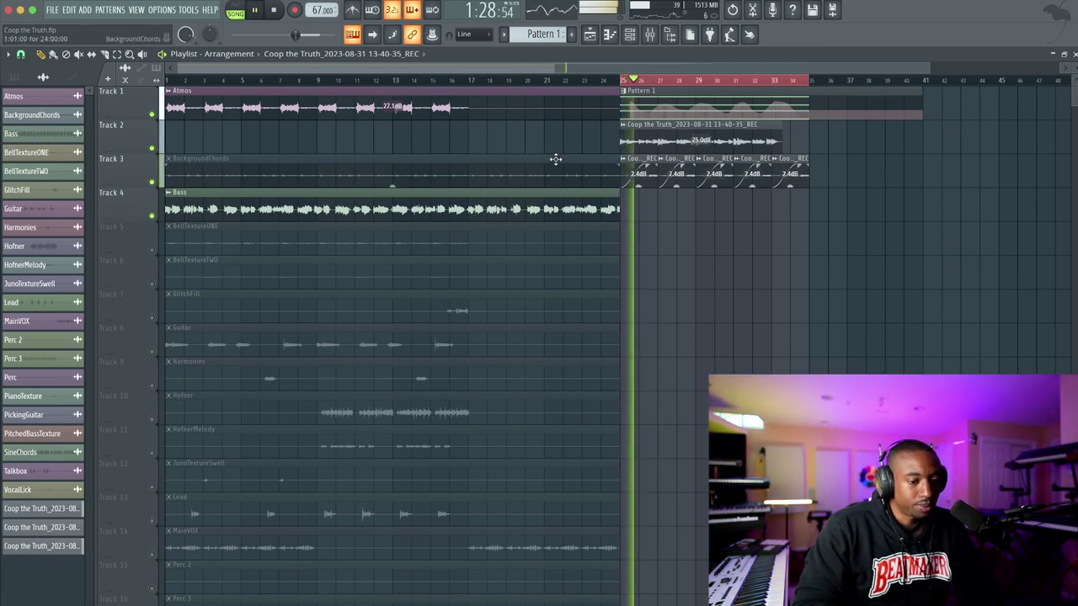
{"action": "scroll", "coordinate": [547, 156], "scroll_direction": "right", "scroll_amount": 3}
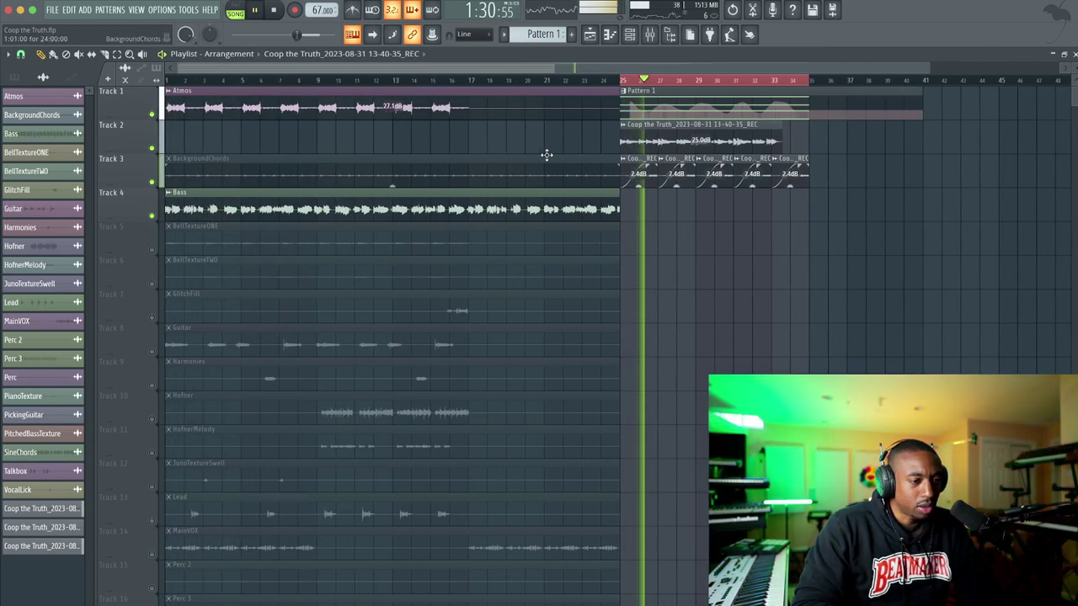
{"action": "key", "text": "space"}
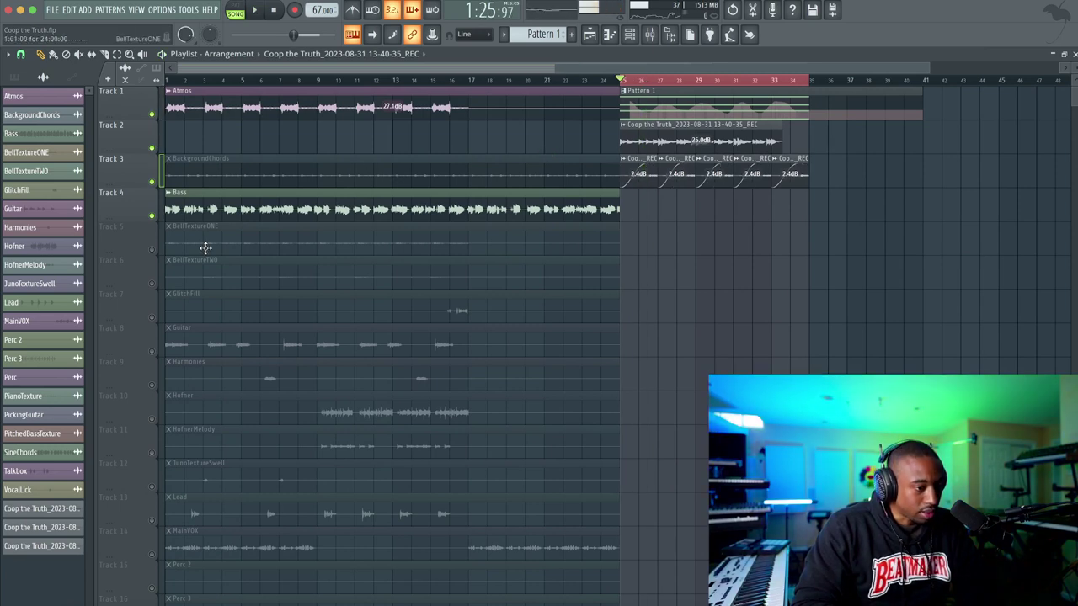
Play the original Bass stem from bar 9 and compare it with the recorded bass take at bar 25
{"action": "left_click", "coordinate": [314, 81]}
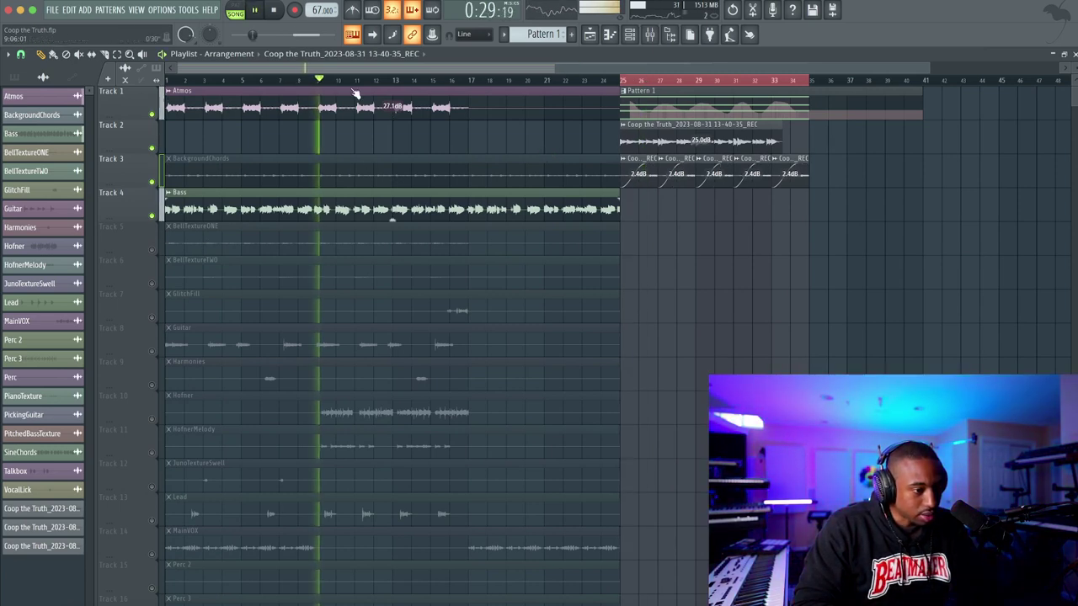
{"action": "key", "text": "space"}
{"action": "key", "text": "space"}
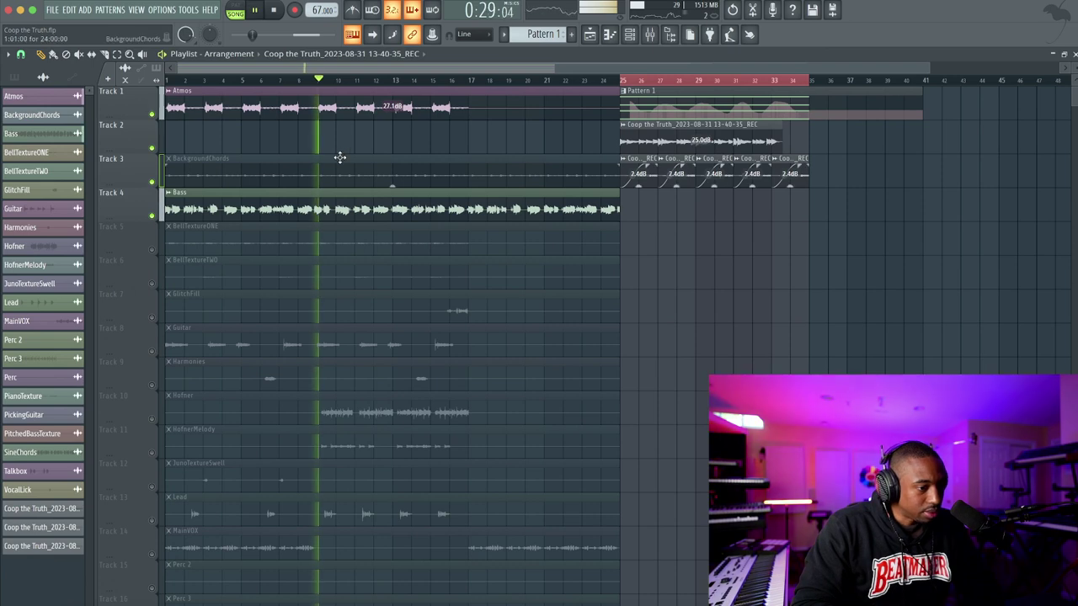
{"action": "key", "text": "space"}
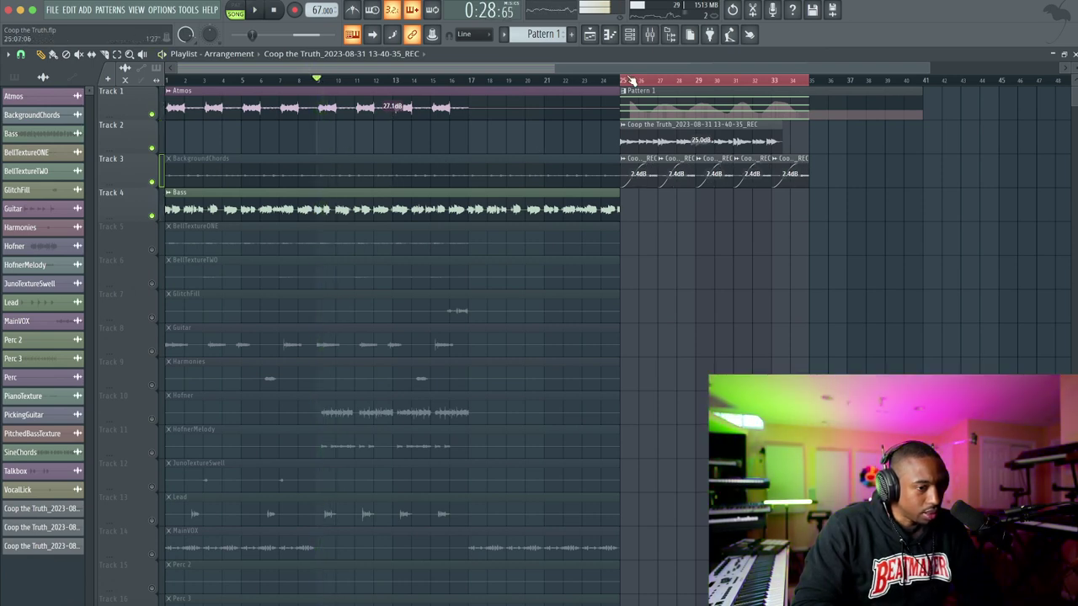
{"action": "left_click", "coordinate": [621, 79]}
{"action": "key", "text": "space"}
{"action": "key", "text": "space"}
Open the recorded bass take's channel settings and load Guitar Rig 6 into slot 1 of its mixer track 33
{"action": "double_click", "coordinate": [651, 127]}
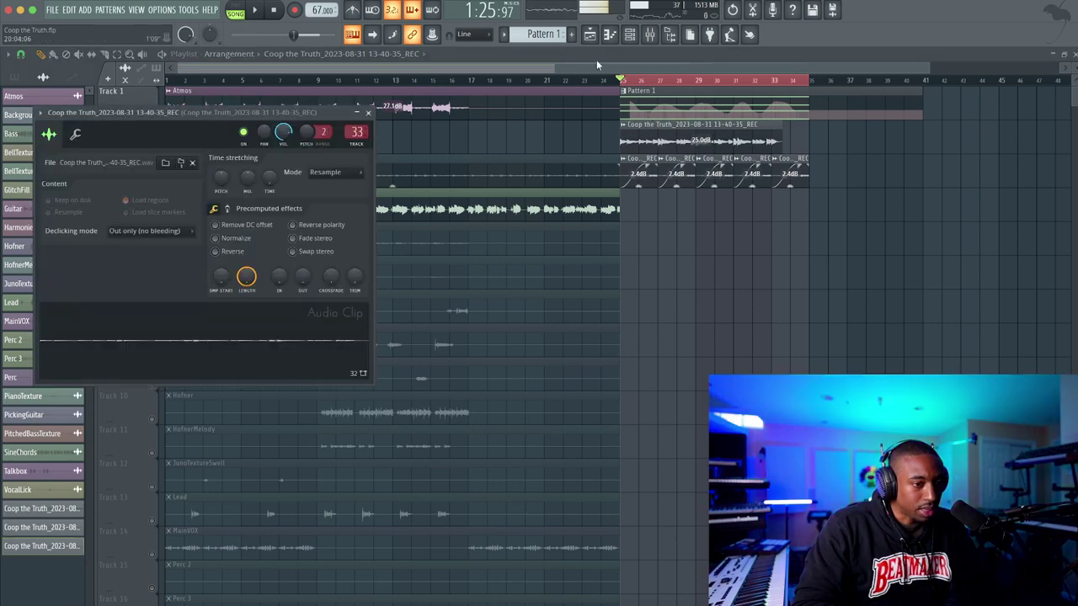
{"action": "left_click", "coordinate": [649, 36]}
{"action": "left_click", "coordinate": [507, 267]}
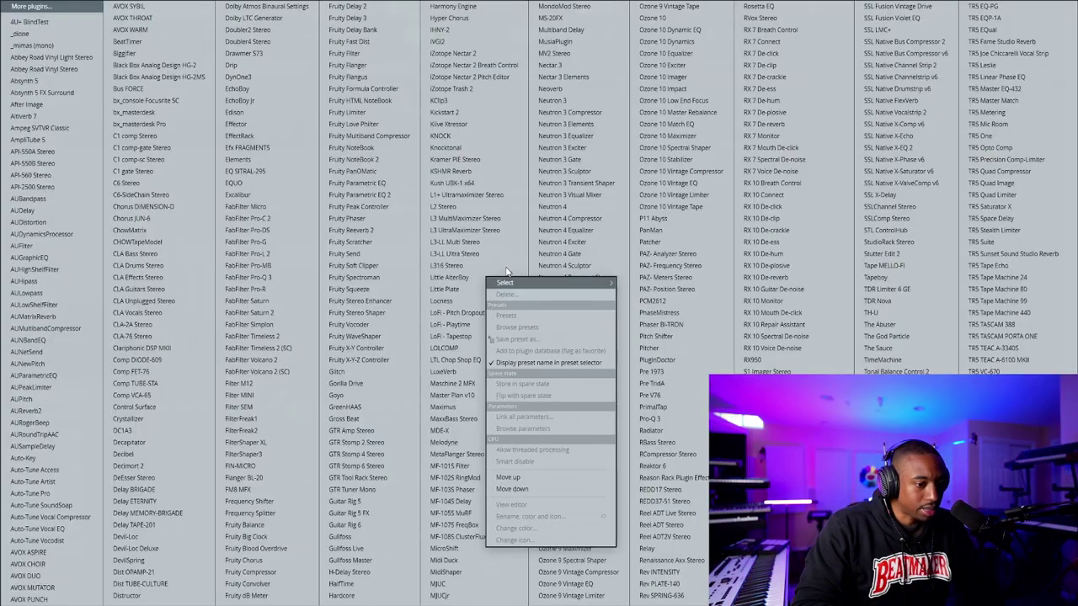
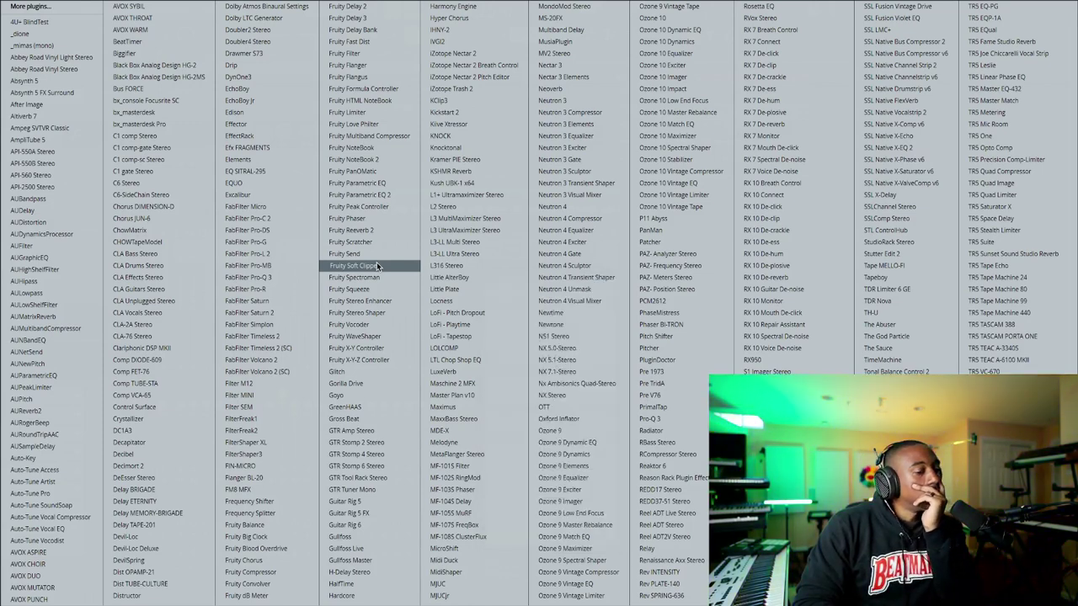
{"action": "left_click", "coordinate": [368, 524]}
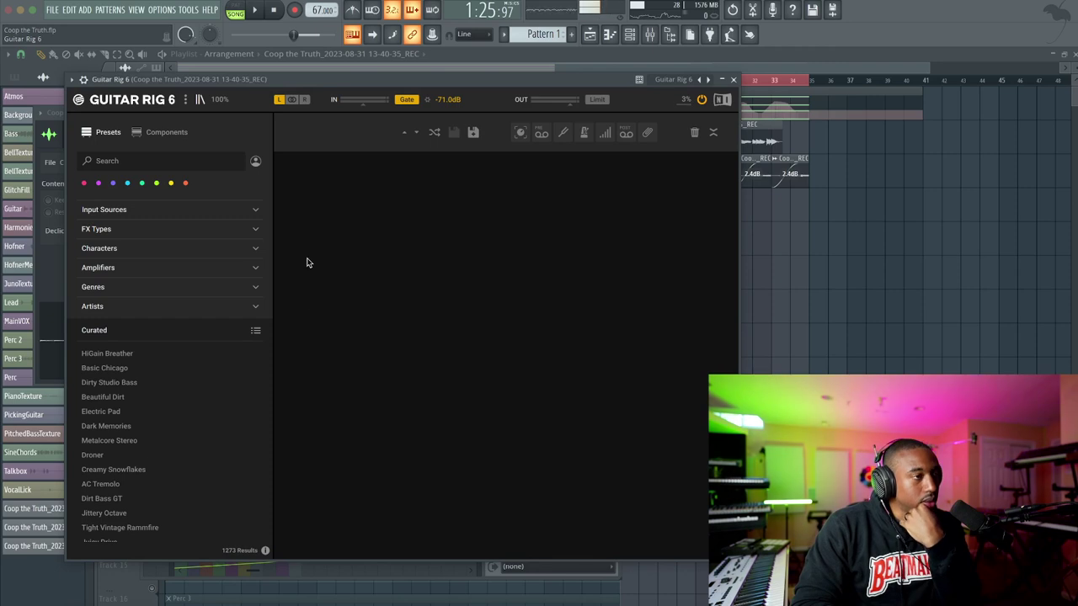
Add a single Oktaver from the Pitch components to the Guitar Rig 6 rack, deleting the duplicate
{"action": "left_click", "coordinate": [180, 211]}
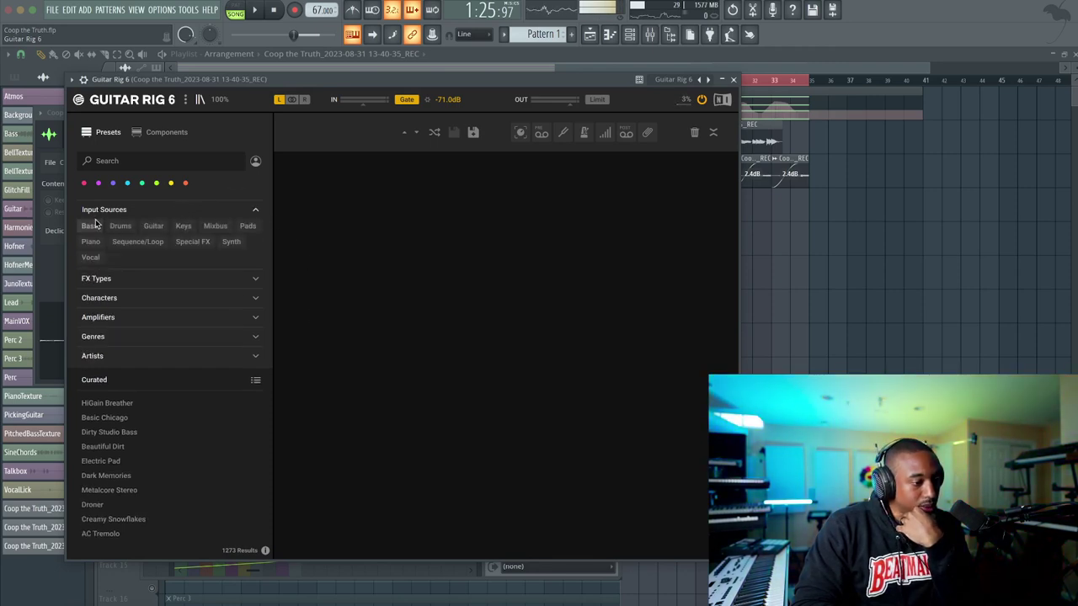
{"action": "left_click", "coordinate": [156, 133]}
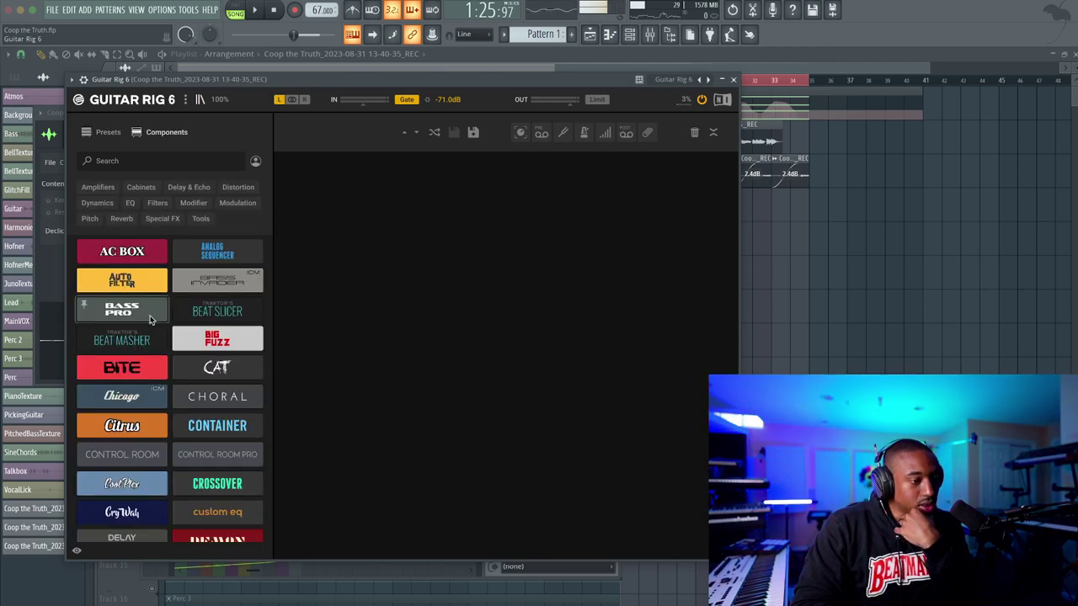
{"action": "scroll", "coordinate": [150, 320], "scroll_direction": "down", "scroll_amount": 2}
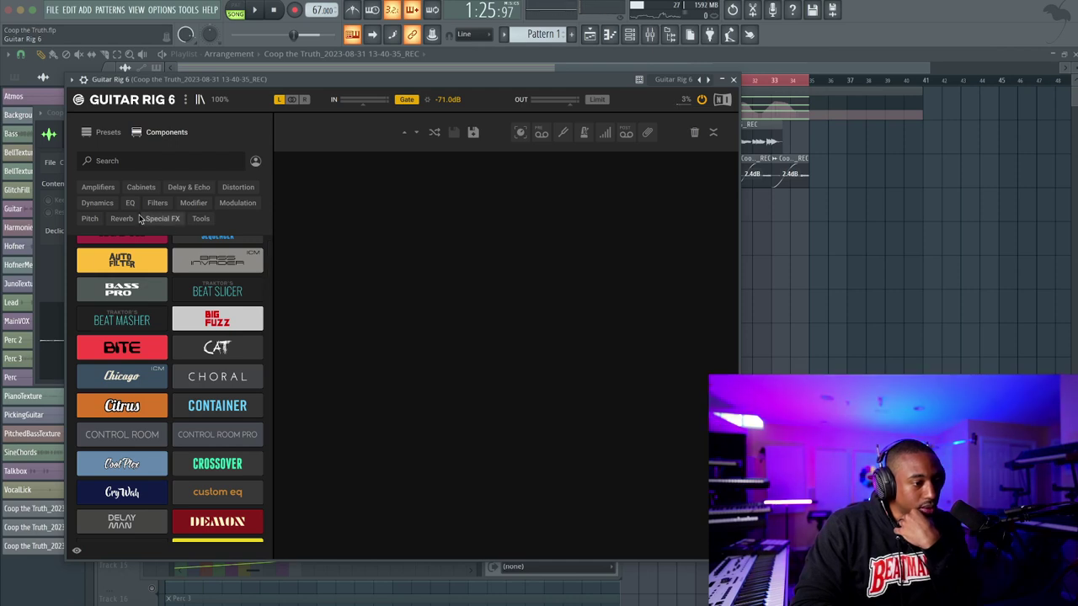
{"action": "left_click", "coordinate": [90, 218]}
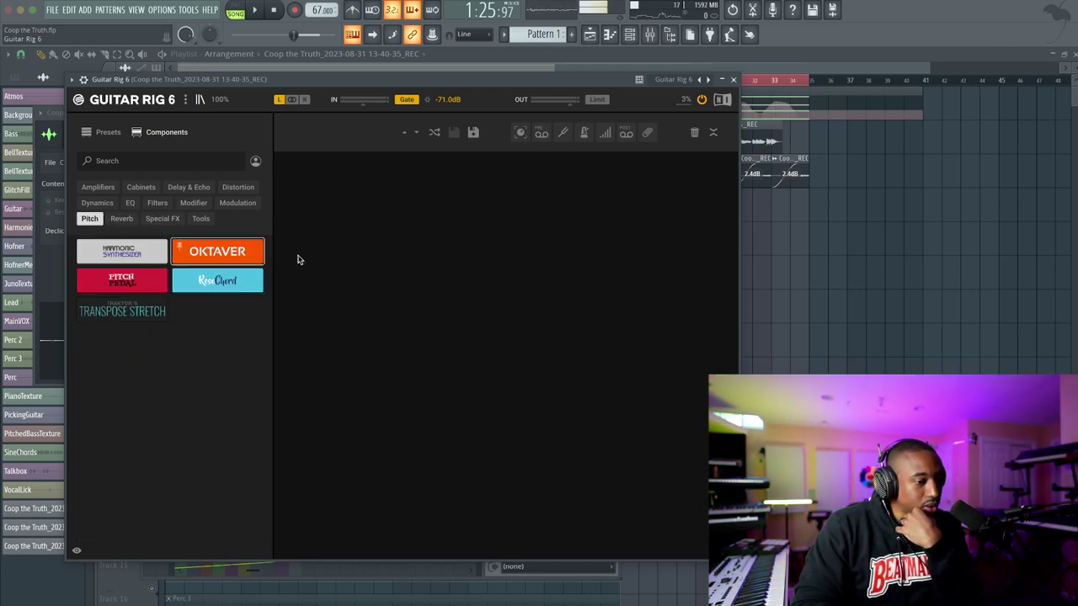
{"action": "double_click", "coordinate": [251, 256]}
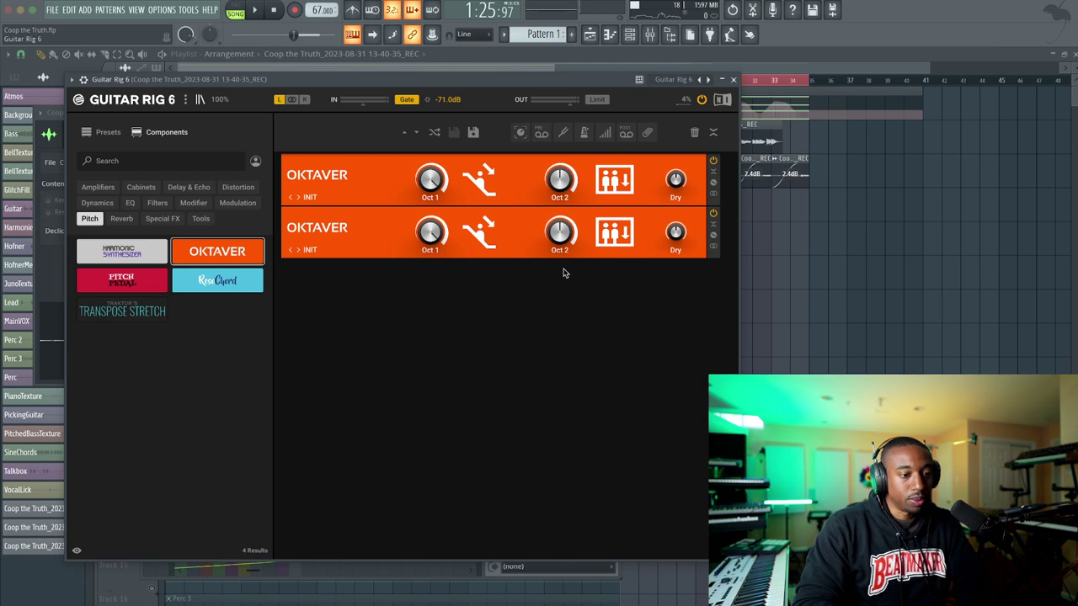
{"action": "right_click", "coordinate": [713, 229]}
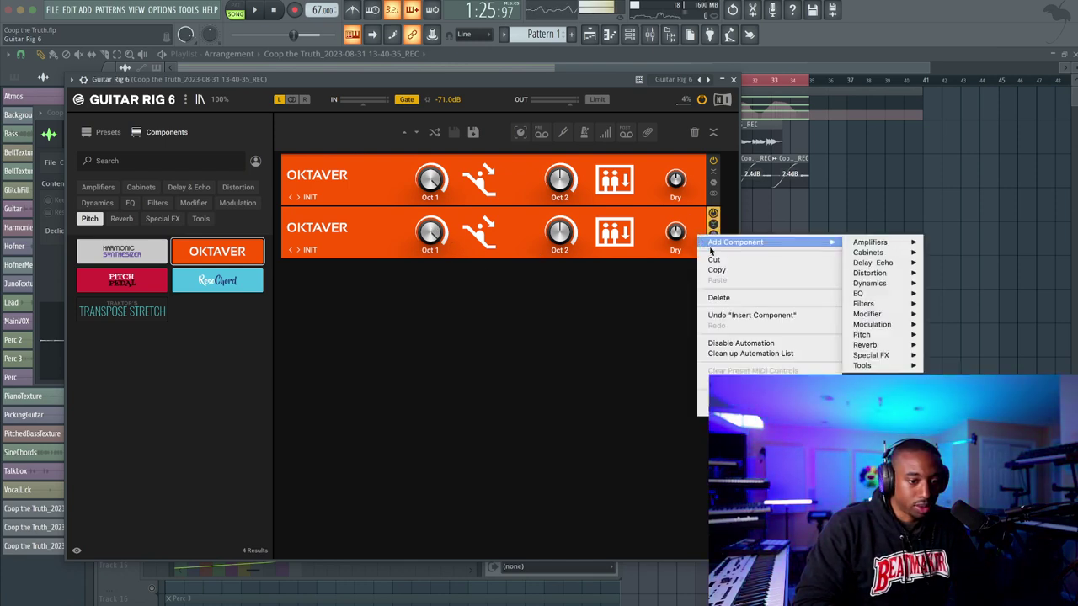
{"action": "left_click", "coordinate": [729, 298]}
Turn Oktaver's Oct 2 all the way down during playback and listen to the bass take with the Oct 1 level
{"action": "key", "text": "space"}
{"action": "left_click_drag", "start_coordinate": [552, 195], "coordinate": [433, 380]}
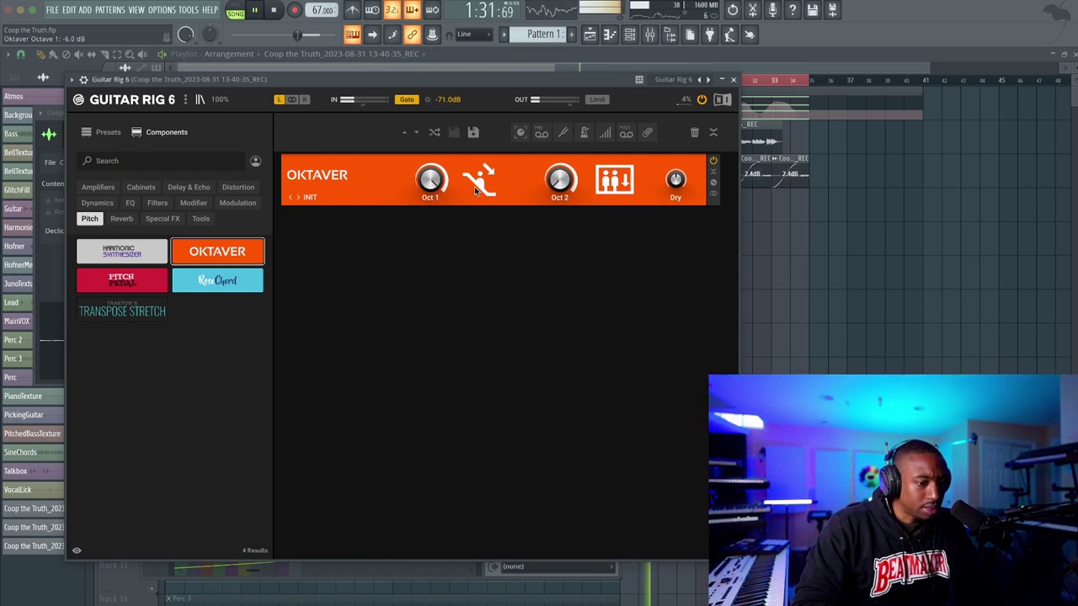
{"action": "key", "text": "space"}
{"action": "key", "text": "space"}
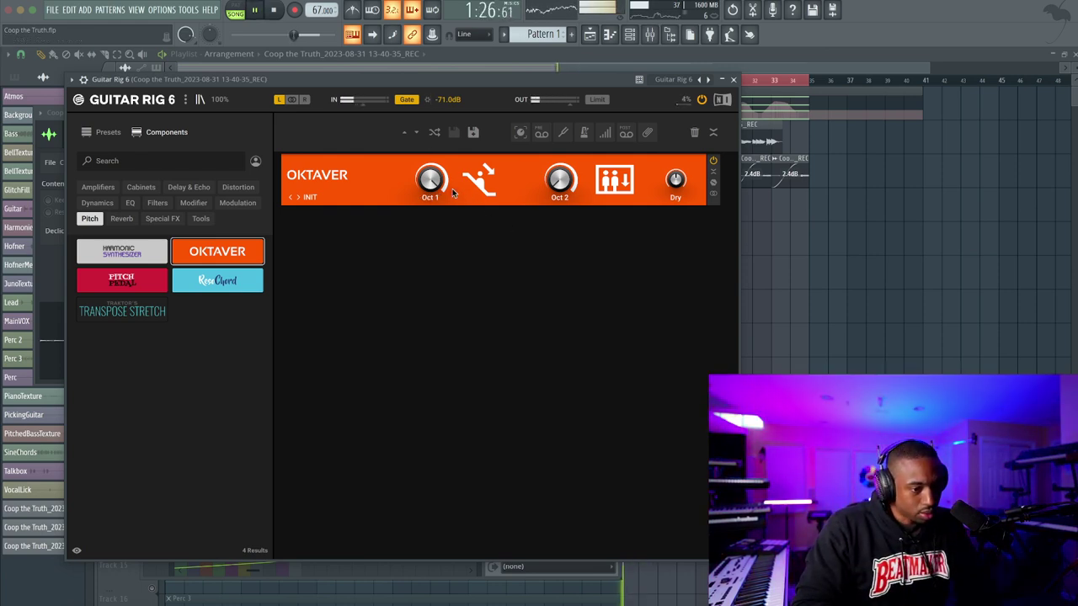
{"action": "key", "text": "space"}
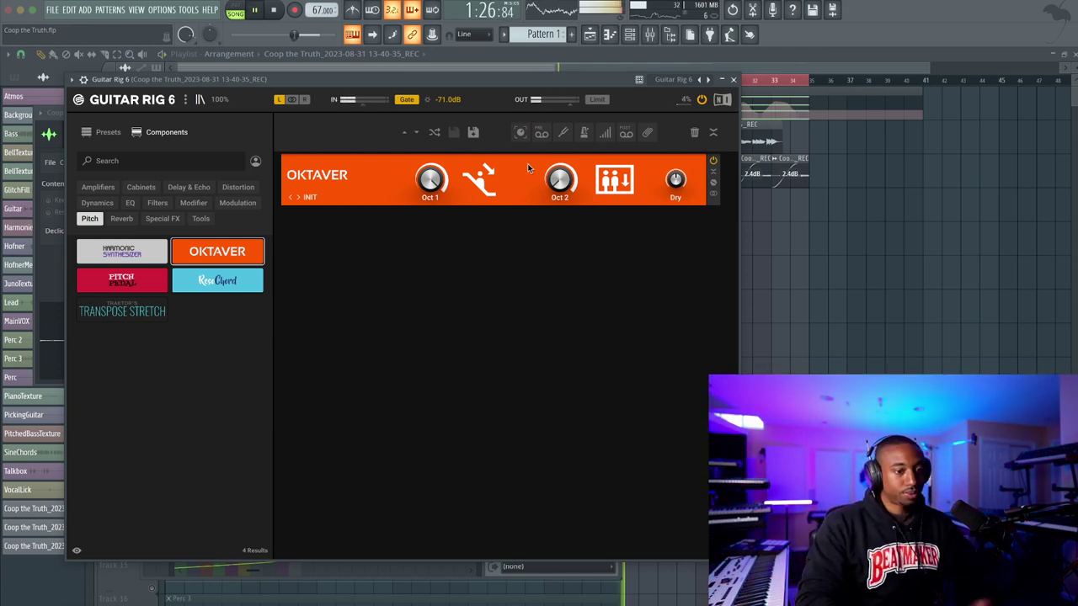
Try Oktaver with Oct 1 at -Inf dB and Oct 2 near -10.9 dB, rebalance both octaves by ear and close Guitar Rig 6
{"action": "left_click_drag", "start_coordinate": [564, 191], "coordinate": [566, 123]}
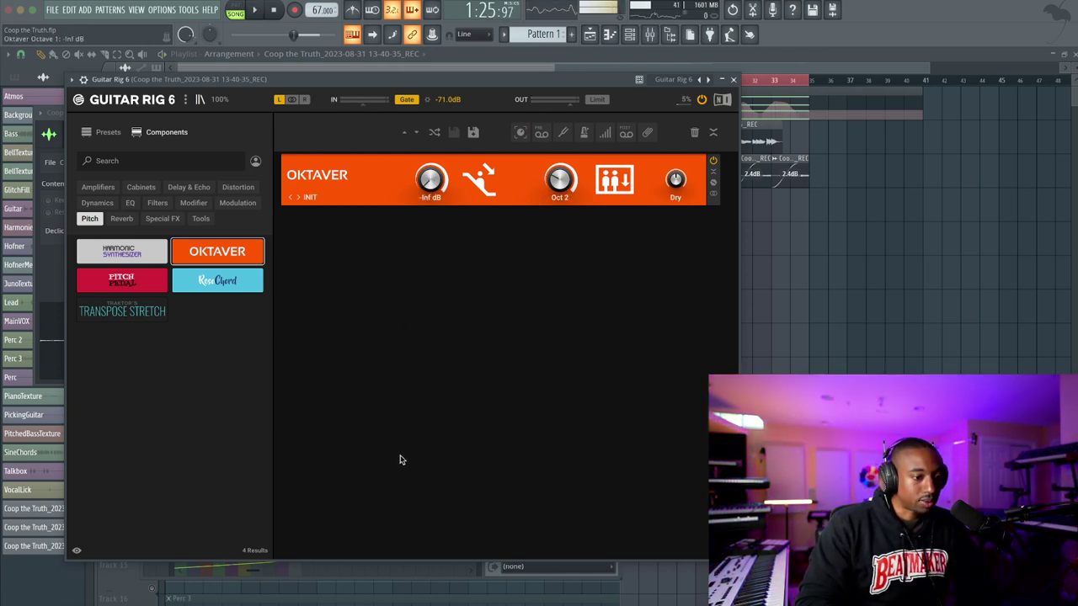
{"action": "key", "text": "space"}
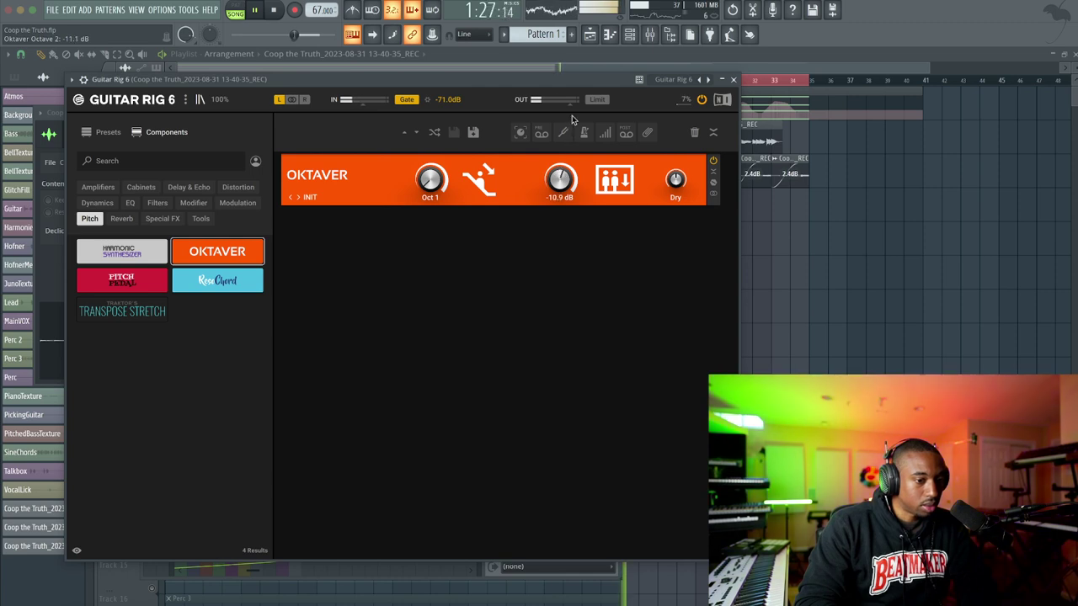
{"action": "left_click_drag", "start_coordinate": [571, 122], "coordinate": [579, 100]}
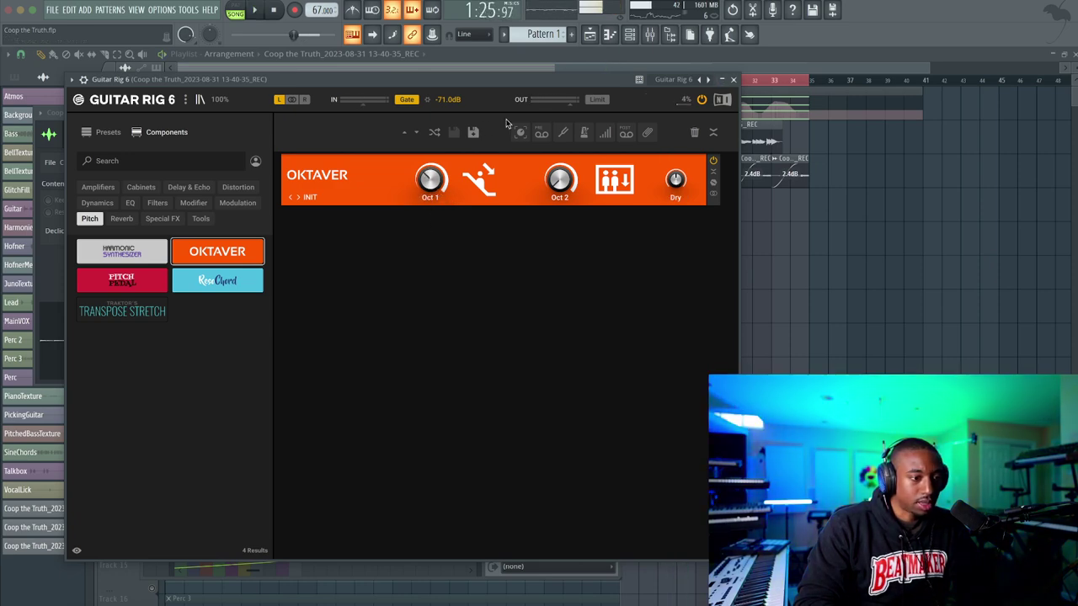
{"action": "left_click", "coordinate": [733, 79]}
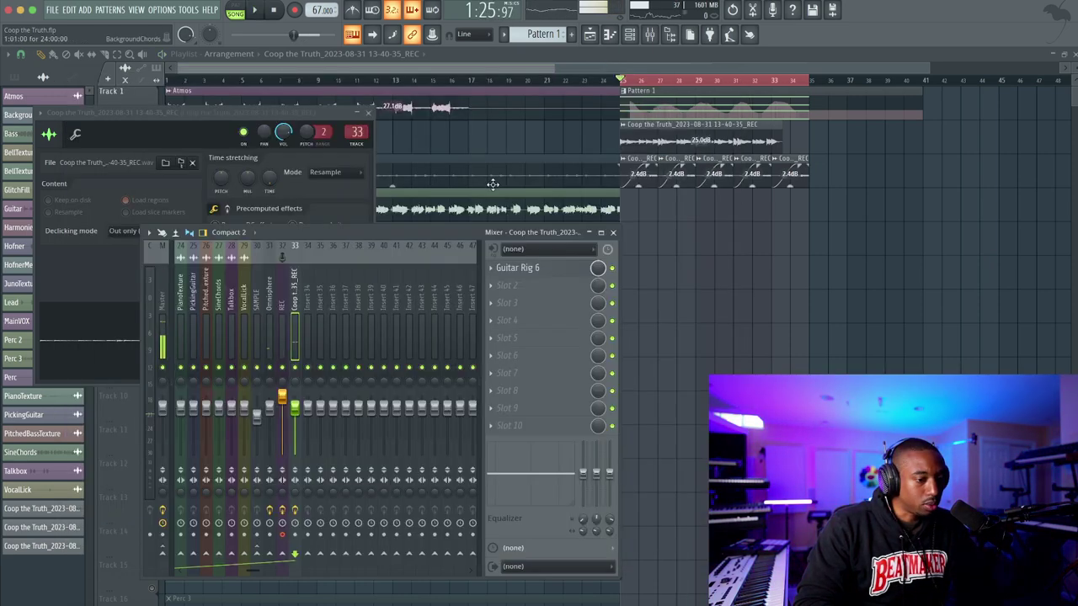
Load Fruity Parametric EQ 2 into slot 2 of the bass take's mixer track and boost band 2 by about 4 dB
{"action": "left_click", "coordinate": [529, 289]}
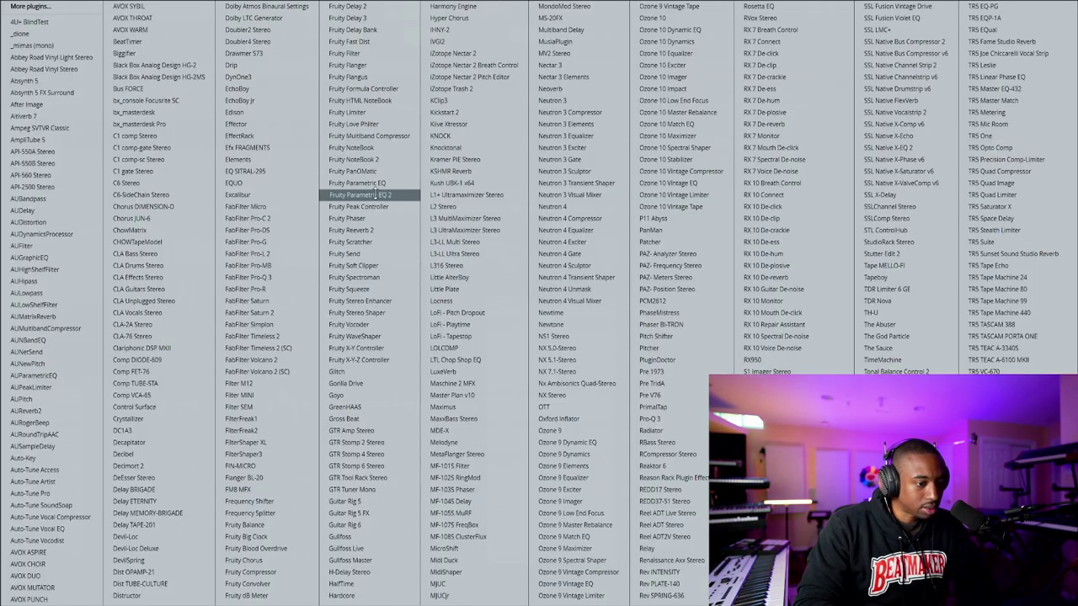
{"action": "left_click", "coordinate": [379, 194]}
{"action": "left_click_drag", "start_coordinate": [156, 250], "coordinate": [139, 245]}
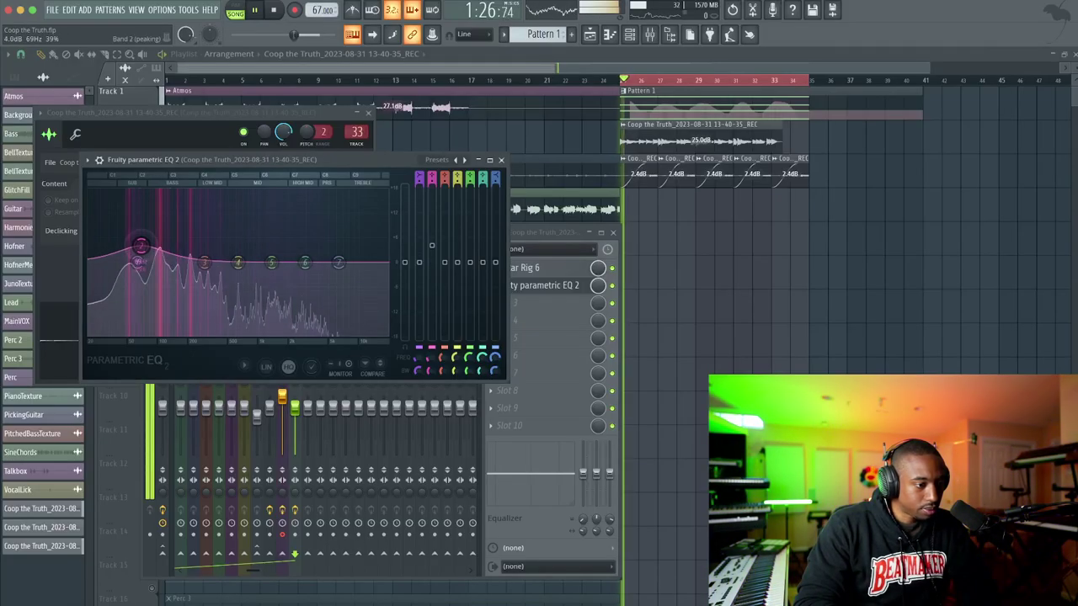
Cut EQ band 4, lower the band 7 high shelf to about -5.3 dB at 1336 Hz, and narrow band 2 to 6.7 dB at 54 Hz
{"action": "left_click_drag", "start_coordinate": [237, 263], "coordinate": [213, 274]}
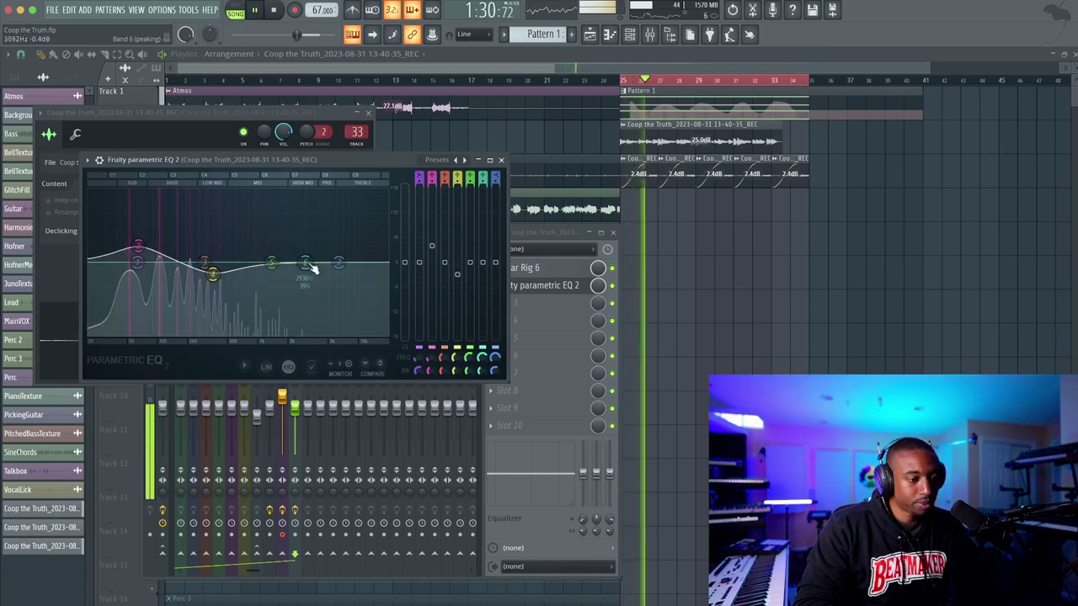
{"action": "left_click_drag", "start_coordinate": [337, 262], "coordinate": [268, 286]}
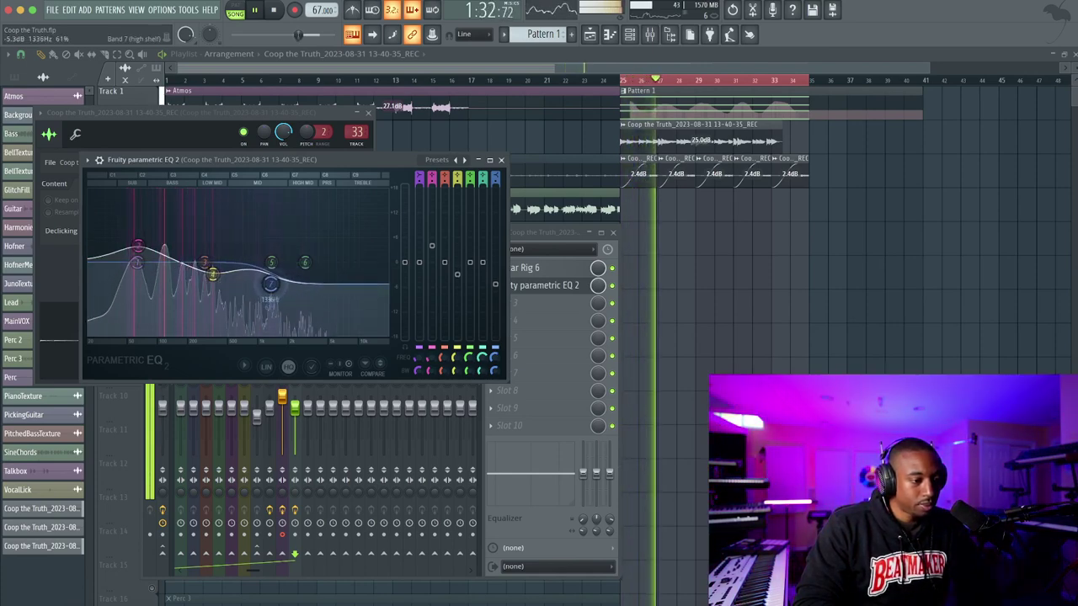
{"action": "left_click_drag", "start_coordinate": [145, 247], "coordinate": [131, 234]}
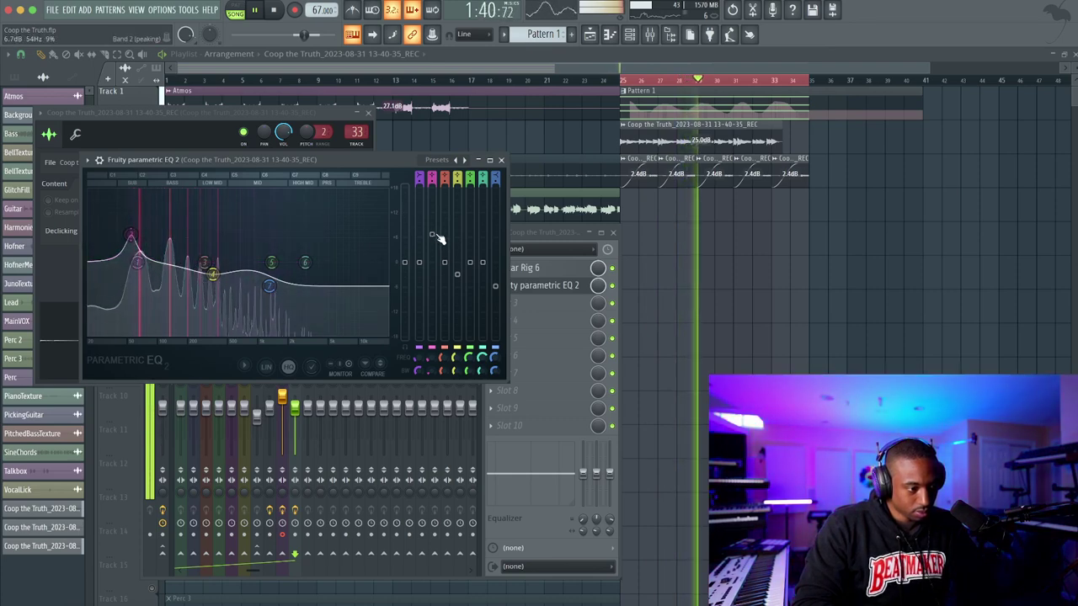
{"action": "key", "text": "space"}
{"action": "left_click", "coordinate": [503, 161]}
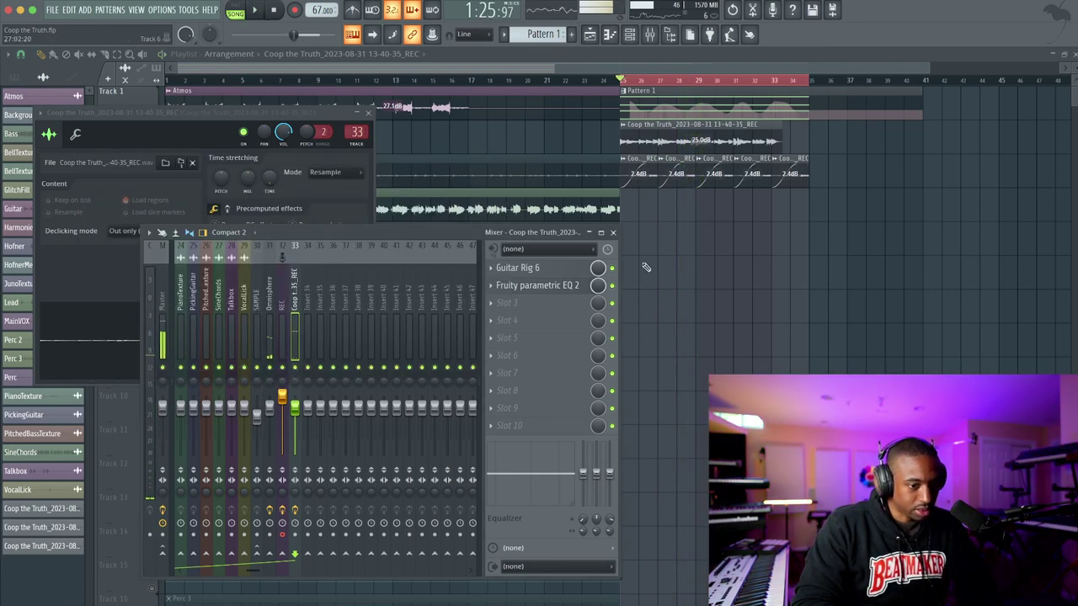
{"action": "key", "text": "F12"}
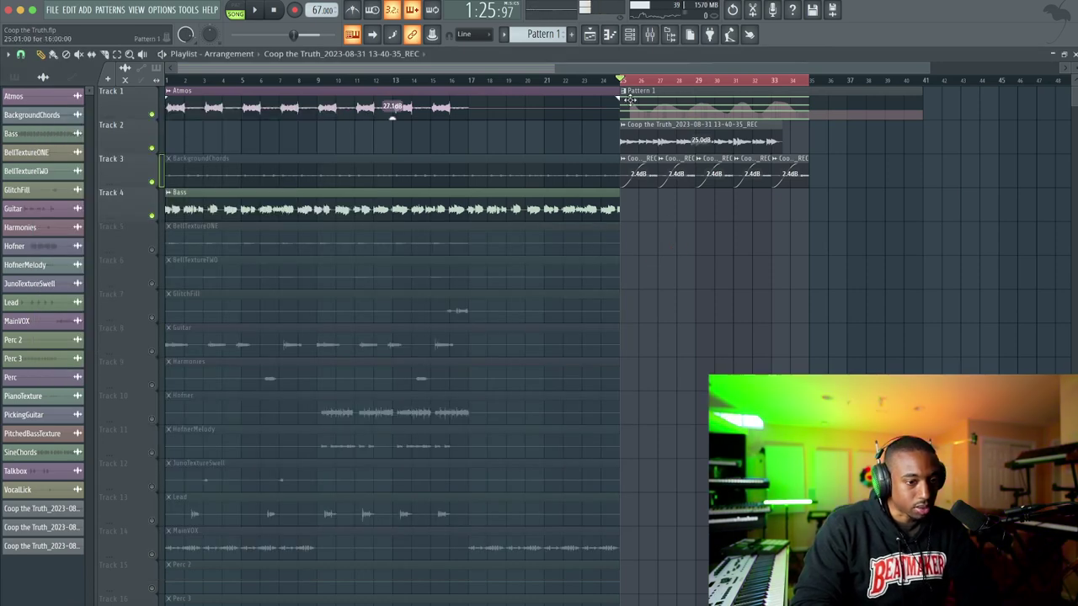
Load FabFilter Pro-C 2 with its default setting into slot 3 of the bass take's mixer track and listen to the compressed bass
{"action": "left_click", "coordinate": [651, 36]}
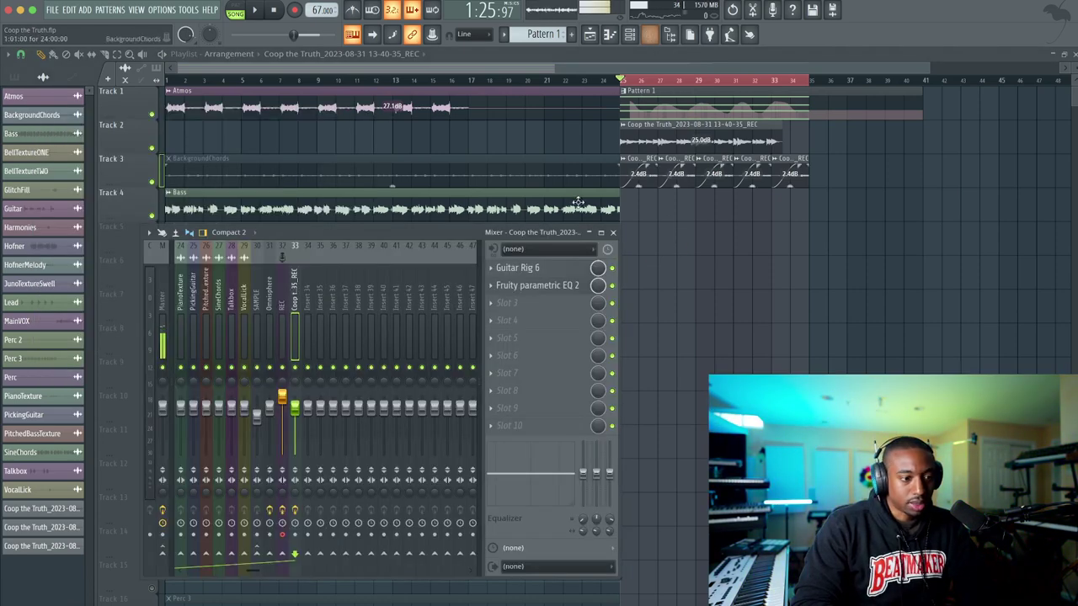
{"action": "left_click", "coordinate": [552, 307]}
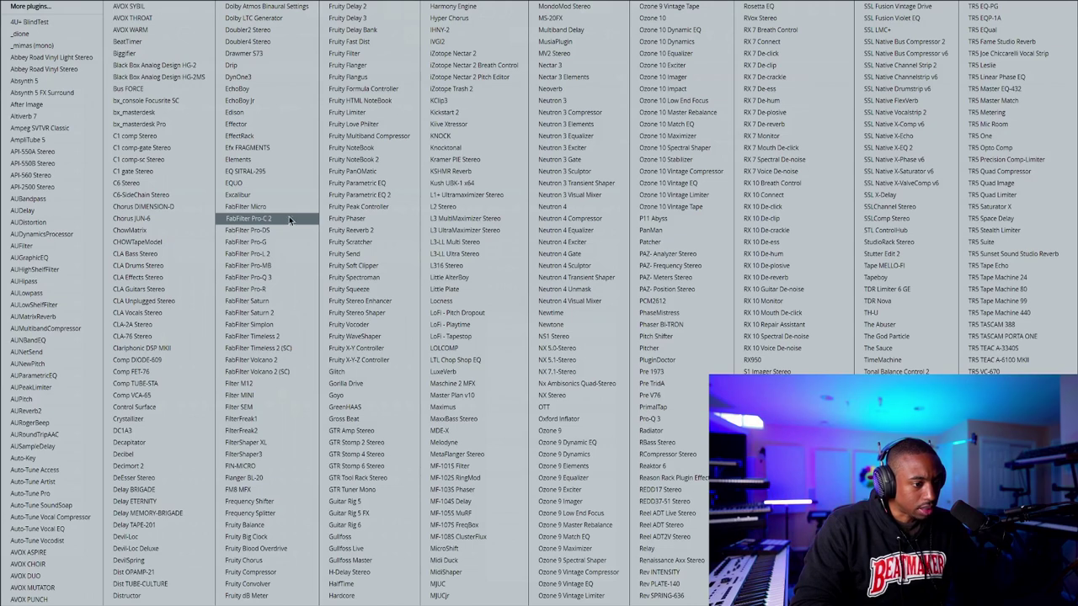
{"action": "left_click", "coordinate": [288, 217]}
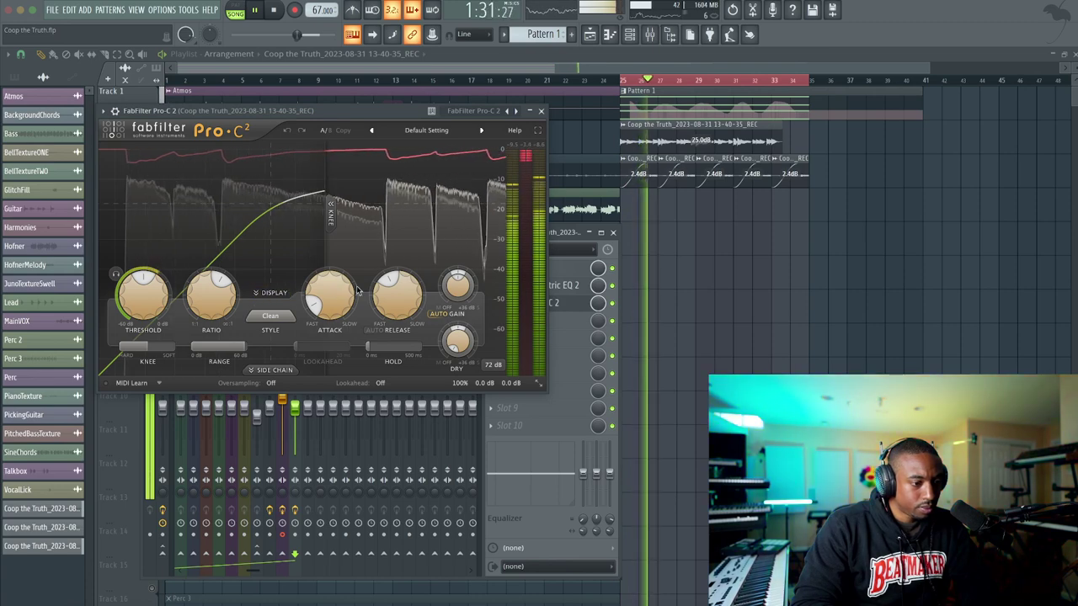
{"action": "left_click", "coordinate": [541, 111]}
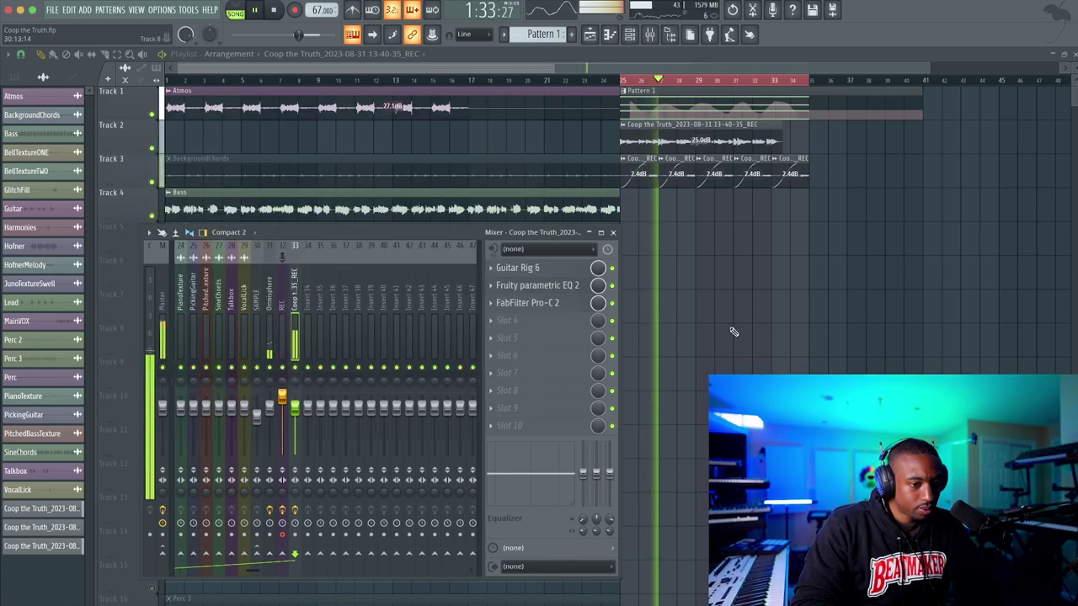
{"action": "key", "text": "F9"}
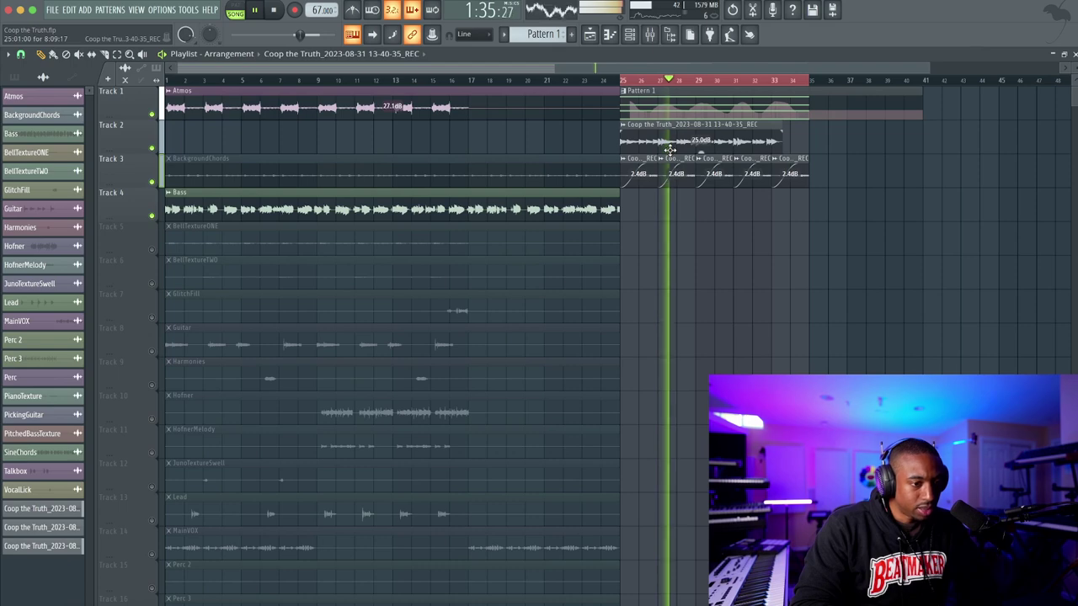
{"action": "key", "text": "space"}
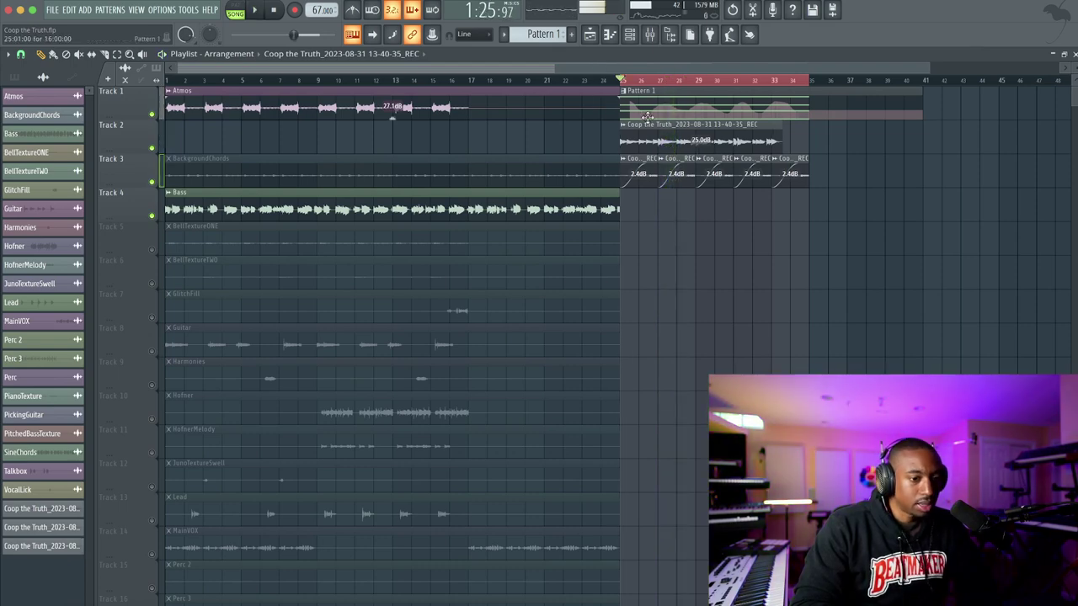
Consolidate Track 1 over the time selection by rendering it to a 16Bit int stereo WAV with insert effects enabled
{"action": "scroll", "coordinate": [646, 116], "scroll_direction": "right", "scroll_amount": 5}
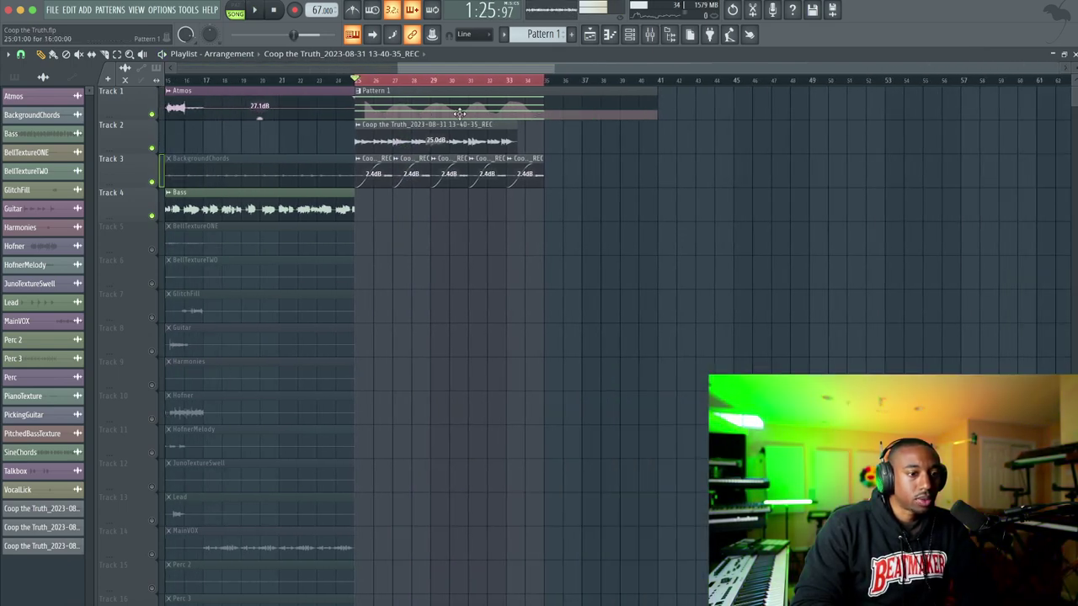
{"action": "scroll", "coordinate": [405, 114], "scroll_direction": "right", "scroll_amount": 3}
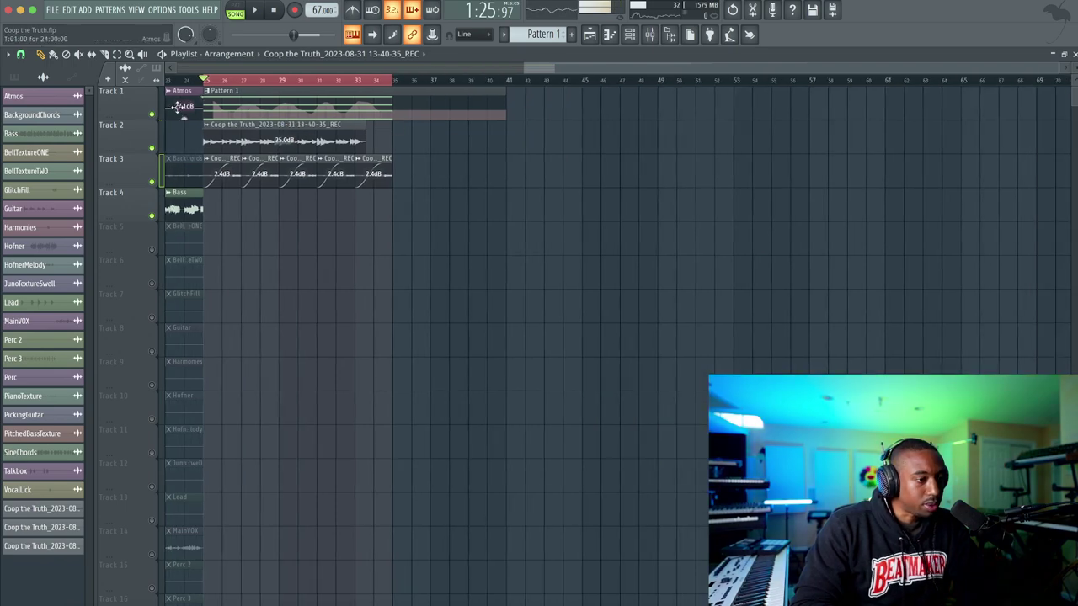
{"action": "scroll", "coordinate": [342, 91], "scroll_direction": "left", "scroll_amount": 2}
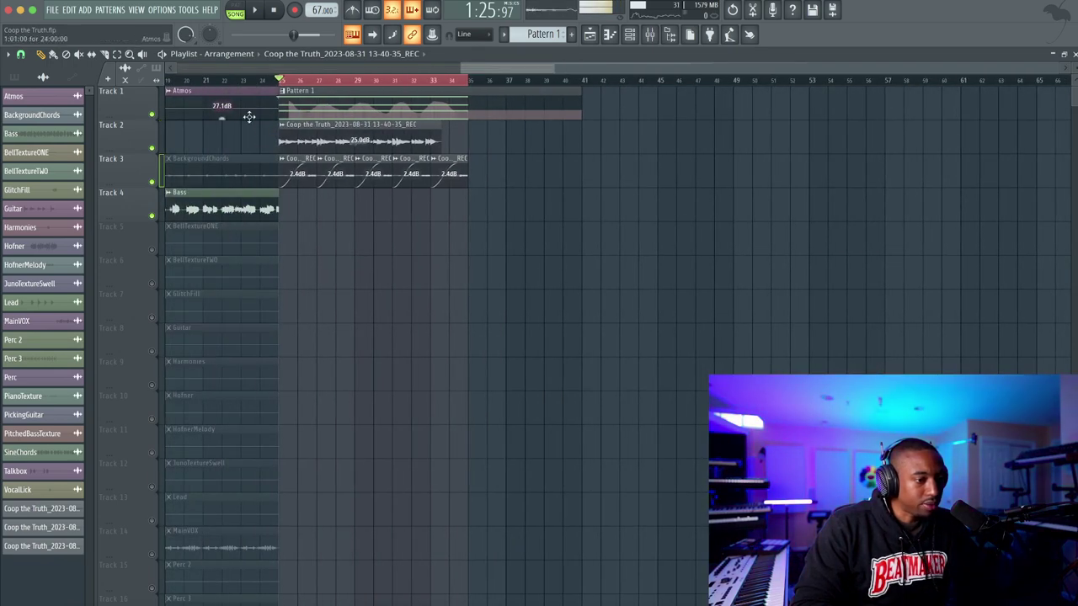
{"action": "right_click", "coordinate": [148, 98]}
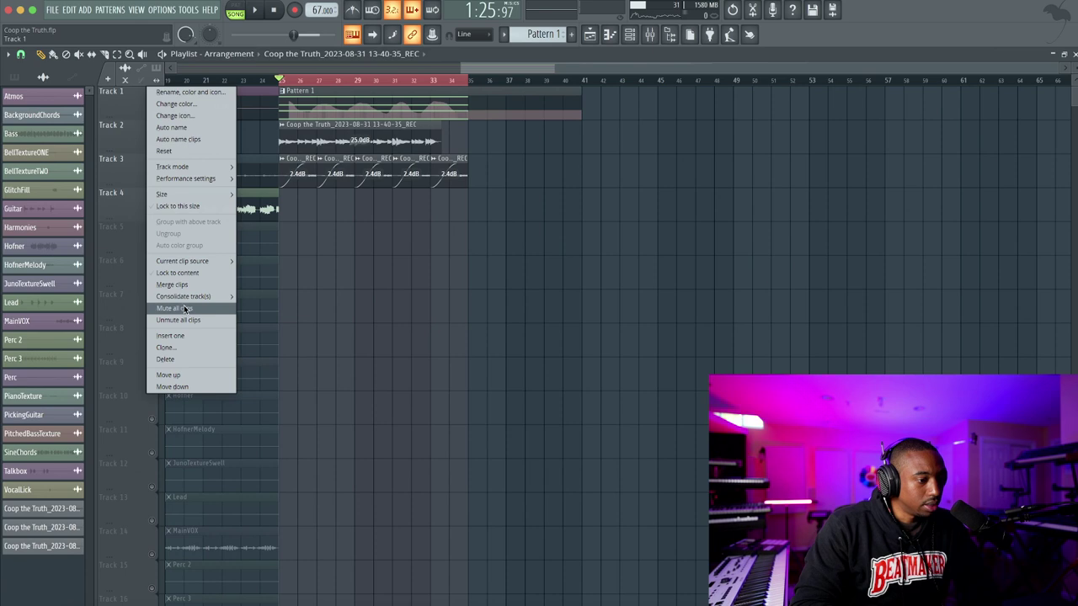
{"action": "mouse_move", "coordinate": [214, 297]}
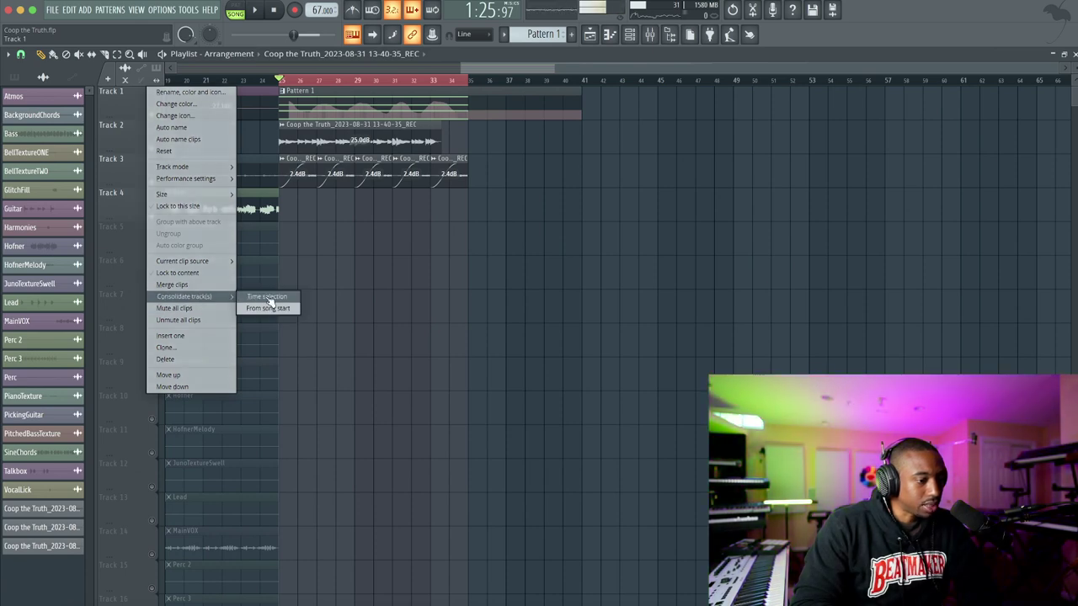
{"action": "left_click", "coordinate": [267, 297]}
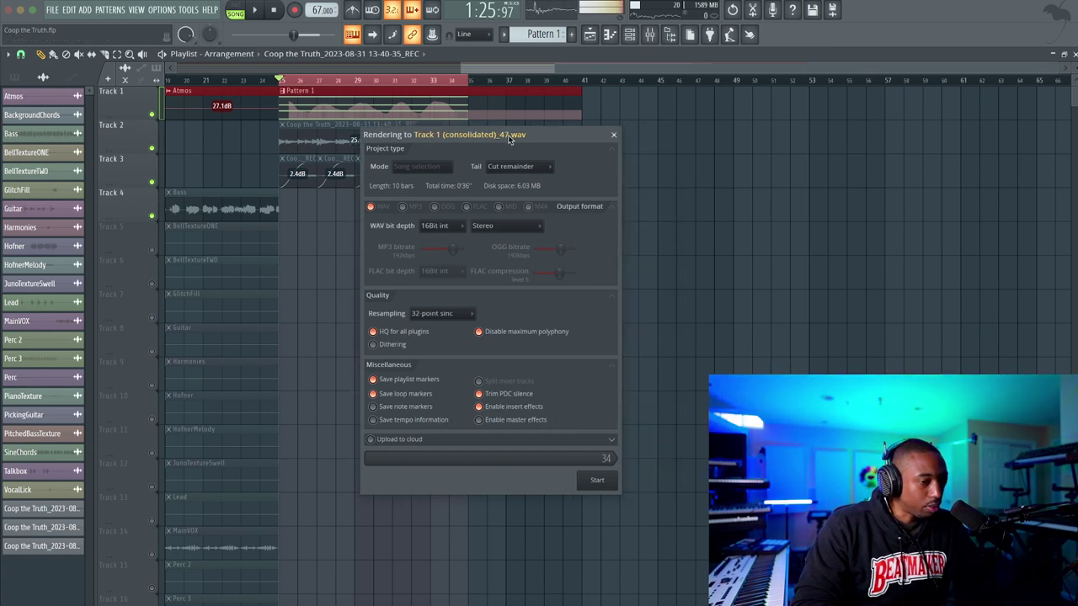
{"action": "left_click_drag", "start_coordinate": [560, 133], "coordinate": [279, 129]}
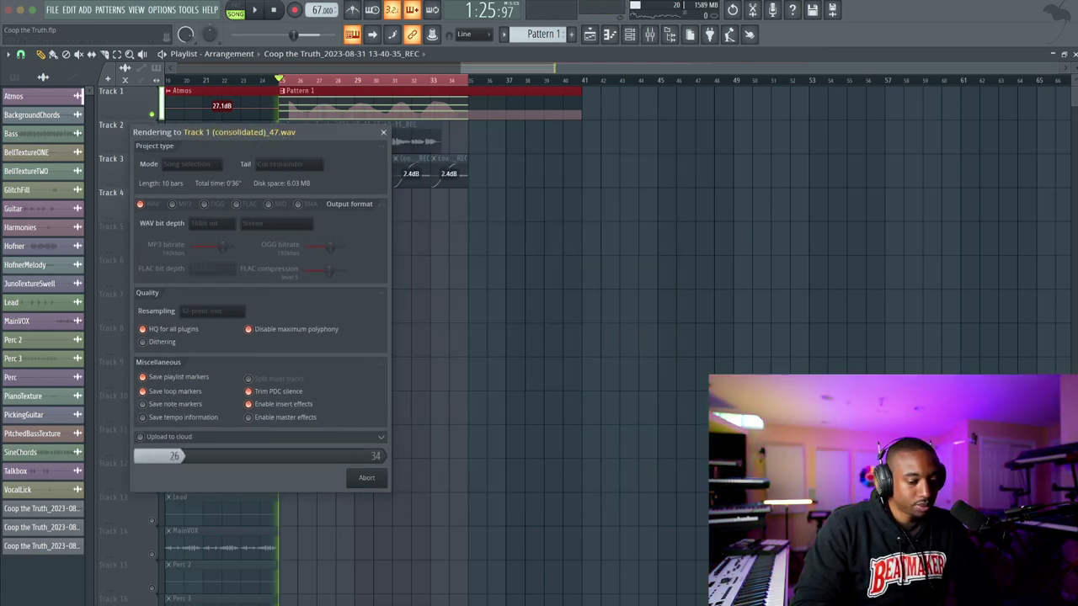
{"action": "left_click", "coordinate": [799, 601]}
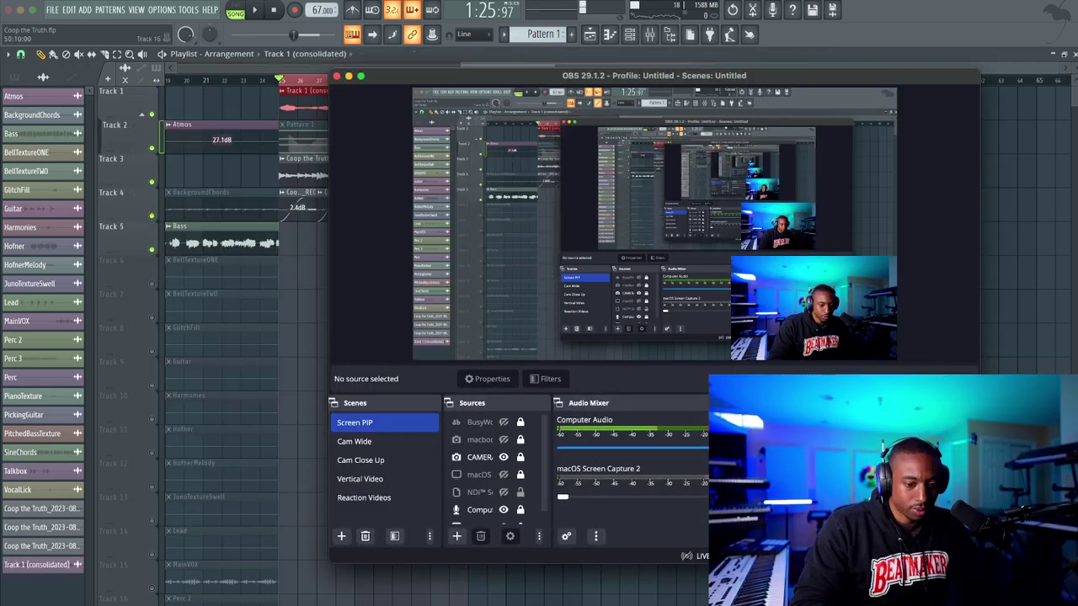
{"action": "left_click", "coordinate": [349, 76]}
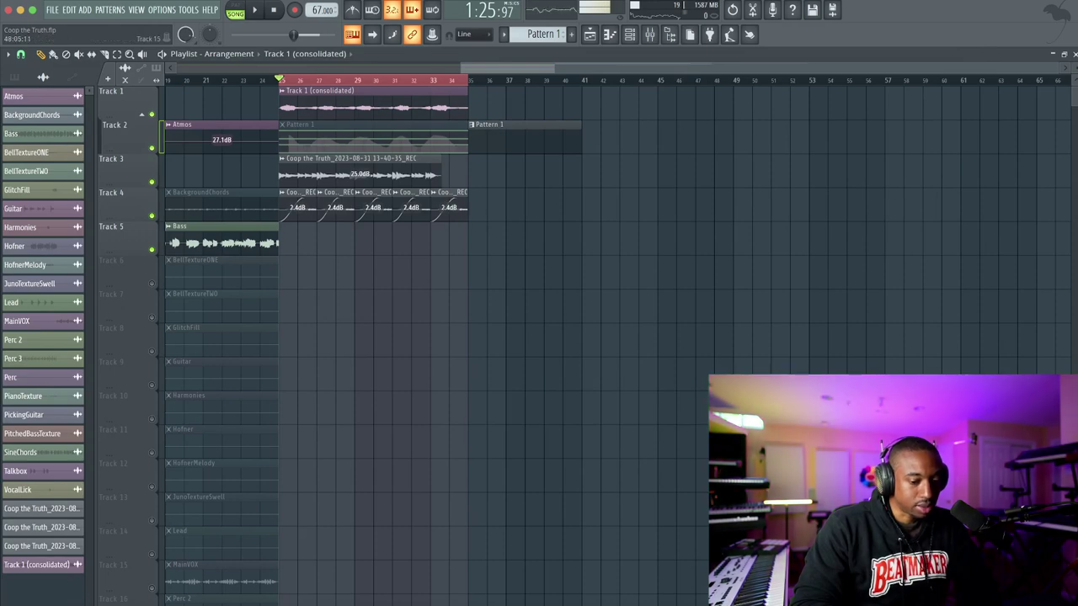
{"action": "left_click", "coordinate": [800, 601]}
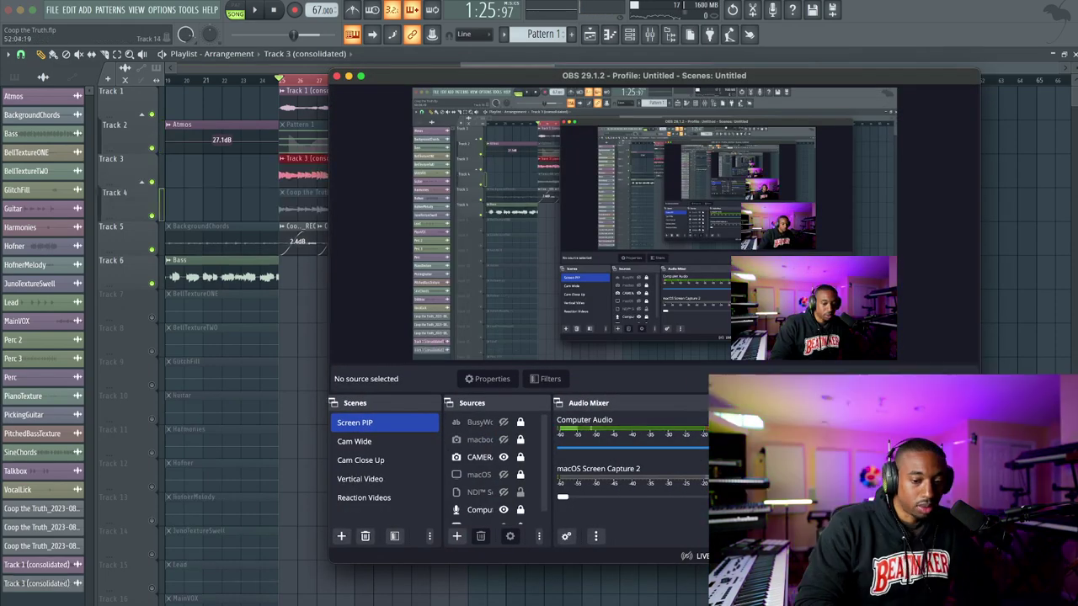
{"action": "left_click", "coordinate": [349, 76]}
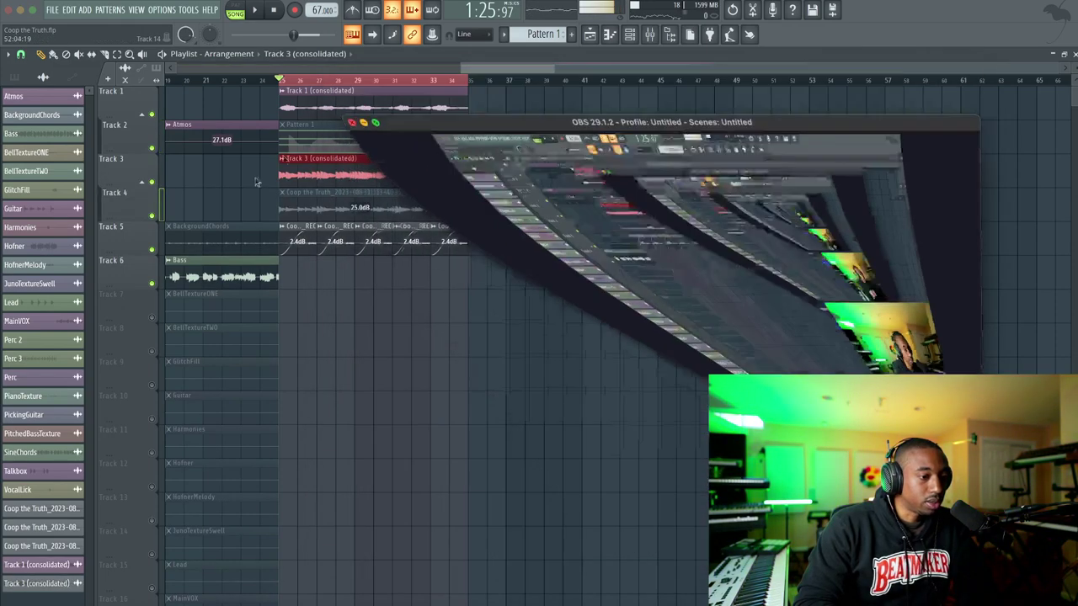
Delete UAD RealVerb-Pro from slot 1 of the Omnisphere mixer track
{"action": "left_click", "coordinate": [650, 35]}
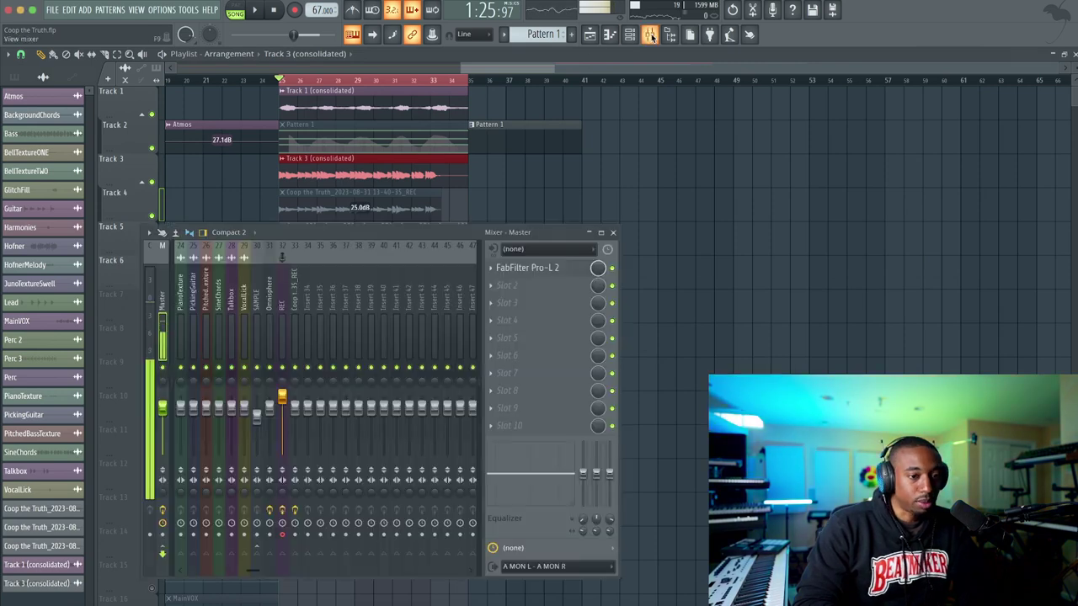
{"action": "left_click", "coordinate": [294, 290]}
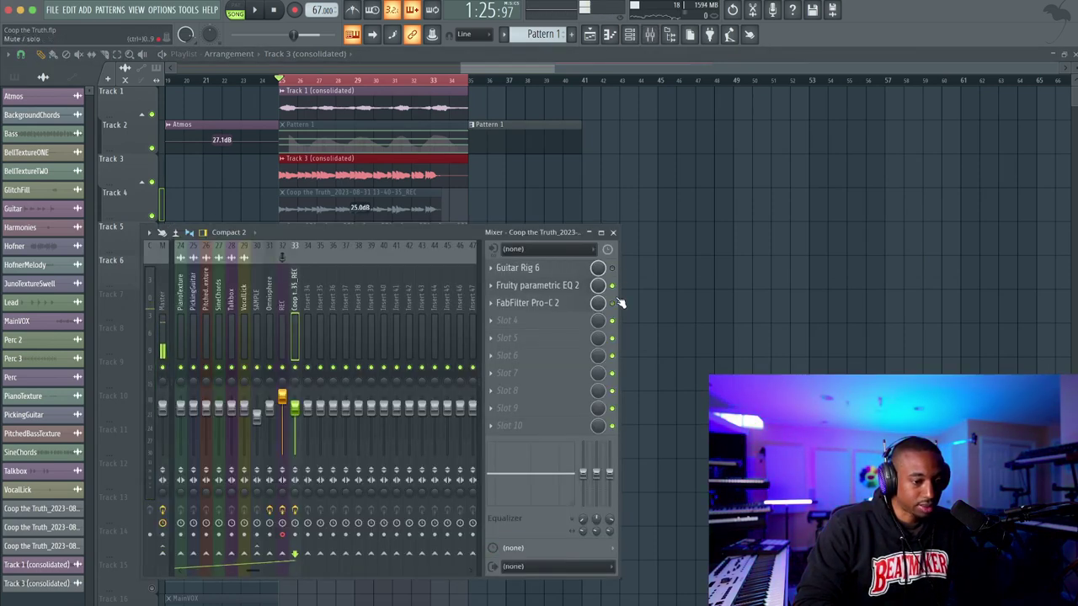
{"action": "left_click", "coordinate": [285, 297]}
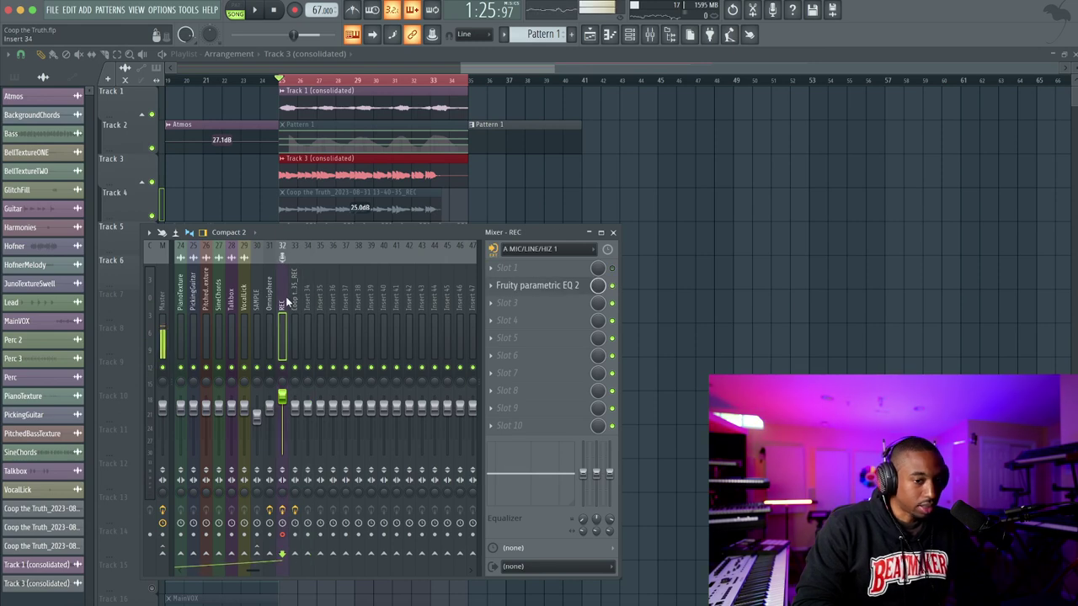
{"action": "left_click", "coordinate": [269, 298]}
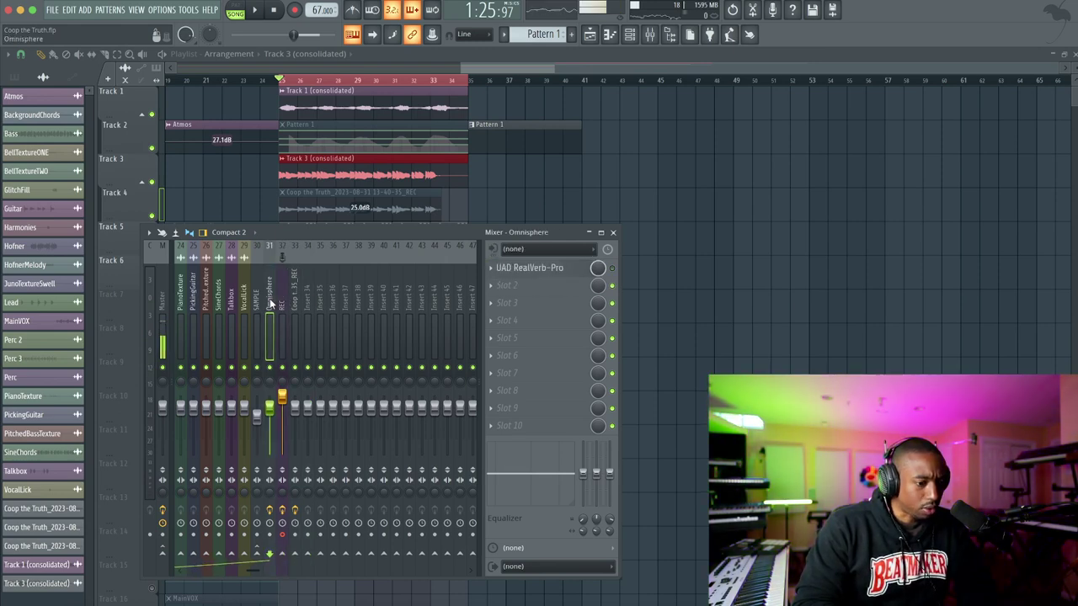
{"action": "left_click", "coordinate": [283, 304]}
{"action": "left_click", "coordinate": [271, 303]}
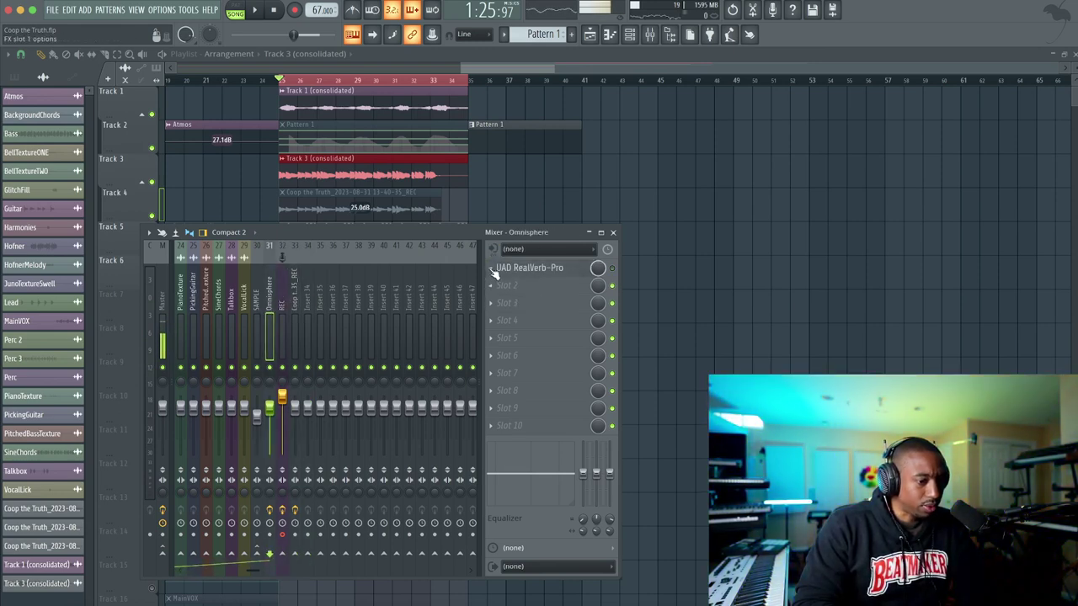
{"action": "left_click", "coordinate": [518, 296]}
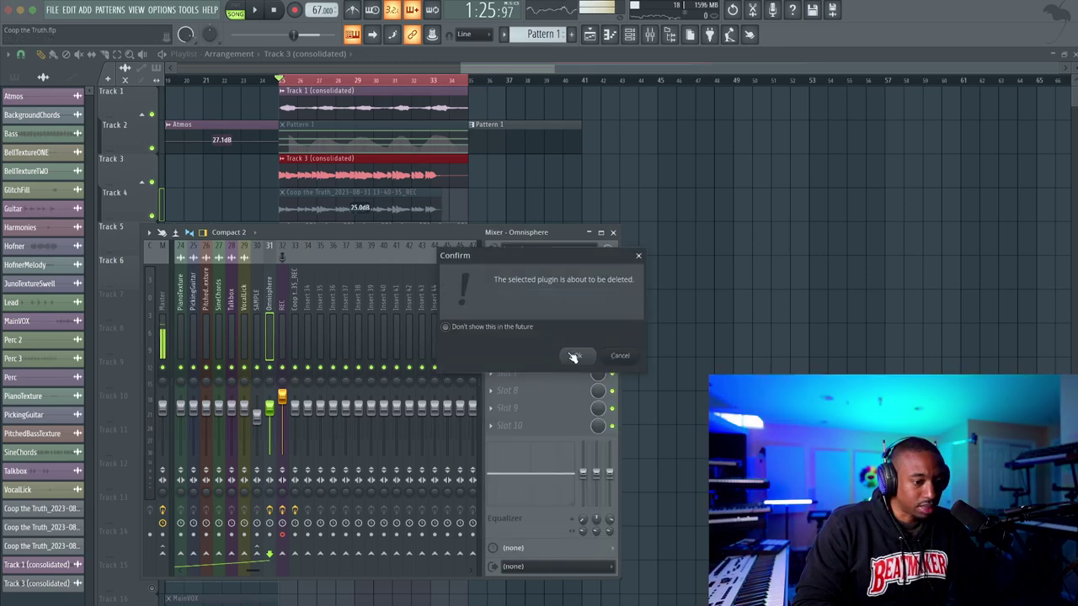
{"action": "key", "text": "Return"}
Reset the recorded bass take's mixer track to remove all its plugins, check the REC track and close the mixer
{"action": "left_click", "coordinate": [296, 295]}
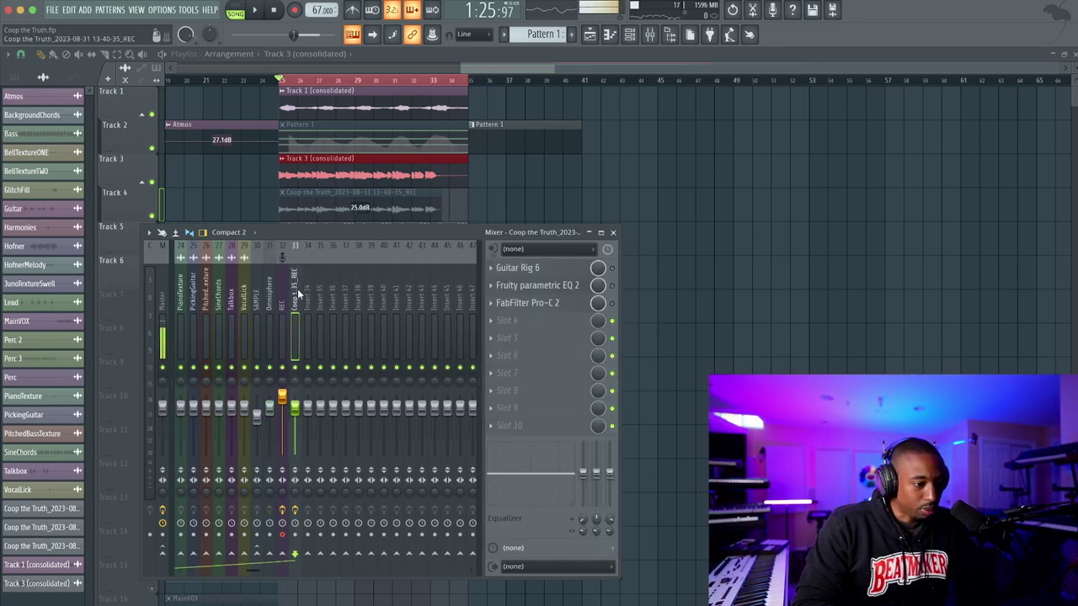
{"action": "right_click", "coordinate": [297, 295]}
{"action": "left_click", "coordinate": [355, 357]}
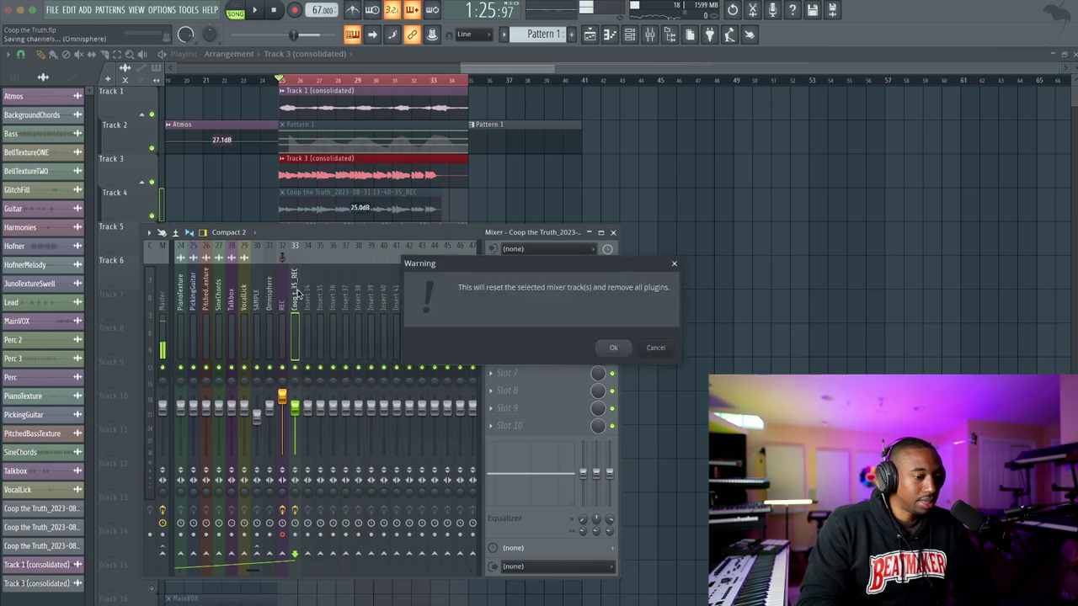
{"action": "key", "text": "Return"}
{"action": "left_click", "coordinate": [260, 299]}
{"action": "left_click", "coordinate": [282, 304]}
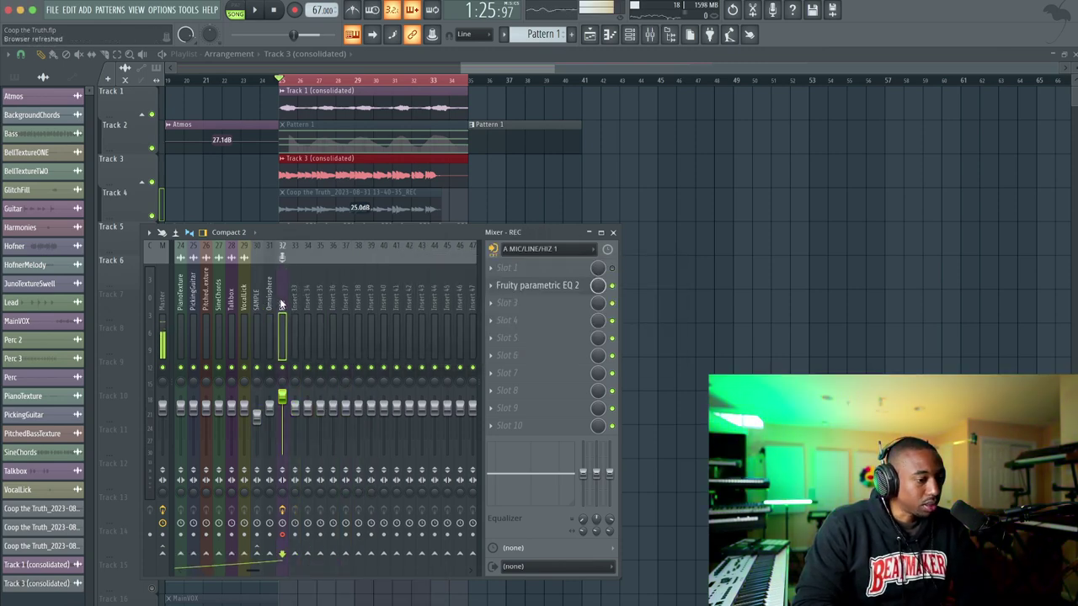
{"action": "key", "text": "F9"}
Listen to the consolidated Atmos and bass clips together and delete the original muted bass take from Track 4
{"action": "key", "text": "space"}
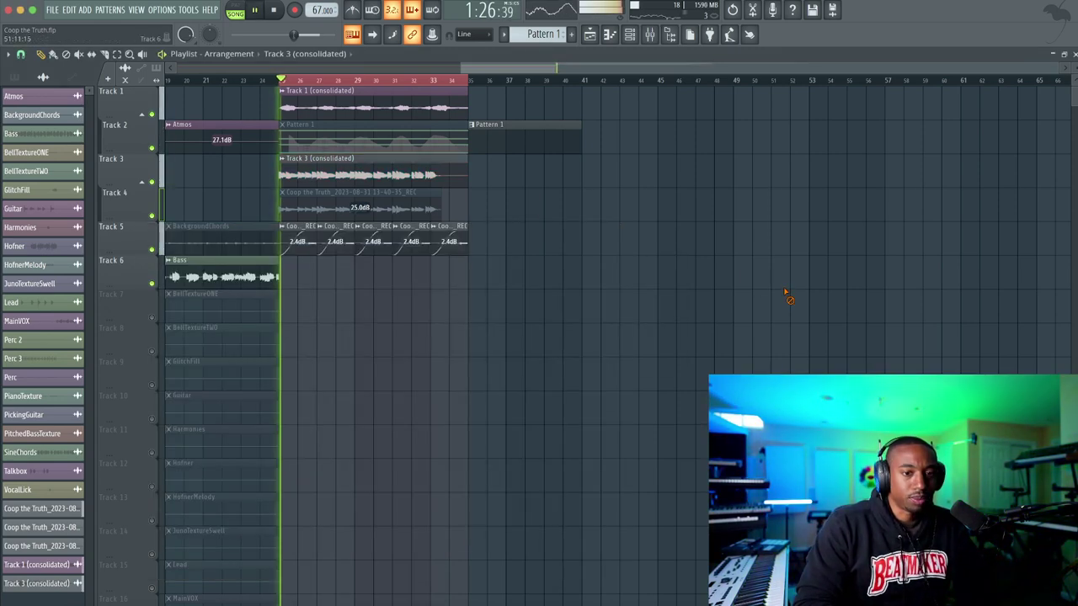
{"action": "key", "text": "space"}
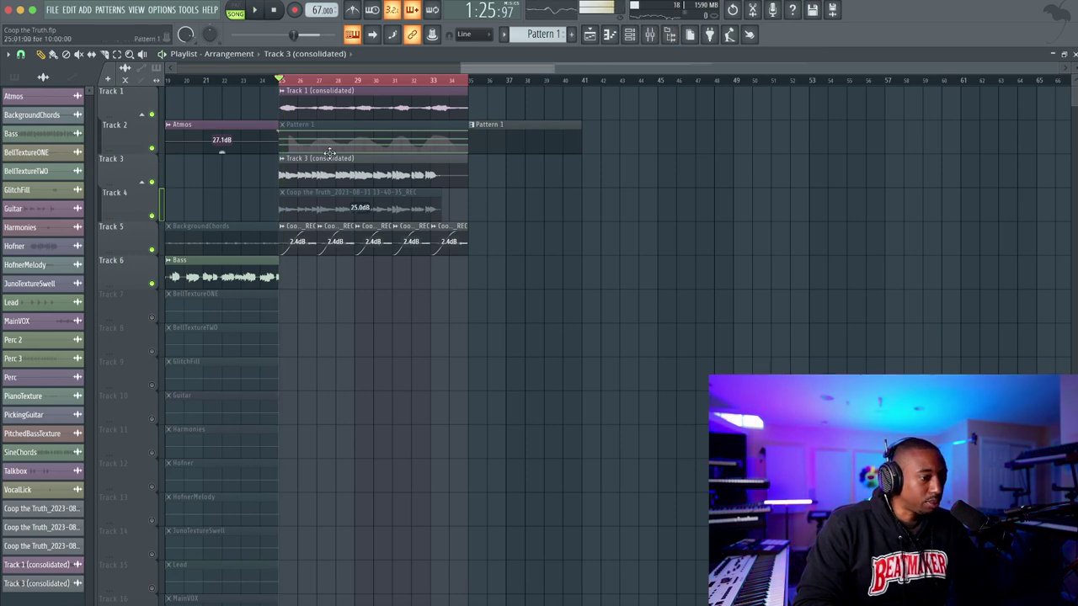
{"action": "key", "text": "space"}
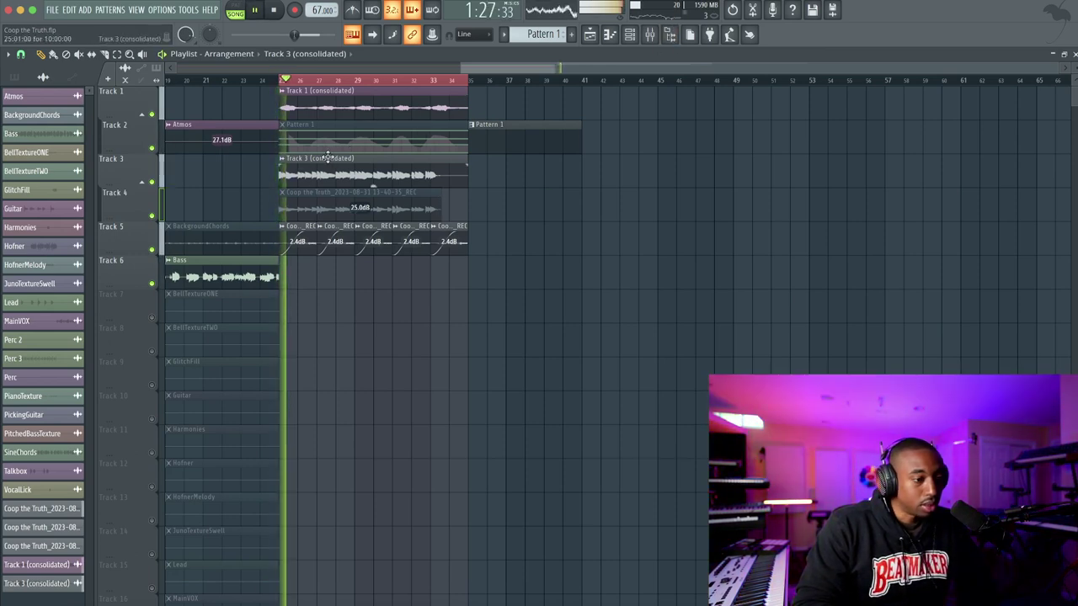
{"action": "scroll", "coordinate": [269, 173], "scroll_direction": "left", "scroll_amount": 3}
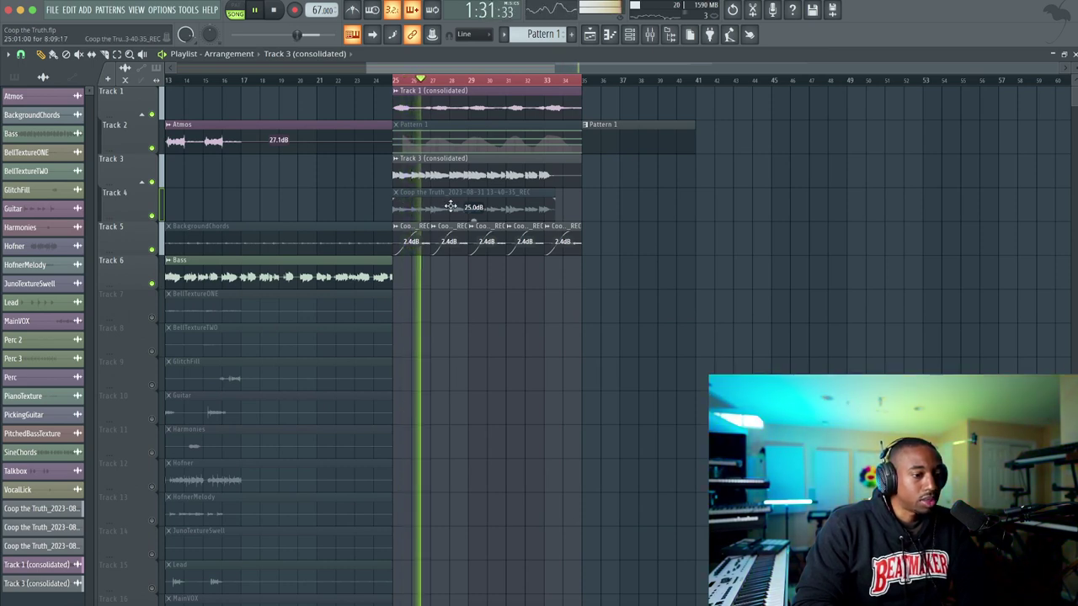
{"action": "right_click", "coordinate": [493, 210]}
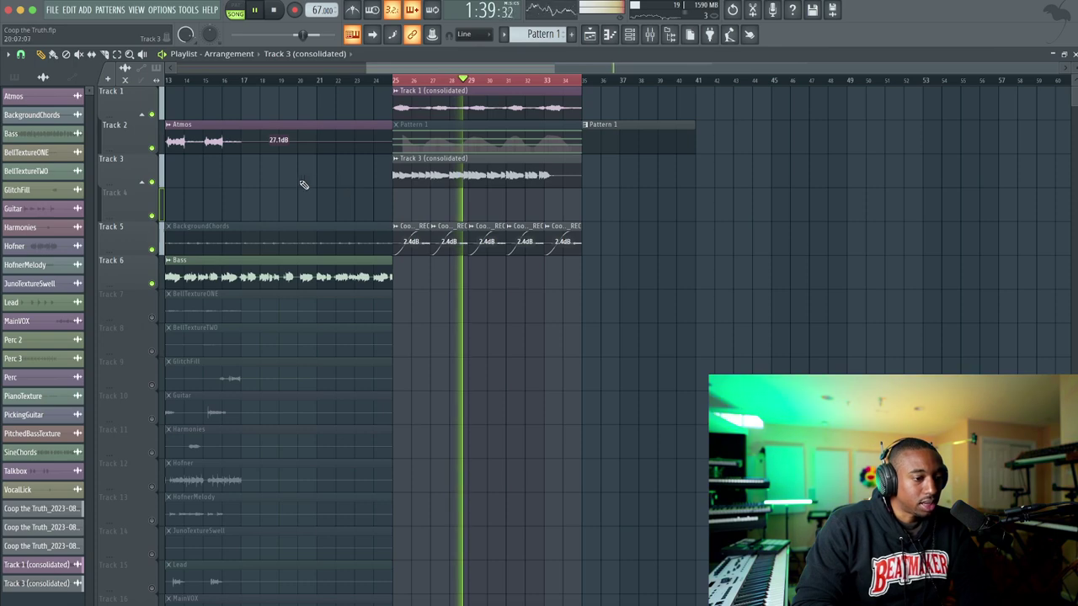
{"action": "scroll", "coordinate": [295, 180], "scroll_direction": "left", "scroll_amount": 4}
{"action": "key", "text": "space"}
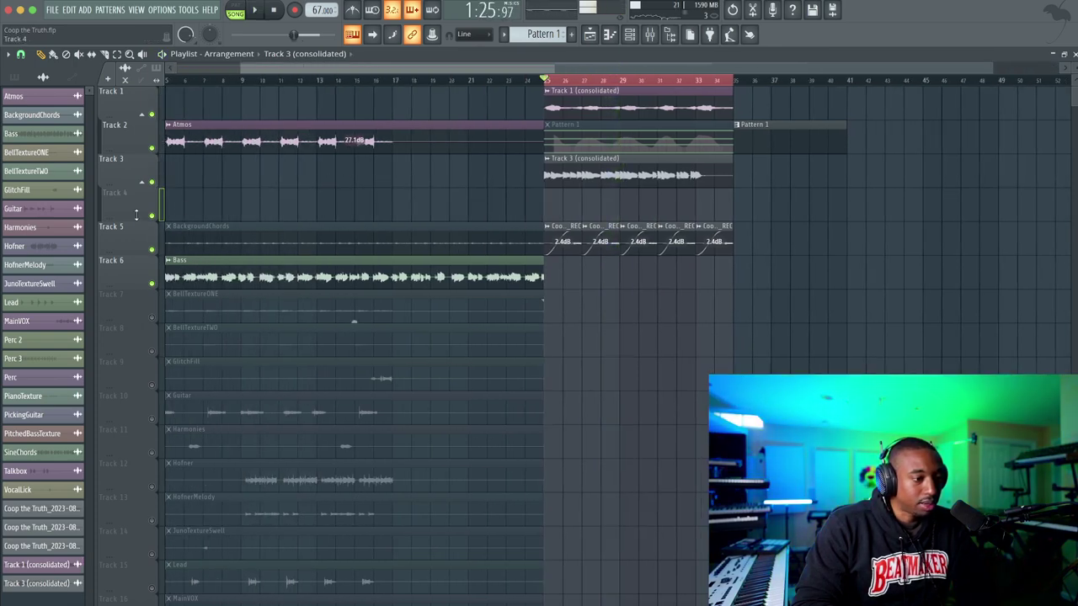
{"action": "scroll", "coordinate": [207, 210], "scroll_direction": "left", "scroll_amount": 2}
{"action": "left_click", "coordinate": [144, 185]}
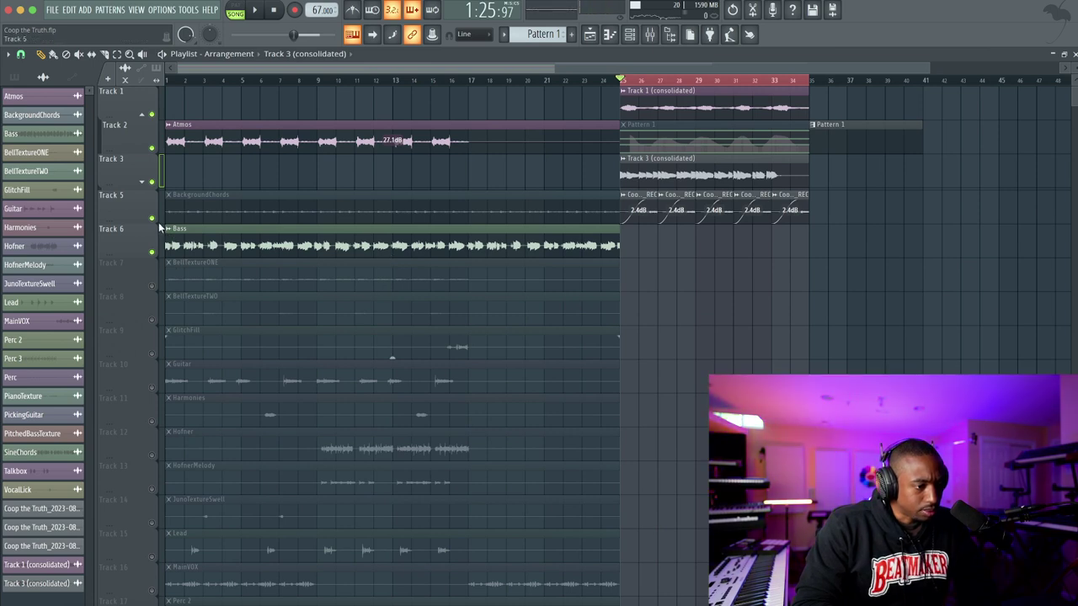
{"action": "left_click", "coordinate": [142, 183]}
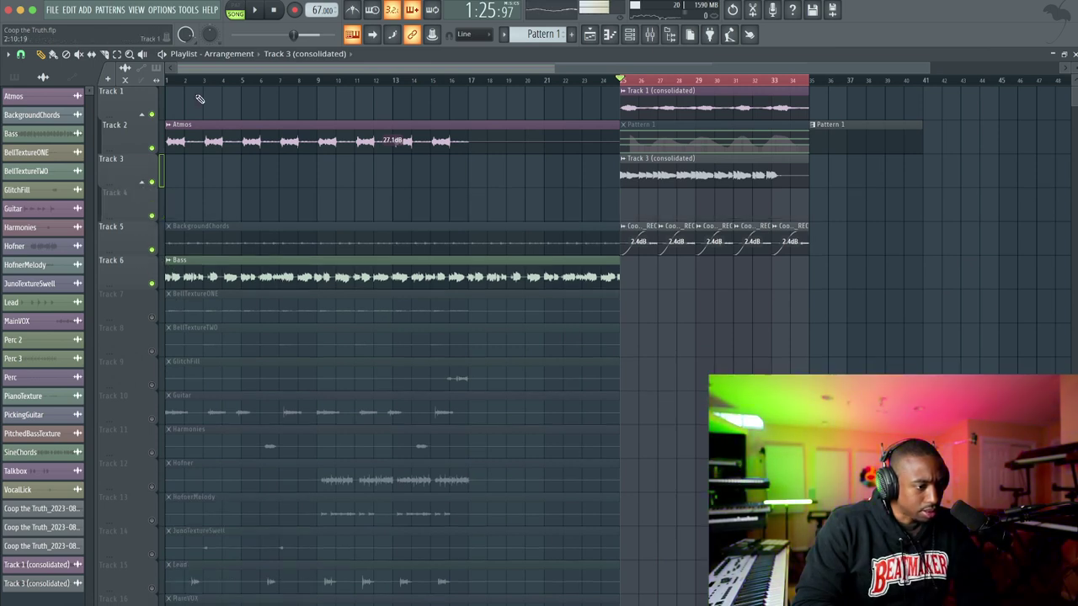
Unmute the BackgroundChords clip and mute the Atmos and Bass tracks during playback to hear the chords on their own
{"action": "left_click", "coordinate": [202, 248]}
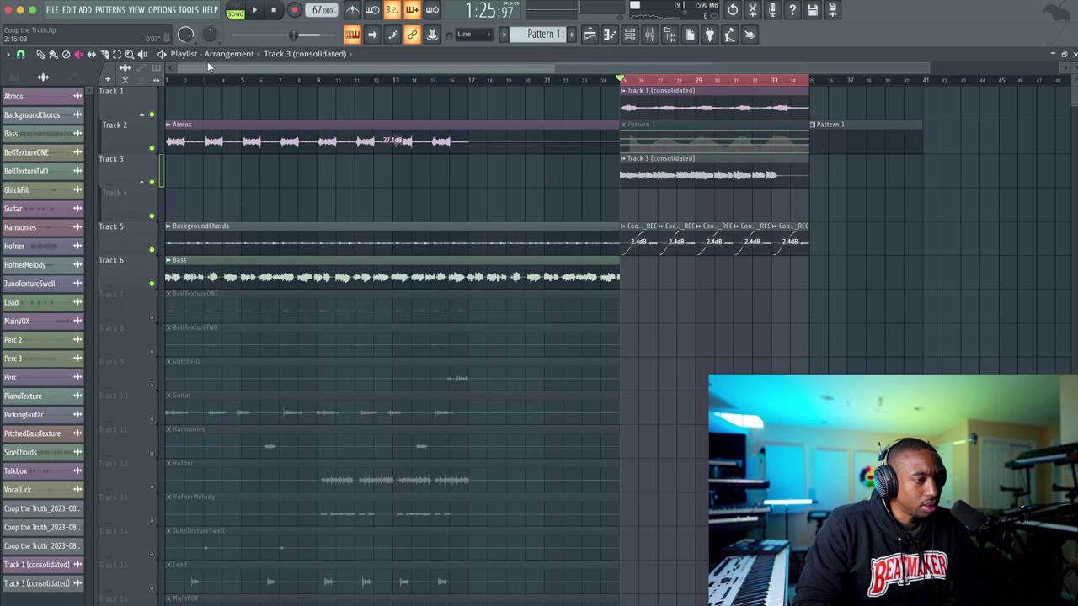
{"action": "left_click", "coordinate": [153, 147]}
{"action": "key", "text": "space"}
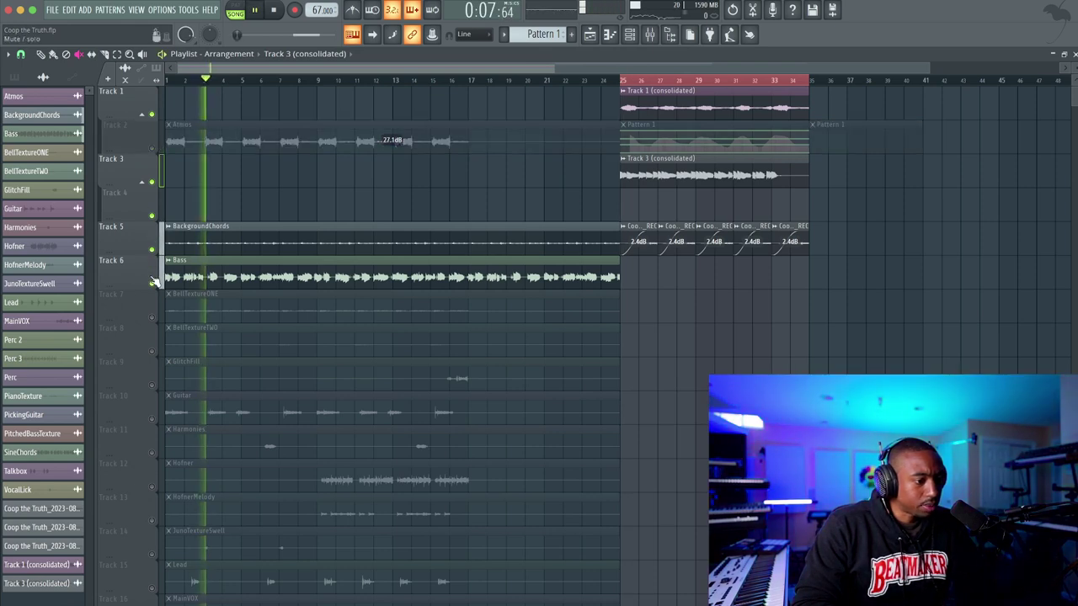
{"action": "left_click", "coordinate": [152, 283]}
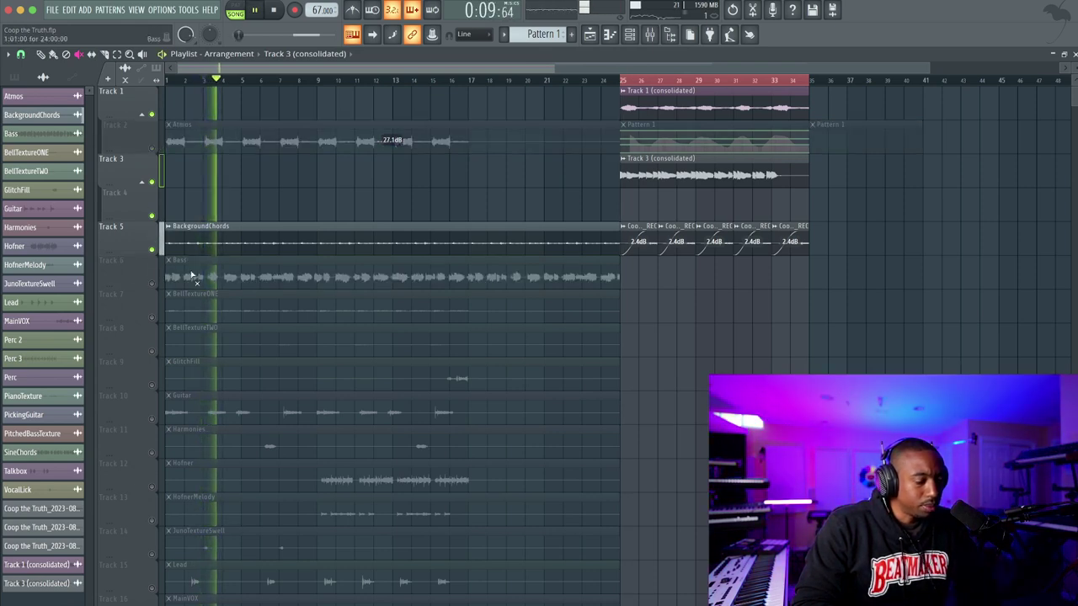
Raise the BackgroundChords clip's gain to 9.1 dB while listening to it
{"action": "left_click", "coordinate": [41, 54]}
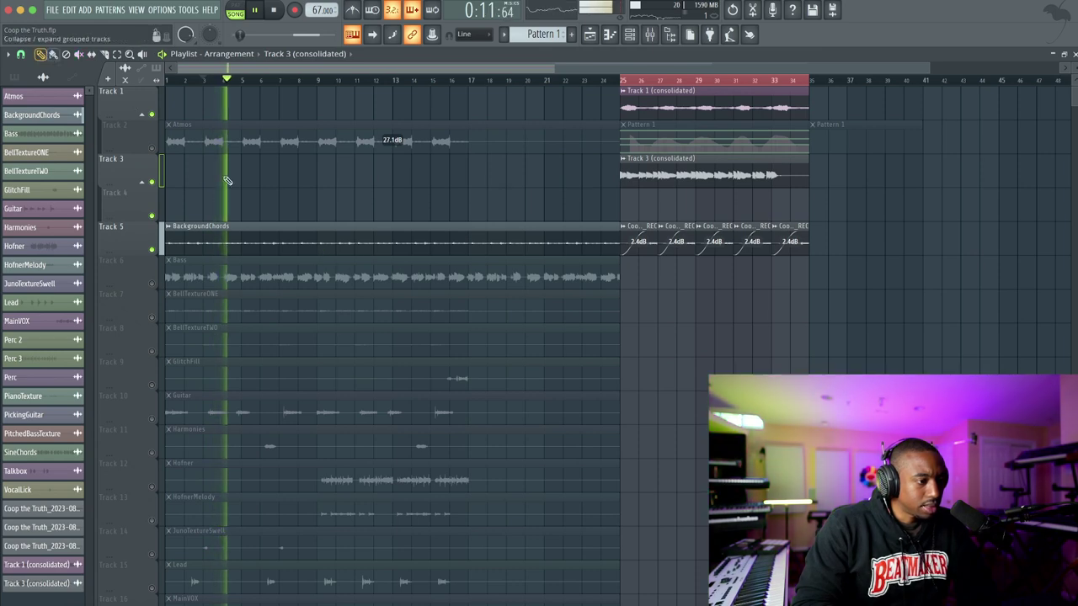
{"action": "left_click_drag", "start_coordinate": [393, 252], "coordinate": [392, 223]}
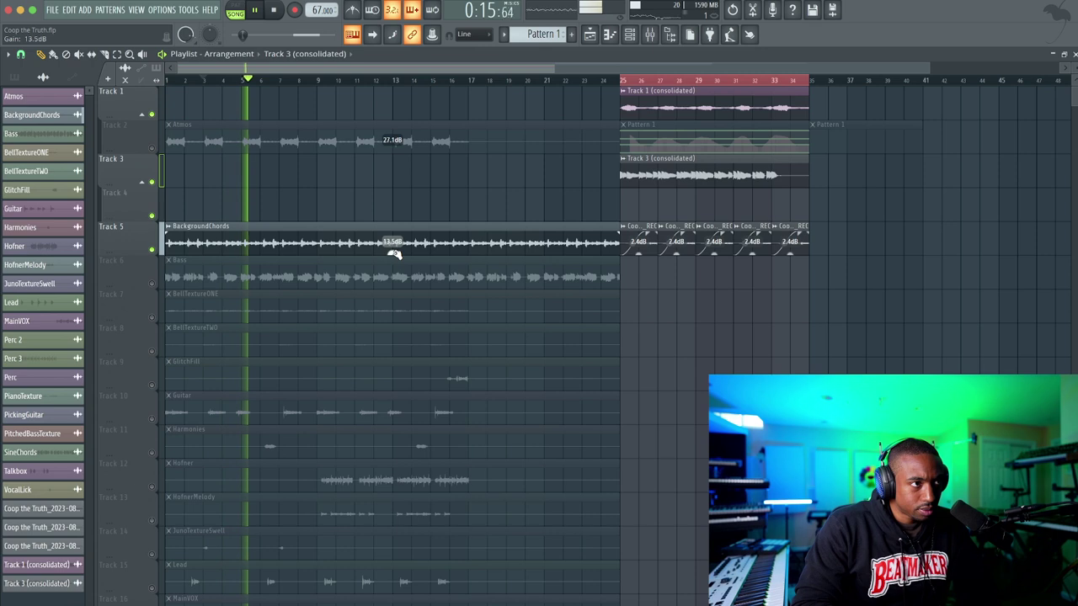
{"action": "left_click_drag", "start_coordinate": [394, 254], "coordinate": [393, 252]}
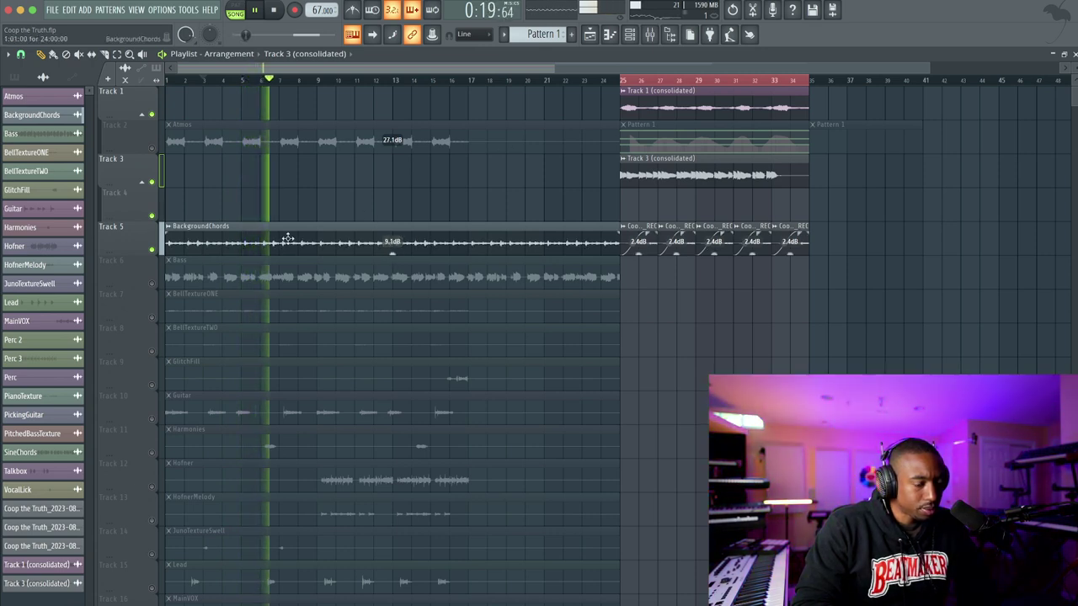
{"action": "key", "text": "space"}
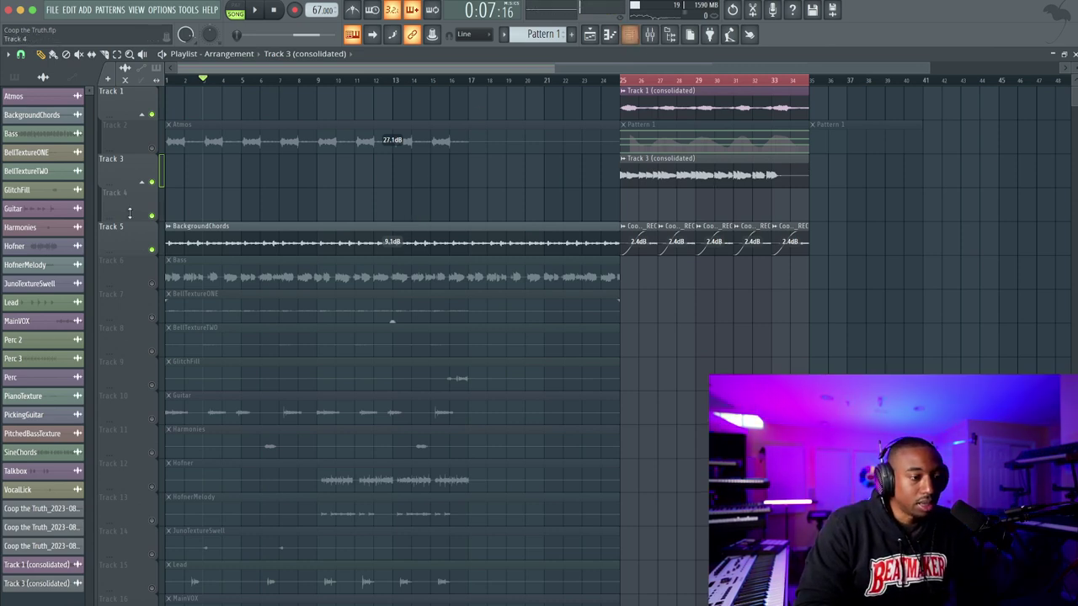
Listen to the BackgroundChords clip from bars 3, 8, 11 and 24, and to the rebuilt section from bar 25
{"action": "key", "text": "space"}
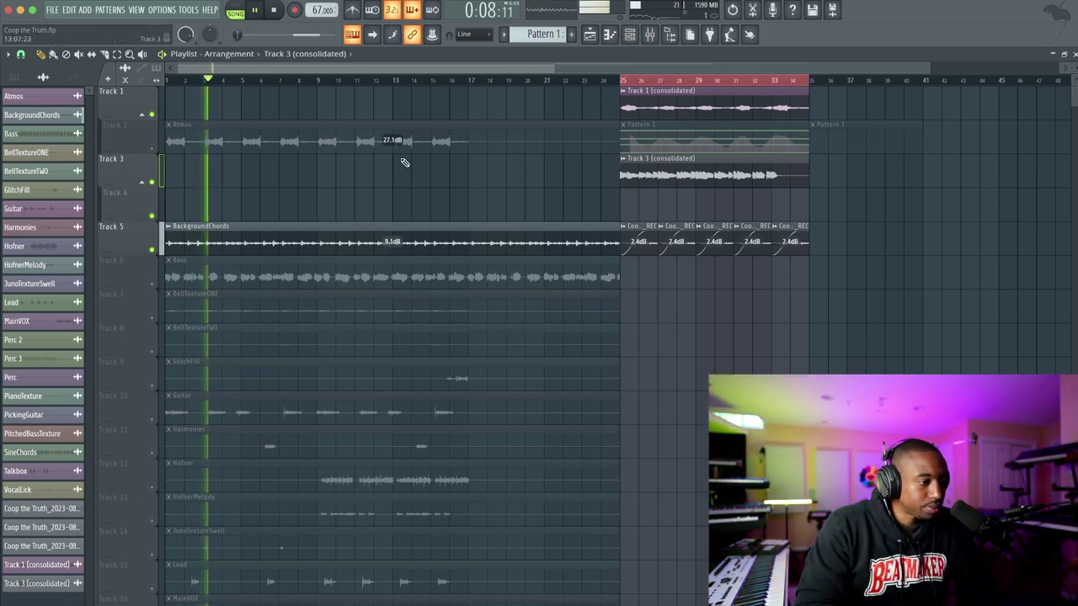
{"action": "key", "text": "space"}
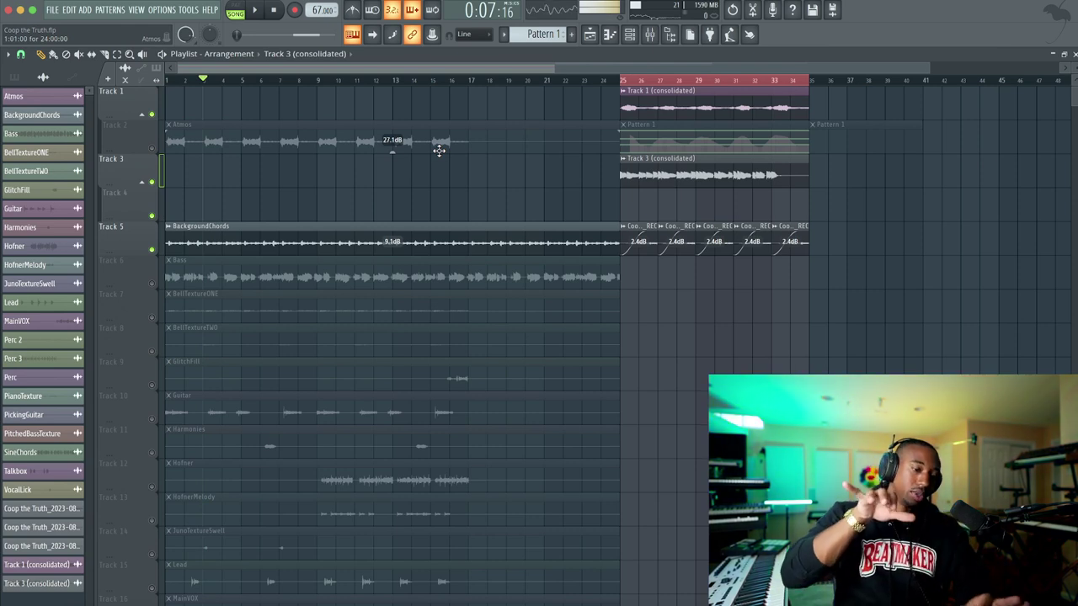
{"action": "key", "text": "space"}
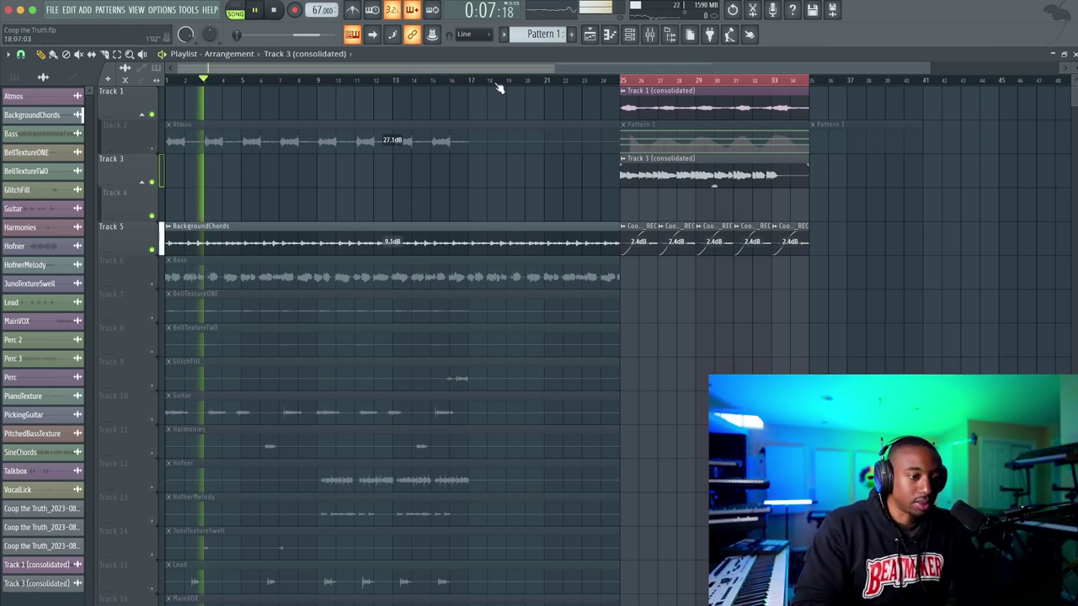
{"action": "left_click", "coordinate": [299, 80]}
{"action": "key", "text": "space"}
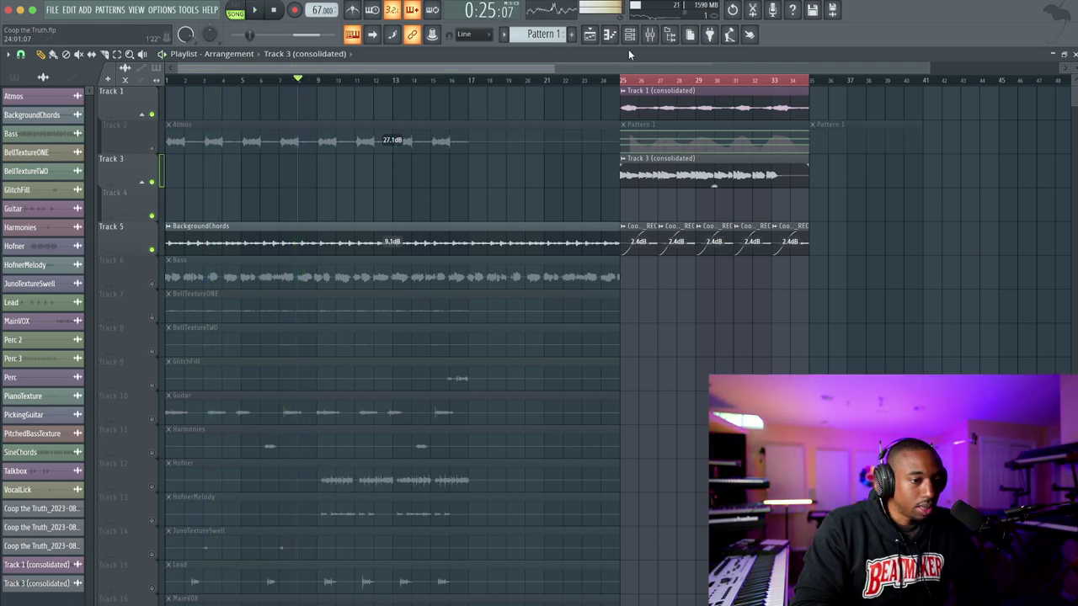
{"action": "left_click", "coordinate": [354, 81]}
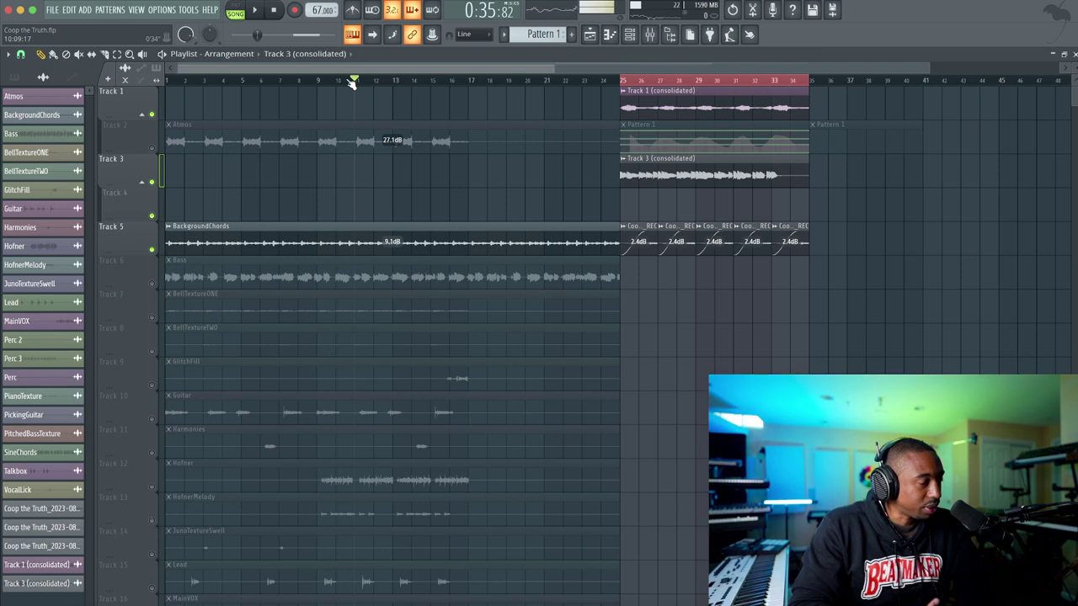
{"action": "key", "text": "space"}
{"action": "key", "text": "space"}
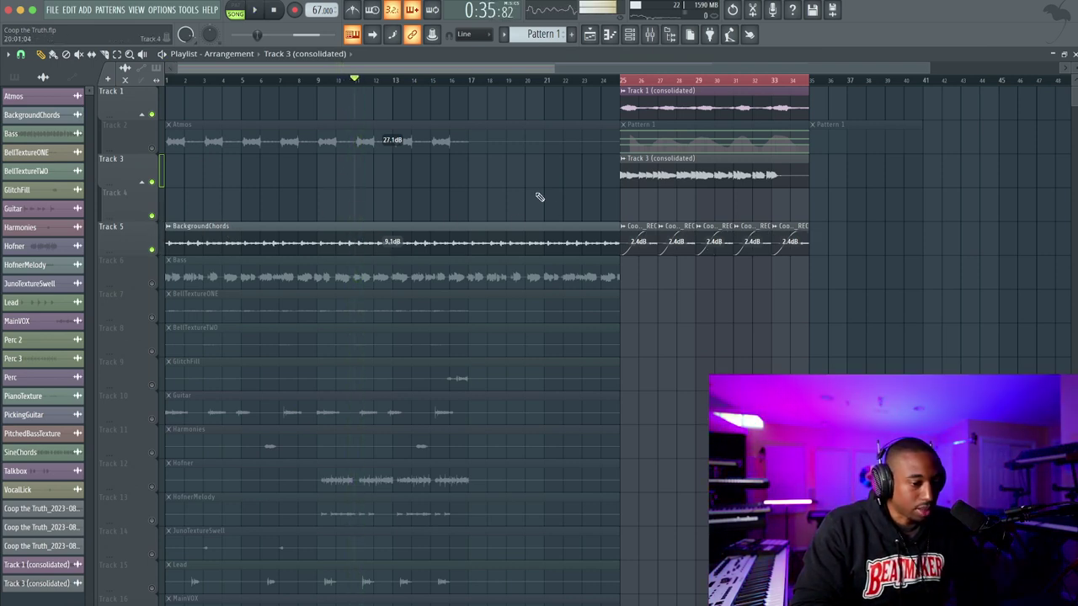
{"action": "left_click", "coordinate": [603, 80]}
{"action": "key", "text": "space"}
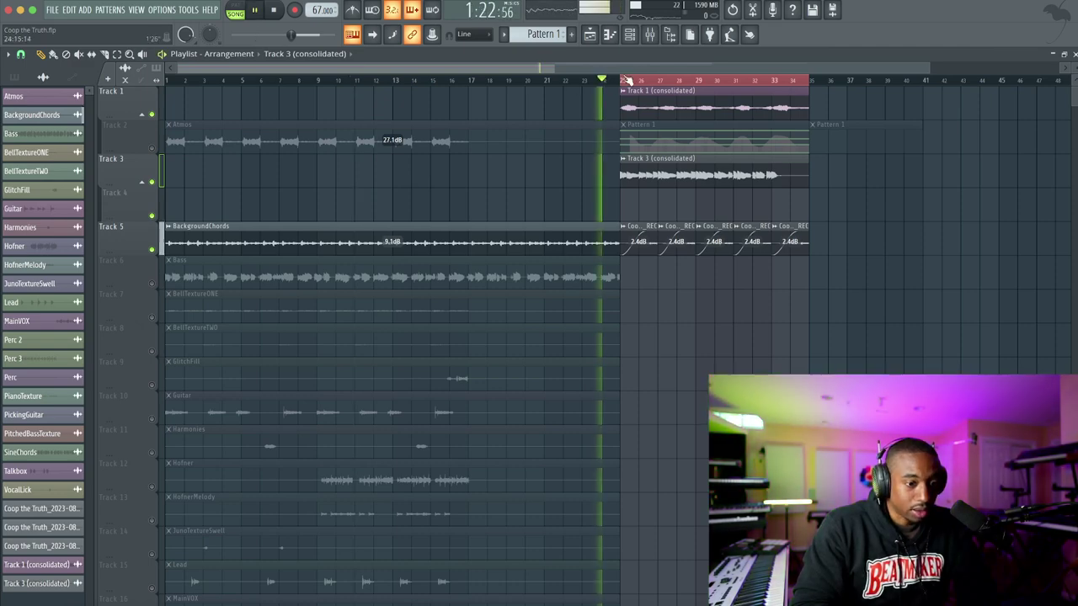
{"action": "left_click", "coordinate": [627, 82]}
{"action": "key", "text": "space"}
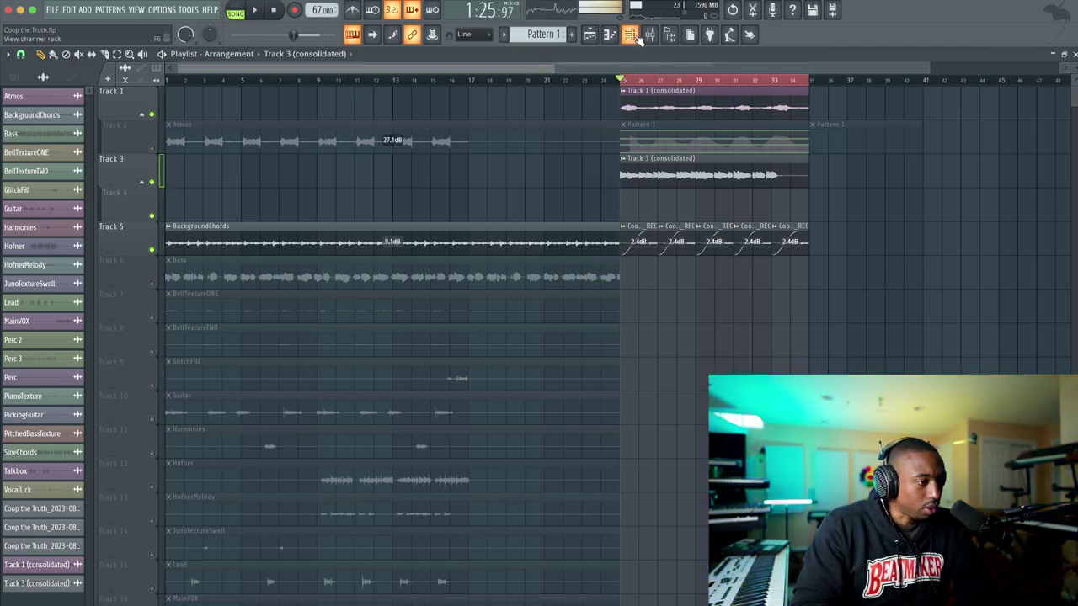
Show the Unsorted channels in the channel rack and open the Omnisphere instrument
{"action": "left_click", "coordinate": [635, 37]}
{"action": "scroll", "coordinate": [201, 396], "scroll_direction": "up", "scroll_amount": 5}
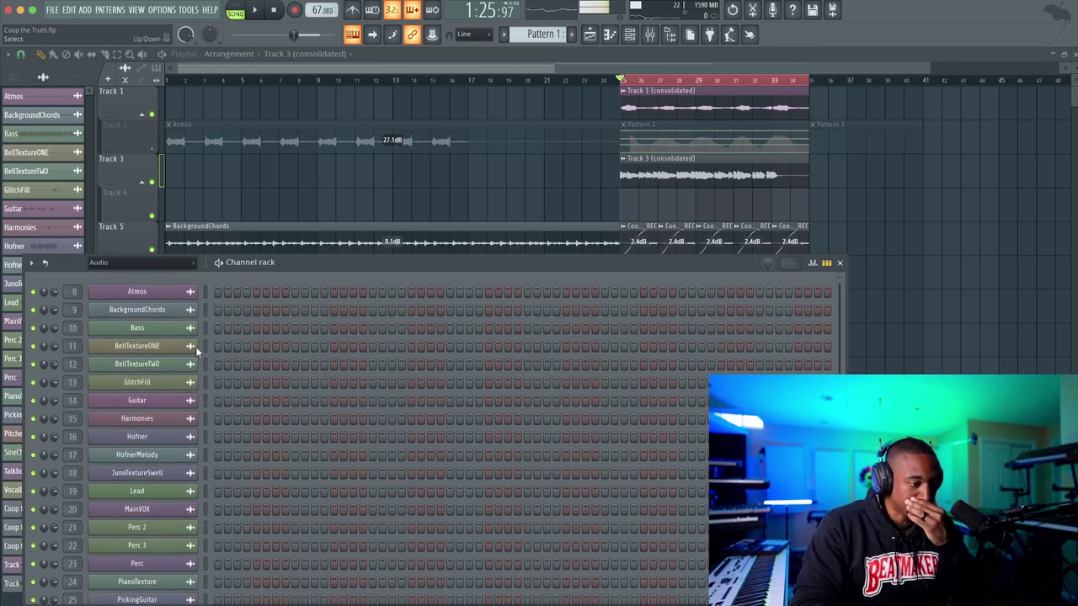
{"action": "left_click", "coordinate": [139, 262]}
{"action": "left_click", "coordinate": [135, 299]}
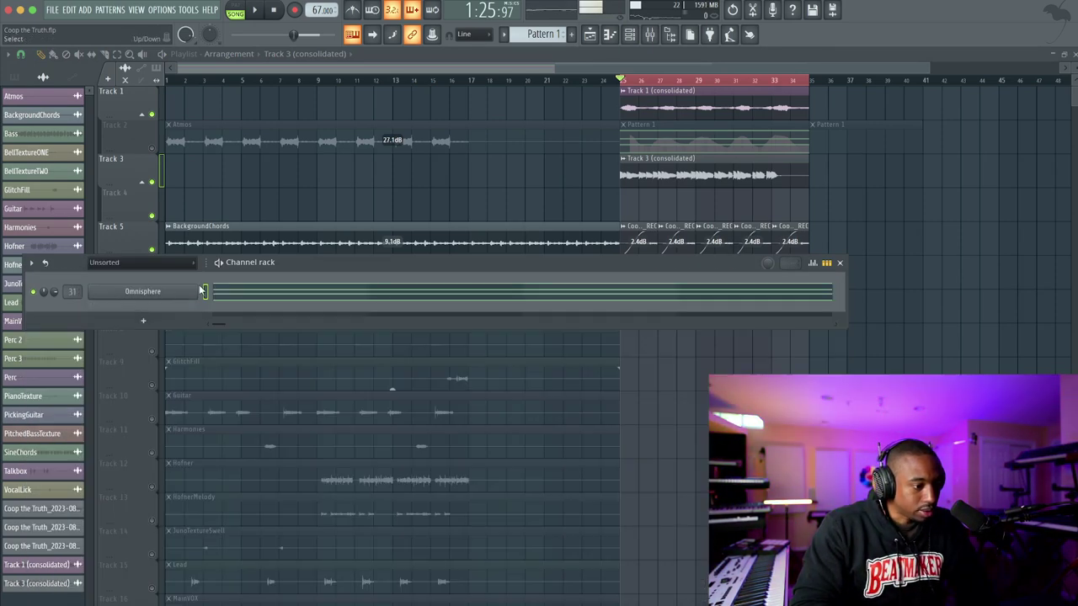
{"action": "left_click", "coordinate": [157, 295]}
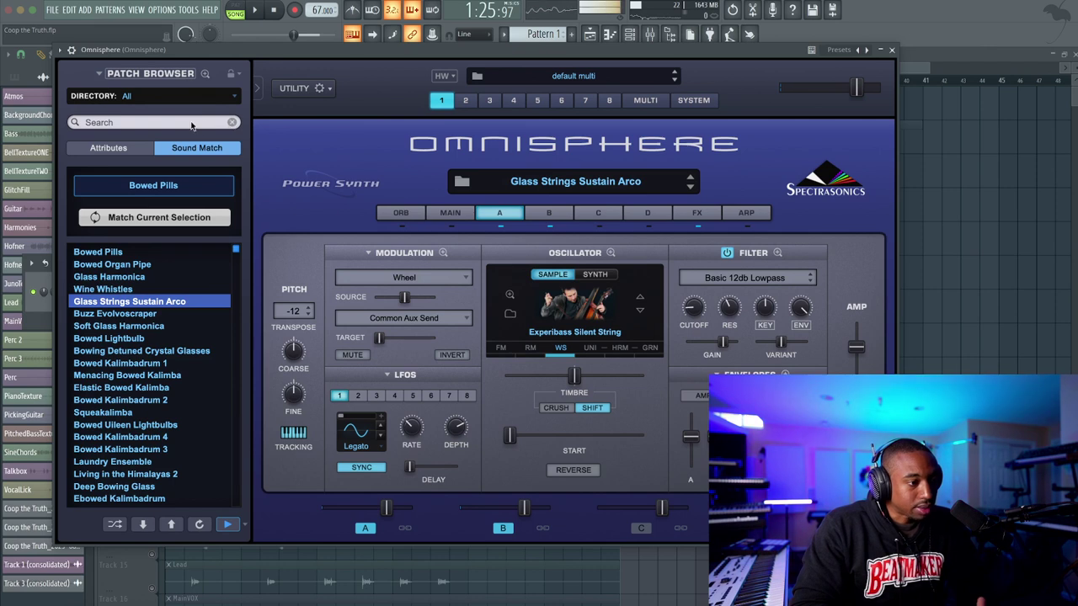
Set Omnisphere's patch browser to the attribute view with the Keyscape Library as its directory
{"action": "left_click", "coordinate": [154, 123]}
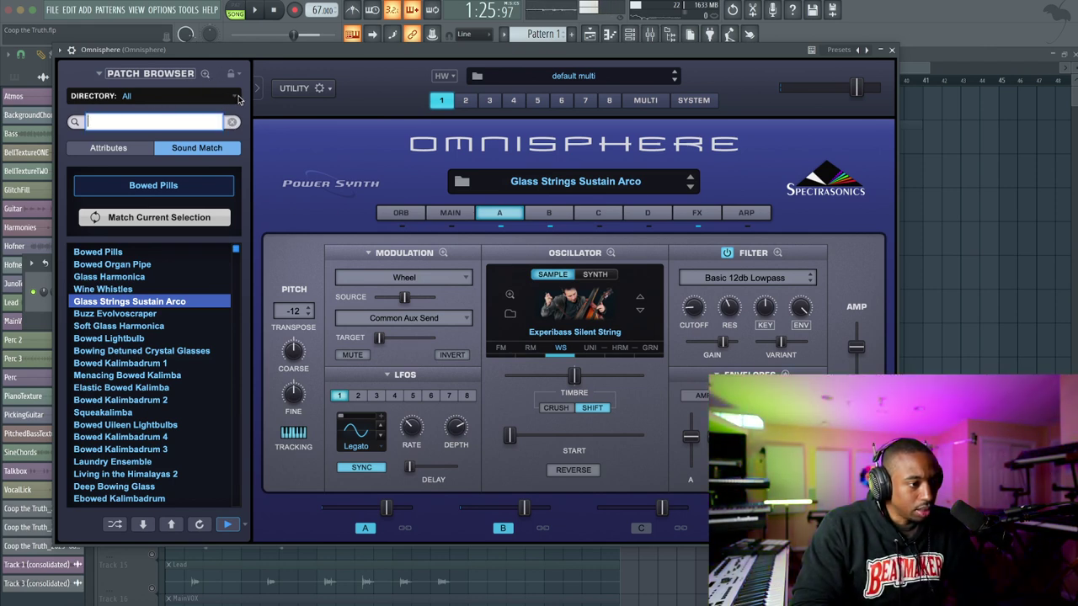
{"action": "left_click", "coordinate": [234, 99]}
{"action": "left_click", "coordinate": [213, 101]}
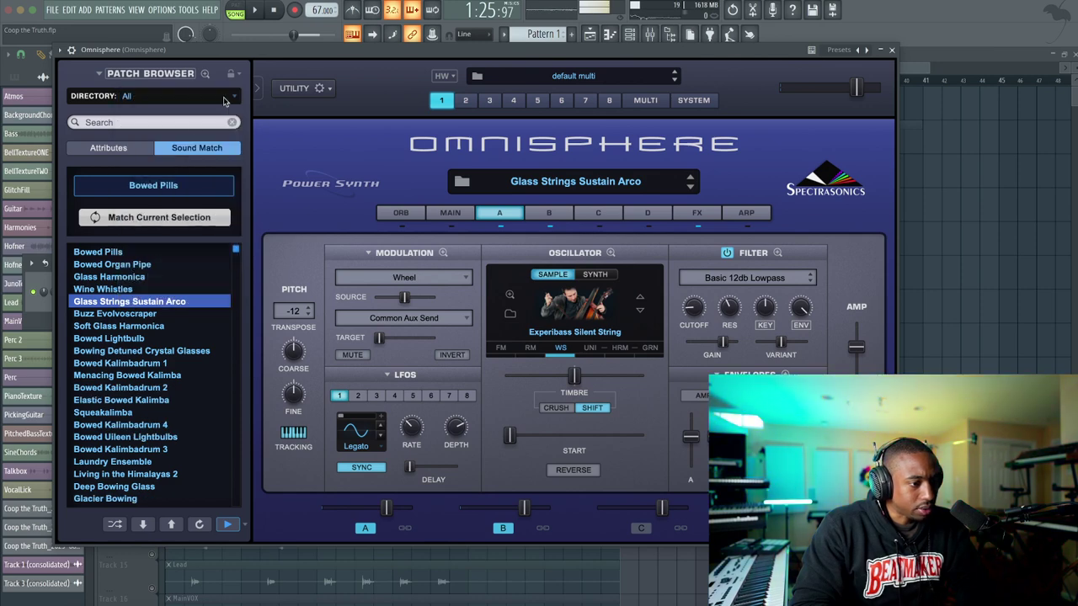
{"action": "left_click", "coordinate": [234, 98]}
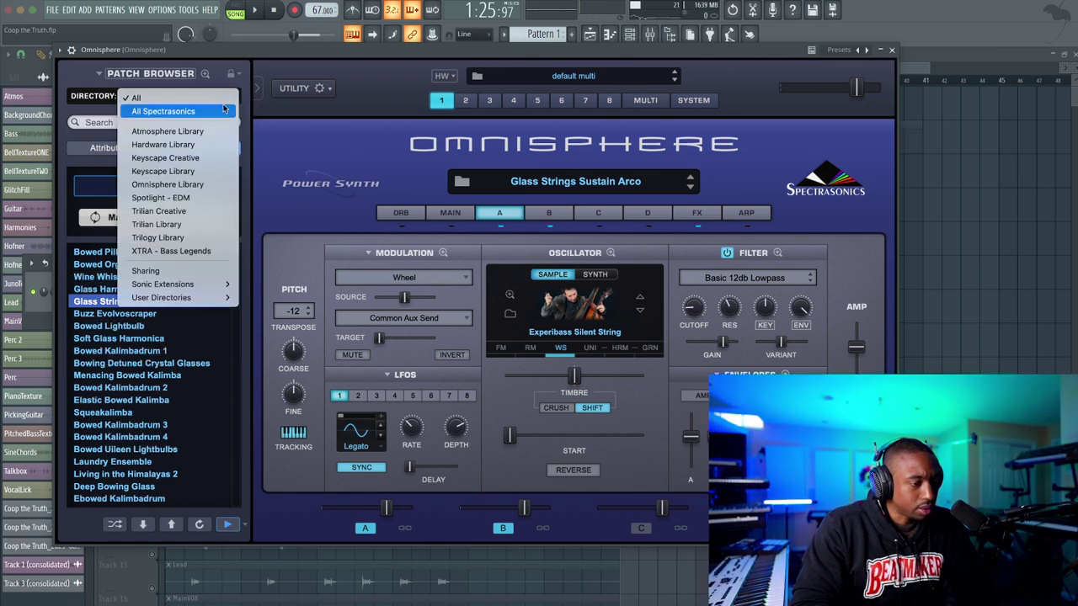
{"action": "left_click", "coordinate": [175, 171]}
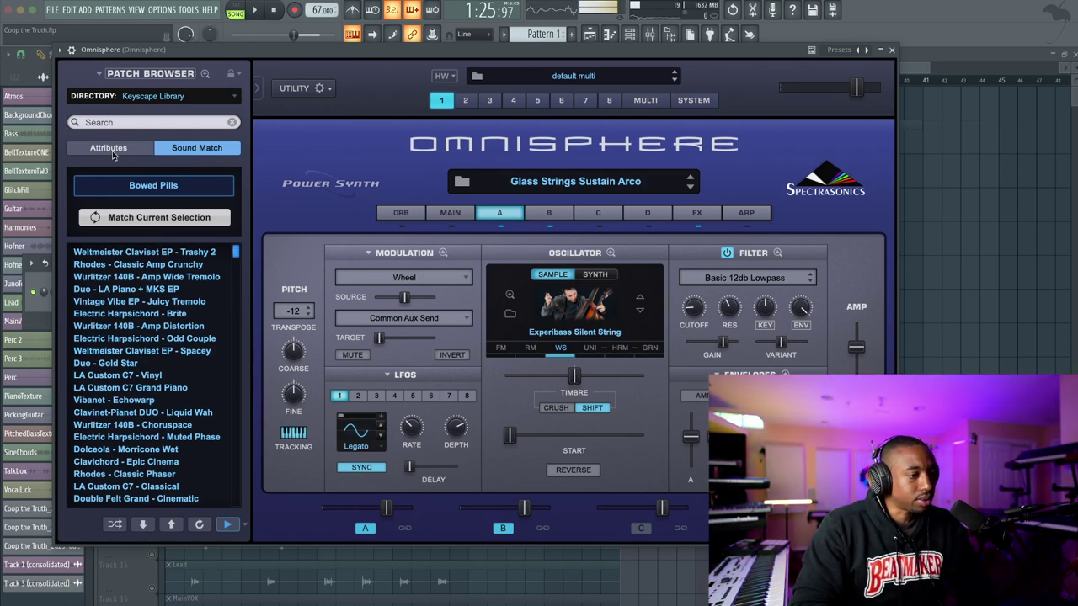
{"action": "left_click", "coordinate": [140, 146]}
{"action": "left_click", "coordinate": [191, 94]}
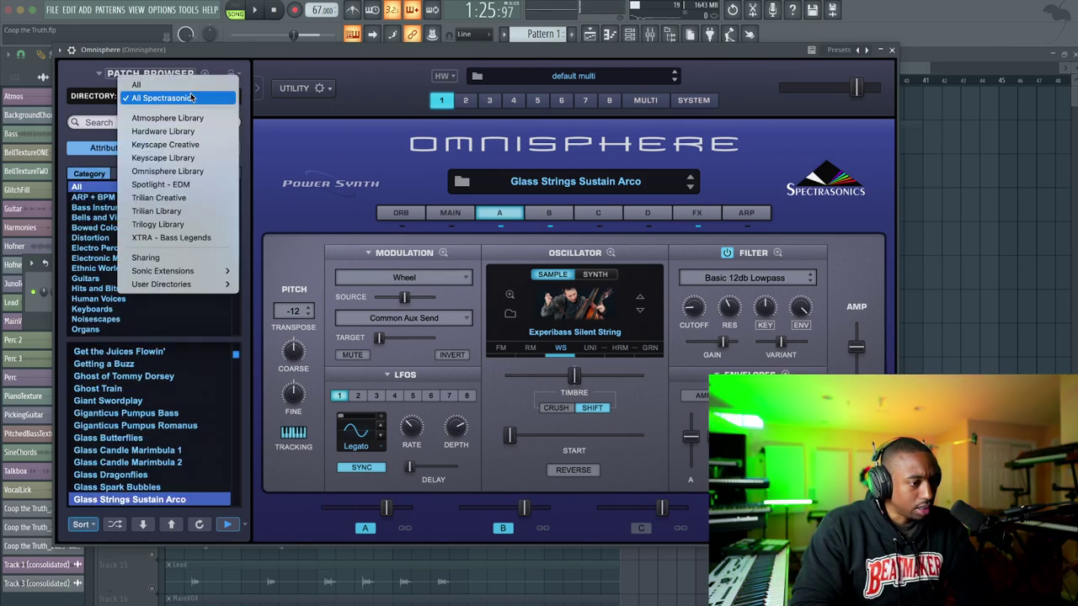
{"action": "left_click", "coordinate": [188, 159]}
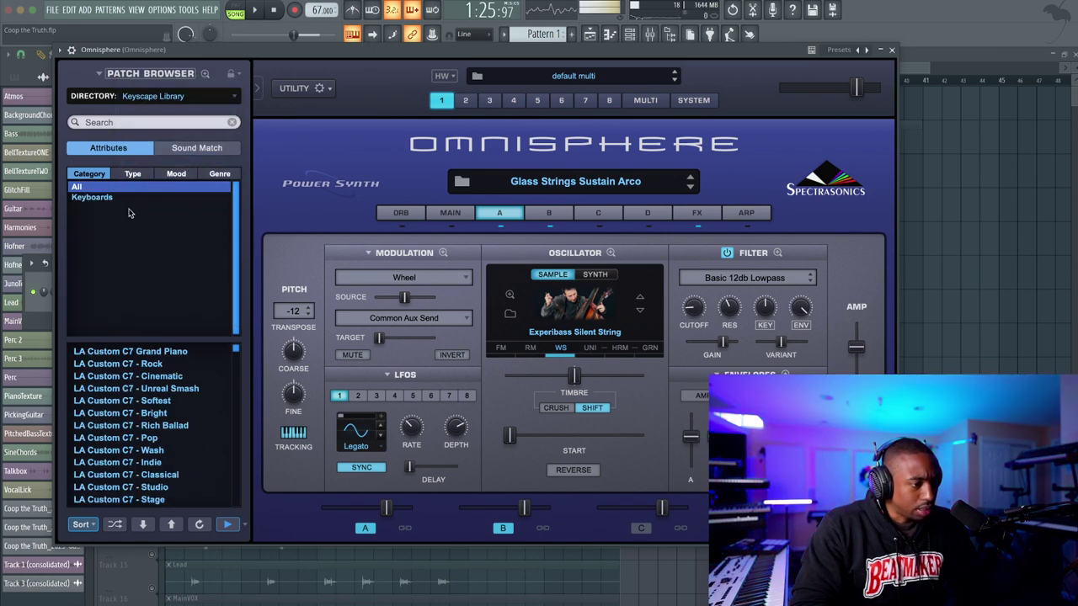
Load the Celeste patch from the Keyscape Library and close the instrument and channel rack
{"action": "scroll", "coordinate": [126, 458], "scroll_direction": "down", "scroll_amount": 6}
{"action": "scroll", "coordinate": [126, 457], "scroll_direction": "up", "scroll_amount": 3}
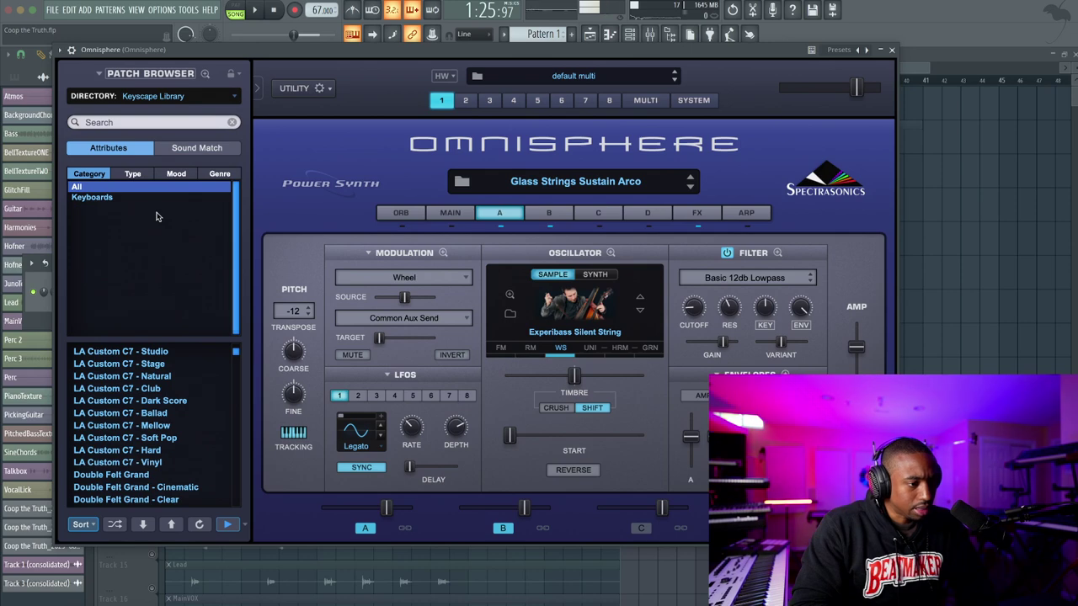
{"action": "scroll", "coordinate": [148, 349], "scroll_direction": "down", "scroll_amount": 20}
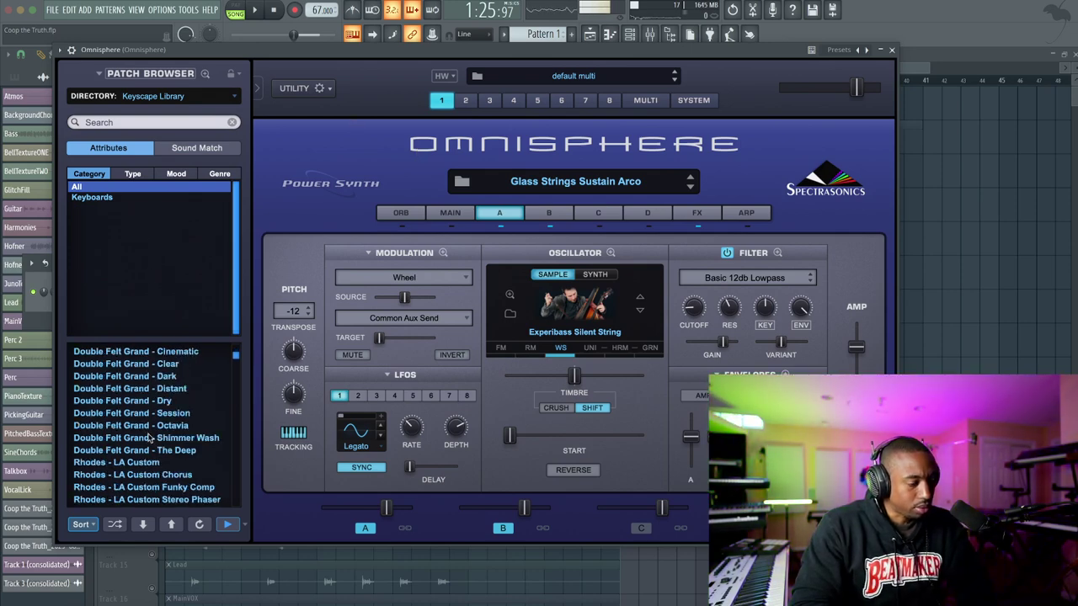
{"action": "scroll", "coordinate": [149, 436], "scroll_direction": "down", "scroll_amount": 10}
{"action": "scroll", "coordinate": [148, 436], "scroll_direction": "up", "scroll_amount": 8}
{"action": "left_click", "coordinate": [88, 487]}
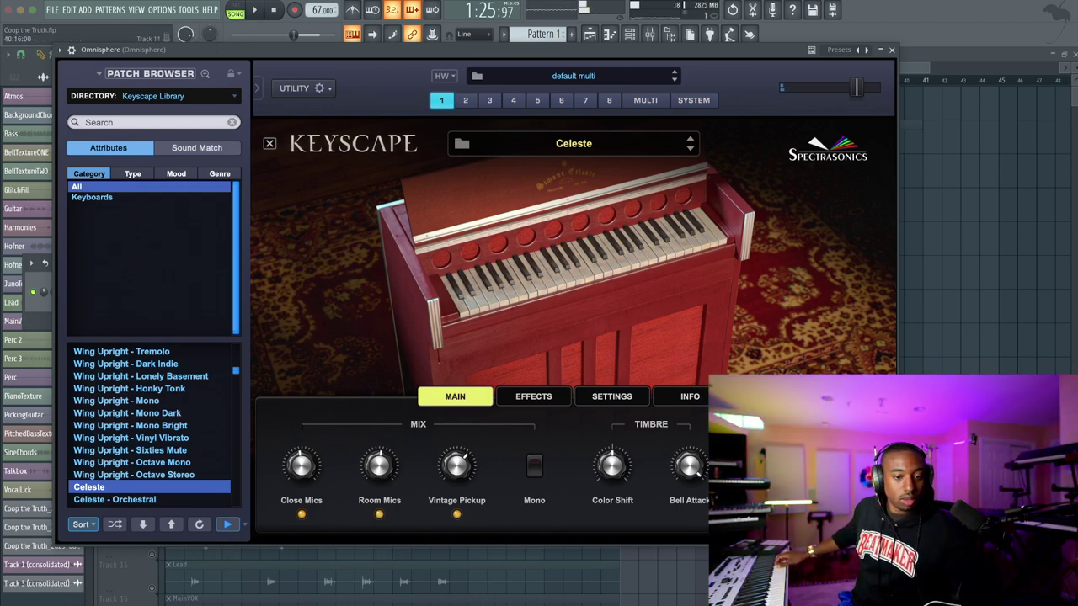
{"action": "key", "text": "F6"}
{"action": "left_click", "coordinate": [890, 51]}
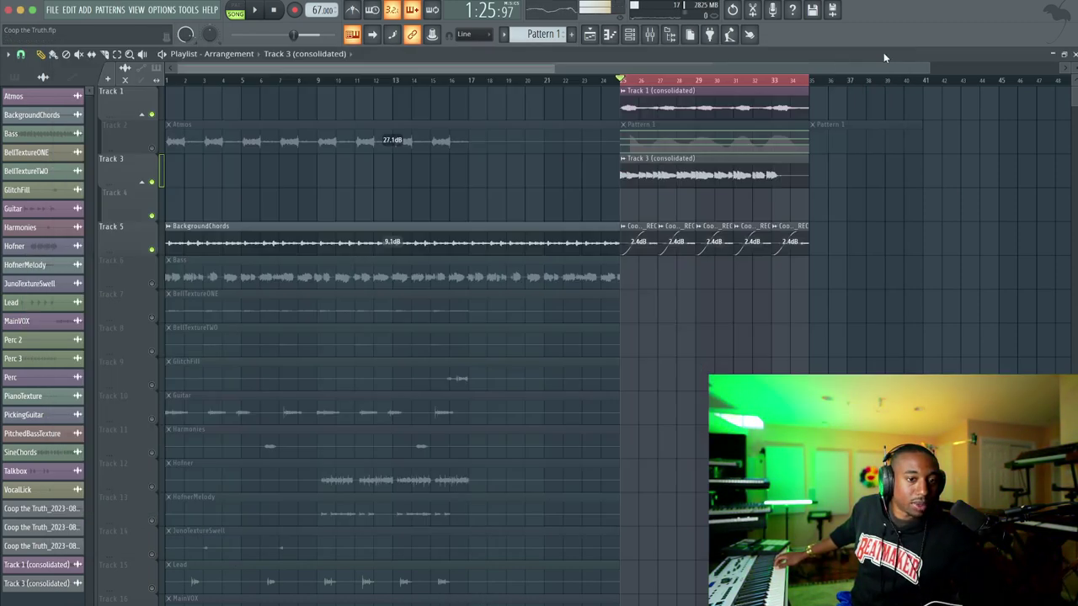
Choose the playlist's Mute tool, play the chords from bar 2, and rehearse on the keyboard over the section from bar 25
{"action": "left_click", "coordinate": [79, 55]}
{"action": "left_click", "coordinate": [189, 83]}
{"action": "key", "text": "space"}
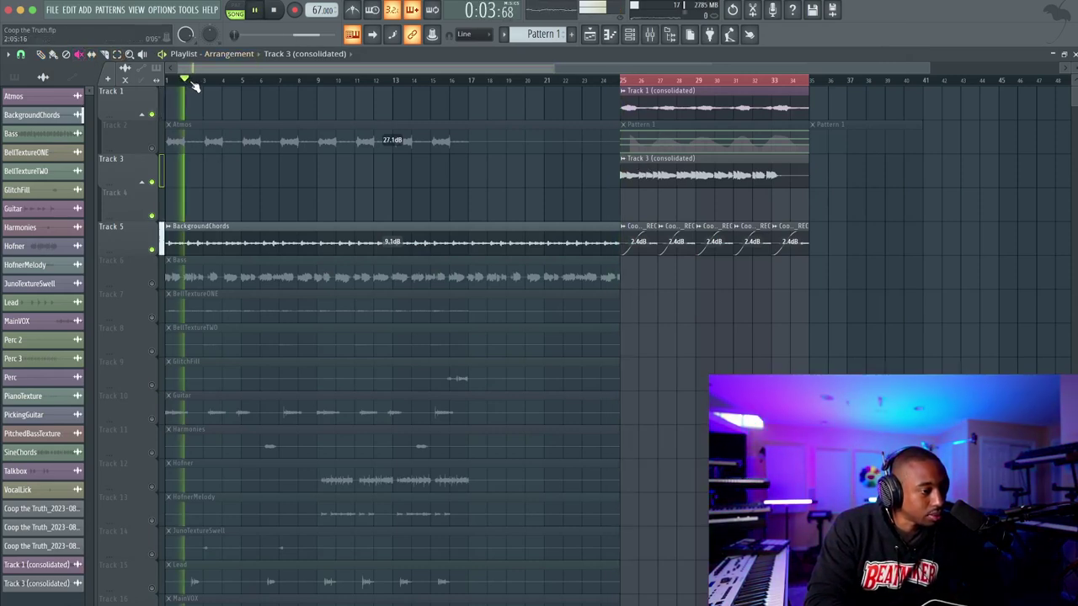
{"action": "key", "text": "space"}
{"action": "left_click", "coordinate": [620, 82]}
{"action": "key", "text": "space"}
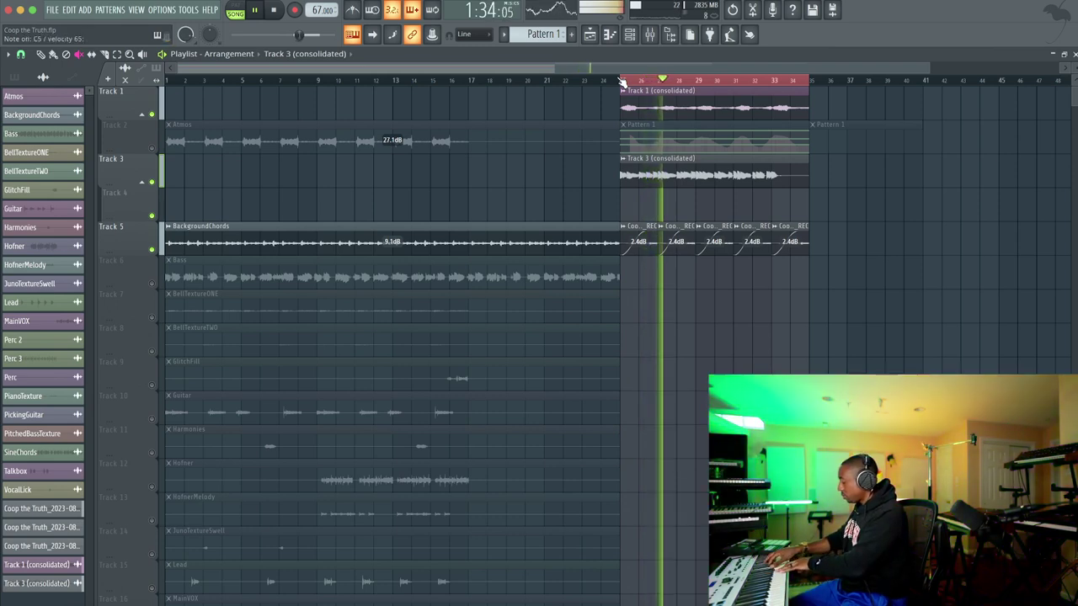
{"action": "key", "text": "space"}
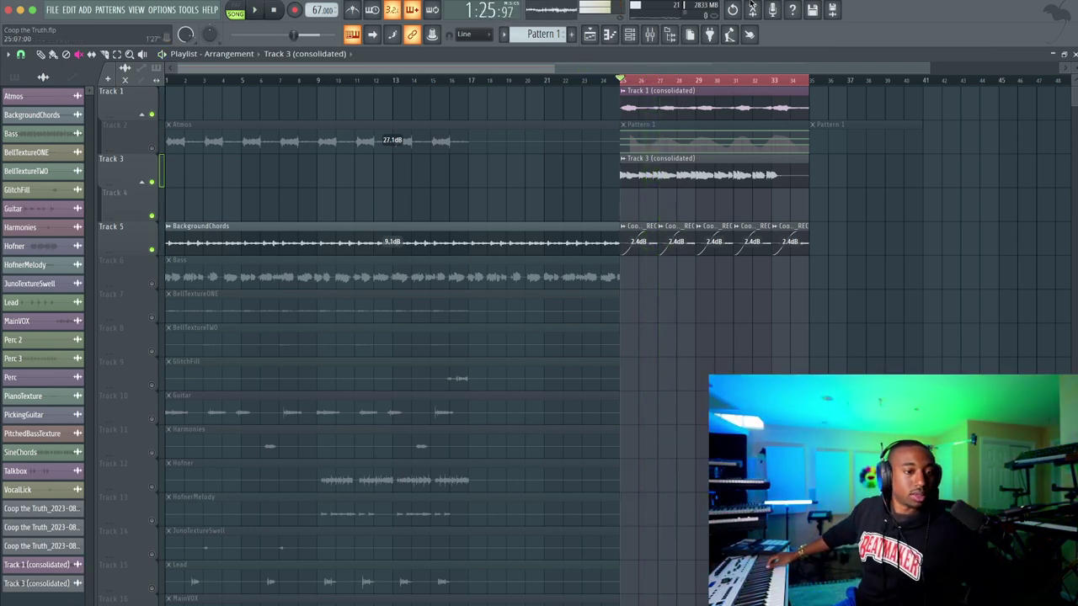
Select Pattern 2 and record the Celeste chords from bar 25 as notes and automation, with Omnisphere shown in the channel rack
{"action": "key", "text": "F6"}
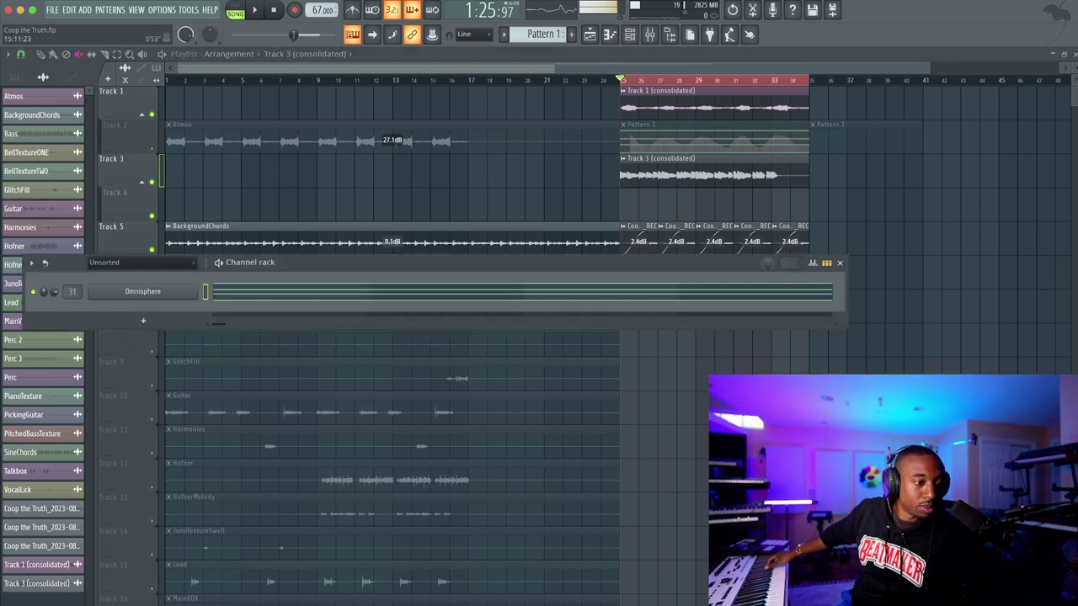
{"action": "scroll", "coordinate": [543, 35], "scroll_direction": "up", "scroll_amount": 1}
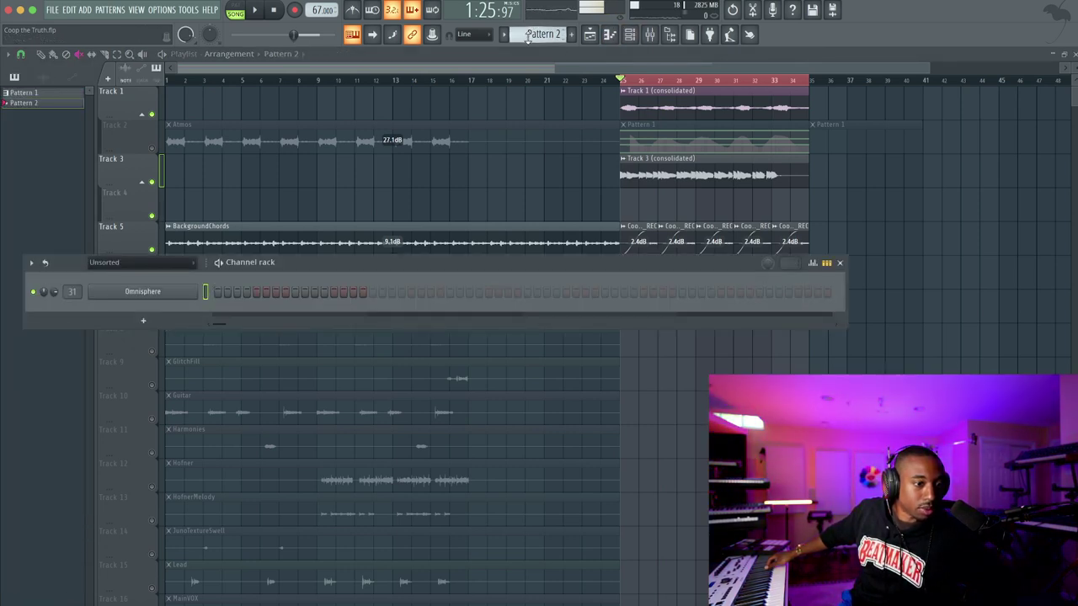
{"action": "left_click", "coordinate": [294, 10]}
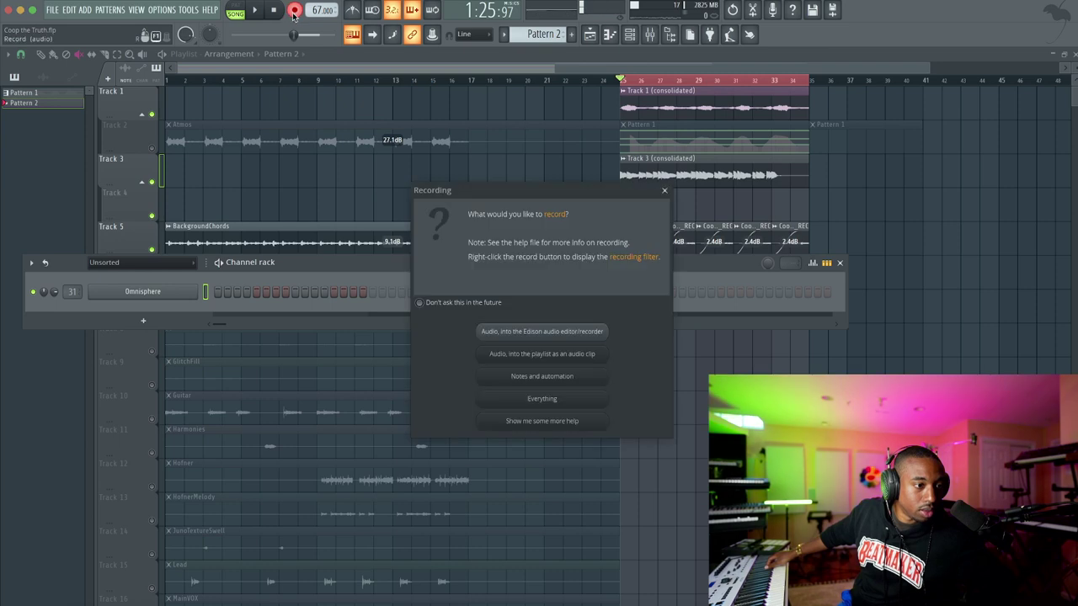
{"action": "left_click", "coordinate": [548, 376]}
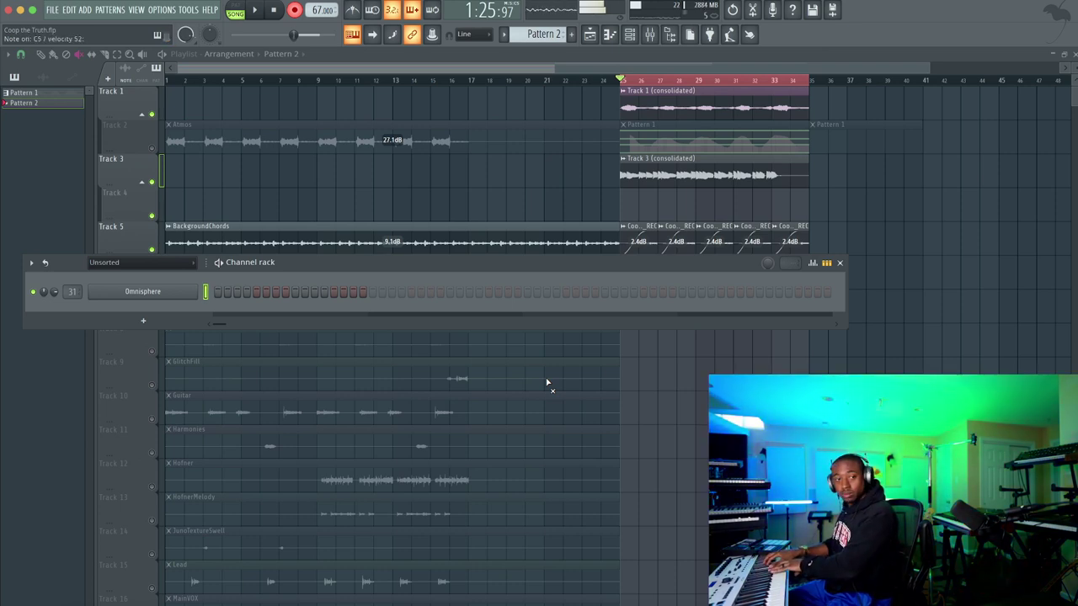
{"action": "key", "text": "space"}
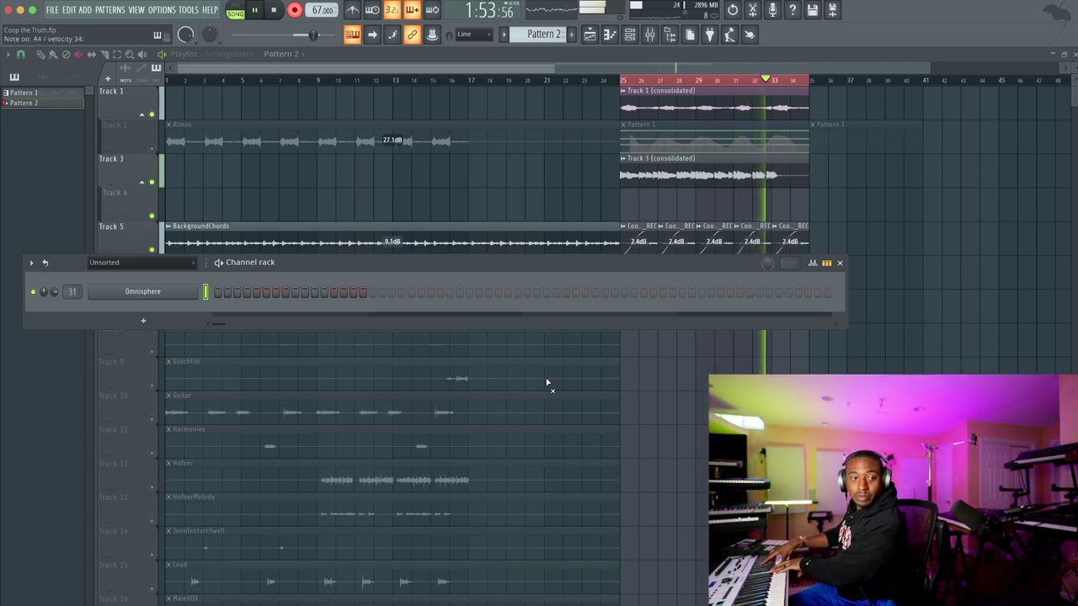
{"action": "key", "text": "space"}
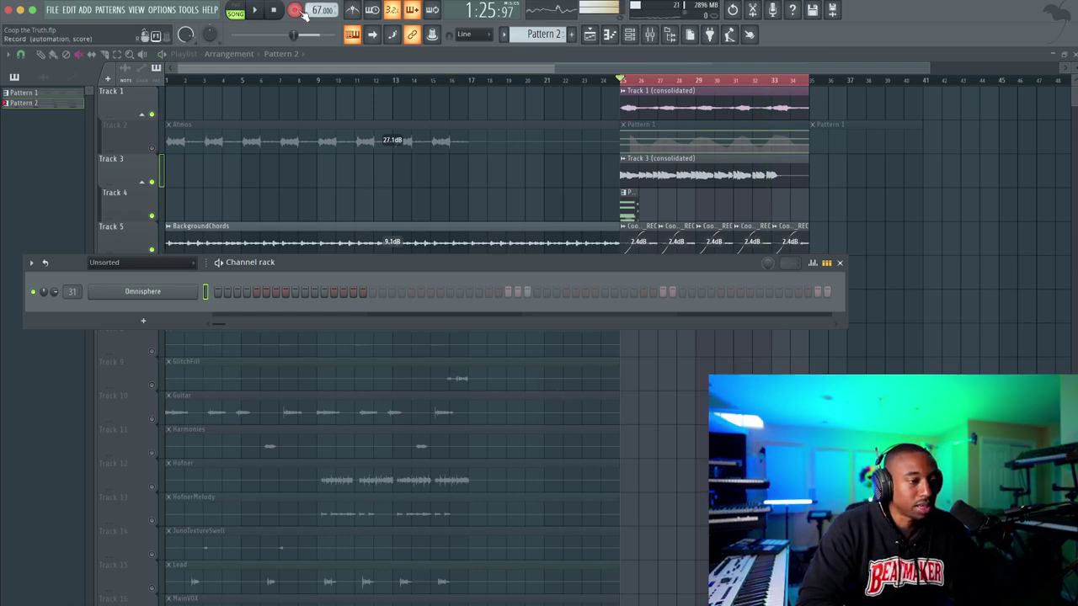
Open the piano roll of the Omnisphere channel for Pattern 2
{"action": "right_click", "coordinate": [186, 292]}
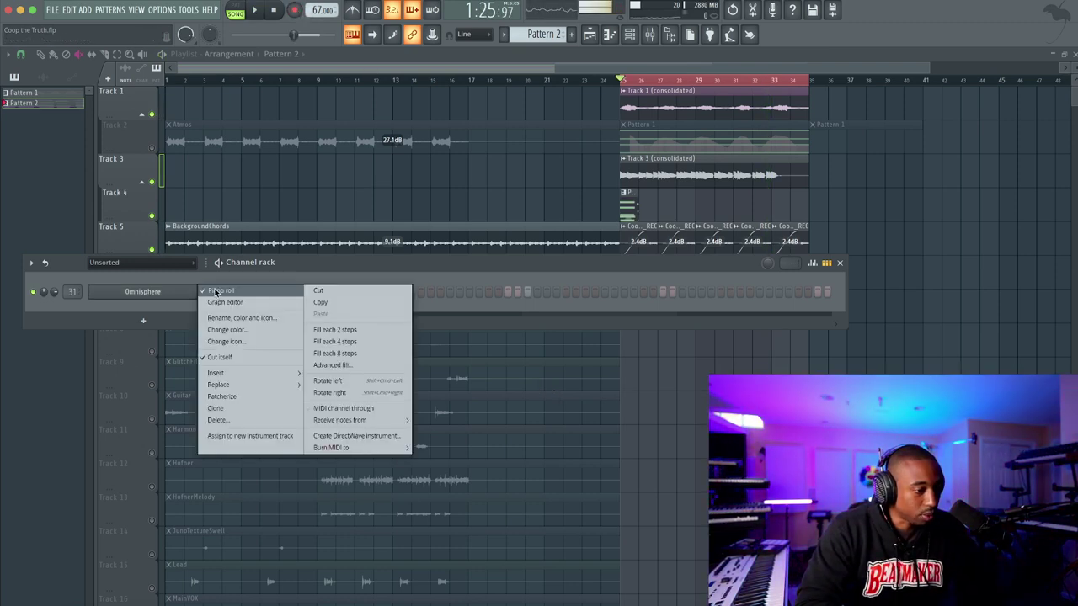
{"action": "left_click", "coordinate": [181, 293]}
{"action": "right_click", "coordinate": [178, 294]}
{"action": "left_click", "coordinate": [221, 290]}
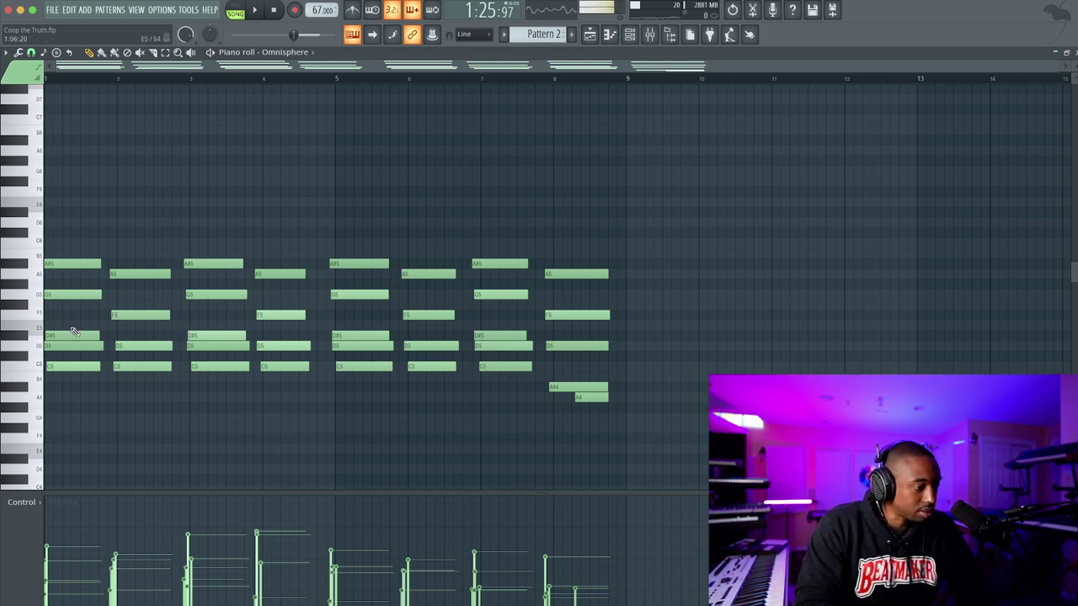
Examine the notes of the first two recorded chords by selecting them, and play the take back from its start
{"action": "left_click_drag", "start_coordinate": [79, 258], "coordinate": [82, 348]}
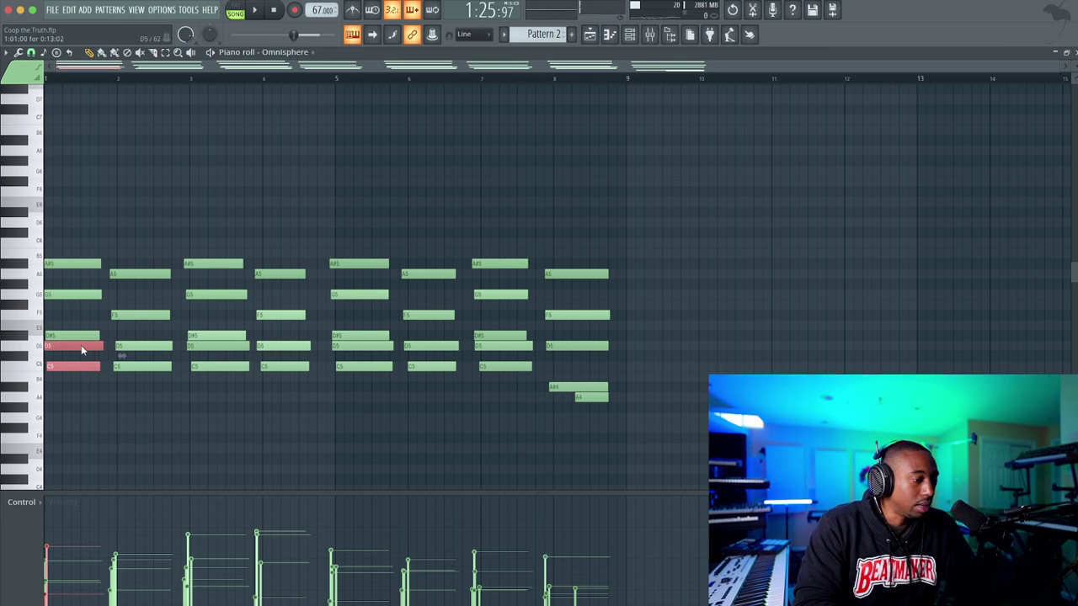
{"action": "left_click", "coordinate": [125, 410], "text": "ctrl"}
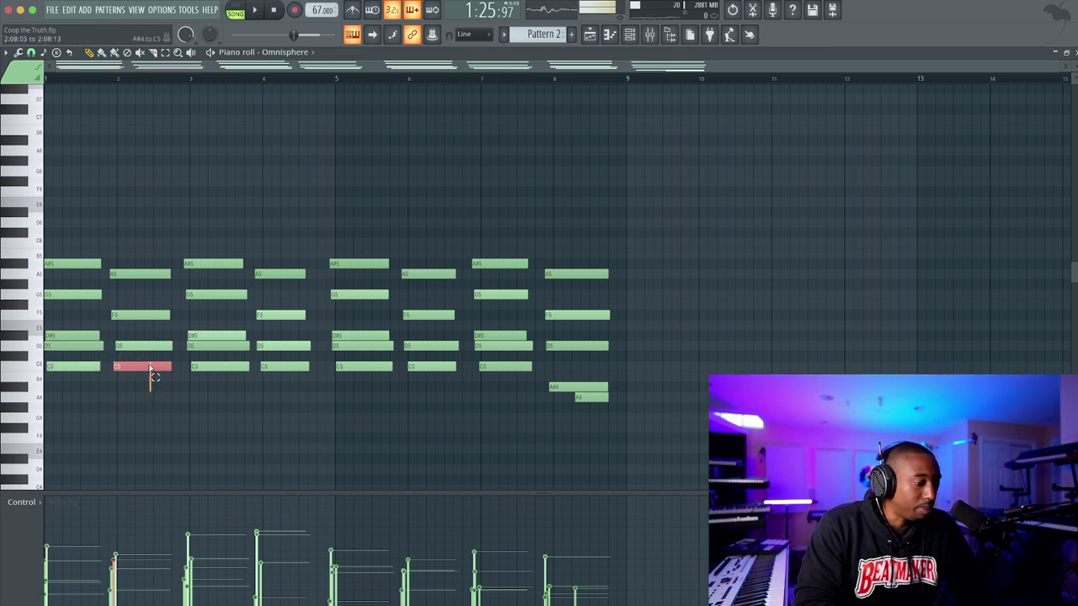
{"action": "left_click_drag", "start_coordinate": [155, 384], "coordinate": [144, 346]}
{"action": "left_click", "coordinate": [149, 387], "text": "ctrl"}
{"action": "key", "text": "space"}
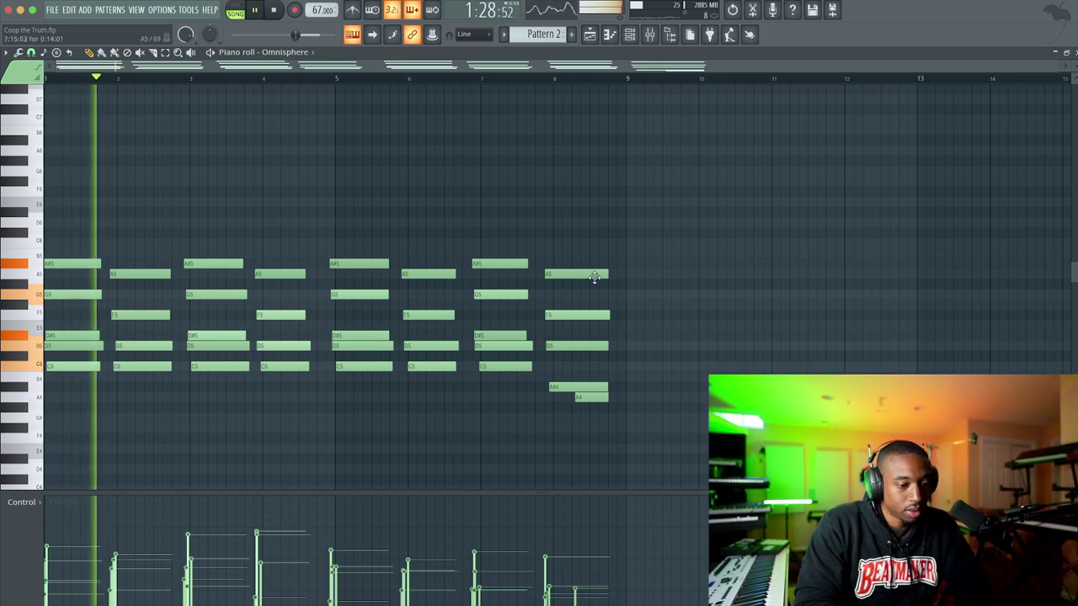
Switch from the piano roll to the playlist, stop playback and show the section from bar 25
{"action": "left_click", "coordinate": [591, 36]}
{"action": "key", "text": "space"}
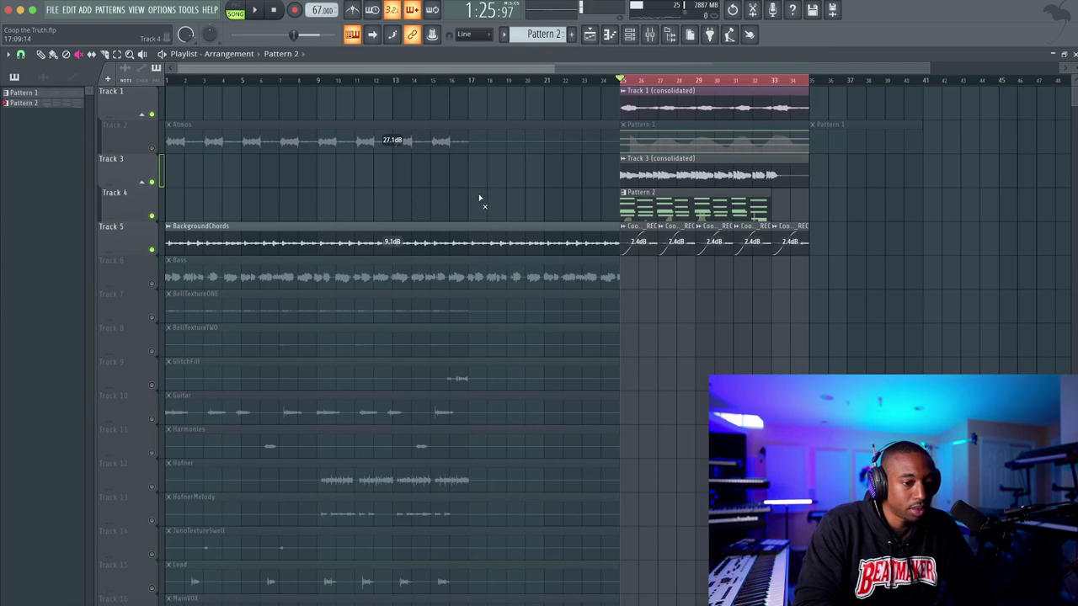
{"action": "scroll", "coordinate": [479, 200], "scroll_direction": "right", "scroll_amount": 5}
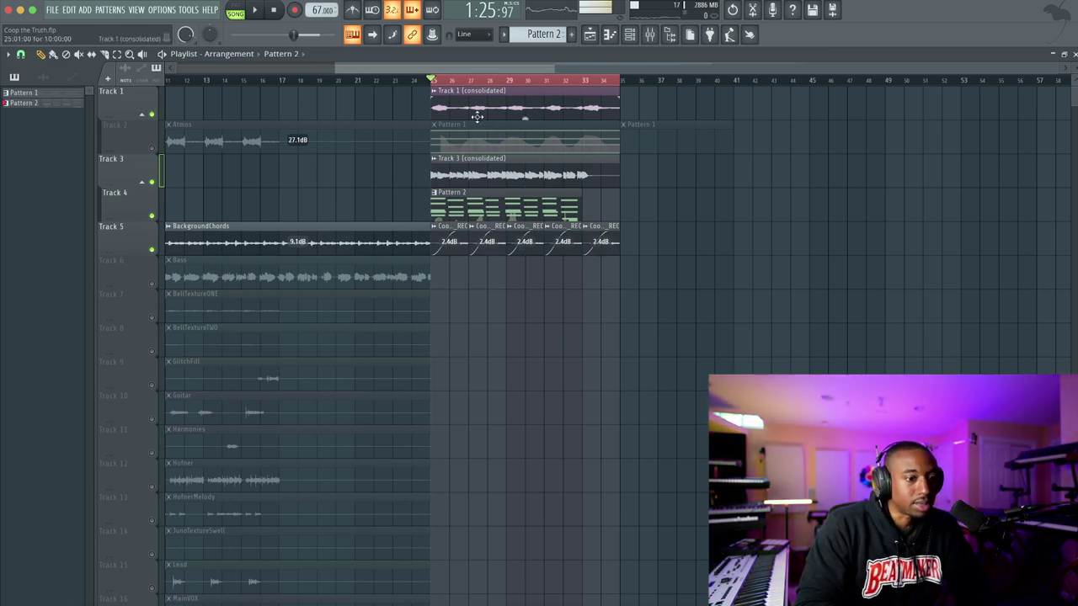
{"action": "right_click", "coordinate": [141, 189]}
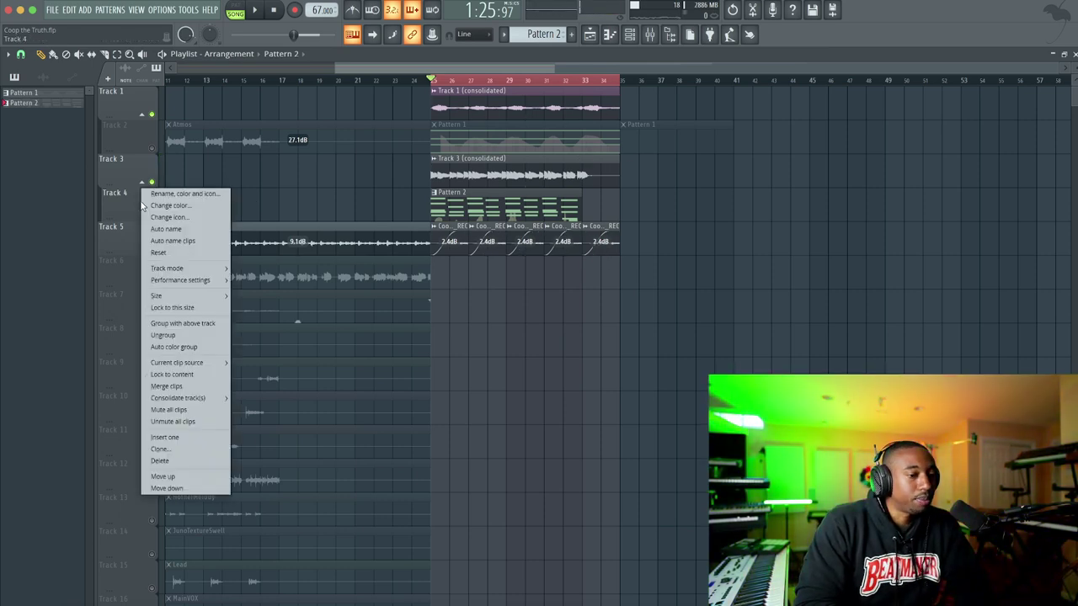
{"action": "mouse_move", "coordinate": [194, 398]}
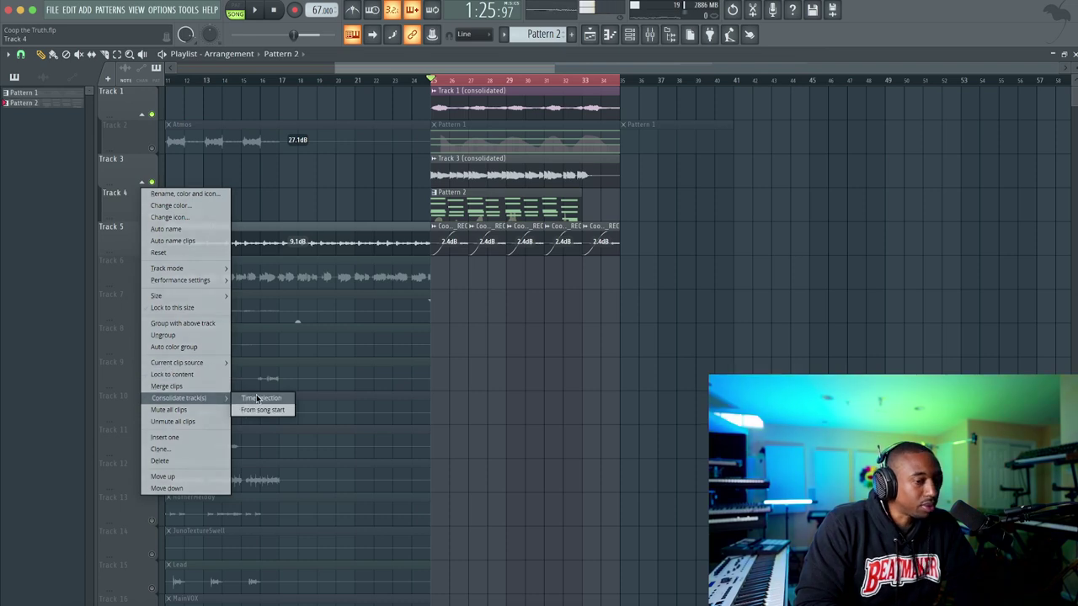
{"action": "left_click", "coordinate": [732, 319]}
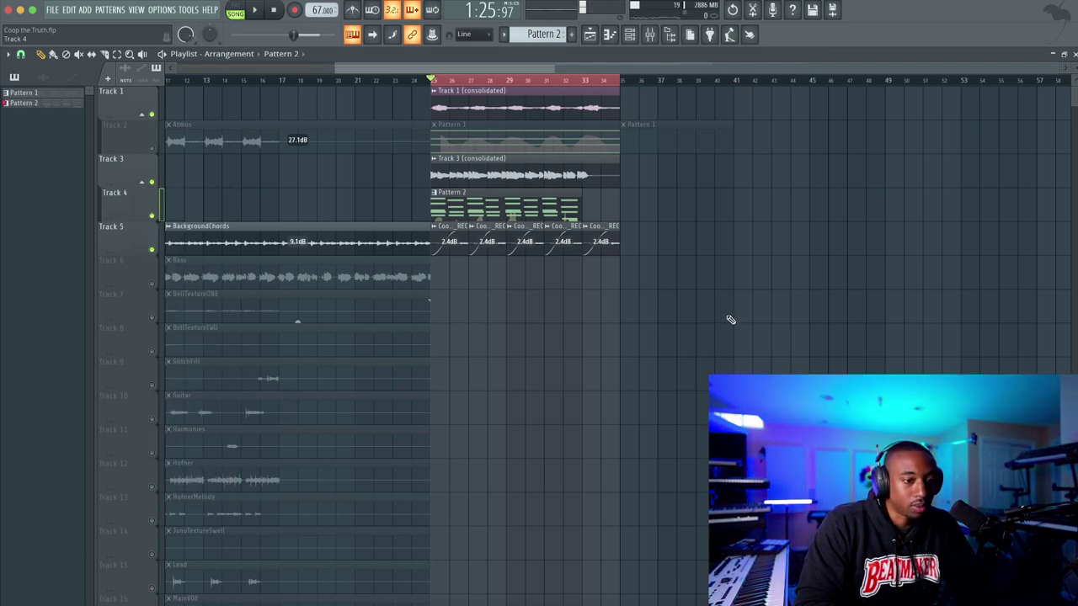
{"action": "left_click", "coordinate": [649, 35]}
{"action": "key", "text": "space"}
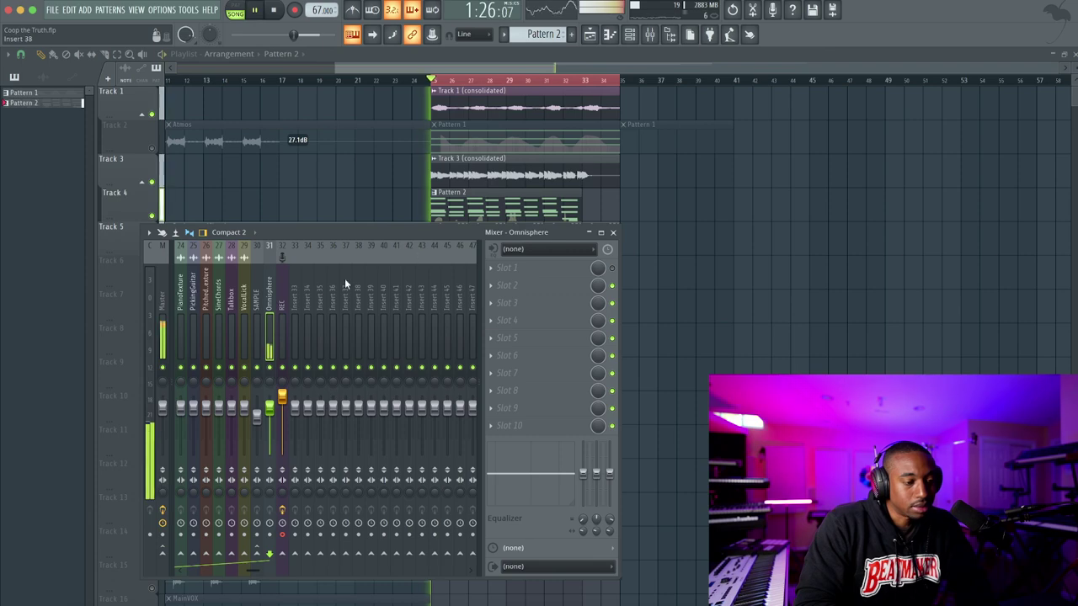
{"action": "key", "text": "space"}
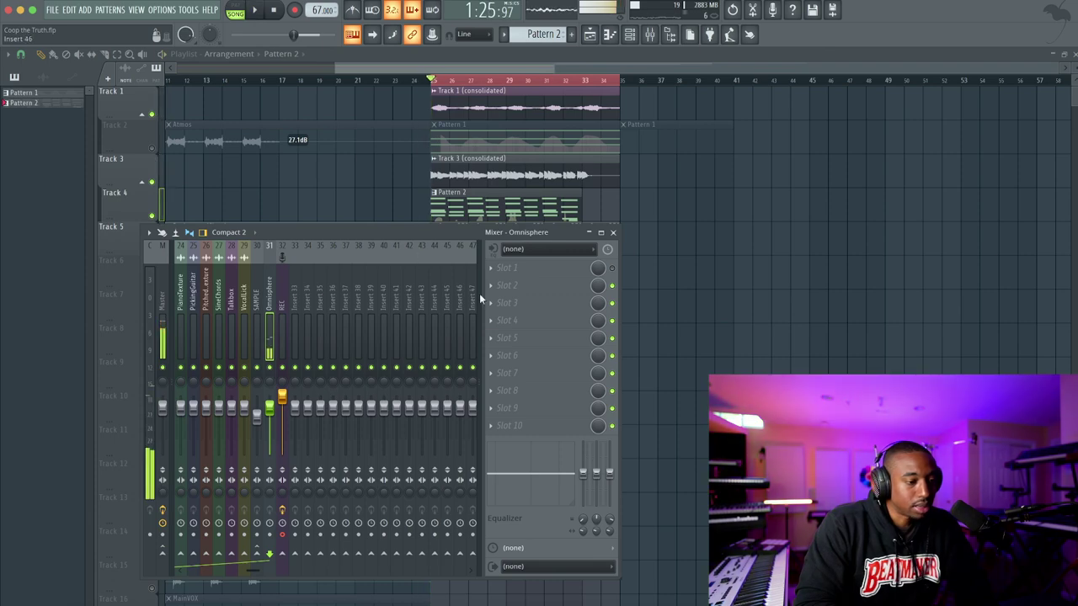
{"action": "left_click", "coordinate": [551, 272]}
{"action": "key", "text": "Escape"}
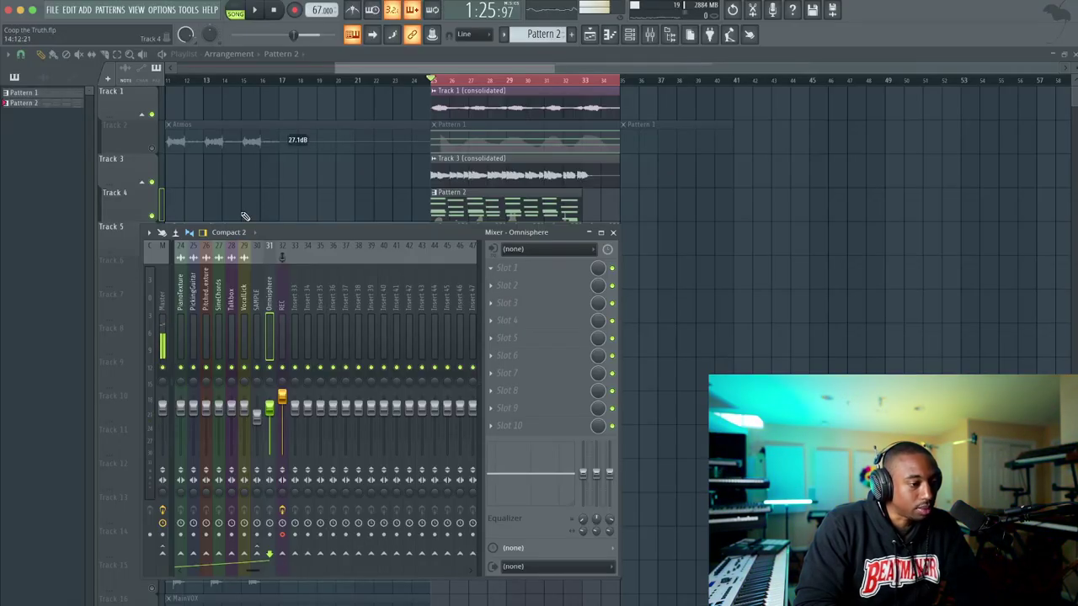
{"action": "key", "text": "F9"}
Play the BackgroundChords stem from bar 14 and the recorded Pattern 2 section from bar 25 to compare their sound
{"action": "left_click", "coordinate": [225, 80]}
{"action": "key", "text": "space"}
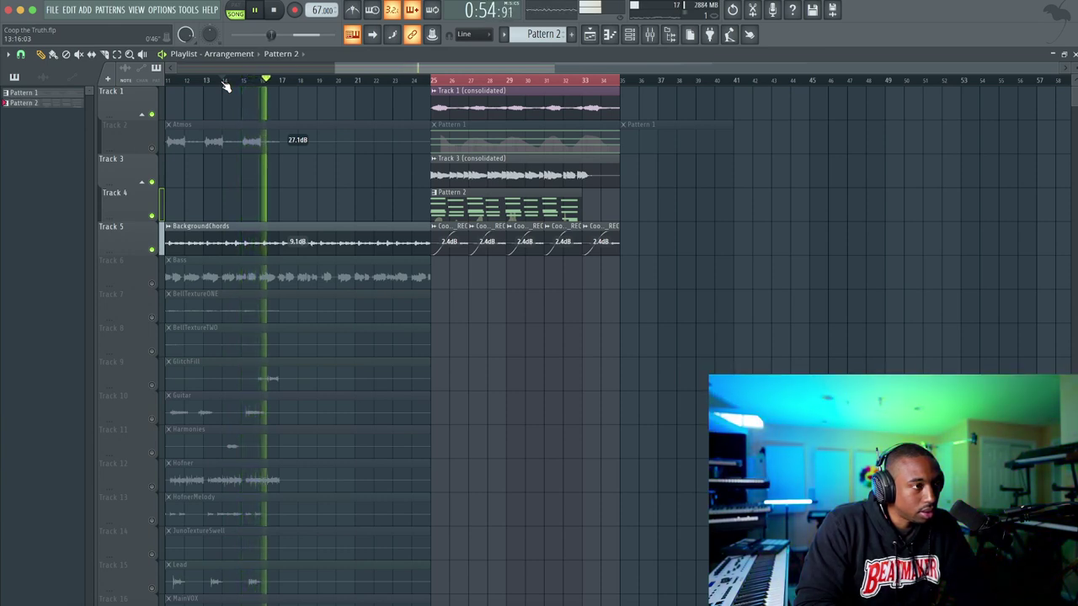
{"action": "left_click", "coordinate": [227, 85]}
{"action": "key", "text": "space"}
{"action": "left_click", "coordinate": [432, 82]}
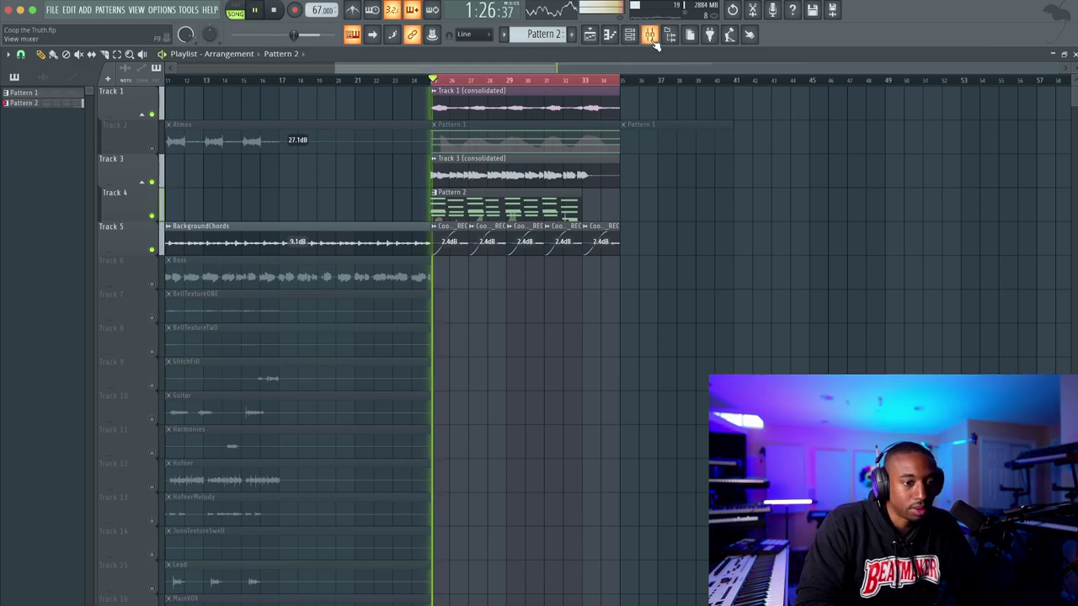
Load UAD RealVerb-Pro in the first effect slot of the Omnisphere mixer track
{"action": "left_click", "coordinate": [649, 35]}
{"action": "left_click", "coordinate": [500, 286]}
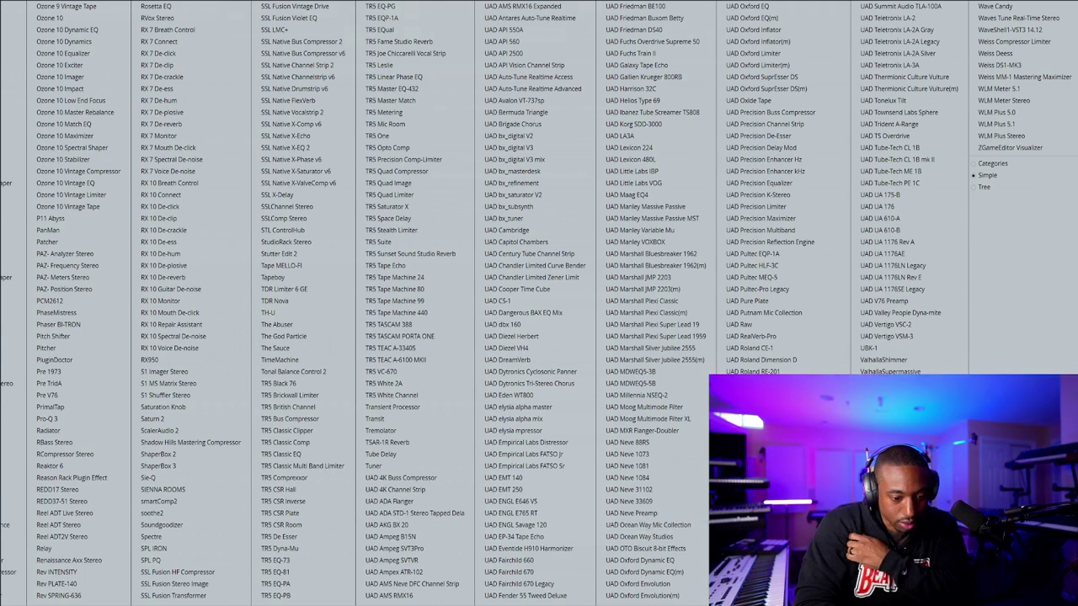
{"action": "left_click", "coordinate": [745, 336]}
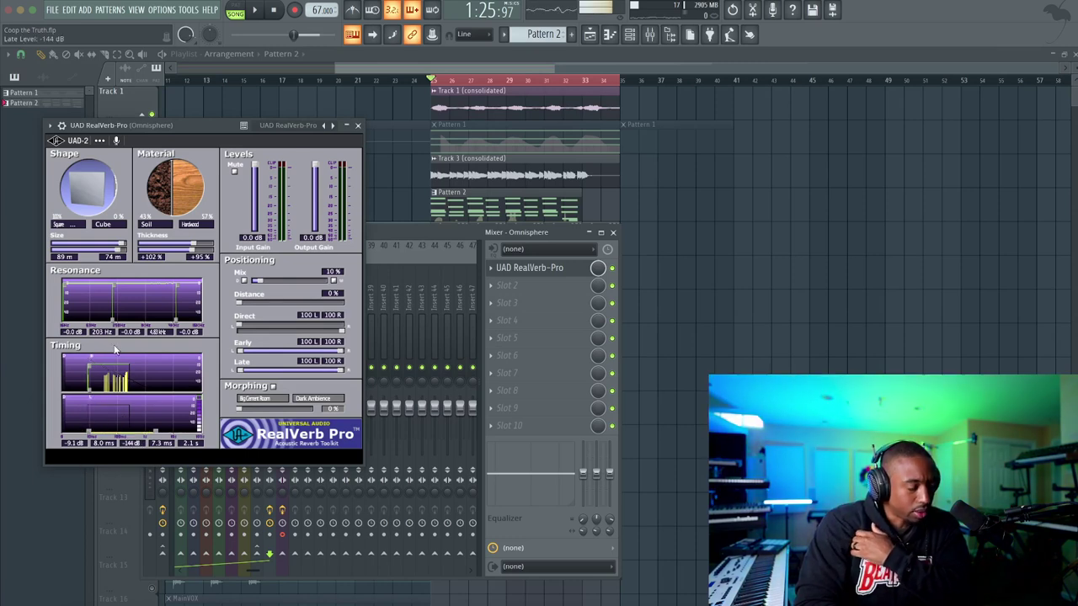
Set RealVerb-Pro's mix to 100% and its first shape's size to 1.8 m while auditioning the chords
{"action": "key", "text": "space"}
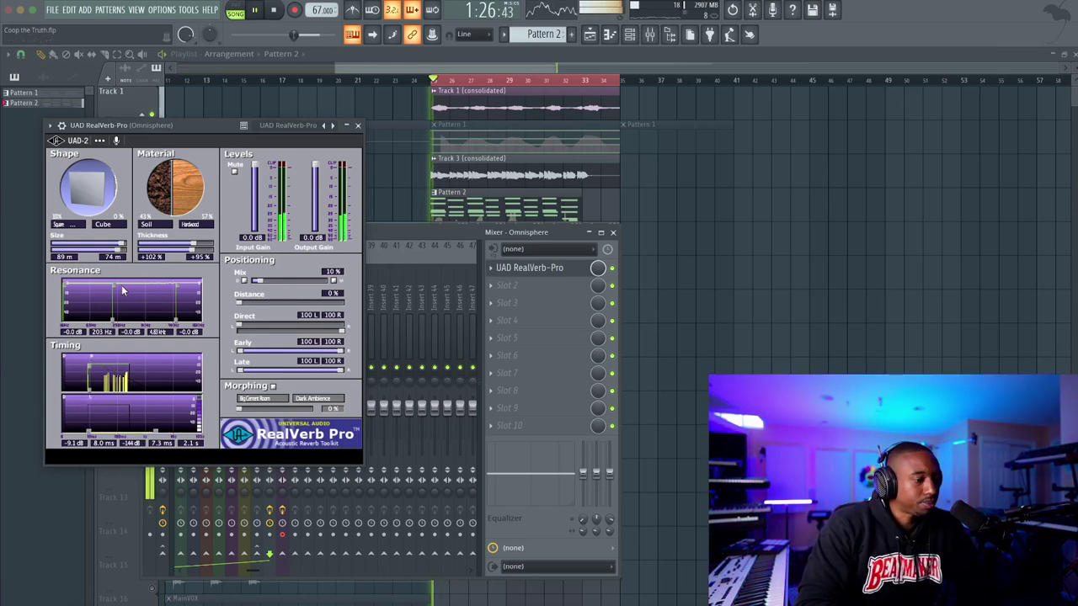
{"action": "left_click_drag", "start_coordinate": [257, 280], "coordinate": [355, 280]}
{"action": "key", "text": "space"}
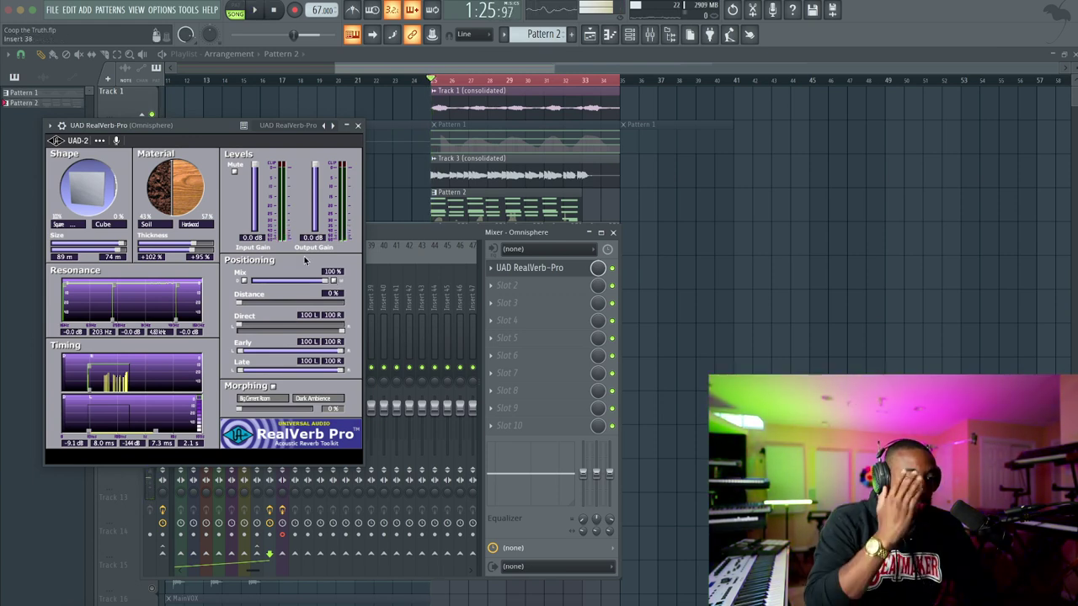
{"action": "key", "text": "space"}
{"action": "left_click_drag", "start_coordinate": [70, 245], "coordinate": [67, 244]}
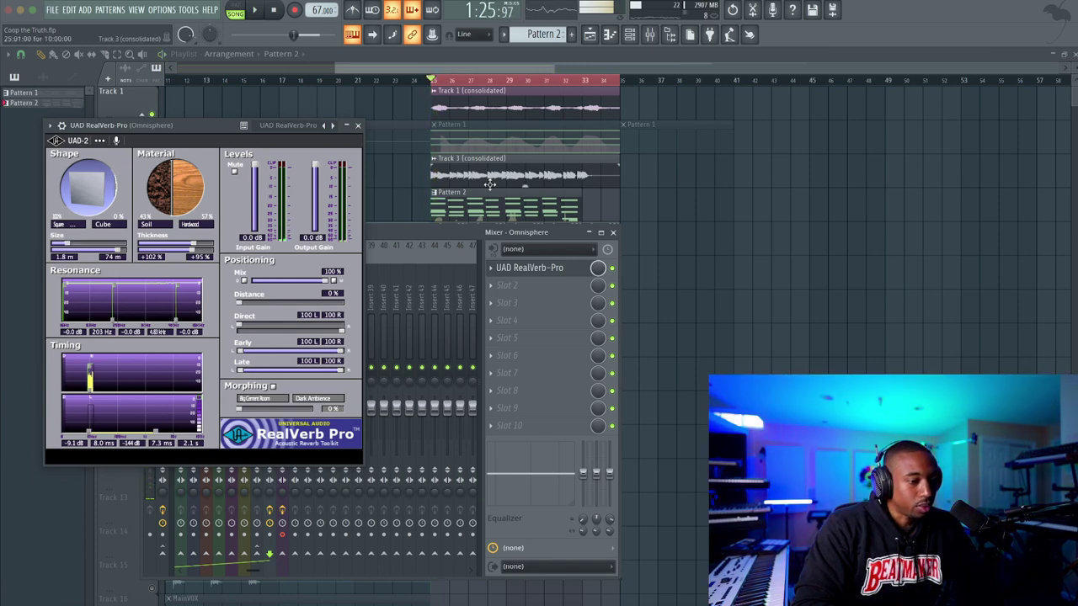
{"action": "key", "text": "space"}
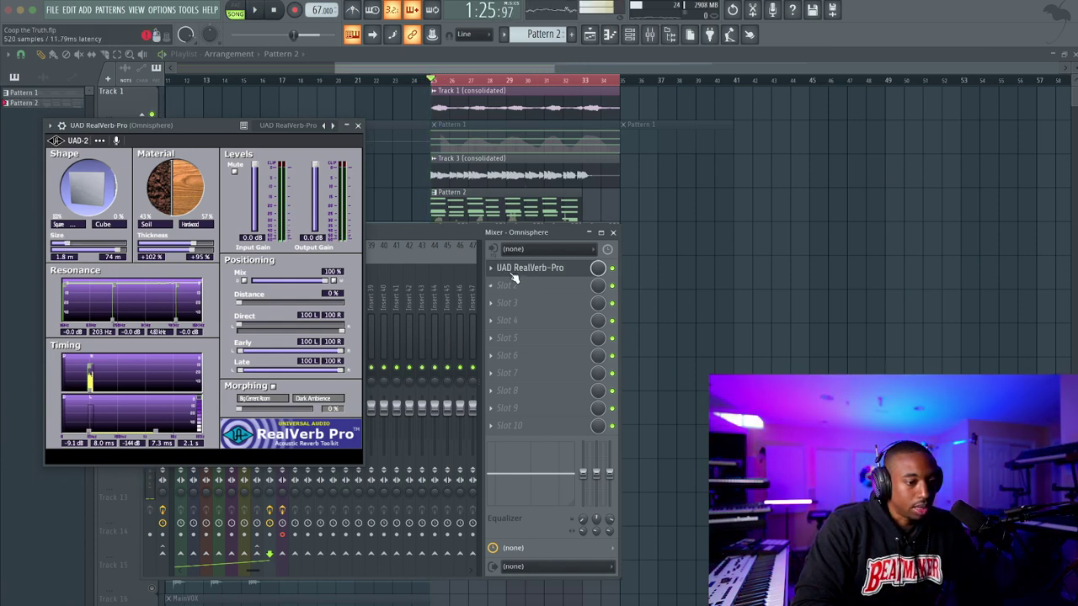
Play the BackgroundChords stem from bar 19 and the reverberated take from bar 25 to compare them
{"action": "left_click", "coordinate": [318, 82]}
{"action": "key", "text": "space"}
{"action": "key", "text": "space"}
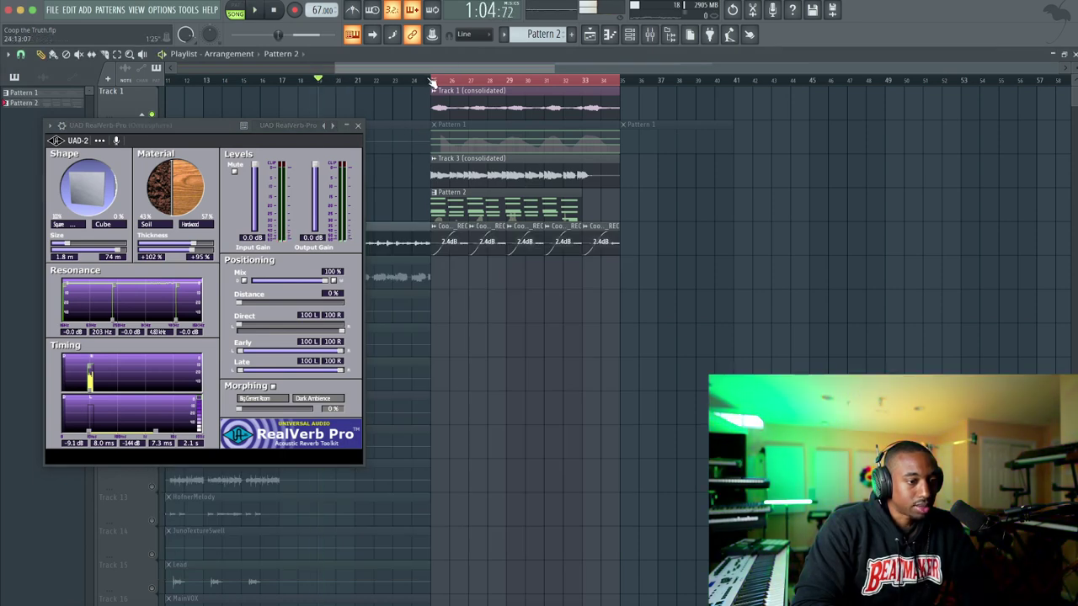
{"action": "left_click", "coordinate": [650, 34]}
{"action": "key", "text": "space"}
{"action": "key", "text": "space"}
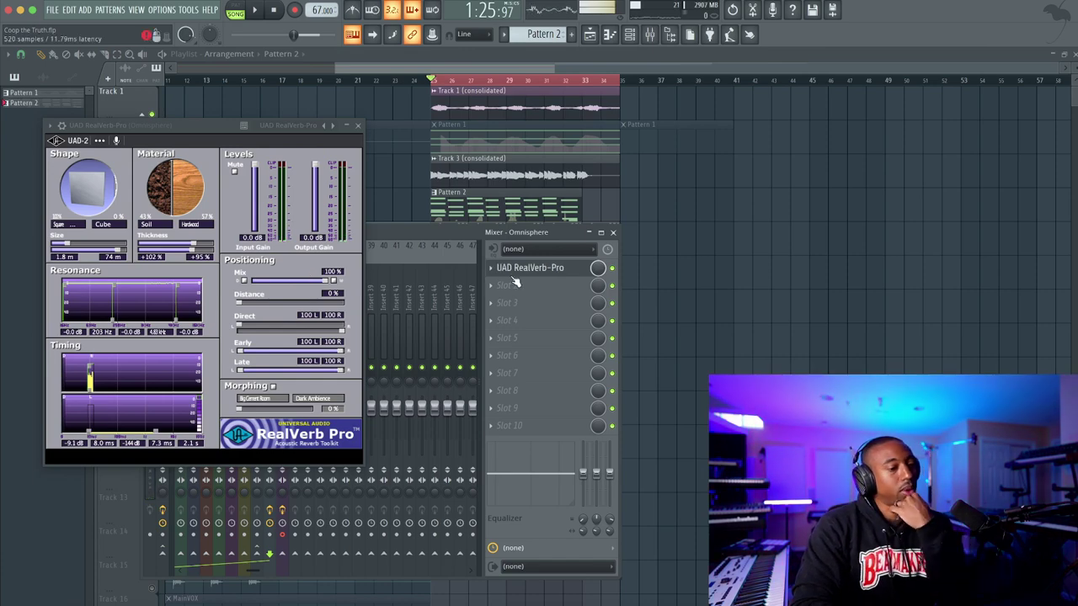
Move UAD RealVerb-Pro to slot 3 and load Transit in slot 1 of the Omnisphere mixer track
{"action": "left_click_drag", "start_coordinate": [514, 269], "coordinate": [523, 303]}
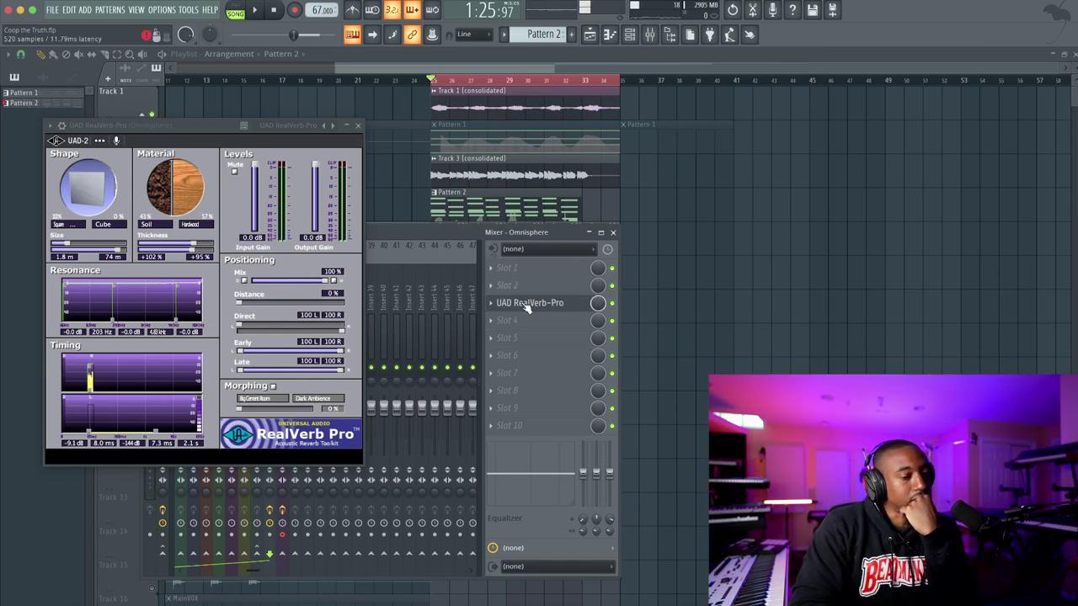
{"action": "left_click", "coordinate": [530, 276]}
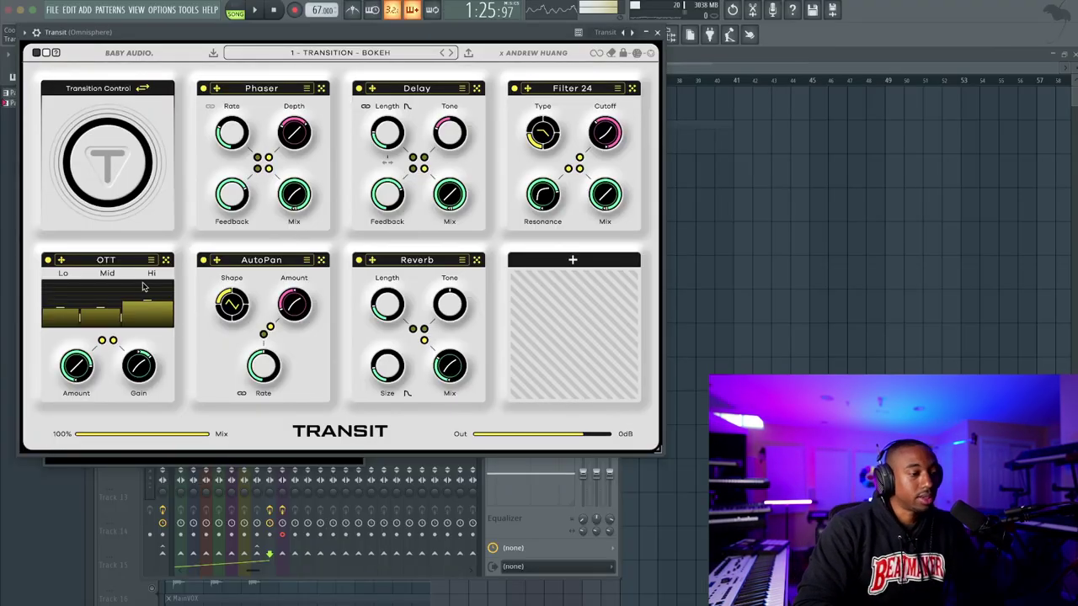
Reset Transit to its INIT preset and add a Noise module with a band-pass filter in the first free space
{"action": "left_click", "coordinate": [610, 54]}
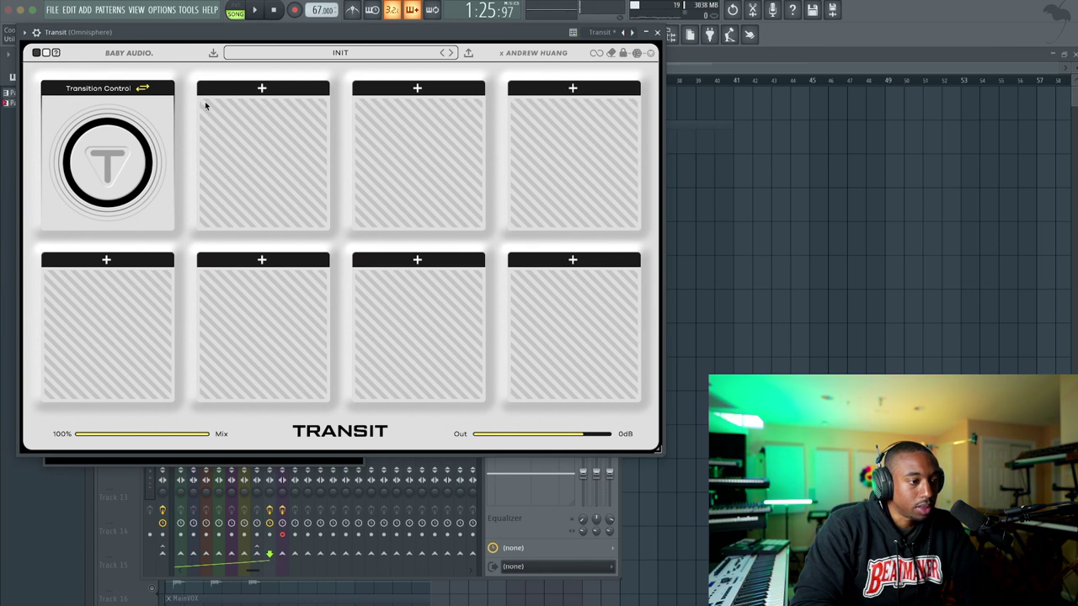
{"action": "left_click", "coordinate": [261, 88]}
{"action": "scroll", "coordinate": [266, 190], "scroll_direction": "down", "scroll_amount": 3}
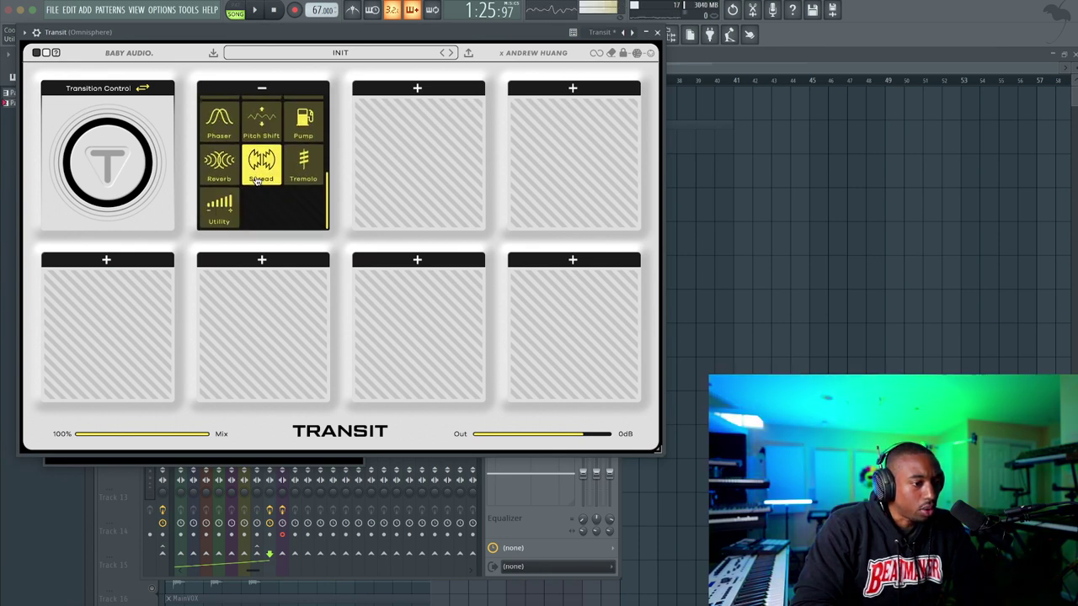
{"action": "left_click", "coordinate": [224, 143]}
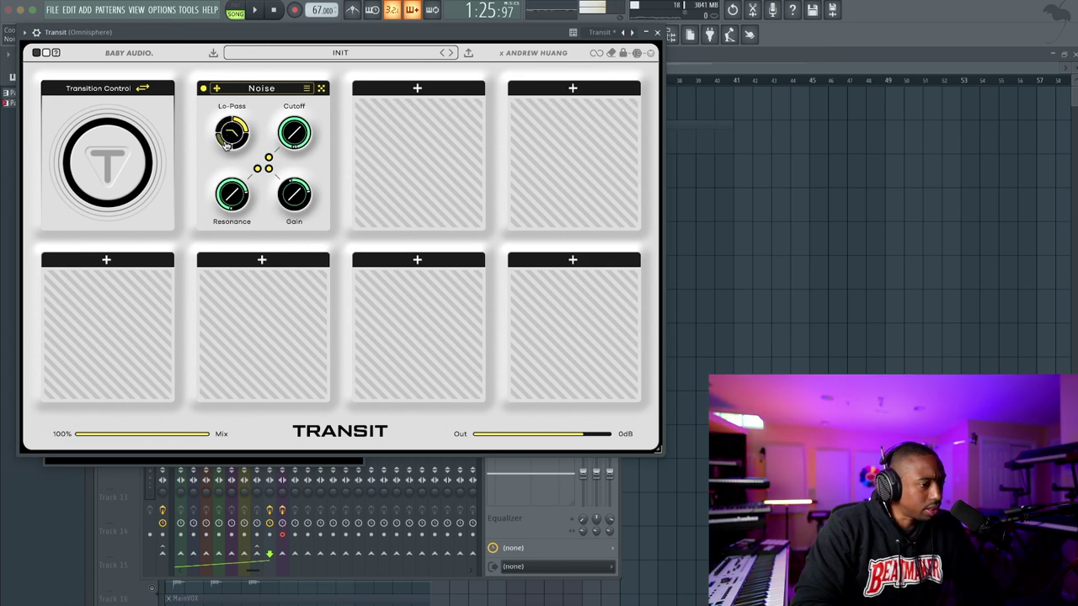
{"action": "left_click", "coordinate": [245, 142]}
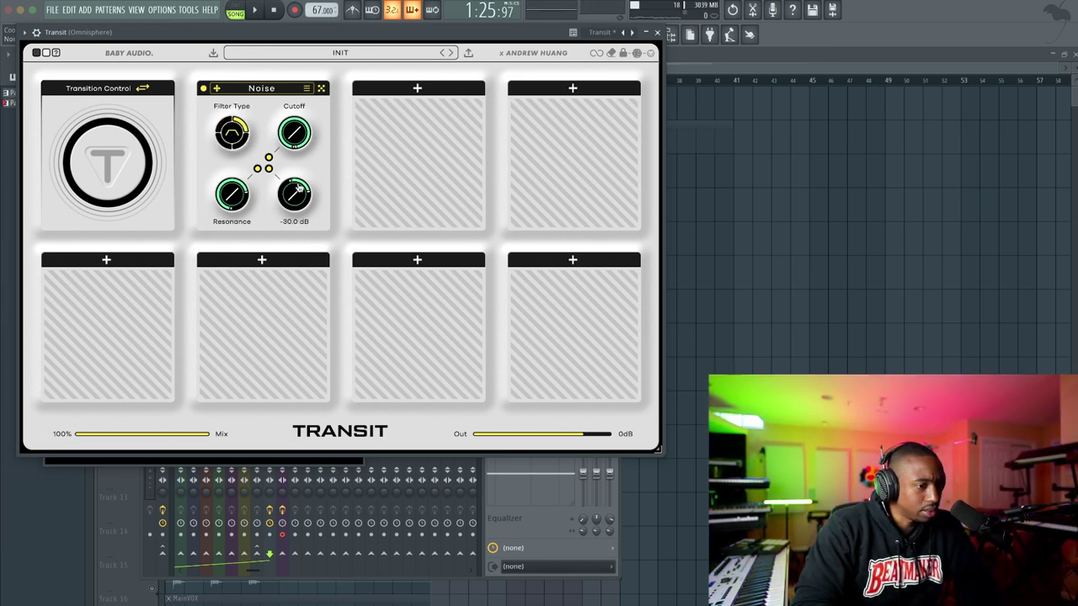
Turn Transit's Transition Control up to about three quarters and adjust the Noise module's cutoff while auditioning the chords
{"action": "mouse_move", "coordinate": [294, 188]}
{"action": "key", "text": "space"}
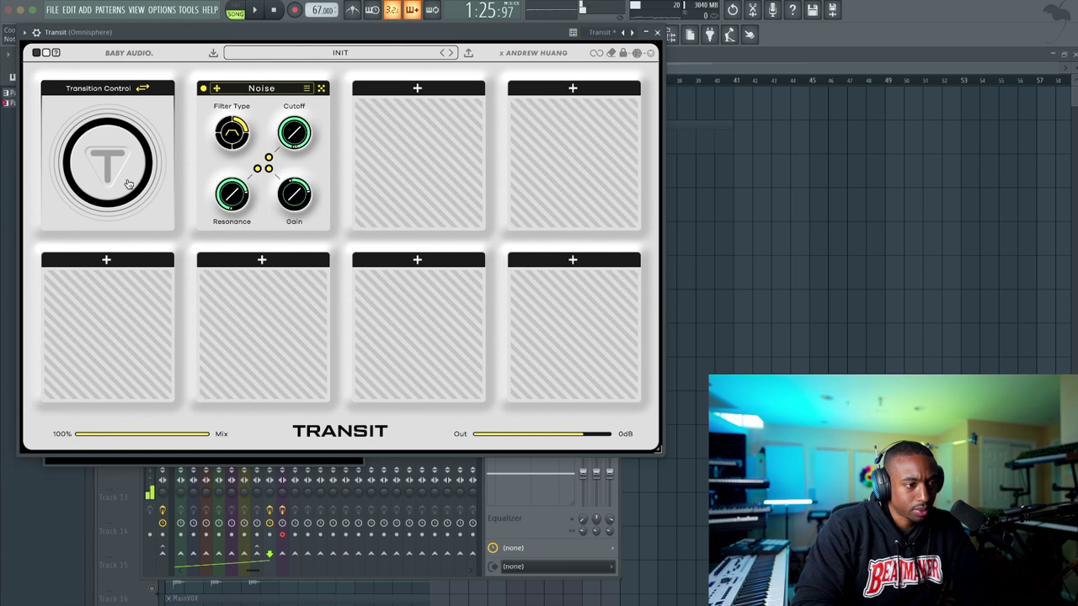
{"action": "key", "text": "space"}
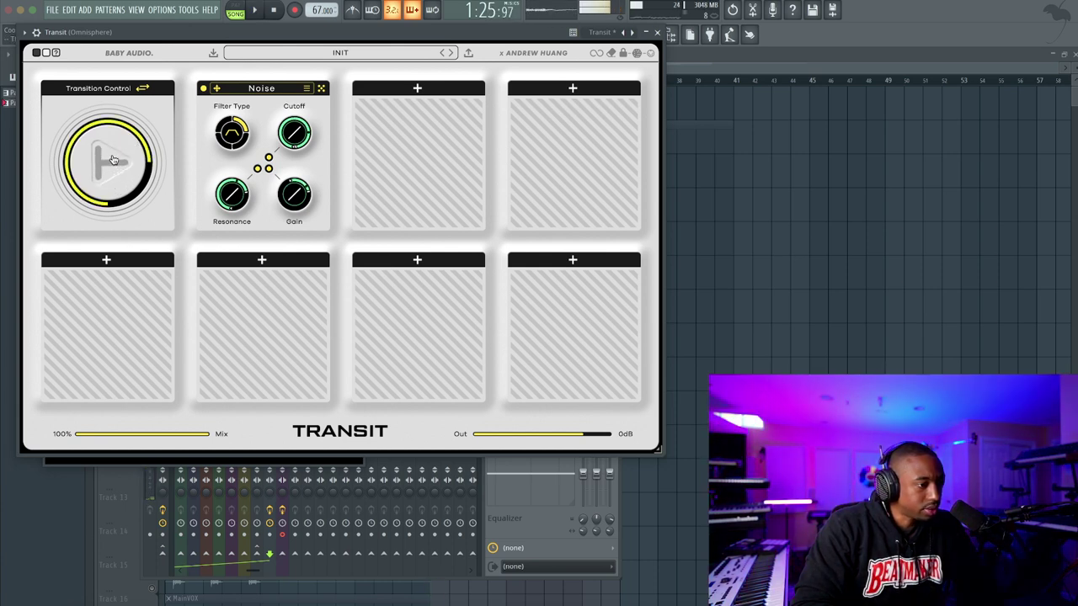
{"action": "mouse_move", "coordinate": [301, 134]}
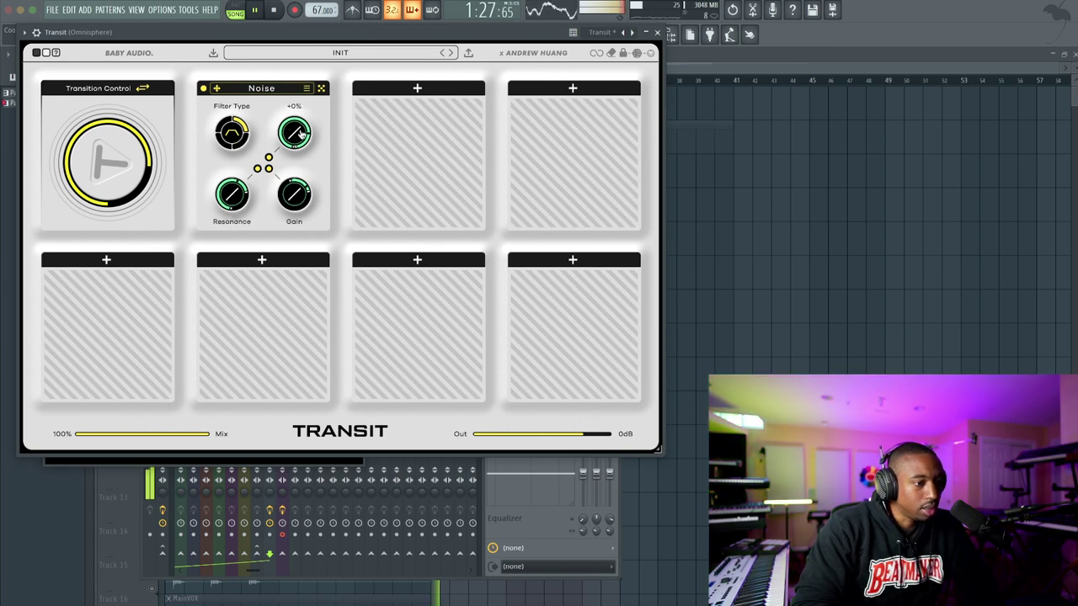
{"action": "left_click_drag", "start_coordinate": [288, 125], "coordinate": [271, 156]}
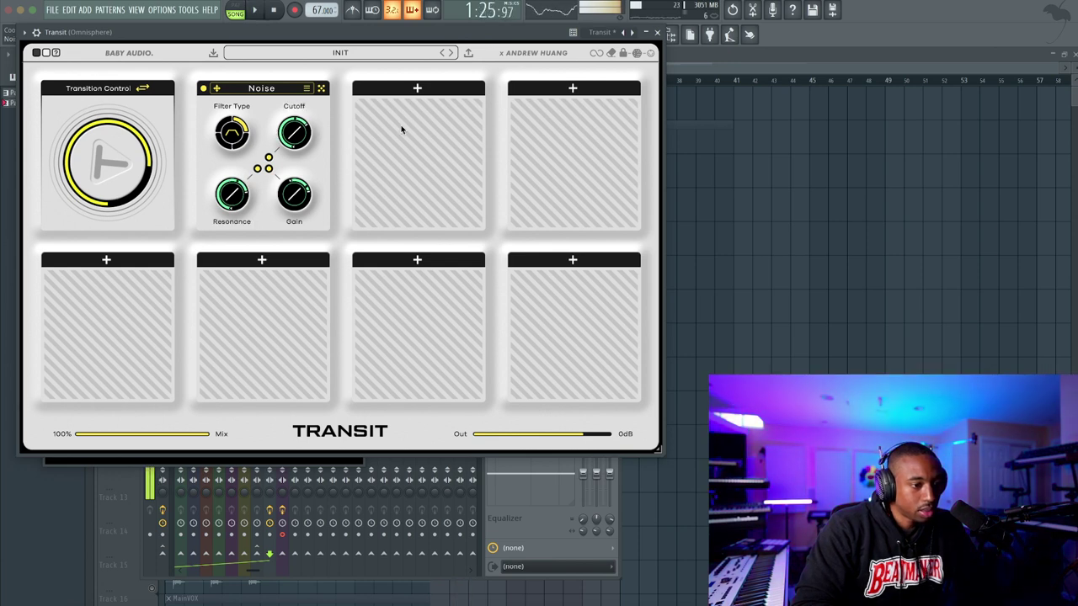
Add a Spread module beside Noise in Transit and audition the chords with it
{"action": "left_click", "coordinate": [405, 92]}
{"action": "scroll", "coordinate": [438, 165], "scroll_direction": "down", "scroll_amount": 2}
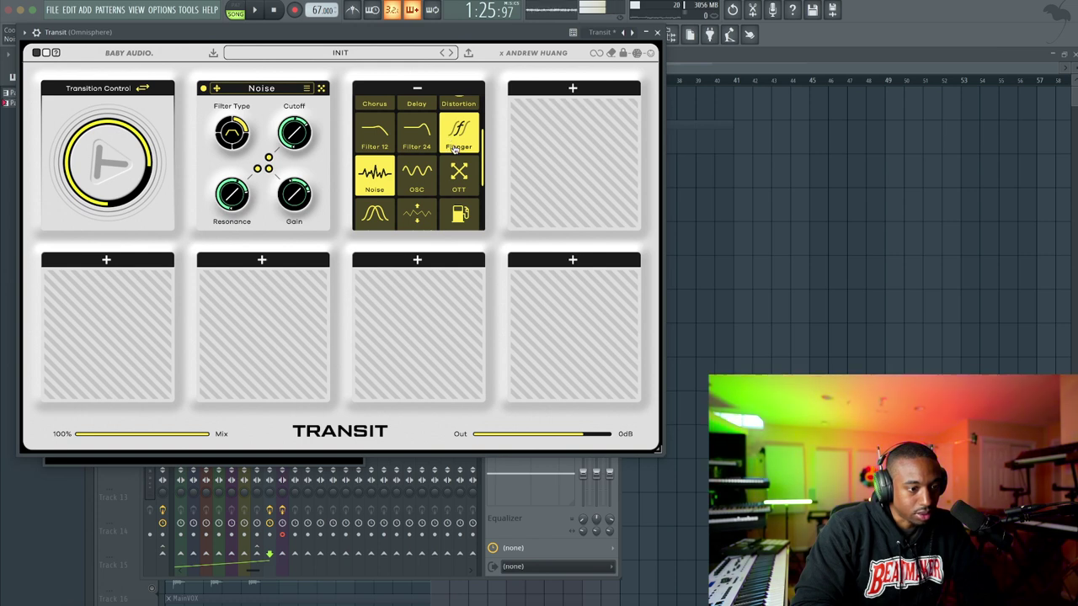
{"action": "scroll", "coordinate": [454, 148], "scroll_direction": "down", "scroll_amount": 3}
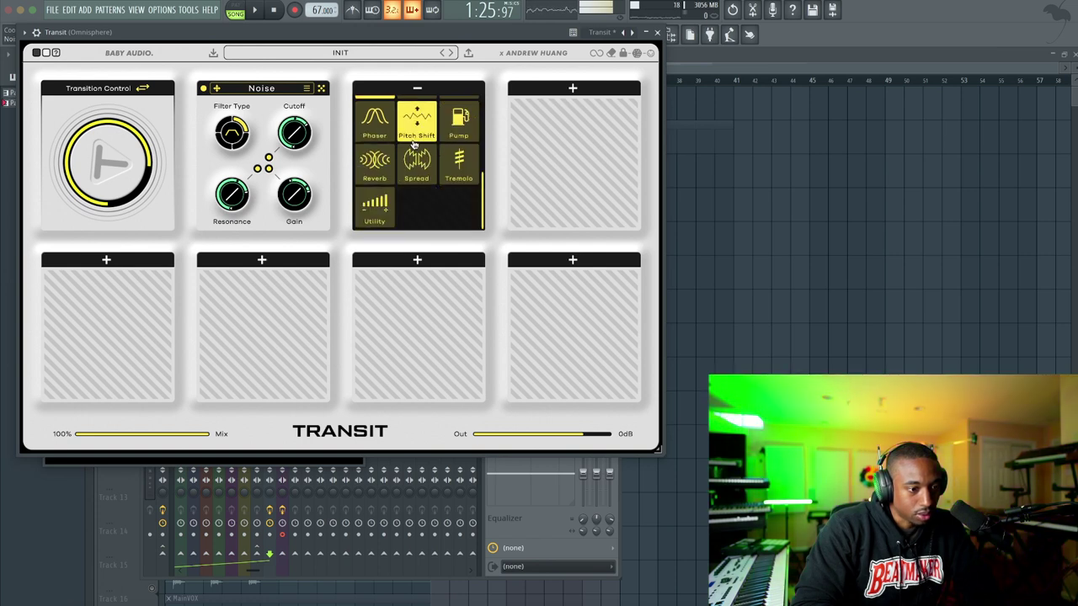
{"action": "left_click", "coordinate": [421, 163]}
{"action": "key", "text": "space"}
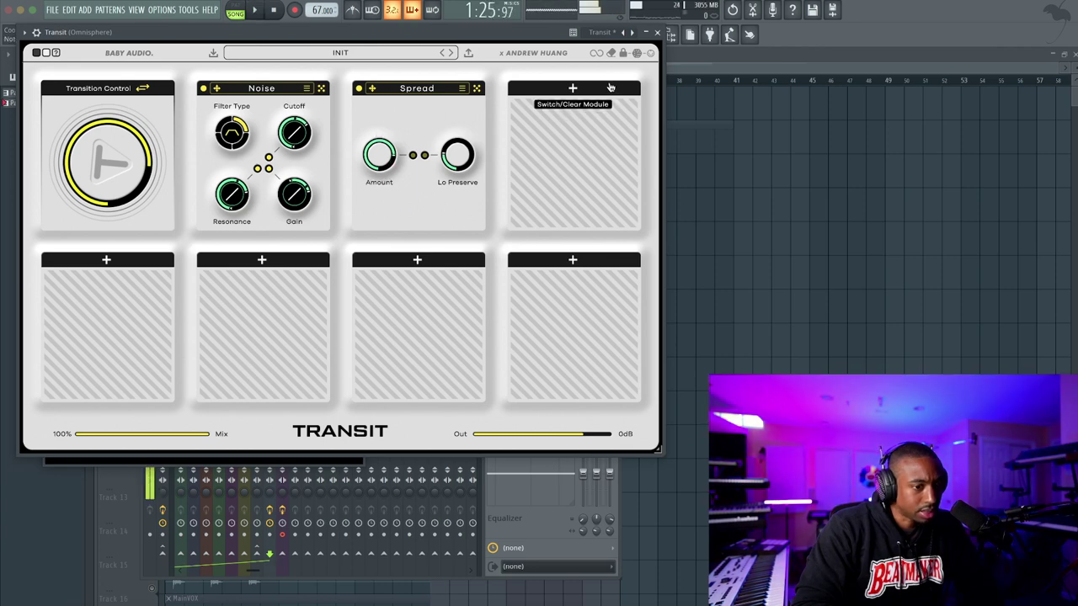
Close the Transit and RealVerb-Pro windows, show the Omnisphere channel in the channel rack and return to the mixer during playback
{"action": "left_click", "coordinate": [658, 33]}
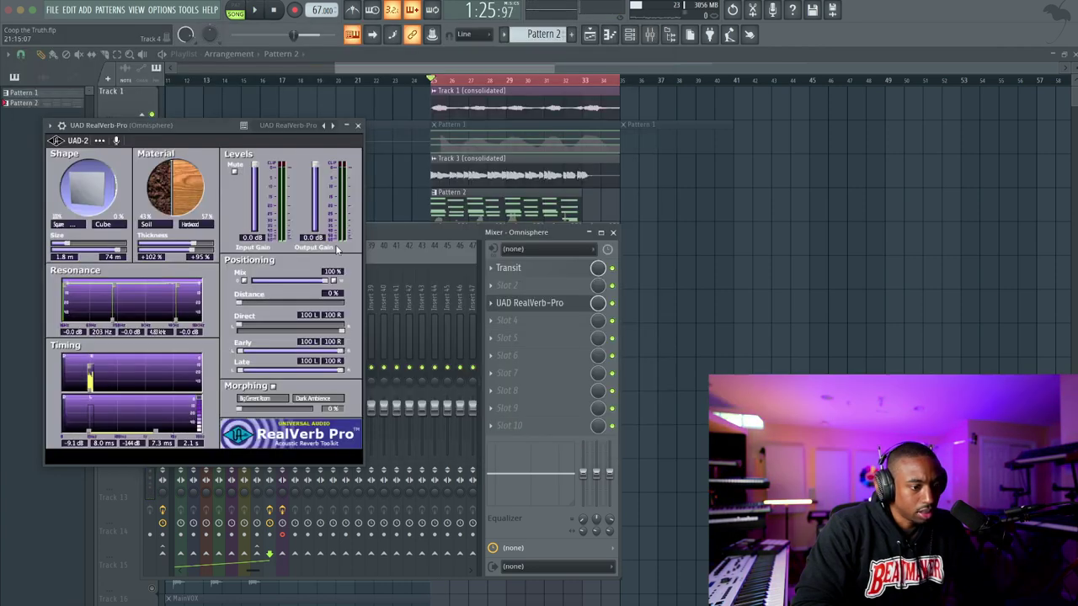
{"action": "left_click", "coordinate": [359, 127]}
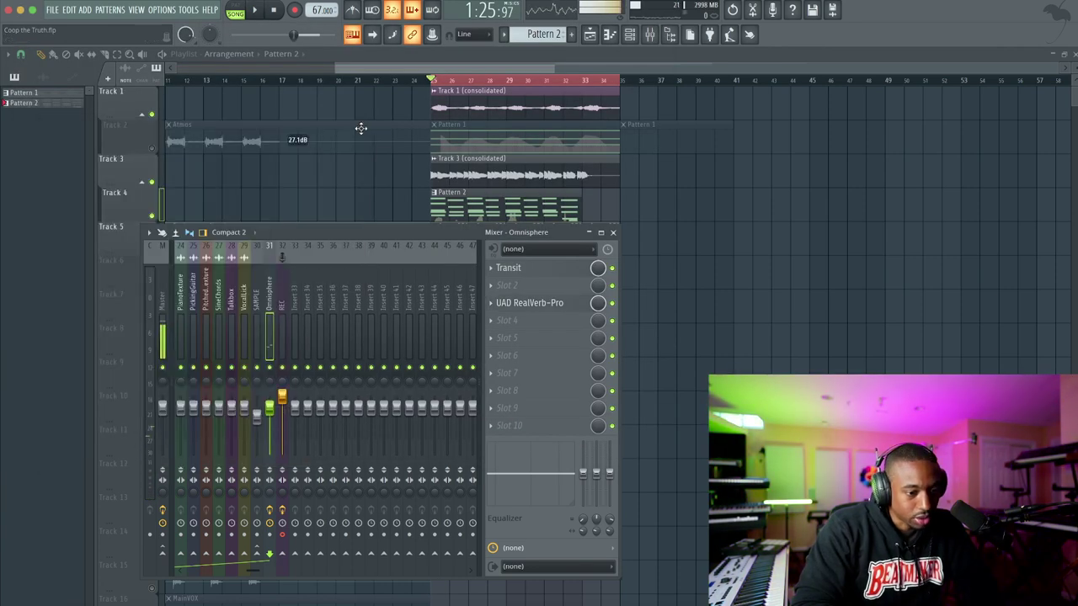
{"action": "left_click", "coordinate": [628, 35]}
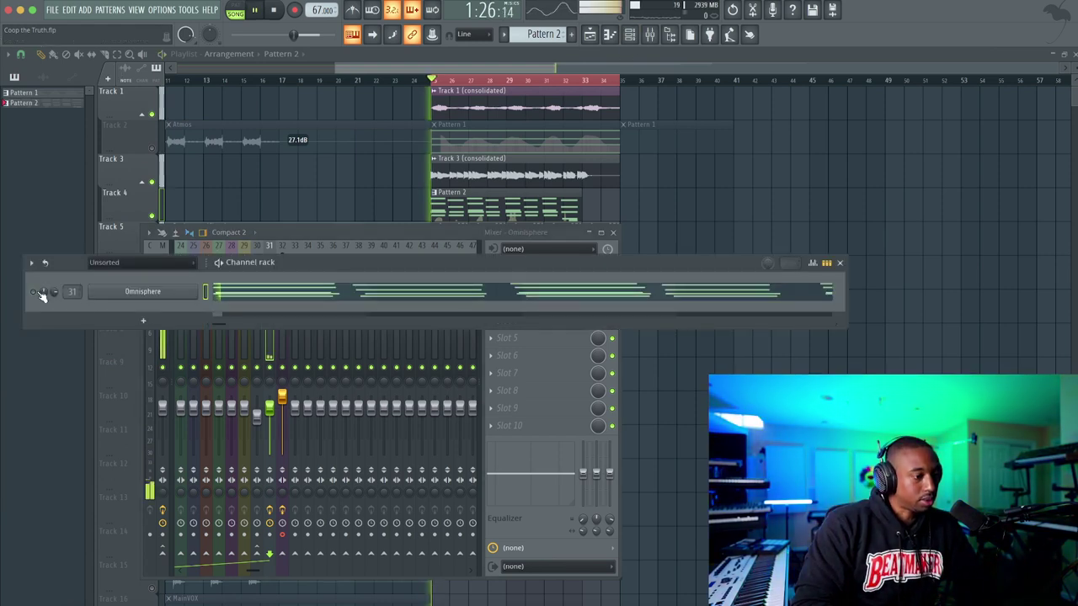
{"action": "left_click", "coordinate": [526, 508]}
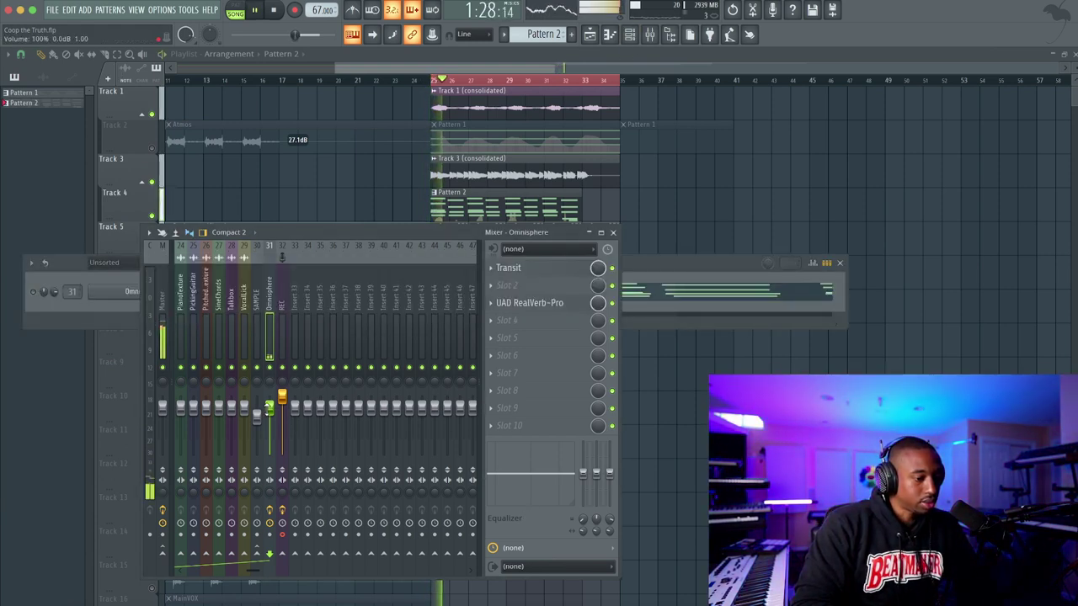
Mute playlist Tracks 1 and 3, collapsing the Track 3 group while doing so and expanding it again
{"action": "left_click", "coordinate": [163, 216]}
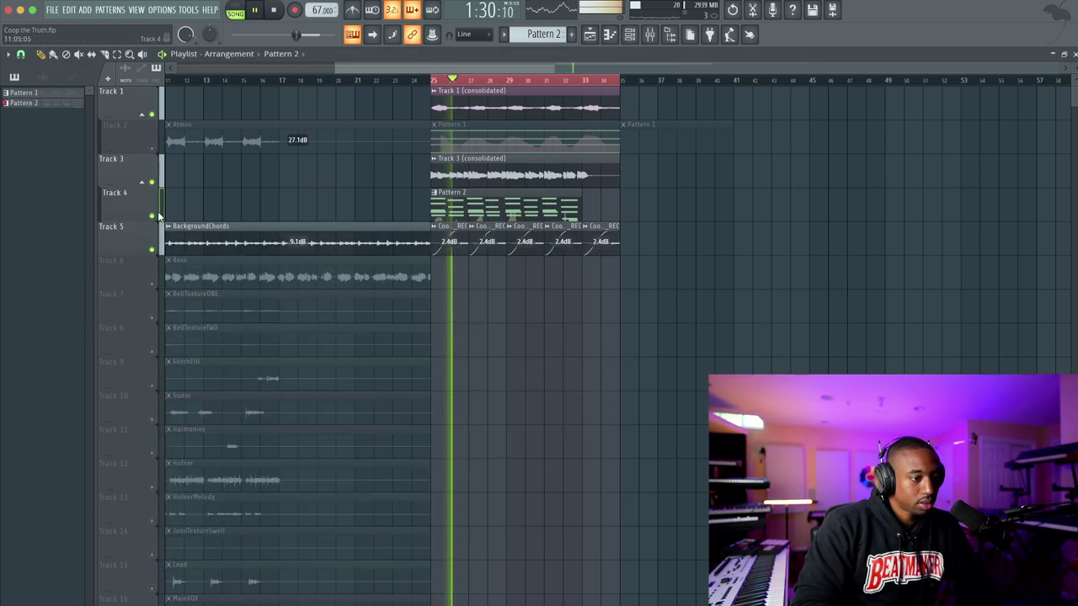
{"action": "left_click", "coordinate": [143, 182]}
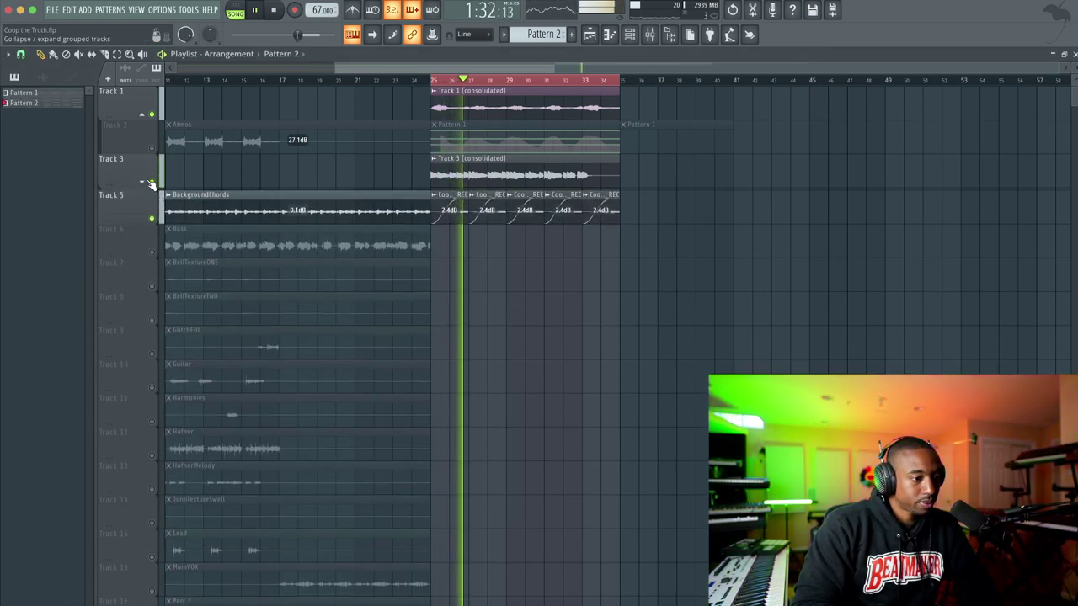
{"action": "left_click", "coordinate": [151, 114]}
{"action": "left_click", "coordinate": [152, 183]}
{"action": "left_click", "coordinate": [143, 182]}
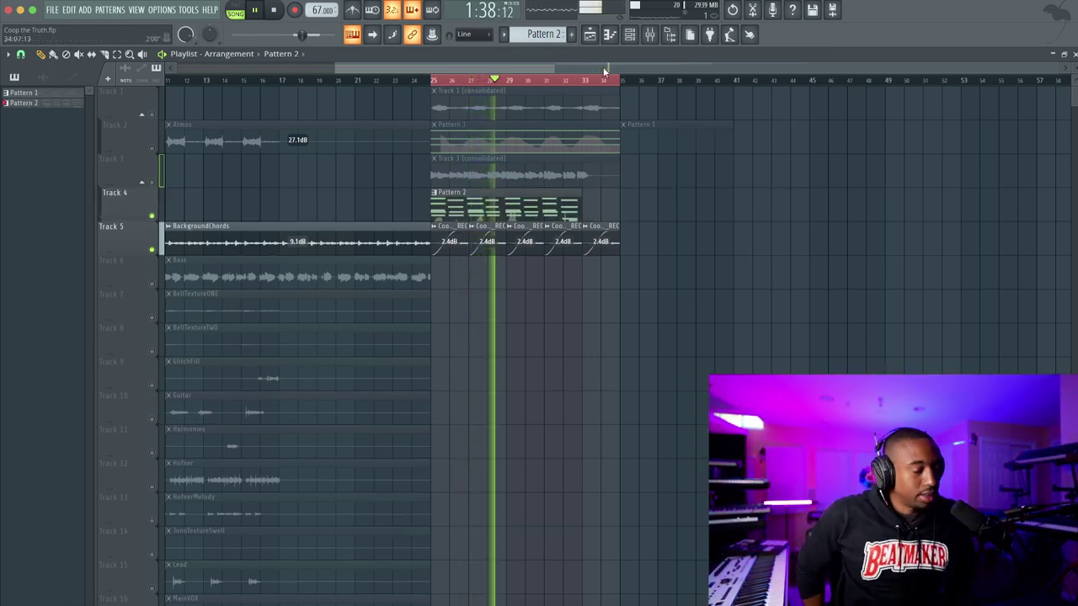
Stop playback, check the Omnisphere mixer track and save the project
{"action": "key", "text": "space"}
{"action": "left_click", "coordinate": [651, 35]}
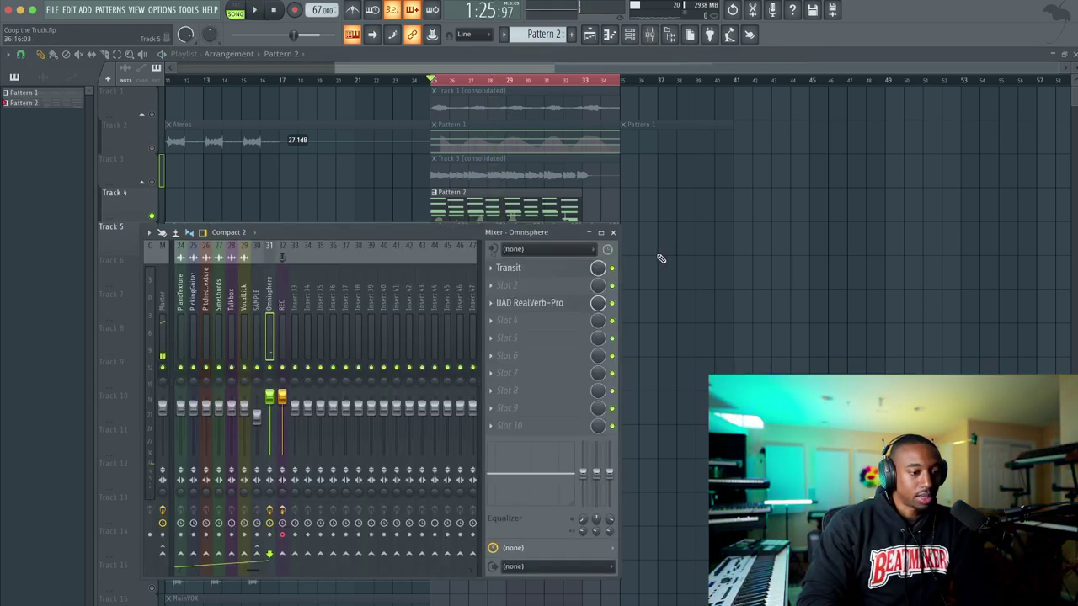
{"action": "key", "text": "F9"}
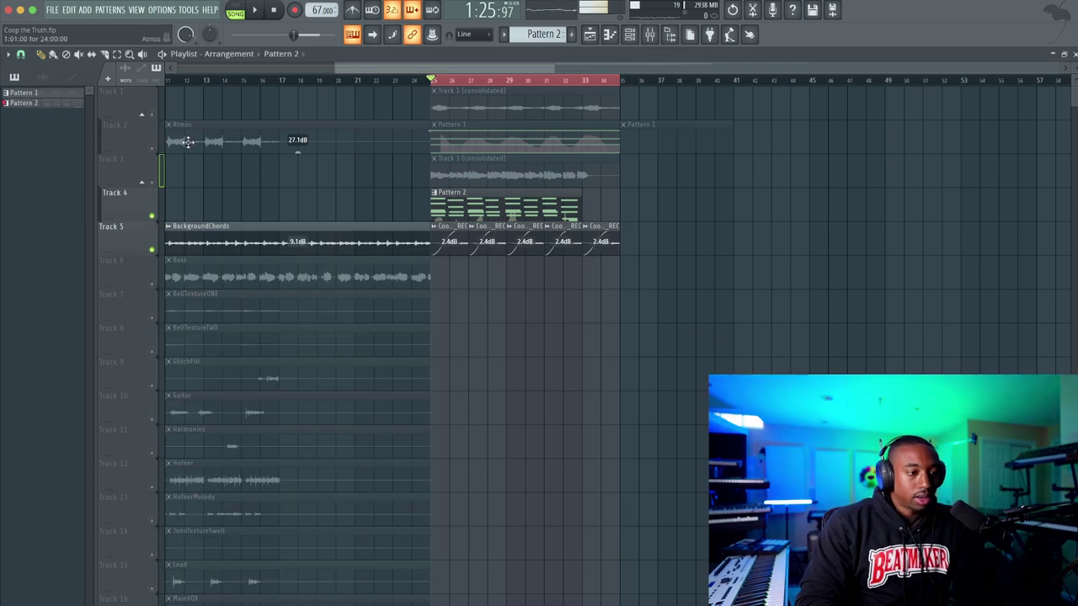
{"action": "left_click", "coordinate": [630, 33]}
{"action": "key", "text": "ctrl+s"}
{"action": "key", "text": "F6"}
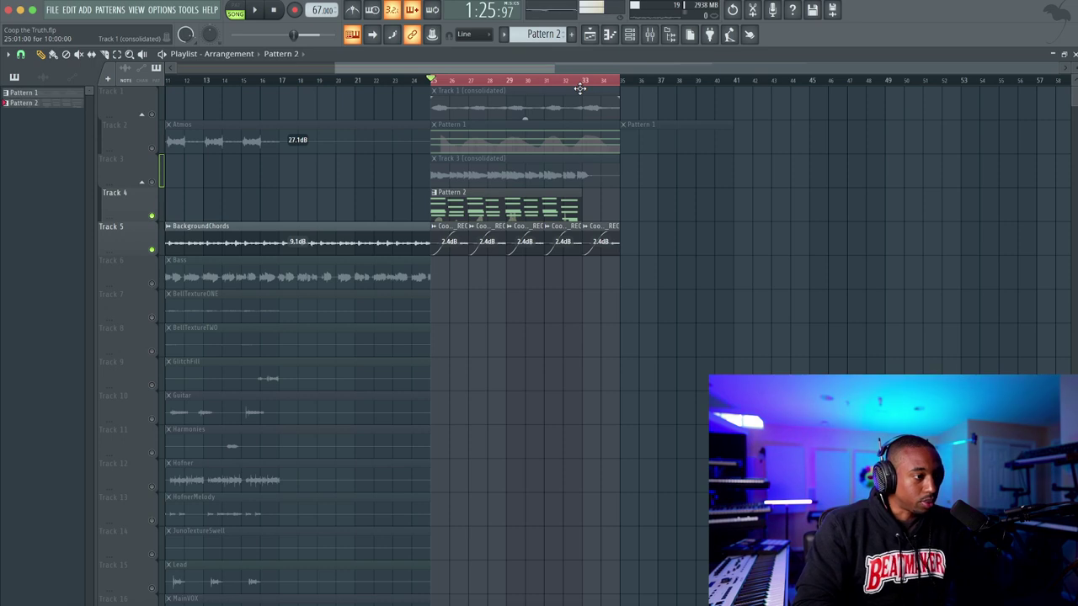
Insert Fruity Parametric EQ 2 between Transit and RealVerb-Pro on the Omnisphere track, lower its band 1 low shelf to -17 dB at 610 Hz, and audition it
{"action": "key", "text": "space"}
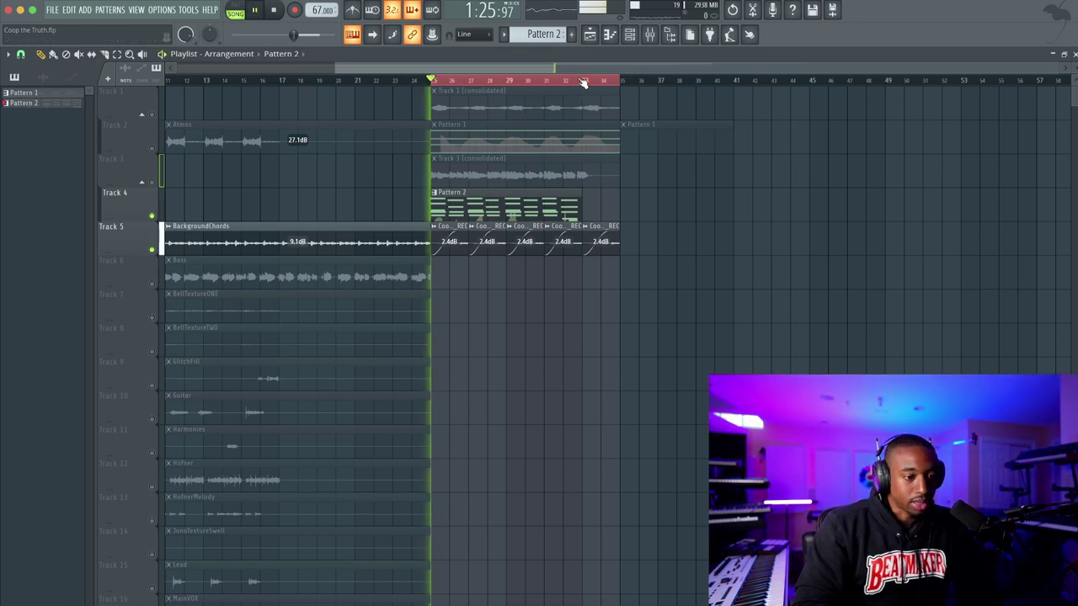
{"action": "left_click", "coordinate": [630, 36]}
{"action": "key", "text": "space"}
{"action": "left_click", "coordinate": [649, 34]}
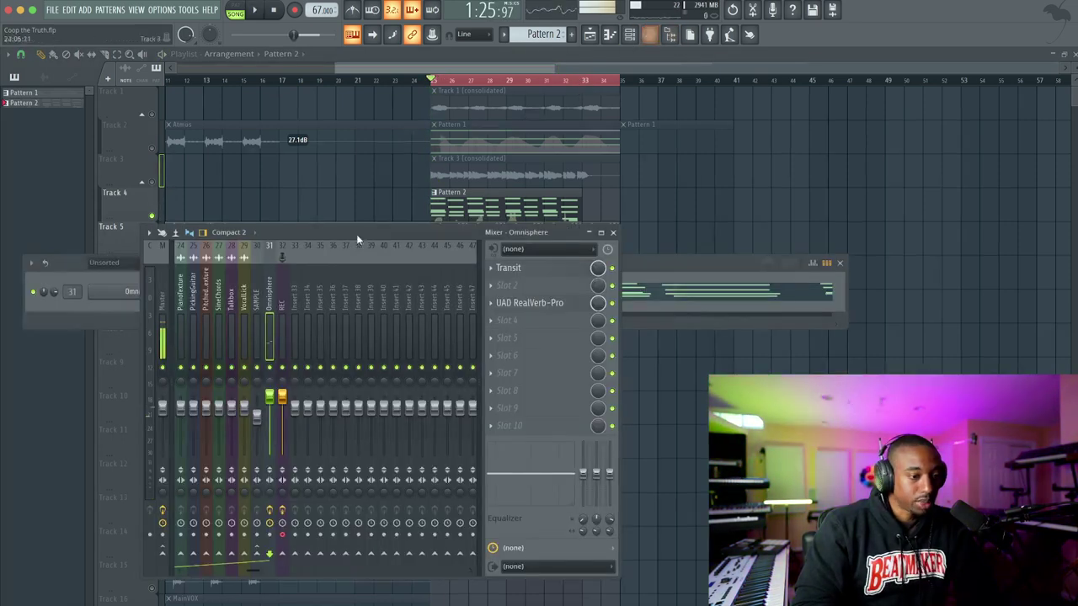
{"action": "left_click", "coordinate": [524, 286]}
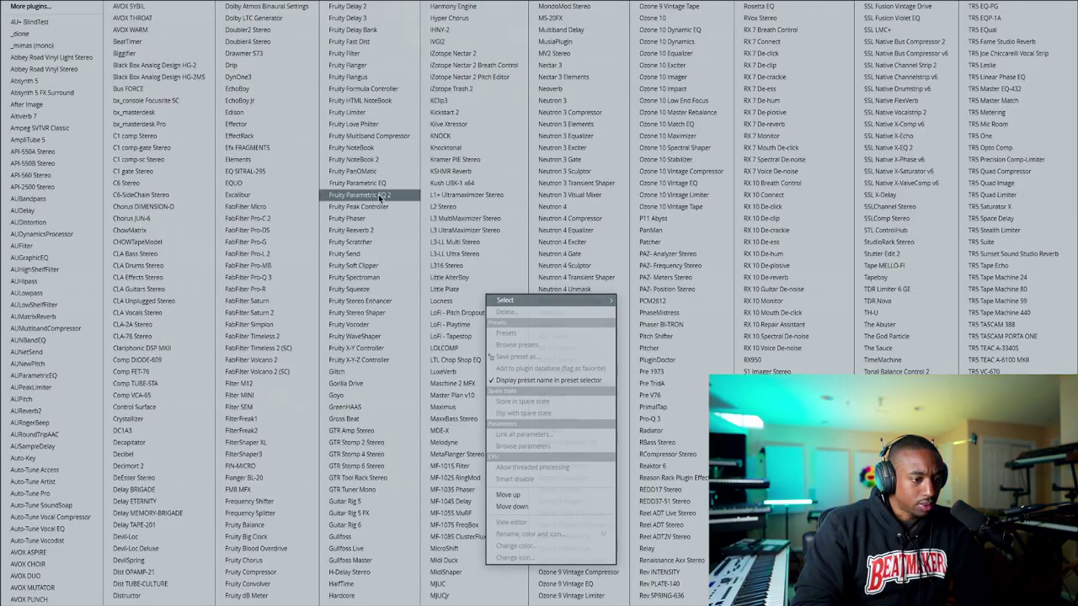
{"action": "left_click", "coordinate": [379, 194]}
{"action": "left_click_drag", "start_coordinate": [90, 216], "coordinate": [188, 285]}
{"action": "key", "text": "space"}
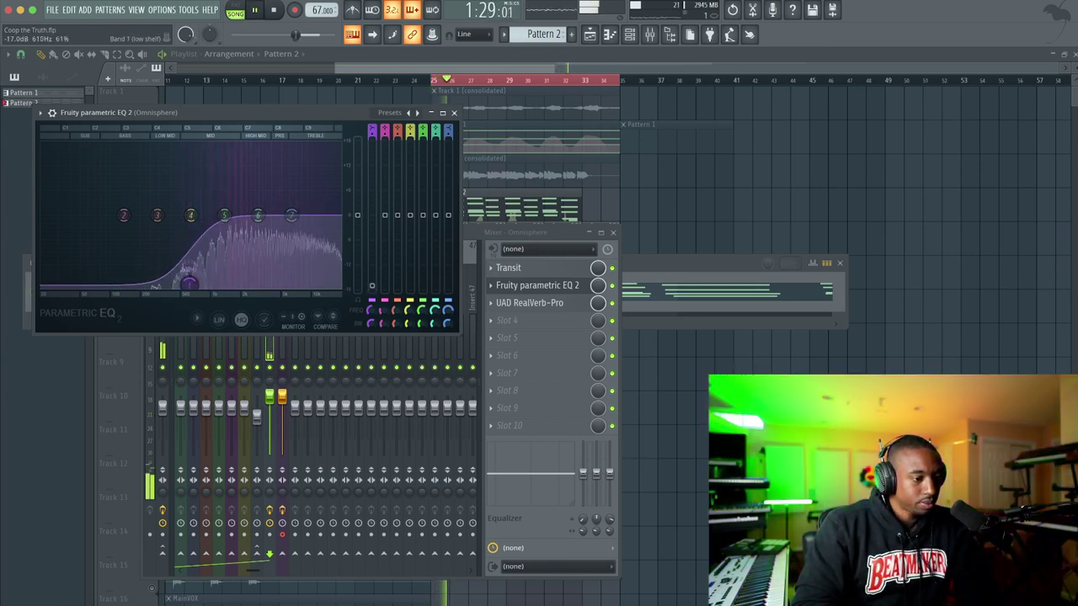
Stop playback and consolidate Track 4 over the selected bars 25 to 34 into a 16Bit int stereo WAV clip
{"action": "key", "text": "F12"}
{"action": "key", "text": "space"}
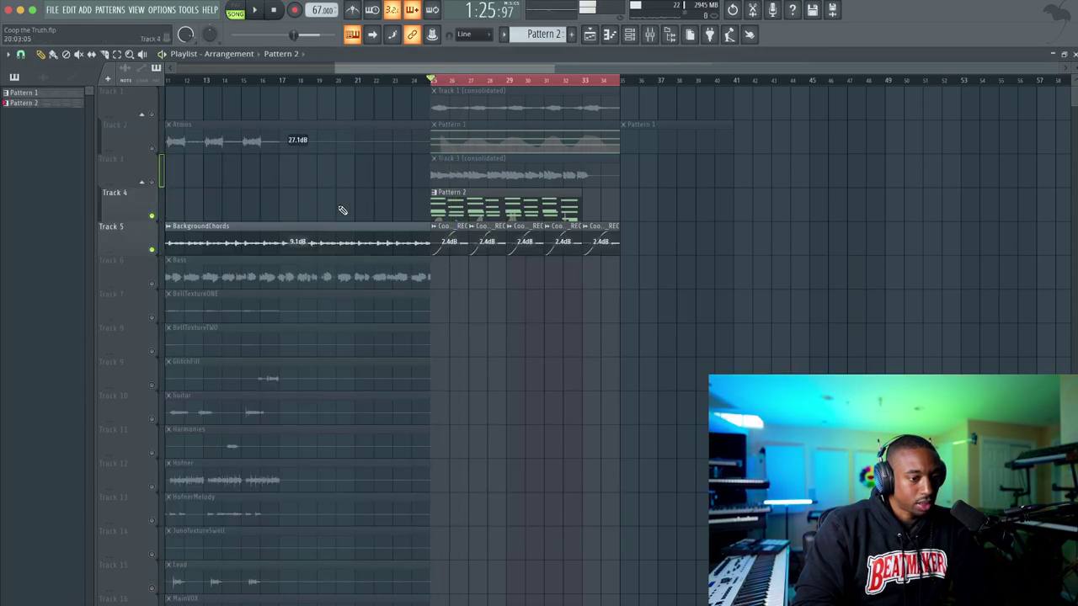
{"action": "right_click", "coordinate": [143, 206]}
{"action": "mouse_move", "coordinate": [202, 397]}
{"action": "left_click", "coordinate": [260, 398]}
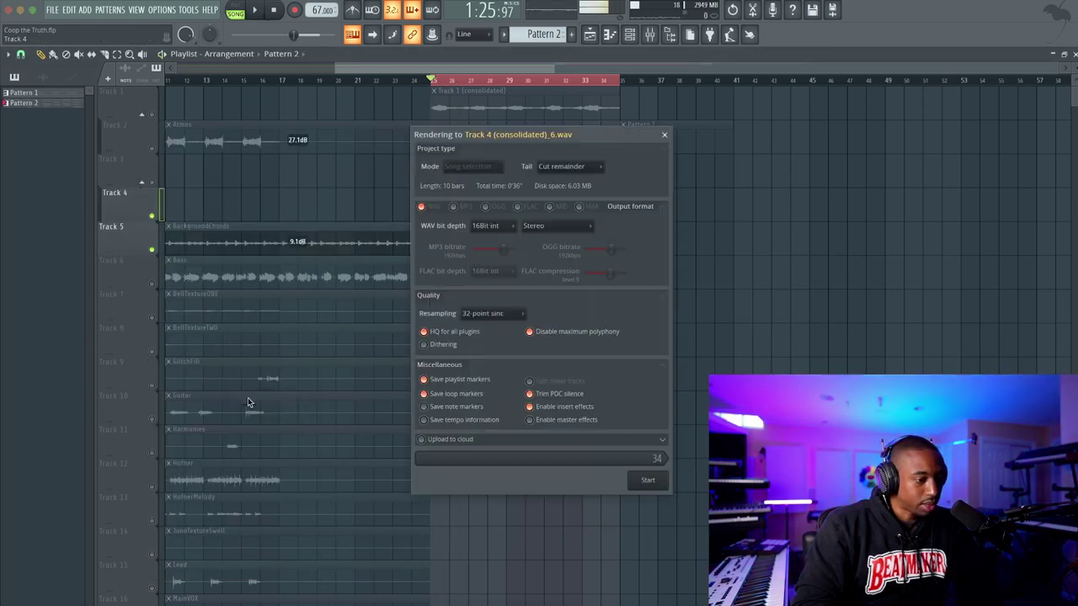
{"action": "left_click", "coordinate": [653, 481]}
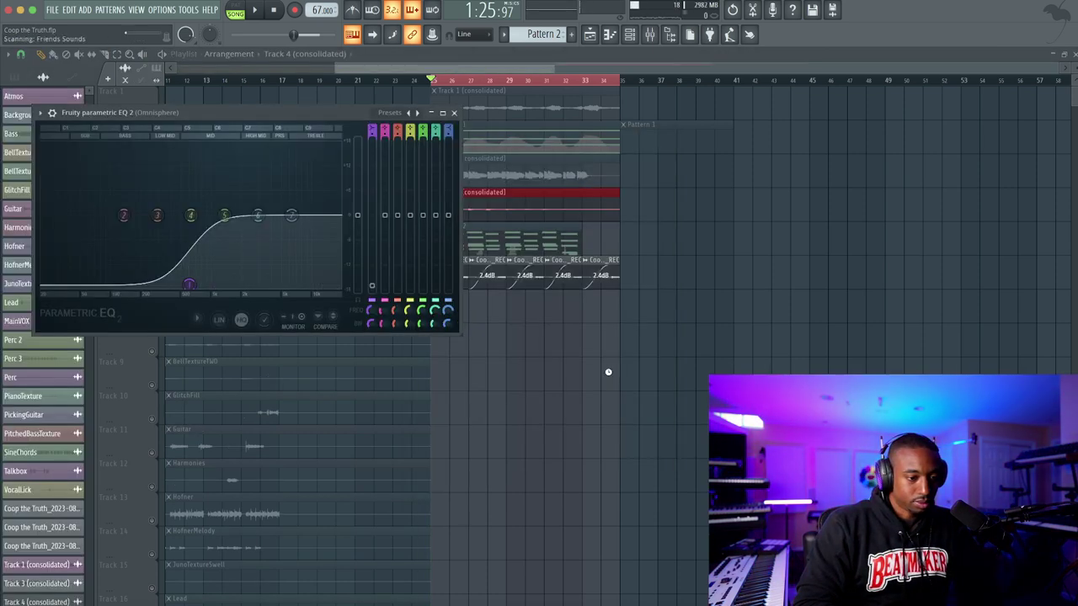
Rename the newly consolidated Track 4 clip as Bg Chords
{"action": "left_click", "coordinate": [437, 194]}
{"action": "key", "text": "F2"}
{"action": "type", "text": "Ba"}
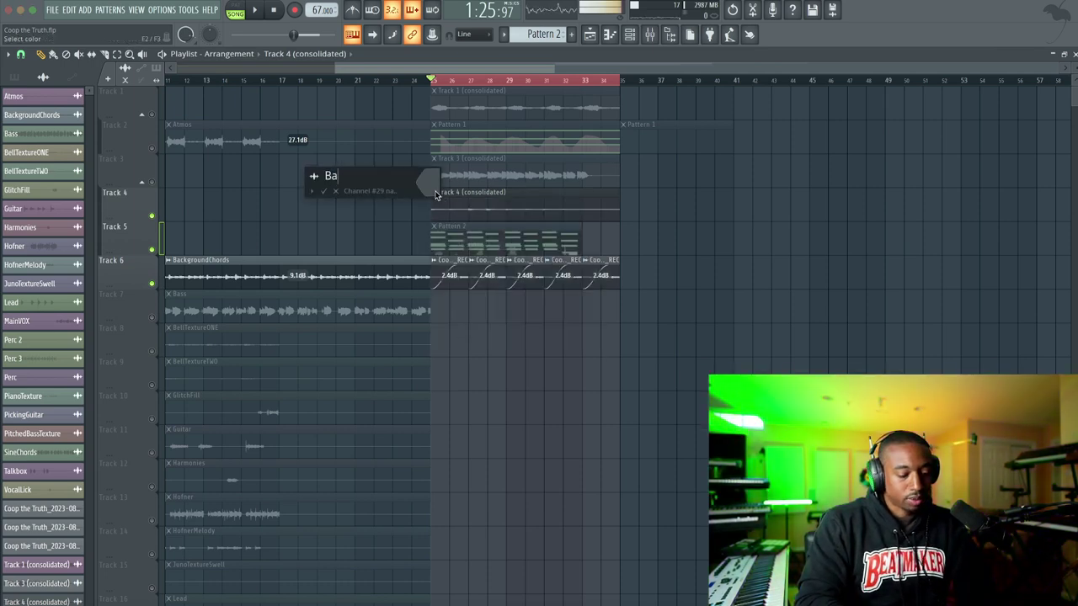
{"action": "type", "text": " Chords"}
{"action": "key", "text": "Return"}
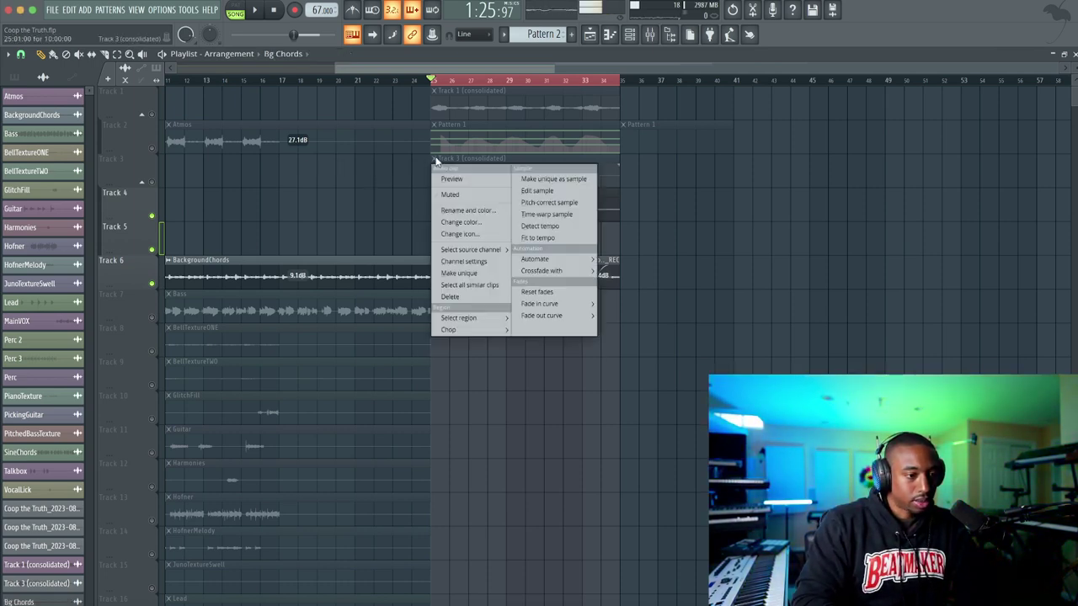
Rename the consolidated Track 3 clip as Bass and the consolidated Track 1 clip as Pad
{"action": "left_click", "coordinate": [436, 162]}
{"action": "key", "text": "F2"}
{"action": "type", "text": "Bass"}
{"action": "key", "text": "Return"}
{"action": "left_click", "coordinate": [435, 93]}
{"action": "key", "text": "F2"}
{"action": "type", "text": "Pad"}
{"action": "key", "text": "Return"}
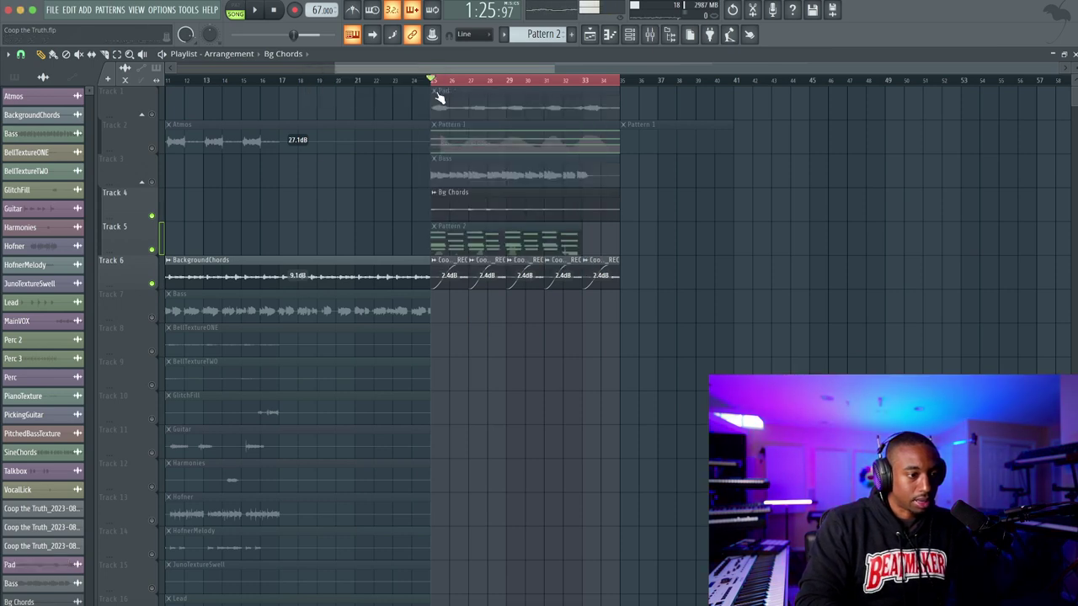
Rename the recorded audio clips on Track 6 as Pad Foley
{"action": "left_click", "coordinate": [438, 265]}
{"action": "key", "text": "F2"}
{"action": "type", "text": "Pad Foley"}
{"action": "key", "text": "Return"}
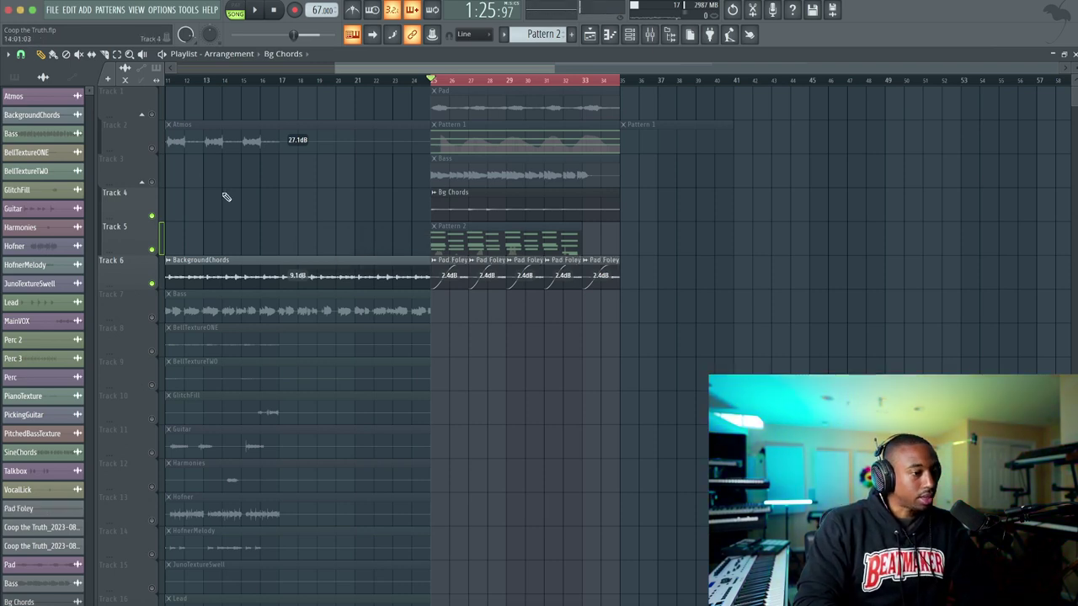
Collapse the Track 3 group in the playlist and minimise the OBS window
{"action": "left_click", "coordinate": [141, 182]}
{"action": "scroll", "coordinate": [663, 102], "scroll_direction": "left", "scroll_amount": 5}
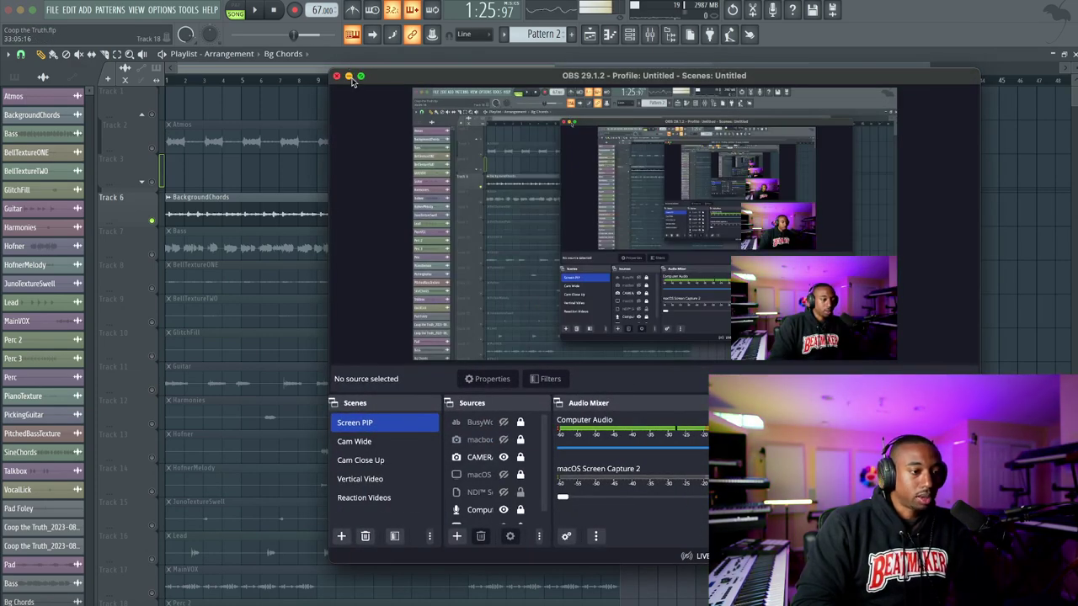
{"action": "left_click", "coordinate": [350, 76]}
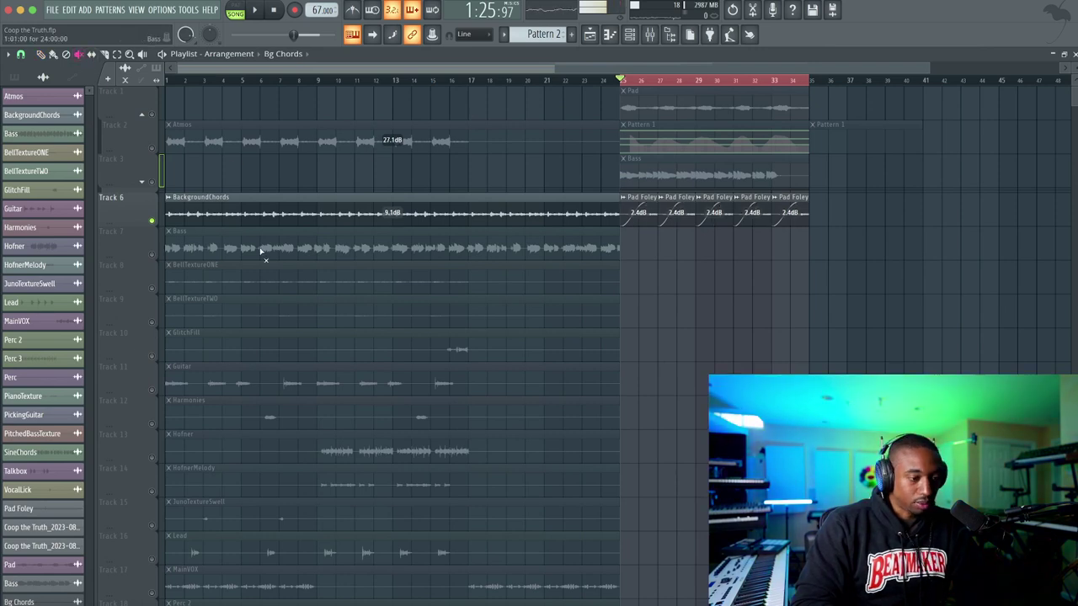
Leave only the Bass stem on Track 7 audible and audition it from about bar 17
{"action": "left_click", "coordinate": [155, 254]}
{"action": "left_click", "coordinate": [155, 223]}
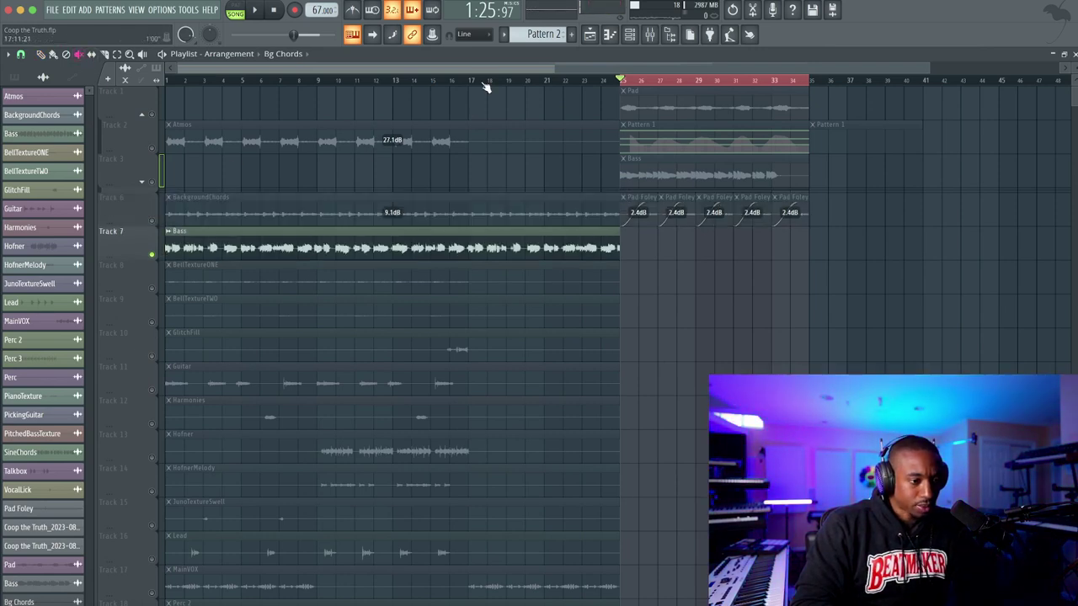
{"action": "key", "text": "space"}
{"action": "key", "text": "space"}
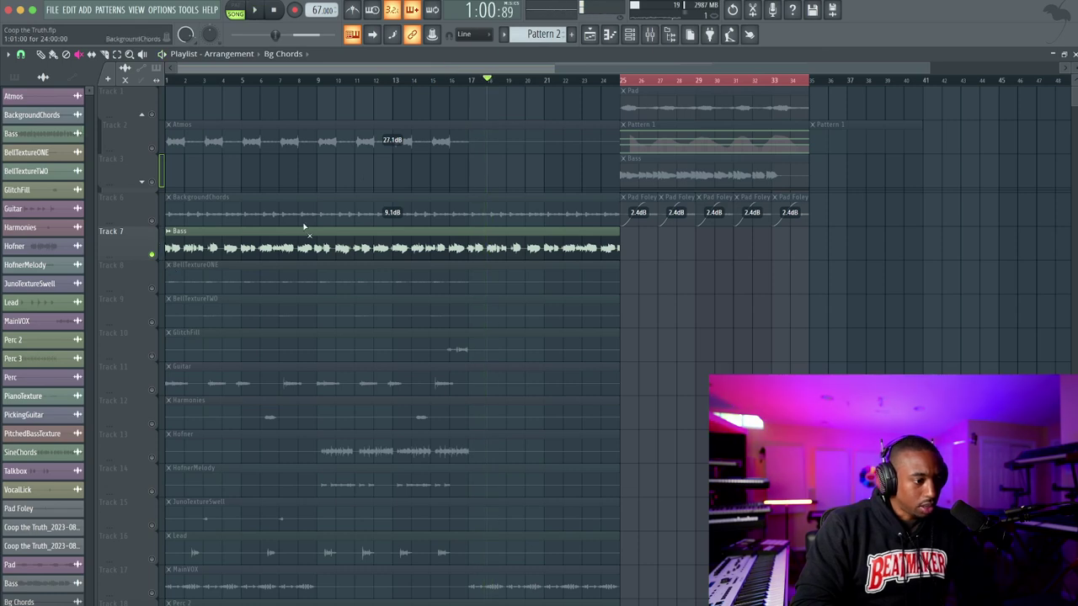
Leave only the BellTextureONE stem on Track 8 audible and audition it from about bar 4
{"action": "left_click", "coordinate": [152, 288]}
{"action": "left_click", "coordinate": [152, 253]}
{"action": "left_click", "coordinate": [224, 80]}
{"action": "key", "text": "space"}
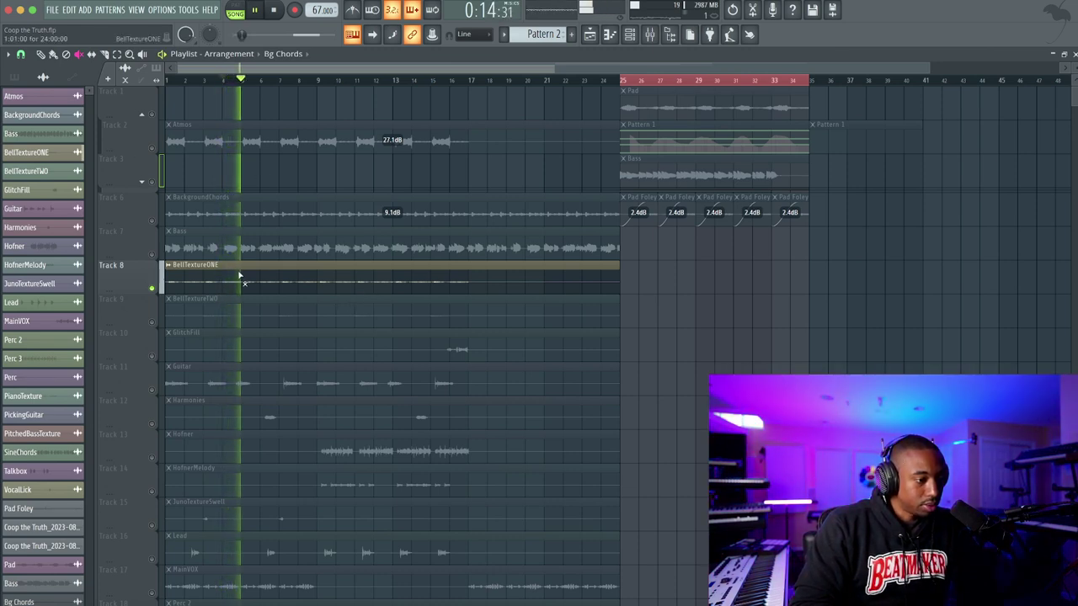
{"action": "key", "text": "space"}
Raise the SAMPLE mixer track's volume during playback and settle it at the default 100% (0.0dB)
{"action": "key", "text": "F9"}
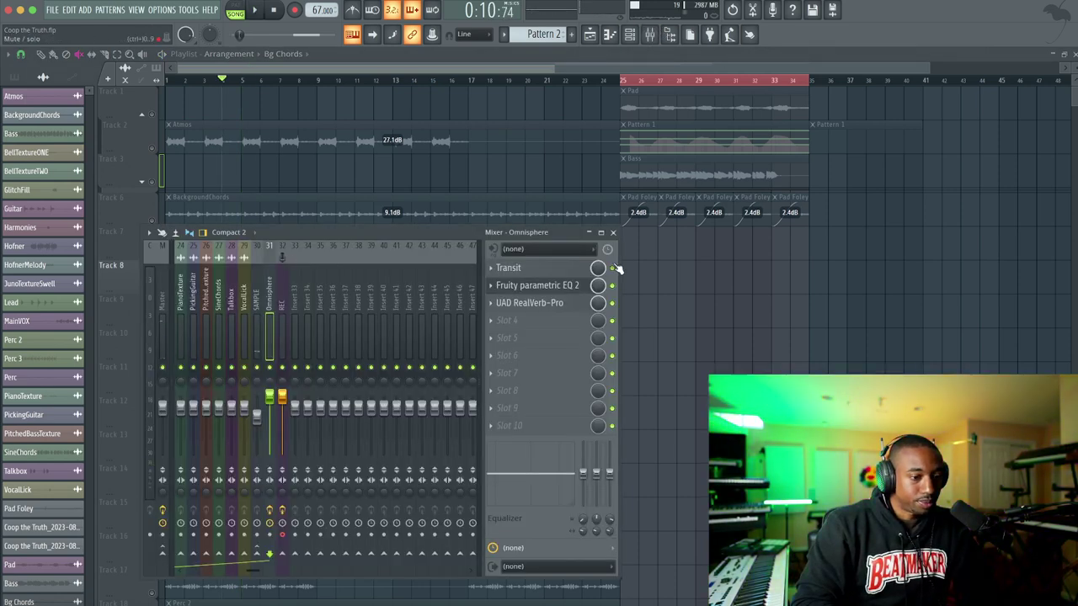
{"action": "left_click", "coordinate": [257, 408]}
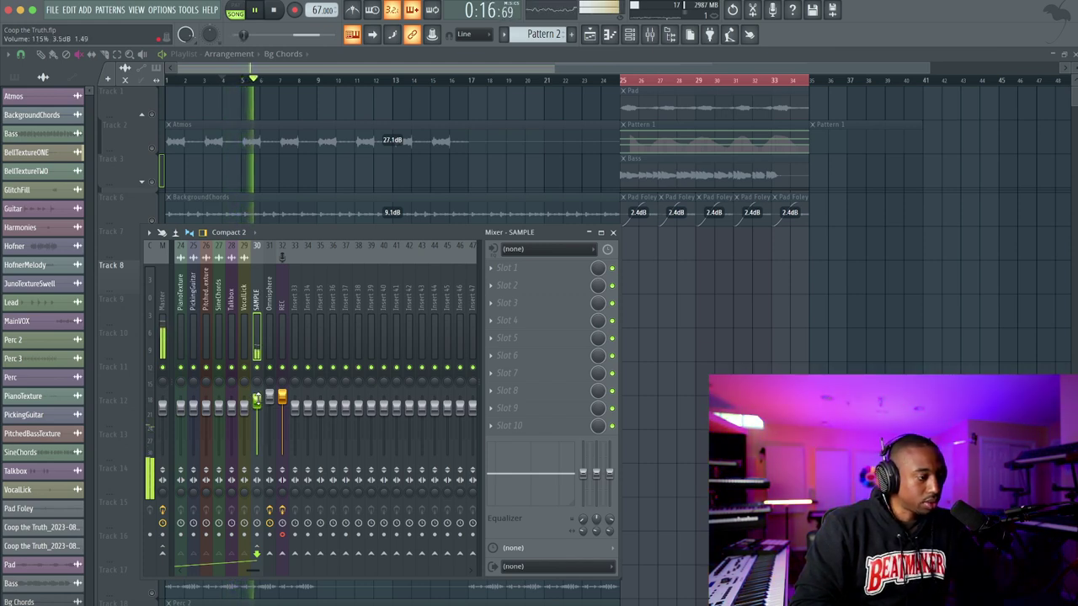
{"action": "key", "text": "space"}
{"action": "right_click", "coordinate": [258, 397]}
{"action": "left_click", "coordinate": [271, 405]}
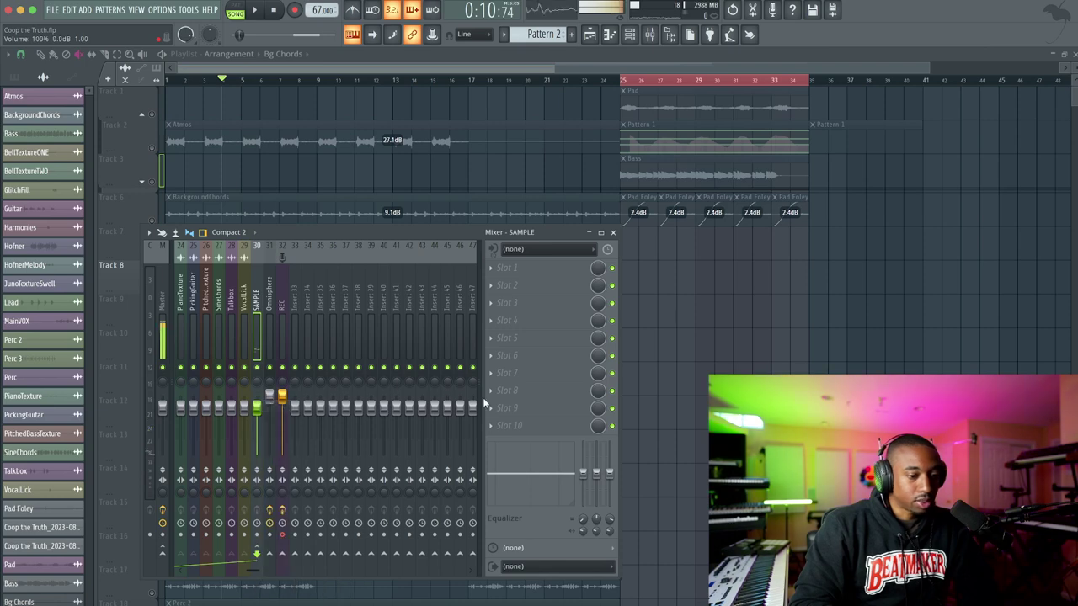
{"action": "key", "text": "F9"}
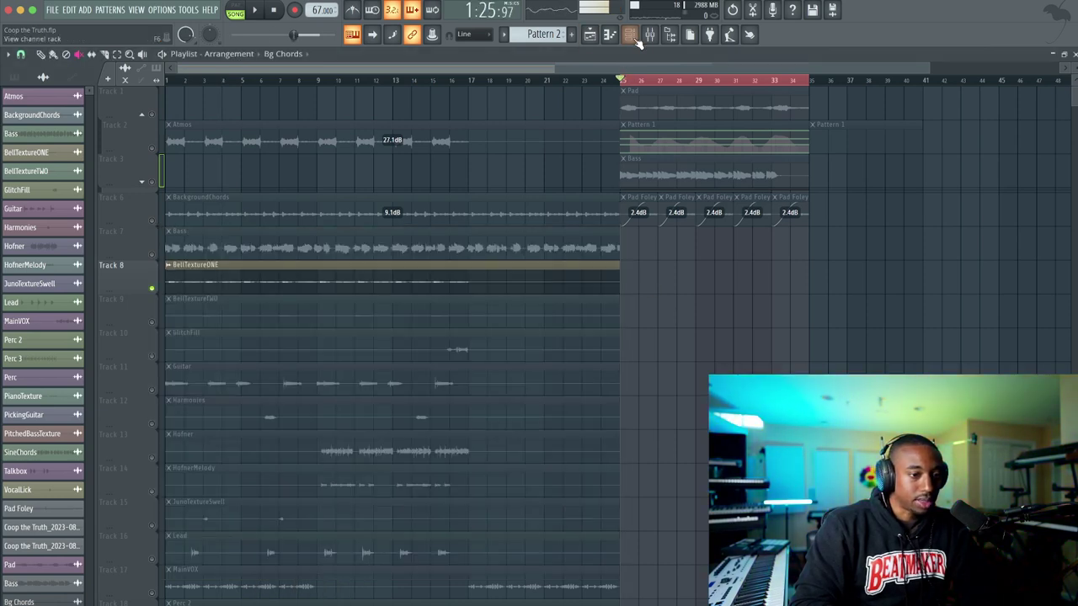
Filter the channel rack to the Unsorted channels and add a new empty pattern
{"action": "left_click", "coordinate": [630, 36]}
{"action": "left_click", "coordinate": [143, 262]}
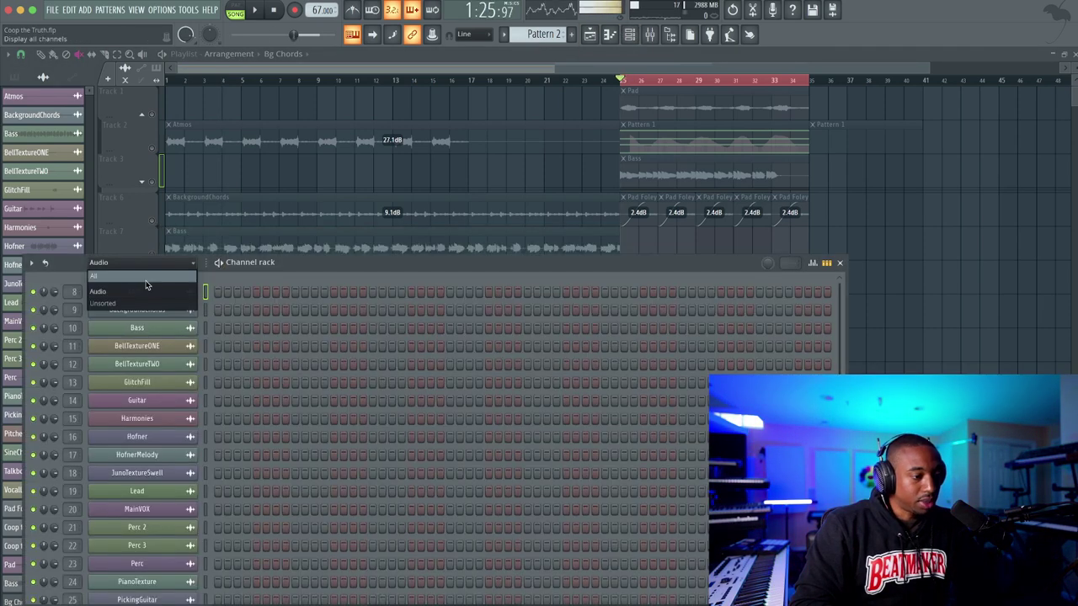
{"action": "left_click", "coordinate": [136, 302]}
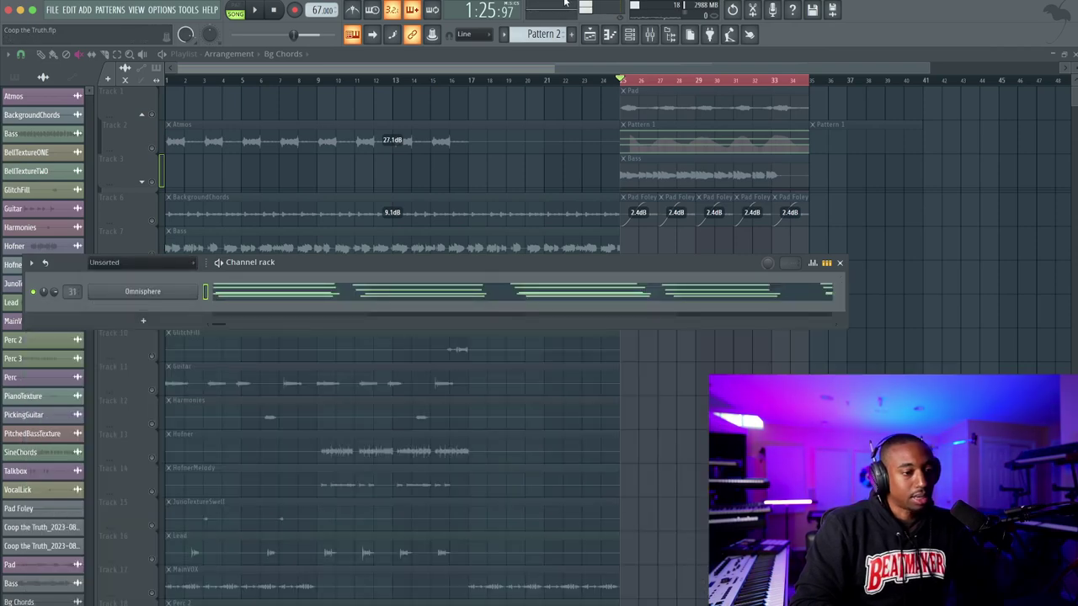
{"action": "left_click", "coordinate": [572, 33]}
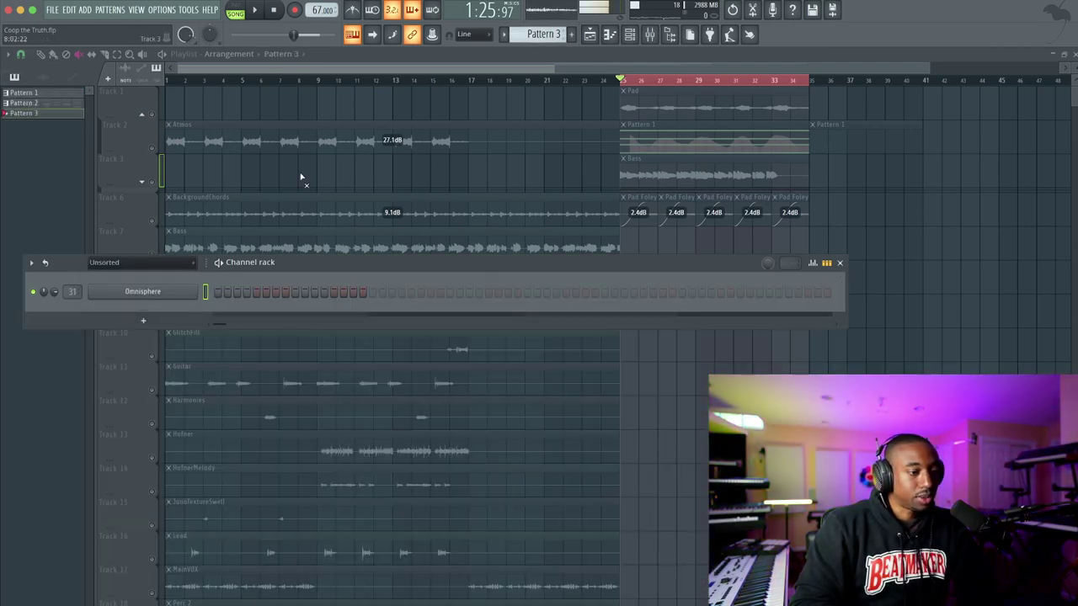
Bypass the Transit effect on the Omnisphere mixer track and briefly test playback
{"action": "key", "text": "space"}
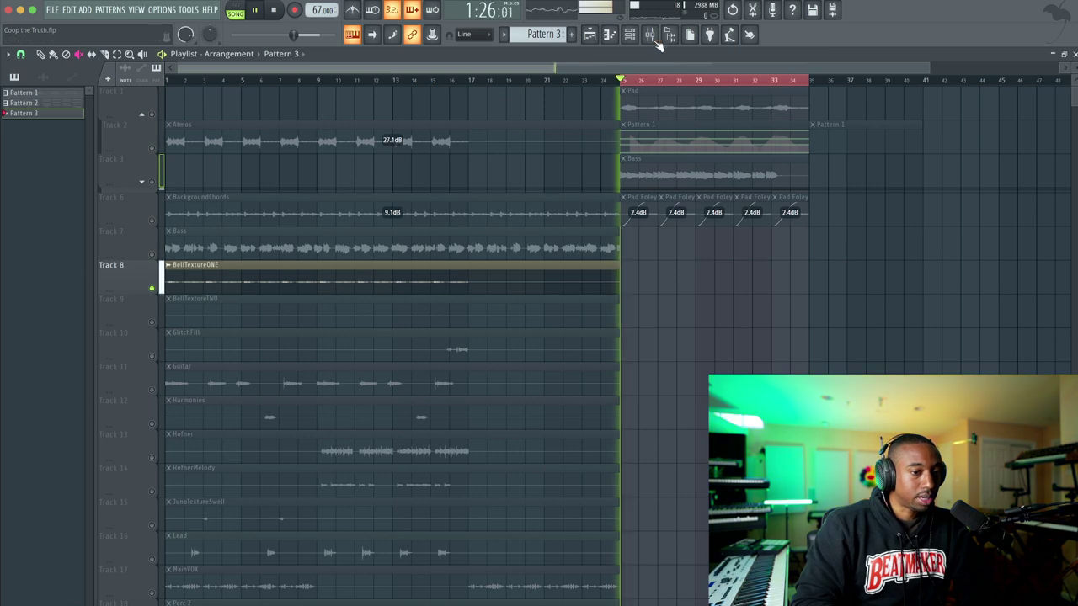
{"action": "left_click", "coordinate": [651, 35]}
{"action": "key", "text": "space"}
{"action": "left_click", "coordinate": [271, 295]}
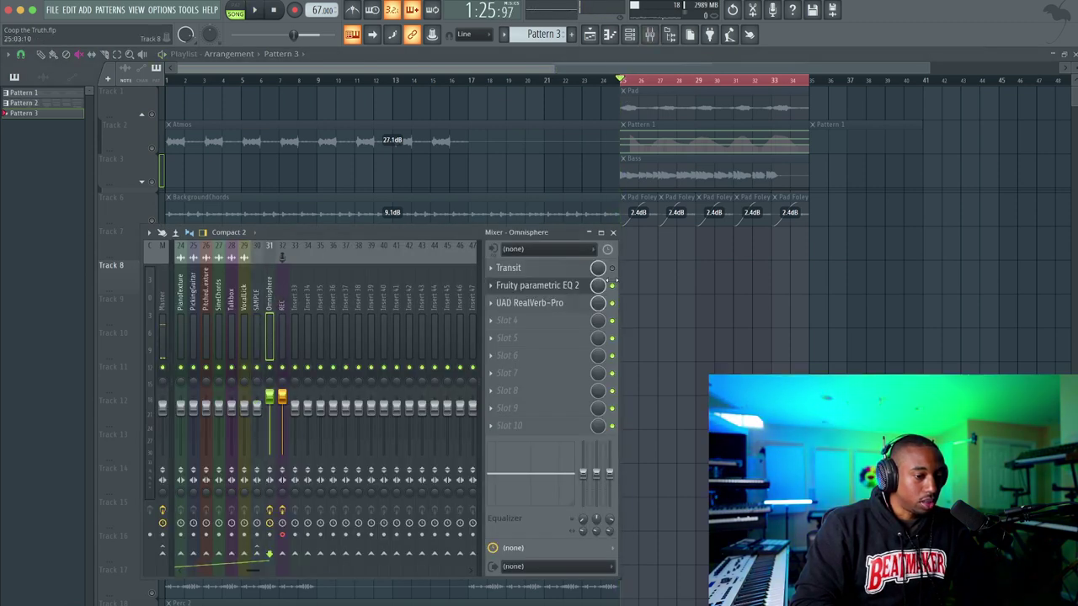
{"action": "key", "text": "F9"}
{"action": "key", "text": "space"}
{"action": "key", "text": "space"}
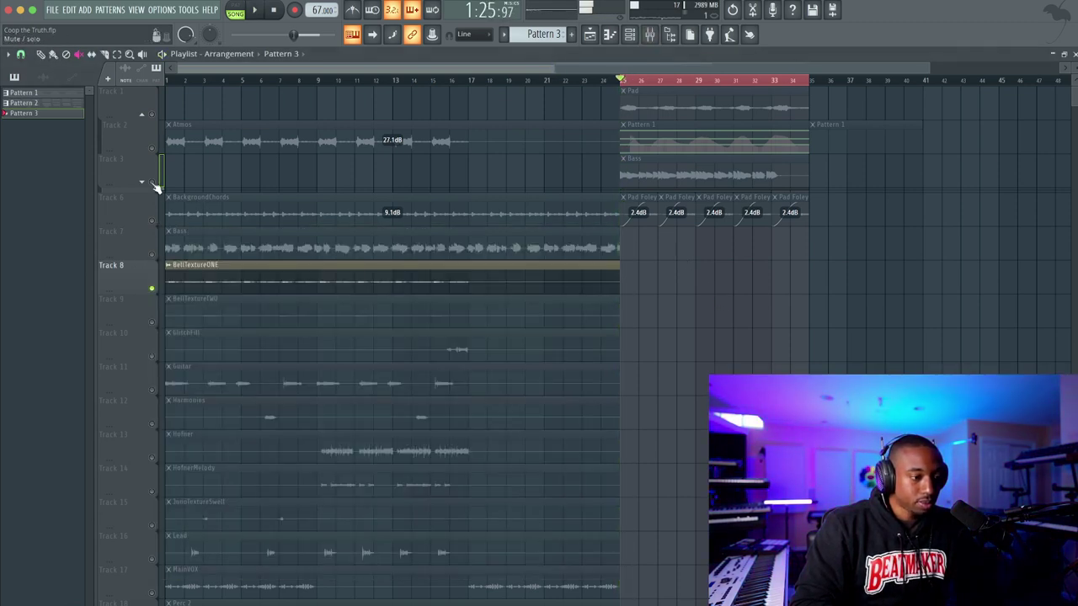
Expand the Track 3 group and swap Tracks 4 and 5 so Pattern 2 sits above Bg Chords
{"action": "left_click", "coordinate": [143, 182]}
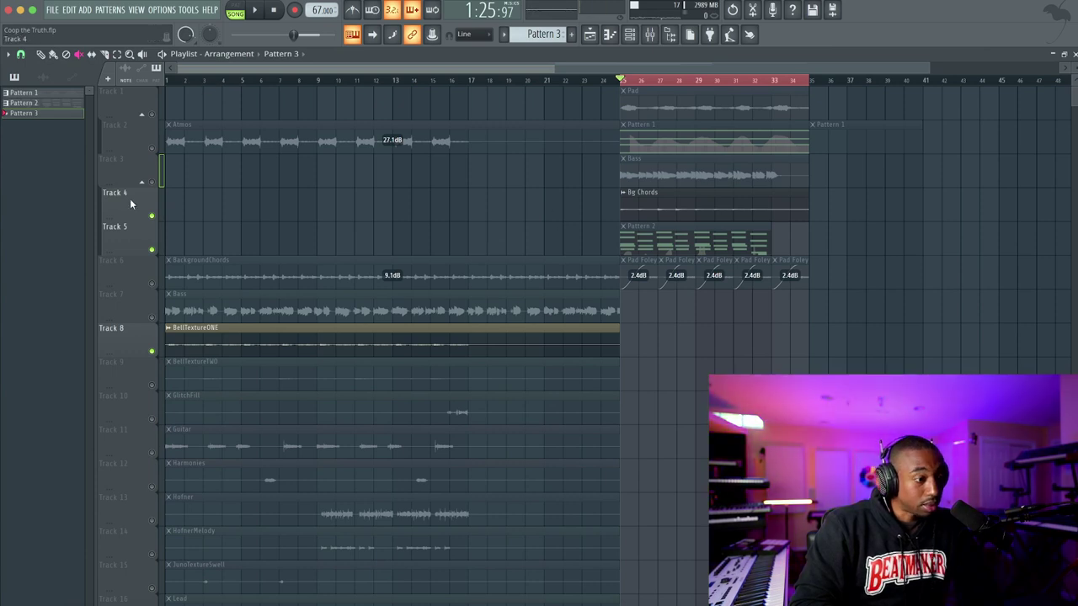
{"action": "right_click", "coordinate": [130, 204]}
{"action": "key", "text": "u"}
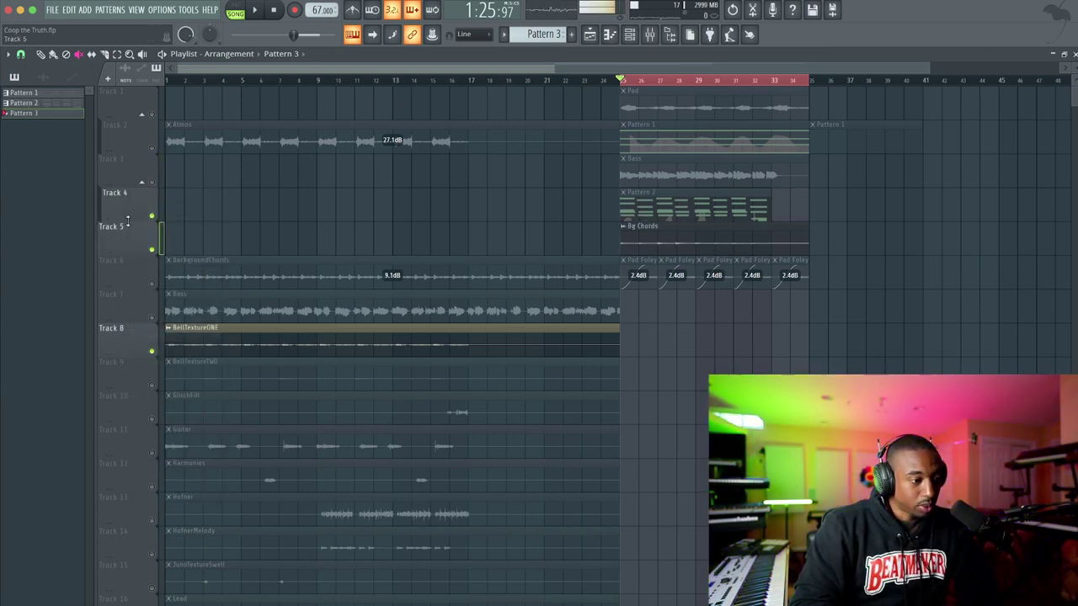
Ungroup the grouped playlist tracks and insert an empty track at the Track 2 position
{"action": "right_click", "coordinate": [140, 127]}
{"action": "key", "text": "u"}
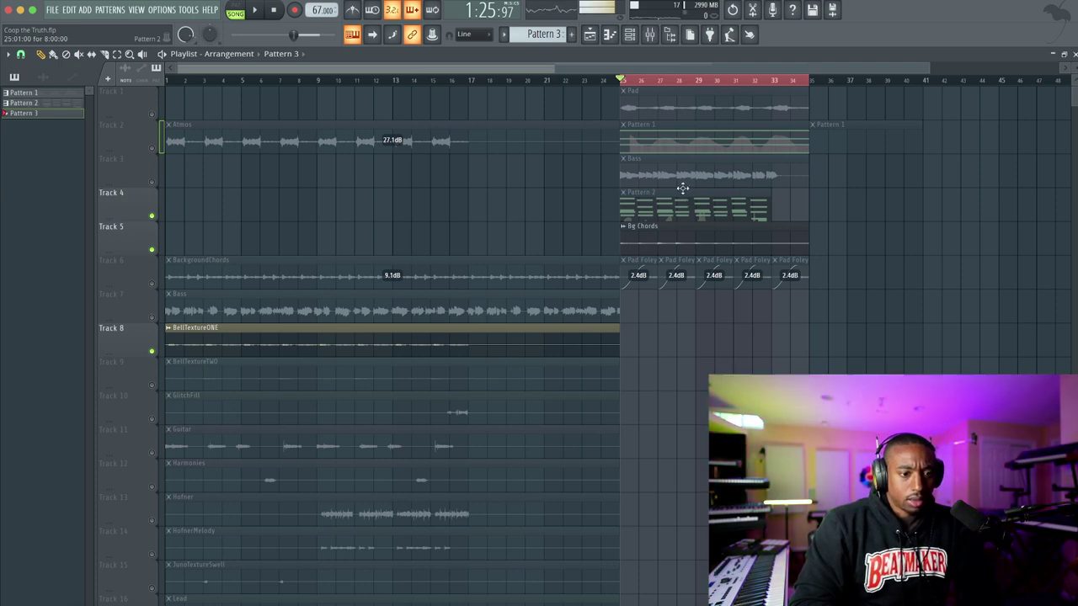
{"action": "right_click", "coordinate": [144, 136]}
{"action": "key", "text": "i"}
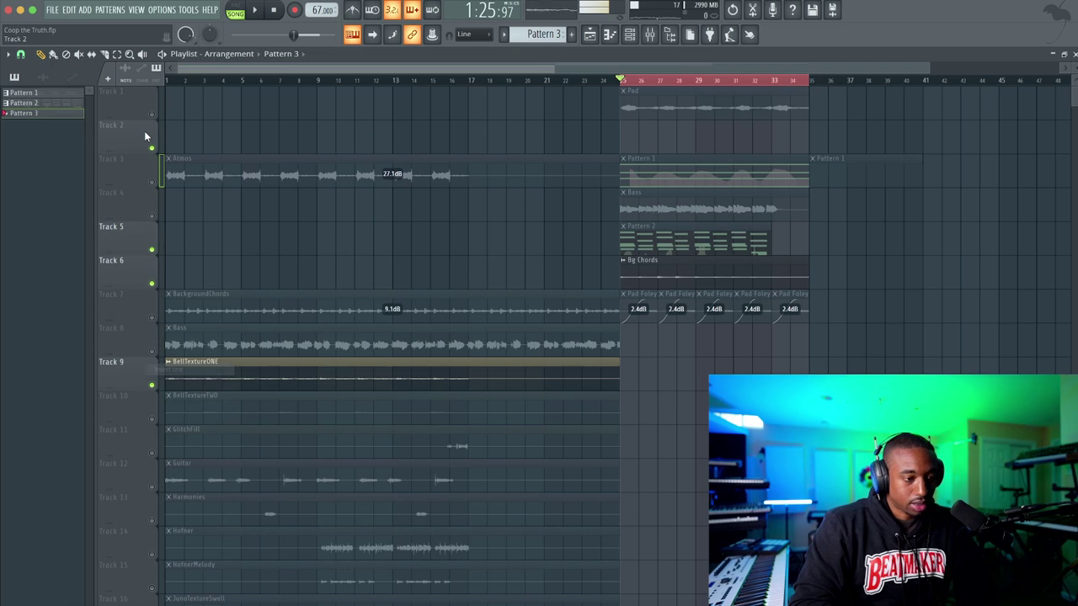
Move the Pattern 1 and Pattern 2 clips at bar 25 onto Track 2 and the Bass clip onto Track 3
{"action": "left_click_drag", "start_coordinate": [670, 167], "coordinate": [670, 131]}
{"action": "left_click_drag", "start_coordinate": [678, 253], "coordinate": [679, 133]}
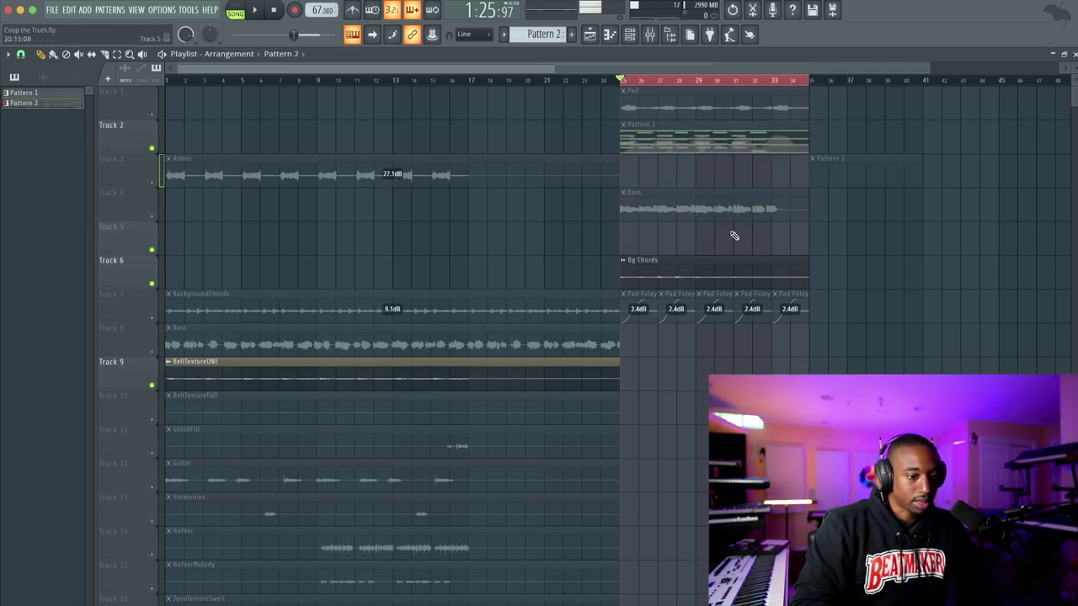
{"action": "left_click_drag", "start_coordinate": [664, 192], "coordinate": [665, 163]}
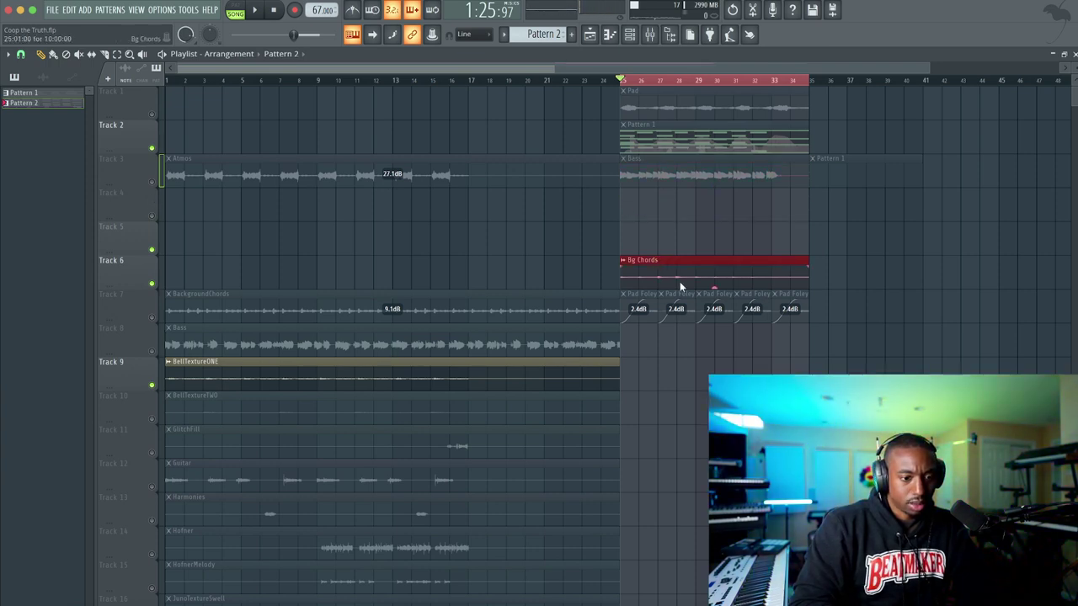
Delete the two empty tracks between the Bass clip's track and the Bg Chords track
{"action": "right_click", "coordinate": [127, 207]}
{"action": "key", "text": "d"}
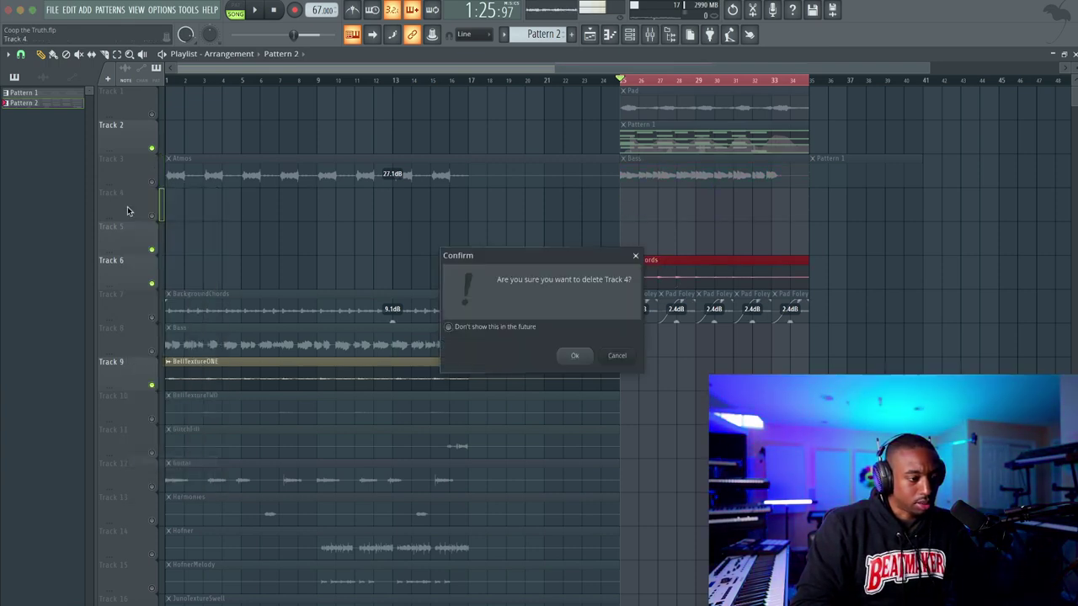
{"action": "key", "text": "Return"}
{"action": "right_click", "coordinate": [128, 208]}
{"action": "key", "text": "d"}
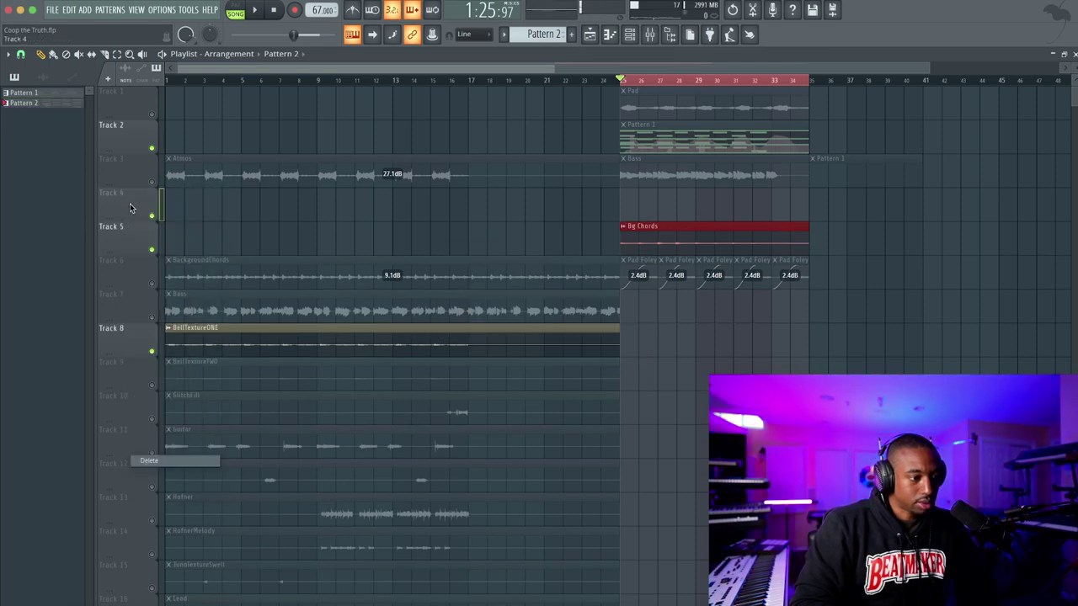
Test playback briefly, solo Track 2 and release the solo so all playlist tracks are enabled
{"action": "key", "text": "space"}
{"action": "key", "text": "space"}
{"action": "right_click", "coordinate": [153, 148]}
{"action": "right_click", "coordinate": [152, 148]}
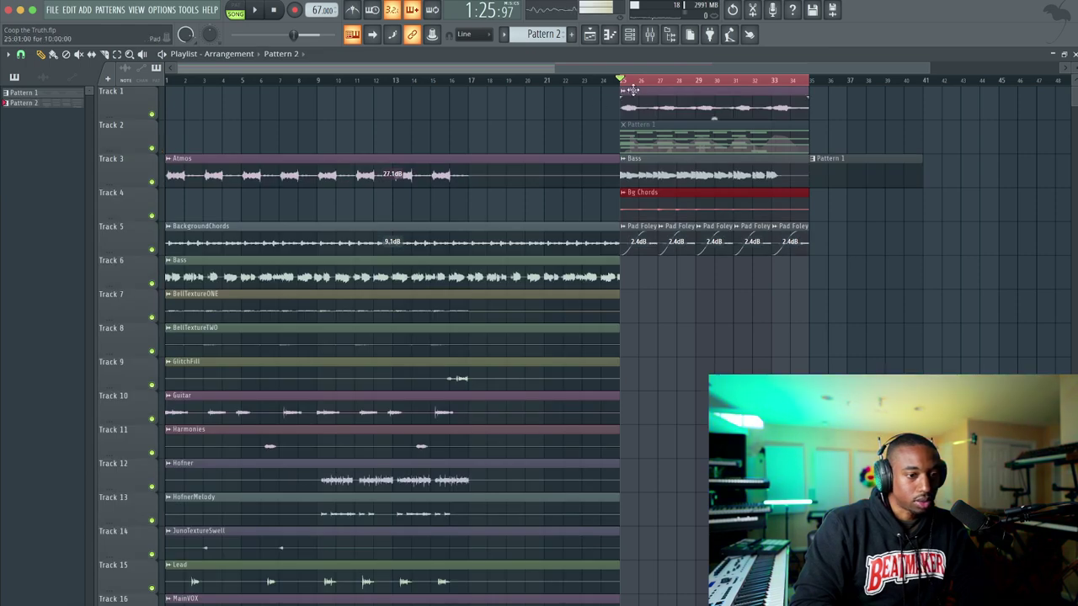
Play the section from bar 25 and lower the Pad clip's gain on Track 1 to about -4.2dB
{"action": "key", "text": "space"}
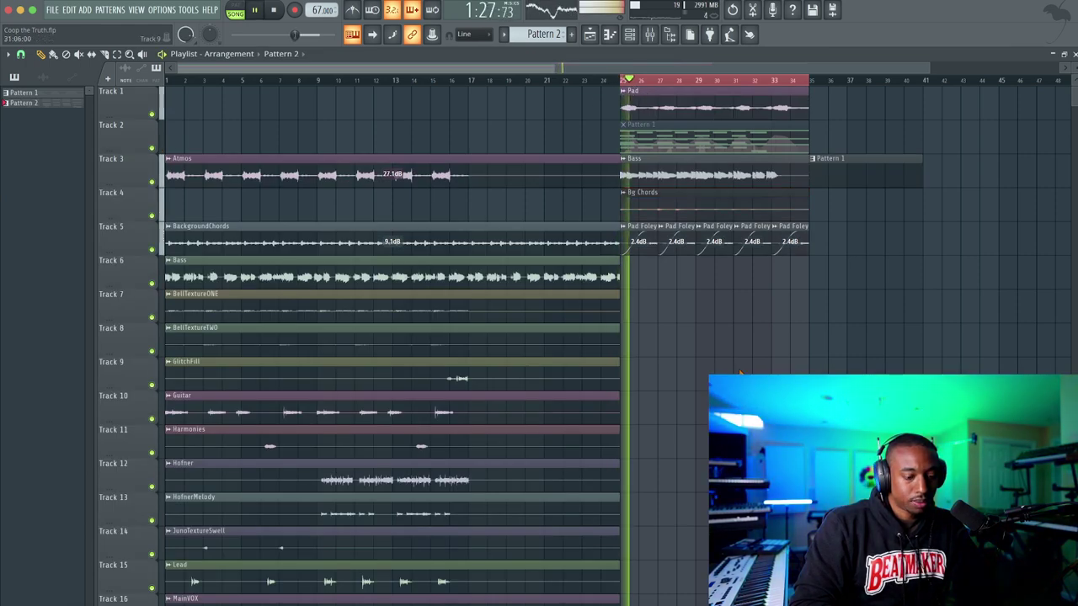
{"action": "left_click", "coordinate": [630, 35]}
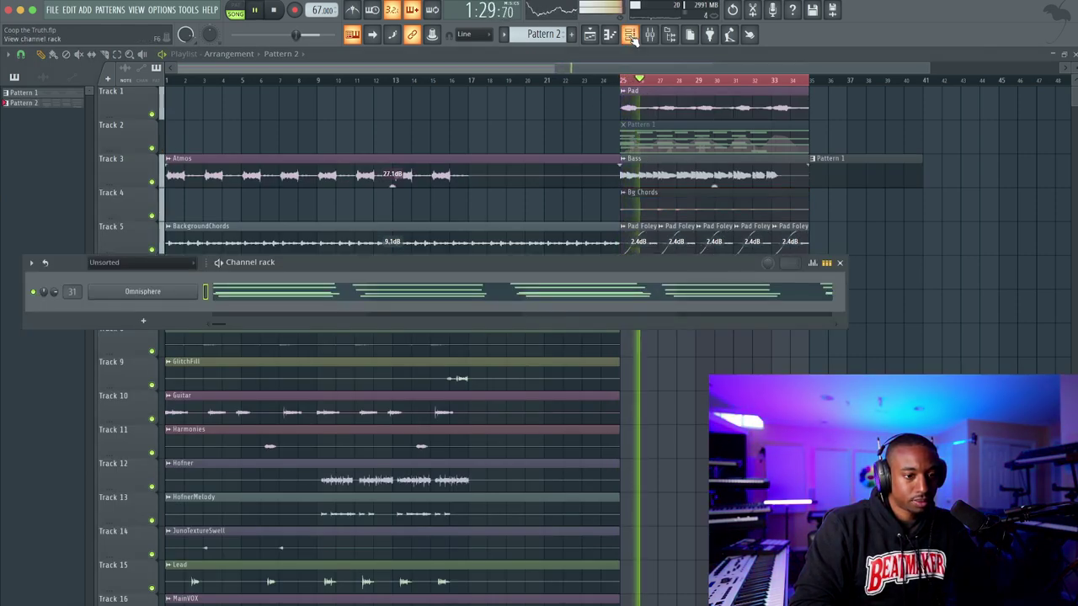
{"action": "key", "text": "F6"}
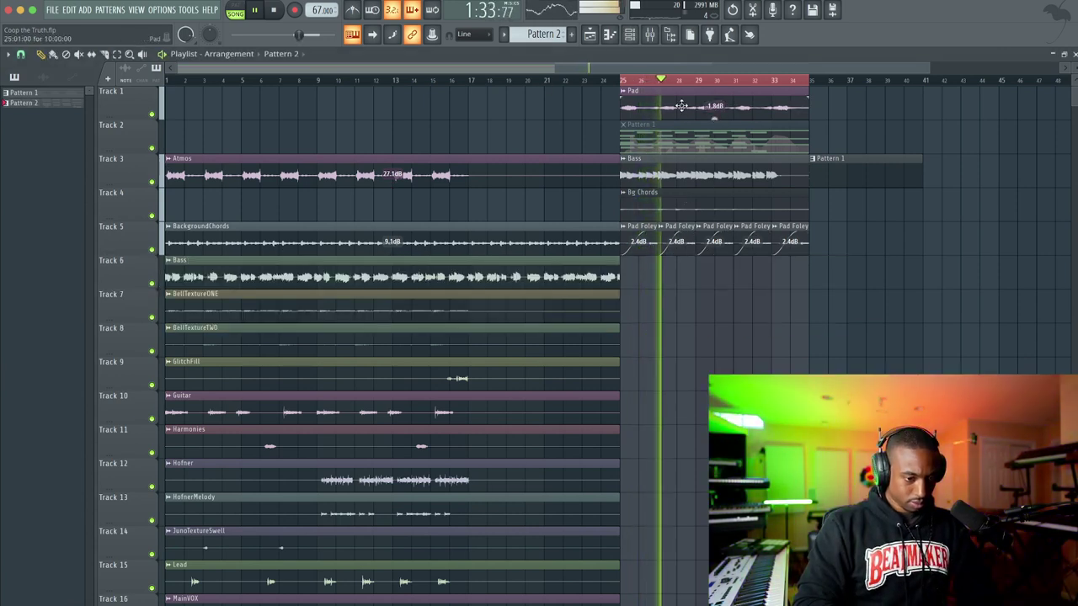
{"action": "left_click_drag", "start_coordinate": [716, 118], "coordinate": [716, 121]}
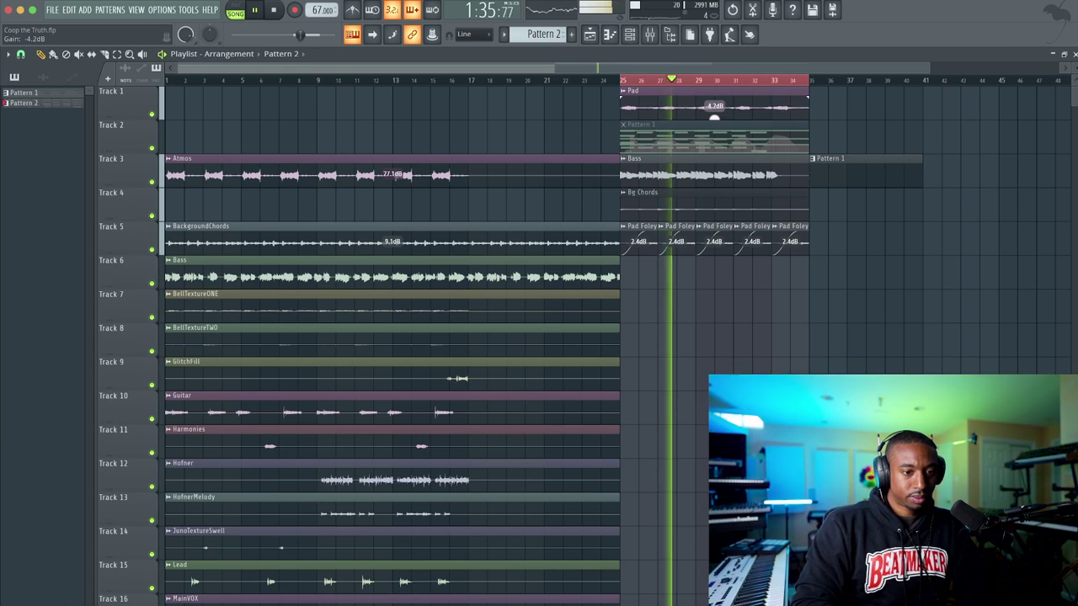
Create a new empty Pattern 3 for the Omnisphere channel and stop playback
{"action": "key", "text": "F6"}
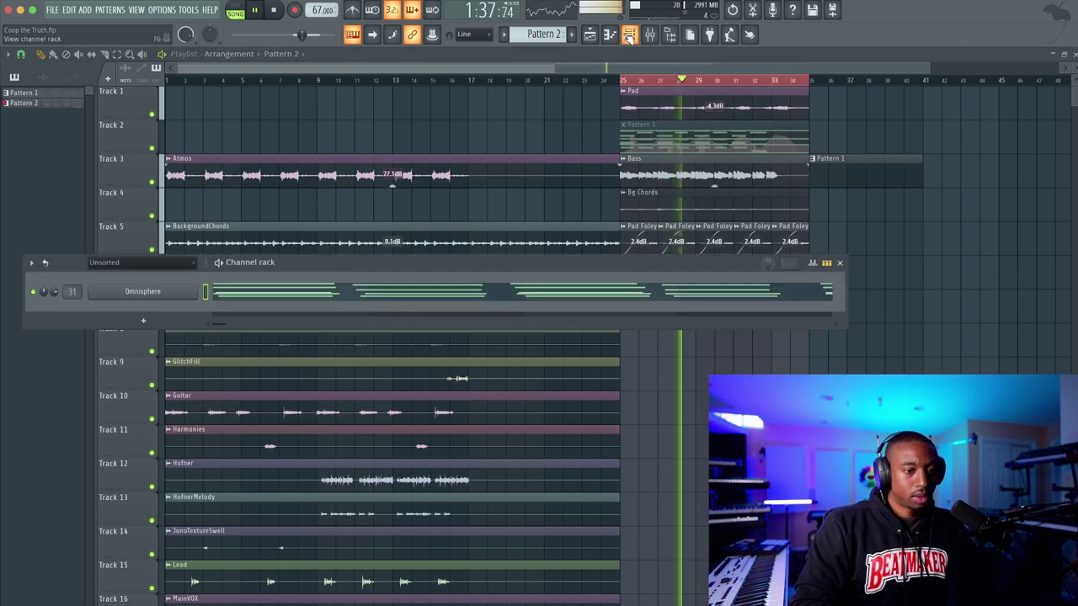
{"action": "key", "text": "F4"}
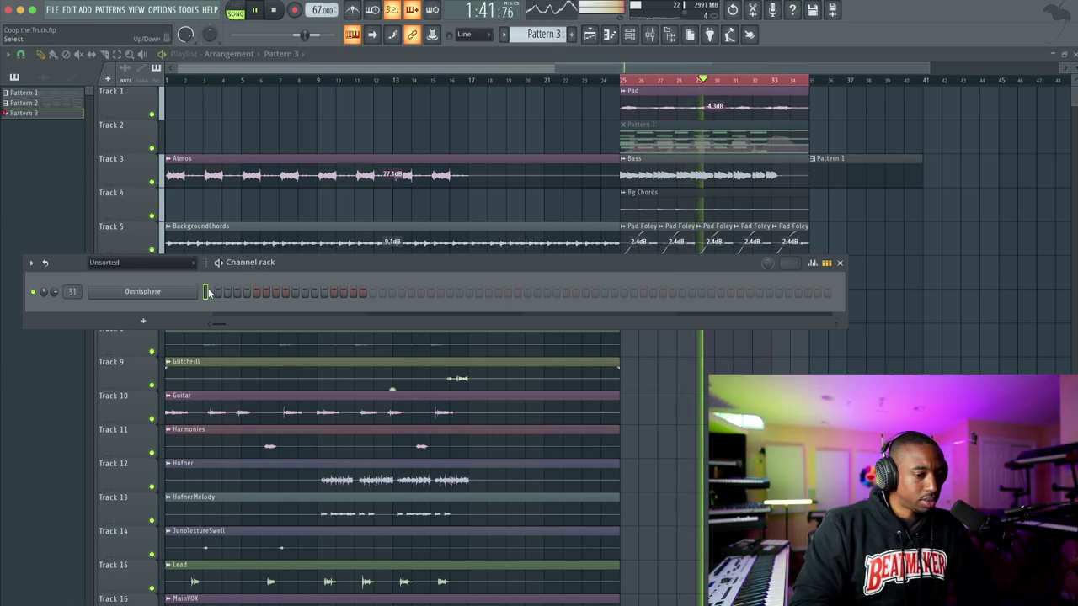
{"action": "key", "text": "space"}
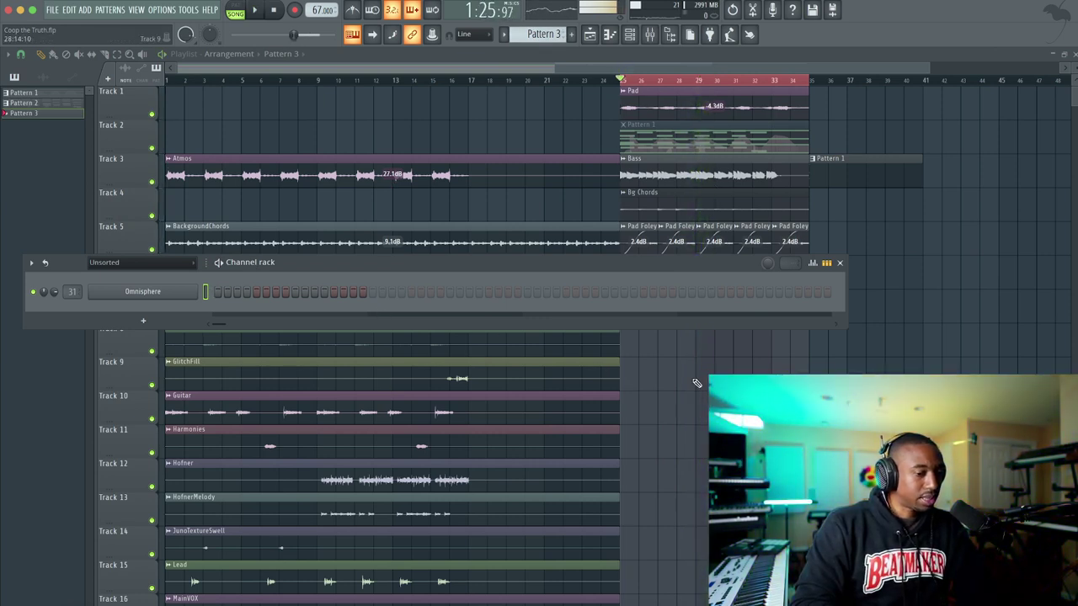
{"action": "key", "text": "F6"}
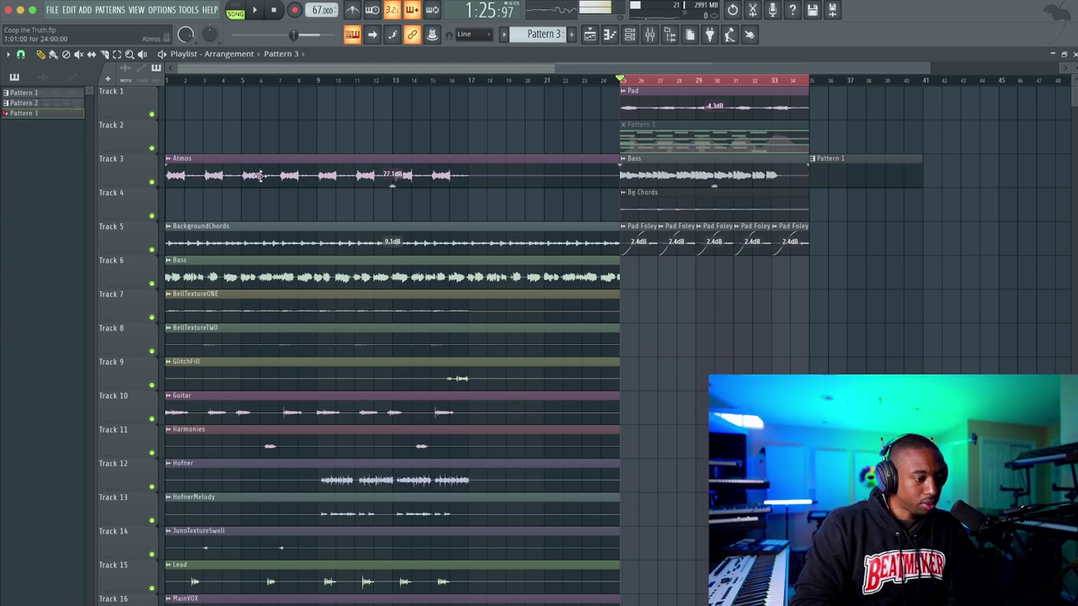
Solo Track 7 and audition the BellTextureONE clip from bar 7
{"action": "right_click", "coordinate": [153, 316]}
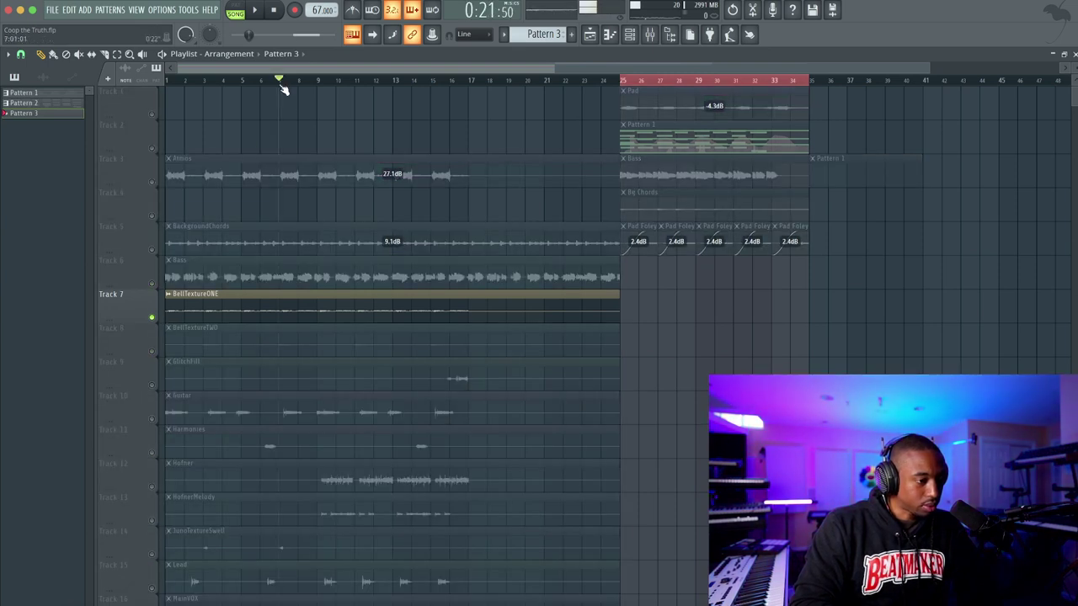
{"action": "key", "text": "space"}
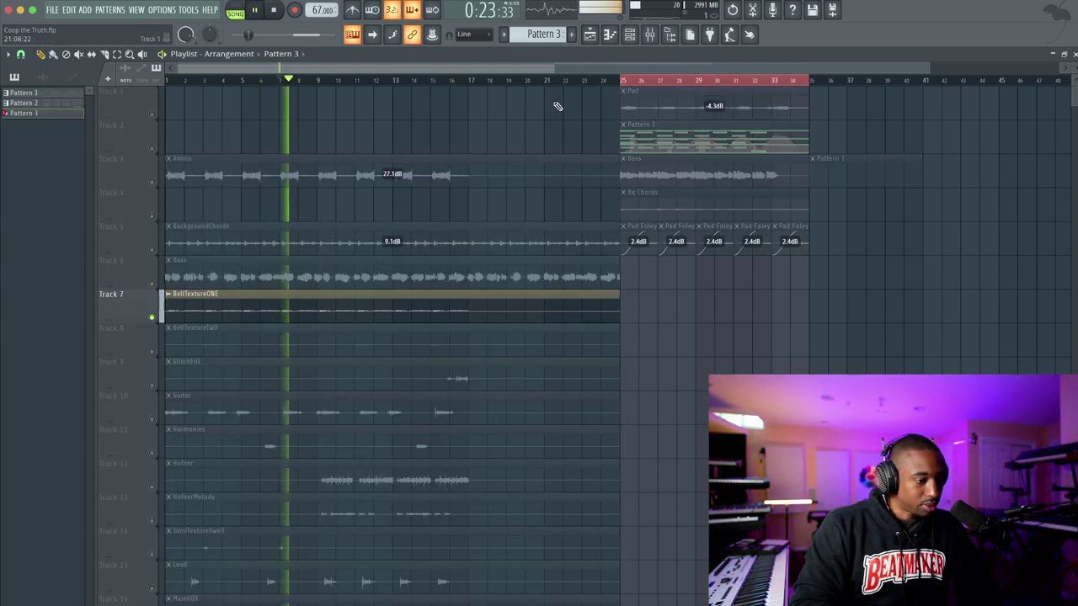
{"action": "key", "text": "space"}
{"action": "key", "text": "space"}
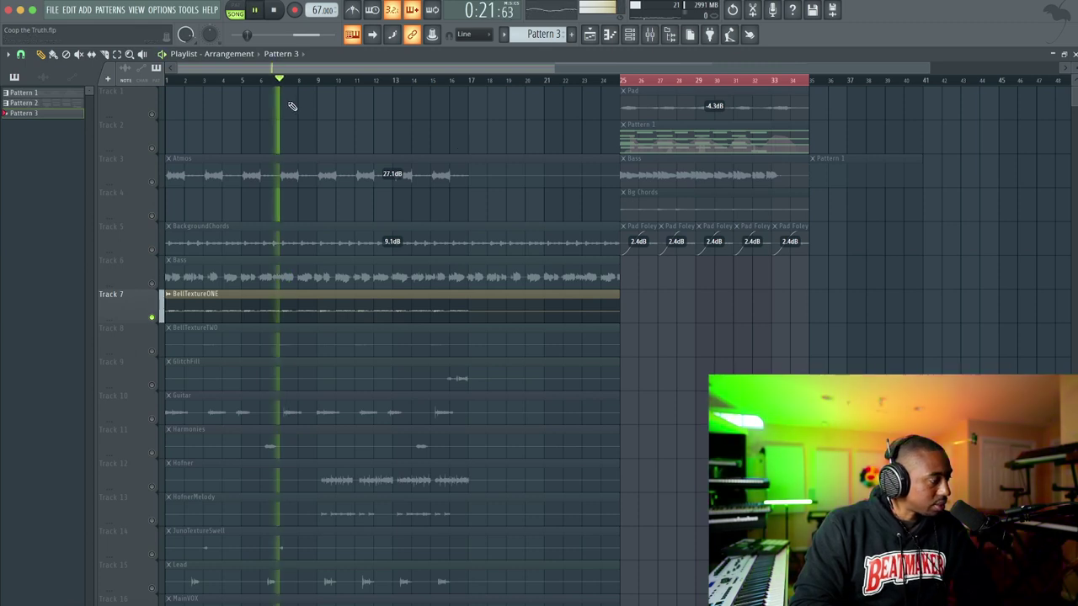
Raise the BellTextureONE clip's gain to about 11.4dB and re-enable all the playlist tracks
{"action": "left_click_drag", "start_coordinate": [392, 310], "coordinate": [392, 307]}
{"action": "left_click_drag", "start_coordinate": [338, 81], "coordinate": [371, 82]}
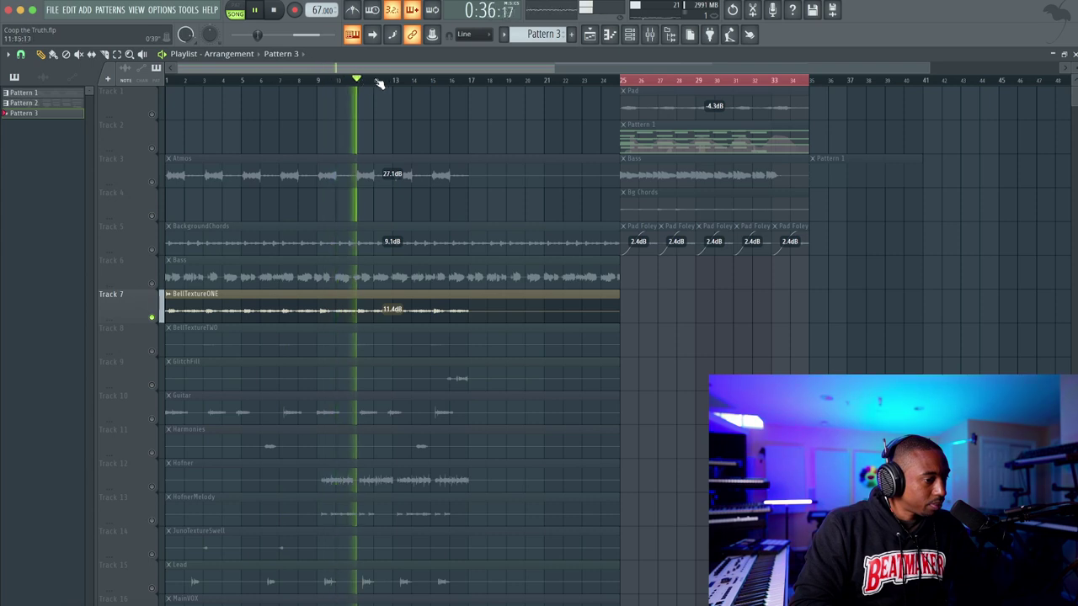
{"action": "key", "text": "space"}
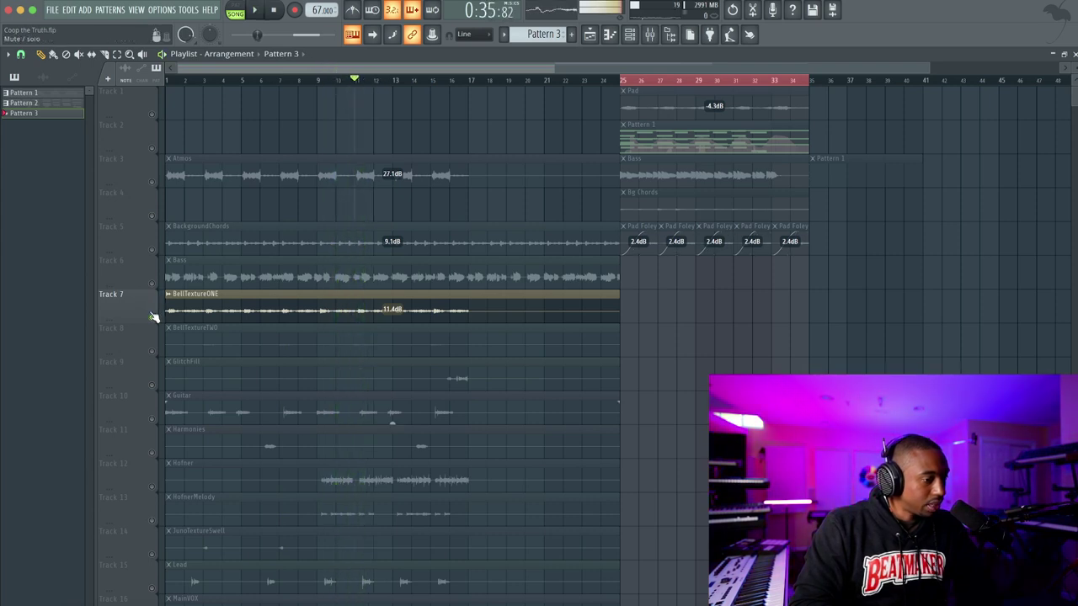
{"action": "left_click", "coordinate": [152, 317]}
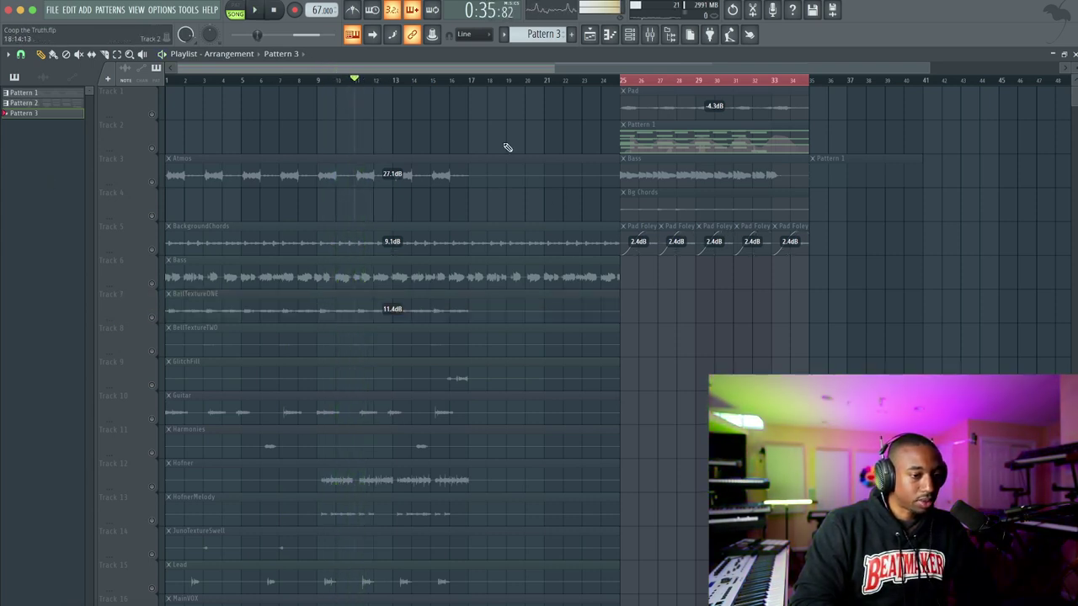
{"action": "left_click", "coordinate": [155, 113]}
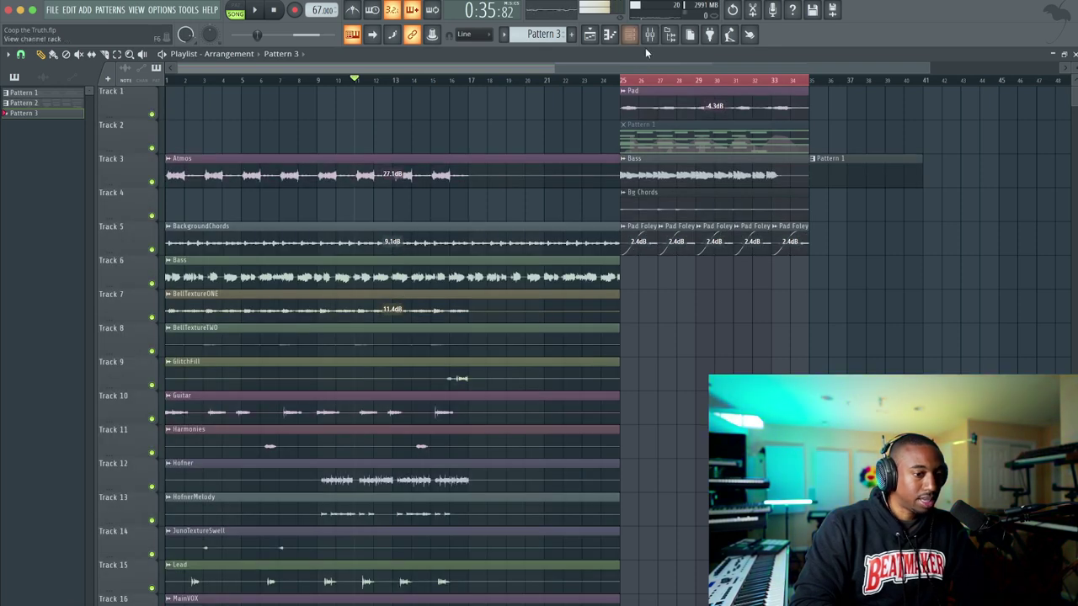
Try recording Omnisphere notes and automation into Pattern 3 from bar 25, and undo the recorded take
{"action": "key", "text": "space"}
{"action": "left_click", "coordinate": [630, 35]}
{"action": "key", "text": "space"}
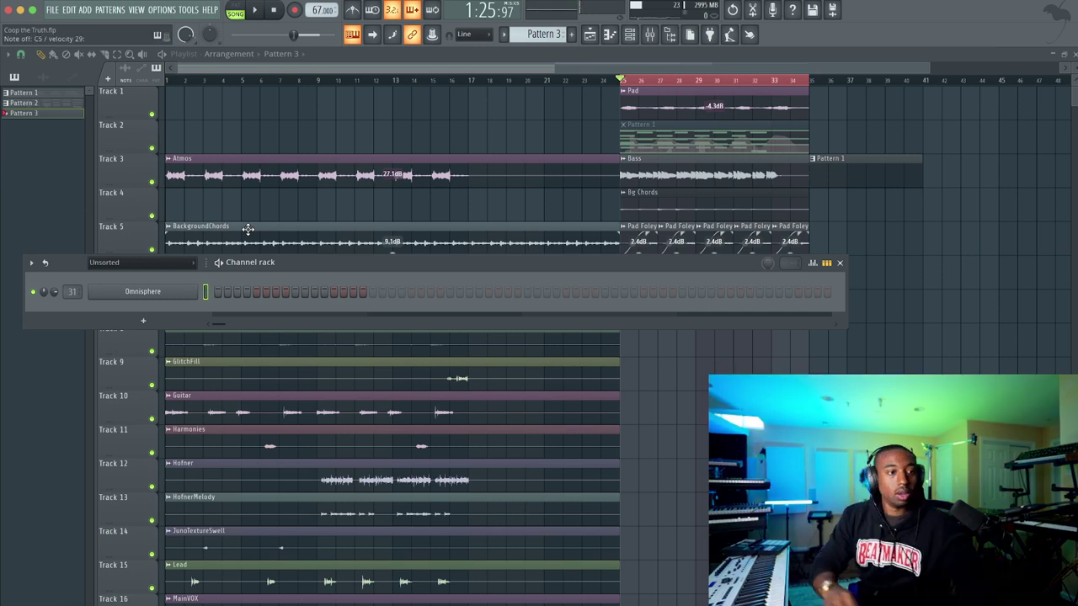
{"action": "left_click", "coordinate": [294, 10]}
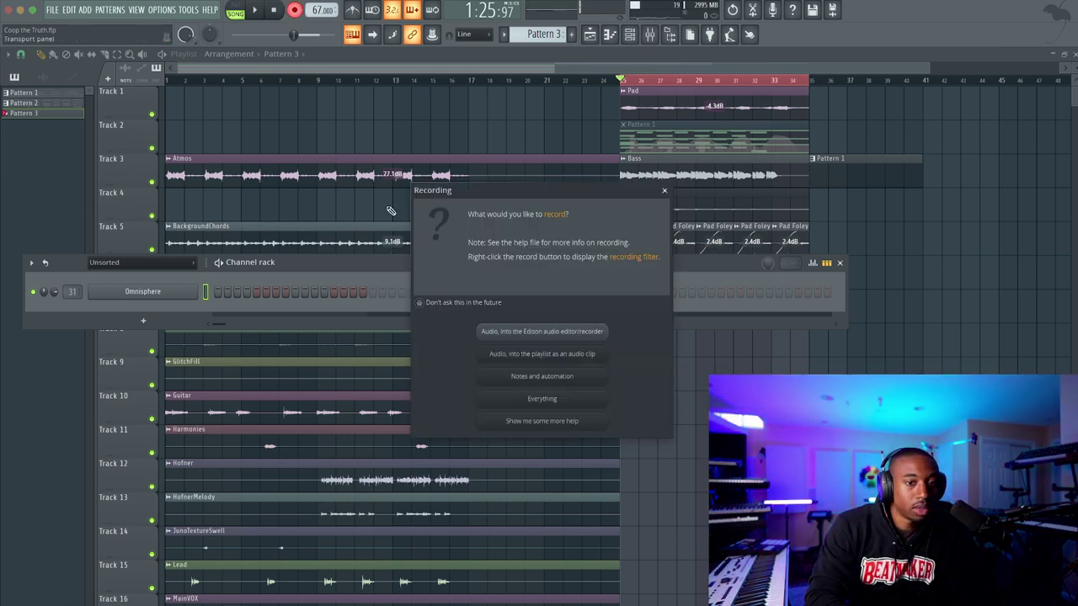
{"action": "left_click", "coordinate": [530, 376]}
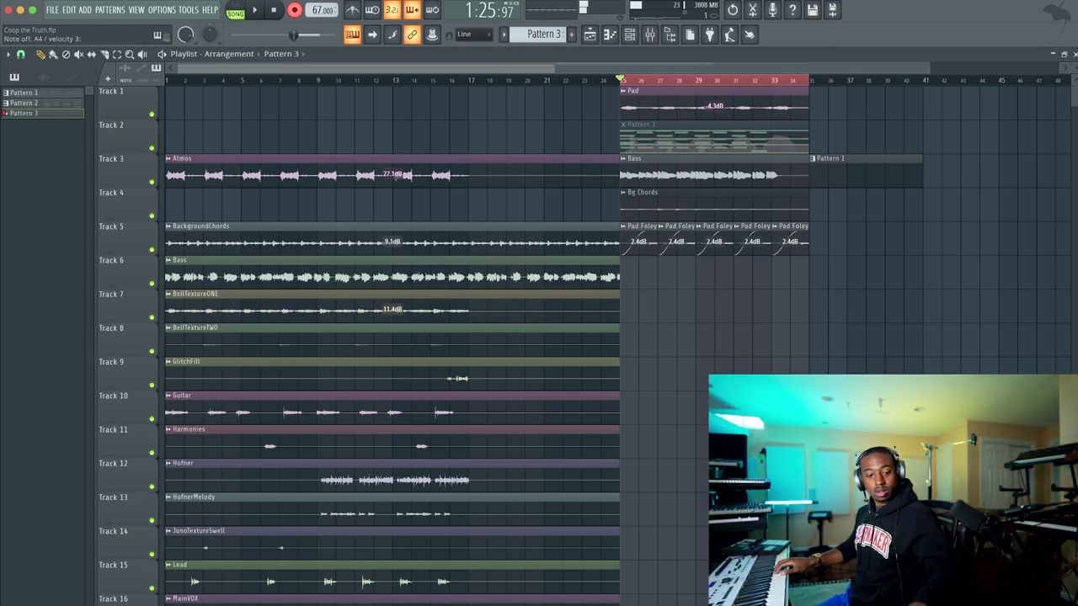
{"action": "key", "text": "space"}
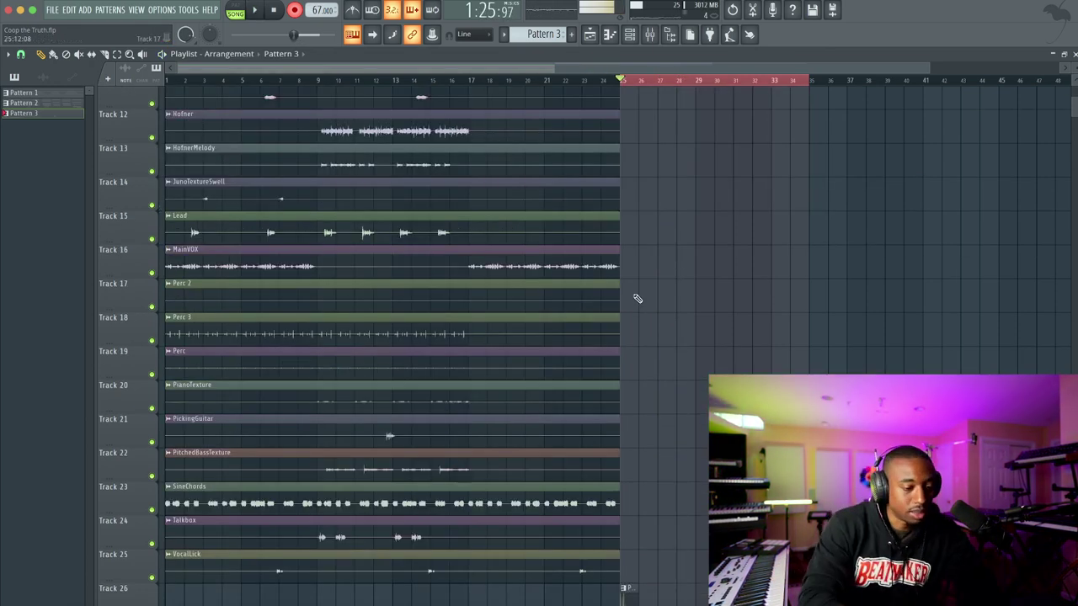
{"action": "scroll", "coordinate": [636, 298], "scroll_direction": "up", "scroll_amount": 10}
{"action": "scroll", "coordinate": [637, 298], "scroll_direction": "down", "scroll_amount": 10}
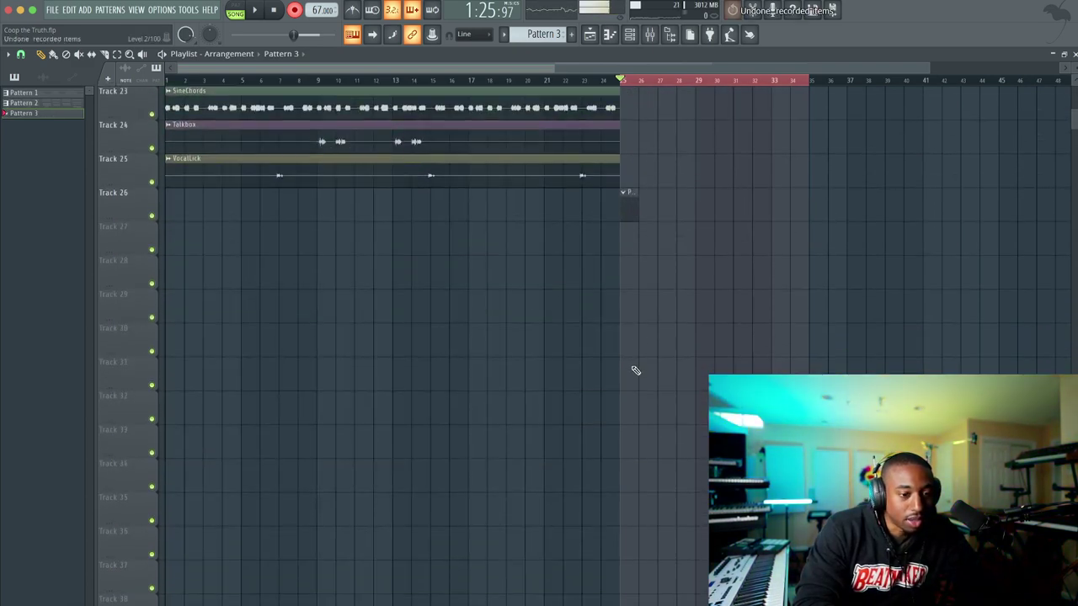
Delete the leftover Pattern 1 clip at bar 35 on Track 3 and save the project
{"action": "scroll", "coordinate": [638, 353], "scroll_direction": "up", "scroll_amount": 10}
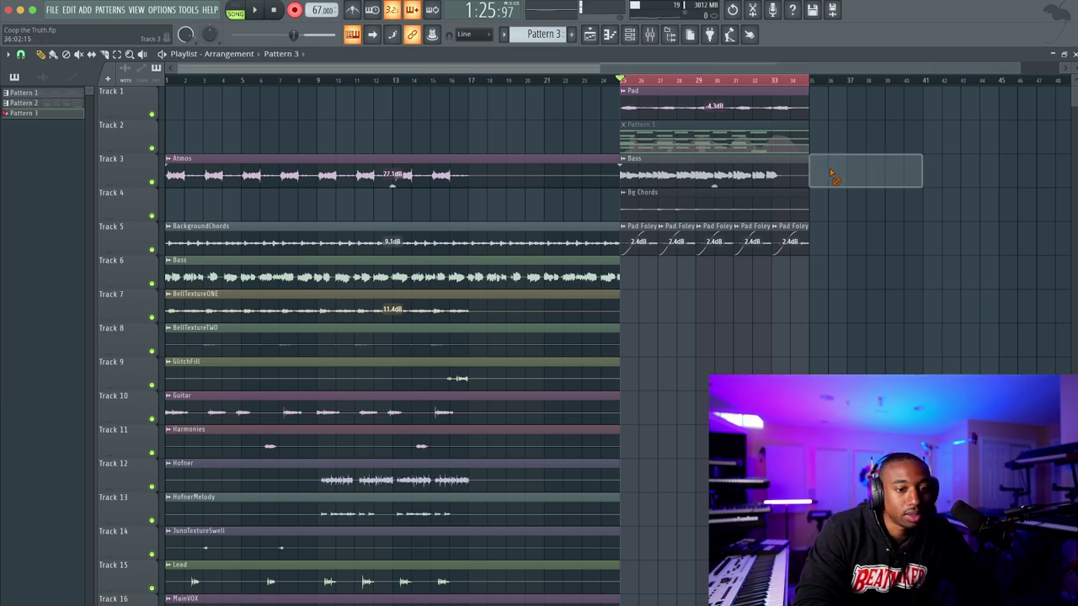
{"action": "key", "text": "ctrl+s"}
Record Omnisphere notes and automation into Pattern 3 over the section from bar 25 with the metronome on
{"action": "left_click", "coordinate": [630, 34]}
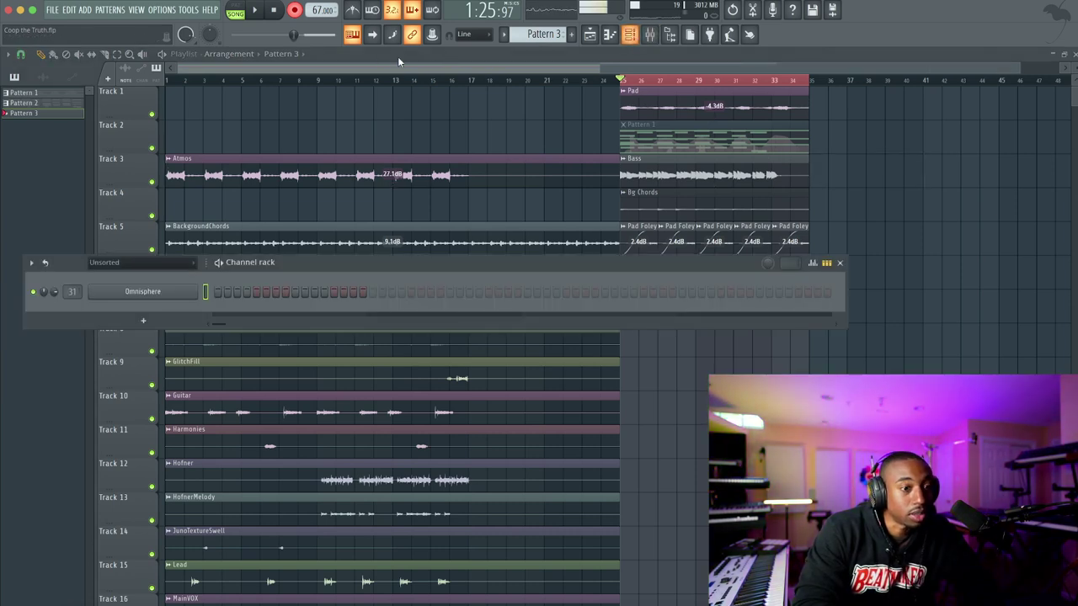
{"action": "left_click", "coordinate": [294, 9]}
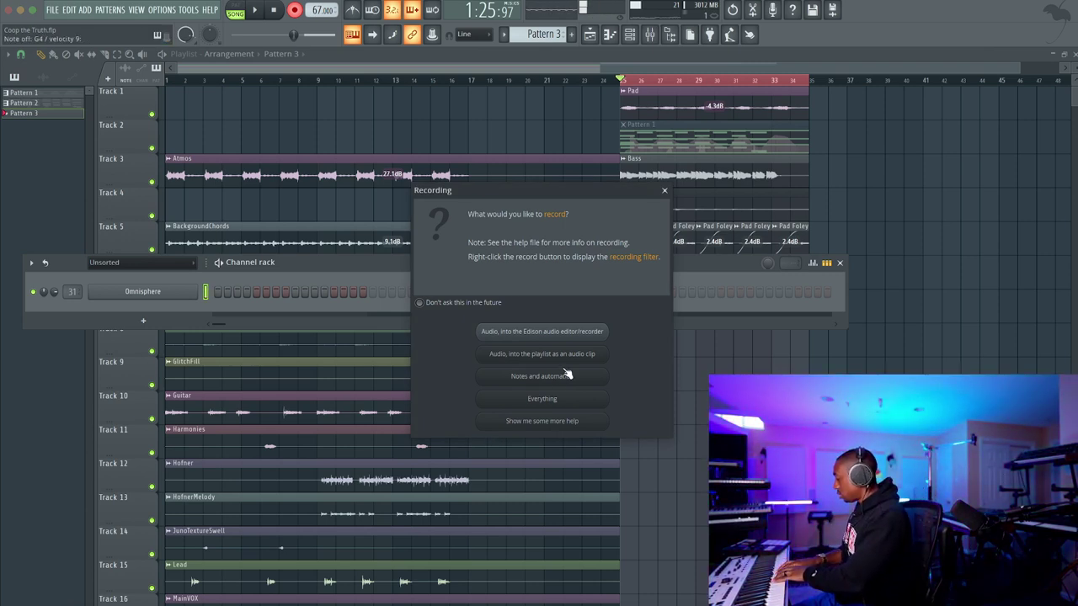
{"action": "left_click", "coordinate": [566, 374]}
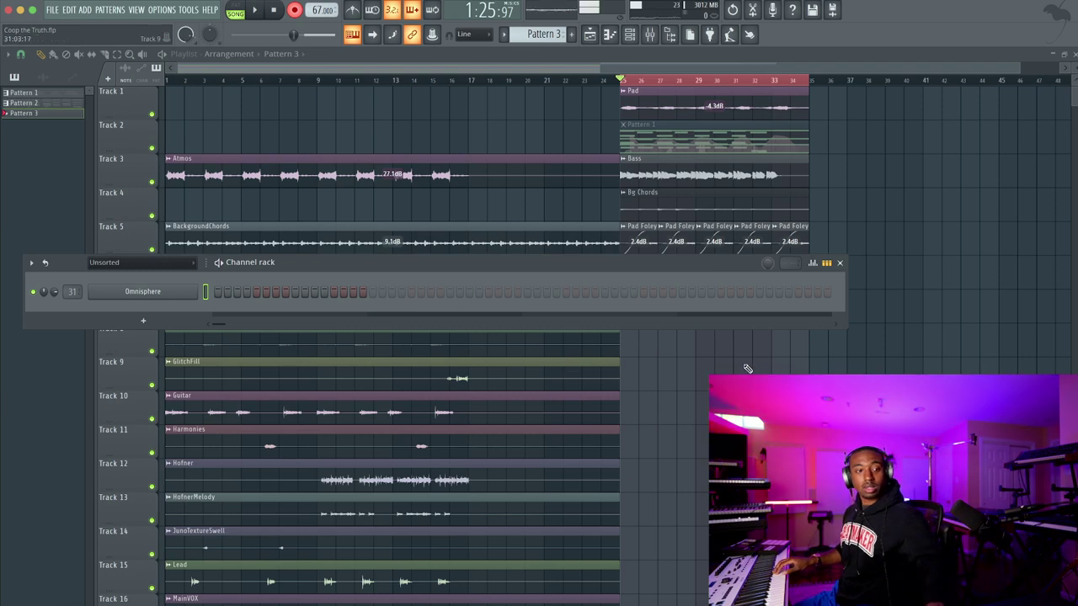
{"action": "key", "text": "F6"}
{"action": "key", "text": "space"}
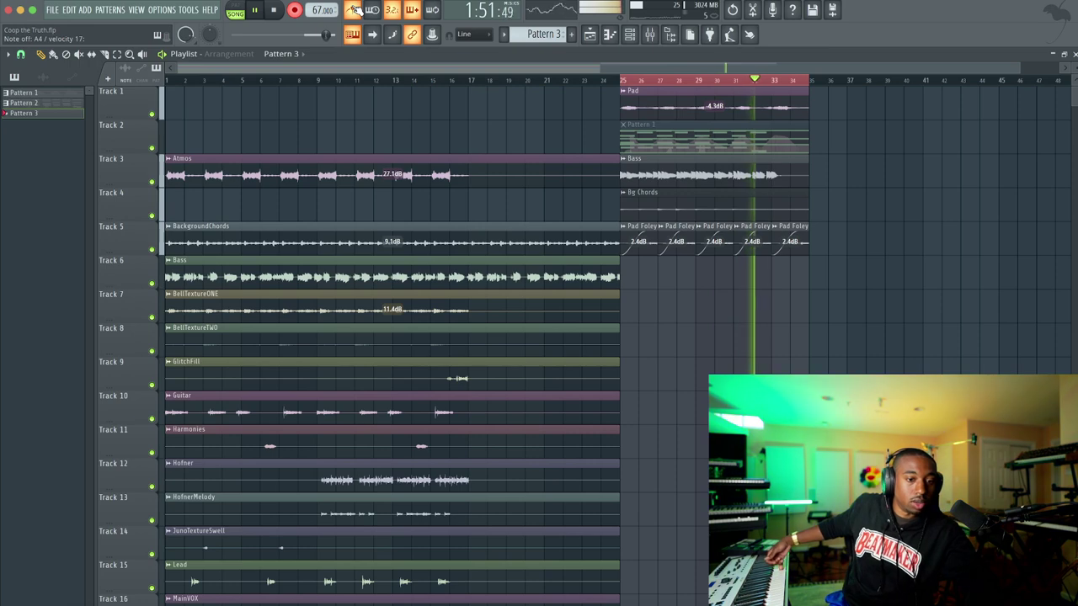
{"action": "key", "text": "space"}
Turn recording off and play back the recorded Pattern 3 clip on Track 26 from bar 25
{"action": "scroll", "coordinate": [392, 345], "scroll_direction": "down", "scroll_amount": 5}
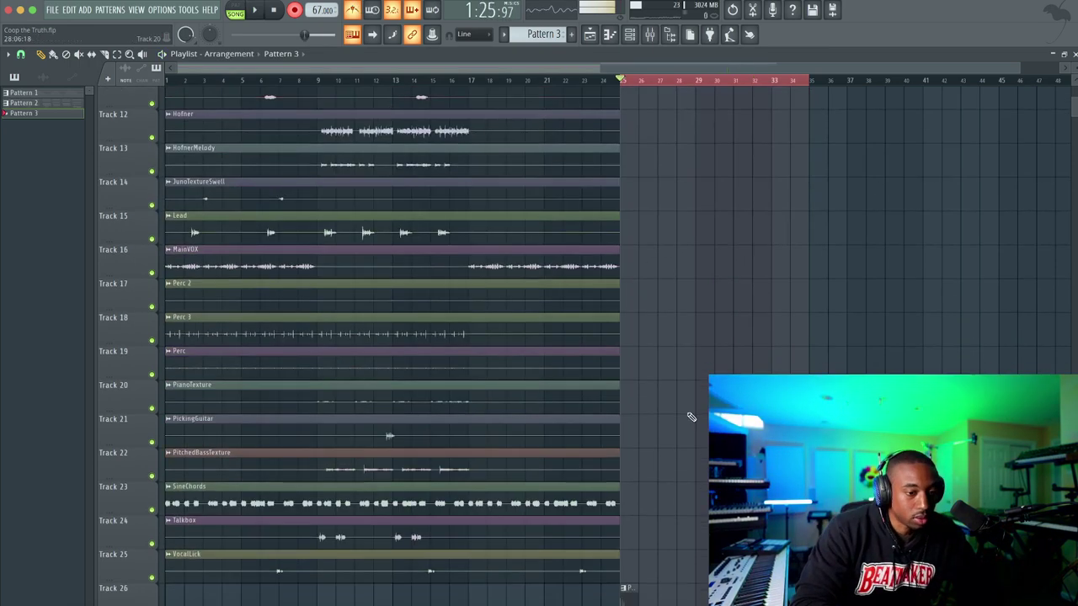
{"action": "scroll", "coordinate": [676, 404], "scroll_direction": "down", "scroll_amount": 3}
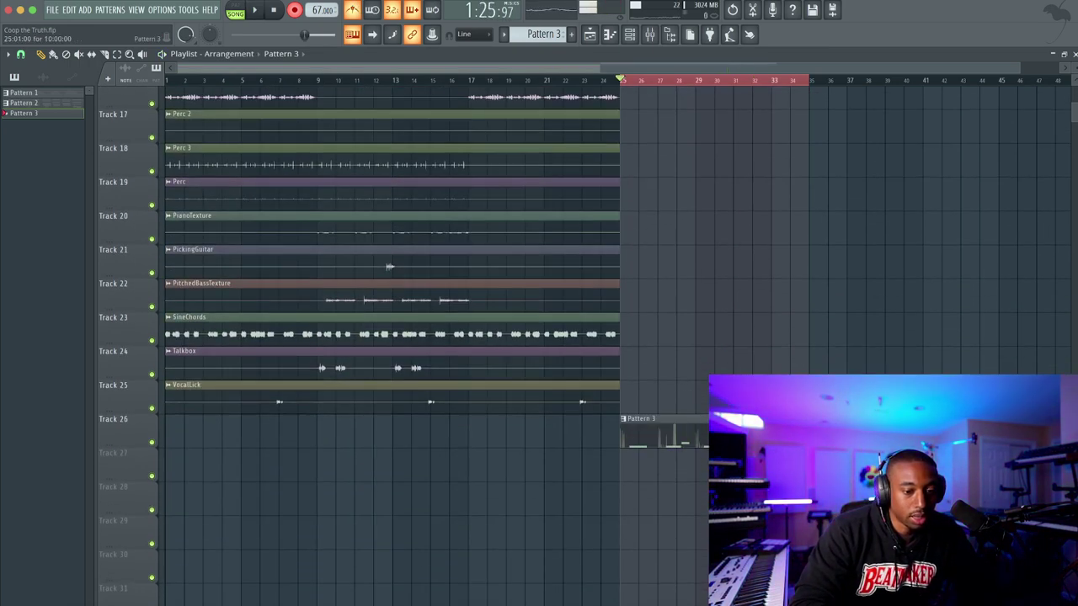
{"action": "key", "text": "space"}
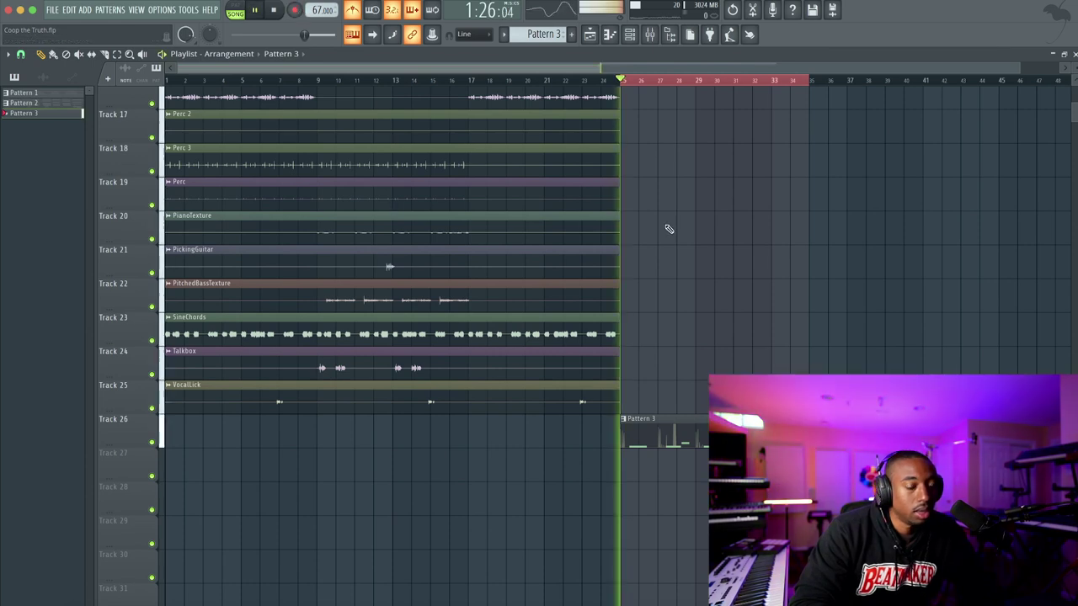
{"action": "key", "text": "F6"}
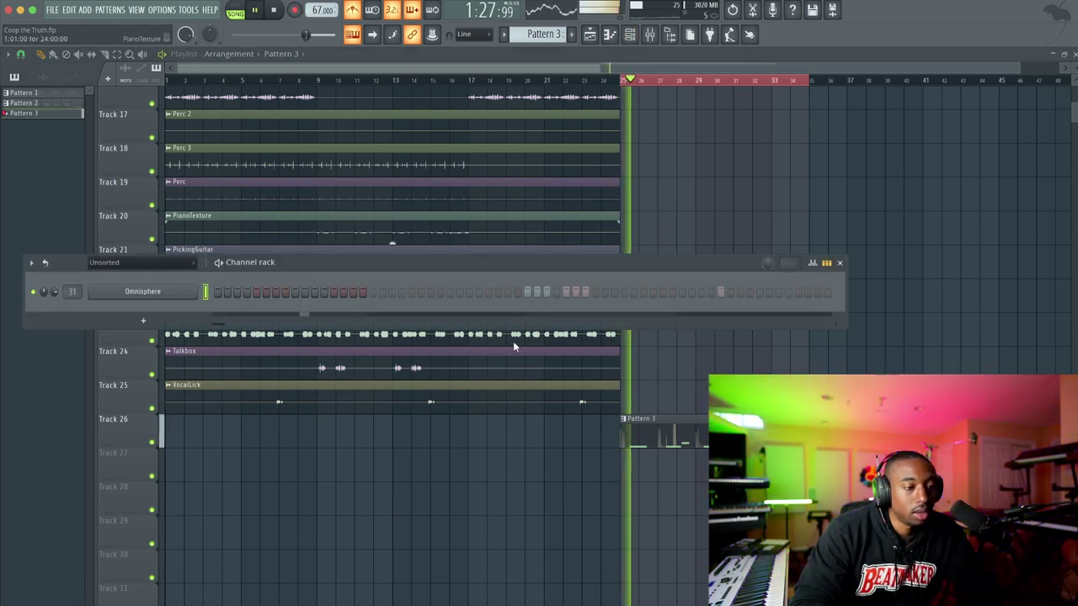
{"action": "key", "text": "F6"}
{"action": "key", "text": "space"}
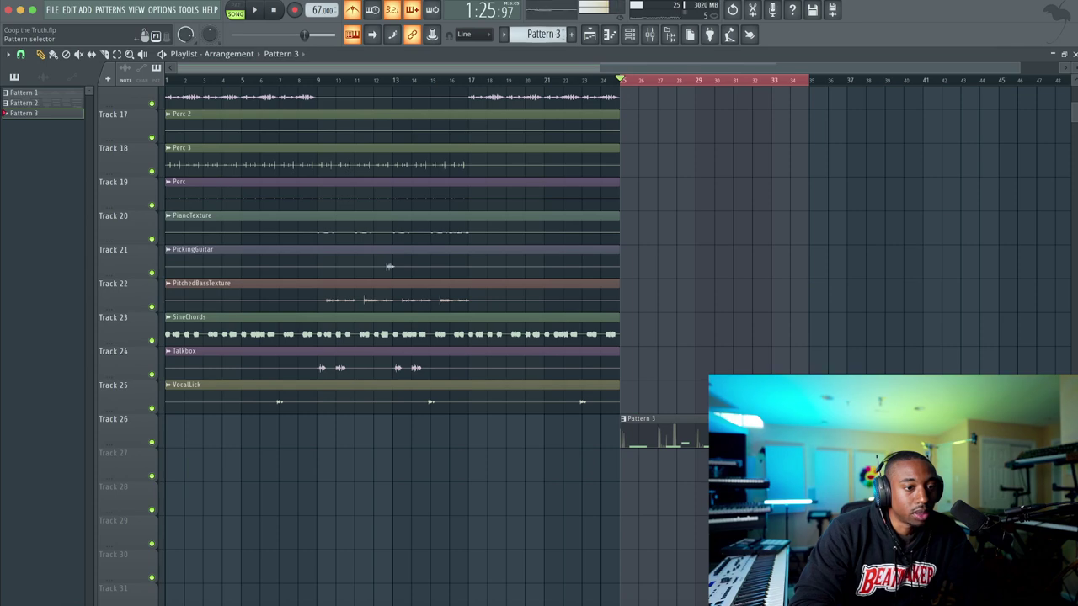
Create an empty Pattern 4 and play the section from bar 25 while trying out Omnisphere notes over it
{"action": "left_click", "coordinate": [570, 34]}
{"action": "scroll", "coordinate": [679, 216], "scroll_direction": "right", "scroll_amount": 3}
{"action": "scroll", "coordinate": [678, 216], "scroll_direction": "up", "scroll_amount": 9}
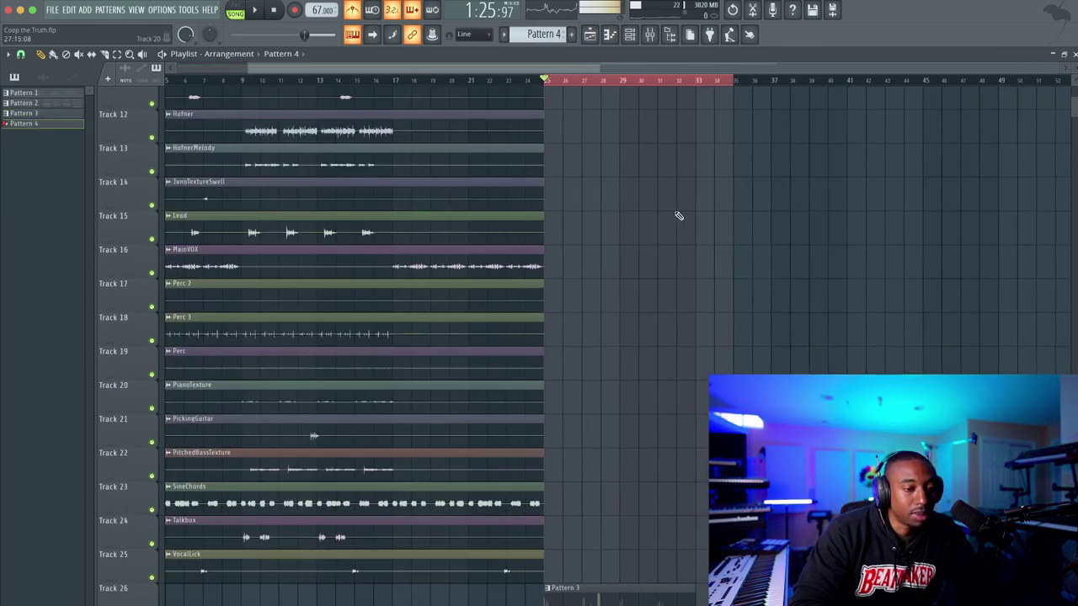
{"action": "scroll", "coordinate": [678, 216], "scroll_direction": "up", "scroll_amount": 5}
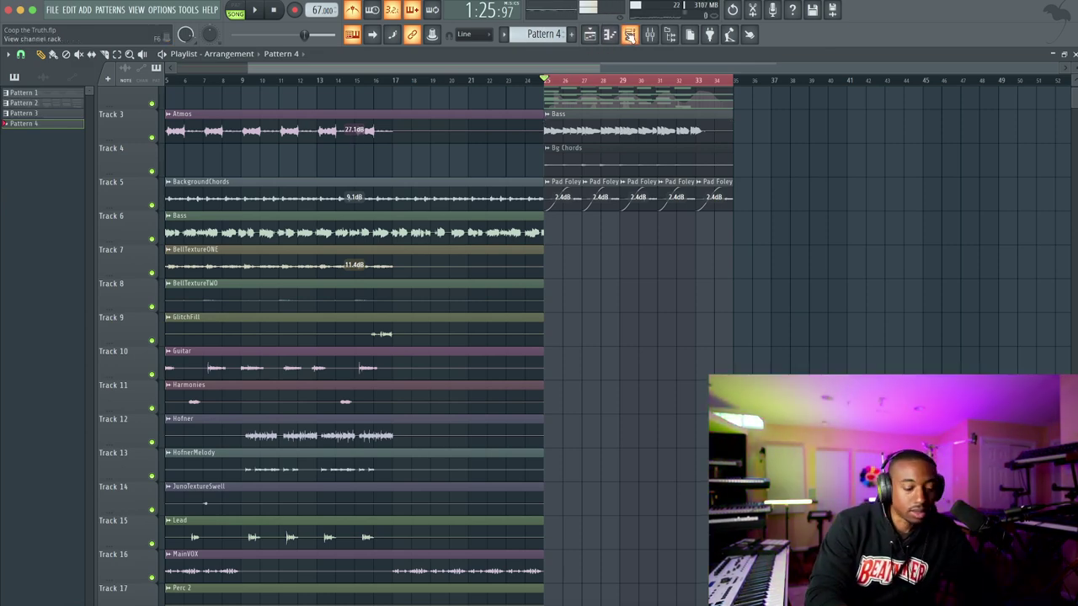
{"action": "key", "text": "space"}
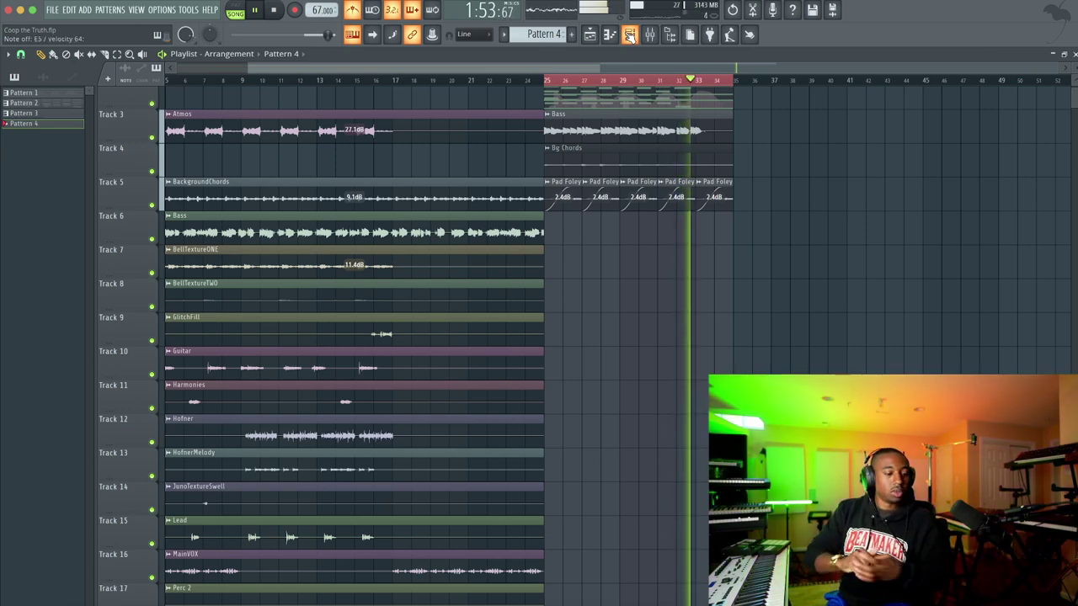
{"action": "key", "text": "space"}
Move the Pattern 3 clip from Track 26 up to Track 6 at bar 25 and select its pattern
{"action": "scroll", "coordinate": [909, 286], "scroll_direction": "down", "scroll_amount": 10}
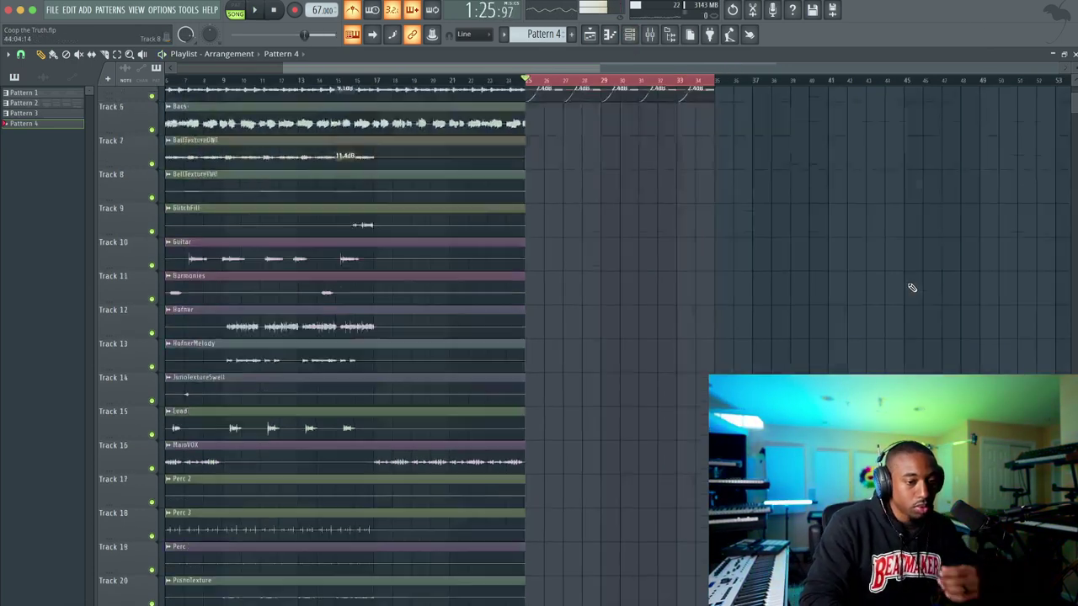
{"action": "left_click_drag", "start_coordinate": [591, 427], "coordinate": [597, 157]}
{"action": "double_click", "coordinate": [597, 157]}
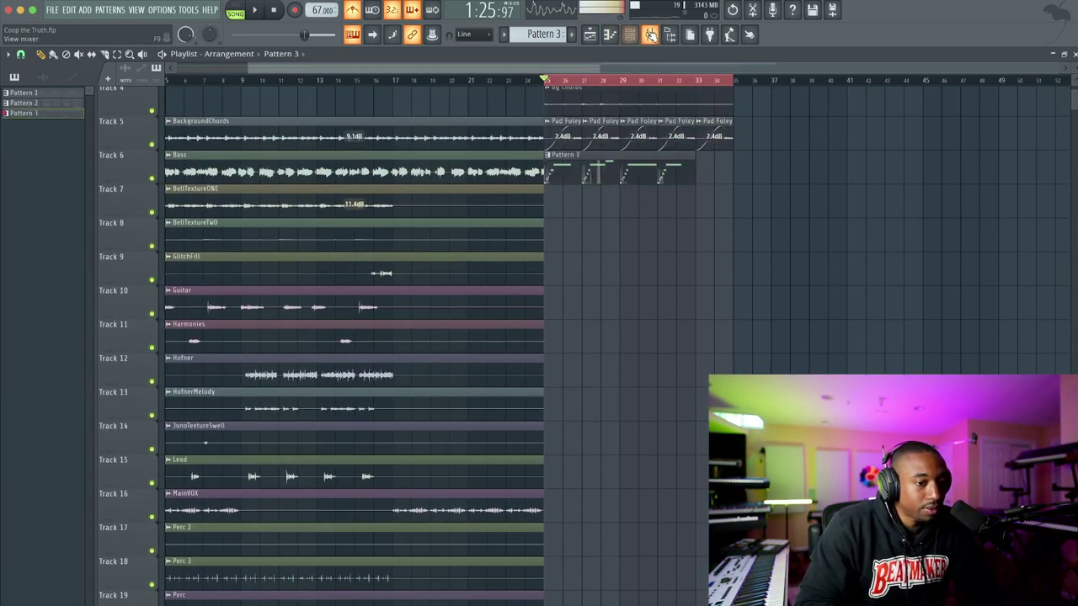
Load the CHOWTapeModel effect into slot 4 of the Omnisphere mixer track
{"action": "left_click", "coordinate": [649, 33]}
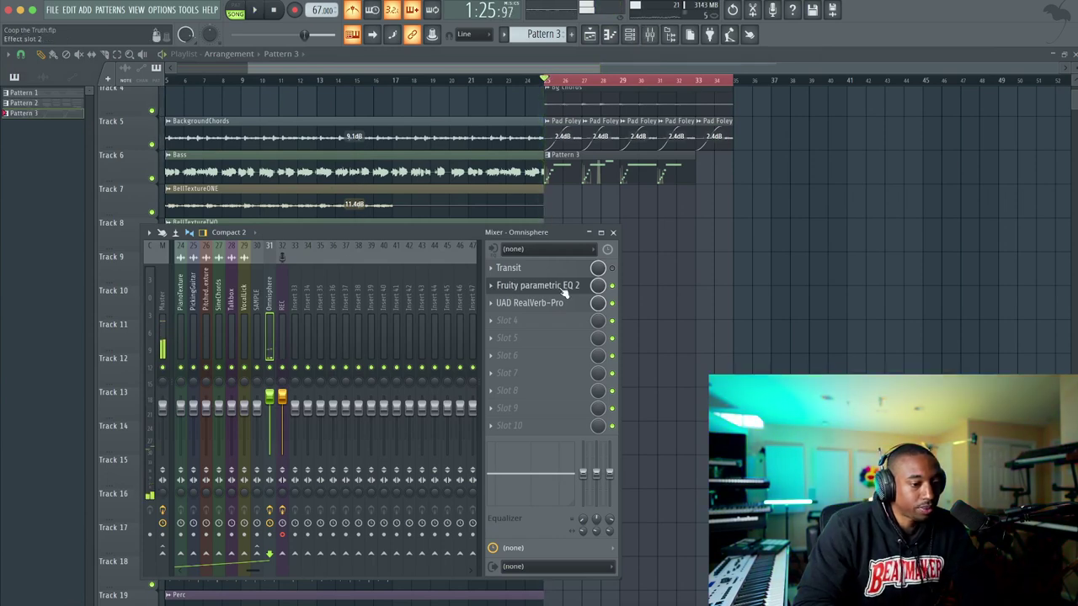
{"action": "left_click", "coordinate": [522, 323]}
{"action": "key", "text": "Escape"}
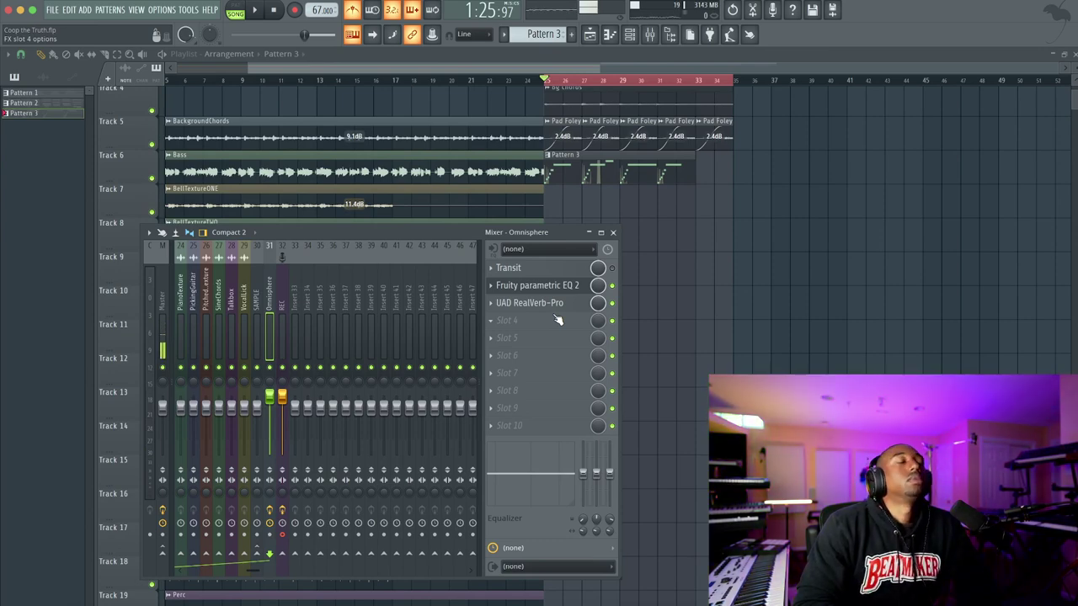
{"action": "left_click", "coordinate": [533, 321]}
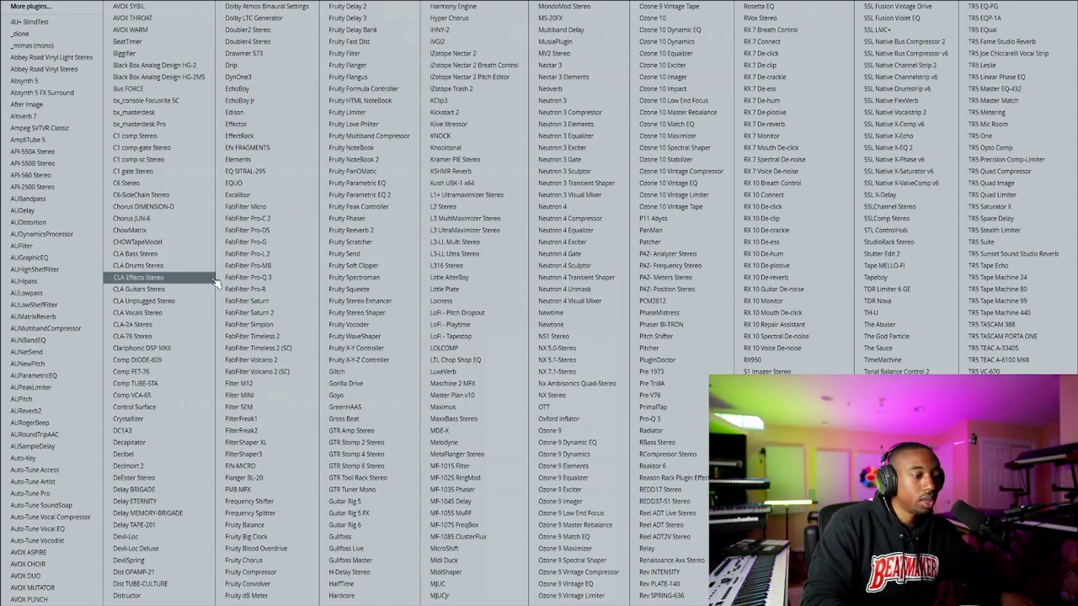
{"action": "left_click", "coordinate": [195, 241]}
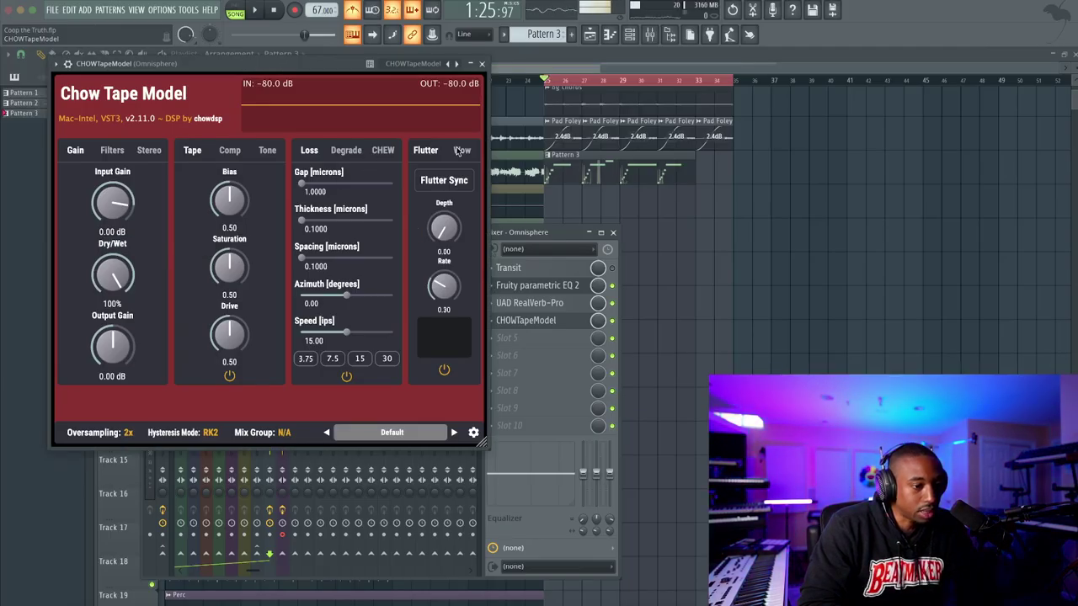
Set the Wow depth in the tape effect to about 0.87 and play the section
{"action": "left_click", "coordinate": [460, 150]}
{"action": "left_click_drag", "start_coordinate": [420, 205], "coordinate": [465, 206]}
{"action": "key", "text": "space"}
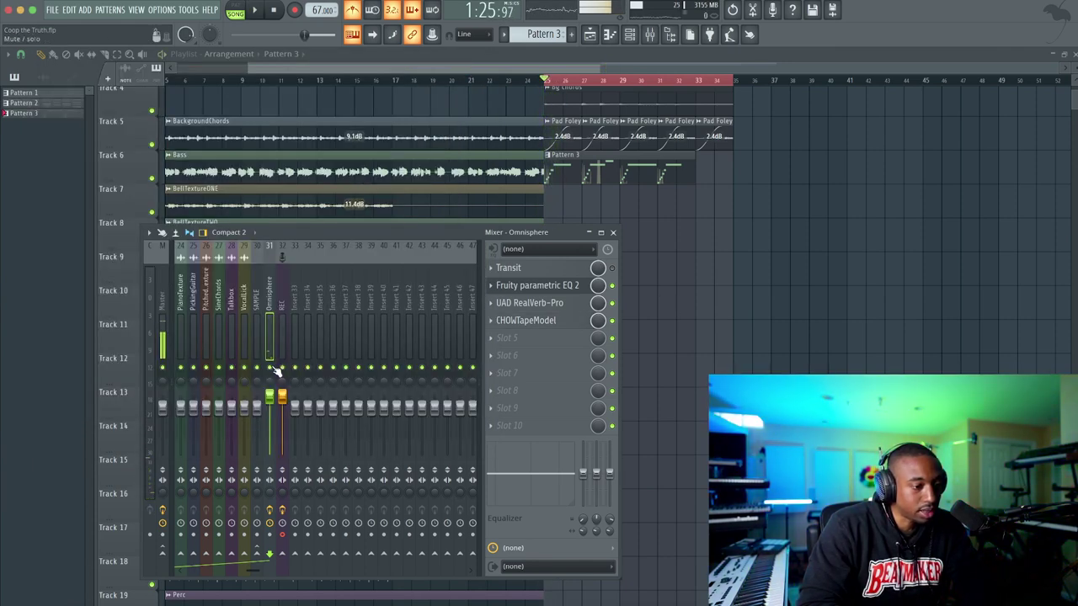
Solo the Omnisphere mixer track and play the section from bar 25 to check which tracks still sound
{"action": "right_click", "coordinate": [270, 368]}
{"action": "key", "text": "space"}
{"action": "scroll", "coordinate": [272, 291], "scroll_direction": "up", "scroll_amount": 12}
{"action": "key", "text": "space"}
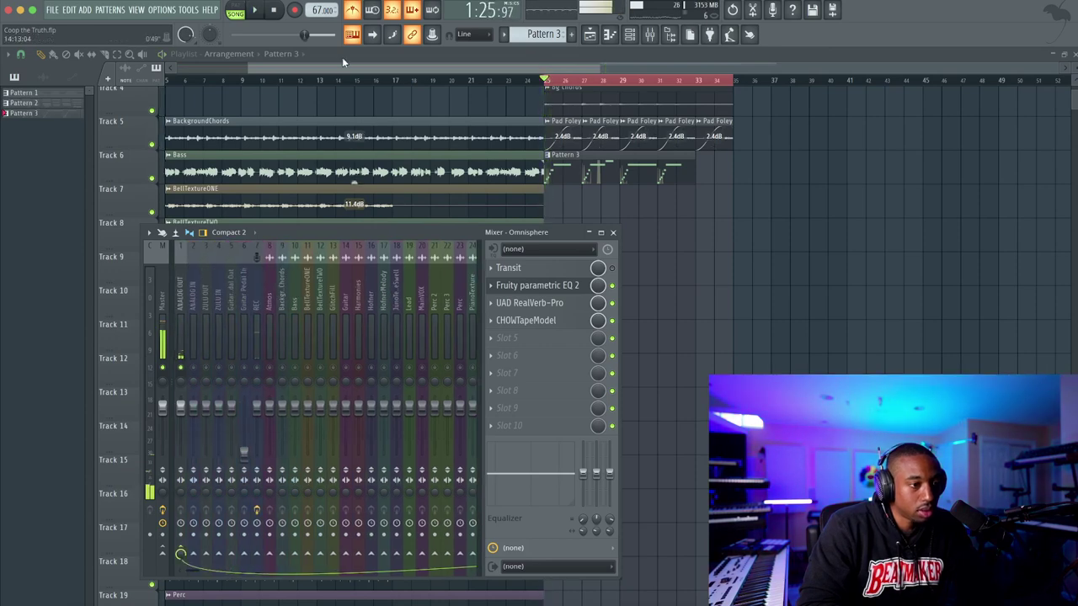
{"action": "key", "text": "space"}
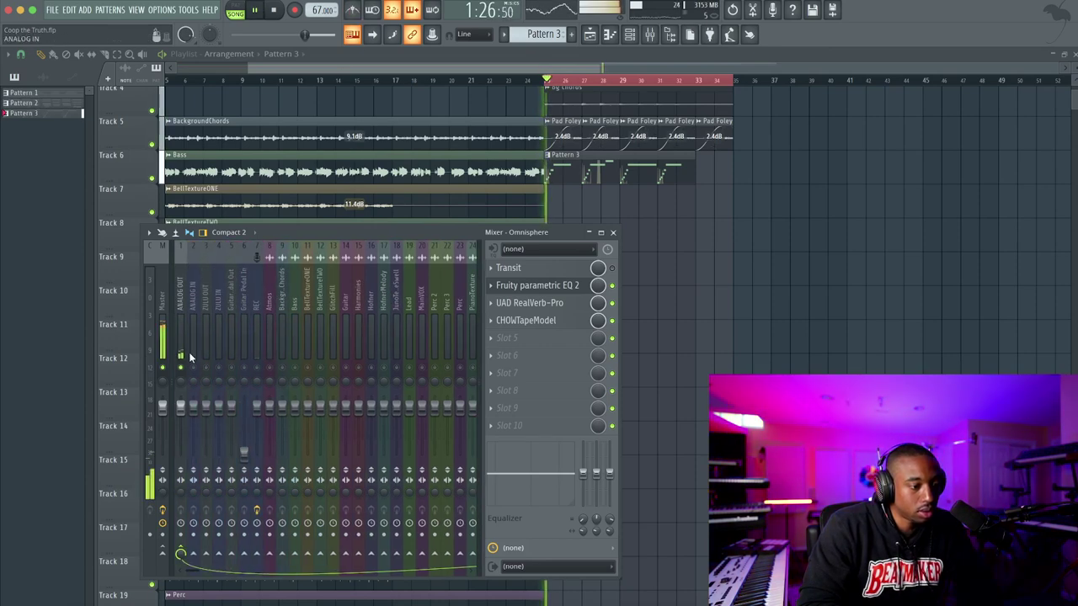
{"action": "key", "text": "space"}
{"action": "key", "text": "F9"}
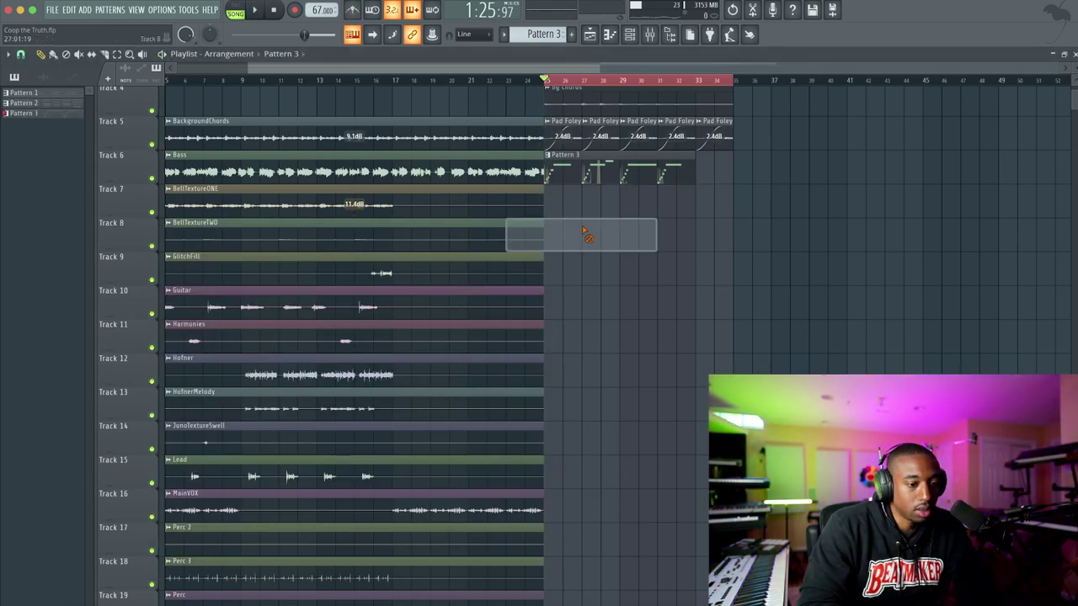
Filter the channel rack to Audio and route the Pad Foley, Pad, Bass and Bg Chords channels to free mixer tracks
{"action": "left_click", "coordinate": [641, 35]}
{"action": "key", "text": "space"}
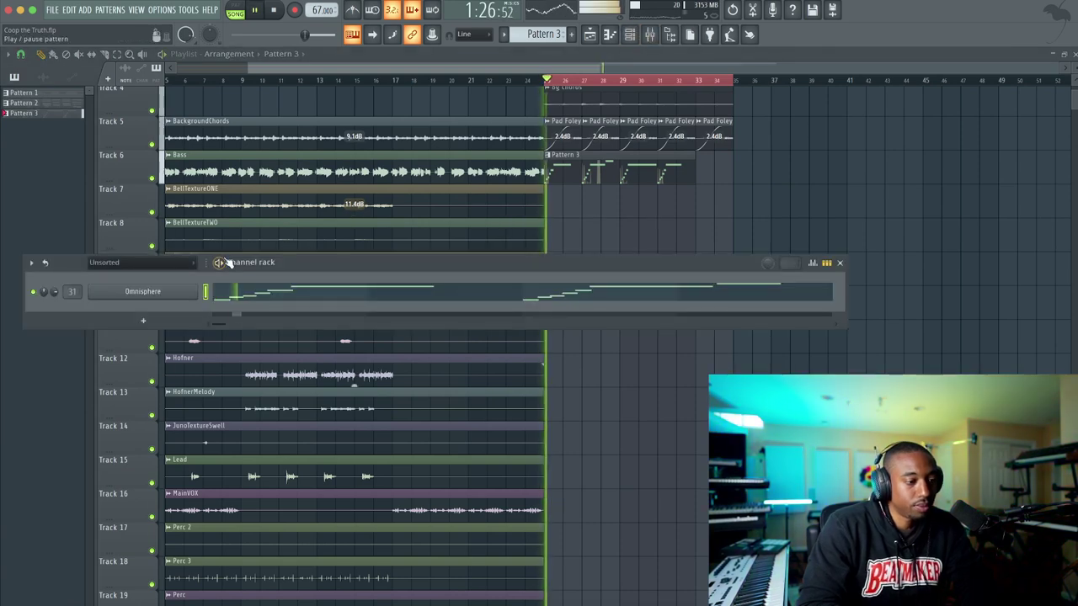
{"action": "left_click", "coordinate": [165, 262]}
{"action": "left_click", "coordinate": [133, 292]}
{"action": "scroll", "coordinate": [188, 368], "scroll_direction": "down", "scroll_amount": 6}
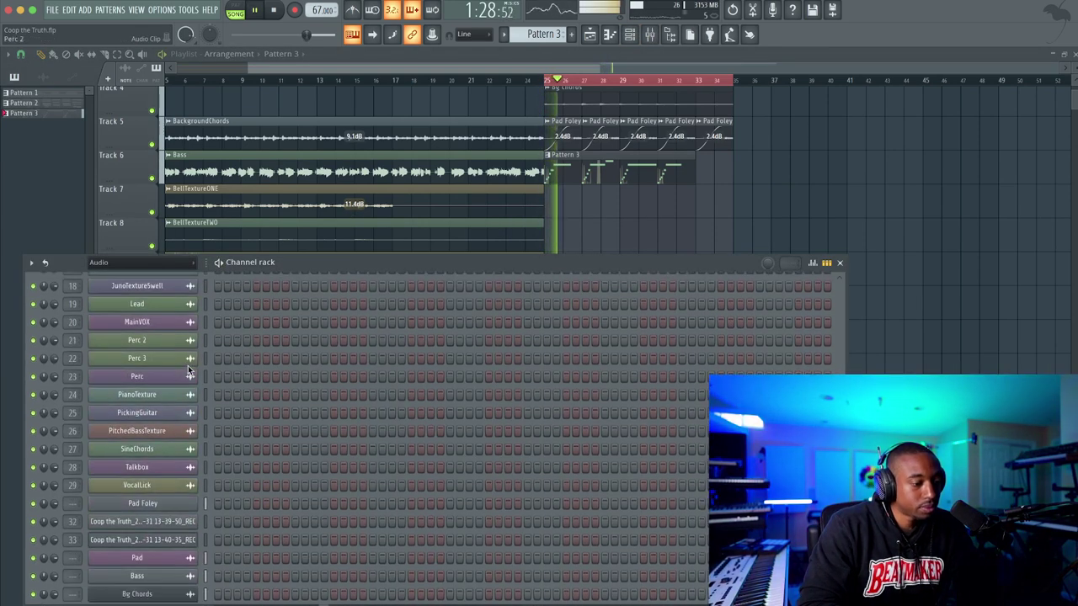
{"action": "left_click", "coordinate": [204, 495]}
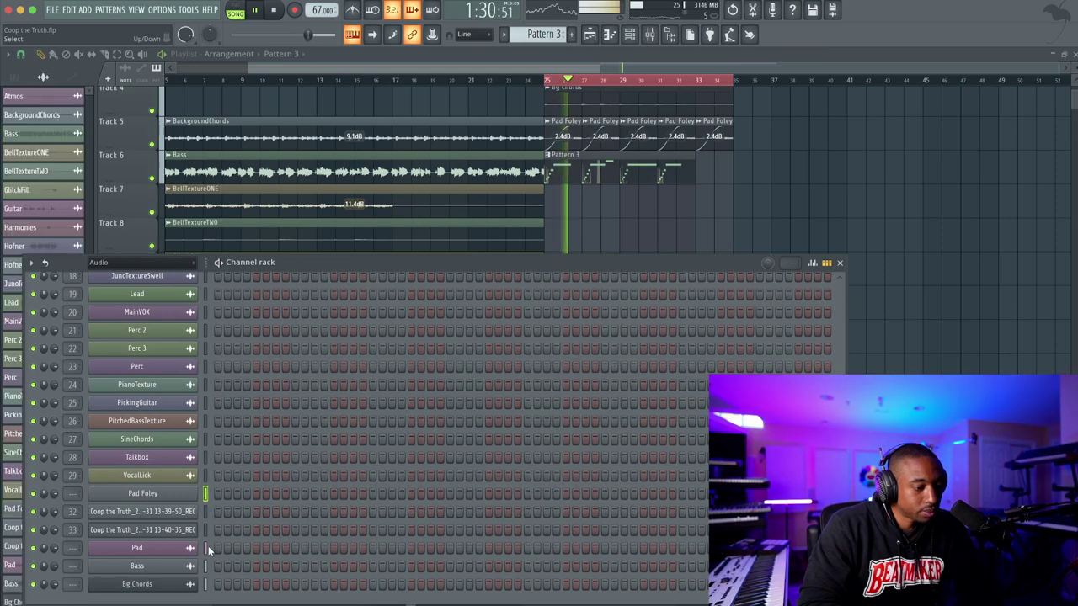
{"action": "left_click_drag", "start_coordinate": [207, 548], "coordinate": [205, 584]}
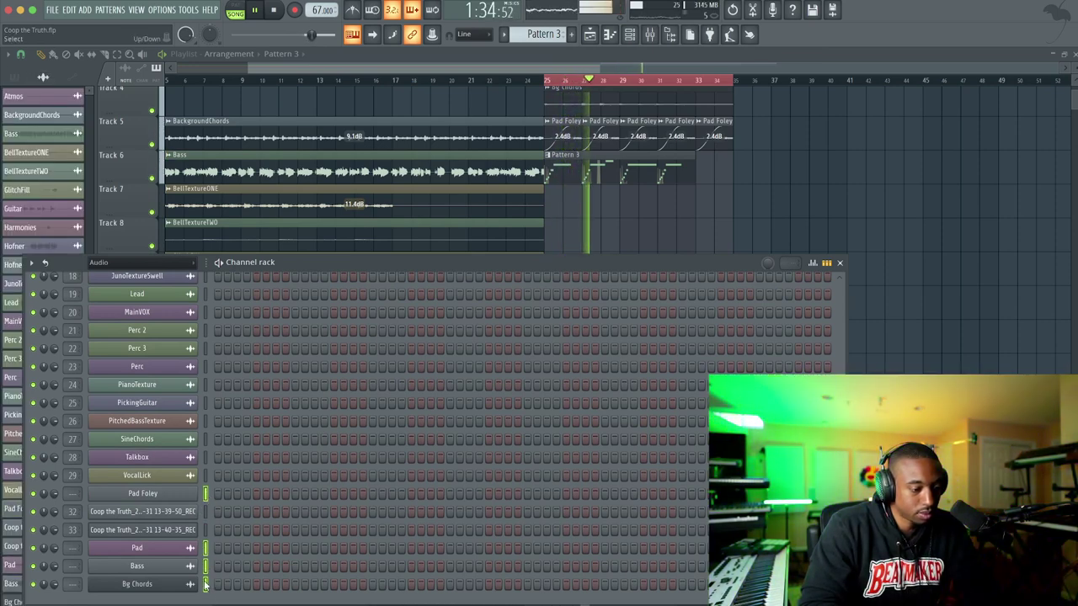
{"action": "key", "text": "ctrl+l"}
{"action": "right_click", "coordinate": [863, 223]}
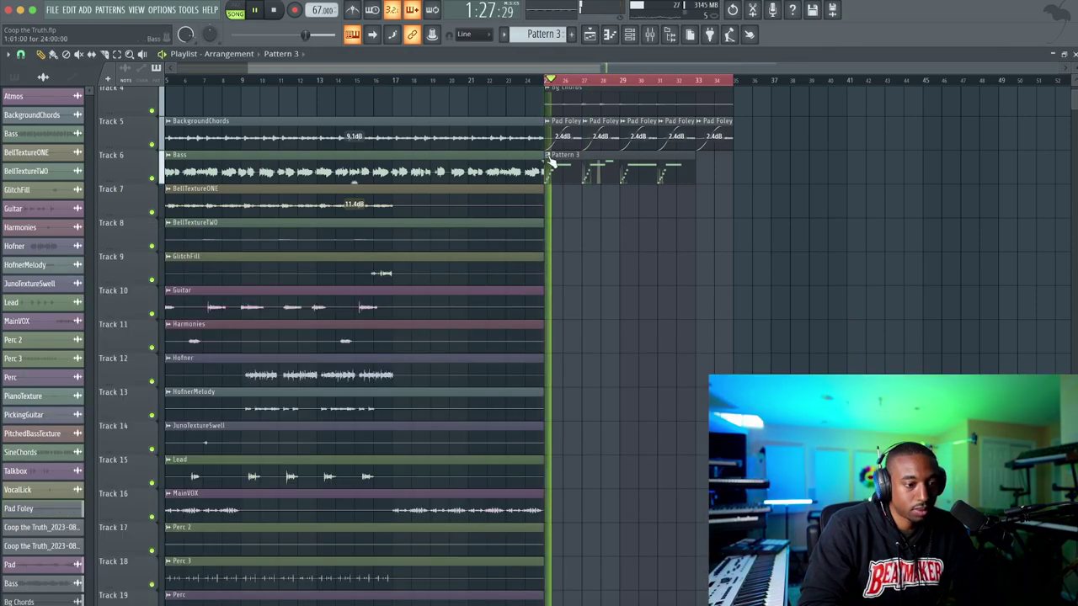
Set the Wow rate to 0.47 and the depth to 0.45 in CHOWTapeModel on the Omnisphere track, then stop playback
{"action": "left_click", "coordinate": [649, 35]}
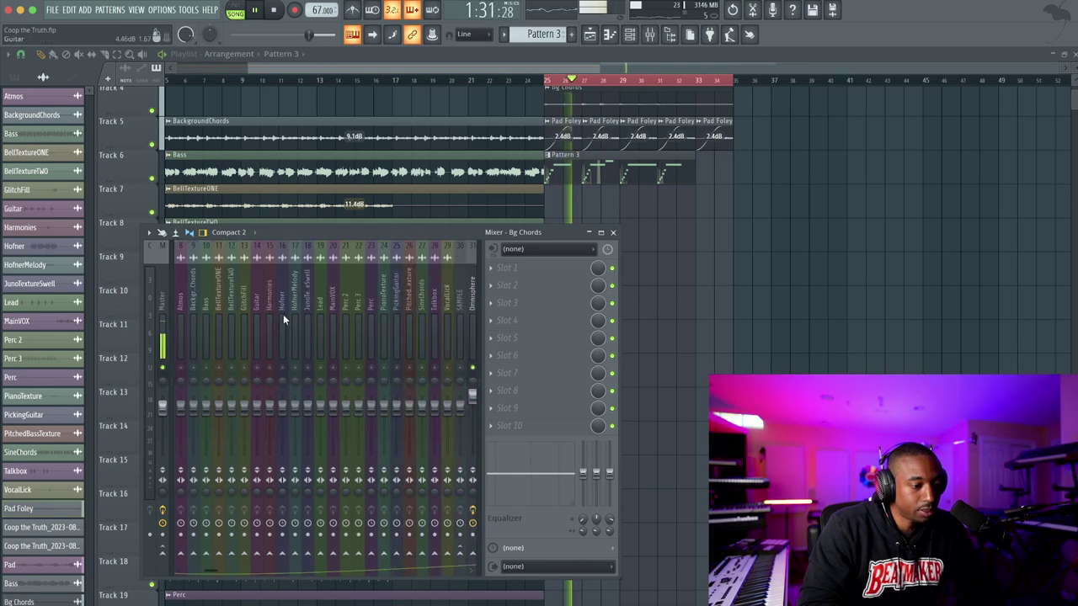
{"action": "scroll", "coordinate": [283, 314], "scroll_direction": "down", "scroll_amount": 4}
{"action": "left_click", "coordinate": [346, 302]}
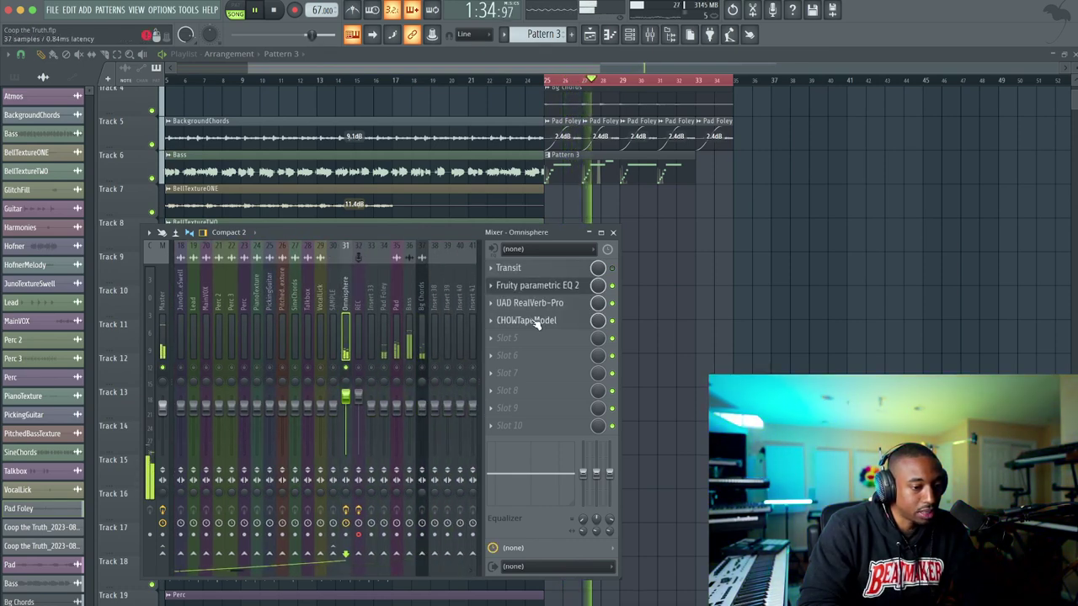
{"action": "left_click", "coordinate": [532, 322]}
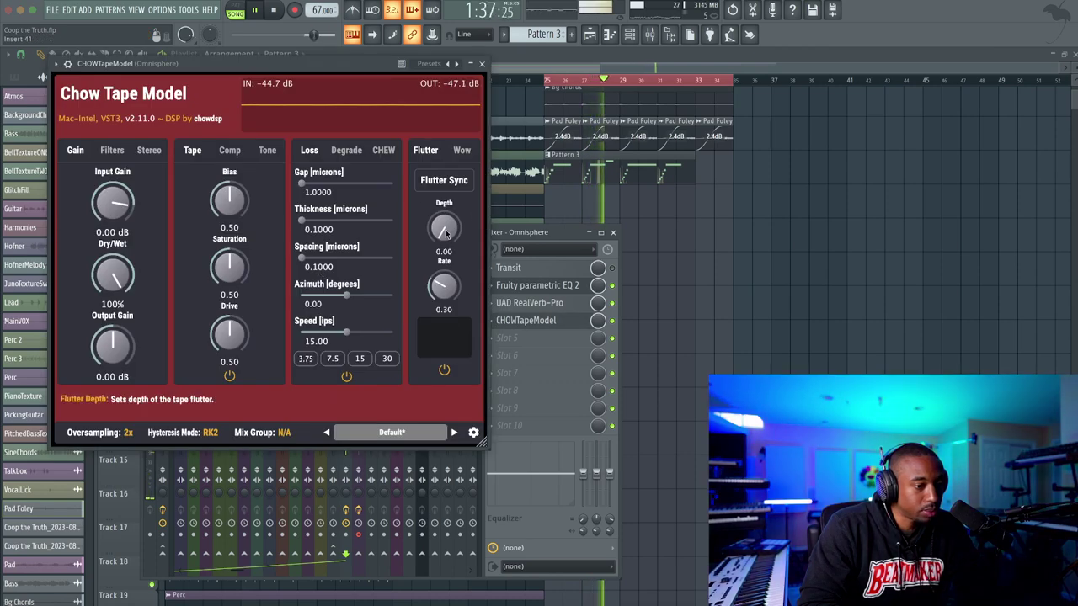
{"action": "left_click", "coordinate": [461, 152]}
{"action": "left_click_drag", "start_coordinate": [437, 235], "coordinate": [444, 243]}
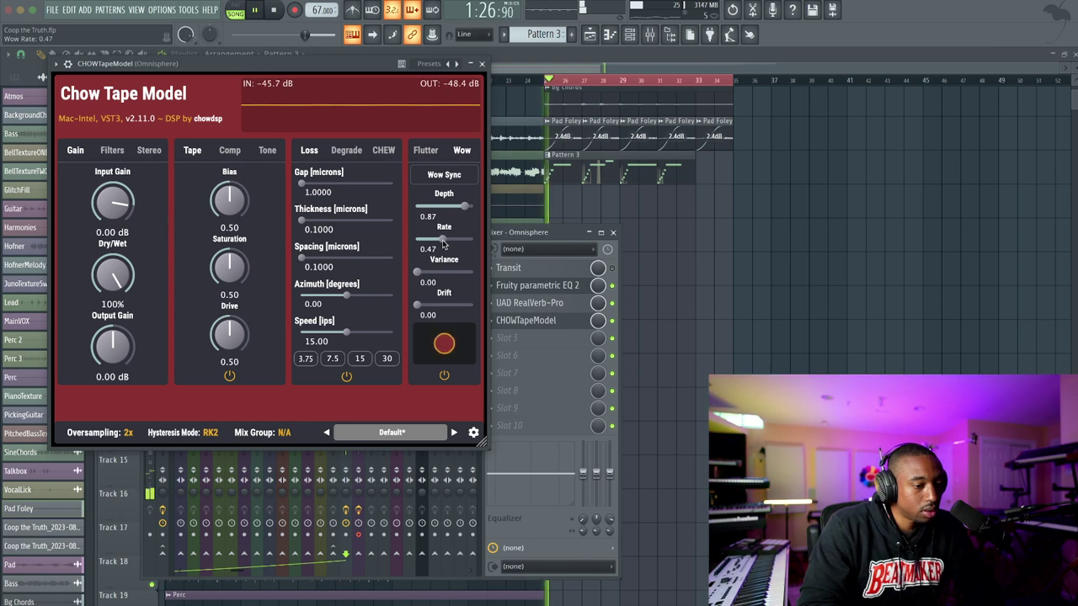
{"action": "left_click", "coordinate": [442, 207]}
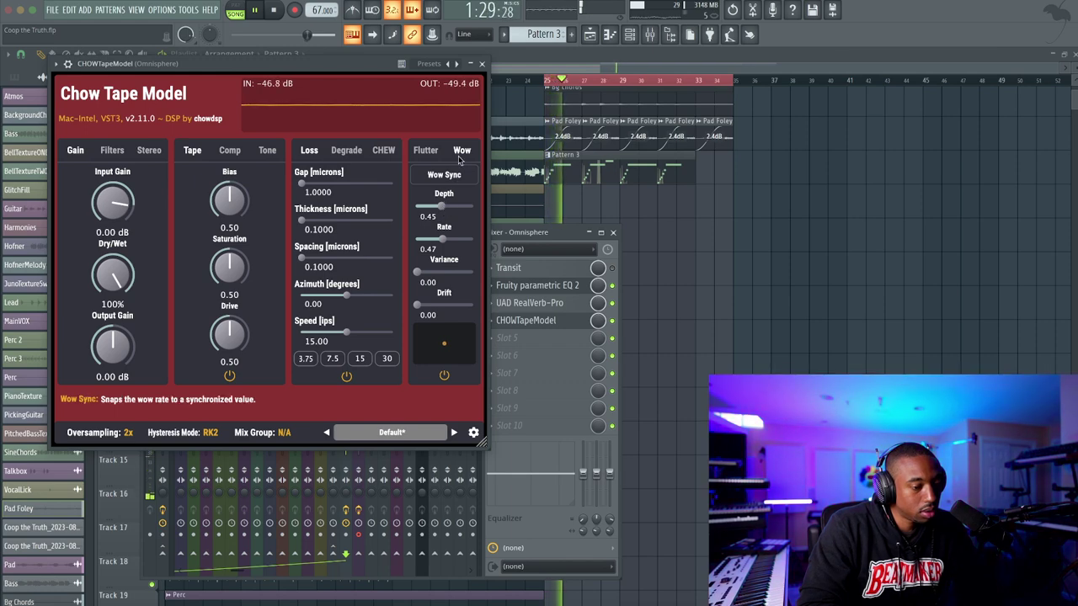
{"action": "left_click", "coordinate": [482, 64]}
{"action": "key", "text": "space"}
{"action": "right_click", "coordinate": [740, 307]}
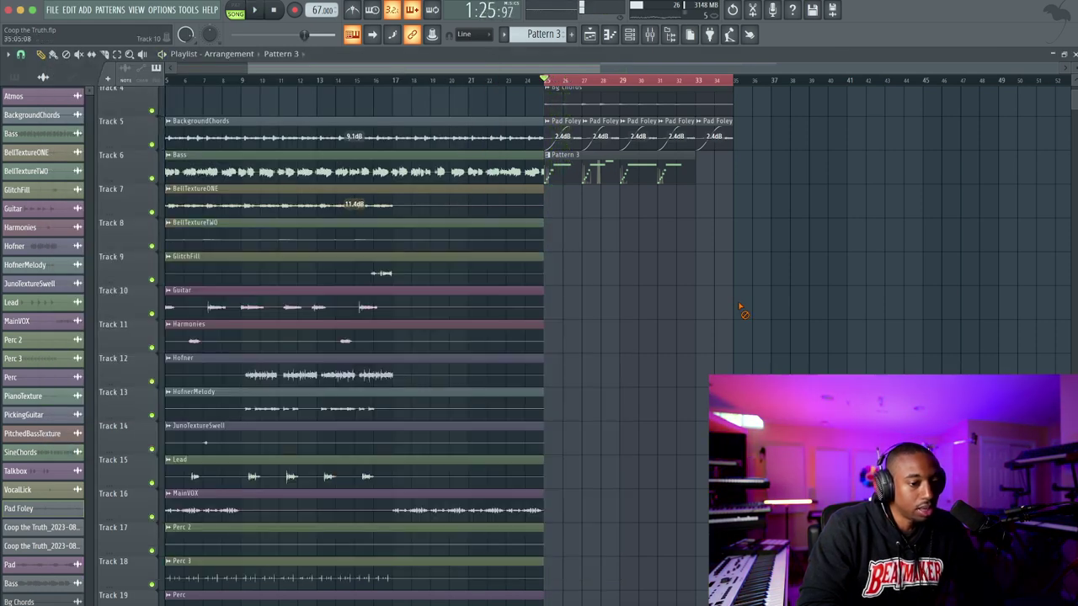
Consolidate the Pattern 3 clip on Track 6 to audio over the time selection from bar 25
{"action": "scroll", "coordinate": [739, 307], "scroll_direction": "right", "scroll_amount": 3}
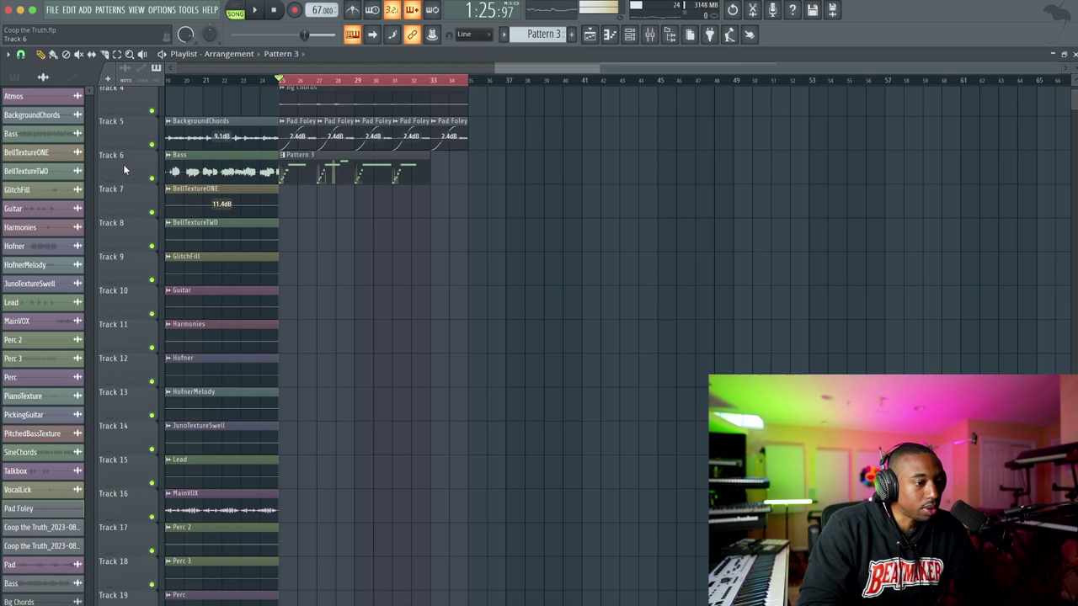
{"action": "right_click", "coordinate": [123, 165]}
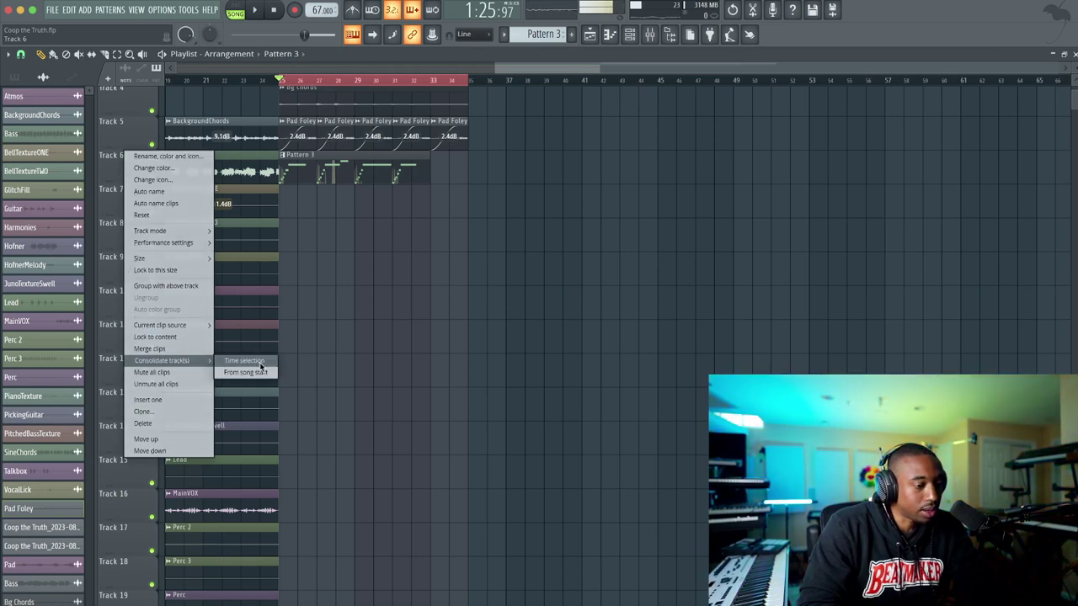
{"action": "left_click", "coordinate": [260, 361]}
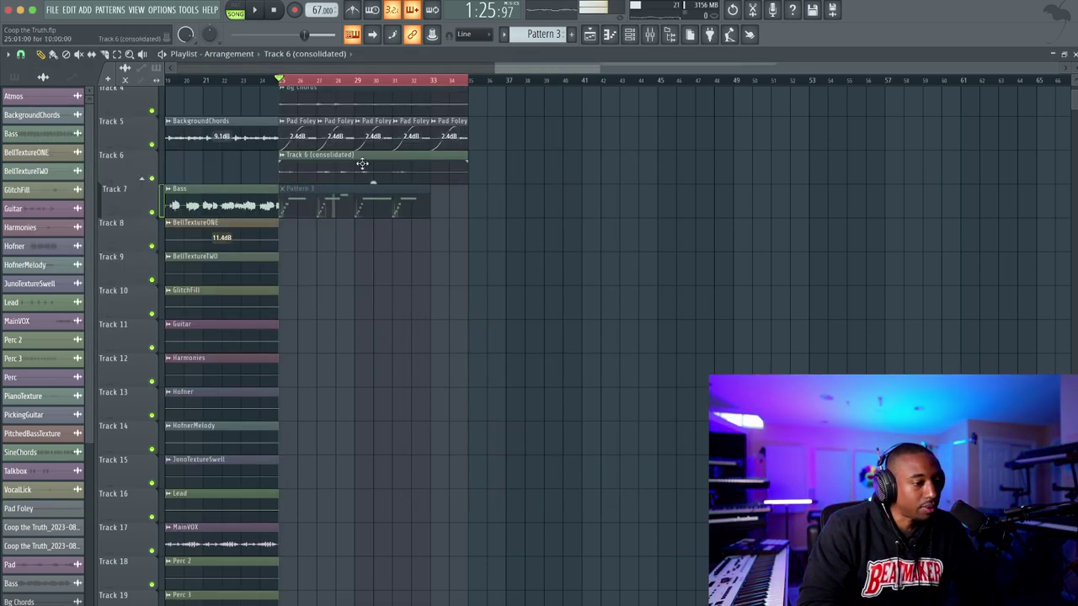
Rename the consolidated Track 6 audio clip as Melody Downsample
{"action": "key", "text": "F2"}
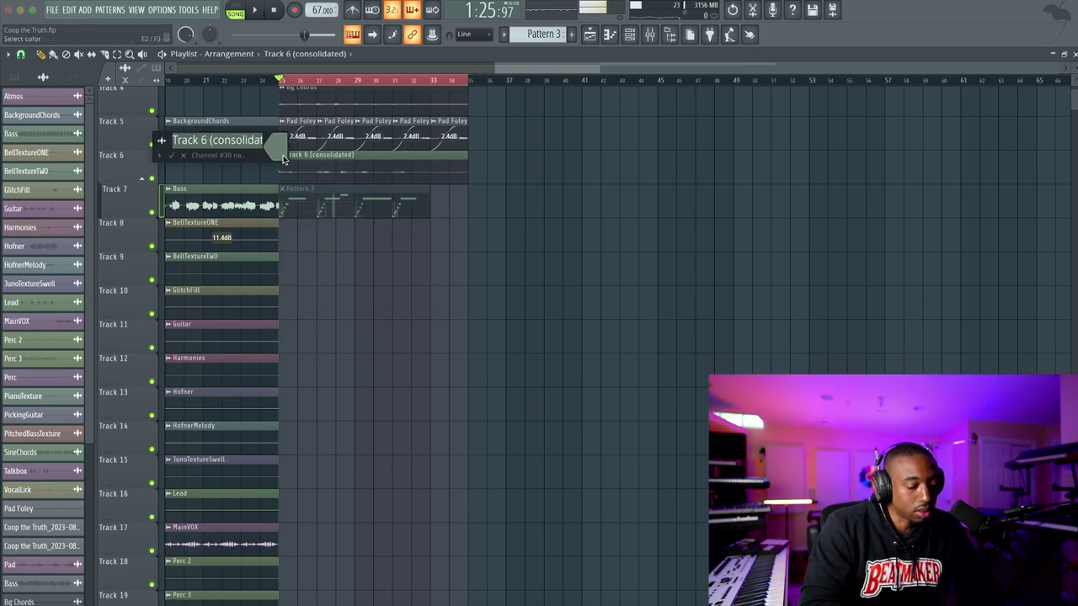
{"action": "type", "text": "Melody"}
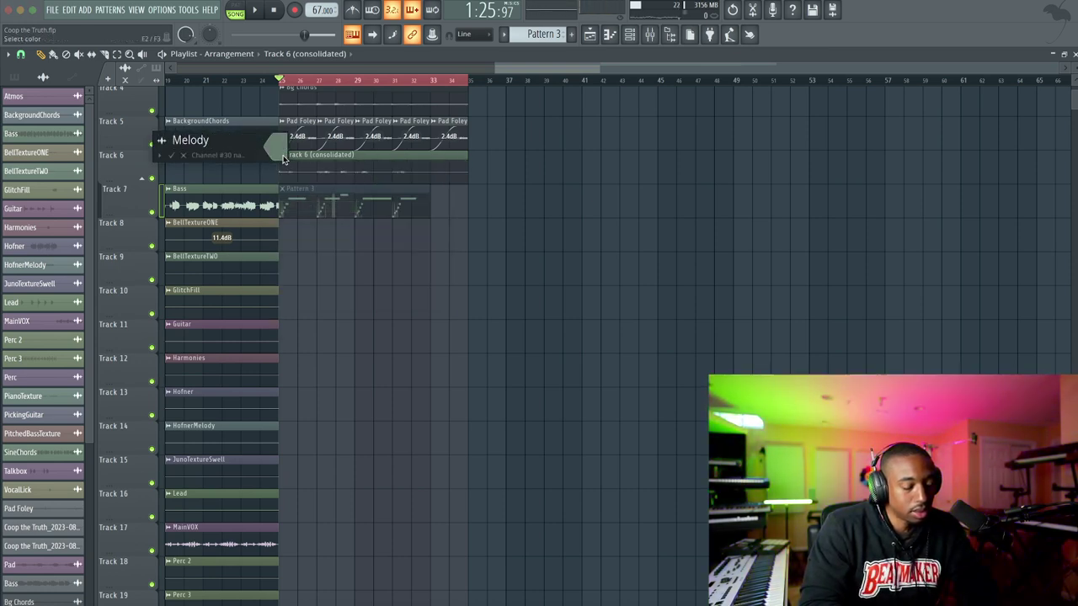
{"action": "type", "text": " Downsample"}
{"action": "key", "text": "Return"}
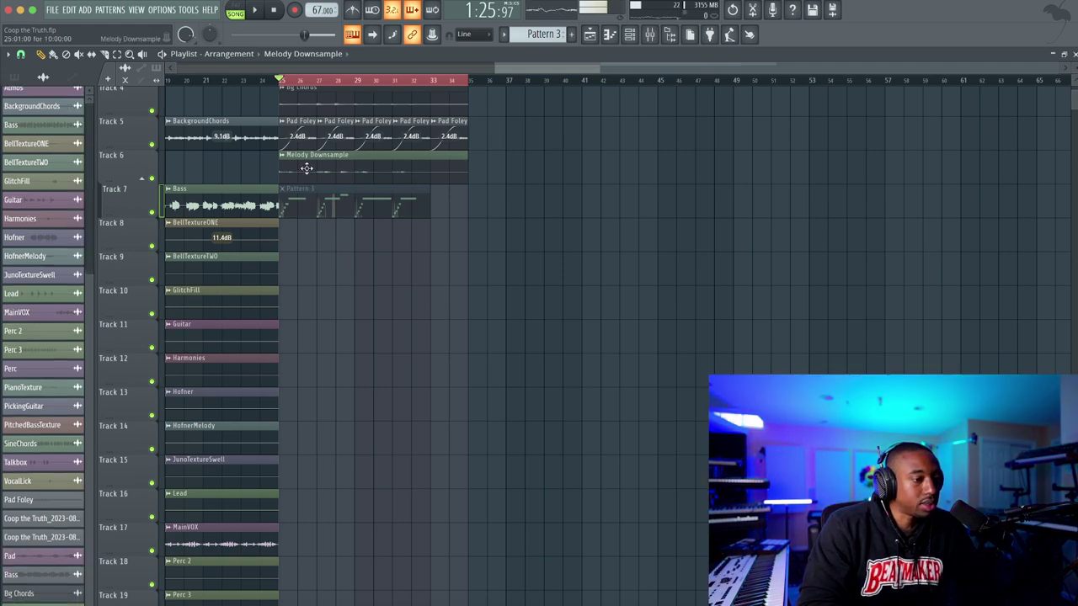
Open the Melody Downsample audio in Edison and delete the marker at its start
{"action": "double_click", "coordinate": [309, 179]}
{"action": "right_click", "coordinate": [202, 383]}
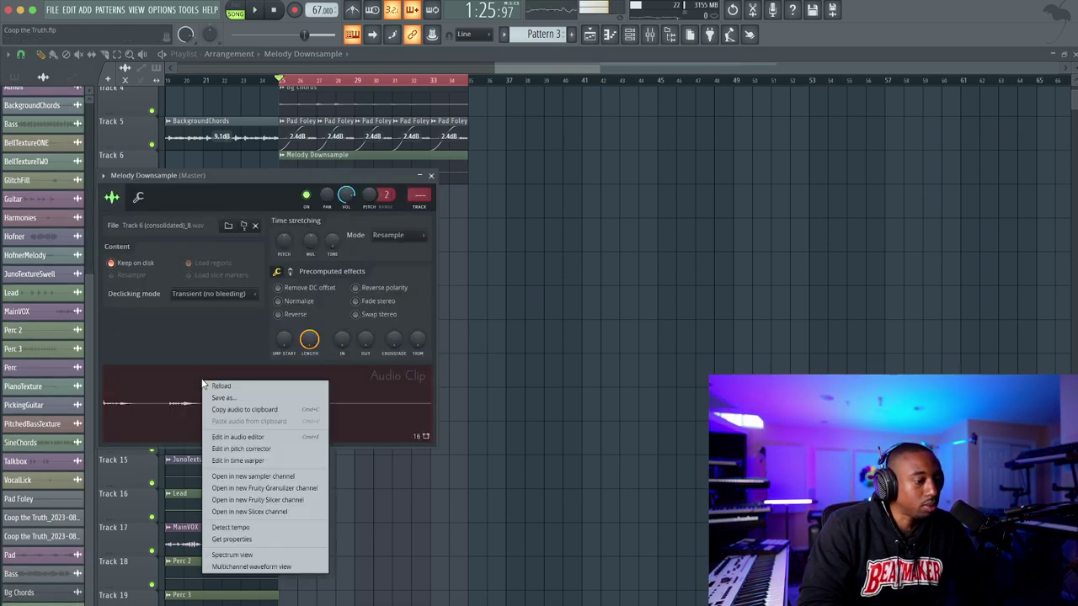
{"action": "left_click", "coordinate": [257, 437]}
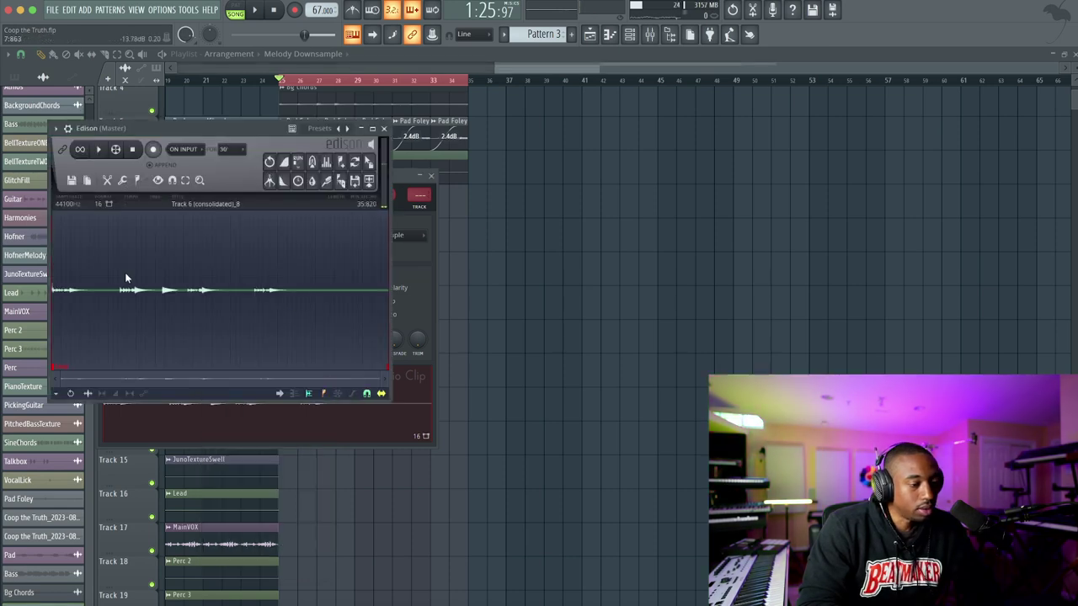
{"action": "right_click", "coordinate": [61, 363]}
{"action": "left_click", "coordinate": [80, 379]}
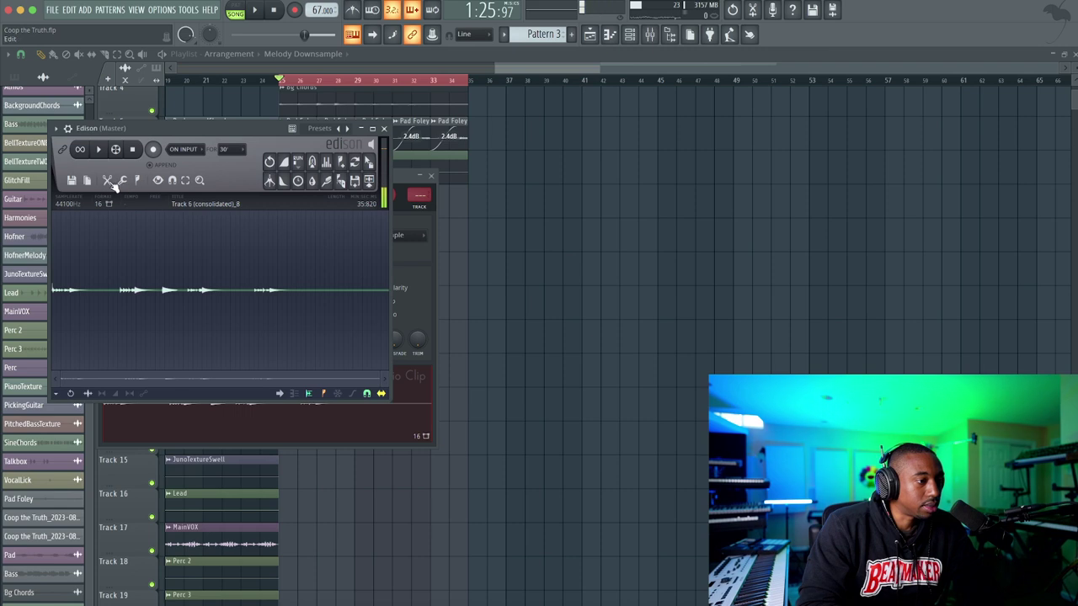
Resample the audio in Edison to a sample rate of 8000 Hz and play it back
{"action": "right_click", "coordinate": [115, 252]}
{"action": "mouse_move", "coordinate": [137, 272]}
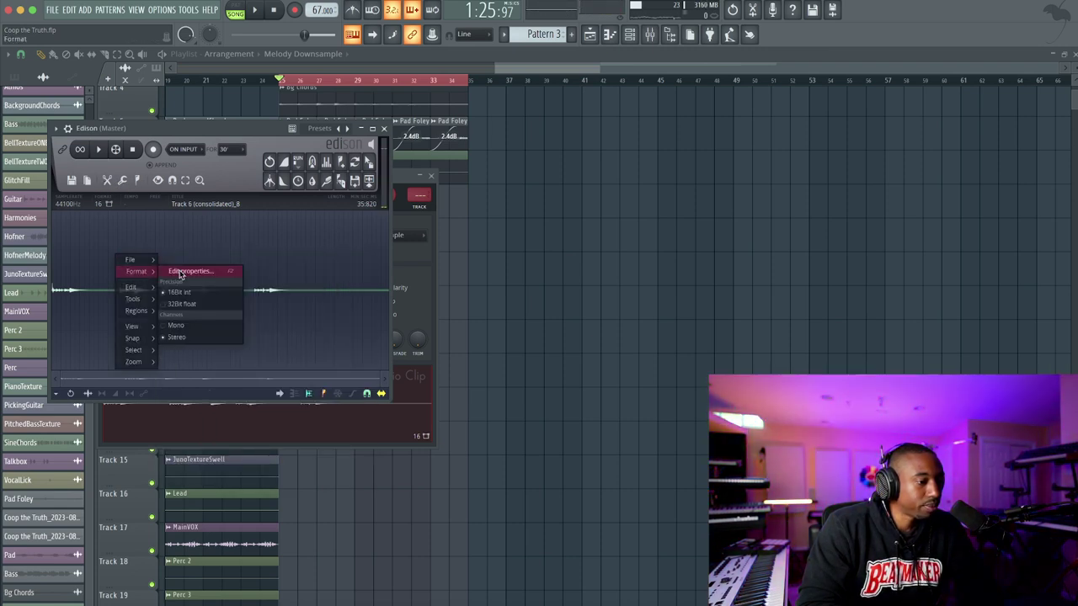
{"action": "left_click", "coordinate": [180, 272]}
{"action": "double_click", "coordinate": [495, 278]}
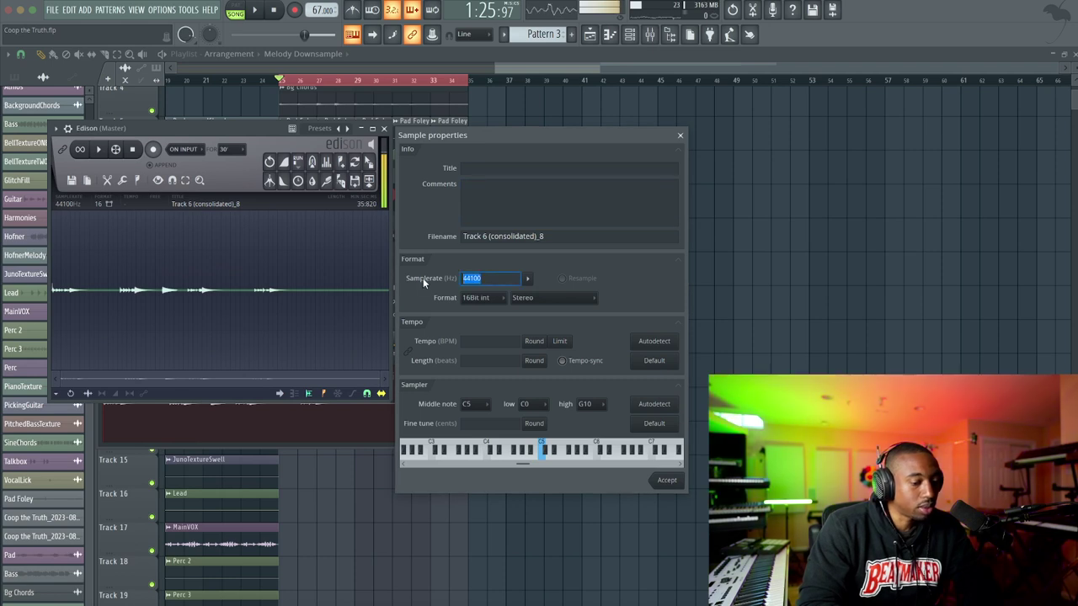
{"action": "type", "text": "8000"}
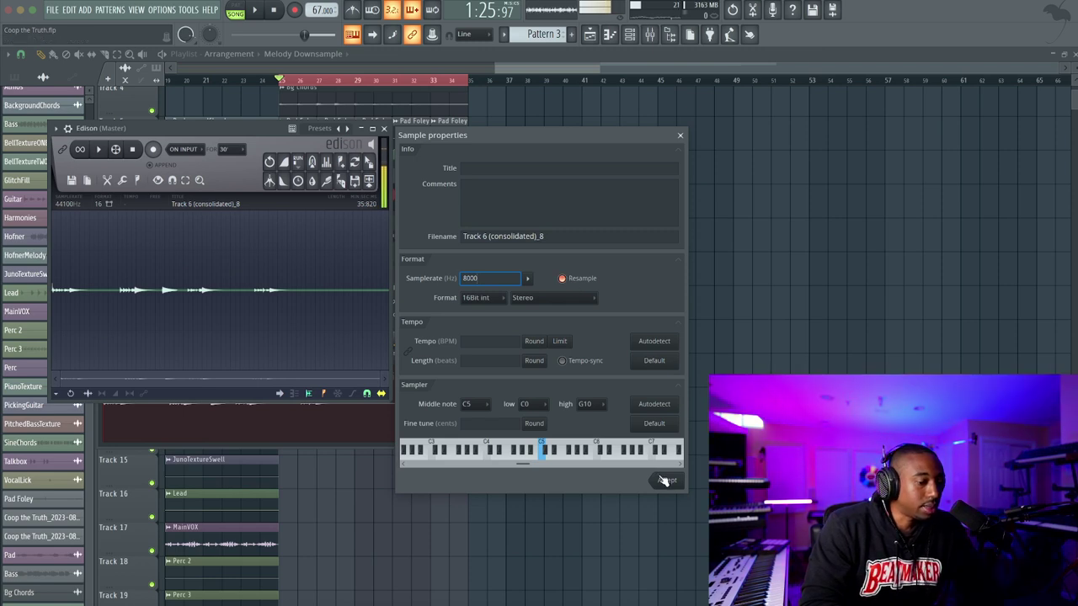
{"action": "left_click", "coordinate": [100, 149]}
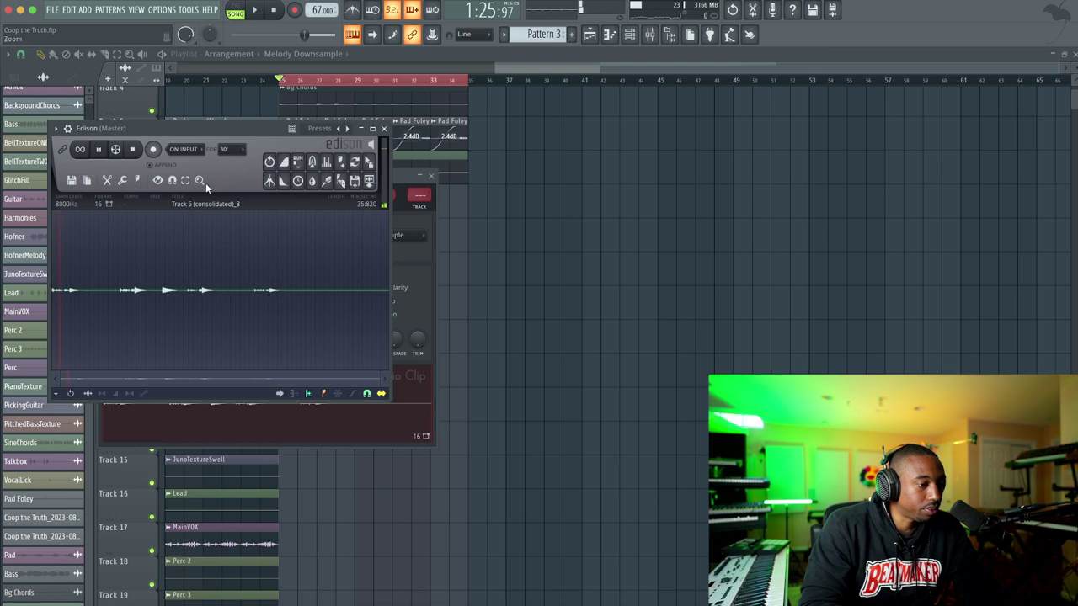
Amplify both channels of the downsampled audio by about 7.7 dB with Edison's Amp tool
{"action": "left_click", "coordinate": [125, 181]}
{"action": "left_click", "coordinate": [163, 368]}
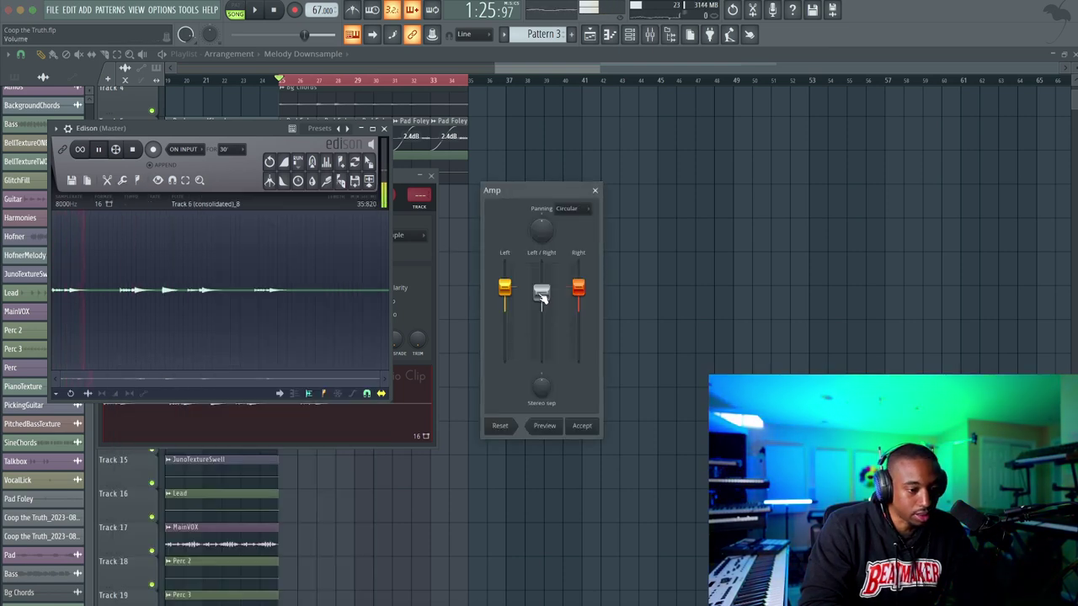
{"action": "left_click_drag", "start_coordinate": [541, 301], "coordinate": [541, 296]}
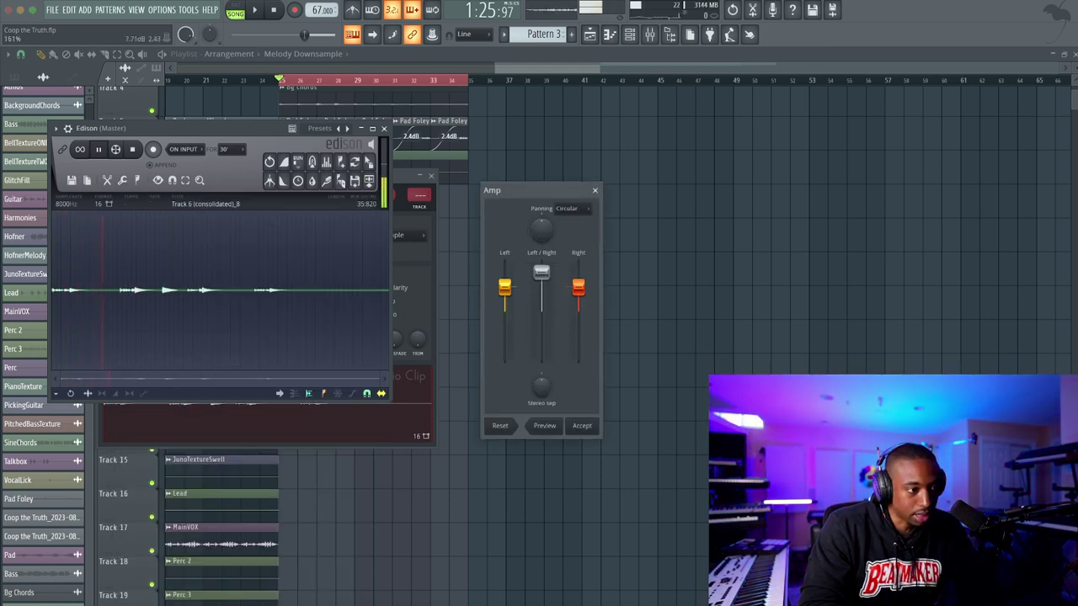
{"action": "left_click", "coordinate": [581, 425]}
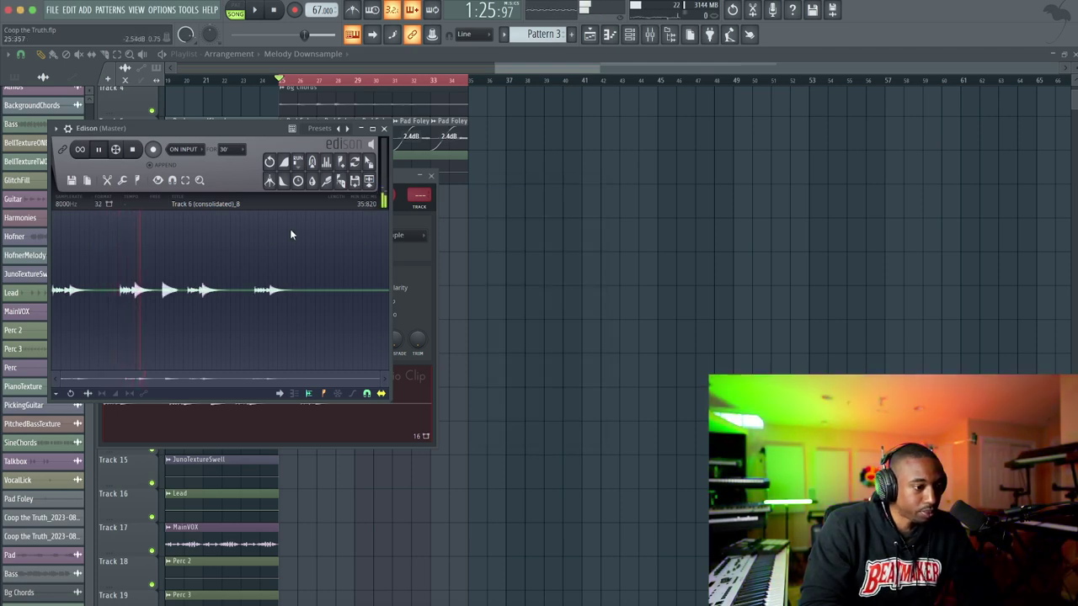
Send the edited sample from Edison to the playlist, delete the Melody Downsample clip from Track 6 and play the section
{"action": "left_click", "coordinate": [369, 182]}
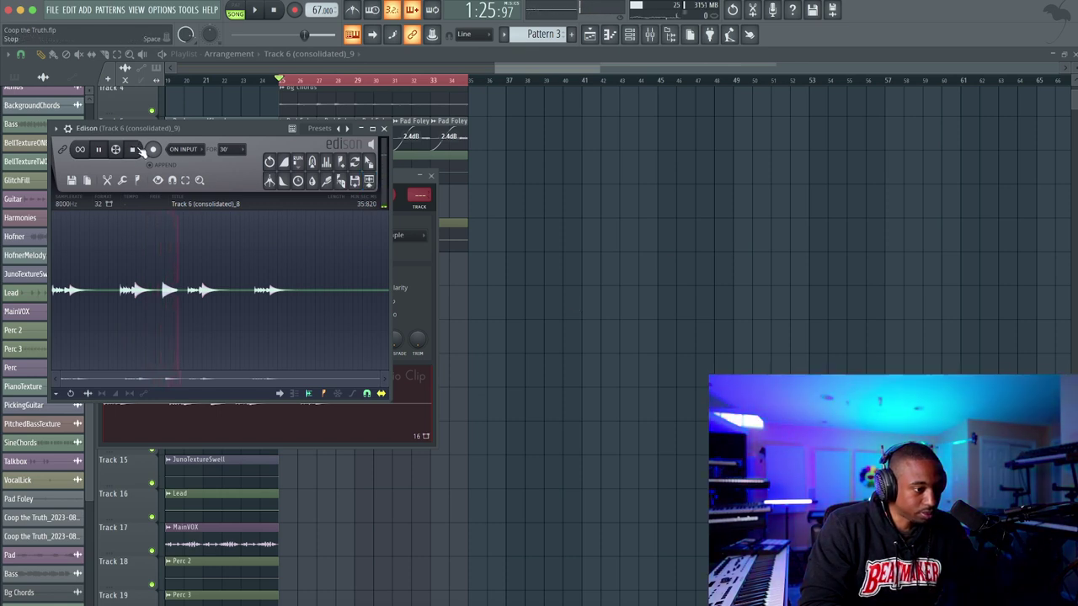
{"action": "right_click", "coordinate": [546, 340]}
{"action": "right_click", "coordinate": [339, 169]}
{"action": "key", "text": "space"}
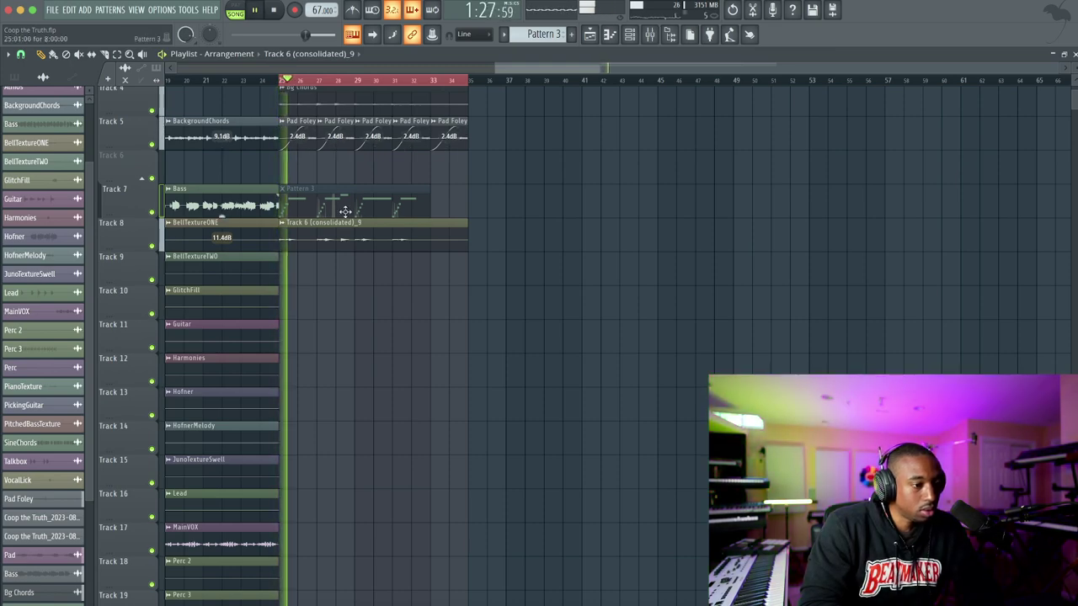
Route the Track 6 (consolidated)_9 channel to the Omnisphere mixer track, number 31
{"action": "key", "text": "F6"}
{"action": "scroll", "coordinate": [253, 455], "scroll_direction": "down", "scroll_amount": 4}
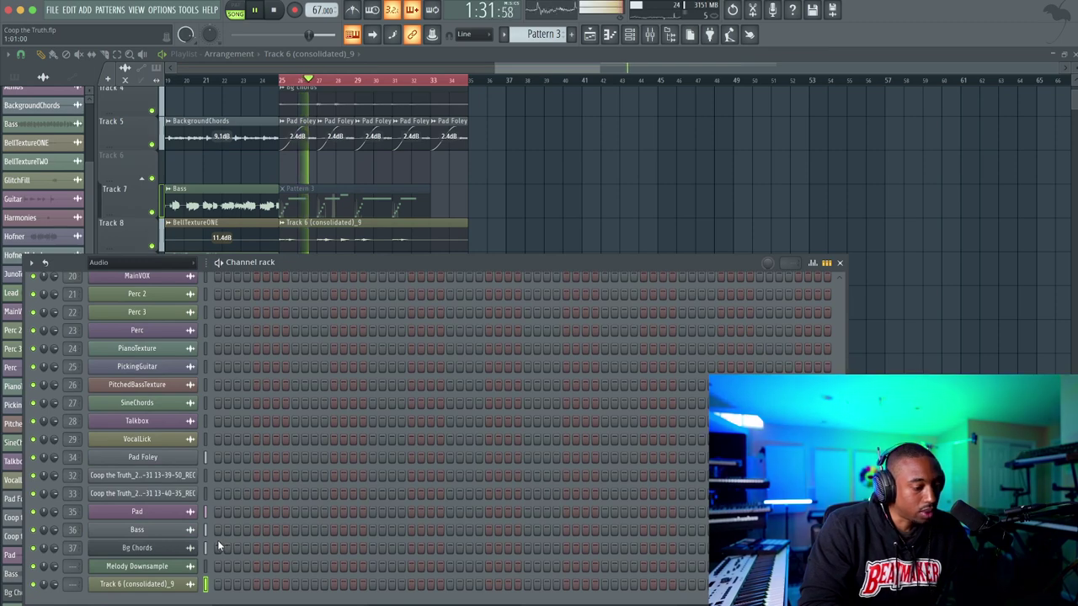
{"action": "left_click", "coordinate": [656, 35]}
{"action": "left_click", "coordinate": [364, 275]}
{"action": "left_click", "coordinate": [346, 285]}
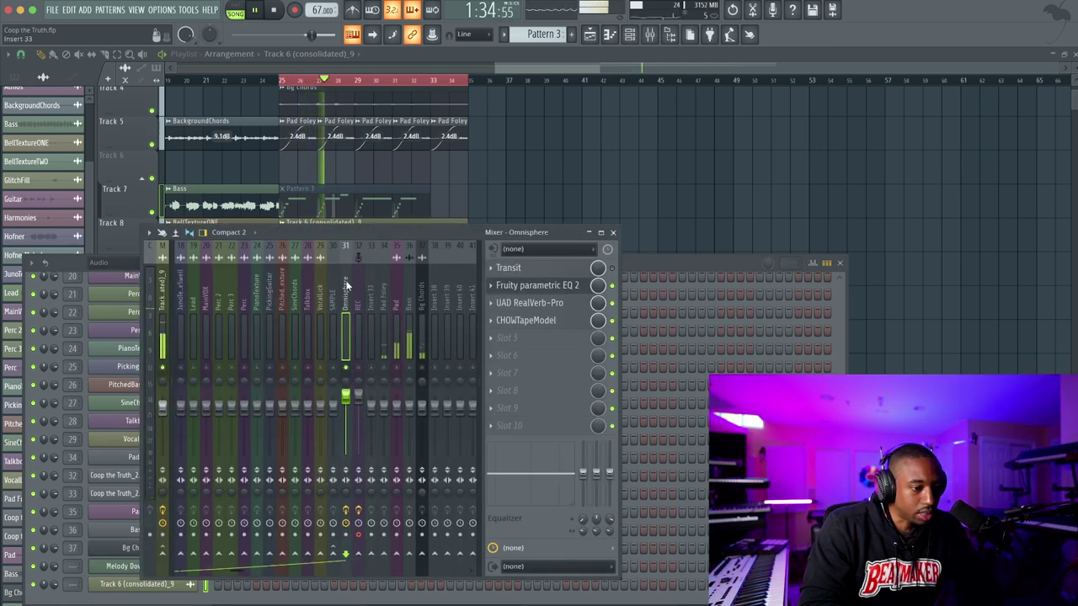
{"action": "left_click", "coordinate": [657, 262]}
{"action": "key", "text": "space"}
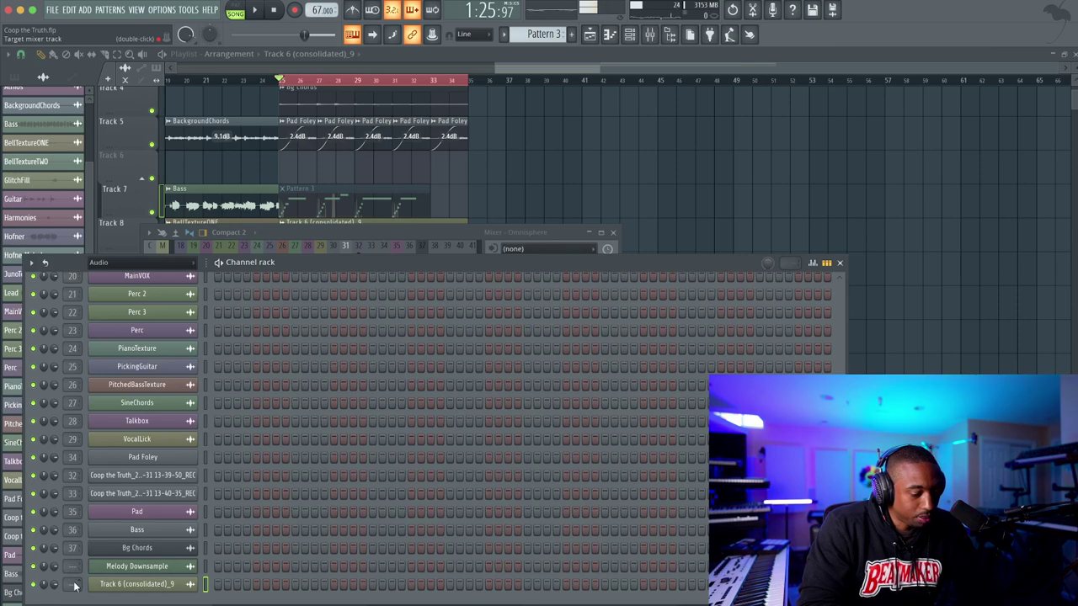
{"action": "left_click_drag", "start_coordinate": [77, 584], "coordinate": [77, 590]}
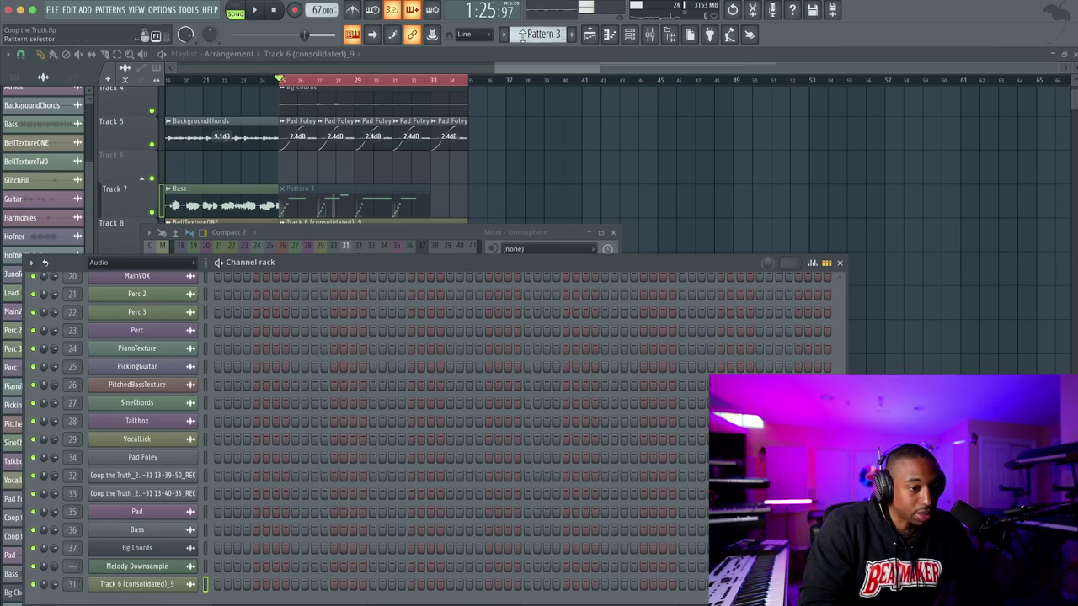
{"action": "key", "text": "space"}
Enable Transit on the Omnisphere mixer track, raise the Track 6 (consolidated)_9 channel volume and replay the section
{"action": "left_click", "coordinate": [653, 35]}
{"action": "key", "text": "space"}
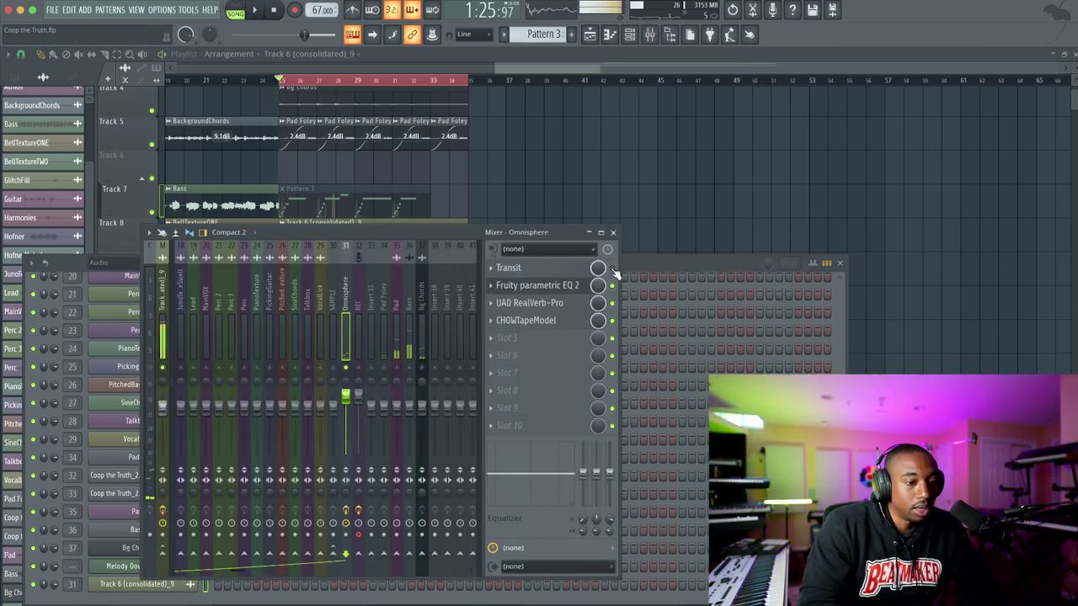
{"action": "key", "text": "space"}
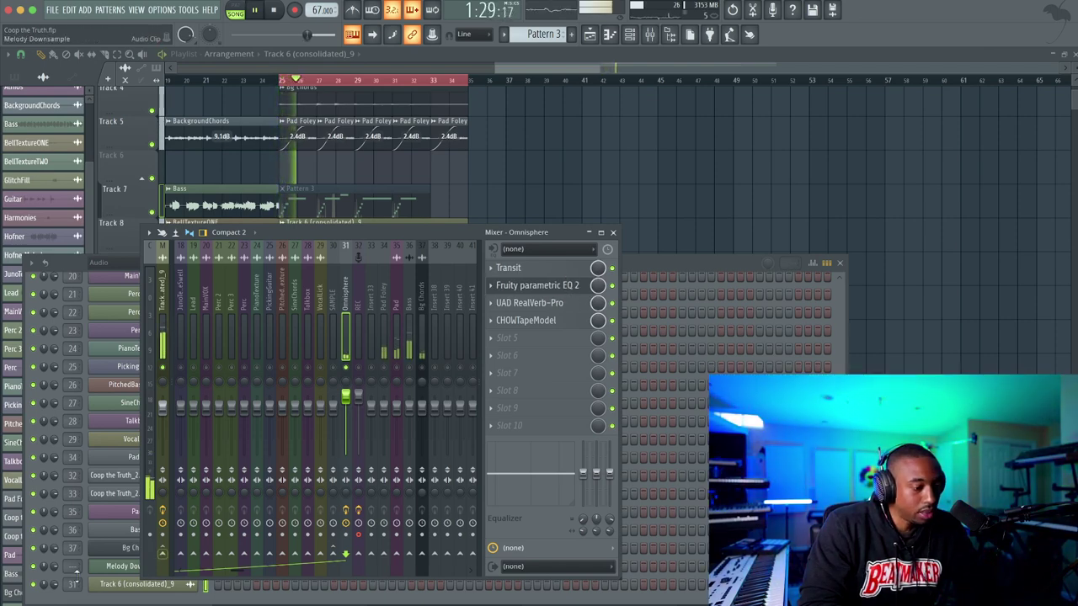
{"action": "left_click_drag", "start_coordinate": [55, 585], "coordinate": [56, 556]}
{"action": "key", "text": "space"}
{"action": "key", "text": "space"}
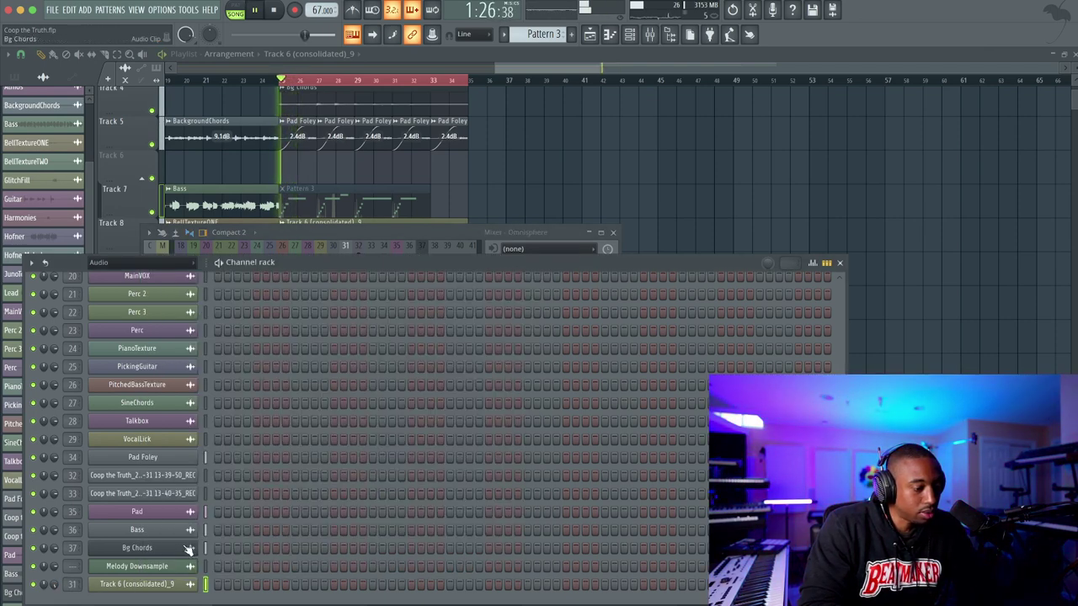
Consolidate playlist Track 8 over the selected bars 25 to 34 into a WAV clip with insert effects enabled
{"action": "left_click", "coordinate": [469, 232]}
{"action": "right_click", "coordinate": [544, 174]}
{"action": "key", "text": "space"}
{"action": "right_click", "coordinate": [131, 224]}
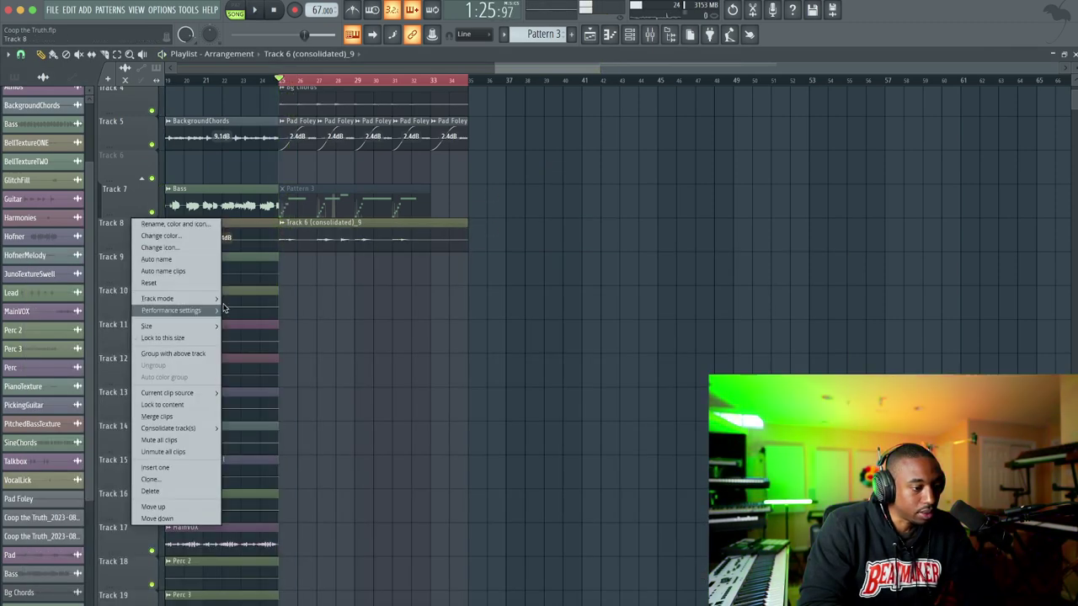
{"action": "left_click", "coordinate": [244, 428]}
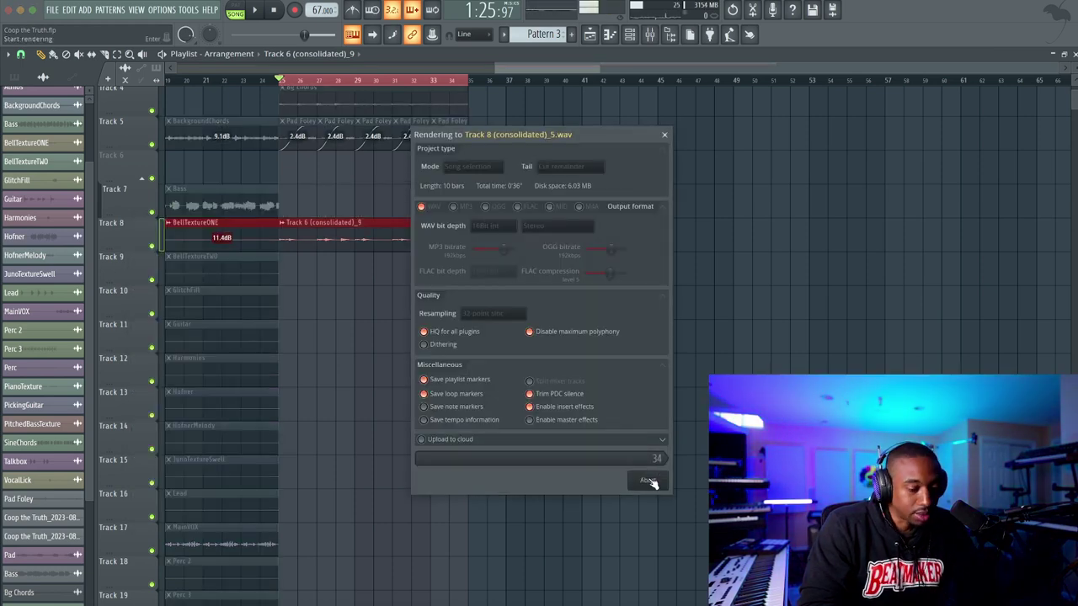
{"action": "left_click", "coordinate": [648, 481]}
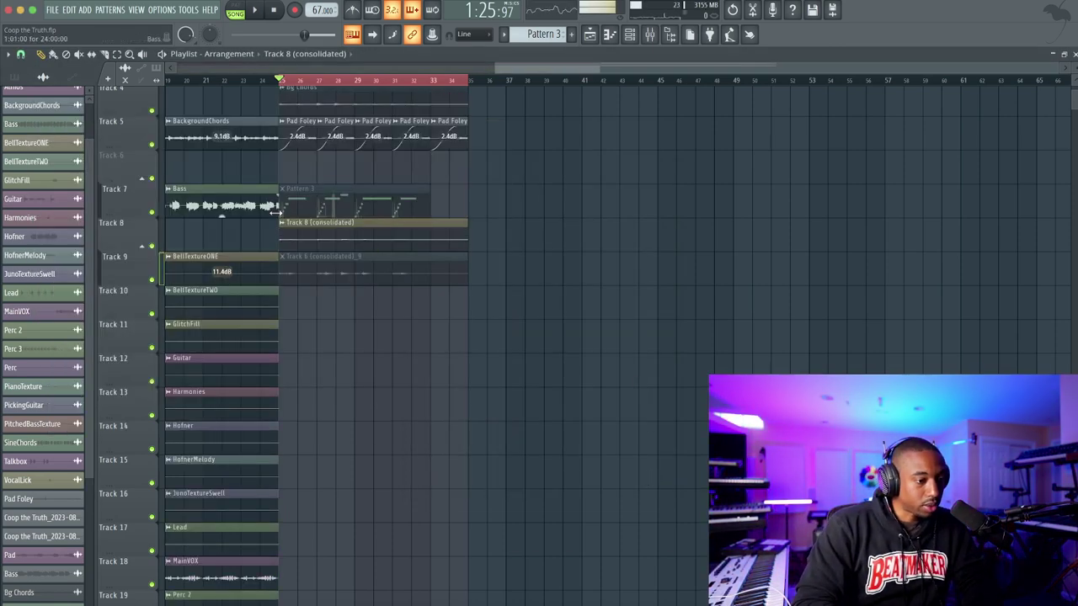
Rename the consolidated clip on Track 8 to Keys - Melody
{"action": "left_click", "coordinate": [282, 223]}
{"action": "key", "text": "r"}
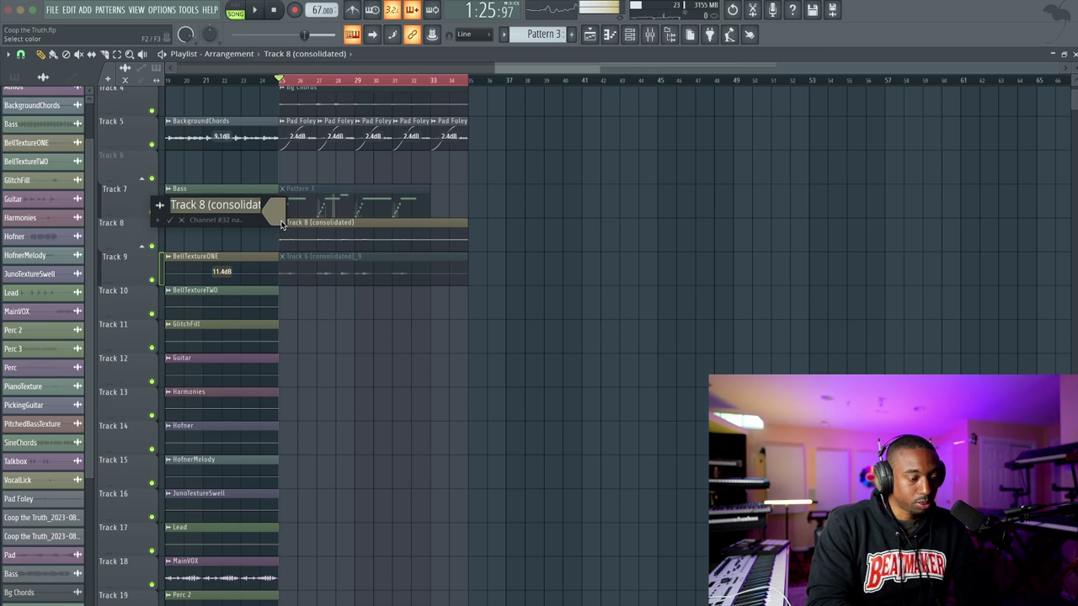
{"action": "type", "text": "Keys"}
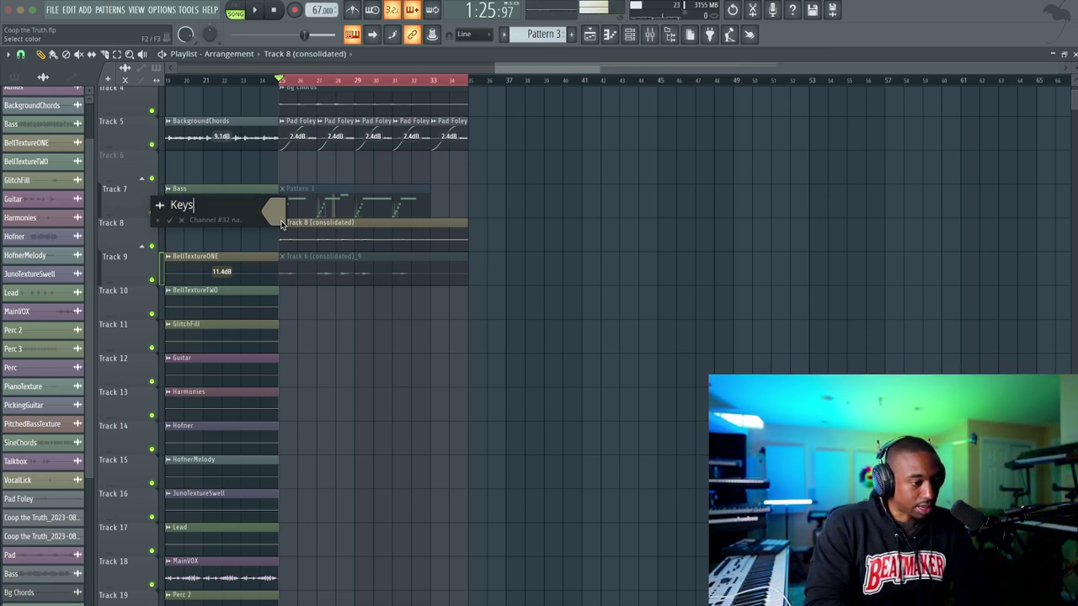
{"action": "type", "text": " -"}
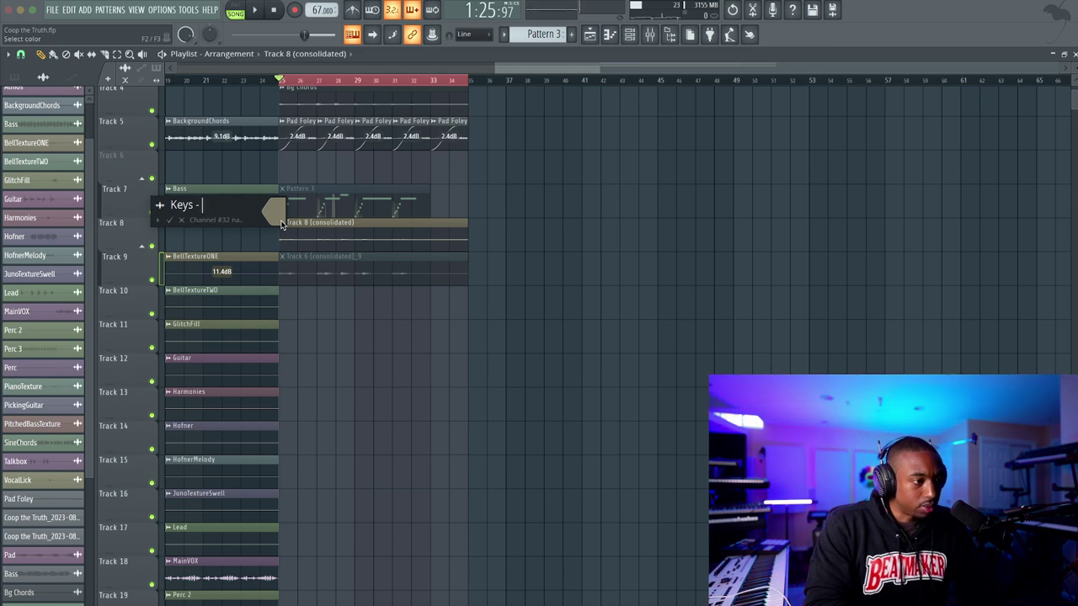
{"action": "type", "text": " Me"}
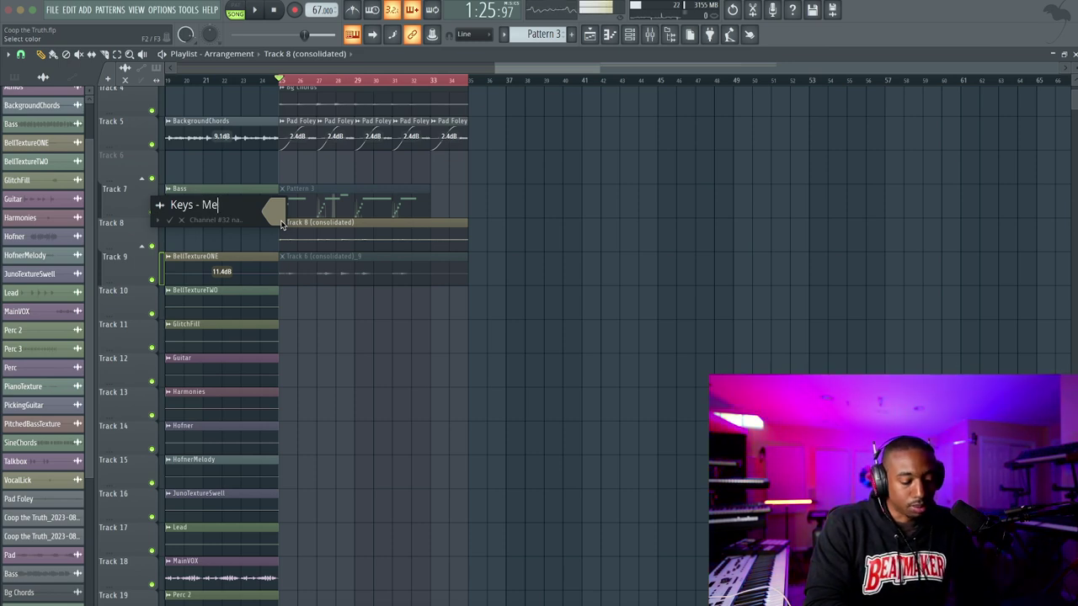
{"action": "type", "text": "lody"}
{"action": "key", "text": "Return"}
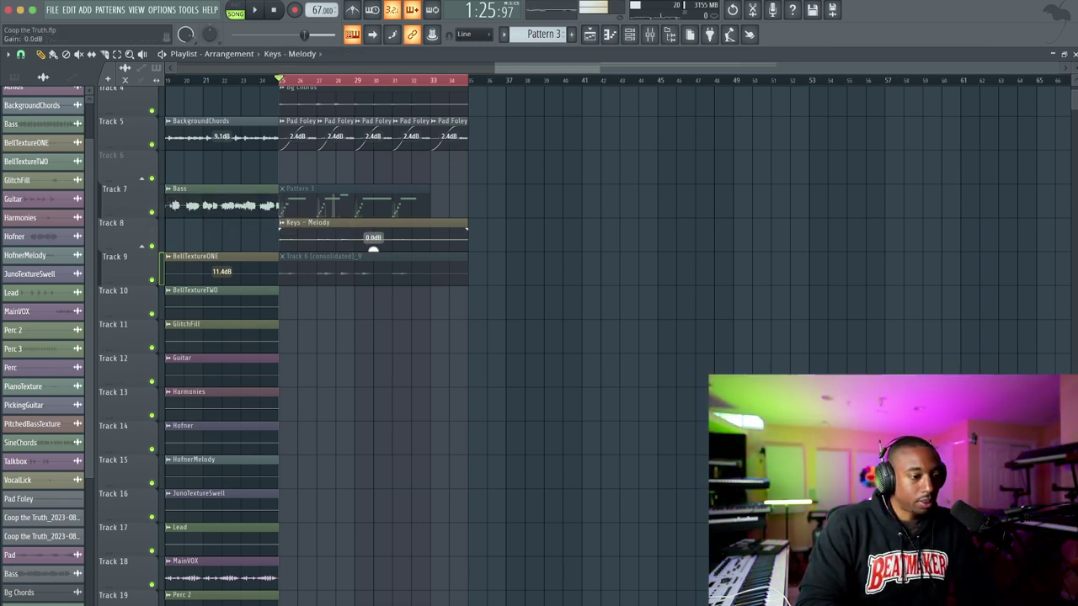
Play the section and set the Keys - Melody clip's gain to about 9.2 dB
{"action": "key", "text": "space"}
{"action": "mouse_move", "coordinate": [372, 248]}
{"action": "left_mouse_down"}
{"action": "mouse_move", "coordinate": [373, 235]}
{"action": "mouse_move", "coordinate": [373, 252]}
{"action": "left_mouse_up"}
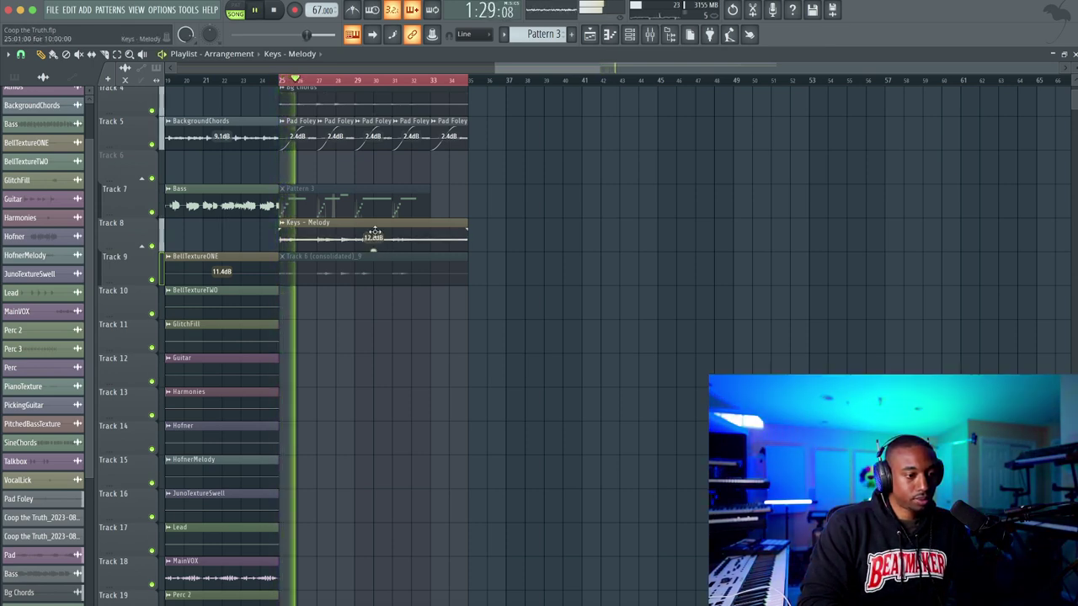
{"action": "double_click", "coordinate": [374, 231]}
{"action": "left_click", "coordinate": [337, 82]}
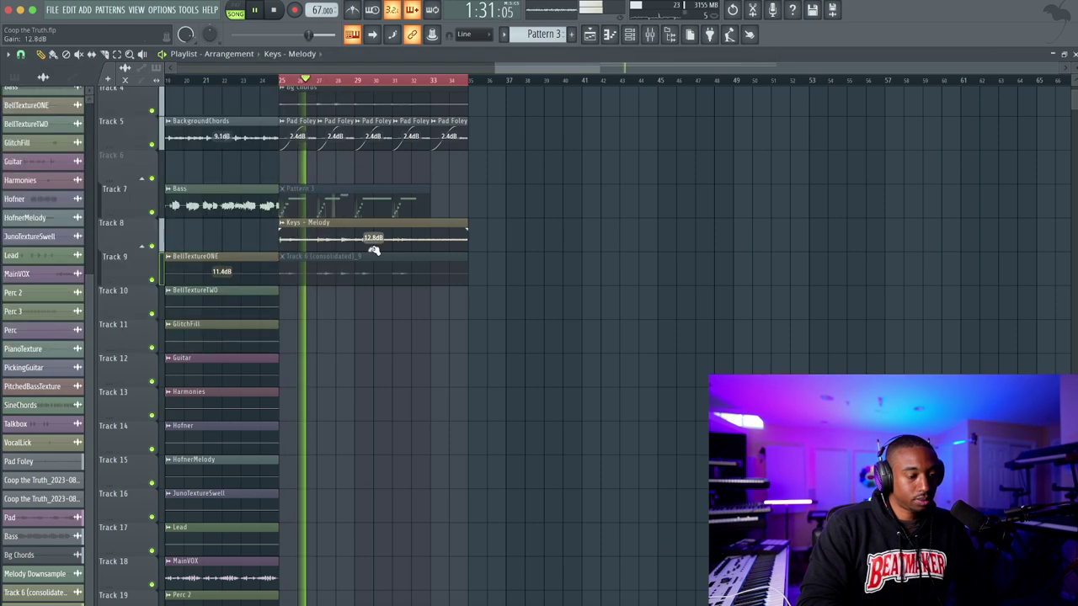
{"action": "scroll", "coordinate": [373, 278], "scroll_direction": "up", "scroll_amount": 3}
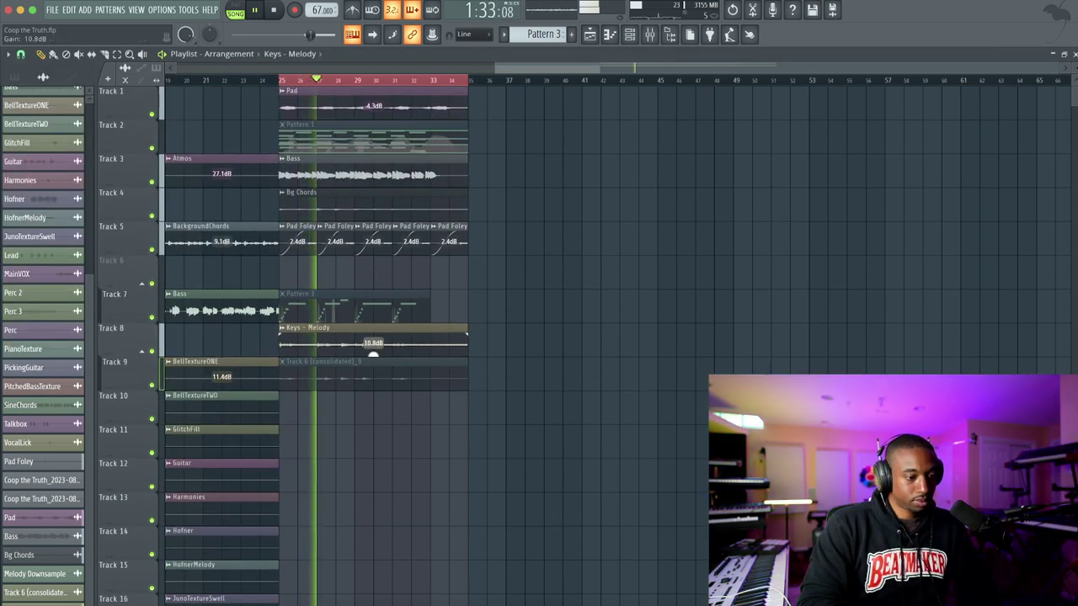
{"action": "left_click_drag", "start_coordinate": [373, 353], "coordinate": [372, 358]}
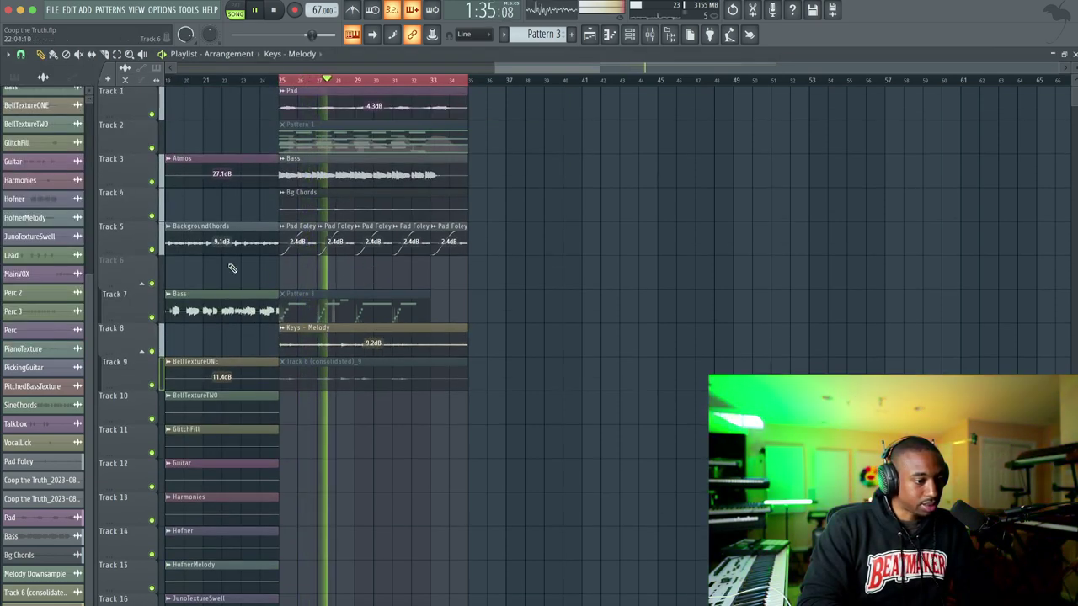
Unsolo the Omnisphere mixer track and lower the Keys - Melody clip's gain to about 0.4 dB
{"action": "left_click", "coordinate": [630, 34]}
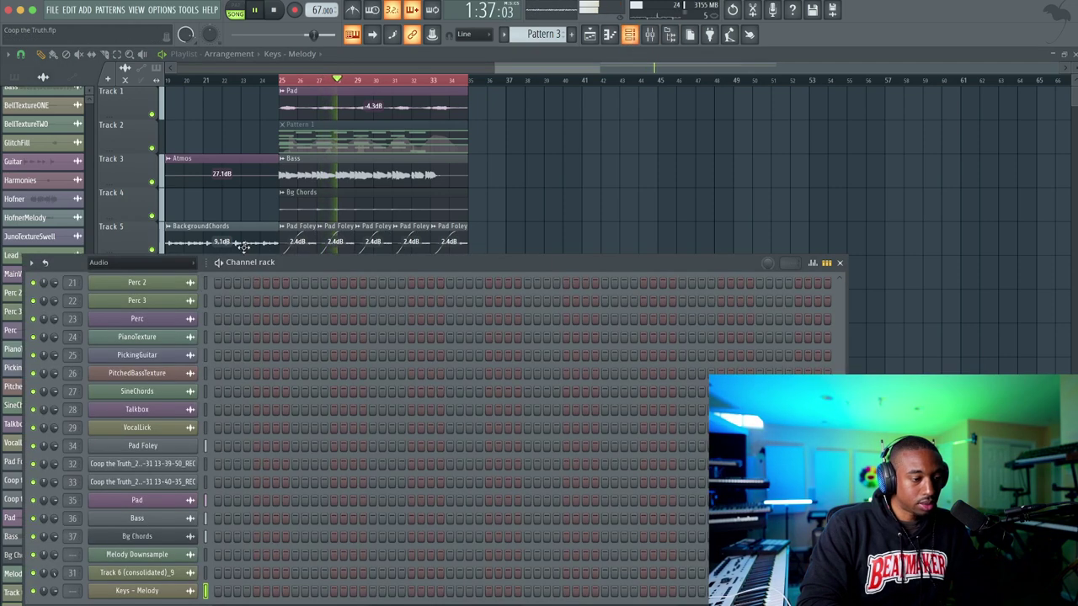
{"action": "key", "text": "F9"}
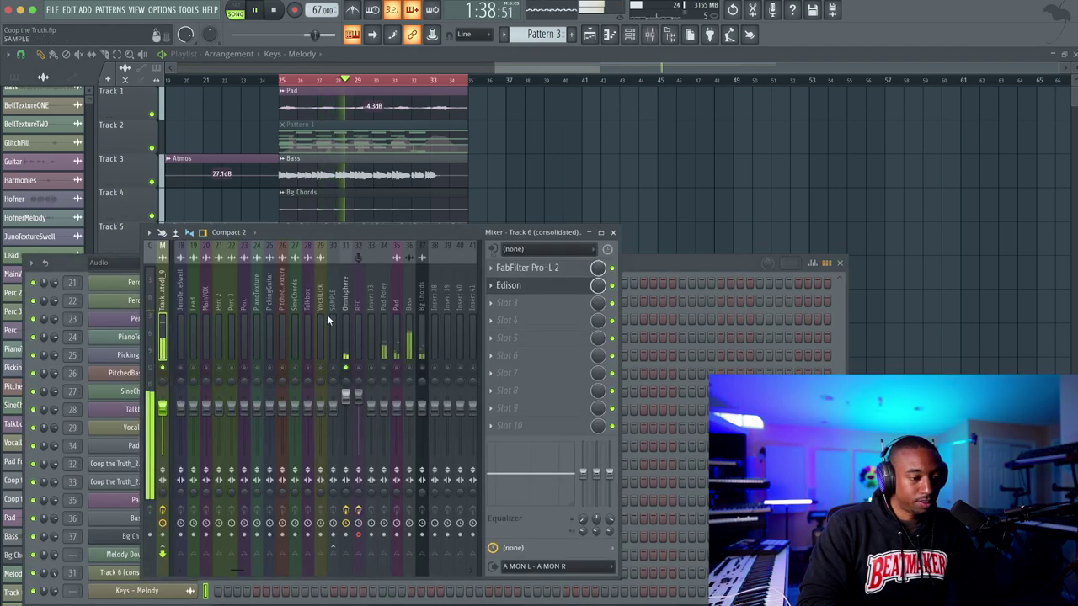
{"action": "left_click", "coordinate": [352, 371]}
{"action": "key", "text": "F12"}
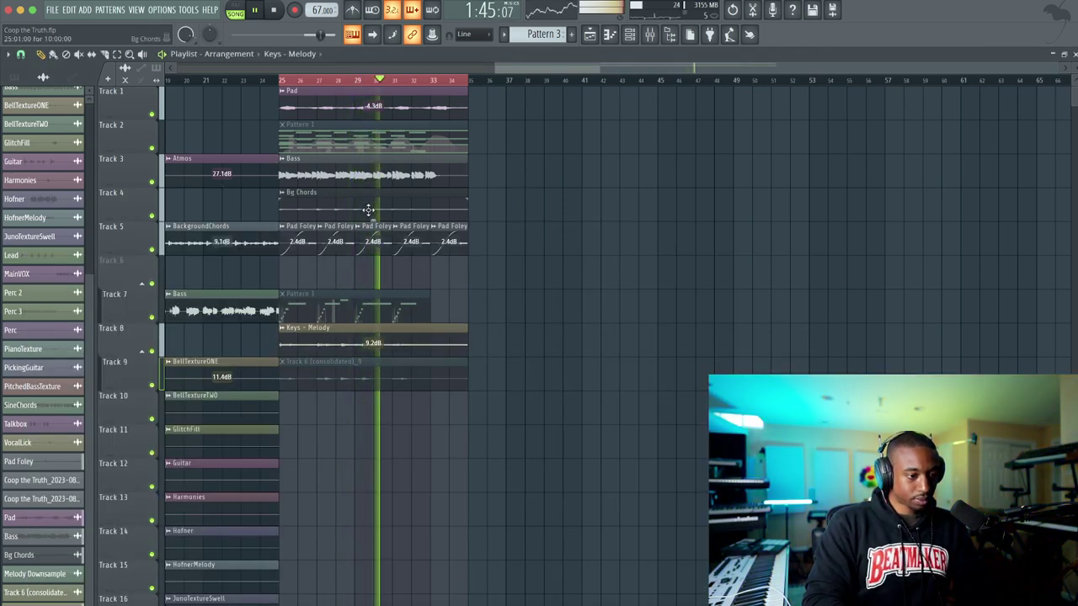
{"action": "left_click_drag", "start_coordinate": [373, 353], "coordinate": [373, 367]}
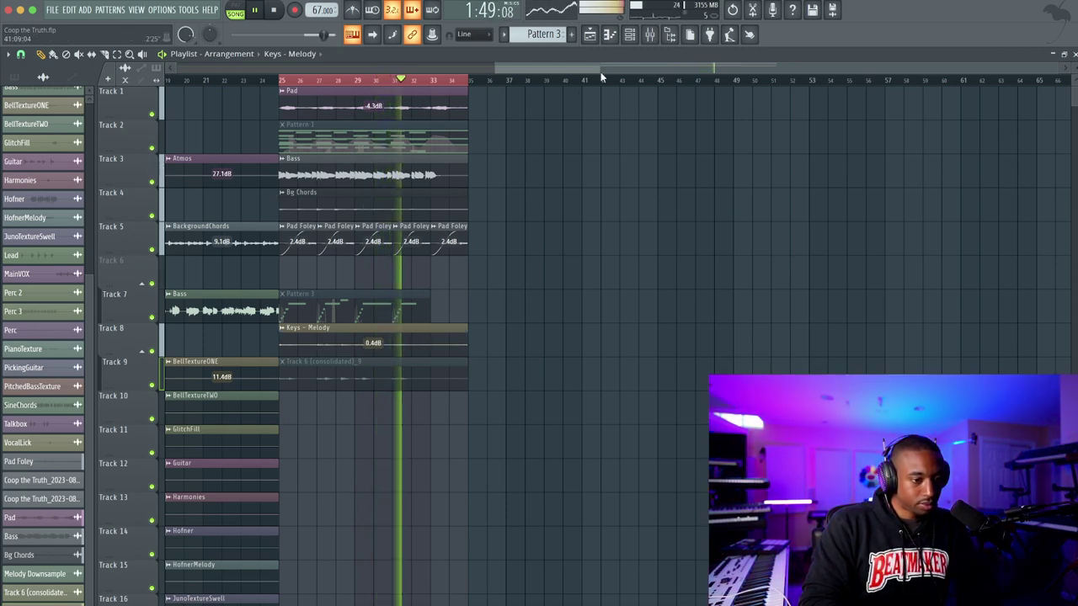
Bypass Transit and Fruity parametric EQ 2 on the Omnisphere mixer track, replay the section from bar 25 and stop playback
{"action": "key", "text": "F9"}
{"action": "left_click", "coordinate": [345, 299]}
{"action": "left_click", "coordinate": [612, 269]}
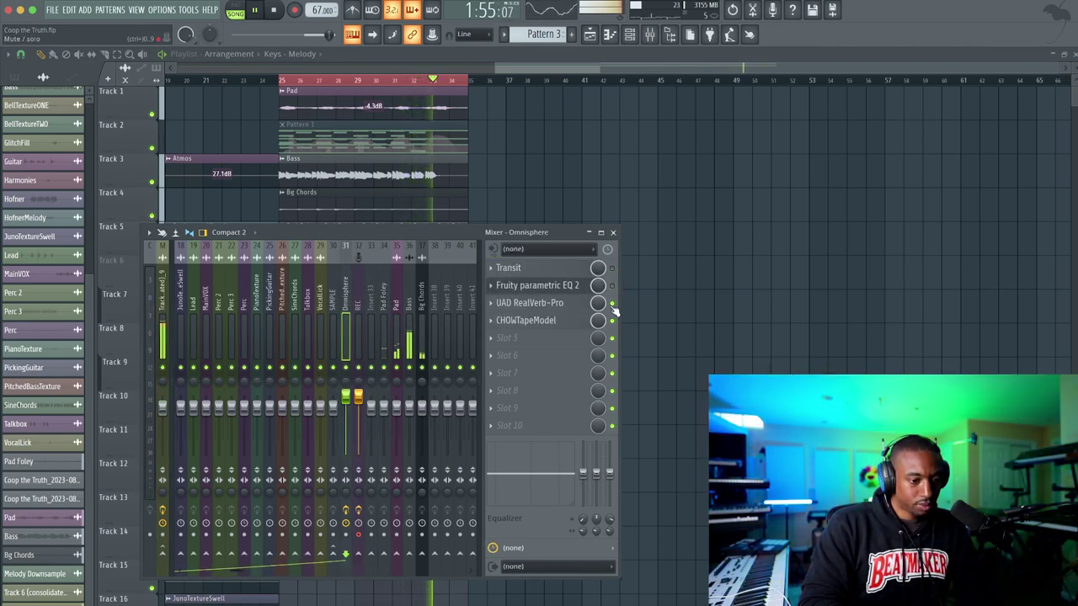
{"action": "key", "text": "F9"}
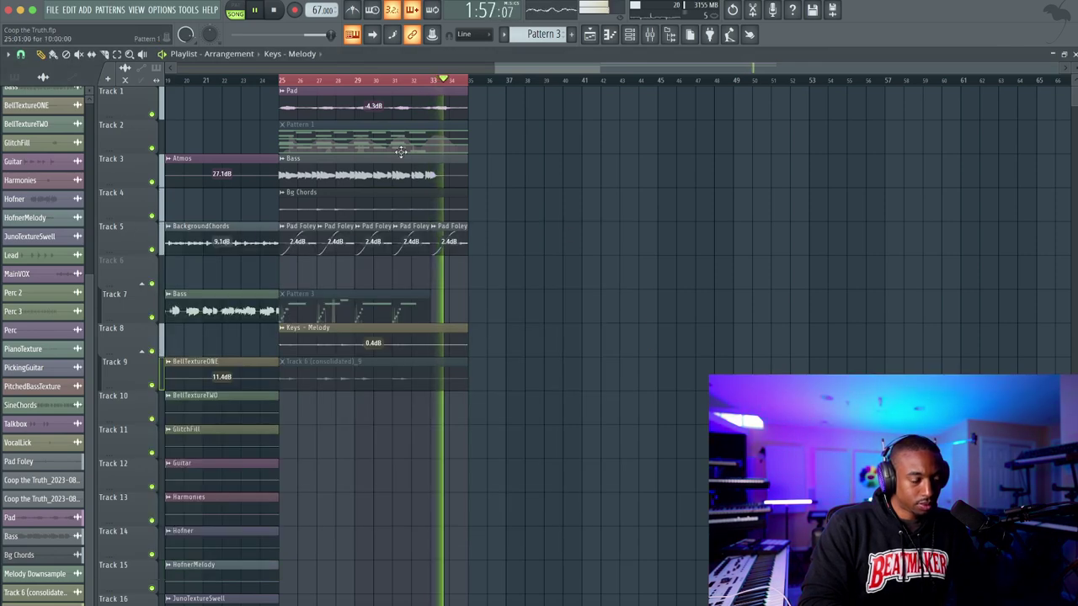
{"action": "left_click", "coordinate": [283, 82]}
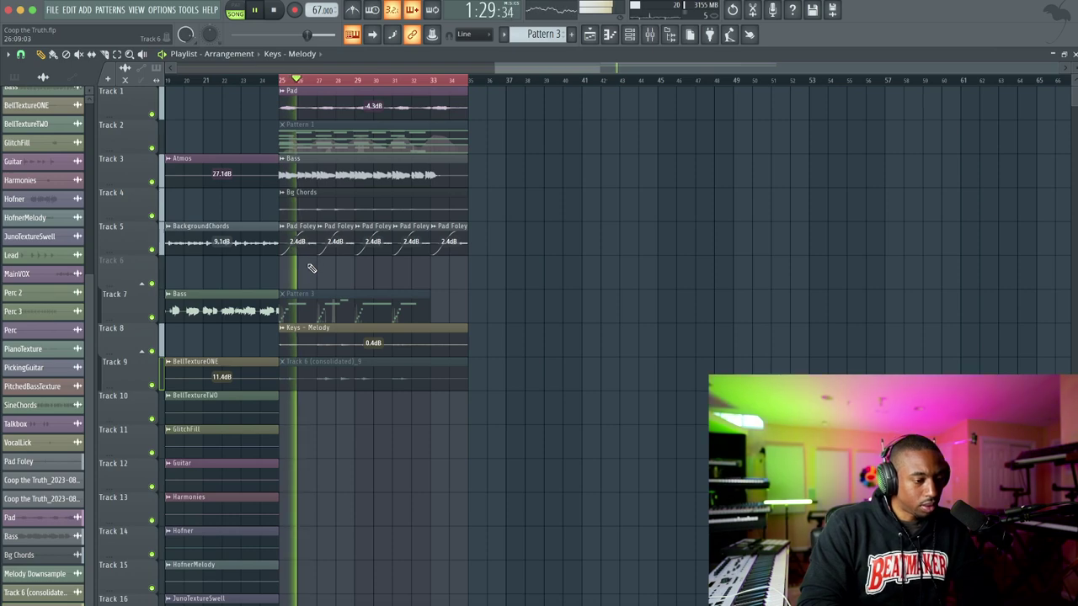
{"action": "scroll", "coordinate": [311, 267], "scroll_direction": "left", "scroll_amount": 5}
{"action": "key", "text": "space"}
{"action": "scroll", "coordinate": [312, 267], "scroll_direction": "left", "scroll_amount": 5}
{"action": "scroll", "coordinate": [311, 267], "scroll_direction": "down", "scroll_amount": 2}
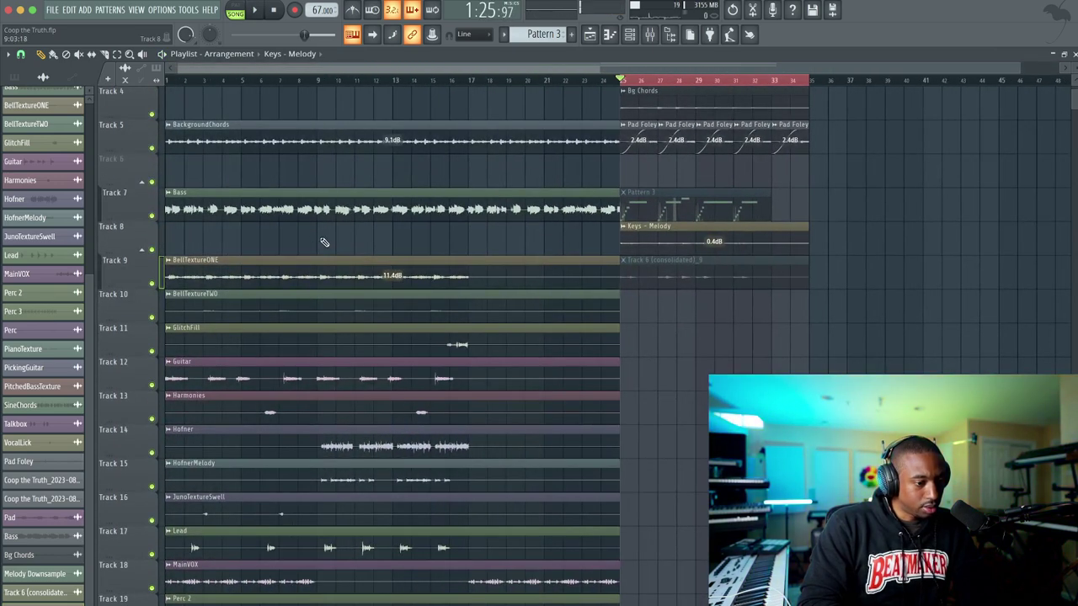
{"action": "key", "text": "super+Tab"}
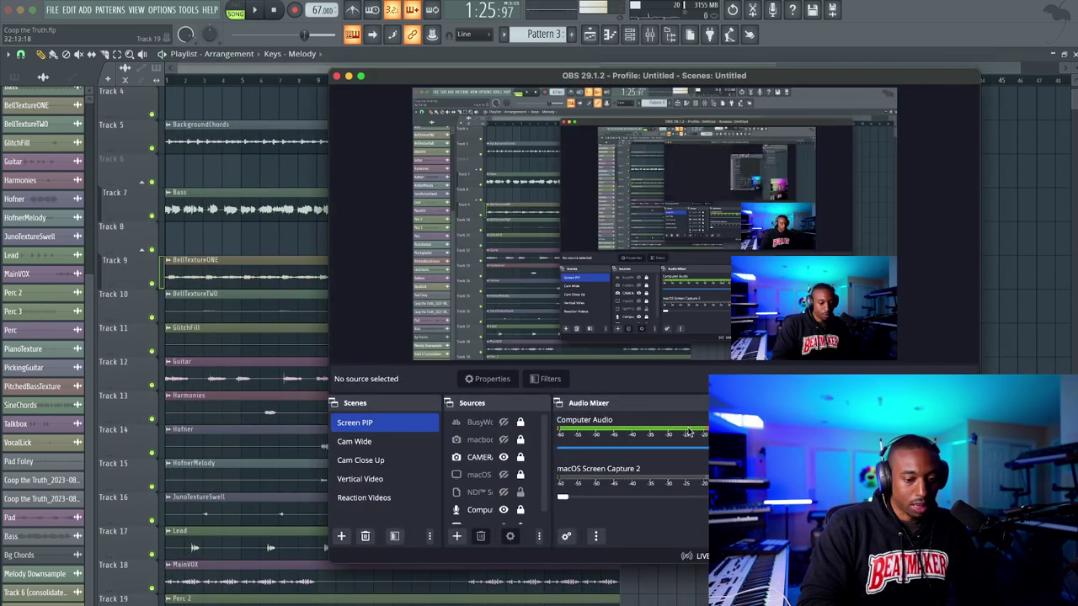
{"action": "left_click", "coordinate": [348, 76]}
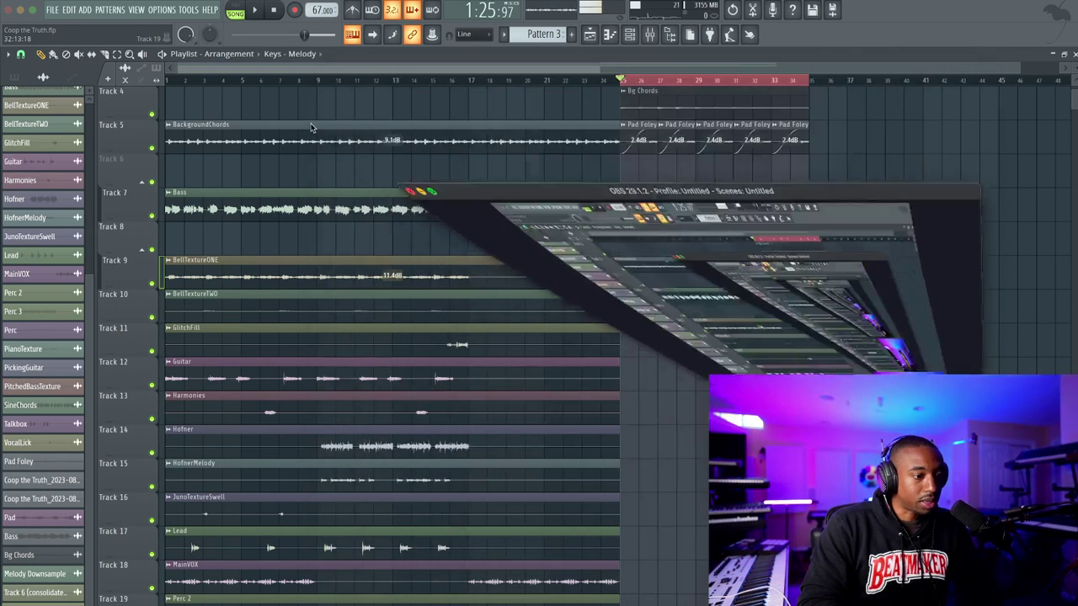
Solo the Guitar track, listen to it from bars 9, 1 and 3, and unsolo it
{"action": "left_click", "coordinate": [317, 80]}
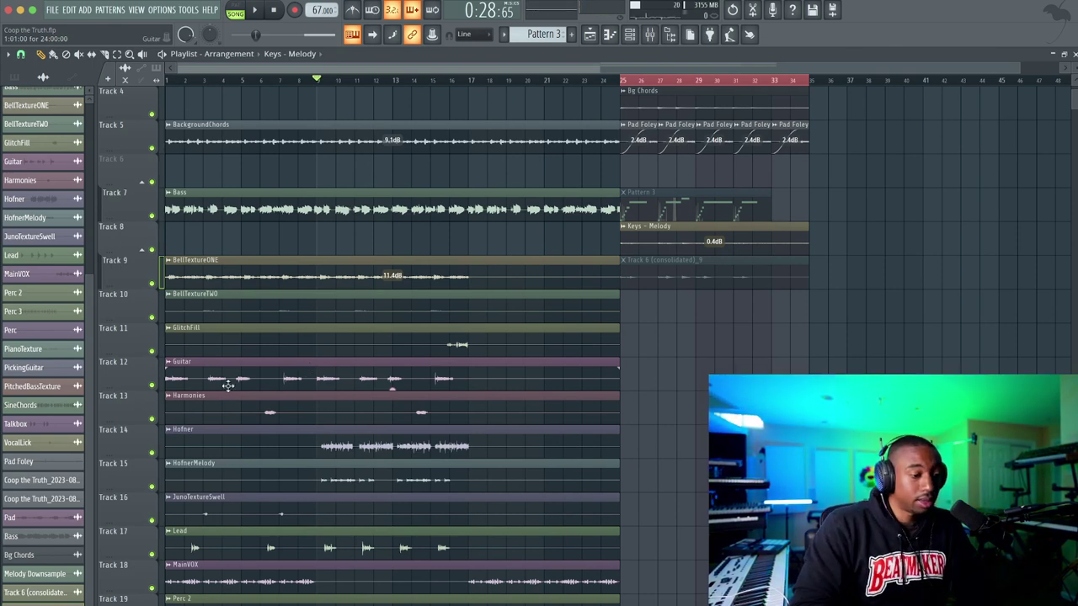
{"action": "left_click", "coordinate": [152, 386], "text": "ctrl"}
{"action": "key", "text": "space"}
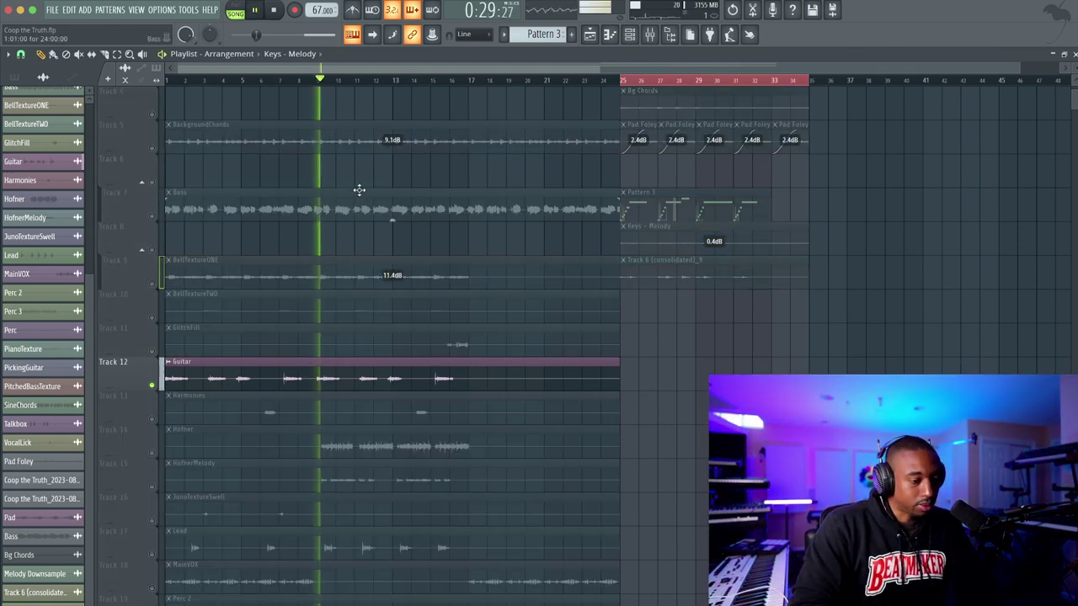
{"action": "left_click", "coordinate": [169, 80]}
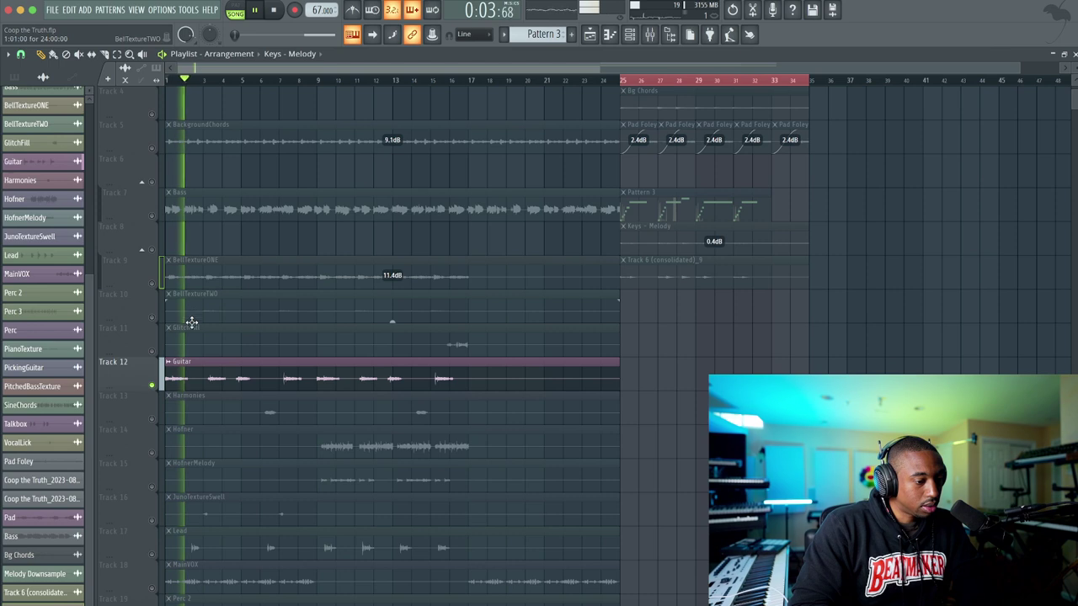
{"action": "left_click", "coordinate": [205, 80]}
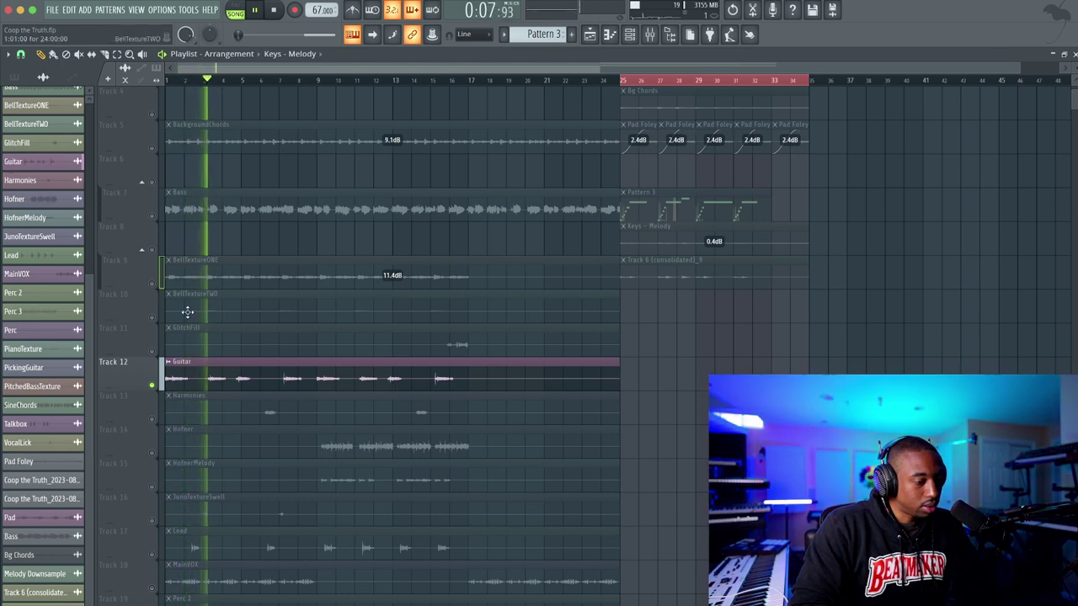
{"action": "key", "text": "space"}
{"action": "right_click", "coordinate": [153, 385]}
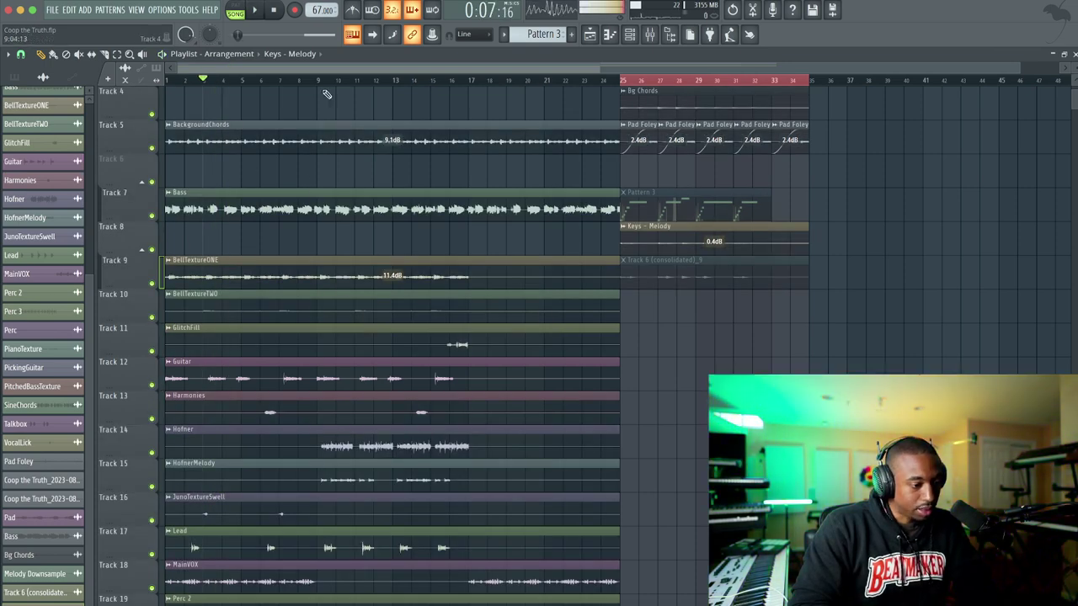
Solo the Hofner track and play it from about bar 9
{"action": "right_click", "coordinate": [152, 453]}
{"action": "key", "text": "space"}
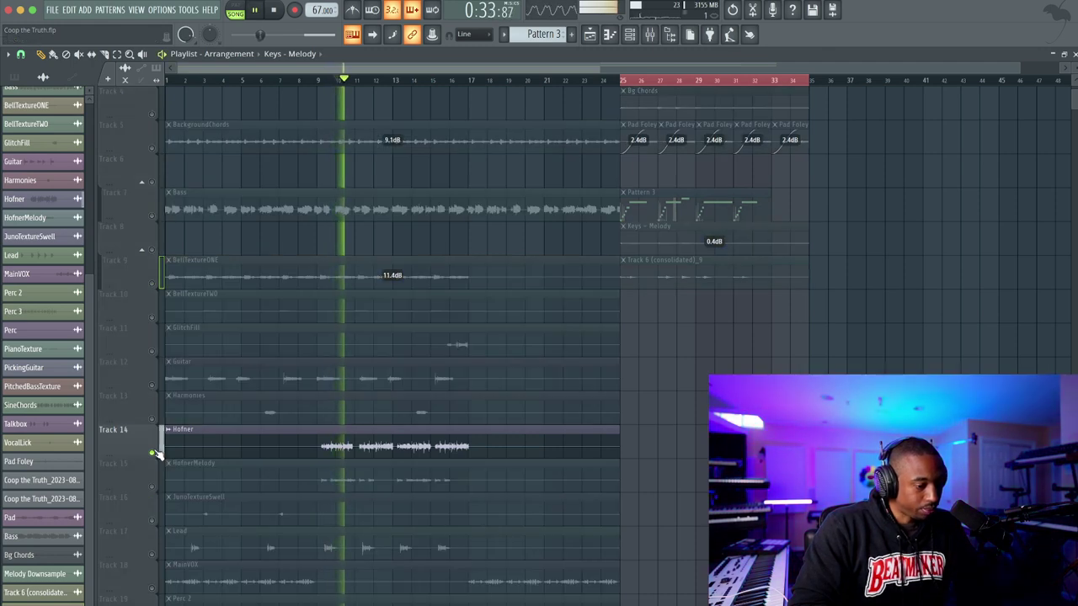
Unsolo the Hofner track, solo the HofnerMelody track to hear it from about bar 9, and unsolo it
{"action": "right_click", "coordinate": [154, 453]}
{"action": "key", "text": "space"}
{"action": "scroll", "coordinate": [274, 353], "scroll_direction": "down", "scroll_amount": 3}
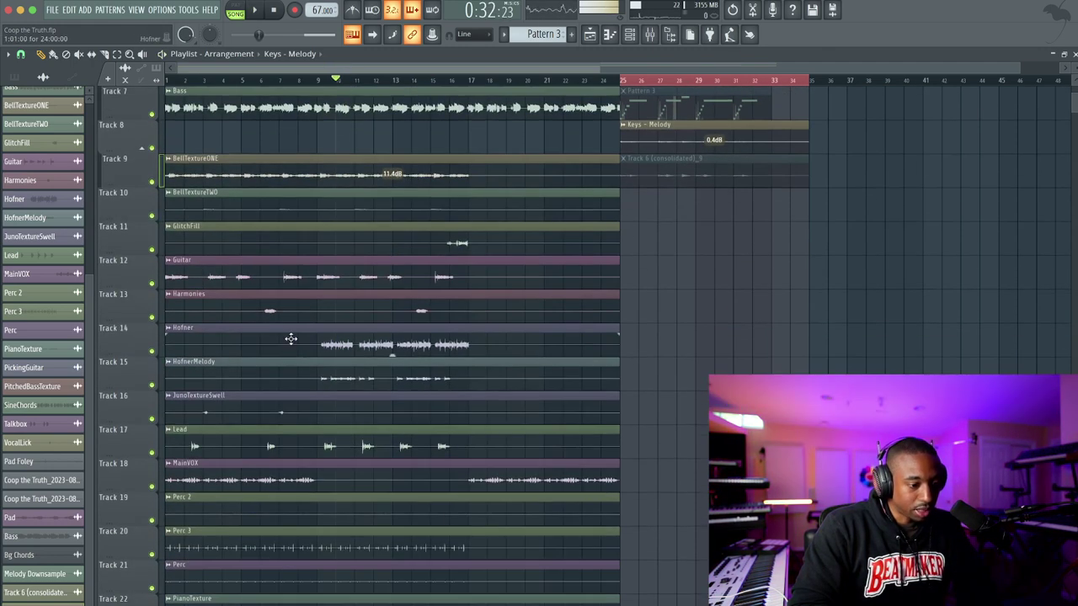
{"action": "scroll", "coordinate": [290, 339], "scroll_direction": "down", "scroll_amount": 1}
{"action": "right_click", "coordinate": [155, 352]}
{"action": "key", "text": "space"}
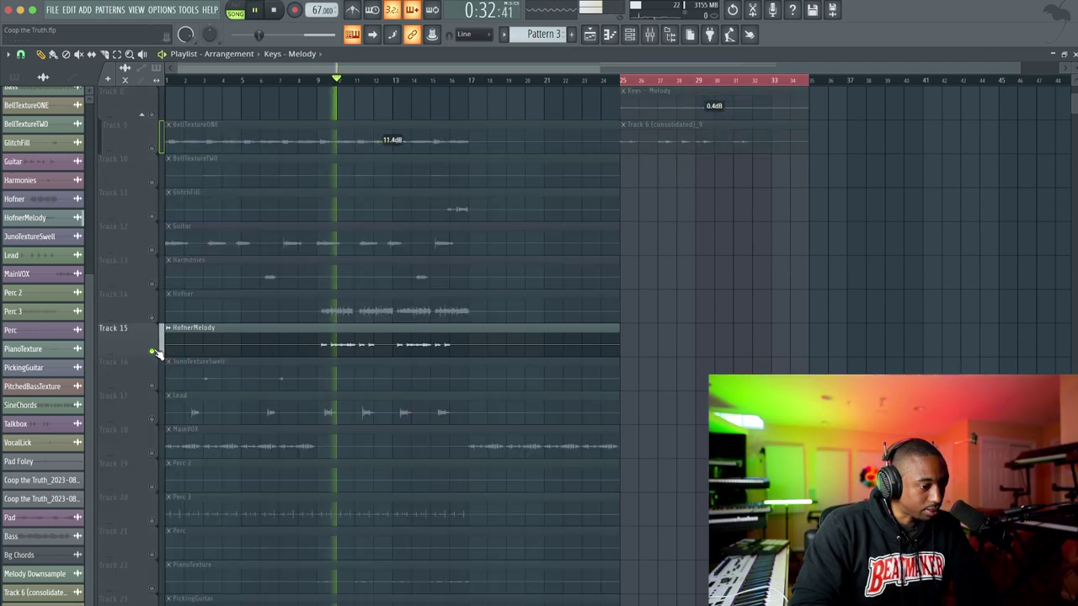
{"action": "key", "text": "space"}
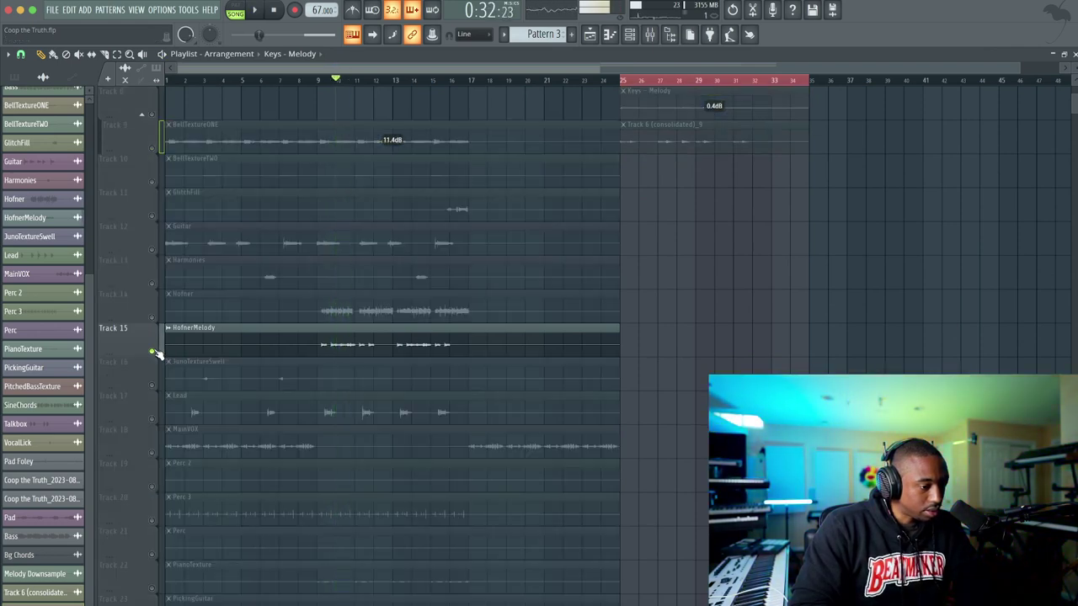
{"action": "right_click", "coordinate": [155, 351]}
Solo the MainVOX track, listen to it from about bar 2, and unsolo it
{"action": "scroll", "coordinate": [207, 178], "scroll_direction": "down", "scroll_amount": 3}
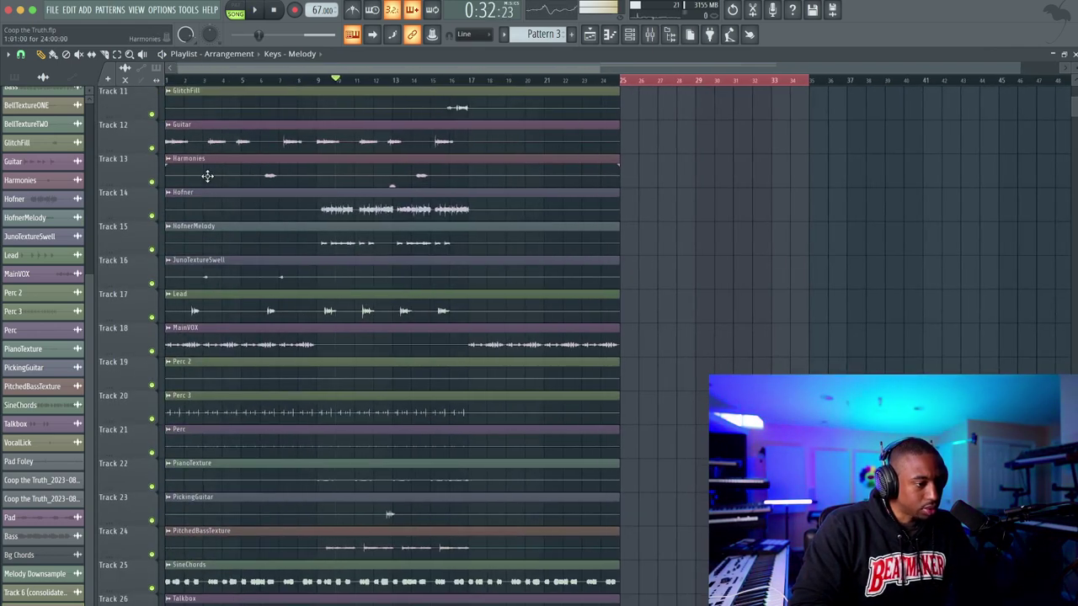
{"action": "right_click", "coordinate": [153, 350]}
{"action": "key", "text": "space"}
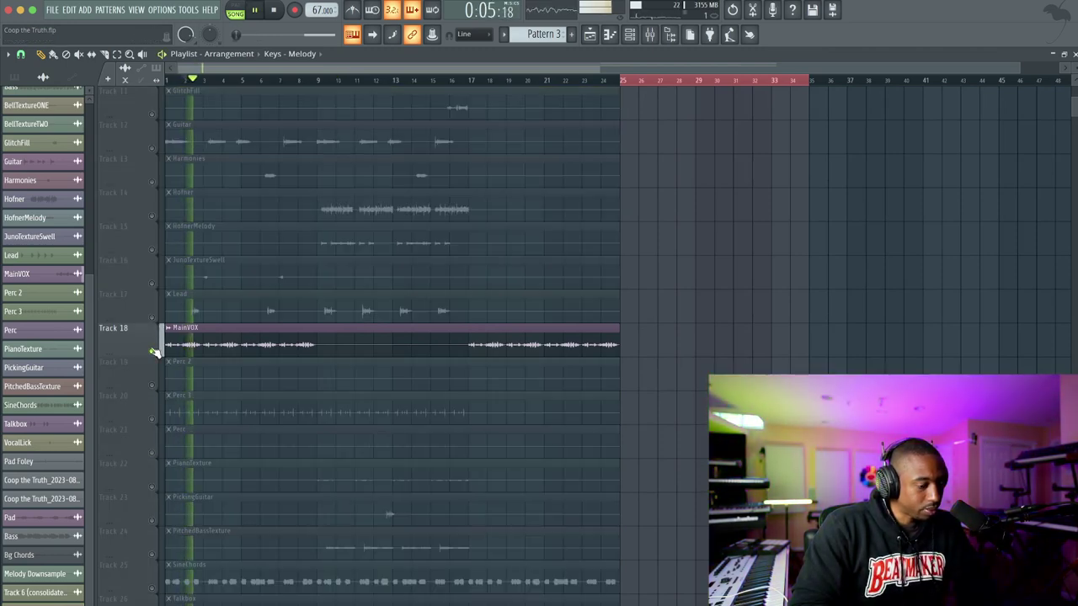
{"action": "key", "text": "space"}
{"action": "right_click", "coordinate": [155, 351]}
Look over the remaining stems and briefly play the new section from bar 25
{"action": "scroll", "coordinate": [160, 513], "scroll_direction": "down", "scroll_amount": 4}
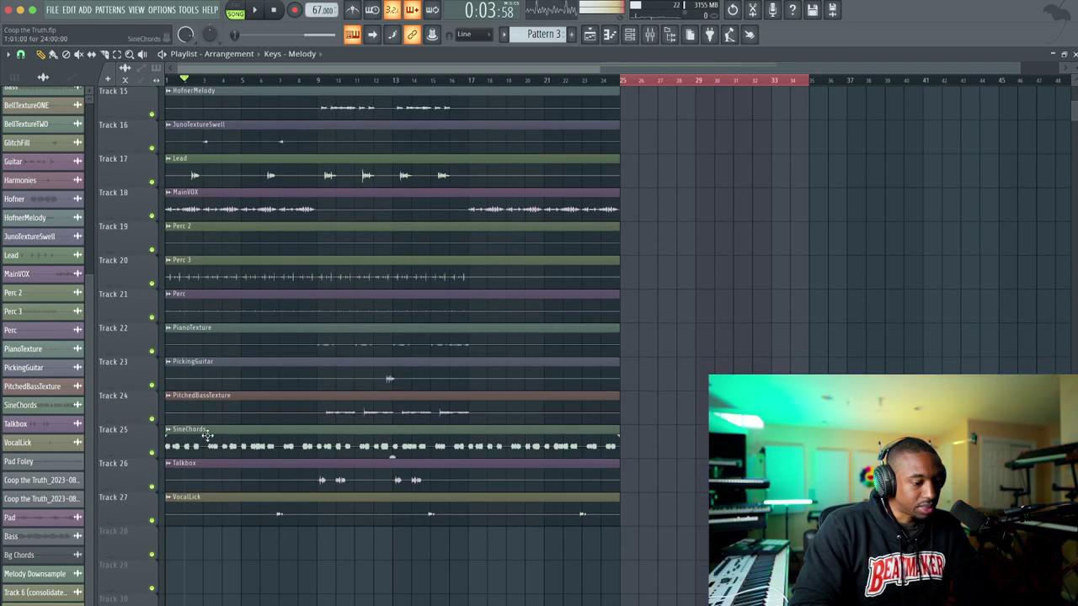
{"action": "scroll", "coordinate": [249, 291], "scroll_direction": "up", "scroll_amount": 8}
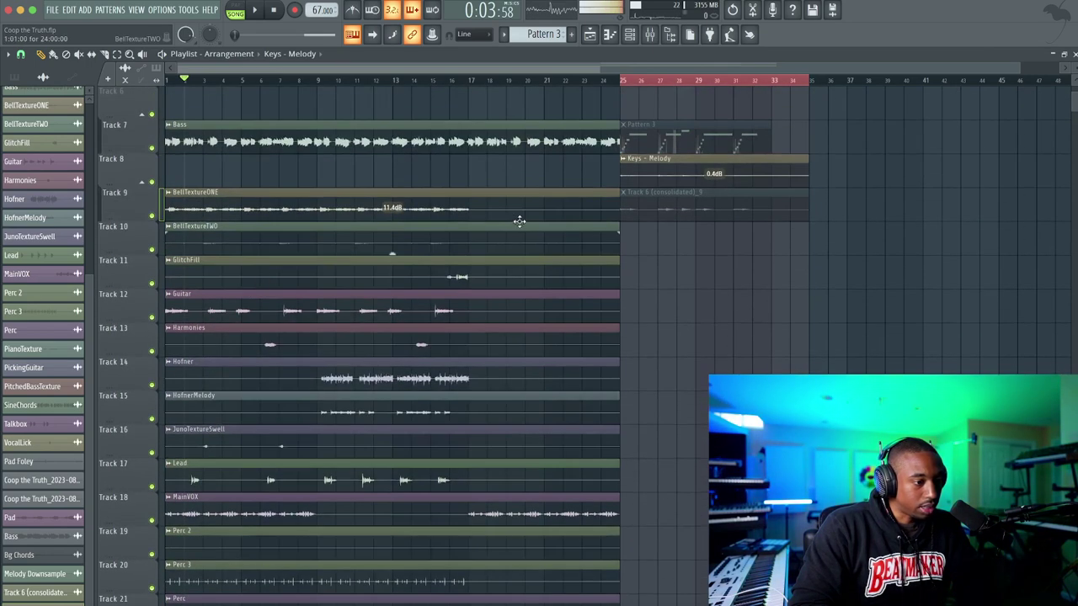
{"action": "scroll", "coordinate": [645, 231], "scroll_direction": "right", "scroll_amount": 5}
{"action": "key", "text": "space"}
{"action": "key", "text": "F6"}
{"action": "key", "text": "space"}
Find the REC input track in the mixer and select it
{"action": "left_click", "coordinate": [650, 35]}
{"action": "scroll", "coordinate": [284, 294], "scroll_direction": "left", "scroll_amount": 10}
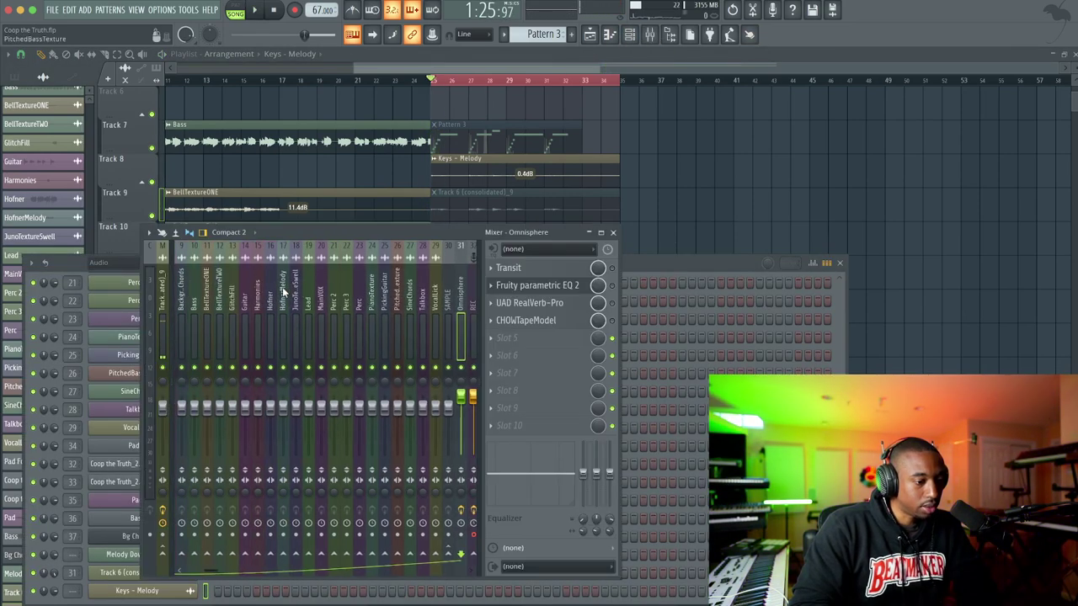
{"action": "scroll", "coordinate": [332, 300], "scroll_direction": "right", "scroll_amount": 12}
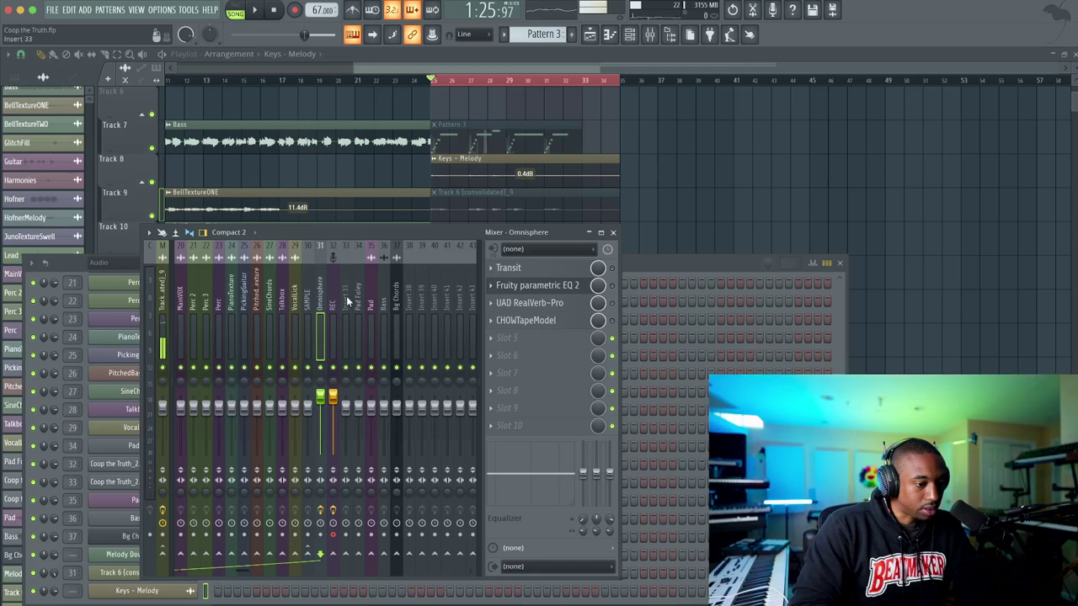
{"action": "left_click", "coordinate": [335, 302]}
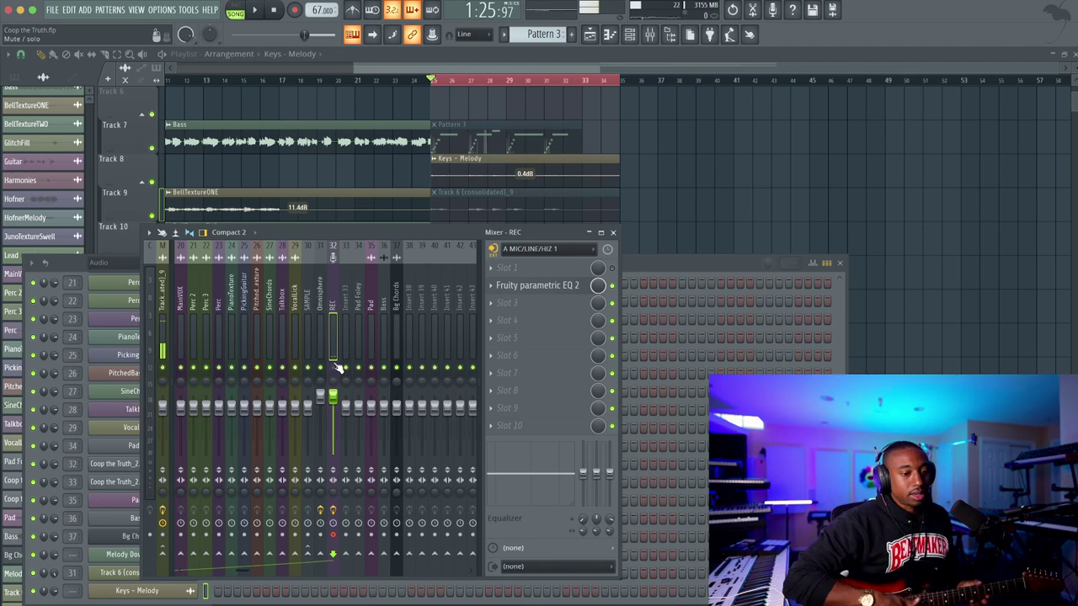
{"action": "left_click", "coordinate": [952, 591]}
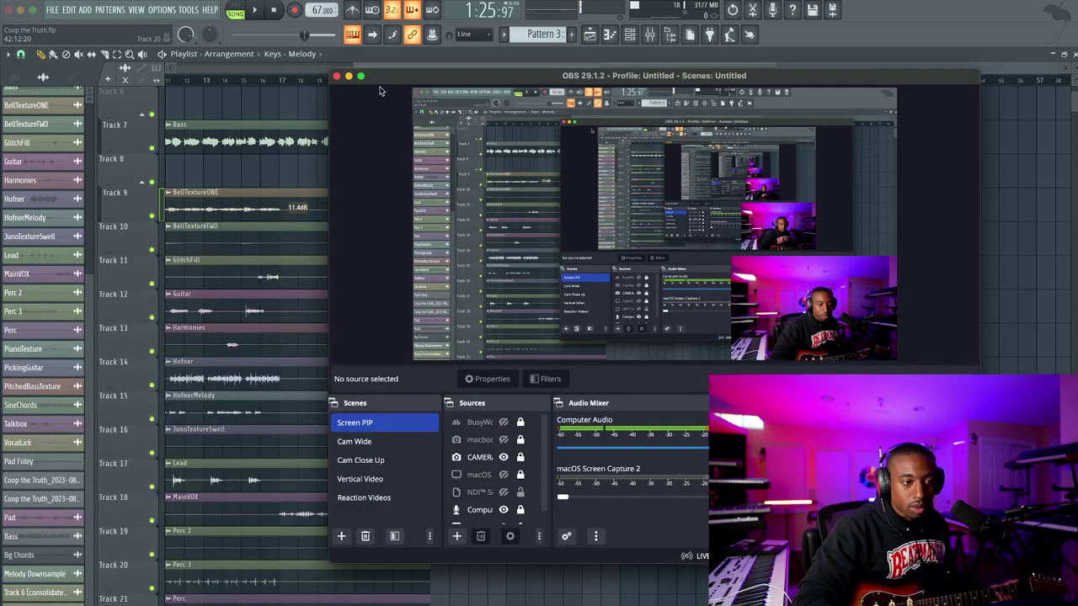
{"action": "left_click", "coordinate": [348, 76]}
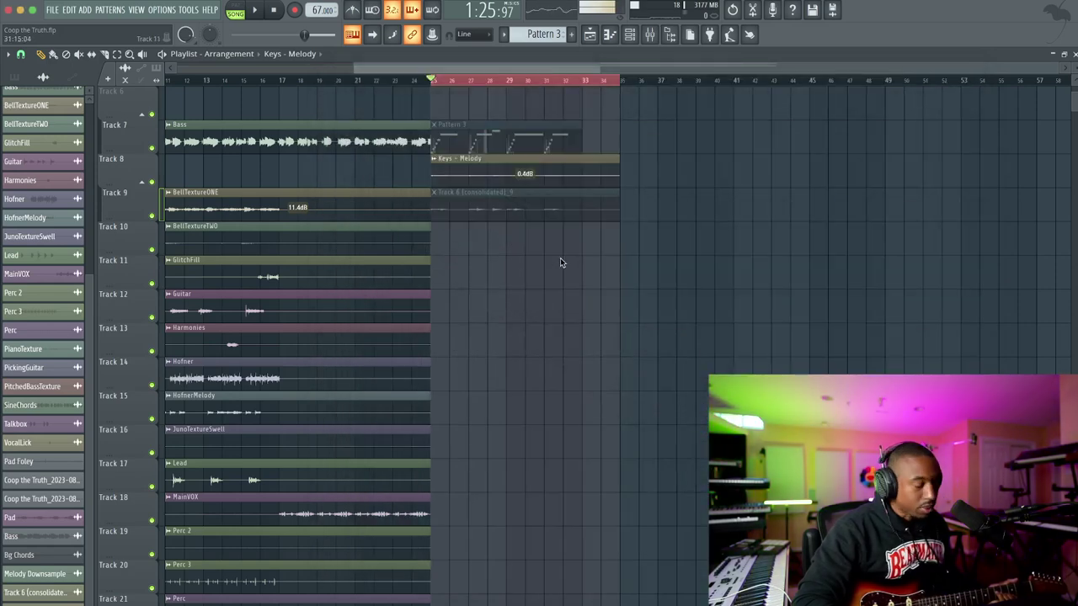
Record a guitar take through the REC mixer track into the playlist, from bar 25 to about bar 33
{"action": "left_click", "coordinate": [653, 35]}
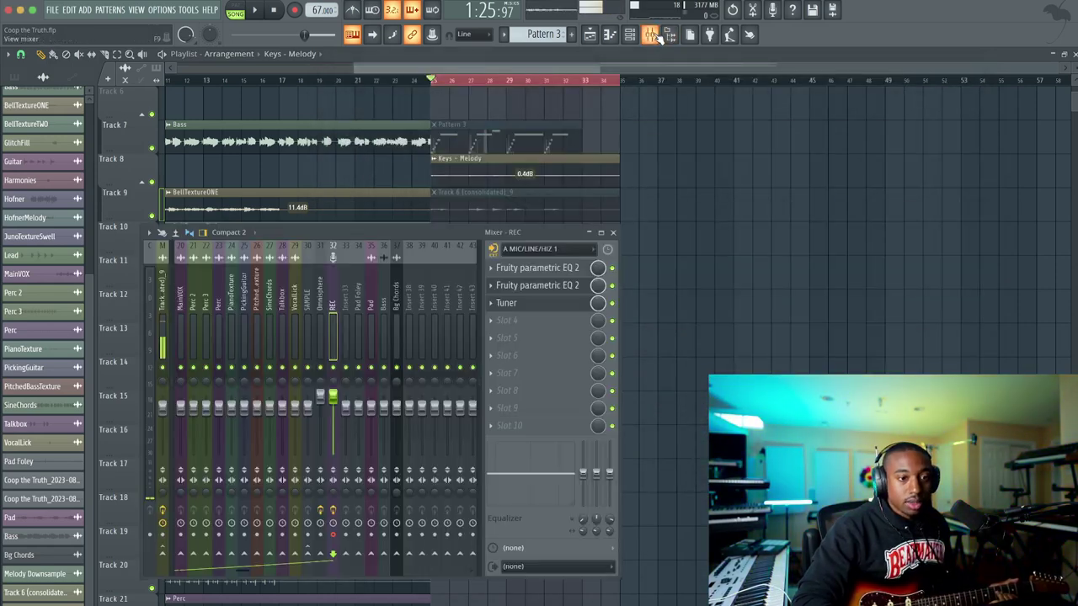
{"action": "left_click", "coordinate": [294, 9]}
{"action": "left_click", "coordinate": [541, 353]}
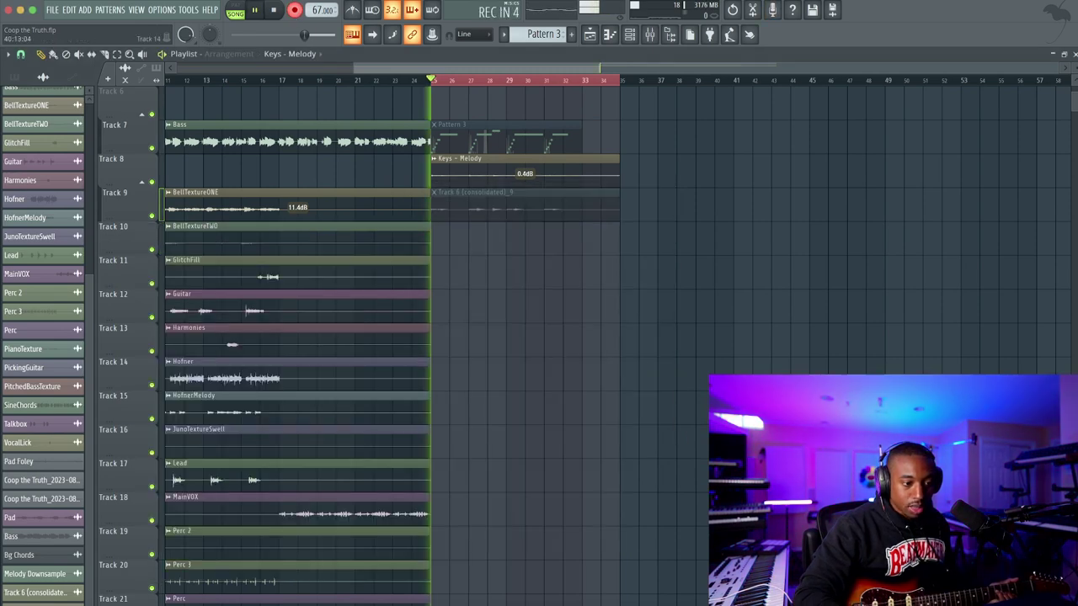
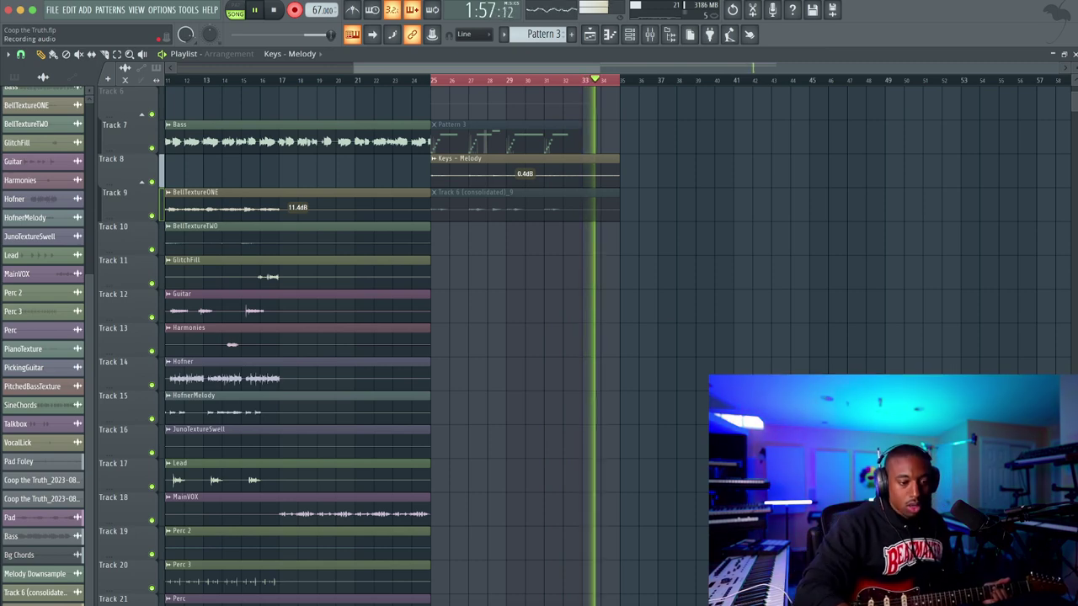
{"action": "key", "text": "space"}
Play back the section with the new guitar recording from bar 25 while looking over the arrangement
{"action": "key", "text": "space"}
{"action": "scroll", "coordinate": [496, 143], "scroll_direction": "down", "scroll_amount": 1}
{"action": "scroll", "coordinate": [496, 143], "scroll_direction": "up", "scroll_amount": 3}
{"action": "scroll", "coordinate": [496, 143], "scroll_direction": "left", "scroll_amount": 3}
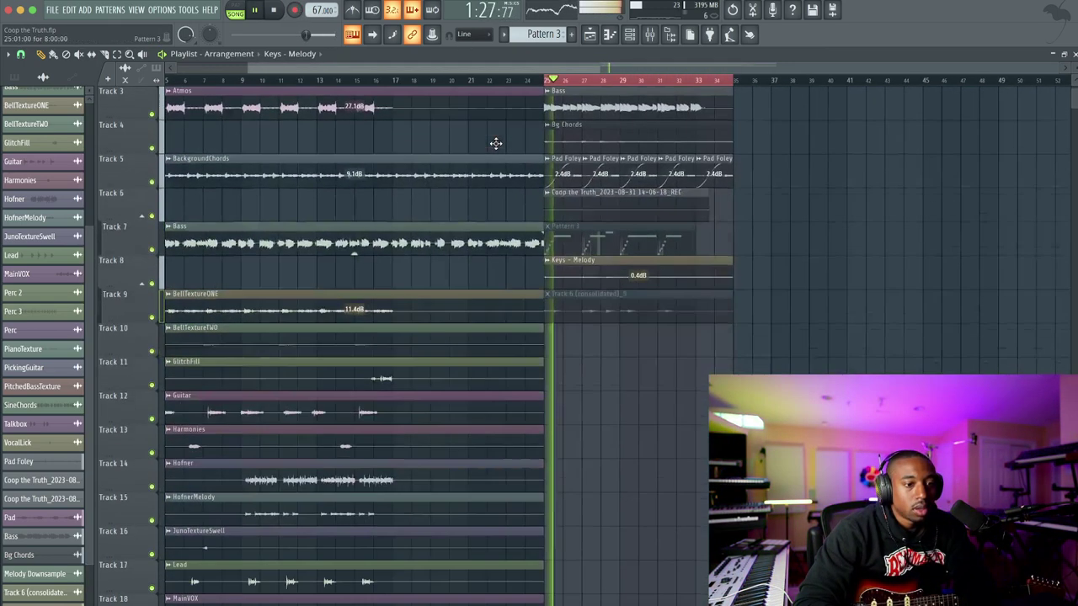
{"action": "scroll", "coordinate": [496, 143], "scroll_direction": "right", "scroll_amount": 6}
{"action": "scroll", "coordinate": [496, 143], "scroll_direction": "down", "scroll_amount": 7}
{"action": "scroll", "coordinate": [496, 143], "scroll_direction": "up", "scroll_amount": 8}
{"action": "scroll", "coordinate": [495, 143], "scroll_direction": "left", "scroll_amount": 8}
{"action": "key", "text": "space"}
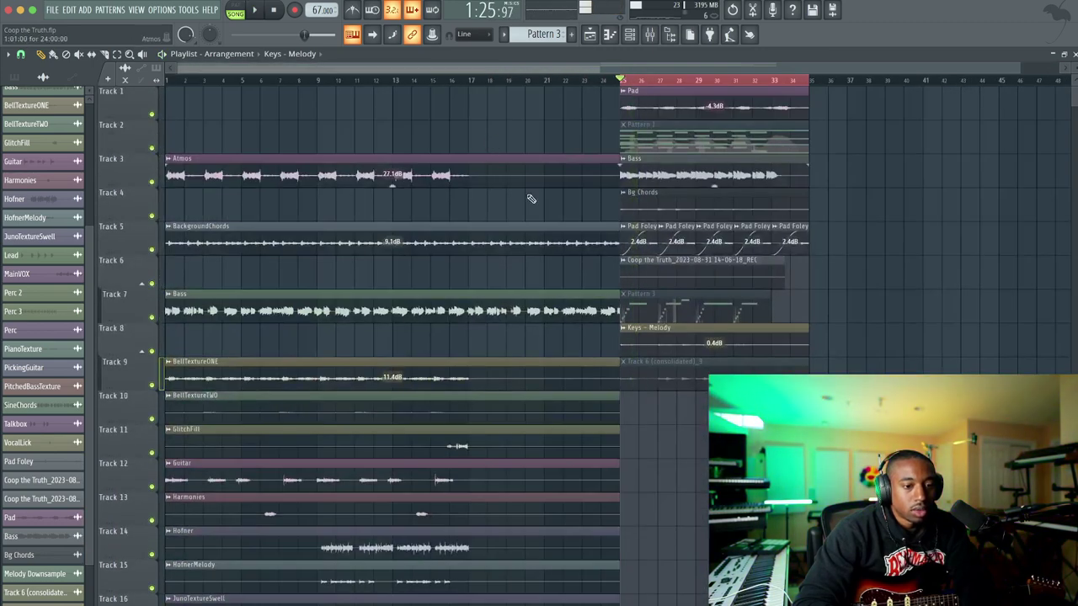
Bypass the Fruity parametric EQ 2 effects on the REC track and raise the recorded guitar clip's gain to 36.0 dB, checking it in playback
{"action": "left_click_drag", "start_coordinate": [703, 288], "coordinate": [703, 287]}
{"action": "key", "text": "space"}
{"action": "key", "text": "space"}
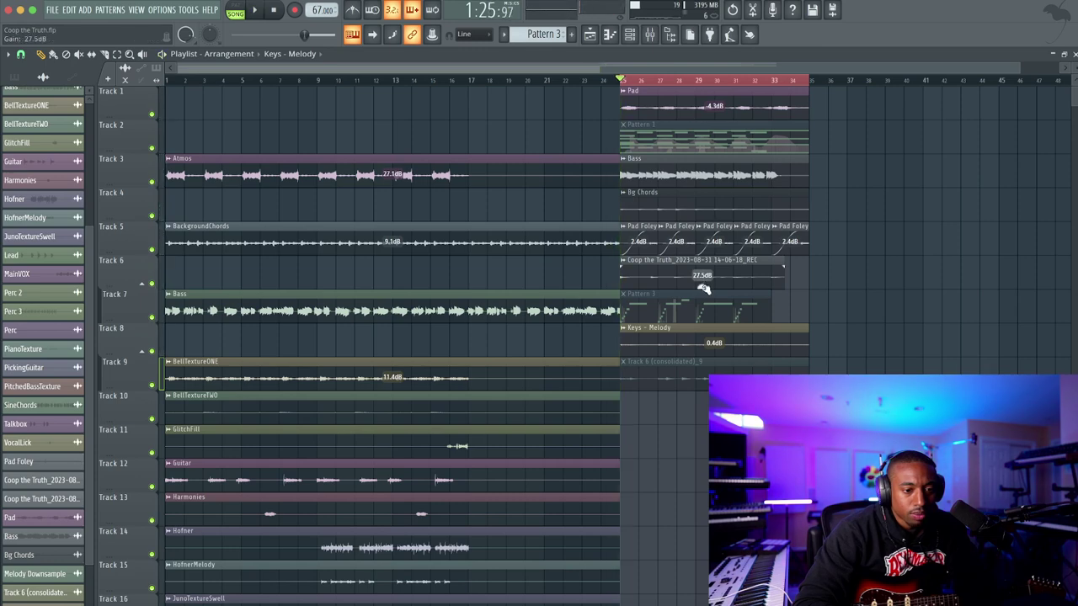
{"action": "left_click", "coordinate": [650, 34]}
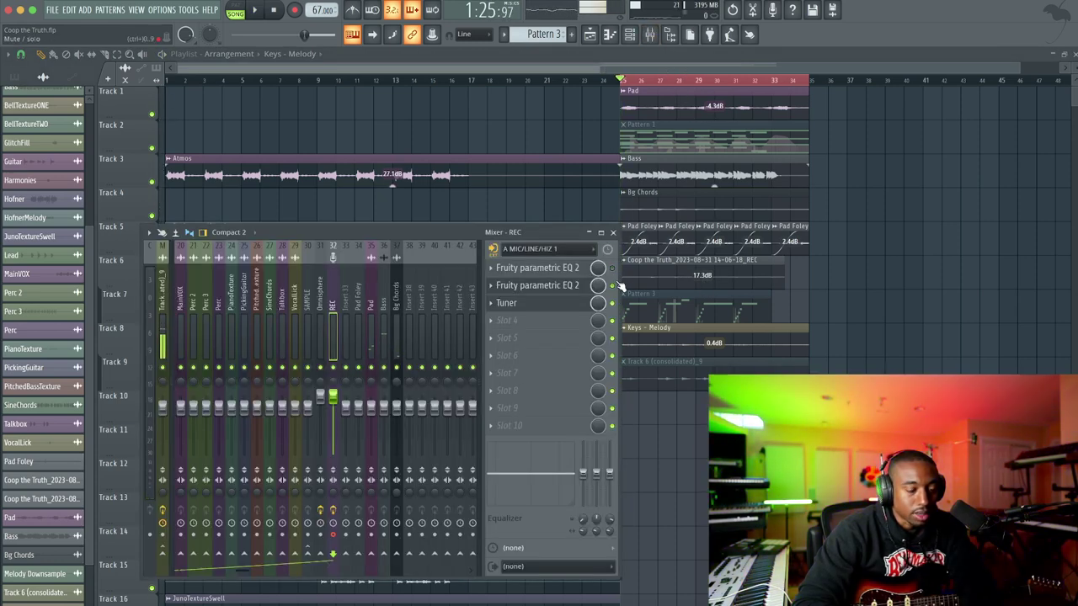
{"action": "key", "text": "F9"}
{"action": "key", "text": "space"}
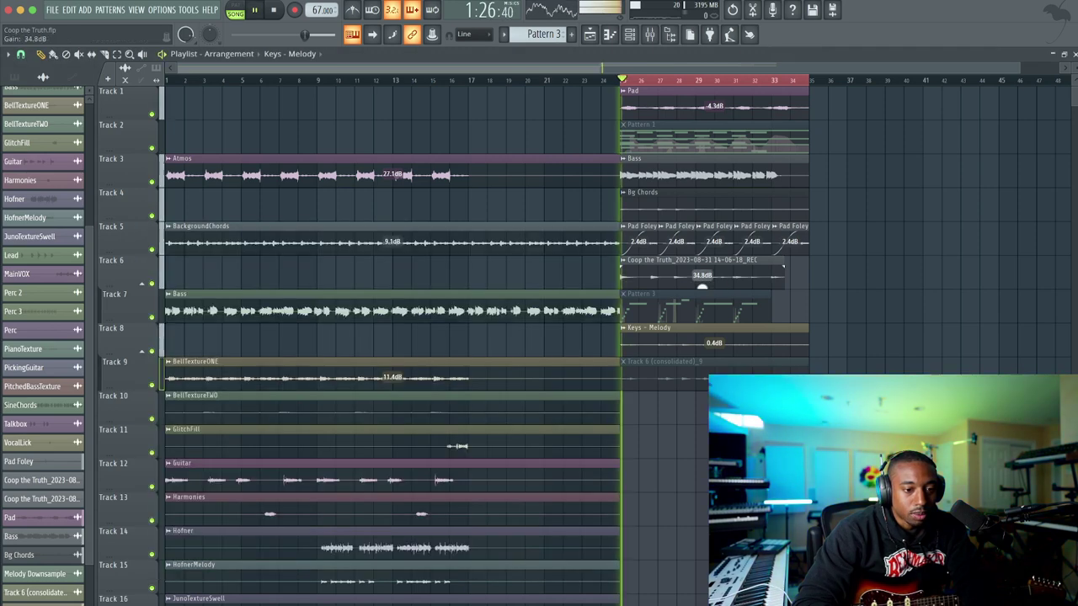
{"action": "left_click_drag", "start_coordinate": [703, 286], "coordinate": [703, 284]}
{"action": "scroll", "coordinate": [640, 171], "scroll_direction": "right", "scroll_amount": 4}
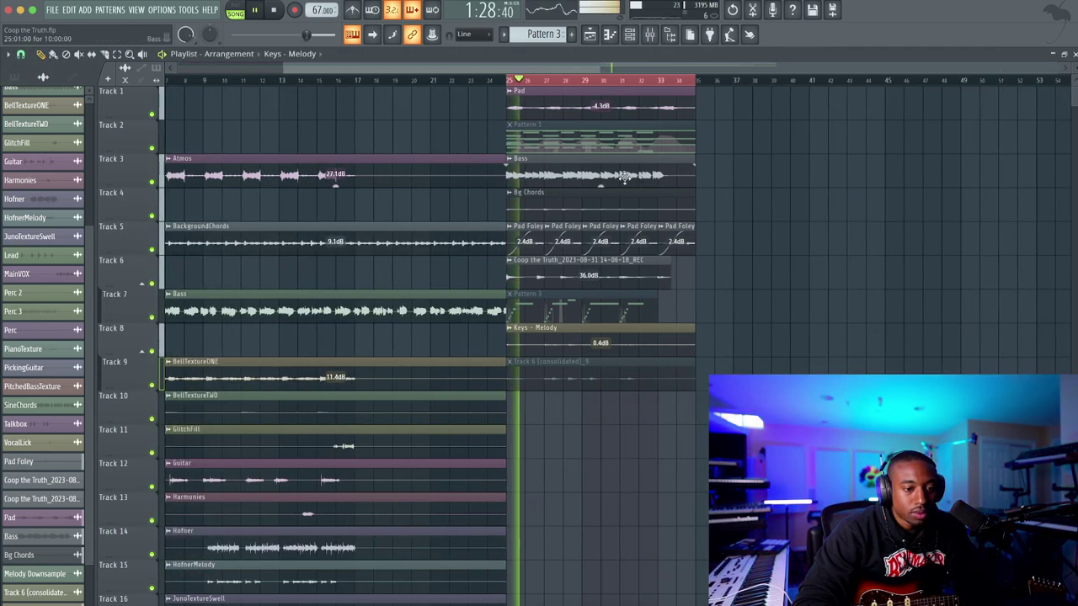
{"action": "key", "text": "space"}
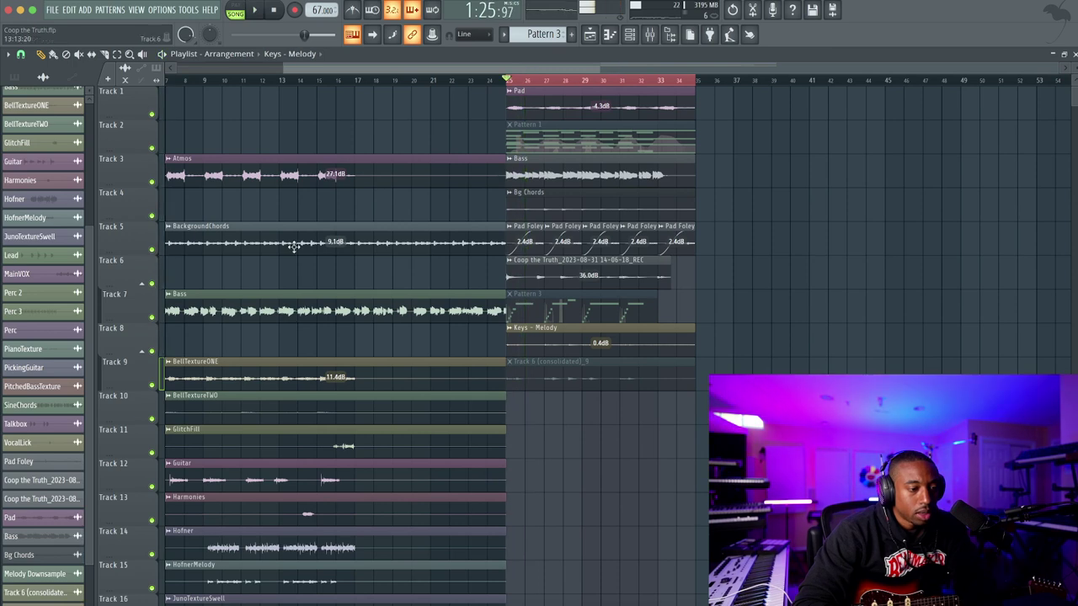
Solo the original Guitar track, listen to it from about bars 7 and 9, and restore all tracks to unsoloed
{"action": "scroll", "coordinate": [244, 264], "scroll_direction": "left", "scroll_amount": 1}
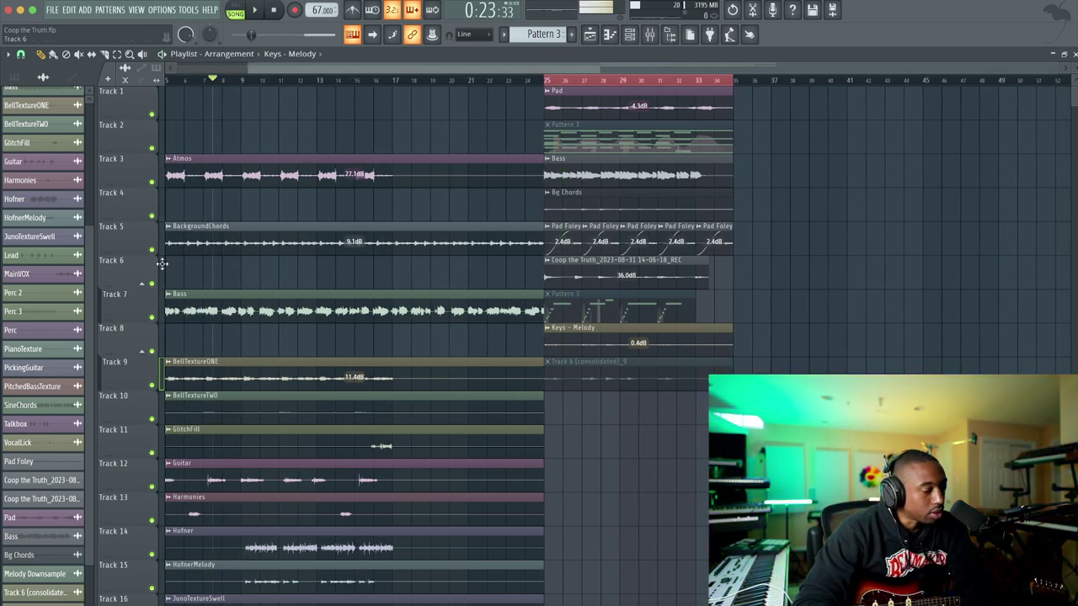
{"action": "right_click", "coordinate": [153, 486]}
{"action": "key", "text": "space"}
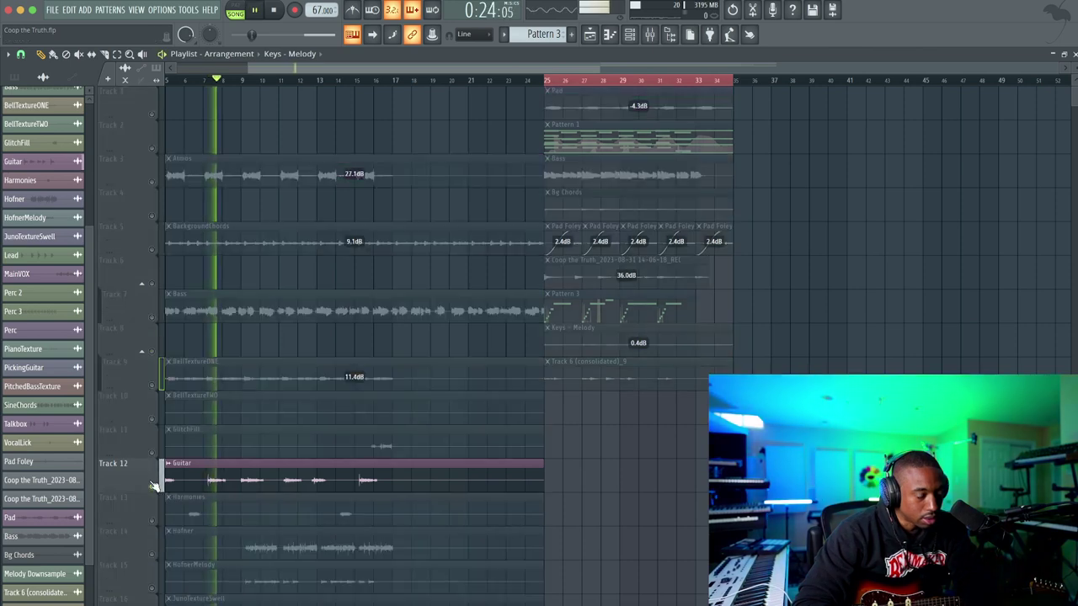
{"action": "key", "text": "space"}
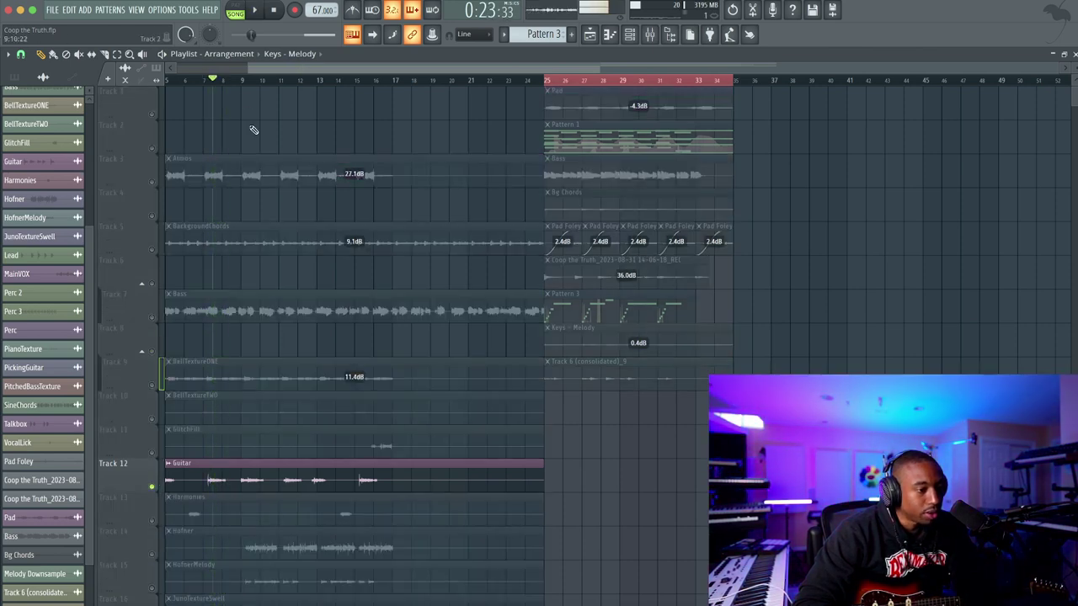
{"action": "left_click", "coordinate": [248, 81]}
{"action": "key", "text": "space"}
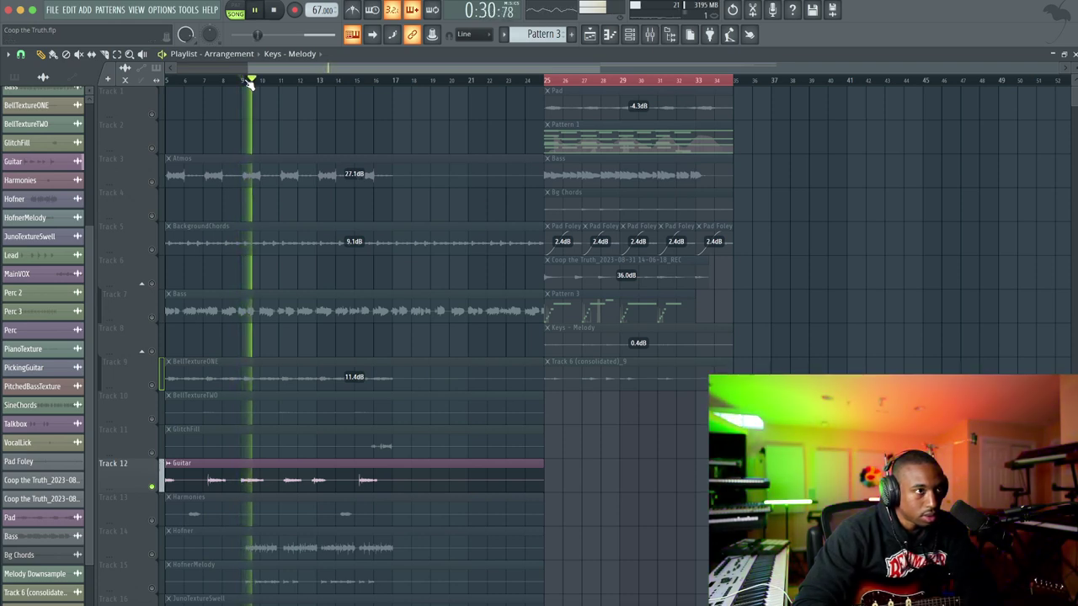
{"action": "key", "text": "space"}
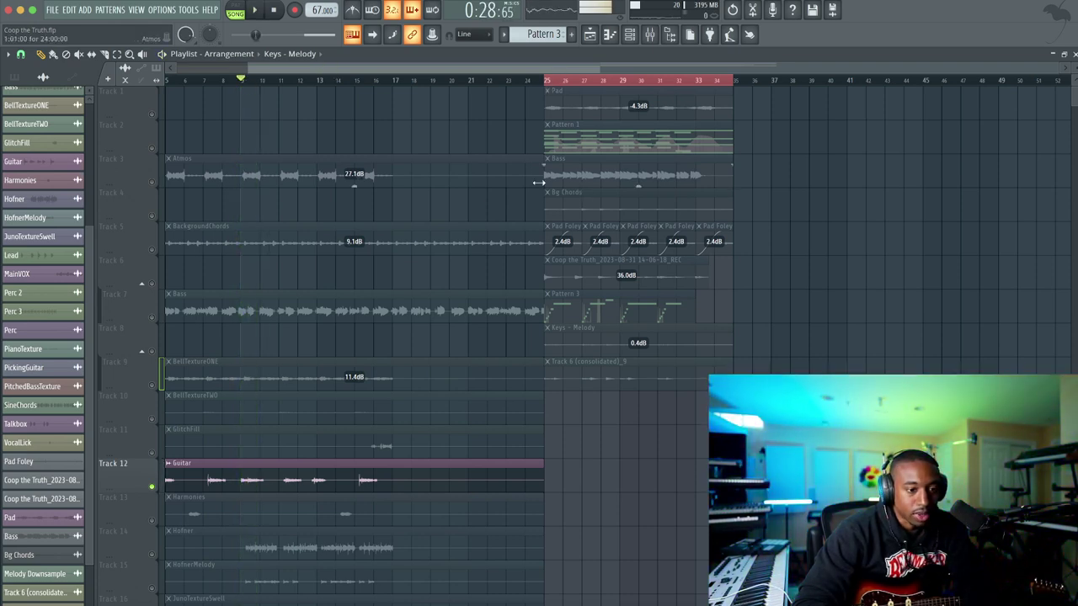
{"action": "right_click", "coordinate": [152, 284]}
{"action": "right_click", "coordinate": [152, 285]}
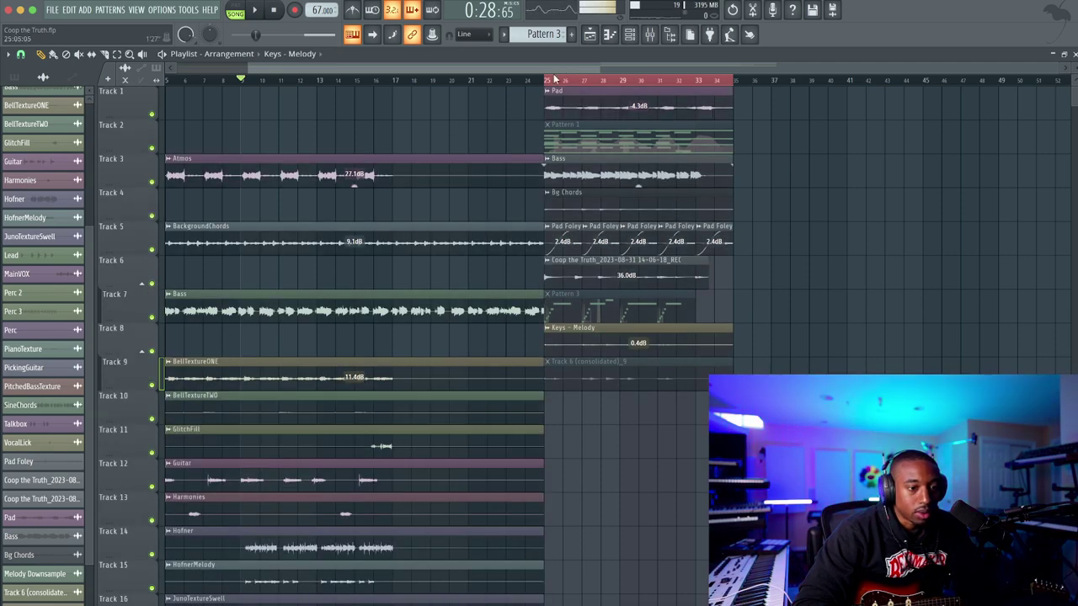
Slice the recorded guitar clip just before bar 27 and route its channel to free mixer track 38
{"action": "left_click", "coordinate": [107, 55]}
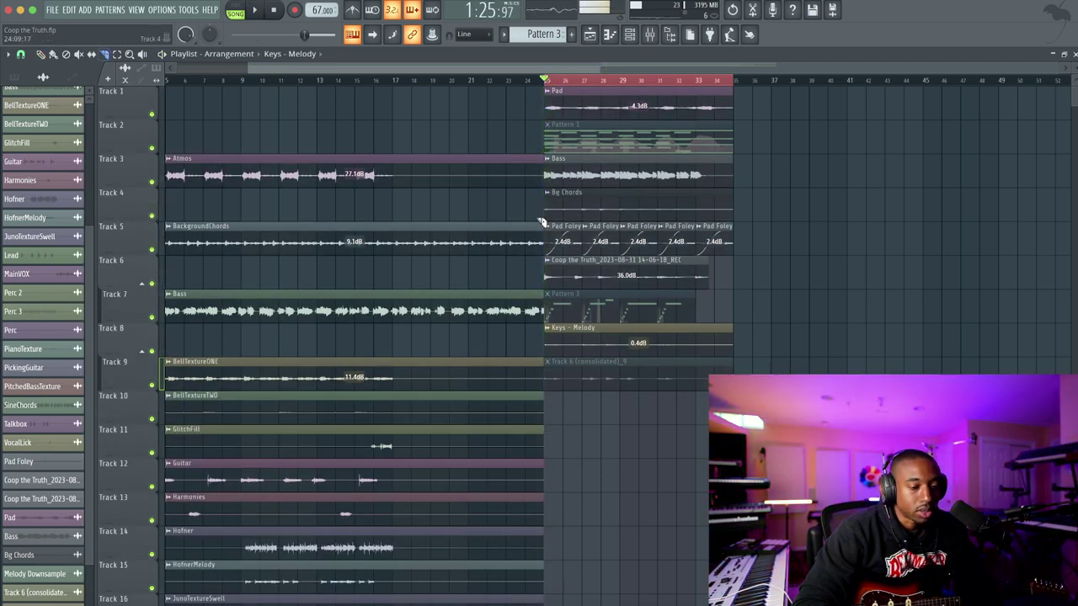
{"action": "left_click", "coordinate": [579, 283]}
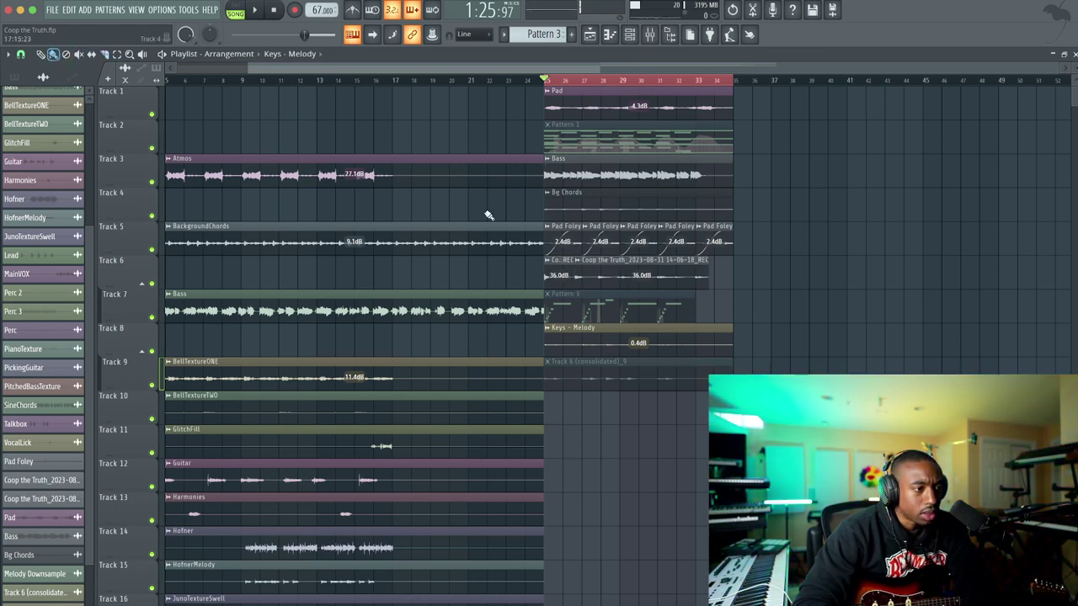
{"action": "key", "text": "F6"}
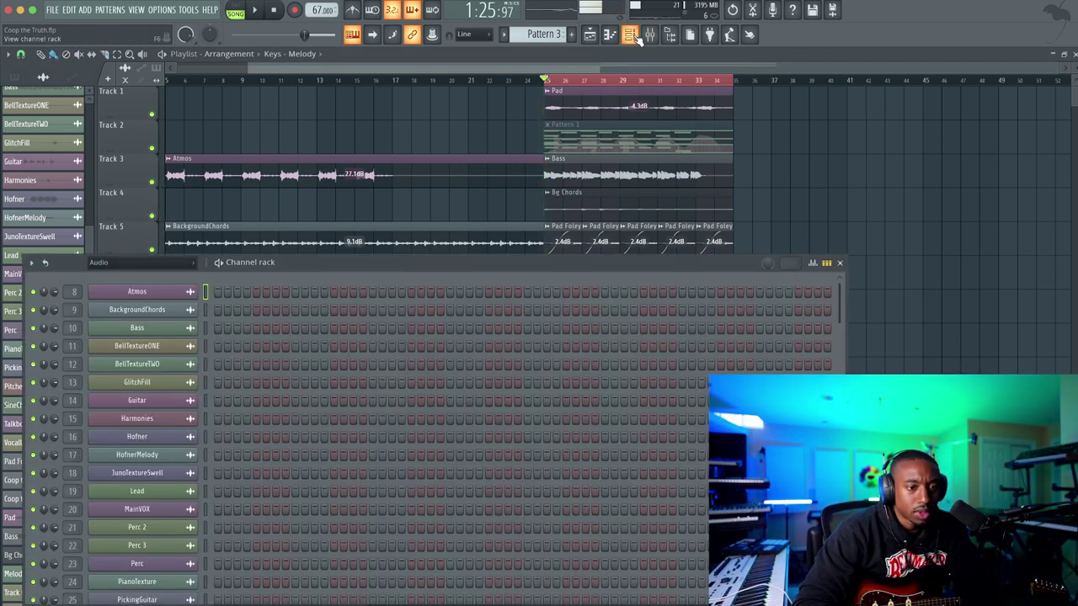
{"action": "scroll", "coordinate": [551, 295], "scroll_direction": "down", "scroll_amount": 5}
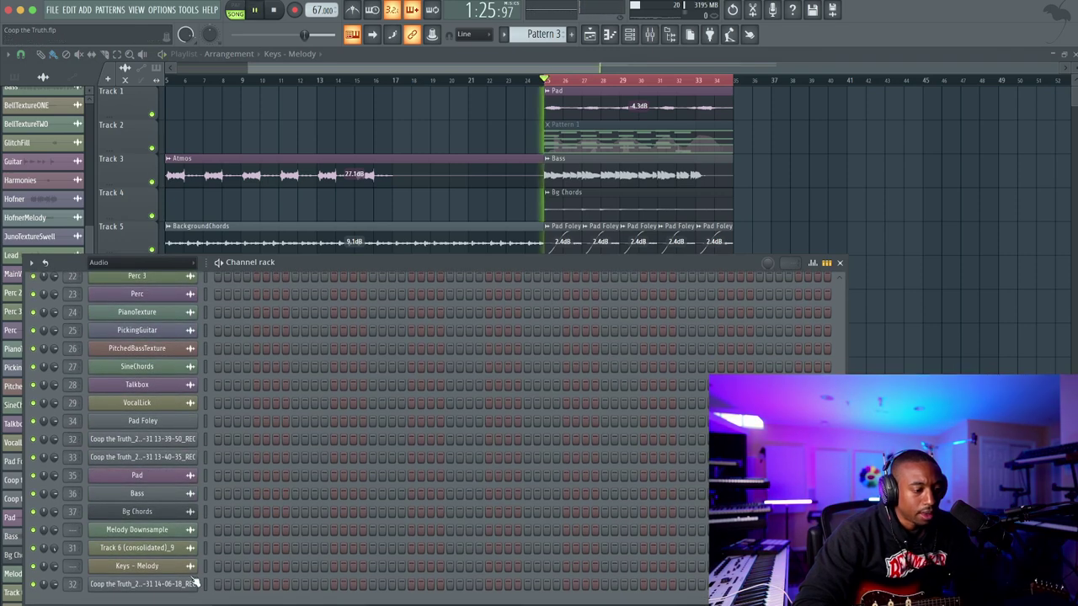
{"action": "left_click", "coordinate": [651, 36]}
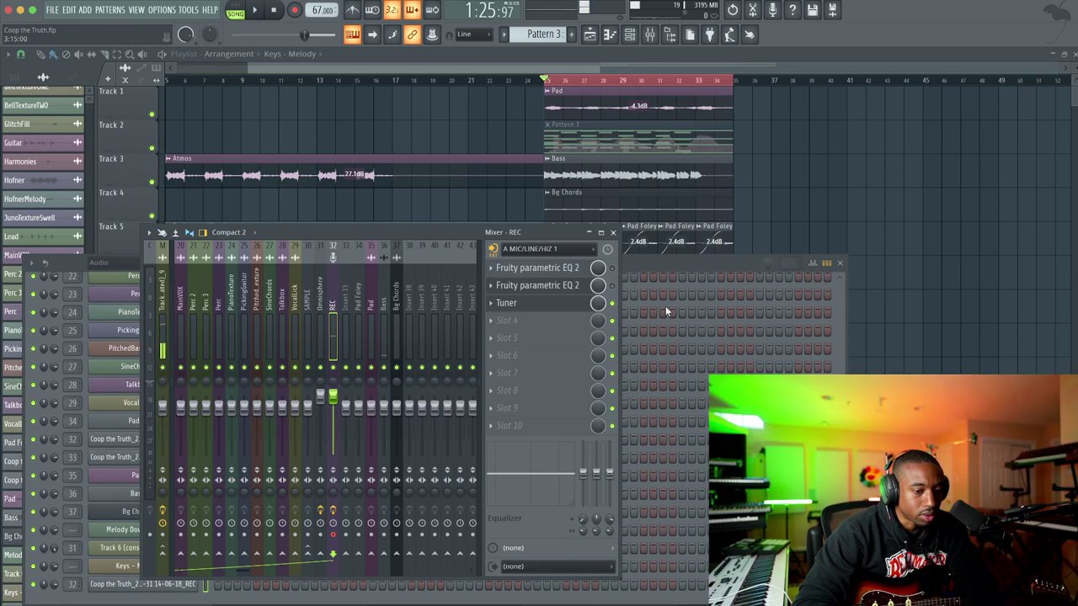
{"action": "left_click", "coordinate": [682, 265]}
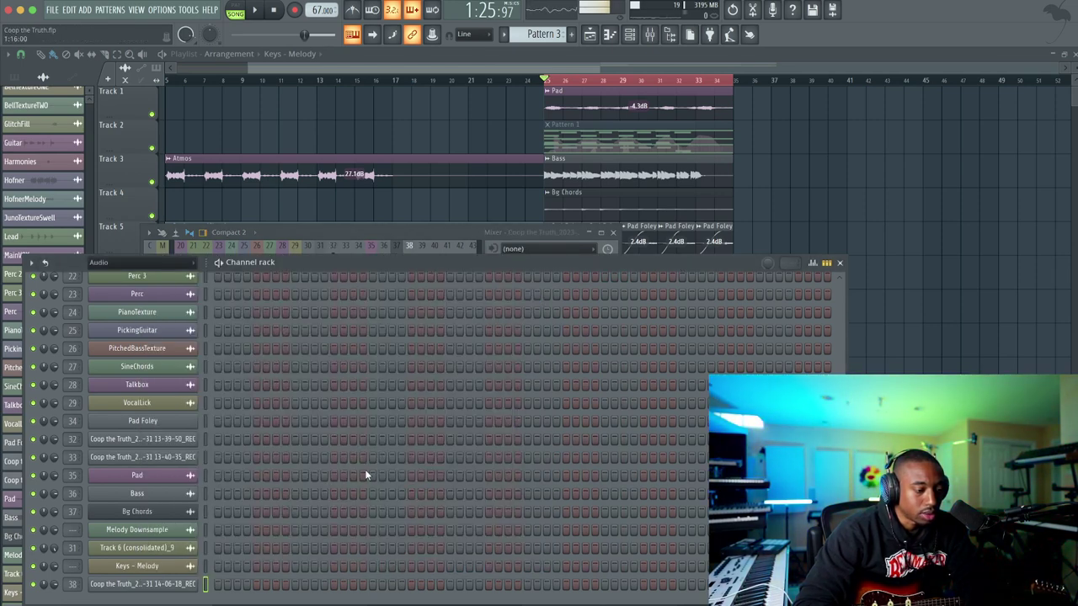
{"action": "left_click", "coordinate": [462, 229]}
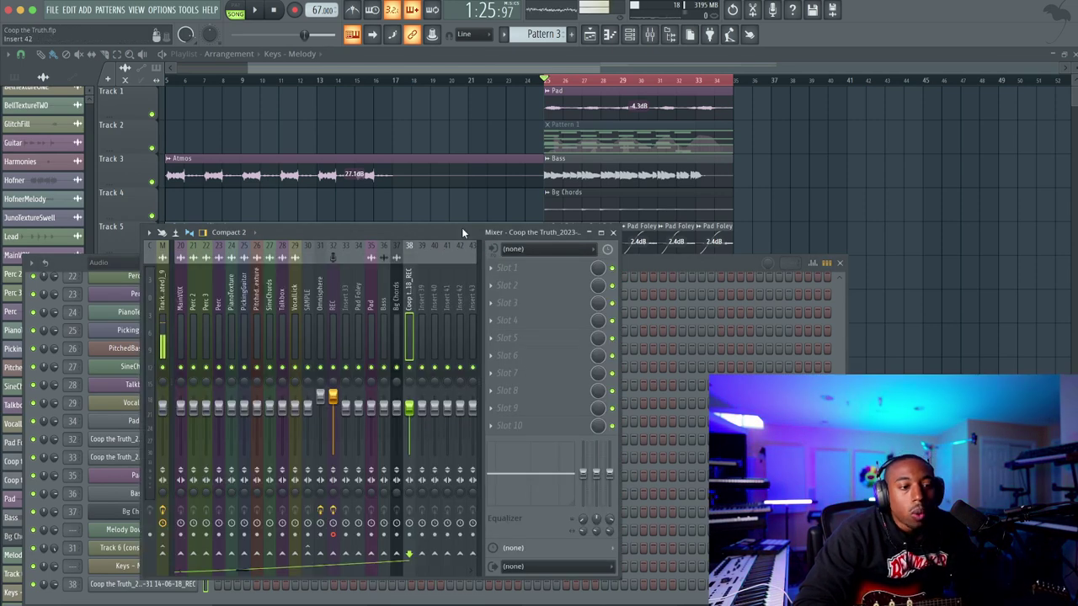
Load Fruity Parametric EQ 2 into the first effect slot of mixer track 38 and raise its main level
{"action": "left_click", "coordinate": [493, 264]}
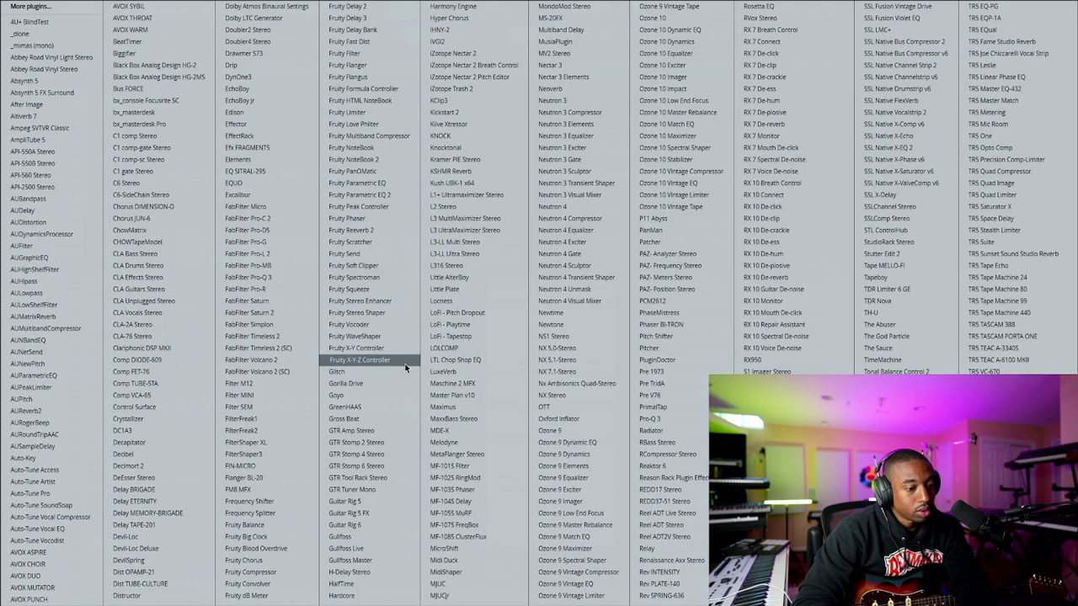
{"action": "left_click", "coordinate": [389, 196]}
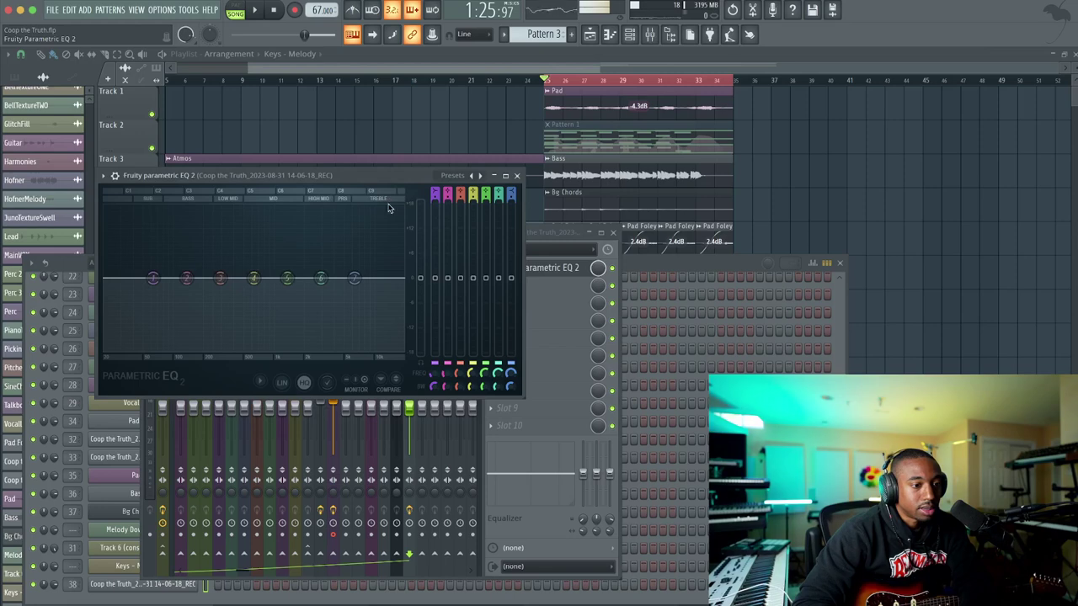
{"action": "left_click_drag", "start_coordinate": [420, 278], "coordinate": [426, 256]}
{"action": "right_click", "coordinate": [841, 206]}
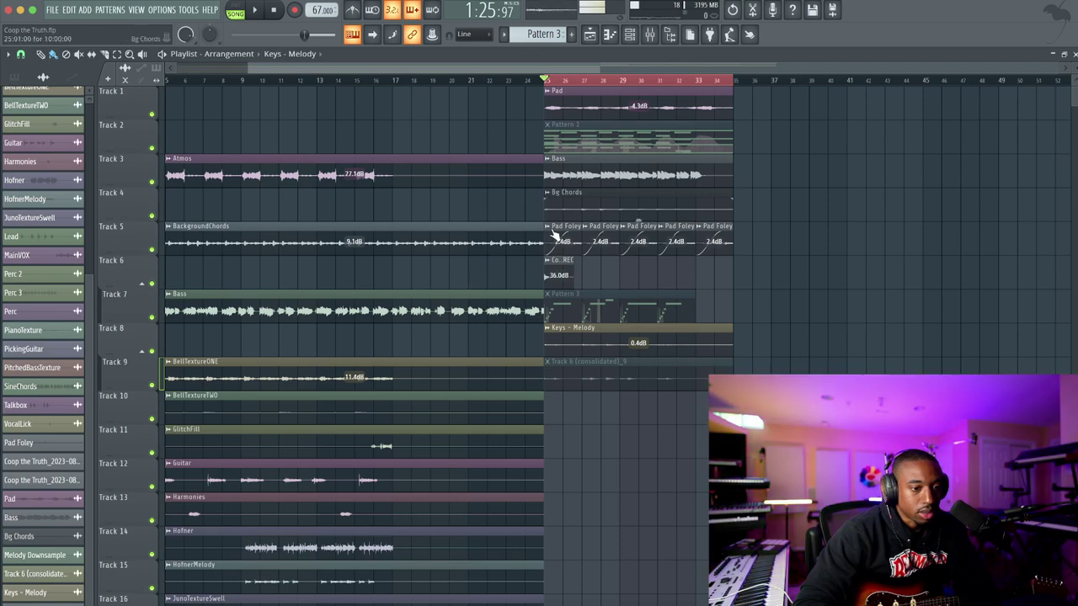
Rename the recorded guitar clip at bar 25 as "Guitar" and solo its playlist track, Track 6
{"action": "left_click", "coordinate": [547, 264]}
{"action": "type", "text": "Guitar"}
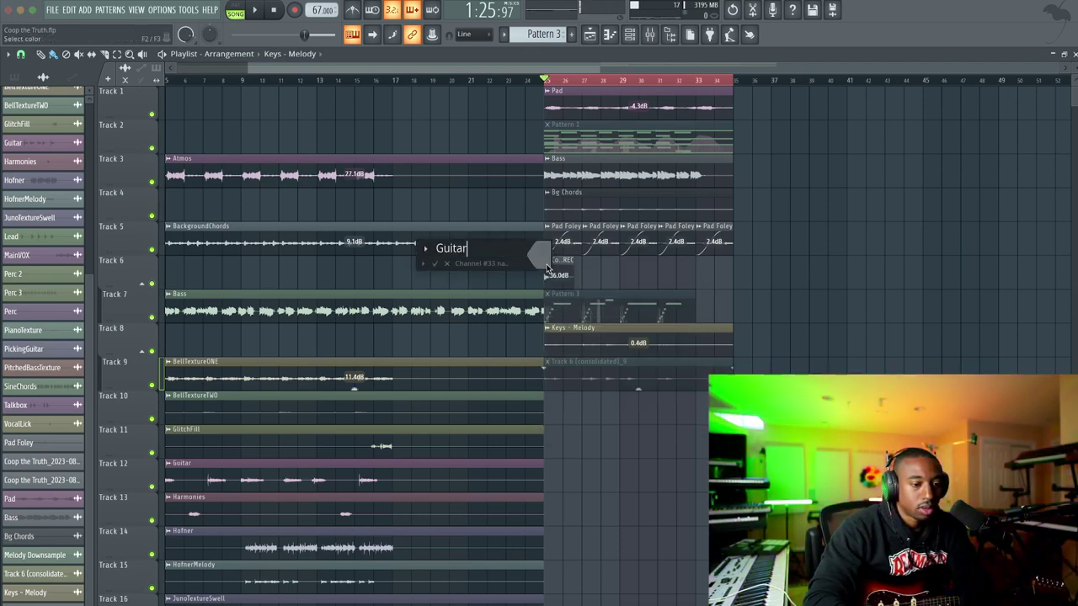
{"action": "key", "text": "Return"}
{"action": "right_click", "coordinate": [151, 284]}
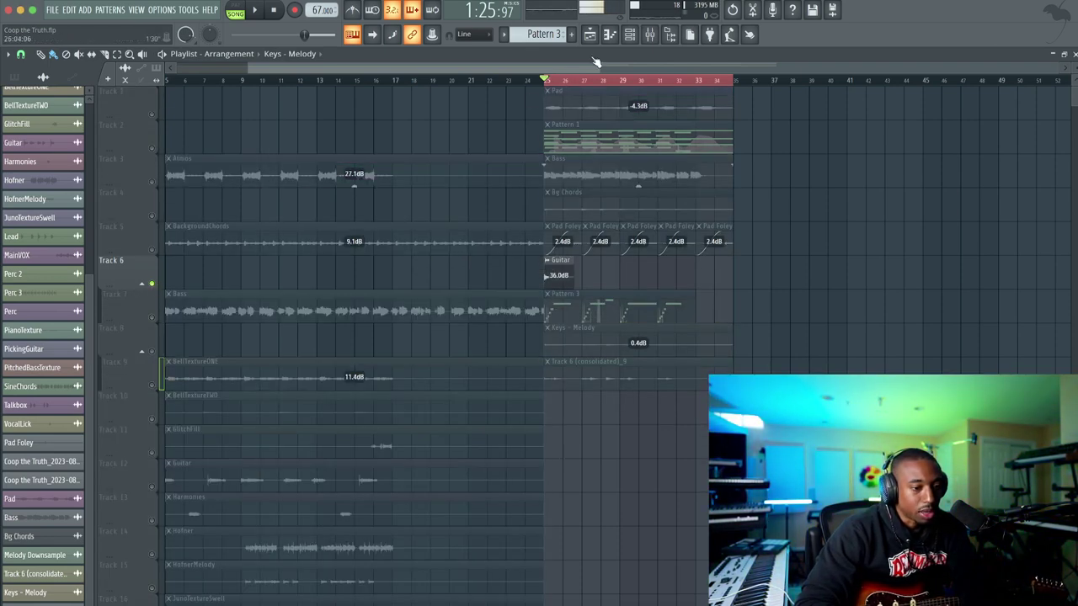
Add Fruity Flanger to the second effect slot of the guitar's mixer track, checking the soloed guitar in playback
{"action": "key", "text": "F9"}
{"action": "key", "text": "space"}
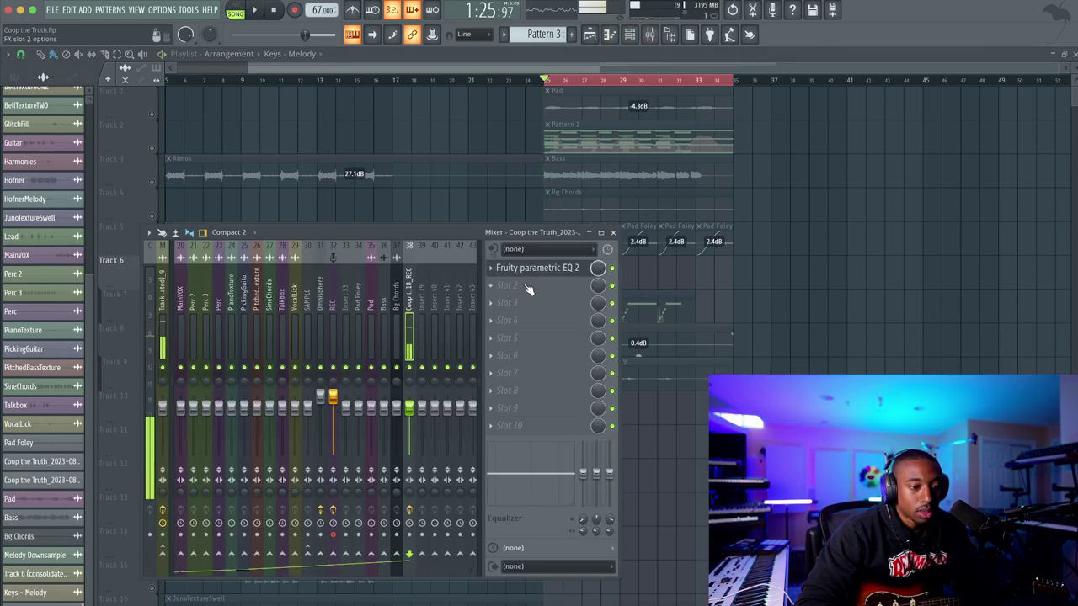
{"action": "left_click", "coordinate": [543, 286]}
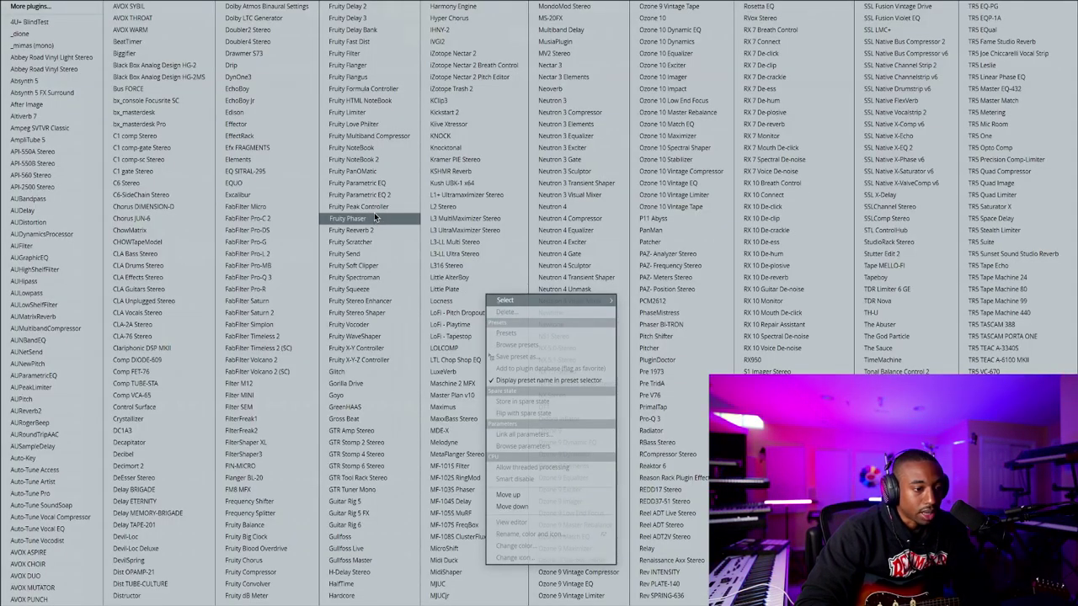
{"action": "left_click", "coordinate": [380, 67]}
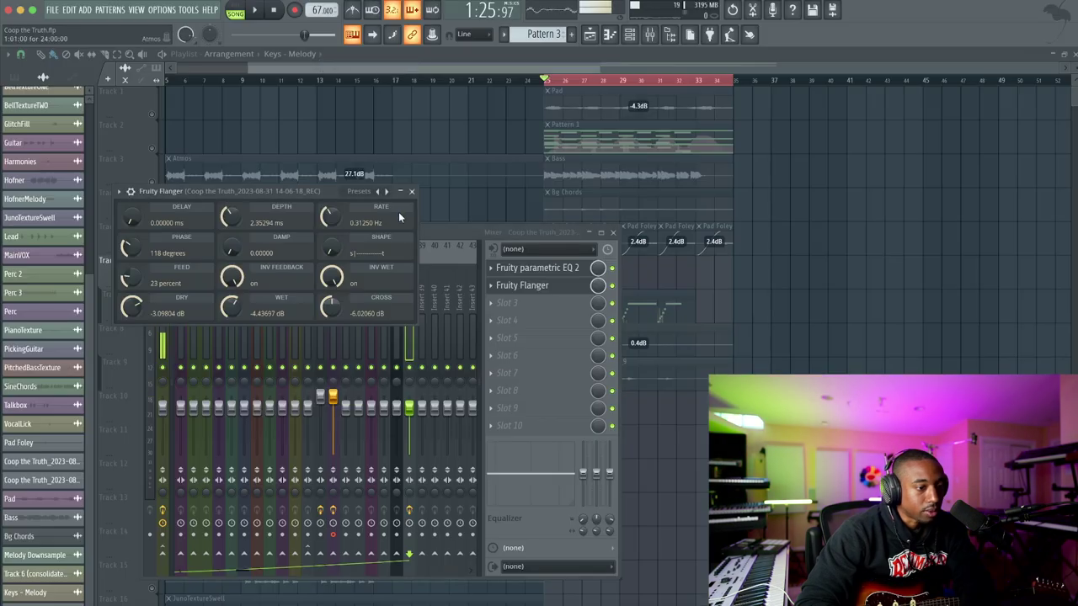
{"action": "left_click", "coordinate": [411, 191]}
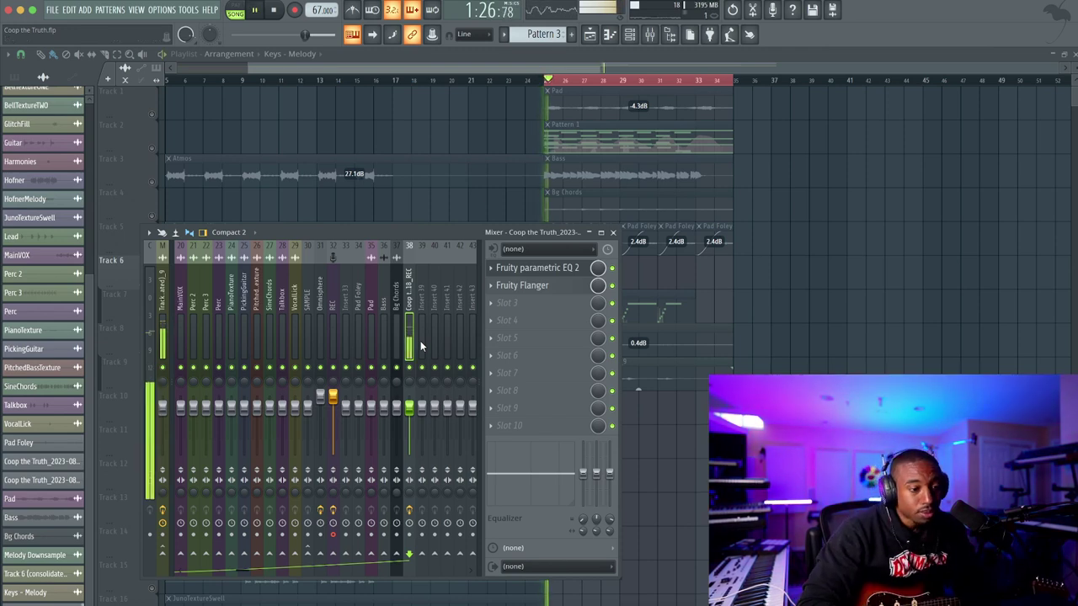
{"action": "key", "text": "space"}
{"action": "right_click", "coordinate": [407, 488]}
{"action": "left_click", "coordinate": [436, 425]}
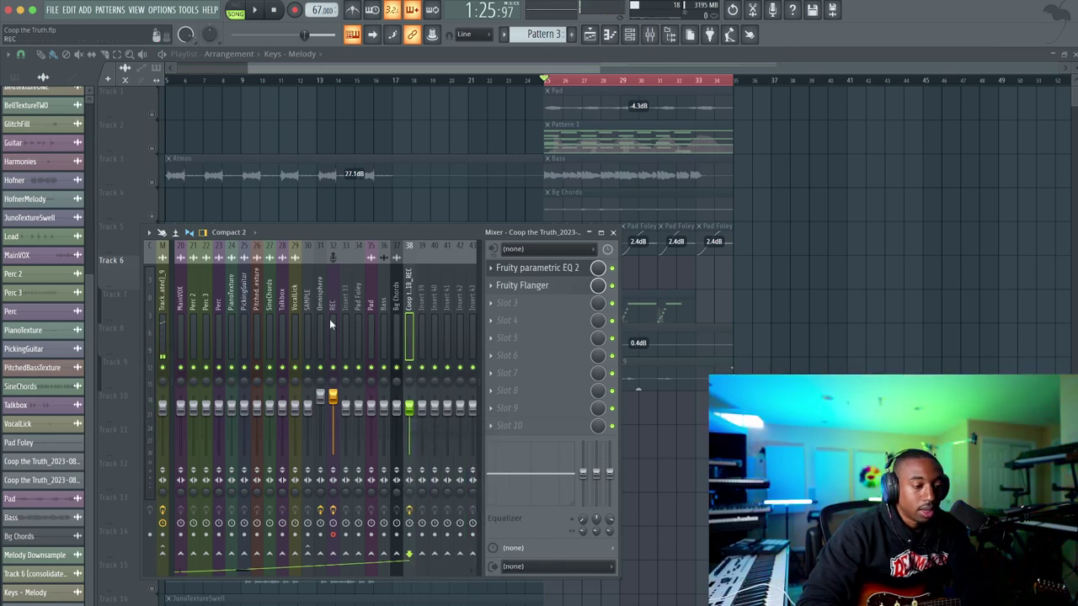
Load the MF-101S Filter into the third effect slot and set its envelope amount to 10
{"action": "left_click", "coordinate": [503, 303]}
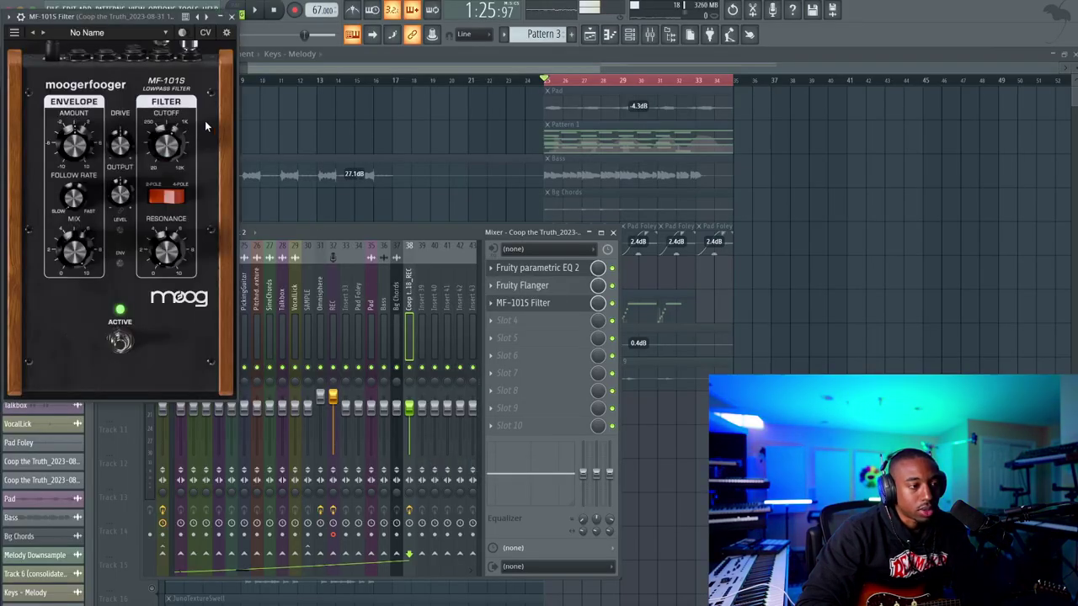
{"action": "left_click_drag", "start_coordinate": [96, 21], "coordinate": [215, 109]}
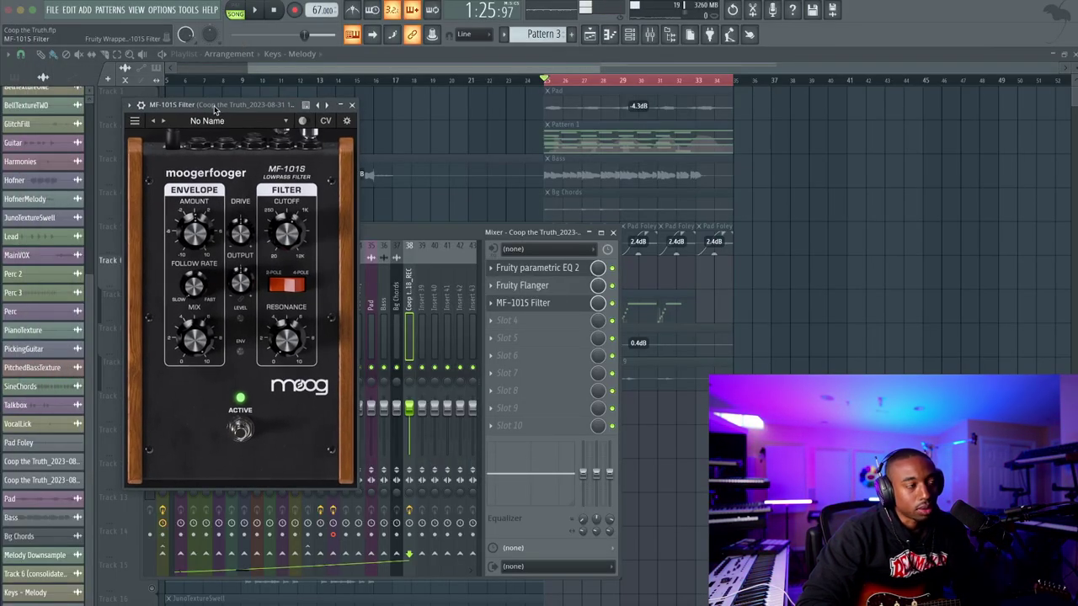
{"action": "left_click_drag", "start_coordinate": [202, 237], "coordinate": [204, 190]}
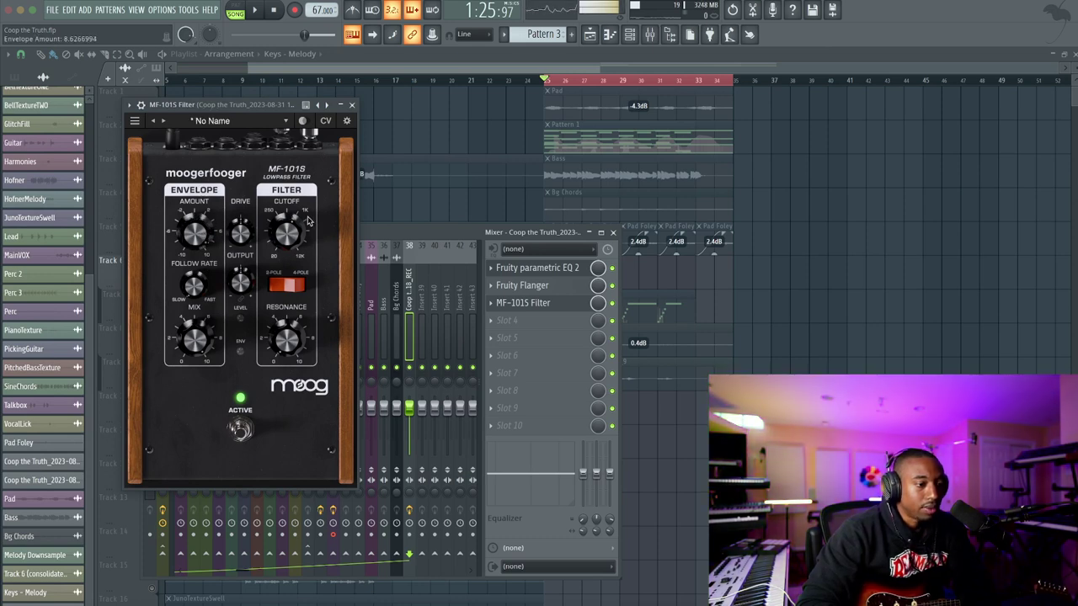
{"action": "left_click_drag", "start_coordinate": [288, 333], "coordinate": [290, 284]}
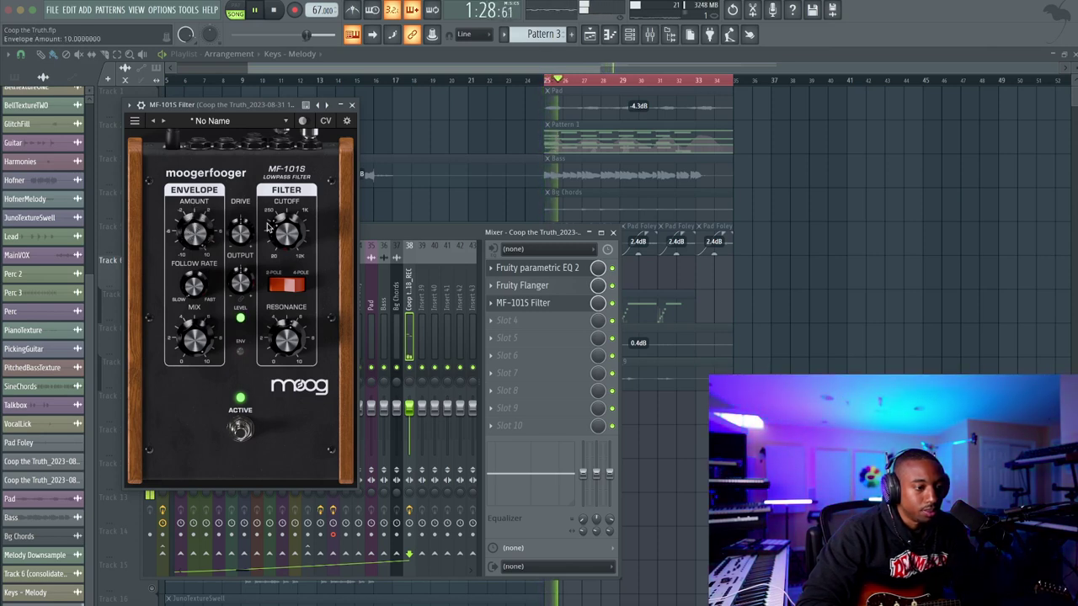
Bypass Fruity Parametric EQ 2 on the guitar's mixer track and check the soloed guitar in playback
{"action": "left_click", "coordinate": [612, 268]}
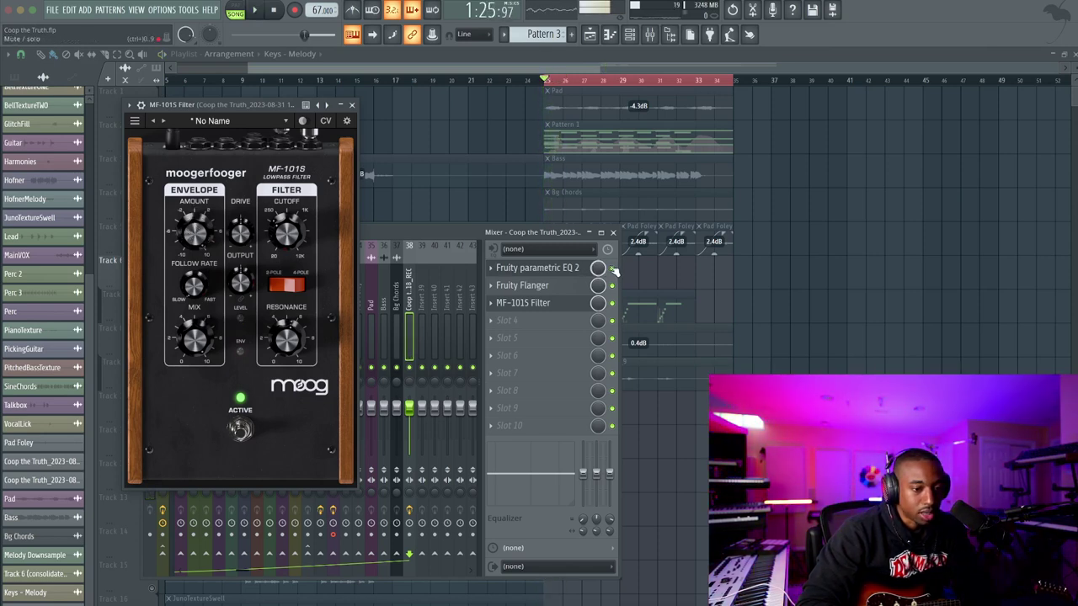
{"action": "scroll", "coordinate": [239, 224], "scroll_direction": "up", "scroll_amount": 3}
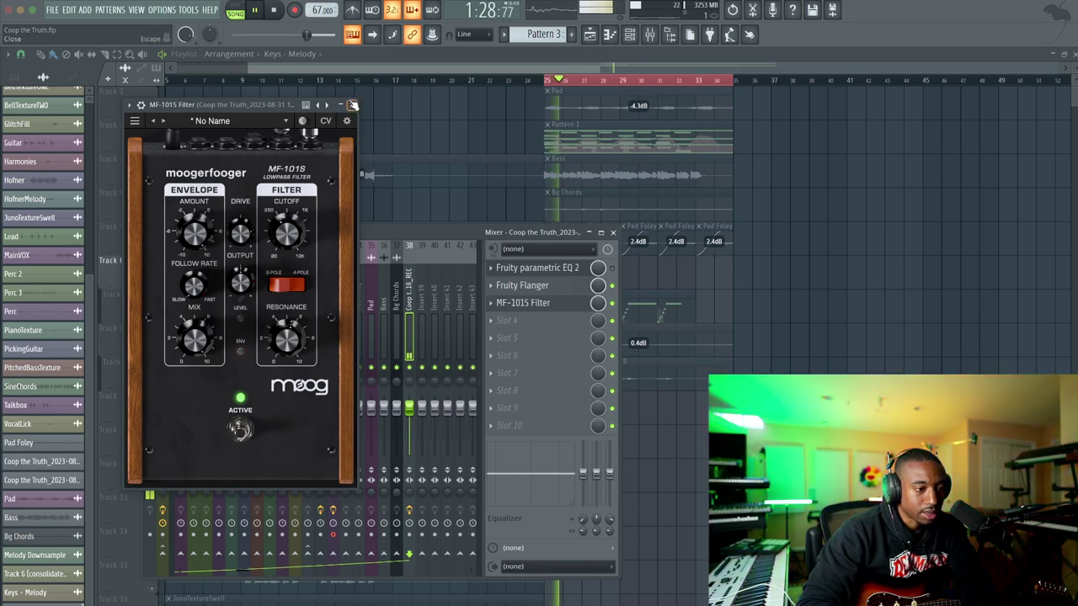
{"action": "left_click", "coordinate": [352, 105]}
{"action": "key", "text": "F9"}
{"action": "key", "text": "space"}
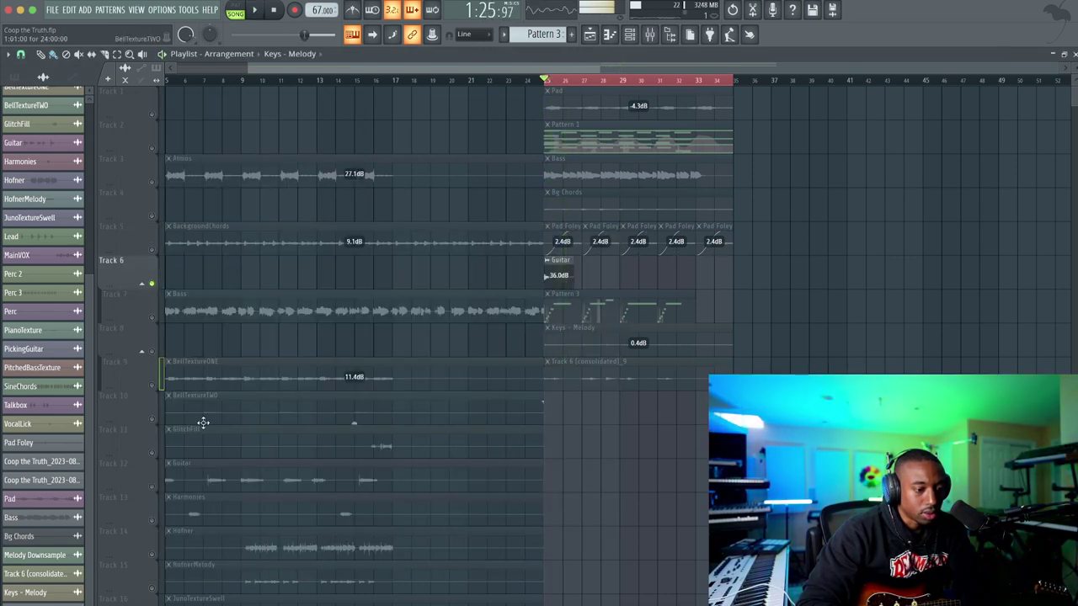
Solo the original Guitar track, listen to it from bar 9, and restore all playlist tracks to unsoloed
{"action": "key", "text": "space"}
{"action": "left_click", "coordinate": [244, 78]}
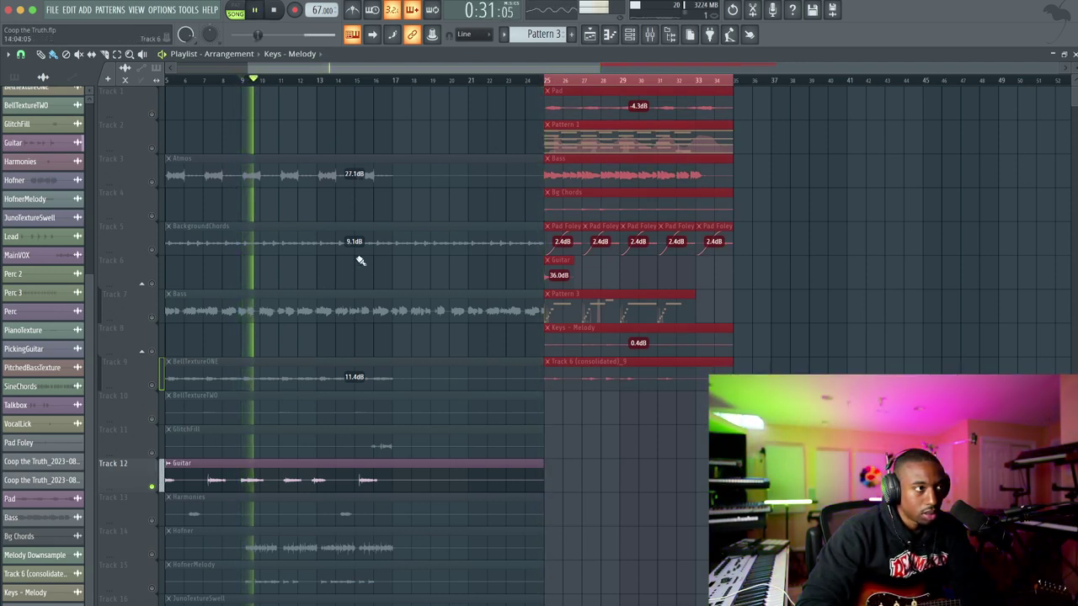
{"action": "key", "text": "space"}
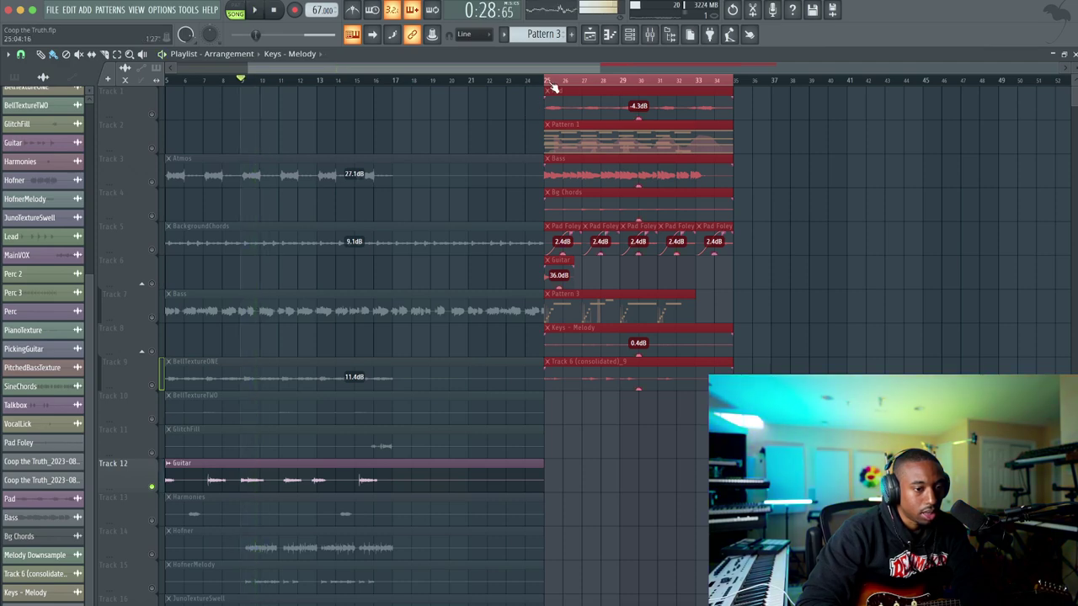
{"action": "left_click", "coordinate": [649, 36]}
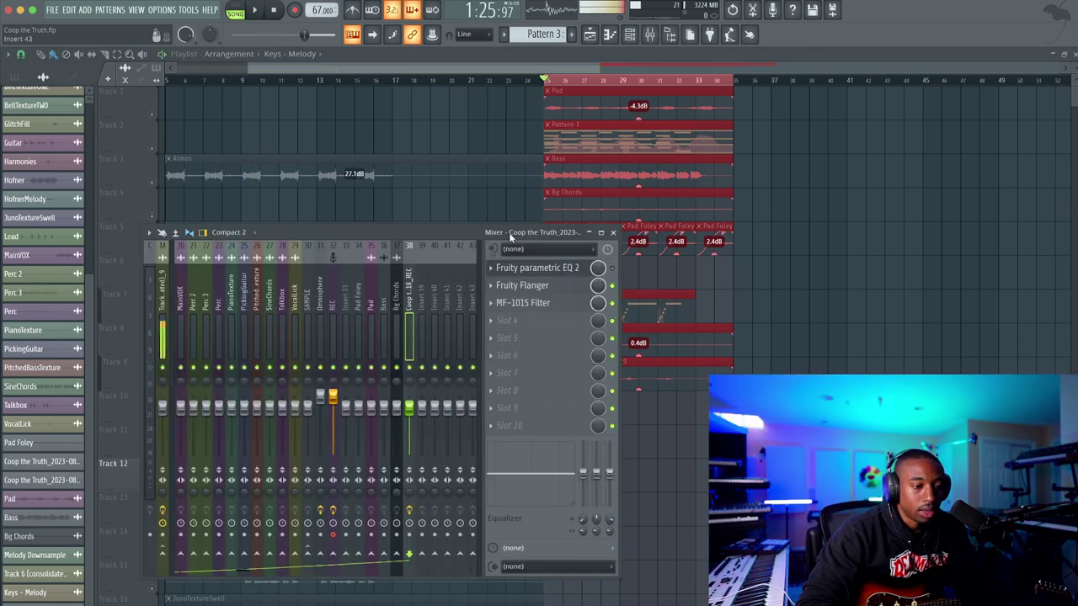
{"action": "left_click", "coordinate": [704, 414]}
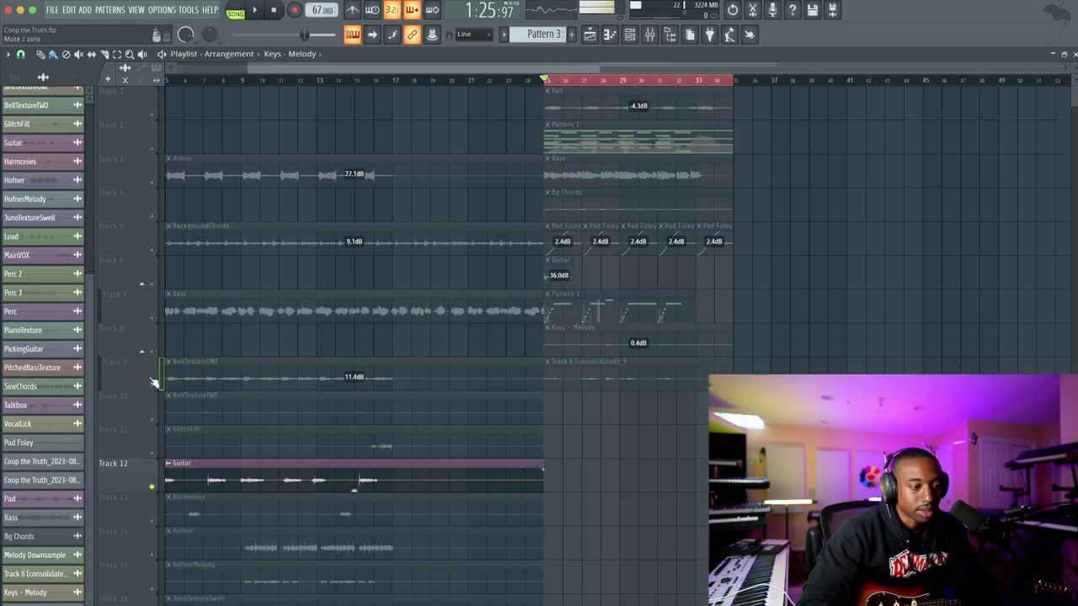
{"action": "left_click", "coordinate": [154, 349]}
{"action": "right_click", "coordinate": [154, 349]}
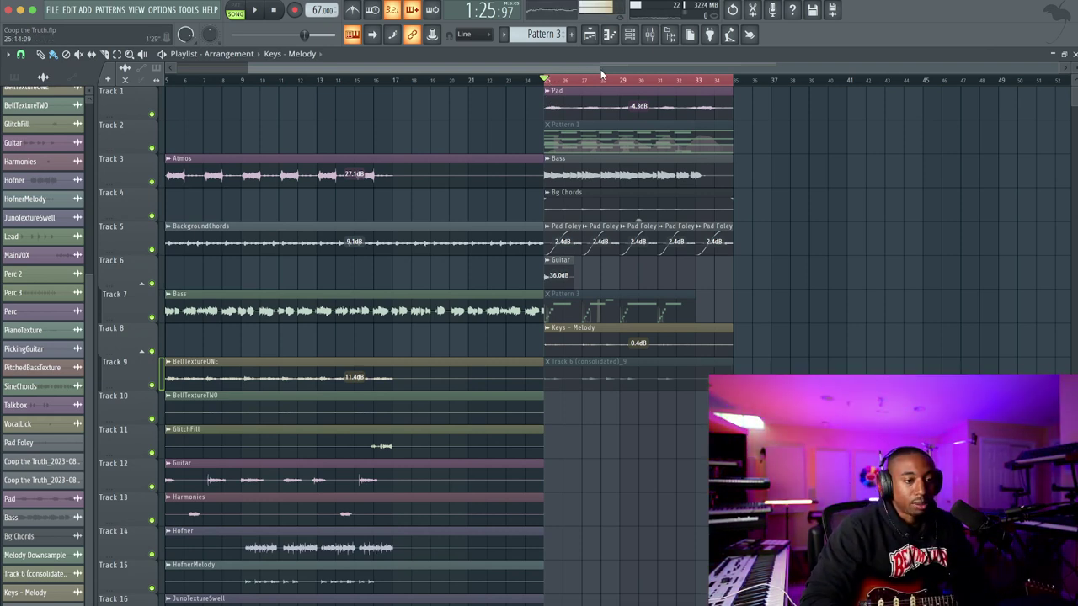
Rename mixer track 38 as "Guitar" and lower its fader slightly while playing the section from bar 25
{"action": "key", "text": "space"}
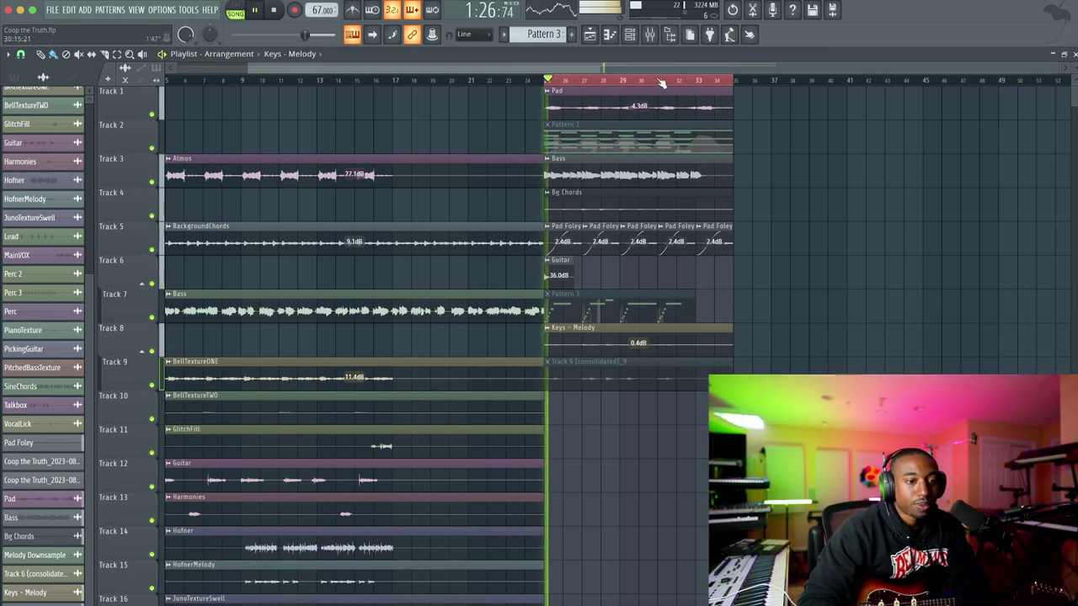
{"action": "left_click", "coordinate": [651, 37]}
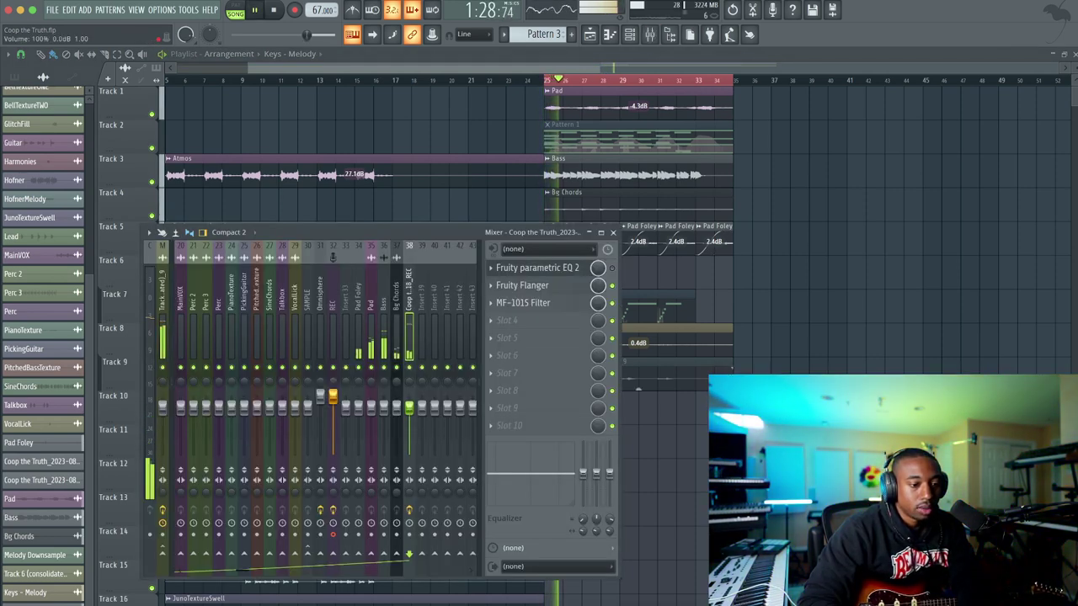
{"action": "right_click", "coordinate": [410, 374]}
{"action": "left_click", "coordinate": [410, 301]}
{"action": "type", "text": "Guitar"}
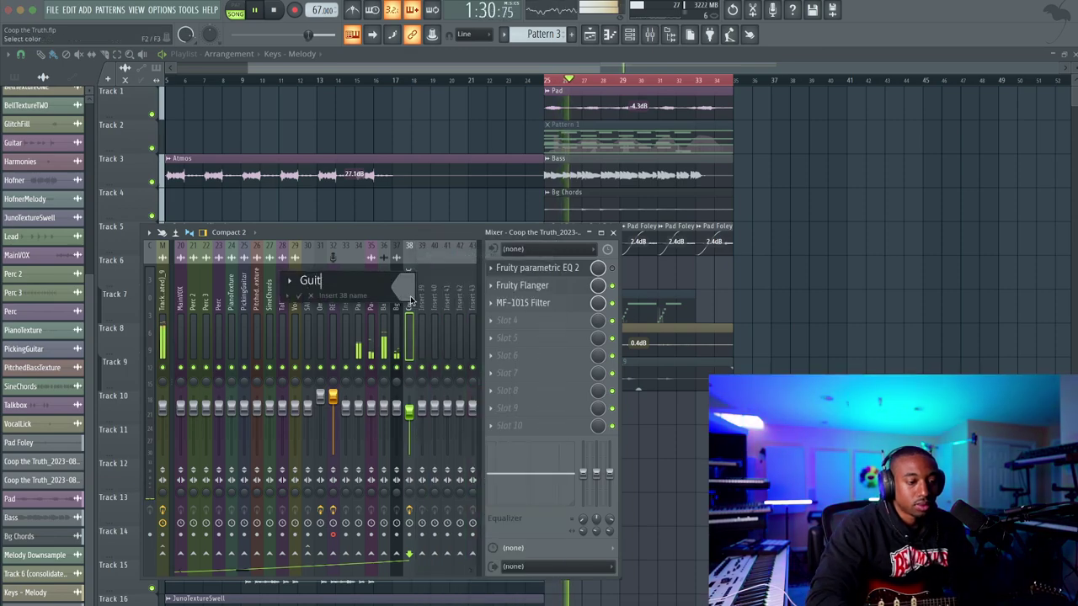
{"action": "key", "text": "Return"}
{"action": "key", "text": "space"}
Add UAD RealVerb-Pro to the Guitar mixer track with late reverb at -144 dB, first size at 18 m and mix at 64%
{"action": "left_click", "coordinate": [516, 326]}
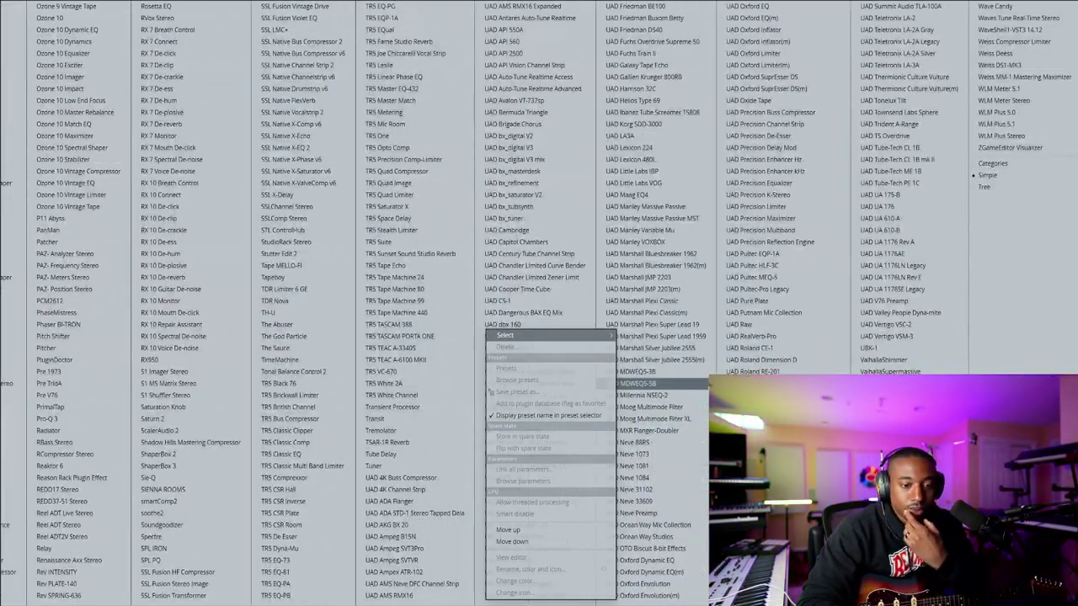
{"action": "left_click", "coordinate": [762, 335]}
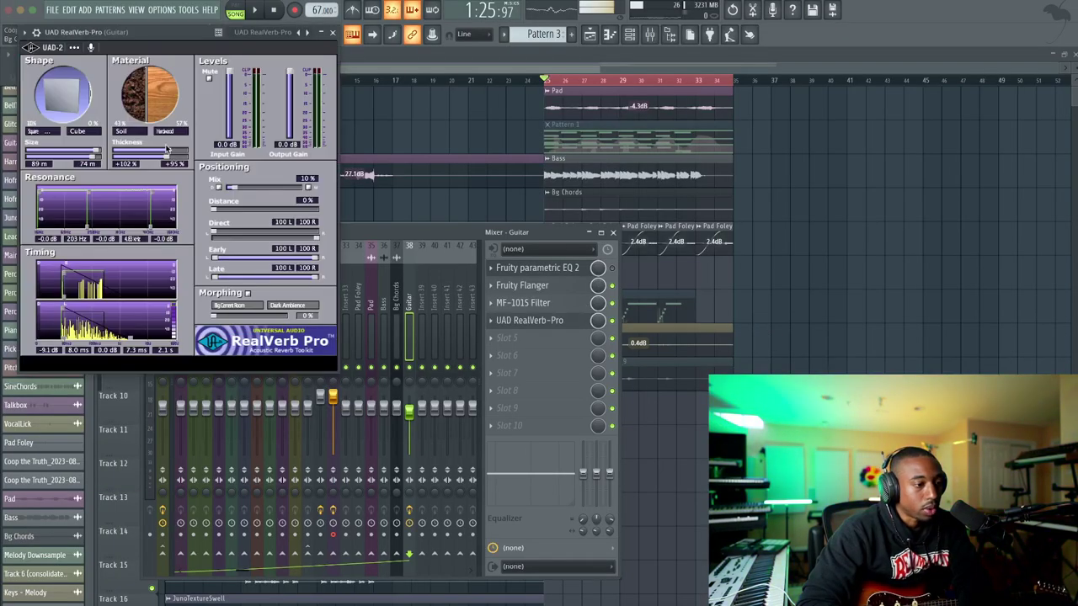
{"action": "left_click_drag", "start_coordinate": [63, 313], "coordinate": [67, 324]}
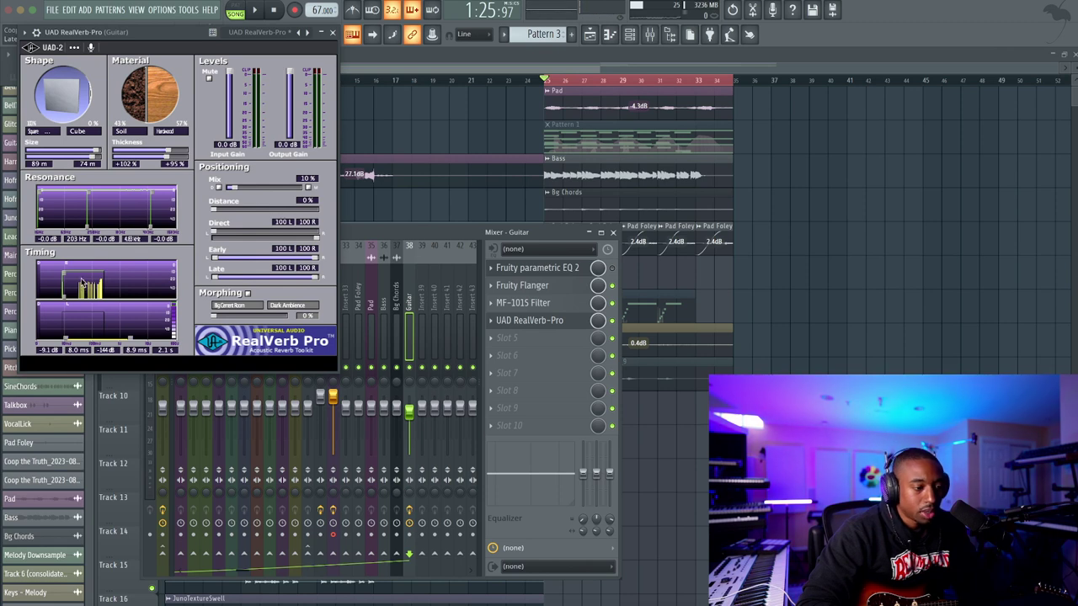
{"action": "left_click_drag", "start_coordinate": [89, 154], "coordinate": [71, 154]}
{"action": "left_click_drag", "start_coordinate": [232, 187], "coordinate": [282, 190]}
{"action": "key", "text": "space"}
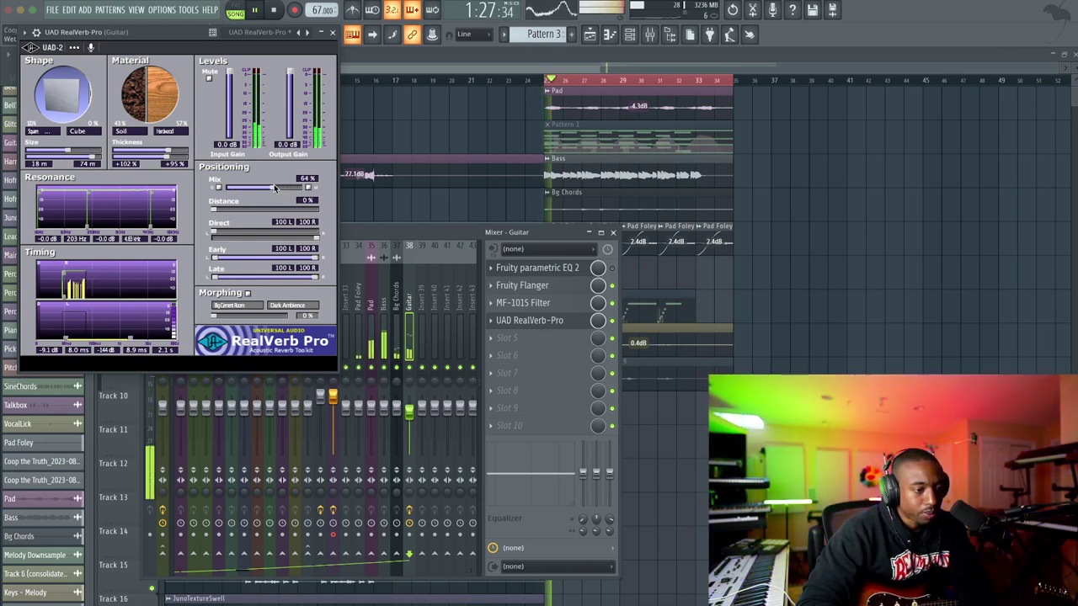
{"action": "left_click", "coordinate": [332, 32]}
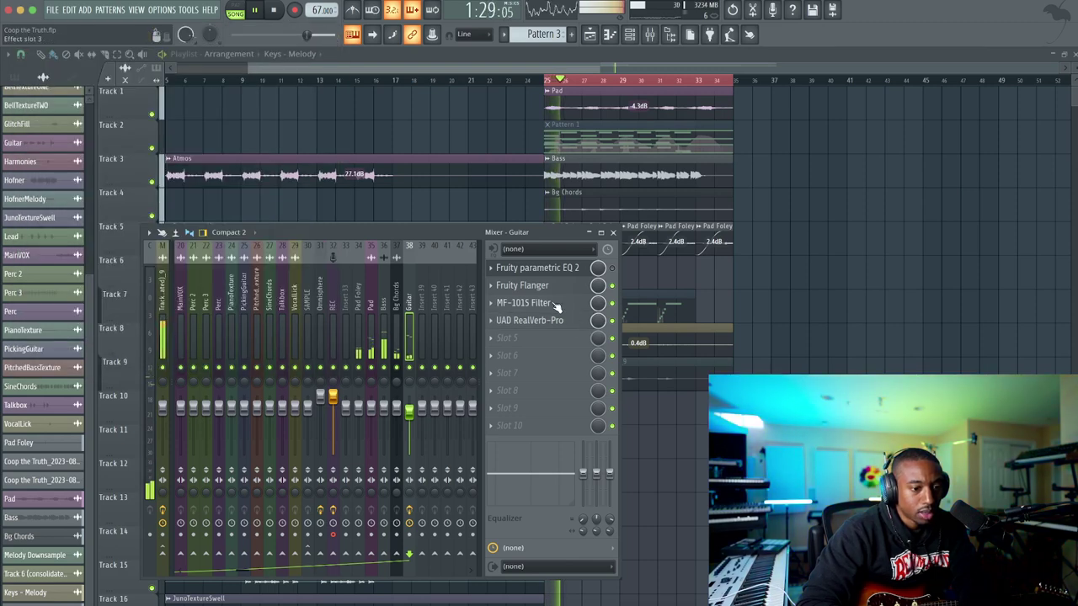
Reduce the MF-101S Filter's envelope amount to about 3.73 while listening to the section
{"action": "left_click", "coordinate": [523, 302]}
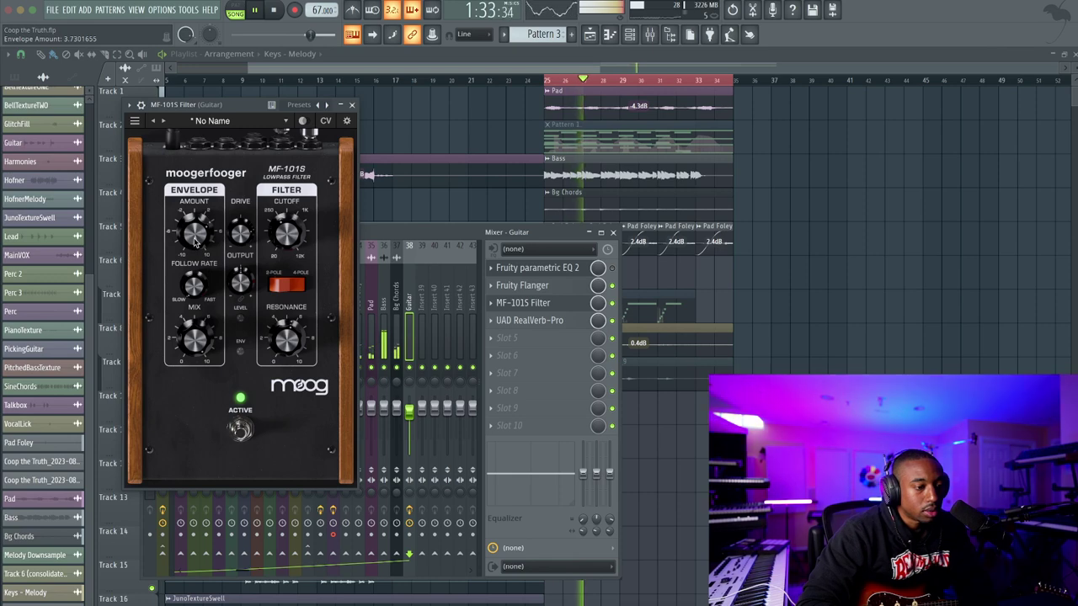
{"action": "key", "text": "space"}
{"action": "key", "text": "space"}
{"action": "left_click", "coordinate": [352, 105]}
Repeat the Guitar clip on Track 6 every two bars from bar 27 through the end of the section
{"action": "key", "text": "F9"}
{"action": "mouse_move", "coordinate": [618, 275]}
{"action": "left_mouse_down"}
{"action": "mouse_move", "coordinate": [552, 283]}
{"action": "mouse_move", "coordinate": [599, 265]}
{"action": "mouse_move", "coordinate": [719, 265]}
{"action": "left_mouse_up"}
{"action": "left_click", "coordinate": [754, 287], "text": "ctrl"}
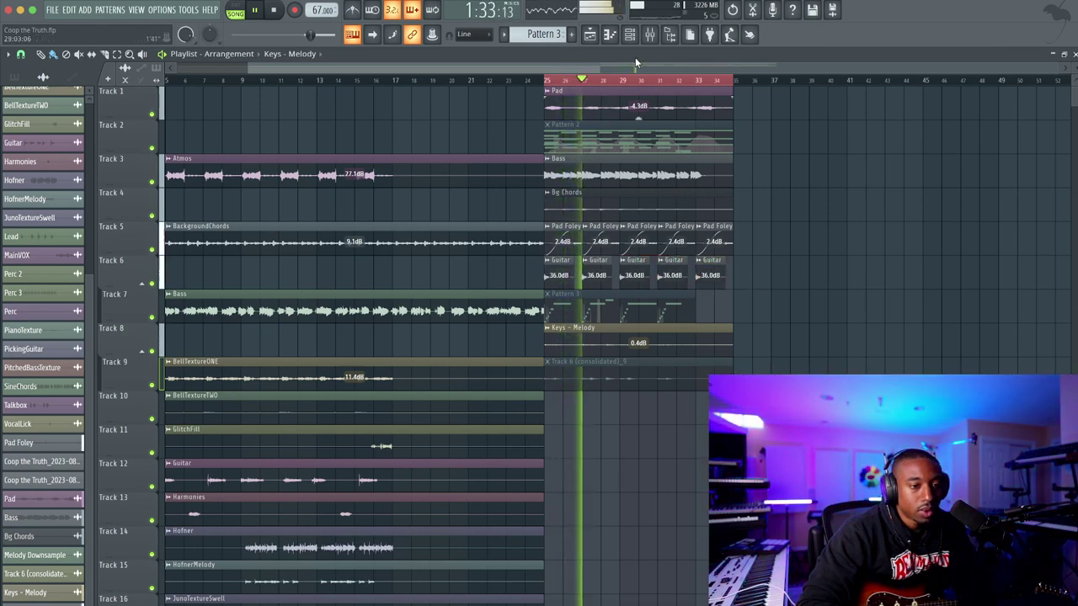
Solo the Guitar mixer track and play it back from bar 25
{"action": "left_click", "coordinate": [650, 34]}
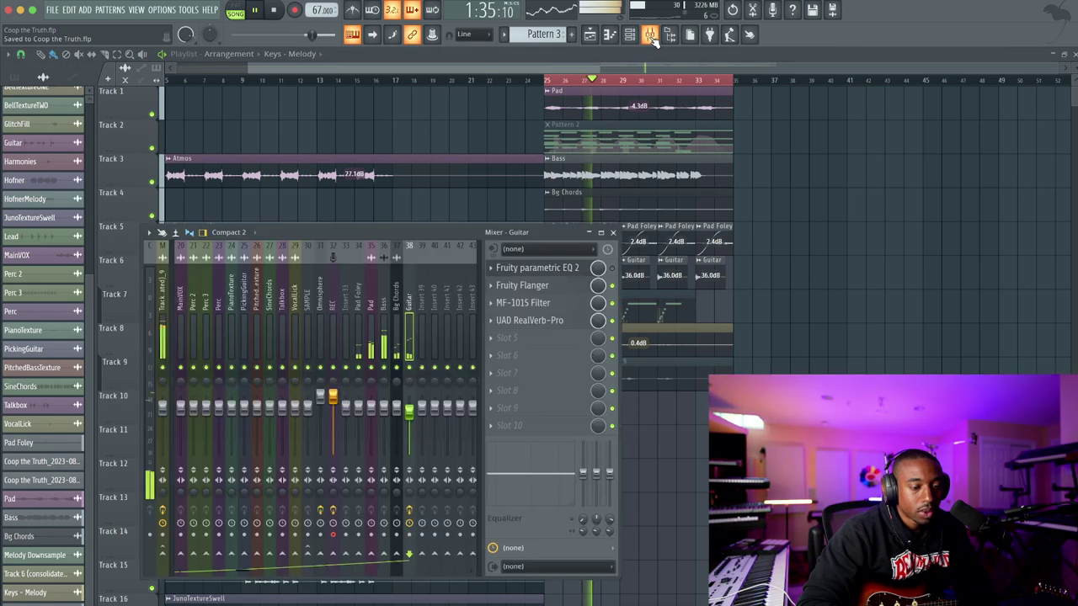
{"action": "key", "text": "space"}
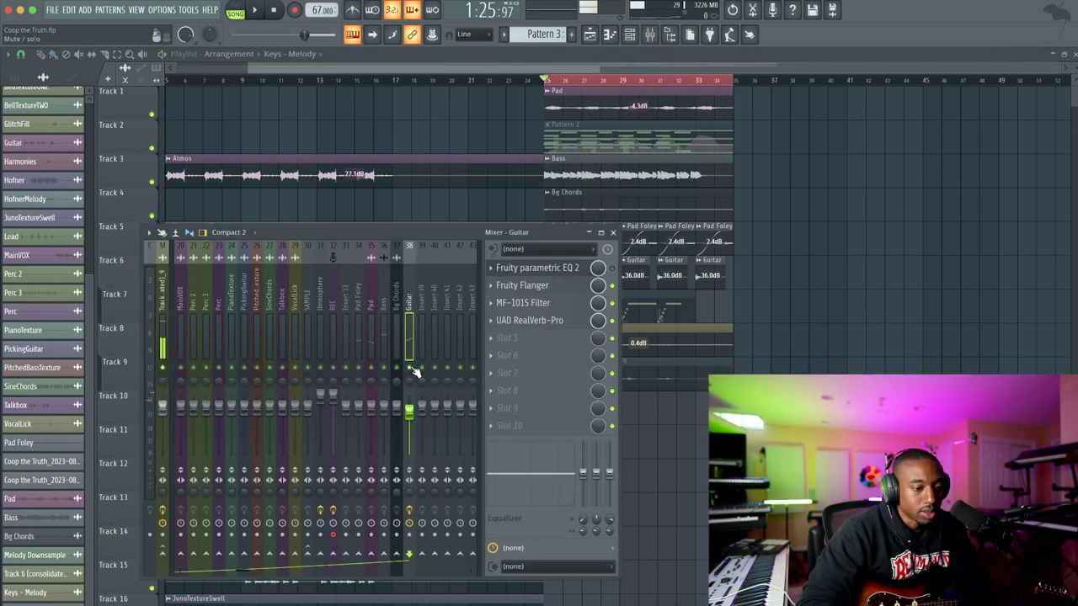
{"action": "key", "text": "space"}
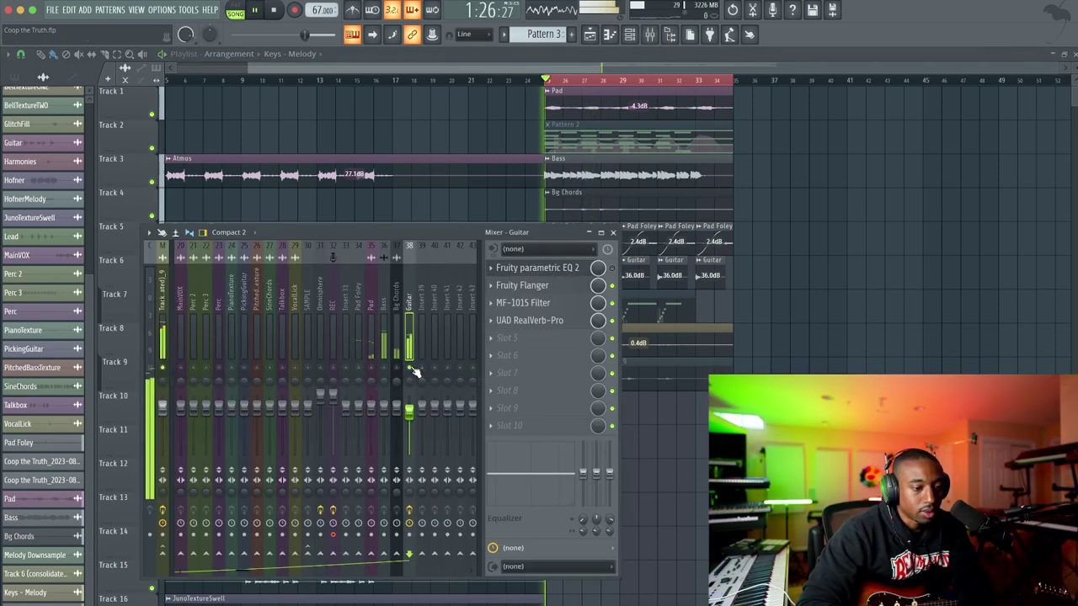
Route the Keys - Melody clip to free mixer track 39 and restart playback of the section from bar 25
{"action": "left_click", "coordinate": [360, 320]}
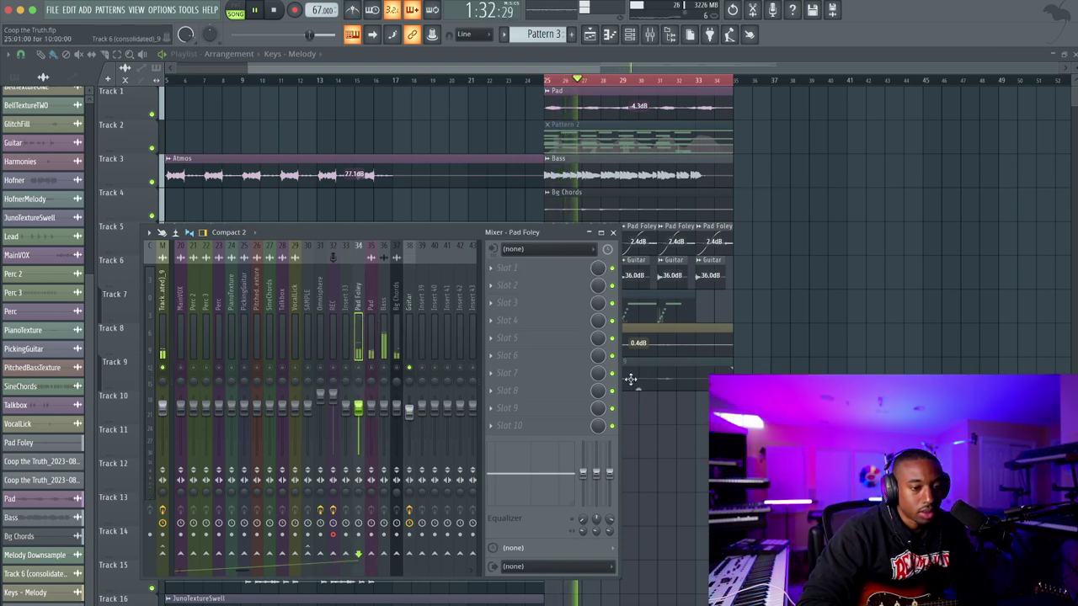
{"action": "key", "text": "F9"}
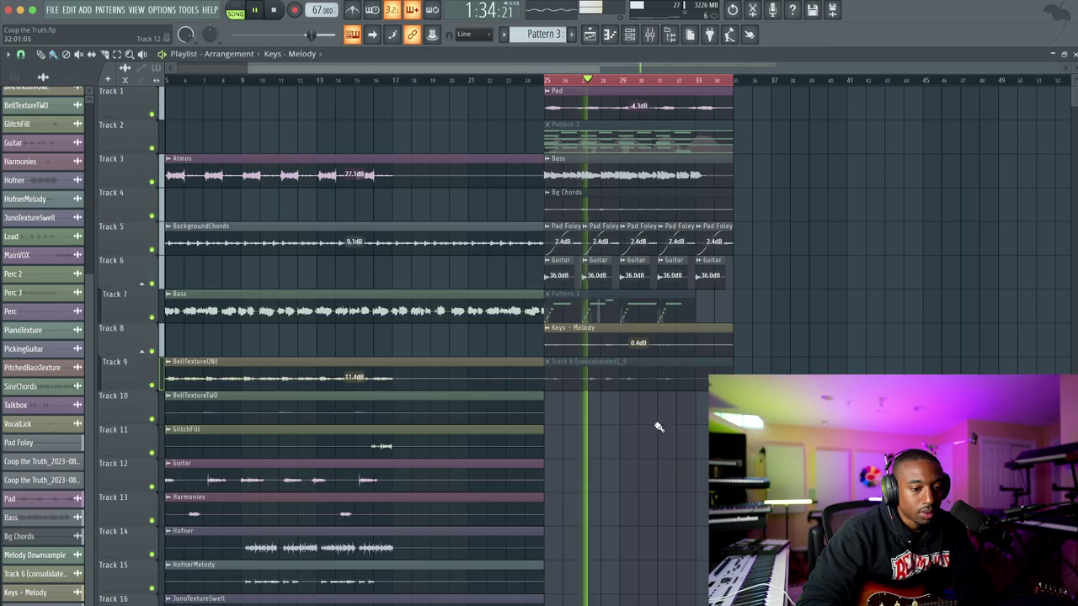
{"action": "double_click", "coordinate": [569, 336]}
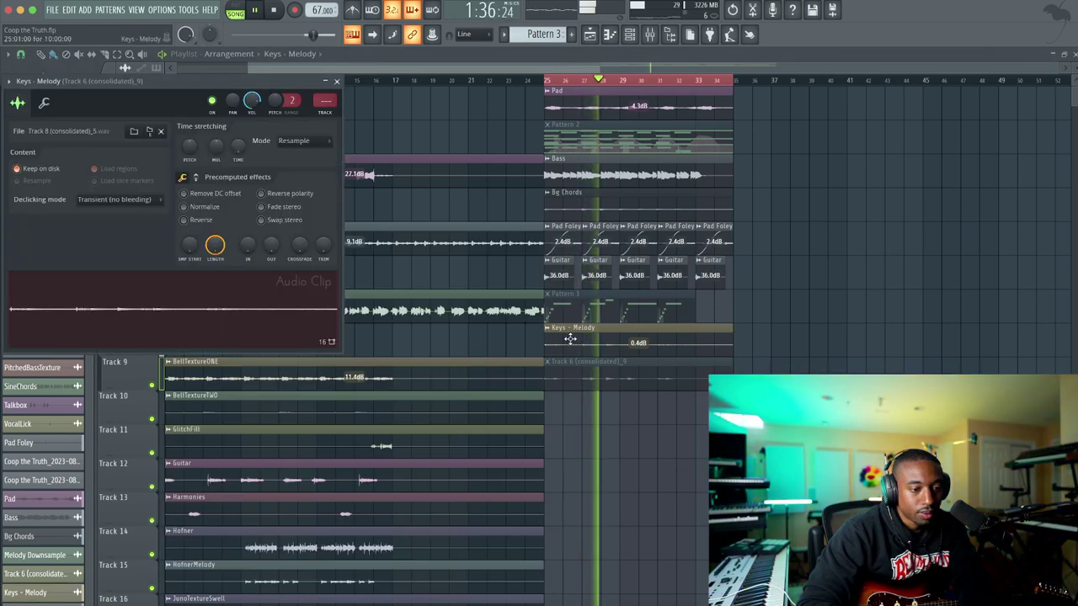
{"action": "key", "text": "ctrl+l"}
{"action": "key", "text": "space"}
{"action": "key", "text": "space"}
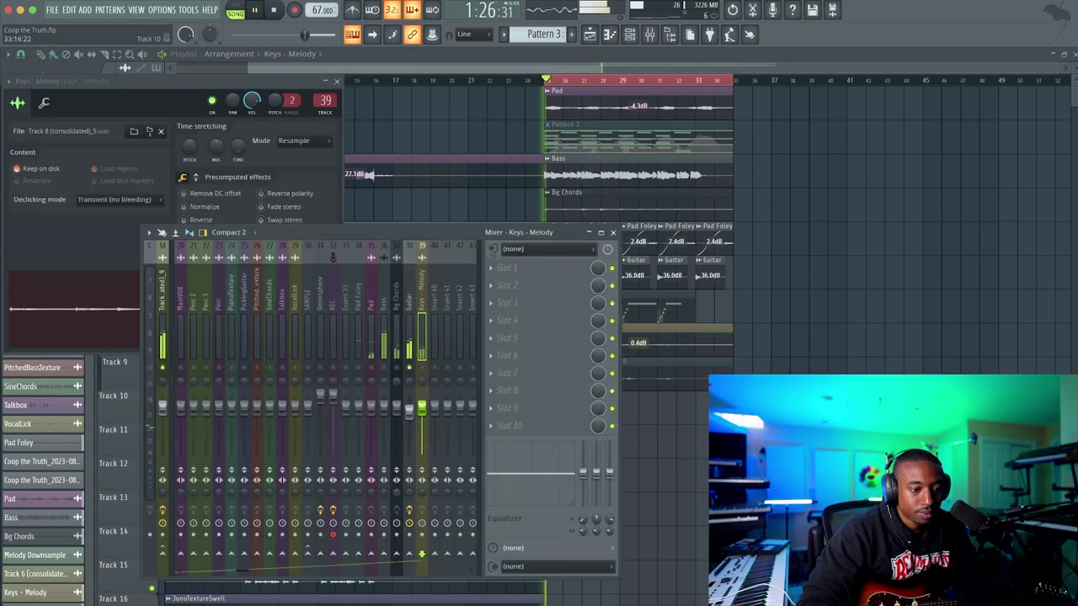
{"action": "key", "text": "F5"}
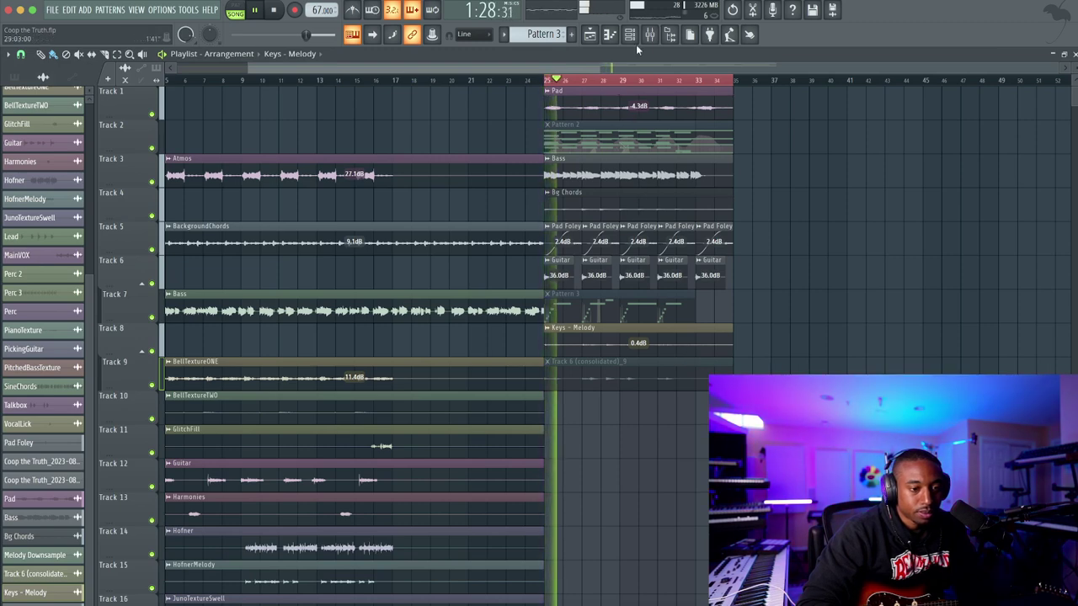
Adjust the drive of the MF-101S Filter on the Guitar mixer track while the section plays
{"action": "key", "text": "F9"}
{"action": "left_click", "coordinate": [410, 303]}
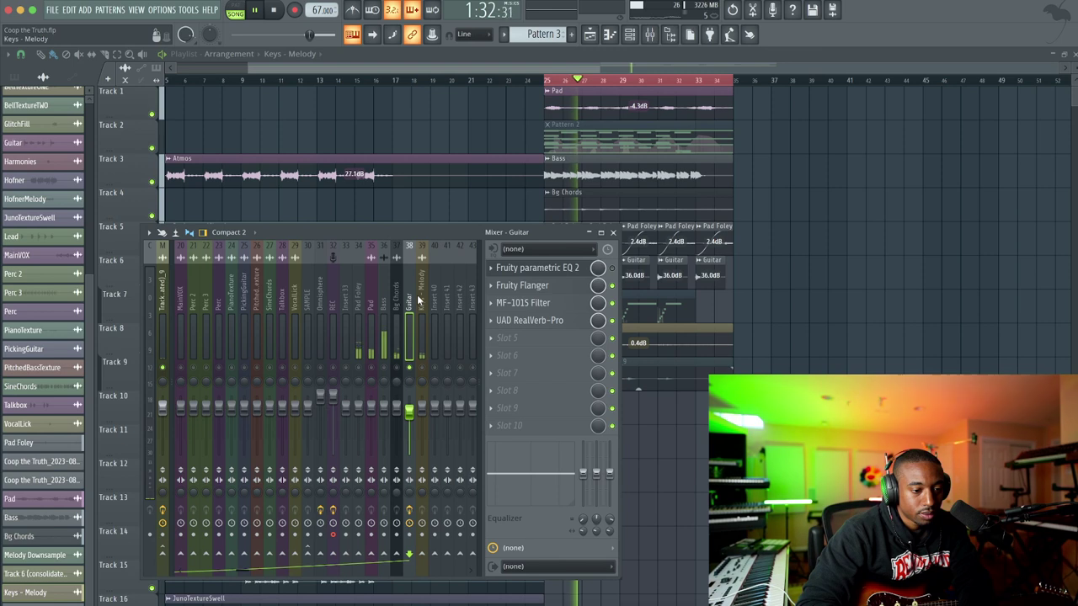
{"action": "scroll", "coordinate": [354, 312], "scroll_direction": "up", "scroll_amount": 5}
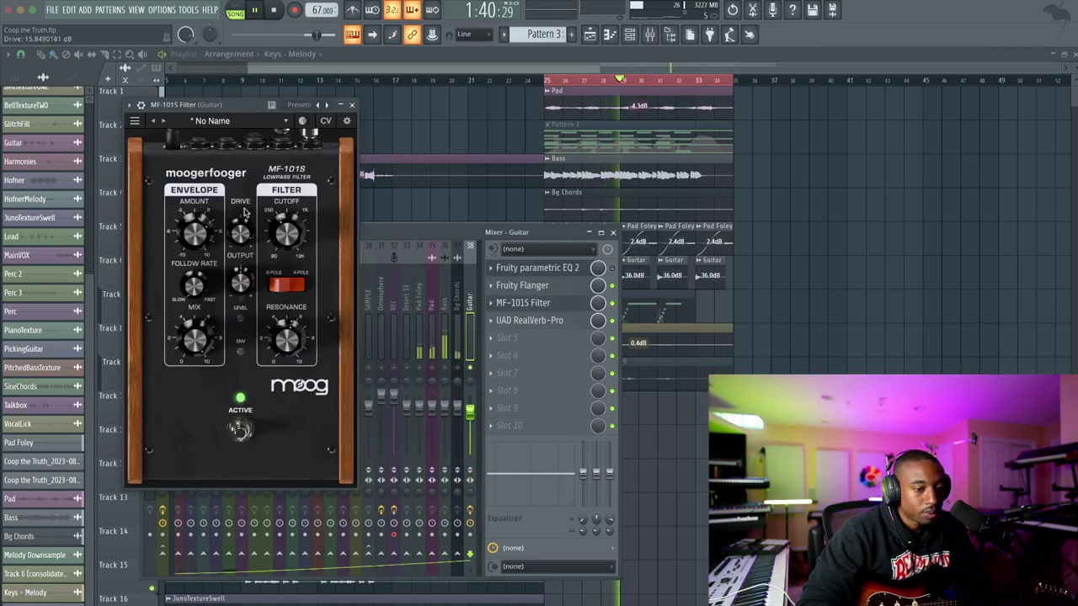
{"action": "left_click_drag", "start_coordinate": [244, 212], "coordinate": [249, 221]}
{"action": "left_click", "coordinate": [353, 105]}
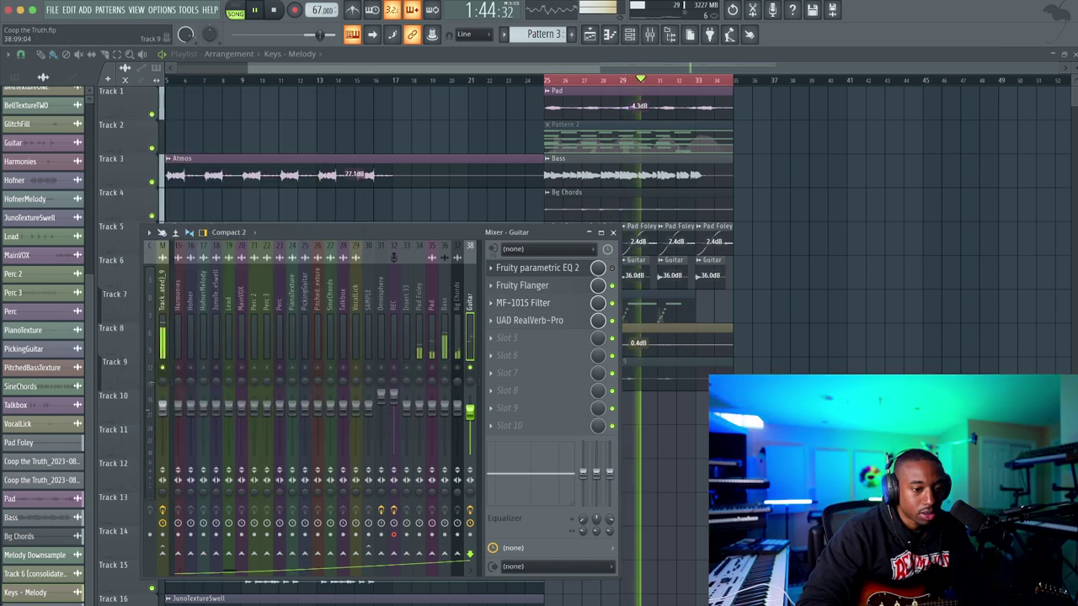
Look over the arrangement, channel rack and mixer, and replay the section from bar 25 to judge what it needs
{"action": "left_click", "coordinate": [613, 232]}
{"action": "key", "text": "space"}
{"action": "scroll", "coordinate": [354, 284], "scroll_direction": "down", "scroll_amount": 7}
{"action": "scroll", "coordinate": [320, 235], "scroll_direction": "left", "scroll_amount": 3}
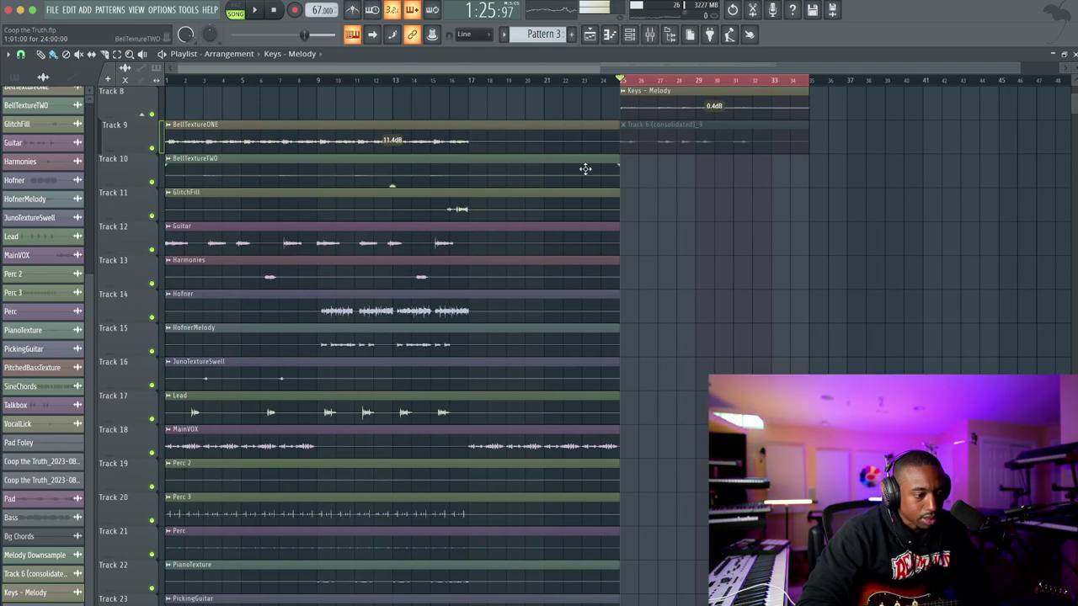
{"action": "scroll", "coordinate": [583, 171], "scroll_direction": "up", "scroll_amount": 3}
{"action": "scroll", "coordinate": [585, 169], "scroll_direction": "up", "scroll_amount": 3}
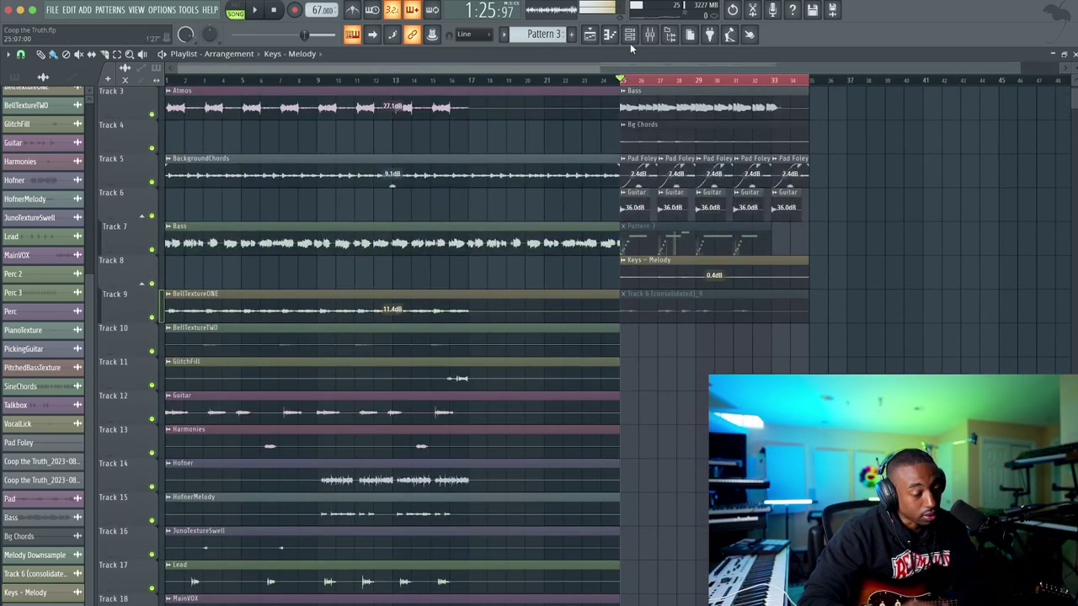
{"action": "key", "text": "space"}
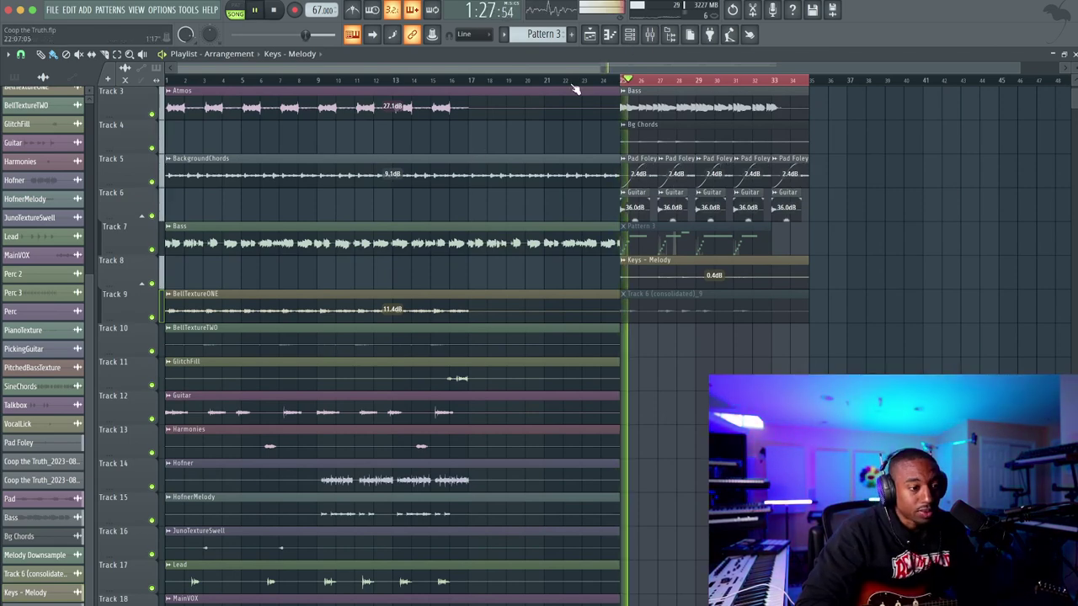
{"action": "left_click", "coordinate": [630, 35]}
{"action": "key", "text": "space"}
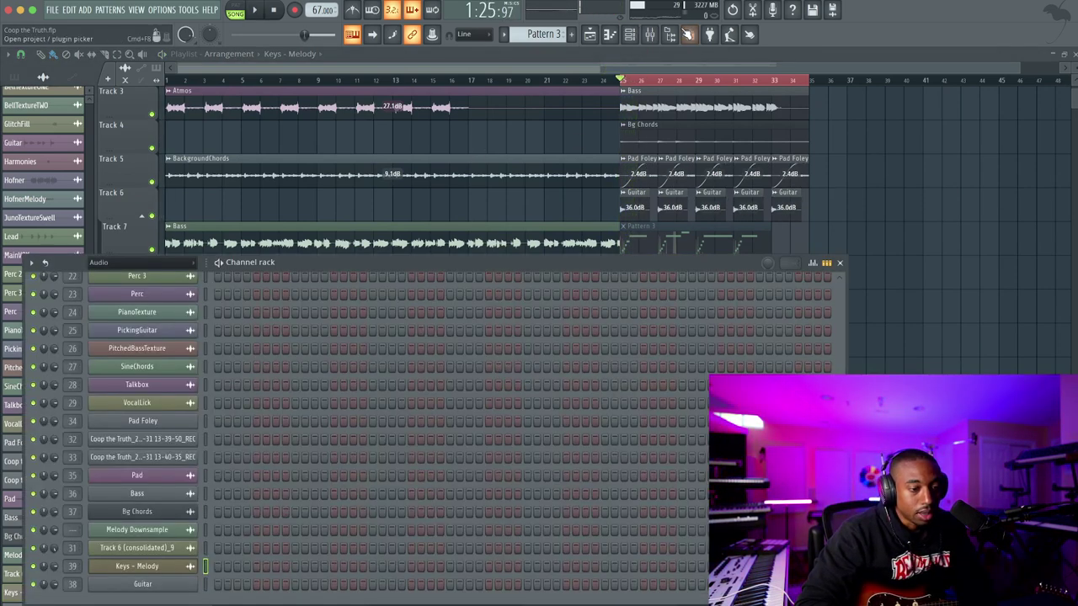
{"action": "key", "text": "F9"}
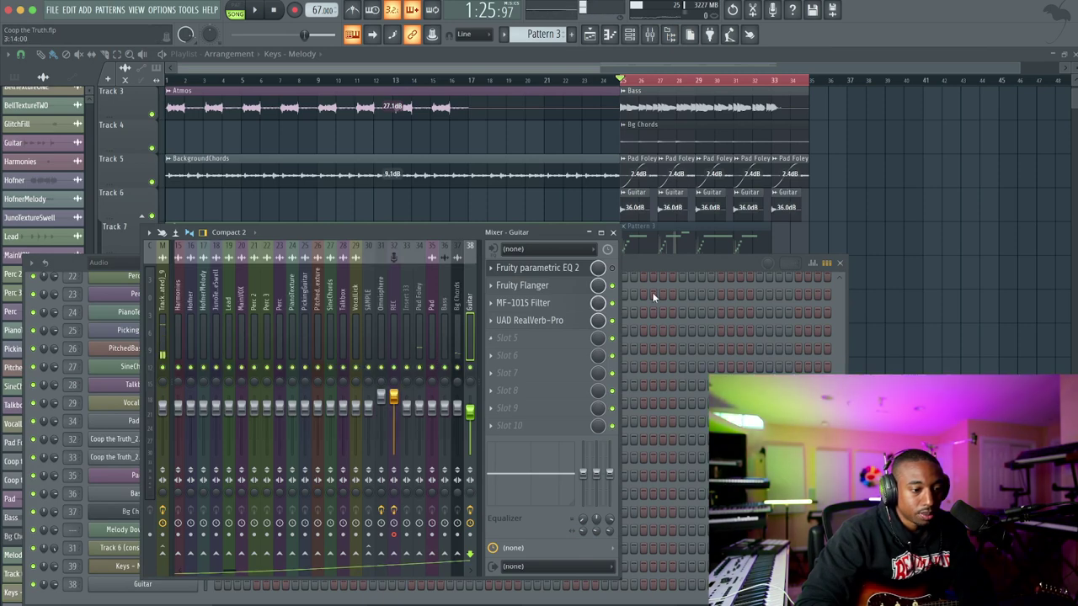
{"action": "left_click", "coordinate": [922, 362]}
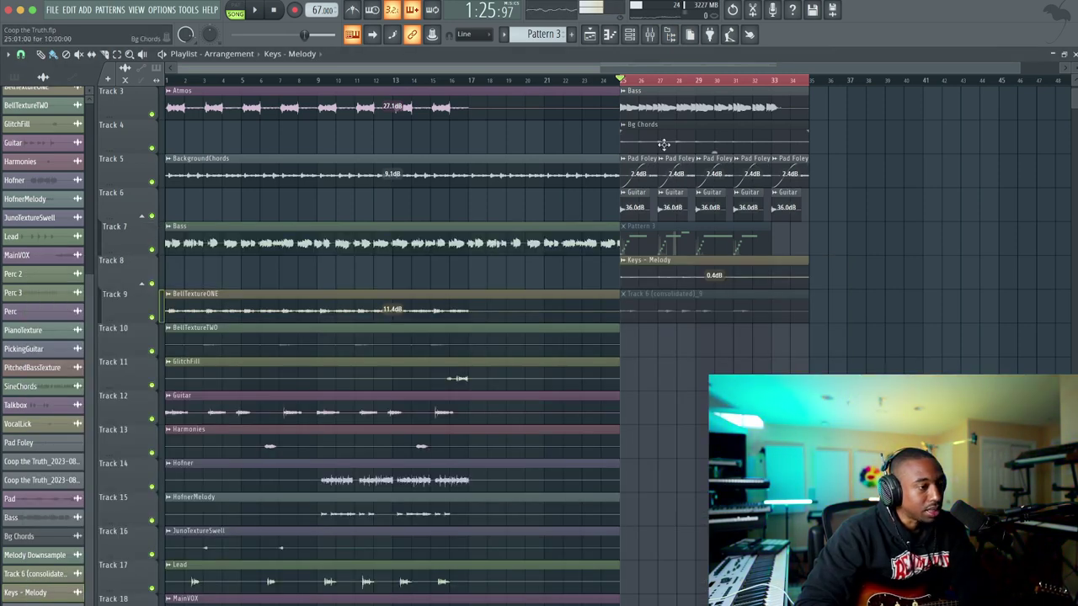
{"action": "key", "text": "space"}
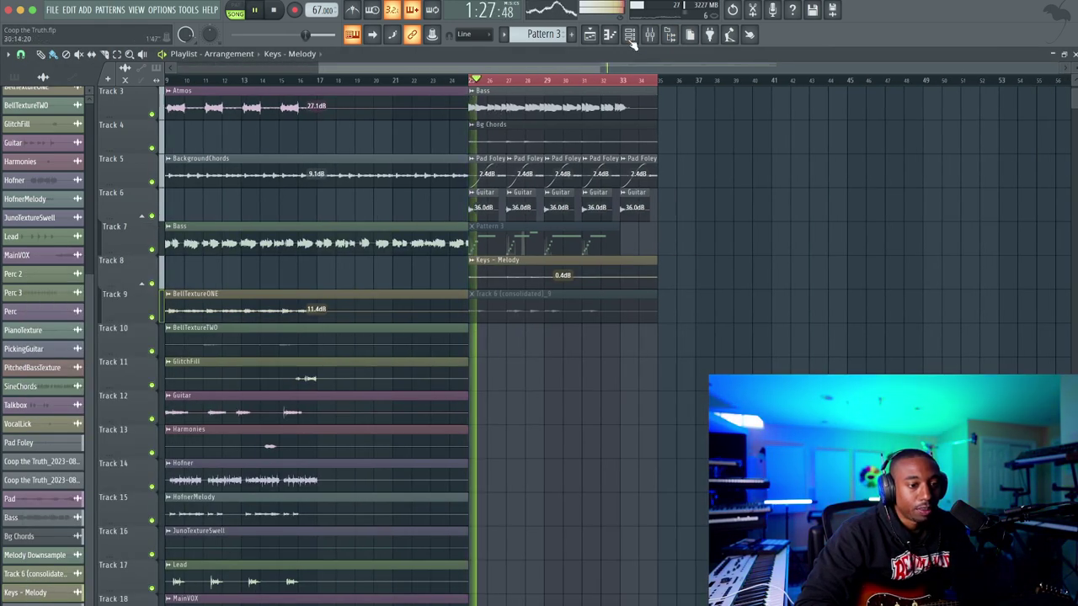
Filter the channel rack to the Unsorted group and add a Serum instrument channel
{"action": "left_click", "coordinate": [629, 34]}
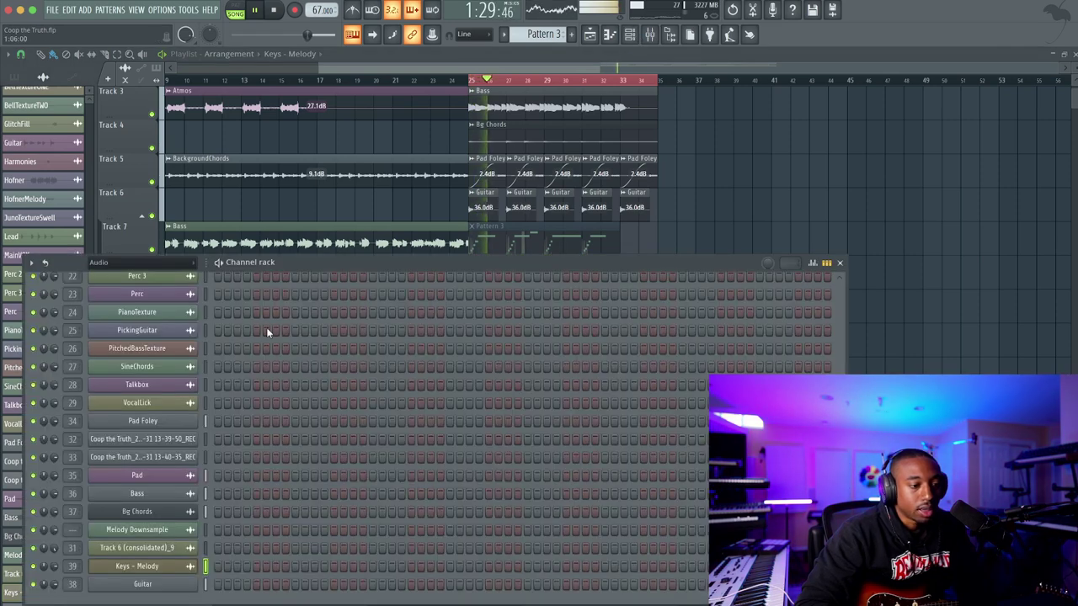
{"action": "key", "text": "space"}
{"action": "left_click", "coordinate": [139, 262]}
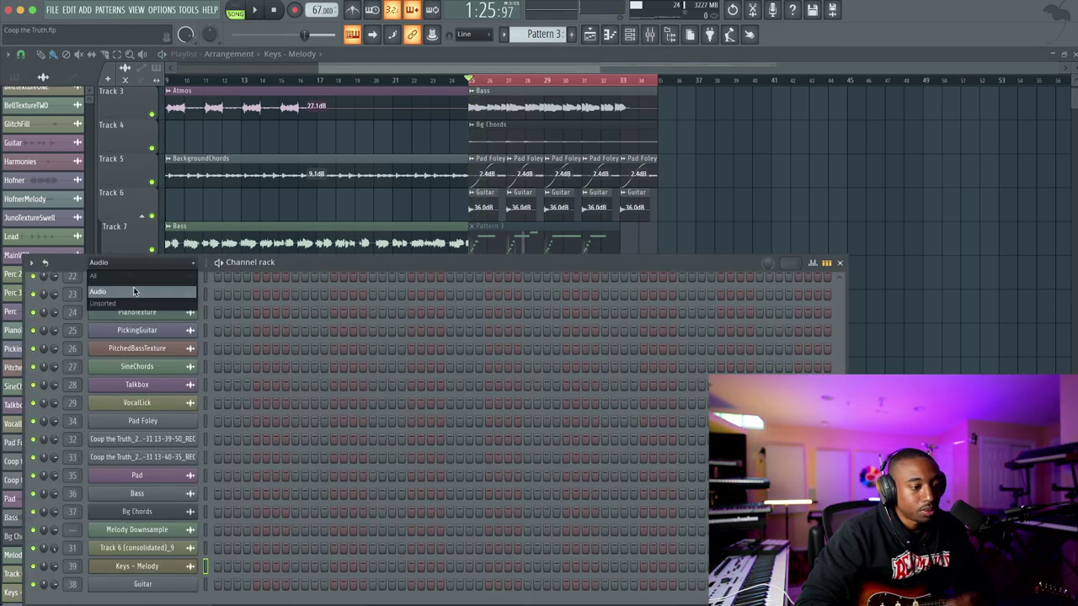
{"action": "left_click", "coordinate": [132, 297]}
{"action": "left_click", "coordinate": [143, 321]}
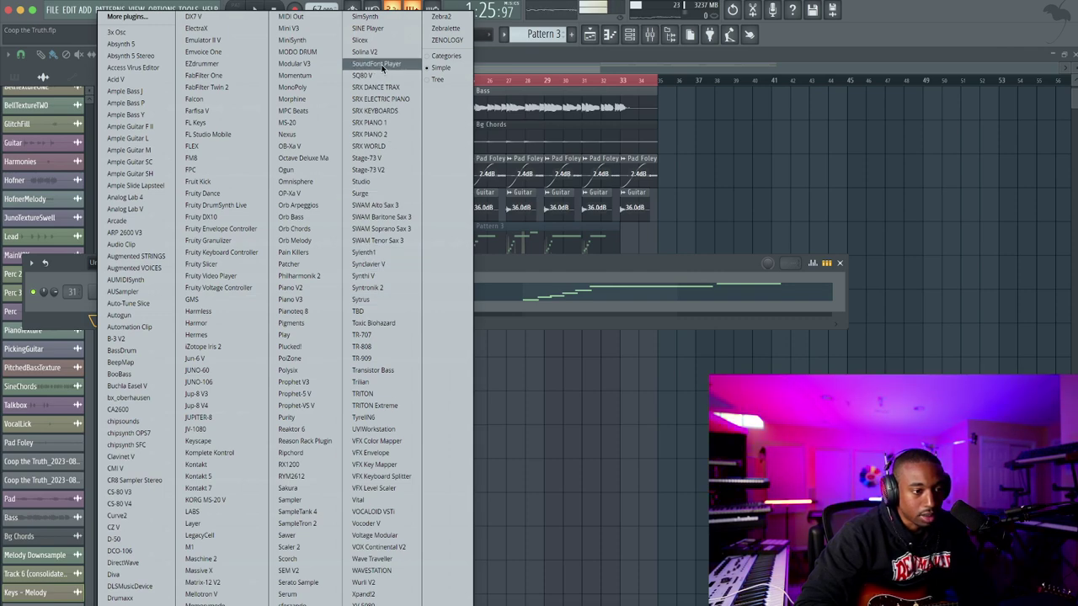
{"action": "left_click", "coordinate": [295, 594]}
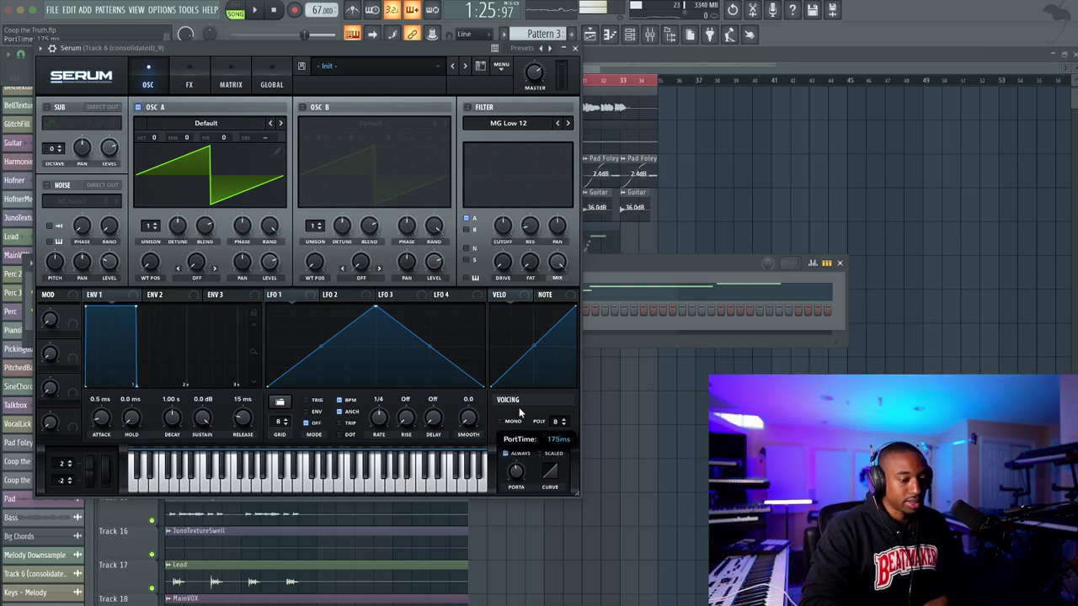
Set Serum's portamento time to 338 ms and load the Analog_BD_Sin wavetable into oscillator A
{"action": "left_click_drag", "start_coordinate": [520, 411], "coordinate": [517, 465]}
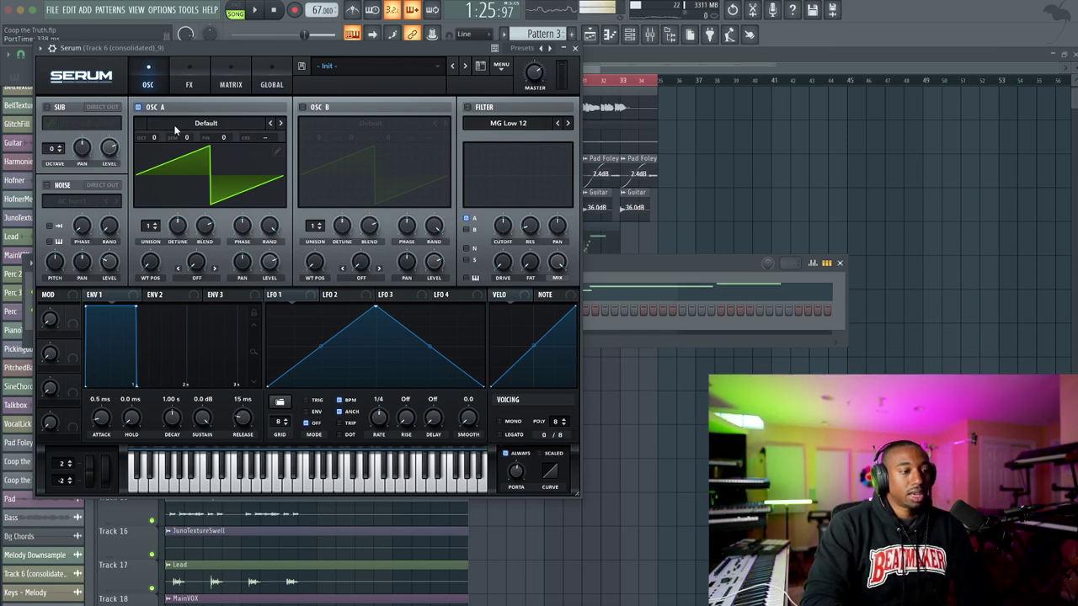
{"action": "left_click", "coordinate": [169, 136]}
{"action": "mouse_move", "coordinate": [210, 138]}
{"action": "left_click", "coordinate": [309, 93]}
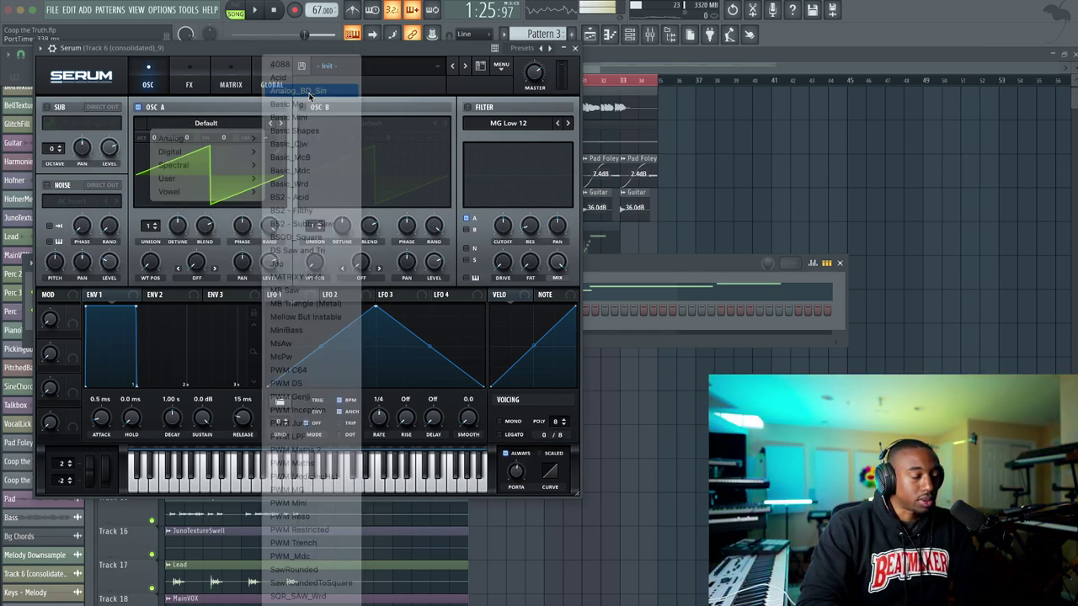
{"action": "left_click", "coordinate": [574, 48]}
Solo the SineChords track, listen to it from around bar 4, and unsolo it again
{"action": "scroll", "coordinate": [376, 214], "scroll_direction": "down", "scroll_amount": 5}
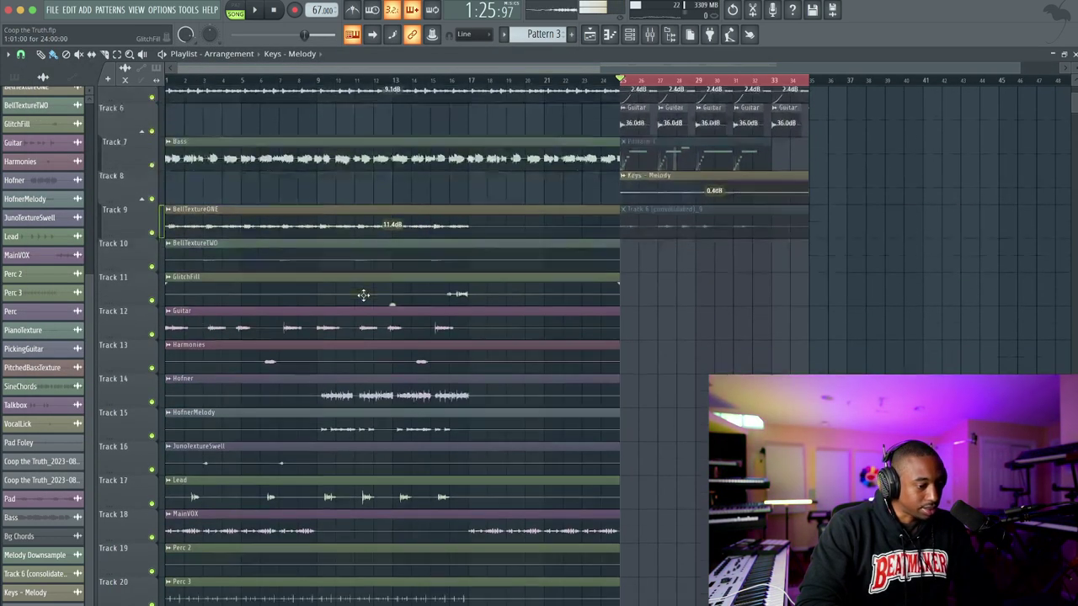
{"action": "scroll", "coordinate": [182, 492], "scroll_direction": "up", "scroll_amount": 2}
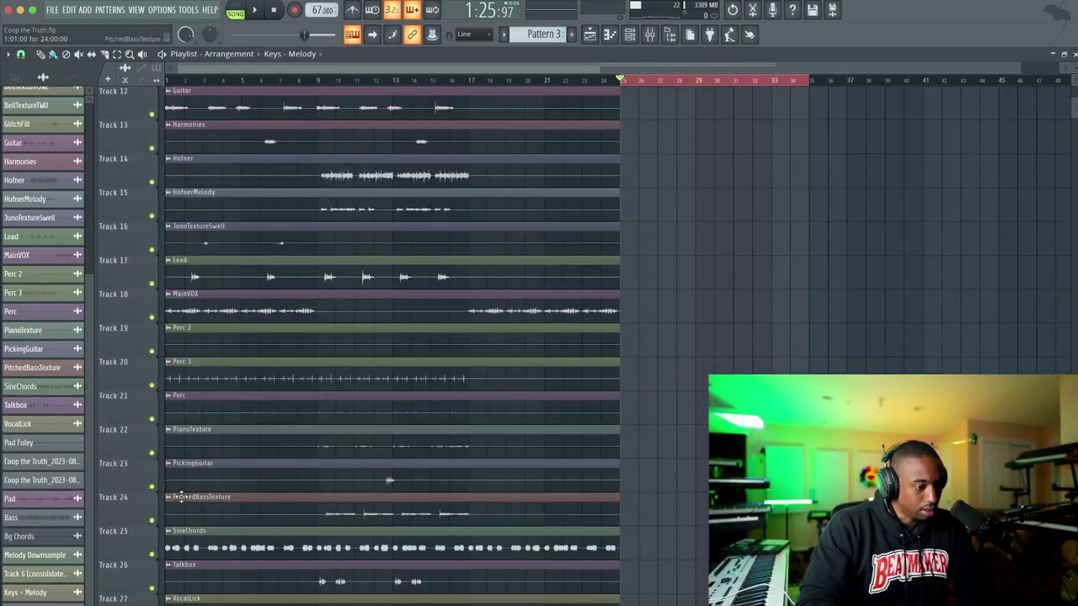
{"action": "right_click", "coordinate": [152, 555]}
{"action": "left_click", "coordinate": [231, 80]}
{"action": "key", "text": "space"}
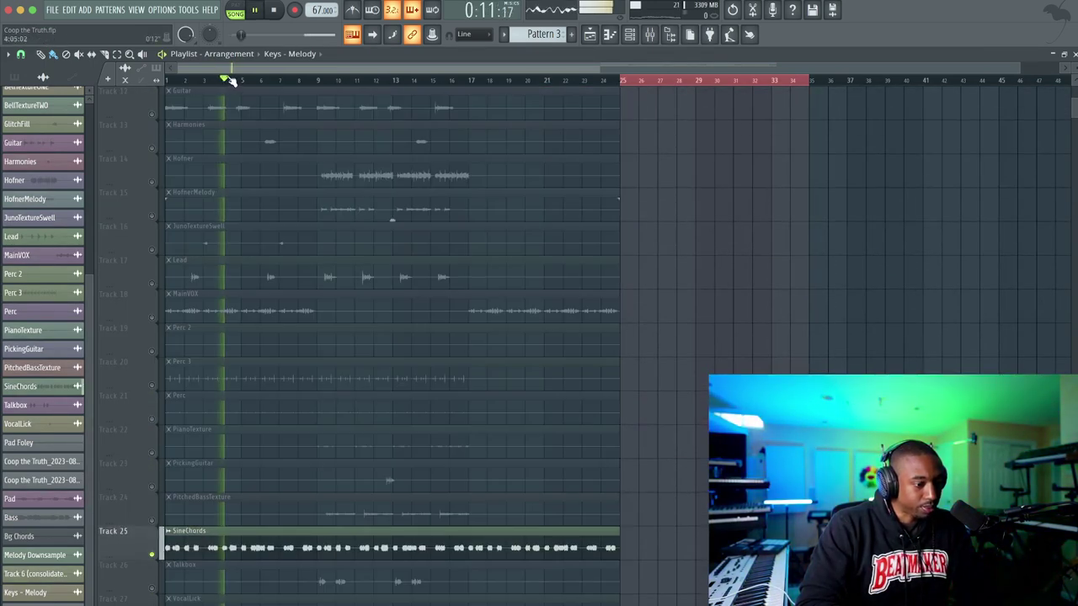
{"action": "key", "text": "space"}
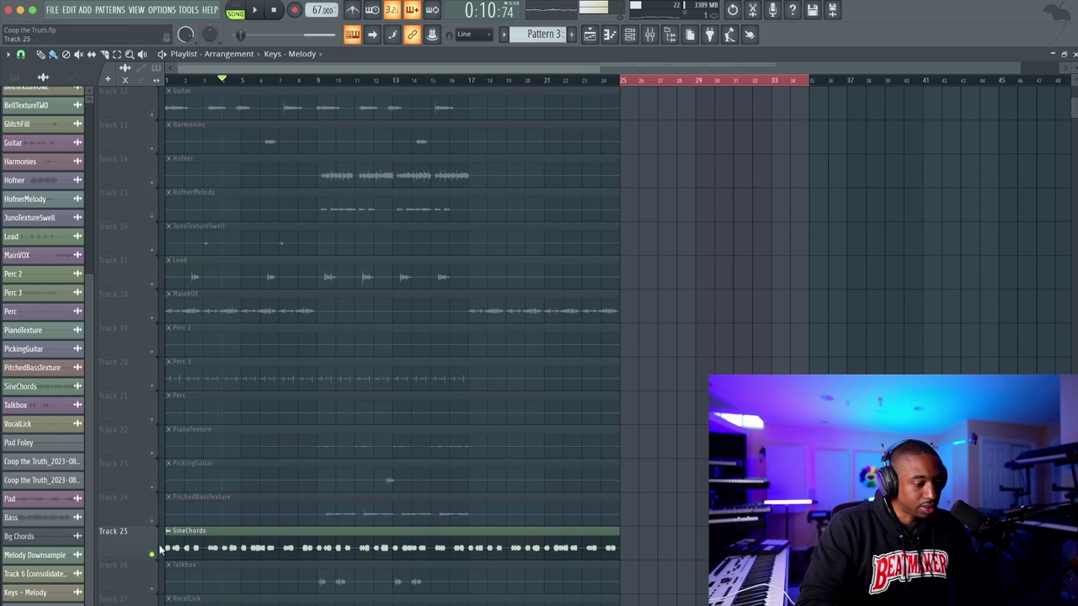
{"action": "right_click", "coordinate": [152, 555]}
Return to bar 25 and briefly play the new section while checking the channel rack
{"action": "scroll", "coordinate": [716, 212], "scroll_direction": "up", "scroll_amount": 3}
{"action": "scroll", "coordinate": [718, 211], "scroll_direction": "up", "scroll_amount": 1}
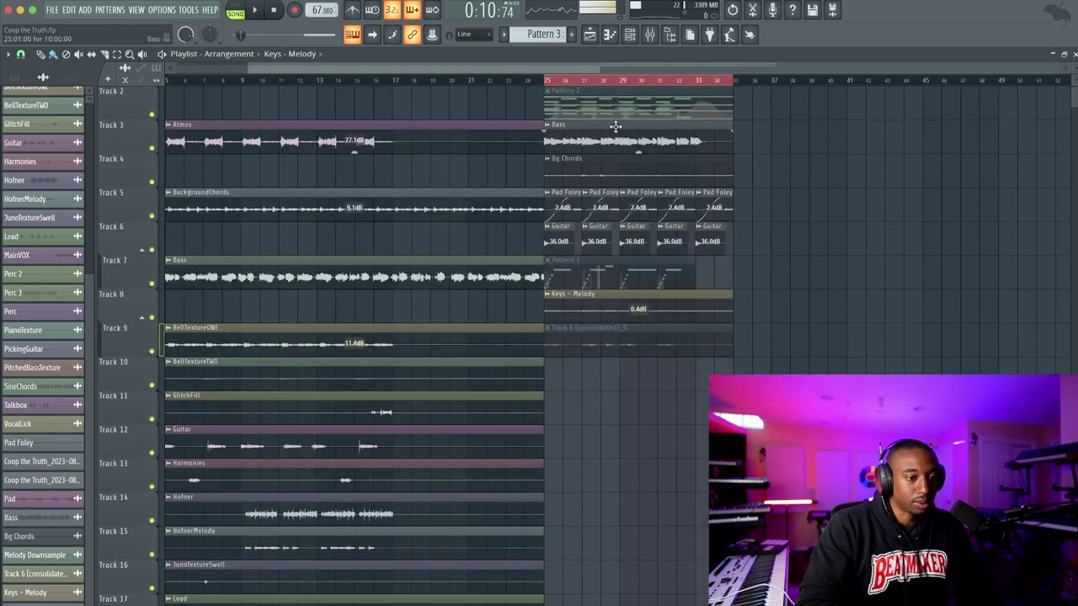
{"action": "left_click", "coordinate": [548, 80]}
{"action": "key", "text": "space"}
{"action": "left_click", "coordinate": [630, 35]}
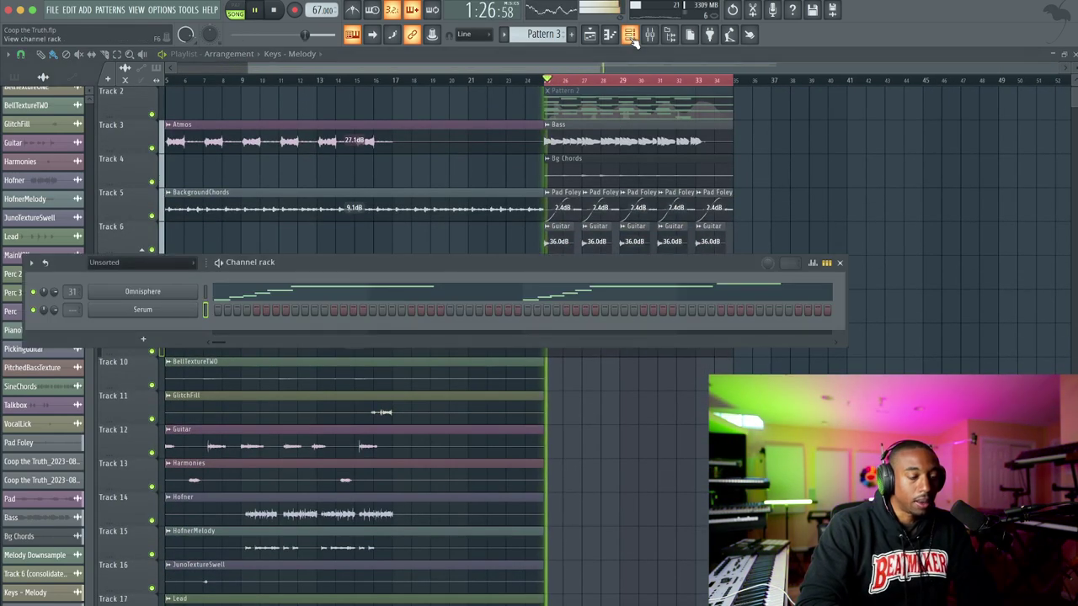
{"action": "key", "text": "space"}
{"action": "key", "text": "F6"}
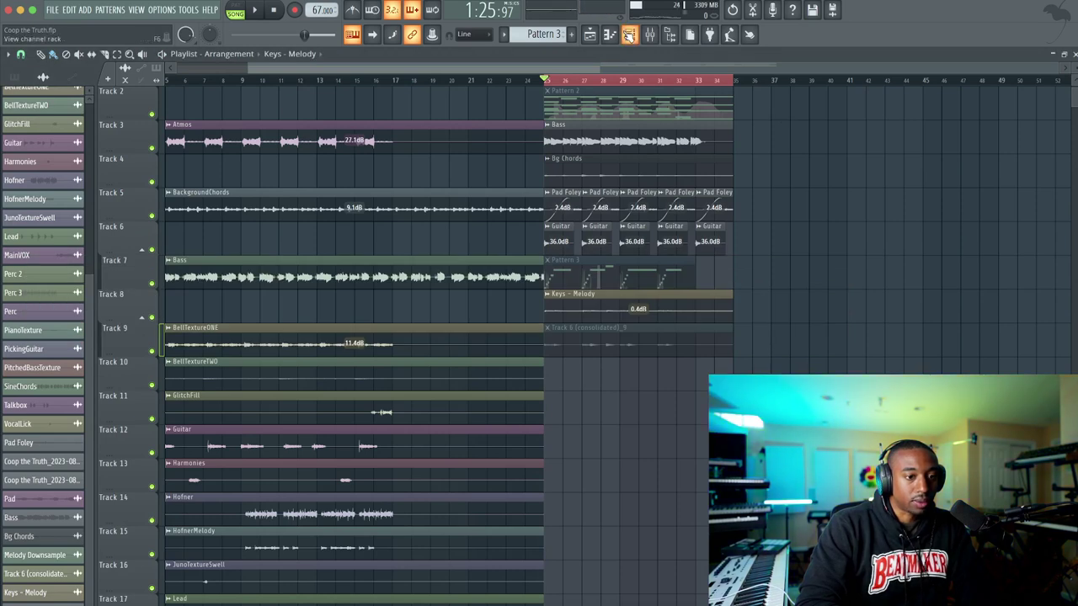
Copy the Omnisphere chord notes from Pattern 2 into the Serum channel of a new empty Pattern 4
{"action": "left_click", "coordinate": [629, 34]}
{"action": "left_click_drag", "start_coordinate": [539, 35], "coordinate": [539, 50]}
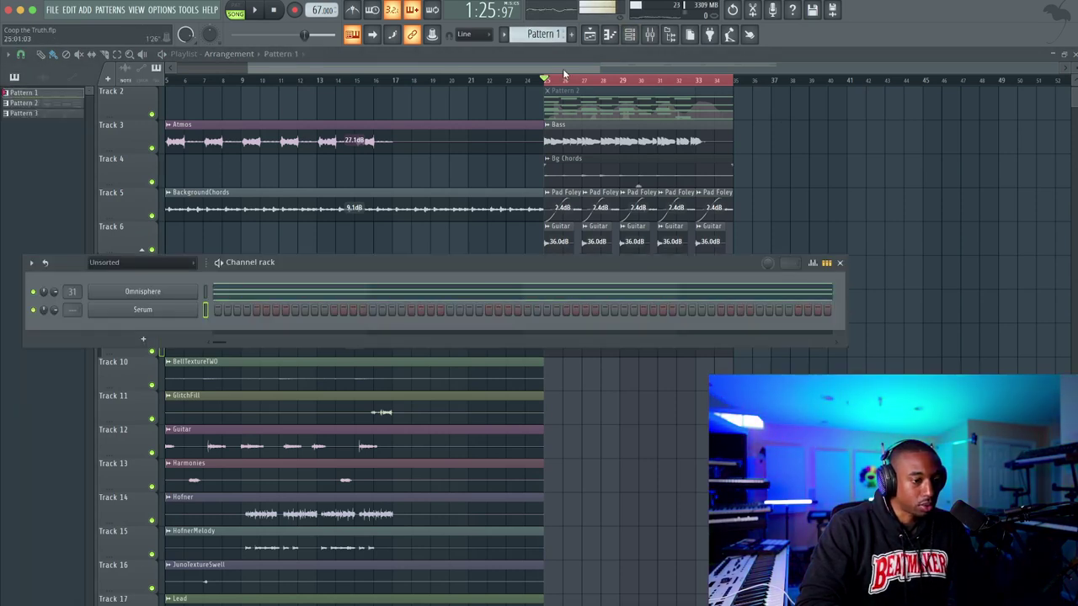
{"action": "scroll", "coordinate": [543, 34], "scroll_direction": "down", "scroll_amount": 1}
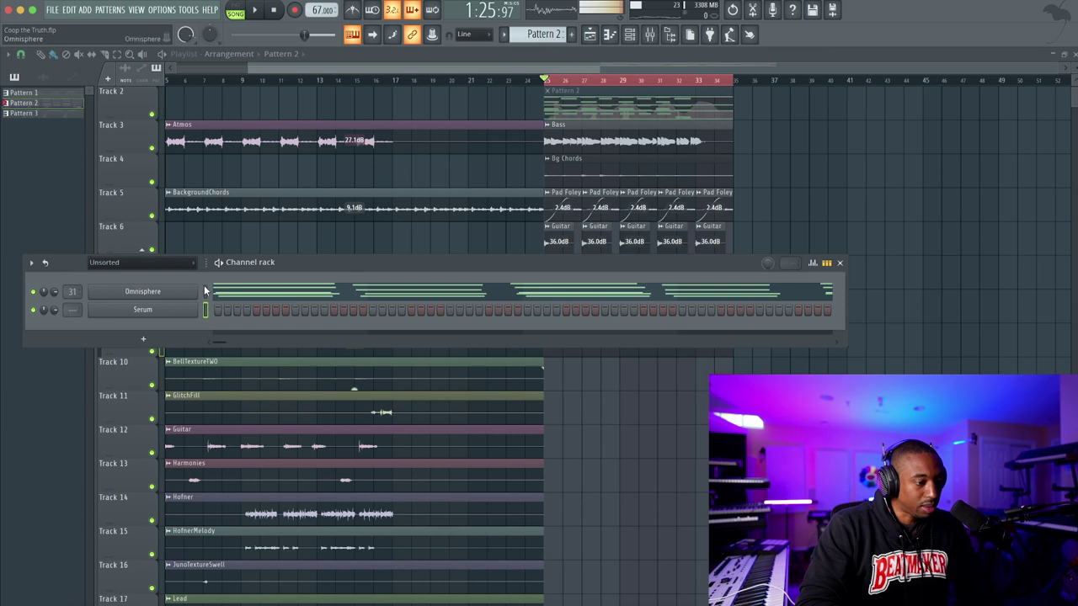
{"action": "right_click", "coordinate": [542, 33]}
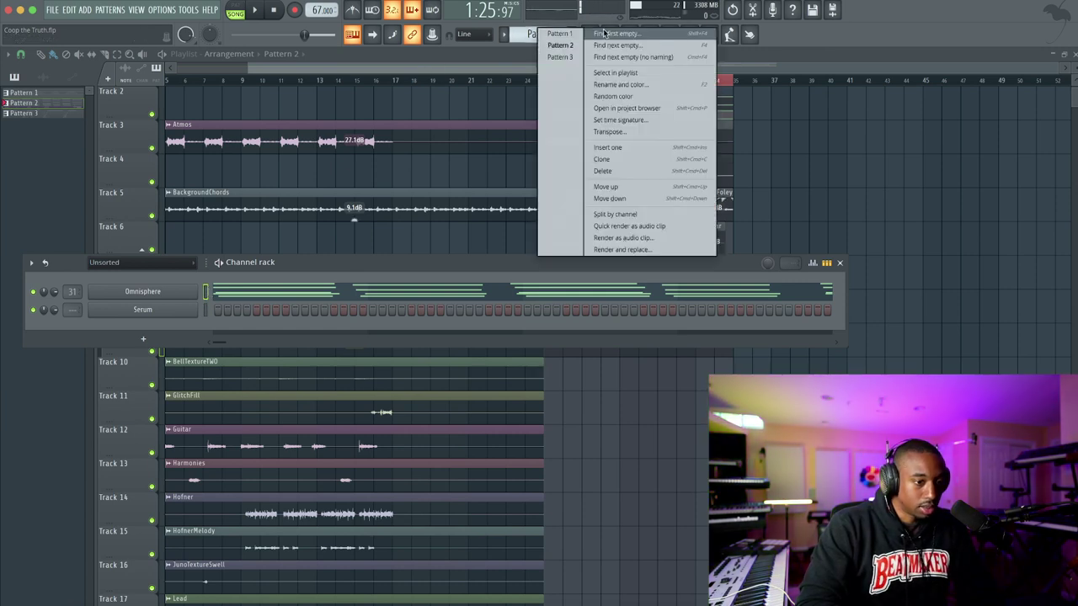
{"action": "left_click", "coordinate": [629, 34]}
{"action": "key", "text": "Return"}
{"action": "left_click", "coordinate": [207, 311]}
{"action": "key", "text": "ctrl+v"}
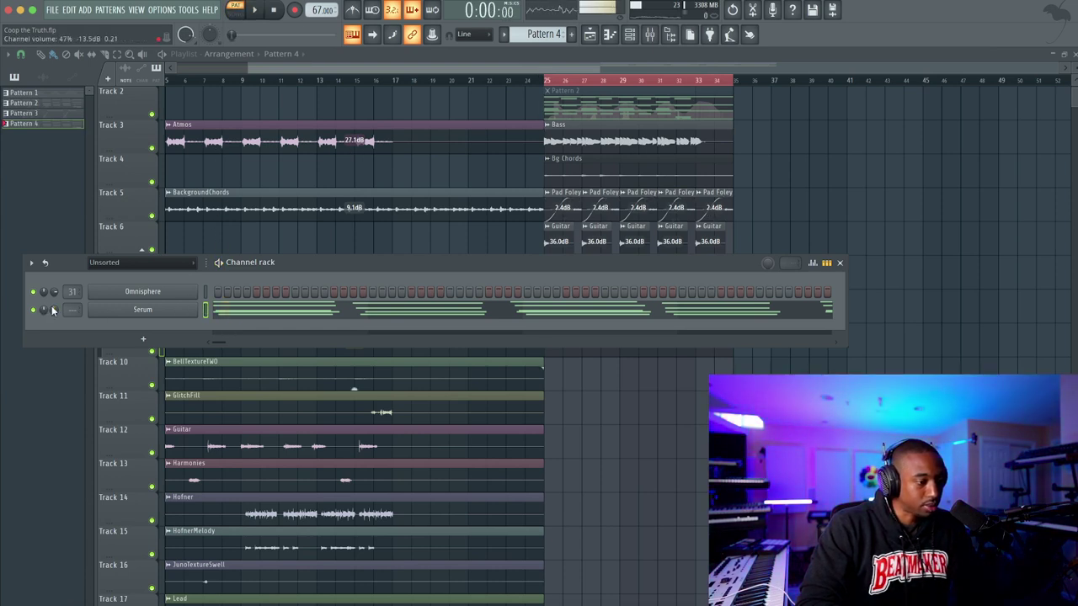
Route the Serum channel to mixer track 40 and audition Pattern 4 with Serum's editor open
{"action": "key", "text": "ctrl+l"}
{"action": "key", "text": "space"}
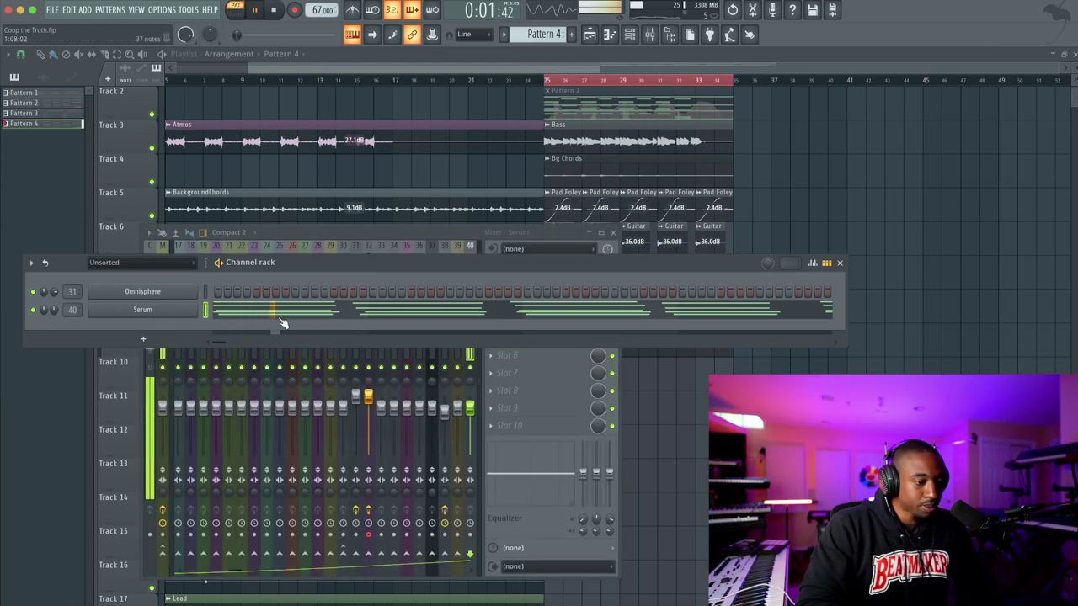
{"action": "left_click", "coordinate": [160, 309]}
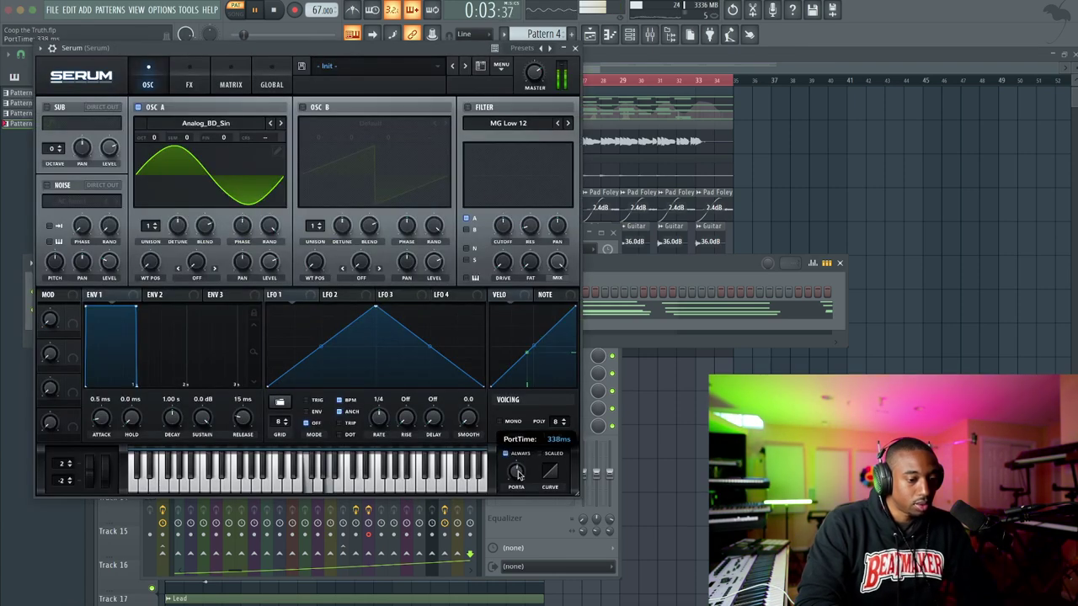
{"action": "key", "text": "space"}
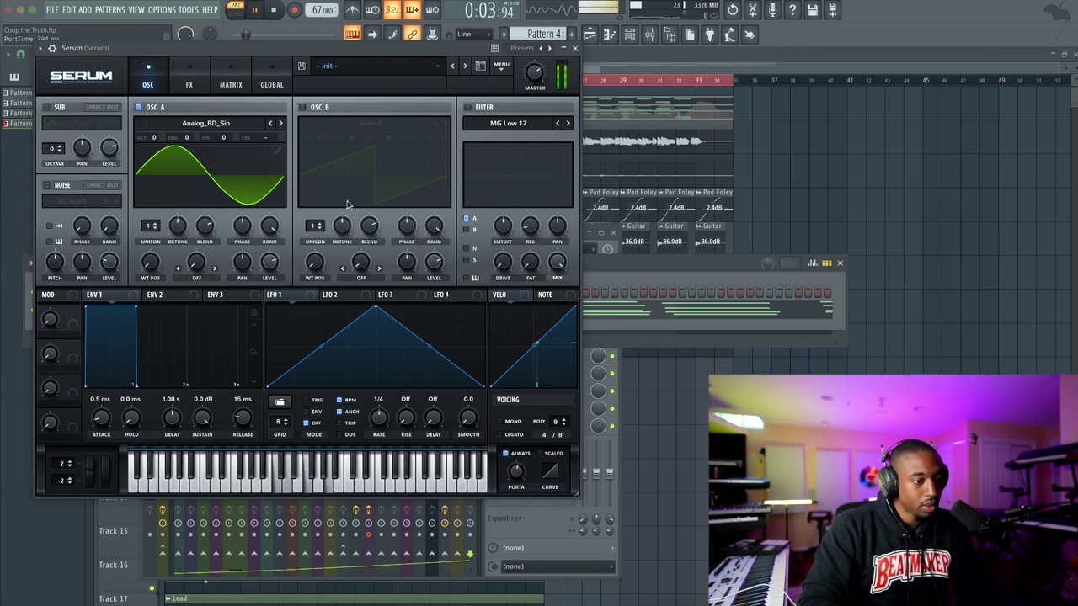
Set Serum's oscillator A to 4 unison voices with detune at 0.11 while auditioning Pattern 4
{"action": "key", "text": "space"}
{"action": "left_click_drag", "start_coordinate": [150, 228], "coordinate": [157, 200]}
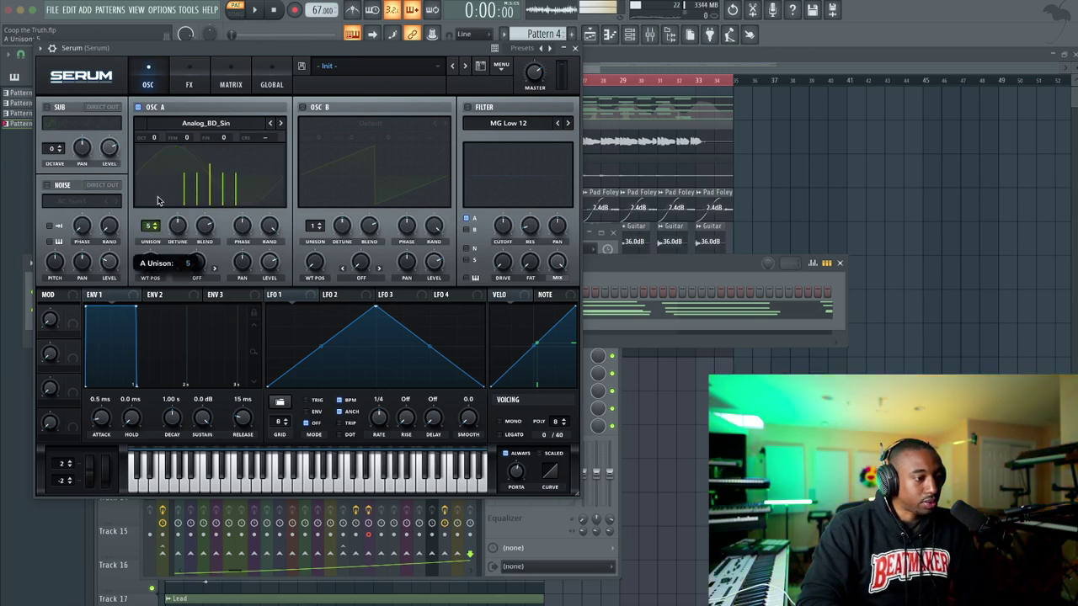
{"action": "mouse_move", "coordinate": [178, 223]}
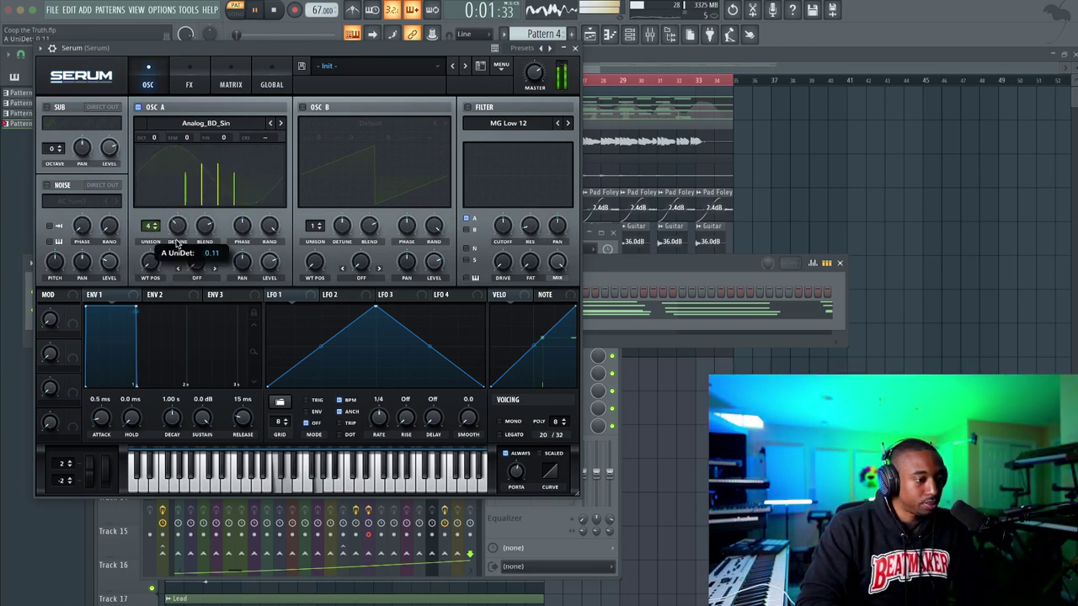
{"action": "left_click_drag", "start_coordinate": [176, 243], "coordinate": [177, 246]}
{"action": "mouse_move", "coordinate": [535, 86]}
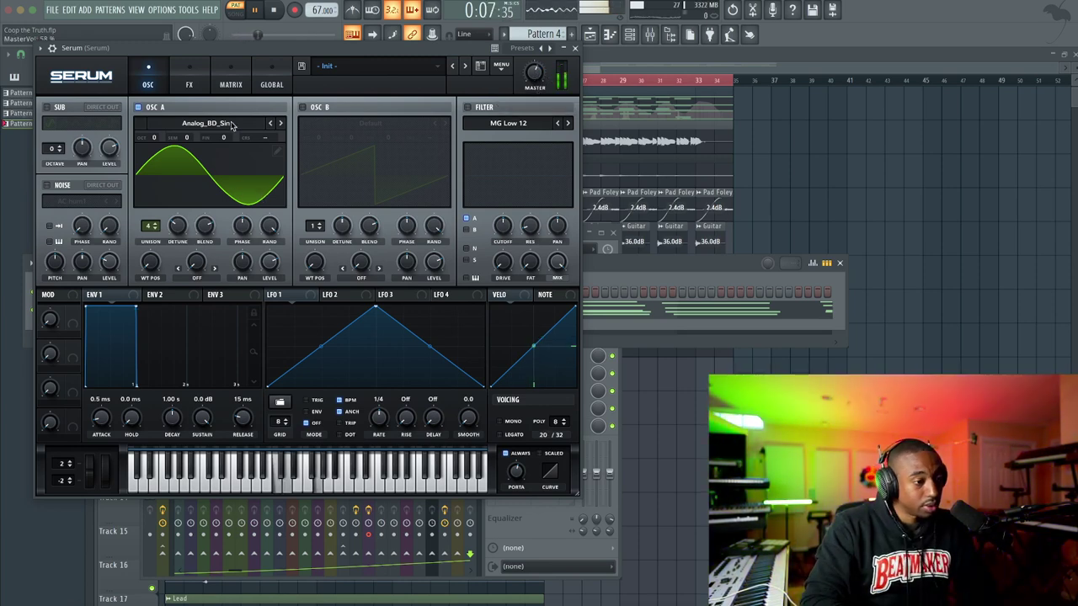
Try the Basic Shapes wavetable on oscillator A at different wavetable positions, and return to Analog_BD_Sin
{"action": "left_click", "coordinate": [206, 123]}
{"action": "mouse_move", "coordinate": [181, 138]}
{"action": "left_click", "coordinate": [318, 133]}
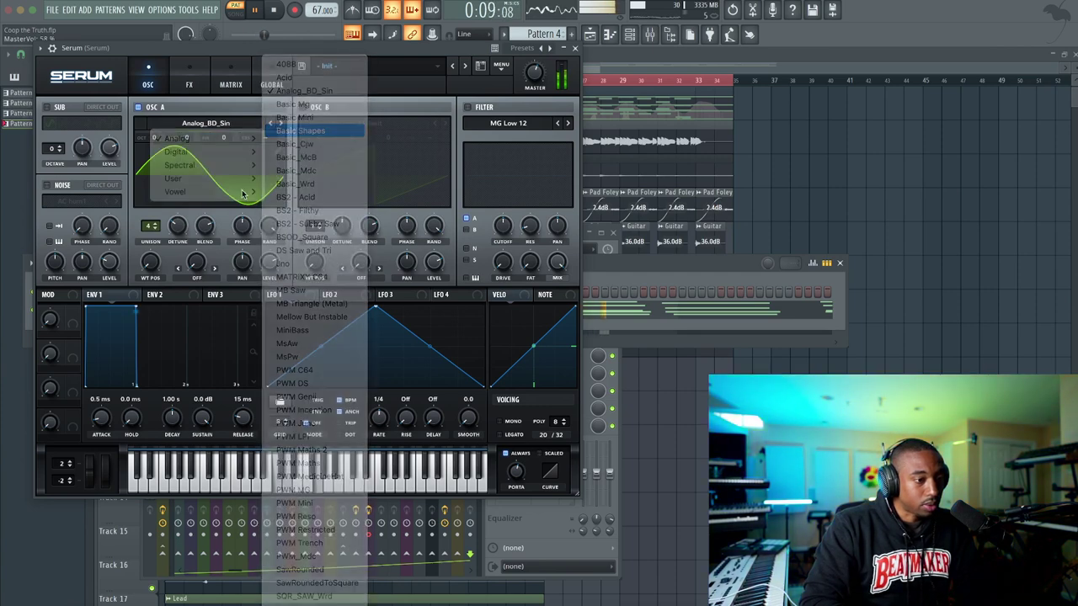
{"action": "mouse_move", "coordinate": [150, 263]}
{"action": "left_mouse_down"}
{"action": "mouse_move", "coordinate": [152, 222]}
{"action": "mouse_move", "coordinate": [177, 189]}
{"action": "mouse_move", "coordinate": [177, 224]}
{"action": "left_mouse_up"}
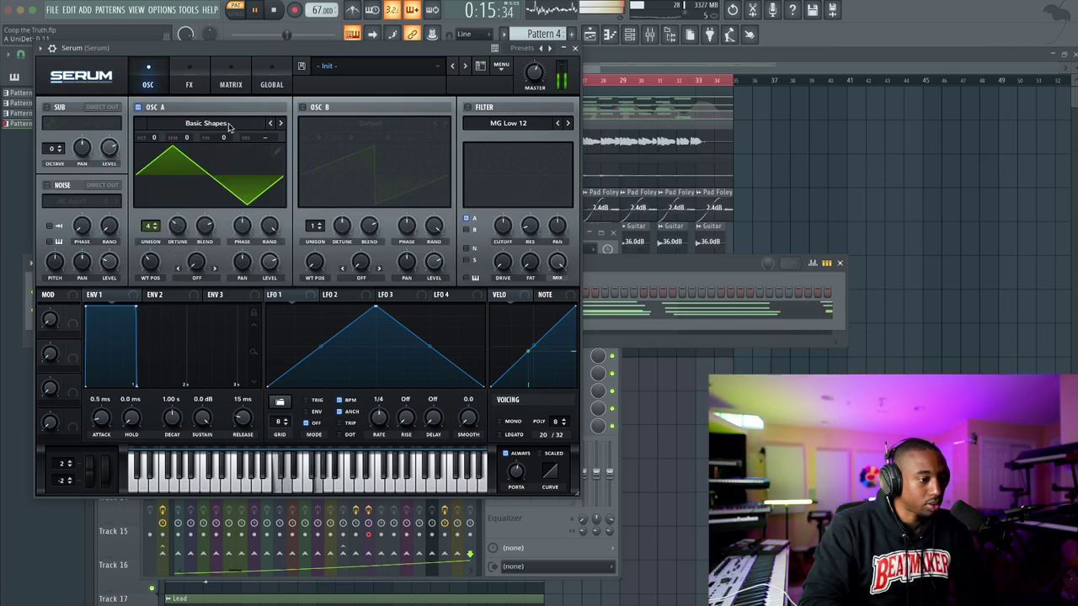
{"action": "left_click_drag", "start_coordinate": [150, 263], "coordinate": [117, 370]}
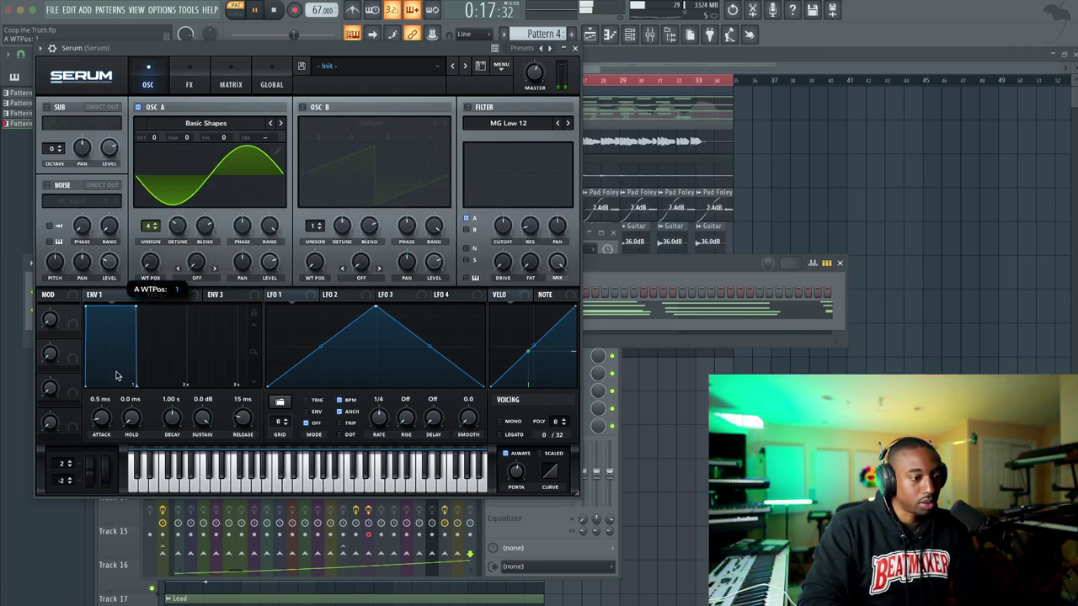
{"action": "left_click", "coordinate": [268, 120]}
{"action": "mouse_move", "coordinate": [228, 143]}
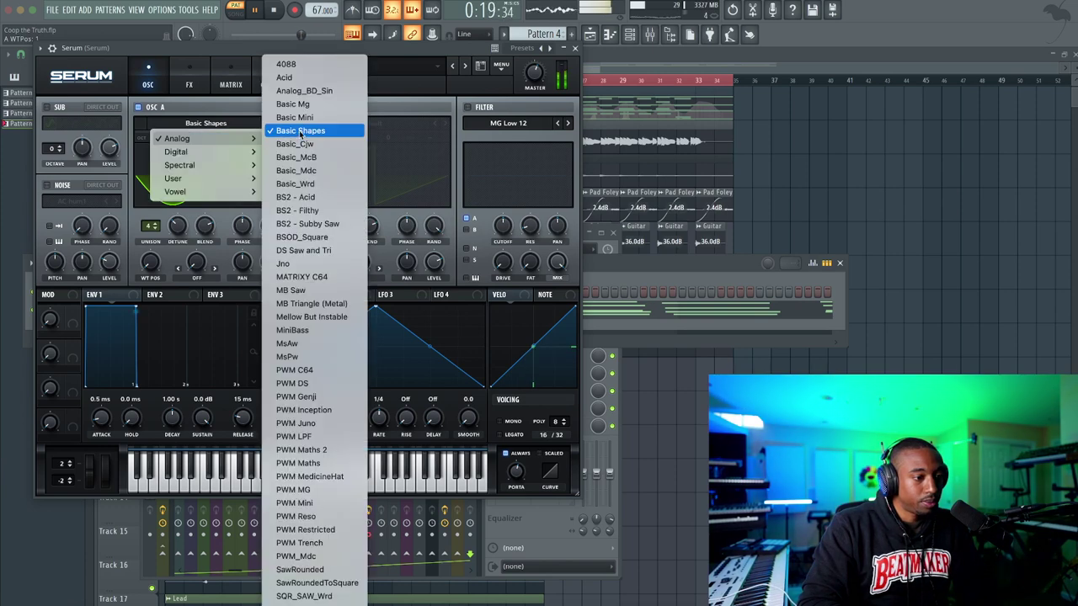
{"action": "left_click", "coordinate": [301, 88]}
Set oscillator A's unison to 8 voices, audition Pattern 4 and close Serum's editor
{"action": "key", "text": "space"}
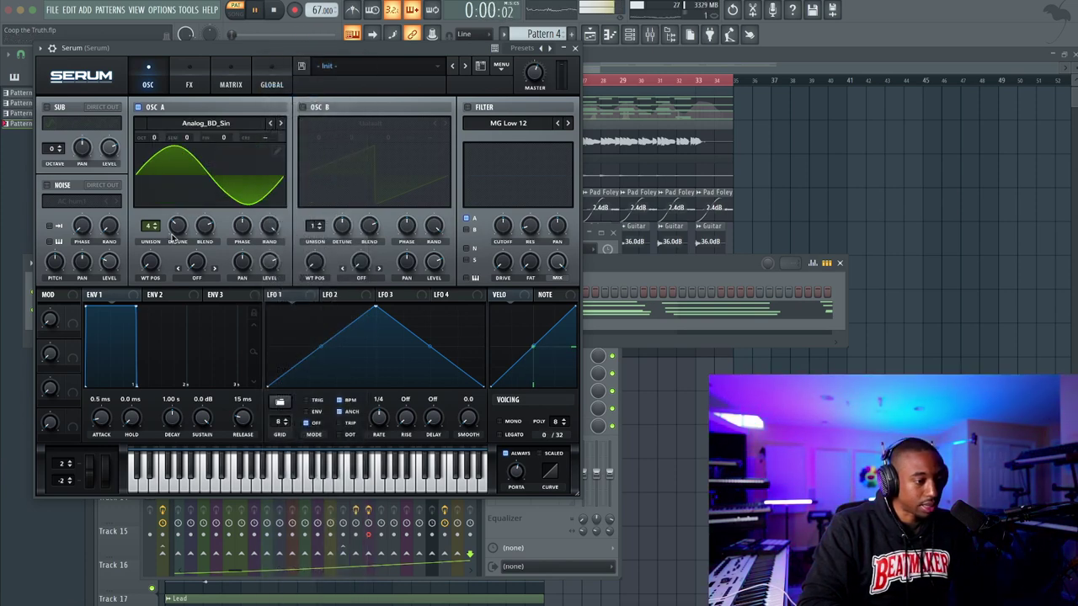
{"action": "left_click_drag", "start_coordinate": [151, 226], "coordinate": [159, 191]}
{"action": "key", "text": "space"}
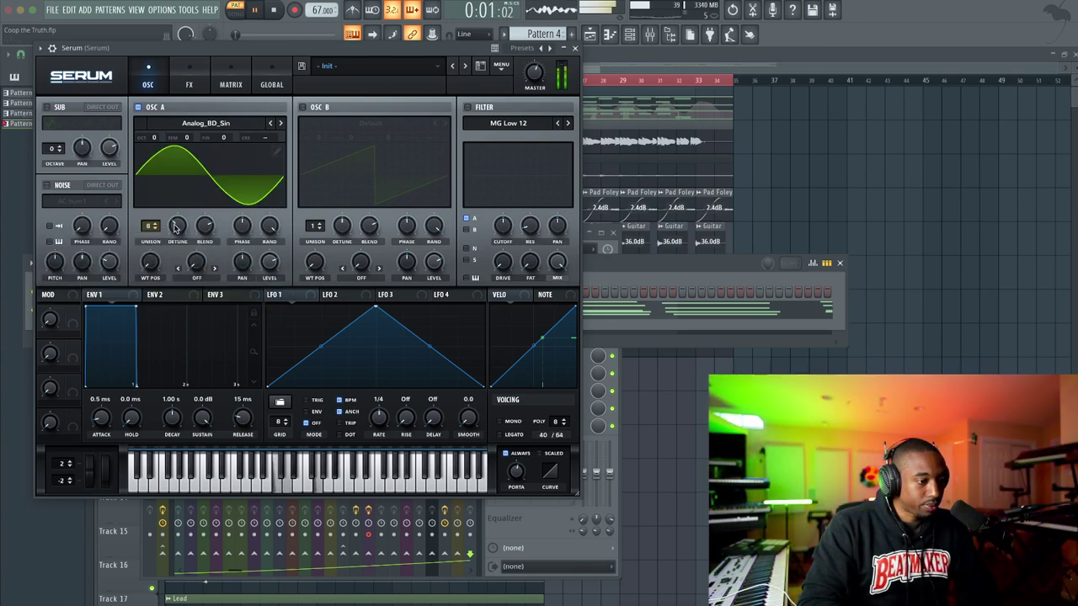
{"action": "left_click", "coordinate": [576, 50]}
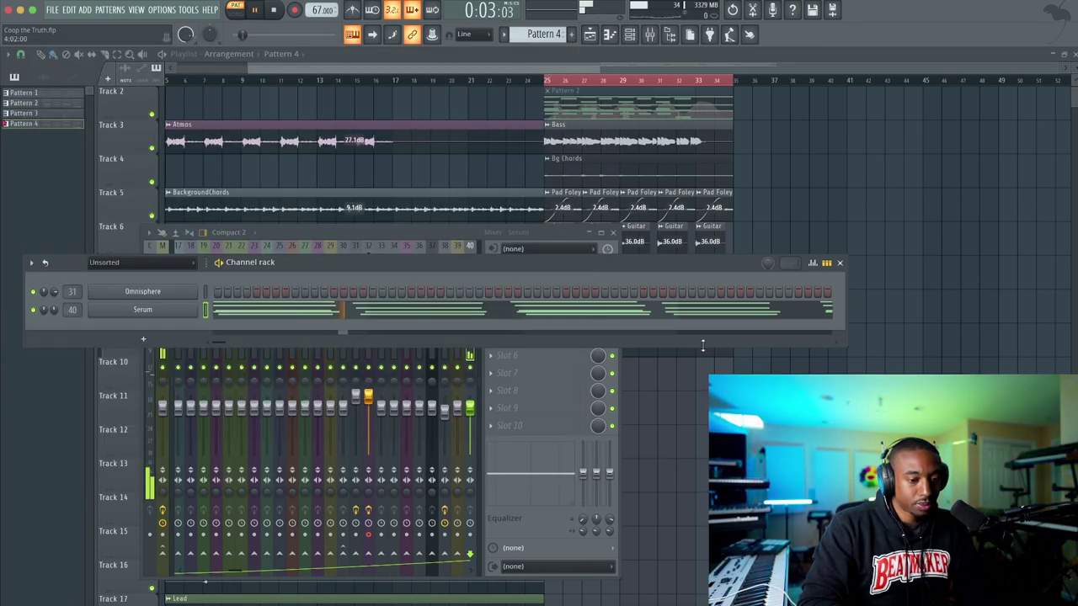
Stop playback and place a Pattern 4 clip on playlist Track 10, starting at bar 25
{"action": "left_click", "coordinate": [700, 482]}
{"action": "key", "text": "space"}
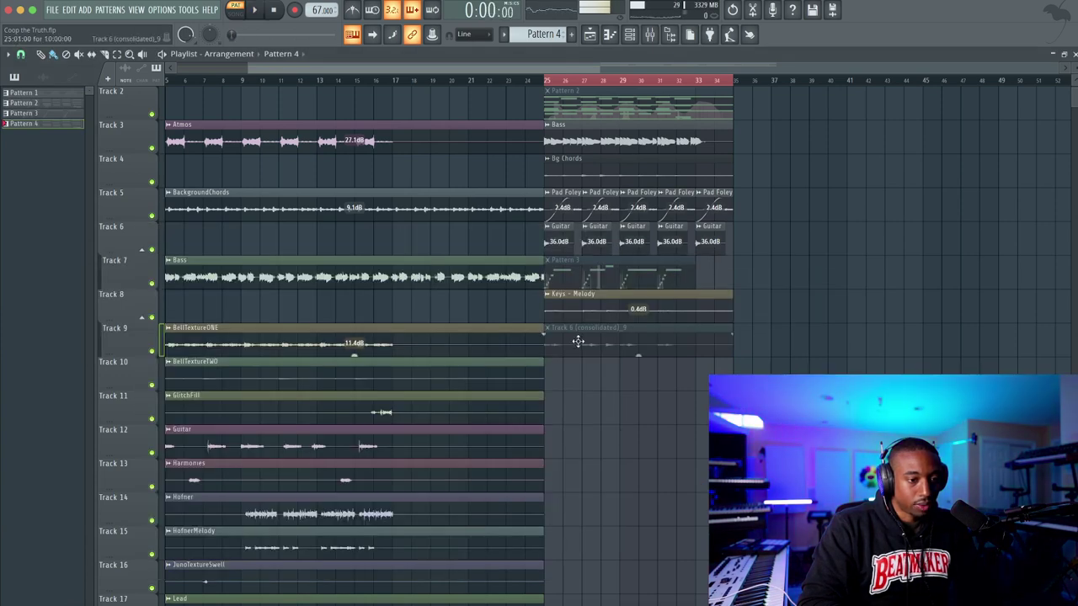
{"action": "left_click", "coordinate": [559, 376]}
{"action": "left_click_drag", "start_coordinate": [571, 370], "coordinate": [590, 370]}
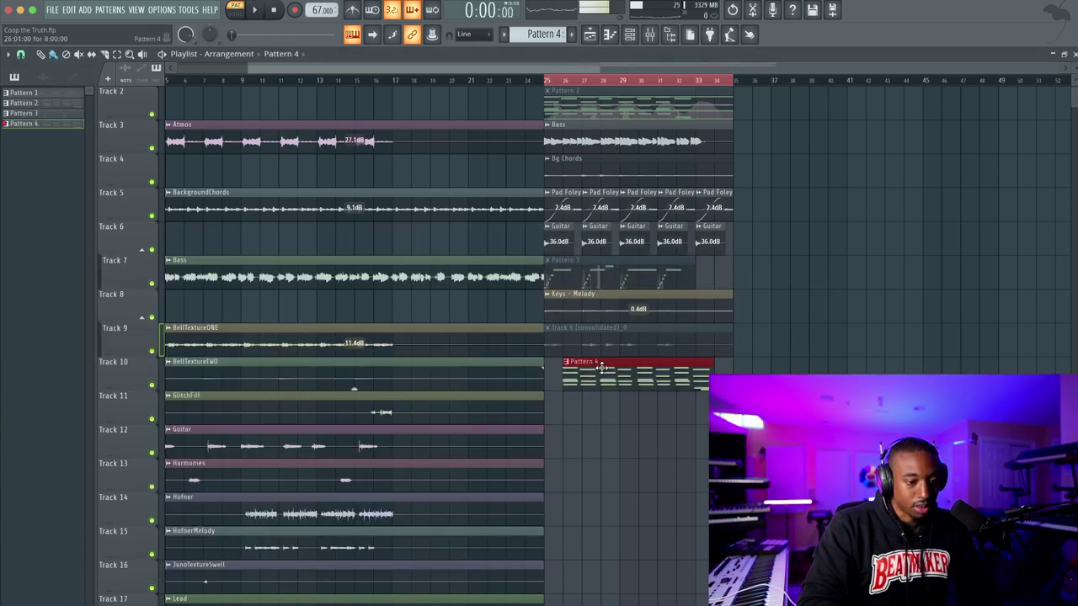
Lower the Bass clip's gain to -5.5 dB while checking the section from bar 25, and save the project
{"action": "left_click", "coordinate": [545, 80]}
{"action": "key", "text": "space"}
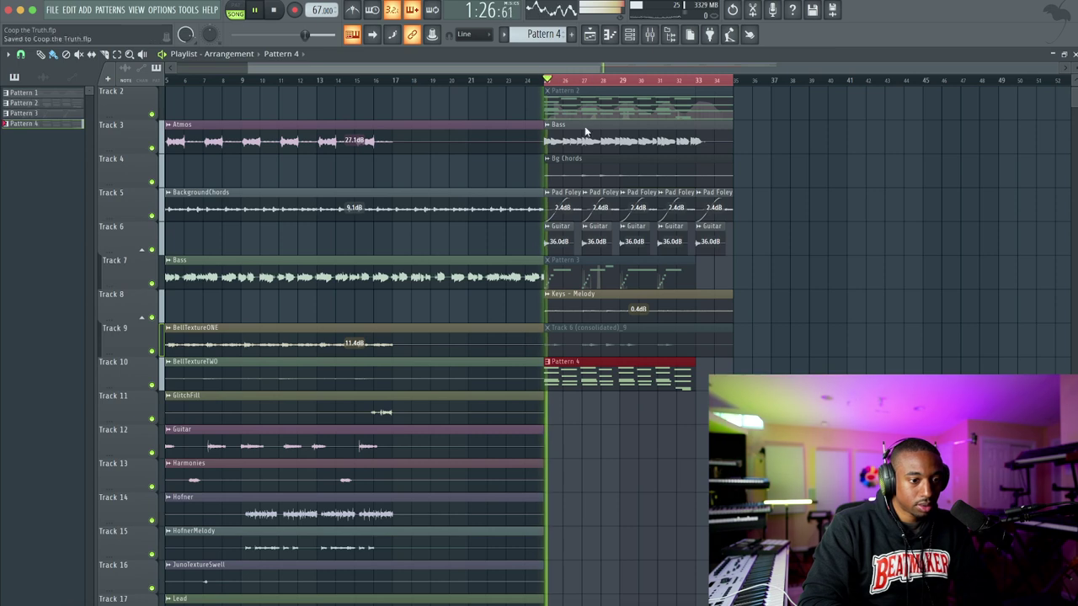
{"action": "key", "text": "space"}
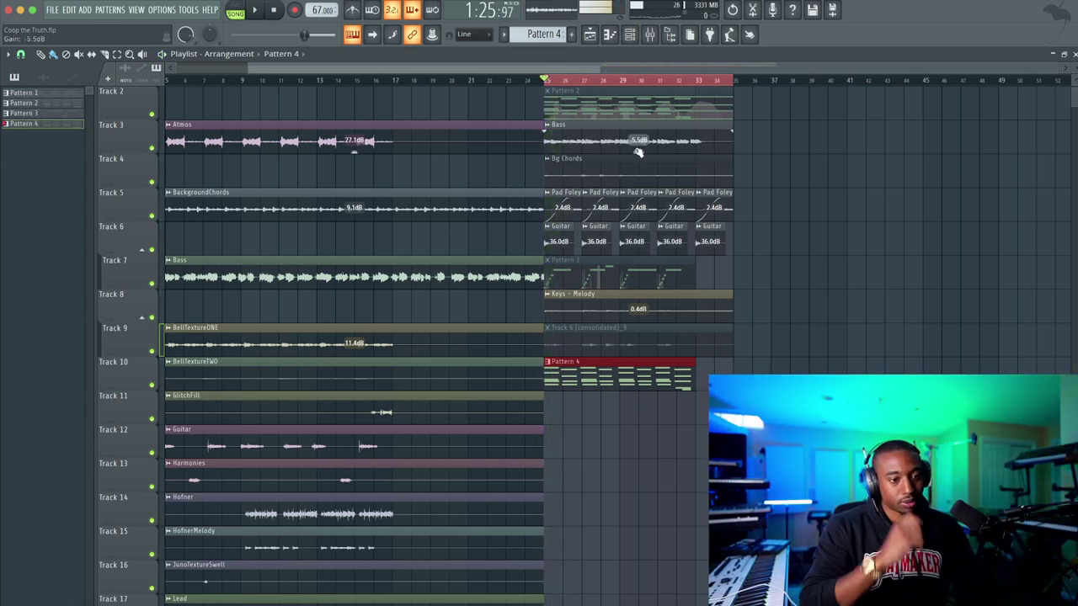
{"action": "key", "text": "ctrl+s"}
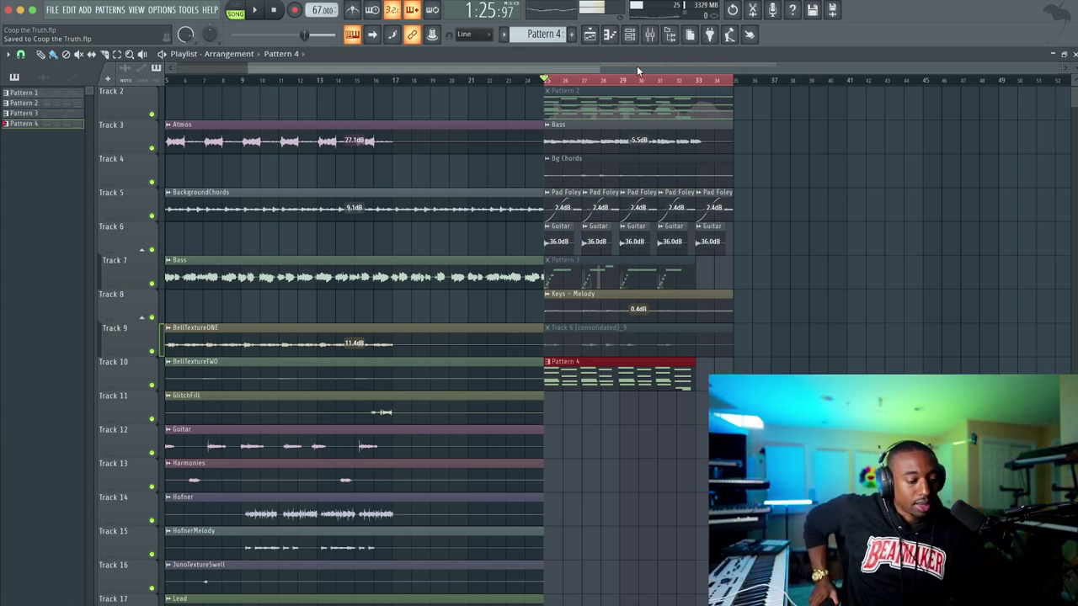
{"action": "key", "text": "space"}
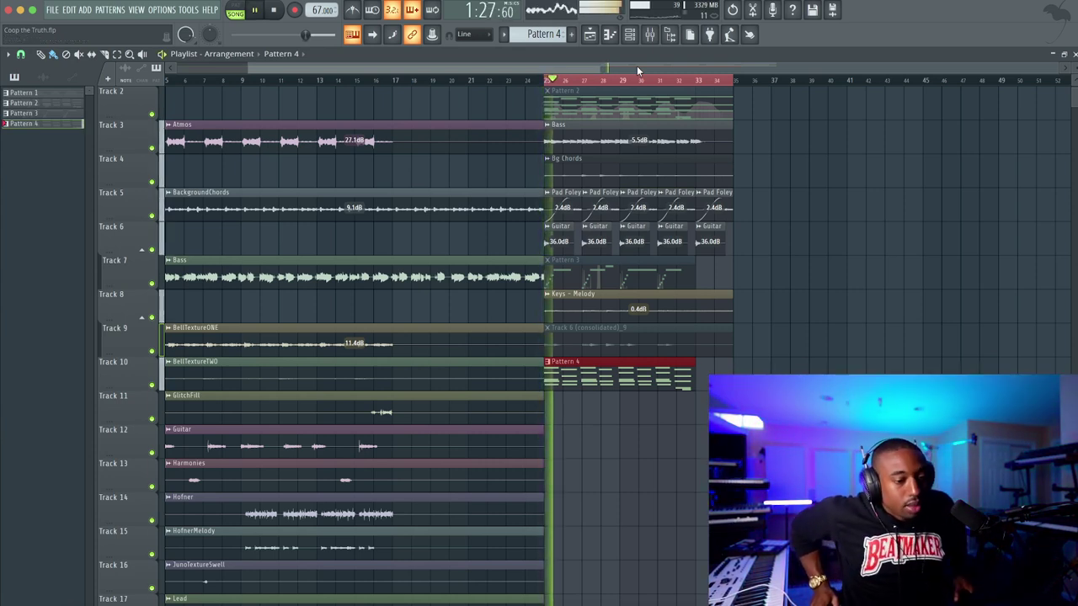
{"action": "key", "text": "space"}
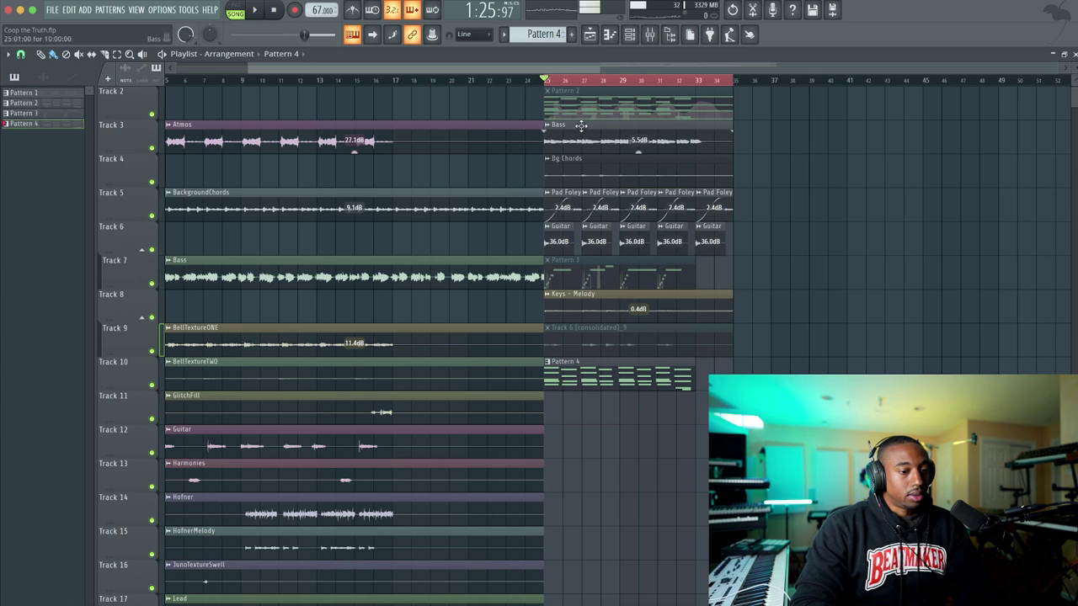
Mute the Bass clip at bar 25, play the section and save the project as Coop the Truth_2.flp
{"action": "left_click", "coordinate": [638, 135]}
{"action": "key", "text": "space"}
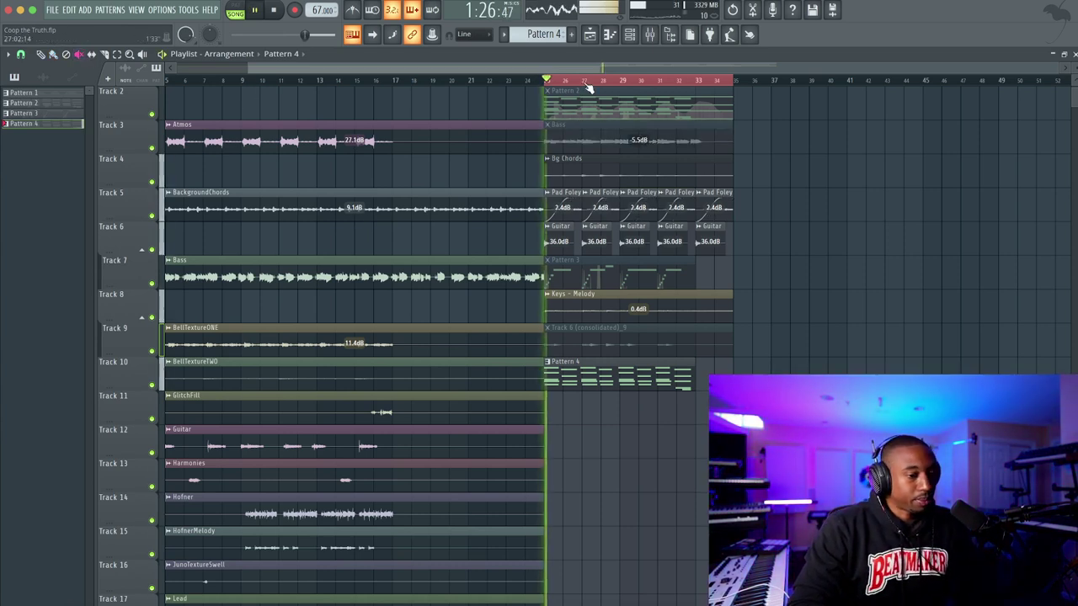
{"action": "left_click", "coordinate": [41, 54]}
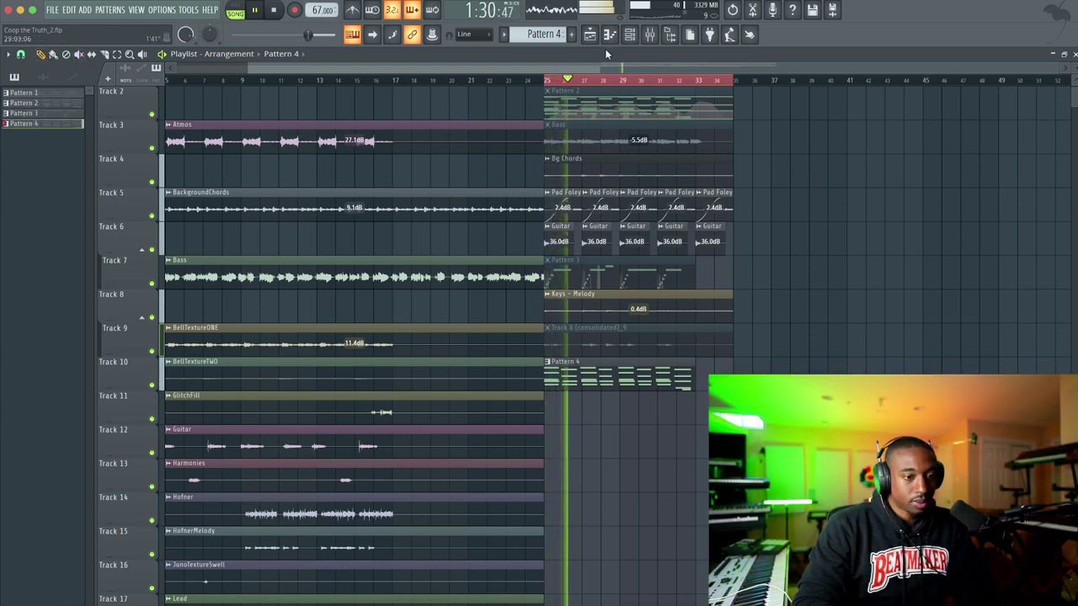
Add a second Omnisphere instrument to the channel rack while the section plays
{"action": "left_click", "coordinate": [628, 33]}
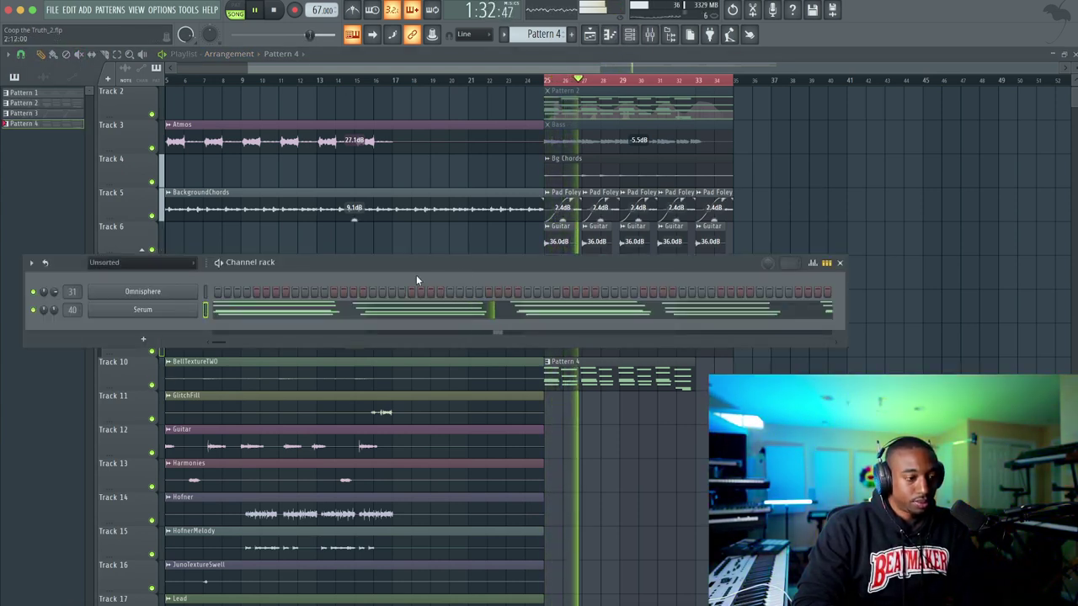
{"action": "key", "text": "F6"}
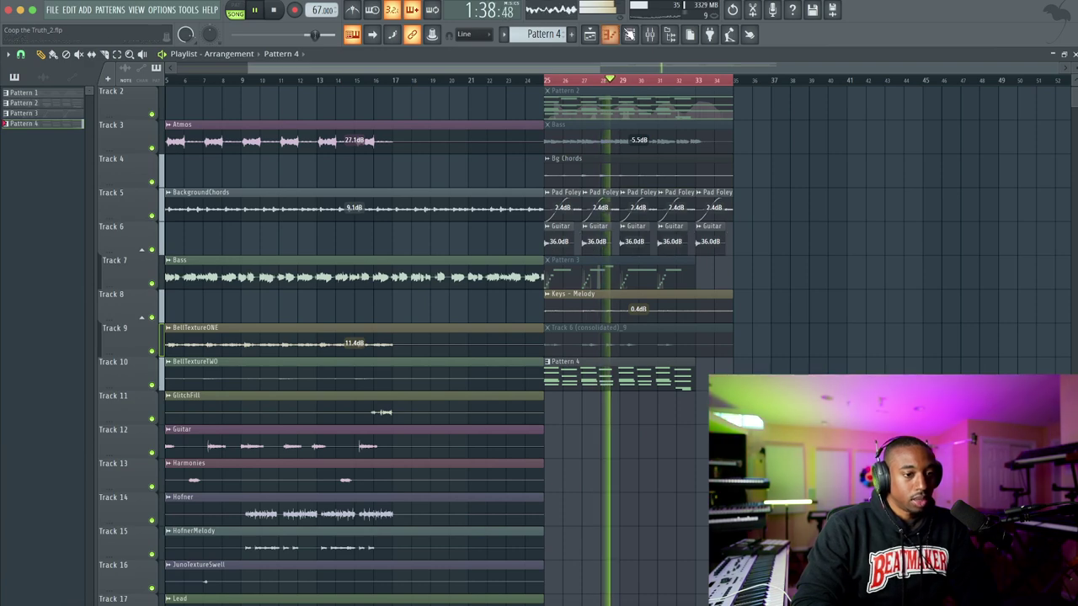
{"action": "key", "text": "F6"}
{"action": "left_click", "coordinate": [156, 346]}
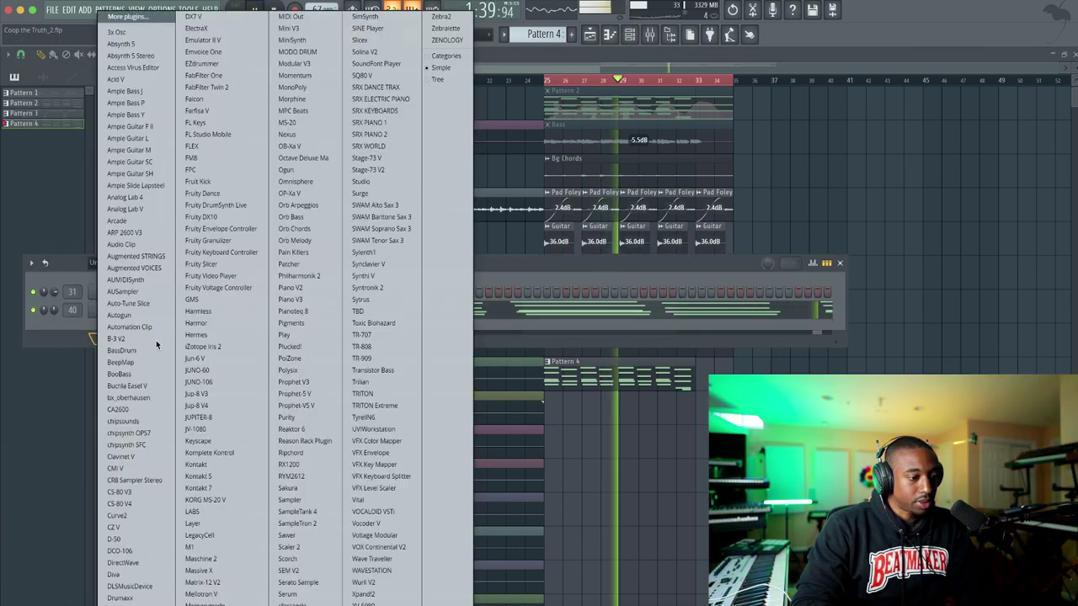
{"action": "left_click", "coordinate": [311, 183]}
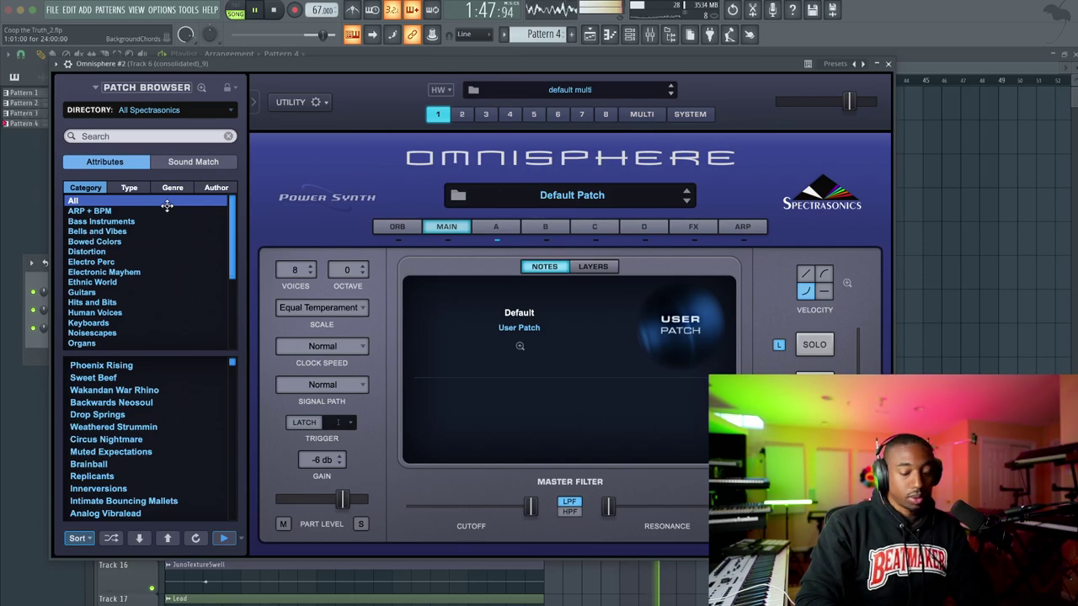
Load the Trilian Library's electric fingered bass patch "Fingered - Studio Bass All Fingers" and close the Omnisphere #2 editor
{"action": "left_click", "coordinate": [164, 111]}
{"action": "left_click", "coordinate": [156, 224]}
{"action": "scroll", "coordinate": [128, 408], "scroll_direction": "up", "scroll_amount": 1}
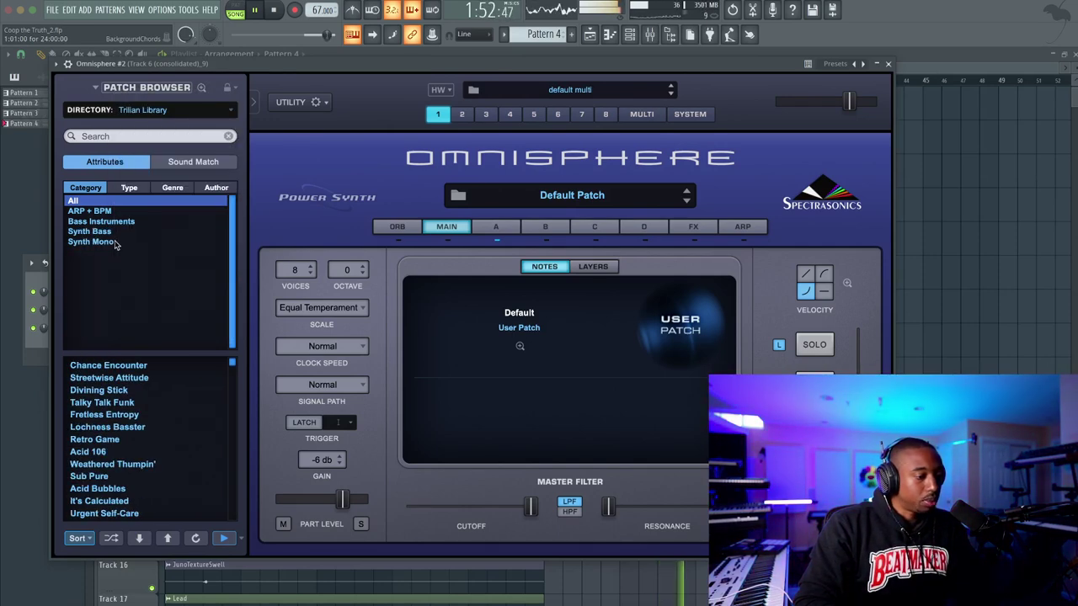
{"action": "left_click", "coordinate": [109, 222]}
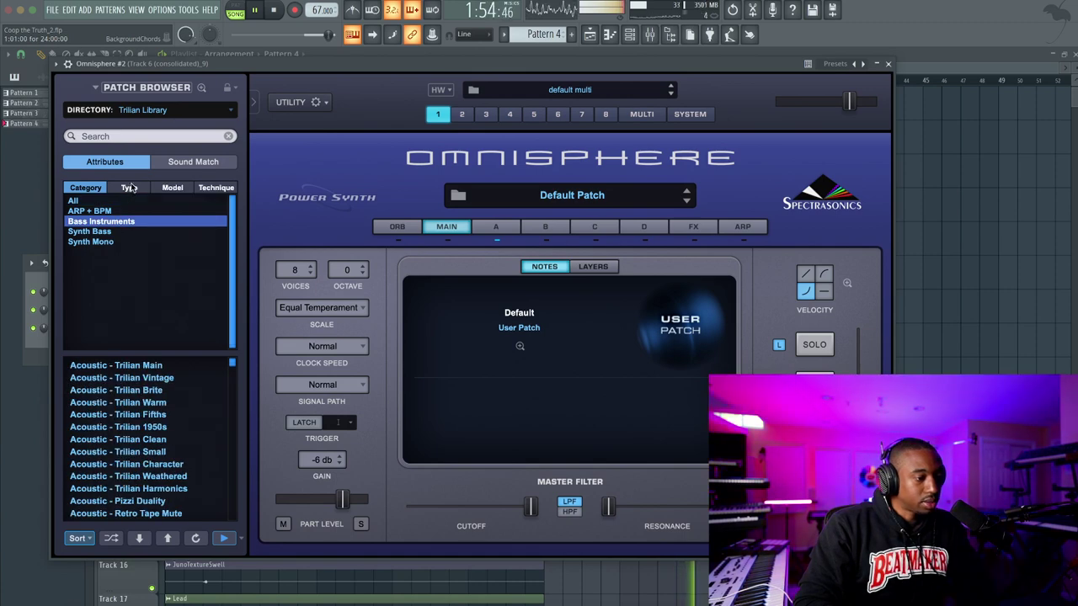
{"action": "left_click", "coordinate": [129, 188]}
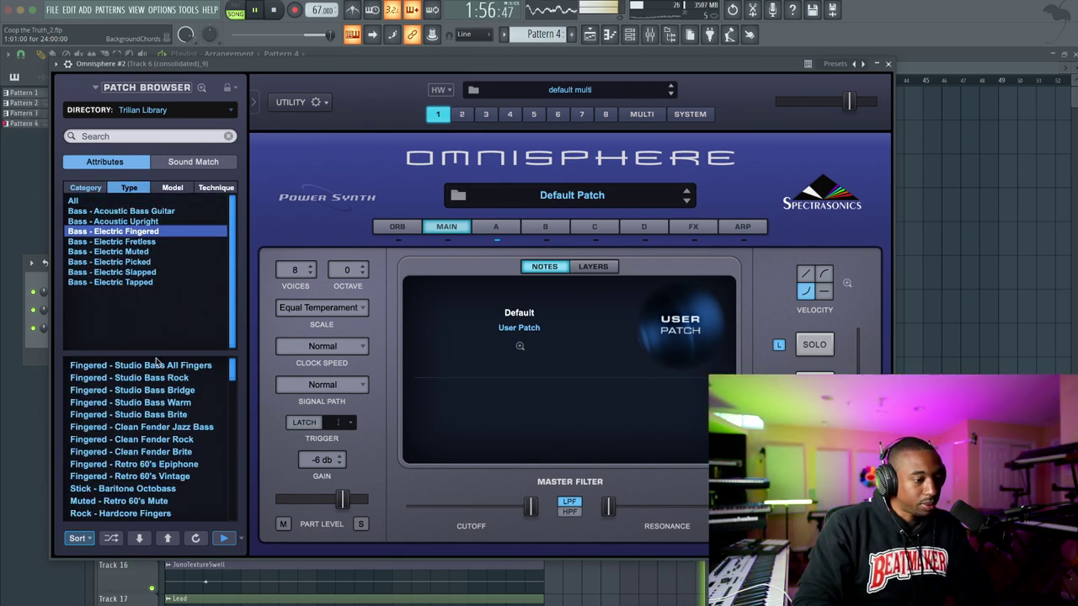
{"action": "left_click", "coordinate": [156, 363]}
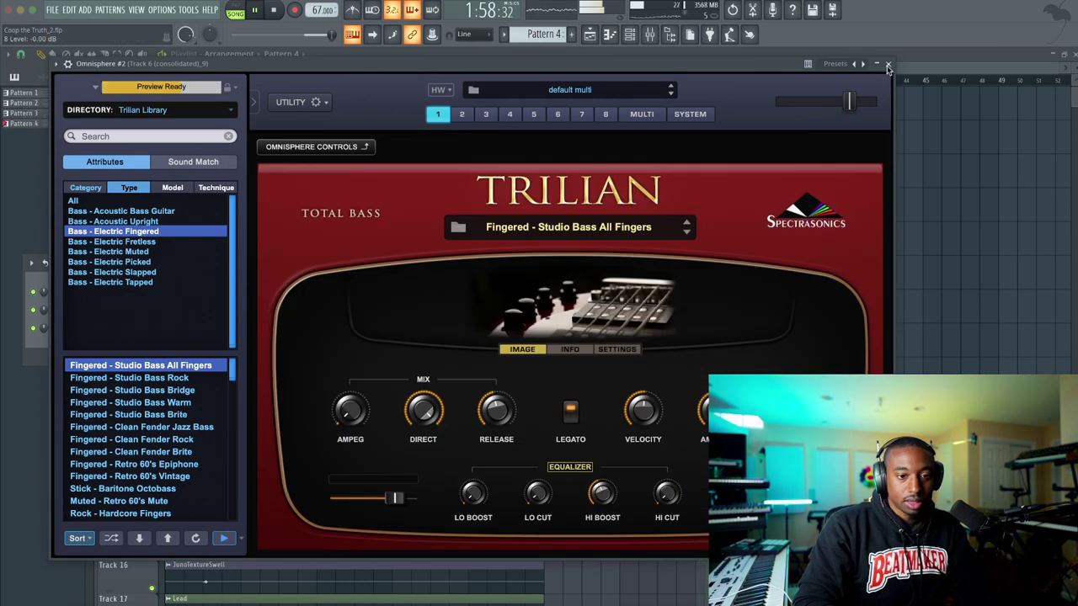
{"action": "left_click", "coordinate": [889, 64]}
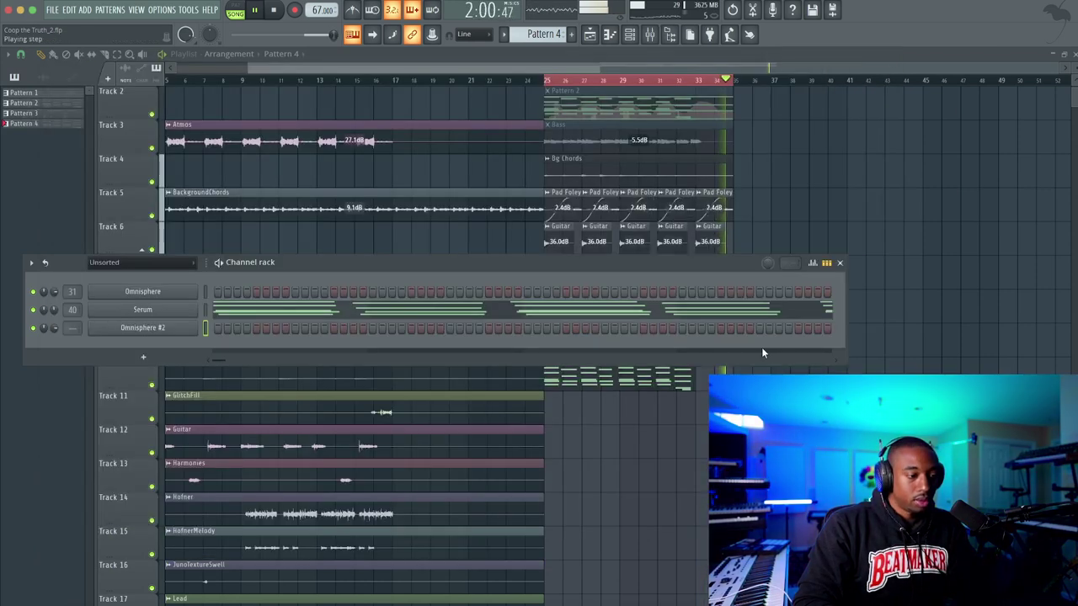
Route the Omnisphere #2 channel to mixer track 41 and play the section from bar 25
{"action": "key", "text": "F9"}
{"action": "key", "text": "F12"}
{"action": "key", "text": "space"}
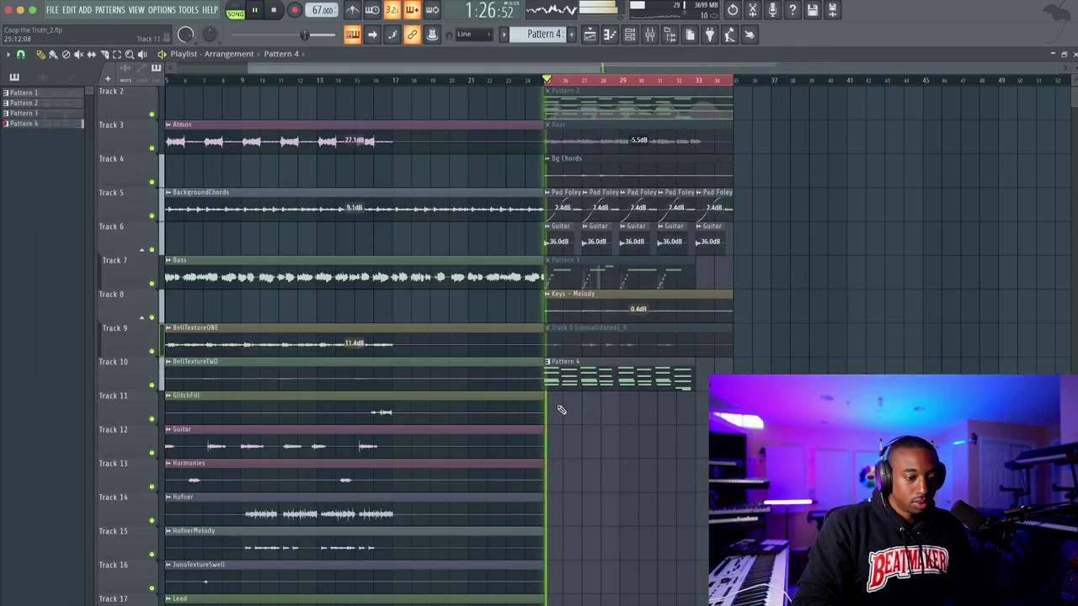
Create an empty Pattern 5 and place an 8-bar clip of it on playlist Track 11 at bar 25
{"action": "key", "text": "F6"}
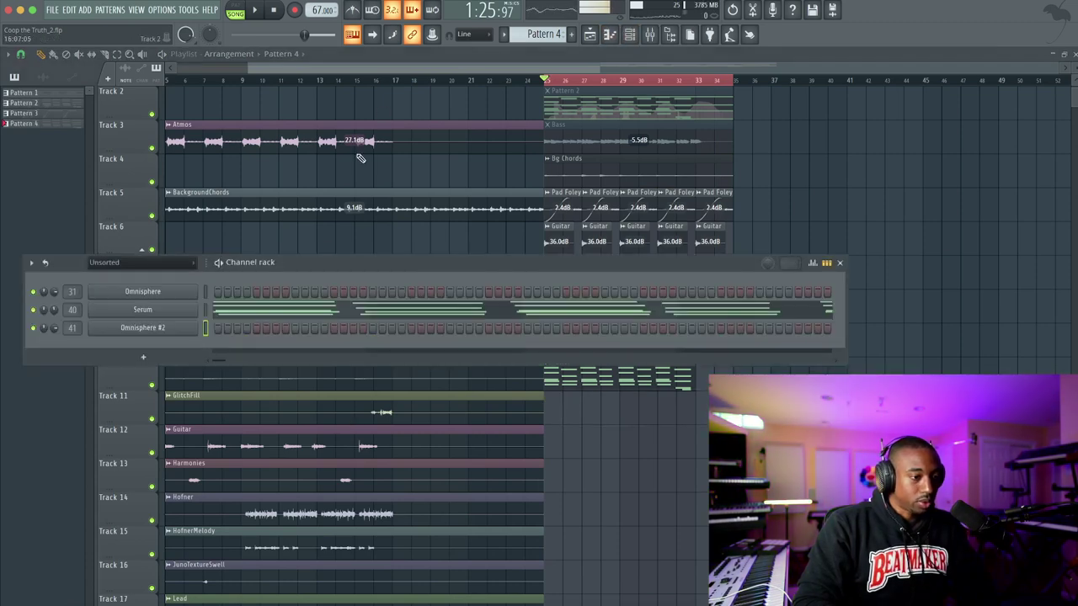
{"action": "right_click", "coordinate": [557, 36]}
{"action": "left_click", "coordinate": [625, 44]}
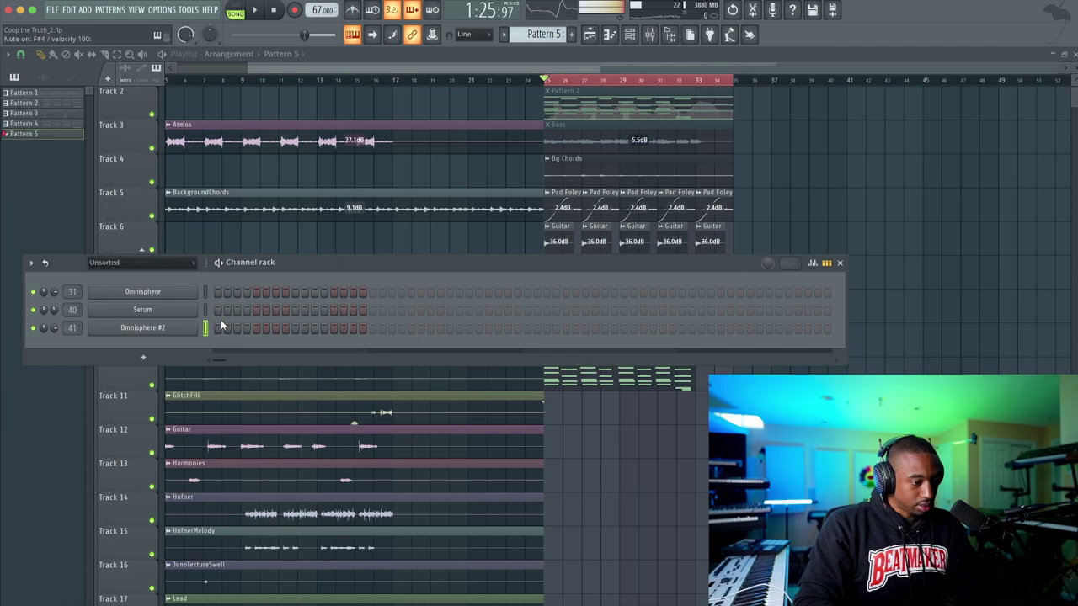
{"action": "key", "text": "space"}
{"action": "key", "text": "F6"}
{"action": "left_click", "coordinate": [552, 410]}
{"action": "left_click_drag", "start_coordinate": [561, 409], "coordinate": [686, 408]}
{"action": "key", "text": "space"}
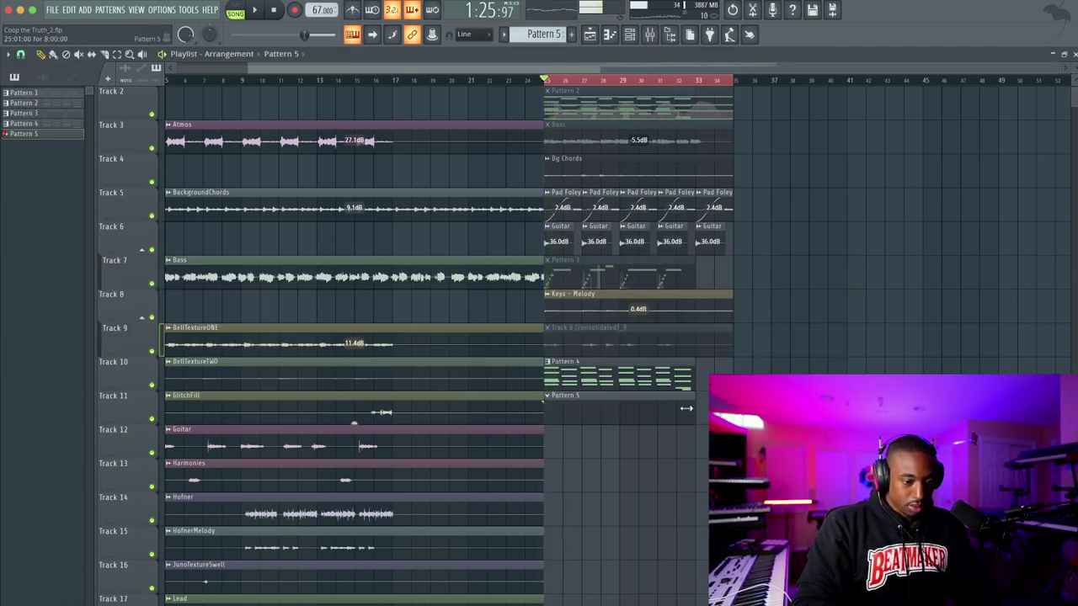
Add AmpliTube 5 as an effect on the Omnisphere #2 mixer track
{"action": "left_click", "coordinate": [649, 35]}
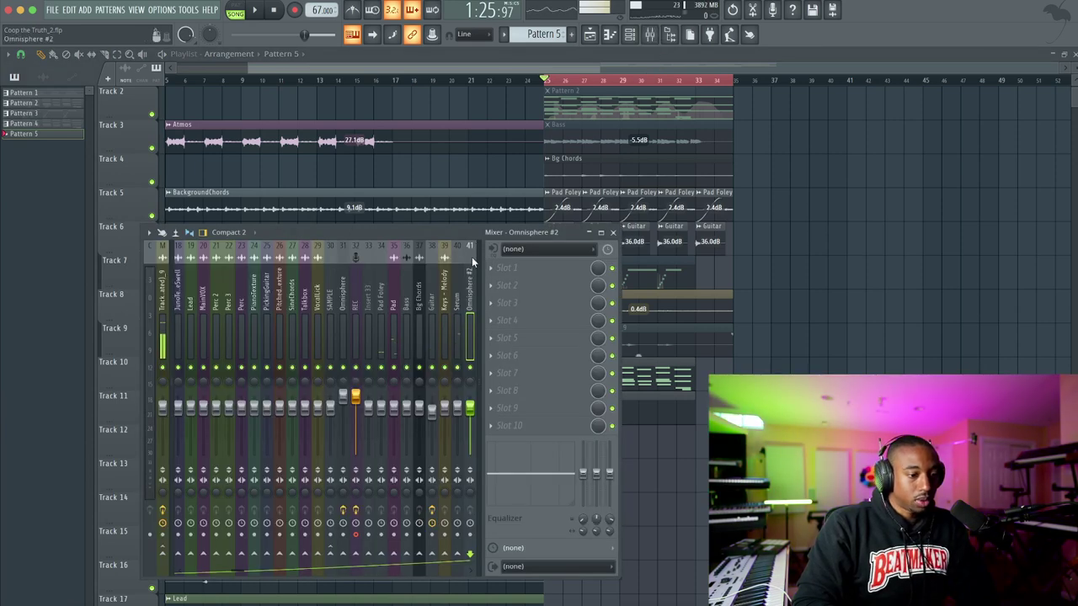
{"action": "left_click", "coordinate": [492, 277]}
{"action": "mouse_move", "coordinate": [505, 283]}
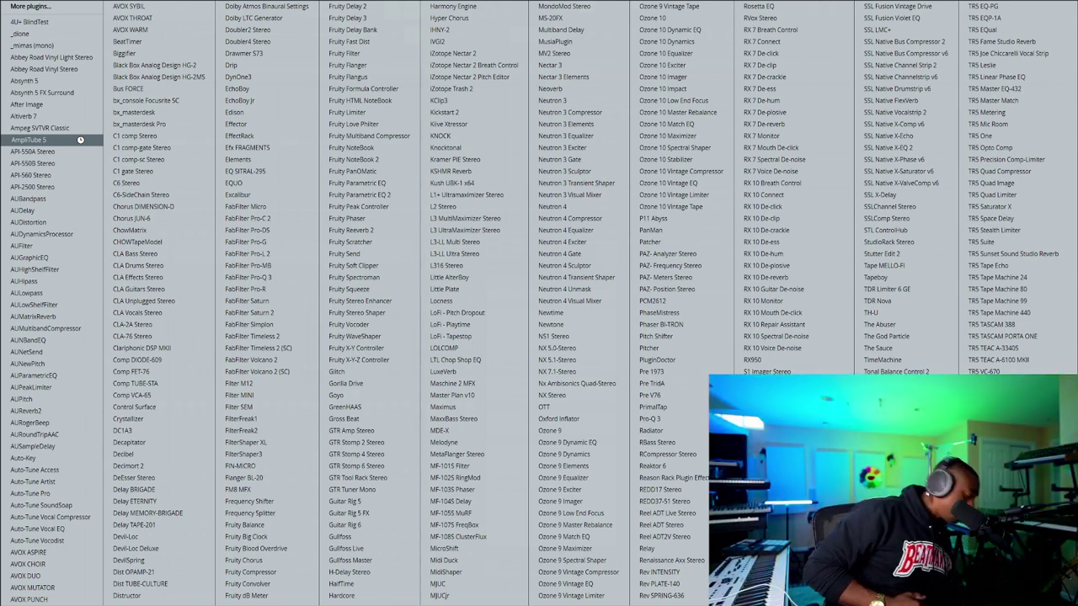
{"action": "left_click", "coordinate": [80, 138]}
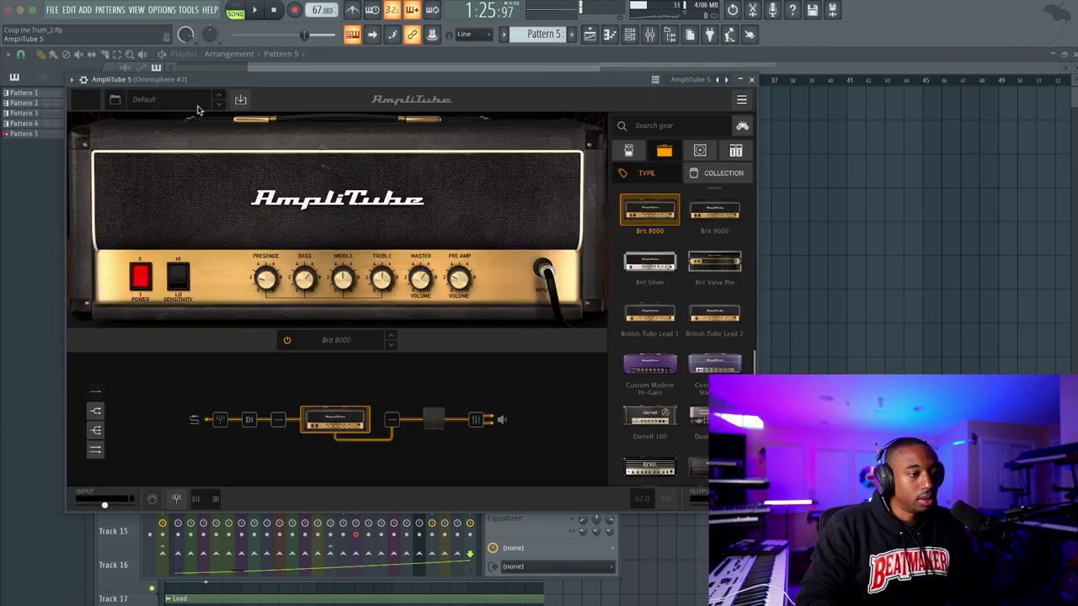
Browse the AmpliTube 5 presets and filter them by the Electric Bass instrument tag
{"action": "left_click", "coordinate": [190, 104]}
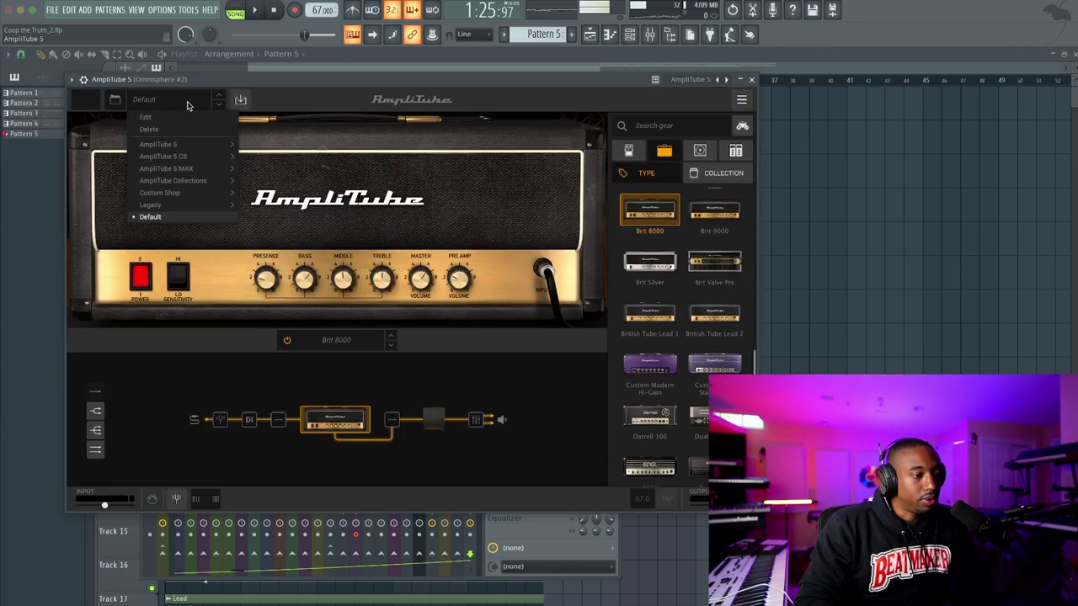
{"action": "left_click", "coordinate": [114, 99]}
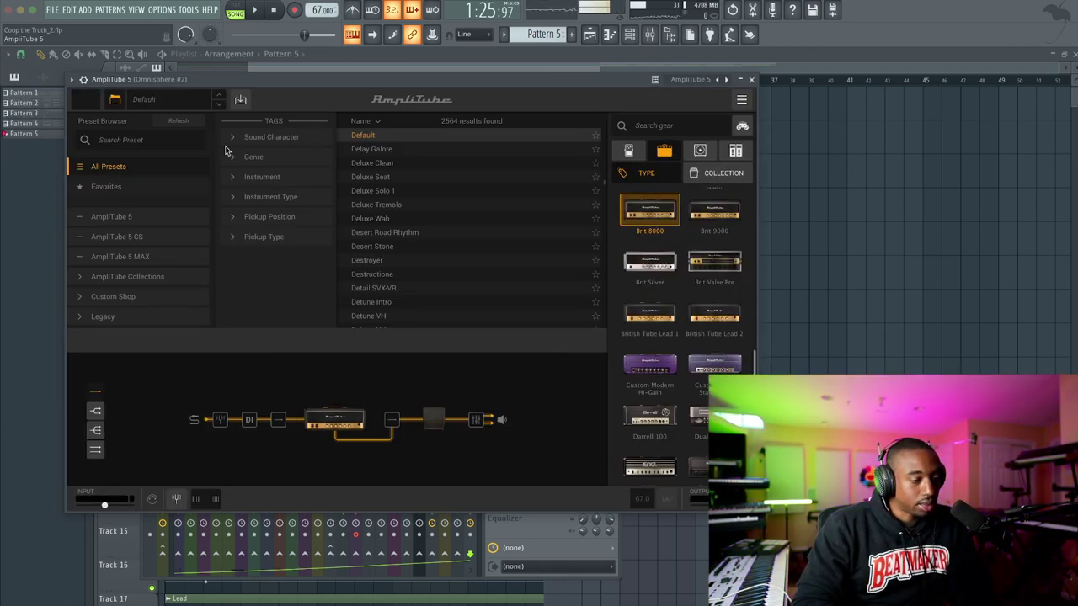
{"action": "left_click", "coordinate": [245, 178]}
{"action": "left_click", "coordinate": [268, 219]}
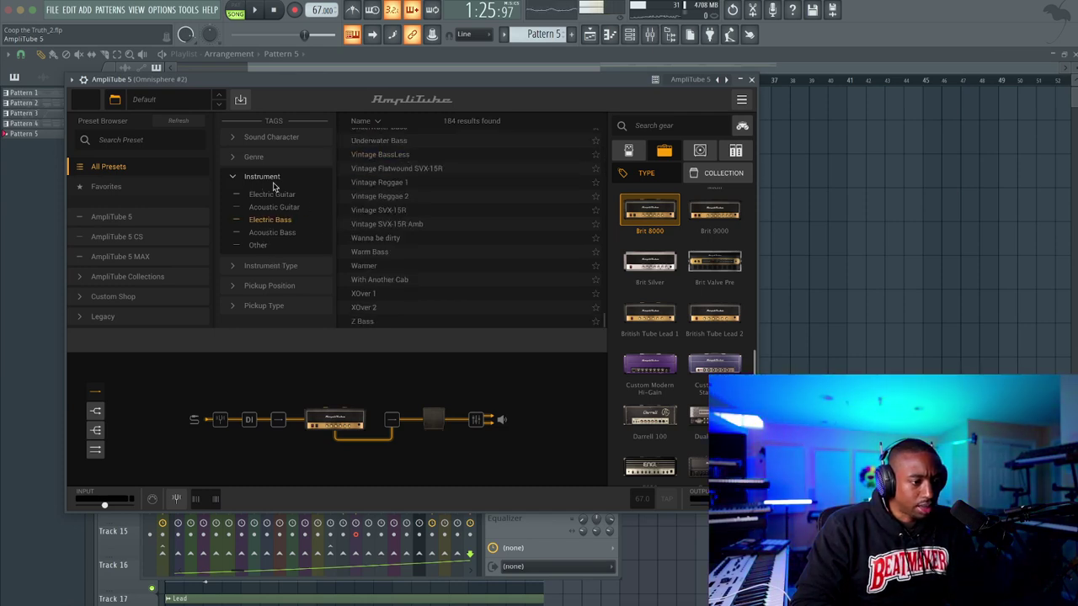
Try narrowing the electric bass presets with the Blues, Jazz and Funk genre tags, and clear those tags again
{"action": "left_click", "coordinate": [251, 159]}
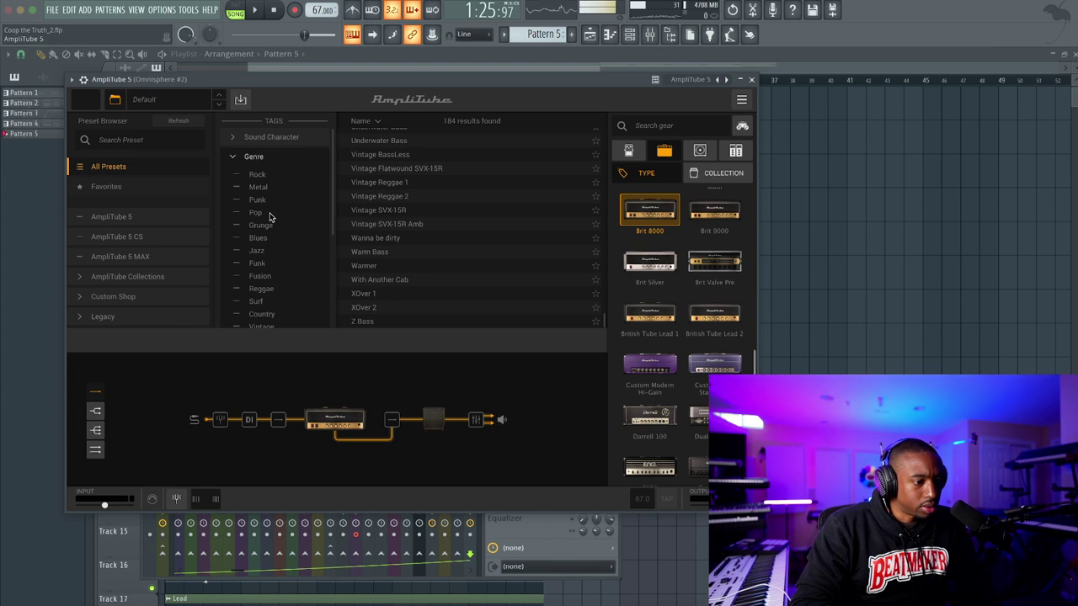
{"action": "scroll", "coordinate": [269, 216], "scroll_direction": "down", "scroll_amount": 1}
{"action": "scroll", "coordinate": [269, 280], "scroll_direction": "down", "scroll_amount": 1}
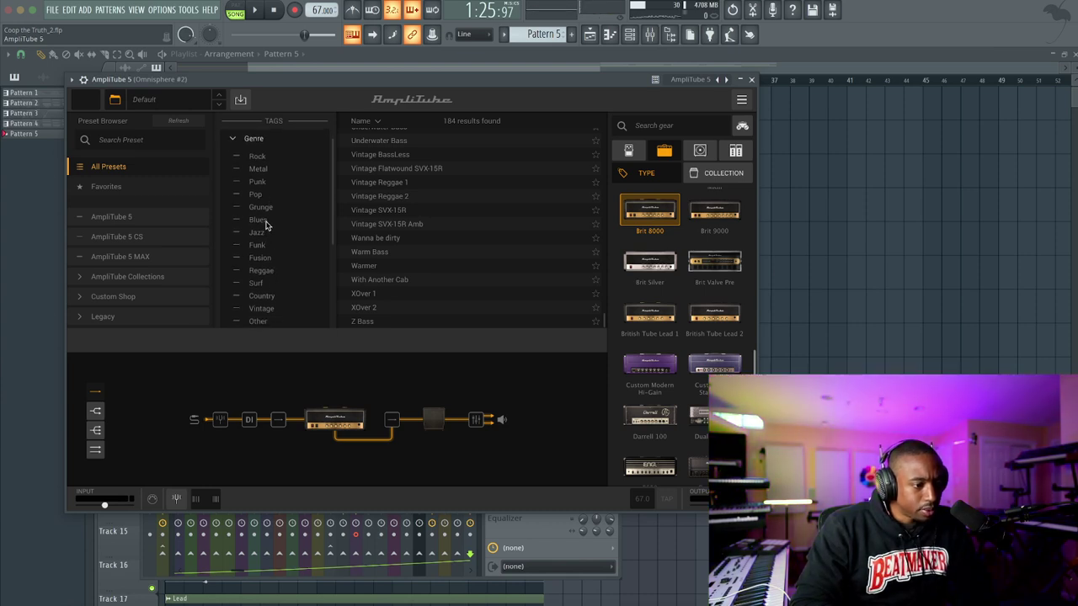
{"action": "scroll", "coordinate": [265, 236], "scroll_direction": "down", "scroll_amount": 1}
{"action": "scroll", "coordinate": [265, 236], "scroll_direction": "up", "scroll_amount": 1}
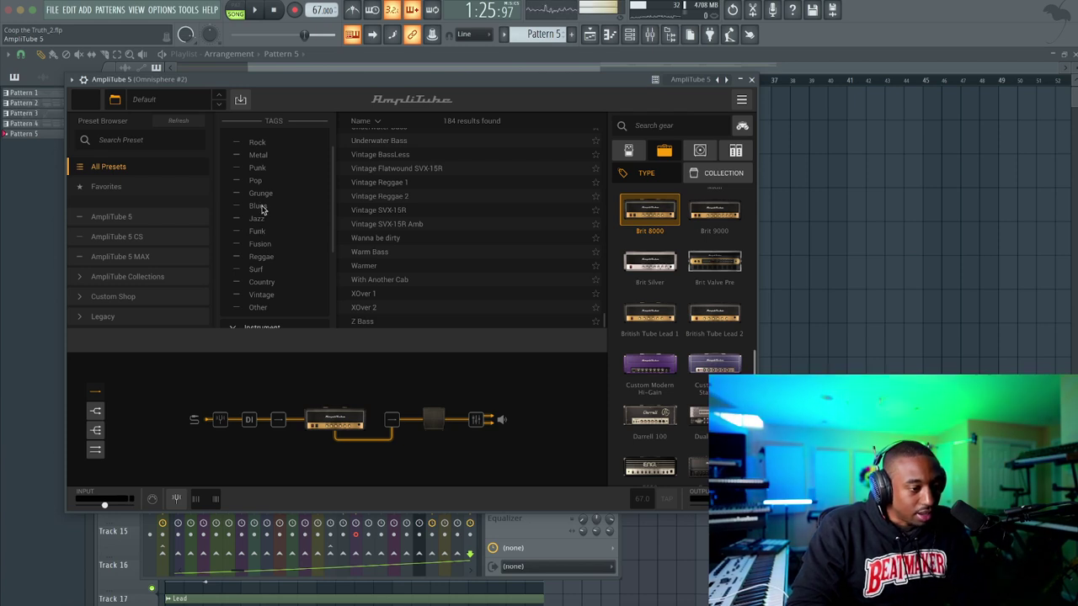
{"action": "left_click", "coordinate": [259, 206]}
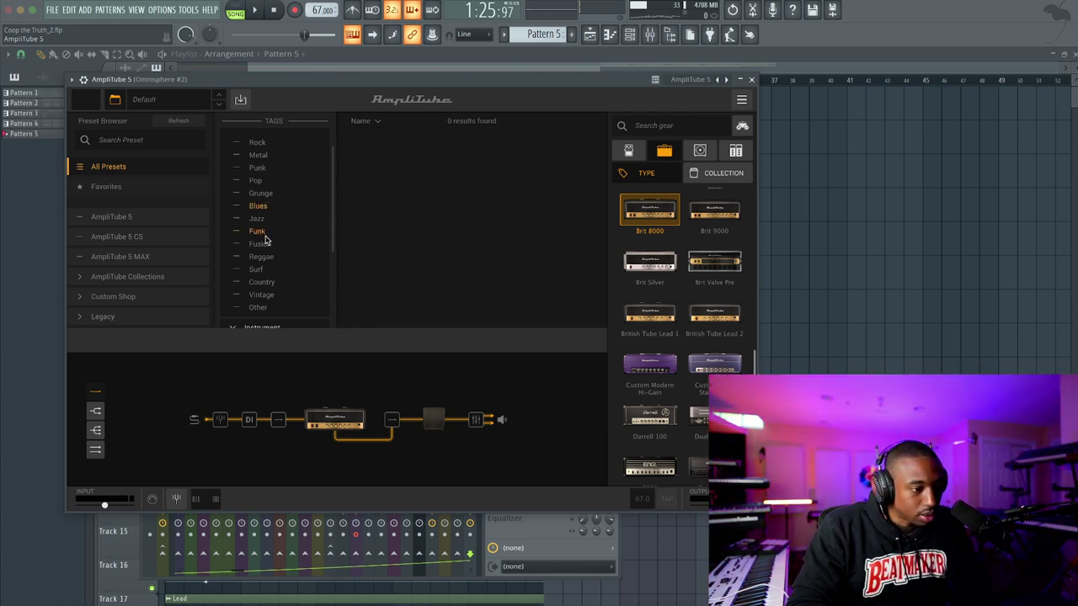
{"action": "left_click", "coordinate": [257, 219]}
{"action": "left_click", "coordinate": [258, 230]}
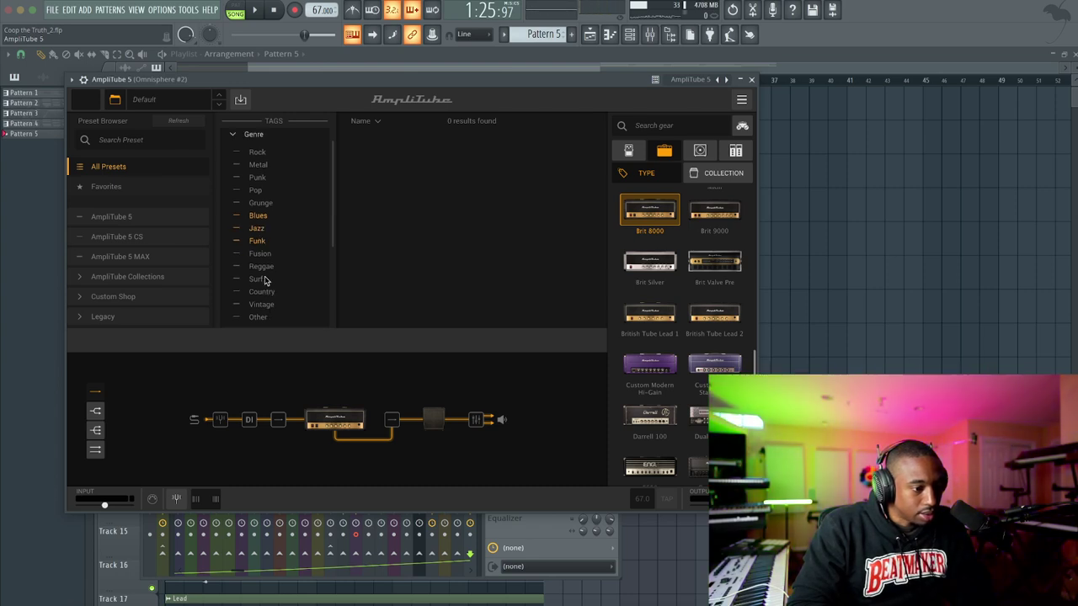
{"action": "scroll", "coordinate": [261, 236], "scroll_direction": "up", "scroll_amount": 4}
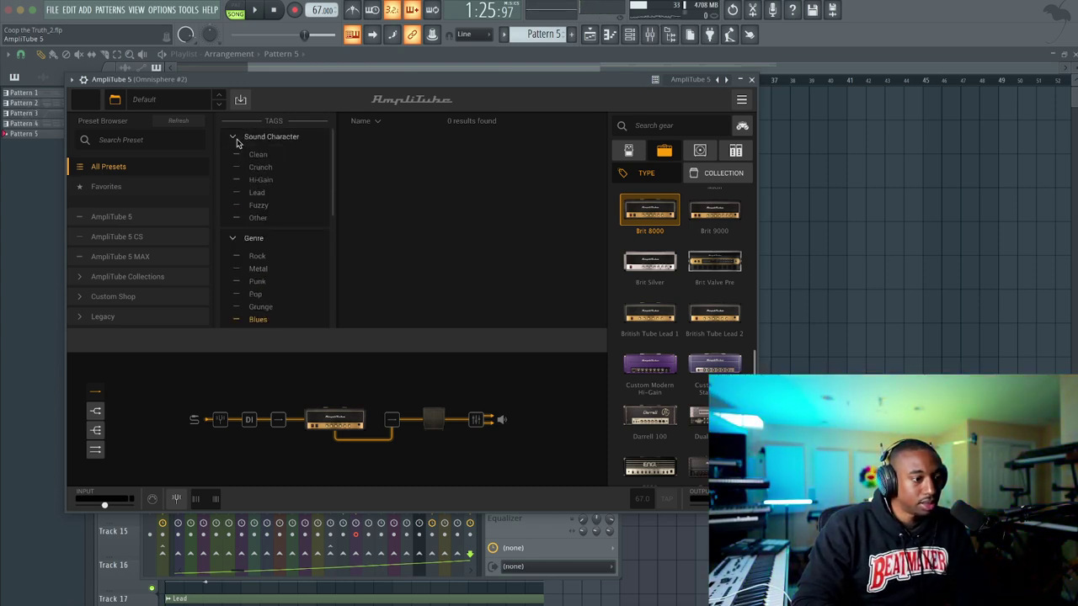
{"action": "scroll", "coordinate": [243, 242], "scroll_direction": "down", "scroll_amount": 4}
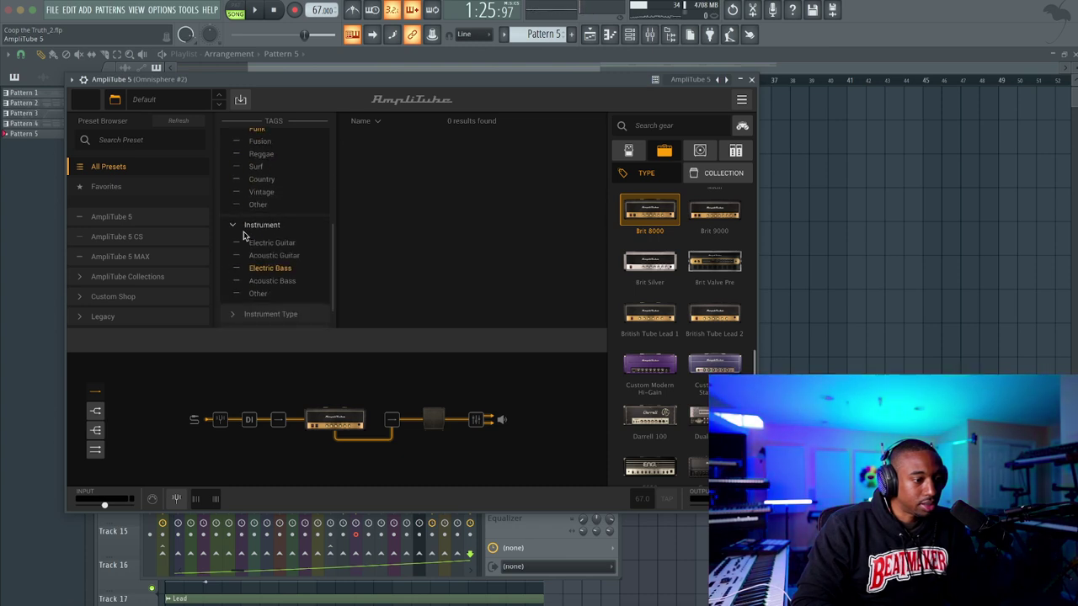
{"action": "scroll", "coordinate": [259, 270], "scroll_direction": "up", "scroll_amount": 5}
{"action": "left_click", "coordinate": [258, 238]}
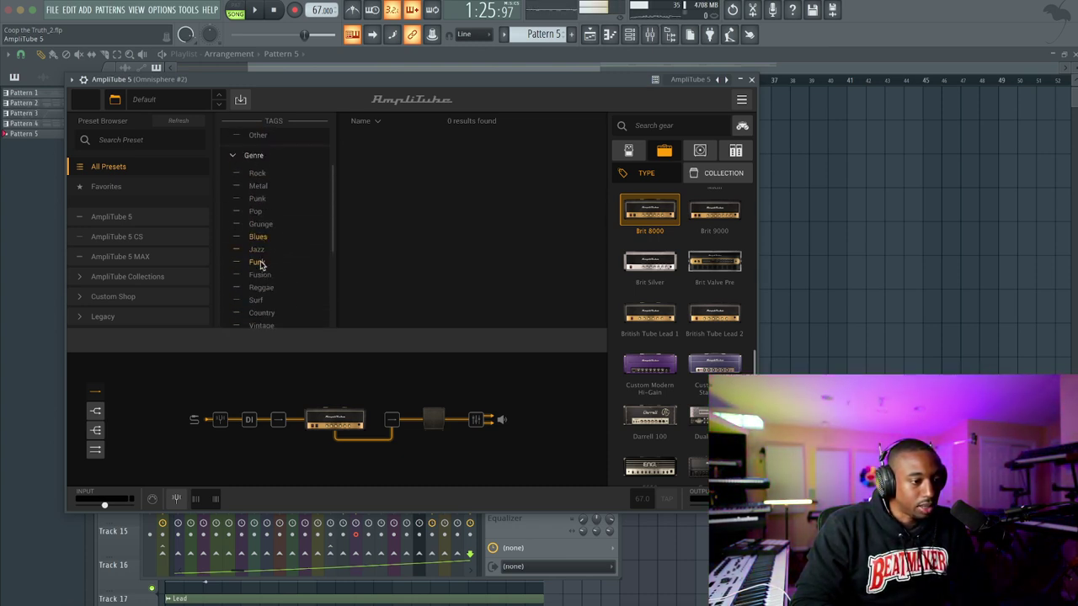
{"action": "left_click", "coordinate": [259, 238]}
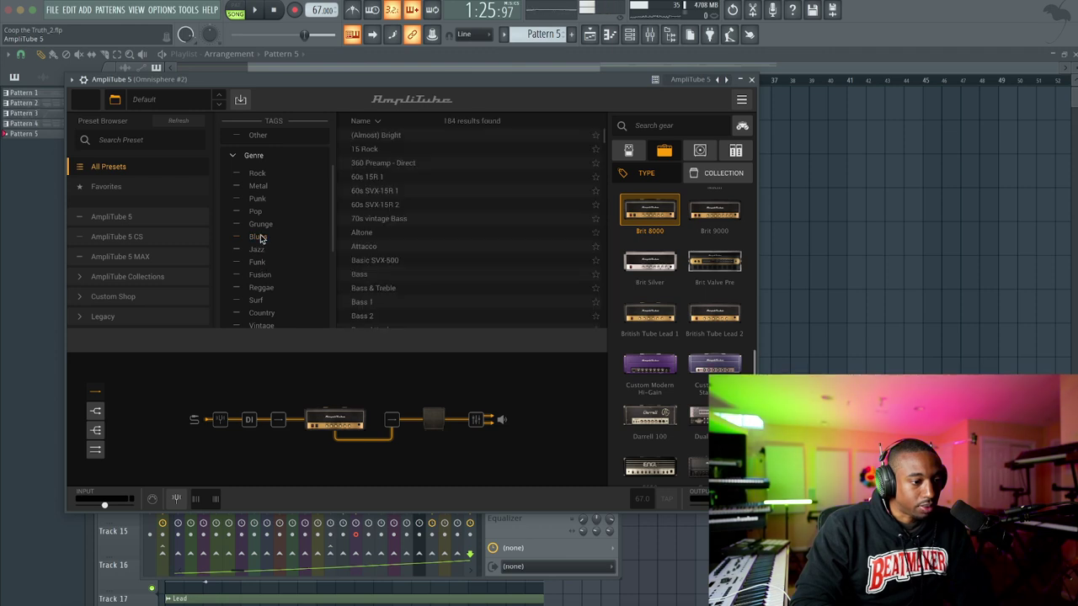
Load the "360 Preamp - Direct" preset, close the AmpliTube 5 editor and audition the section
{"action": "left_click", "coordinate": [483, 153]}
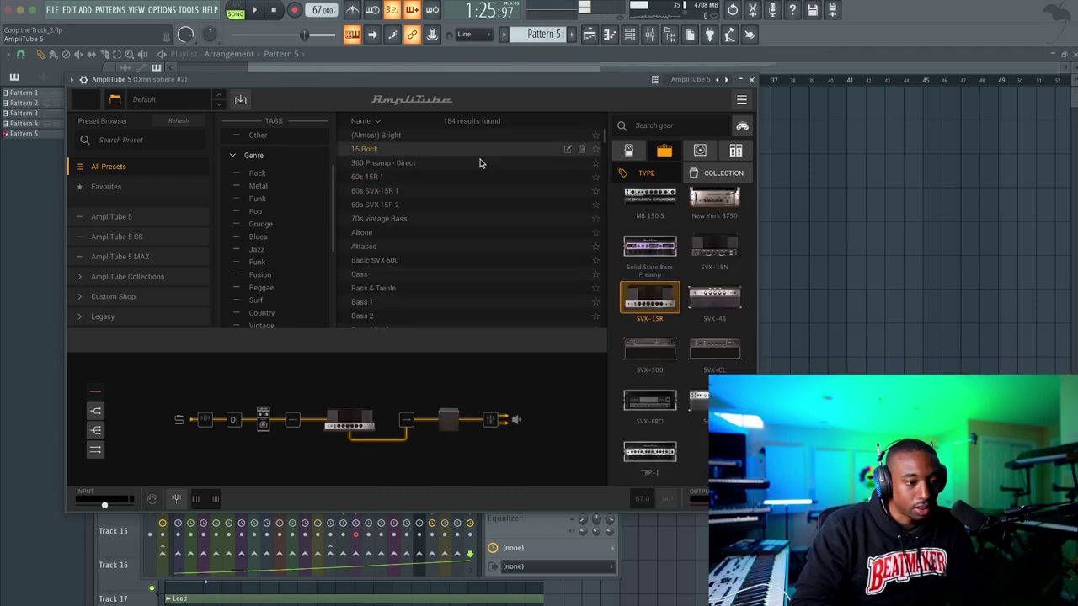
{"action": "left_click", "coordinate": [480, 163]}
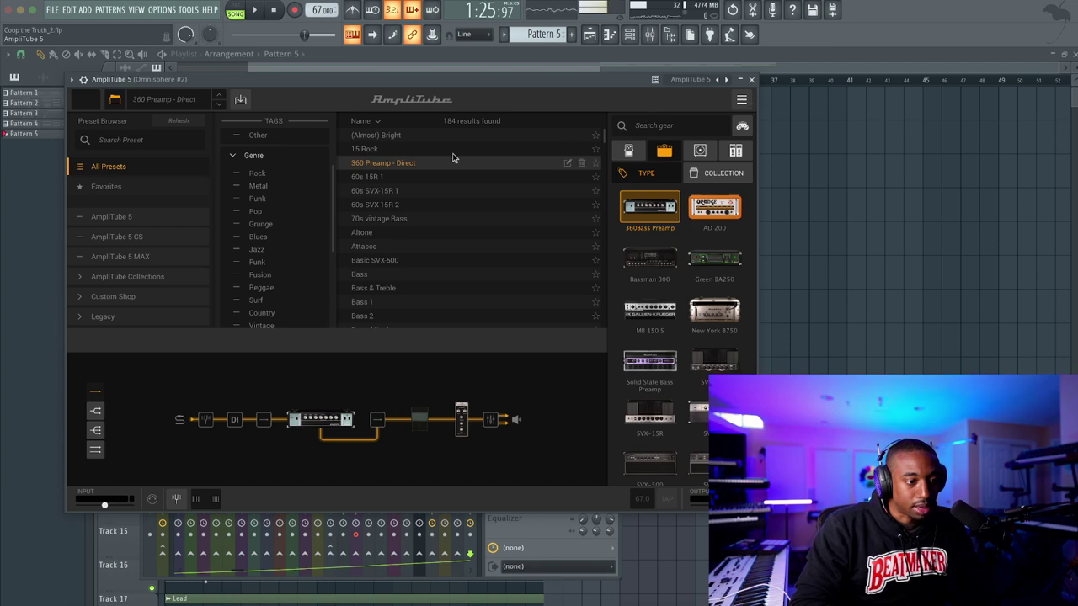
{"action": "left_click", "coordinate": [751, 80]}
{"action": "key", "text": "space"}
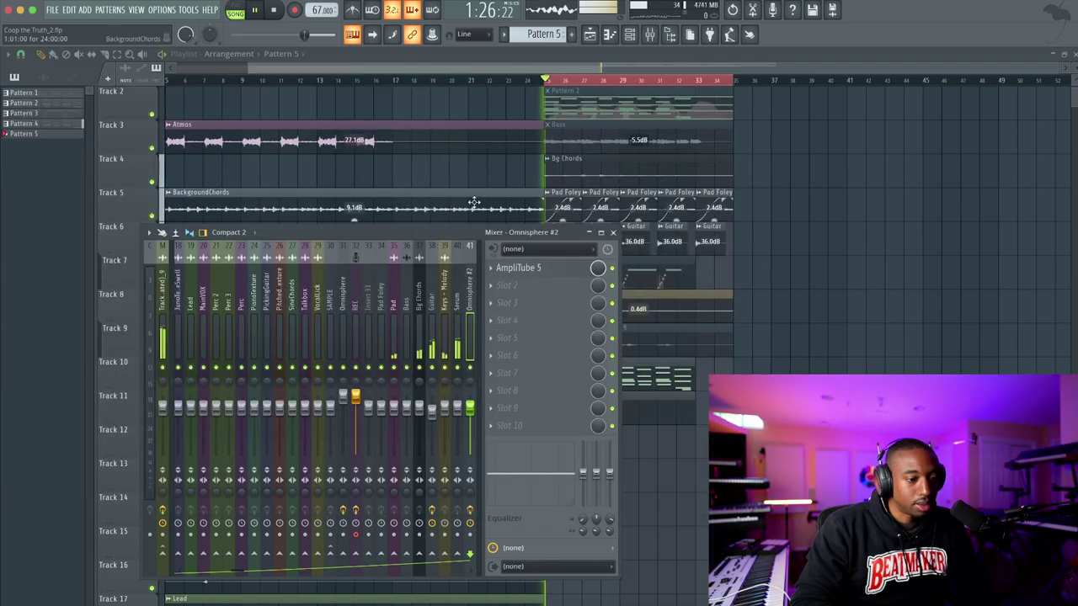
{"action": "key", "text": "space"}
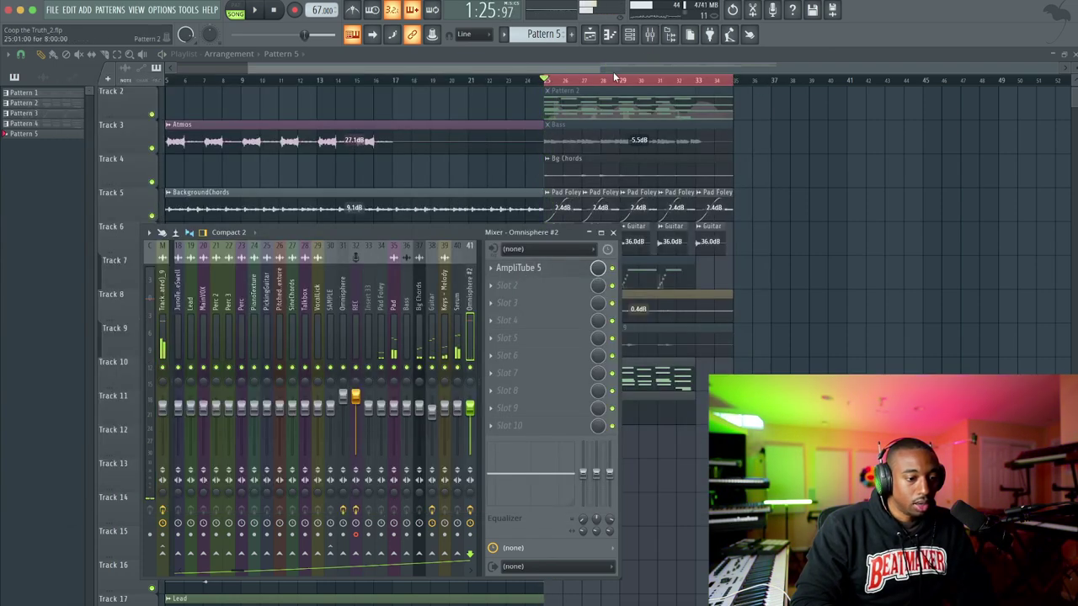
Open the Omnisphere #2 channel of Pattern 5 in the piano roll from the channel rack
{"action": "left_click", "coordinate": [631, 35]}
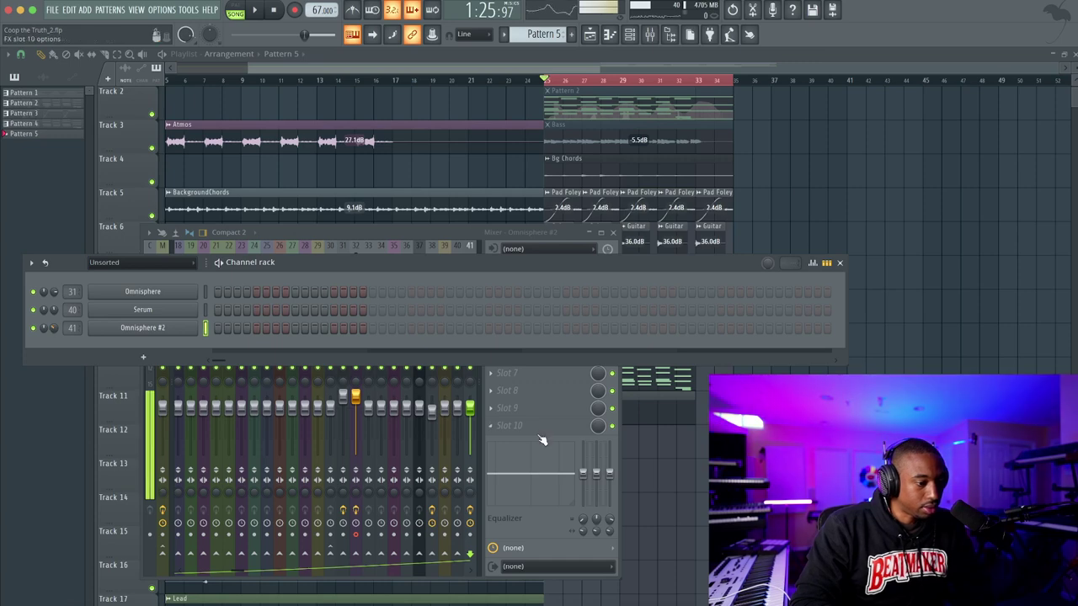
{"action": "key", "text": "F12"}
{"action": "key", "text": "space"}
{"action": "left_click", "coordinate": [631, 34]}
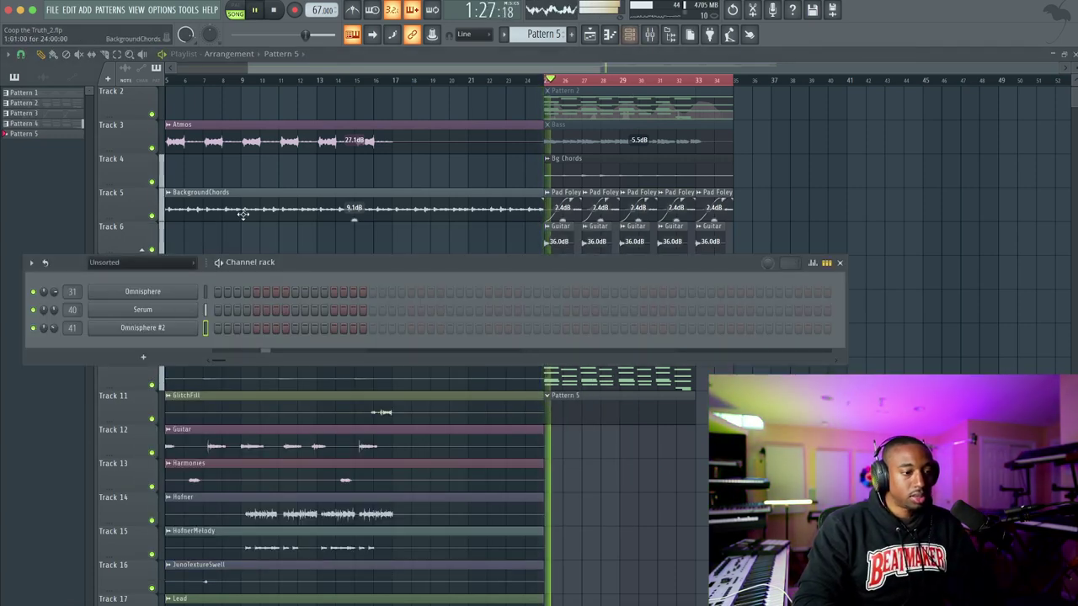
{"action": "key", "text": "space"}
{"action": "right_click", "coordinate": [185, 330]}
{"action": "left_click", "coordinate": [222, 329]}
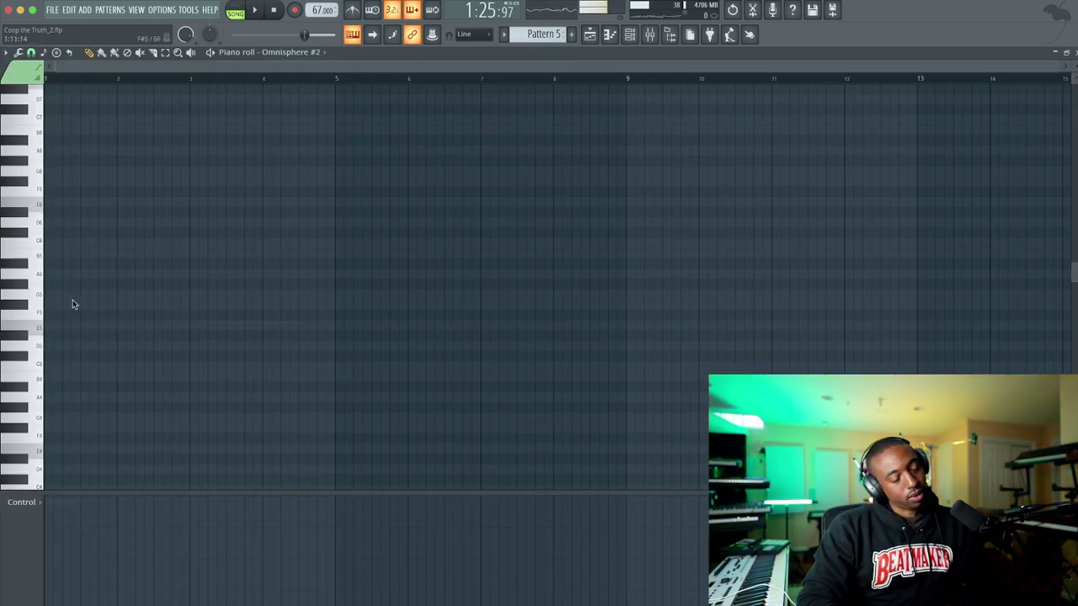
Turn on snap to scale in the piano roll and set the root note to D
{"action": "left_click", "coordinate": [57, 53]}
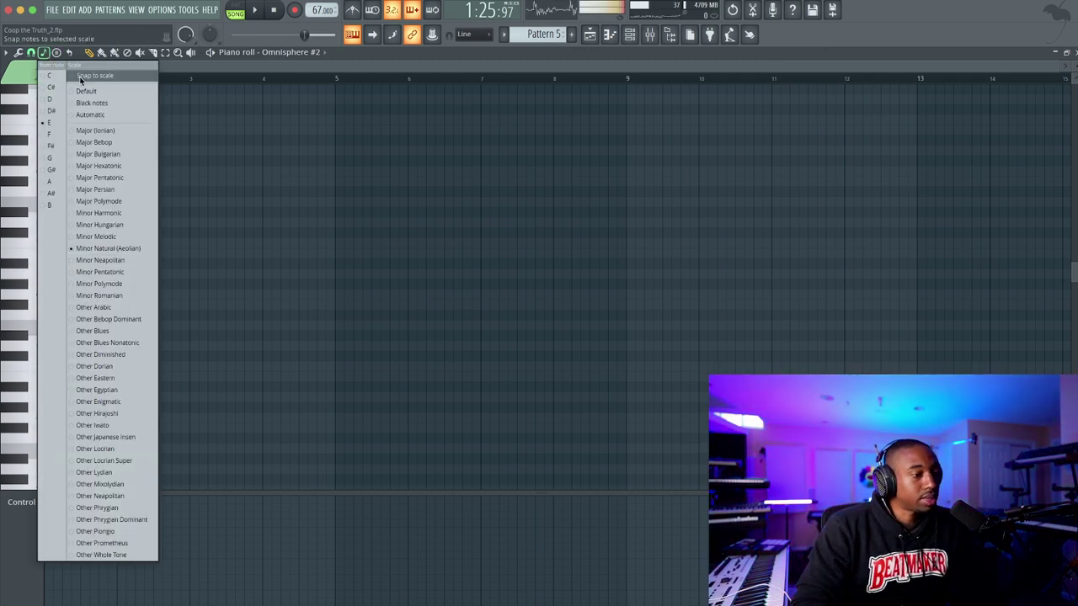
{"action": "left_click", "coordinate": [55, 100]}
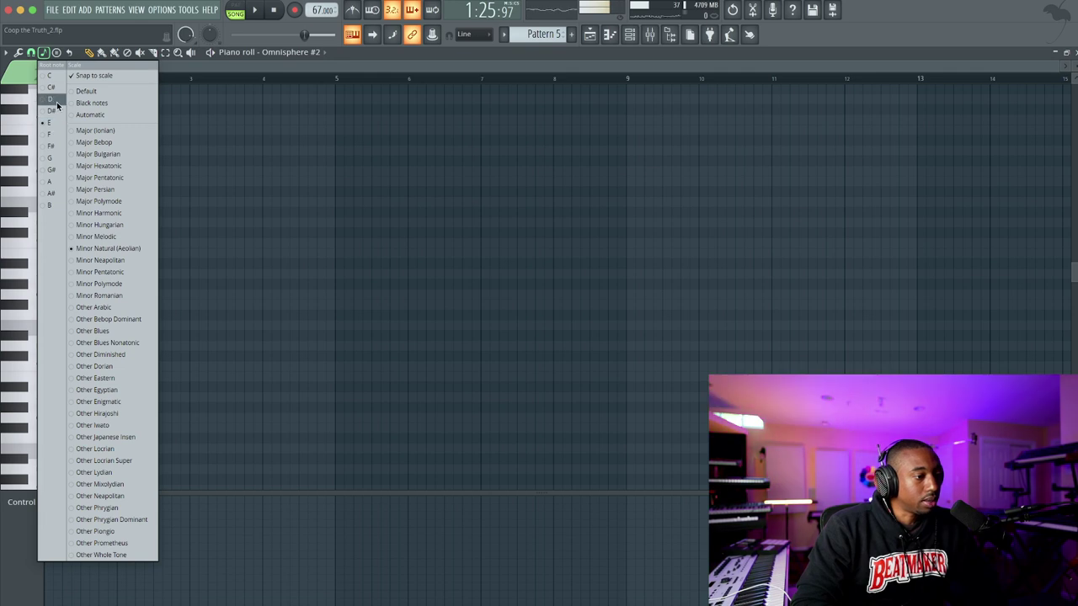
{"action": "left_click", "coordinate": [237, 282]}
Place a D5 note at the start of bar 1 and shorten it to four steps
{"action": "left_click", "coordinate": [55, 226]}
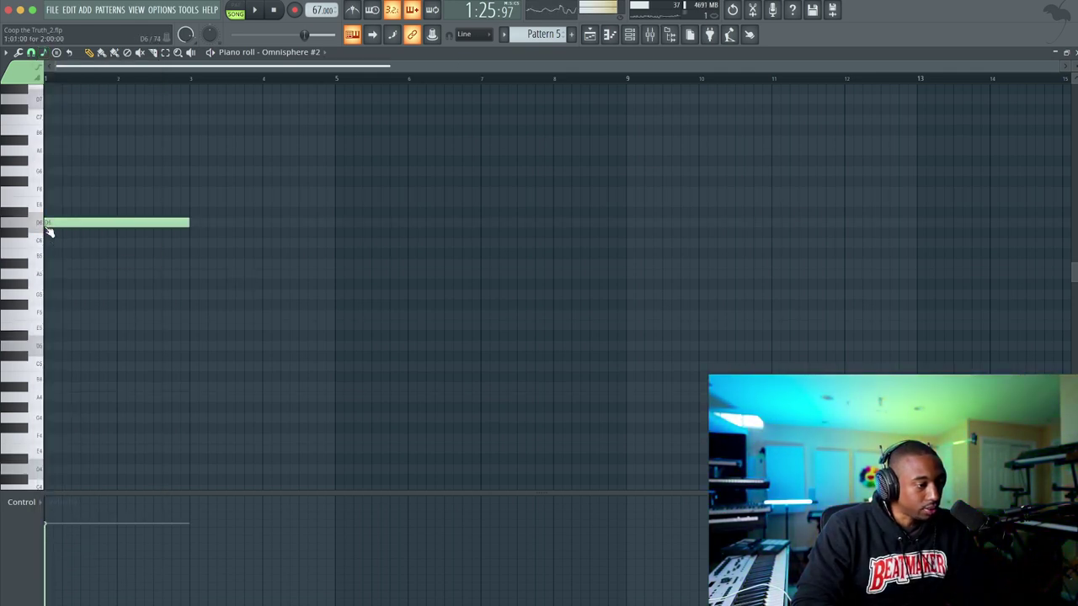
{"action": "right_click", "coordinate": [99, 226]}
{"action": "left_click_drag", "start_coordinate": [52, 364], "coordinate": [21, 334]}
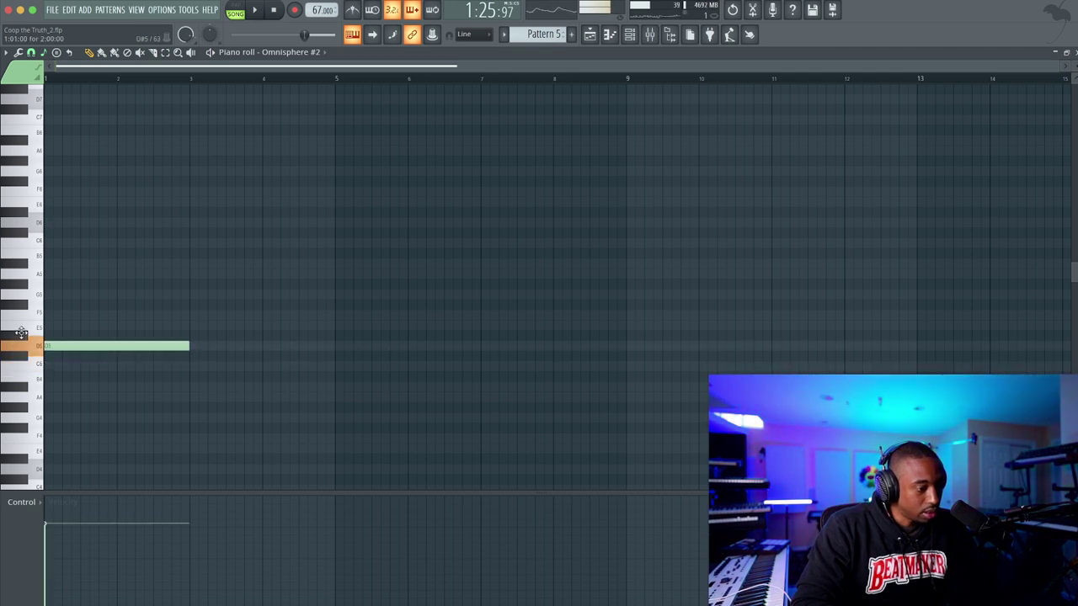
{"action": "left_click_drag", "start_coordinate": [187, 345], "coordinate": [61, 344]}
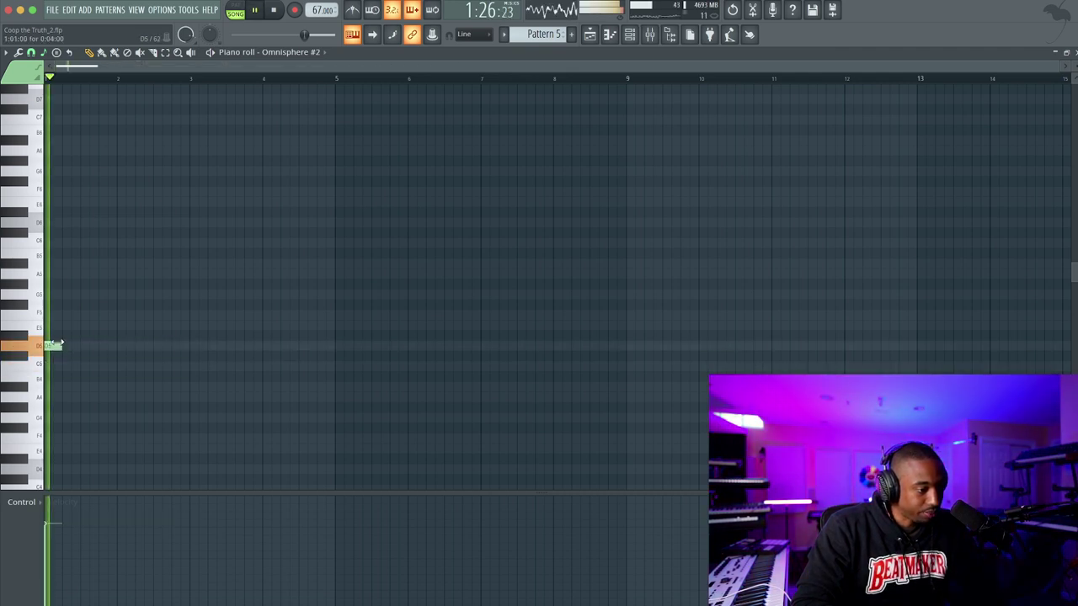
Adjust the piano roll snap to shorten the D5 note to about two steps, and save the project
{"action": "scroll", "coordinate": [59, 344], "scroll_direction": "up", "scroll_amount": 2}
{"action": "scroll", "coordinate": [60, 344], "scroll_direction": "up", "scroll_amount": 2}
{"action": "scroll", "coordinate": [59, 337], "scroll_direction": "down", "scroll_amount": 1}
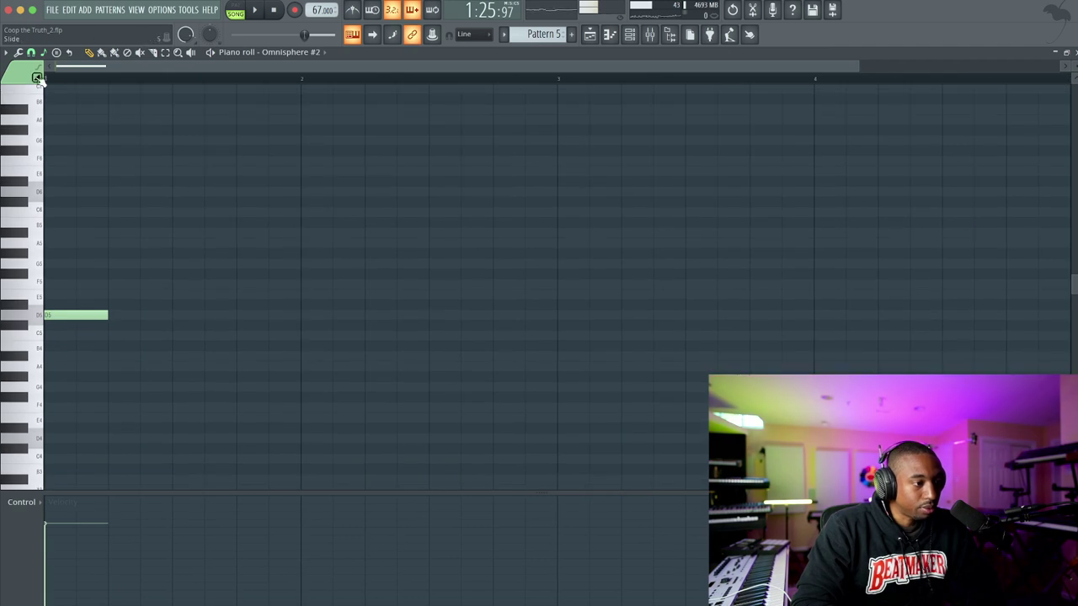
{"action": "left_click", "coordinate": [31, 53]}
{"action": "left_click", "coordinate": [51, 192]}
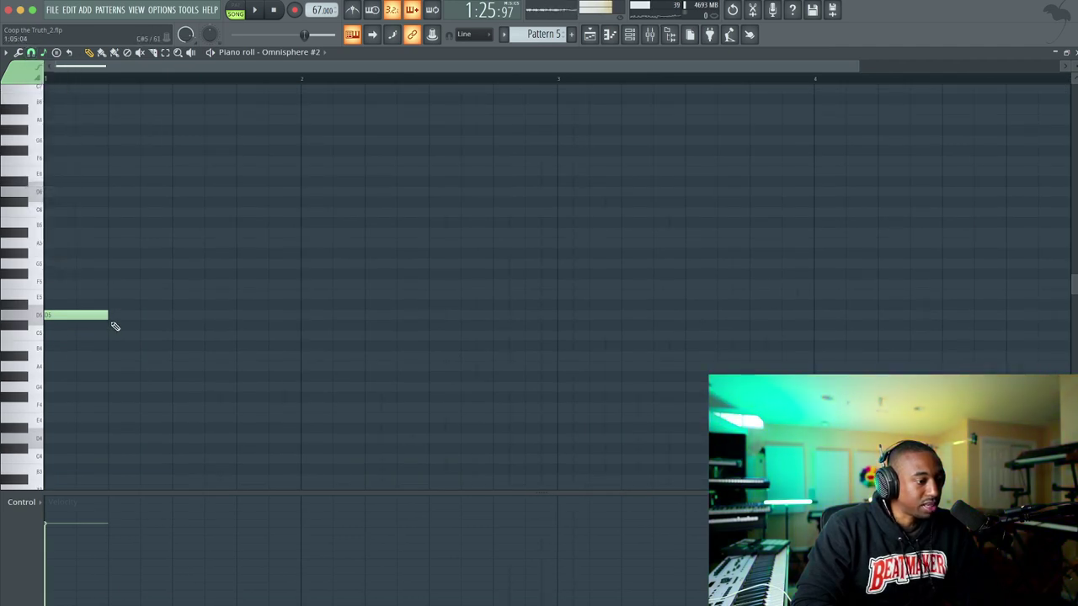
{"action": "key", "text": "super+s"}
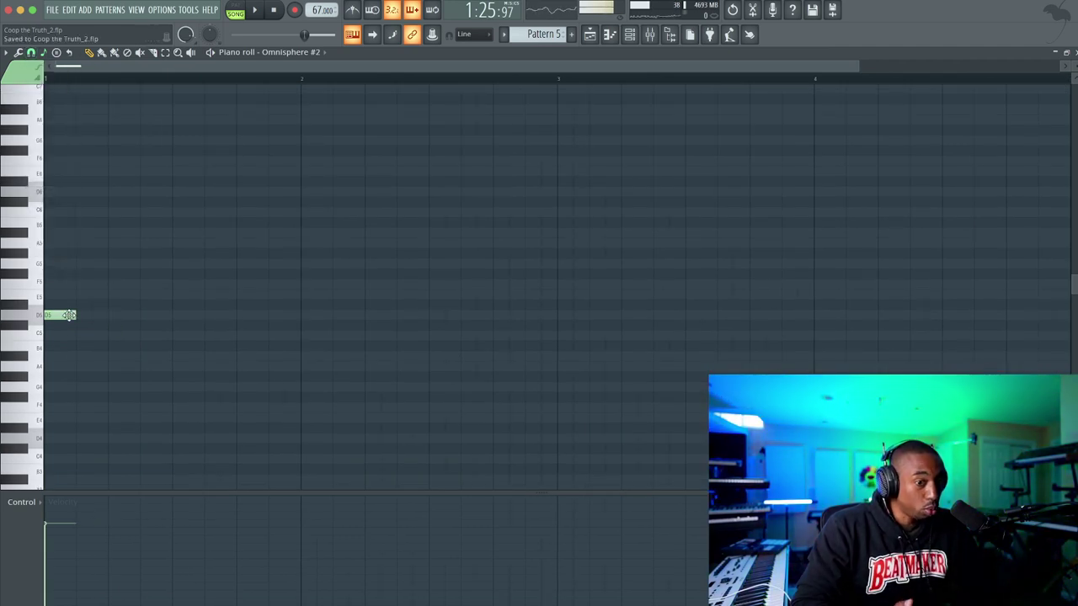
Lower the opening bass note to G3 at the start of bar 1, auditioning it against the section
{"action": "scroll", "coordinate": [78, 325], "scroll_direction": "down", "scroll_amount": 1}
{"action": "key", "text": "super+Down"}
{"action": "key", "text": "space"}
{"action": "key", "text": "space"}
{"action": "left_click", "coordinate": [50, 441]}
{"action": "left_click_drag", "start_coordinate": [51, 479], "coordinate": [44, 439]}
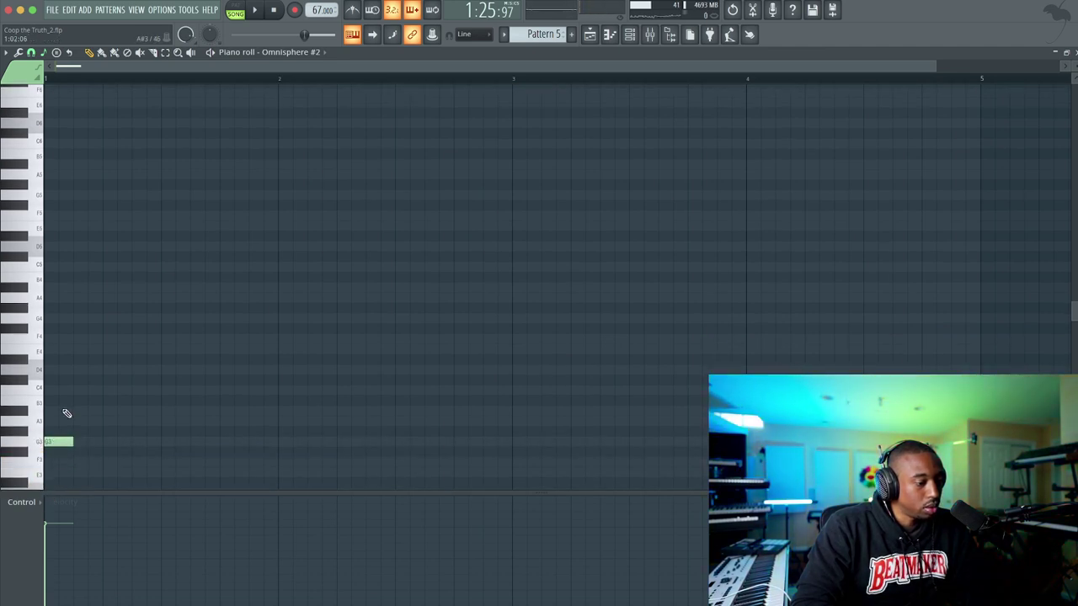
Add A#3, C4 and D4 after the G3 as an ascending run of one-step notes, and play it
{"action": "left_click", "coordinate": [68, 413]}
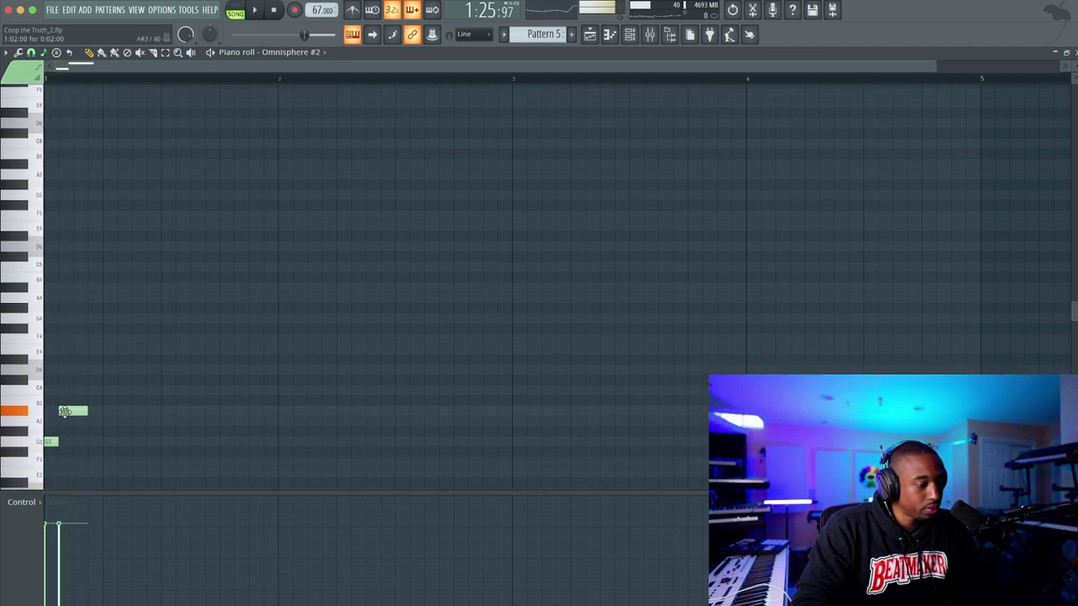
{"action": "left_click_drag", "start_coordinate": [88, 410], "coordinate": [74, 410]}
{"action": "left_click", "coordinate": [79, 390]}
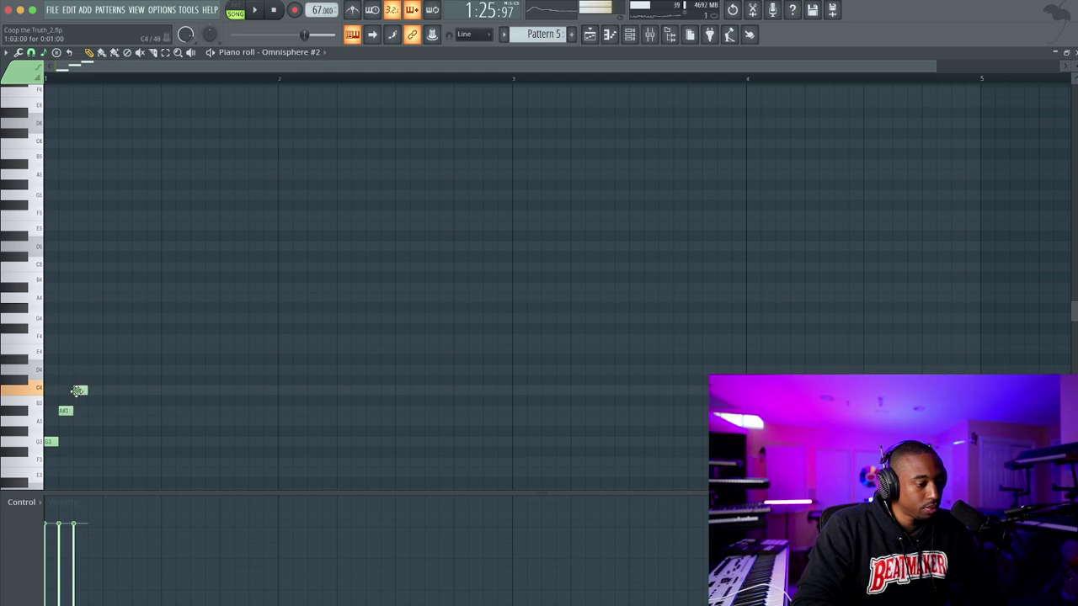
{"action": "left_click", "coordinate": [94, 369]}
{"action": "key", "text": "space"}
{"action": "key", "text": "space"}
Lengthen all four notes of the bass run slightly so each overlaps the next, and play the run
{"action": "left_click_drag", "start_coordinate": [106, 356], "coordinate": [58, 442]}
{"action": "left_click", "coordinate": [112, 453], "text": "super"}
{"action": "key", "text": "space"}
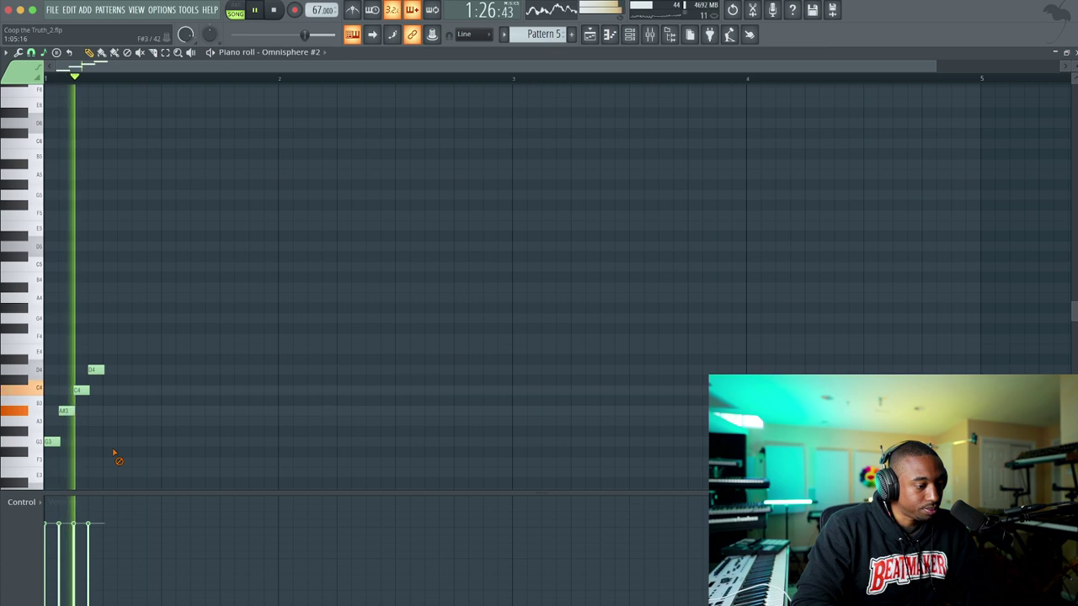
{"action": "key", "text": "space"}
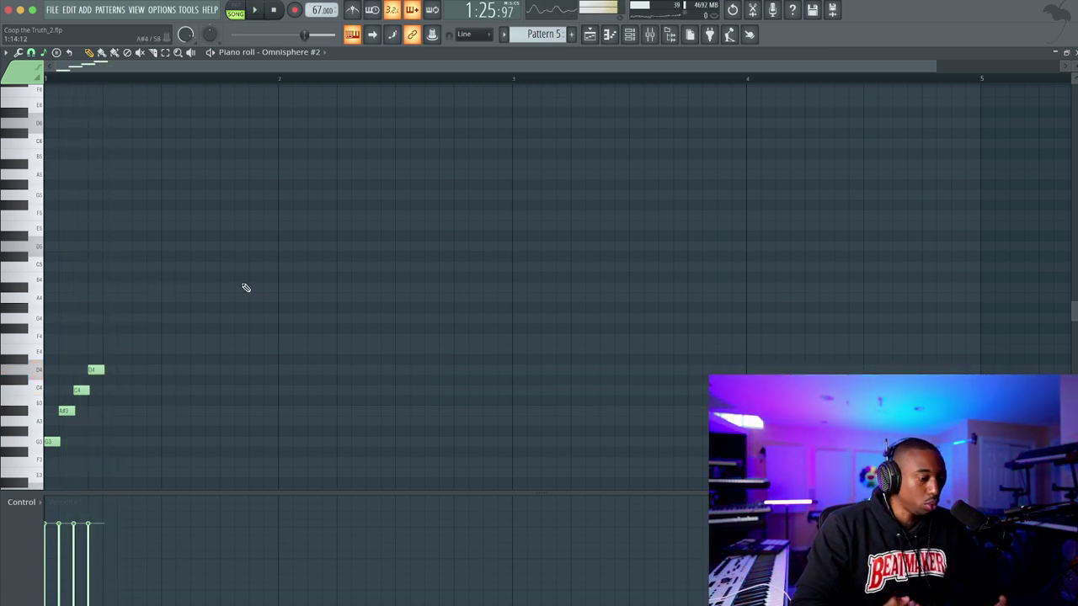
{"action": "key", "text": "space"}
{"action": "key", "text": "space"}
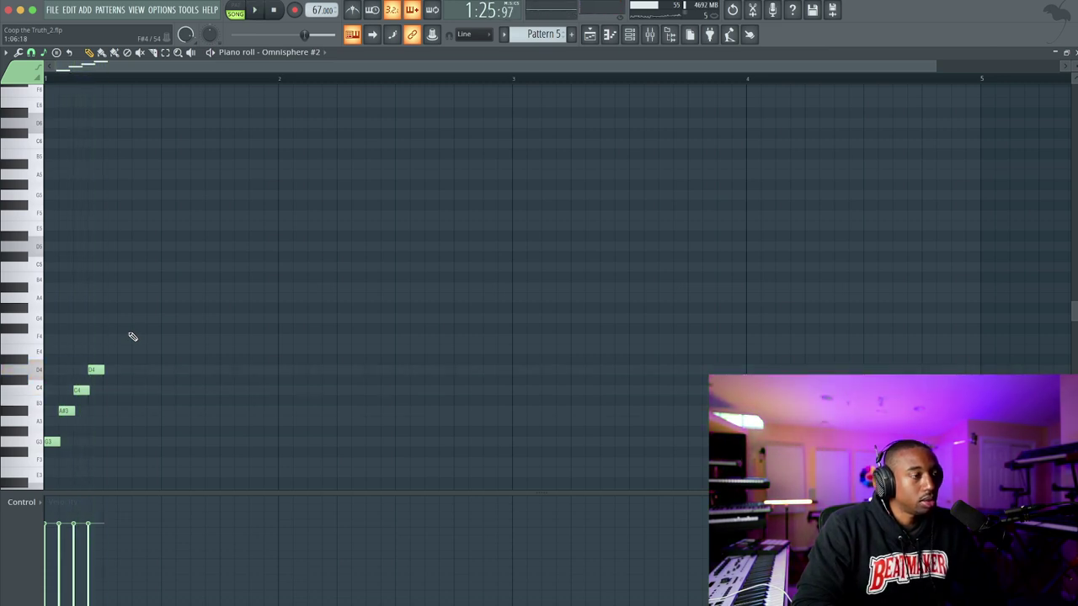
Extend the run's final D4 note to 0:02:03 and play the phrase
{"action": "left_click_drag", "start_coordinate": [130, 336], "coordinate": [47, 452]}
{"action": "left_click", "coordinate": [97, 430], "text": "super"}
{"action": "key", "text": "space"}
{"action": "key", "text": "space"}
{"action": "left_click_drag", "start_coordinate": [103, 369], "coordinate": [120, 369]}
{"action": "key", "text": "space"}
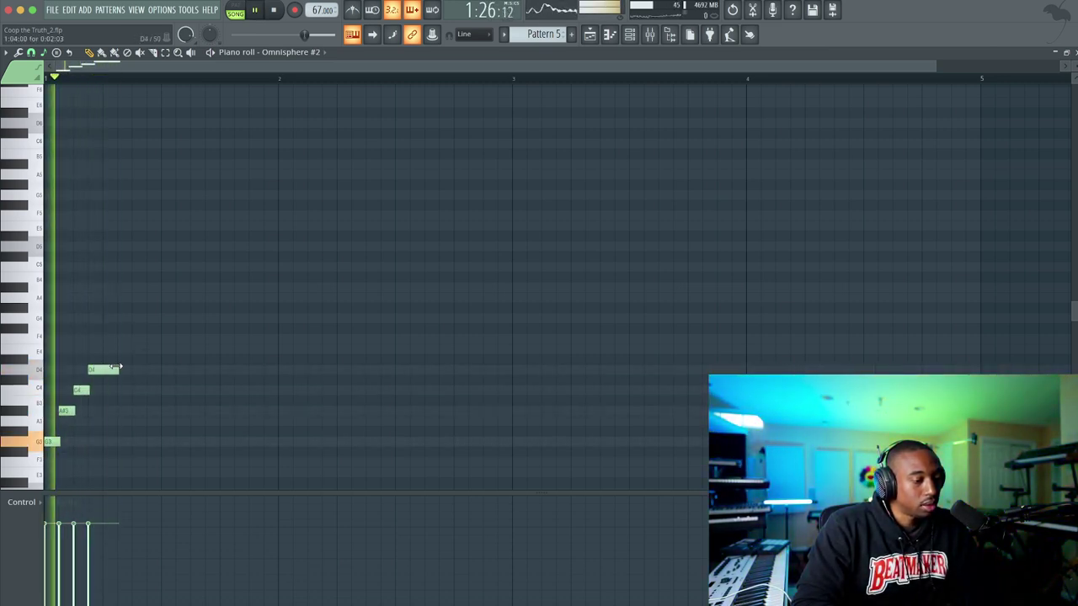
{"action": "key", "text": "space"}
{"action": "left_click", "coordinate": [114, 367]}
{"action": "right_click", "coordinate": [121, 370]}
{"action": "key", "text": "space"}
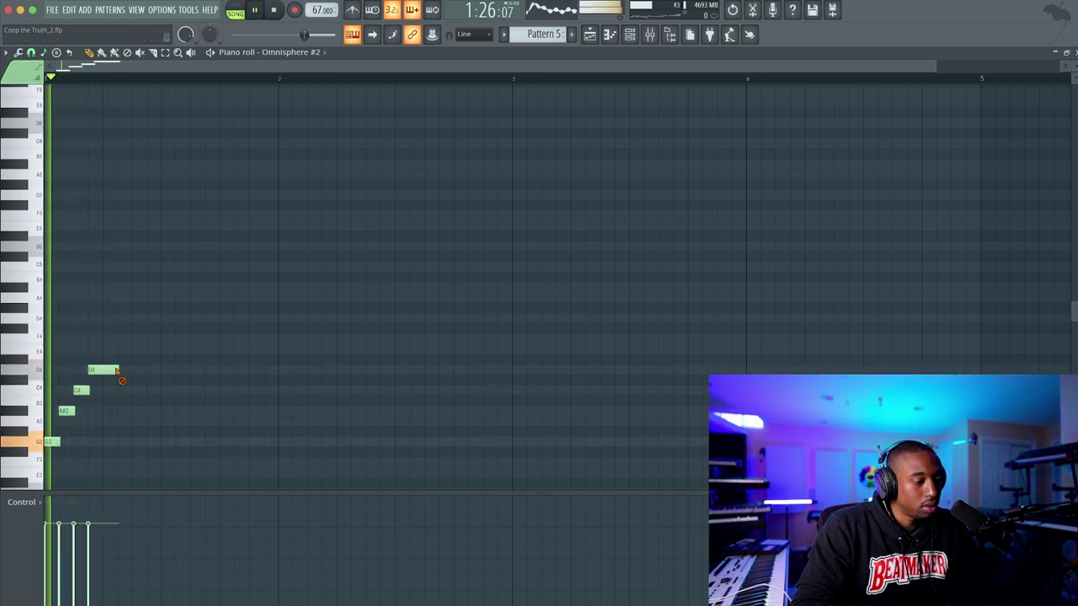
Shorten the run's last D4 back to the length of the other notes and add another D4 on the seventh step
{"action": "left_click_drag", "start_coordinate": [117, 370], "coordinate": [104, 370]}
{"action": "key", "text": "space"}
{"action": "left_click", "coordinate": [134, 371]}
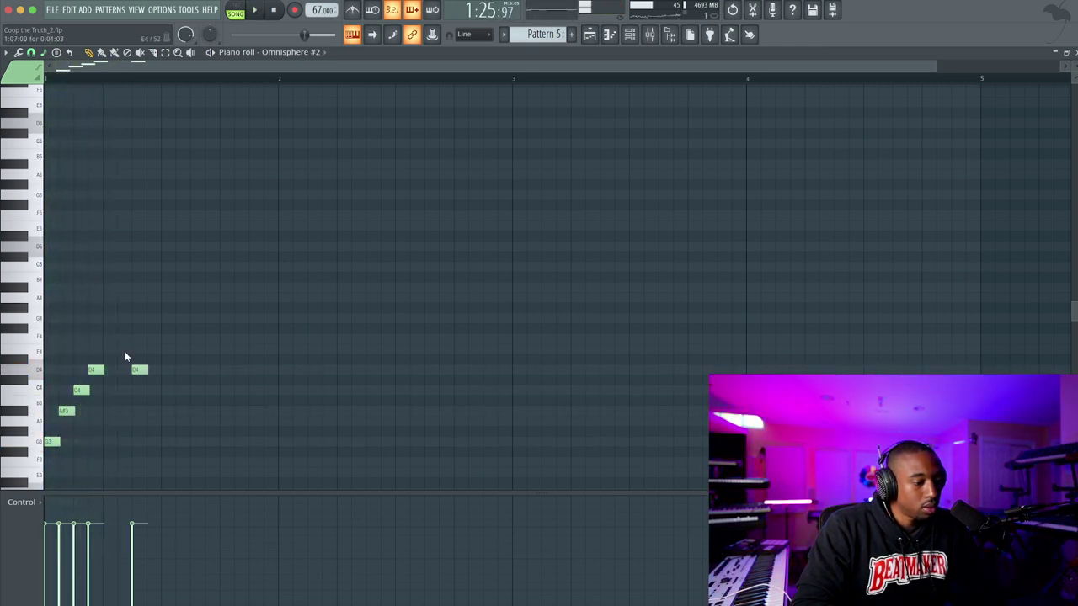
Turn off Snap to scale, raise the newly added note to D#4, and play the phrase
{"action": "left_click", "coordinate": [44, 52]}
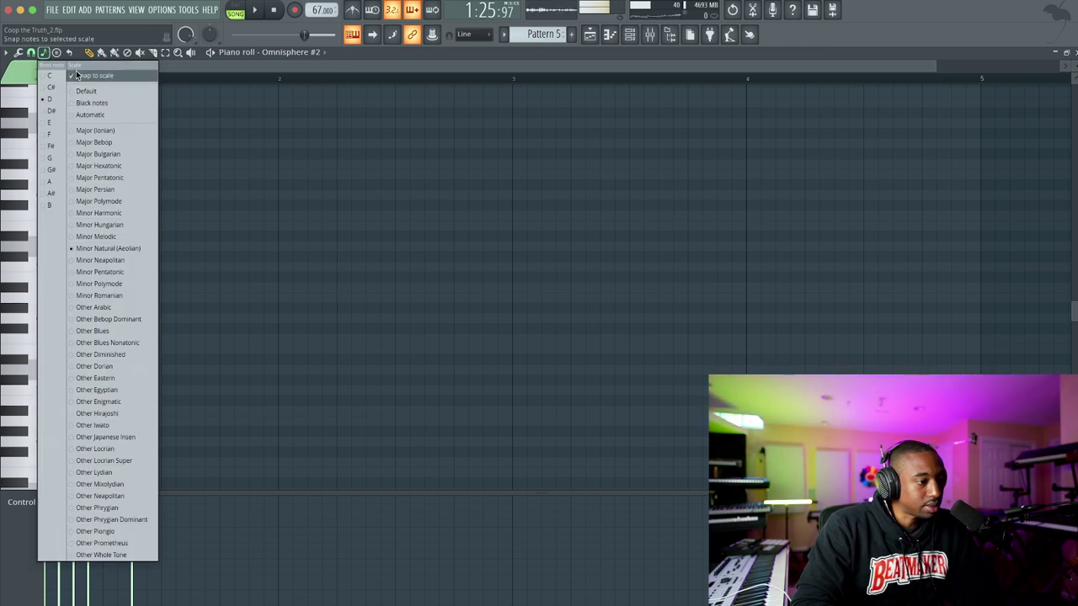
{"action": "left_click", "coordinate": [77, 75]}
{"action": "key", "text": "space"}
{"action": "left_click_drag", "start_coordinate": [133, 367], "coordinate": [133, 348]}
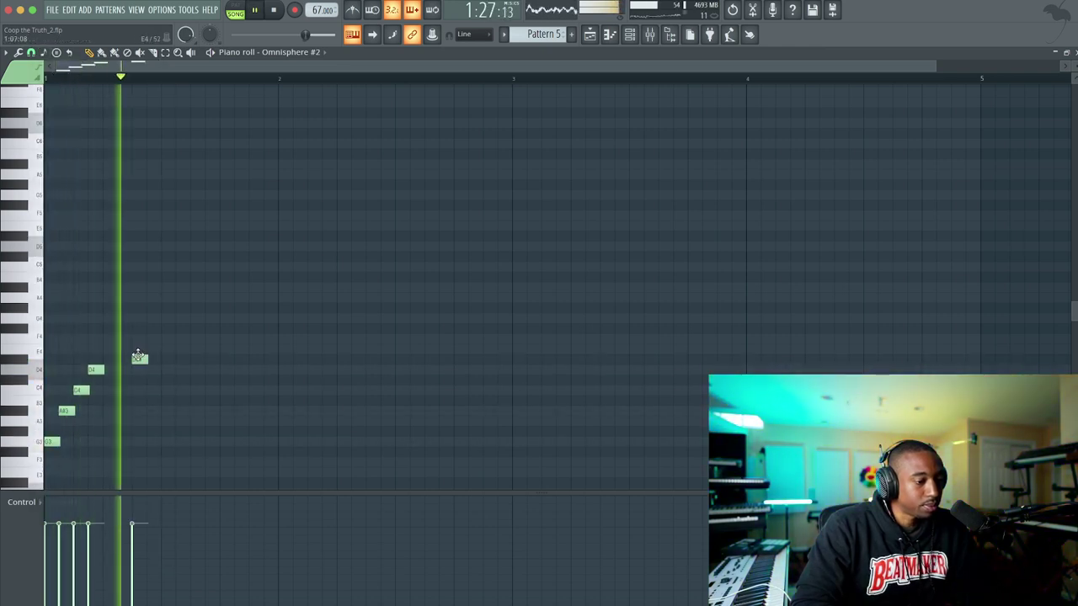
{"action": "key", "text": "space"}
Add a C4 on beat 3 with the D#4 extended to meet it, ramp the first three notes' velocities upward, and play the phrase
{"action": "left_click_drag", "start_coordinate": [169, 385], "coordinate": [158, 396]}
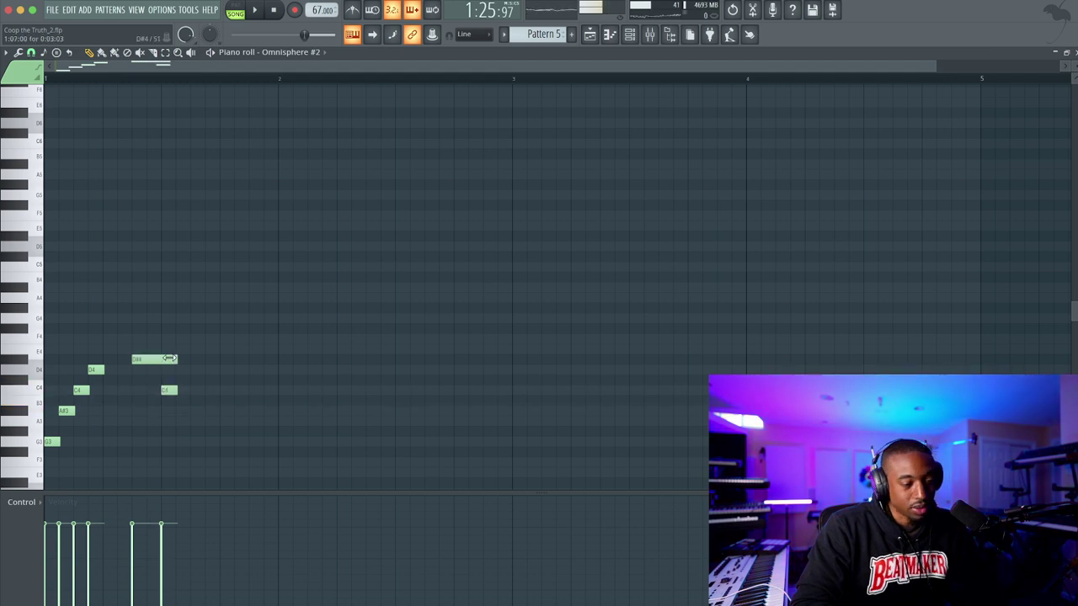
{"action": "left_click_drag", "start_coordinate": [47, 569], "coordinate": [82, 549]}
{"action": "key", "text": "space"}
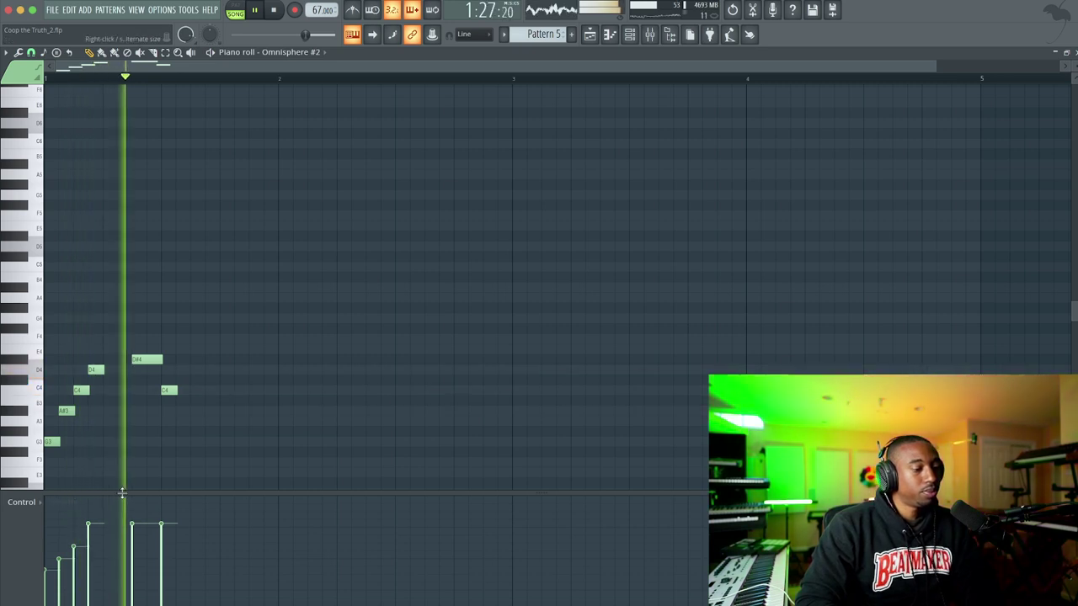
Shift the last C4 one step later, sustain it to bar 2, lengthen the D#4 to overlap it, and add a long G3 at bar 2
{"action": "left_click_drag", "start_coordinate": [168, 390], "coordinate": [277, 441]}
{"action": "key", "text": "space"}
{"action": "left_click", "coordinate": [280, 421]}
{"action": "key", "text": "space"}
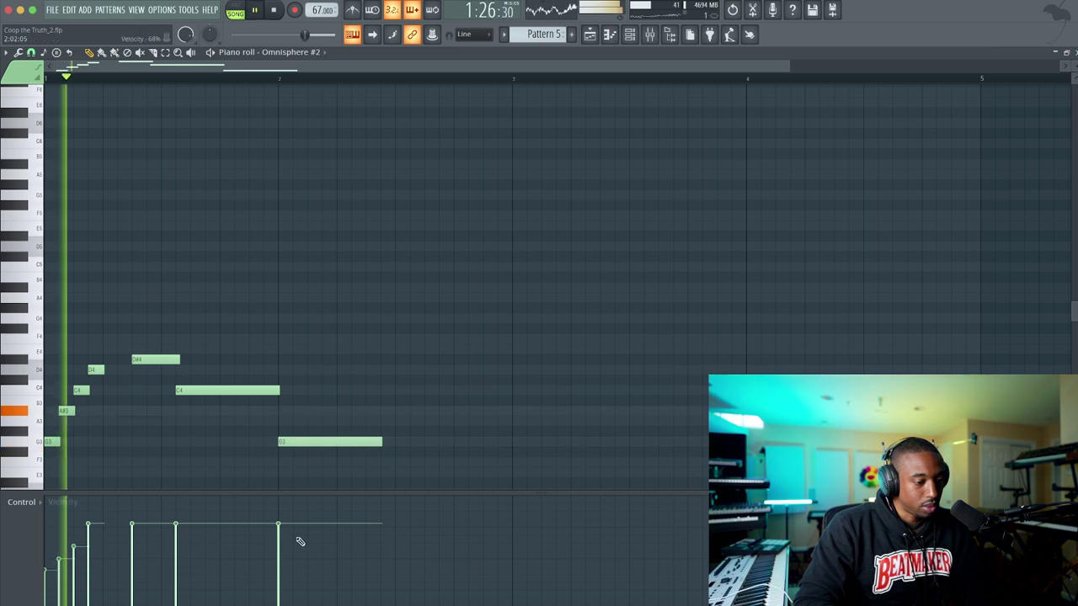
Lower the velocities of the fourth through last bass notes, and extend the bar 2 G3 to the start of bar 3
{"action": "left_click", "coordinate": [284, 546]}
{"action": "left_click_drag", "start_coordinate": [210, 546], "coordinate": [100, 552]}
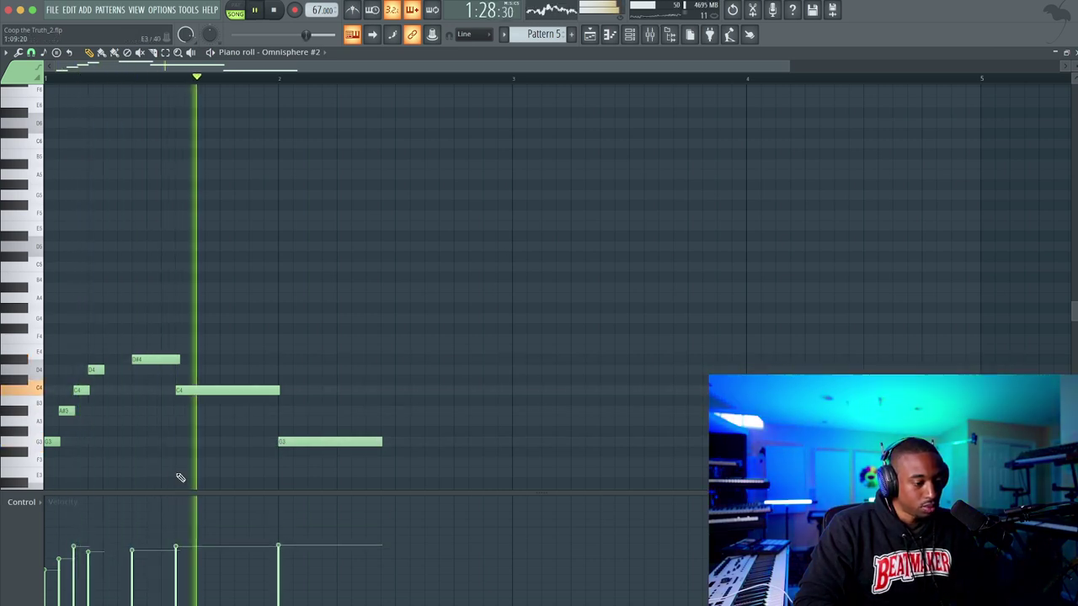
{"action": "scroll", "coordinate": [320, 407], "scroll_direction": "down", "scroll_amount": 2}
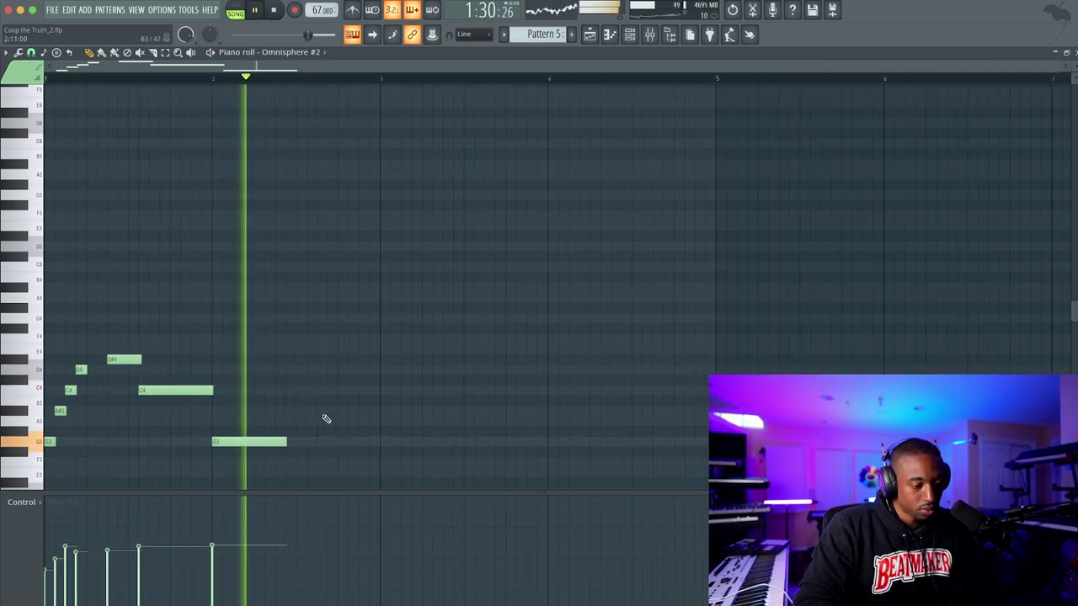
{"action": "left_click_drag", "start_coordinate": [290, 442], "coordinate": [393, 442]}
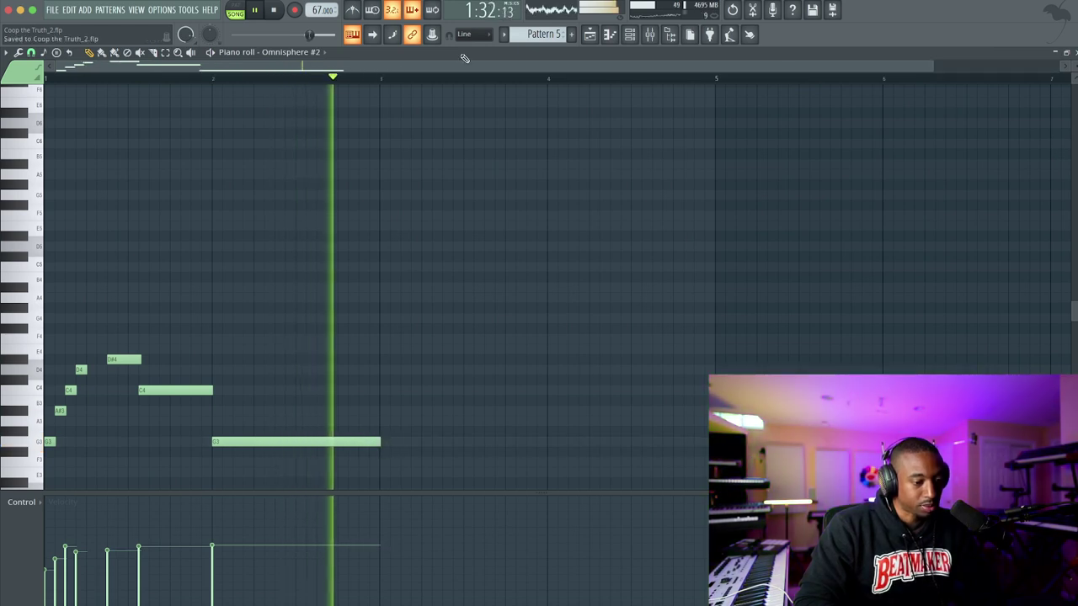
Trim the Pattern 5 clip on Track 11 to two bars, repeat it to fill bars 25 to 33, and play the section
{"action": "left_click", "coordinate": [590, 37]}
{"action": "key", "text": "space"}
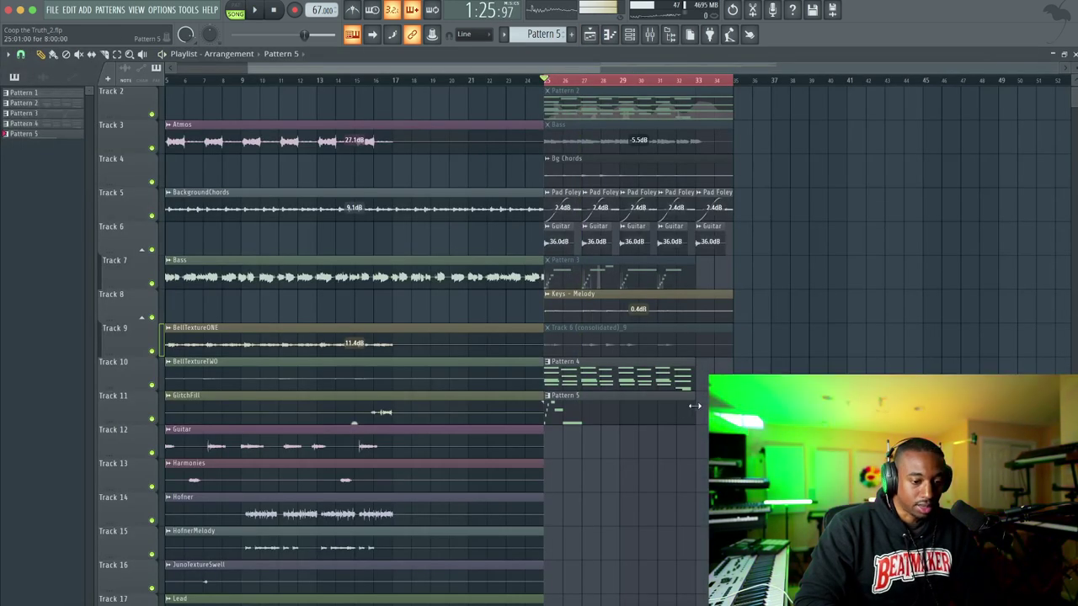
{"action": "left_click_drag", "start_coordinate": [668, 407], "coordinate": [615, 423]}
{"action": "key", "text": "ctrl+b"}
{"action": "key", "text": "ctrl+b"}
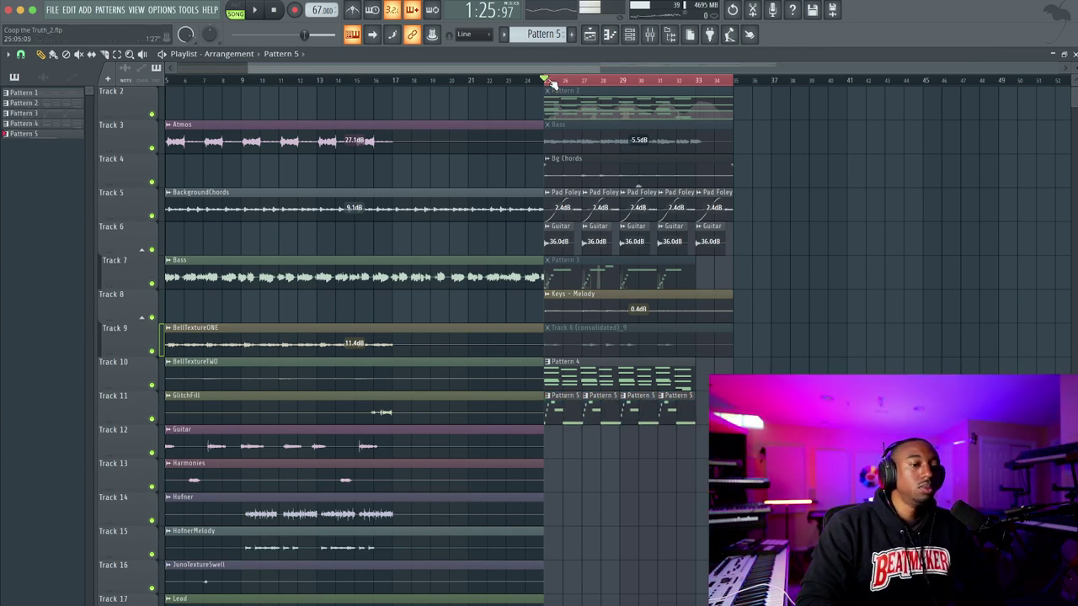
{"action": "key", "text": "space"}
Filter the AmpliTube 5 presets by Electric Bass, load 60s SVX-15R 1, and raise the input level to 7.7 dB
{"action": "key", "text": "F9"}
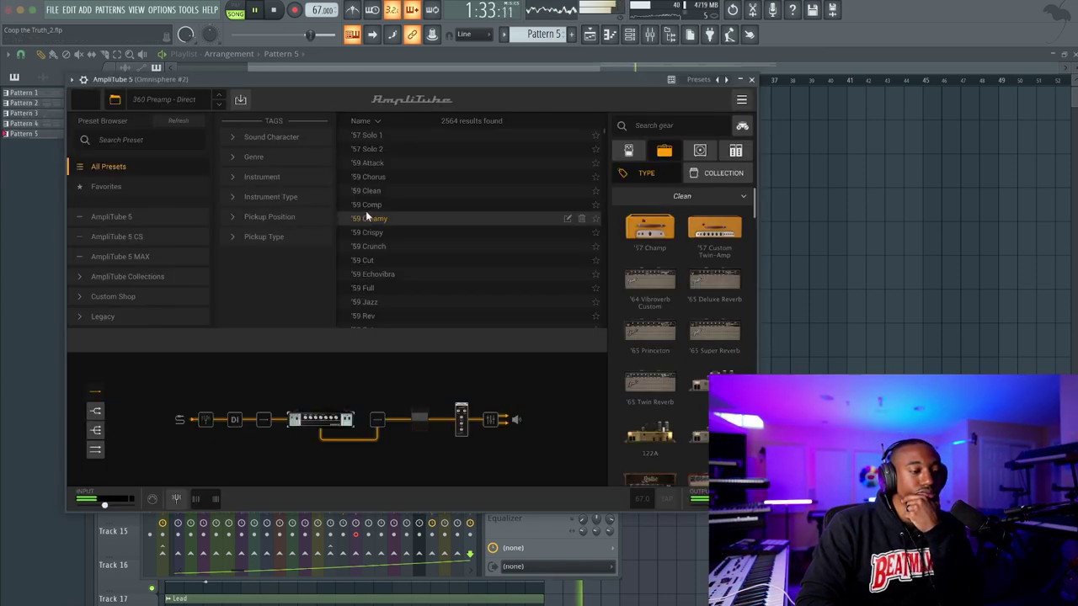
{"action": "left_click", "coordinate": [262, 177]}
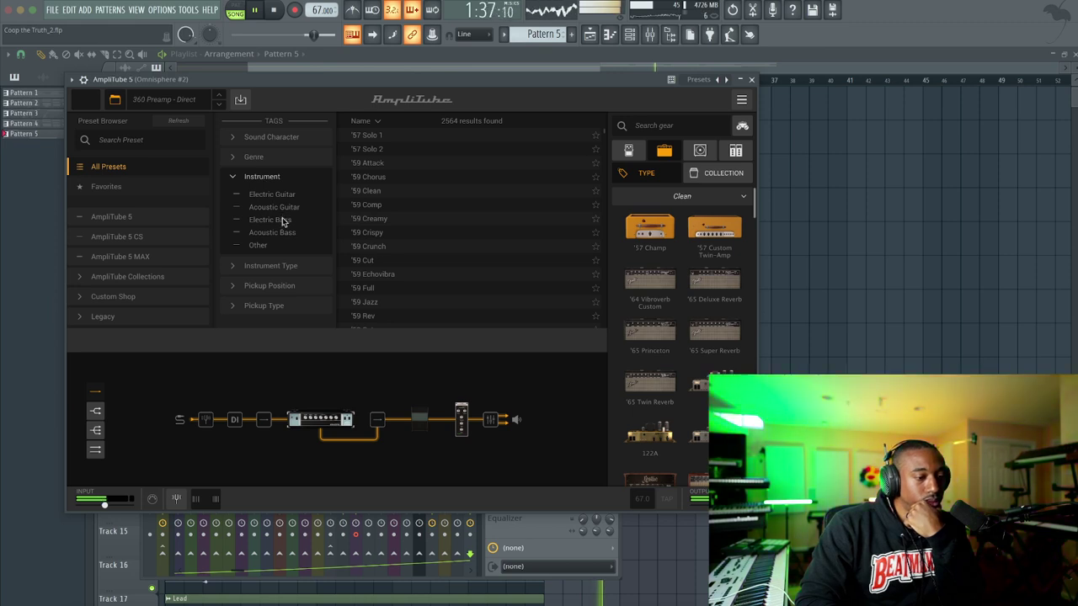
{"action": "left_click", "coordinate": [269, 219]}
{"action": "left_click", "coordinate": [404, 192]}
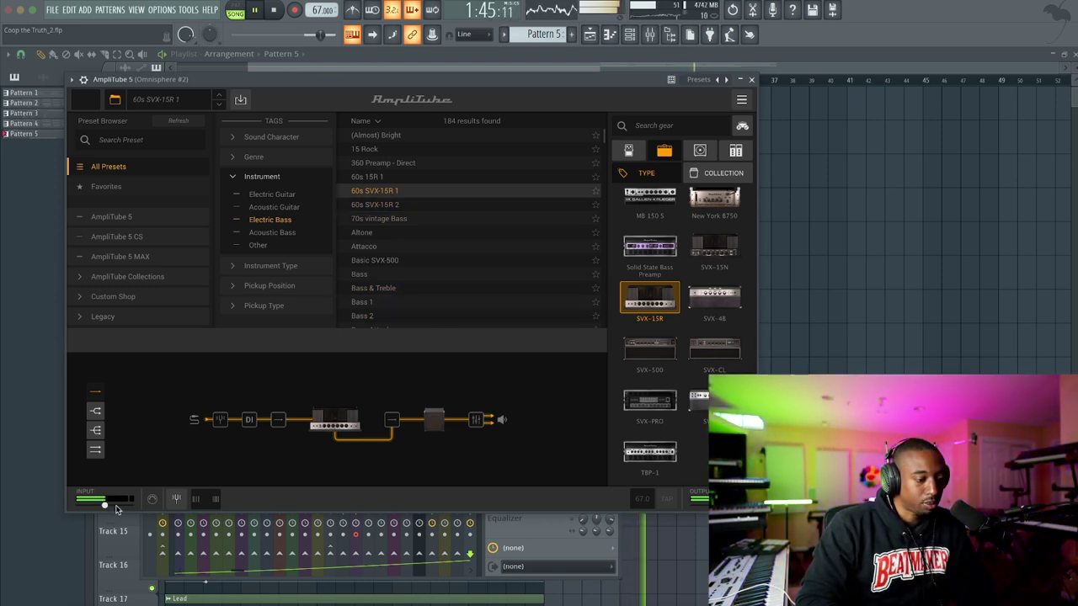
{"action": "left_click_drag", "start_coordinate": [114, 508], "coordinate": [124, 508]}
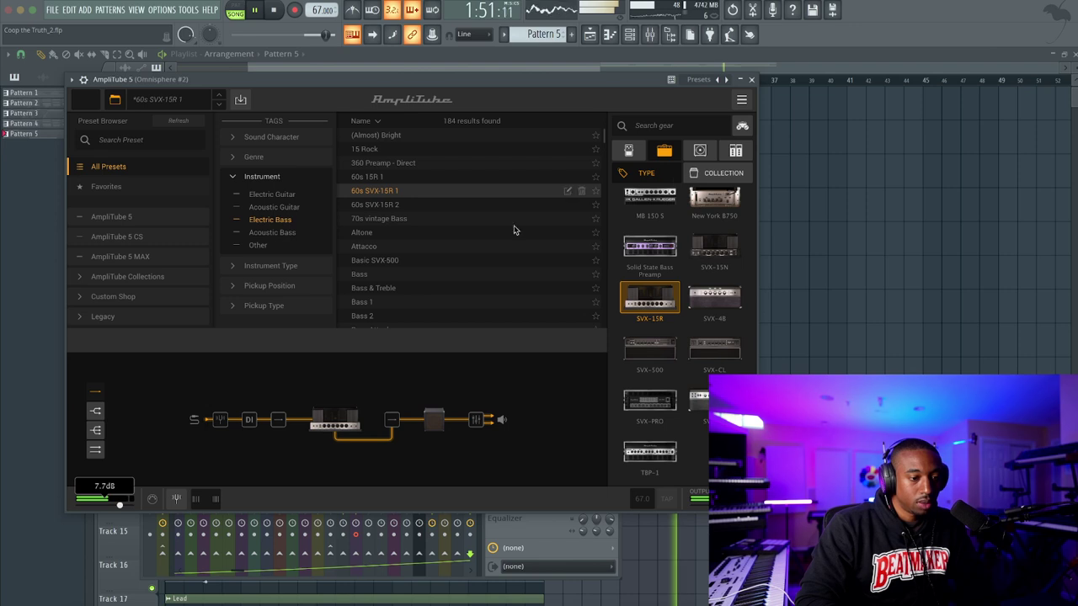
{"action": "key", "text": "space"}
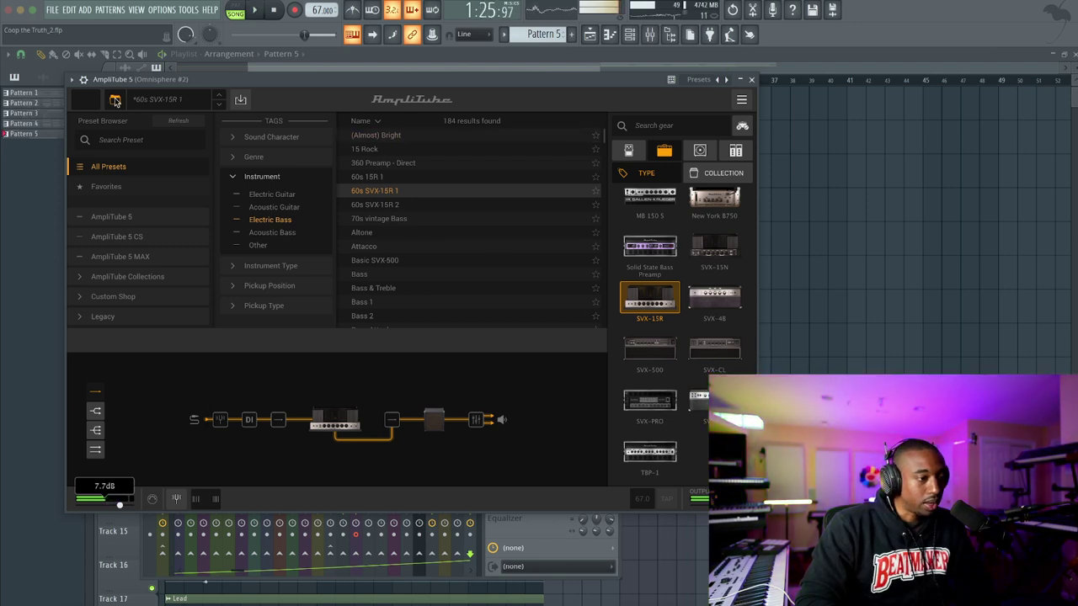
Add the Black 76 compressor from the Dynamics rack gear to the end of the bass signal chain
{"action": "left_click", "coordinate": [92, 98]}
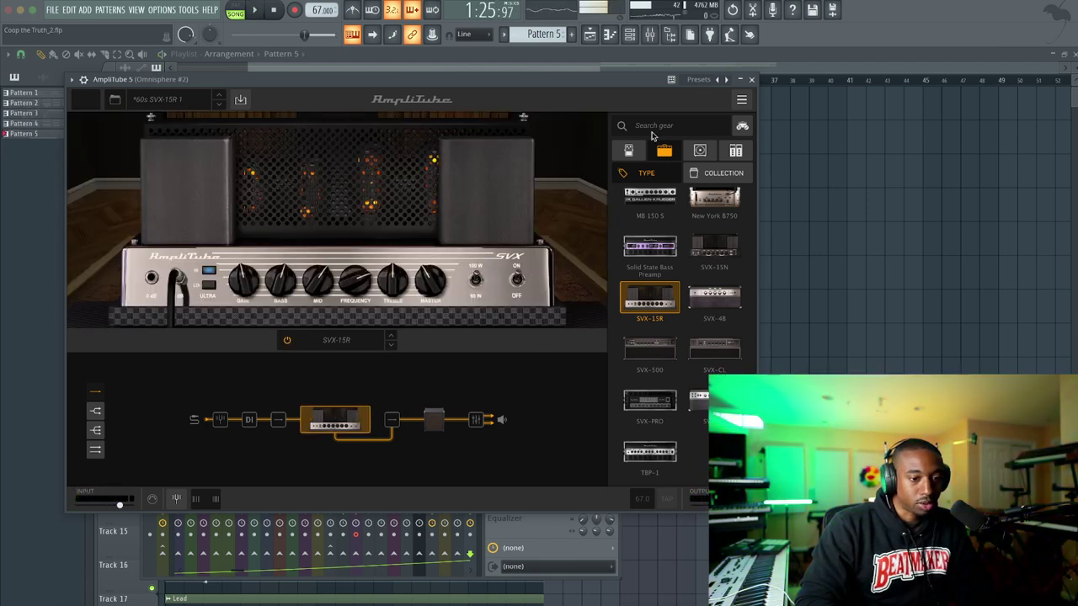
{"action": "left_click", "coordinate": [627, 150]}
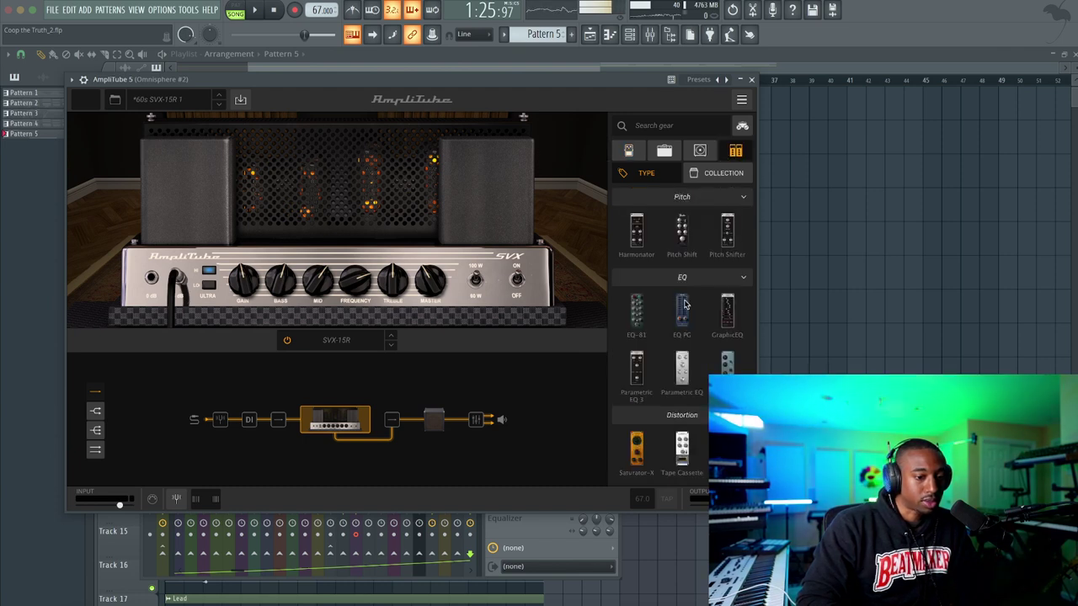
{"action": "scroll", "coordinate": [683, 305], "scroll_direction": "up", "scroll_amount": 5}
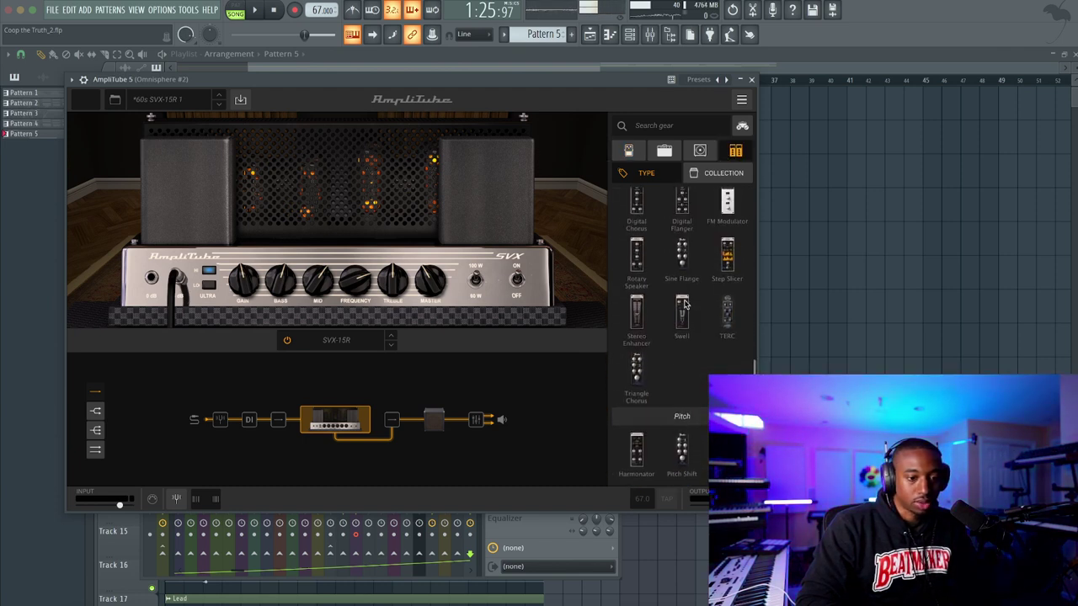
{"action": "scroll", "coordinate": [683, 305], "scroll_direction": "up", "scroll_amount": 8}
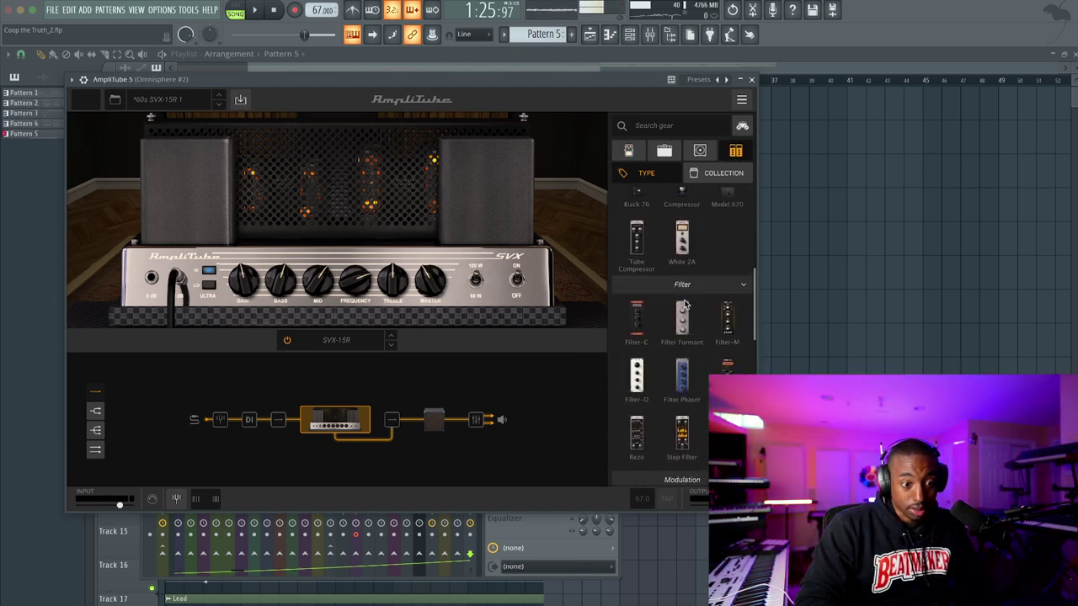
{"action": "scroll", "coordinate": [683, 305], "scroll_direction": "up", "scroll_amount": 5}
{"action": "left_click_drag", "start_coordinate": [636, 379], "coordinate": [484, 429]}
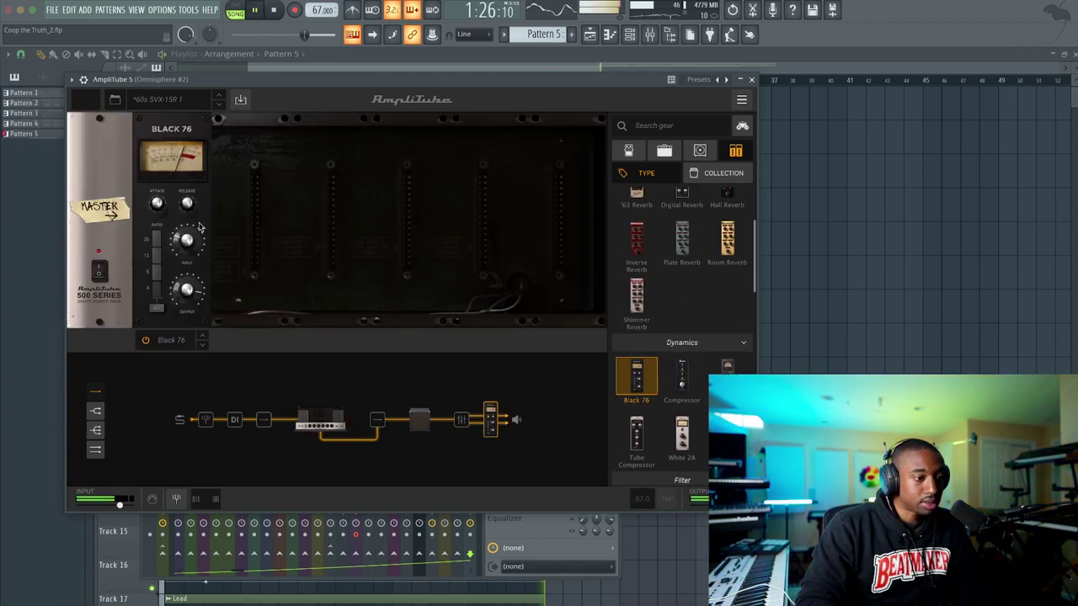
Adjust the Black 76's attack, set its output to -16.6 dB and its input to -25.0 dB while the section plays
{"action": "left_click_drag", "start_coordinate": [186, 238], "coordinate": [187, 229]}
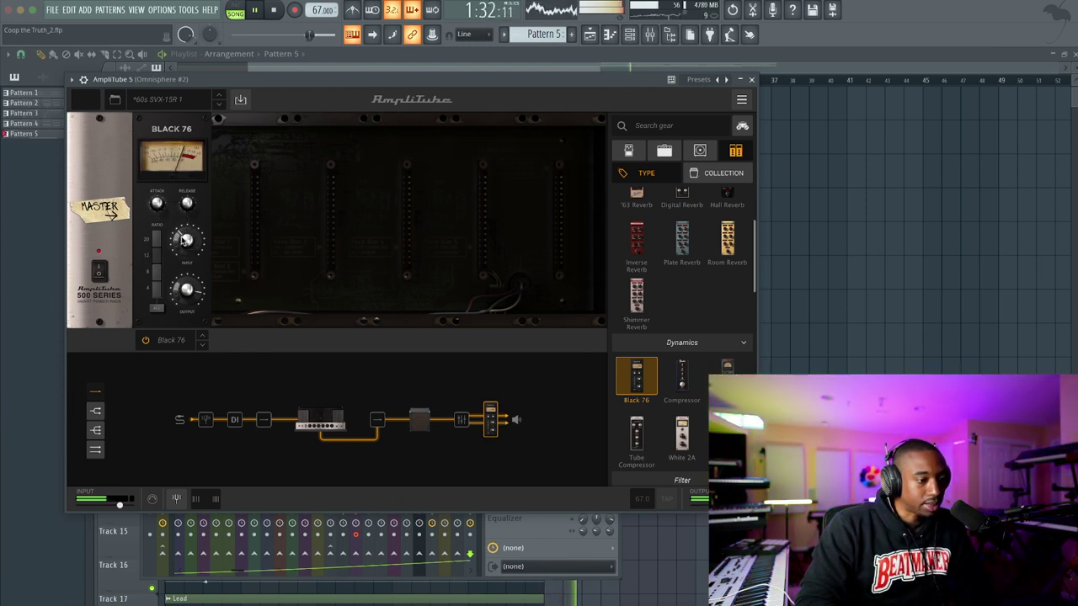
{"action": "left_click_drag", "start_coordinate": [156, 202], "coordinate": [155, 165]}
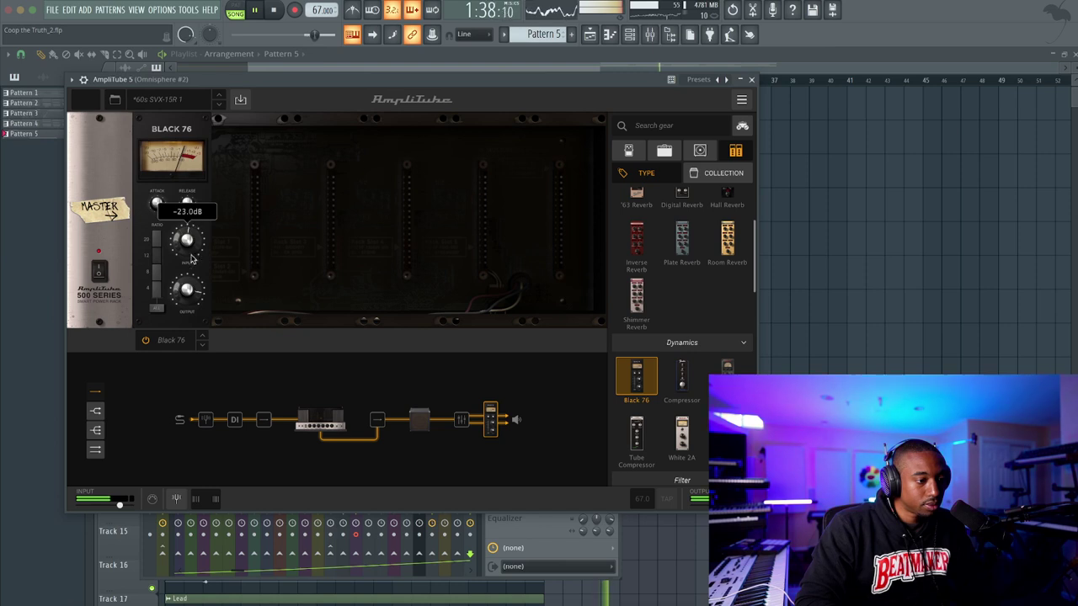
{"action": "left_click_drag", "start_coordinate": [191, 238], "coordinate": [193, 228]}
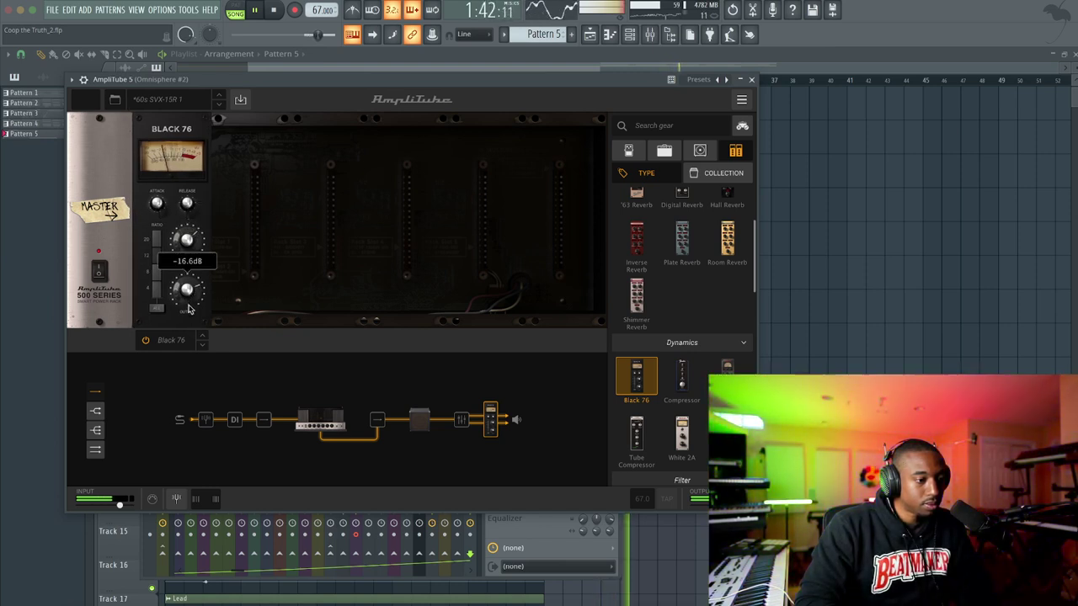
{"action": "left_click_drag", "start_coordinate": [187, 240], "coordinate": [186, 244]}
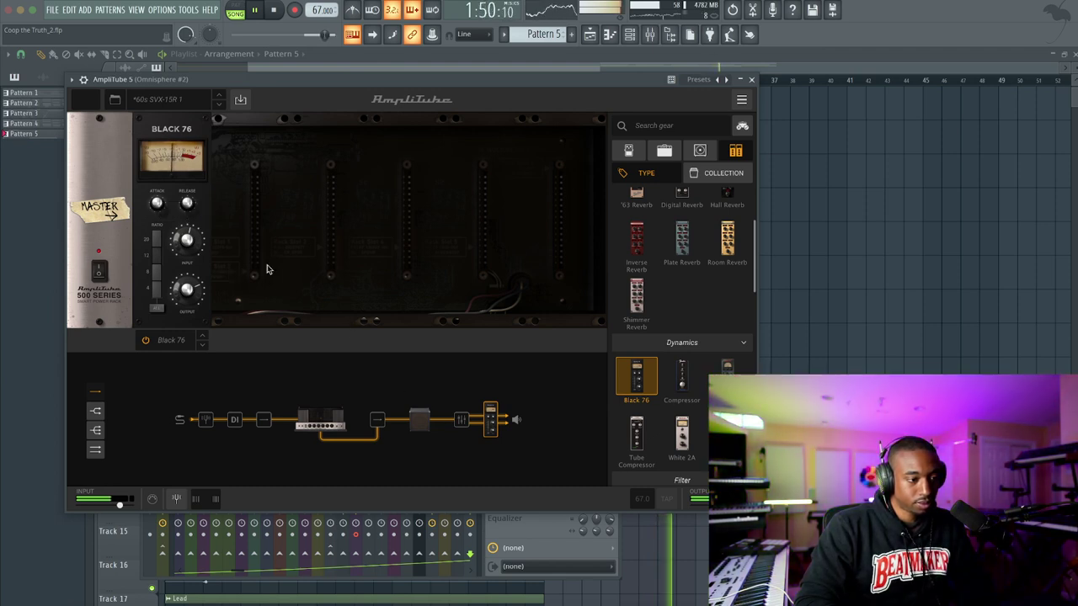
{"action": "left_click_drag", "start_coordinate": [187, 242], "coordinate": [187, 249]}
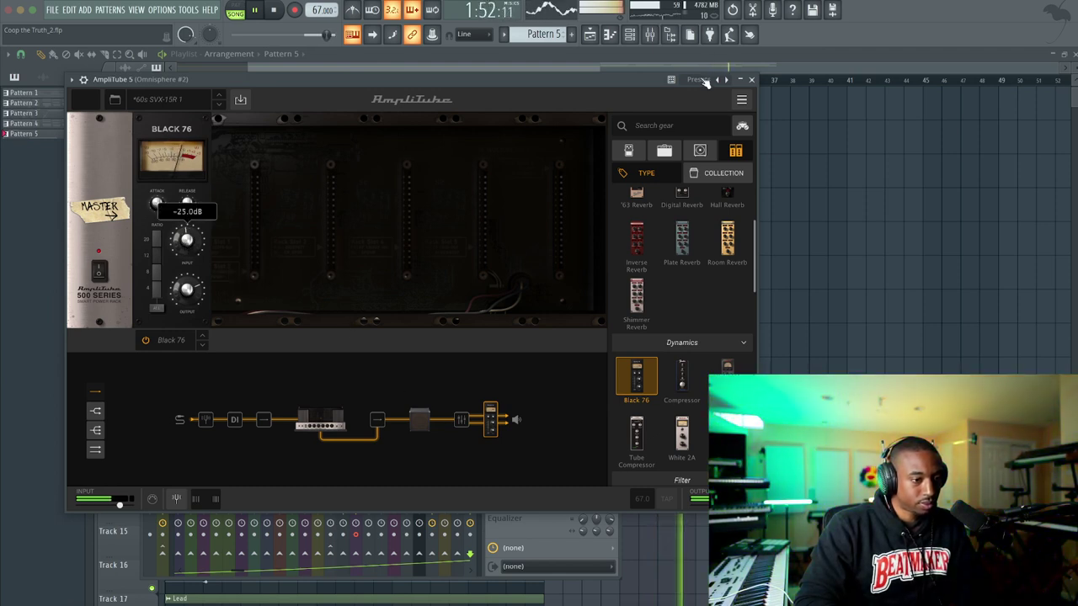
Close AmpliTube 5, set the Omnisphere #2 mixer level to -2.8 dB, and replay the section from bar 25
{"action": "left_click", "coordinate": [754, 81]}
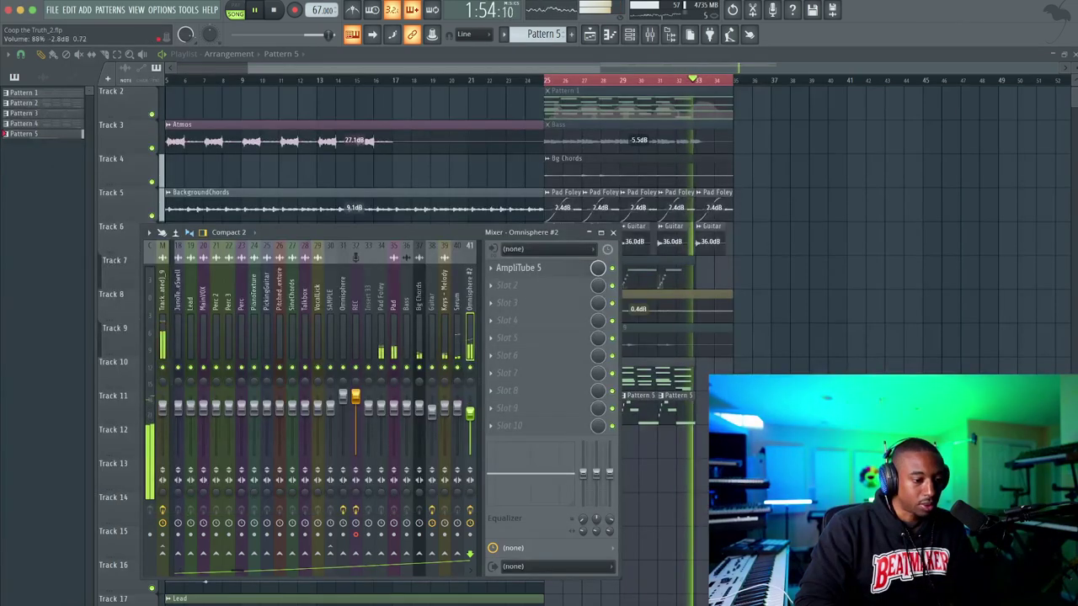
{"action": "key", "text": "F9"}
{"action": "key", "text": "space"}
{"action": "key", "text": "space"}
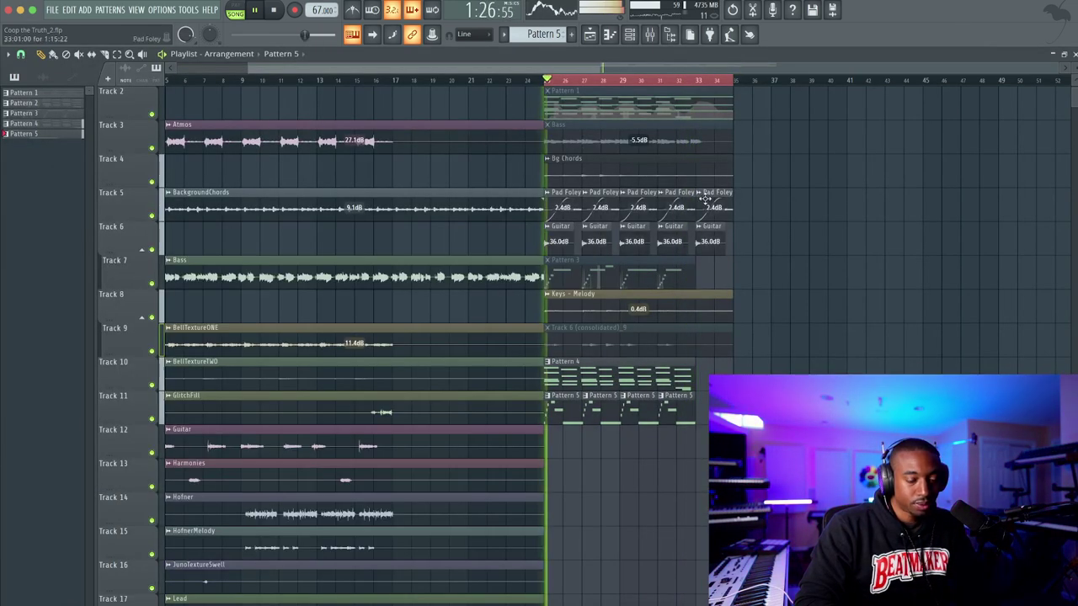
Set a channel's volume to 22% in the channel rack while listening to the chords and bass together
{"action": "left_click", "coordinate": [631, 35]}
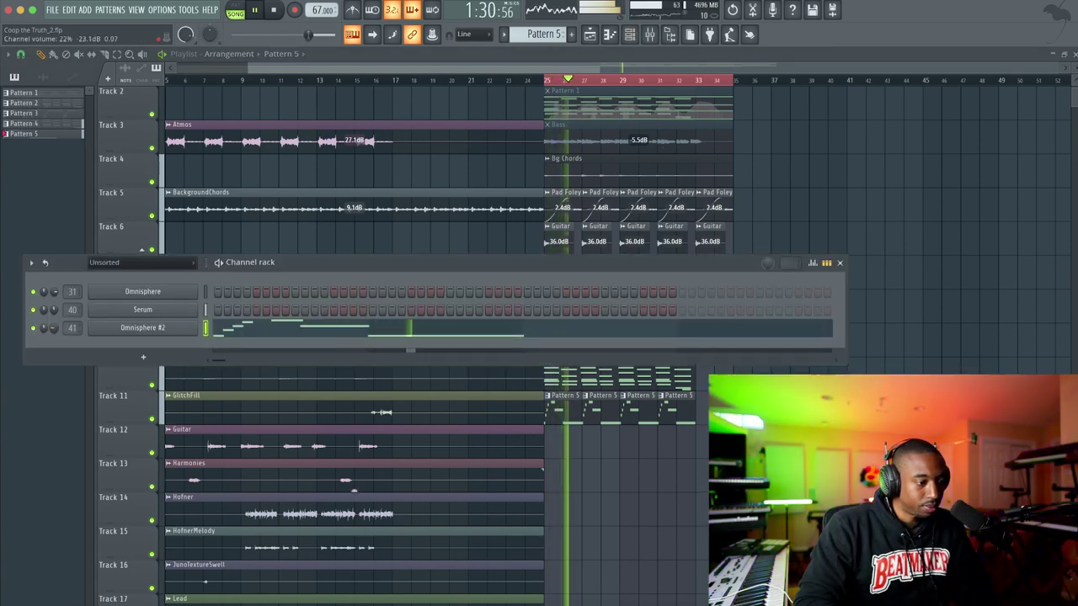
{"action": "key", "text": "F6"}
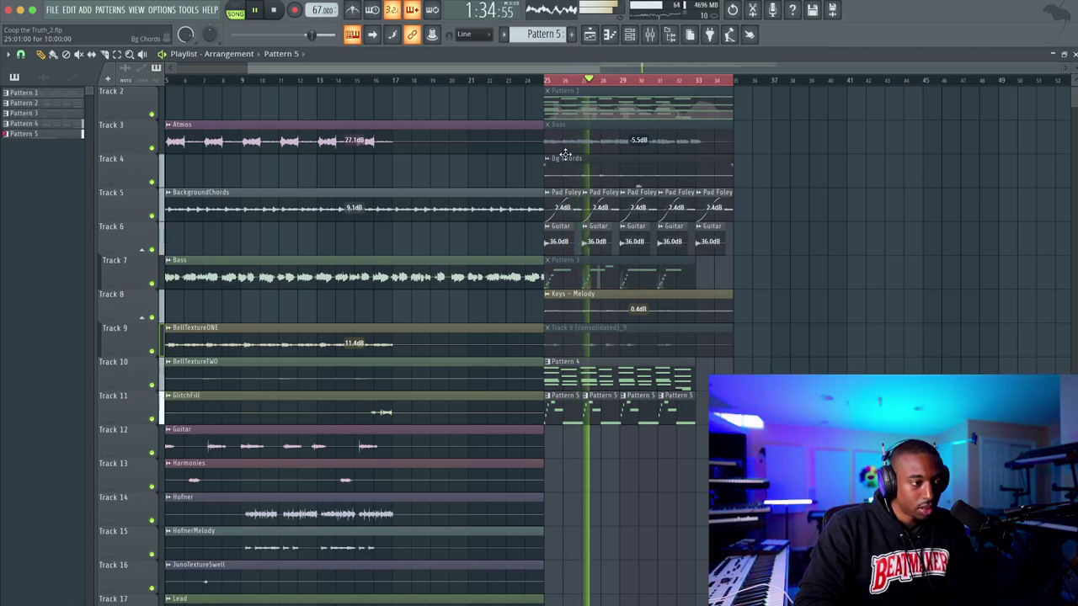
{"action": "key", "text": "space"}
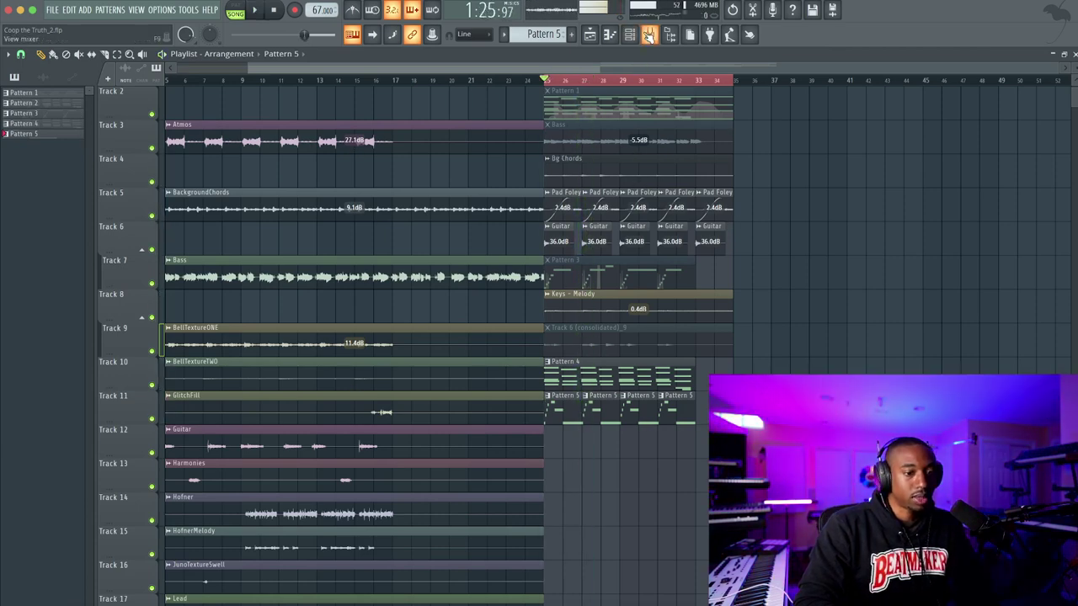
Consolidate Track 11 to the audio file Track 11 (consolidated)_2.wav, and switch to OBS during the render
{"action": "left_click", "coordinate": [649, 33]}
{"action": "key", "text": "F9"}
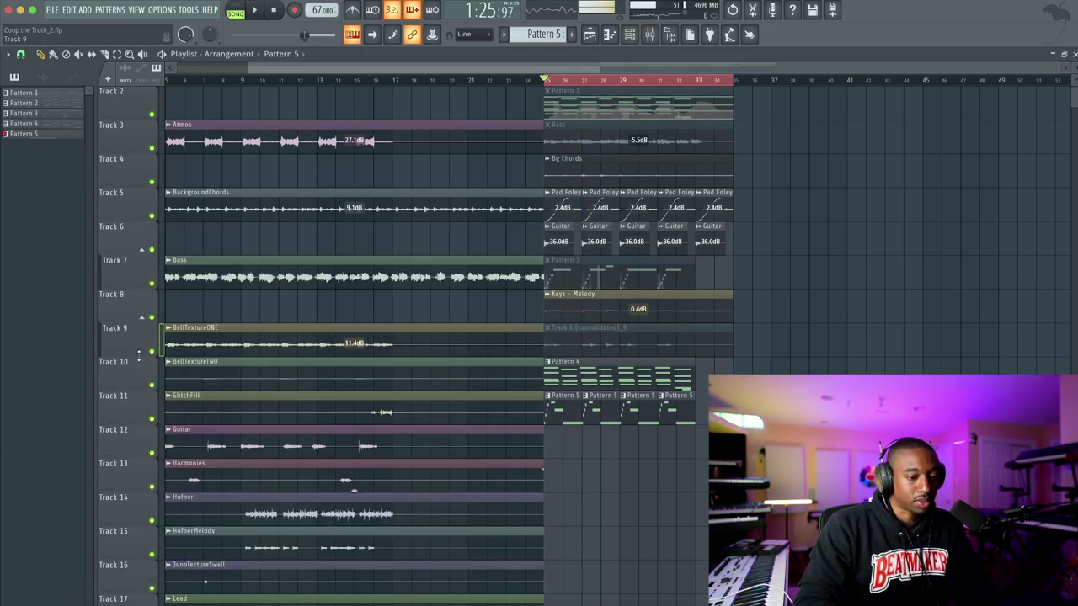
{"action": "right_click", "coordinate": [140, 407]}
{"action": "mouse_move", "coordinate": [193, 520]}
{"action": "left_click", "coordinate": [264, 522]}
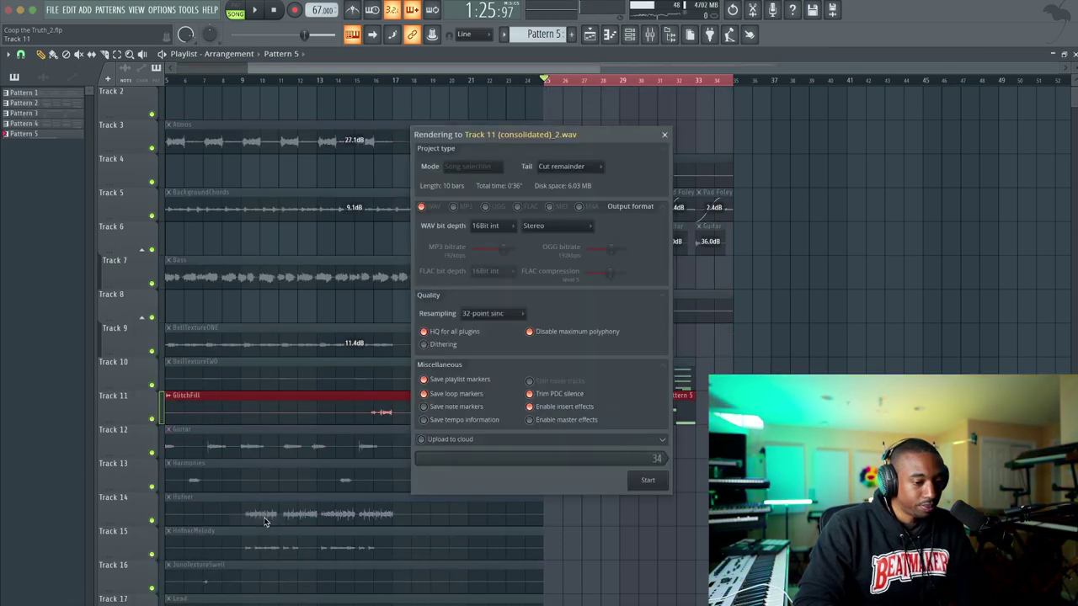
{"action": "left_click", "coordinate": [653, 479]}
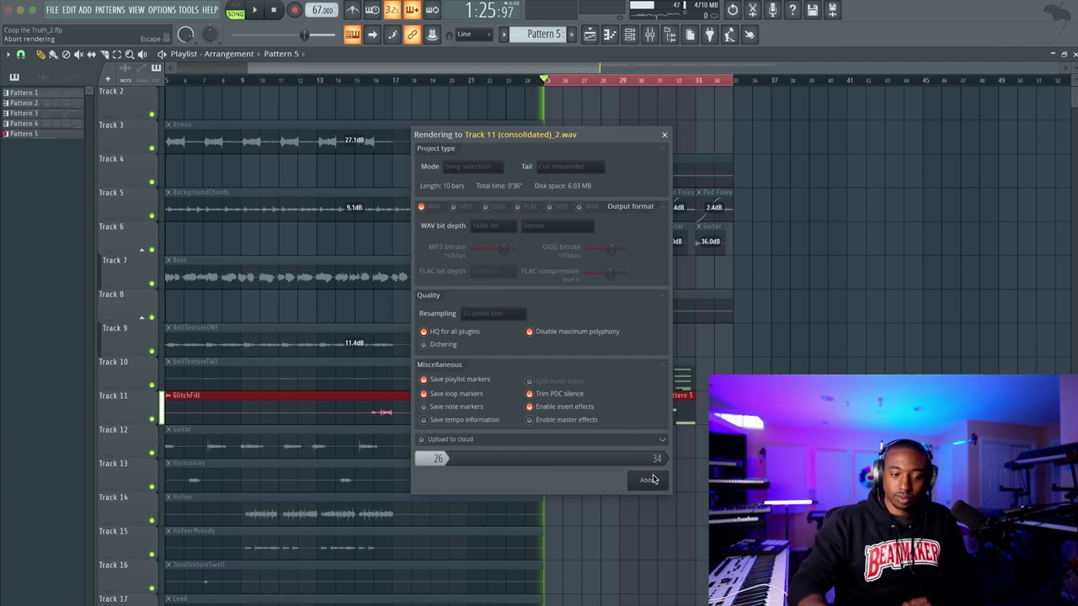
{"action": "key", "text": "super+Tab"}
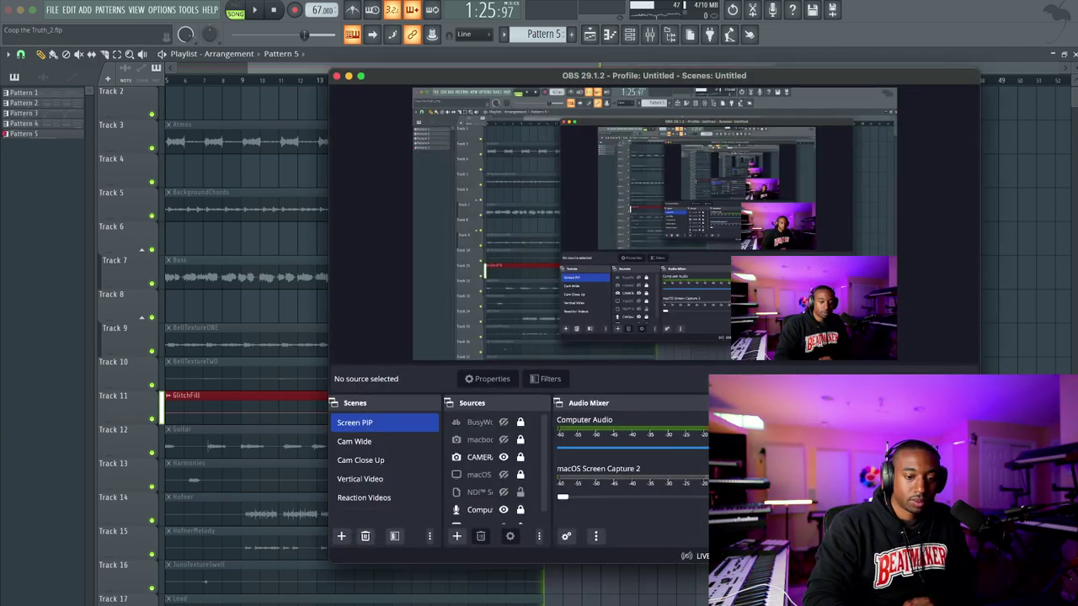
Leave OBS for FL Studio, solo the MainVOX track, and play the vocal from about bar 3
{"action": "left_click", "coordinate": [350, 77]}
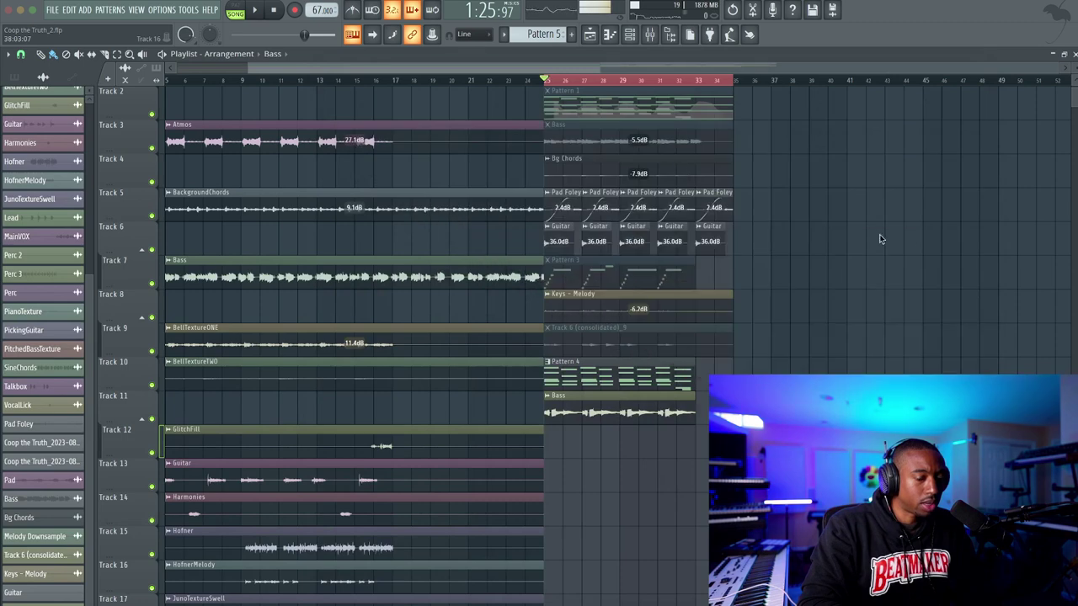
{"action": "left_click", "coordinate": [649, 35]}
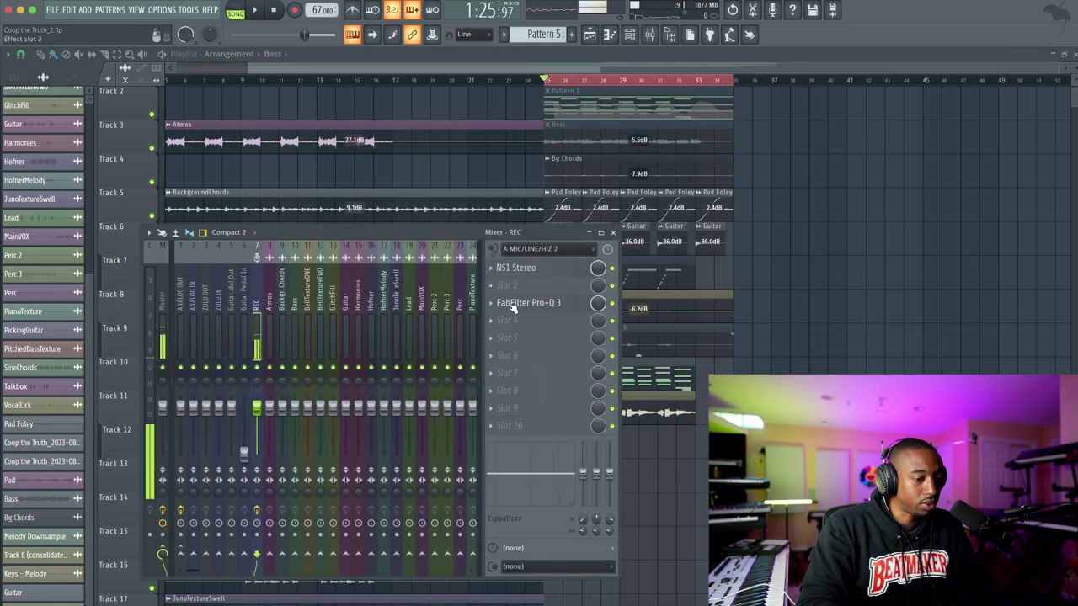
{"action": "key", "text": "F9"}
{"action": "scroll", "coordinate": [224, 318], "scroll_direction": "left", "scroll_amount": 3}
{"action": "scroll", "coordinate": [225, 319], "scroll_direction": "down", "scroll_amount": 13}
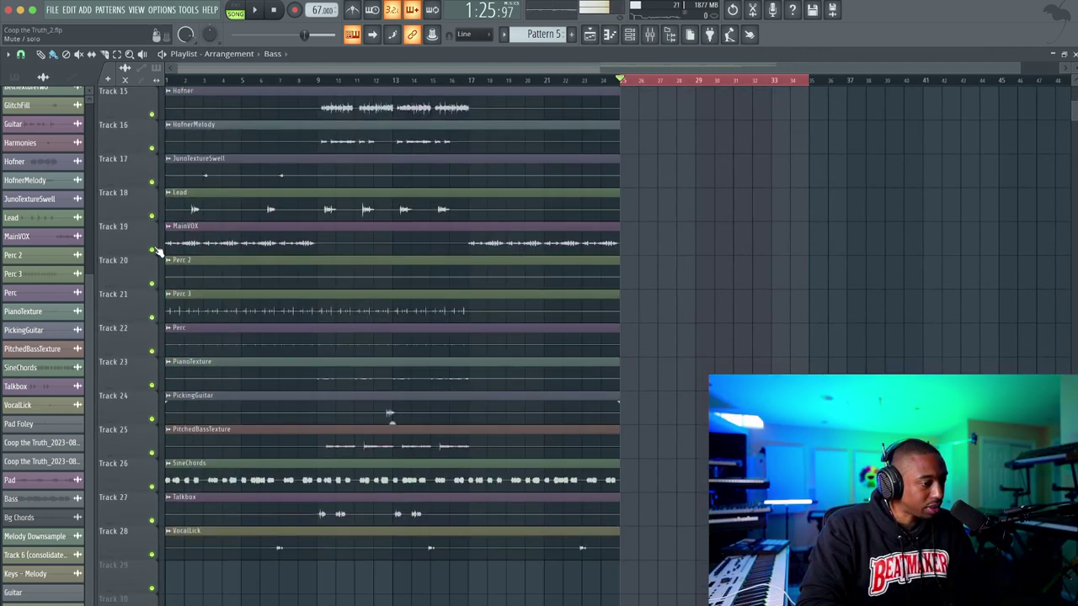
{"action": "right_click", "coordinate": [153, 247]}
{"action": "left_click", "coordinate": [207, 80]}
{"action": "key", "text": "space"}
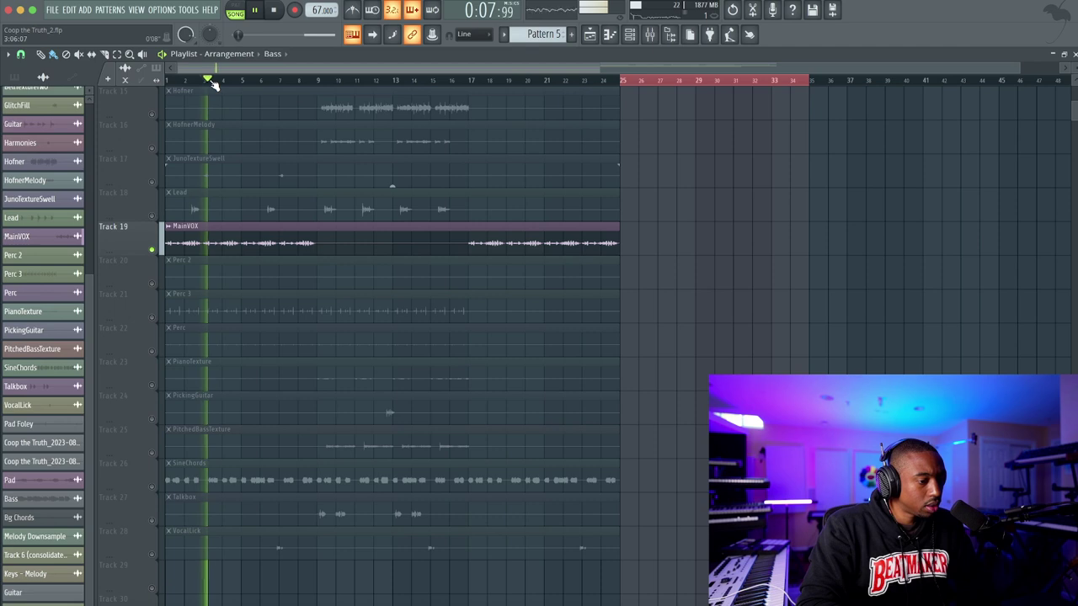
{"action": "key", "text": "space"}
Play the soloed MainVOX vocal from bar 1, and again from around bar 5
{"action": "left_click_drag", "start_coordinate": [184, 81], "coordinate": [171, 82]}
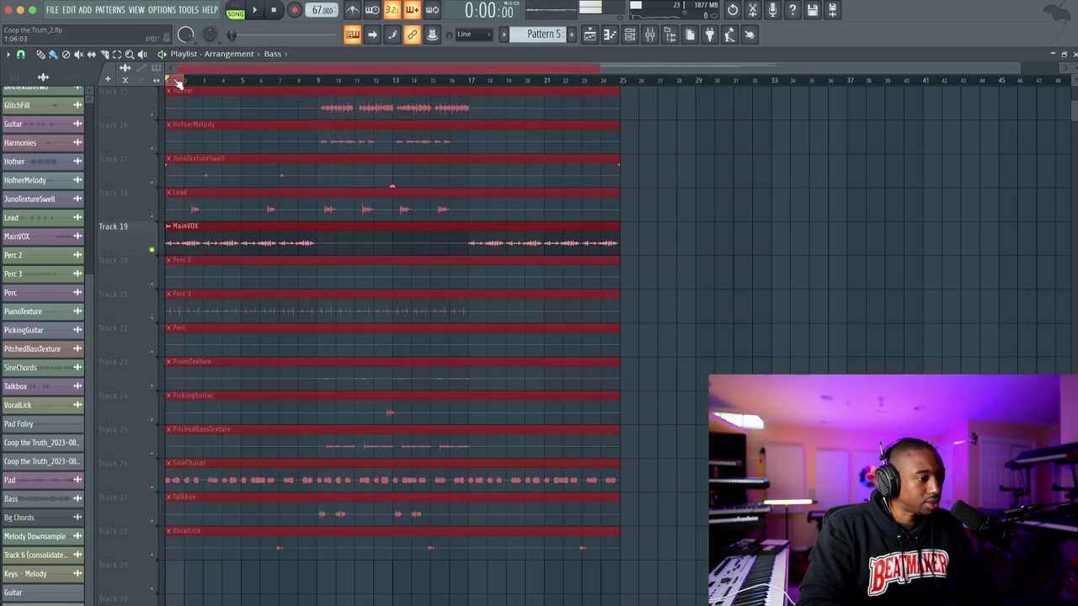
{"action": "left_click", "coordinate": [174, 80]}
{"action": "key", "text": "space"}
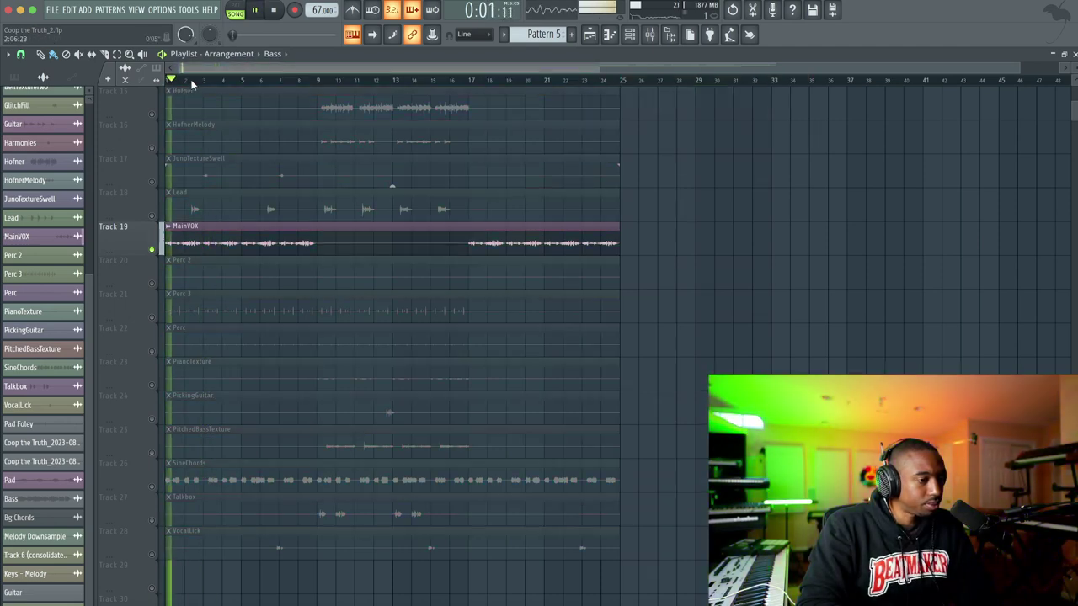
{"action": "key", "text": "space"}
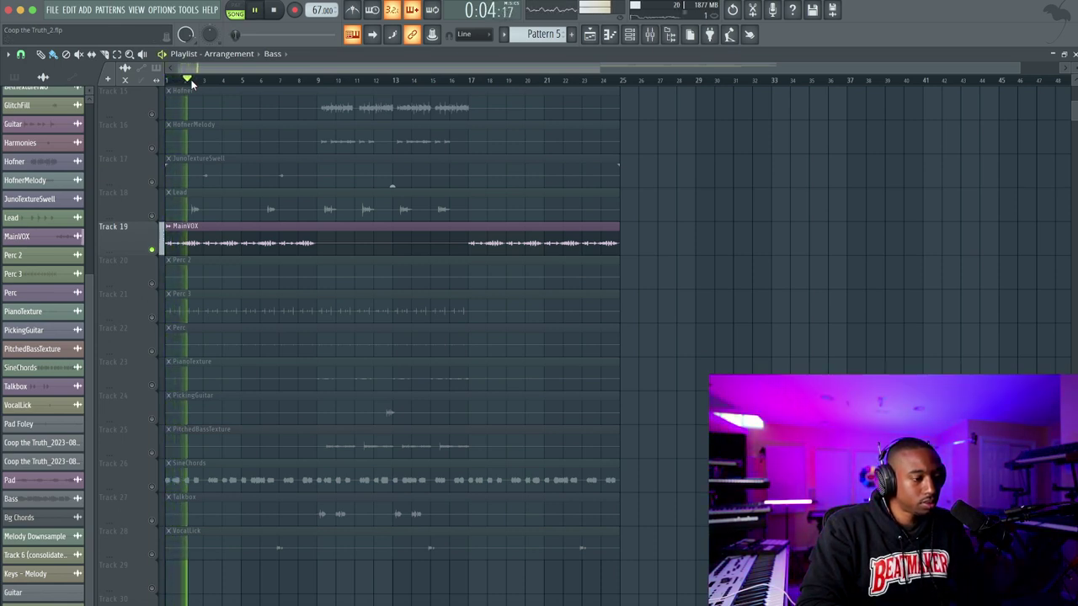
{"action": "key", "text": "space"}
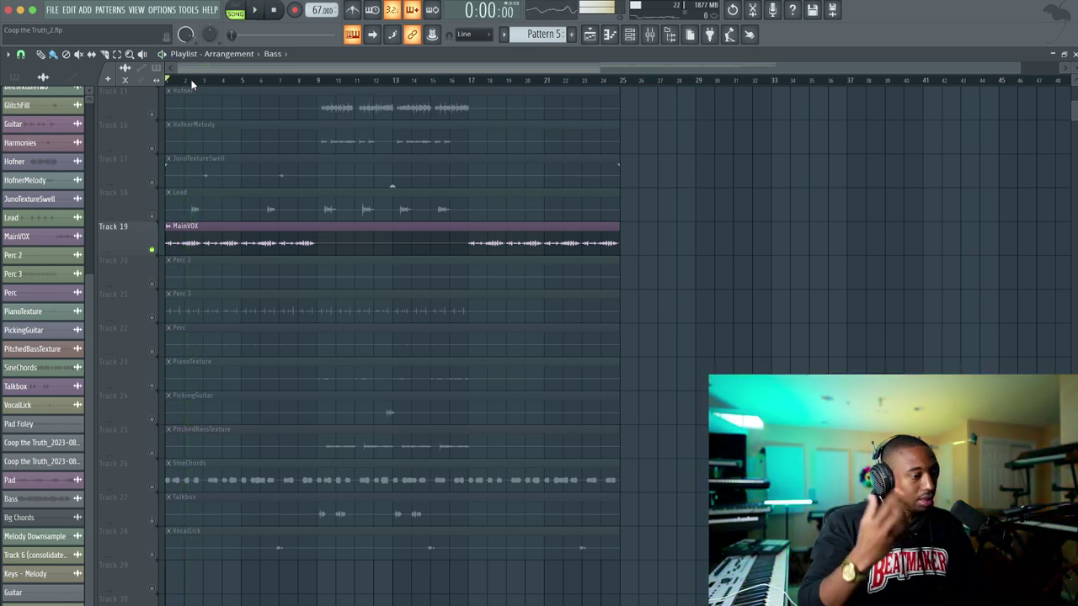
{"action": "left_click", "coordinate": [247, 77]}
{"action": "key", "text": "space"}
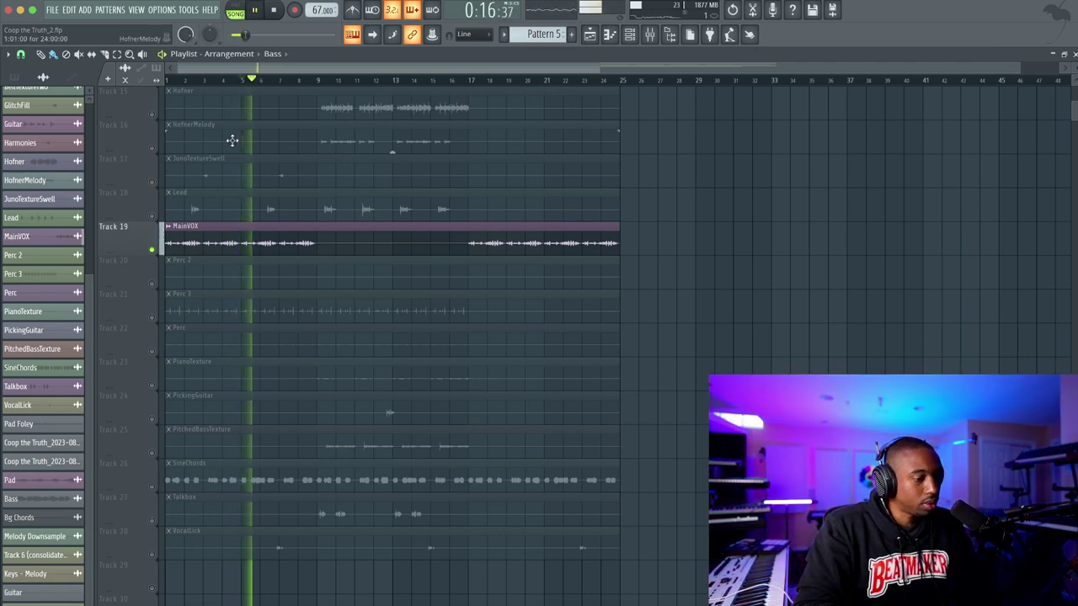
{"action": "scroll", "coordinate": [348, 247], "scroll_direction": "up", "scroll_amount": 4}
{"action": "key", "text": "space"}
Unsolo the tracks, select bars 25 to 33 on the timeline, and play the new section
{"action": "scroll", "coordinate": [496, 265], "scroll_direction": "up", "scroll_amount": 1}
{"action": "scroll", "coordinate": [497, 265], "scroll_direction": "right", "scroll_amount": 5}
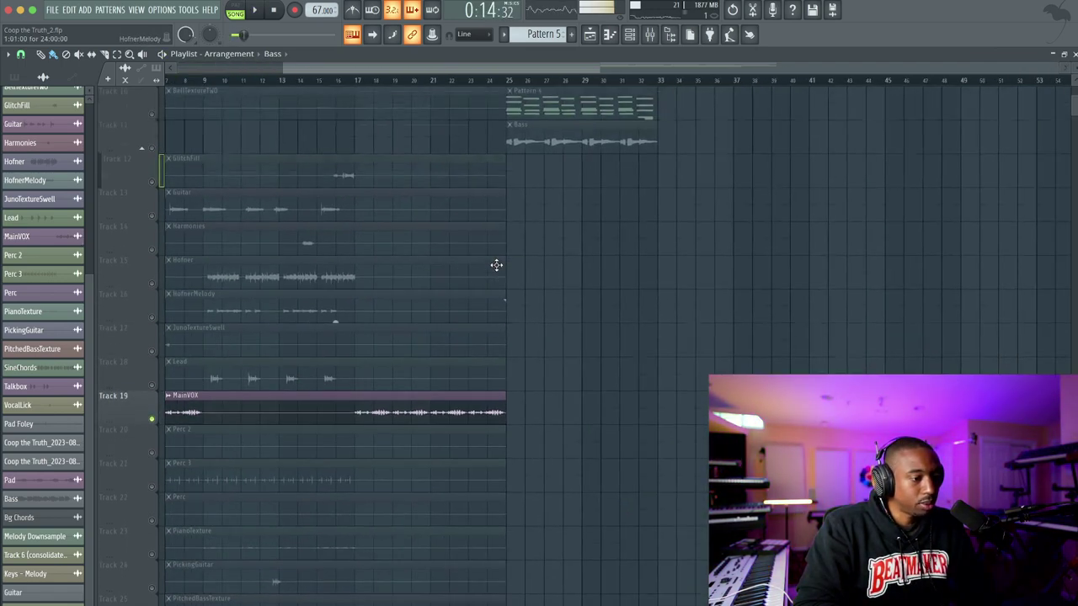
{"action": "scroll", "coordinate": [496, 265], "scroll_direction": "up", "scroll_amount": 3}
{"action": "scroll", "coordinate": [497, 265], "scroll_direction": "right", "scroll_amount": 2}
{"action": "right_click", "coordinate": [153, 251]}
{"action": "right_click", "coordinate": [153, 251]}
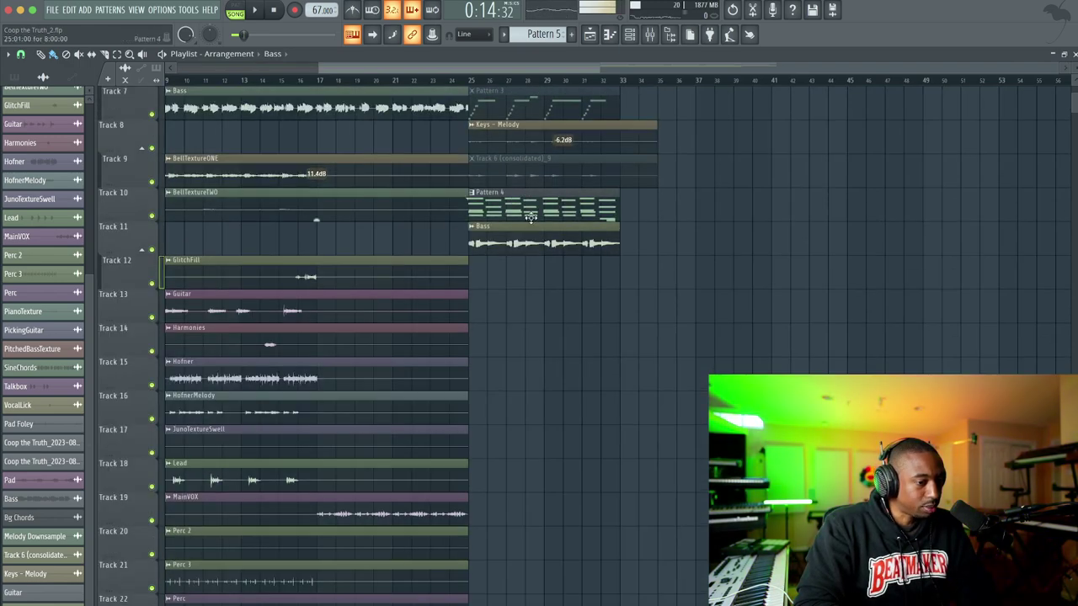
{"action": "scroll", "coordinate": [517, 218], "scroll_direction": "up", "scroll_amount": 4}
{"action": "scroll", "coordinate": [523, 176], "scroll_direction": "right", "scroll_amount": 2}
{"action": "left_click_drag", "start_coordinate": [433, 80], "coordinate": [583, 84]}
{"action": "key", "text": "space"}
{"action": "right_click", "coordinate": [665, 264]}
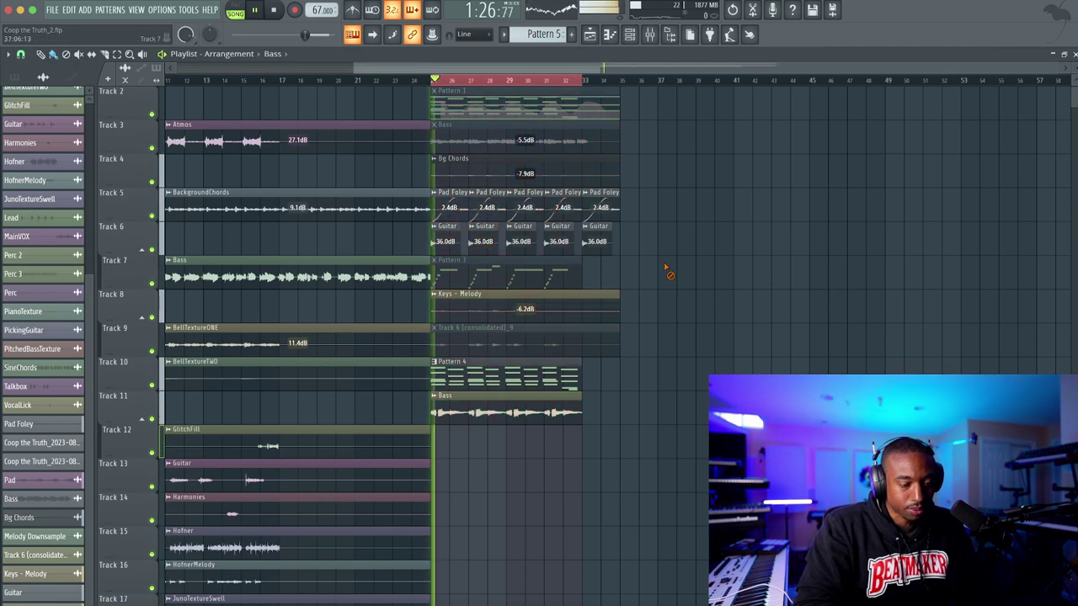
Stop playback and load Auto-Tune Pro into effect slot 4 of the REC mixer channel
{"action": "left_click", "coordinate": [649, 35]}
{"action": "key", "text": "space"}
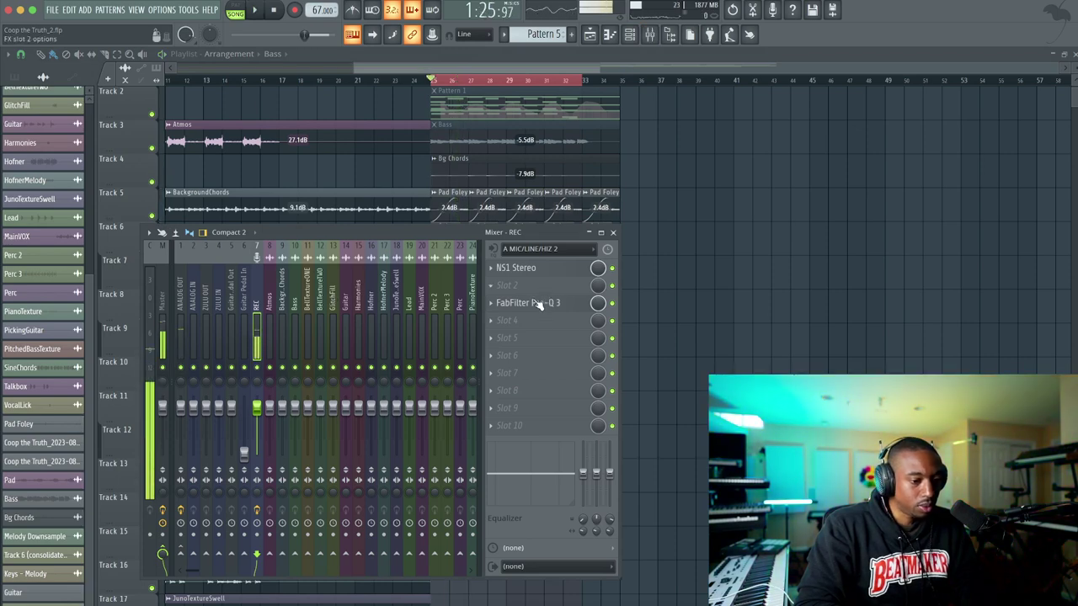
{"action": "left_click", "coordinate": [518, 320]}
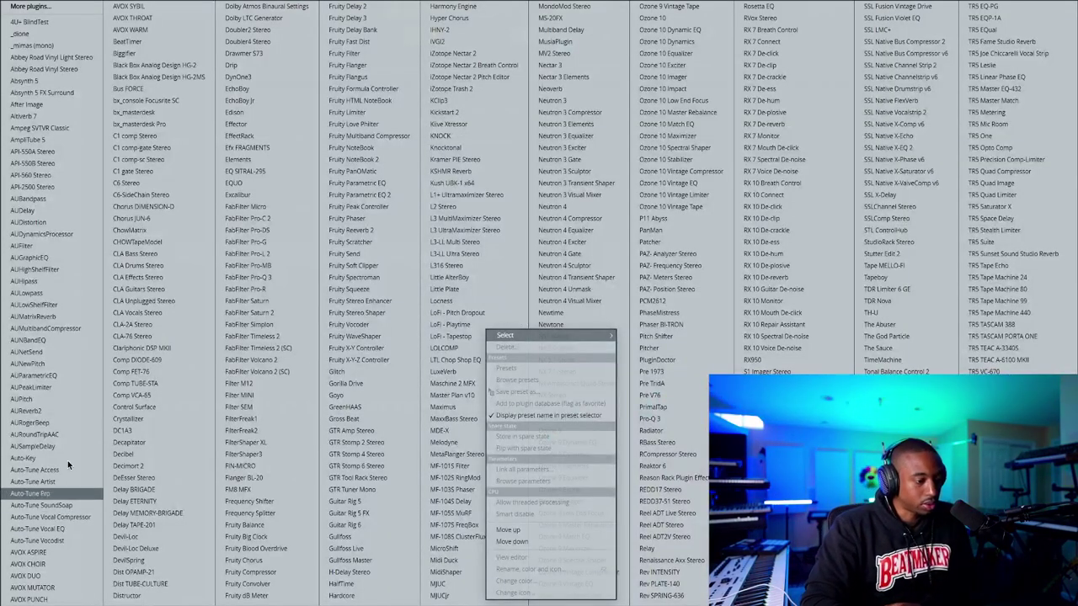
{"action": "left_click", "coordinate": [66, 493]}
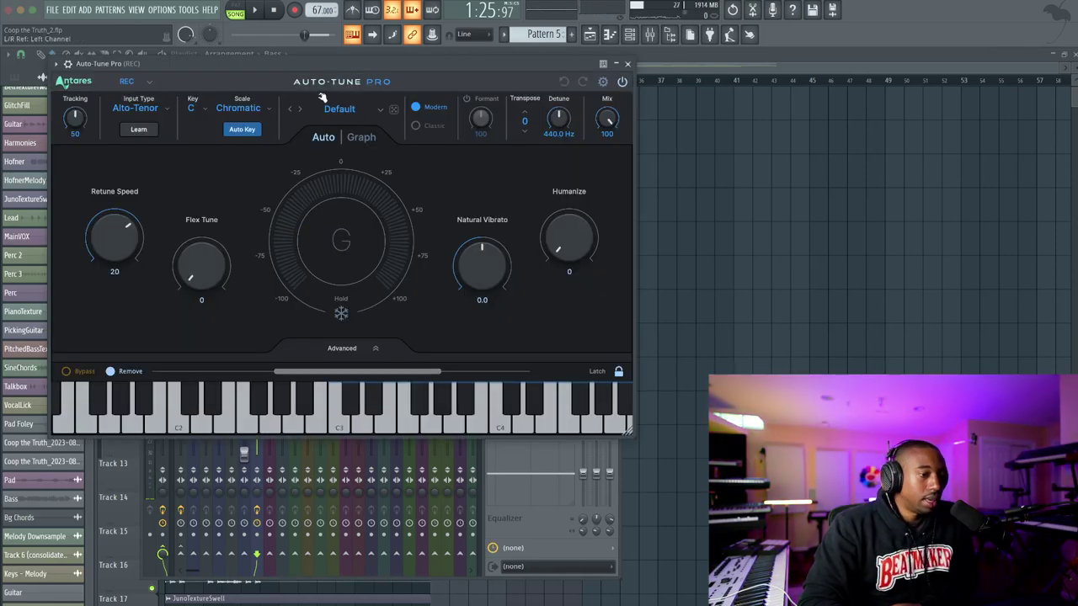
Set Auto-Tune Pro's input type to Low Male, enable Use Low Latency, and close the plugin
{"action": "left_click", "coordinate": [145, 112]}
{"action": "left_click", "coordinate": [149, 160]}
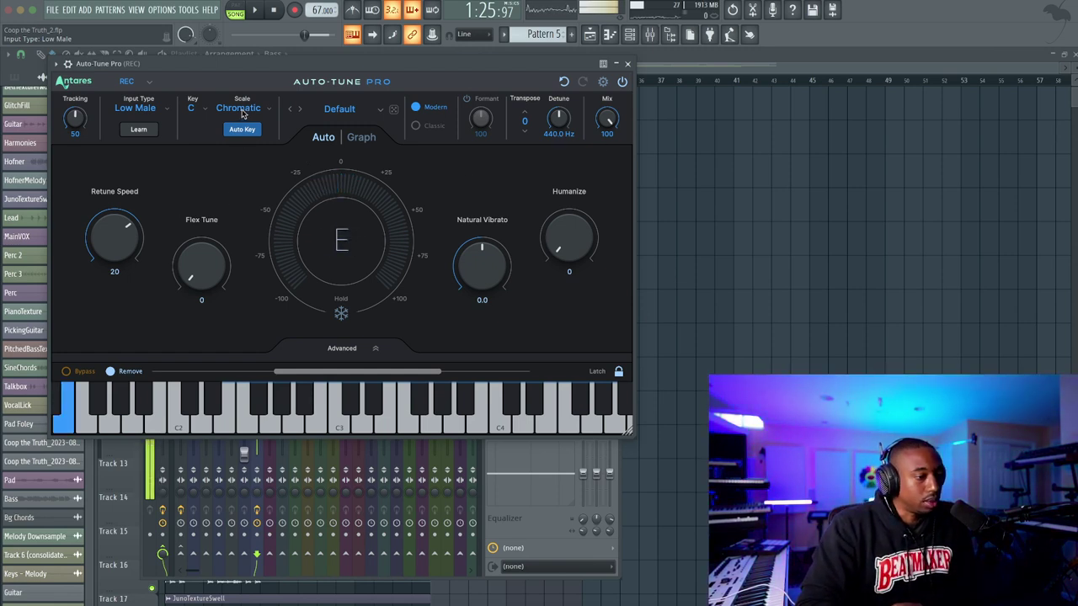
{"action": "left_click", "coordinate": [602, 81]}
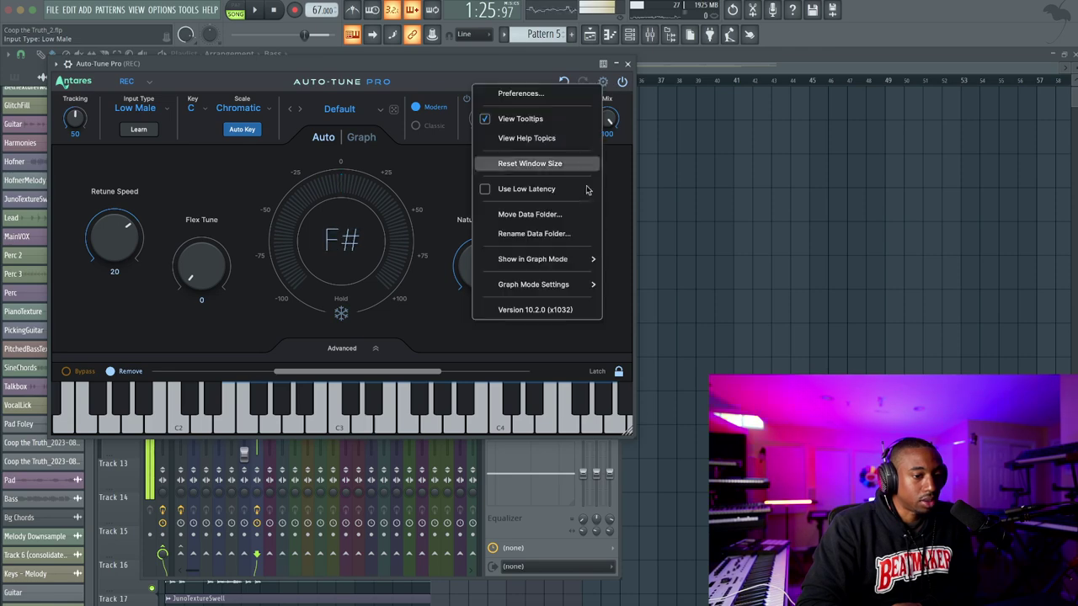
{"action": "left_click", "coordinate": [526, 190]}
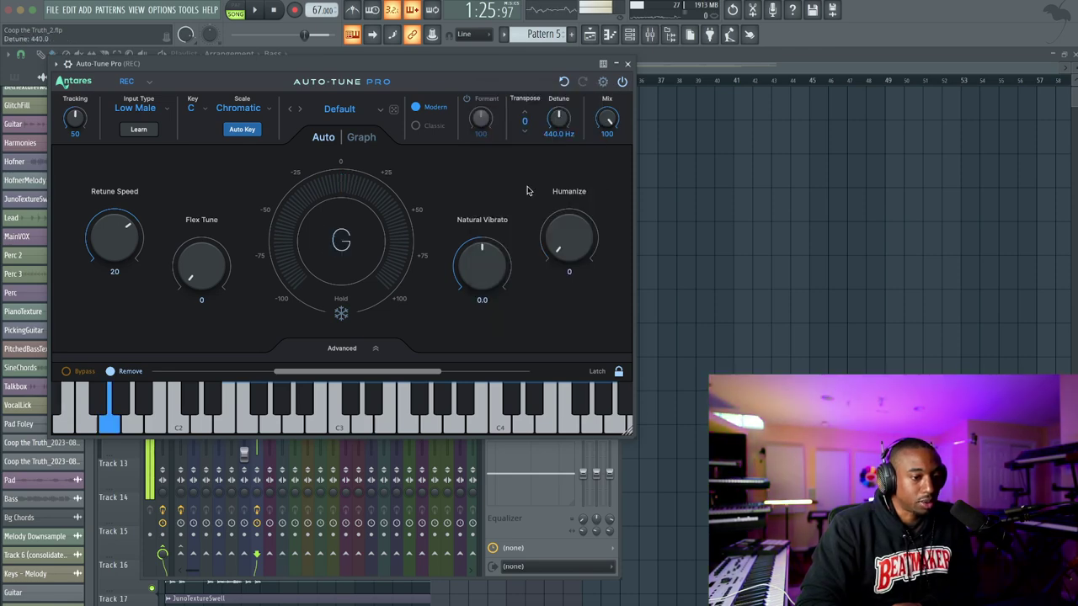
{"action": "left_click", "coordinate": [627, 64]}
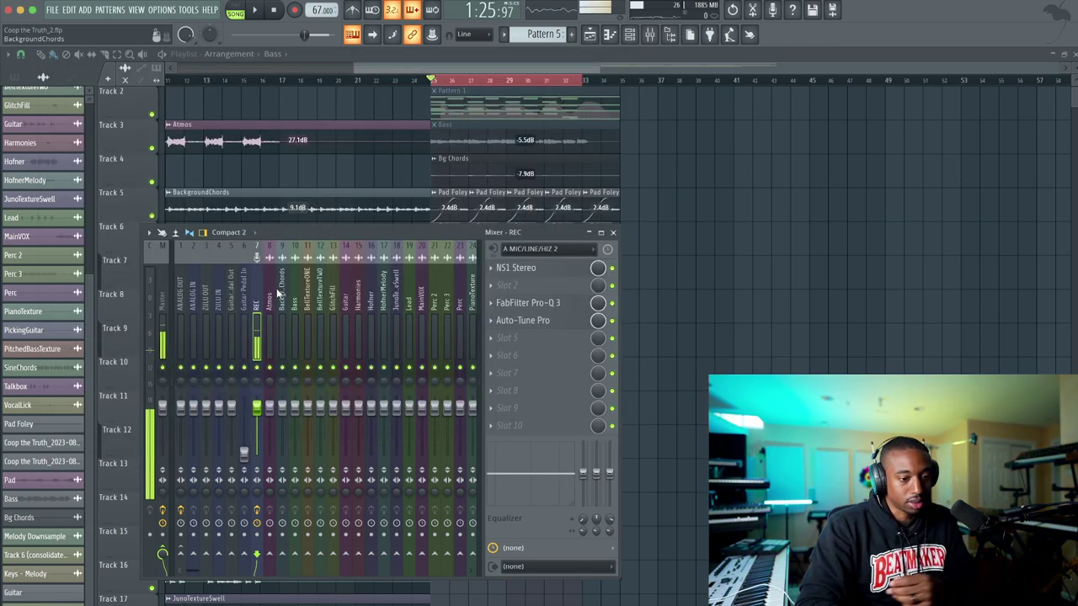
Bypass NS1 Stereo and FabFilter Pro-Q 3 on the REC channel, and FabFilter Pro-L 2 on the Master
{"action": "left_click", "coordinate": [612, 268]}
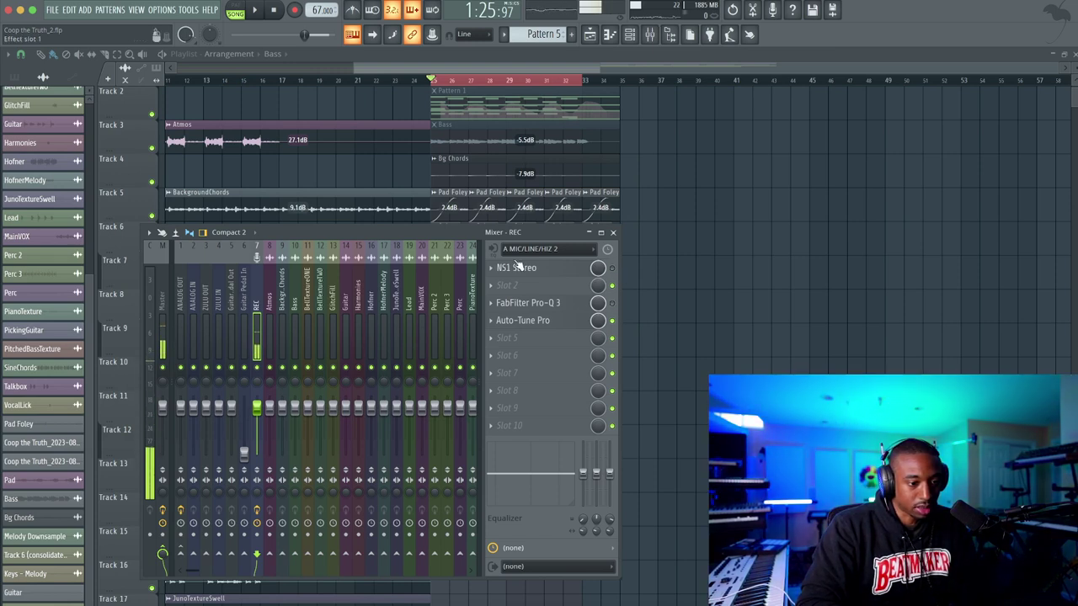
{"action": "left_click", "coordinate": [168, 308]}
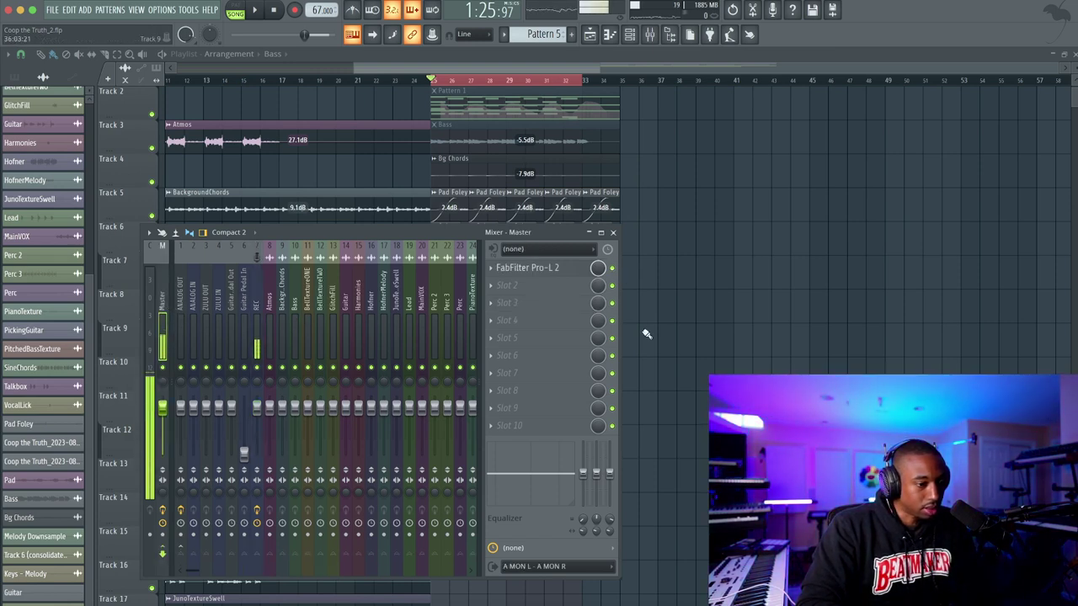
{"action": "left_click", "coordinate": [612, 269]}
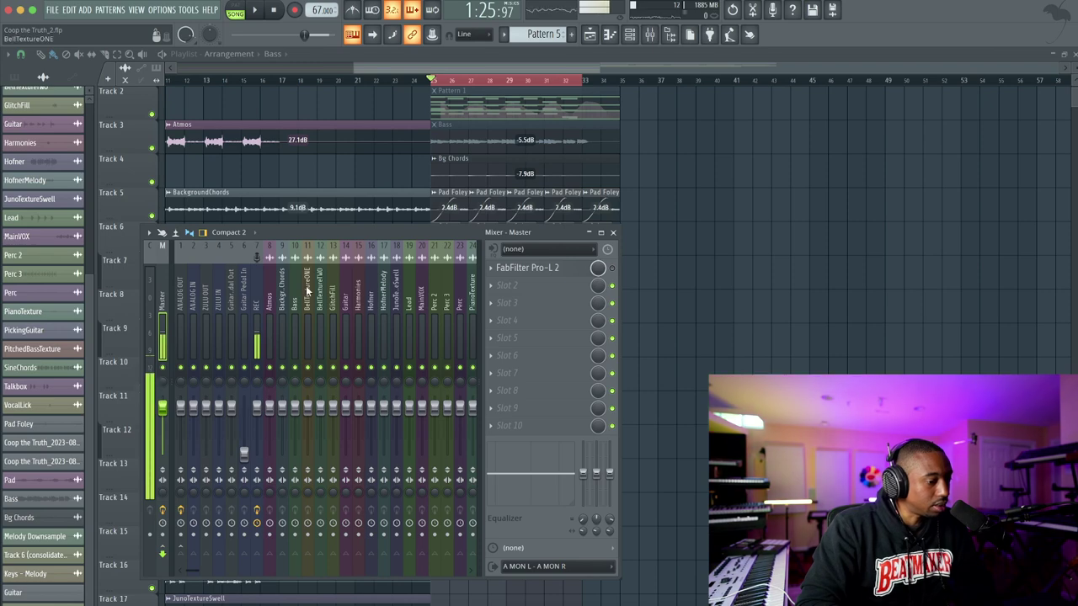
Play the section from bar 25 and check the Pad, Pad Foley, Serum and Bass channels in the mixer
{"action": "key", "text": "space"}
{"action": "scroll", "coordinate": [269, 304], "scroll_direction": "down", "scroll_amount": 6}
{"action": "scroll", "coordinate": [269, 306], "scroll_direction": "down", "scroll_amount": 2}
{"action": "left_click", "coordinate": [336, 294]}
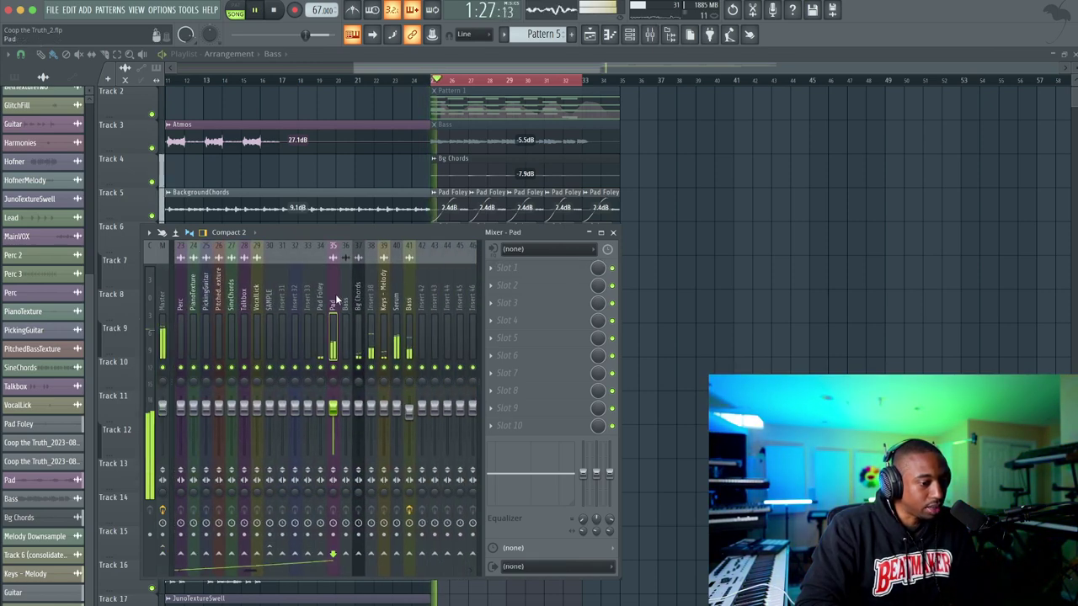
{"action": "left_click", "coordinate": [323, 293]}
{"action": "left_click", "coordinate": [399, 282]}
{"action": "left_click", "coordinate": [410, 282]}
{"action": "scroll", "coordinate": [332, 286], "scroll_direction": "up", "scroll_amount": 7}
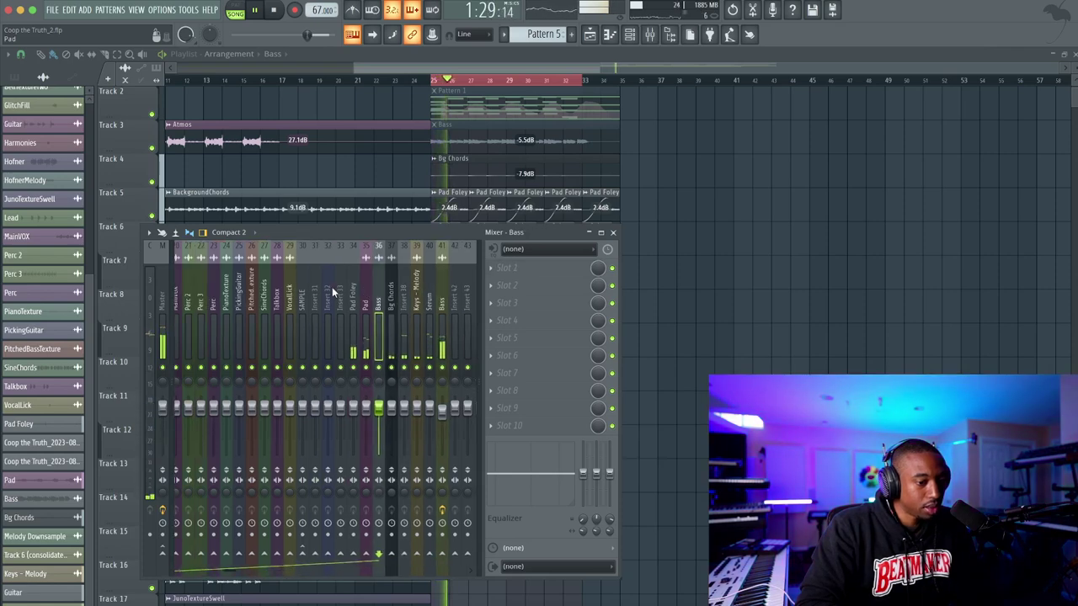
Raise the REC channel's fader with FabFilter Pro-Q 3 enabled again, save the project, and stop playback
{"action": "left_click", "coordinate": [257, 302]}
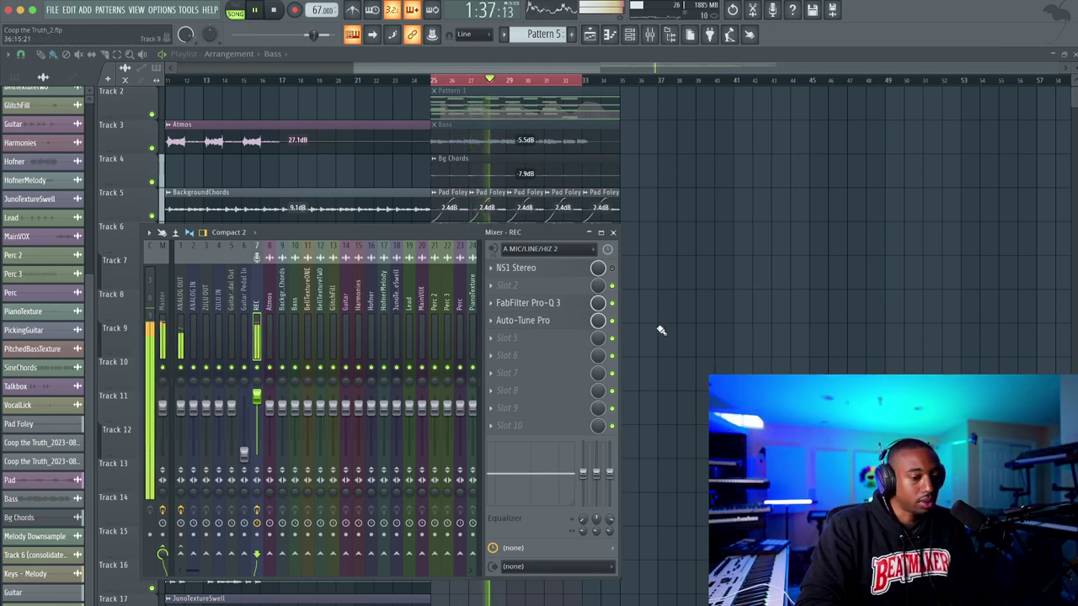
{"action": "key", "text": "F9"}
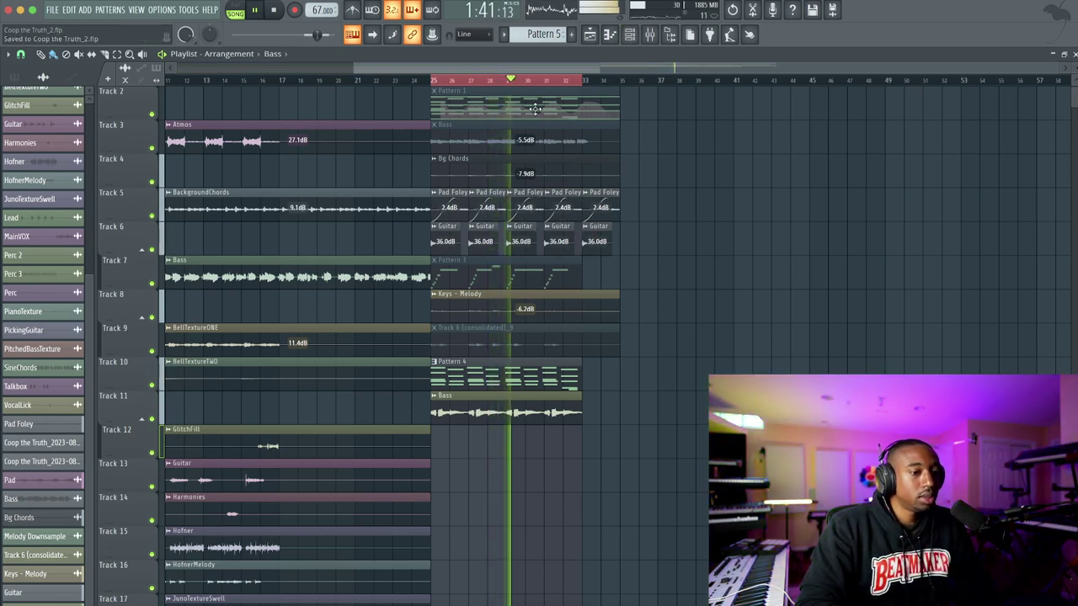
{"action": "key", "text": "space"}
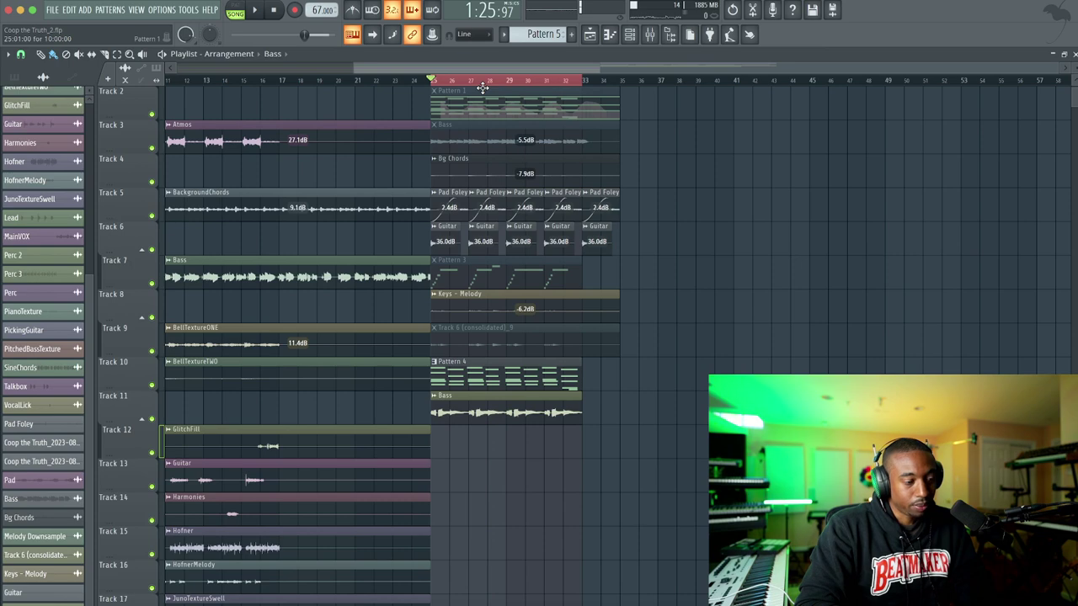
Clear the timeline selection, return to bar 1, solo MainVOX, and play its opening phrase
{"action": "scroll", "coordinate": [202, 385], "scroll_direction": "left", "scroll_amount": 3}
{"action": "scroll", "coordinate": [202, 386], "scroll_direction": "down", "scroll_amount": 8}
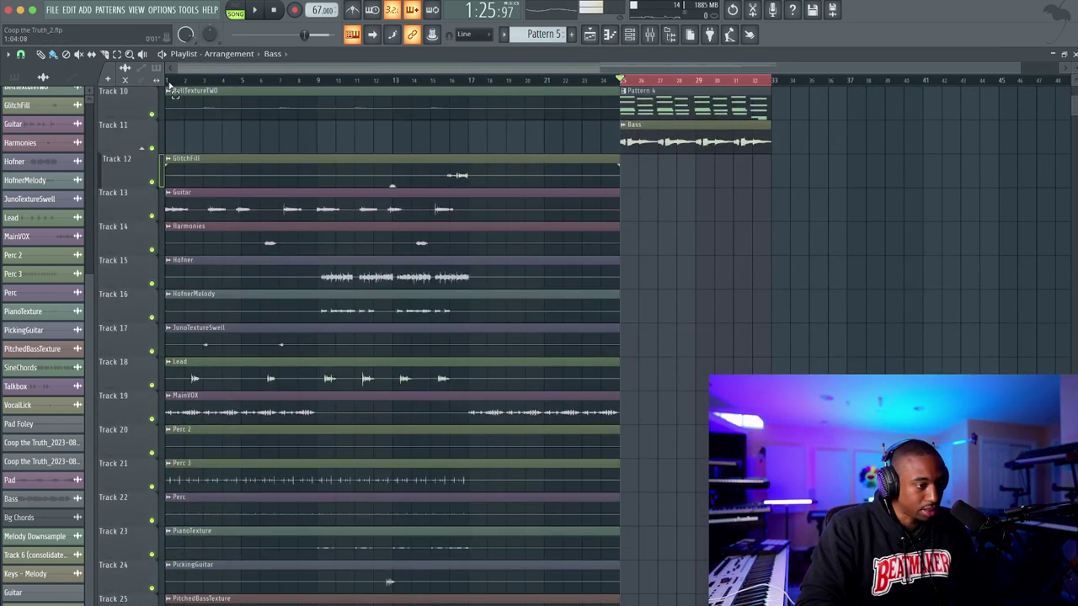
{"action": "key", "text": "super+a"}
{"action": "key", "text": "space"}
{"action": "key", "text": "space"}
{"action": "key", "text": "super+d"}
{"action": "left_click", "coordinate": [174, 81]}
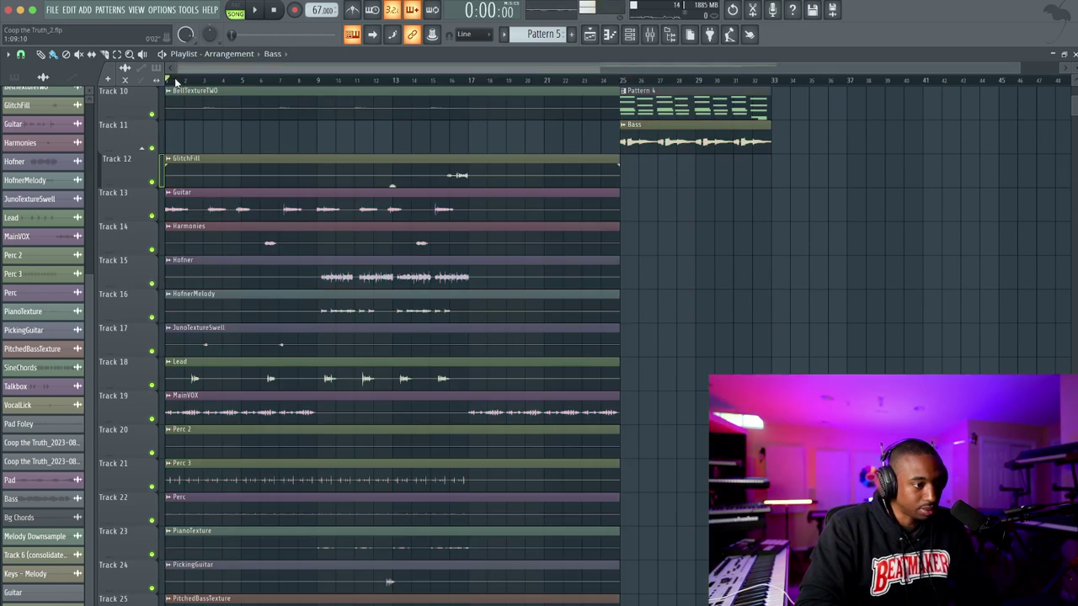
{"action": "right_click", "coordinate": [151, 419]}
{"action": "key", "text": "space"}
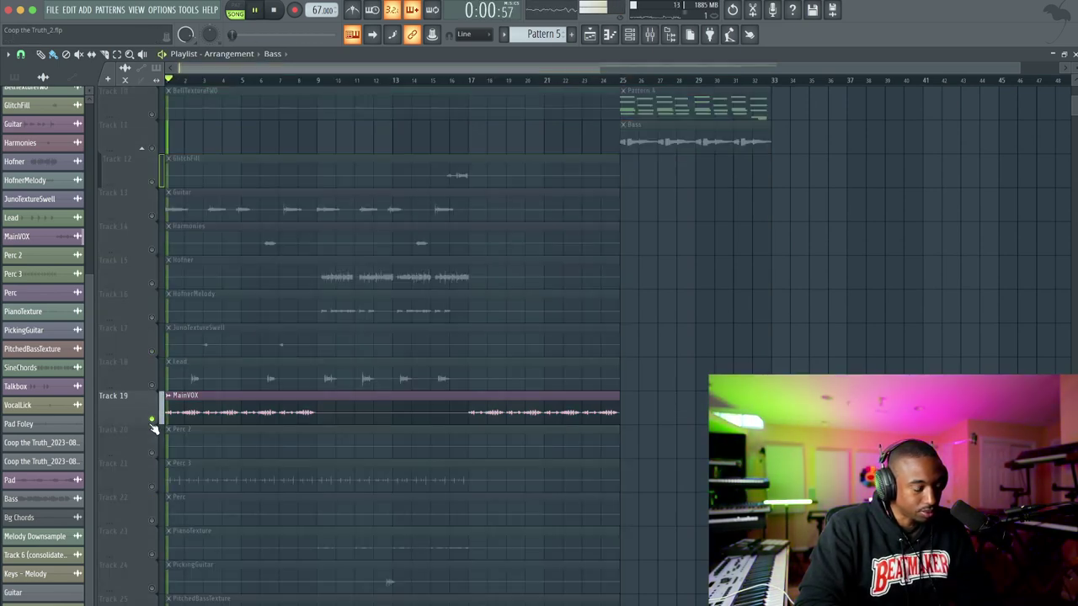
{"action": "key", "text": "space"}
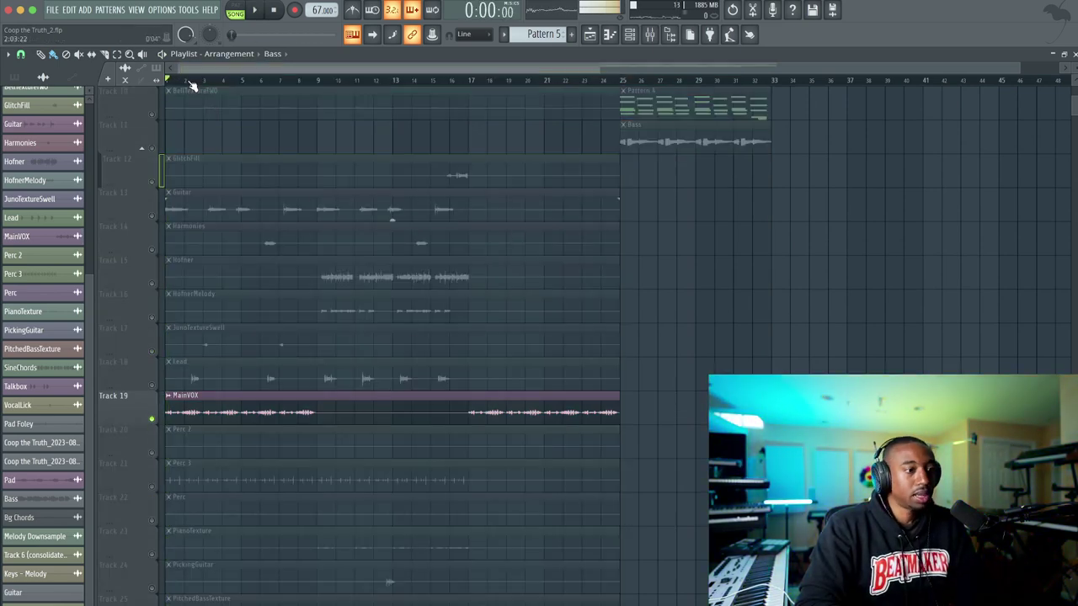
Replay the MainVOX phrase around bars 2 and 3 as a reference for the vocal
{"action": "key", "text": "space"}
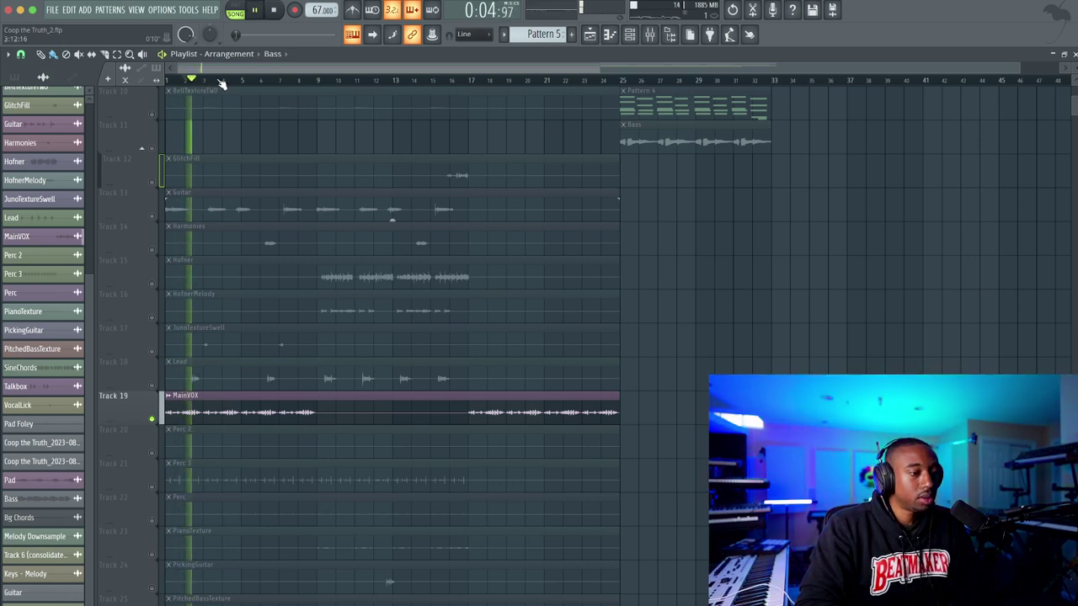
{"action": "key", "text": "space"}
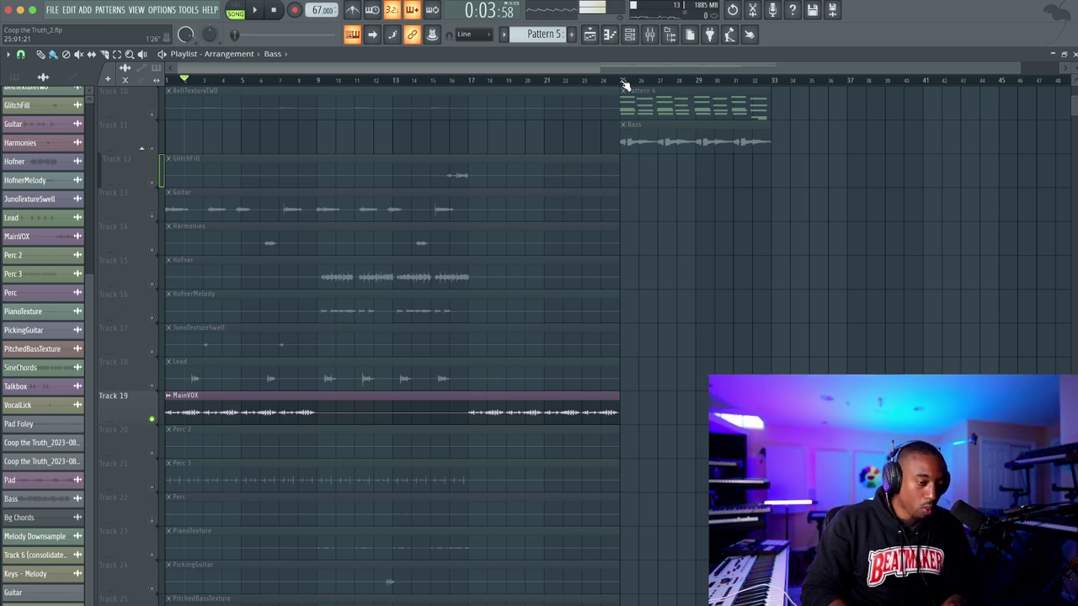
{"action": "key", "text": "space"}
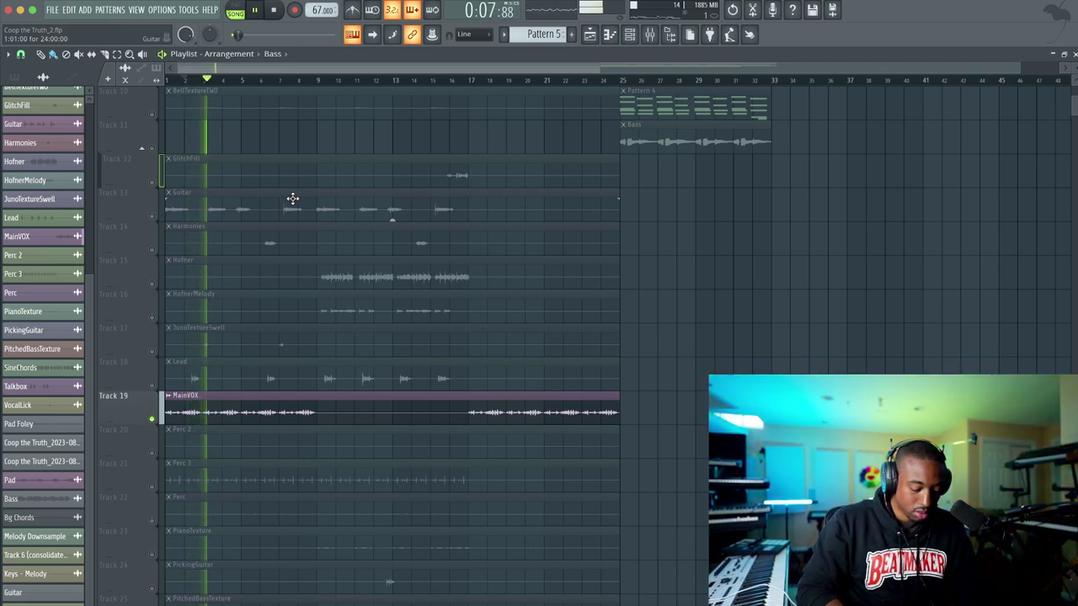
{"action": "key", "text": "space"}
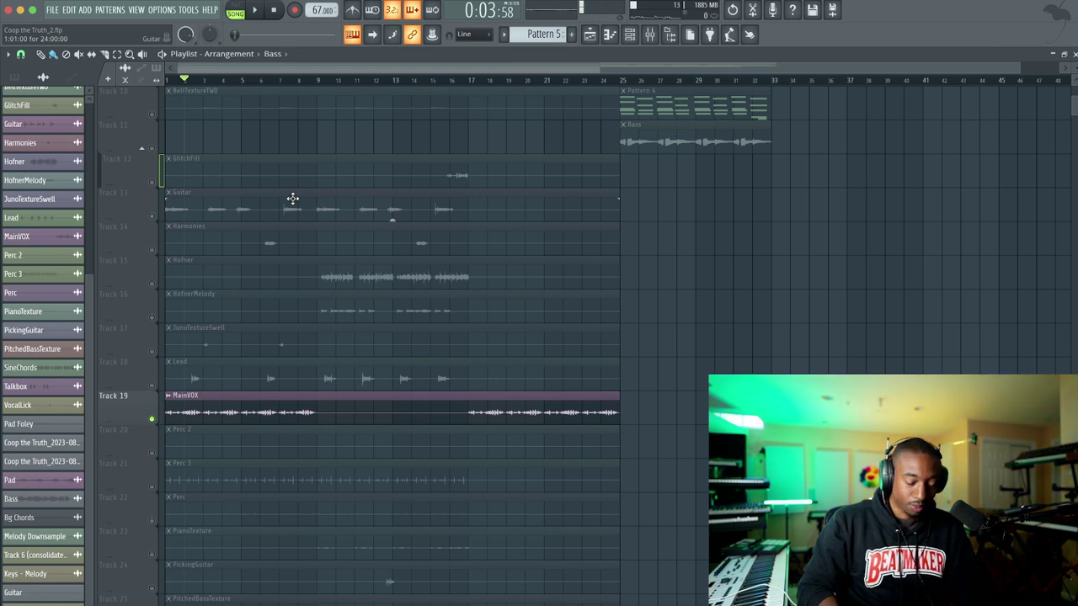
Move the playhead to bar 25, unsolo all tracks, and play the start of the new section
{"action": "left_click", "coordinate": [618, 77]}
{"action": "right_click", "coordinate": [151, 149]}
{"action": "right_click", "coordinate": [152, 149]}
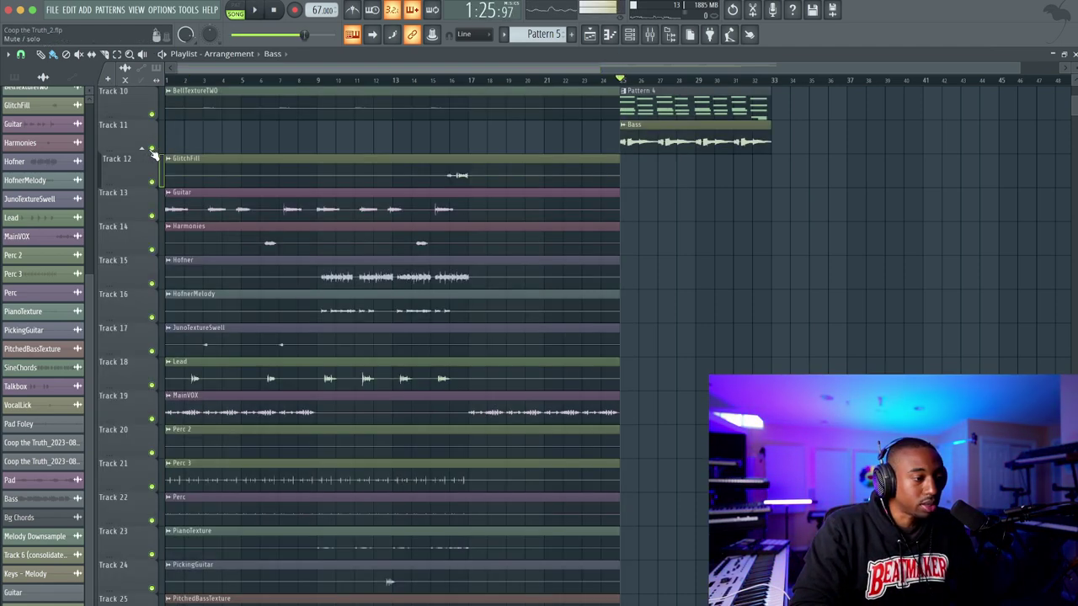
{"action": "key", "text": "space"}
{"action": "scroll", "coordinate": [724, 230], "scroll_direction": "right", "scroll_amount": 5}
{"action": "scroll", "coordinate": [724, 231], "scroll_direction": "up", "scroll_amount": 9}
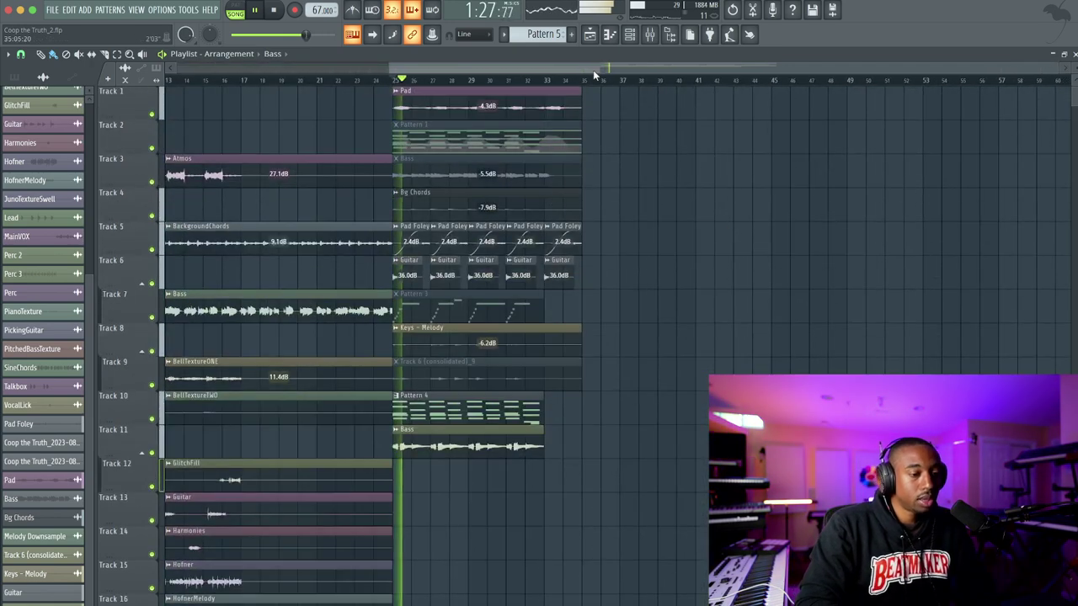
{"action": "key", "text": "space"}
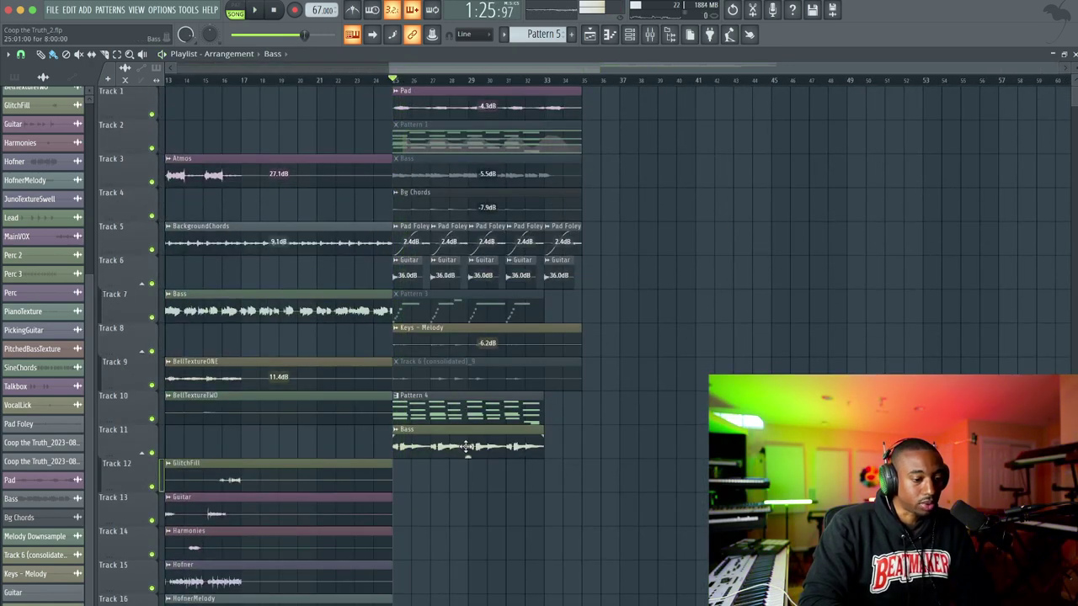
Set the gain of the Bass clip on Track 11 to -3.8 dB and audition the section from bar 25
{"action": "left_click_drag", "start_coordinate": [467, 455], "coordinate": [468, 457]}
{"action": "key", "text": "space"}
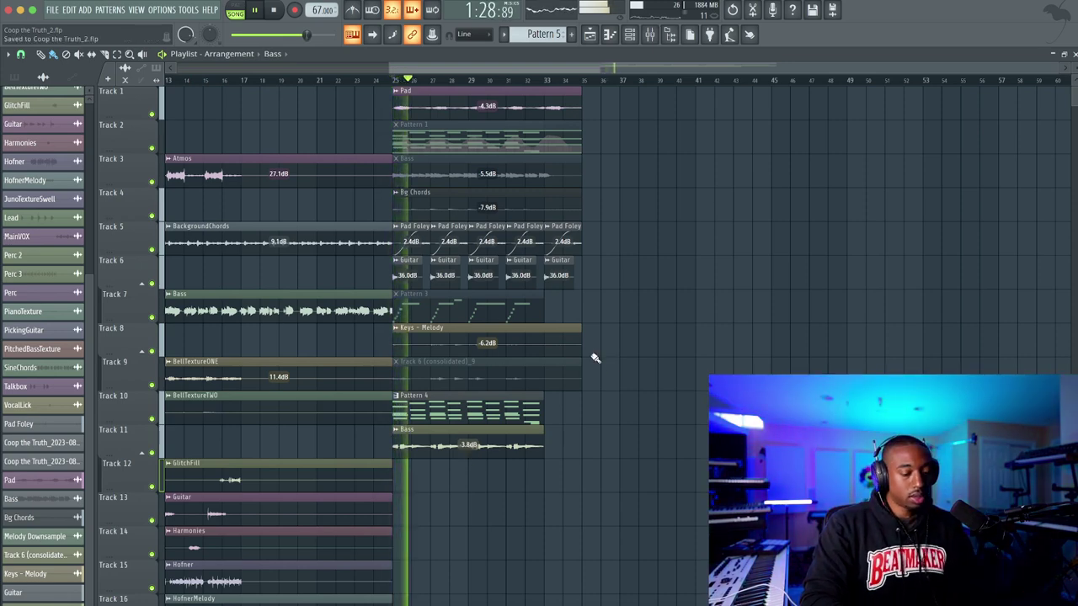
{"action": "left_click", "coordinate": [650, 34]}
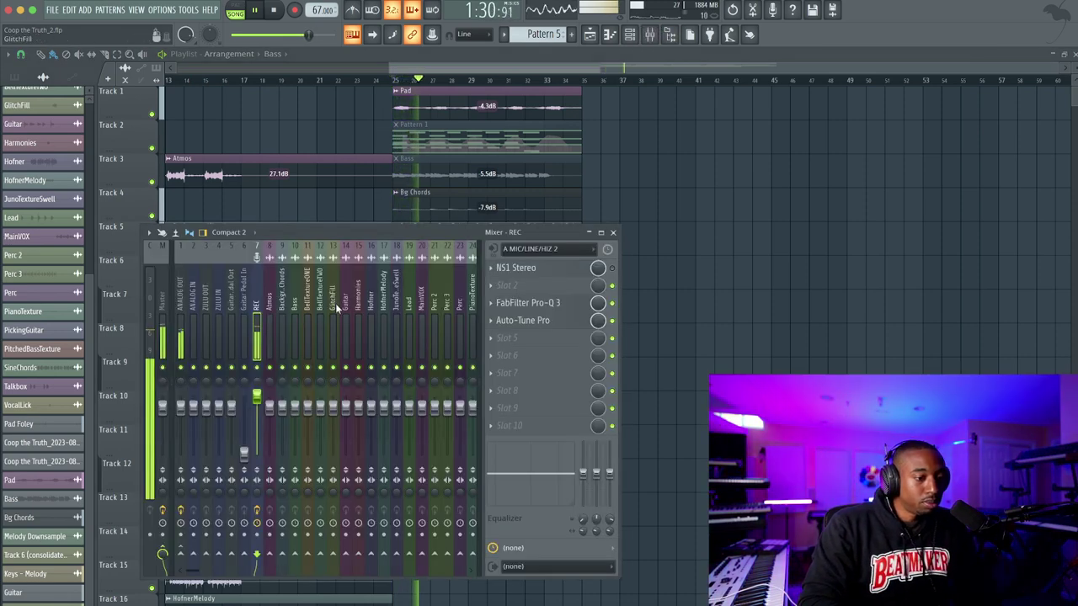
{"action": "key", "text": "space"}
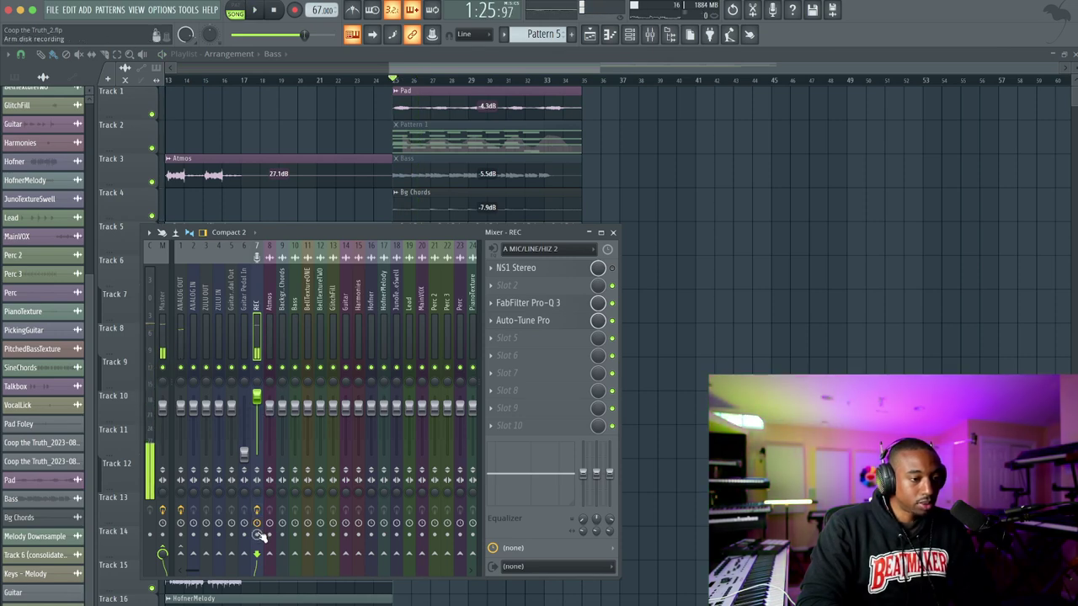
Select bars 25 to 35 on the playlist timeline and arm the REC mixer track for disk recording, checking its recording source options
{"action": "left_click_drag", "start_coordinate": [564, 82], "coordinate": [585, 84]}
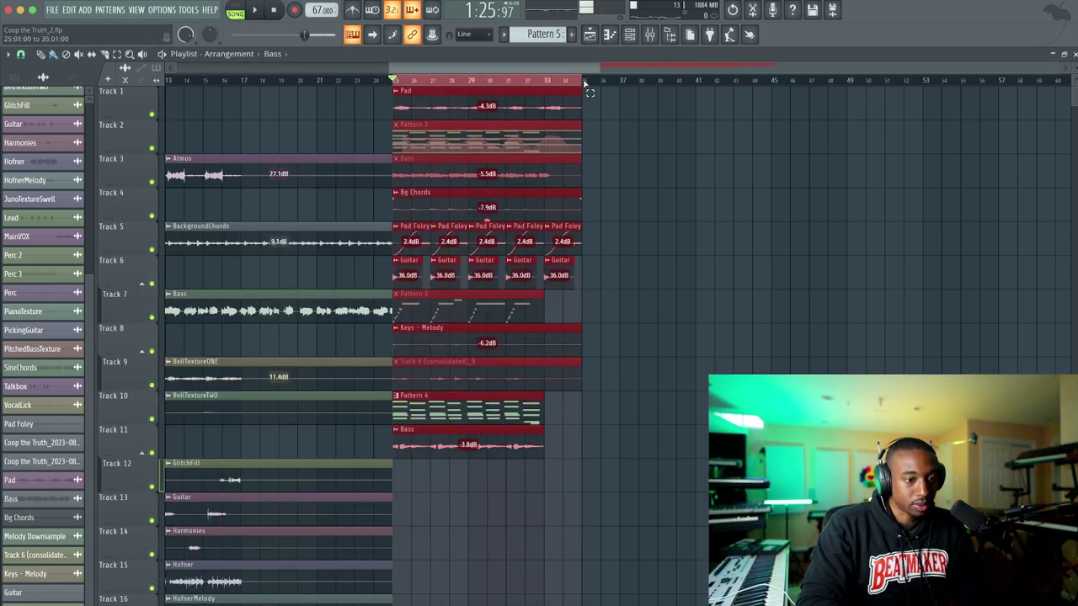
{"action": "left_click", "coordinate": [654, 33]}
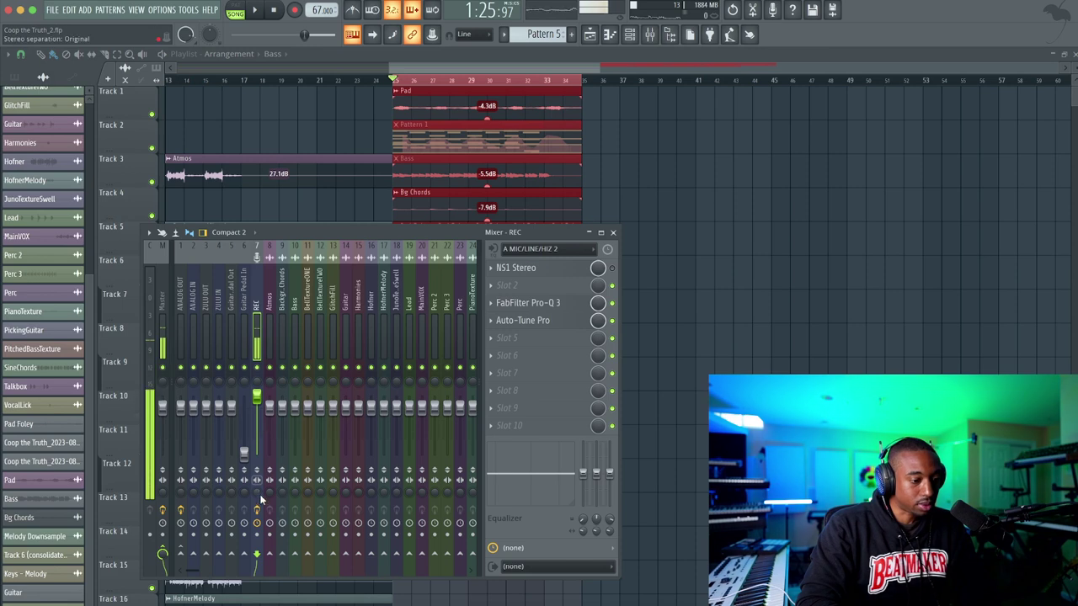
{"action": "left_click", "coordinate": [257, 535]}
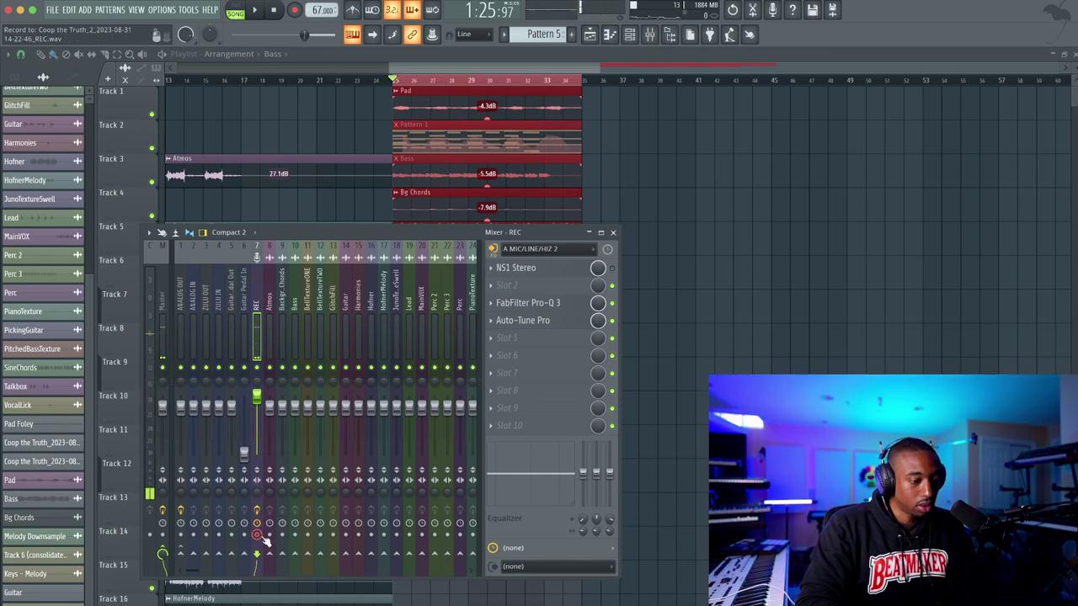
{"action": "left_click", "coordinate": [492, 249]}
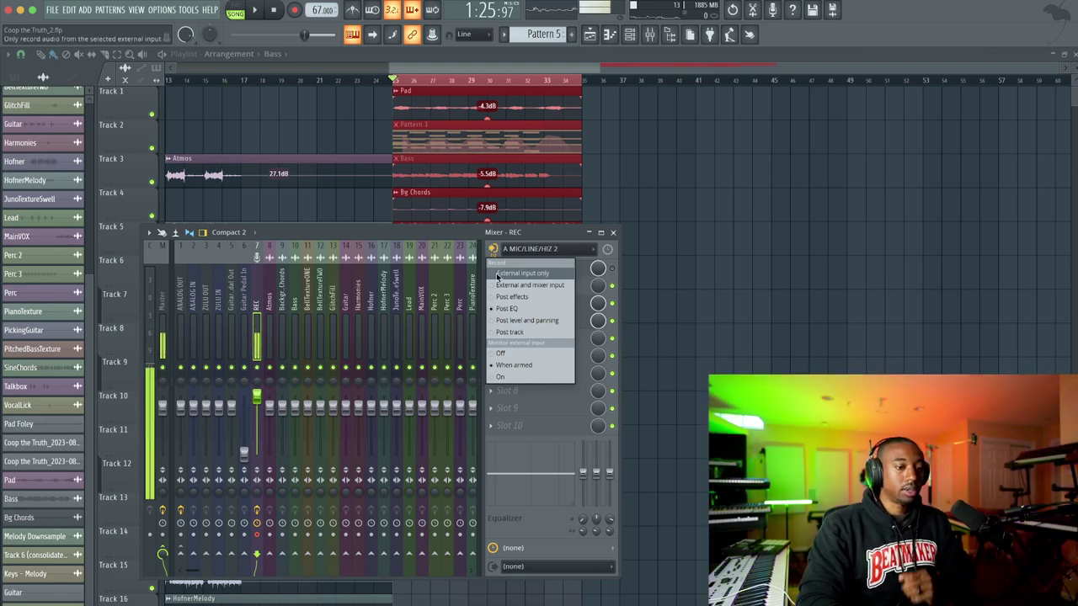
{"action": "left_click", "coordinate": [476, 242]}
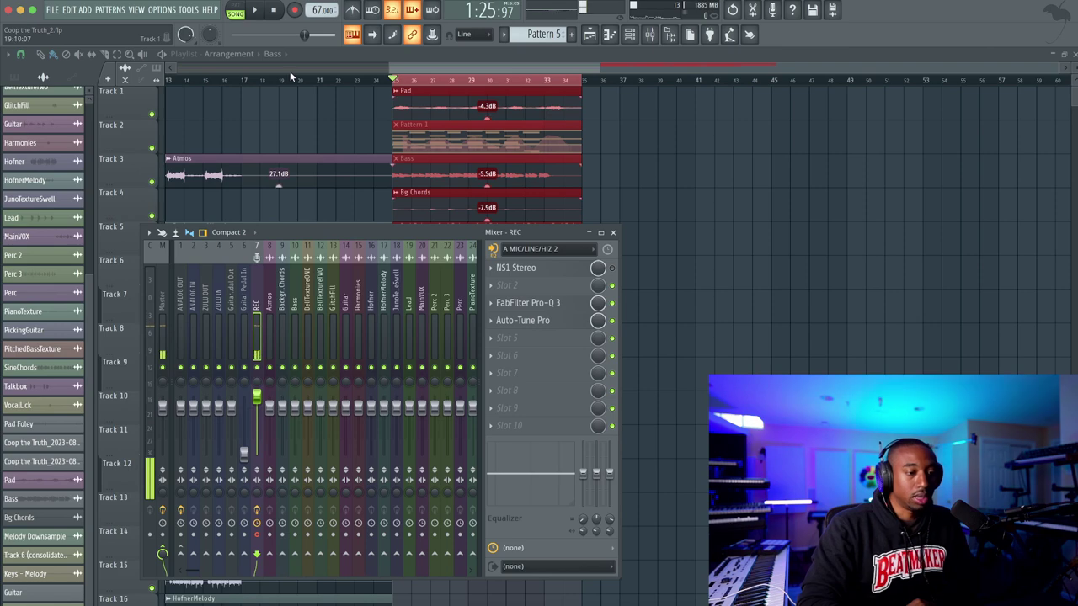
Record a first take from bar 25 into the playlist as an audio clip on Track 12
{"action": "left_click", "coordinate": [295, 9]}
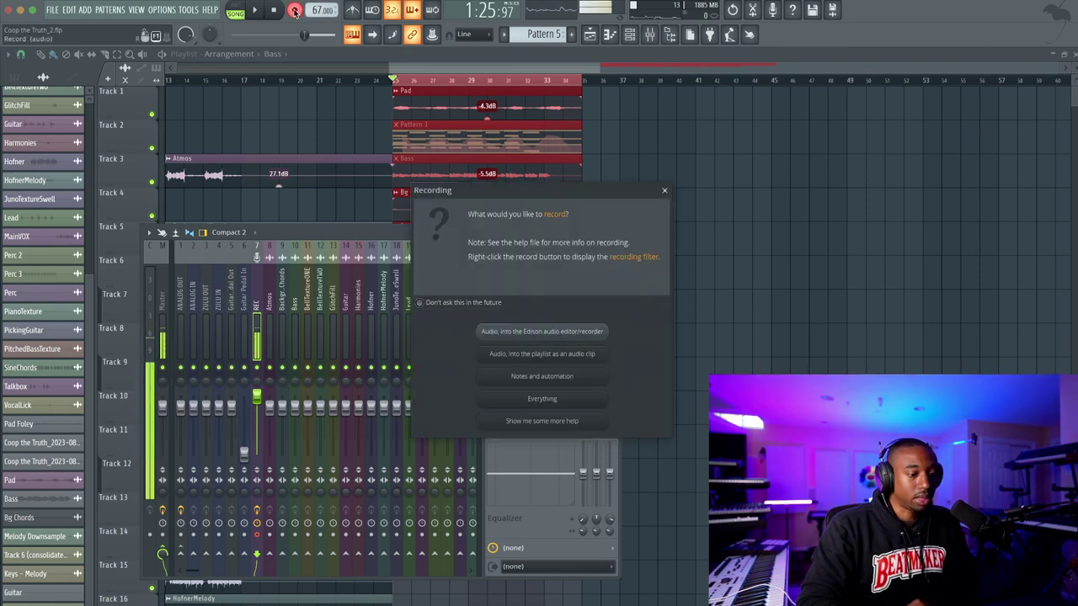
{"action": "left_click", "coordinate": [560, 354]}
{"action": "right_click", "coordinate": [694, 359]}
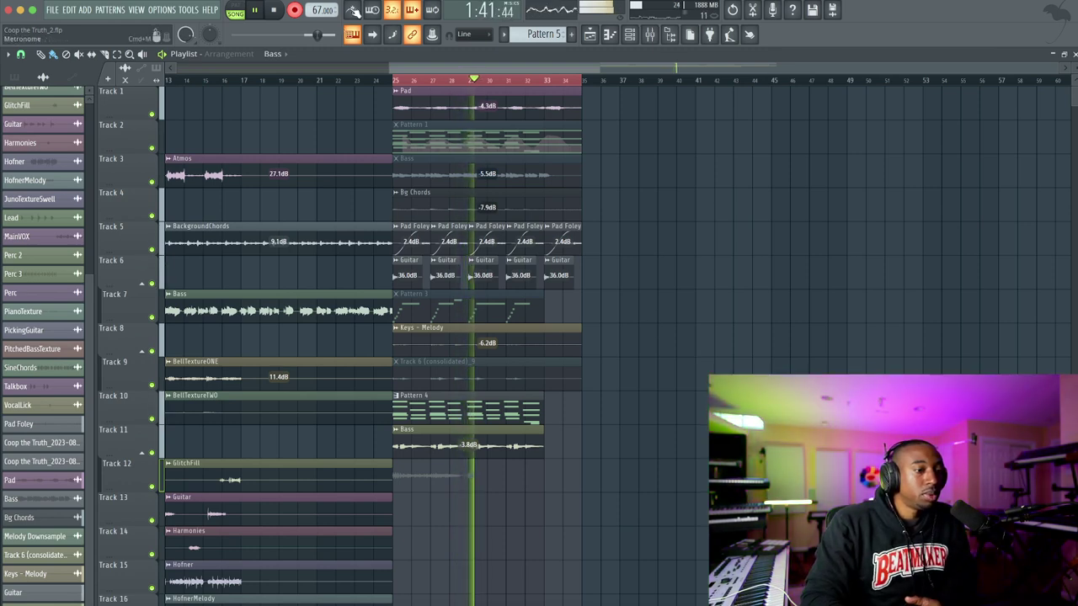
{"action": "key", "text": "space"}
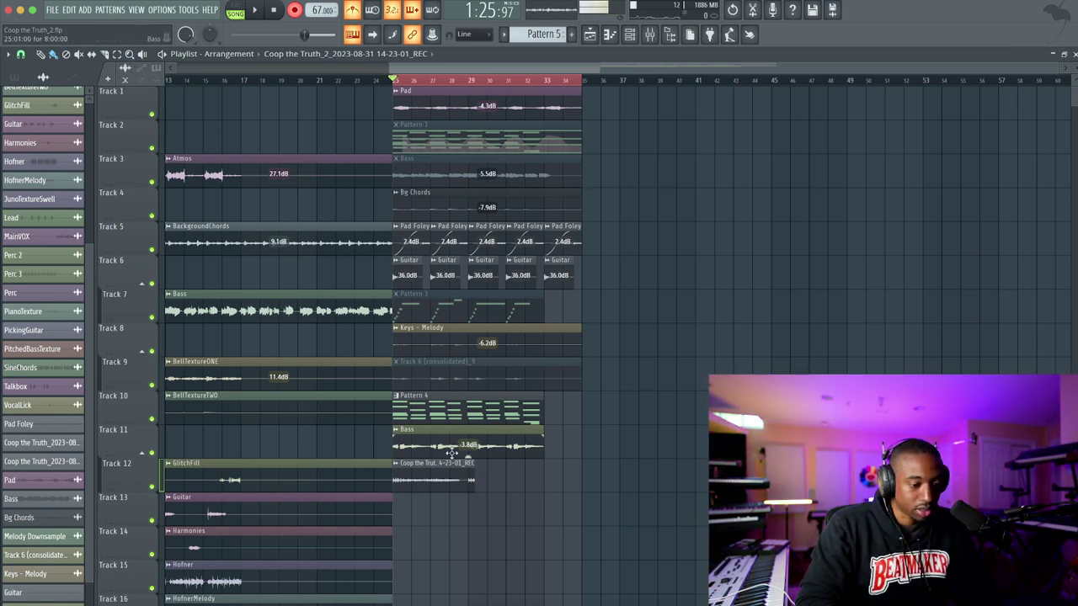
Trim the end of the recorded Track 12 clip and route its channel to mixer track 42
{"action": "left_click_drag", "start_coordinate": [472, 480], "coordinate": [460, 480]}
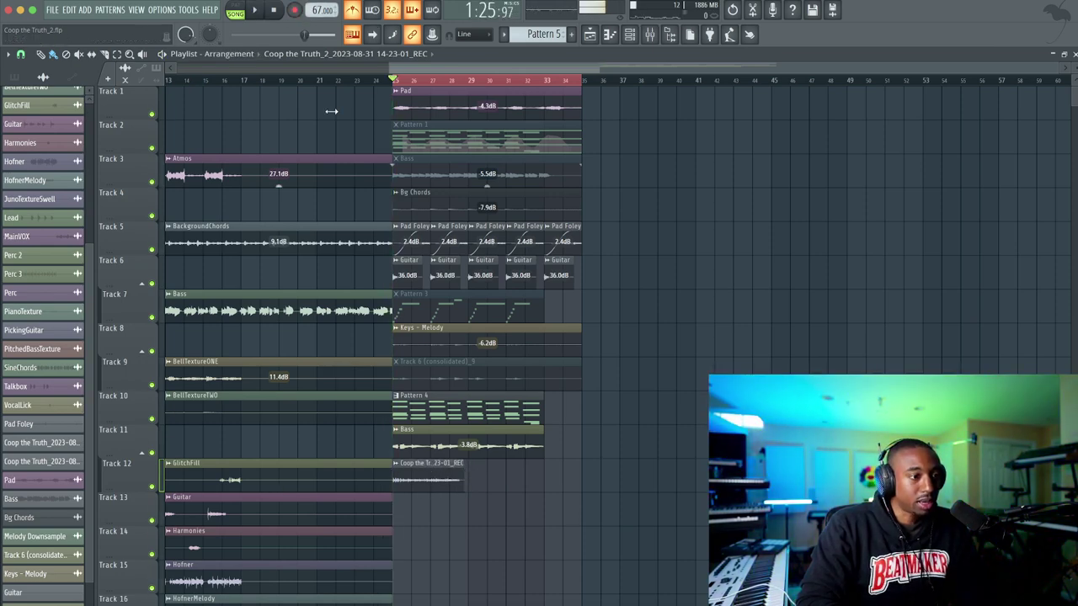
{"action": "key", "text": "space"}
{"action": "double_click", "coordinate": [423, 471]}
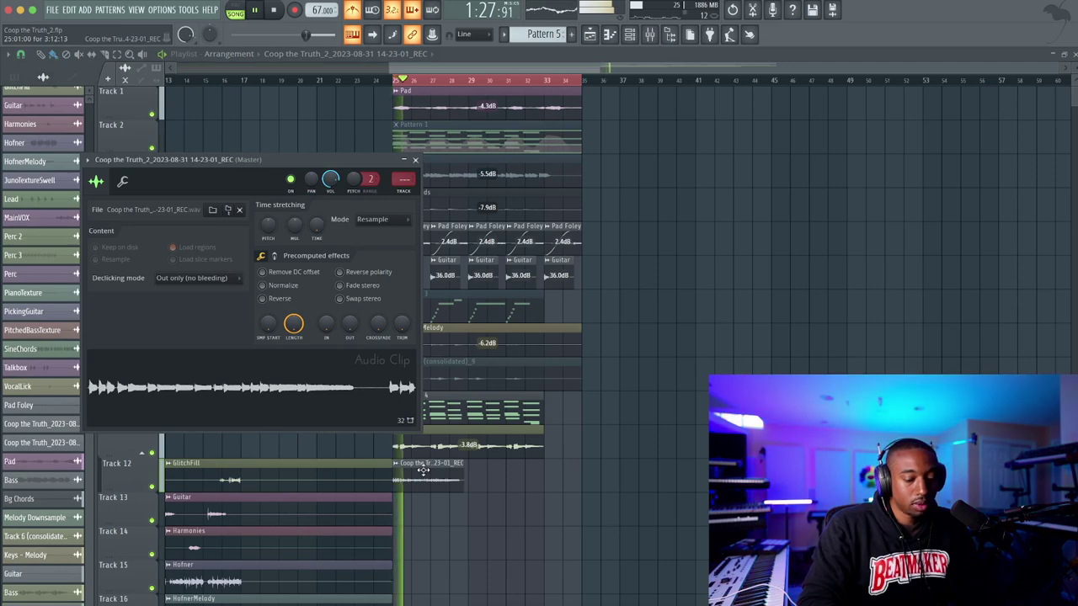
{"action": "key", "text": "ctrl+l"}
{"action": "key", "text": "space"}
{"action": "key", "text": "space"}
{"action": "scroll", "coordinate": [431, 318], "scroll_direction": "down", "scroll_amount": 5}
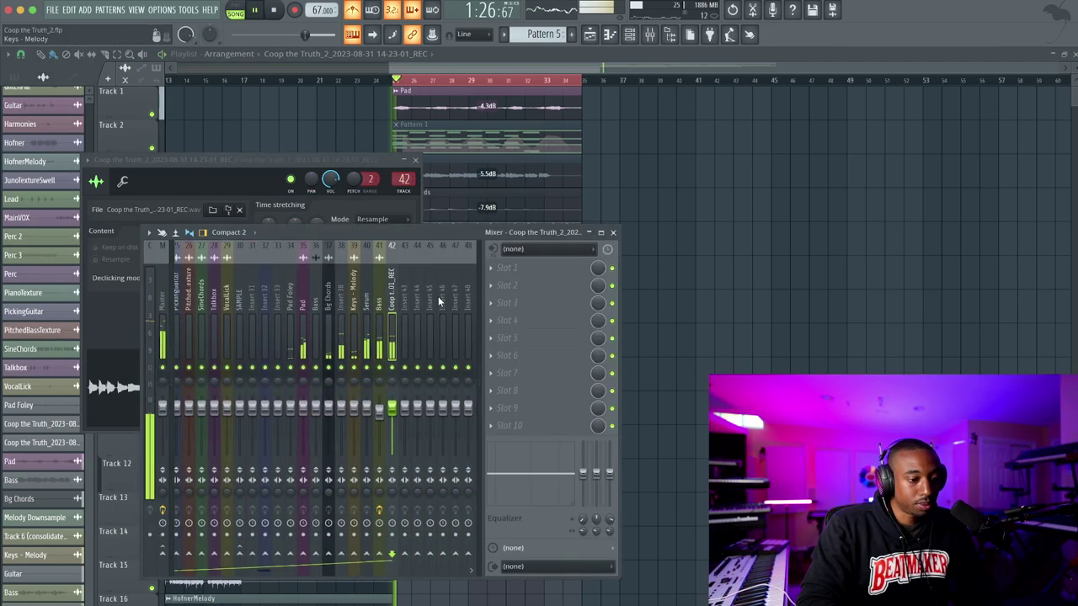
{"action": "left_click", "coordinate": [659, 277]}
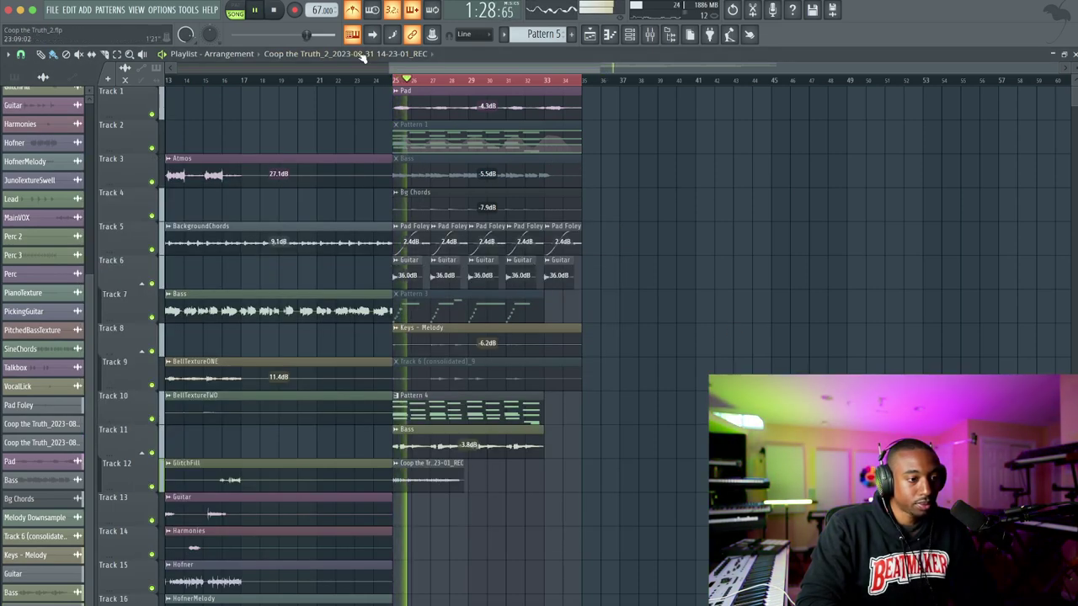
Audition the recorded take against the arrangement and delete its clip from Track 12
{"action": "scroll", "coordinate": [417, 248], "scroll_direction": "up", "scroll_amount": 3}
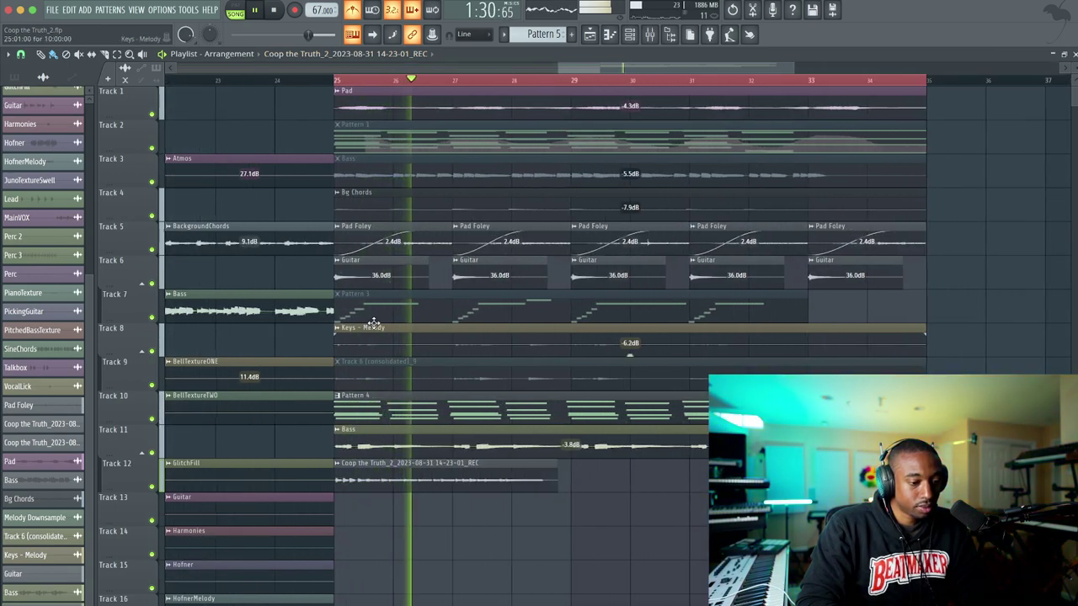
{"action": "scroll", "coordinate": [369, 305], "scroll_direction": "up", "scroll_amount": 2}
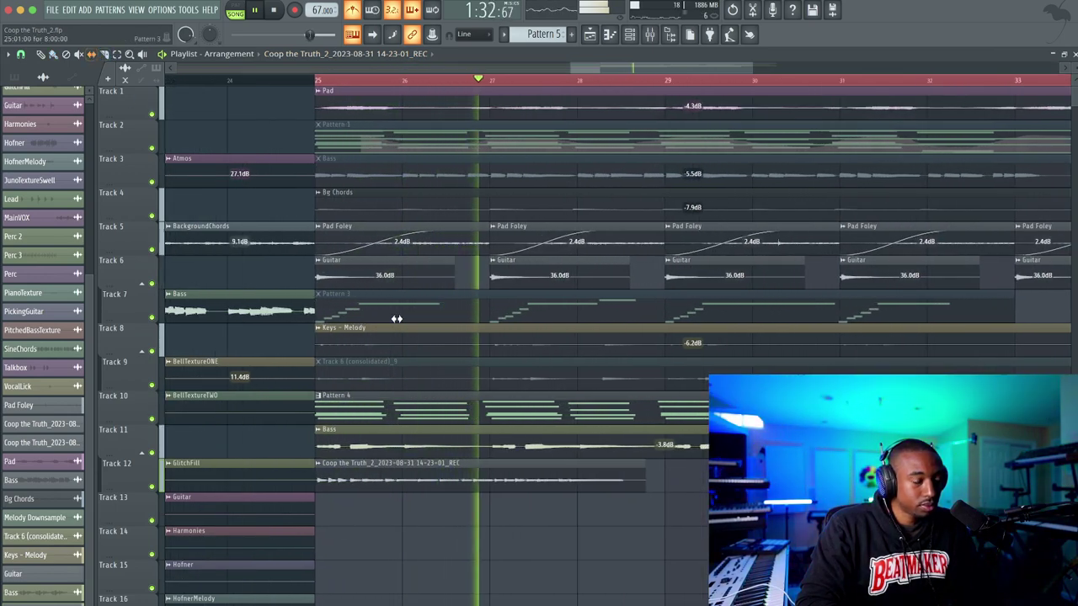
{"action": "key", "text": "space"}
{"action": "scroll", "coordinate": [550, 479], "scroll_direction": "up", "scroll_amount": 3}
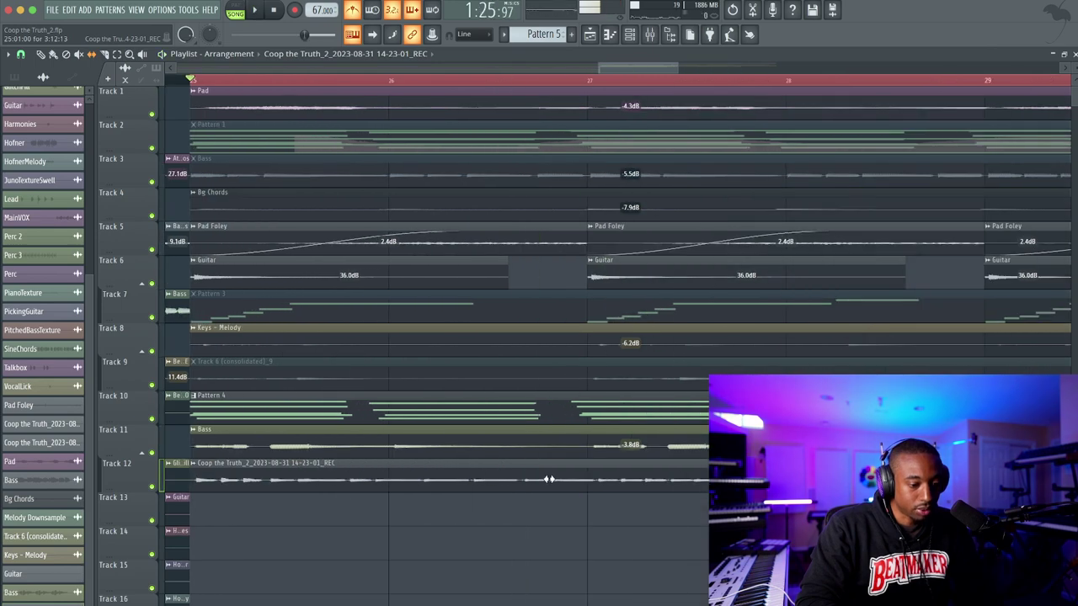
{"action": "key", "text": "space"}
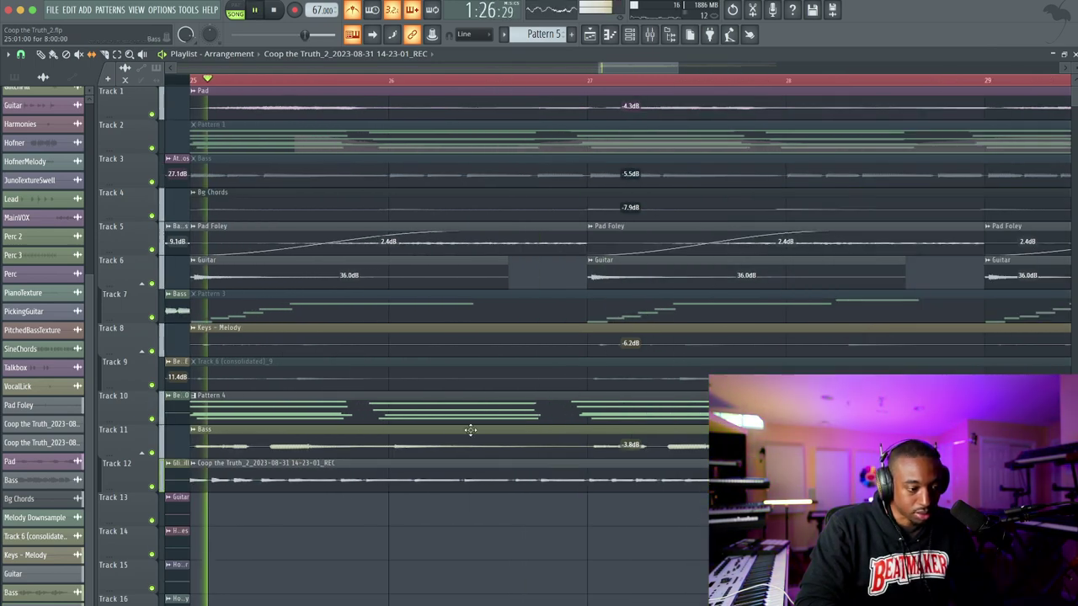
{"action": "scroll", "coordinate": [381, 444], "scroll_direction": "down", "scroll_amount": 2}
{"action": "key", "text": "space"}
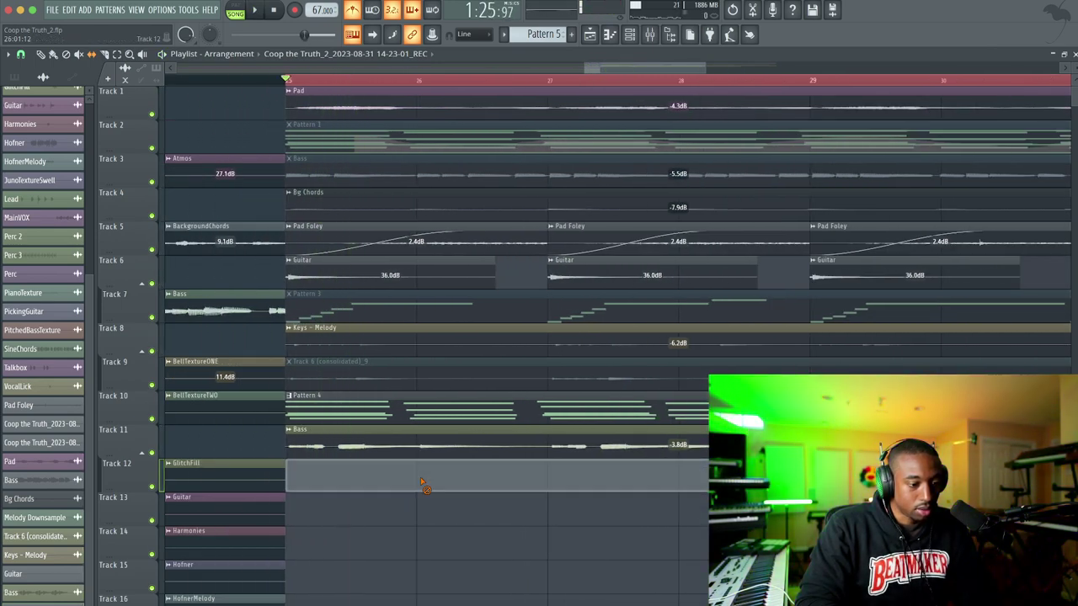
{"action": "scroll", "coordinate": [569, 141], "scroll_direction": "down", "scroll_amount": 3}
Select the REC mixer track and enable recording of audio into the playlist as an audio clip
{"action": "key", "text": "space"}
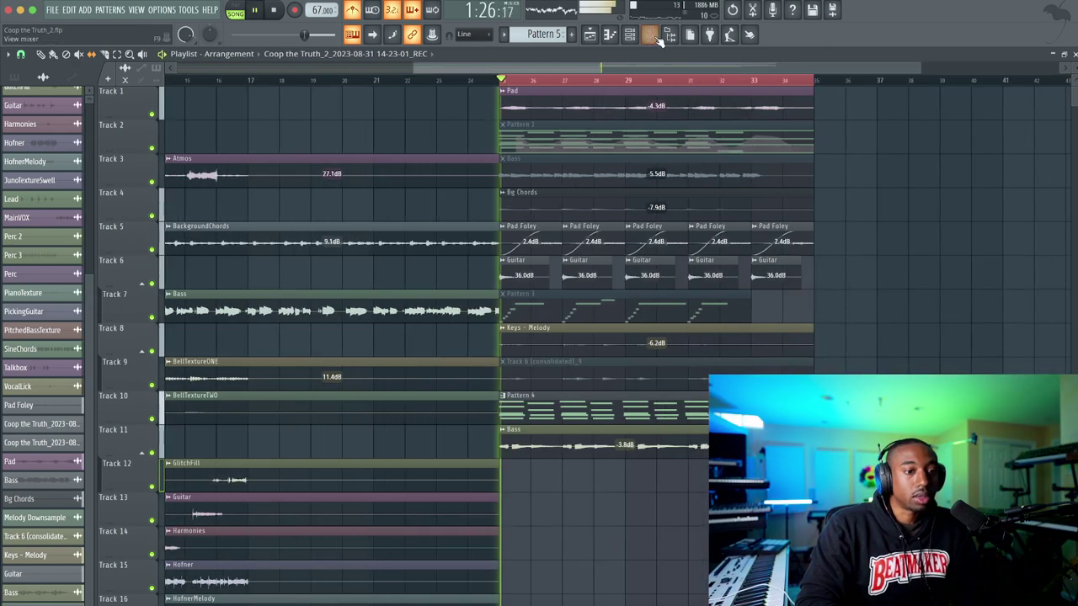
{"action": "key", "text": "F9"}
{"action": "key", "text": "space"}
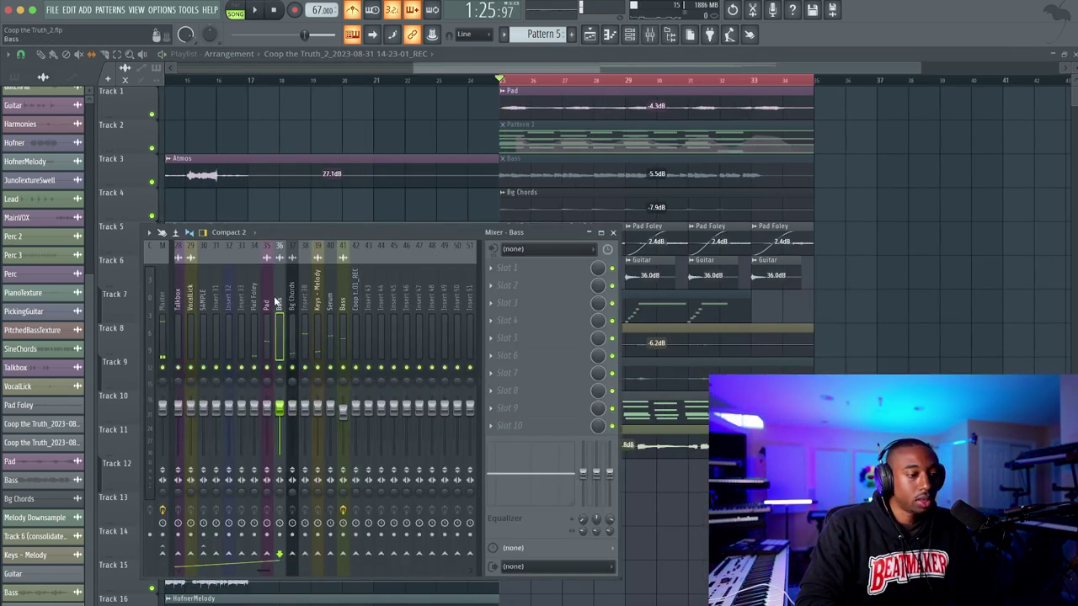
{"action": "scroll", "coordinate": [274, 301], "scroll_direction": "up", "scroll_amount": 5}
{"action": "left_click", "coordinate": [256, 303]}
{"action": "left_click", "coordinate": [294, 10]}
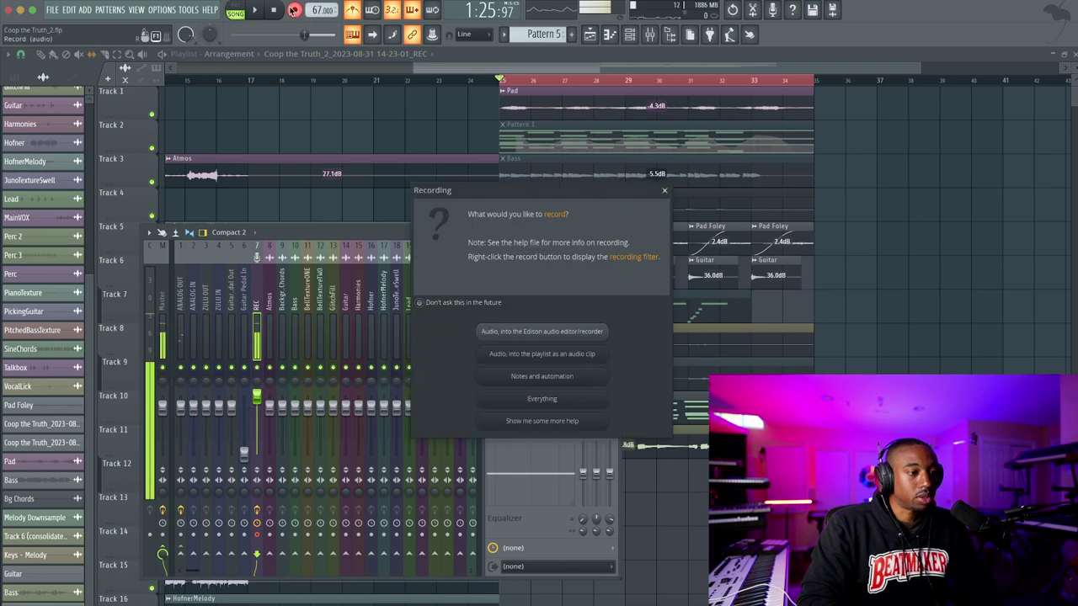
{"action": "left_click", "coordinate": [568, 353]}
{"action": "key", "text": "F9"}
Record a new take on Track 12 from bar 25 to about bar 33 and play it back
{"action": "key", "text": "space"}
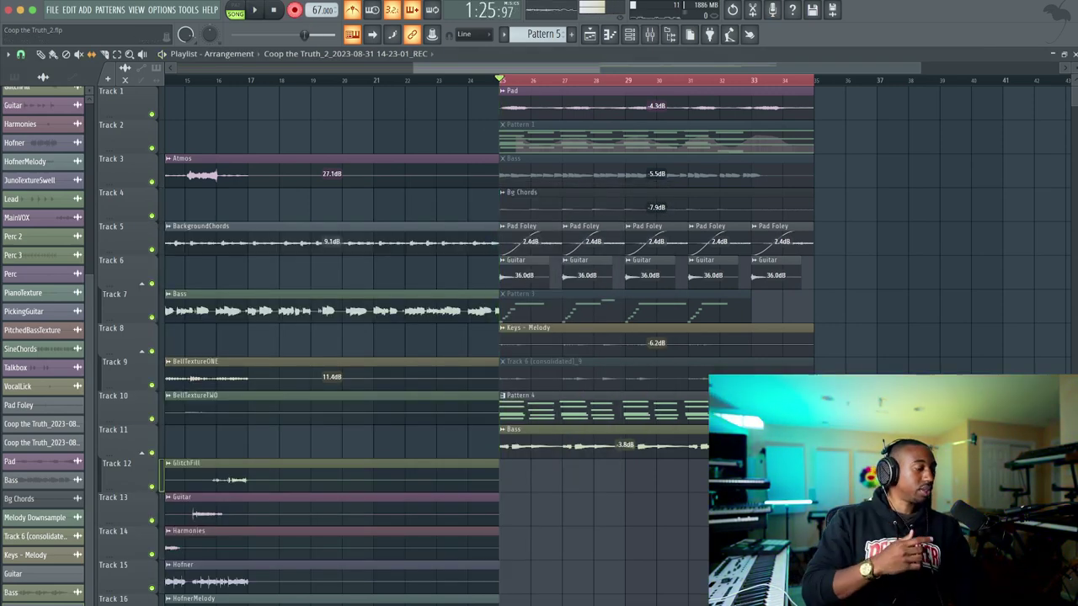
{"action": "key", "text": "space"}
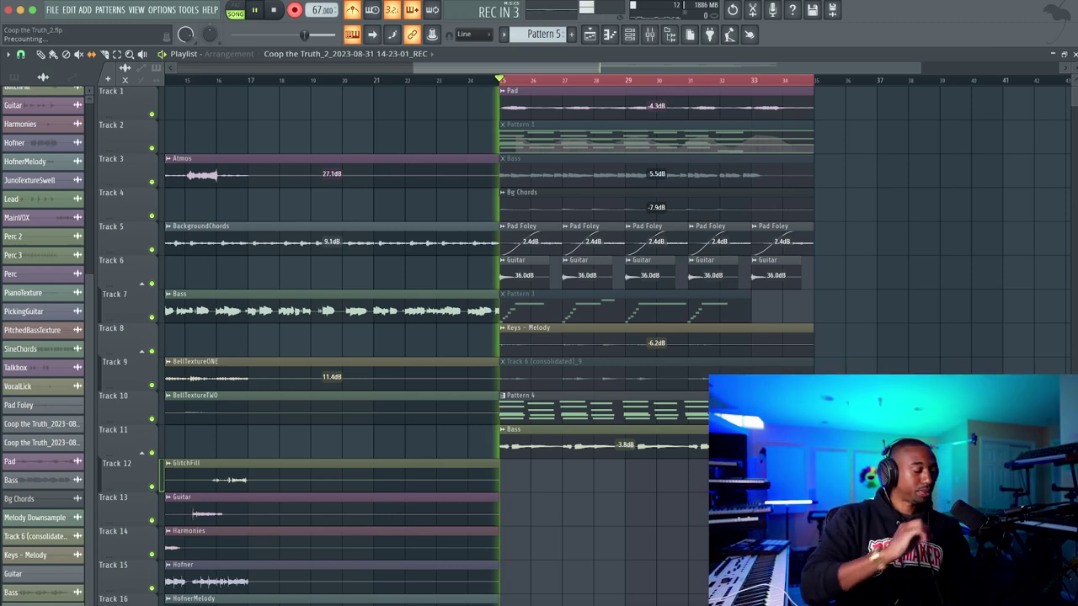
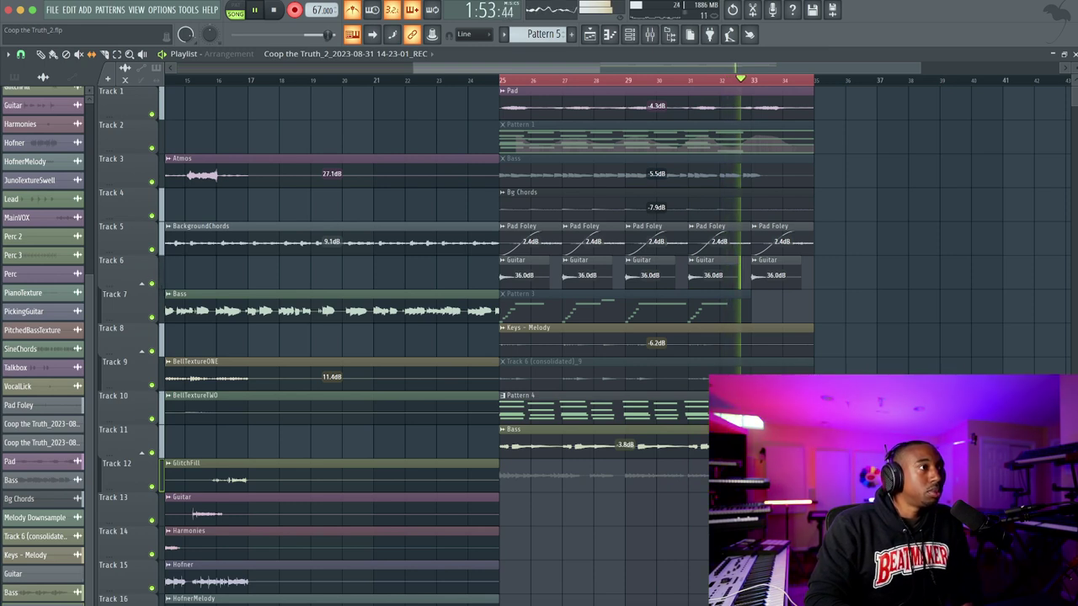
{"action": "key", "text": "space"}
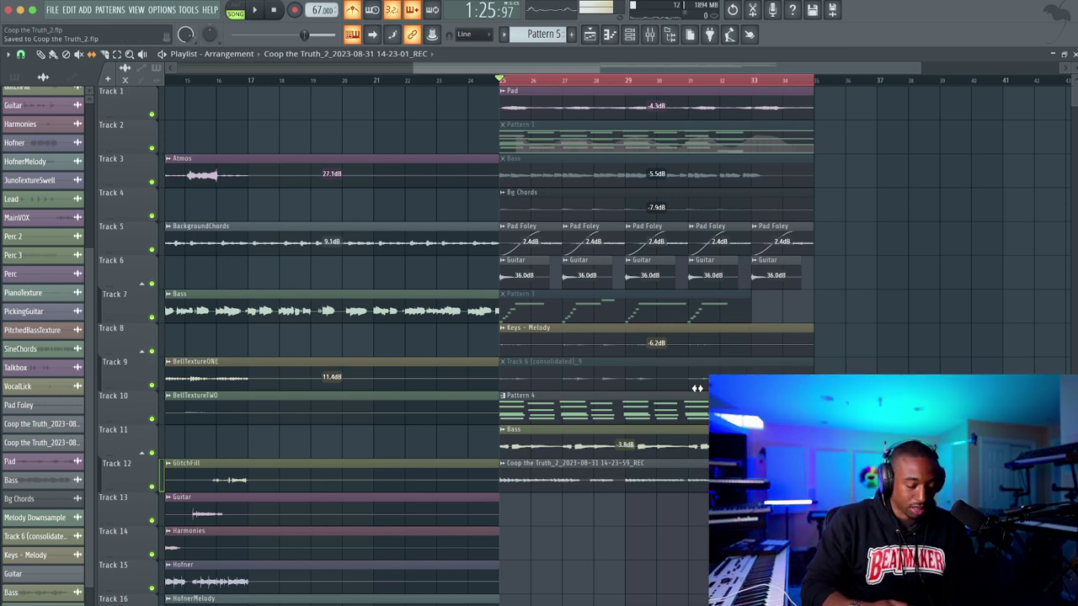
{"action": "key", "text": "space"}
{"action": "key", "text": "space"}
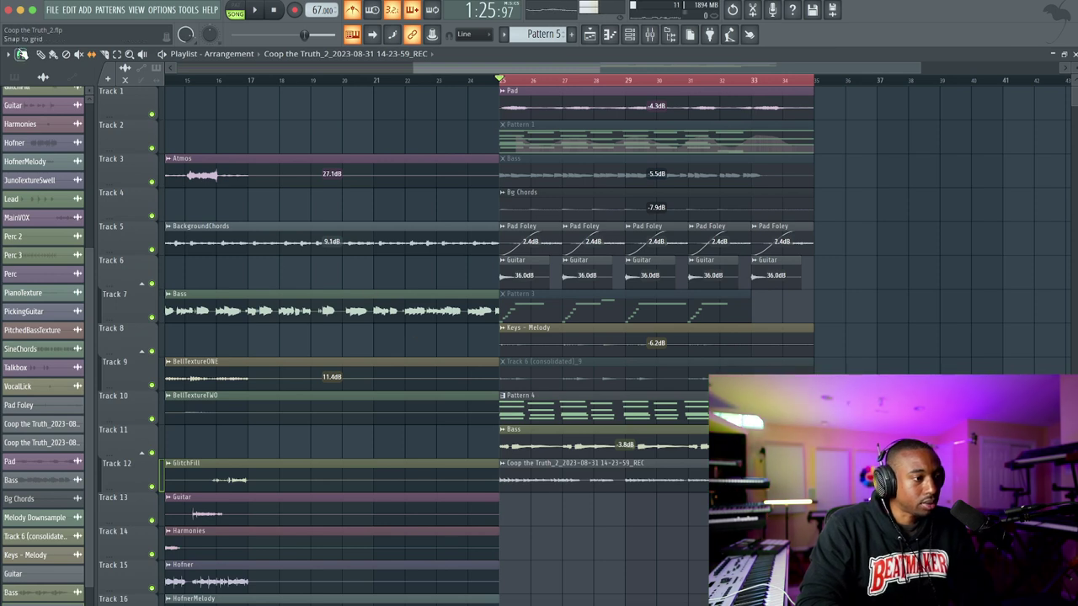
Rename the newly recorded clip on Track 12 to "Bass Vox"
{"action": "left_click", "coordinate": [504, 463]}
{"action": "left_click", "coordinate": [526, 490]}
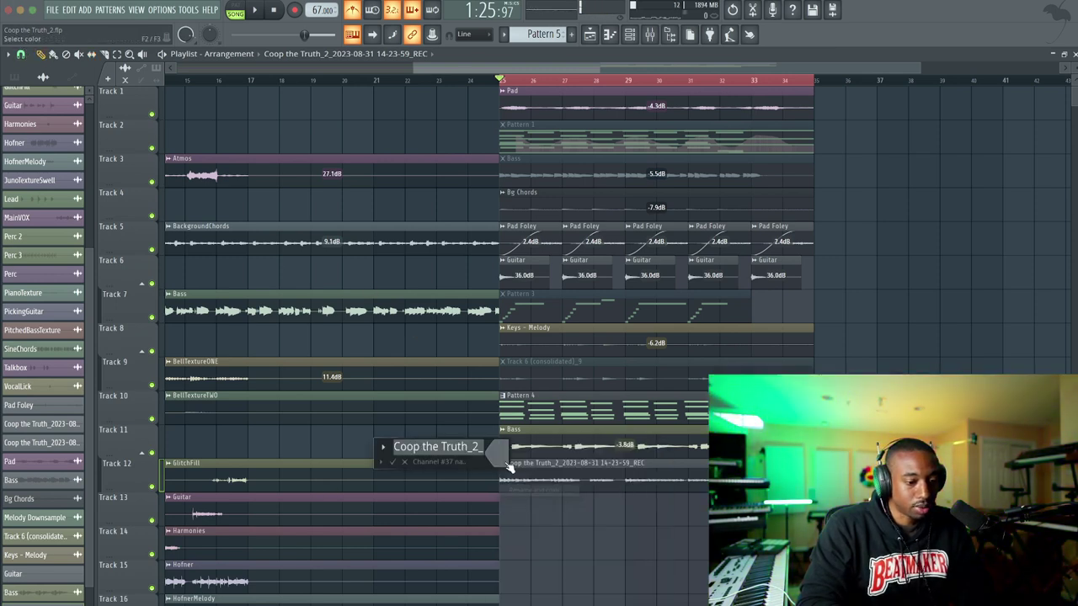
{"action": "type", "text": "Bass Vox"}
{"action": "key", "text": "Return"}
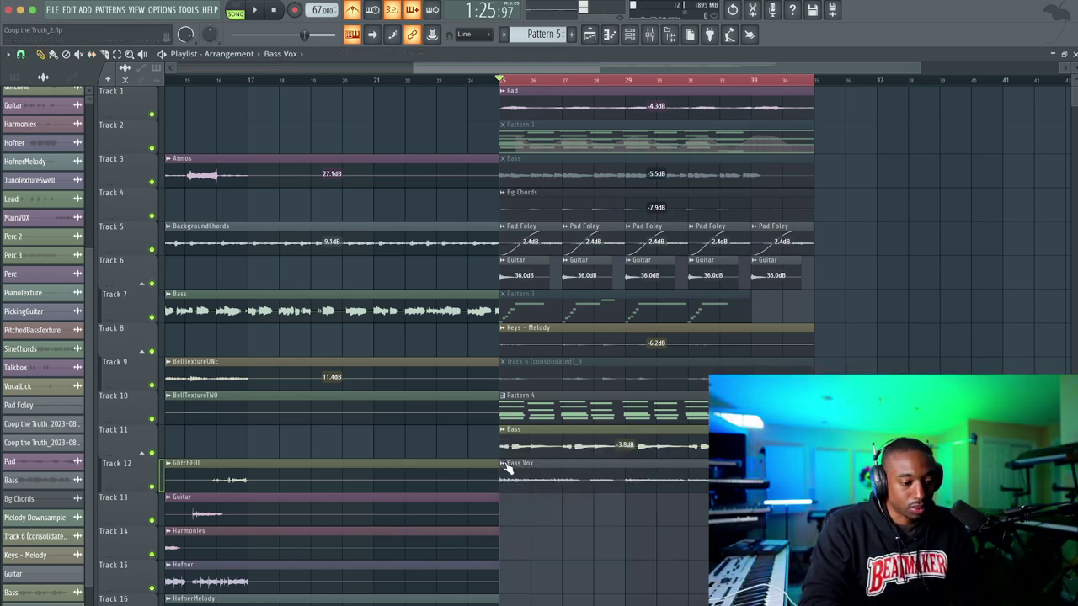
Play the section from bar 25 and examine the timing of the Bass Vox clip against the Bass clip
{"action": "key", "text": "space"}
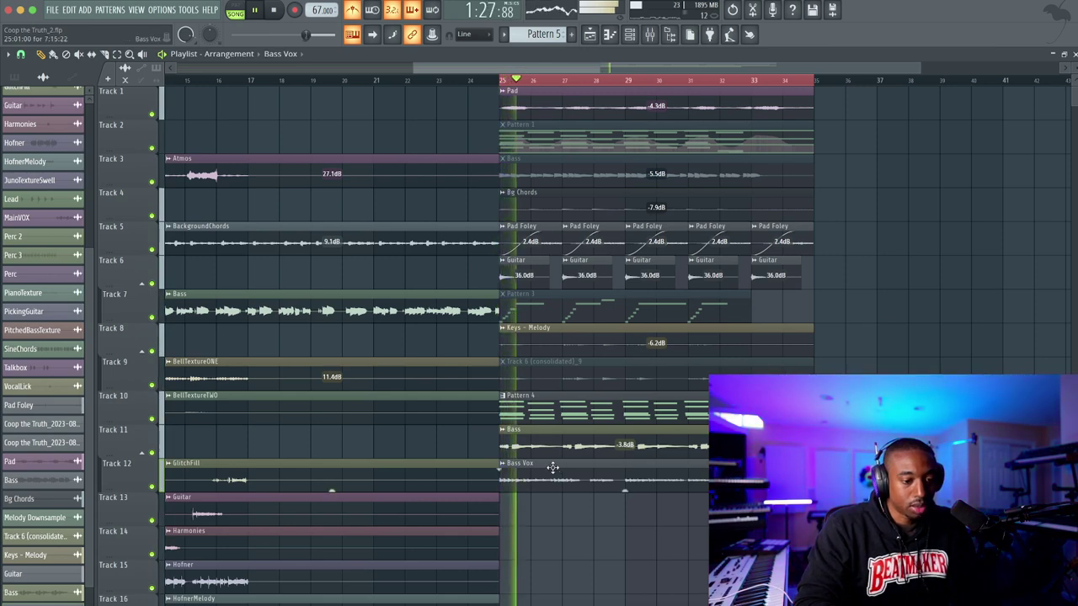
{"action": "scroll", "coordinate": [553, 468], "scroll_direction": "up", "scroll_amount": 5}
{"action": "key", "text": "space"}
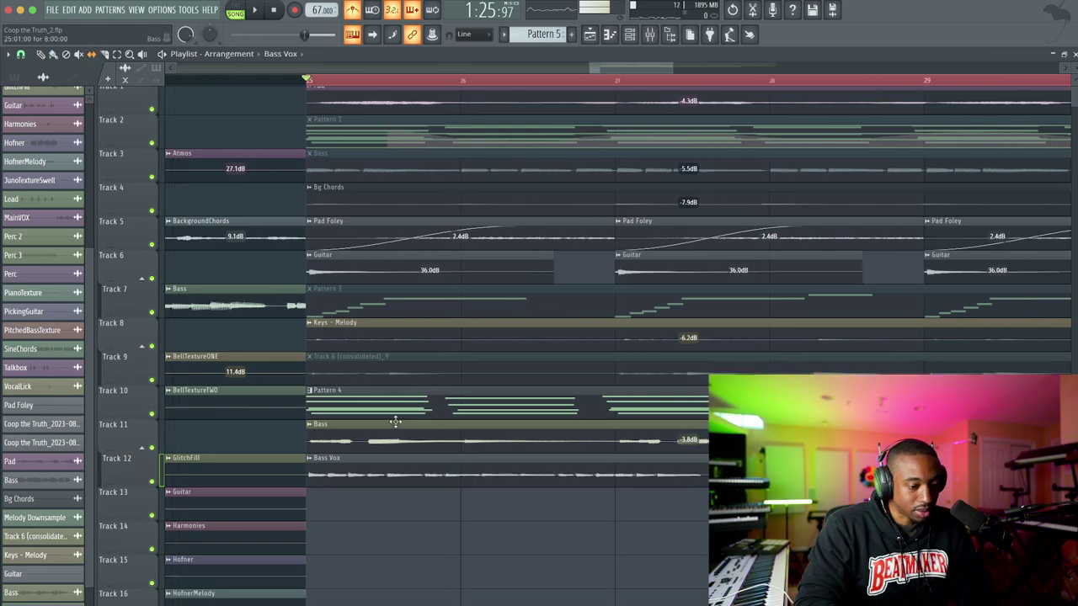
{"action": "scroll", "coordinate": [396, 416], "scroll_direction": "up", "scroll_amount": 3}
{"action": "key", "text": "space"}
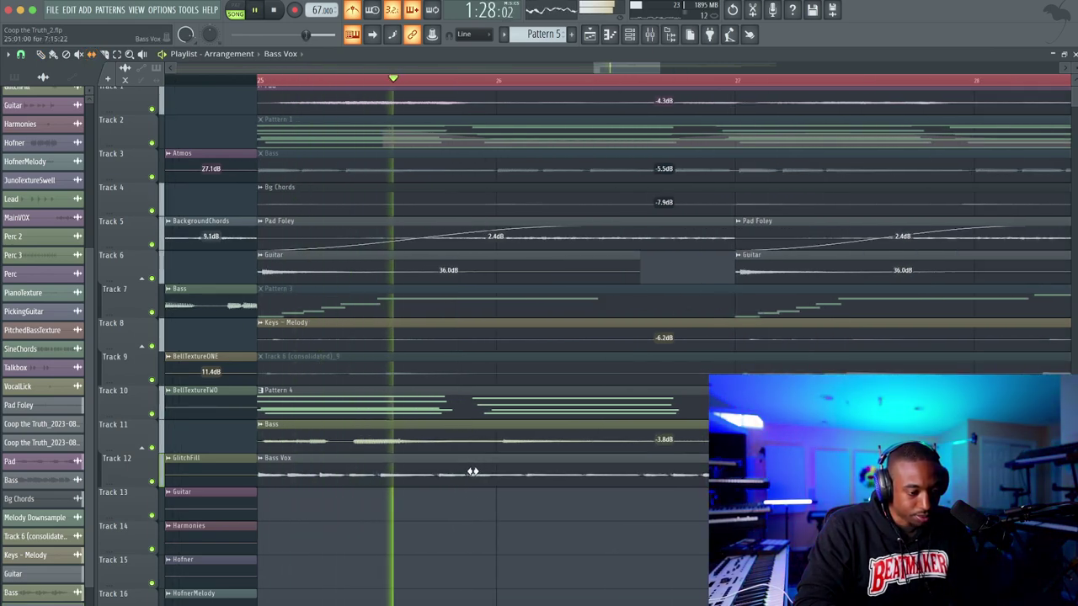
{"action": "scroll", "coordinate": [469, 379], "scroll_direction": "down", "scroll_amount": 4}
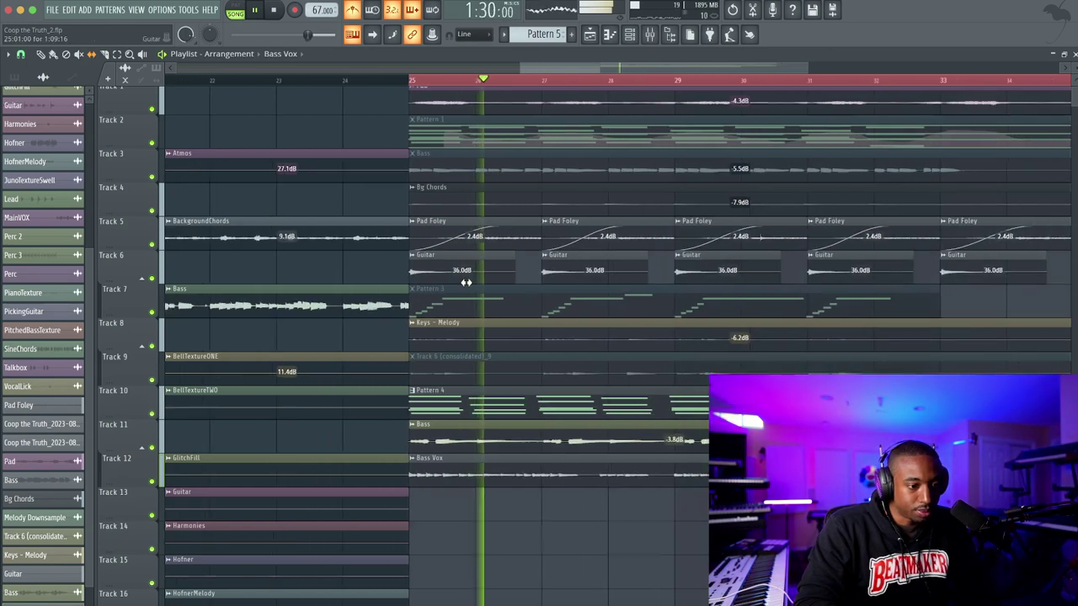
{"action": "scroll", "coordinate": [466, 281], "scroll_direction": "down", "scroll_amount": 5}
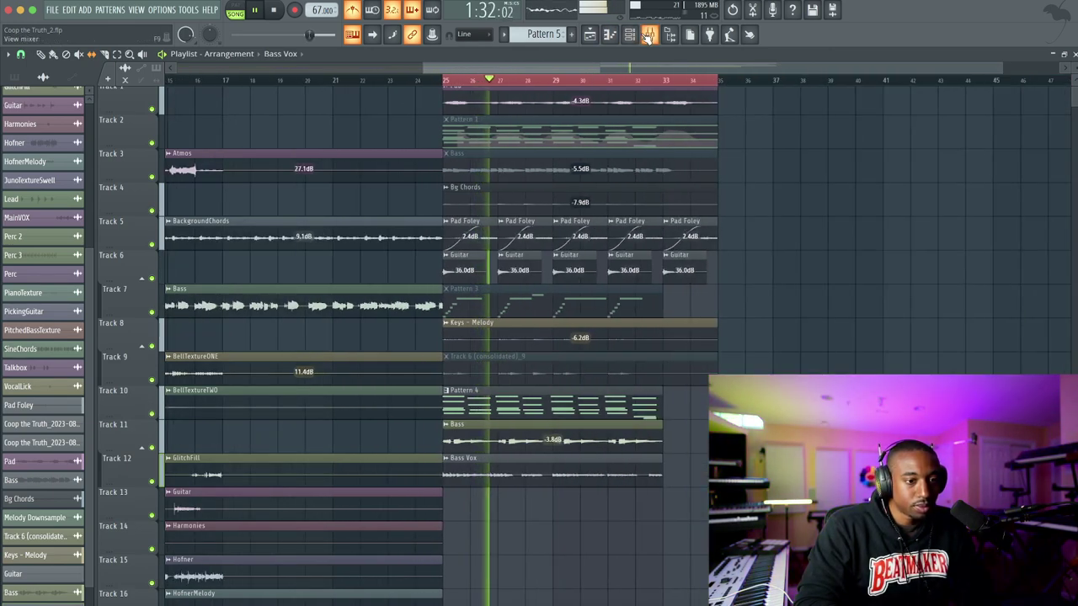
{"action": "left_click", "coordinate": [648, 35]}
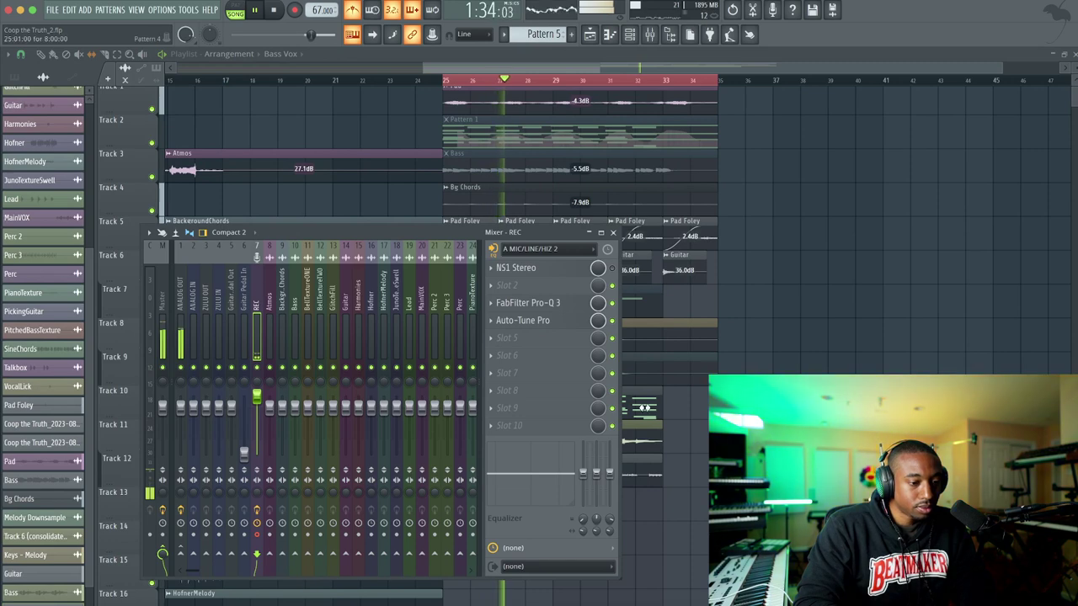
{"action": "left_click", "coordinate": [665, 534]}
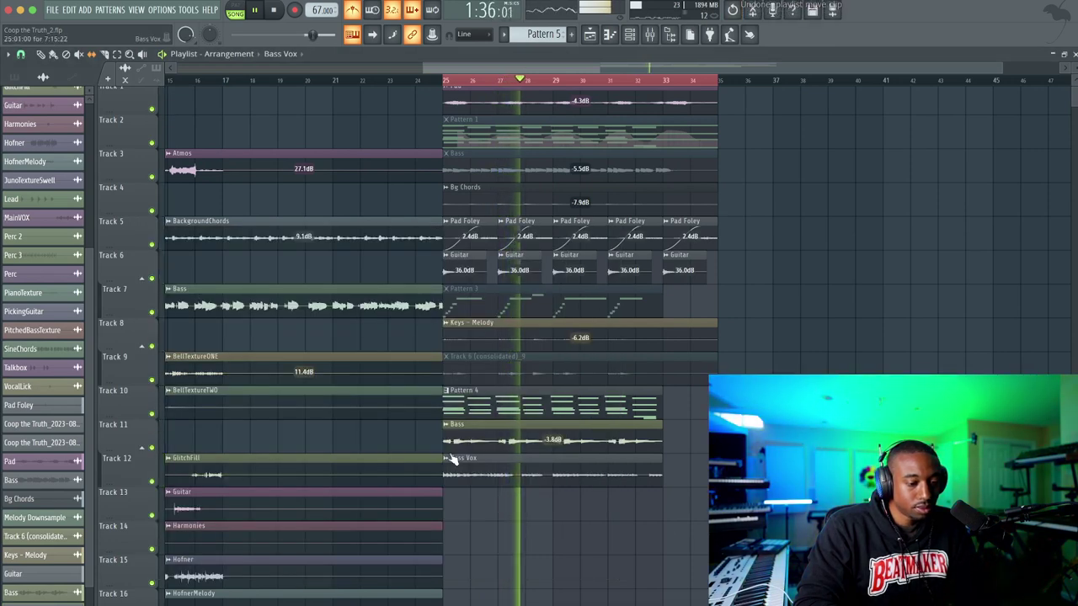
{"action": "scroll", "coordinate": [464, 475], "scroll_direction": "up", "scroll_amount": 4}
{"action": "scroll", "coordinate": [466, 475], "scroll_direction": "up", "scroll_amount": 4}
{"action": "scroll", "coordinate": [474, 471], "scroll_direction": "down", "scroll_amount": 5}
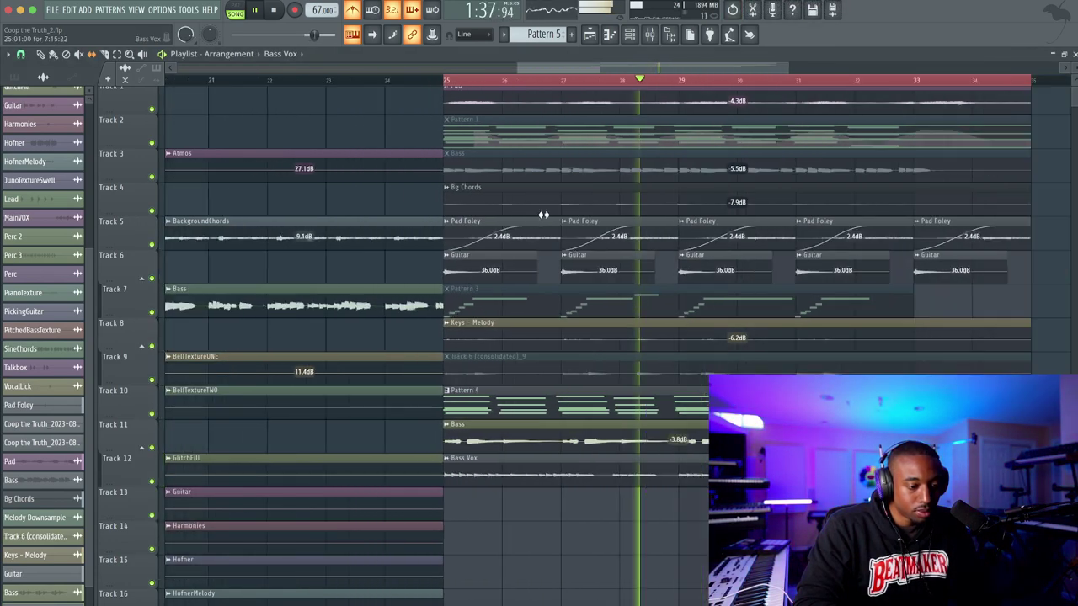
Record a new audio clip from the REC mixer track onto Track 13, from bar 25 to about bar 33, and mute Track 11
{"action": "key", "text": "space"}
{"action": "left_click", "coordinate": [649, 35]}
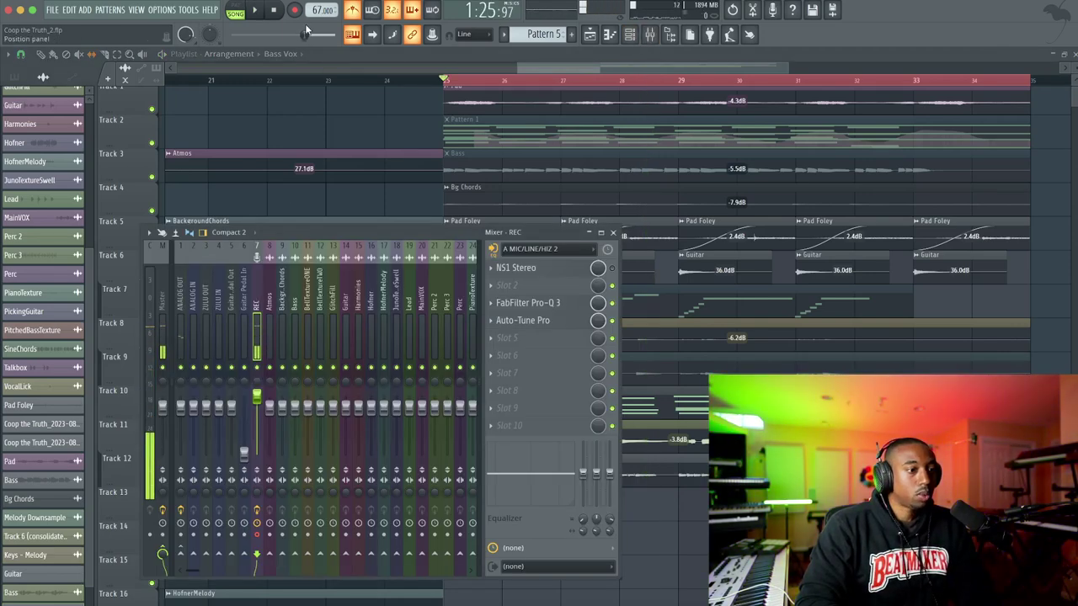
{"action": "key", "text": "space"}
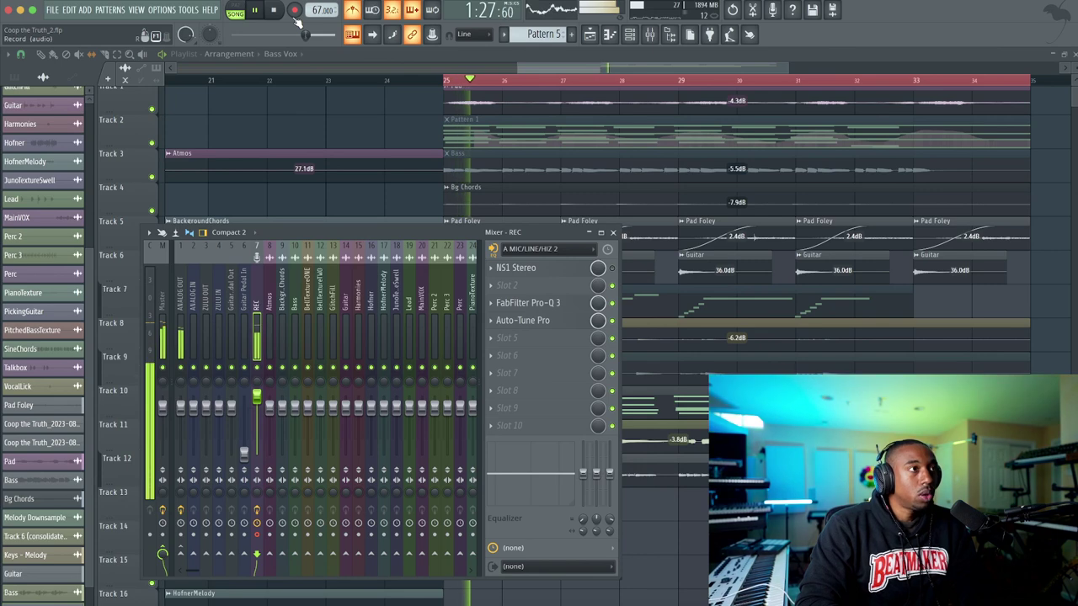
{"action": "left_click", "coordinate": [294, 10]}
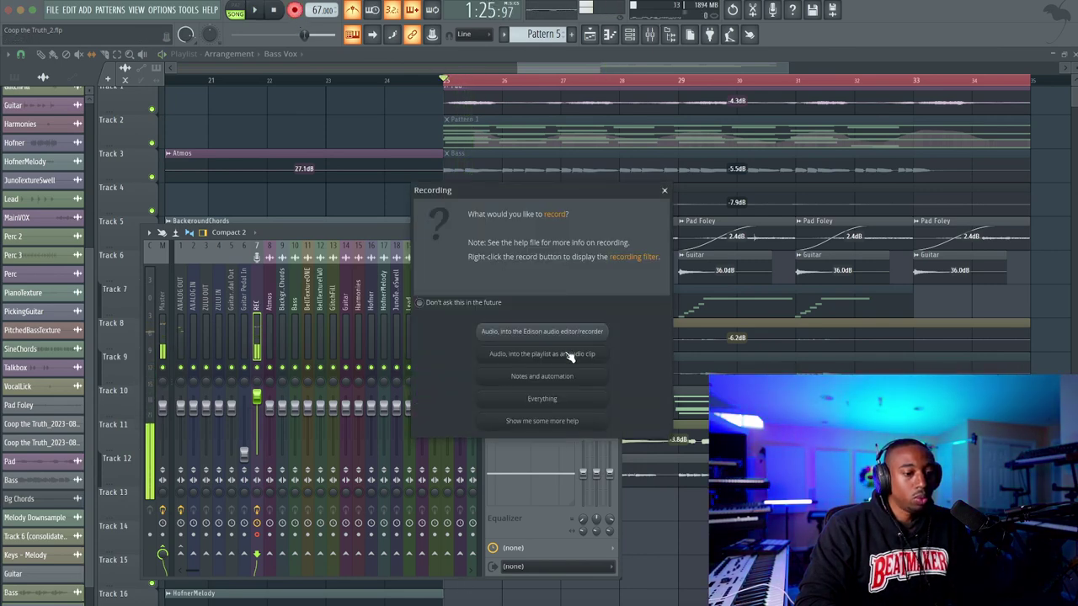
{"action": "left_click", "coordinate": [568, 353]}
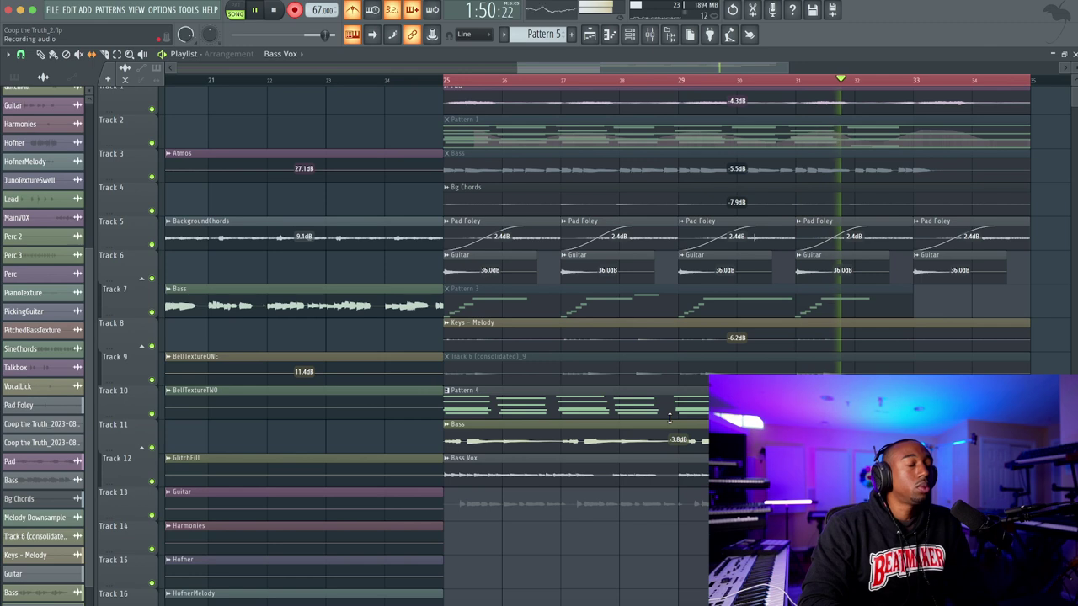
{"action": "left_click", "coordinate": [152, 448]}
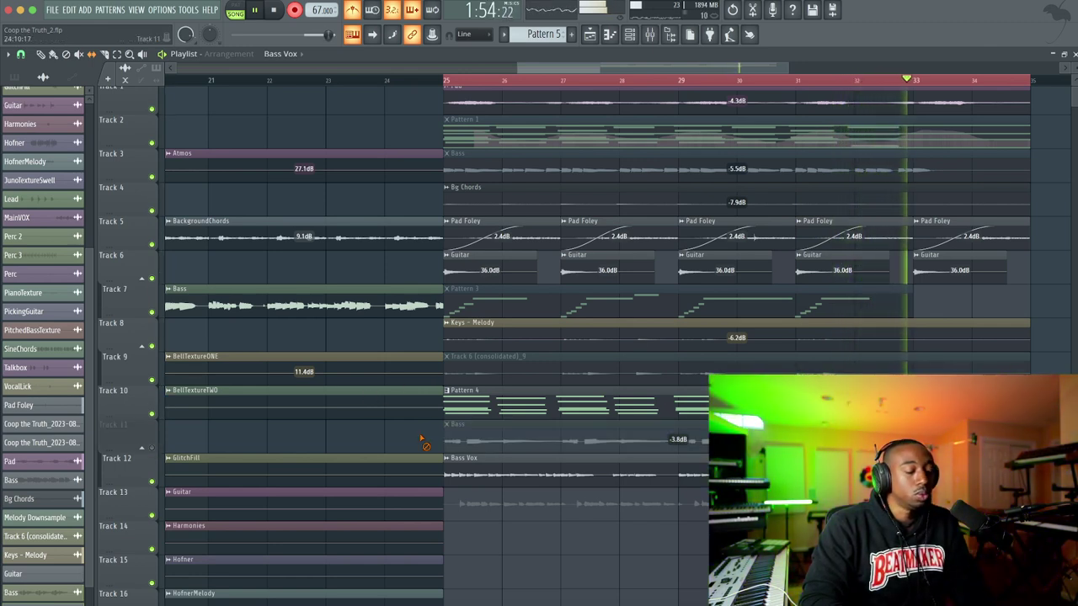
{"action": "key", "text": "space"}
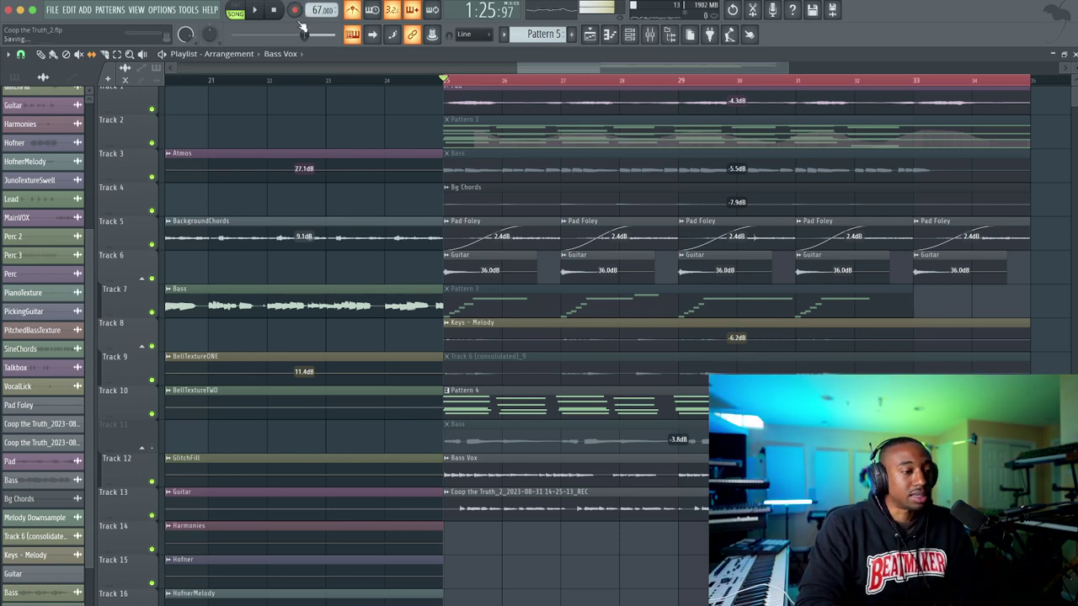
Rename the newly recorded clip on Track 13 to "Wah Synth"
{"action": "double_click", "coordinate": [475, 502]}
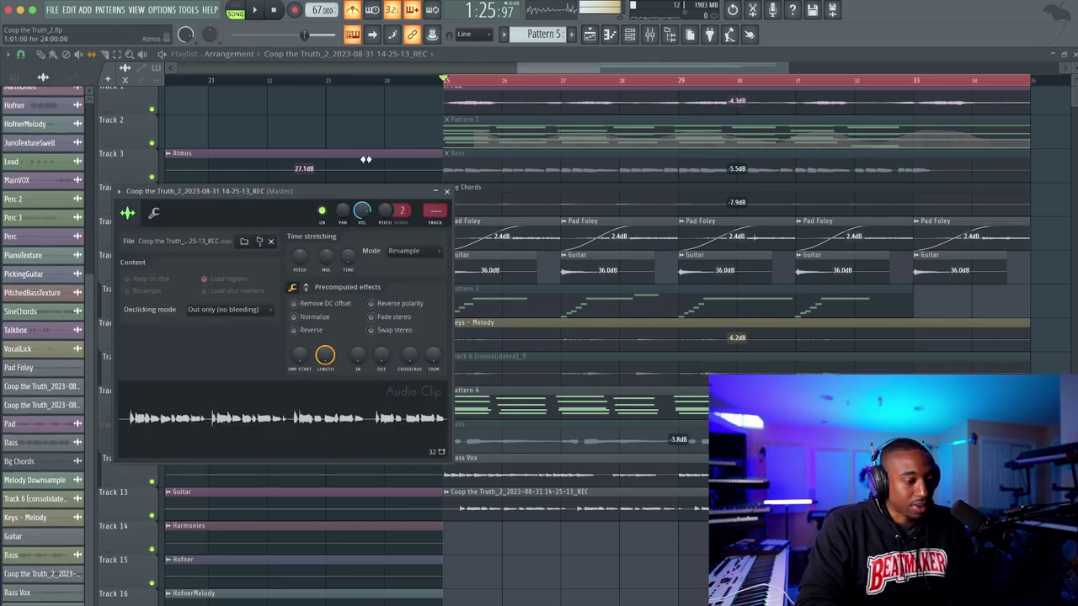
{"action": "left_click", "coordinate": [447, 192]}
{"action": "key", "text": "space"}
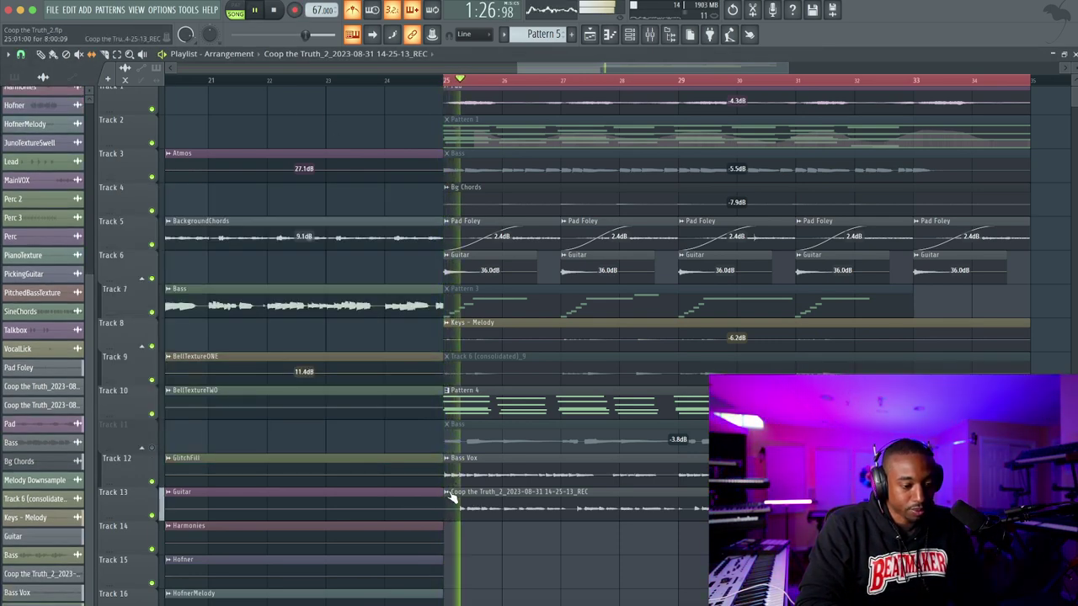
{"action": "left_click", "coordinate": [447, 493]}
{"action": "left_click", "coordinate": [448, 494]}
{"action": "type", "text": "Wah Synth"}
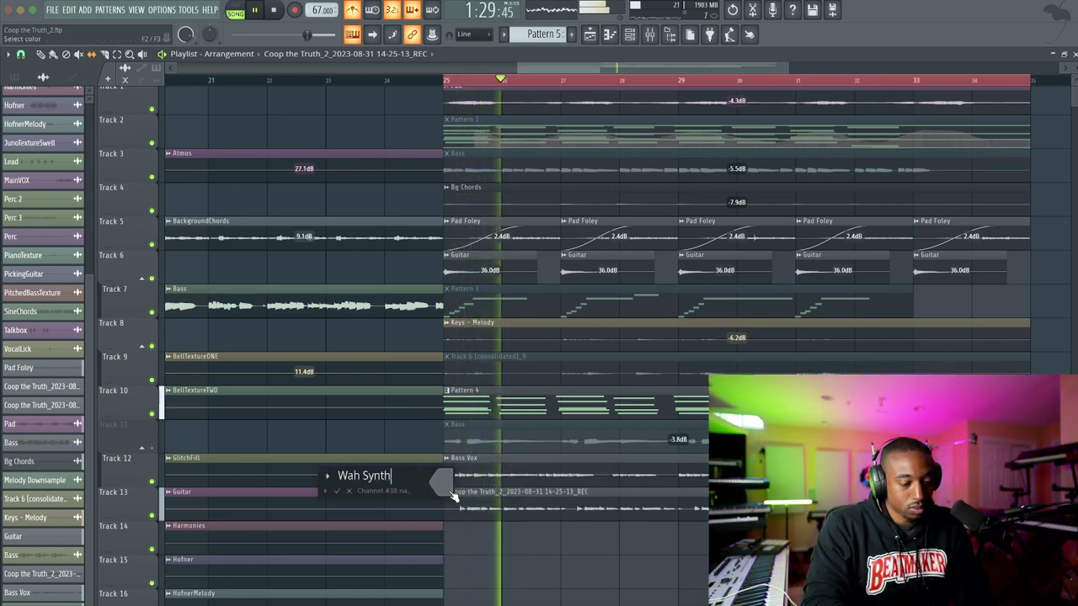
{"action": "key", "text": "Return"}
{"action": "key", "text": "space"}
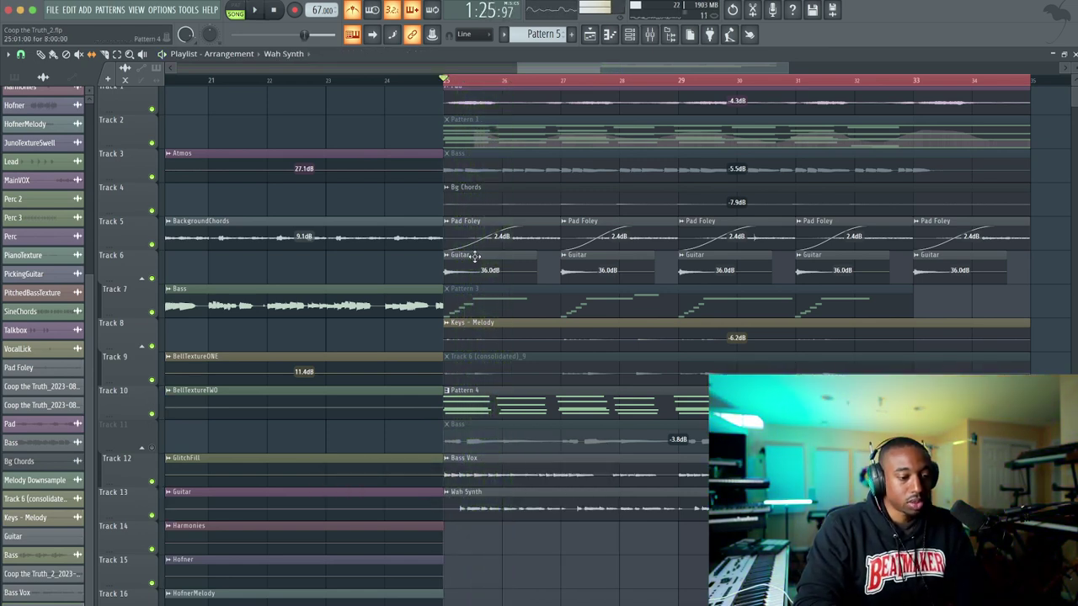
Choose the Slip tool and play from bar 25 to examine where the Wah Synth audio starts within its clip
{"action": "left_click", "coordinate": [91, 54]}
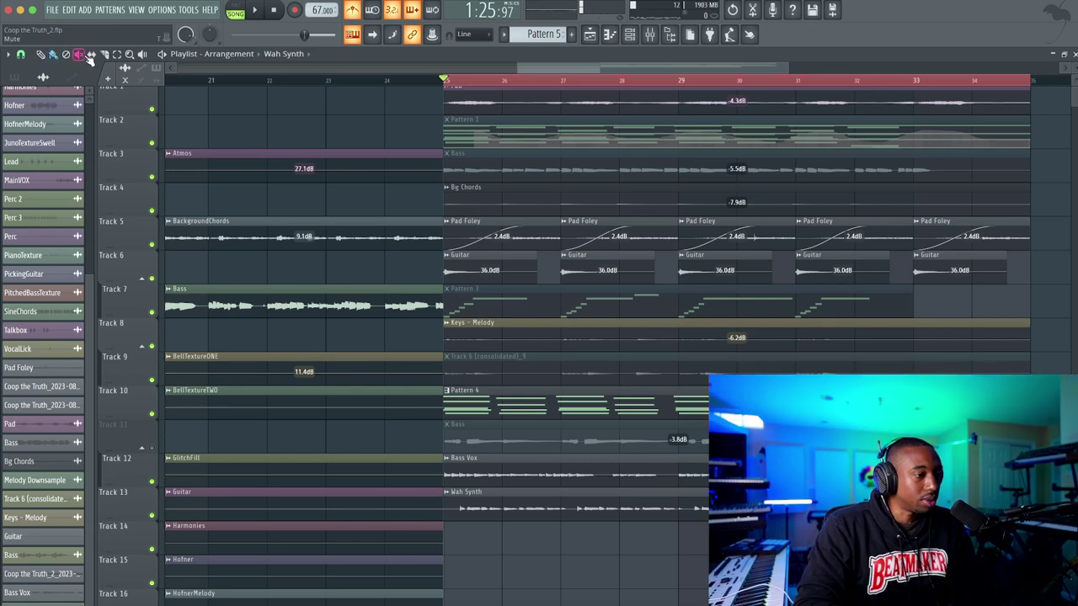
{"action": "scroll", "coordinate": [435, 390], "scroll_direction": "up", "scroll_amount": 1}
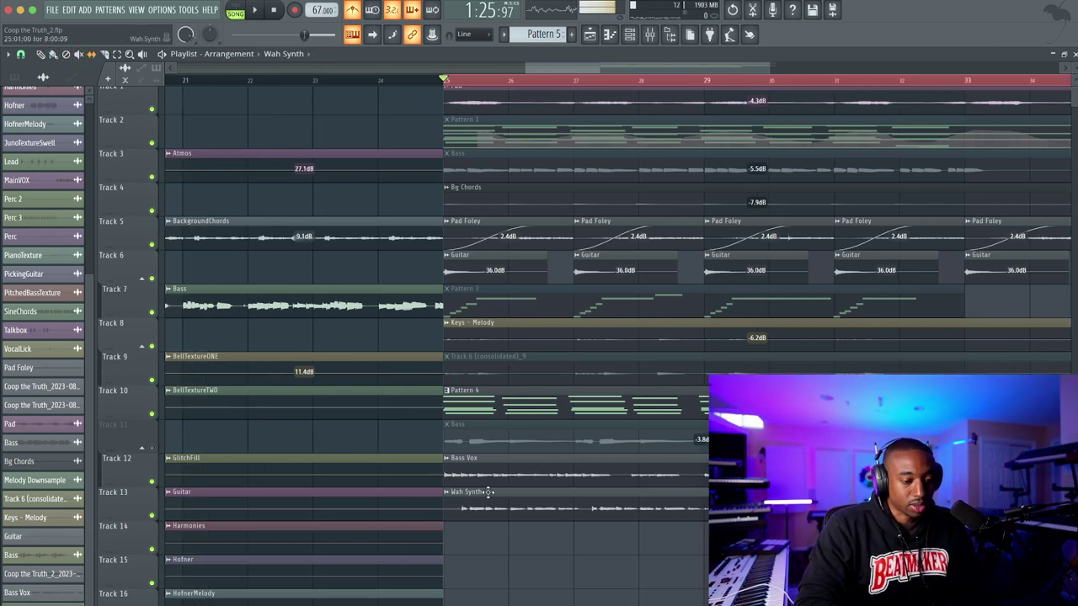
{"action": "scroll", "coordinate": [487, 493], "scroll_direction": "up", "scroll_amount": 2}
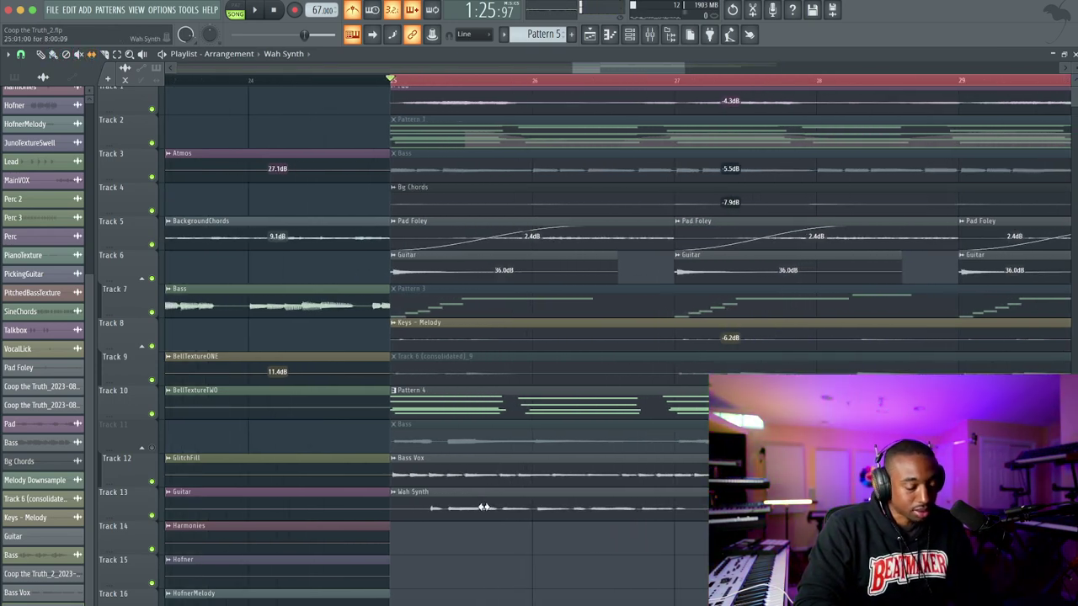
{"action": "scroll", "coordinate": [484, 507], "scroll_direction": "up", "scroll_amount": 1}
{"action": "scroll", "coordinate": [544, 501], "scroll_direction": "up", "scroll_amount": 1}
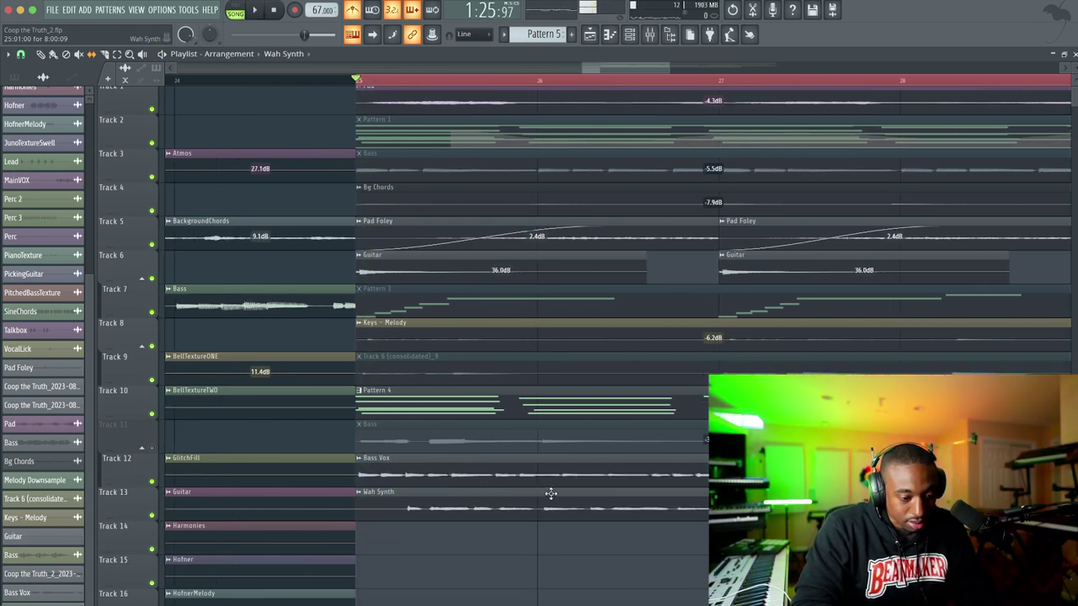
{"action": "key", "text": "space"}
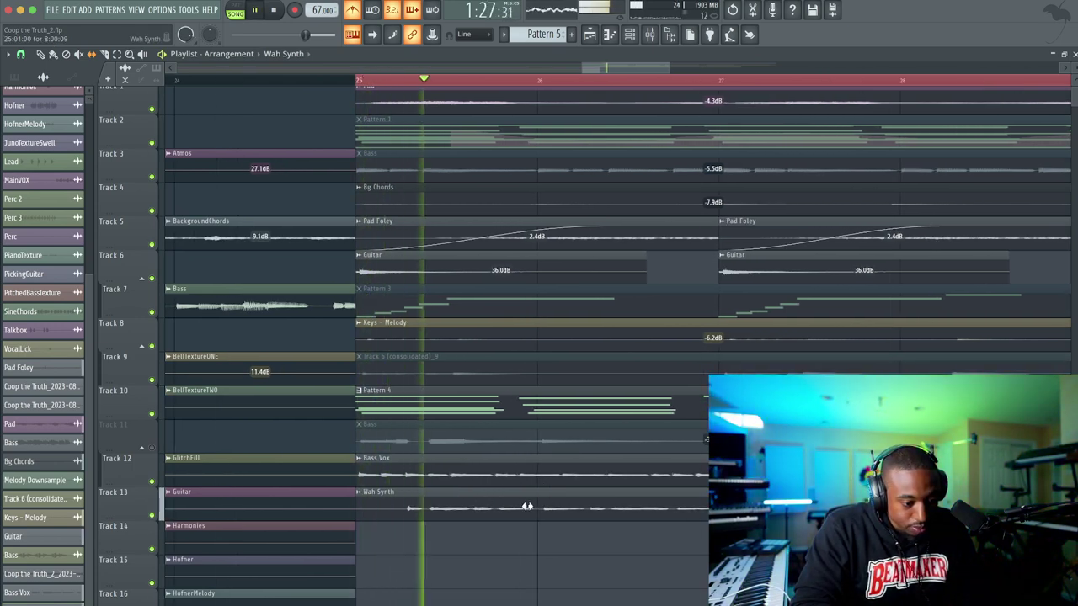
{"action": "key", "text": "space"}
Set the playlist snap to 1/2 beat and play the section from bar 25 to check the Bass Vox and Wah Synth timing
{"action": "left_click", "coordinate": [22, 54]}
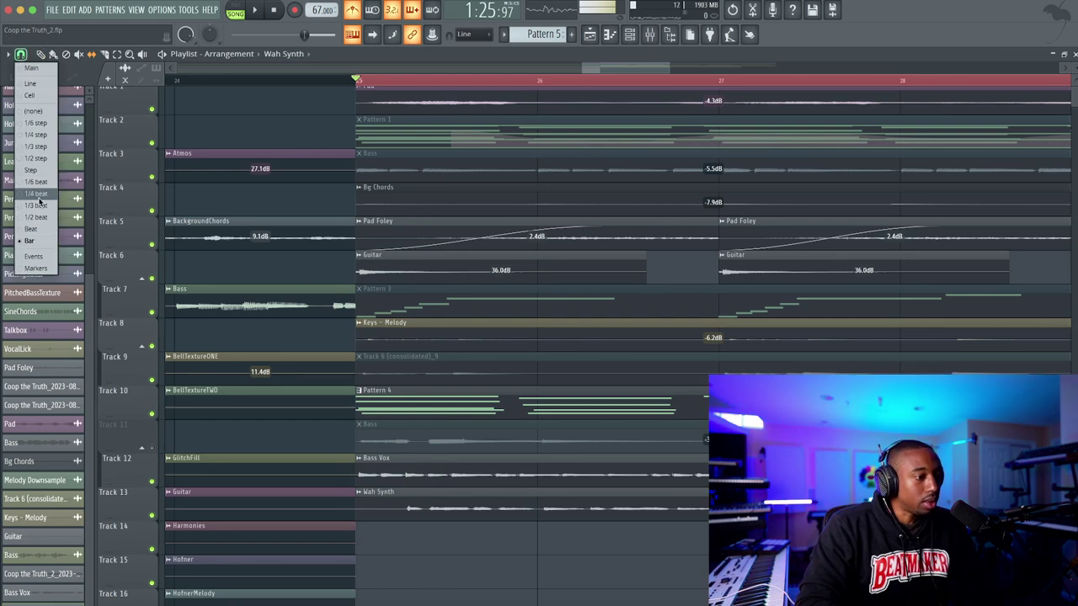
{"action": "left_click", "coordinate": [41, 219]}
{"action": "scroll", "coordinate": [375, 452], "scroll_direction": "up", "scroll_amount": 3}
{"action": "key", "text": "space"}
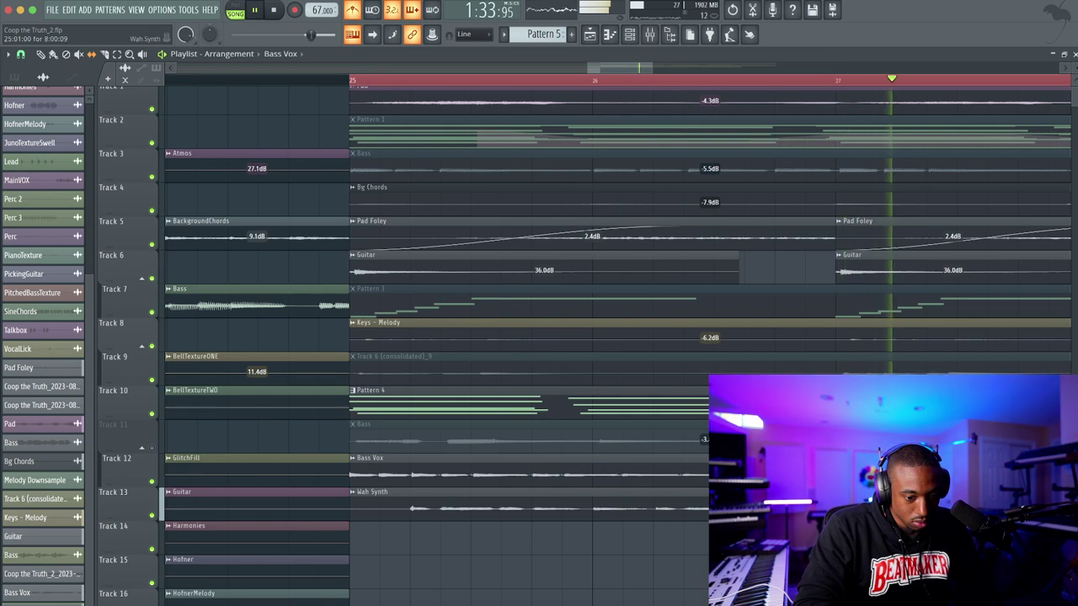
{"action": "scroll", "coordinate": [784, 505], "scroll_direction": "up", "scroll_amount": 3}
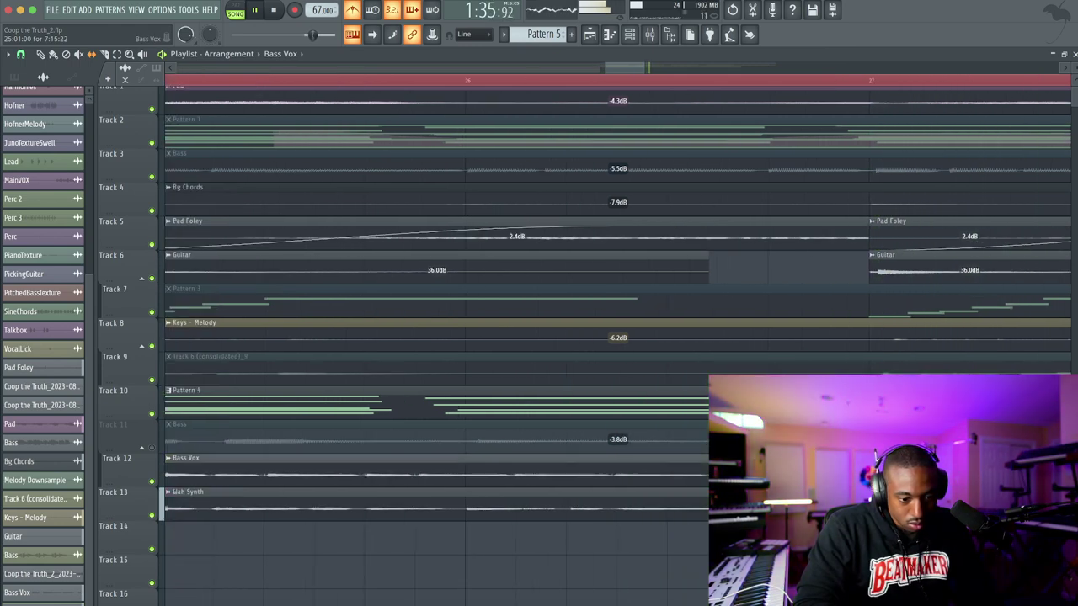
{"action": "scroll", "coordinate": [753, 505], "scroll_direction": "down", "scroll_amount": 3}
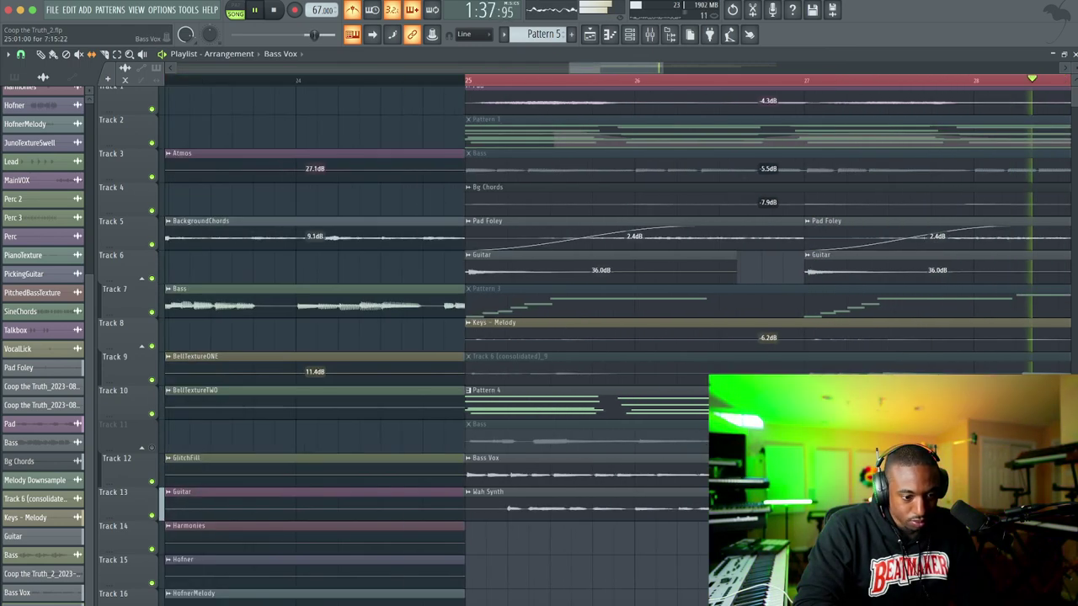
{"action": "scroll", "coordinate": [625, 423], "scroll_direction": "down", "scroll_amount": 4}
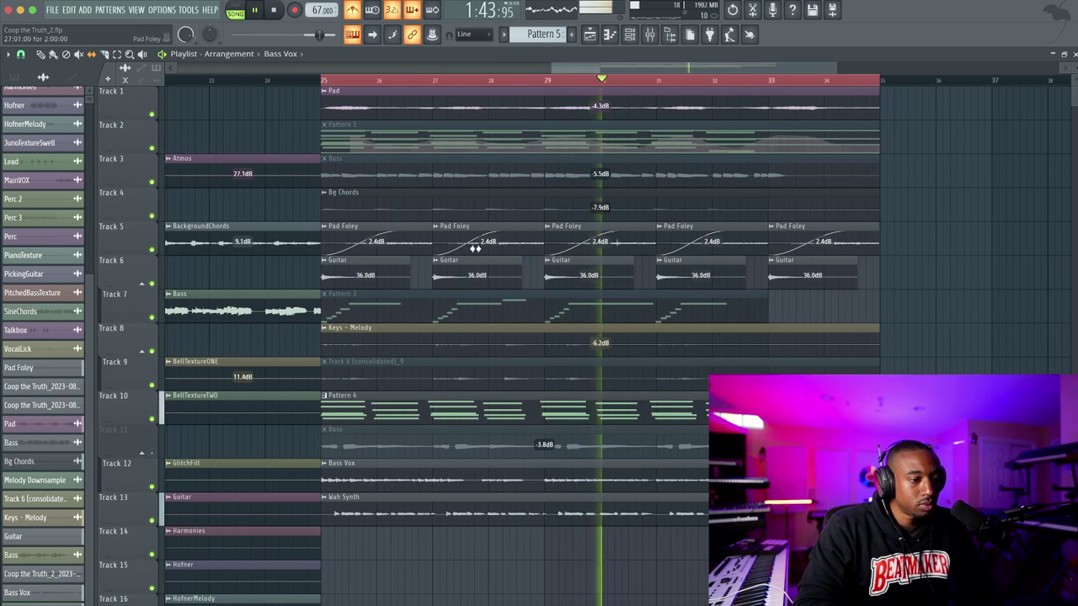
Set the Pad clip's gain on Track 1 to -10.6 dB and the Pad Foley channel volume to 62%
{"action": "left_click", "coordinate": [40, 55]}
{"action": "left_click_drag", "start_coordinate": [600, 107], "coordinate": [600, 126]}
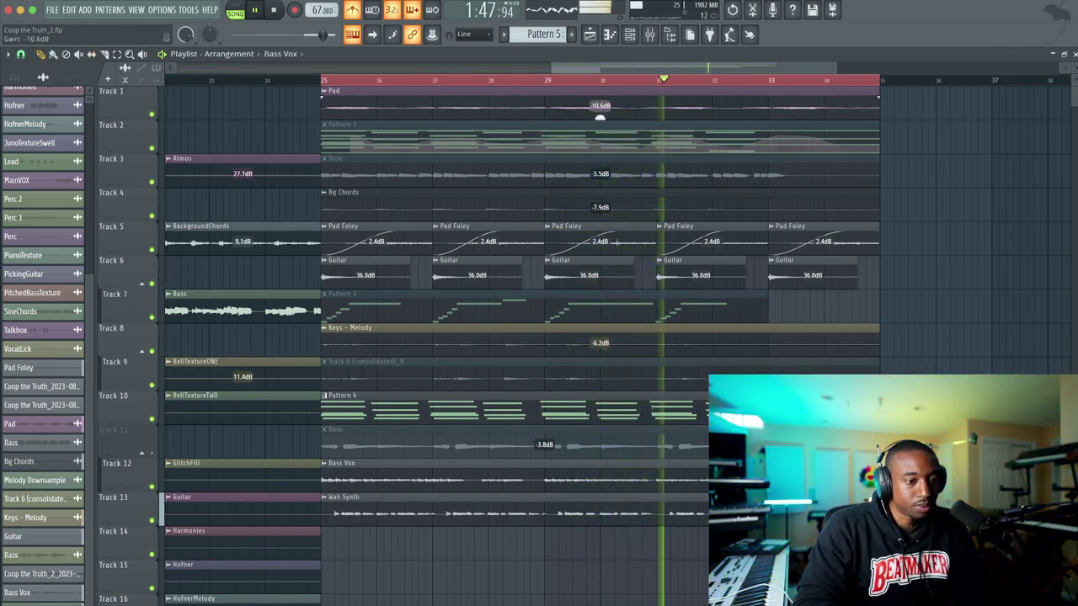
{"action": "double_click", "coordinate": [690, 226]}
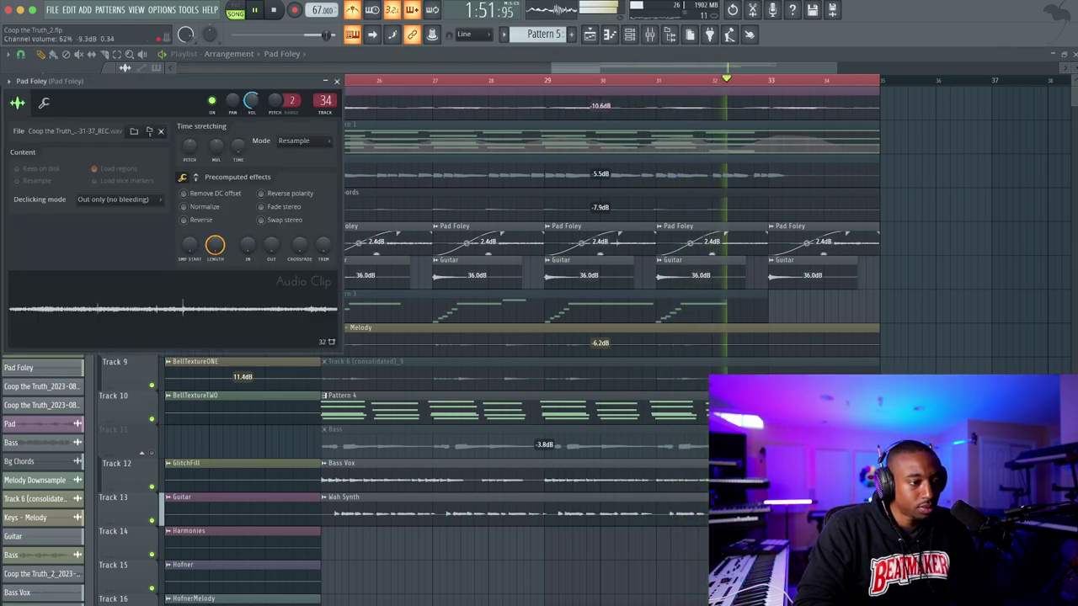
{"action": "left_click", "coordinate": [337, 80]}
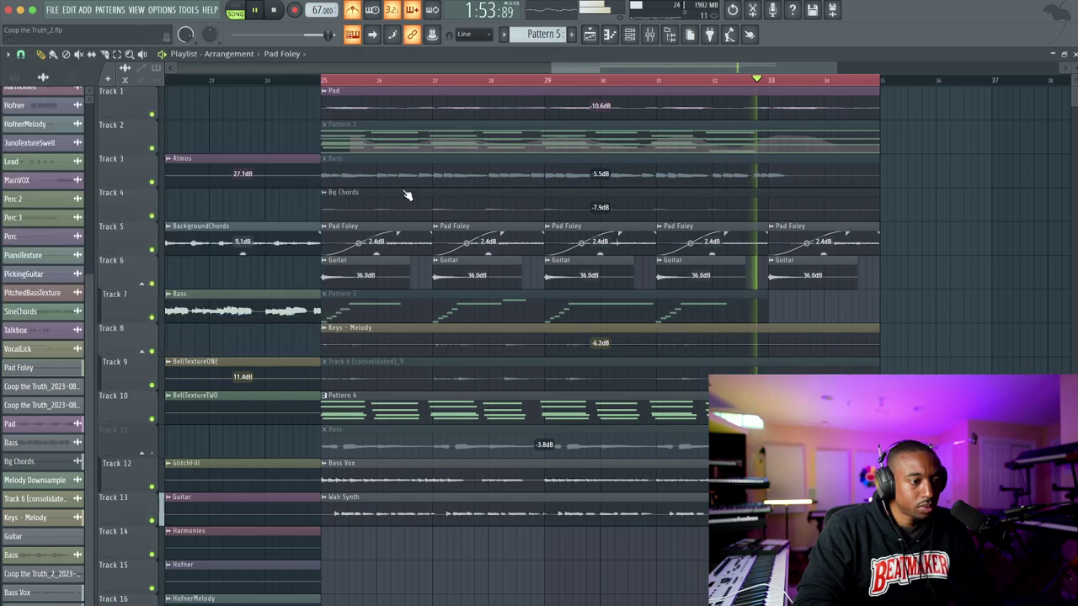
Unmute Track 11 while playing the section from bar 25, to hear the Bass clip with the vocal layers
{"action": "key", "text": "space"}
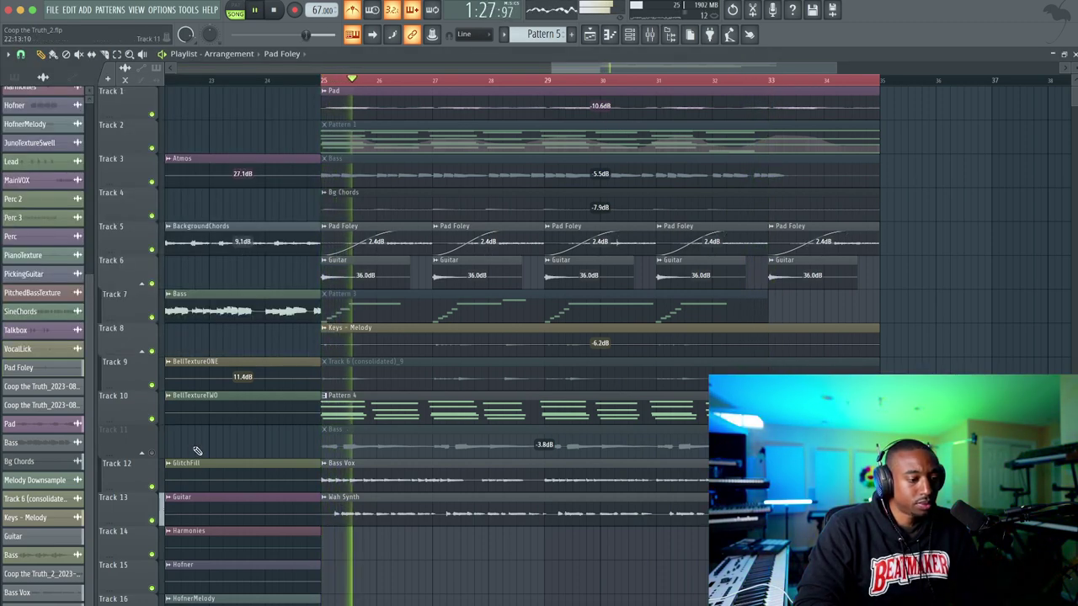
{"action": "left_click", "coordinate": [152, 452]}
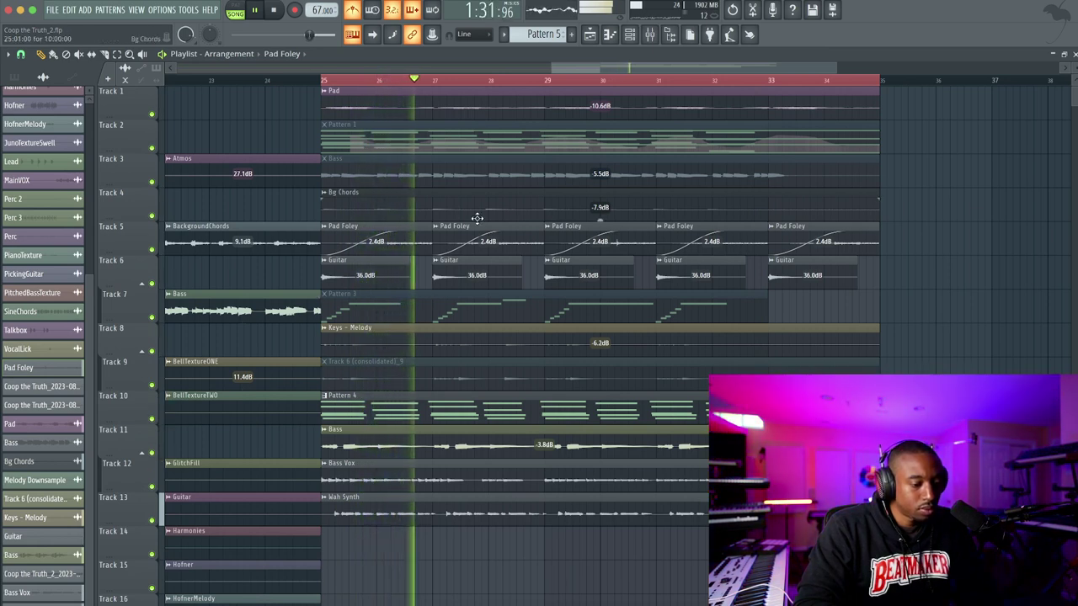
{"action": "key", "text": "space"}
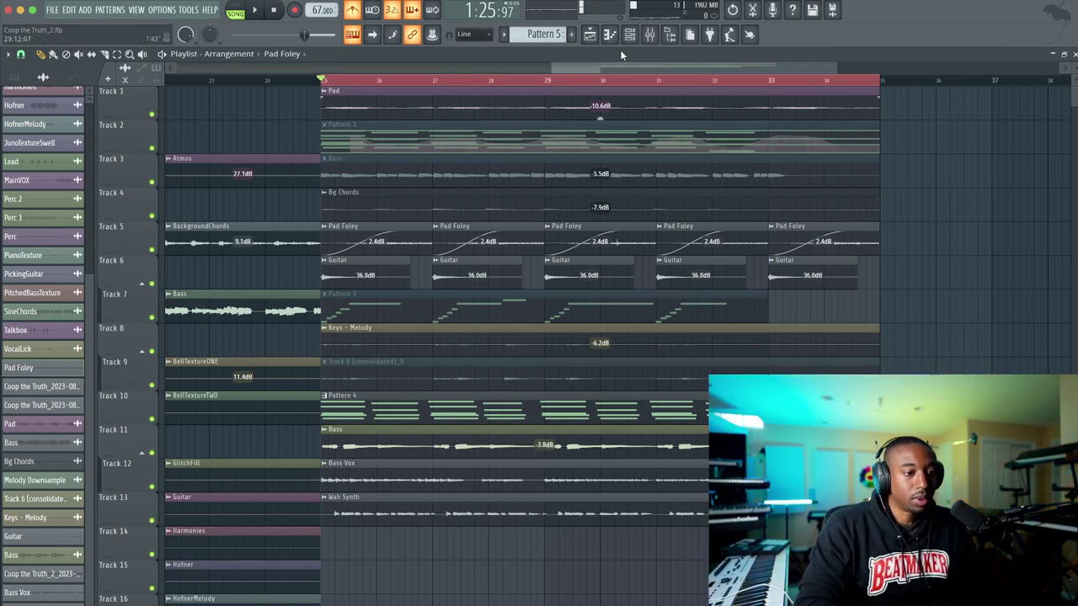
In Auto-Tune Pro on the REC mixer track, set the key to D, the scale to Minor and the retune speed to 7
{"action": "left_click", "coordinate": [649, 34]}
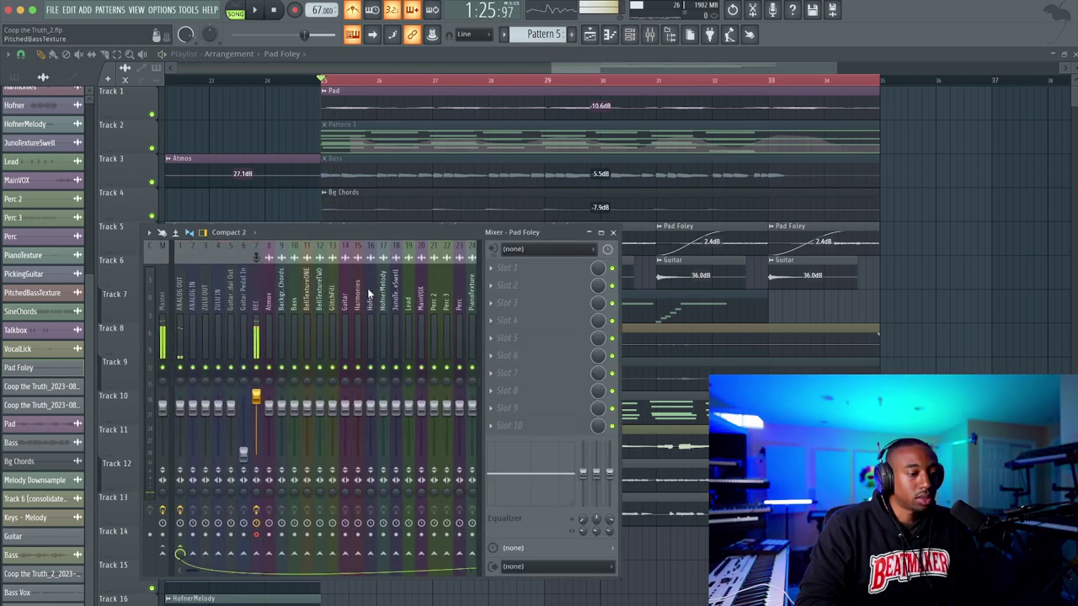
{"action": "left_click", "coordinate": [509, 268]}
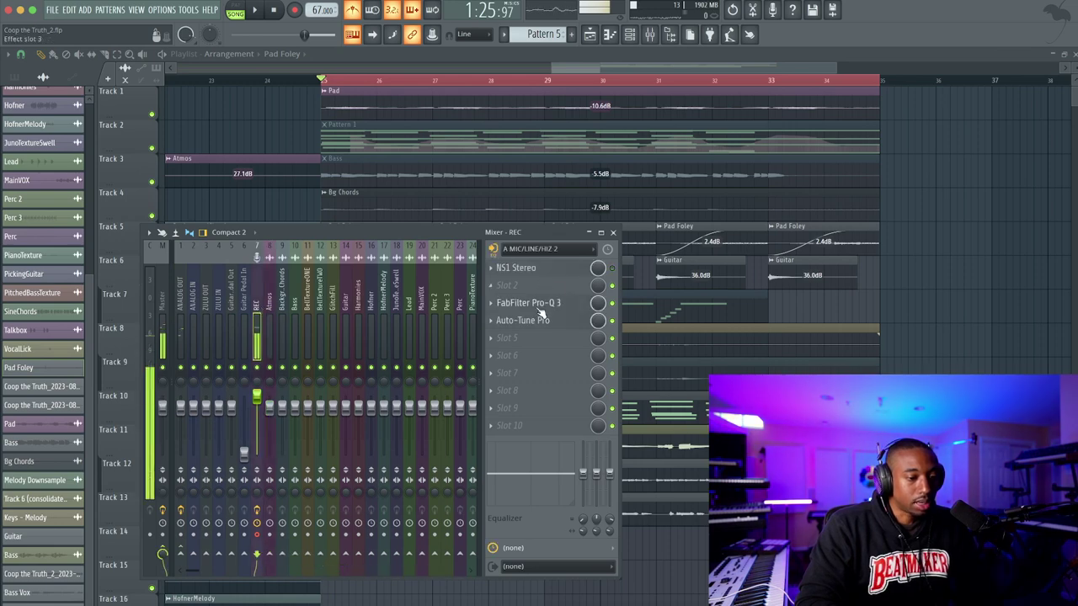
{"action": "left_click", "coordinate": [539, 323]}
{"action": "left_click", "coordinate": [193, 107]}
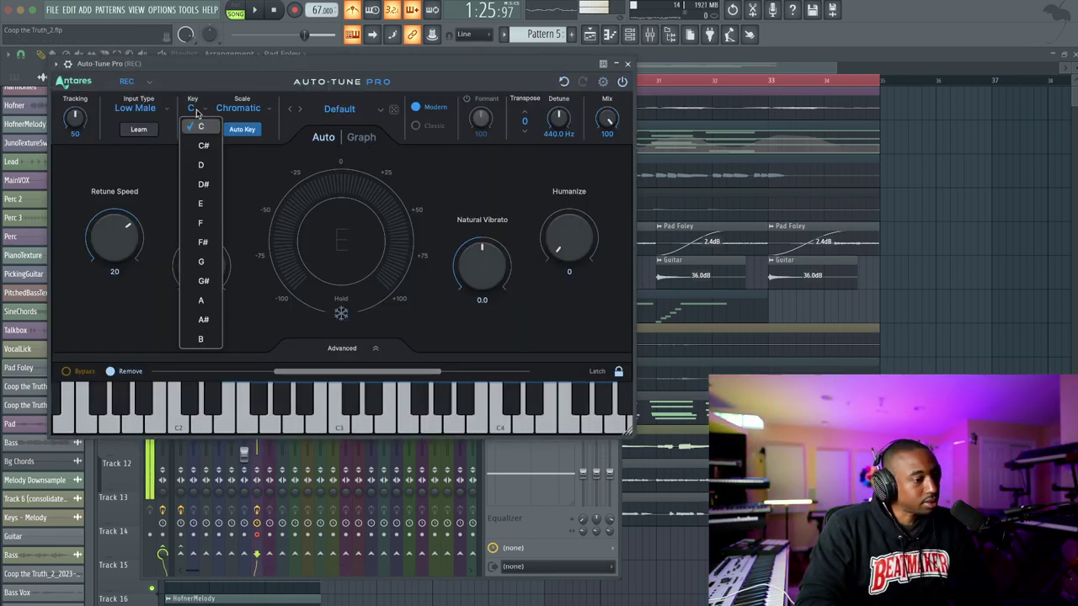
{"action": "left_click", "coordinate": [201, 168]}
{"action": "left_click", "coordinate": [239, 108]}
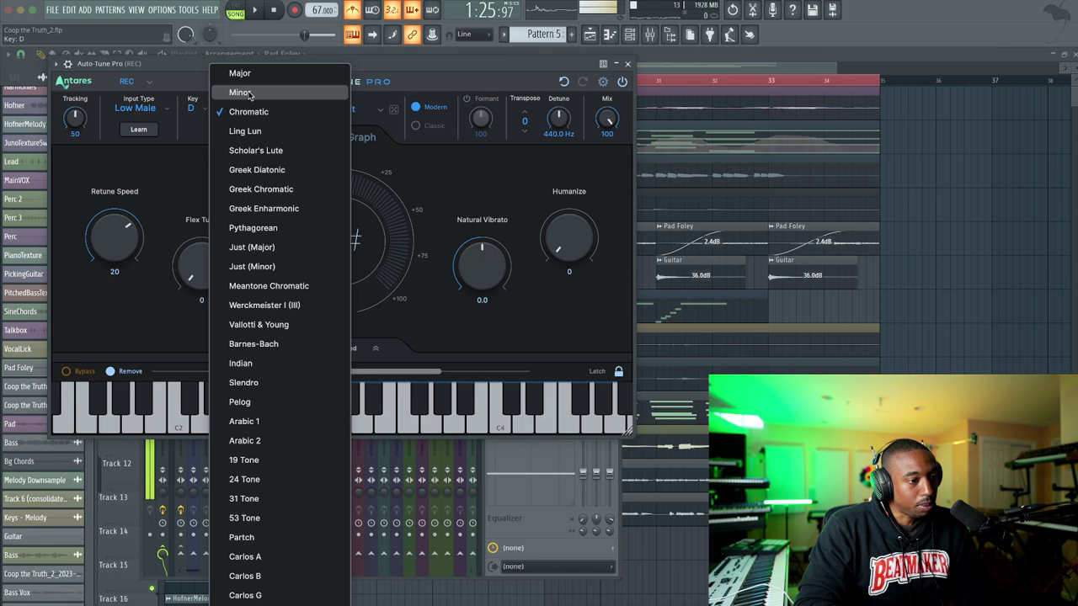
{"action": "left_click", "coordinate": [303, 94]}
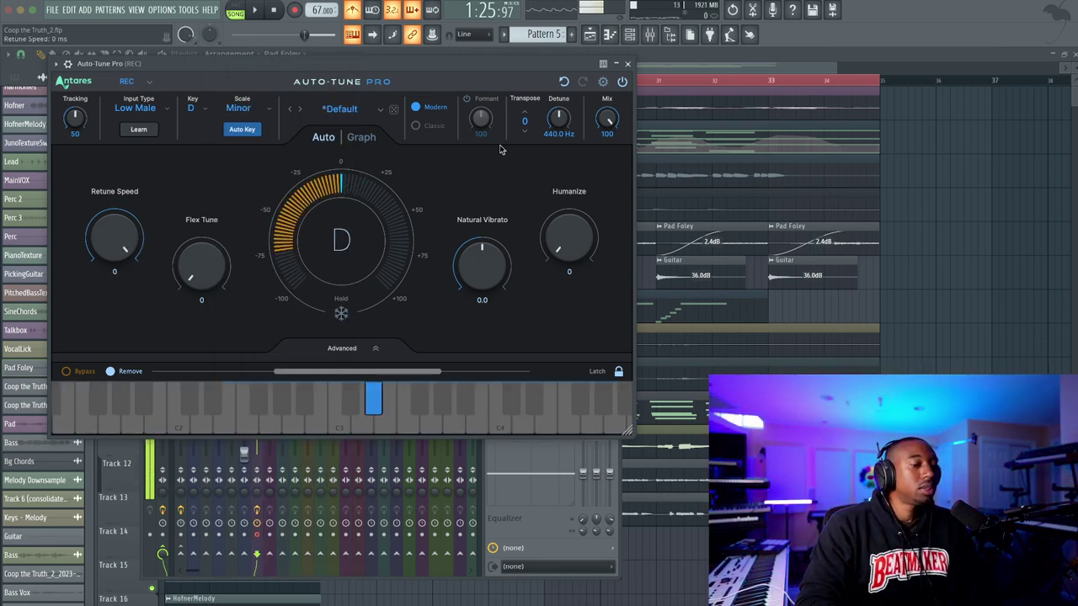
{"action": "left_click_drag", "start_coordinate": [116, 233], "coordinate": [116, 256]}
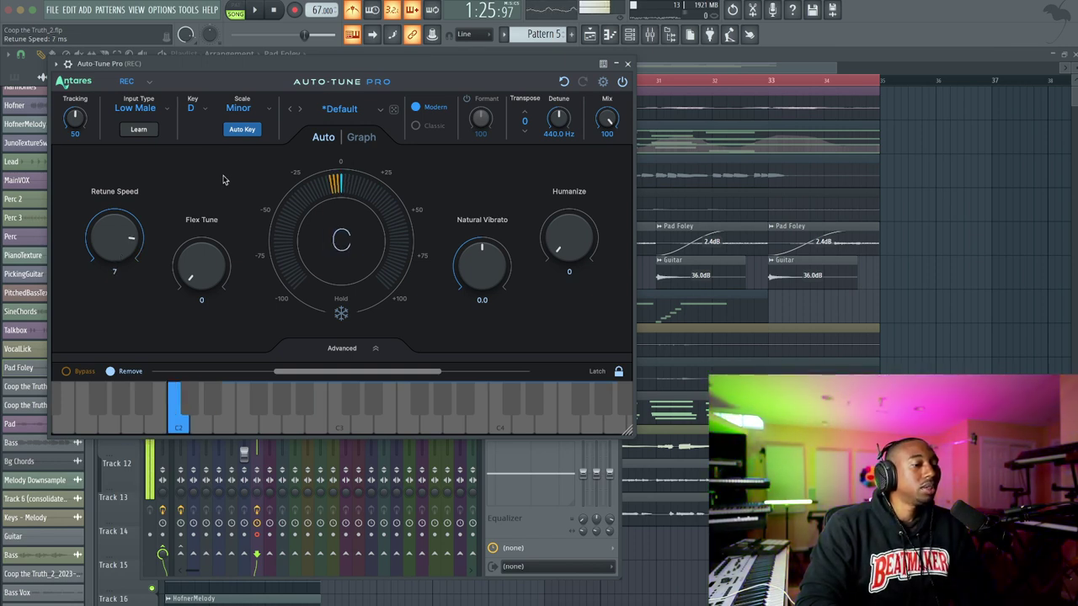
Close the Auto-Tune Pro and mixer windows to return to the playlist
{"action": "left_click", "coordinate": [627, 64]}
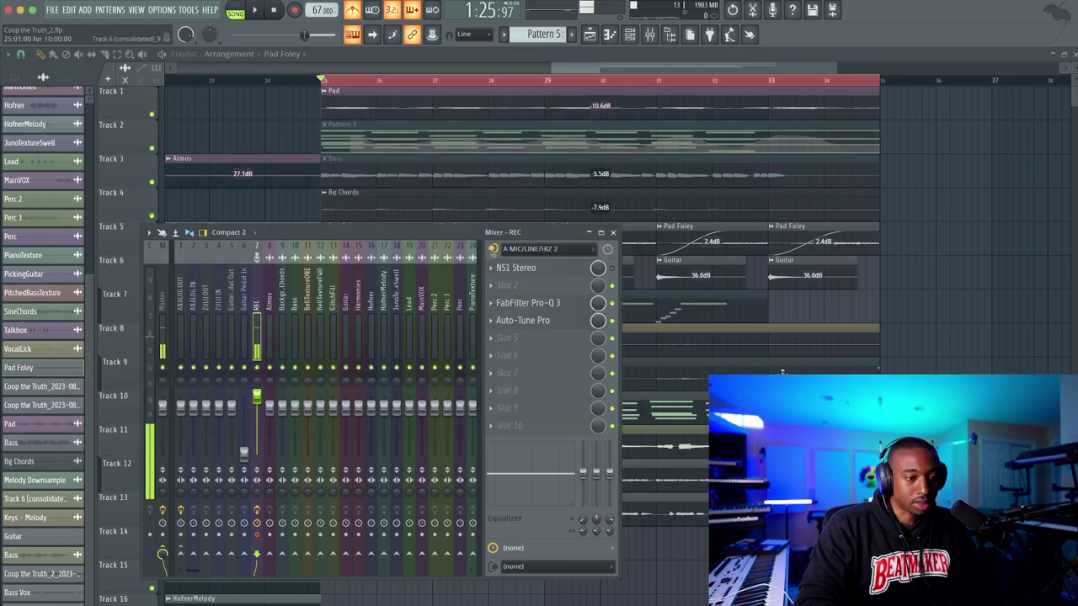
{"action": "left_click", "coordinate": [612, 232]}
{"action": "scroll", "coordinate": [357, 269], "scroll_direction": "left", "scroll_amount": 6}
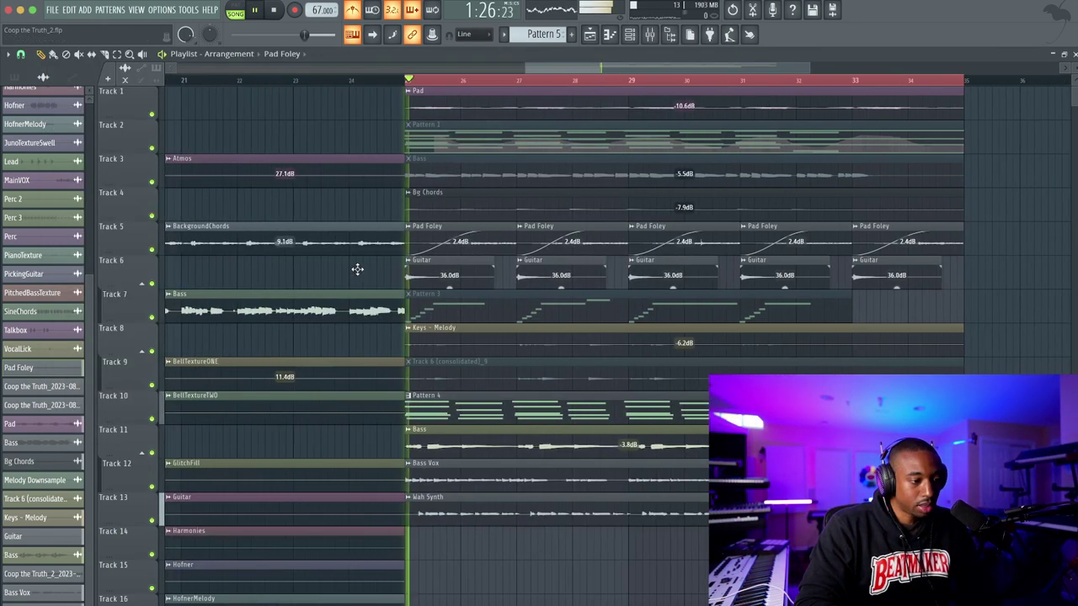
{"action": "scroll", "coordinate": [356, 270], "scroll_direction": "left", "scroll_amount": 2}
{"action": "scroll", "coordinate": [356, 270], "scroll_direction": "down", "scroll_amount": 1}
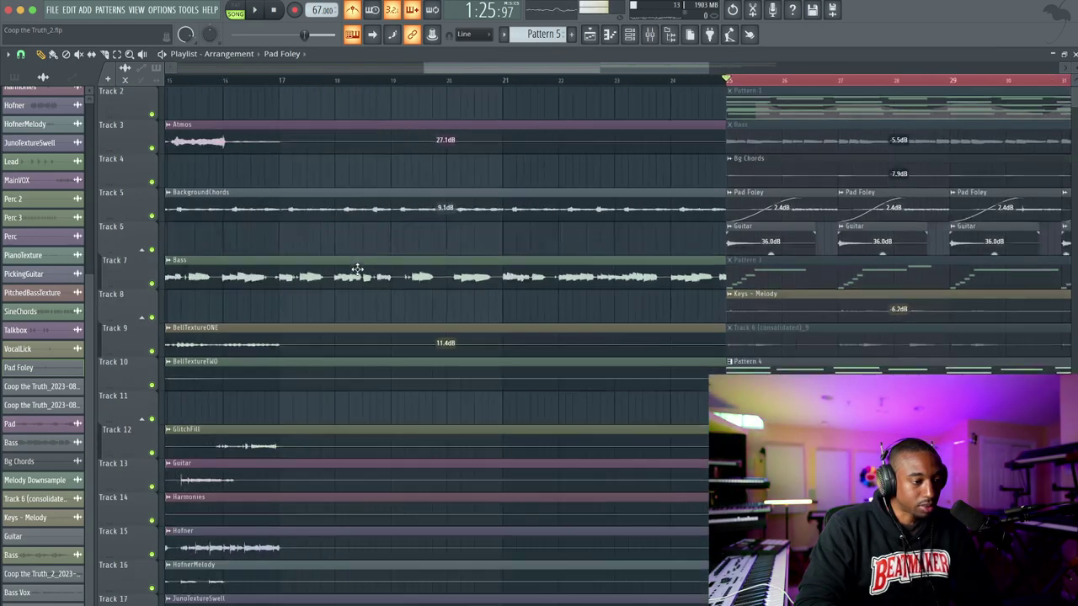
{"action": "scroll", "coordinate": [365, 270], "scroll_direction": "down", "scroll_amount": 3}
Add Scaler 2 as a new instrument channel in the channel rack
{"action": "left_click", "coordinate": [668, 34]}
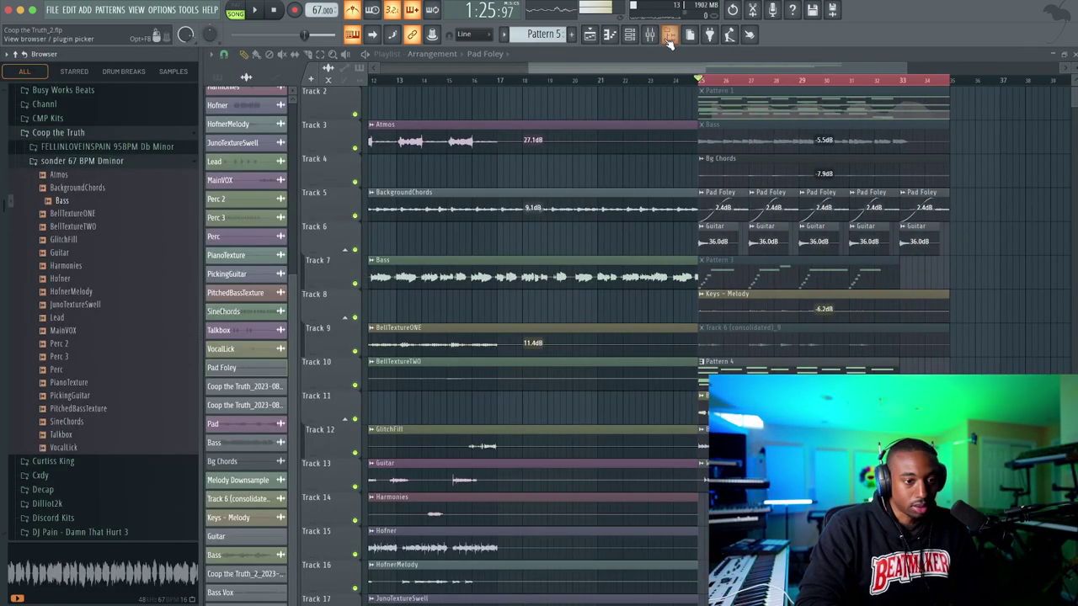
{"action": "left_click", "coordinate": [668, 38]}
{"action": "left_click", "coordinate": [630, 35]}
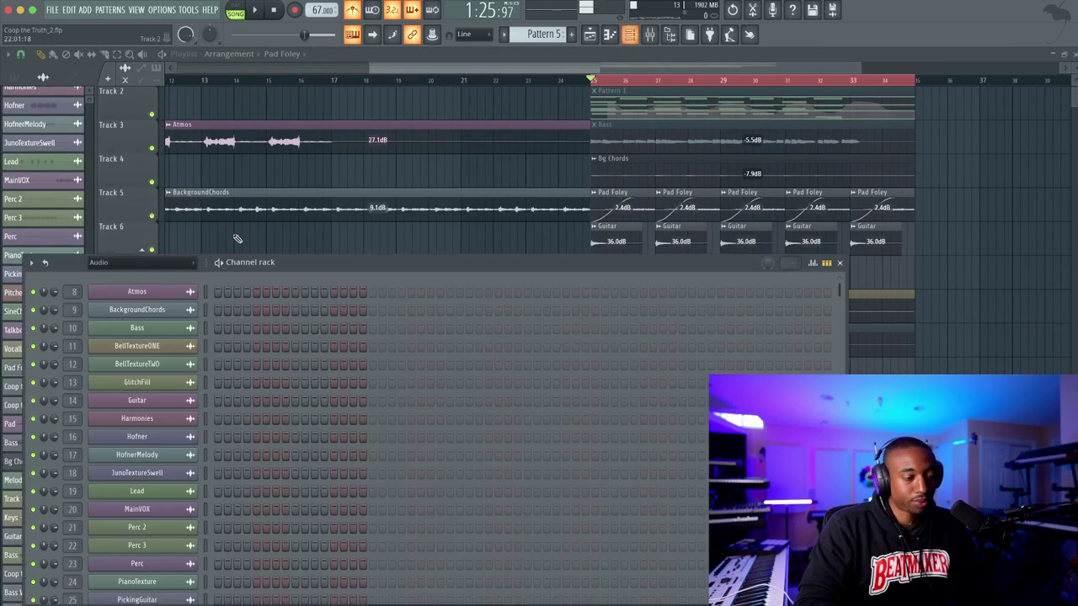
{"action": "scroll", "coordinate": [169, 459], "scroll_direction": "down", "scroll_amount": 5}
{"action": "left_click", "coordinate": [140, 579]}
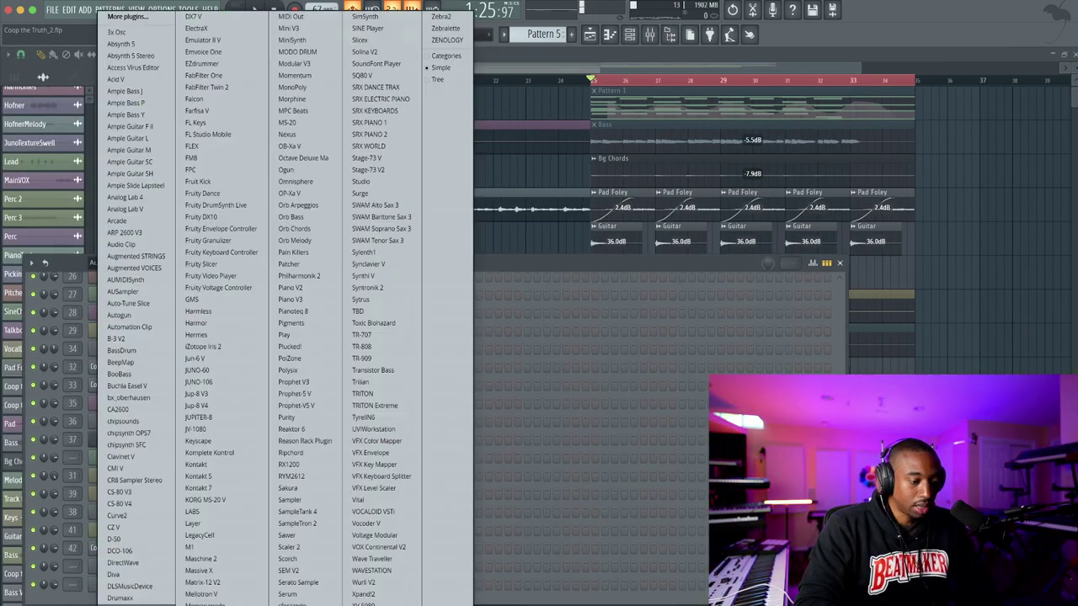
{"action": "left_click", "coordinate": [297, 547]}
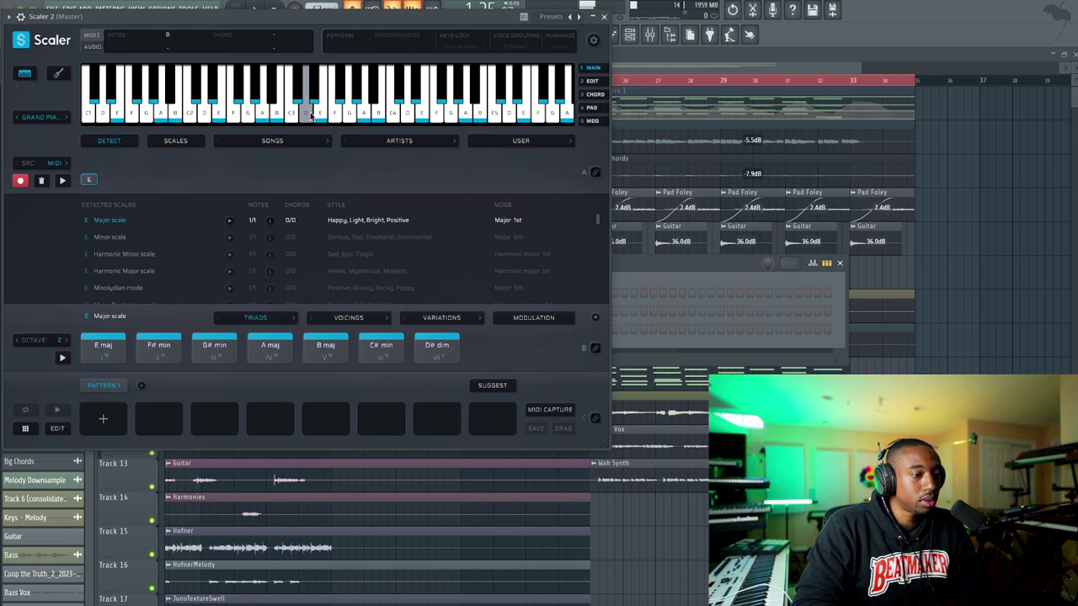
{"action": "left_click", "coordinate": [265, 117]}
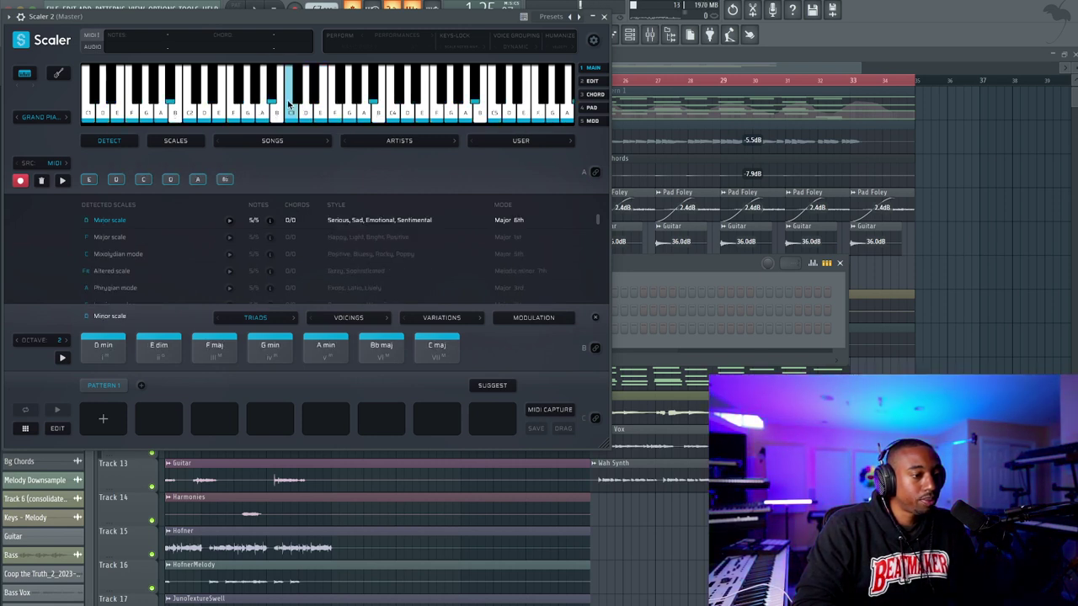
{"action": "left_click", "coordinate": [306, 112]}
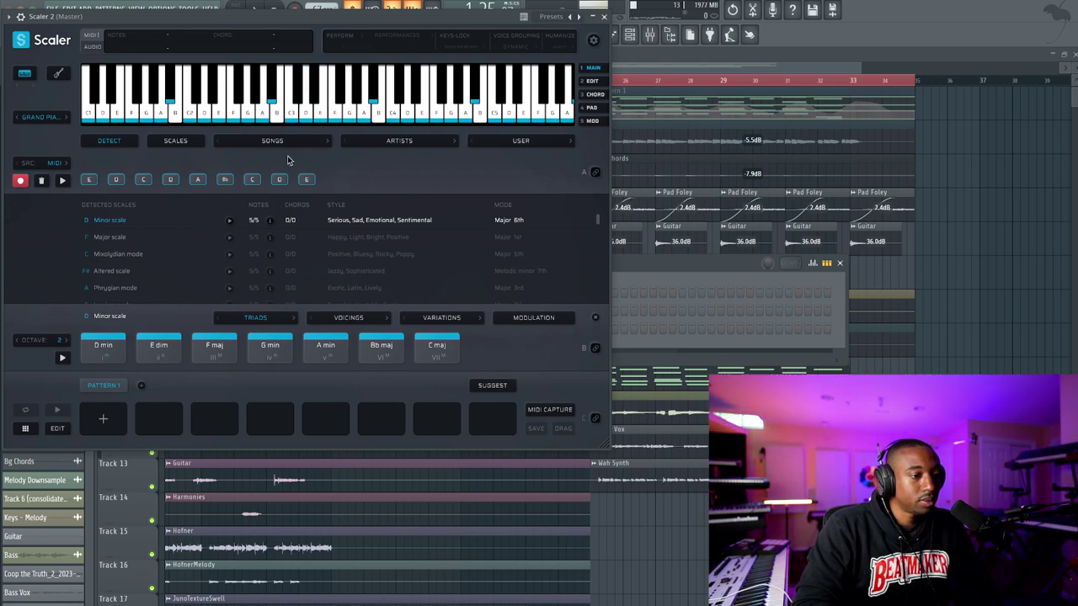
{"action": "left_click", "coordinate": [317, 100]}
{"action": "left_click", "coordinate": [41, 182]}
Detect the scale in Scaler 2 from the notes A, Bb, C, D, Eb, F and G, removing the stray G#, and close it
{"action": "left_click", "coordinate": [268, 116]}
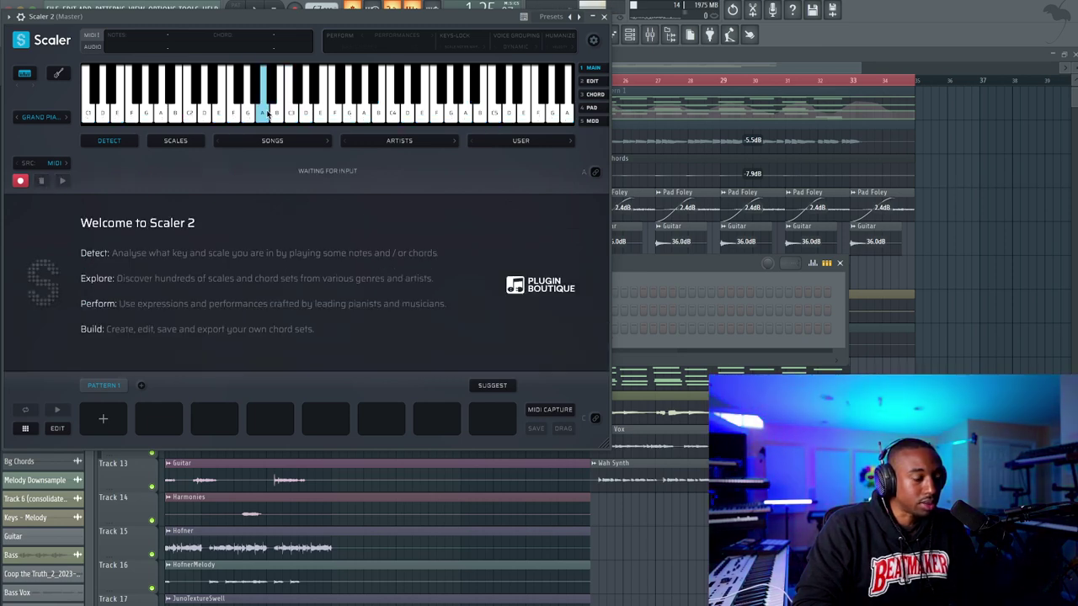
{"action": "left_click", "coordinate": [279, 107]}
{"action": "left_click", "coordinate": [306, 113]}
{"action": "left_click", "coordinate": [315, 96]}
{"action": "left_click", "coordinate": [335, 113]}
{"action": "left_click", "coordinate": [361, 116]}
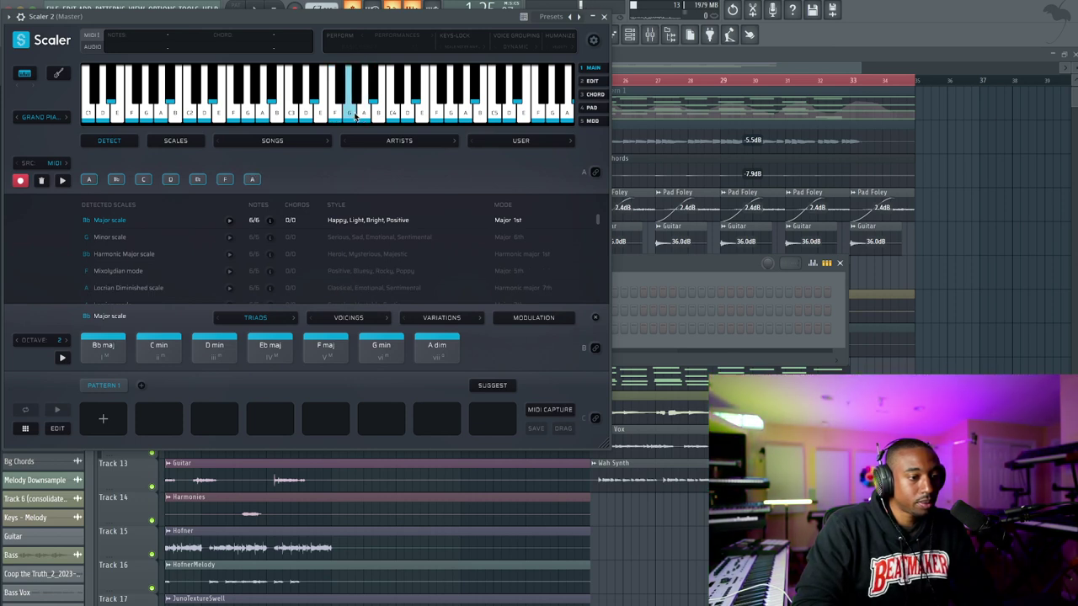
{"action": "left_click", "coordinate": [354, 98]}
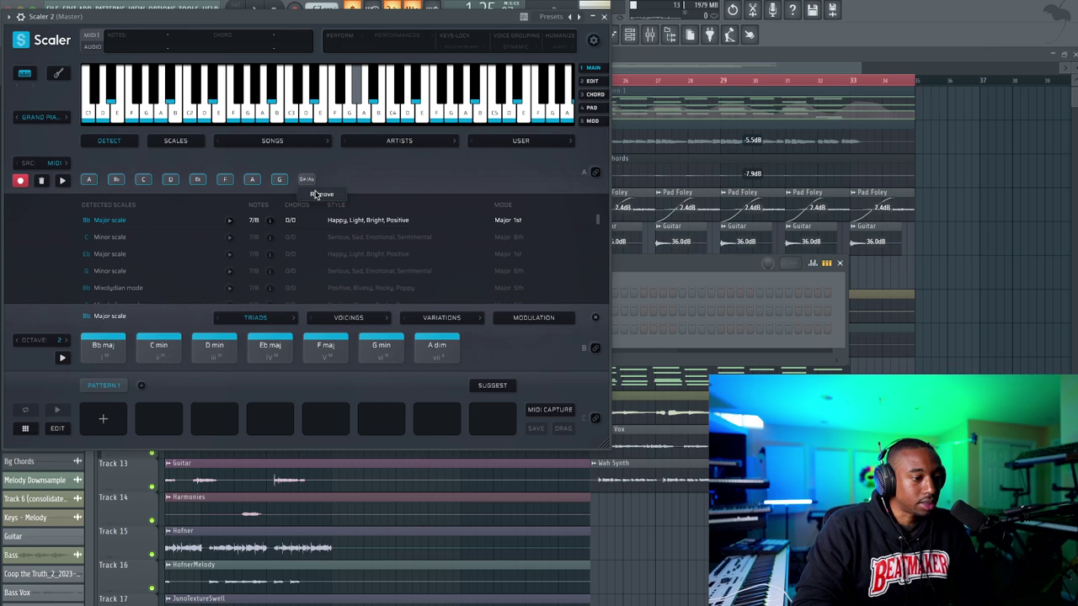
{"action": "left_click", "coordinate": [315, 195]}
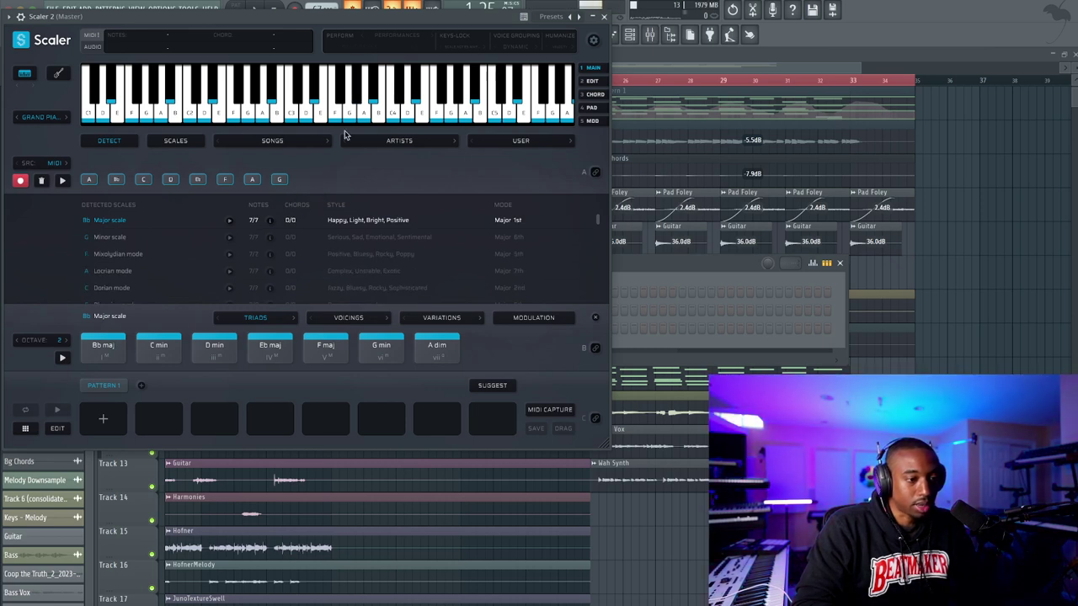
{"action": "left_click", "coordinate": [40, 180]}
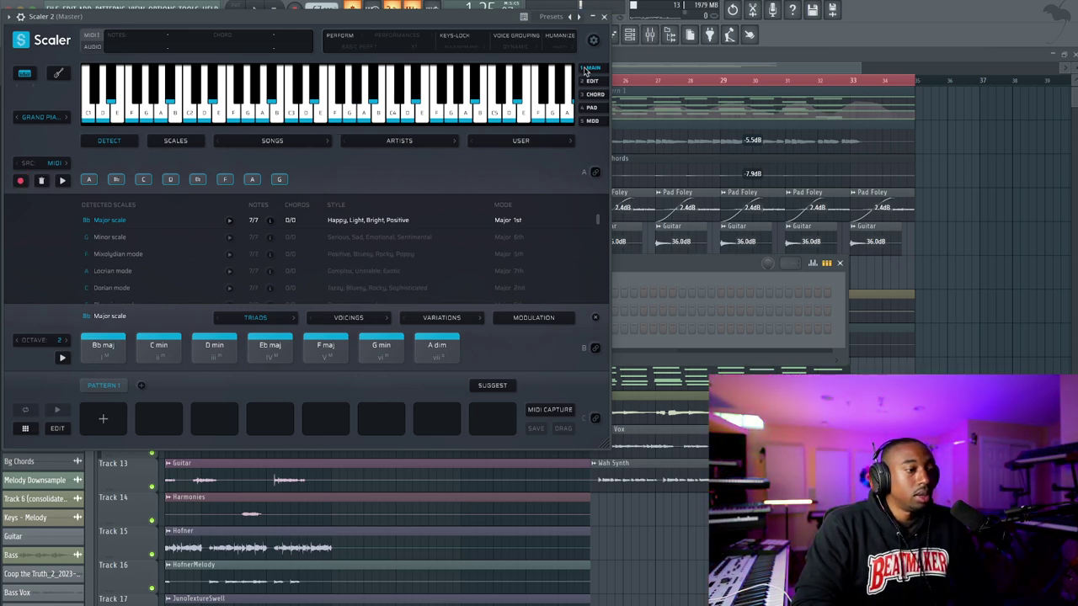
{"action": "left_click", "coordinate": [605, 16]}
Change the key of Auto-Tune Pro on the REC mixer track to G, and close the plugin and mixer
{"action": "left_click", "coordinate": [652, 35]}
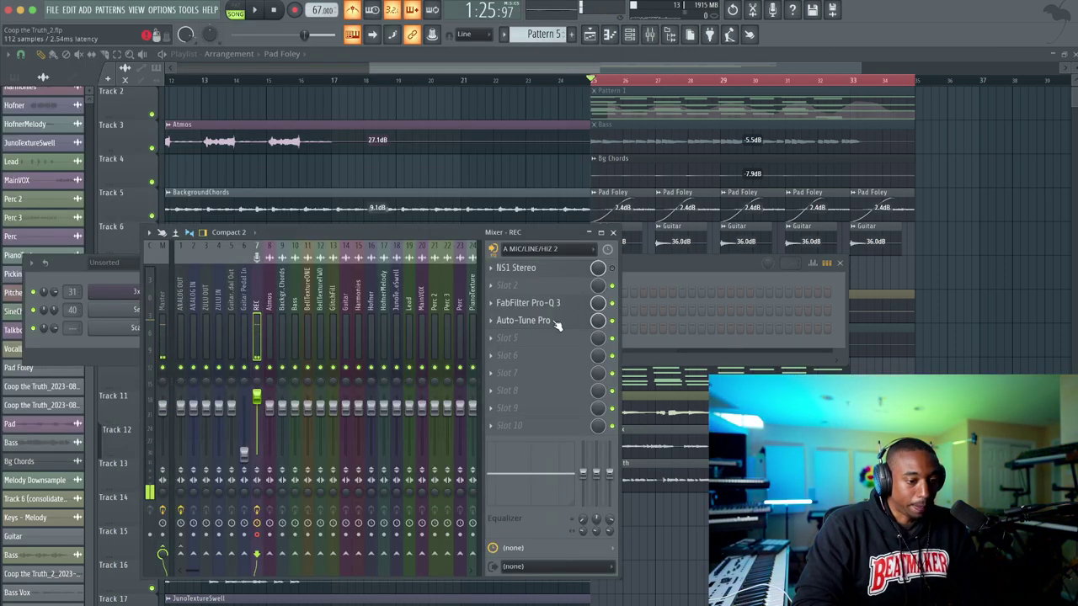
{"action": "left_click", "coordinate": [554, 323]}
{"action": "left_click", "coordinate": [193, 107]}
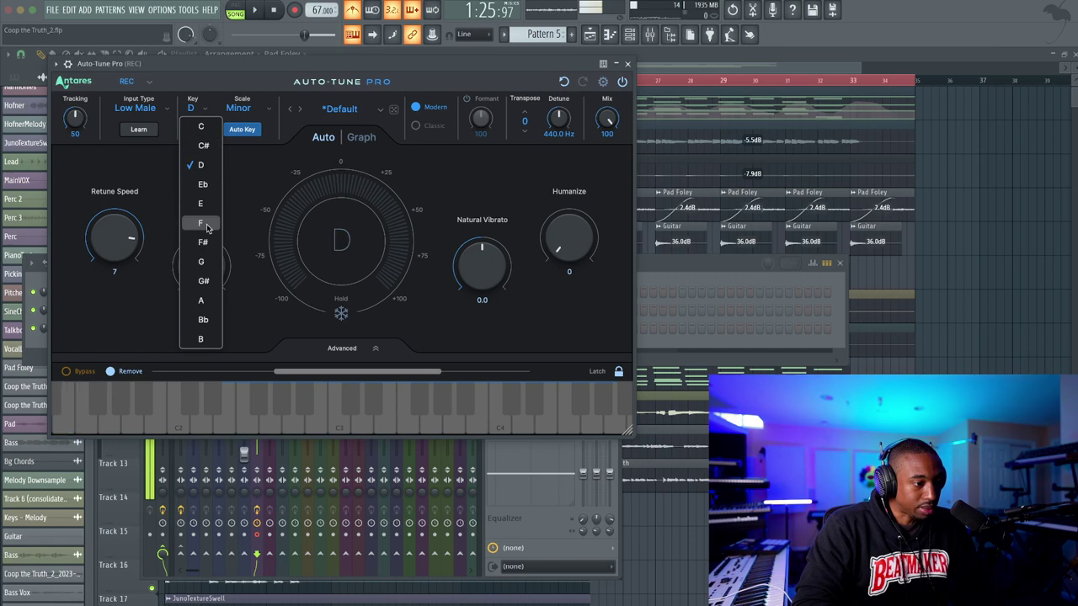
{"action": "left_click", "coordinate": [202, 261]}
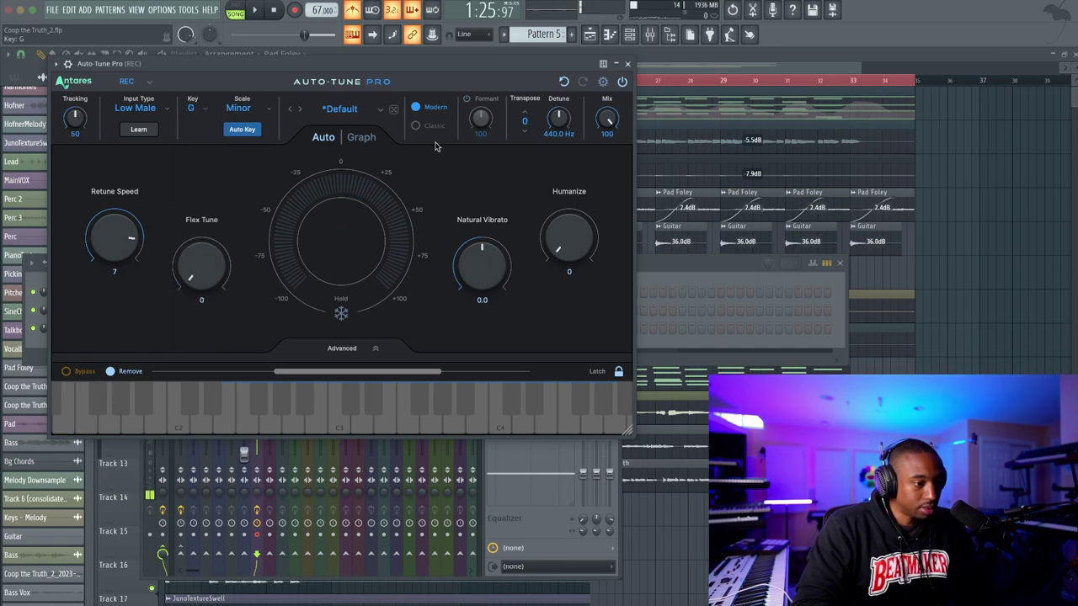
{"action": "left_click", "coordinate": [627, 63]}
{"action": "left_click", "coordinate": [689, 544]}
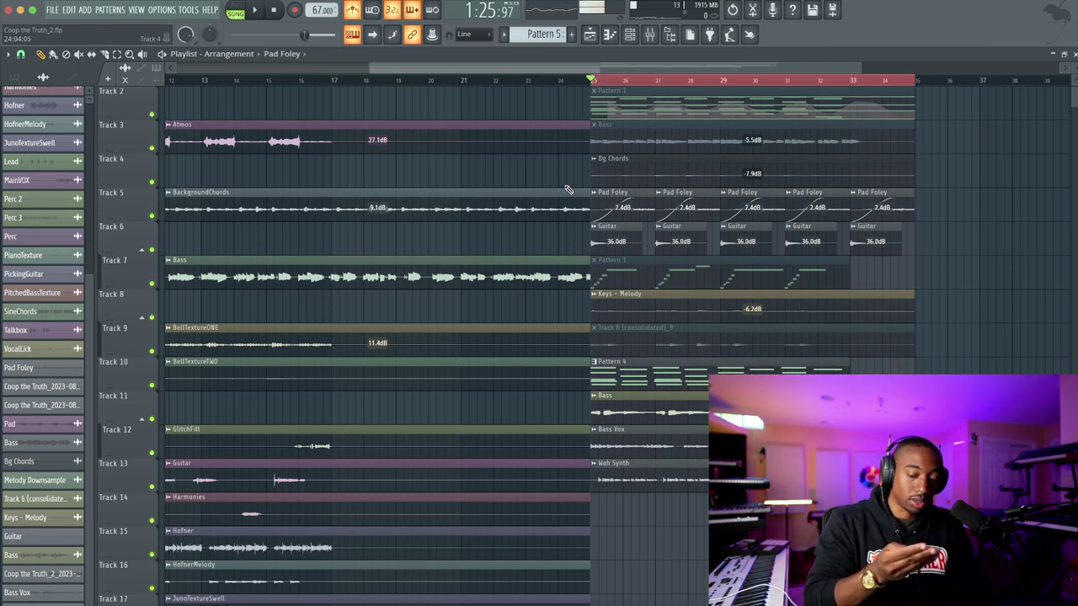
Delete the Bass Vox and Wah Synth clips from Tracks 12 and 13 of the playlist
{"action": "scroll", "coordinate": [639, 356], "scroll_direction": "up", "scroll_amount": 1}
{"action": "scroll", "coordinate": [637, 356], "scroll_direction": "right", "scroll_amount": 3}
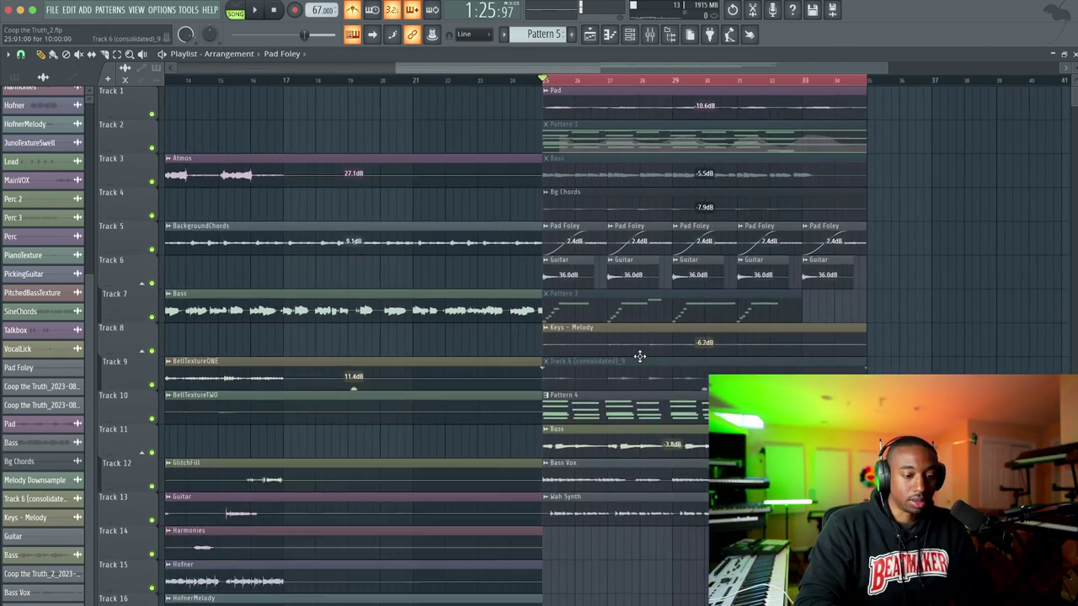
{"action": "right_click", "coordinate": [596, 478]}
{"action": "right_click", "coordinate": [590, 500]}
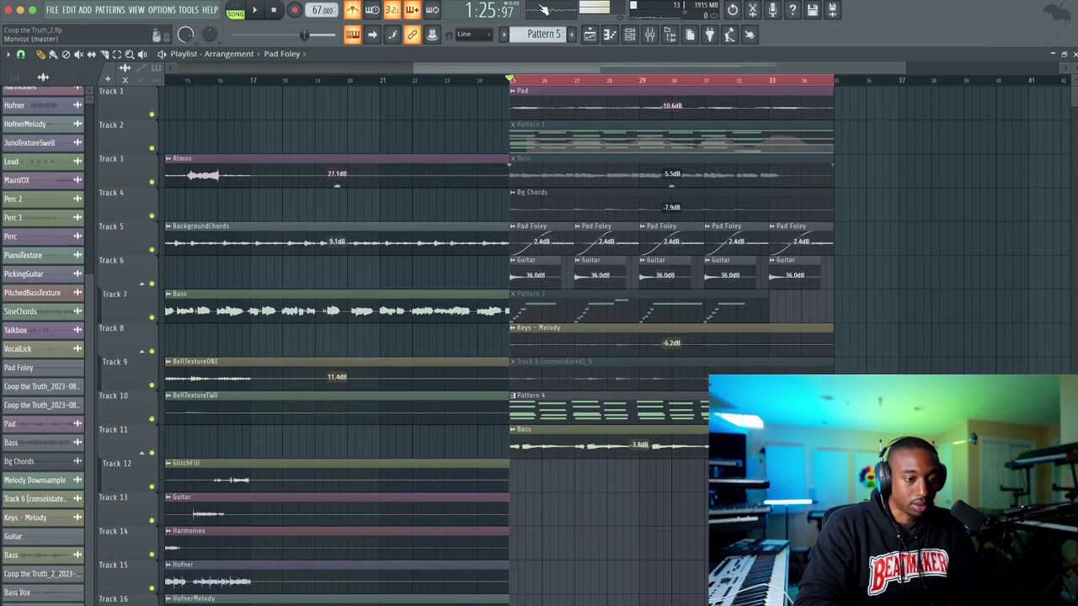
Record two vocal takes into the playlist as audio clips from bar 25, on Tracks 12 and 13
{"action": "left_click", "coordinate": [649, 35]}
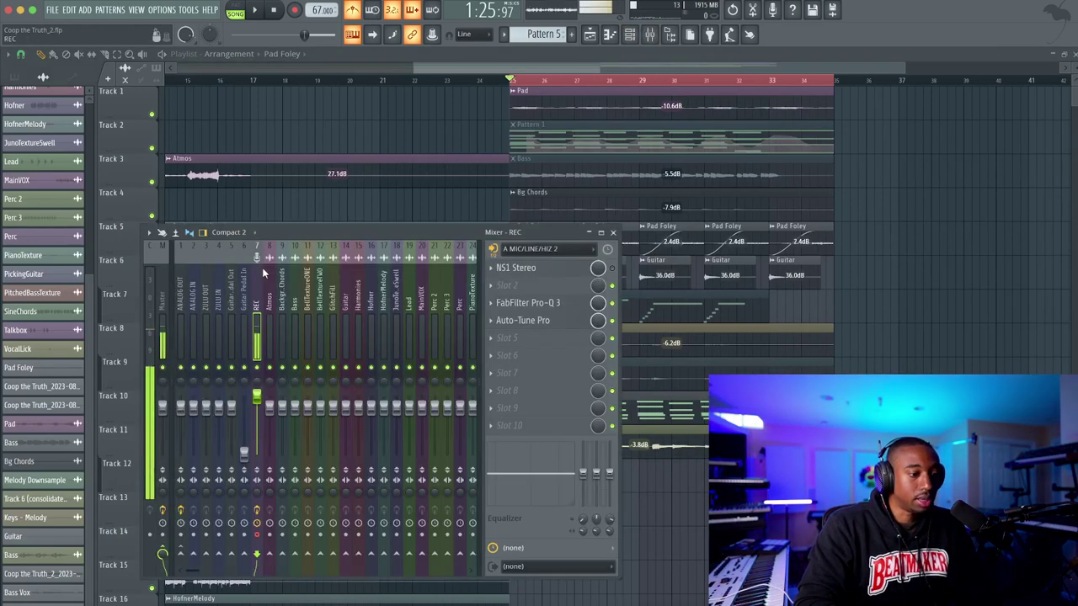
{"action": "left_click", "coordinate": [295, 15]}
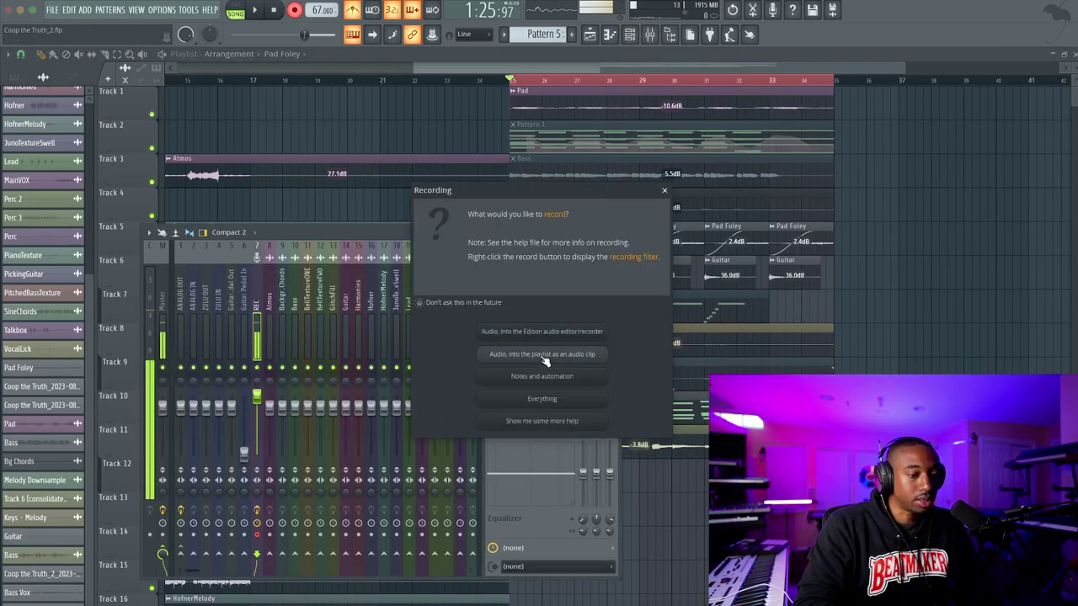
{"action": "left_click", "coordinate": [541, 360]}
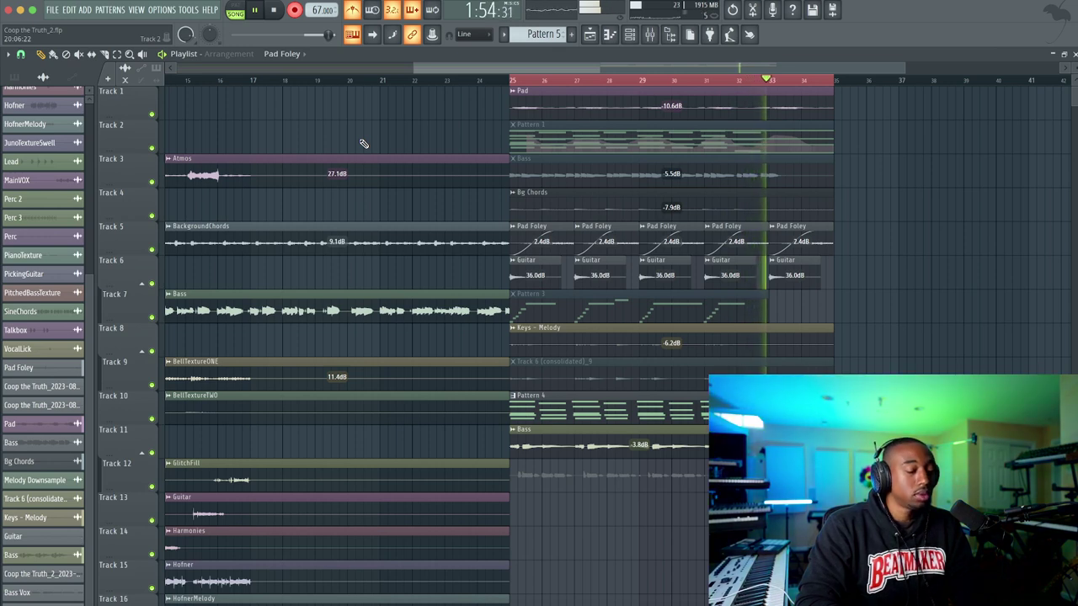
{"action": "key", "text": "space"}
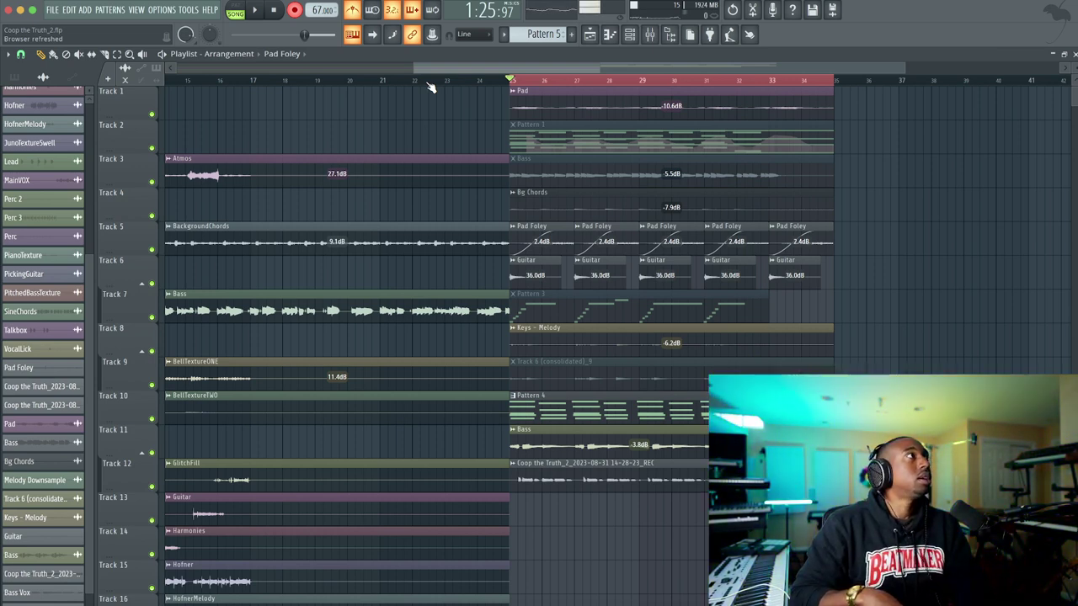
{"action": "key", "text": "space"}
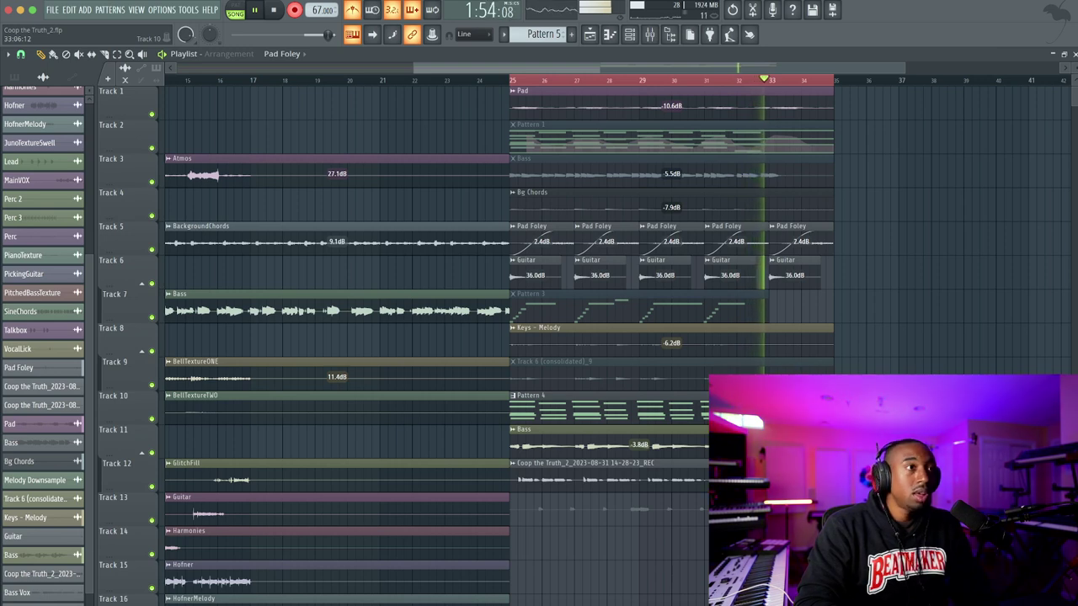
{"action": "key", "text": "space"}
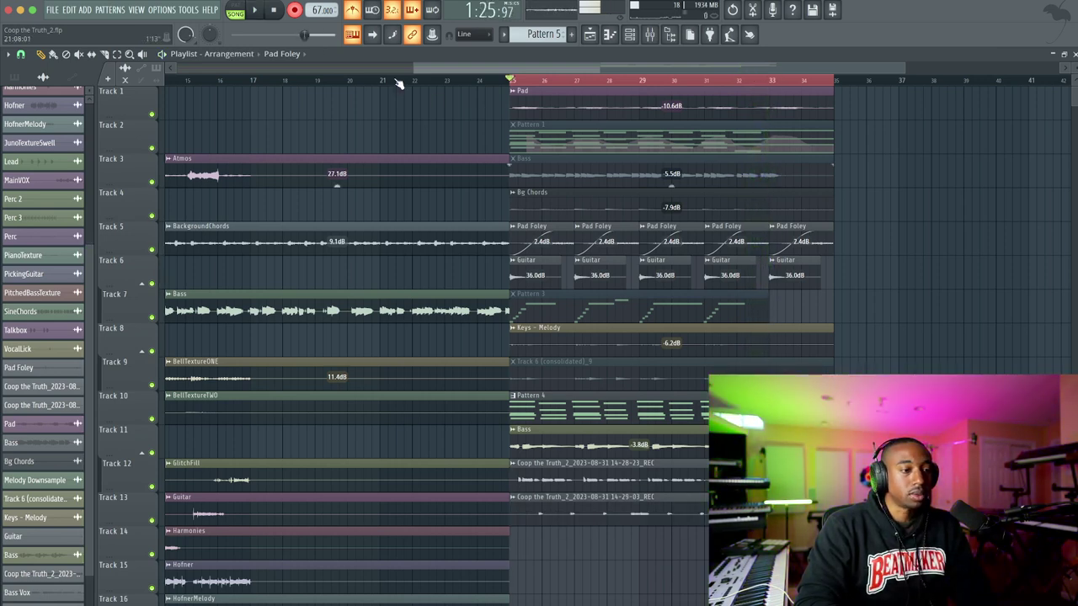
Rename the new vocal recording on Track 12 as Vox Lead
{"action": "double_click", "coordinate": [564, 475]}
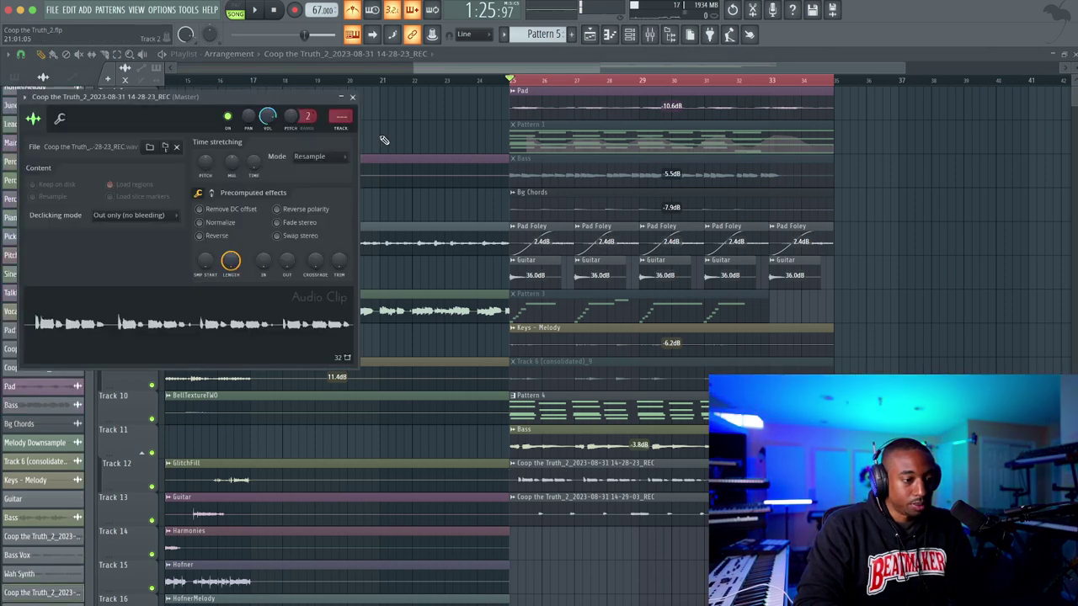
{"action": "left_click", "coordinate": [352, 97]}
{"action": "left_click", "coordinate": [513, 466]}
{"action": "left_click", "coordinate": [514, 465]}
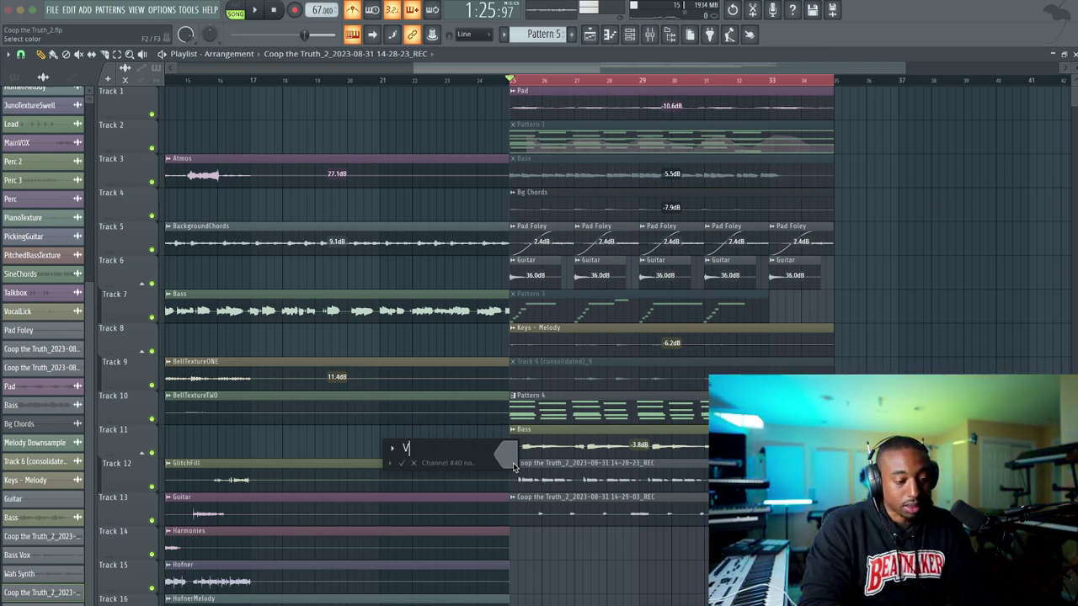
{"action": "key", "text": "Return"}
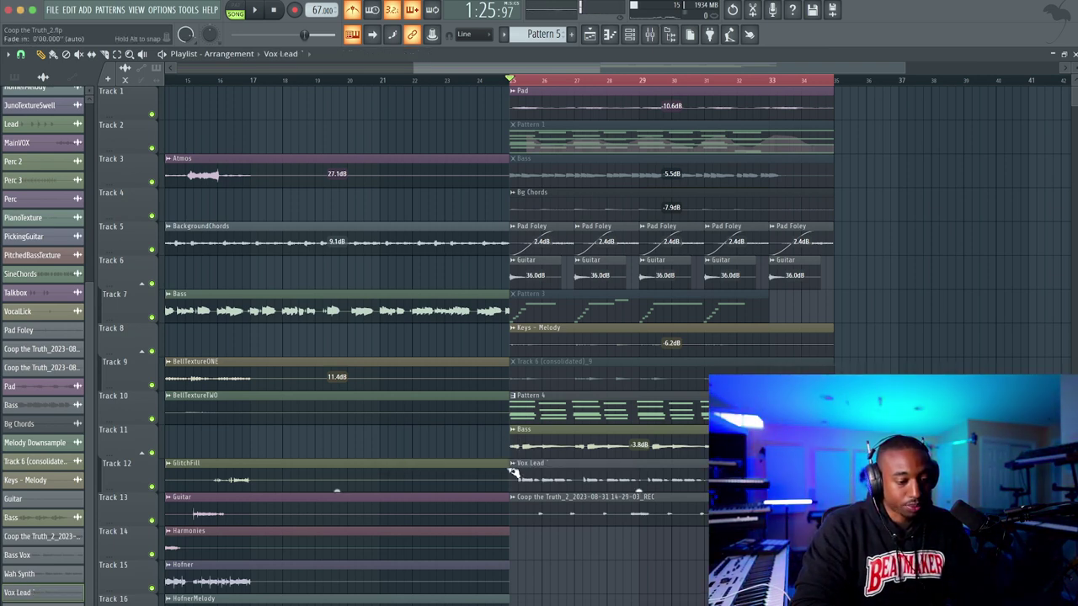
Rename the new vocal recording on Track 13 as Vox Lead 2
{"action": "left_click", "coordinate": [513, 499]}
{"action": "left_click", "coordinate": [516, 504]}
{"action": "type", "text": "Vox Lead"}
{"action": "key", "text": "Return"}
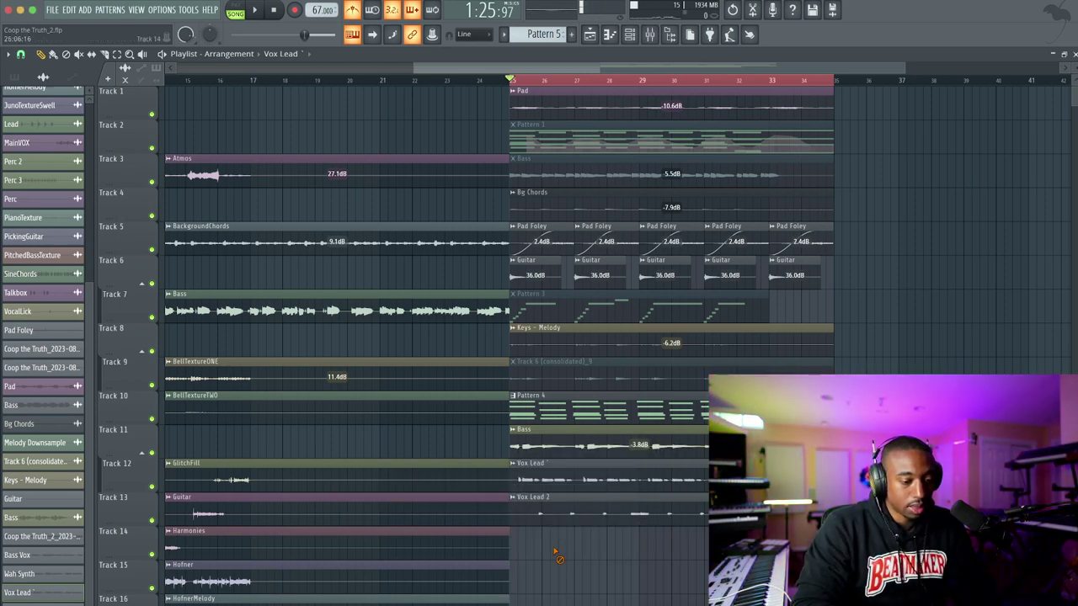
Record another vocal take into the playlist as an audio clip from bar 25 on Track 14, with Track 11 muted
{"action": "left_click", "coordinate": [650, 34]}
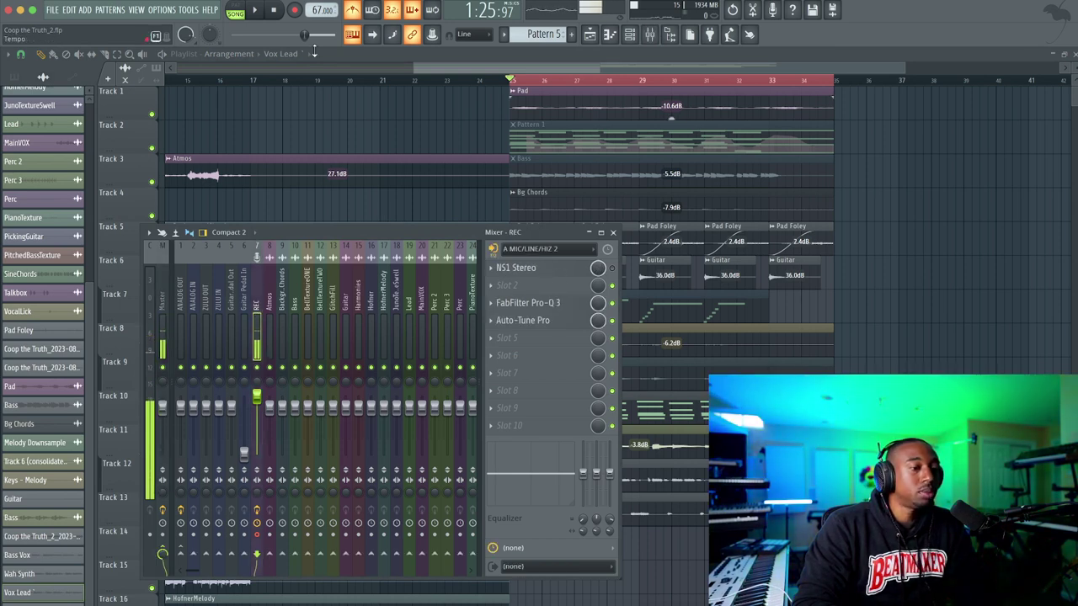
{"action": "left_click", "coordinate": [295, 11]}
{"action": "left_click", "coordinate": [578, 359]}
{"action": "key", "text": "Escape"}
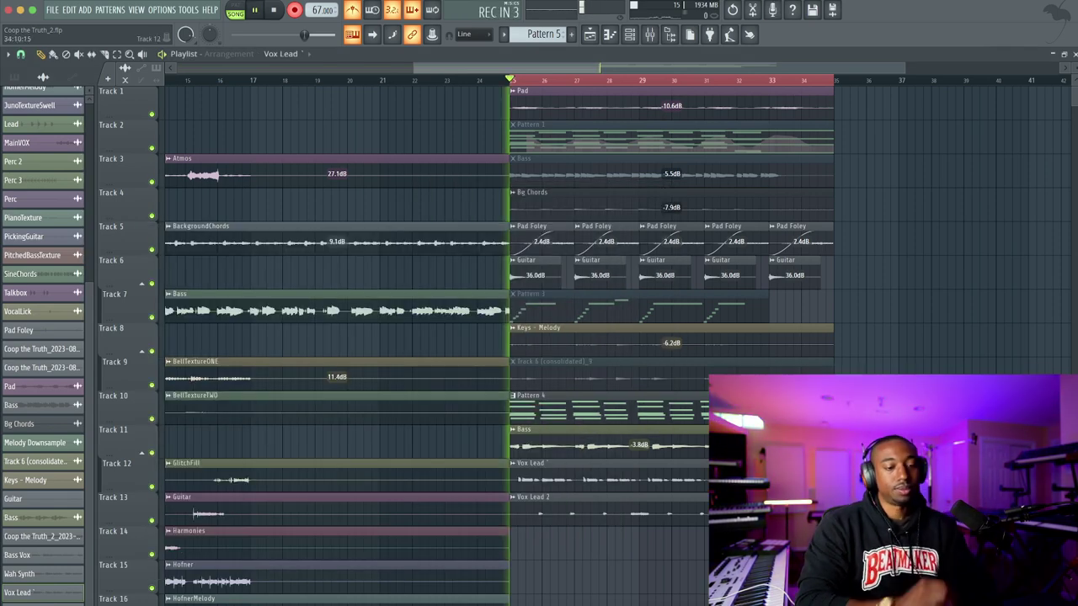
{"action": "left_click", "coordinate": [153, 453]}
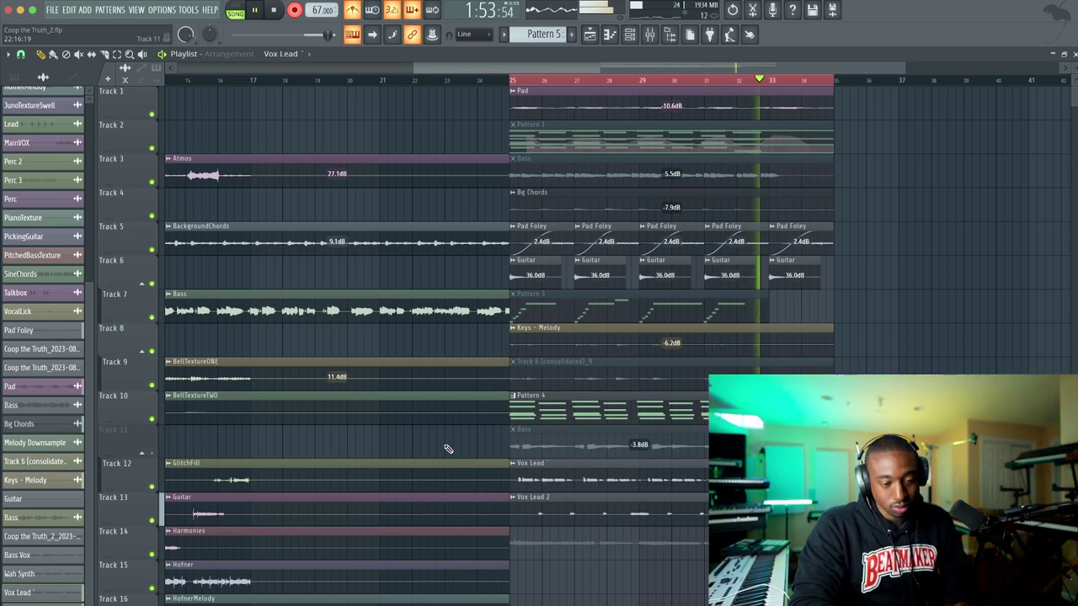
{"action": "key", "text": "space"}
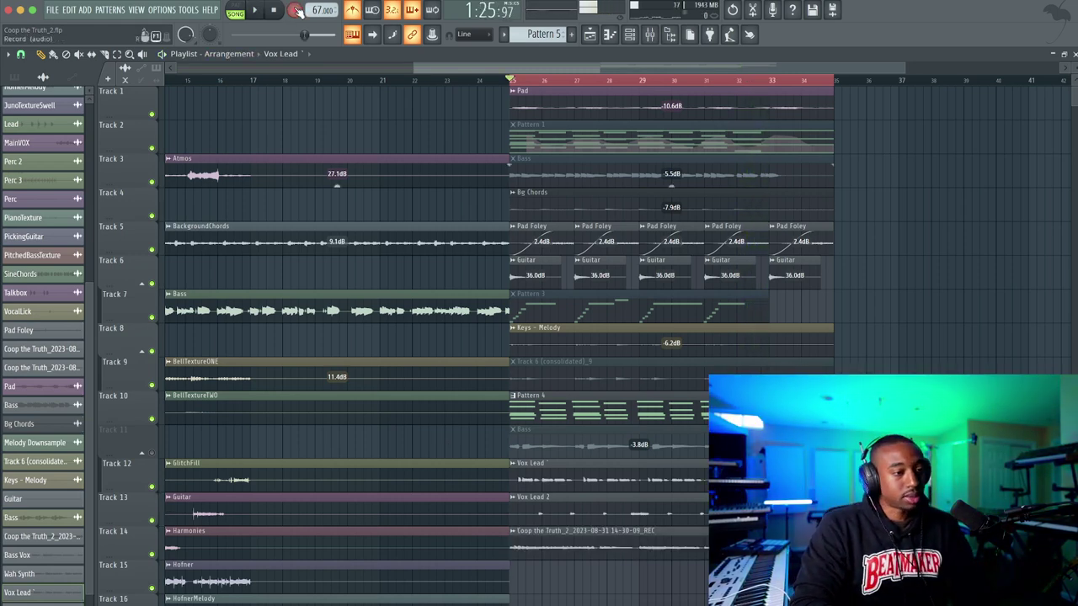
Rename the new vocal recording on Track 14 as BAss Vox
{"action": "key", "text": "F2"}
{"action": "type", "text": "BAss Voca"}
{"action": "key", "text": "BackSpace"}
{"action": "type", "text": "x"}
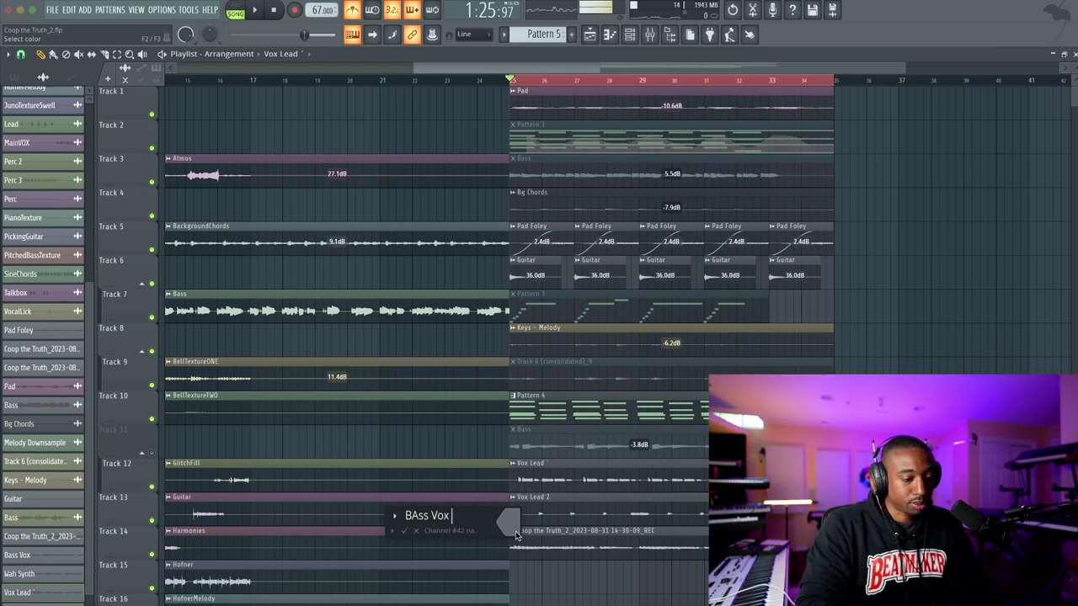
{"action": "key", "text": "Return"}
Route the BAss Vox, Vox Lead 2 and Vox Lead audio clips to free mixer tracks 43, 44 and 45
{"action": "double_click", "coordinate": [535, 540]}
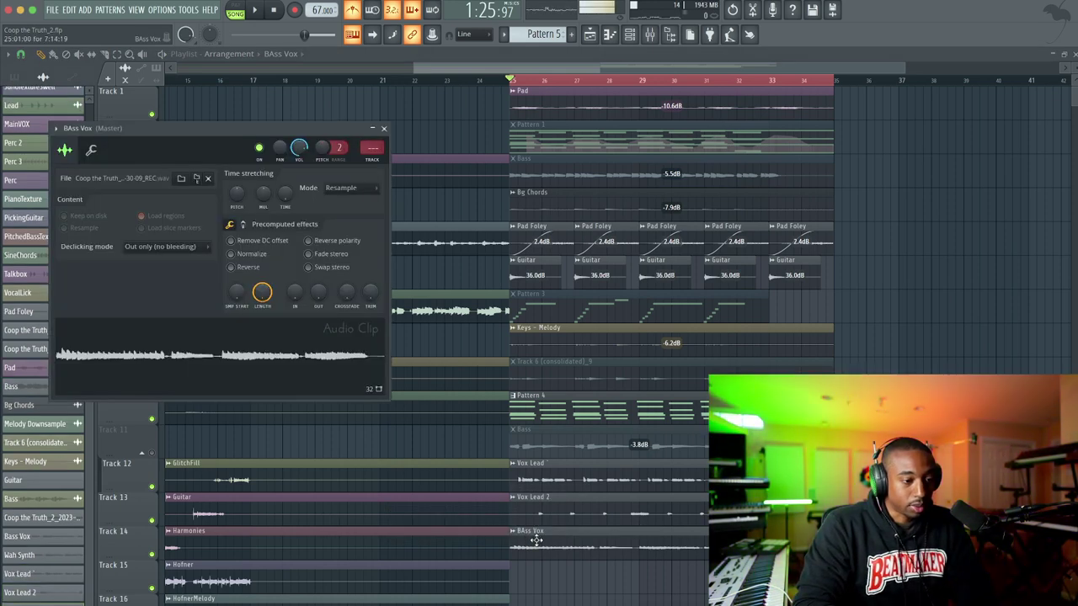
{"action": "key", "text": "F9"}
{"action": "double_click", "coordinate": [678, 505]}
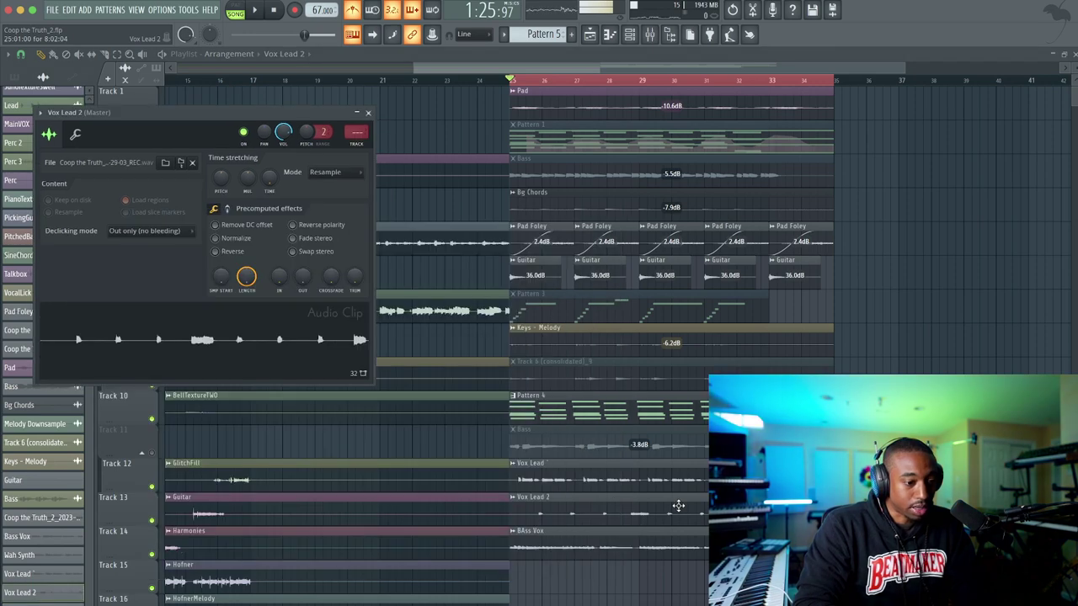
{"action": "key", "text": "ctrl+l"}
{"action": "double_click", "coordinate": [701, 473]}
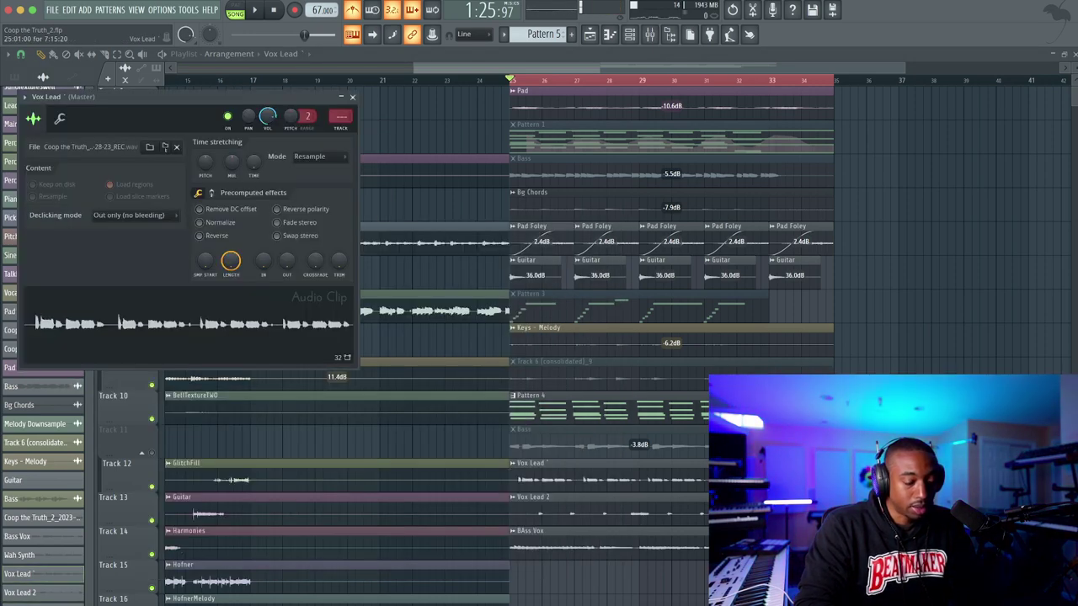
{"action": "key", "text": "ctrl+l"}
During playback, pan Vox Lead 2 to 34% left and Vox Lead to the opposite side, and save the project
{"action": "key", "text": "space"}
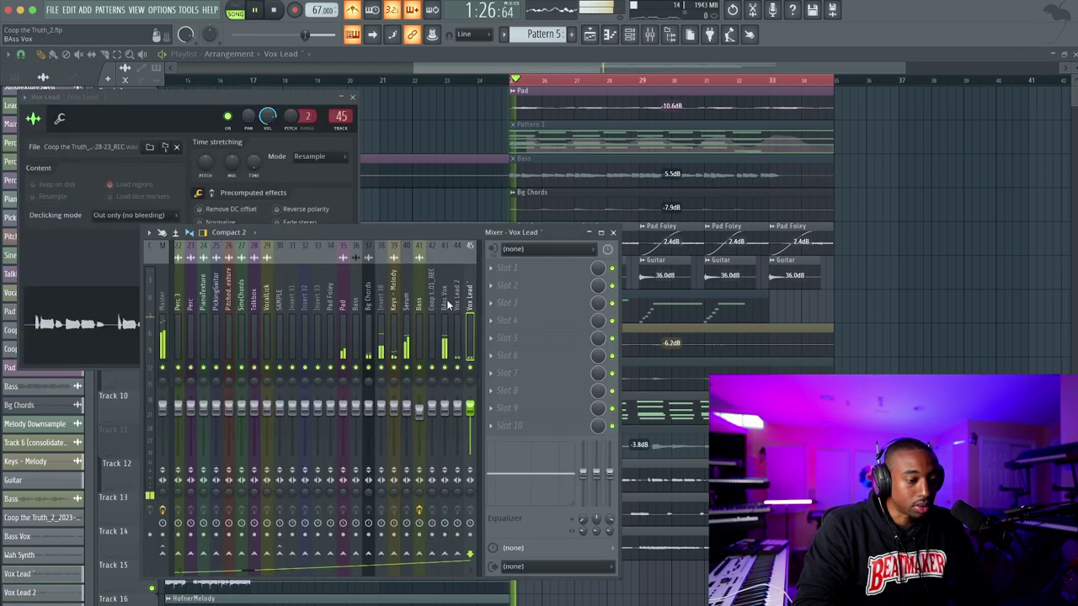
{"action": "left_click", "coordinate": [445, 333]}
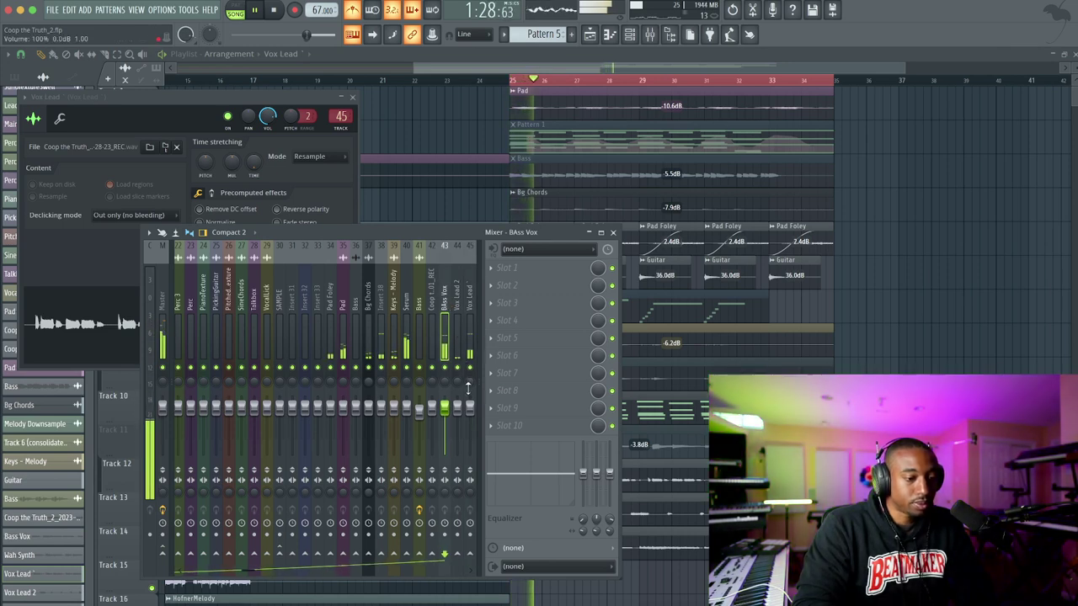
{"action": "left_click", "coordinate": [459, 381]}
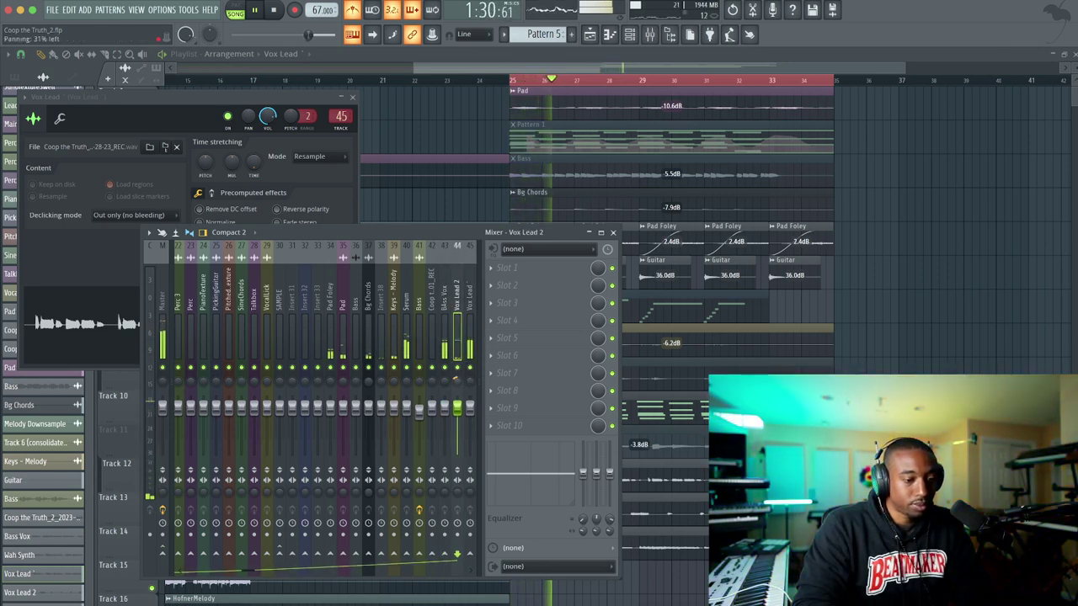
{"action": "left_click", "coordinate": [469, 381]}
{"action": "left_click_drag", "start_coordinate": [458, 381], "coordinate": [457, 388]}
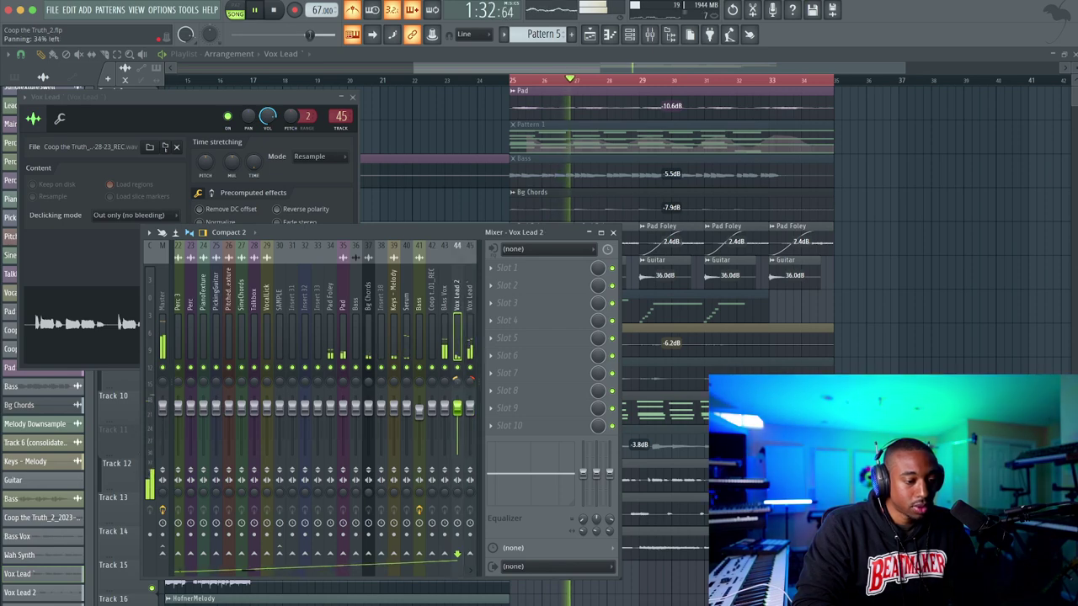
{"action": "key", "text": "super+s"}
{"action": "key", "text": "F5"}
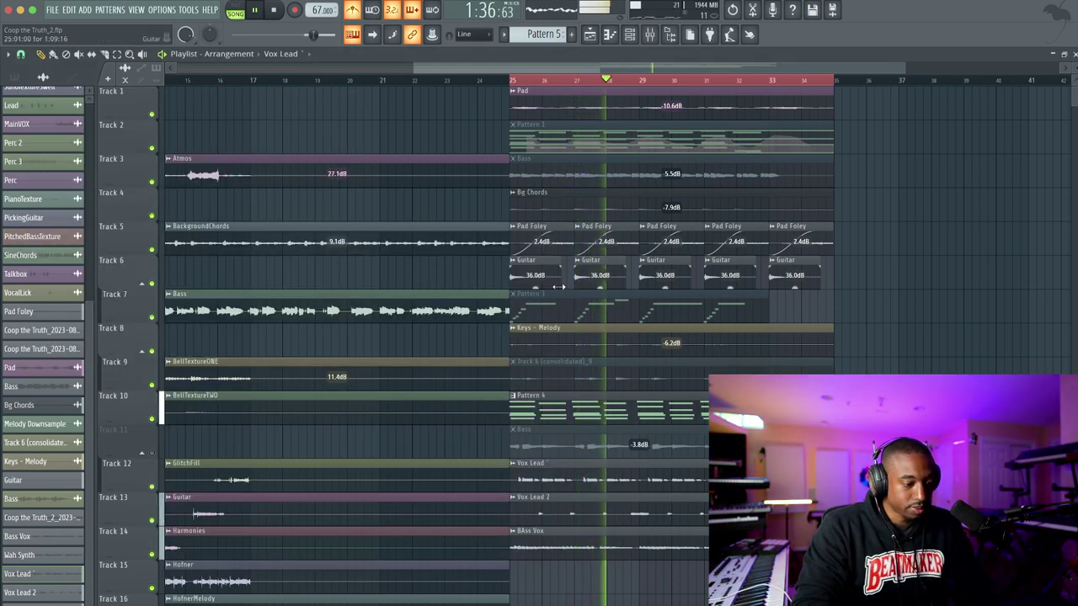
{"action": "scroll", "coordinate": [549, 290], "scroll_direction": "down", "scroll_amount": 2}
{"action": "key", "text": "space"}
Record another vocal take through the REC mixer track into the playlist as an audio clip from bar 25 on Track 15
{"action": "left_click", "coordinate": [650, 34]}
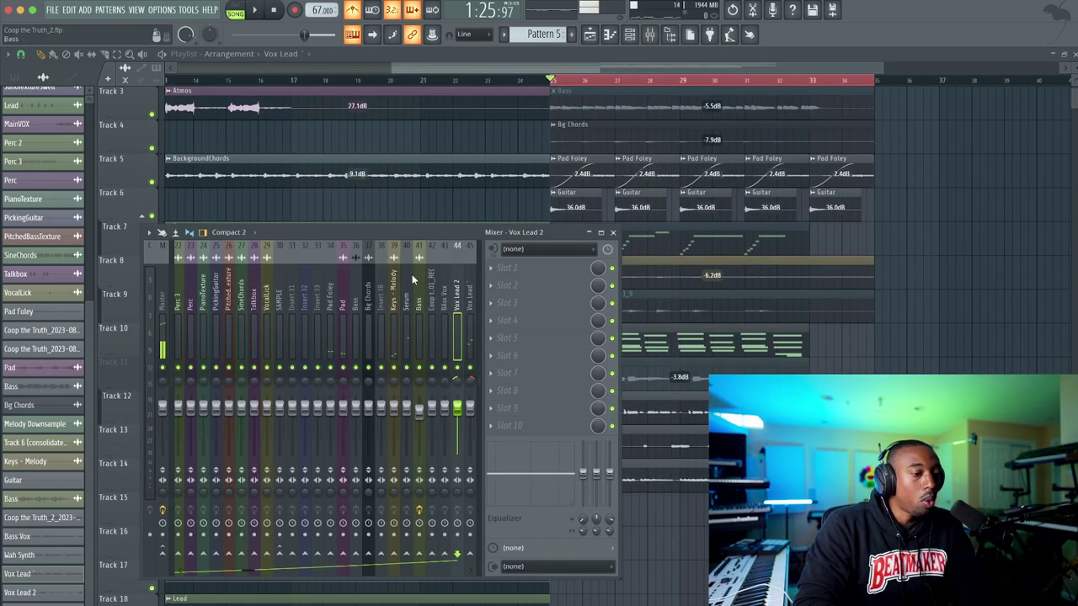
{"action": "left_click", "coordinate": [342, 298]}
{"action": "scroll", "coordinate": [341, 298], "scroll_direction": "up", "scroll_amount": 10}
{"action": "left_click", "coordinate": [256, 304]}
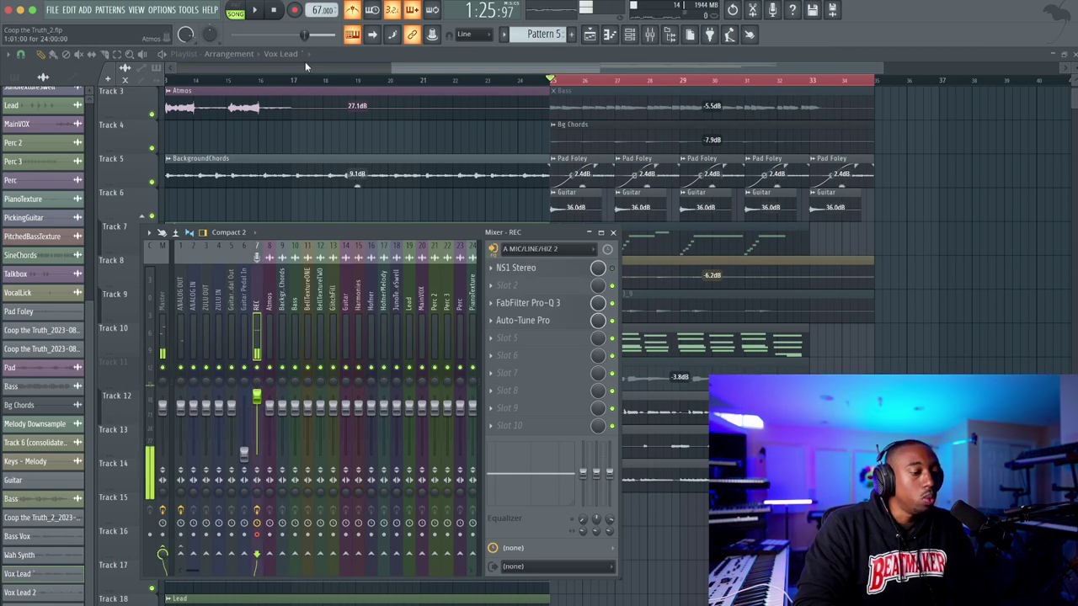
{"action": "left_click", "coordinate": [293, 11]}
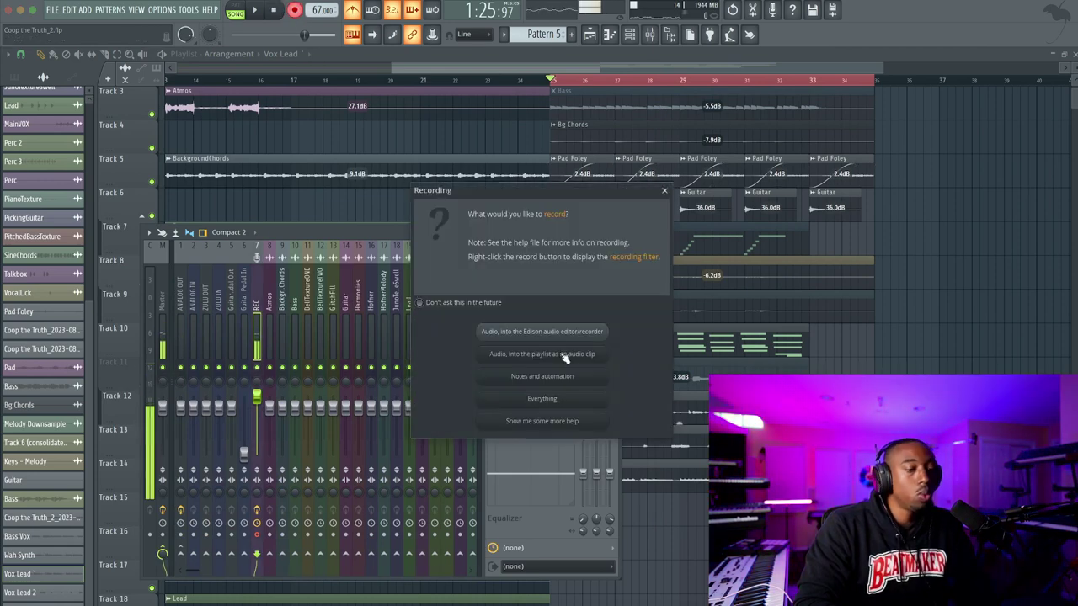
{"action": "left_click", "coordinate": [580, 359]}
{"action": "right_click", "coordinate": [682, 524]}
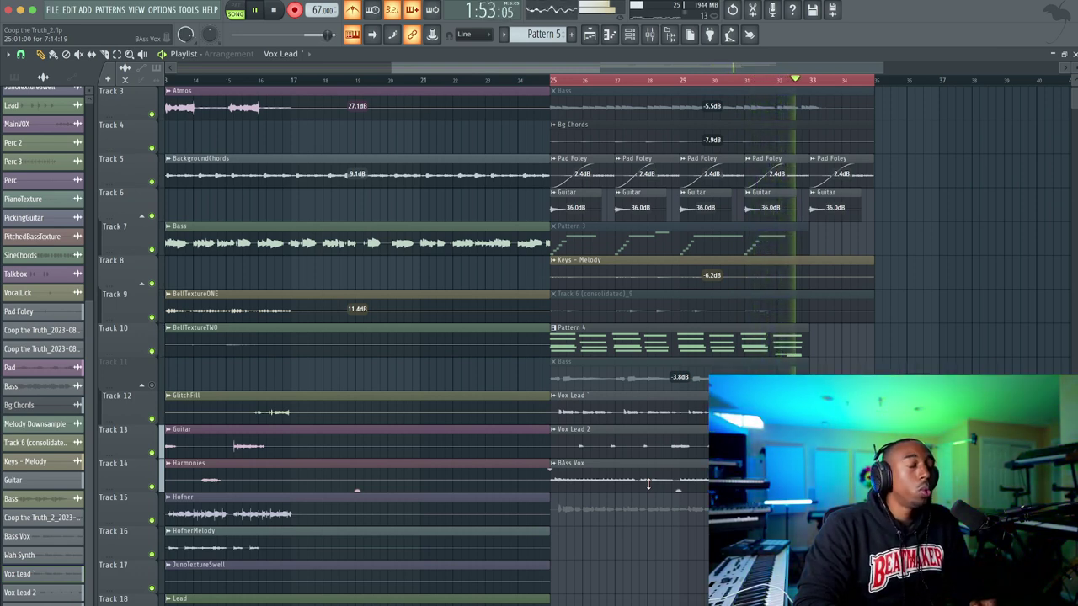
{"action": "key", "text": "space"}
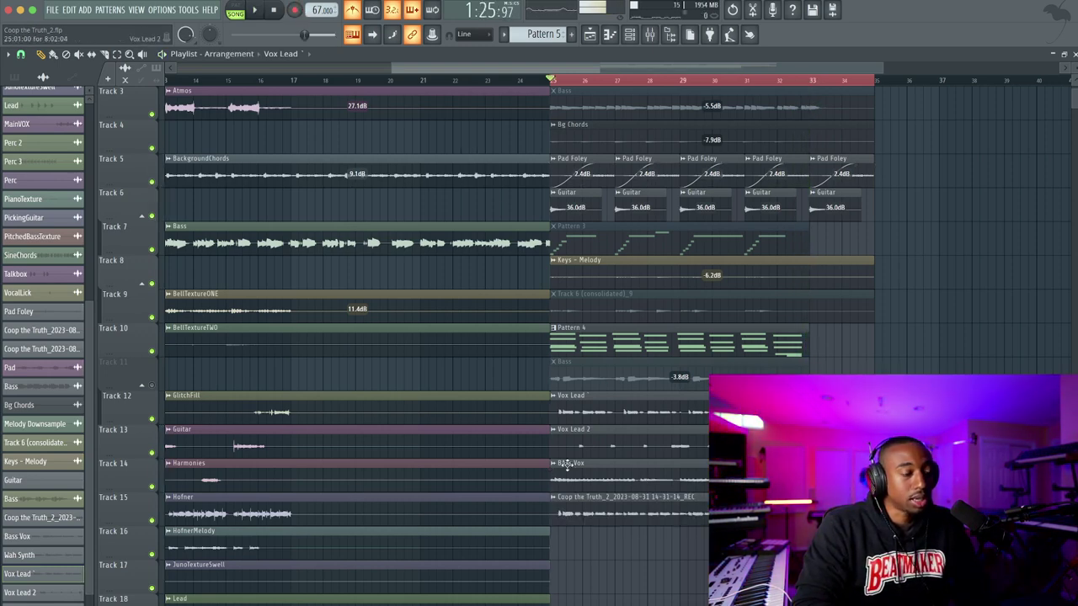
Rename the new vocal recording on Track 15 as Wah Synth
{"action": "double_click", "coordinate": [572, 499]}
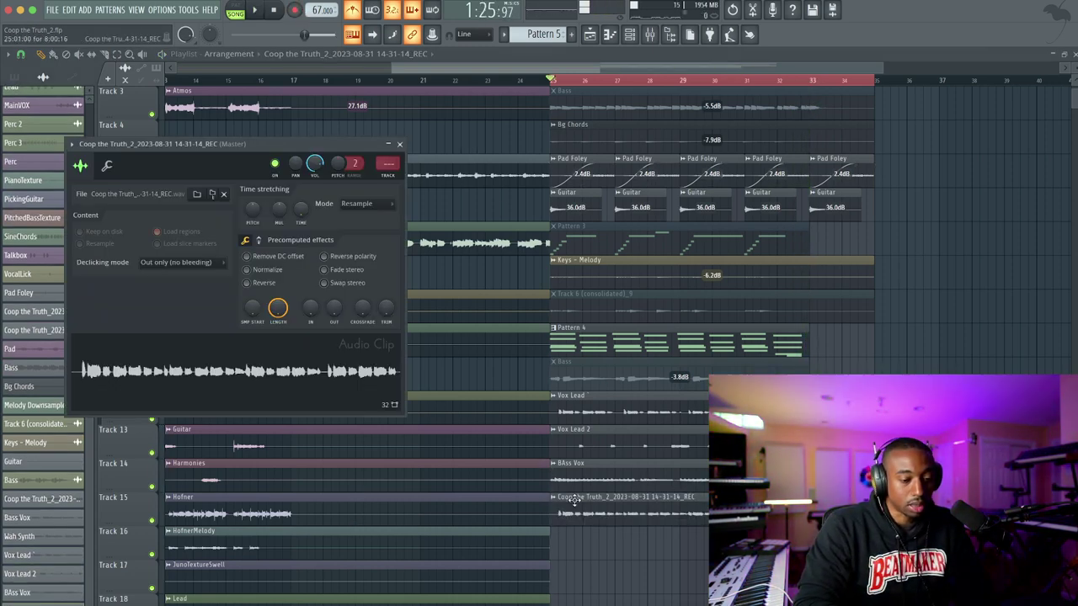
{"action": "left_click", "coordinate": [399, 144]}
{"action": "left_click", "coordinate": [554, 498]}
{"action": "left_click", "coordinate": [554, 503]}
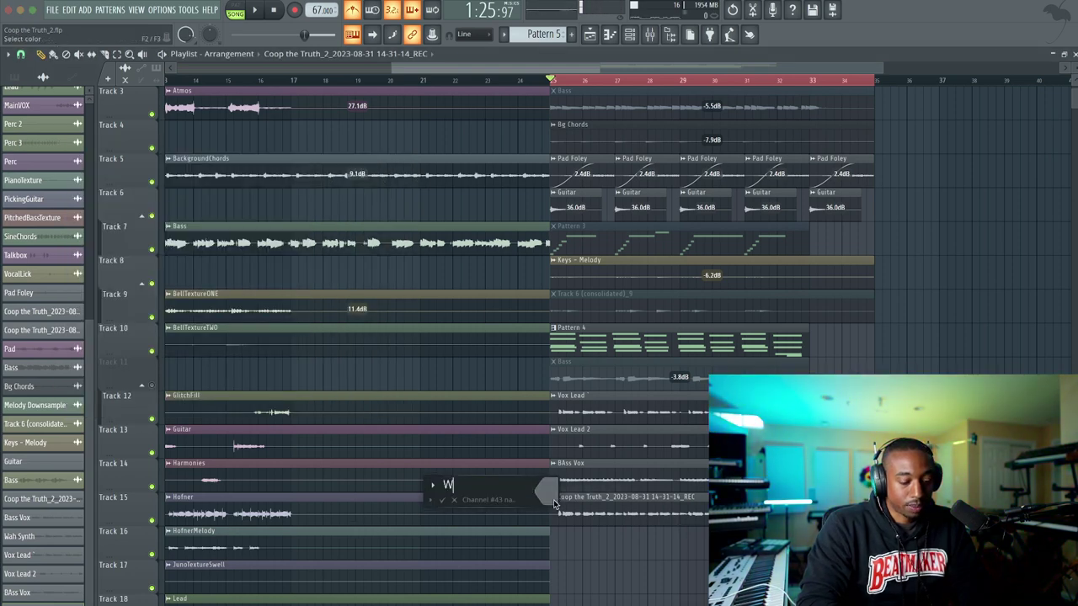
{"action": "type", "text": "Wah Synth"}
{"action": "key", "text": "Return"}
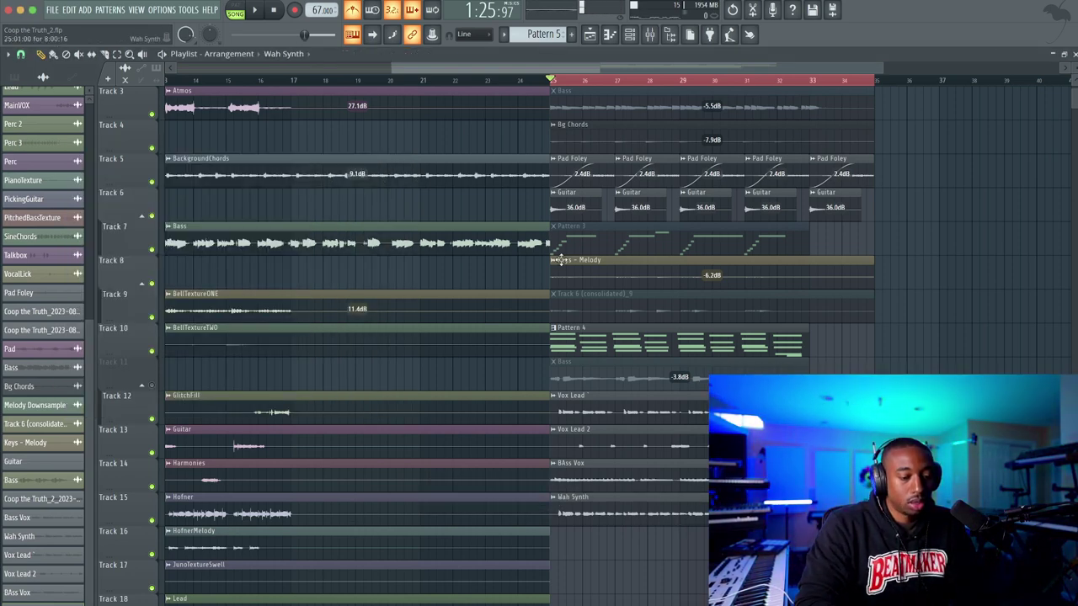
Route the new Wah Synth channel to free mixer track 46 and lower its volume during playback
{"action": "key", "text": "space"}
{"action": "key", "text": "F6"}
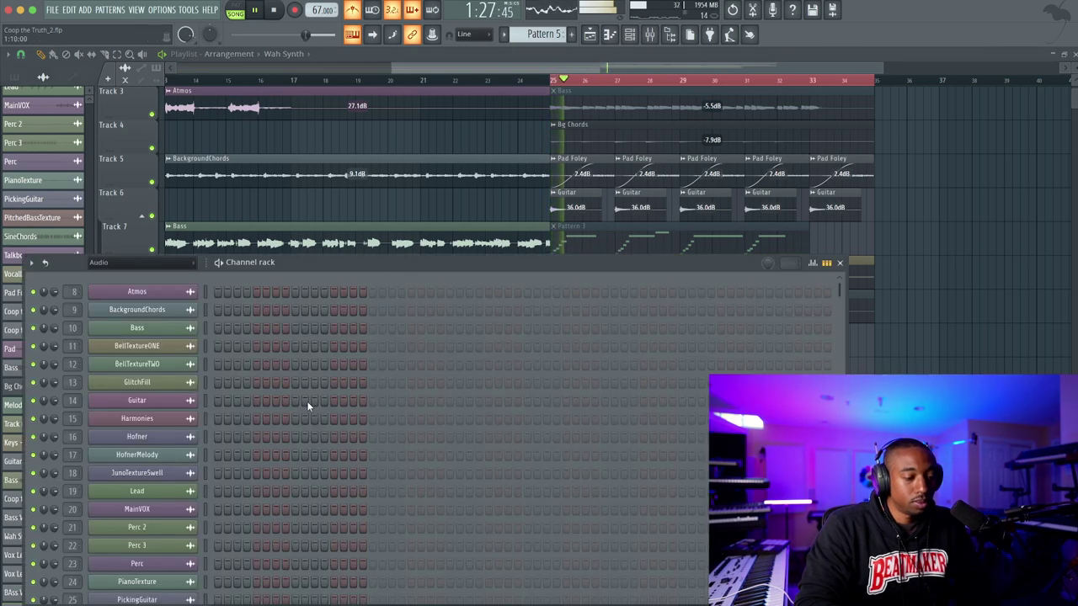
{"action": "scroll", "coordinate": [267, 373], "scroll_direction": "down", "scroll_amount": 10}
{"action": "key", "text": "space"}
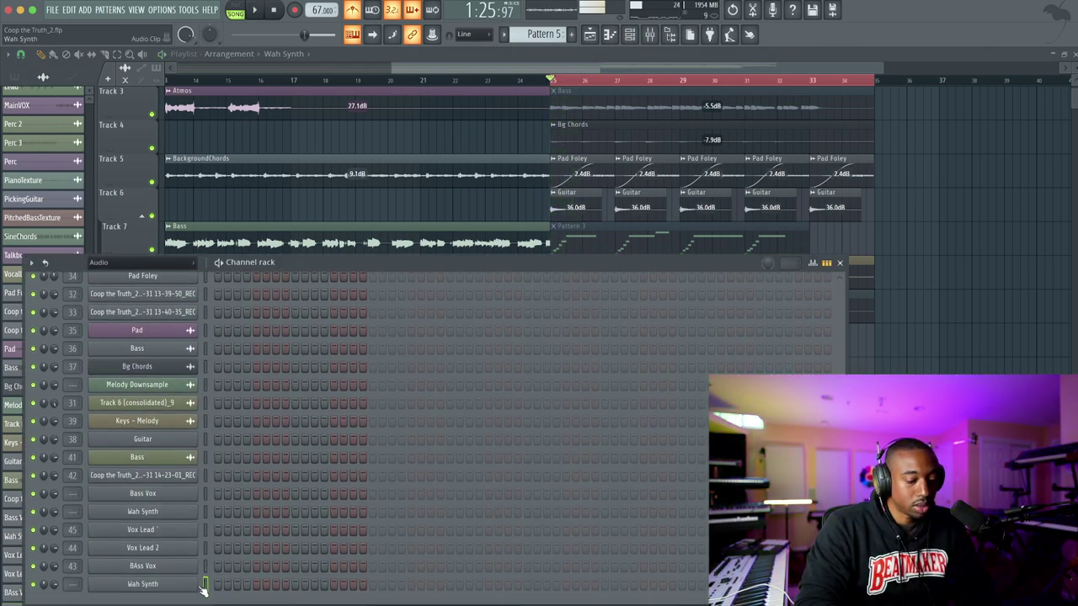
{"action": "key", "text": "space"}
{"action": "left_click", "coordinate": [415, 229]}
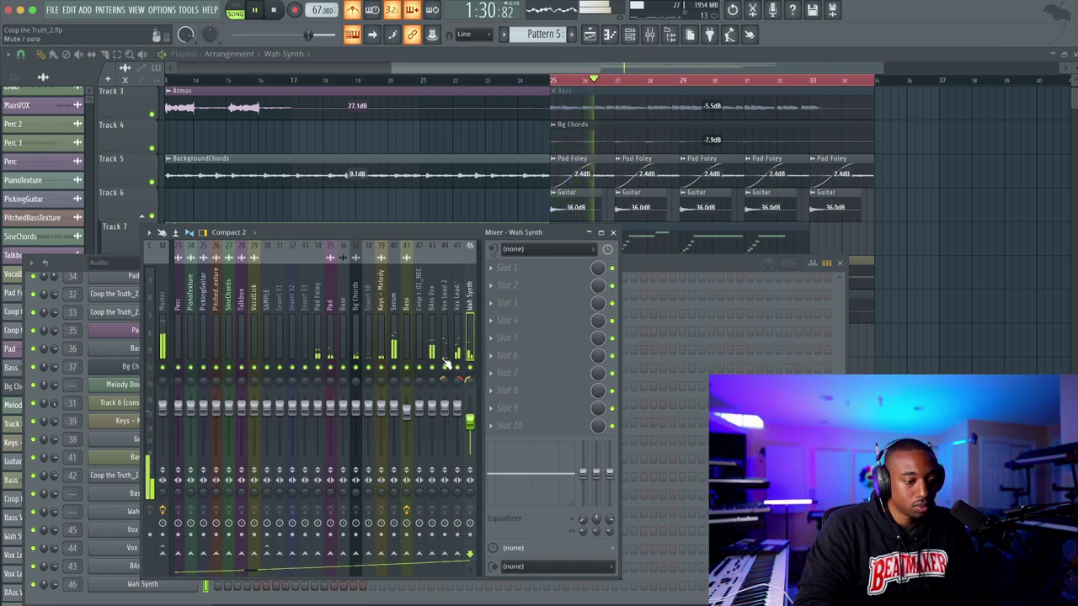
{"action": "key", "text": "F5"}
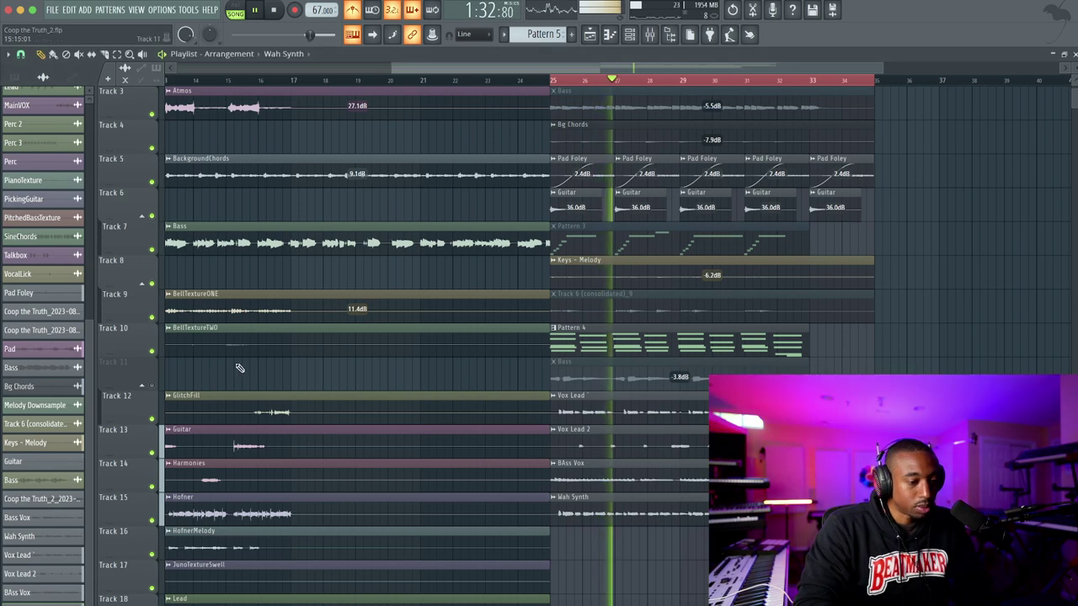
Compare the playback with the bass on Track 11 muted and unmuted, leaving Track 11 unmuted
{"action": "left_click", "coordinate": [152, 384]}
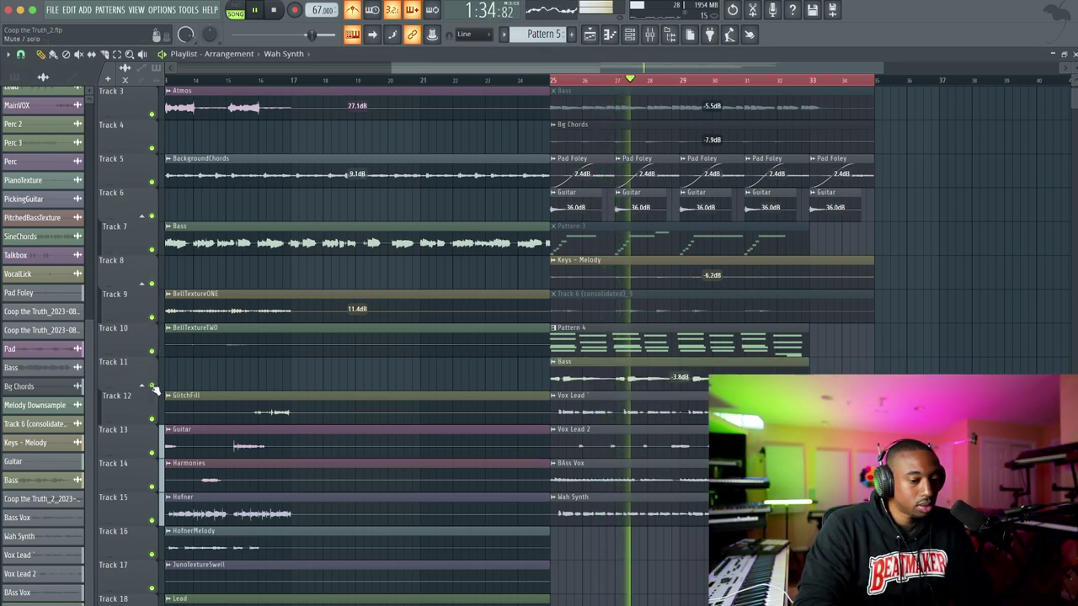
{"action": "left_click", "coordinate": [152, 385]}
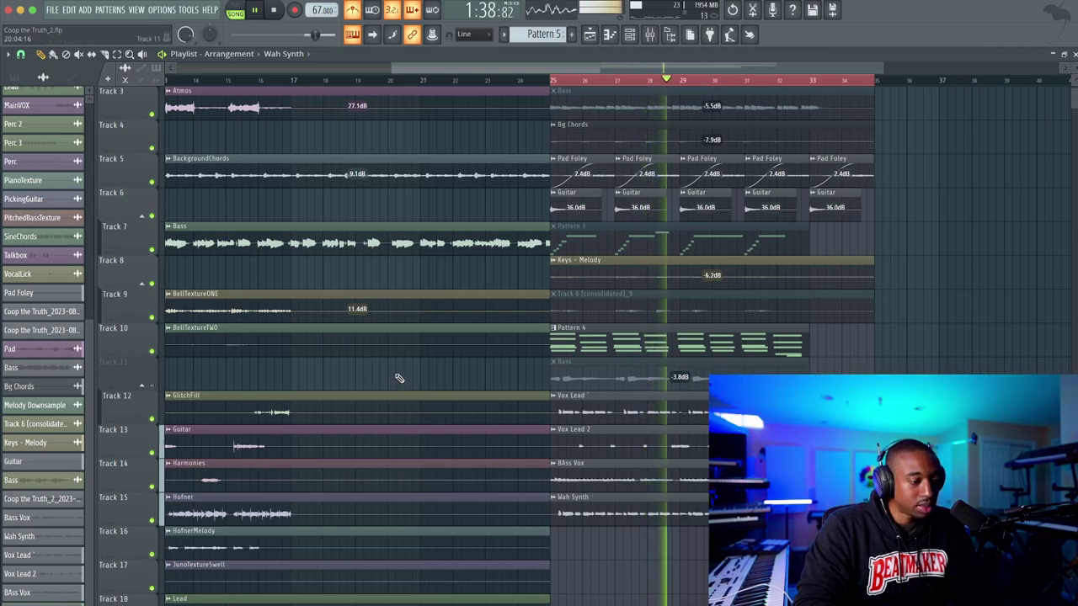
{"action": "scroll", "coordinate": [399, 378], "scroll_direction": "left", "scroll_amount": 3}
{"action": "scroll", "coordinate": [399, 378], "scroll_direction": "right", "scroll_amount": 2}
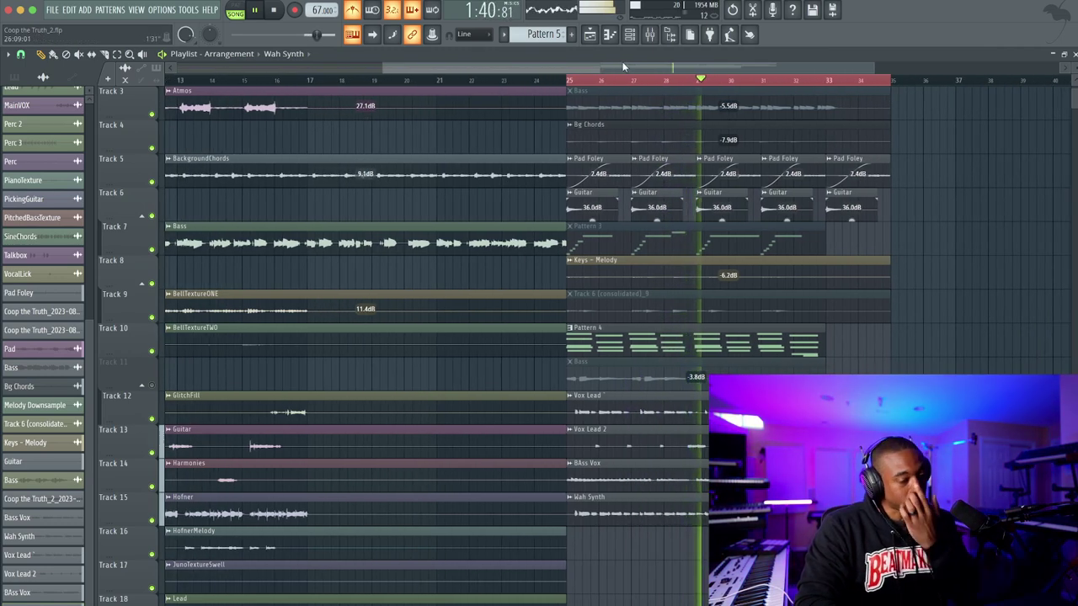
{"action": "left_click", "coordinate": [153, 385]}
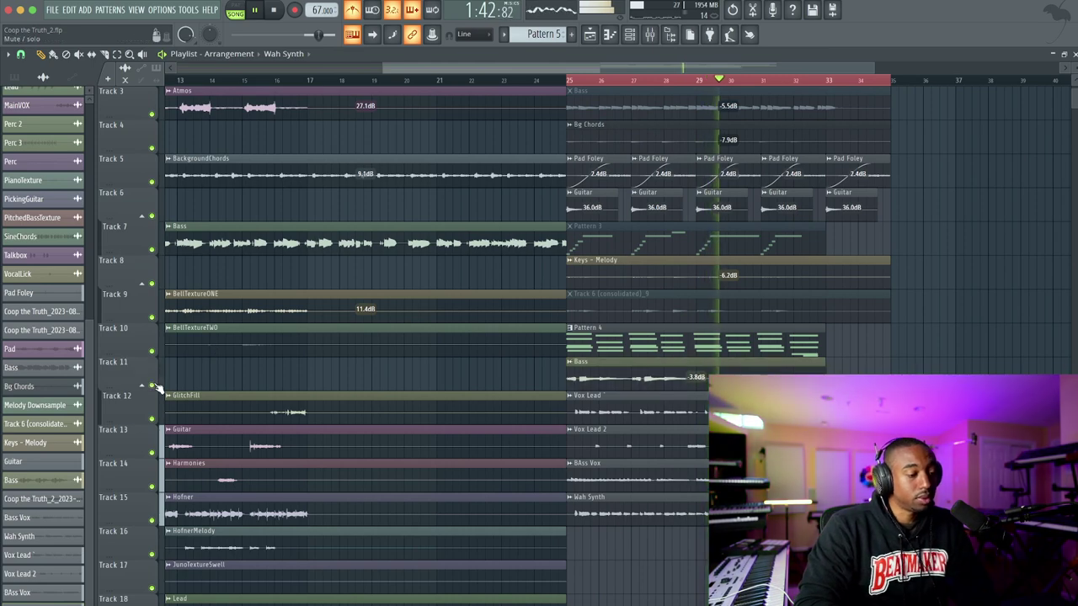
Turn off the metronome while the section from bar 25 plays
{"action": "scroll", "coordinate": [462, 368], "scroll_direction": "left", "scroll_amount": 1}
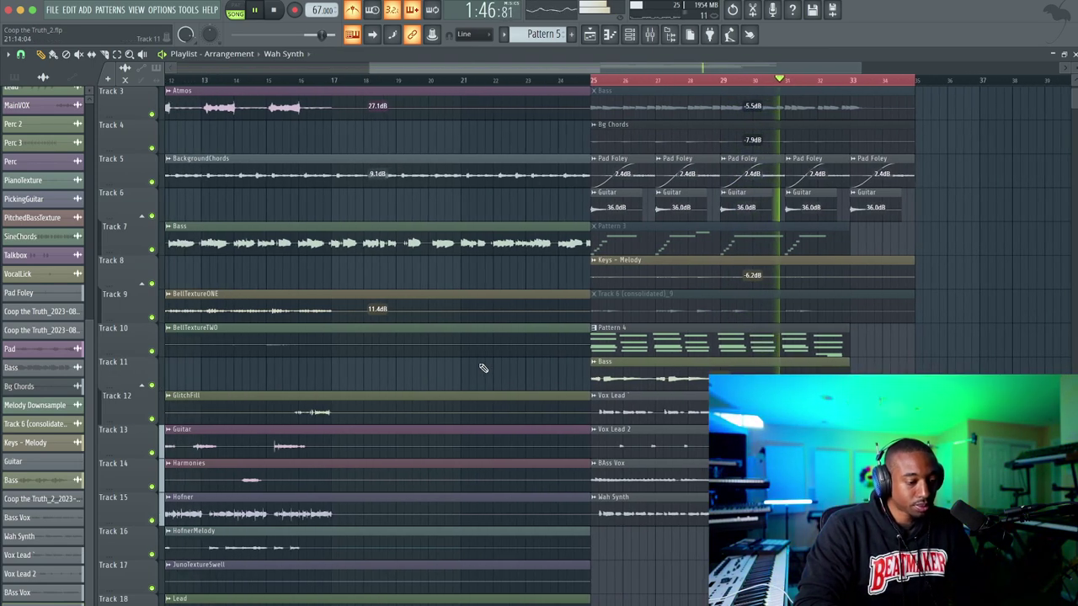
{"action": "scroll", "coordinate": [483, 368], "scroll_direction": "left", "scroll_amount": 1}
{"action": "scroll", "coordinate": [484, 368], "scroll_direction": "right", "scroll_amount": 2}
{"action": "scroll", "coordinate": [484, 368], "scroll_direction": "left", "scroll_amount": 3}
{"action": "left_click", "coordinate": [359, 16]}
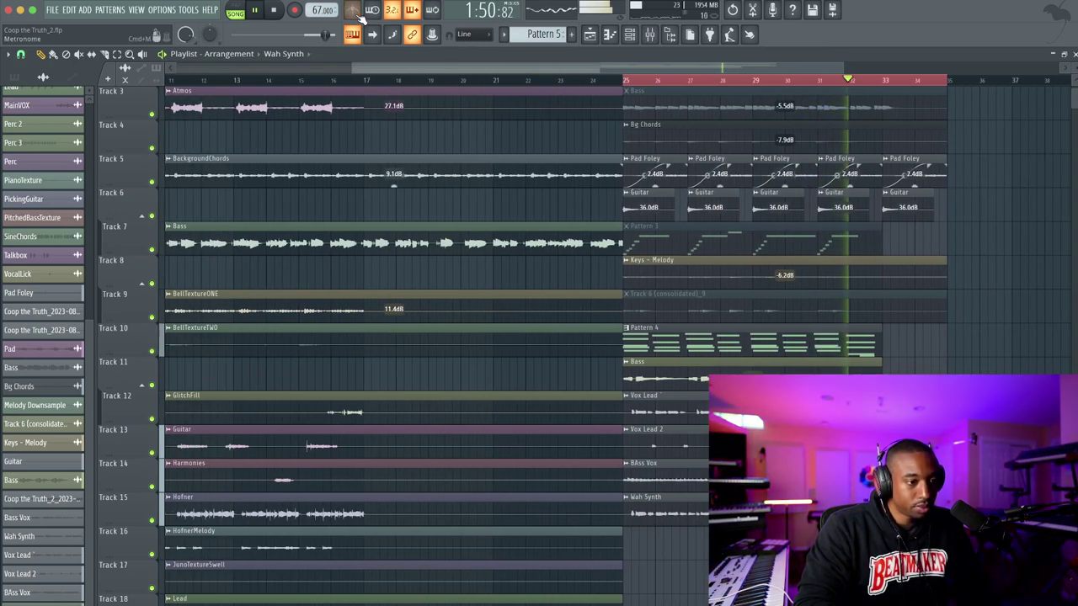
Listen to the new section, replay it from bar 25 and look through the lower playlist tracks
{"action": "scroll", "coordinate": [548, 317], "scroll_direction": "right", "scroll_amount": 2}
{"action": "scroll", "coordinate": [496, 337], "scroll_direction": "down", "scroll_amount": 1}
{"action": "scroll", "coordinate": [496, 337], "scroll_direction": "right", "scroll_amount": 2}
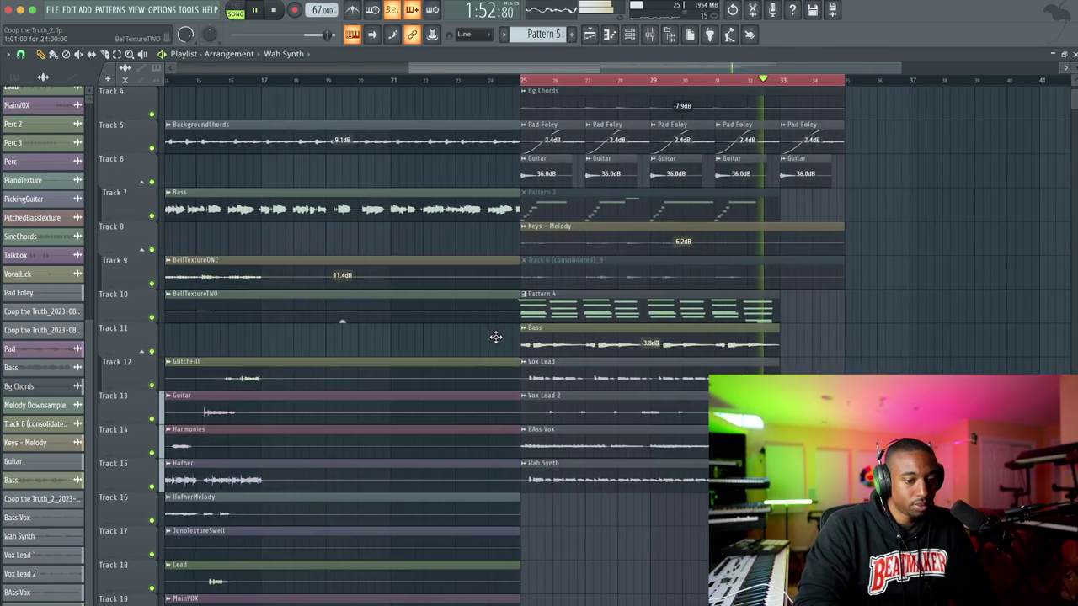
{"action": "scroll", "coordinate": [495, 337], "scroll_direction": "left", "scroll_amount": 4}
{"action": "scroll", "coordinate": [496, 336], "scroll_direction": "down", "scroll_amount": 7}
{"action": "scroll", "coordinate": [496, 336], "scroll_direction": "left", "scroll_amount": 7}
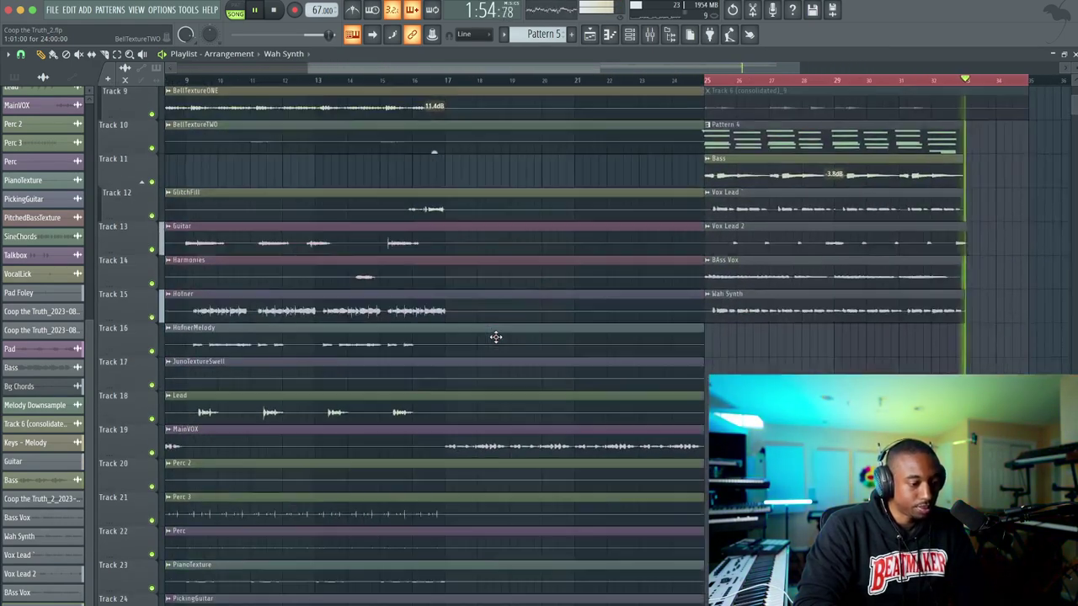
{"action": "scroll", "coordinate": [735, 286], "scroll_direction": "right", "scroll_amount": 4}
{"action": "scroll", "coordinate": [735, 286], "scroll_direction": "right", "scroll_amount": 2}
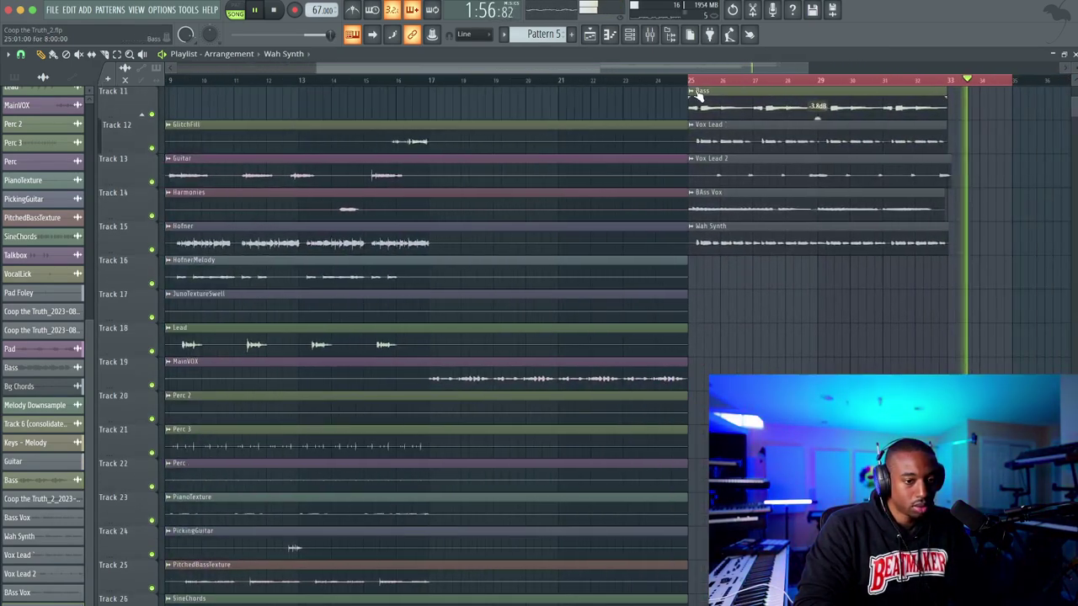
{"action": "left_click", "coordinate": [691, 81]}
{"action": "scroll", "coordinate": [510, 172], "scroll_direction": "down", "scroll_amount": 4}
{"action": "scroll", "coordinate": [510, 172], "scroll_direction": "left", "scroll_amount": 5}
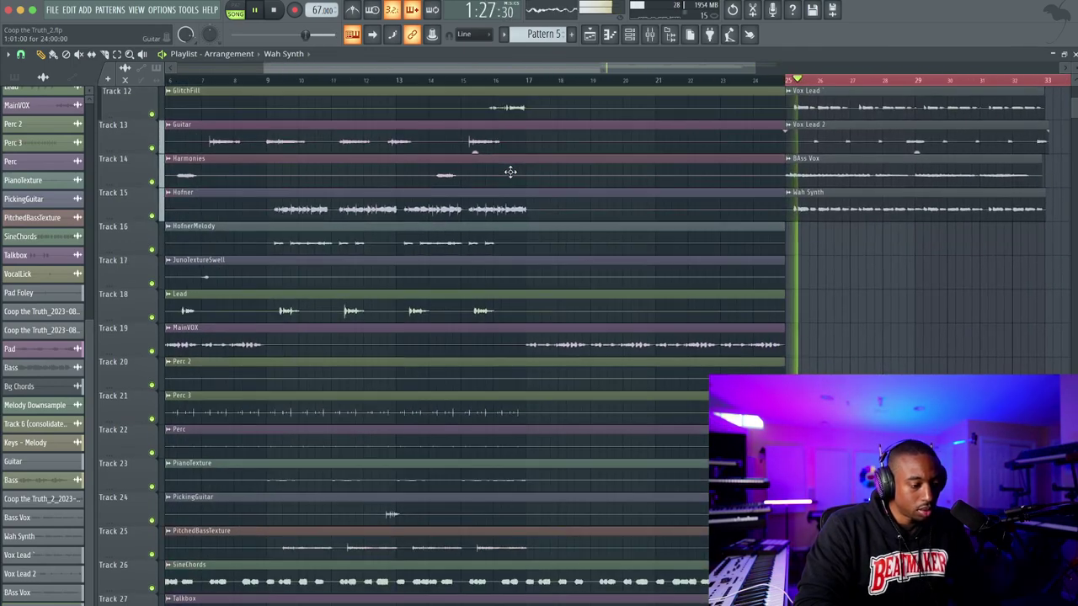
Stop playback and save the project
{"action": "key", "text": "space"}
{"action": "scroll", "coordinate": [578, 163], "scroll_direction": "left", "scroll_amount": 4}
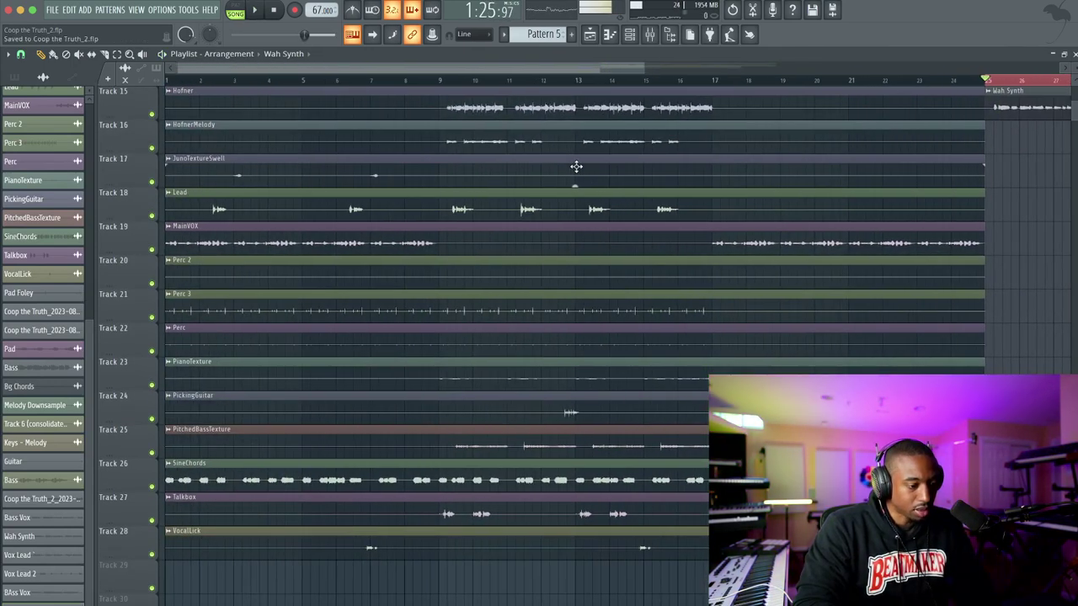
{"action": "scroll", "coordinate": [576, 166], "scroll_direction": "up", "scroll_amount": 1}
{"action": "key", "text": "ctrl+s"}
Play the arrangement from bar 25 and review the clips on the upper playlist tracks
{"action": "scroll", "coordinate": [576, 165], "scroll_direction": "up", "scroll_amount": 10}
{"action": "scroll", "coordinate": [576, 166], "scroll_direction": "right", "scroll_amount": 8}
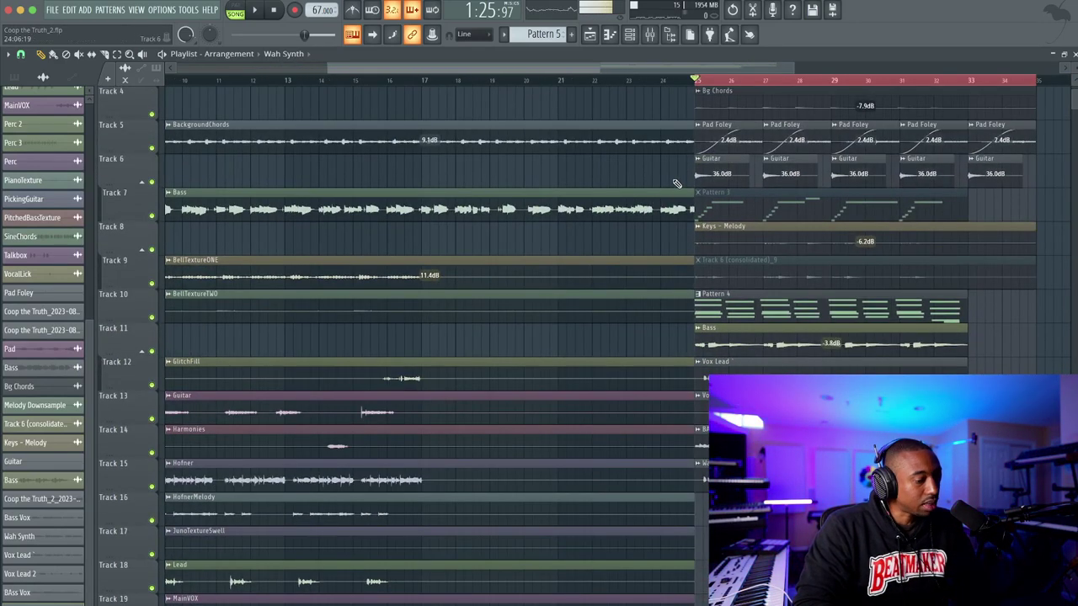
{"action": "left_click", "coordinate": [697, 83]}
{"action": "key", "text": "space"}
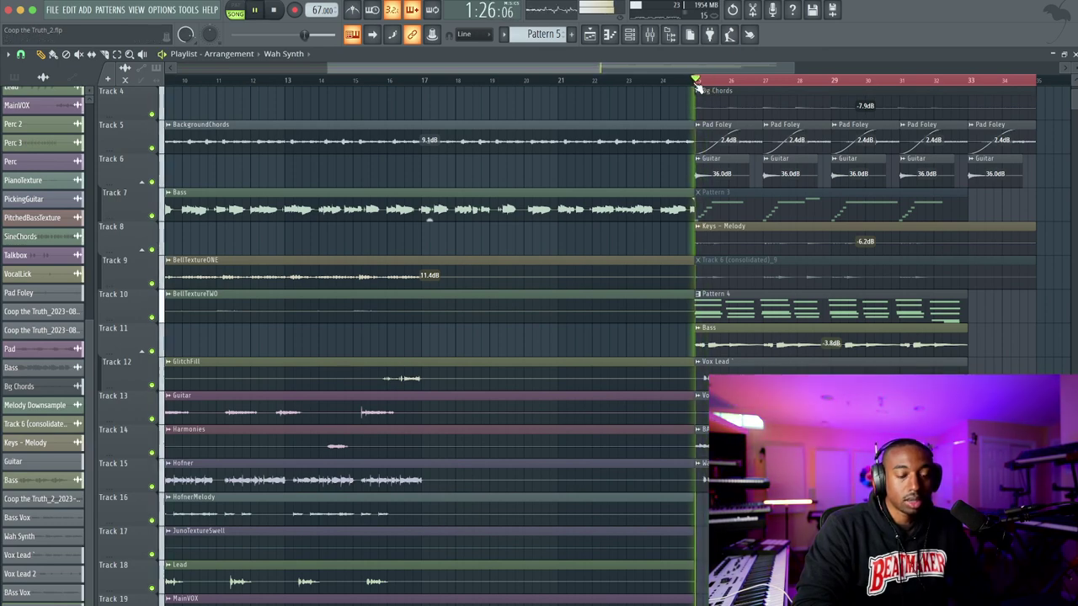
{"action": "scroll", "coordinate": [707, 113], "scroll_direction": "right", "scroll_amount": 3}
{"action": "scroll", "coordinate": [705, 114], "scroll_direction": "up", "scroll_amount": 1}
{"action": "scroll", "coordinate": [598, 138], "scroll_direction": "up", "scroll_amount": 2}
{"action": "scroll", "coordinate": [594, 135], "scroll_direction": "right", "scroll_amount": 4}
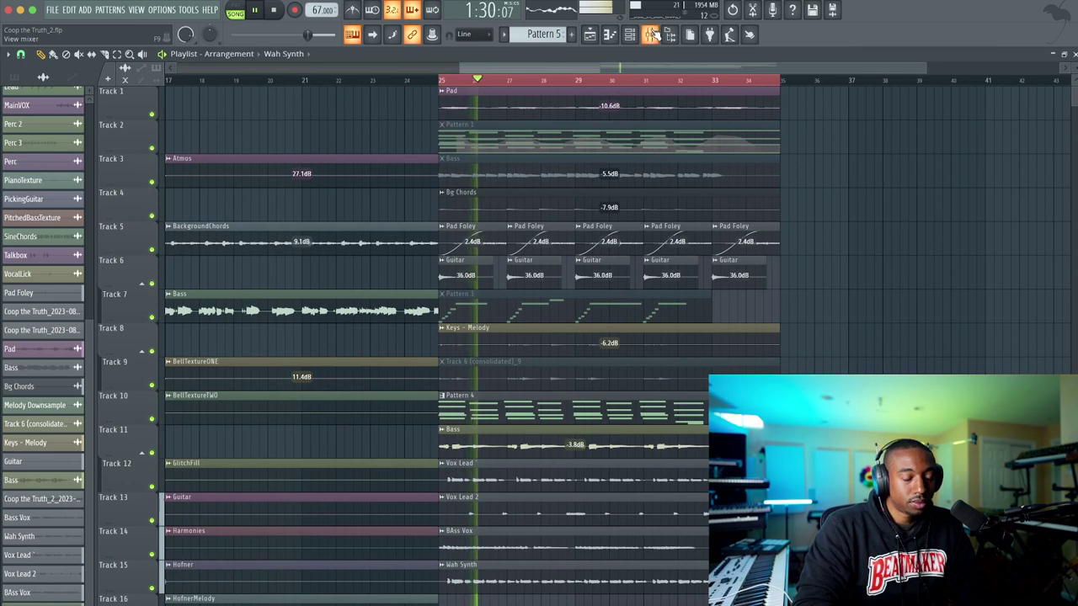
Stop playback, insert Vocal Bender Stereo on the Vox Lead mixer track and lower its formant to about -2 semitones
{"action": "left_click", "coordinate": [653, 39]}
{"action": "key", "text": "space"}
{"action": "scroll", "coordinate": [419, 300], "scroll_direction": "down", "scroll_amount": 3}
{"action": "left_click", "coordinate": [359, 302]}
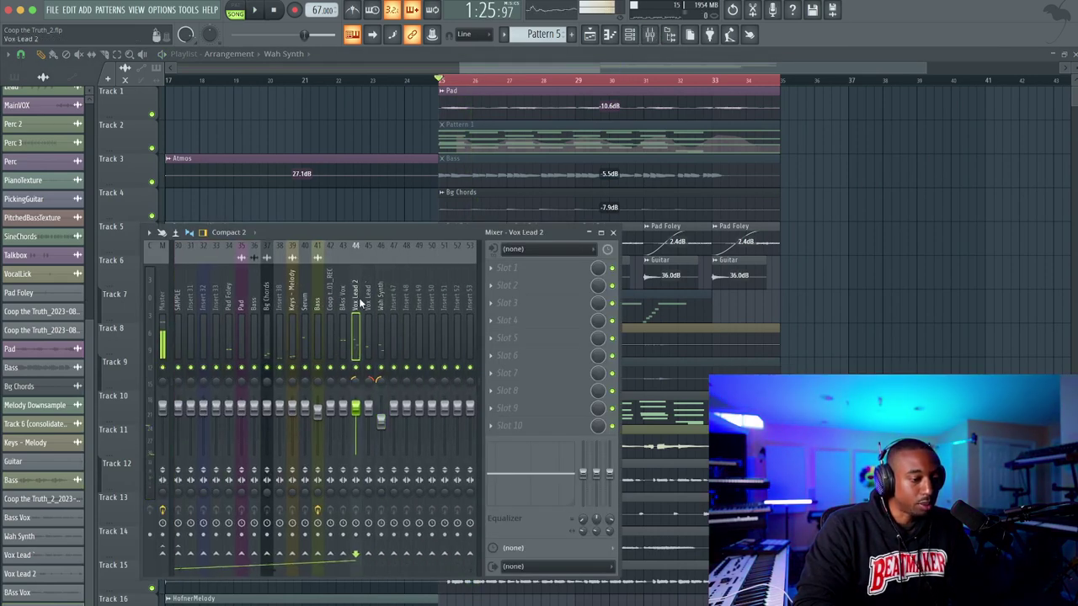
{"action": "left_click", "coordinate": [382, 303]}
{"action": "left_click", "coordinate": [368, 304]}
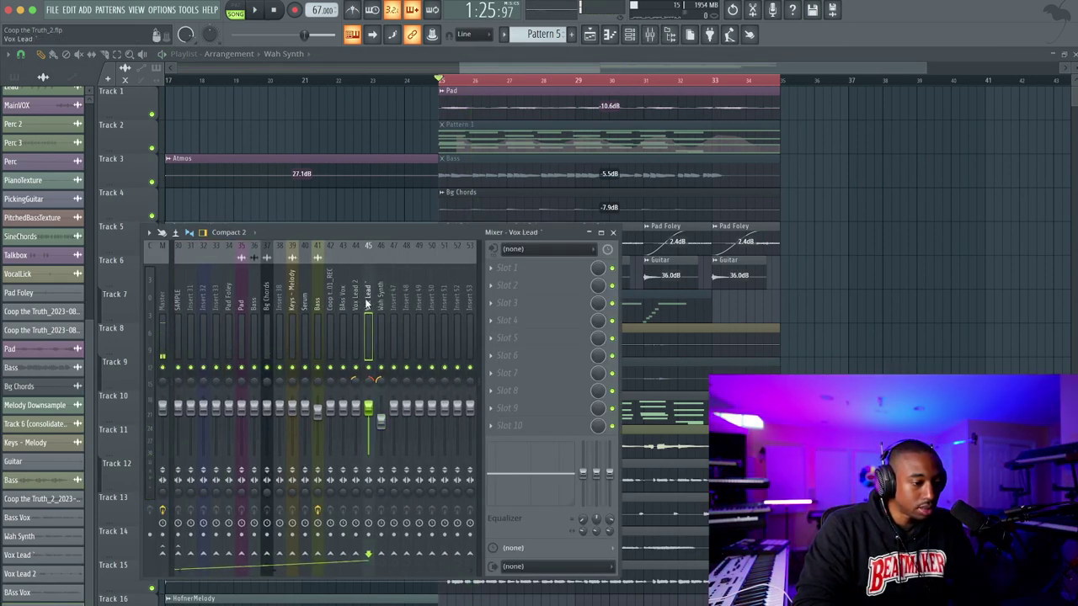
{"action": "left_click", "coordinate": [516, 270]}
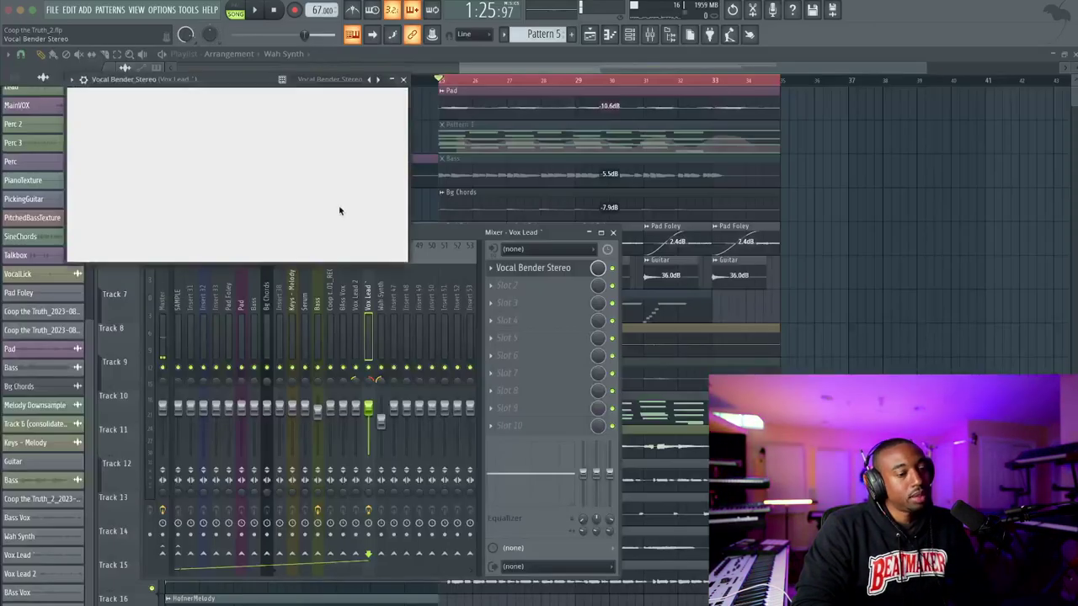
{"action": "left_click_drag", "start_coordinate": [290, 173], "coordinate": [290, 179]}
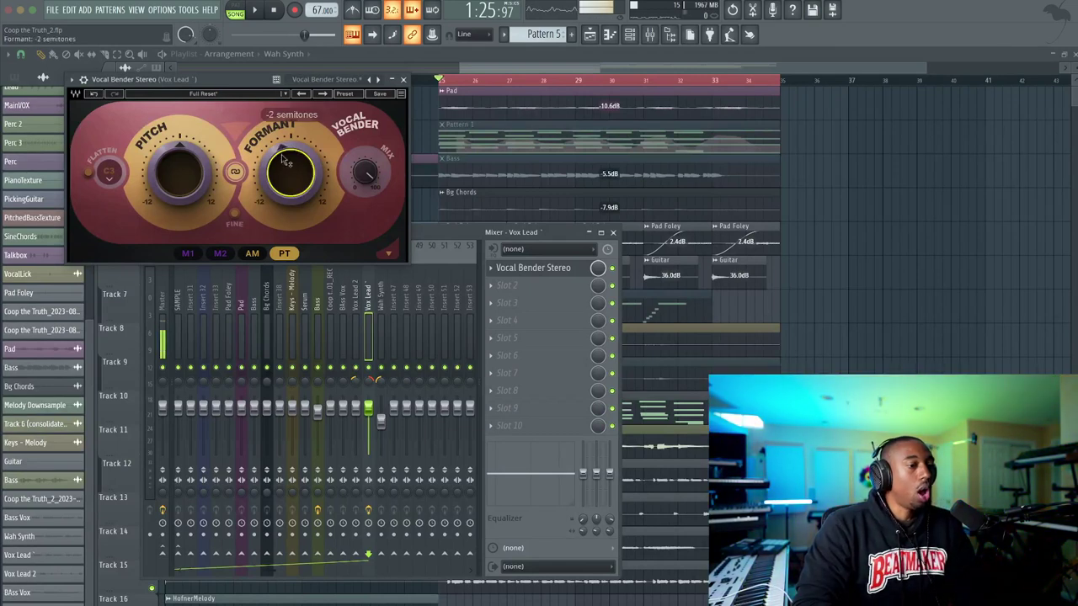
Play the section from bar 25 with Vox Lead soloed and lower its Vocal Bender mix to about 45 or less
{"action": "key", "text": "space"}
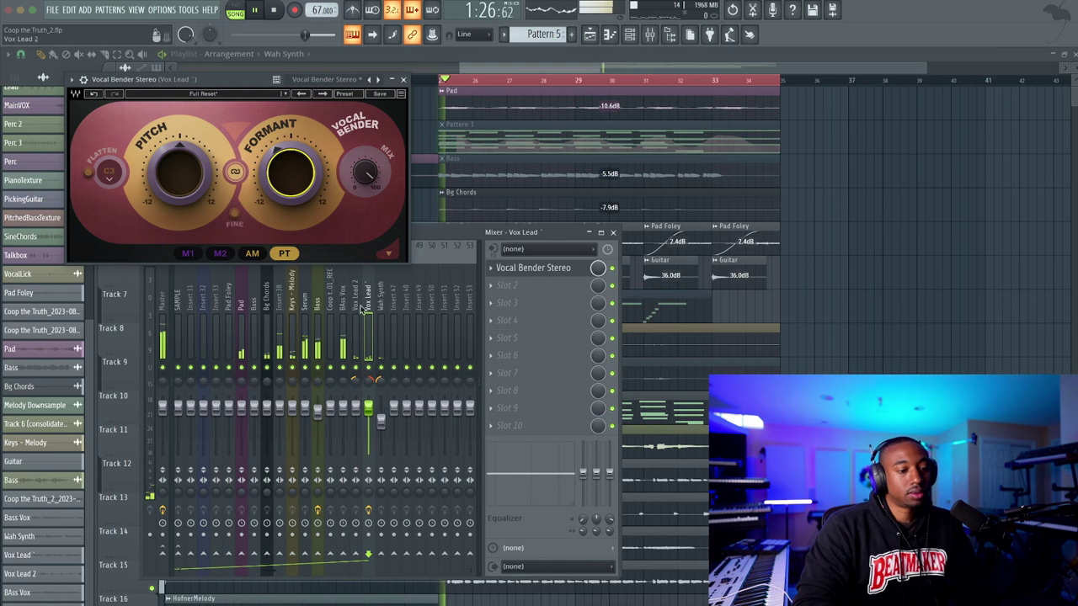
{"action": "left_click", "coordinate": [404, 81]}
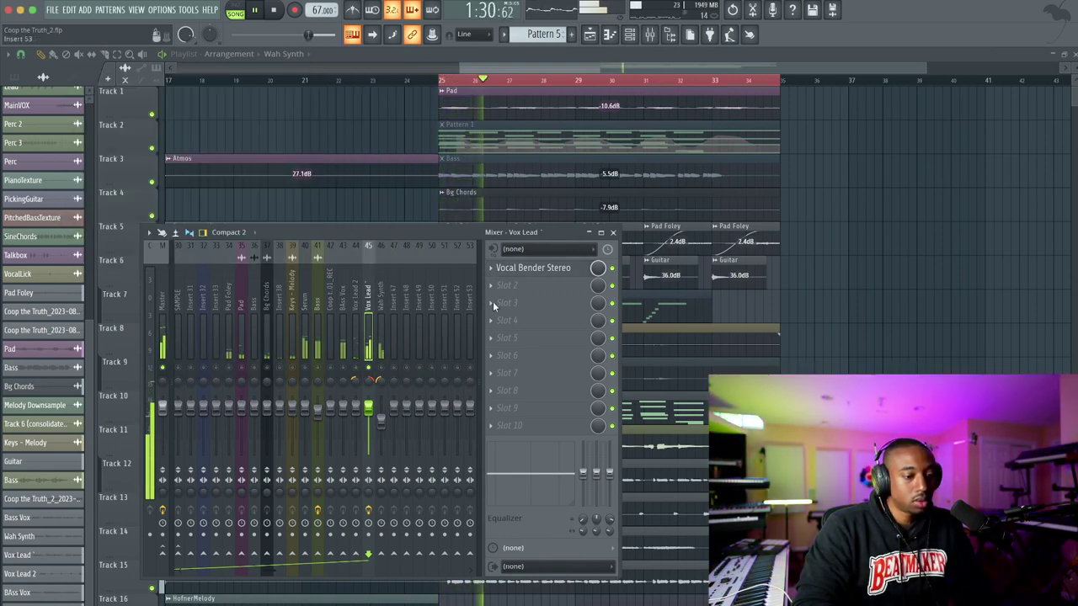
{"action": "left_click", "coordinate": [531, 268]}
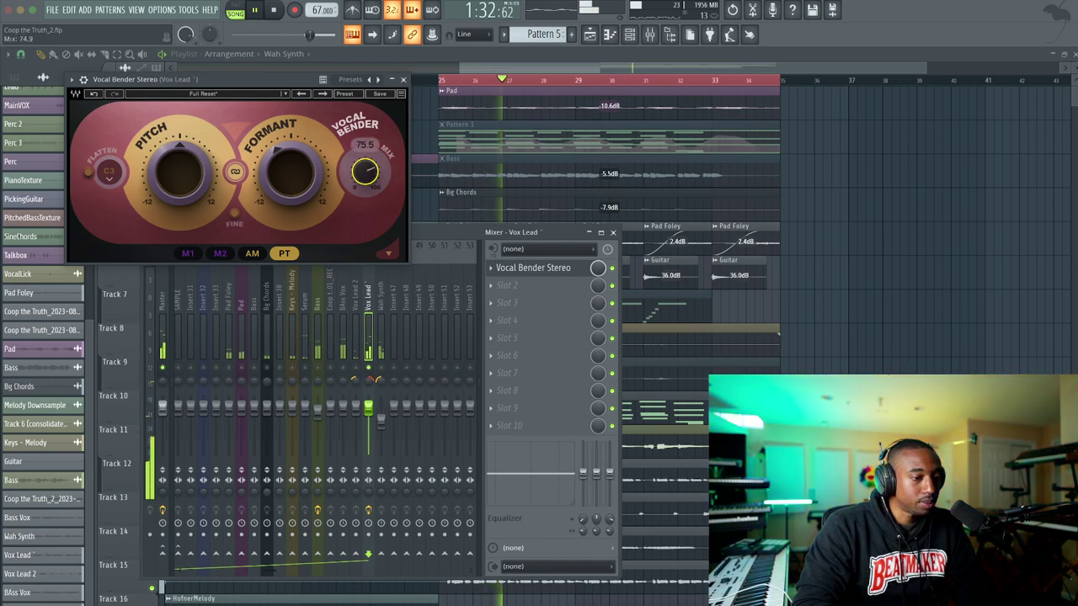
{"action": "left_click", "coordinate": [402, 80]}
{"action": "scroll", "coordinate": [294, 296], "scroll_direction": "up", "scroll_amount": 5}
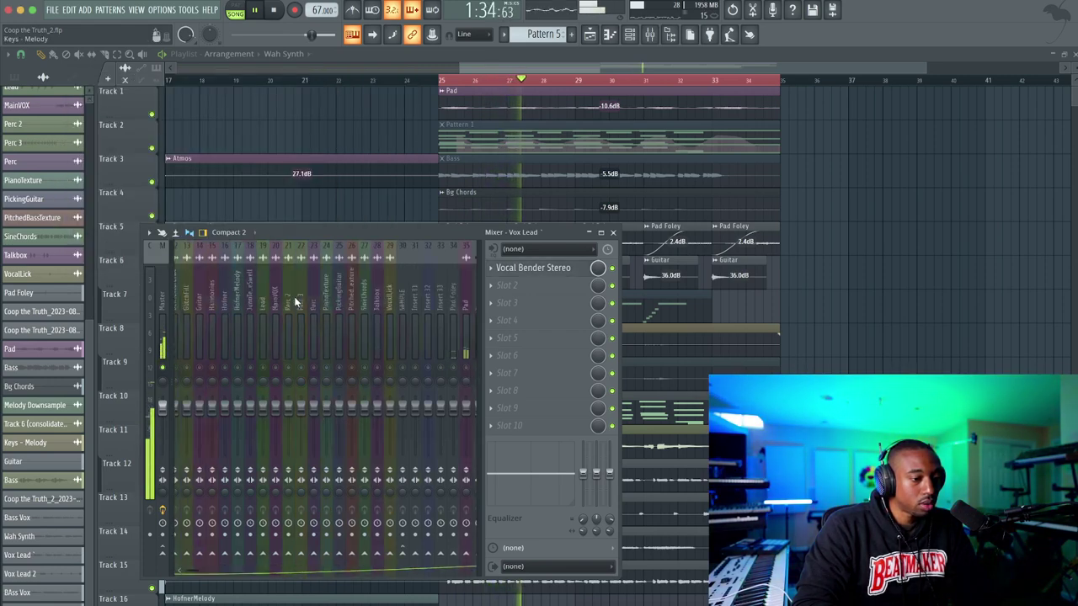
{"action": "scroll", "coordinate": [326, 310], "scroll_direction": "down", "scroll_amount": 5}
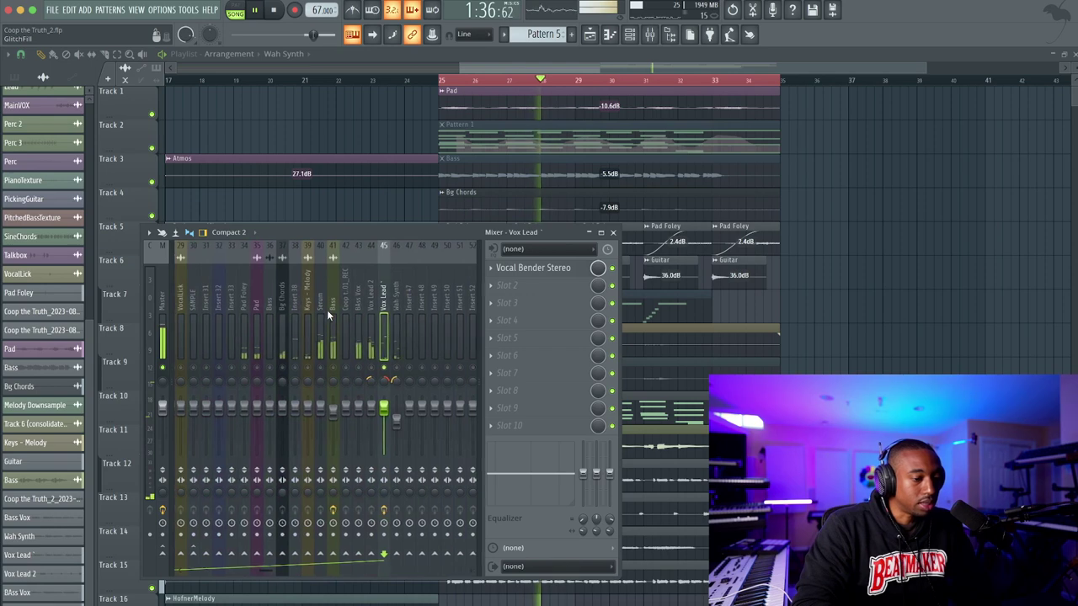
{"action": "left_click", "coordinate": [574, 270]}
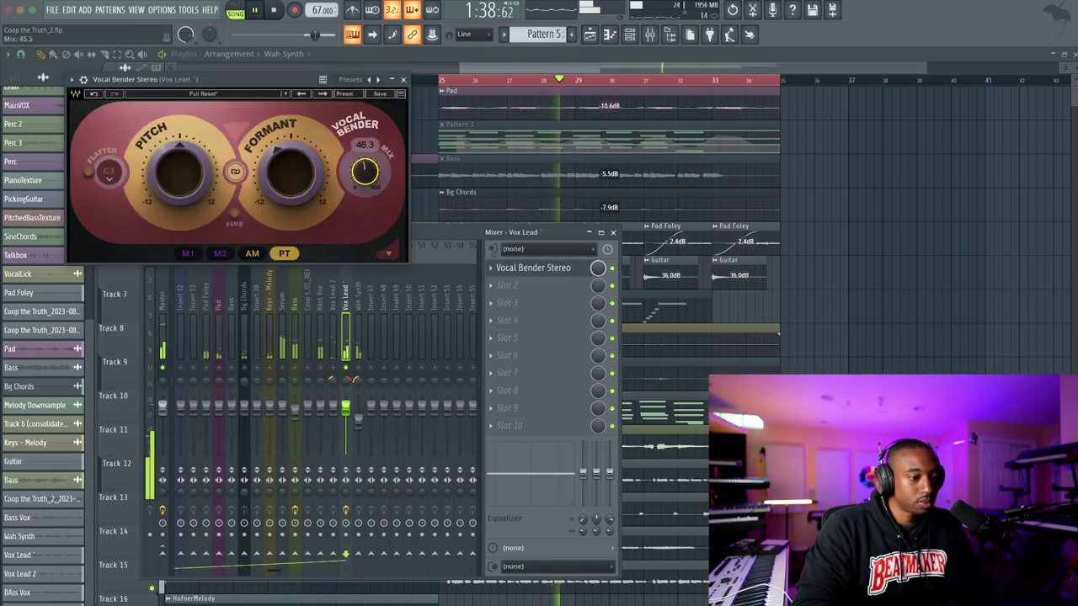
End the solo on the Vox Lead mixer track and select the Wah Synth track
{"action": "right_click", "coordinate": [349, 377]}
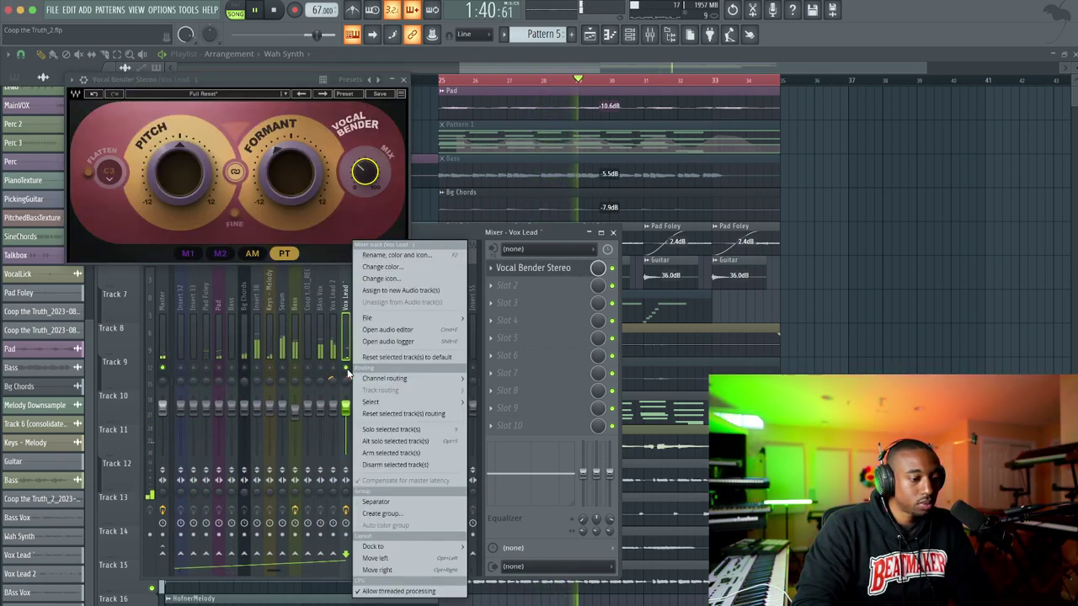
{"action": "left_click", "coordinate": [348, 370]}
{"action": "right_click", "coordinate": [347, 369]}
{"action": "left_click", "coordinate": [356, 346]}
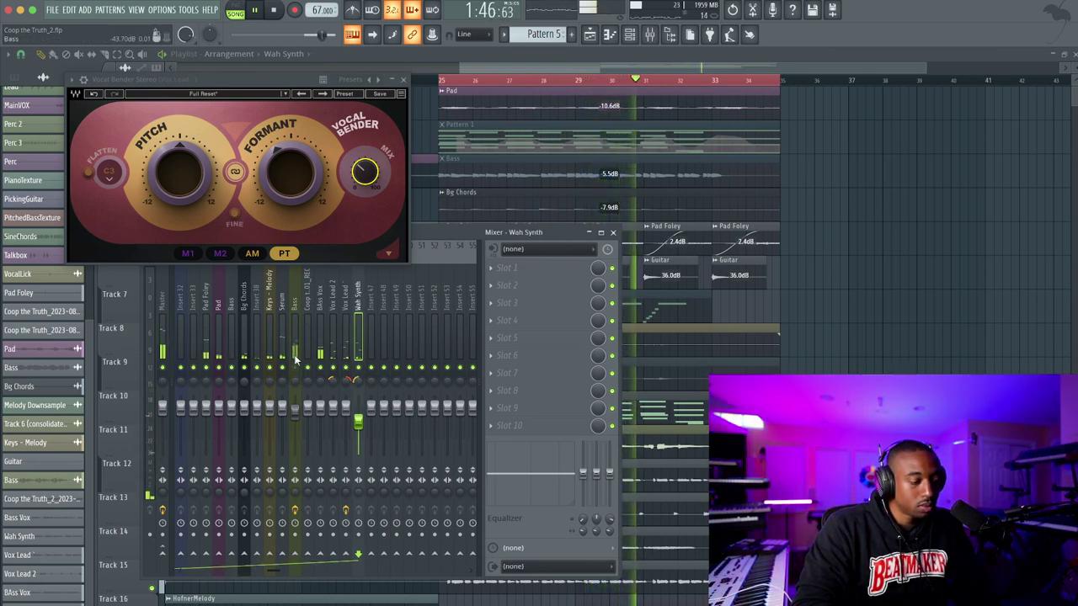
Close the mixer and the Vocal Bender window, and save the project
{"action": "key", "text": "F9"}
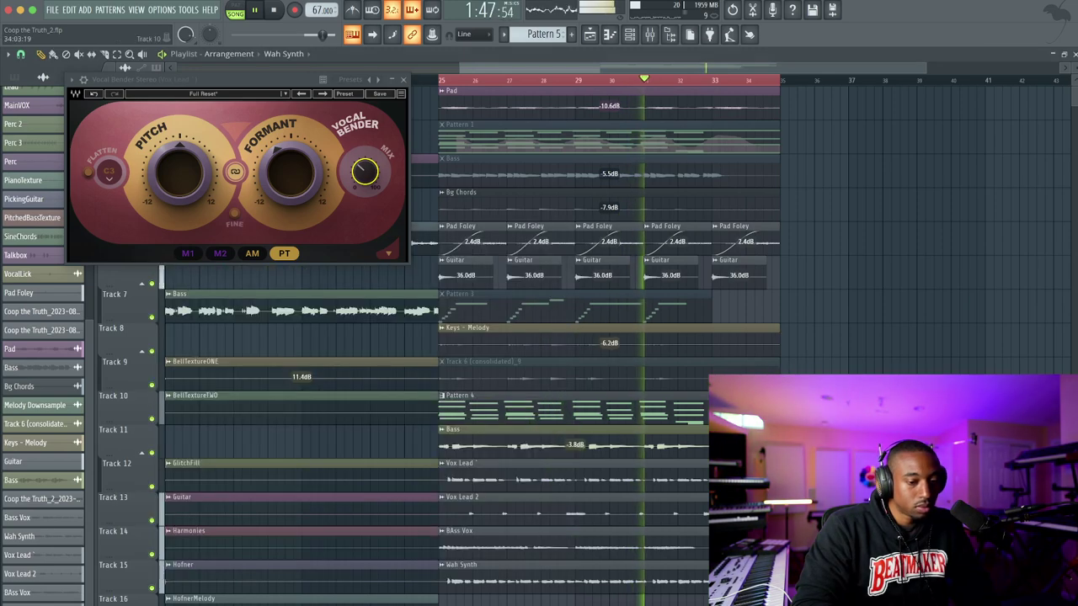
{"action": "left_click", "coordinate": [403, 80]}
{"action": "key", "text": "ctrl+s"}
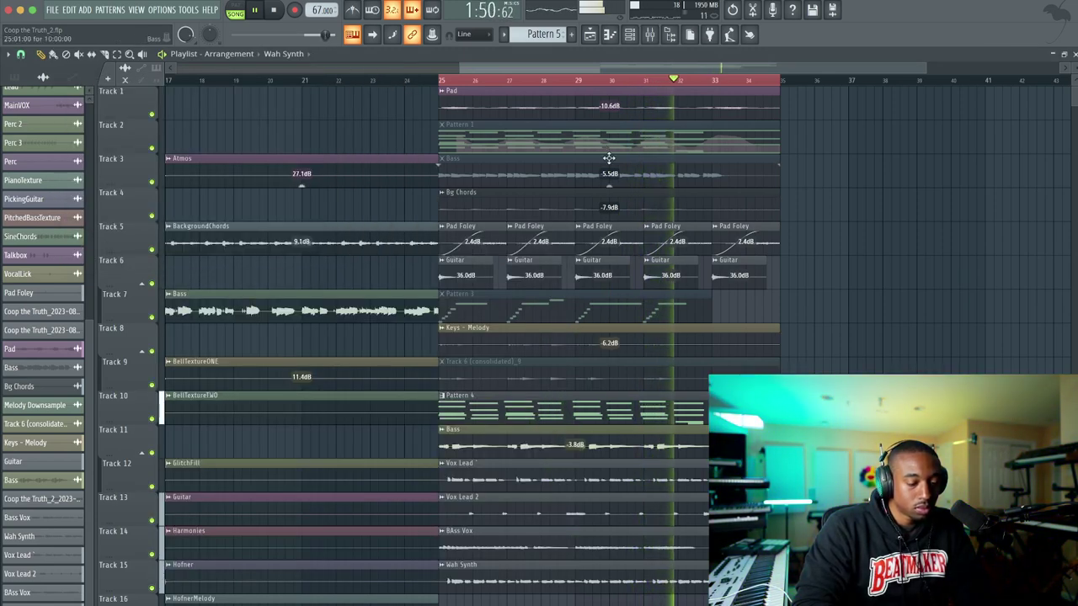
Reopen the mixer, select the ANALOG OUT track, stop playback and look through the other mixer tracks
{"action": "left_click", "coordinate": [649, 35]}
{"action": "left_click", "coordinate": [347, 292]}
{"action": "scroll", "coordinate": [347, 292], "scroll_direction": "up", "scroll_amount": 10}
{"action": "left_click", "coordinate": [179, 312]}
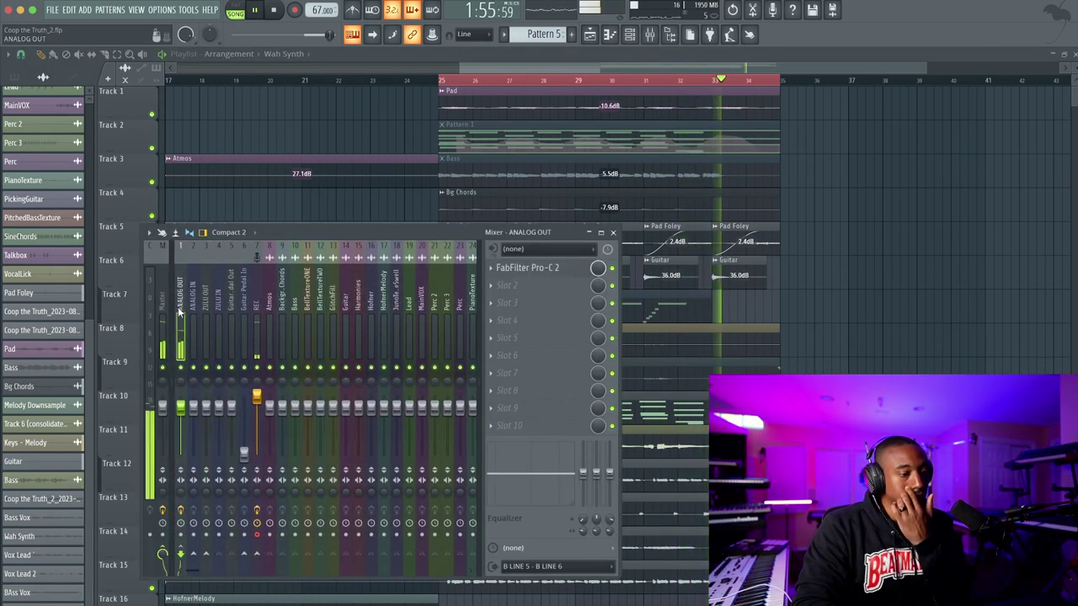
{"action": "left_click", "coordinate": [543, 286]}
{"action": "key", "text": "Escape"}
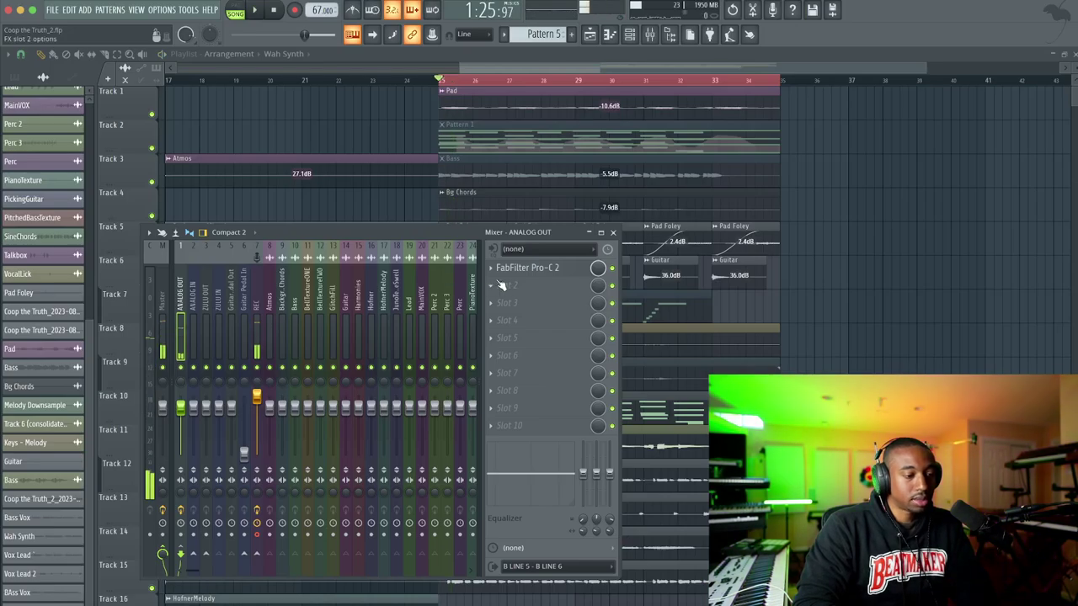
{"action": "scroll", "coordinate": [433, 291], "scroll_direction": "down", "scroll_amount": 10}
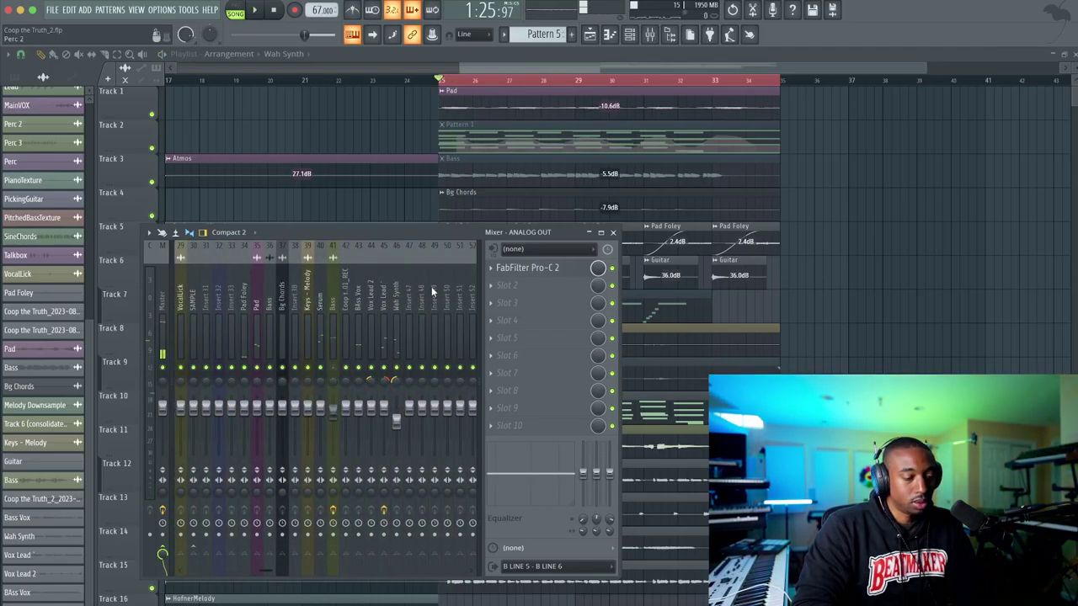
{"action": "scroll", "coordinate": [431, 286], "scroll_direction": "up", "scroll_amount": 10}
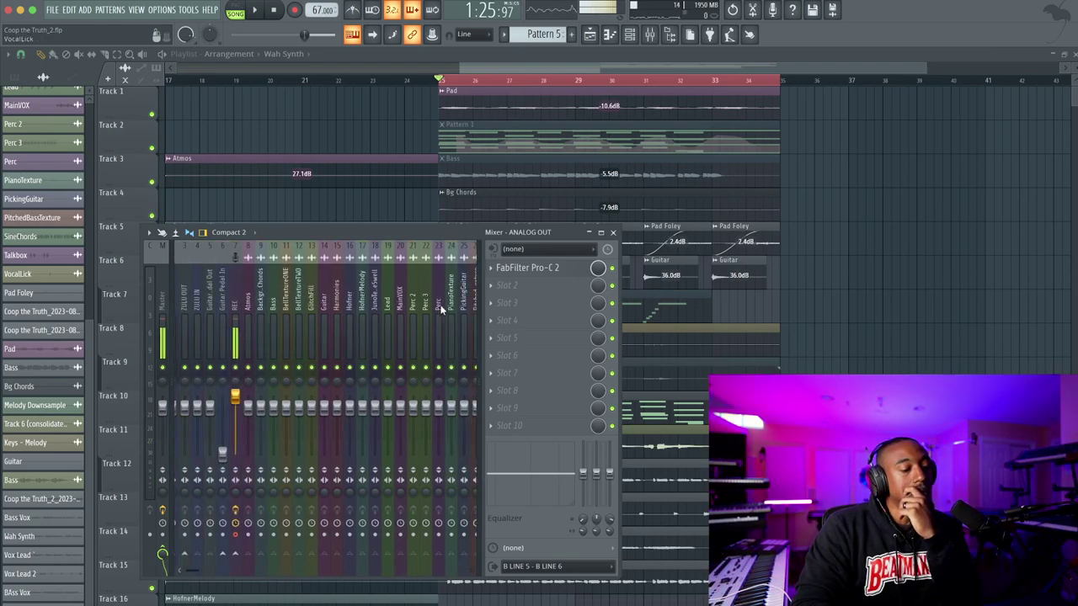
Insert the Rev SPRING-636 reverb with the Gibbs Large preset in the second effect slot of ANALOG OUT
{"action": "left_click", "coordinate": [507, 287]}
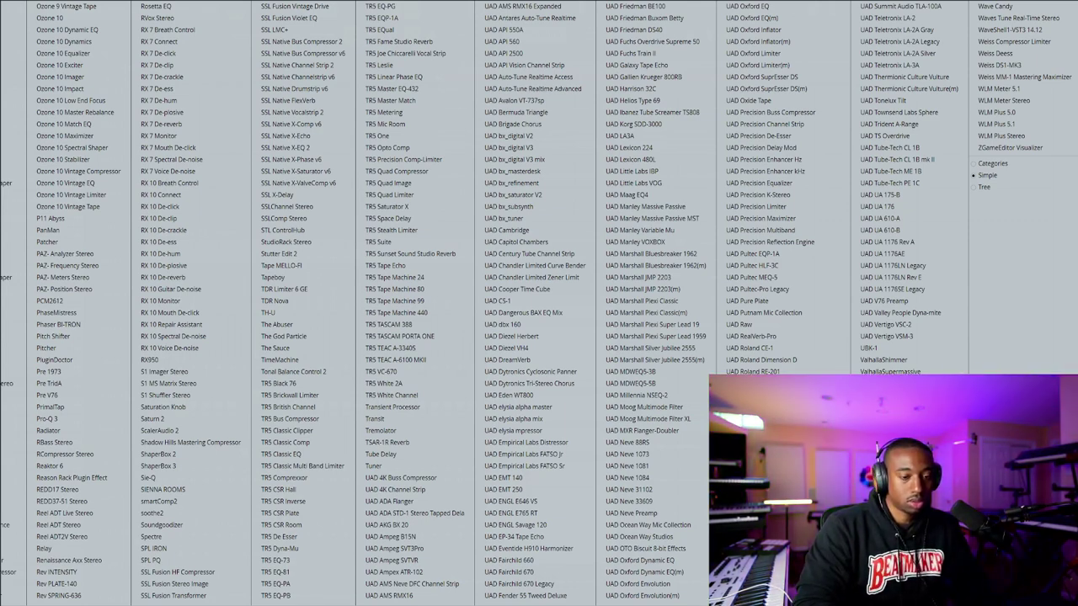
{"action": "left_click", "coordinate": [685, 272]}
{"action": "key", "text": "space"}
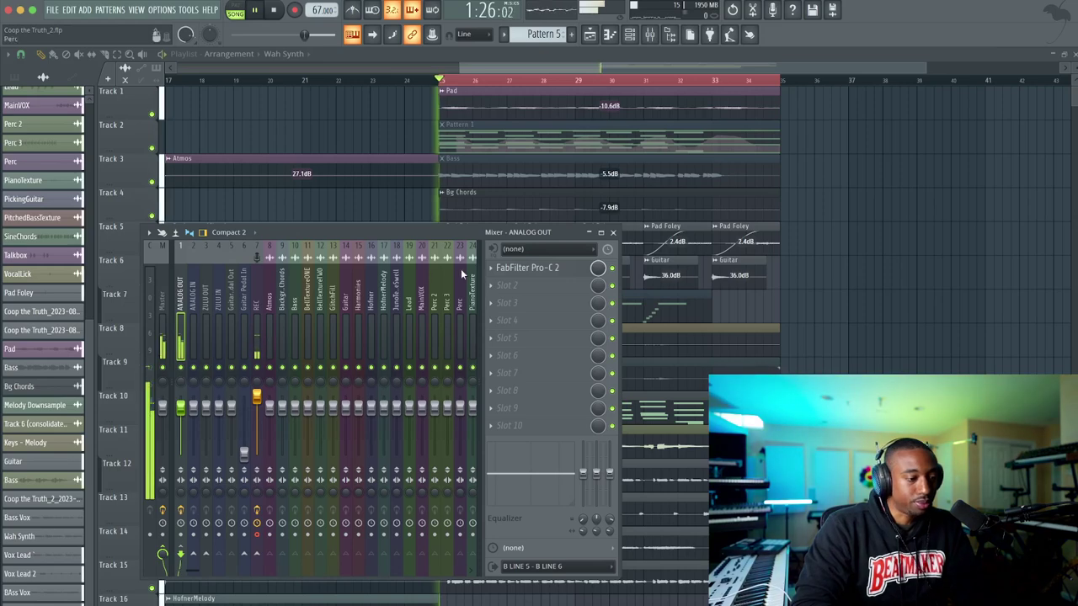
{"action": "left_click", "coordinate": [517, 286]}
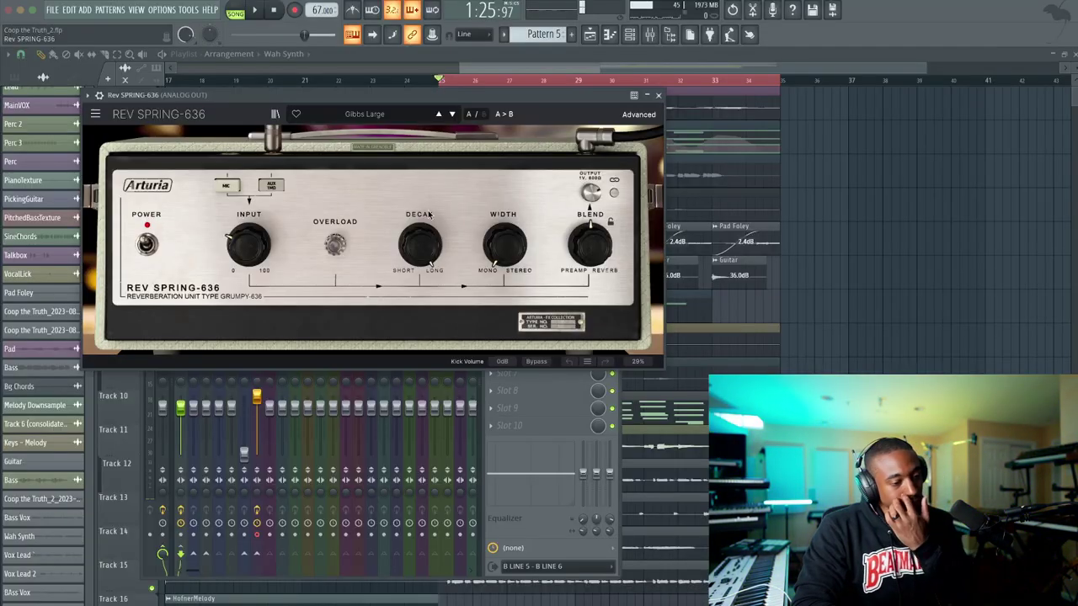
{"action": "left_click", "coordinate": [659, 96]}
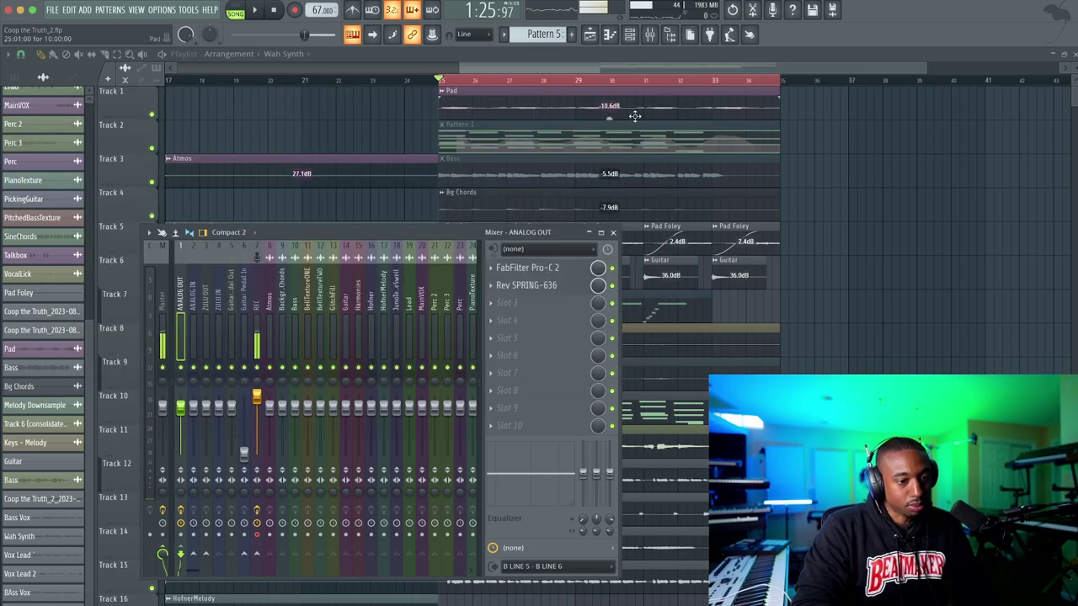
Check the REC track's effects, and set Rev SPRING-636 on ANALOG OUT to about -20 dB output gain and 0.475 blend during playback
{"action": "left_click", "coordinate": [251, 304]}
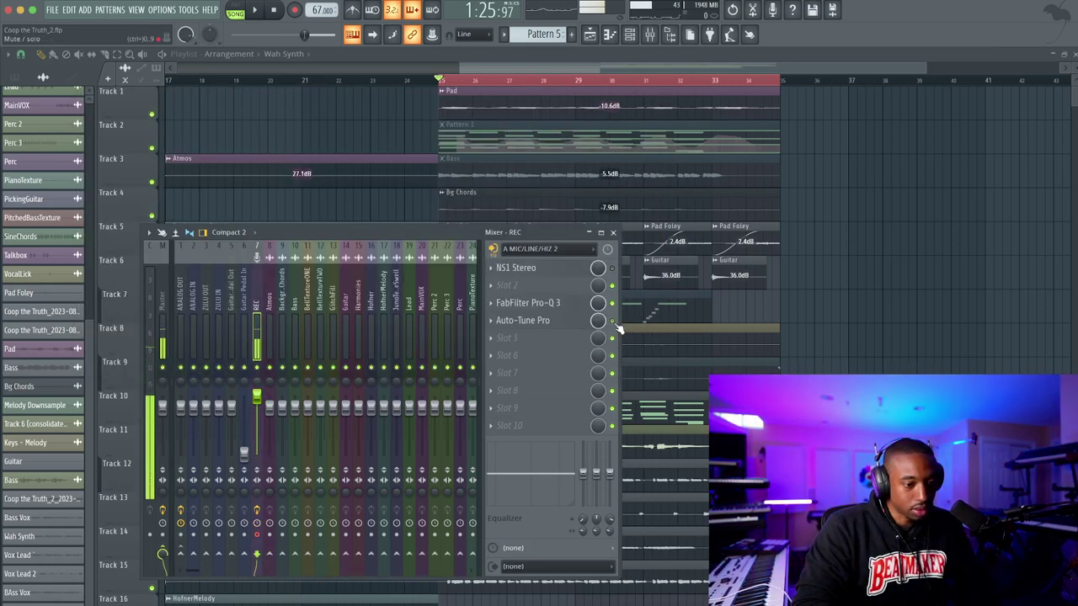
{"action": "left_click", "coordinate": [181, 312]}
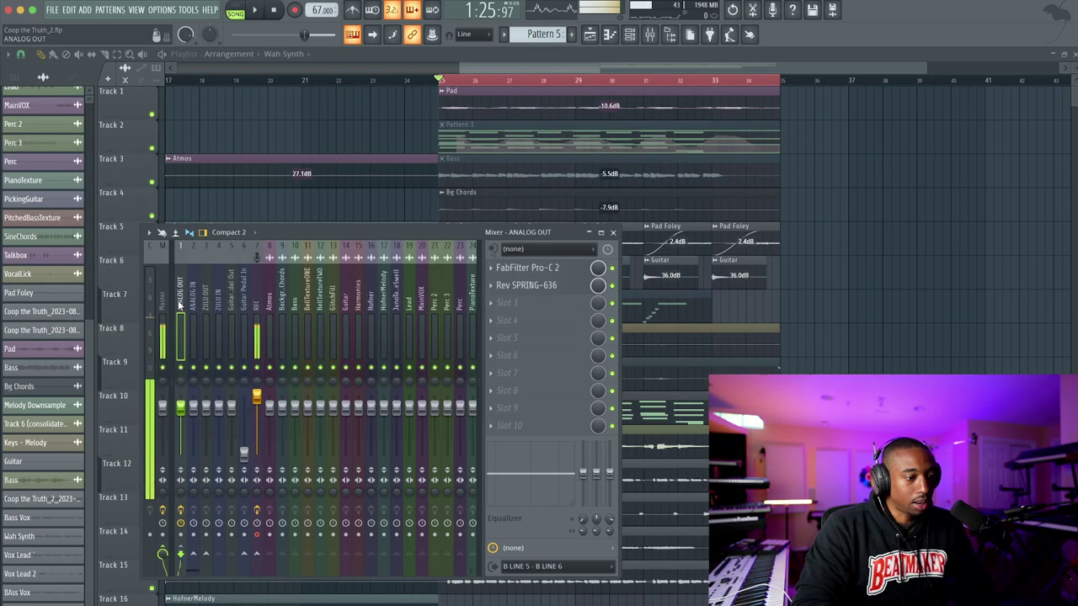
{"action": "left_click", "coordinate": [552, 288]}
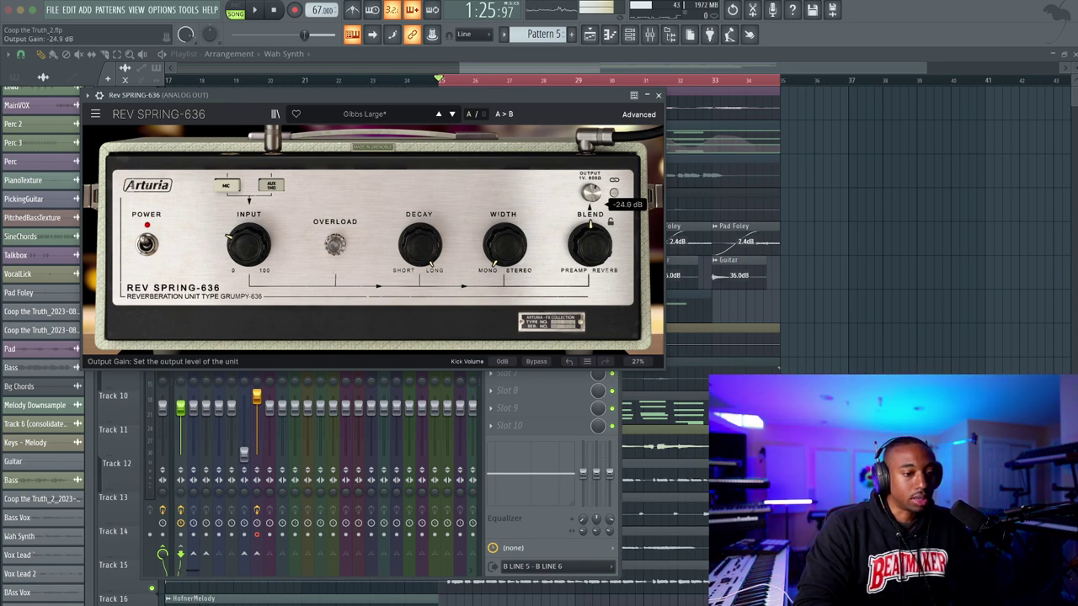
{"action": "key", "text": "space"}
{"action": "mouse_move", "coordinate": [591, 192]}
{"action": "left_mouse_down"}
{"action": "mouse_move", "coordinate": [591, 206]}
{"action": "mouse_move", "coordinate": [591, 187]}
{"action": "left_mouse_up"}
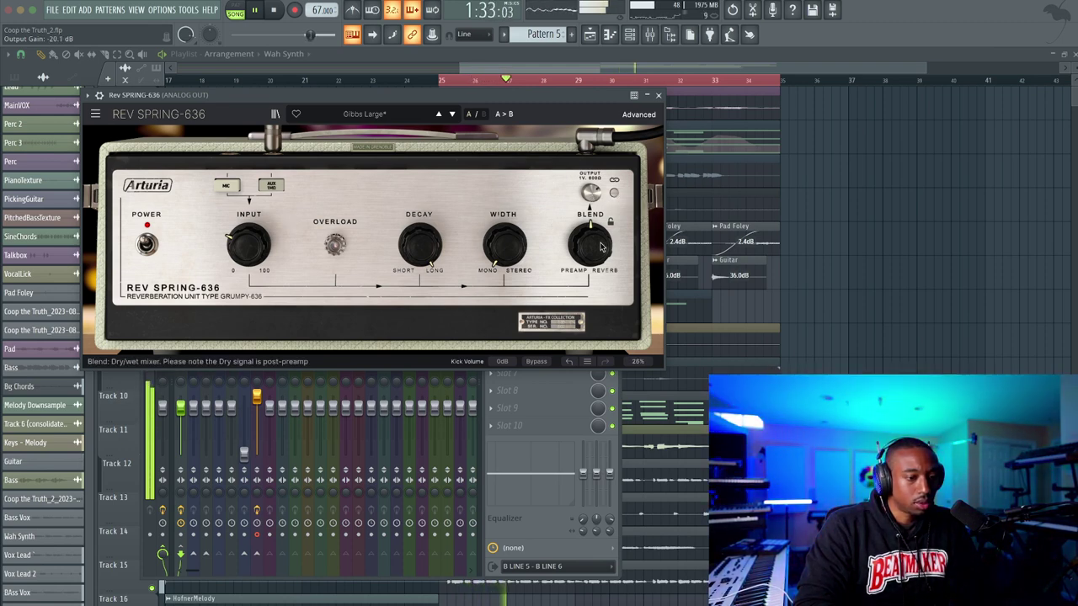
{"action": "left_click_drag", "start_coordinate": [599, 248], "coordinate": [599, 217]}
{"action": "key", "text": "space"}
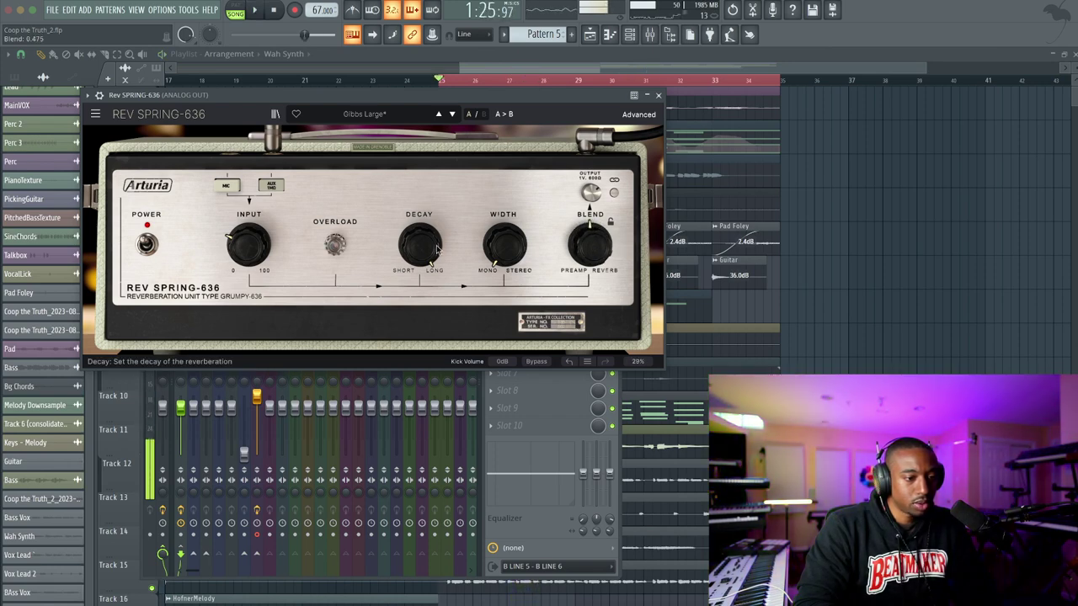
Narrow the Rev SPRING-636 width to about 14.4 % and raise its blend to about 0.916 while listening from bar 25
{"action": "left_click_drag", "start_coordinate": [517, 259], "coordinate": [517, 250]}
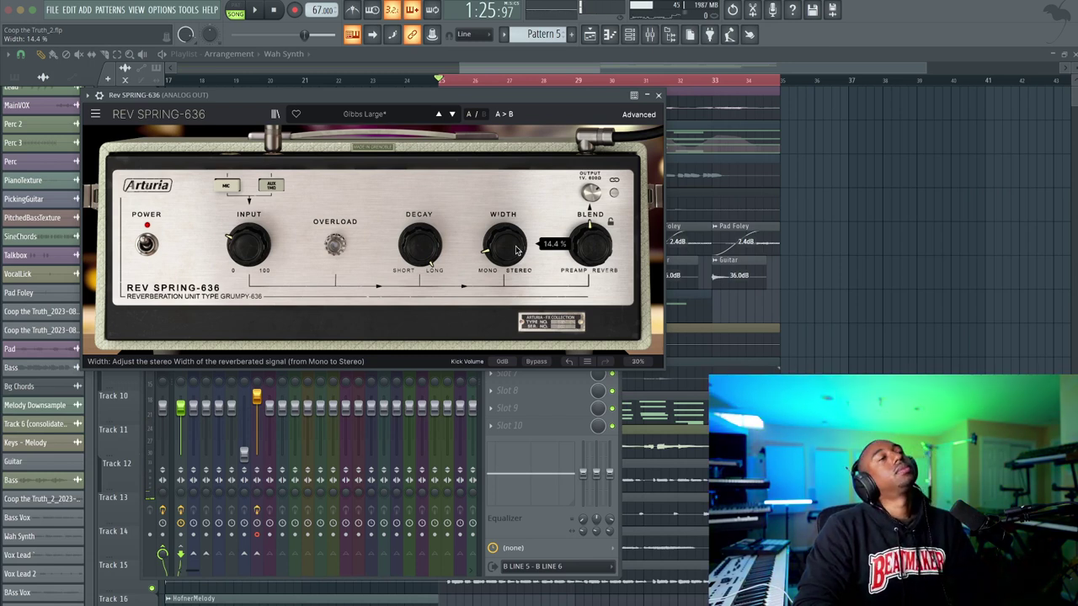
{"action": "key", "text": "space"}
{"action": "left_click_drag", "start_coordinate": [589, 244], "coordinate": [589, 202]}
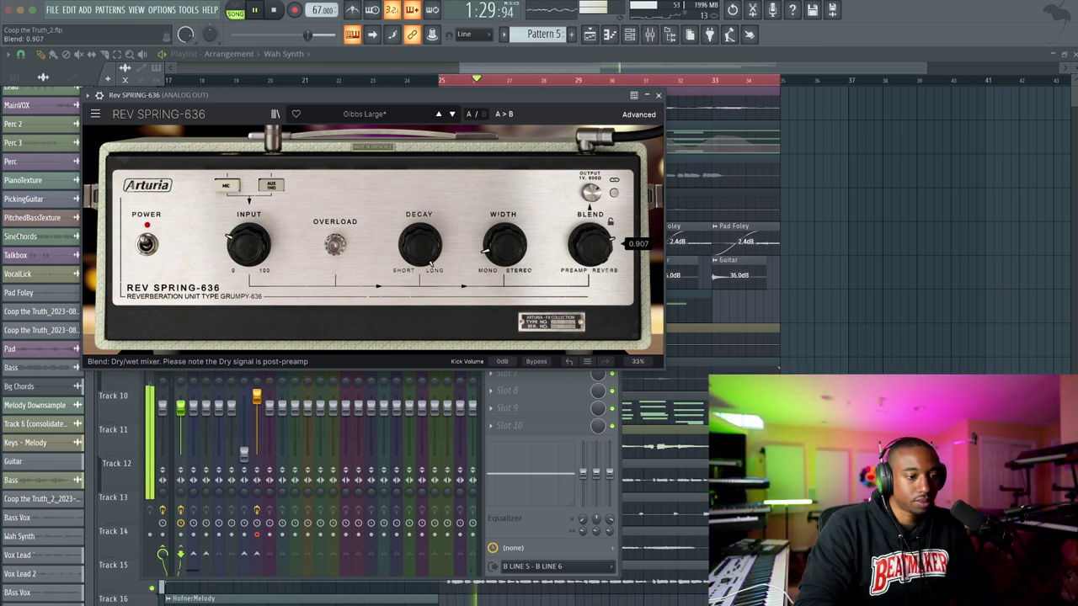
{"action": "key", "text": "space"}
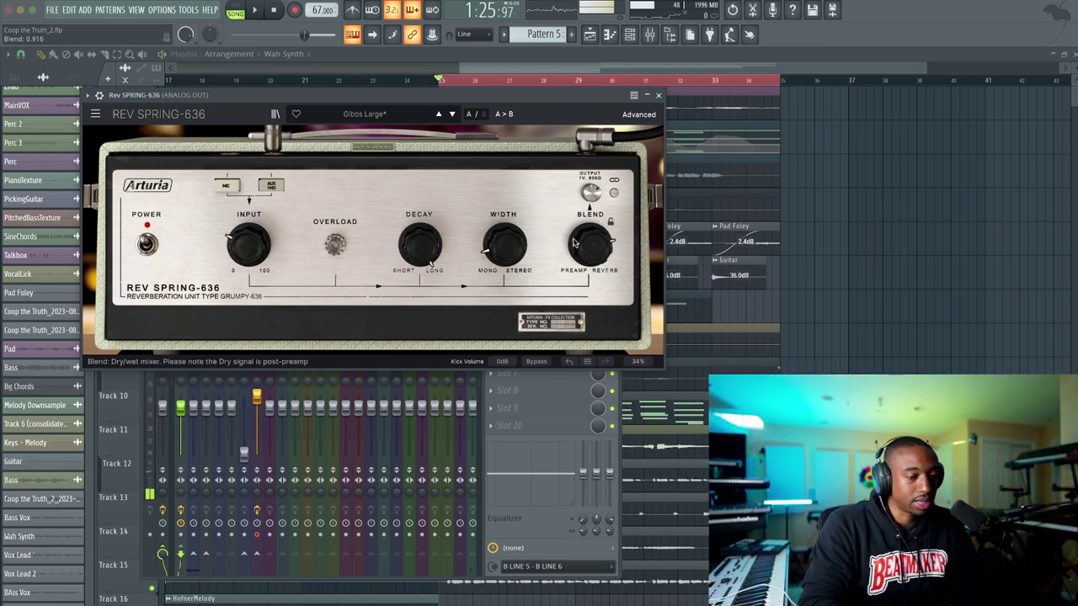
Raise the spring reverb's input slightly and set its output gain to about -23 dB during playback, and close its window
{"action": "key", "text": "space"}
{"action": "mouse_move", "coordinate": [249, 244]}
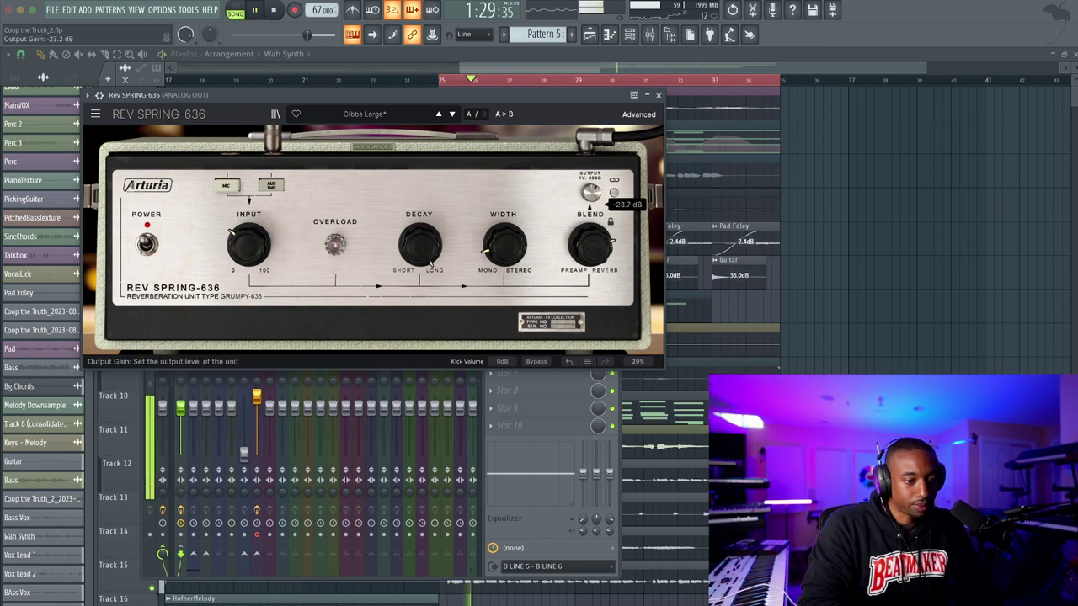
{"action": "key", "text": "space"}
{"action": "left_click", "coordinate": [660, 96]}
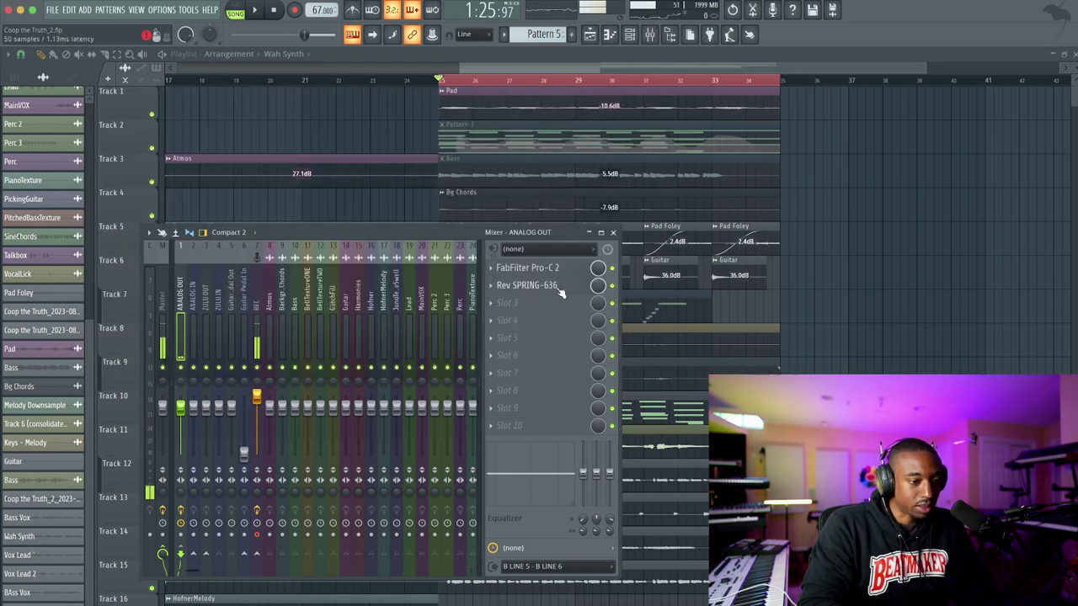
Play from bar 25 and raise the Rev SPRING-636 input gain on ANALOG OUT to about 31.7 dB
{"action": "key", "text": "space"}
{"action": "left_click_drag", "start_coordinate": [596, 285], "coordinate": [592, 288]}
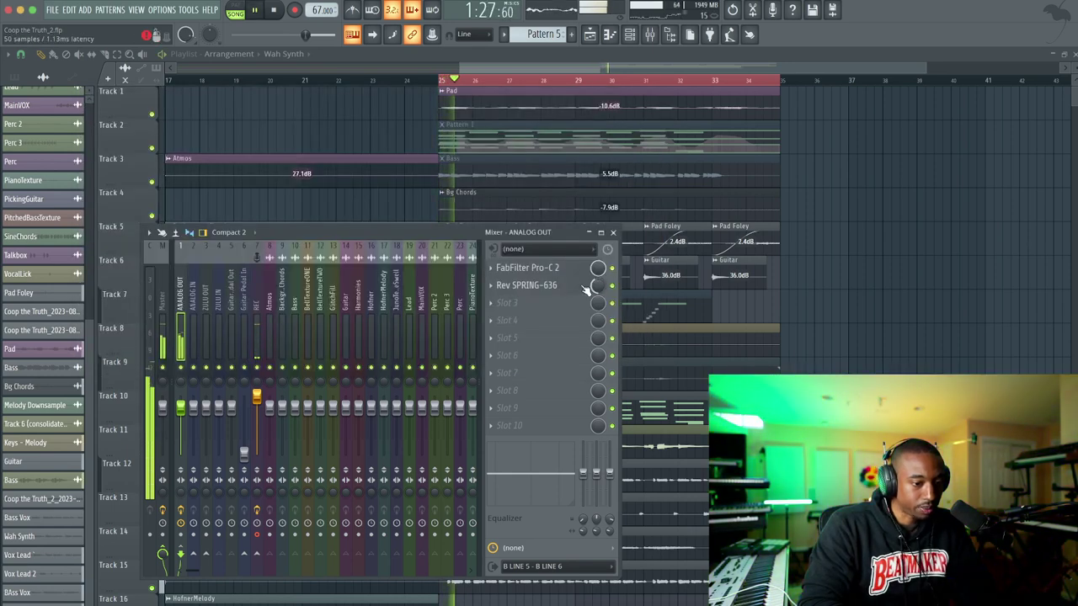
{"action": "left_click", "coordinate": [565, 288]}
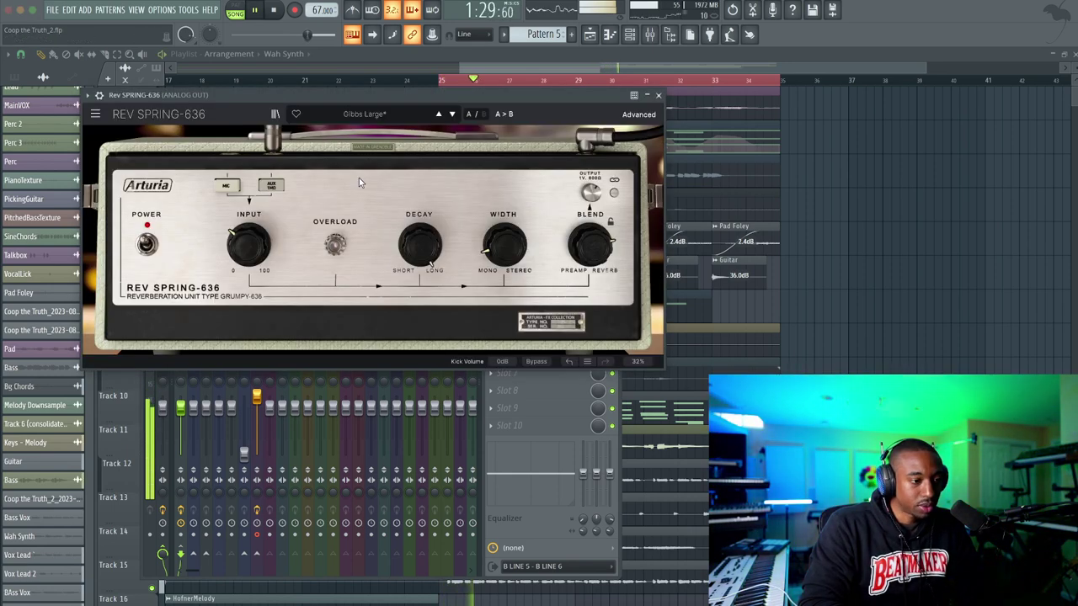
{"action": "left_click_drag", "start_coordinate": [248, 245], "coordinate": [248, 221]}
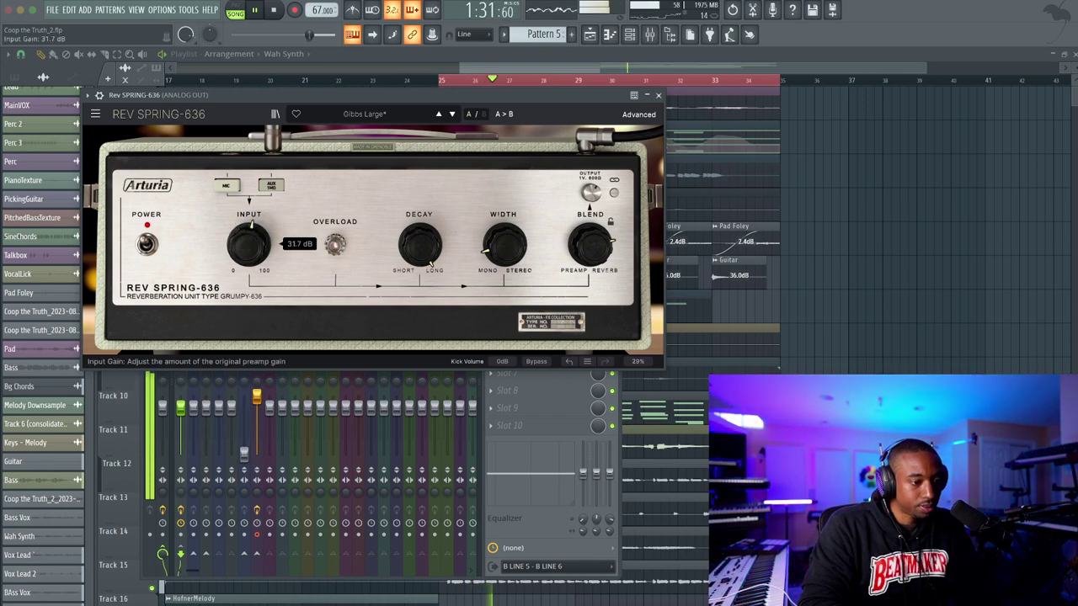
Close the spring reverb window, lower Rev SPRING-636's slot mix level on ANALOG OUT, and listen again from bar 25
{"action": "left_click", "coordinate": [657, 94]}
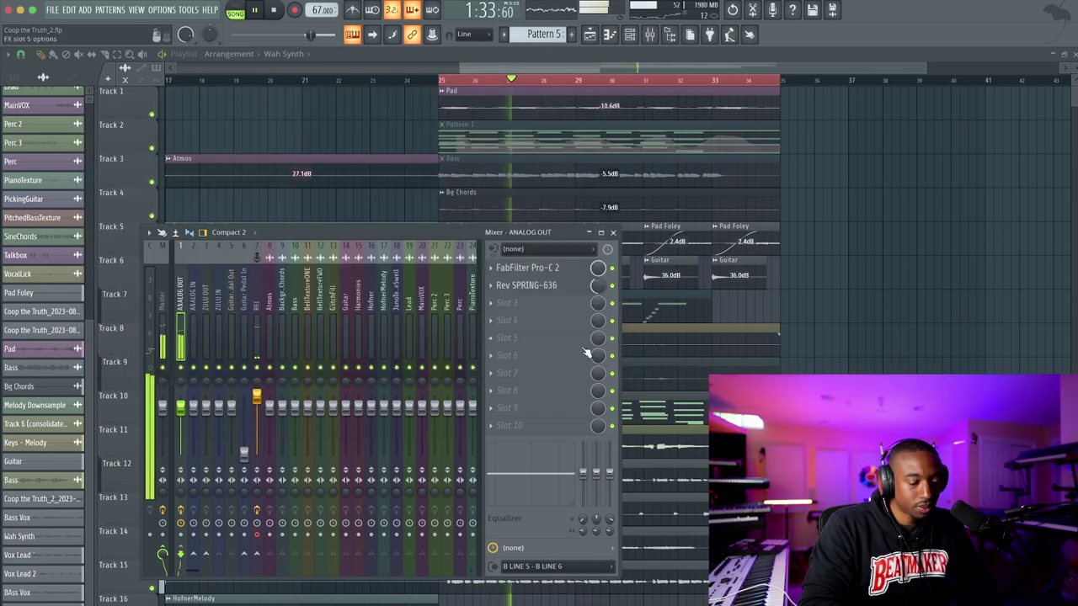
{"action": "left_click_drag", "start_coordinate": [600, 293], "coordinate": [600, 342]}
{"action": "key", "text": "space"}
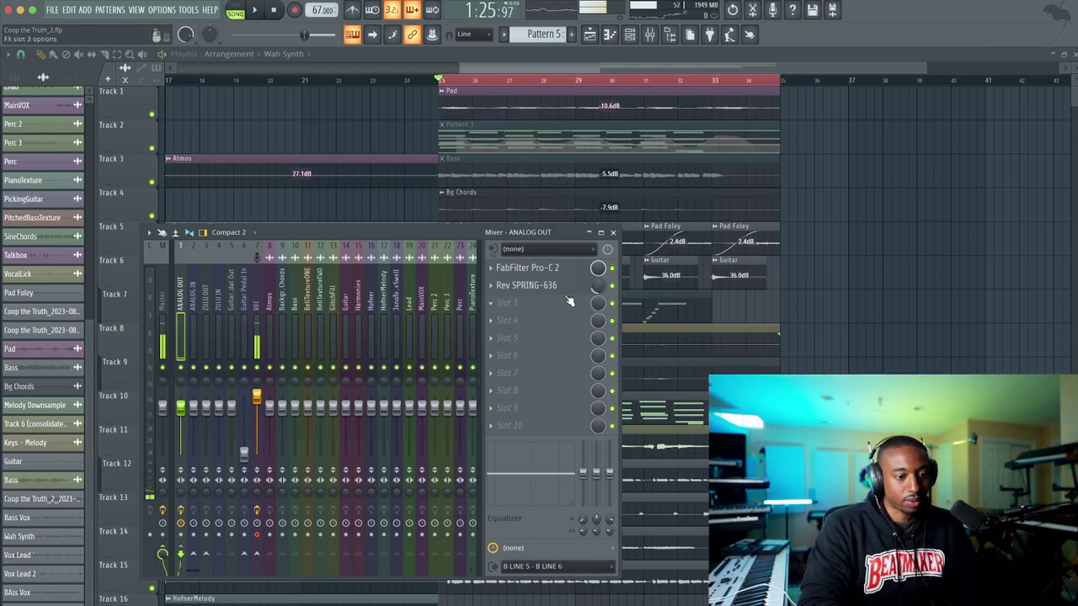
{"action": "key", "text": "space"}
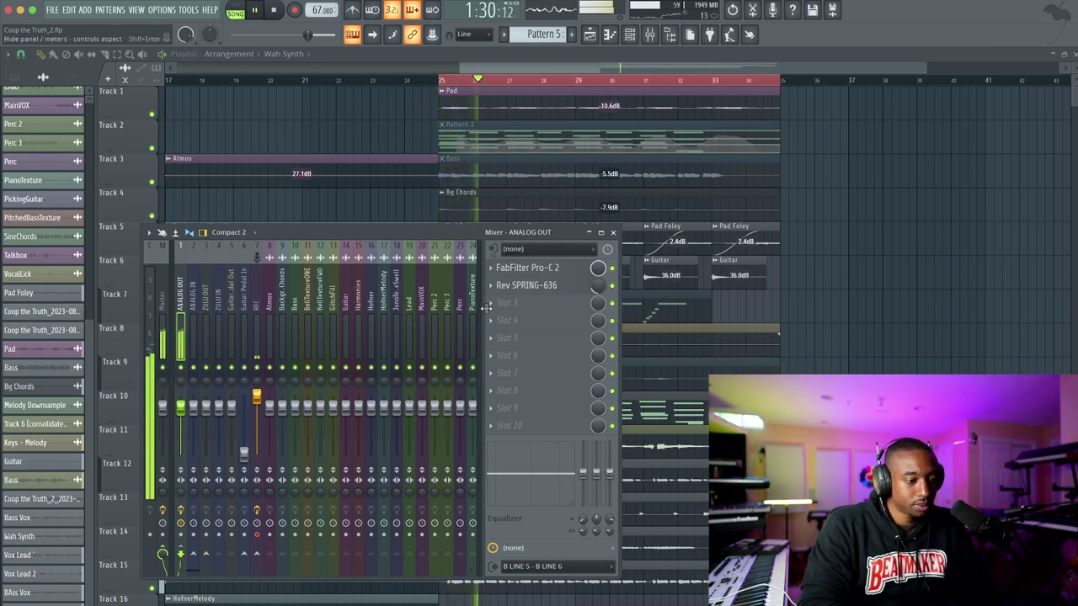
Add CHOWTapeModel to the third effect slot on ANALOG OUT, set its wow depth to about 0.41, and close it
{"action": "left_click", "coordinate": [519, 305]}
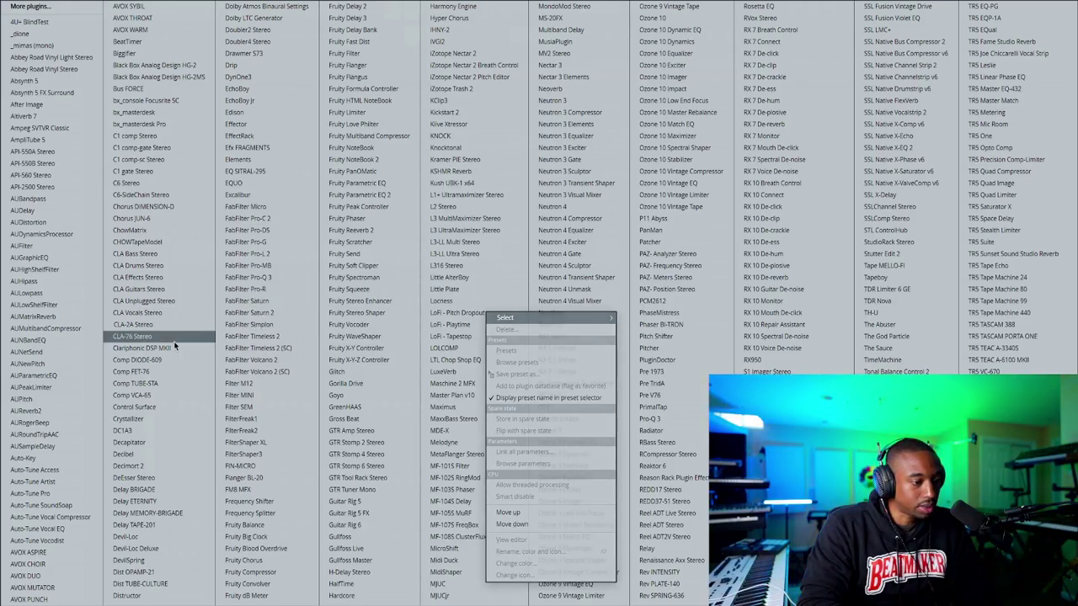
{"action": "left_click", "coordinate": [178, 241]}
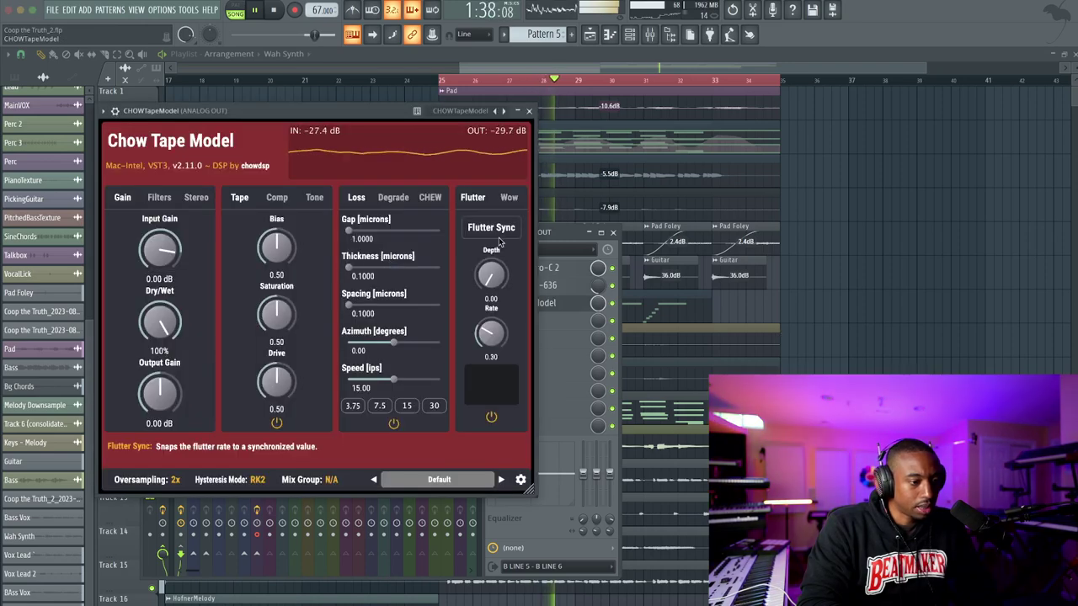
{"action": "left_click", "coordinate": [508, 197]}
{"action": "left_click_drag", "start_coordinate": [467, 254], "coordinate": [489, 255]}
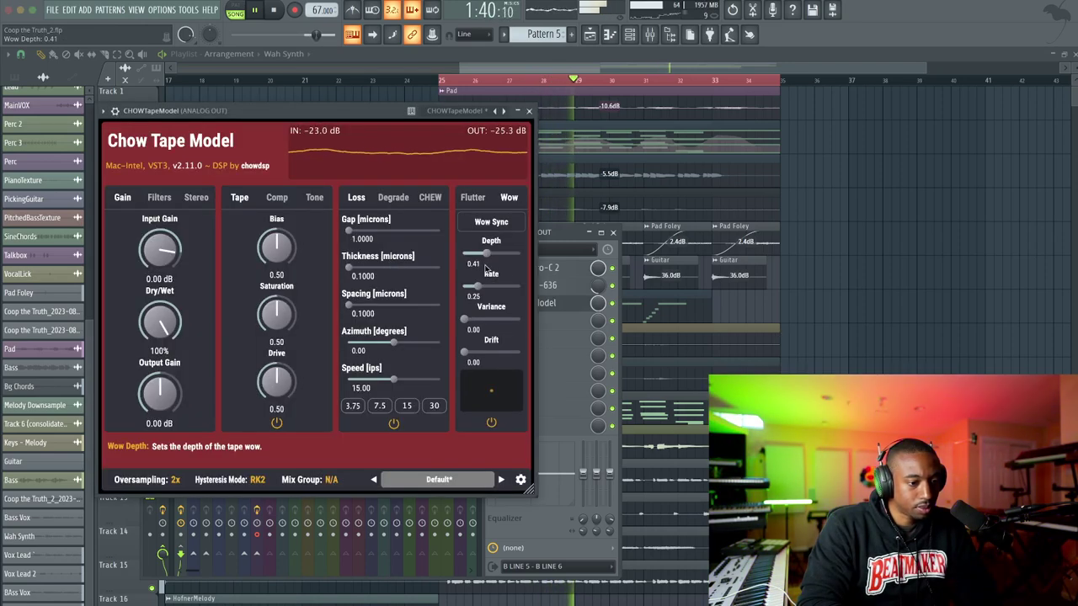
{"action": "left_click", "coordinate": [530, 112]}
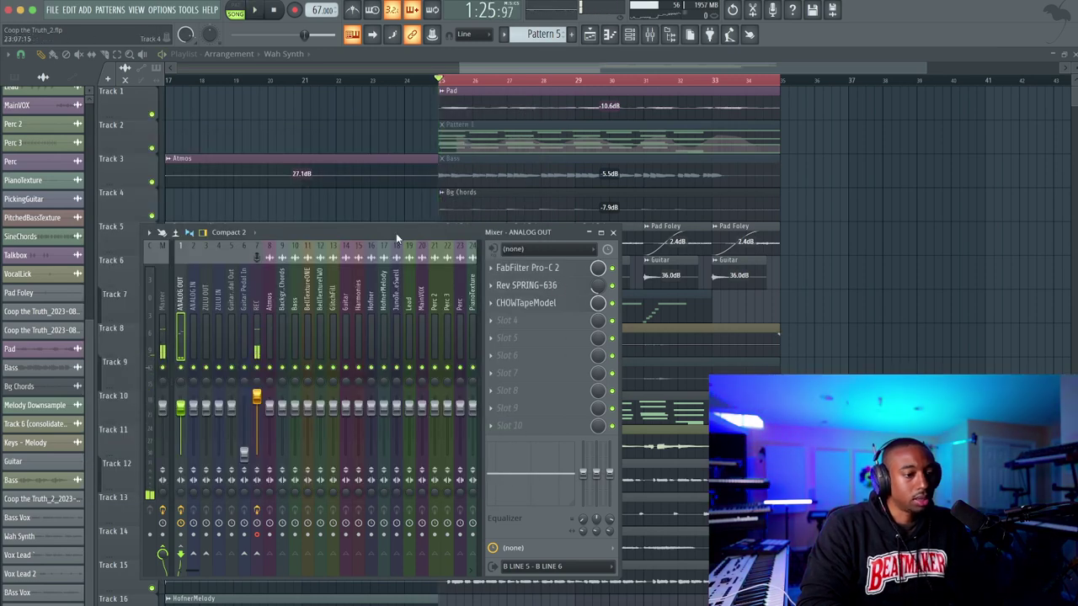
Check the buffer length in the audio device settings
{"action": "left_click", "coordinate": [168, 10]}
{"action": "left_click", "coordinate": [195, 60]}
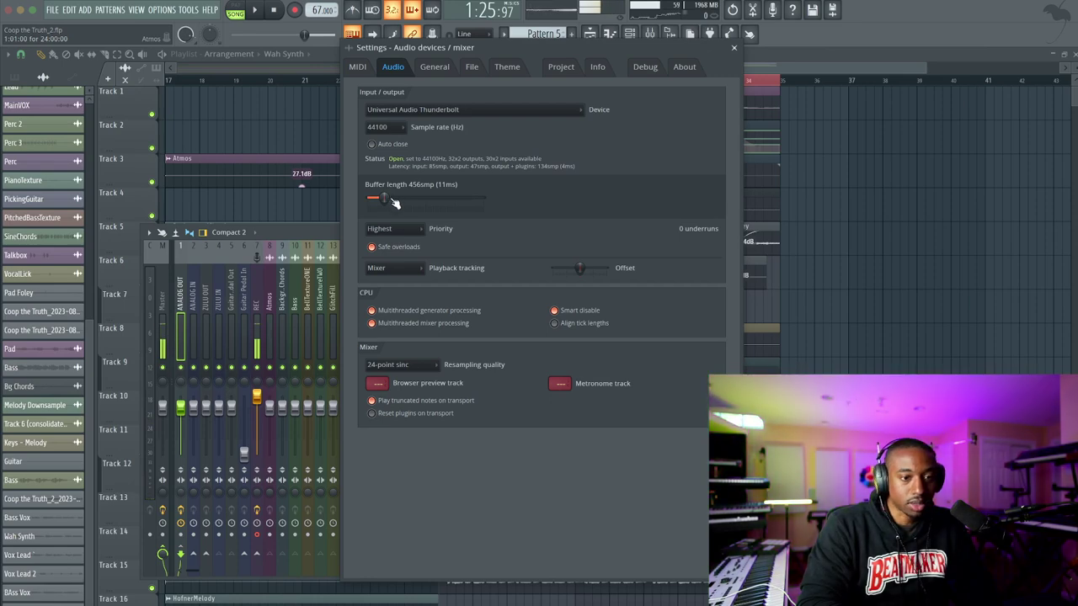
{"action": "left_click", "coordinate": [735, 48]}
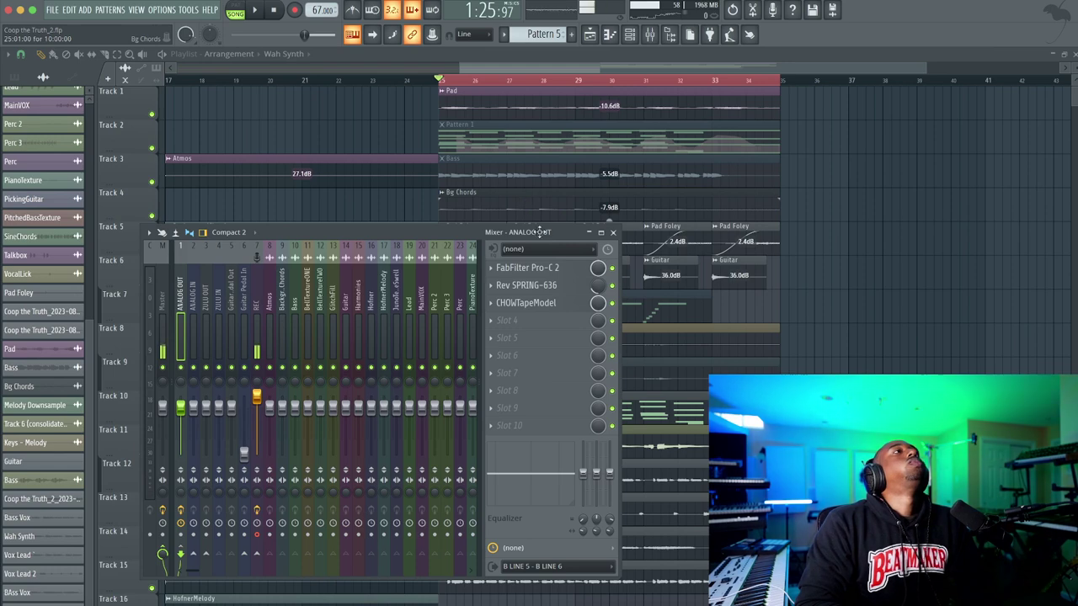
{"action": "left_click", "coordinate": [513, 320]}
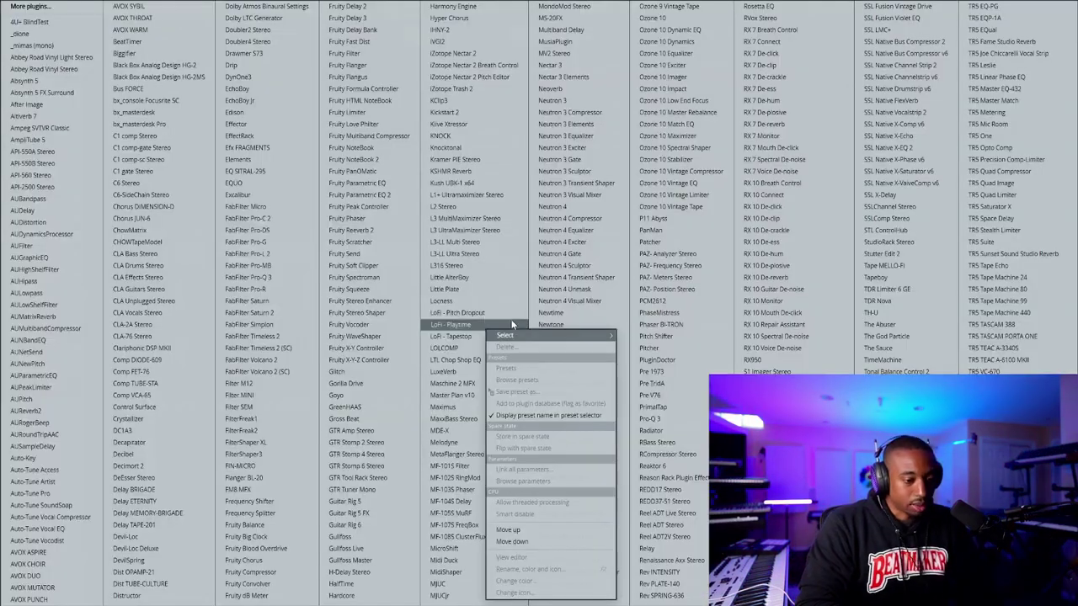
{"action": "left_click", "coordinate": [30, 6]}
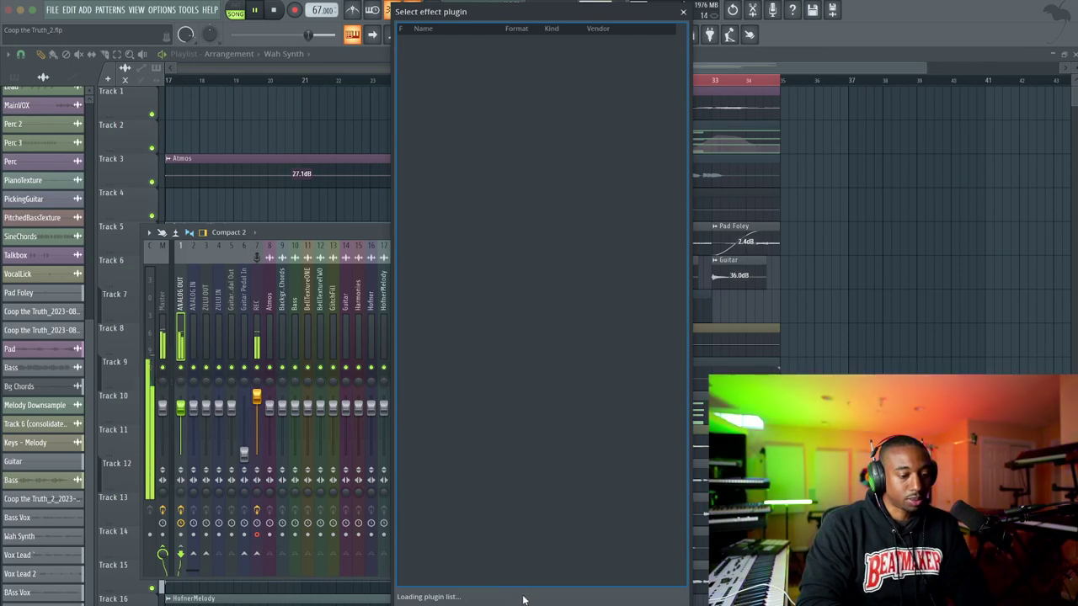
{"action": "type", "text": "spring"}
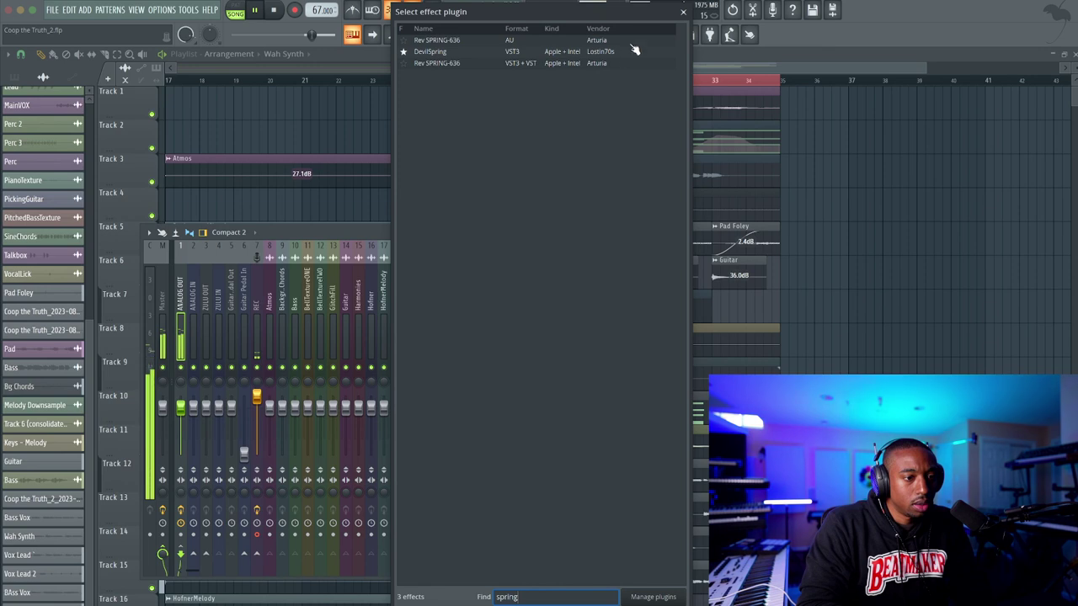
{"action": "left_click", "coordinate": [684, 14]}
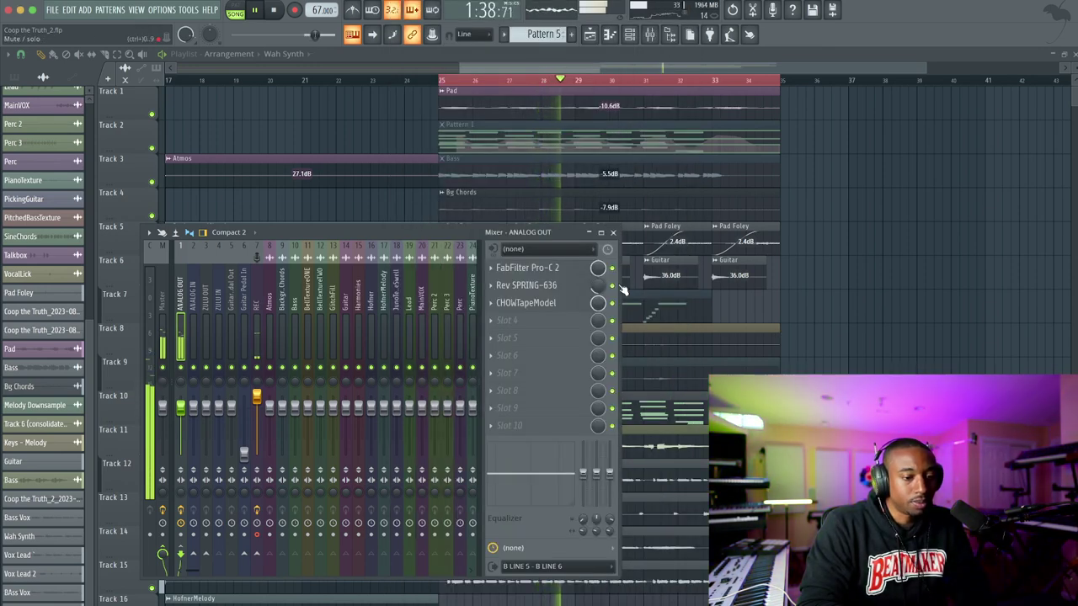
Stop playback and set the audio buffer length to 1304 samples (30 ms)
{"action": "key", "text": "space"}
{"action": "left_click", "coordinate": [161, 9]}
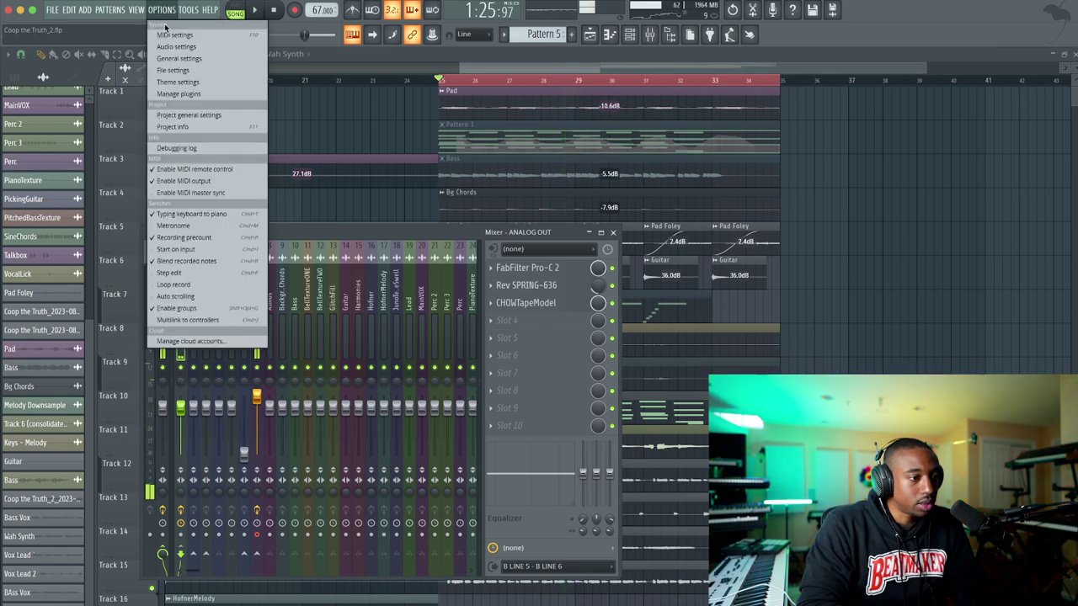
{"action": "left_click", "coordinate": [175, 46]}
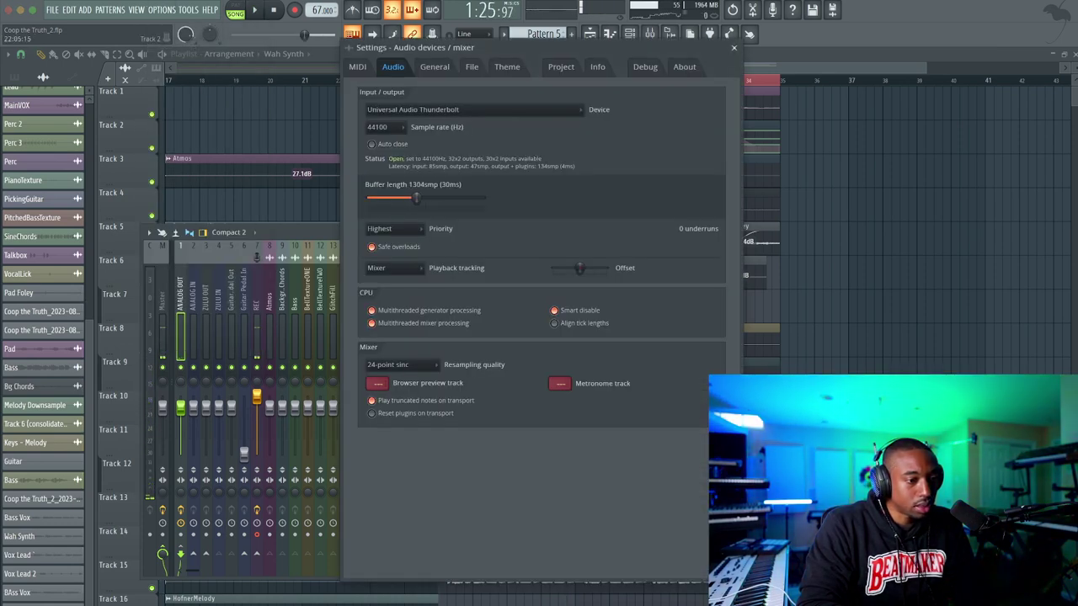
{"action": "left_click", "coordinate": [734, 49]}
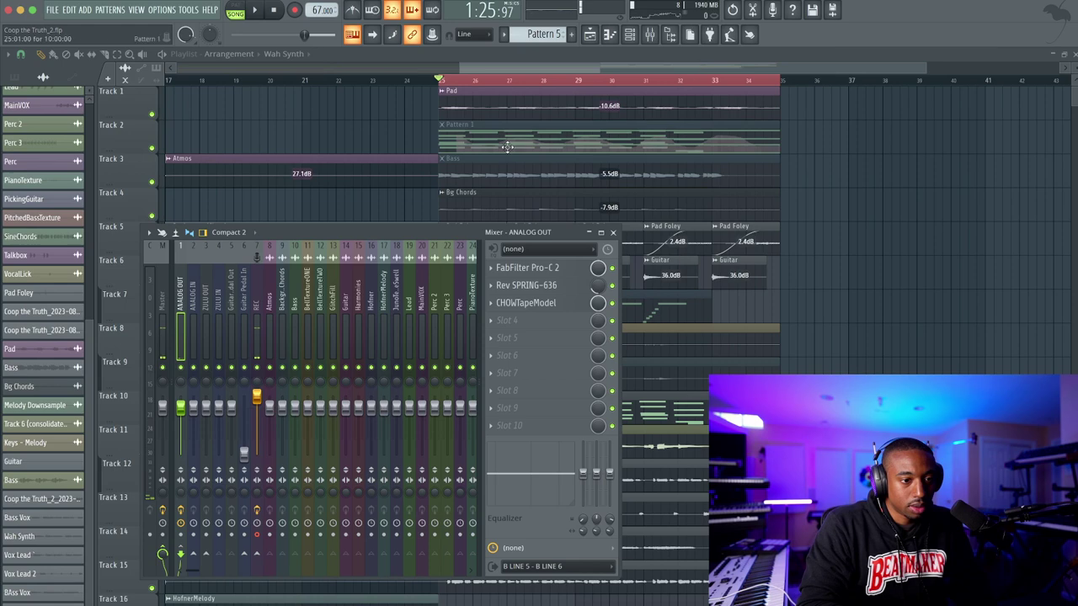
During playback, set CHOWTapeModel's wow depth to about 0.13, rate to about 0.64 and variance to about 0.71, and close it
{"action": "key", "text": "space"}
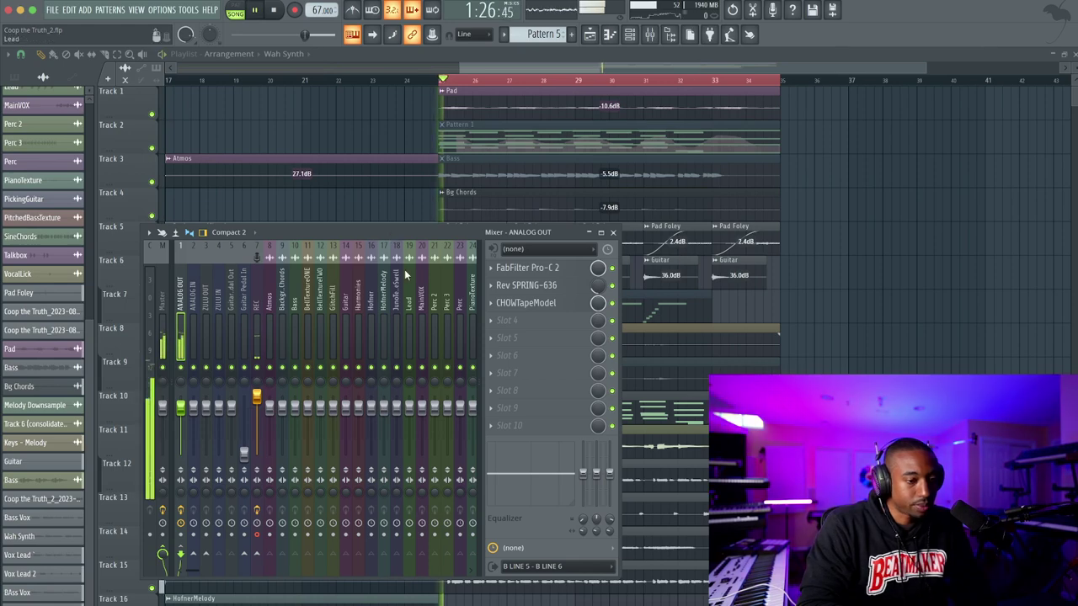
{"action": "left_click", "coordinate": [529, 304]}
{"action": "left_click", "coordinate": [508, 197]}
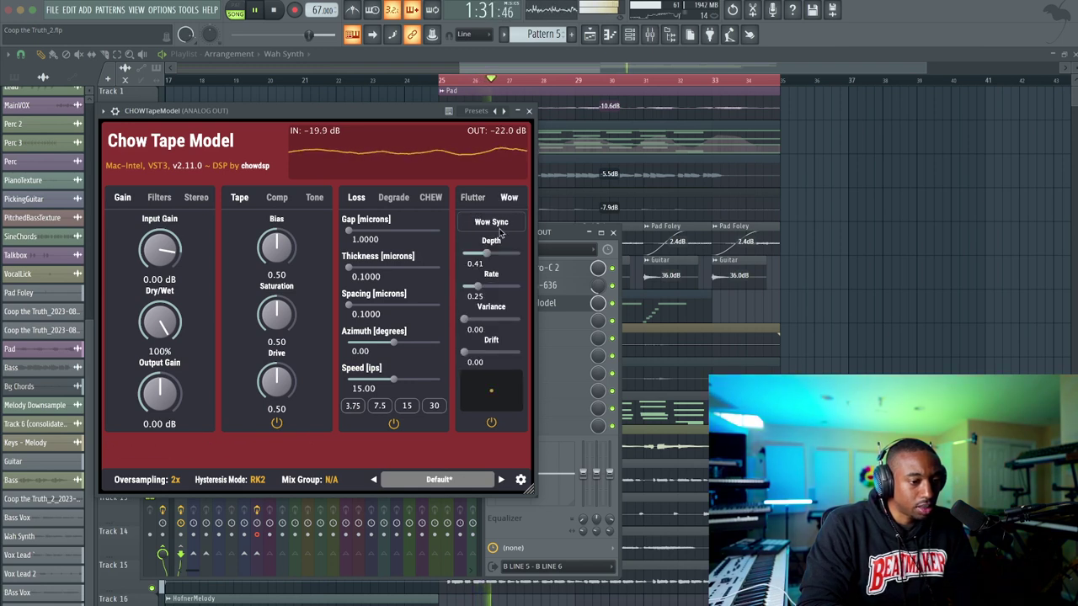
{"action": "left_click", "coordinate": [502, 319]}
{"action": "left_click_drag", "start_coordinate": [485, 256], "coordinate": [468, 254]}
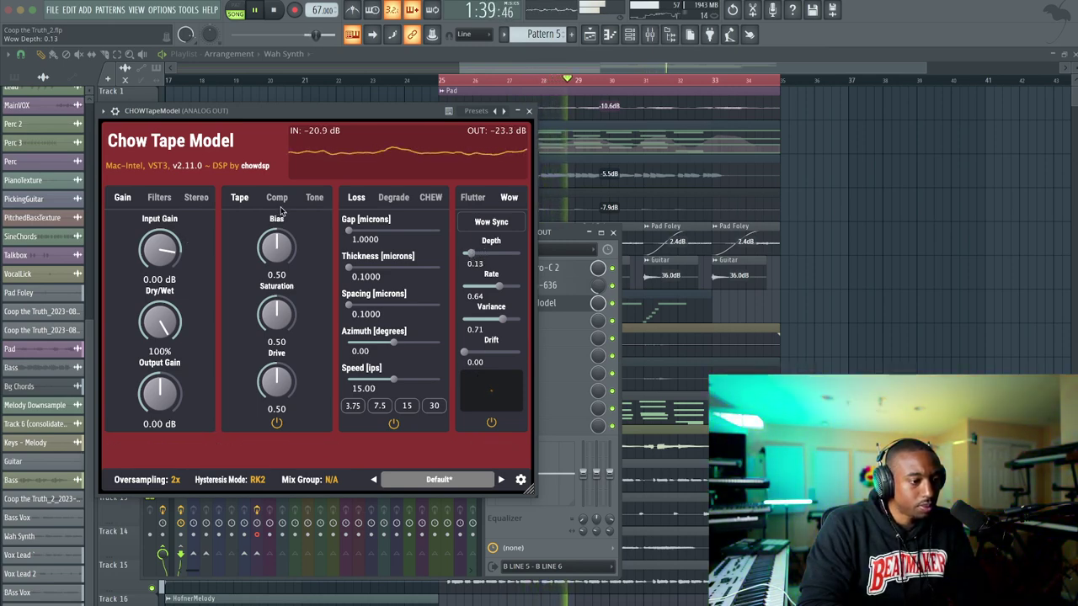
{"action": "left_click", "coordinate": [528, 111]}
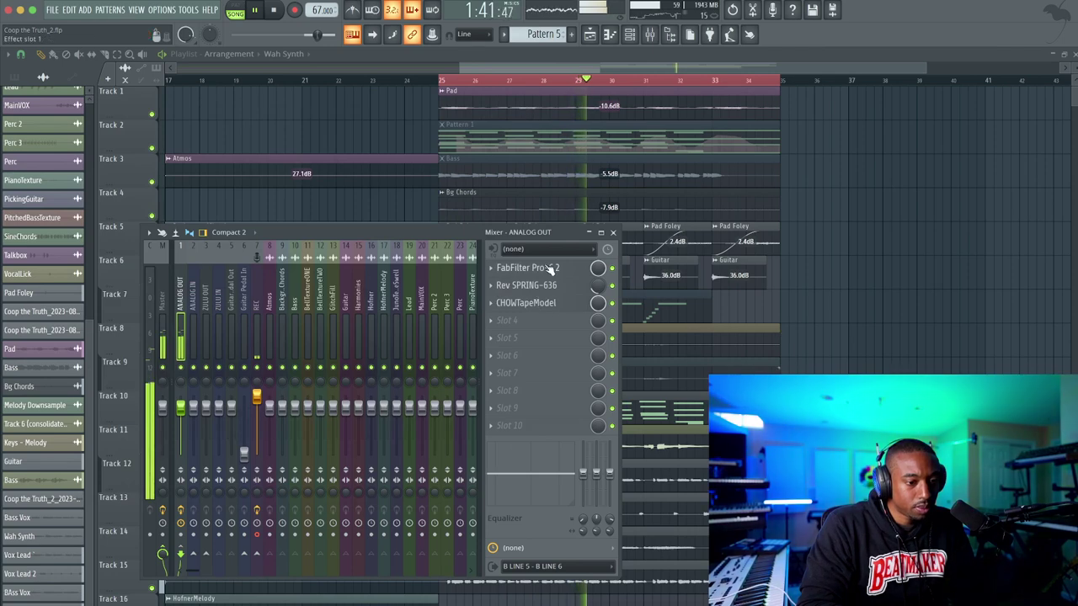
Move FabFilter Pro-C 2 below CHOWTapeModel on ANALOG OUT, lower its threshold, and set its attack to 30 ms
{"action": "left_click_drag", "start_coordinate": [548, 268], "coordinate": [548, 303]}
{"action": "left_click", "coordinate": [539, 303]}
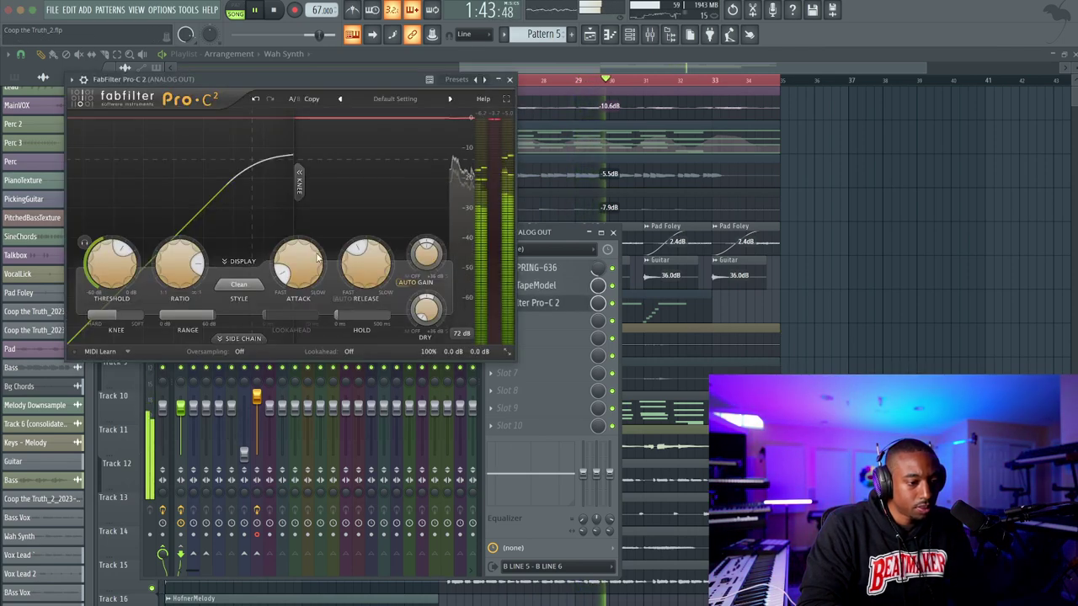
{"action": "left_click_drag", "start_coordinate": [114, 274], "coordinate": [101, 287]}
{"action": "left_click_drag", "start_coordinate": [298, 262], "coordinate": [298, 246]}
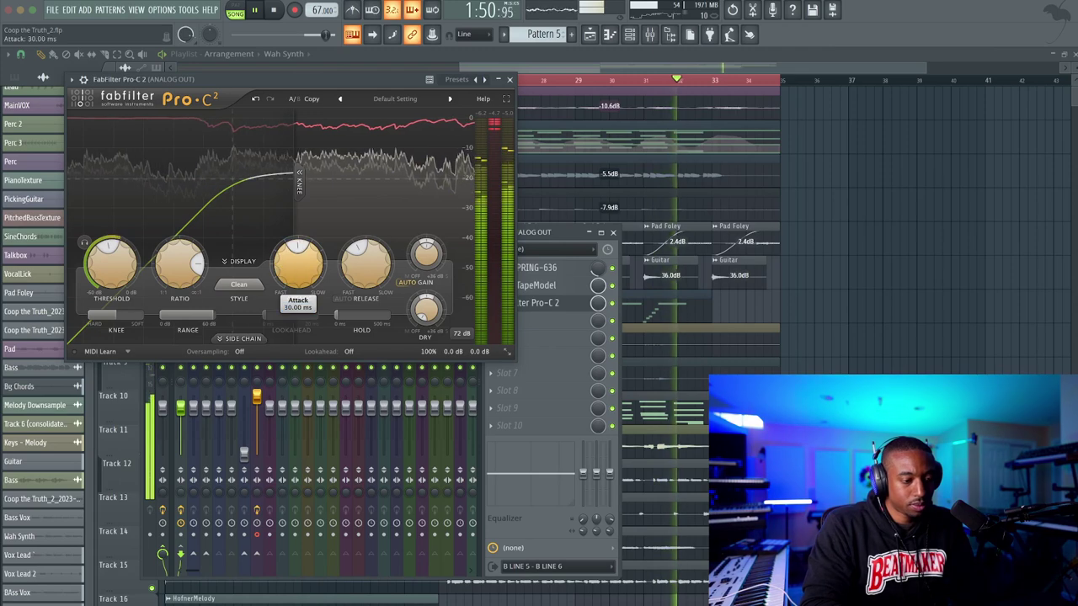
Narrow the Rev SPRING-636 width on ANALOG OUT to fully mono and play again from bar 25
{"action": "left_click", "coordinate": [572, 268]}
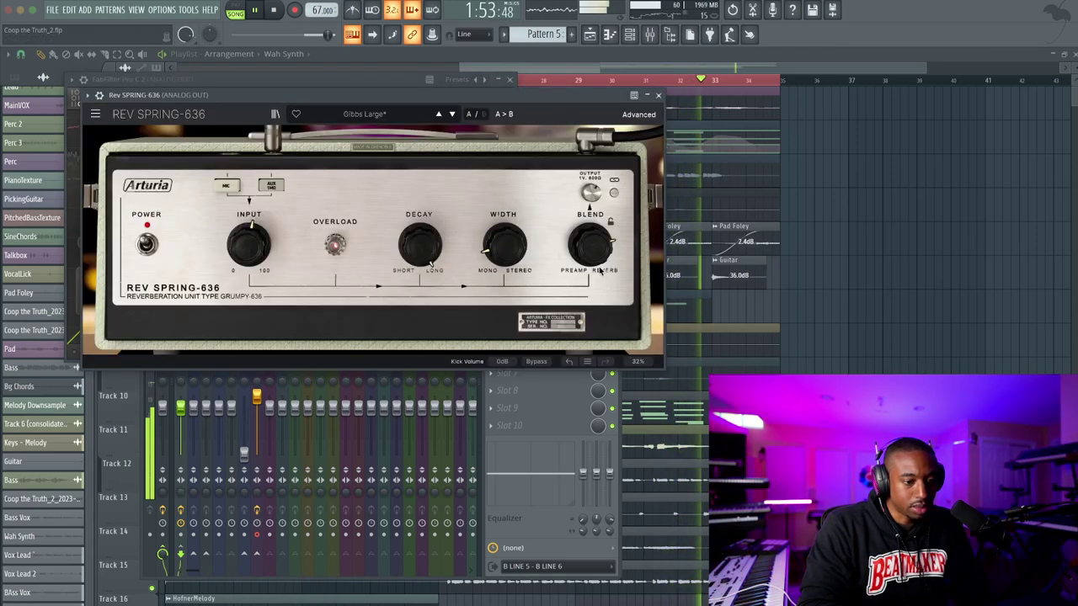
{"action": "left_click_drag", "start_coordinate": [502, 244], "coordinate": [501, 254]}
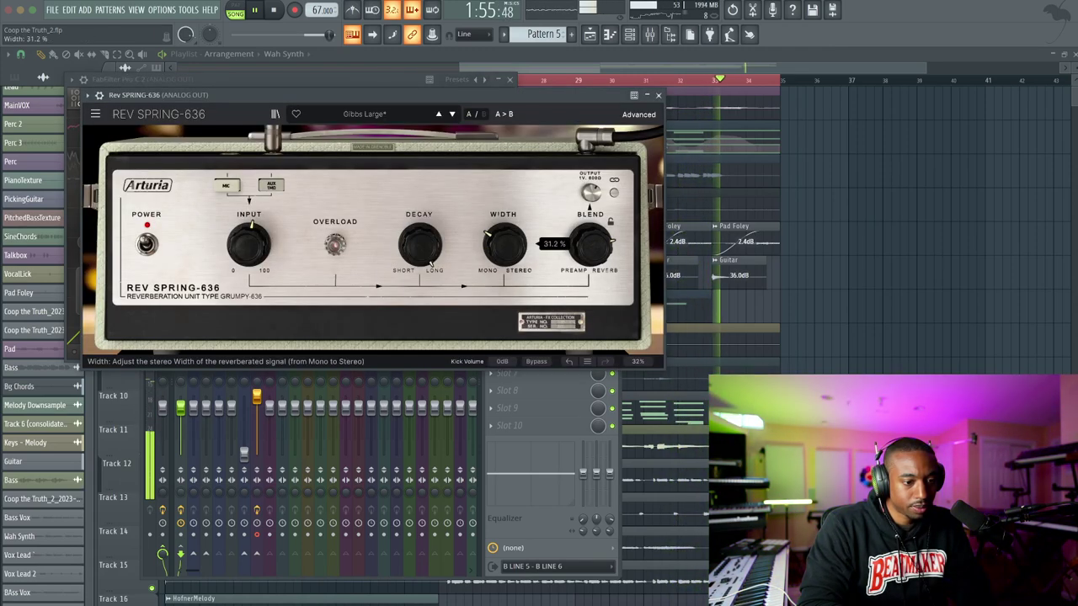
{"action": "key", "text": "space"}
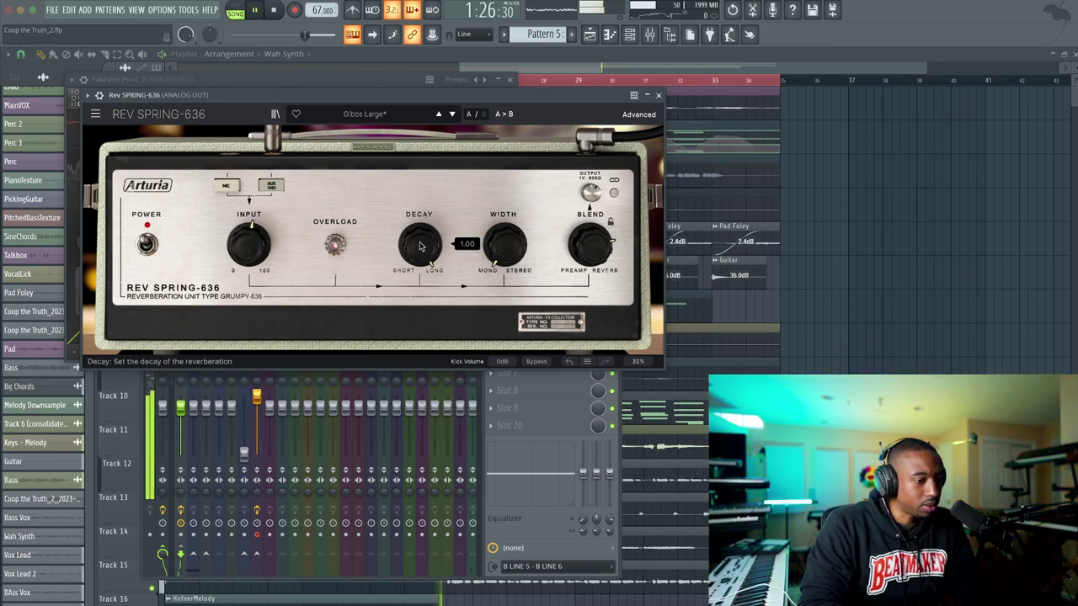
Raise the Rev SPRING-636 input, set its blend to 1.00, adjust its output gain, and close the plugin windows
{"action": "left_click_drag", "start_coordinate": [249, 244], "coordinate": [250, 227]}
{"action": "left_click_drag", "start_coordinate": [590, 244], "coordinate": [590, 261]}
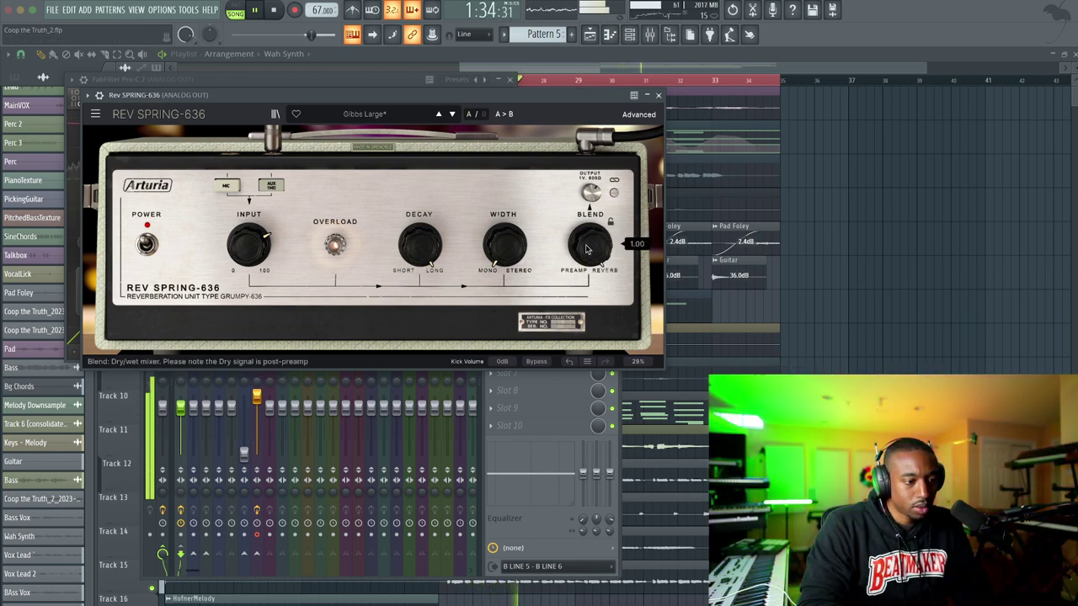
{"action": "left_click_drag", "start_coordinate": [590, 192], "coordinate": [591, 184]}
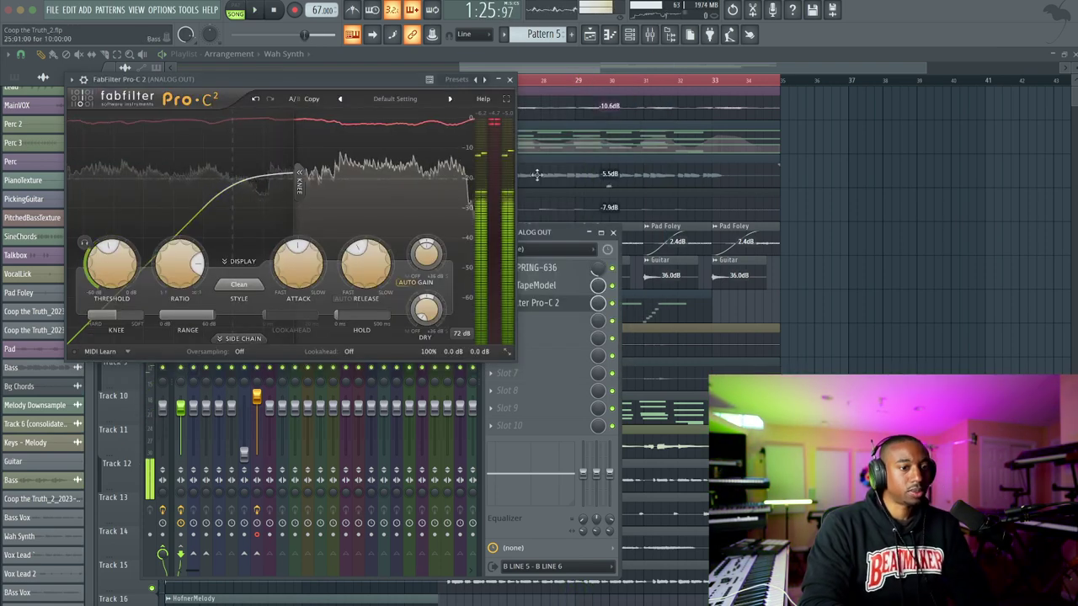
{"action": "left_click", "coordinate": [508, 80]}
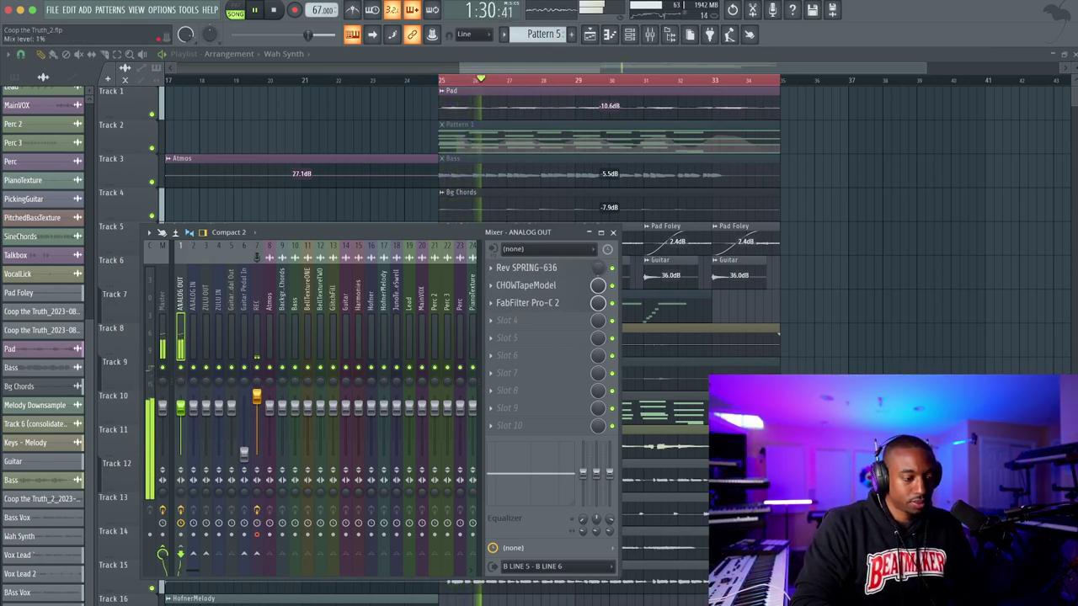
Restore Rev SPRING-636's slot mix level to full, lower its input gain to minimum, and set its blend to about 0.947
{"action": "left_click_drag", "start_coordinate": [598, 268], "coordinate": [598, 215]}
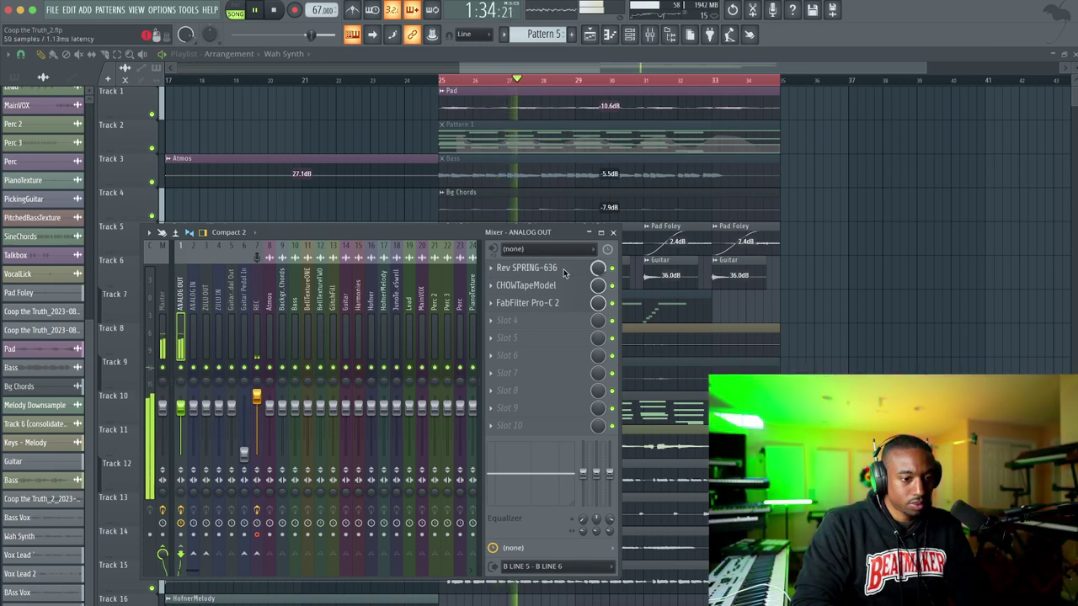
{"action": "left_click", "coordinate": [526, 268]}
{"action": "left_click_drag", "start_coordinate": [590, 244], "coordinate": [590, 231]}
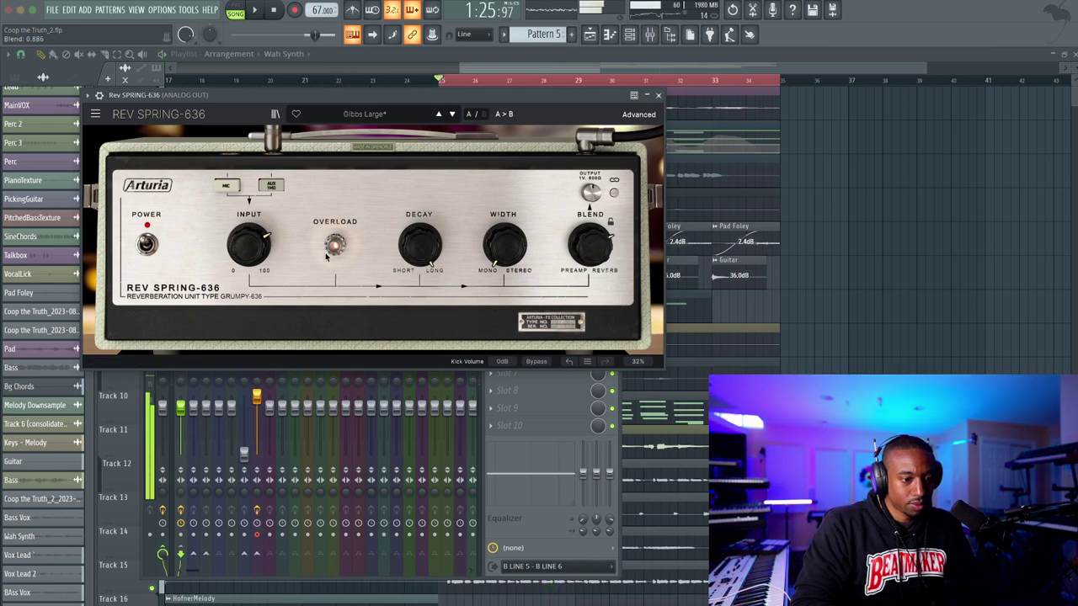
{"action": "left_click_drag", "start_coordinate": [249, 243], "coordinate": [249, 286]}
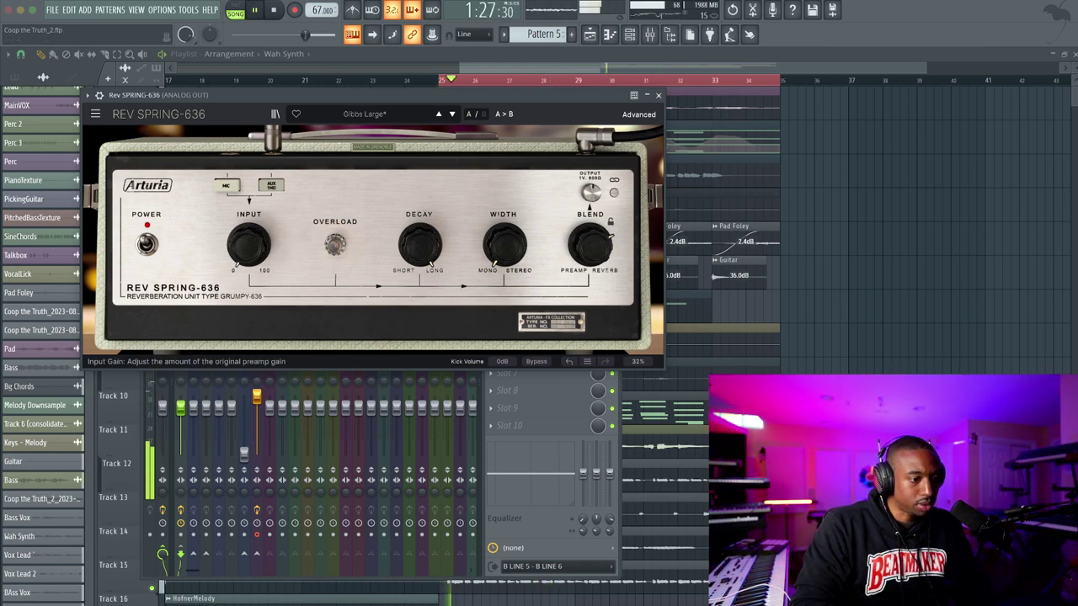
{"action": "key", "text": "space"}
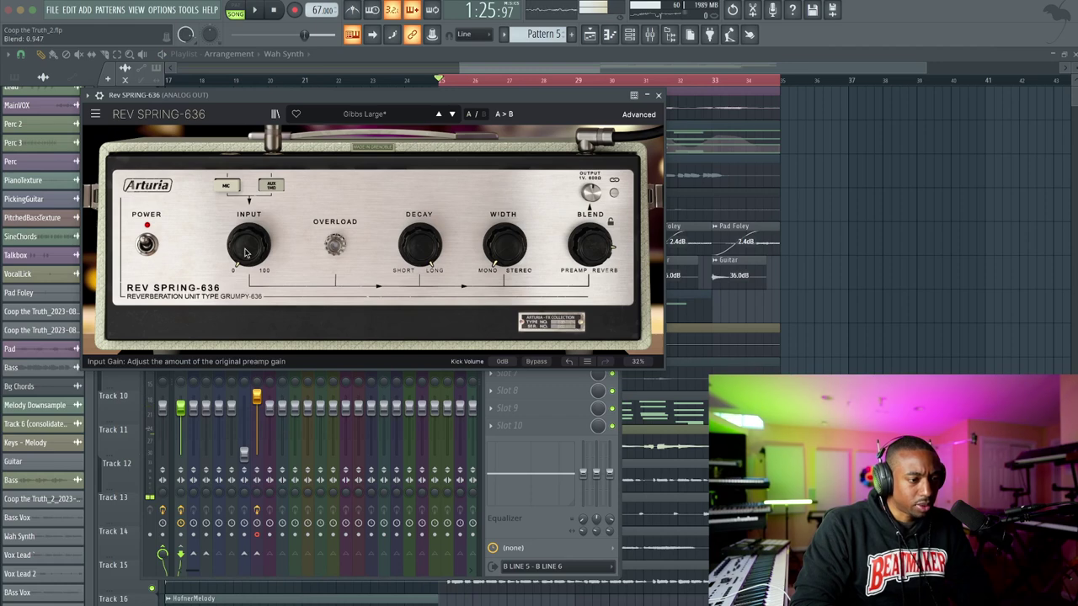
{"action": "left_click", "coordinate": [657, 94]}
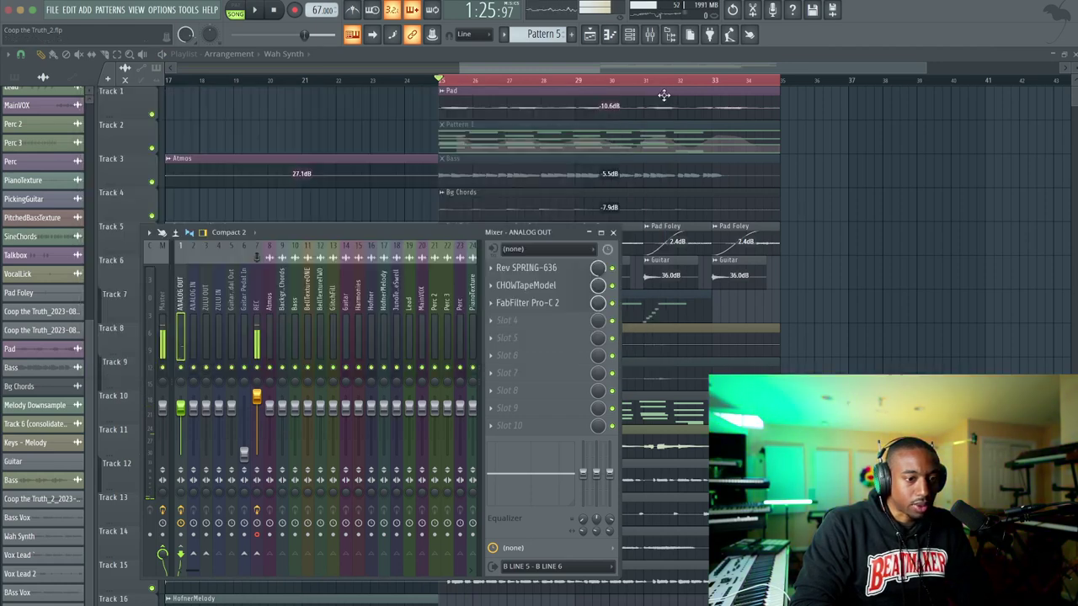
Load Delay TAPE-201 into the first effect slot on ANALOG OUT
{"action": "left_click", "coordinate": [506, 266]}
{"action": "mouse_move", "coordinate": [504, 279]}
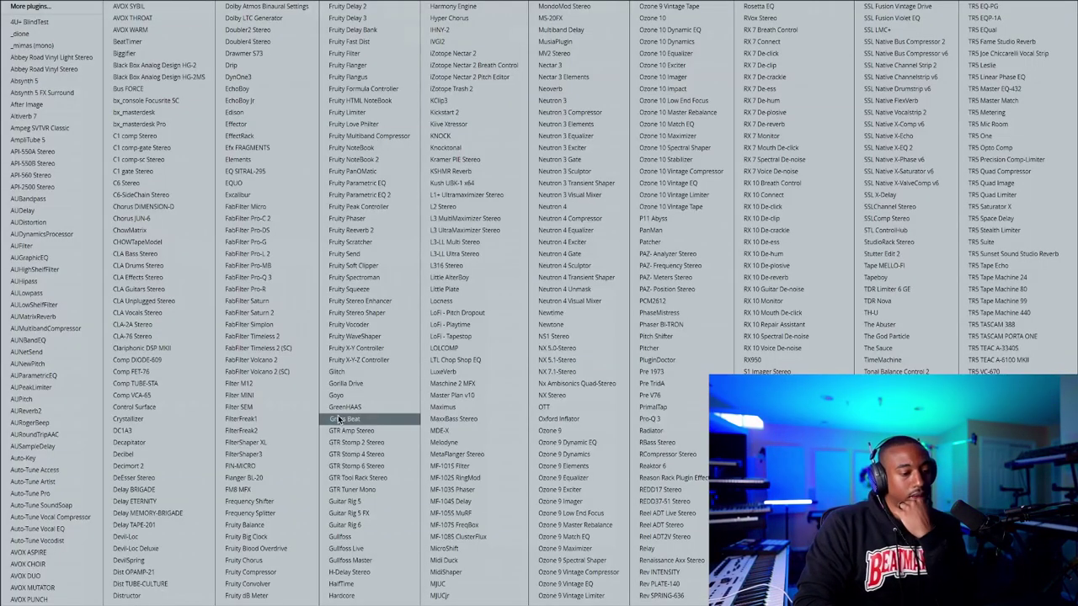
{"action": "left_click", "coordinate": [165, 523]}
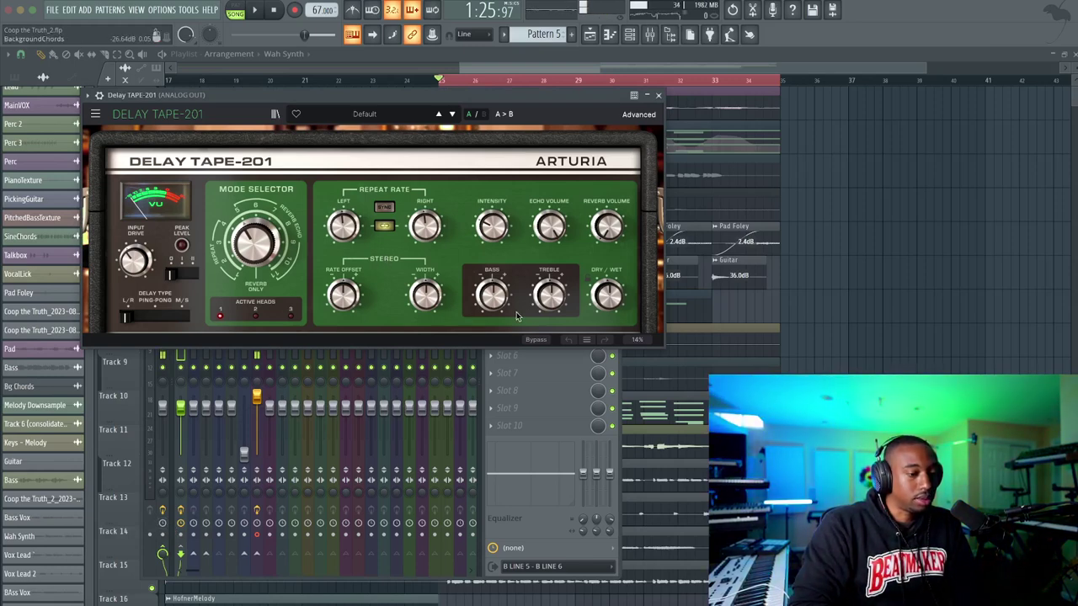
Audition Delay TAPE-201 from bar 25, show its advanced controls, and set the flutter to about 0.194
{"action": "key", "text": "space"}
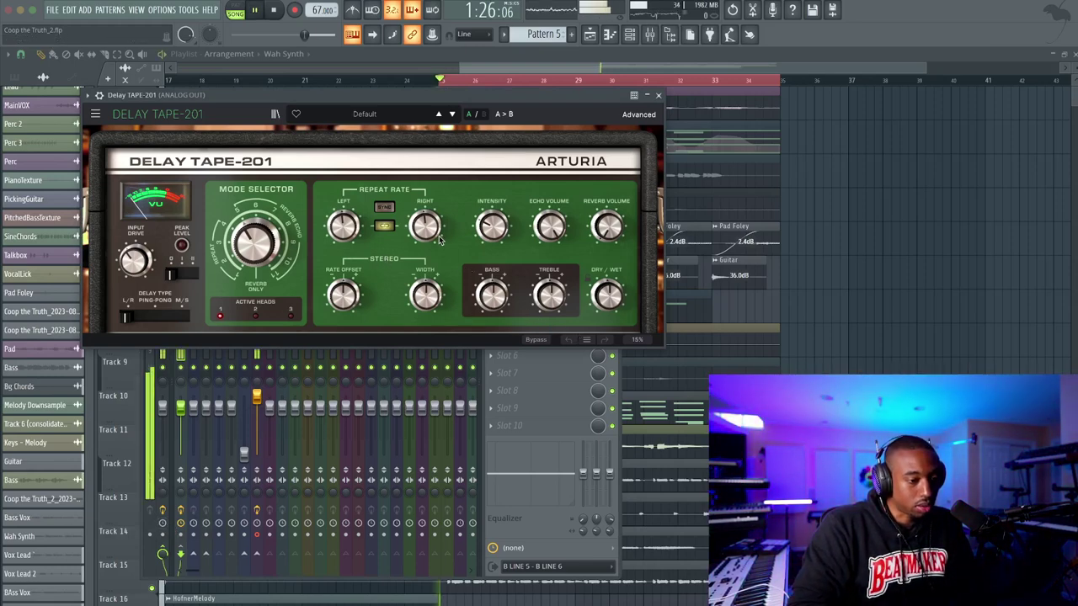
{"action": "key", "text": "space"}
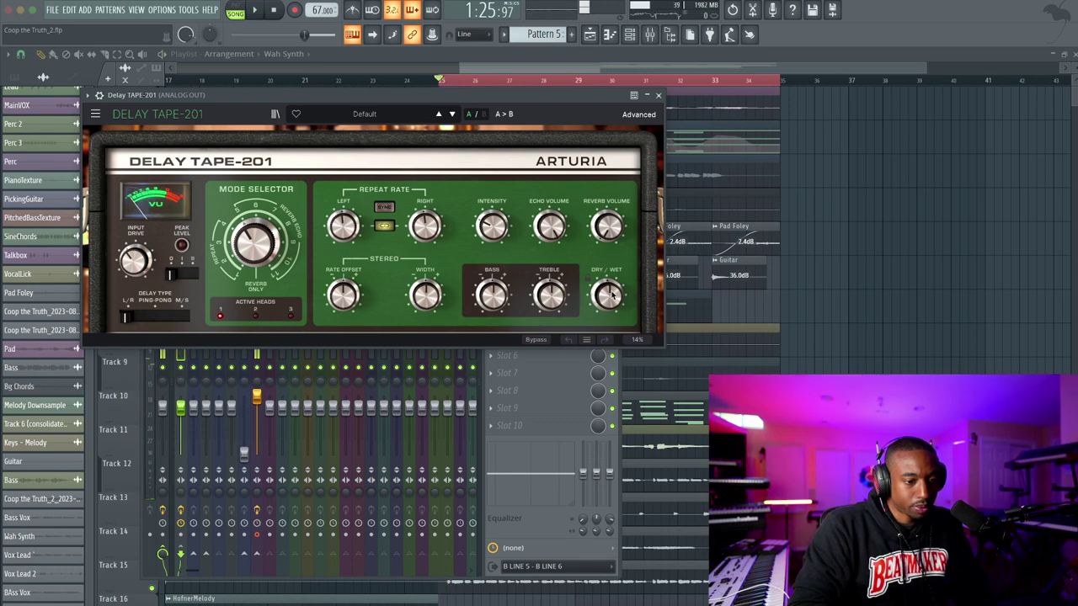
{"action": "key", "text": "space"}
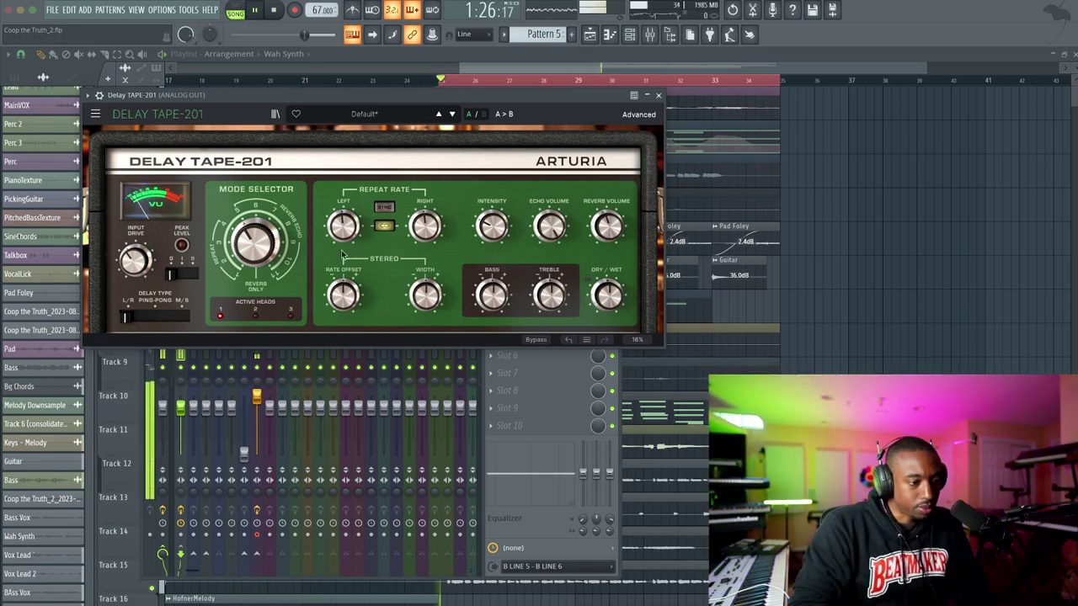
{"action": "key", "text": "space"}
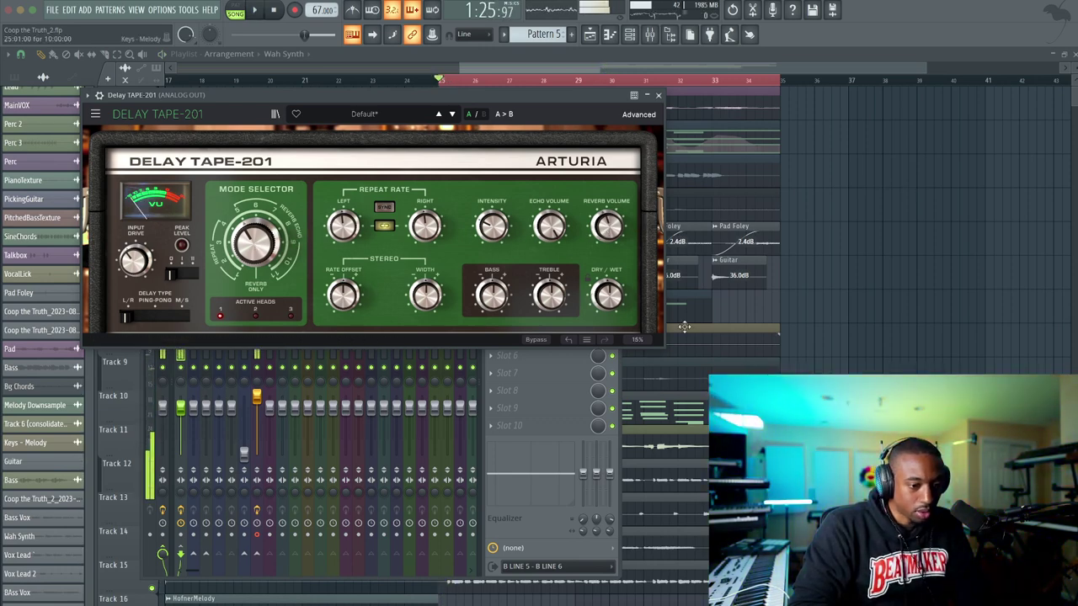
{"action": "left_click", "coordinate": [637, 115]}
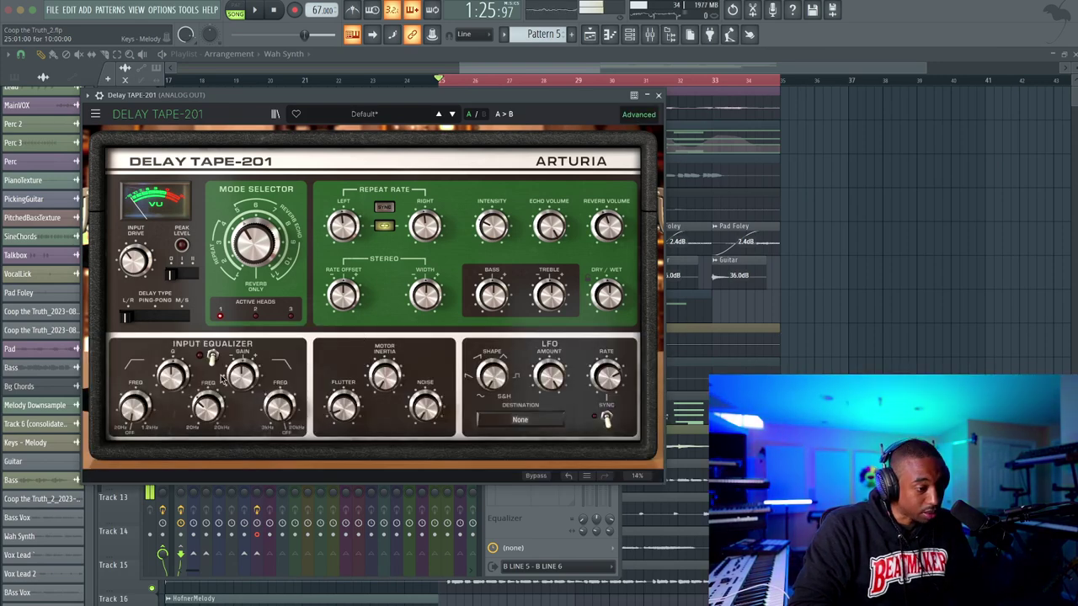
{"action": "left_click_drag", "start_coordinate": [342, 405], "coordinate": [343, 399]}
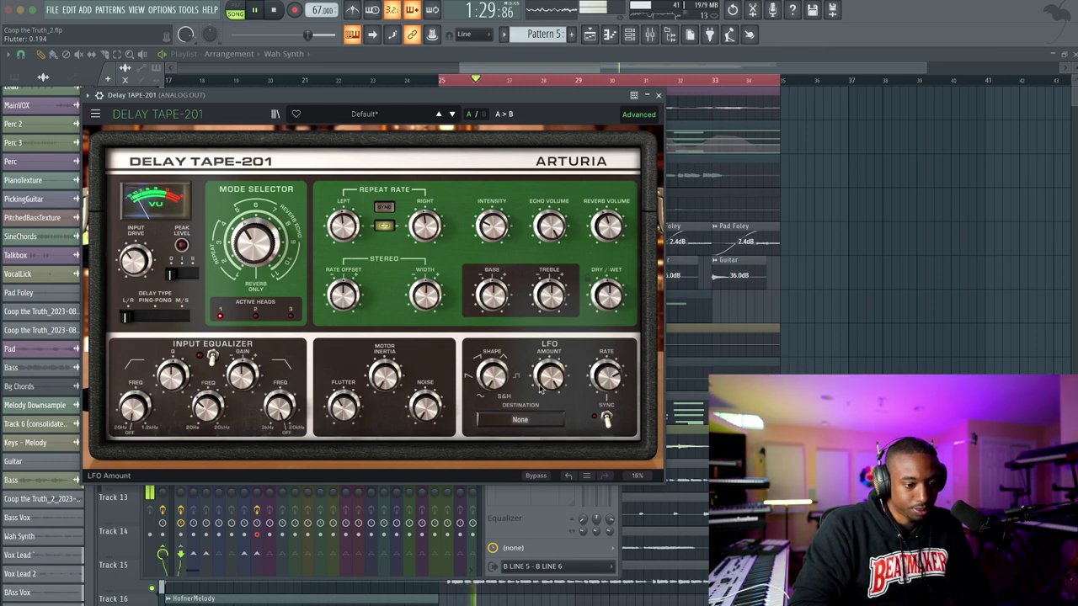
Set Delay TAPE-201's stereo width to 0.000 and its left repeat rate to 10.0 ms
{"action": "left_click_drag", "start_coordinate": [425, 295], "coordinate": [425, 336]}
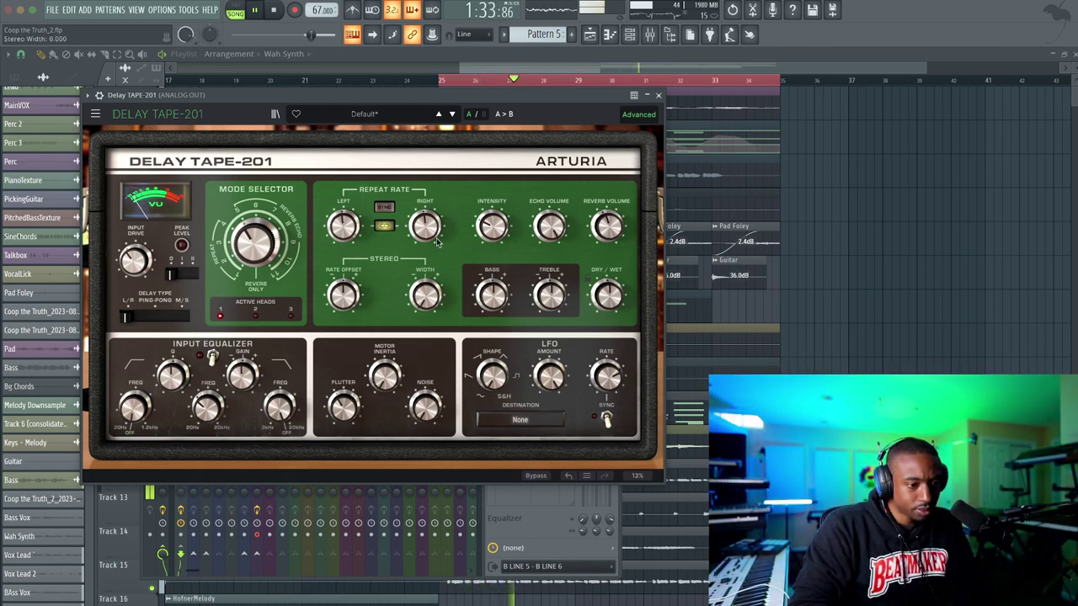
{"action": "left_click", "coordinate": [383, 226]}
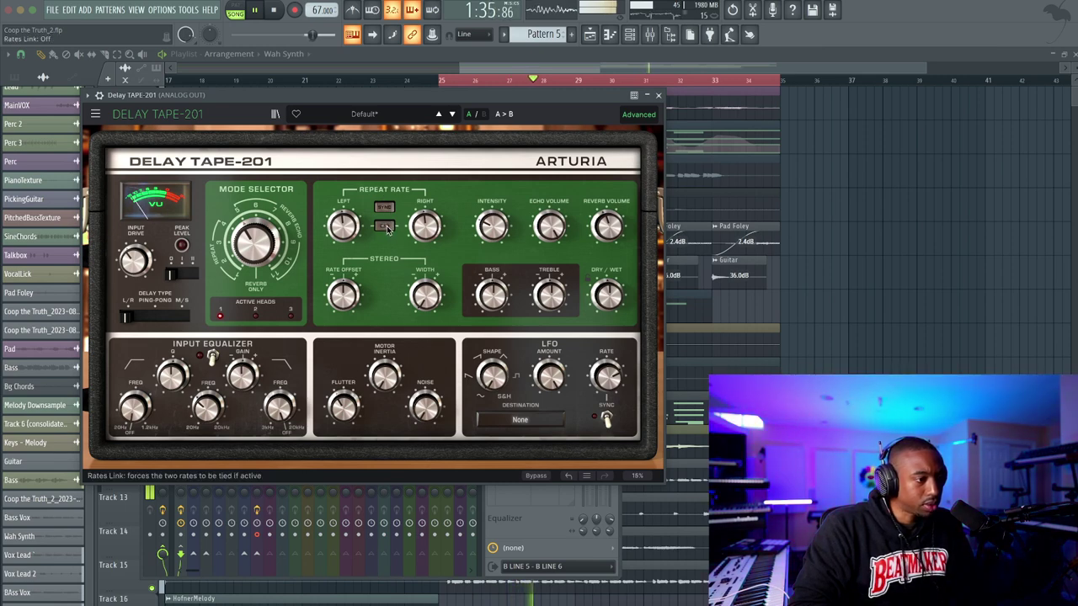
{"action": "mouse_move", "coordinate": [345, 228]}
{"action": "left_mouse_down"}
{"action": "mouse_move", "coordinate": [345, 207]}
{"action": "mouse_move", "coordinate": [344, 246]}
{"action": "mouse_move", "coordinate": [346, 228]}
{"action": "left_mouse_up"}
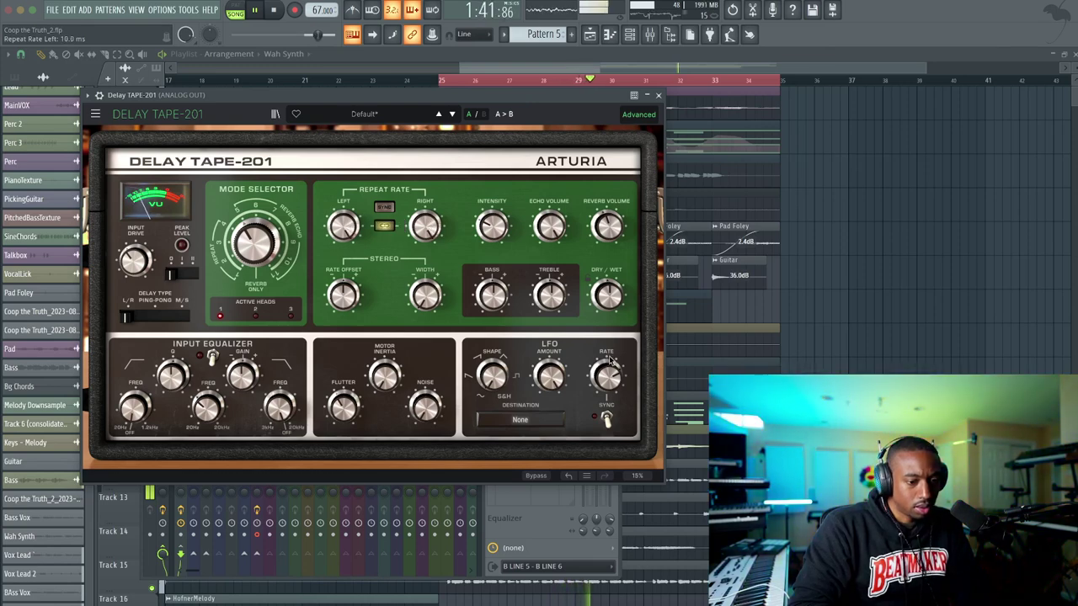
Set the Delay TAPE-201 slot's mix level on ANALOG OUT to about 97% and reopen the plugin
{"action": "left_click", "coordinate": [659, 96]}
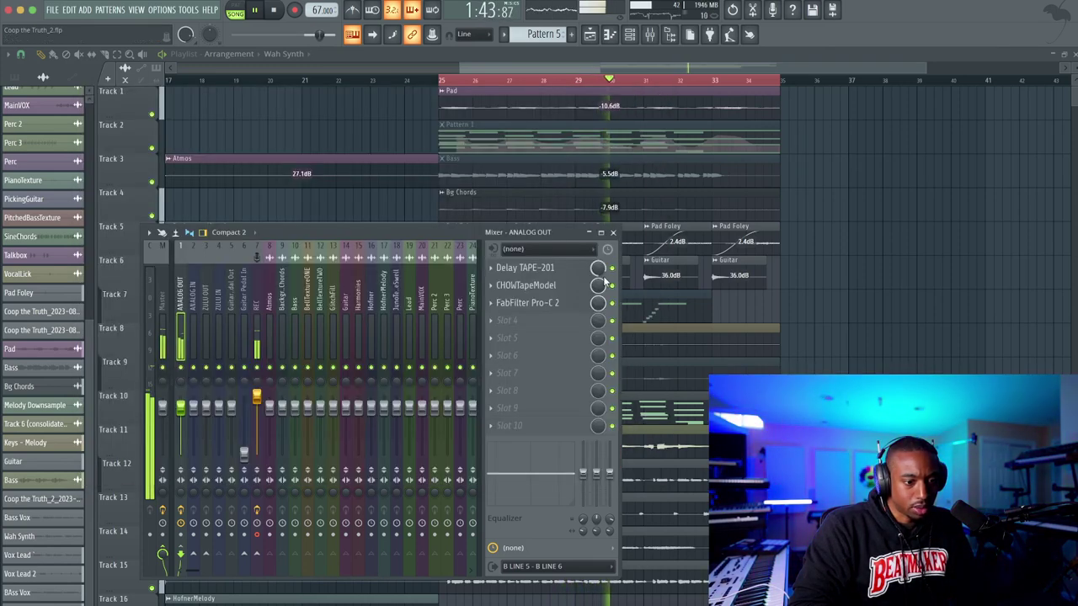
{"action": "left_click", "coordinate": [543, 268]}
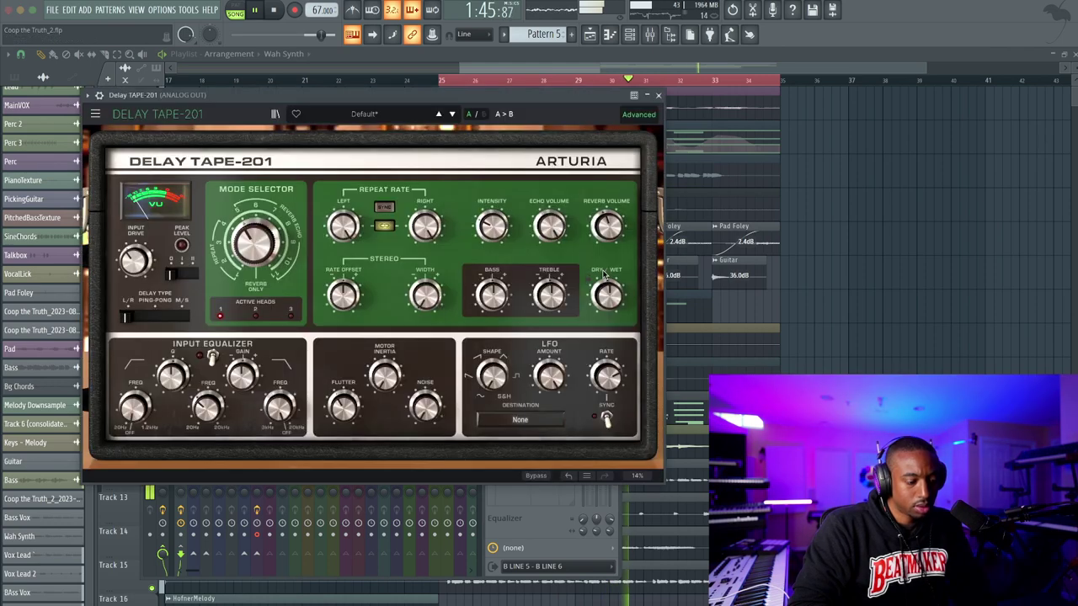
{"action": "left_click", "coordinate": [660, 96]}
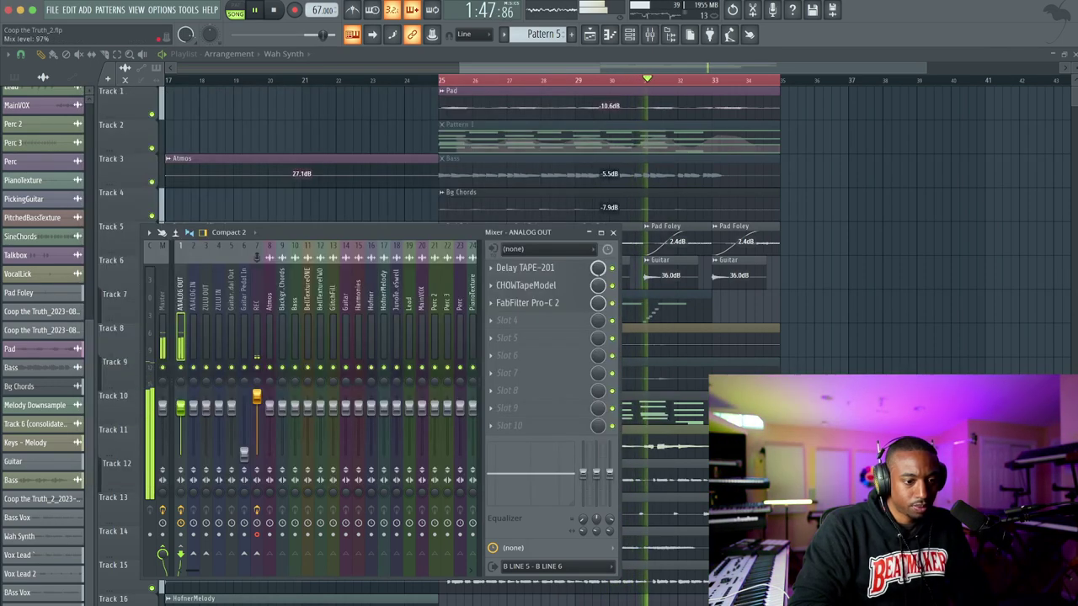
{"action": "left_click", "coordinate": [532, 268]}
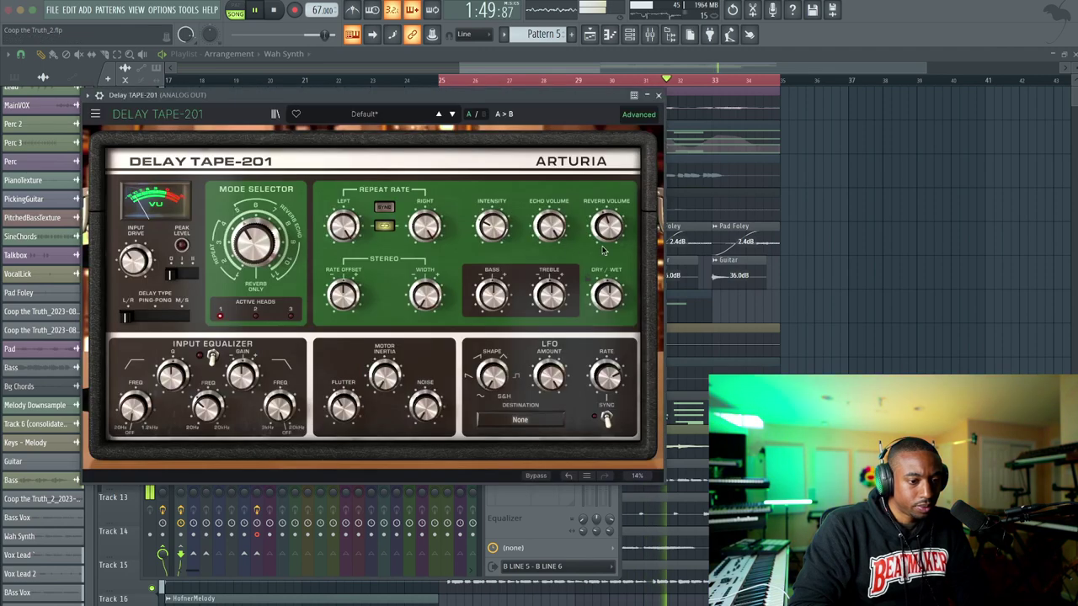
Raise Delay TAPE-201's intensity and set its reverb volume, dry/wet and echo volume to 1.00
{"action": "left_click_drag", "start_coordinate": [607, 226], "coordinate": [607, 189]}
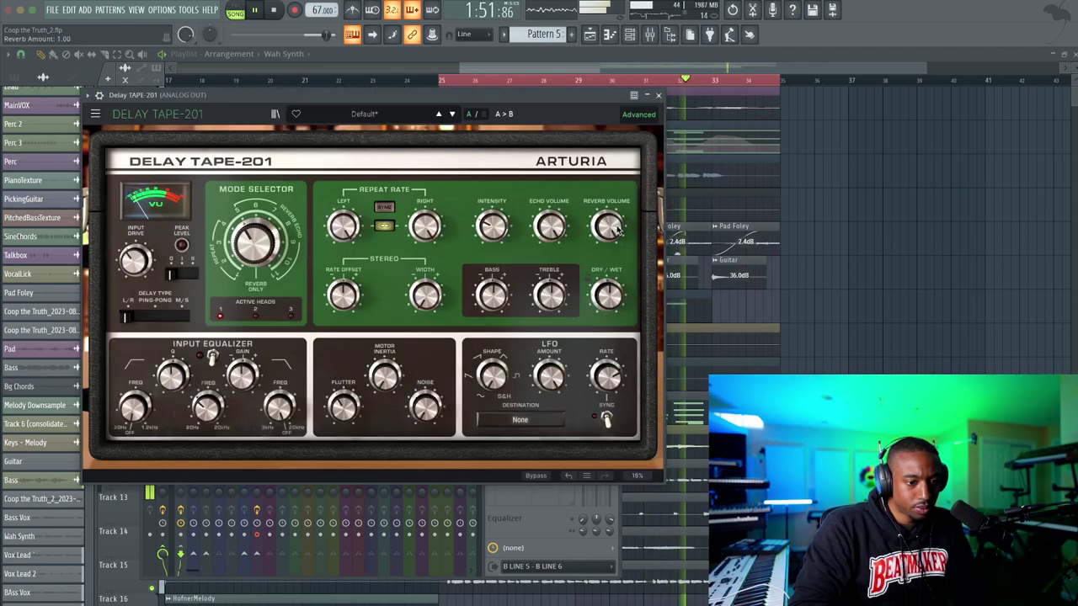
{"action": "left_click", "coordinate": [607, 295]}
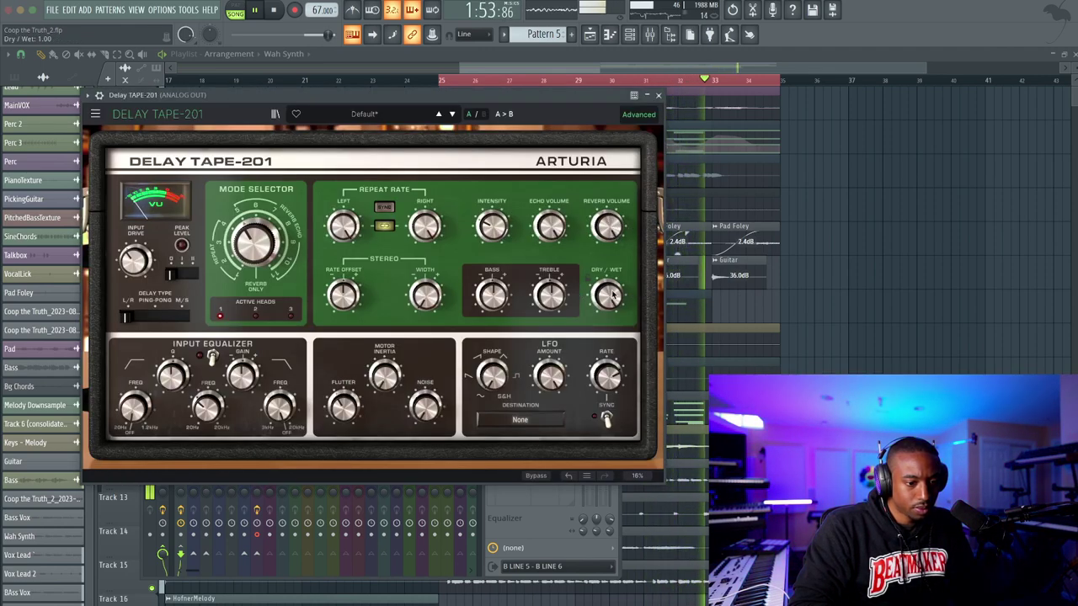
{"action": "left_click_drag", "start_coordinate": [498, 227], "coordinate": [498, 173]}
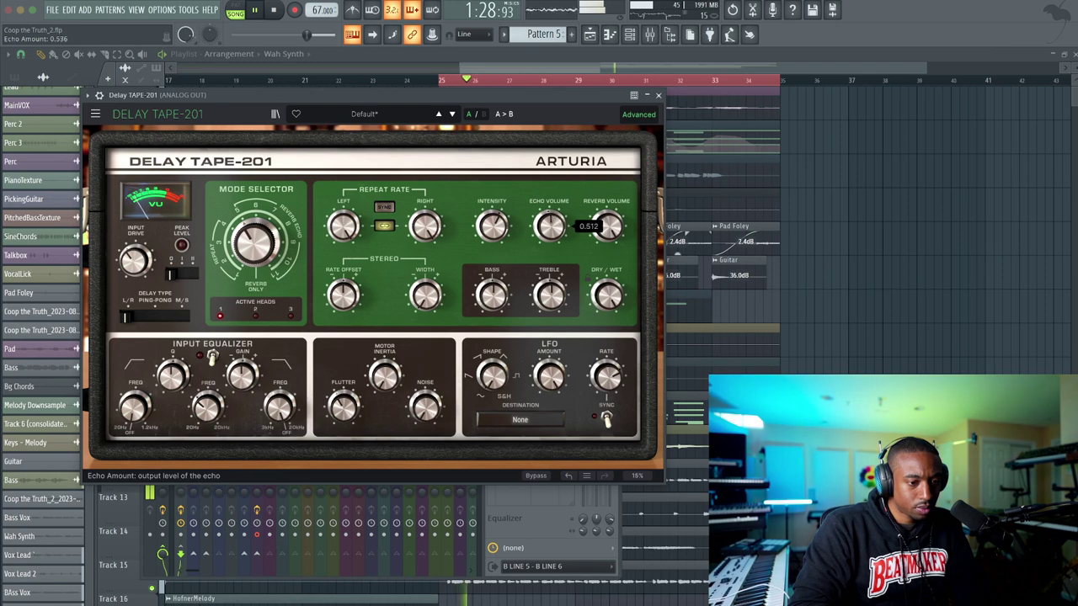
{"action": "left_click_drag", "start_coordinate": [550, 228], "coordinate": [550, 229]}
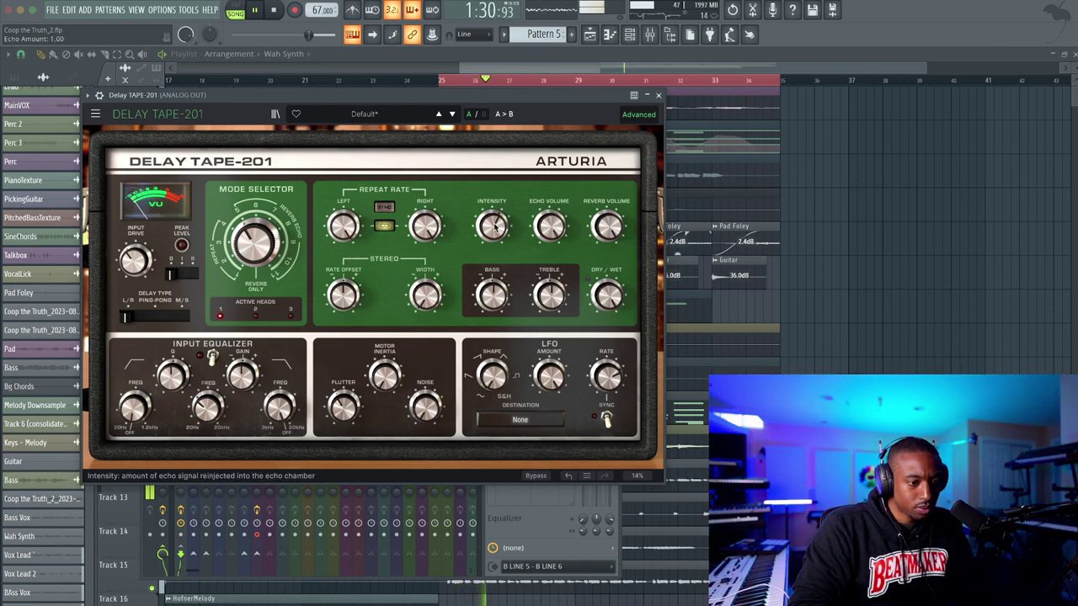
Set Delay TAPE-201 to Ping-Pong with heads 2 and 3 active, repeat rate about 22.4 ms and stereo width 0.000
{"action": "left_click_drag", "start_coordinate": [255, 240], "coordinate": [255, 217]}
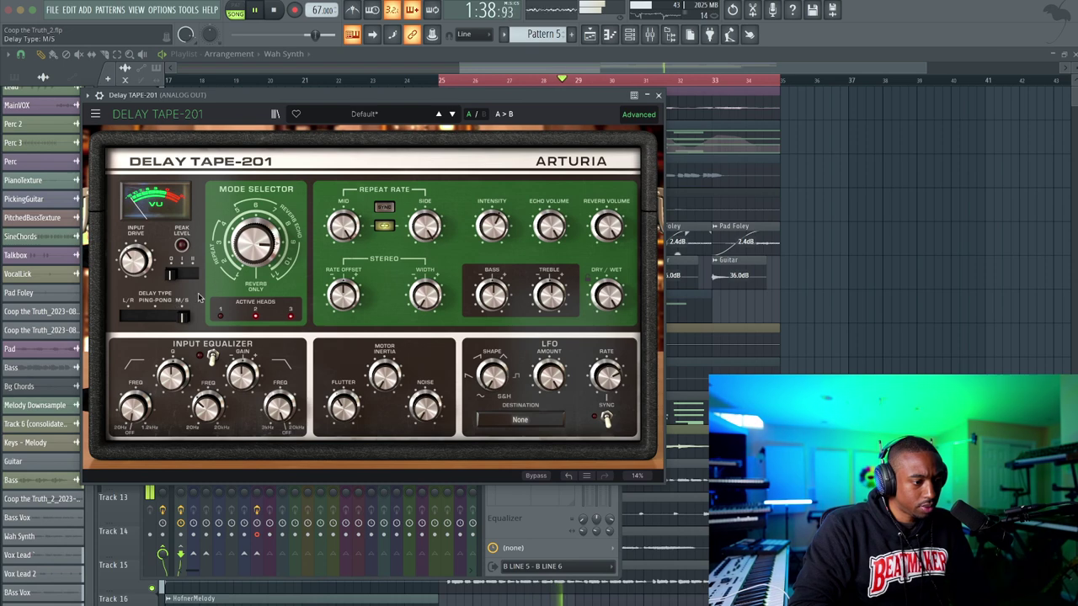
{"action": "left_click", "coordinate": [154, 318]}
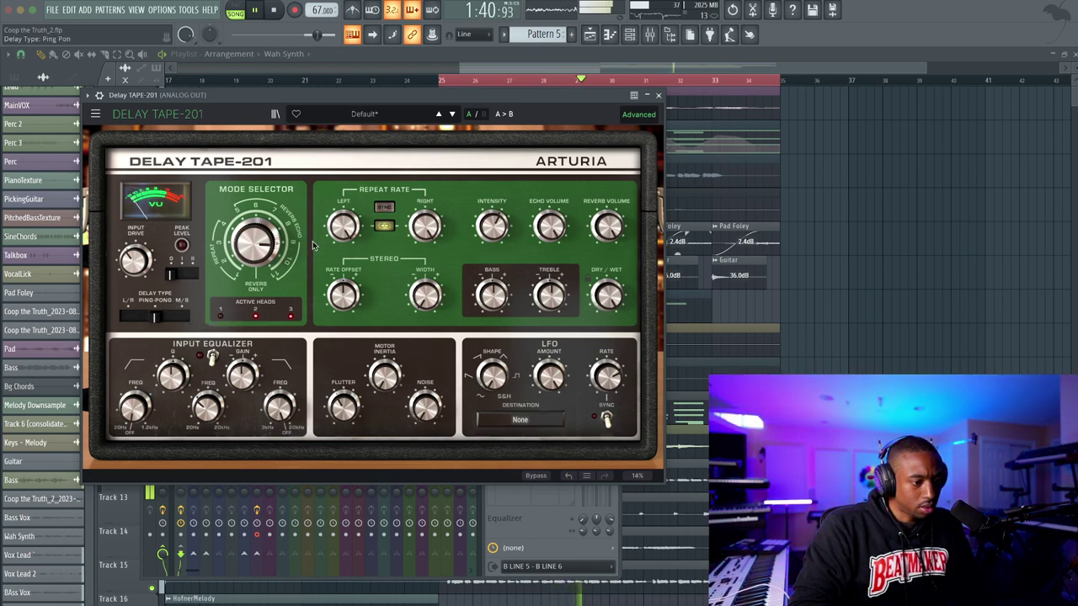
{"action": "left_click_drag", "start_coordinate": [343, 226], "coordinate": [343, 336]}
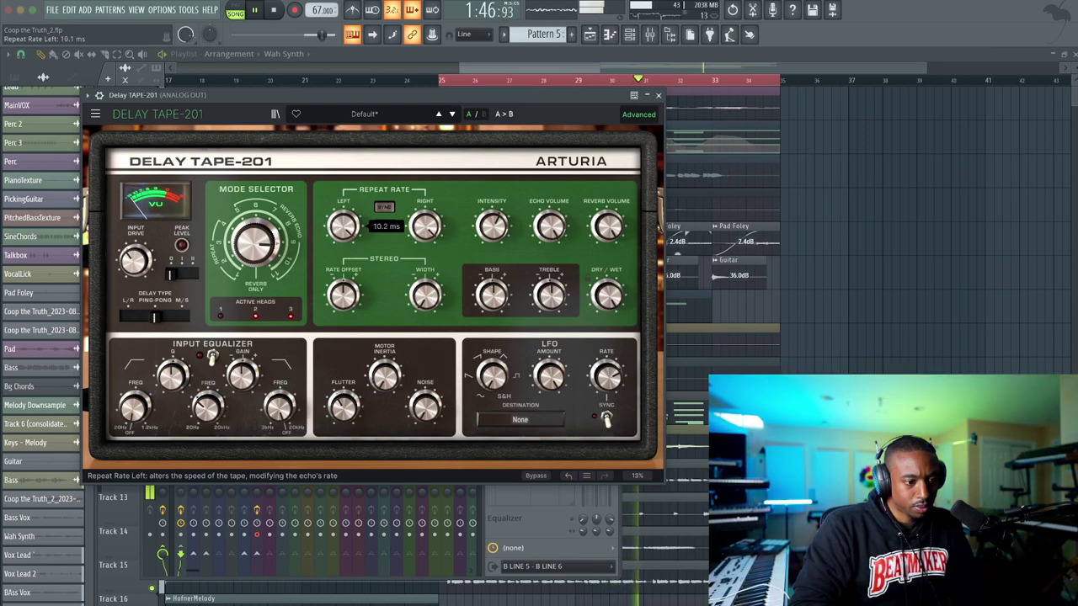
{"action": "left_click_drag", "start_coordinate": [343, 226], "coordinate": [343, 231]}
{"action": "left_click_drag", "start_coordinate": [425, 295], "coordinate": [425, 354]}
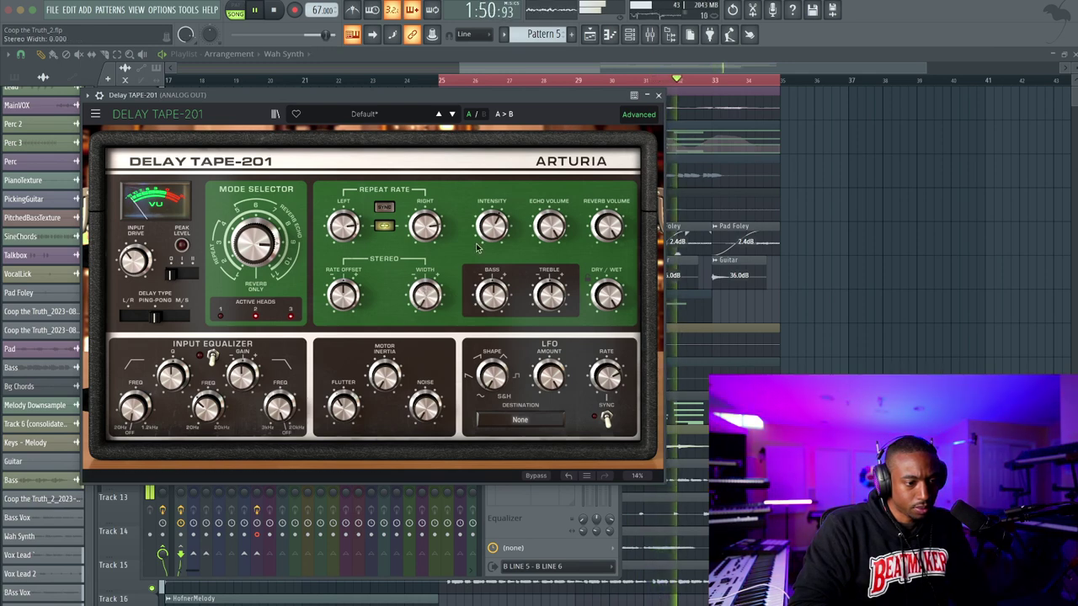
Set Delay TAPE-201's reverb volume to 0.000, mode selector to 3 and dry/wet to about 0.399, and close its window
{"action": "left_click_drag", "start_coordinate": [554, 223], "coordinate": [607, 290]}
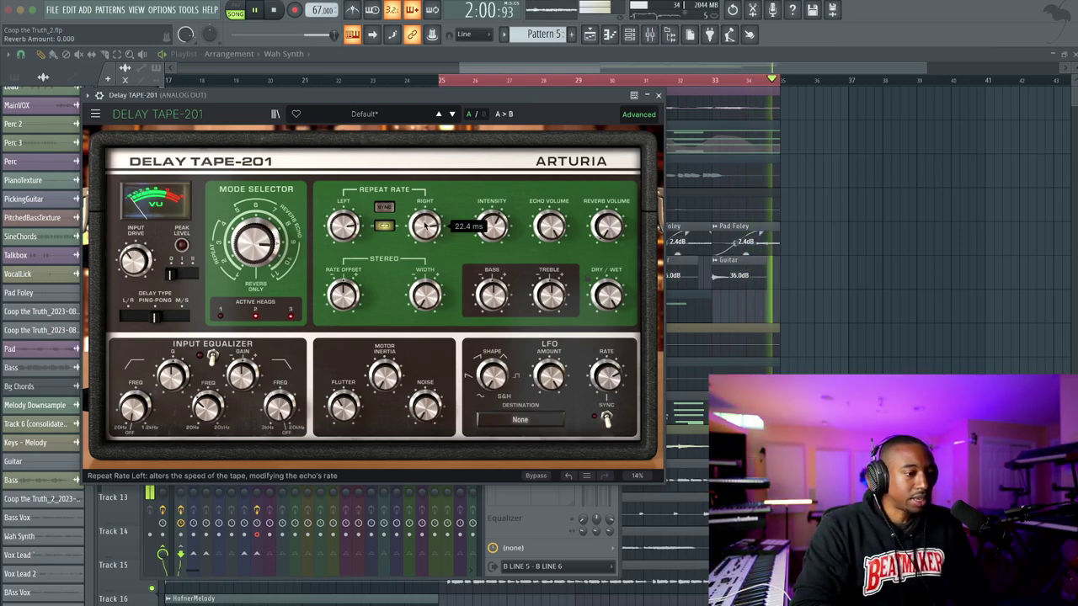
{"action": "left_click_drag", "start_coordinate": [245, 254], "coordinate": [247, 227]}
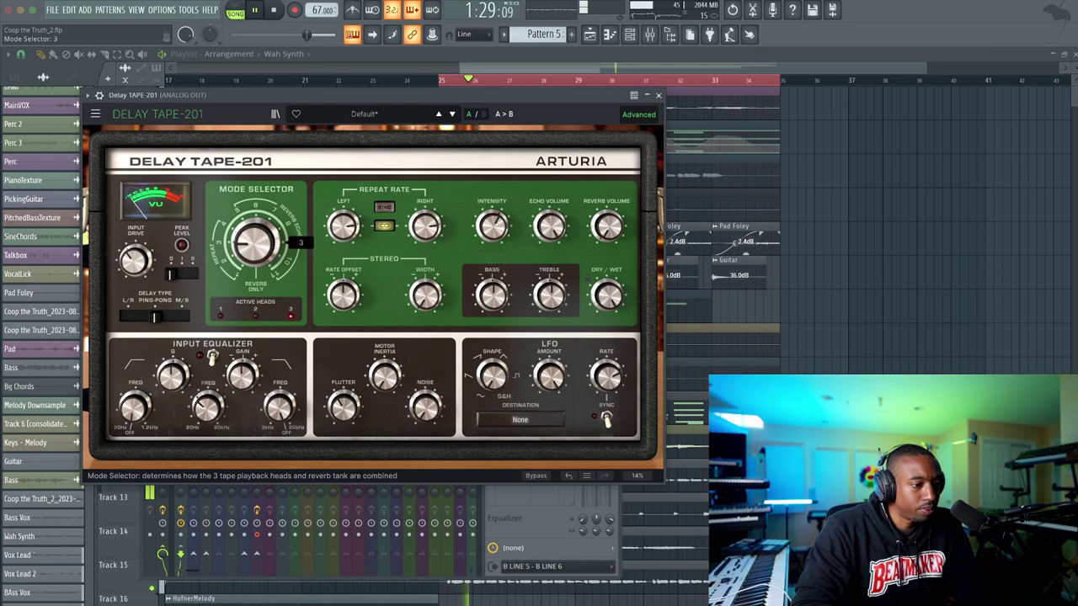
{"action": "key", "text": "space"}
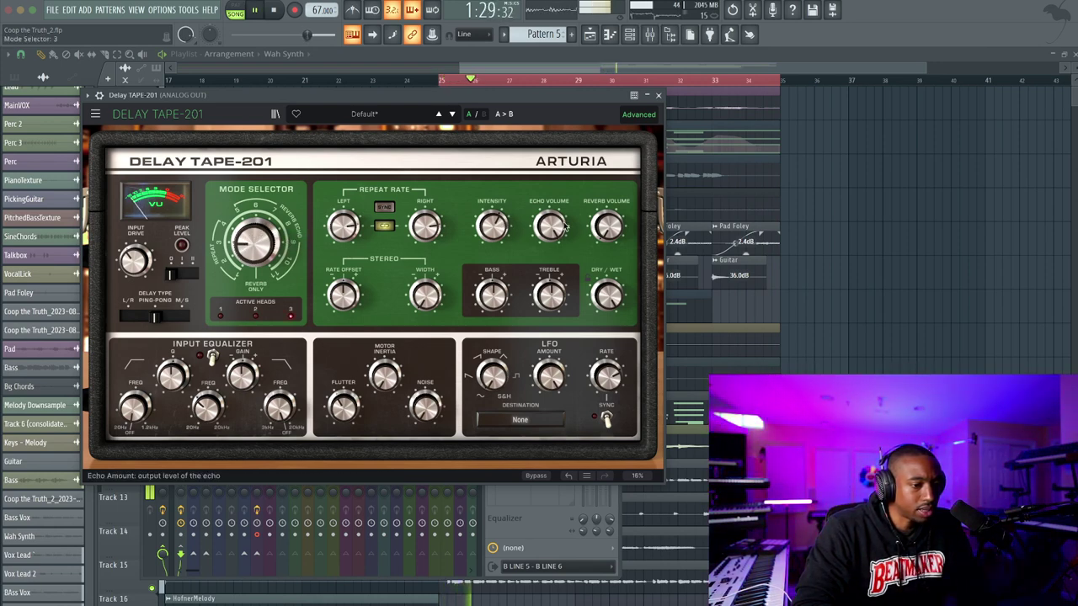
{"action": "mouse_move", "coordinate": [607, 295]}
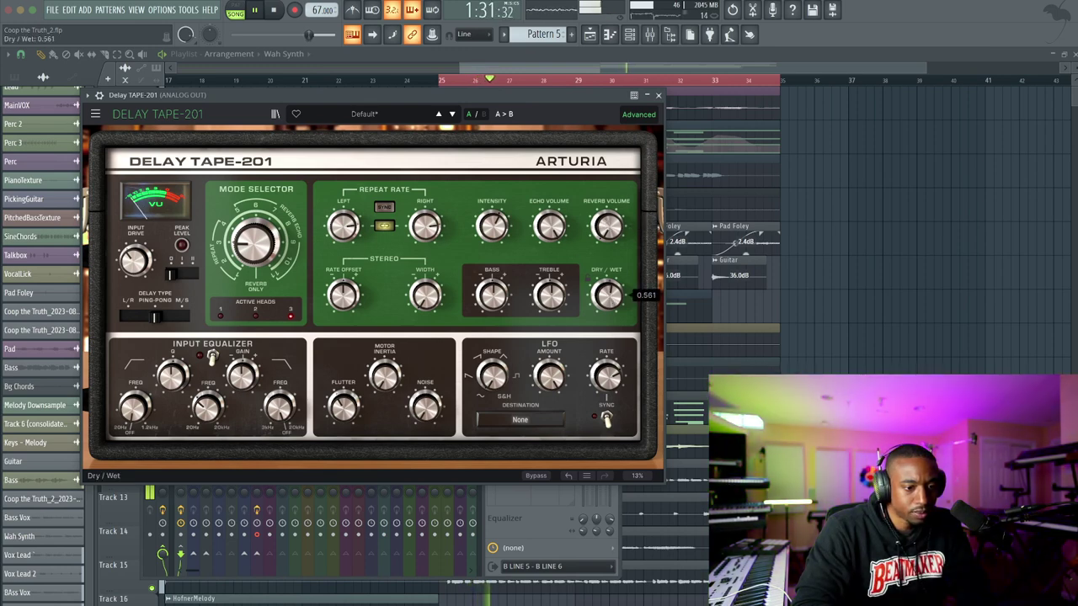
{"action": "left_click_drag", "start_coordinate": [607, 296], "coordinate": [607, 299]}
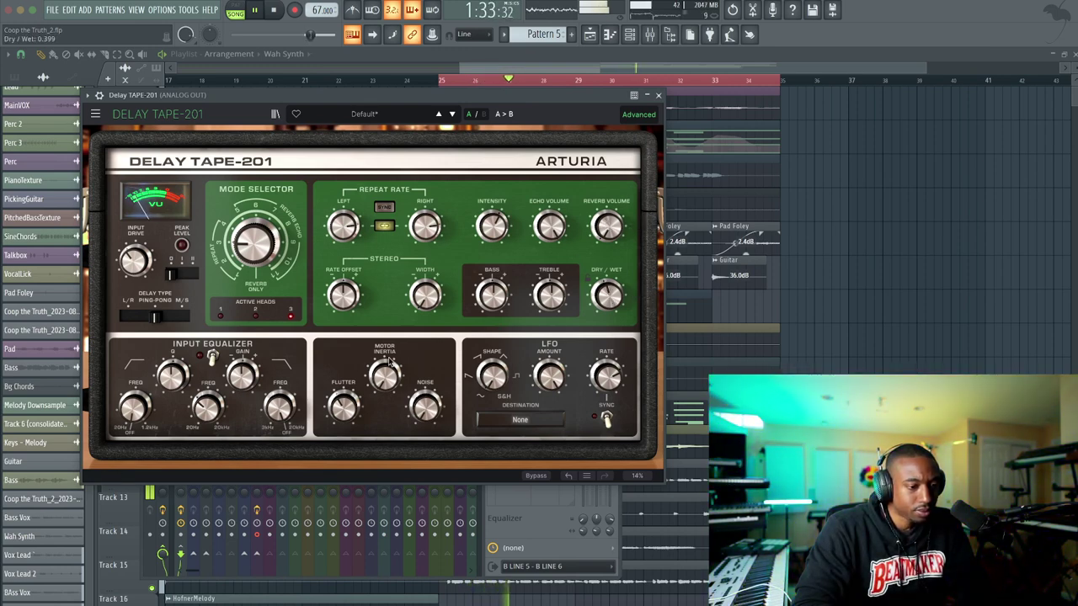
{"action": "left_click", "coordinate": [658, 95]}
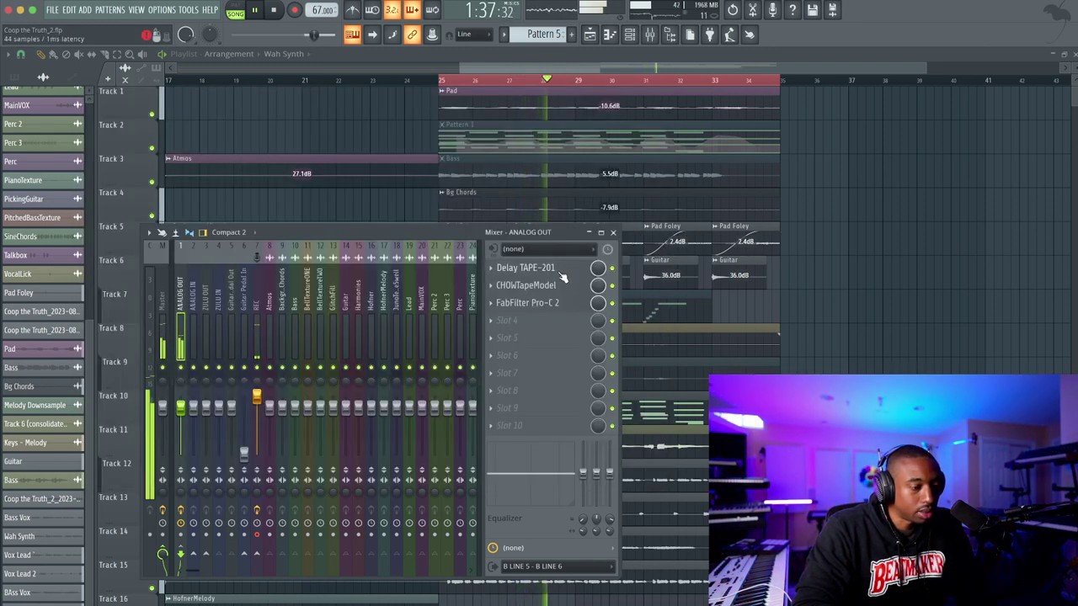
Load MF-101S Filter into the fourth effect slot on ANALOG OUT and play from bar 25
{"action": "left_click", "coordinate": [530, 326]}
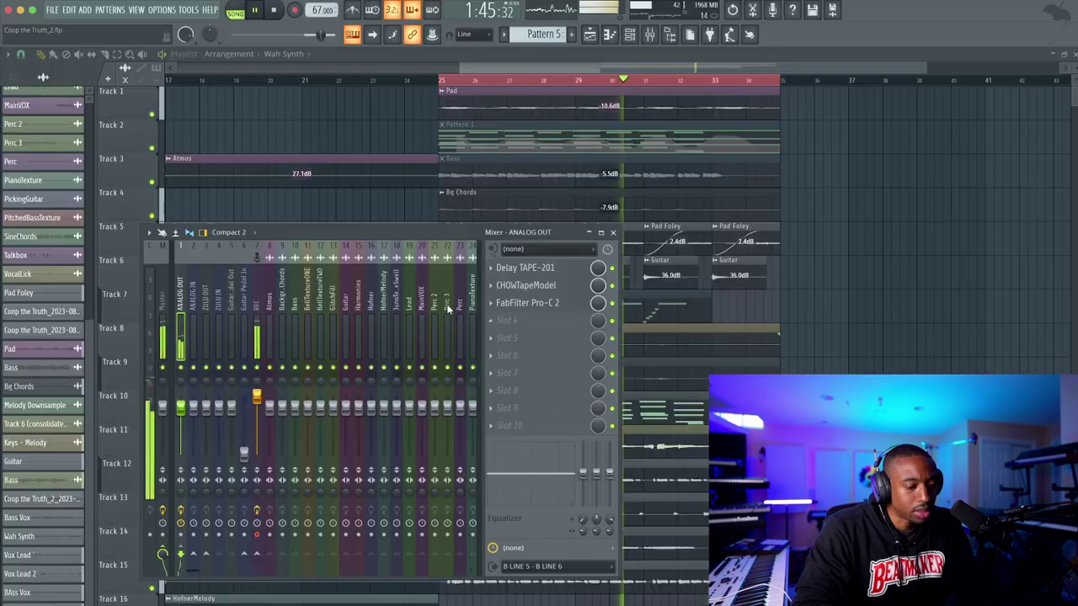
{"action": "left_click", "coordinate": [489, 322]}
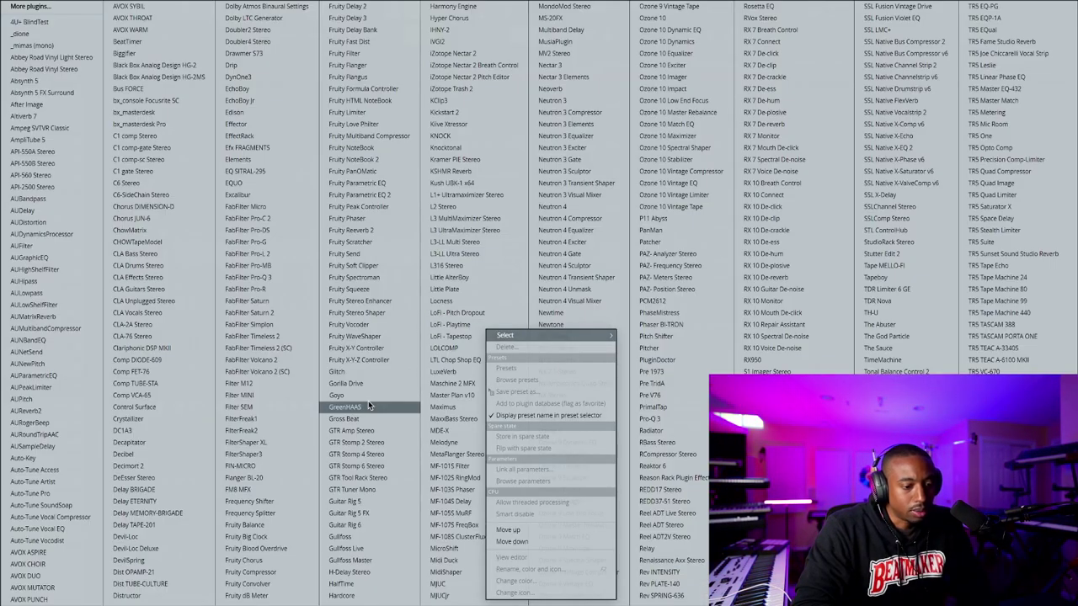
{"action": "left_click", "coordinate": [452, 465]}
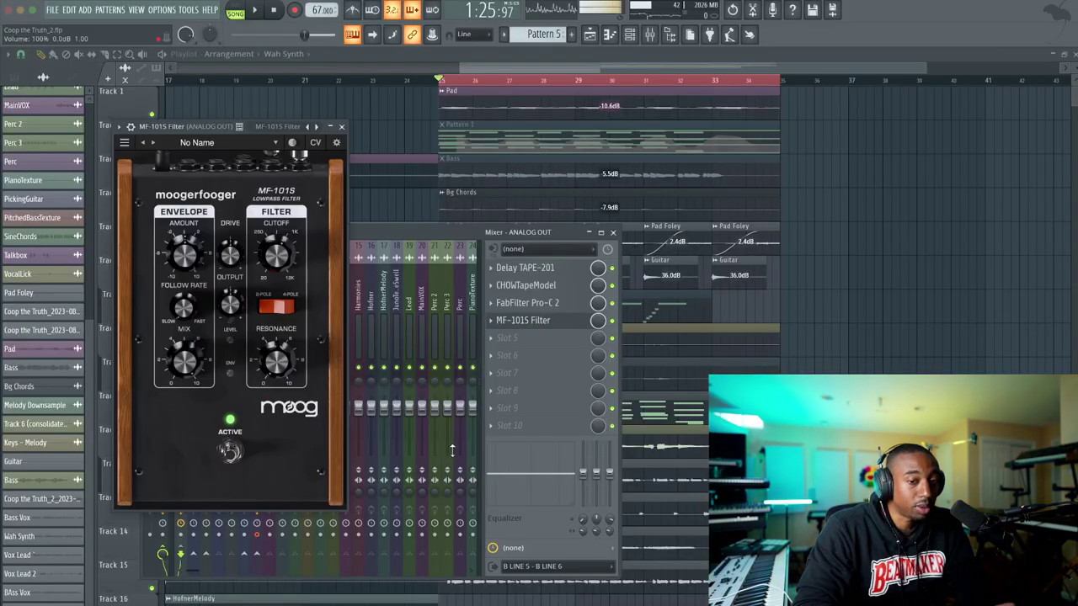
{"action": "key", "text": "space"}
Set the MF-101S cutoff to about 878 Hz, adjust its resonance, set the follow rate to 0, and close its window
{"action": "left_click_drag", "start_coordinate": [281, 255], "coordinate": [235, 241]}
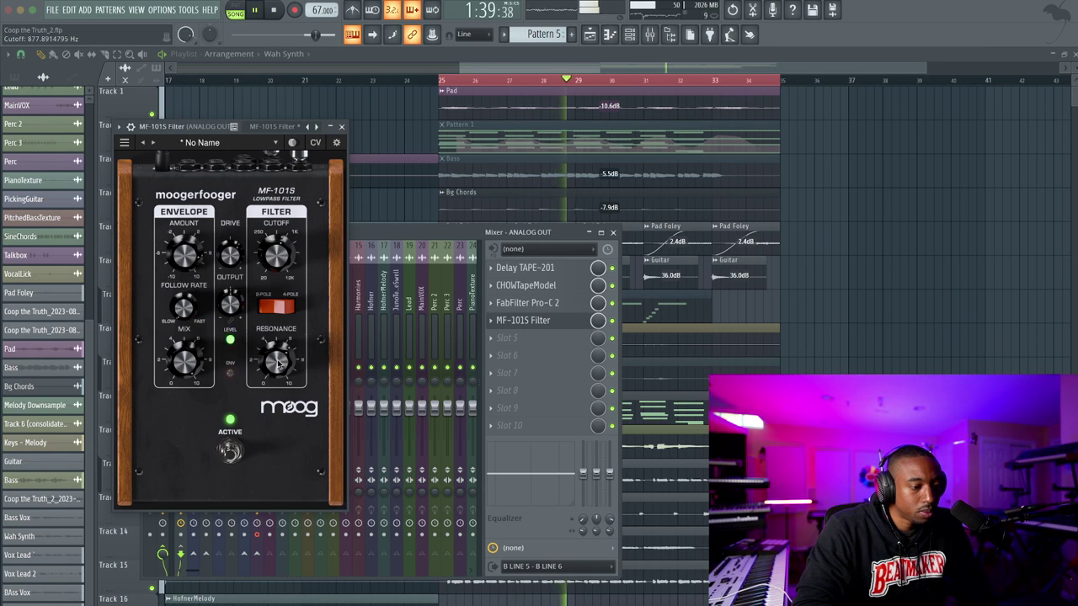
{"action": "left_click_drag", "start_coordinate": [279, 364], "coordinate": [279, 358]}
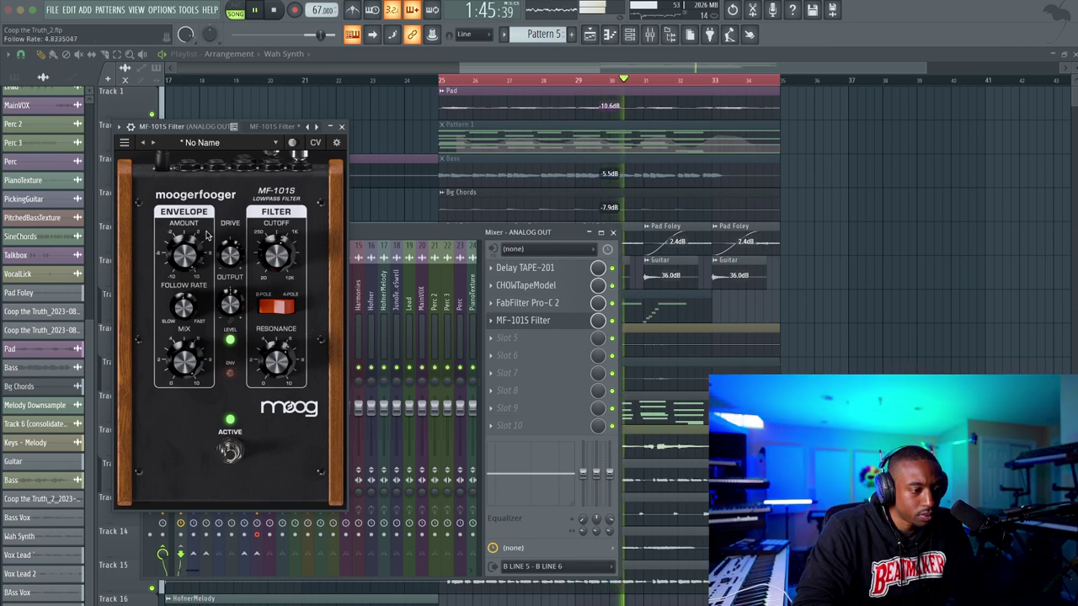
{"action": "left_click_drag", "start_coordinate": [185, 303], "coordinate": [181, 318]}
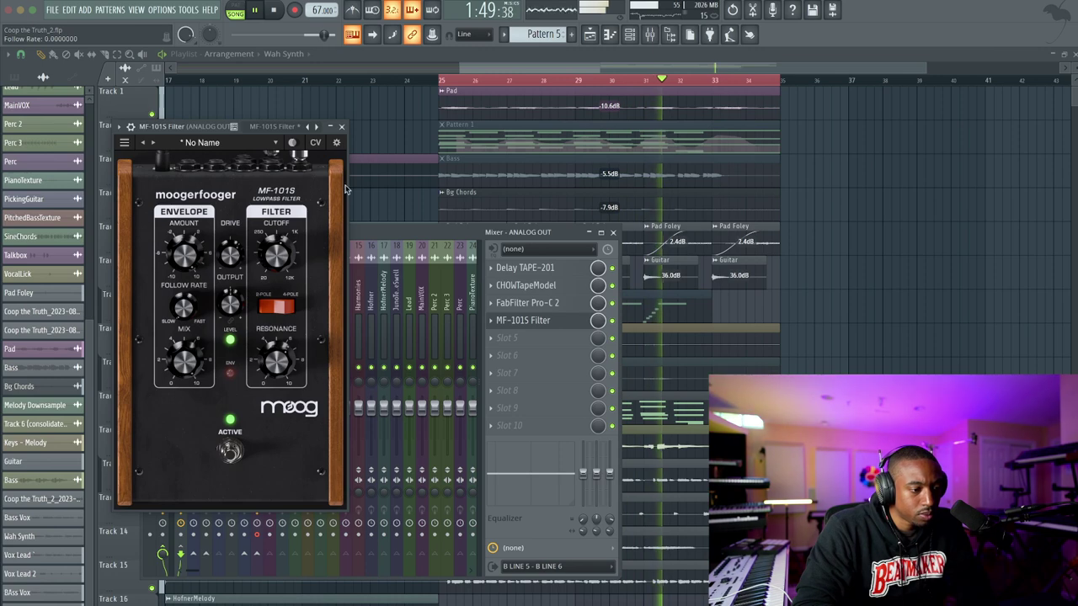
{"action": "left_click", "coordinate": [341, 127]}
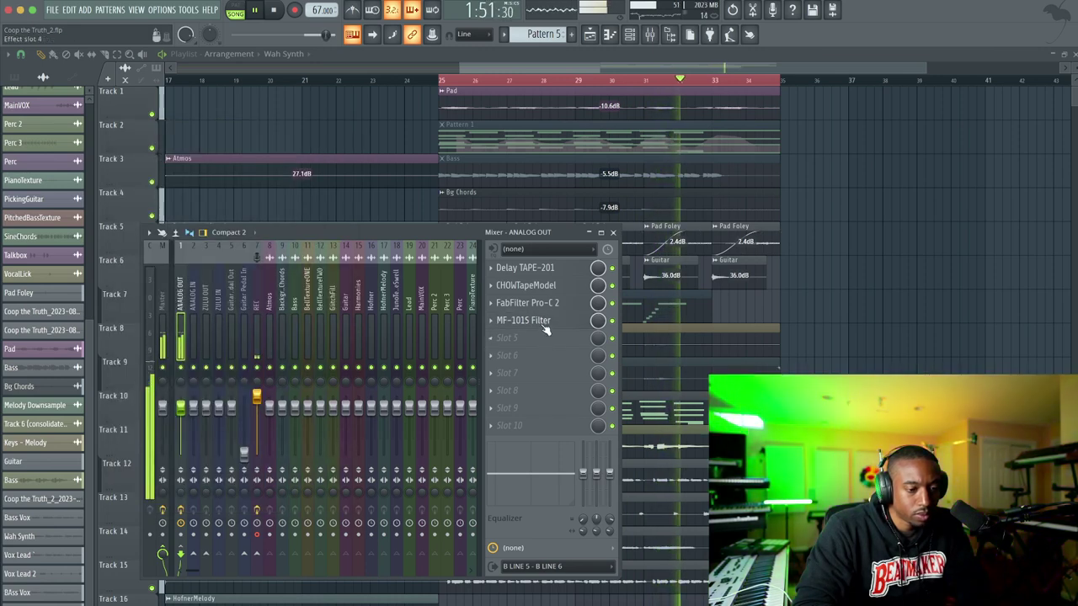
Readjust the MF-101S resonance and cutoff, and load WaveShell1-VST3 14.12 into the fifth effect slot on ANALOG OUT
{"action": "left_click_drag", "start_coordinate": [276, 362], "coordinate": [278, 408]}
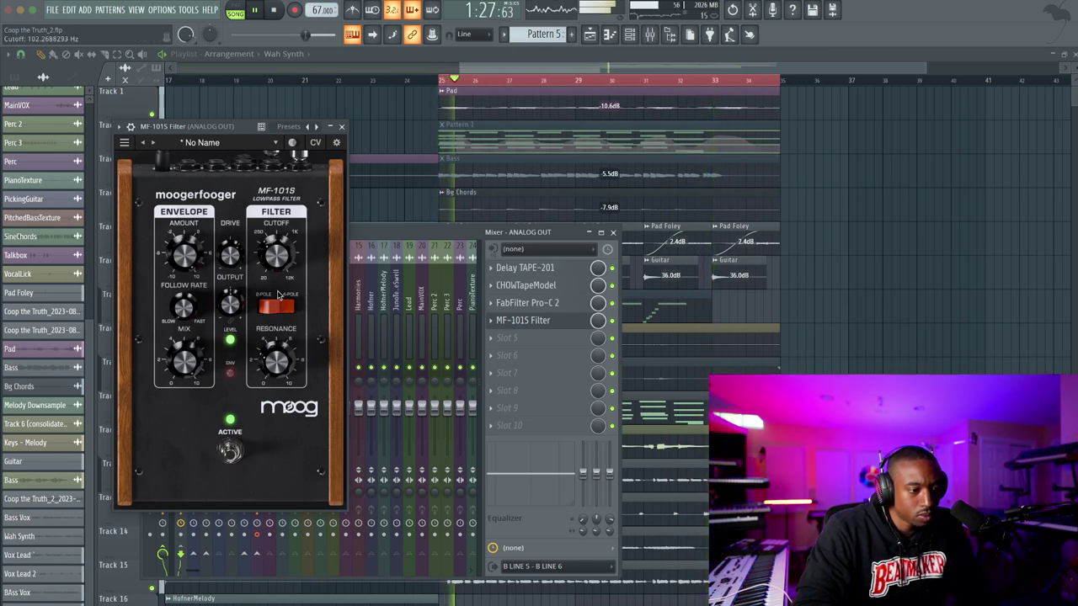
{"action": "left_click", "coordinate": [532, 336]}
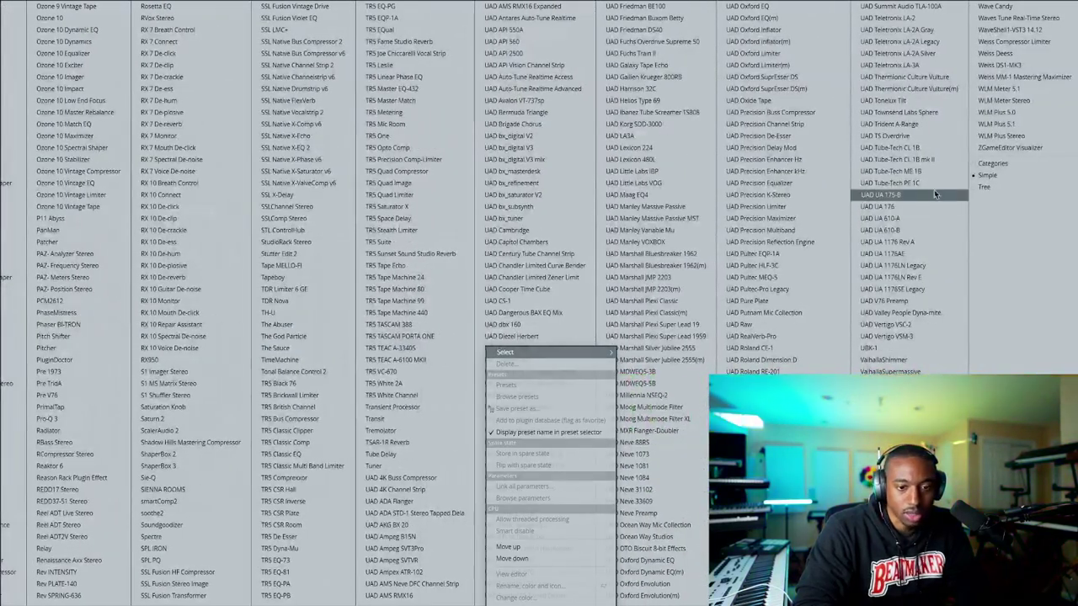
{"action": "left_click", "coordinate": [1010, 30]}
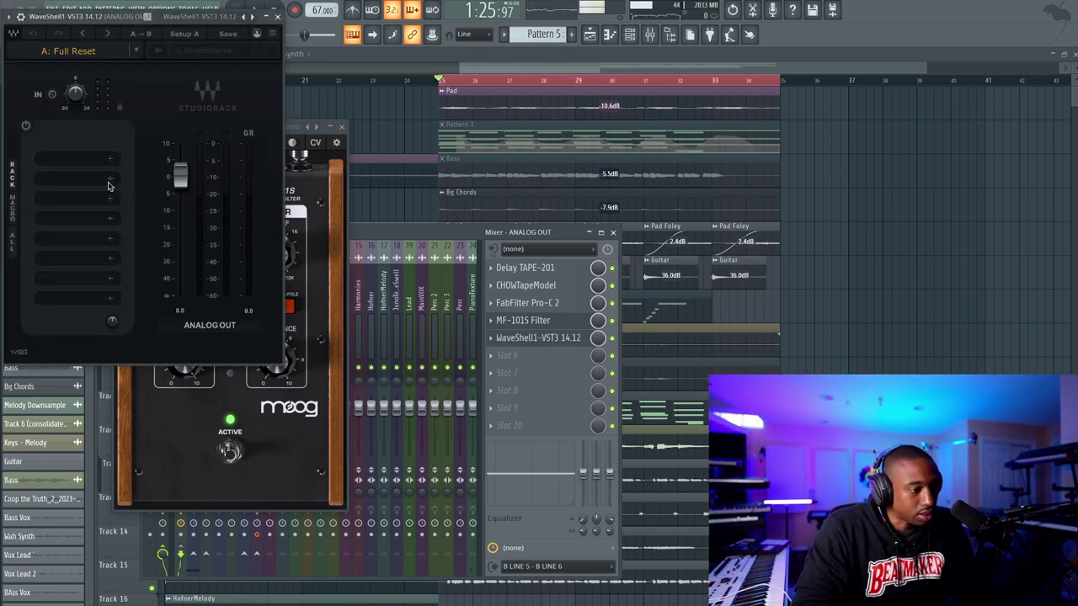
Load the NLS Buss harmonic plugin into the first StudioRack slot
{"action": "left_click", "coordinate": [93, 160]}
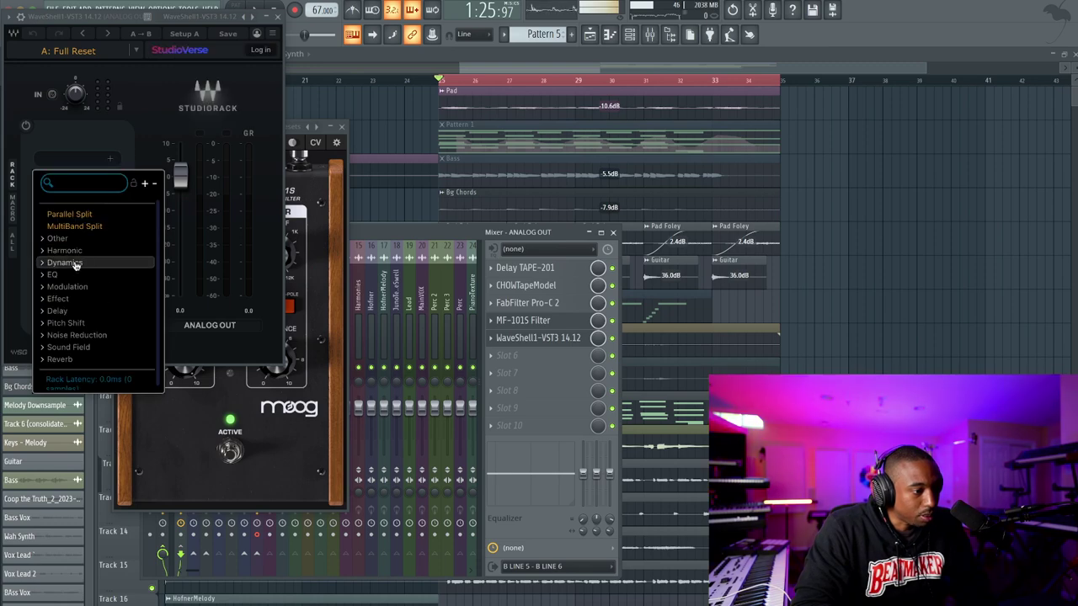
{"action": "left_click", "coordinate": [76, 262]}
{"action": "left_click", "coordinate": [75, 262]}
{"action": "left_click", "coordinate": [76, 252]}
{"action": "scroll", "coordinate": [76, 253], "scroll_direction": "down", "scroll_amount": 4}
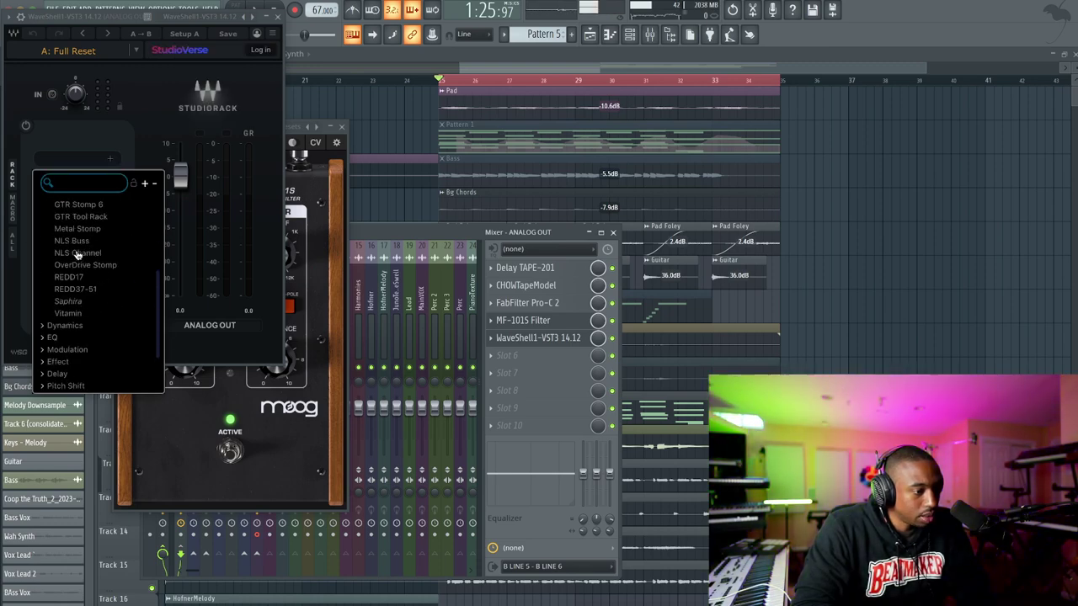
{"action": "left_click", "coordinate": [95, 244]}
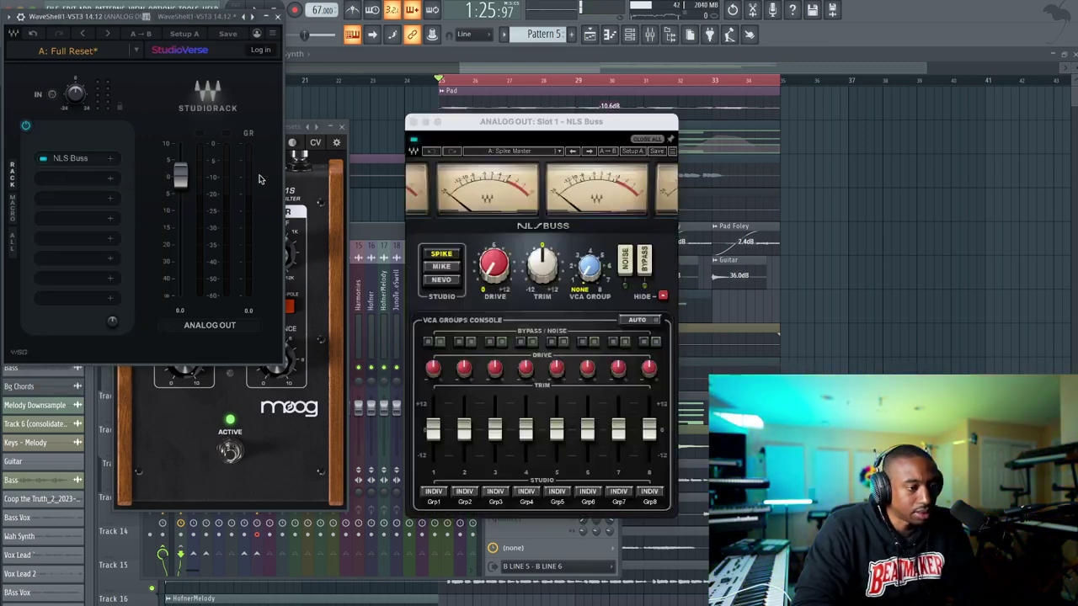
Raise the NLS Buss drive to 12.0 and bypass the MF-101S filter
{"action": "left_click_drag", "start_coordinate": [494, 266], "coordinate": [494, 234]}
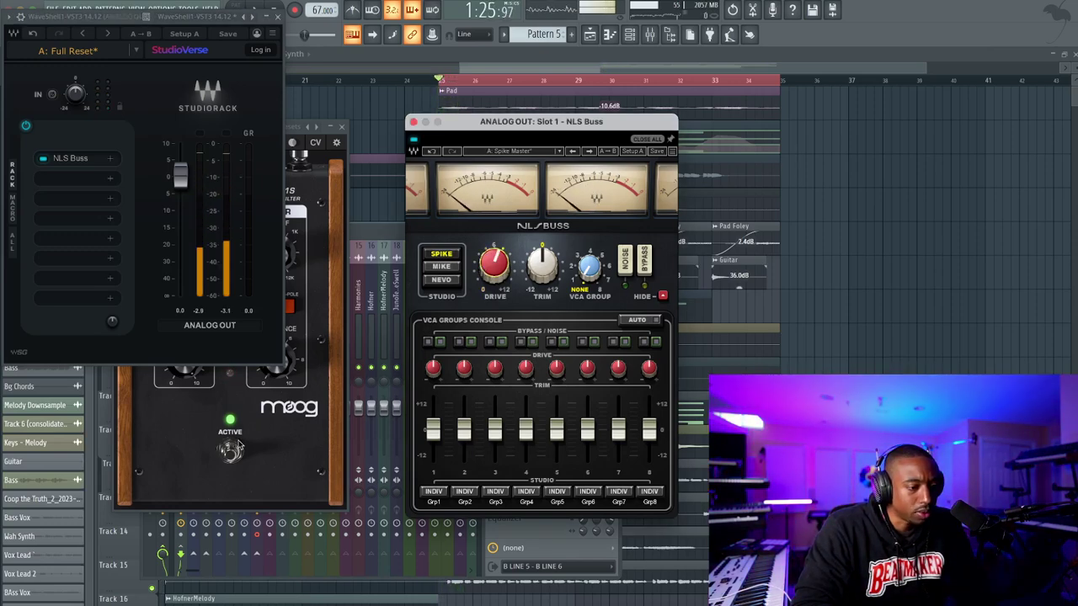
{"action": "left_click", "coordinate": [328, 195]}
{"action": "left_click_drag", "start_coordinate": [494, 266], "coordinate": [494, 240]}
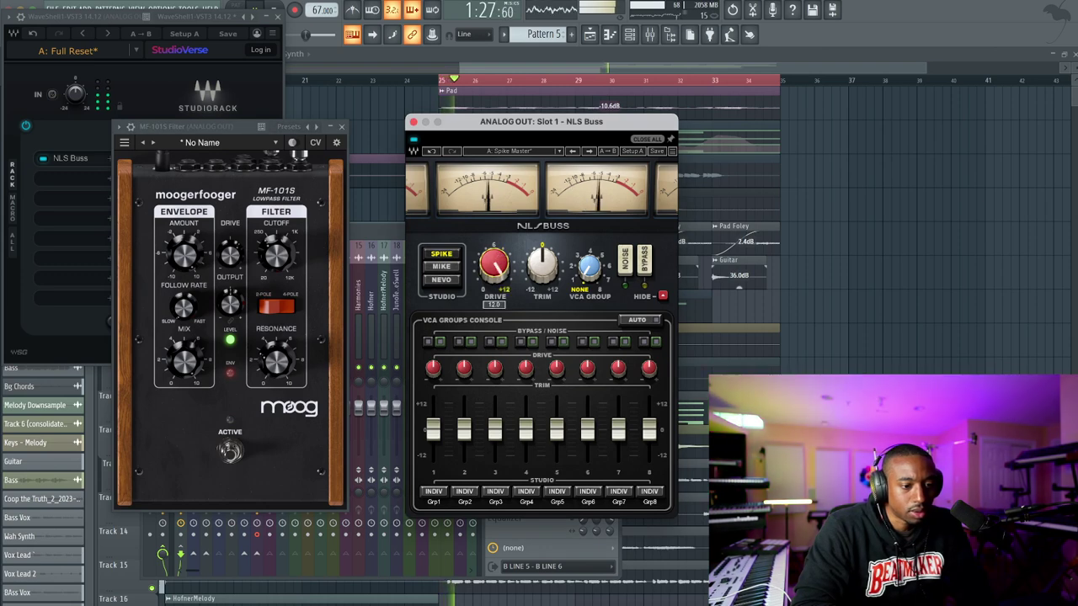
Audition the Mike and Nevo models in NLS Buss, return to Spike, raise the trim slightly, and close the plugin windows
{"action": "left_click", "coordinate": [457, 267]}
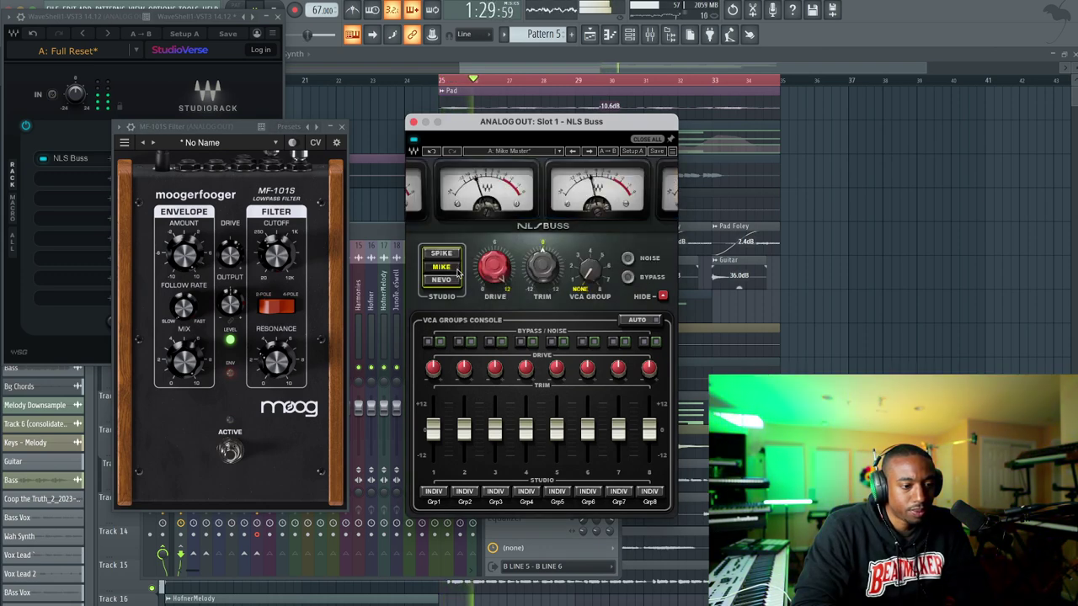
{"action": "left_click", "coordinate": [451, 280]}
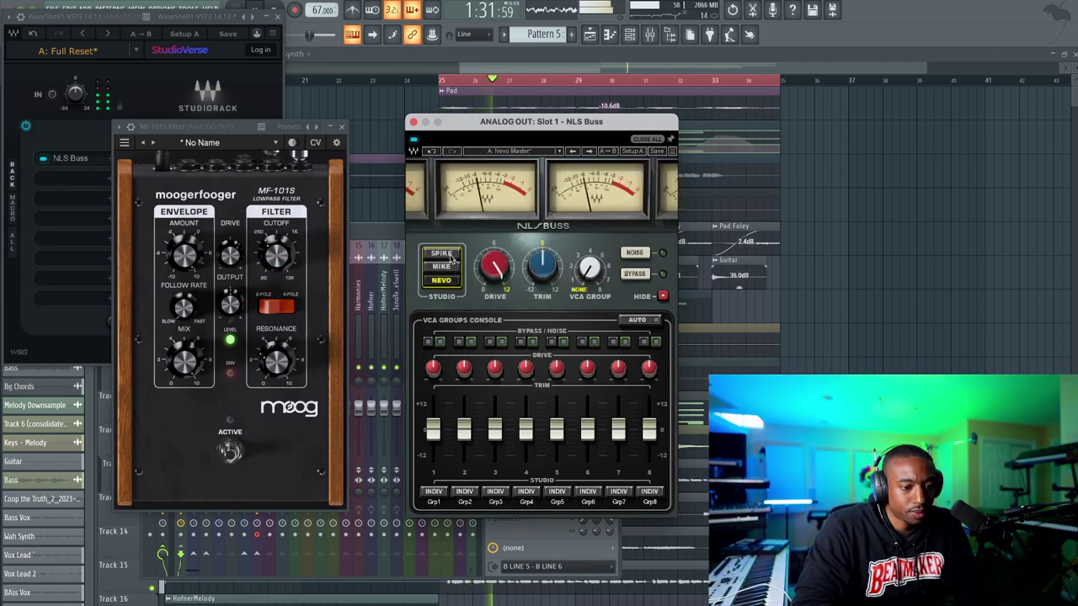
{"action": "left_click", "coordinate": [450, 257]}
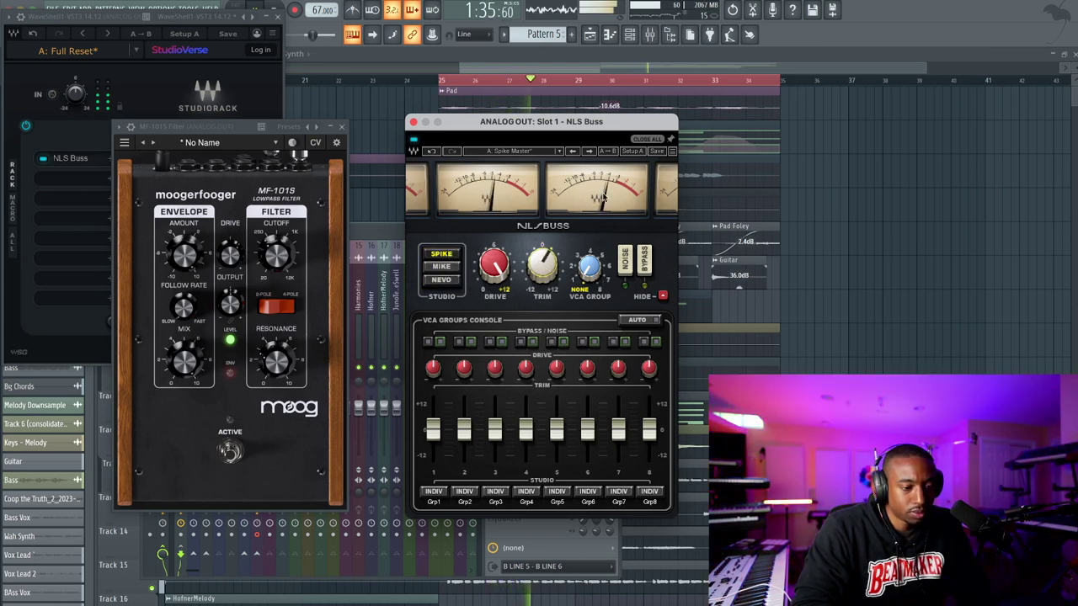
{"action": "left_click", "coordinate": [414, 122]}
{"action": "left_click", "coordinate": [342, 128]}
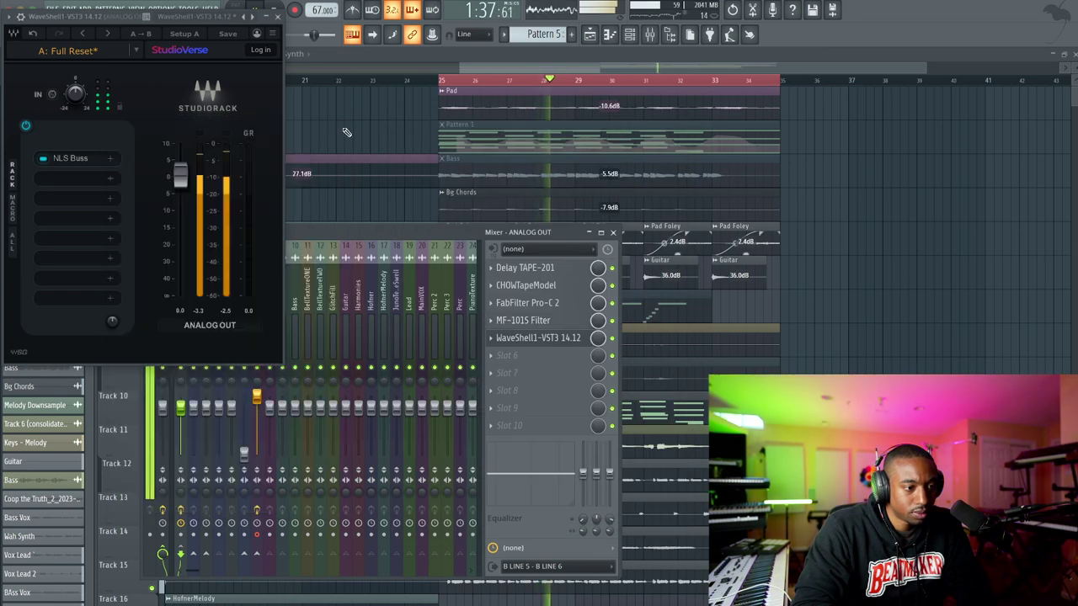
{"action": "left_click", "coordinate": [277, 16]}
Set the gain of FabFilter Pro-L 2 on the Master track to 0.00 dB and close its window
{"action": "left_click", "coordinate": [163, 276]}
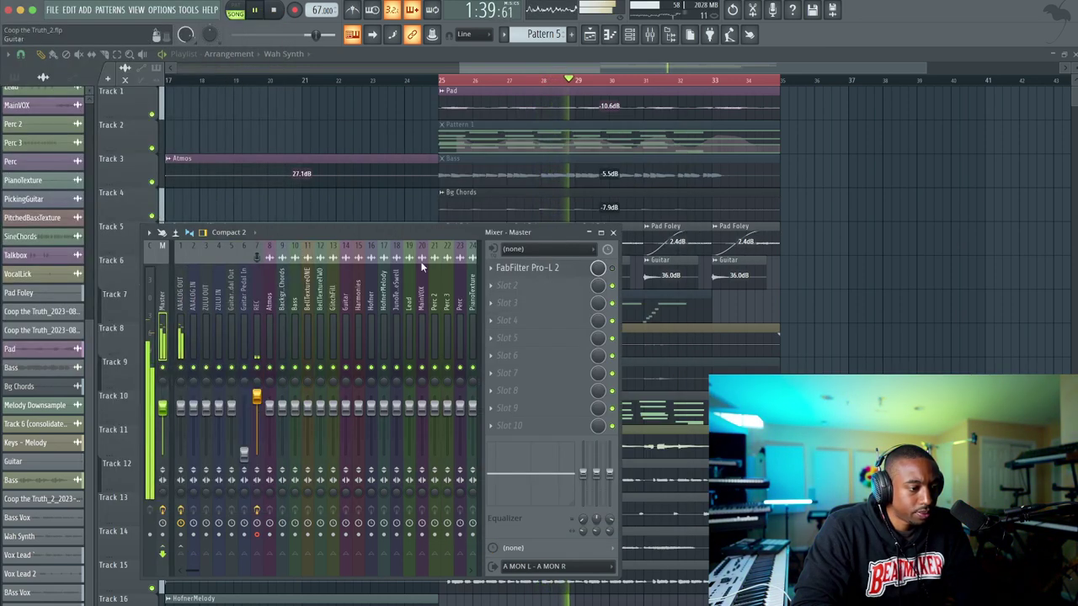
{"action": "left_click", "coordinate": [539, 268]}
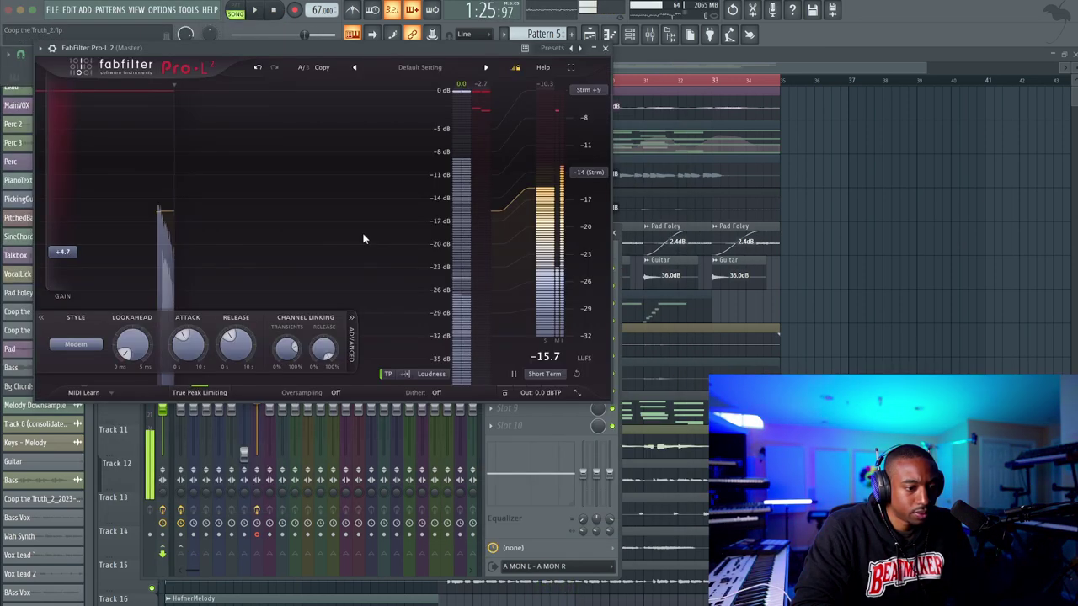
{"action": "left_click_drag", "start_coordinate": [67, 252], "coordinate": [64, 278]}
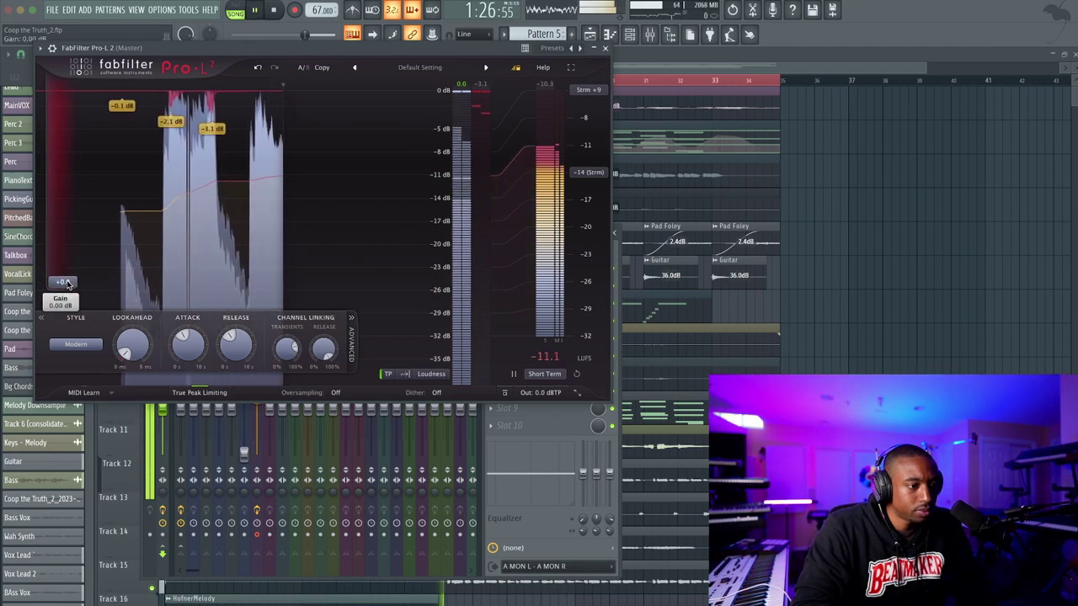
{"action": "left_click", "coordinate": [606, 48]}
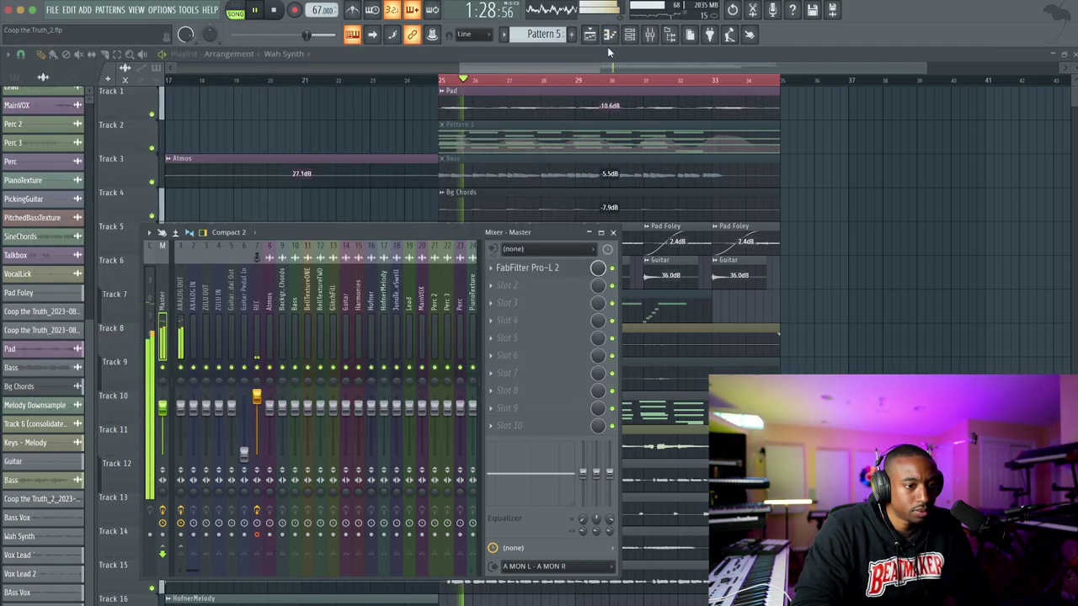
Lower the volume faders of the Serum and Vox Lead 2 mixer tracks during playback
{"action": "left_click", "coordinate": [613, 233]}
{"action": "key", "text": "F9"}
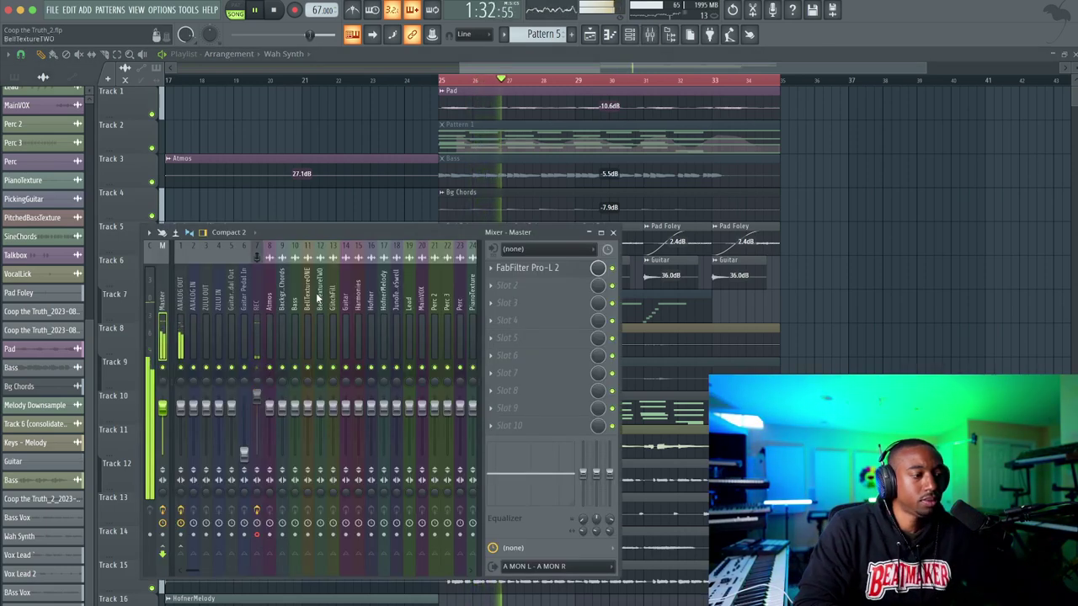
{"action": "scroll", "coordinate": [318, 297], "scroll_direction": "down", "scroll_amount": 5}
{"action": "scroll", "coordinate": [318, 306], "scroll_direction": "down", "scroll_amount": 4}
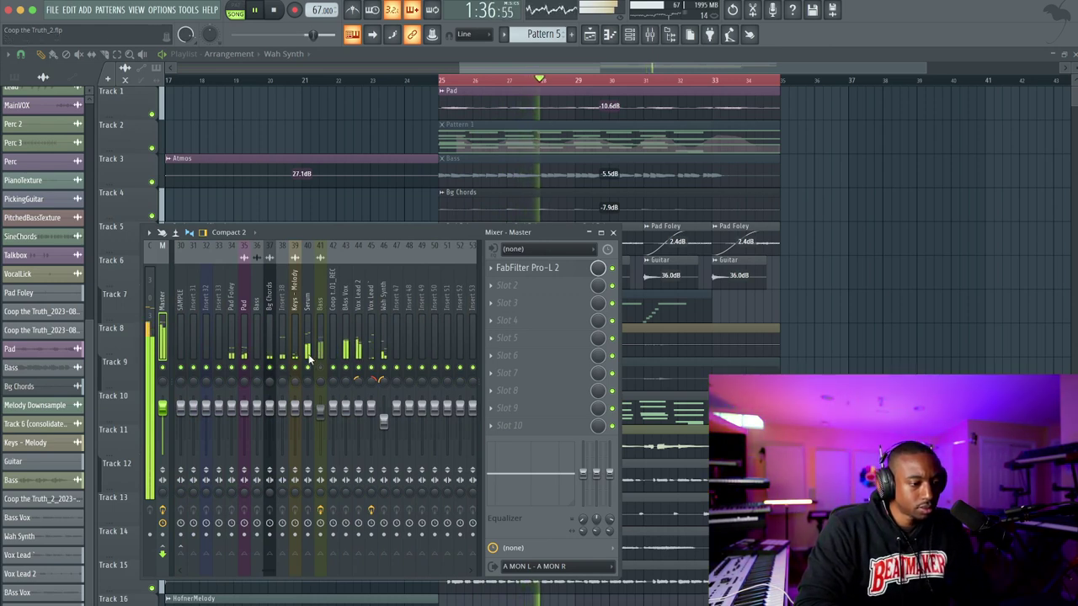
{"action": "left_click_drag", "start_coordinate": [308, 408], "coordinate": [359, 430]}
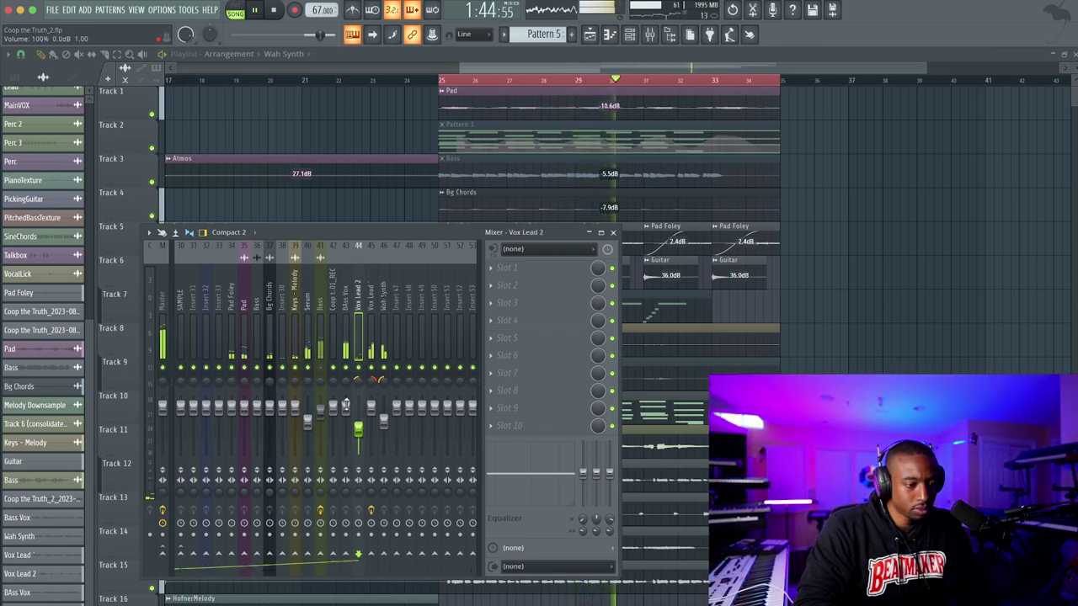
Load Vocal Bender Stereo on the BAss Vox track, set its formant to -4 semitones, and close it
{"action": "left_click", "coordinate": [534, 269]}
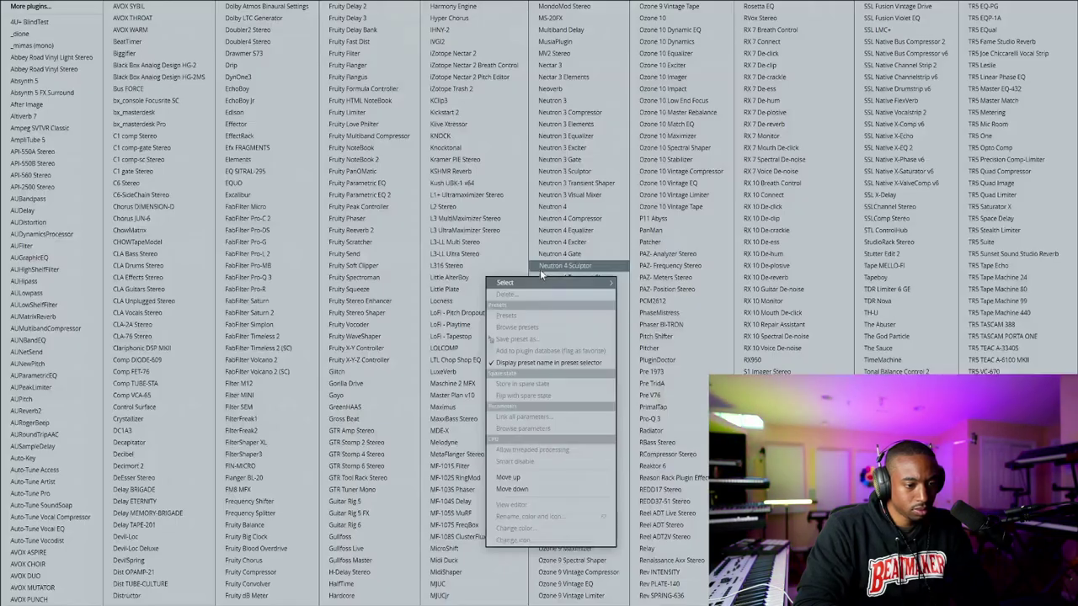
{"action": "left_click", "coordinate": [889, 501]}
{"action": "left_click_drag", "start_coordinate": [228, 110], "coordinate": [228, 123]}
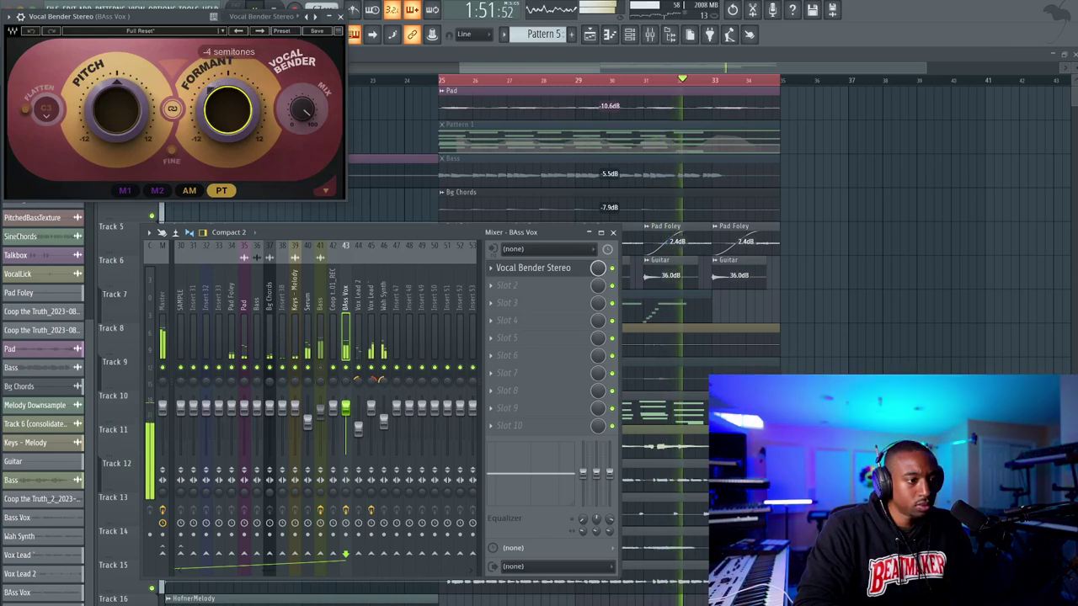
{"action": "left_click", "coordinate": [340, 17]}
Rename mixer Insert 47 as VOX
{"action": "left_click", "coordinate": [308, 324]}
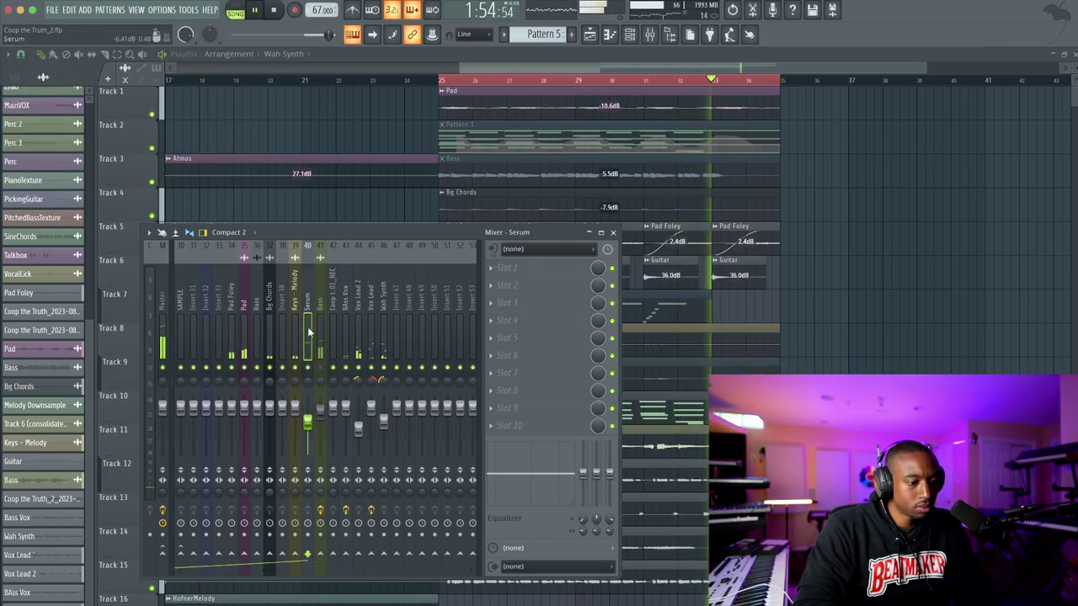
{"action": "left_click", "coordinate": [396, 309]}
{"action": "right_click", "coordinate": [396, 310]}
{"action": "left_click", "coordinate": [401, 309]}
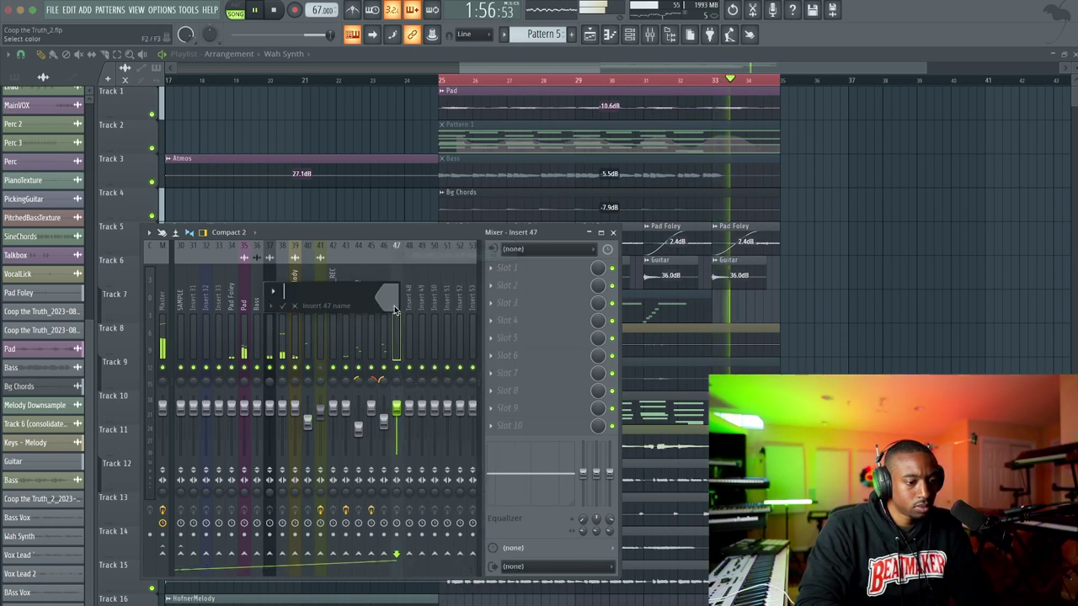
{"action": "type", "text": "VOX"}
{"action": "key", "text": "Return"}
Route the BAss Vox, Vox Lead 2, Vox Lead and Wah Synth tracks to the VOX bus and restart playback
{"action": "key", "text": "space"}
{"action": "left_click", "coordinate": [387, 308]}
{"action": "key", "text": "space"}
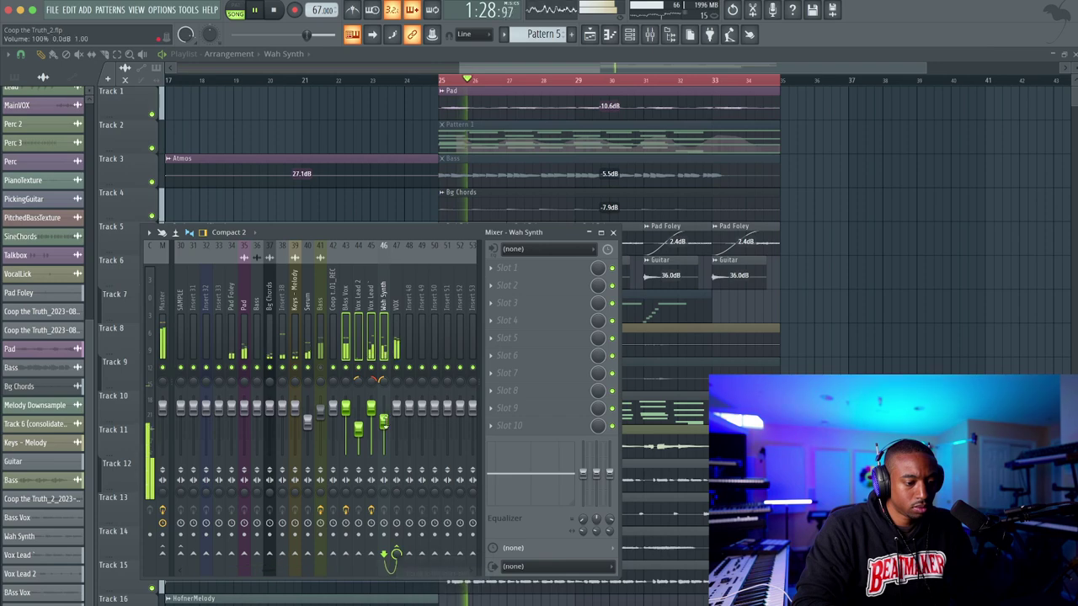
Lower the VOX fader, add FabFilter Pro-C 2 with a lower threshold and a ratio of about 6.40:1, and close it
{"action": "left_click", "coordinate": [398, 352]}
{"action": "left_click", "coordinate": [496, 277]}
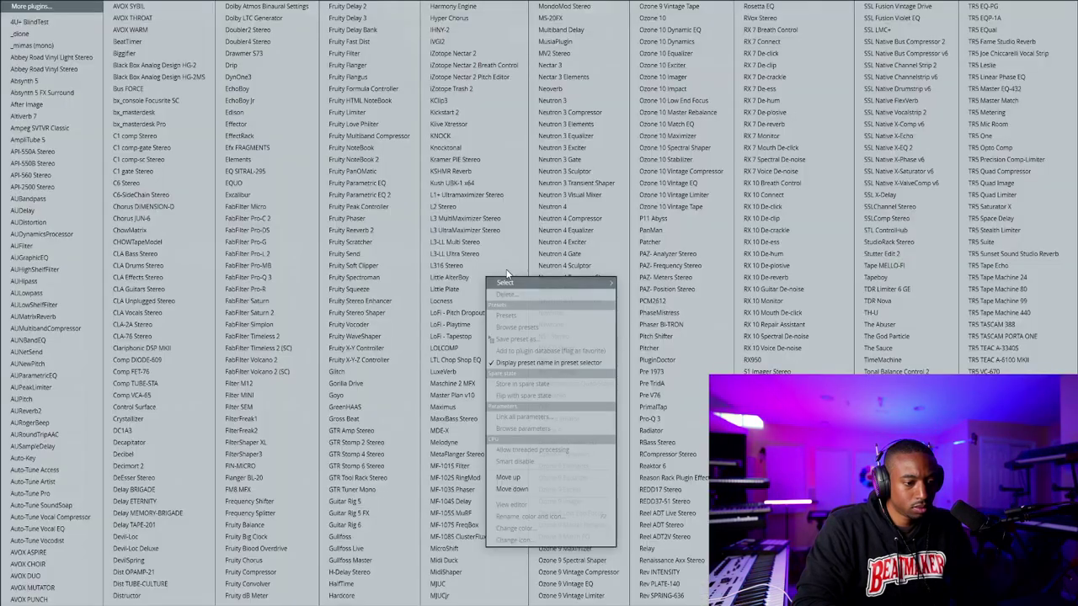
{"action": "left_click", "coordinate": [282, 218]}
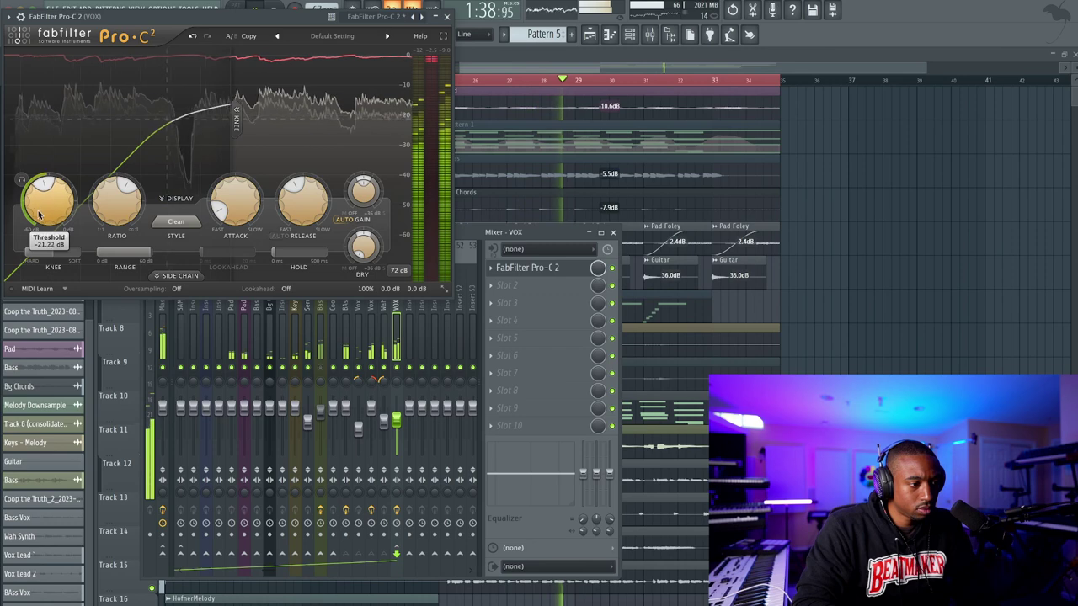
{"action": "left_click_drag", "start_coordinate": [48, 206], "coordinate": [38, 236]}
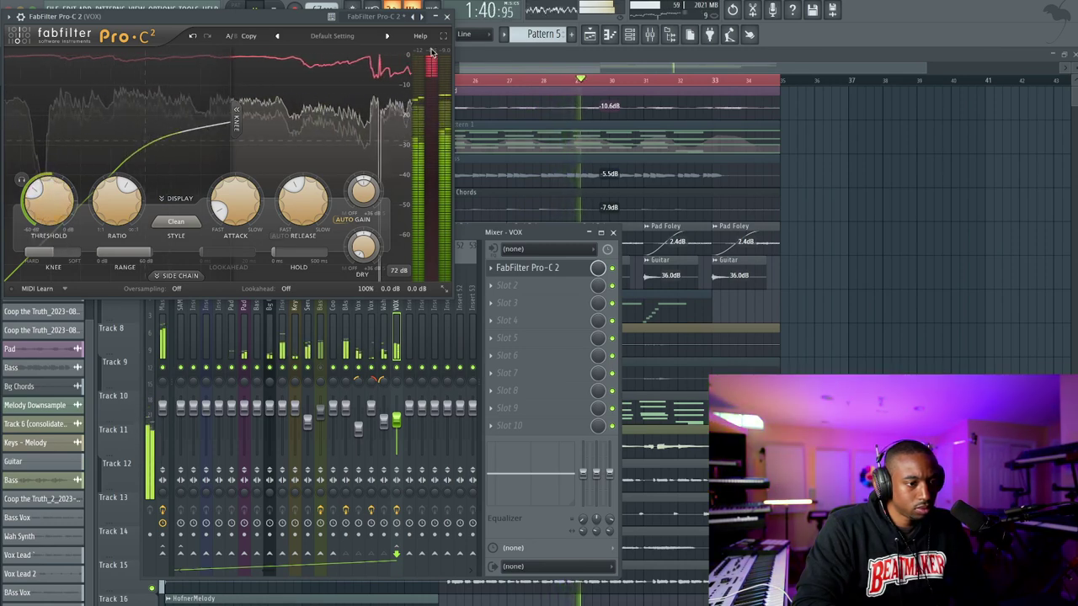
{"action": "left_click_drag", "start_coordinate": [99, 211], "coordinate": [137, 186]}
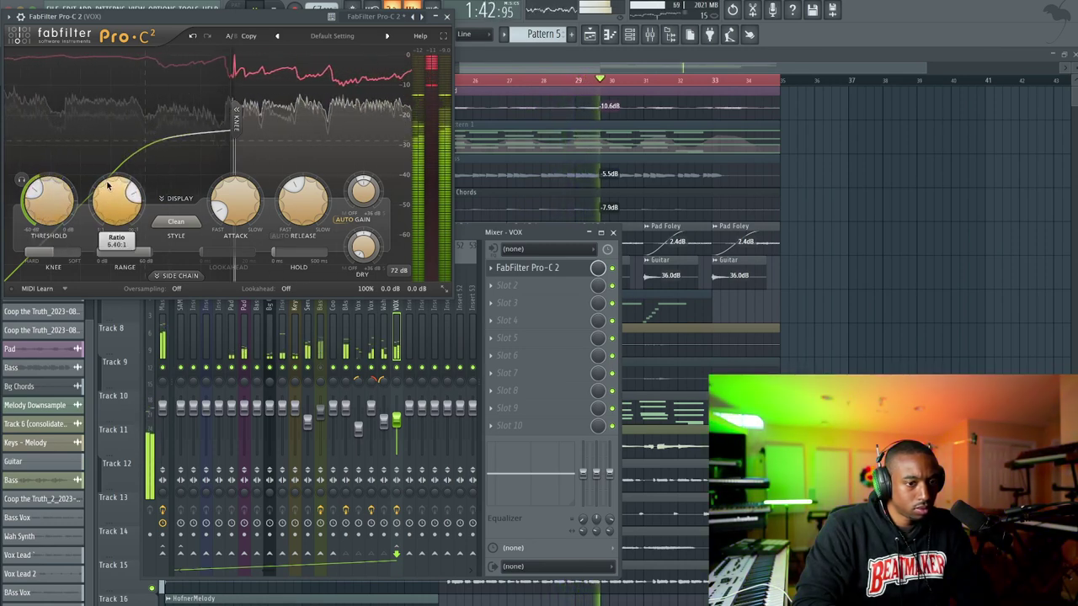
{"action": "left_click", "coordinate": [447, 16]}
Lower the Insert 38 fader, add Fruity Stereo Enhancer in its first slot with a phase offset, and close the plugin
{"action": "scroll", "coordinate": [341, 288], "scroll_direction": "left", "scroll_amount": 5}
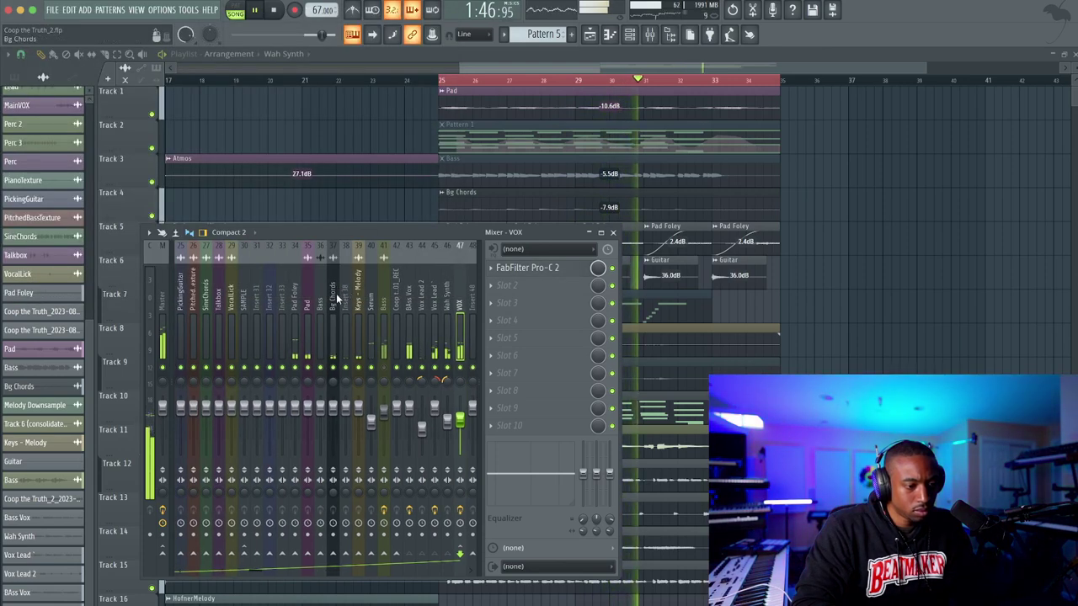
{"action": "left_click", "coordinate": [336, 298]}
{"action": "left_click", "coordinate": [347, 337]}
{"action": "left_click_drag", "start_coordinate": [345, 406], "coordinate": [345, 419]}
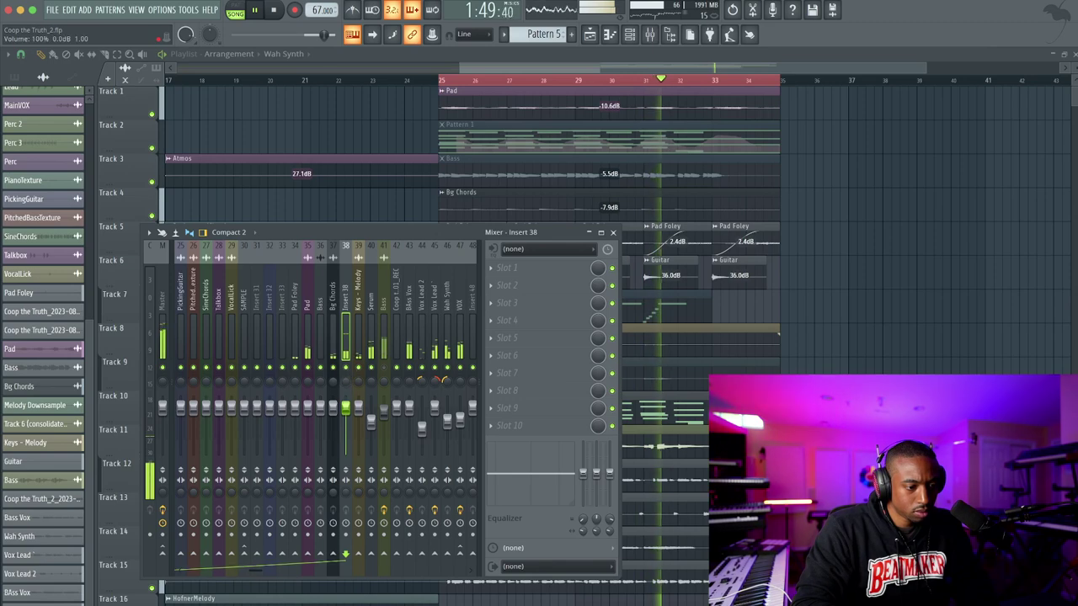
{"action": "left_click", "coordinate": [523, 271]}
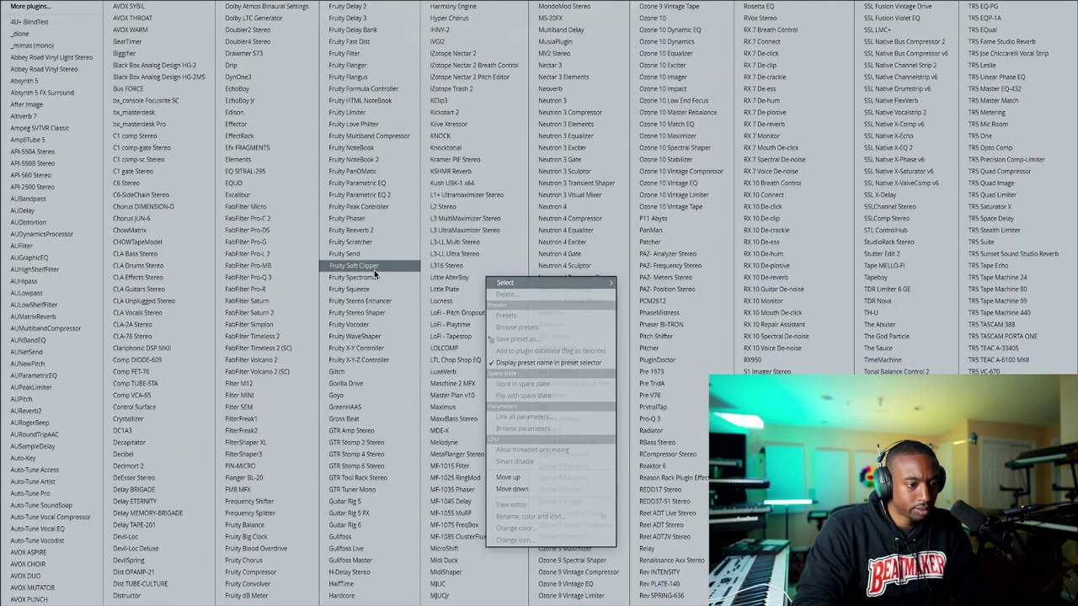
{"action": "left_click", "coordinate": [374, 301]}
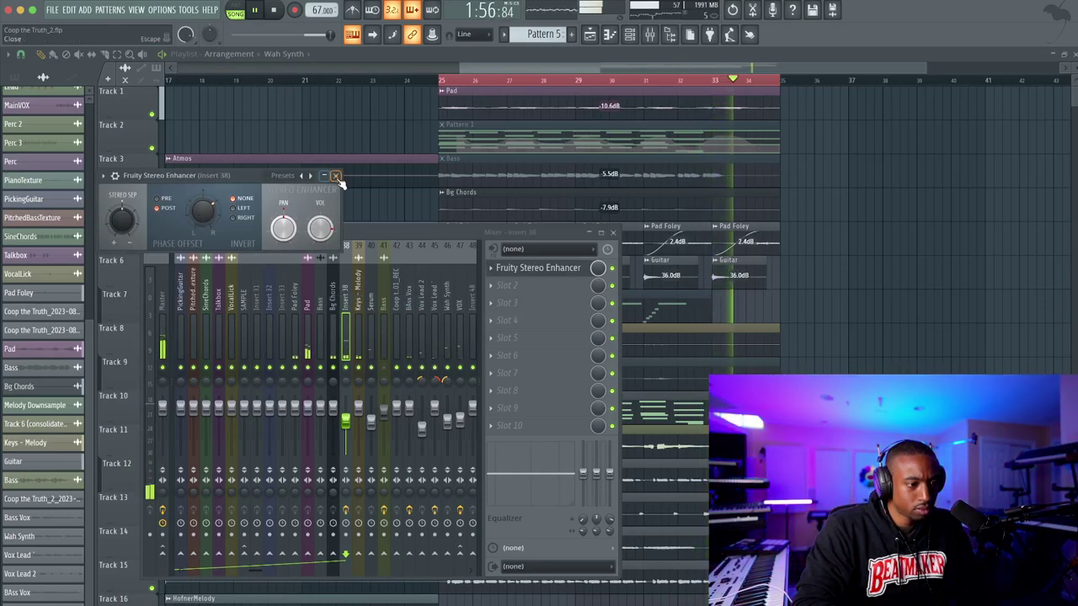
{"action": "left_click", "coordinate": [335, 176]}
Solo Pad and Pad Foley in turn to check them, lower the Pad Foley fader and pan it about 14% left
{"action": "left_click", "coordinate": [310, 302]}
{"action": "right_click", "coordinate": [308, 368]}
{"action": "right_click", "coordinate": [310, 367]}
{"action": "right_click", "coordinate": [296, 367]}
{"action": "right_click", "coordinate": [295, 367]}
{"action": "left_click_drag", "start_coordinate": [294, 408], "coordinate": [294, 424]}
{"action": "left_click", "coordinate": [311, 383]}
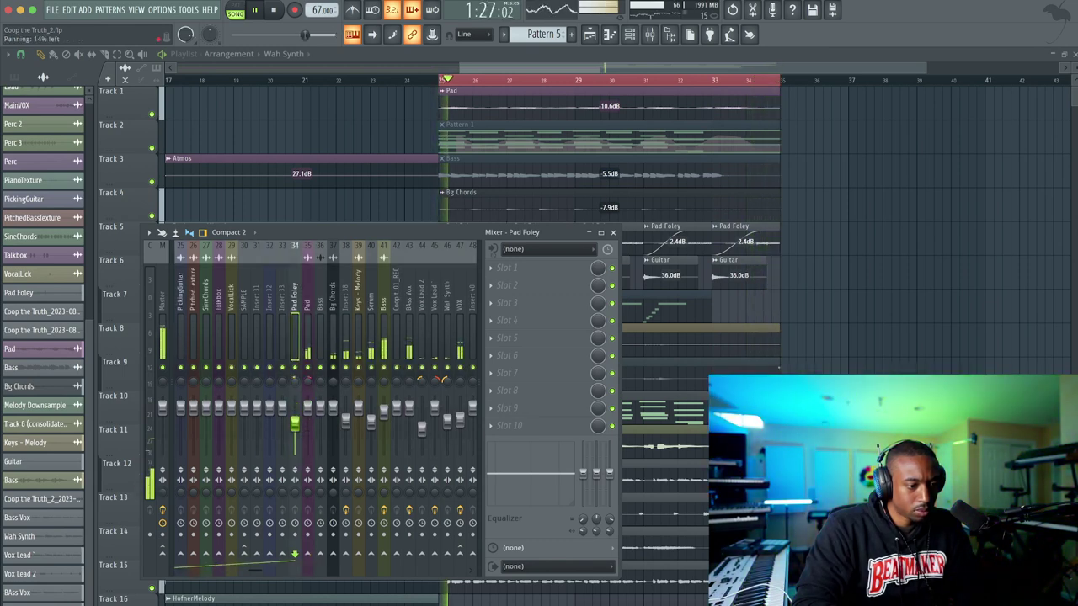
{"action": "scroll", "coordinate": [282, 297], "scroll_direction": "up", "scroll_amount": 5}
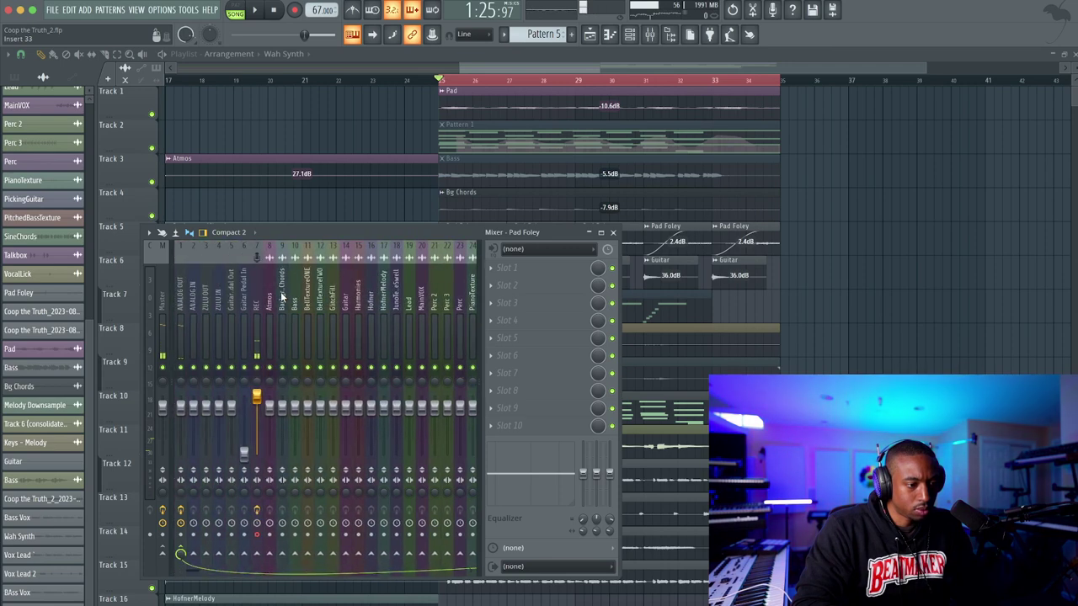
{"action": "scroll", "coordinate": [271, 354], "scroll_direction": "down", "scroll_amount": 4}
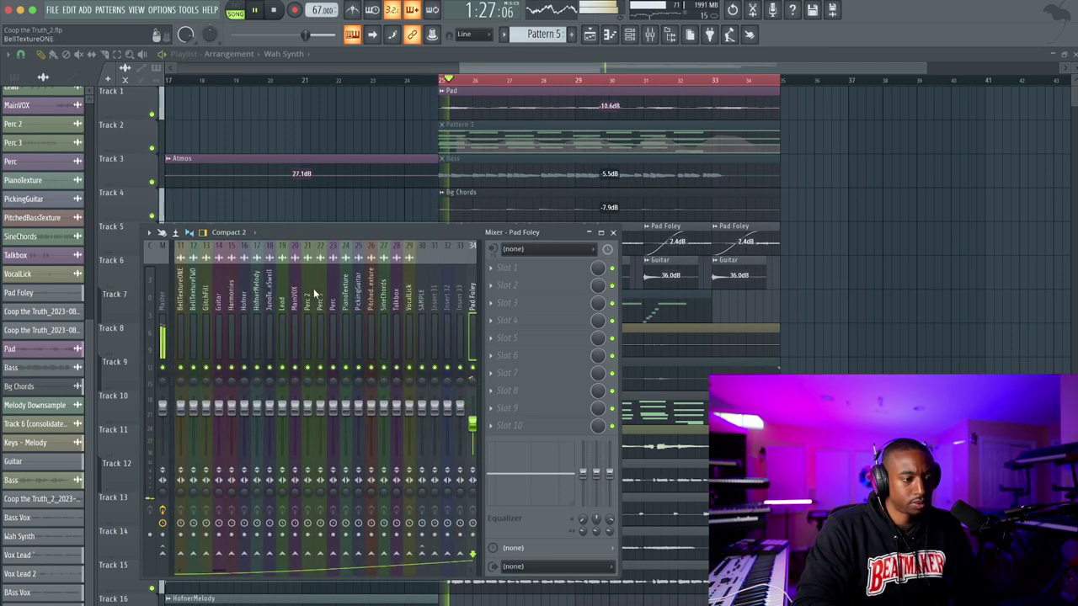
Mute the Bass clip on Track 11 in the playlist, restart playback and return to the mixer
{"action": "key", "text": "F9"}
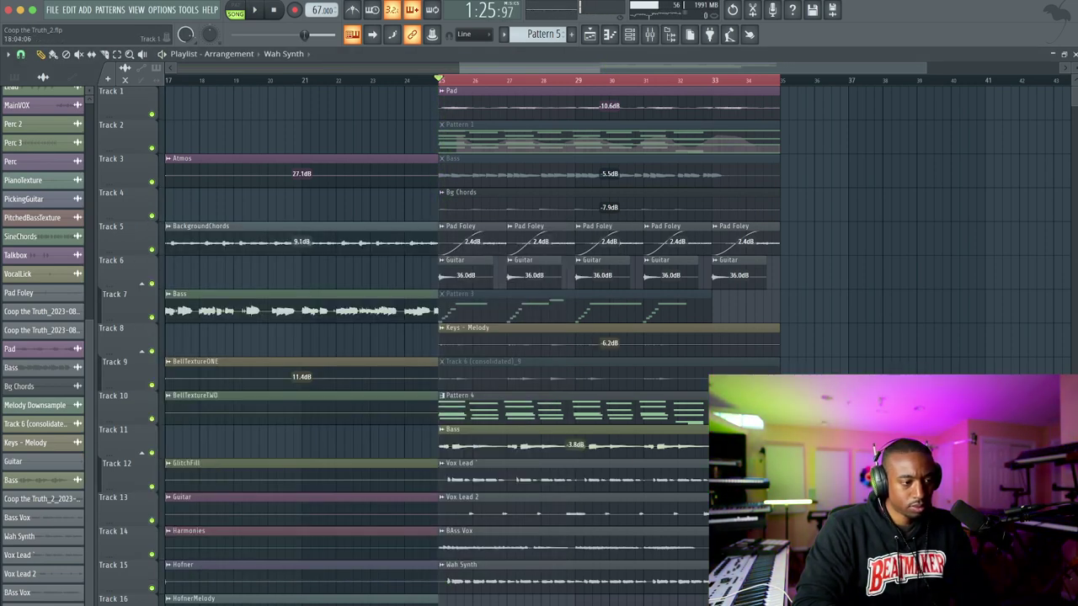
{"action": "key", "text": "space"}
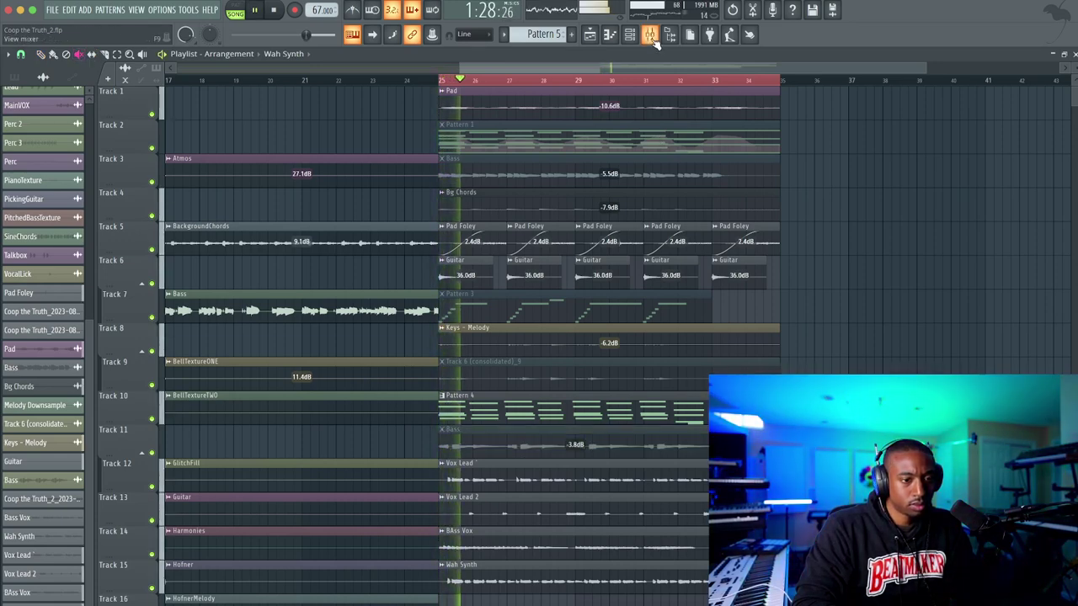
{"action": "key", "text": "F9"}
Lower the BAss Vox fader, set Vox Lead to about -6.6 dB, raise Wah Synth, and adjust the Vox Lead and Wah Synth panning
{"action": "scroll", "coordinate": [399, 256], "scroll_direction": "down", "scroll_amount": 8}
{"action": "scroll", "coordinate": [313, 303], "scroll_direction": "down", "scroll_amount": 6}
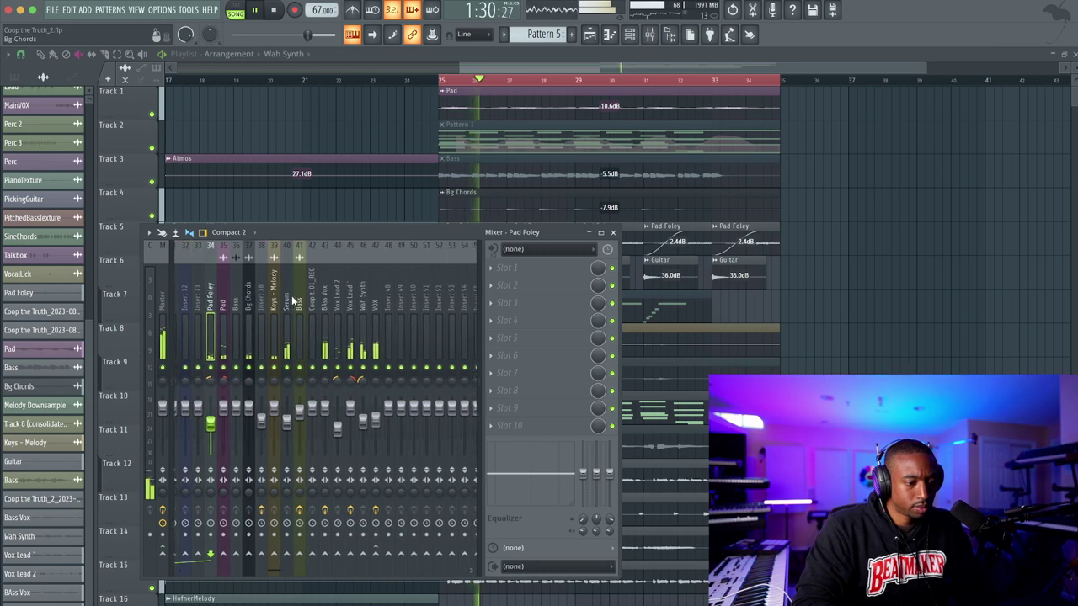
{"action": "left_click", "coordinate": [319, 303]}
{"action": "left_click_drag", "start_coordinate": [320, 410], "coordinate": [321, 431]}
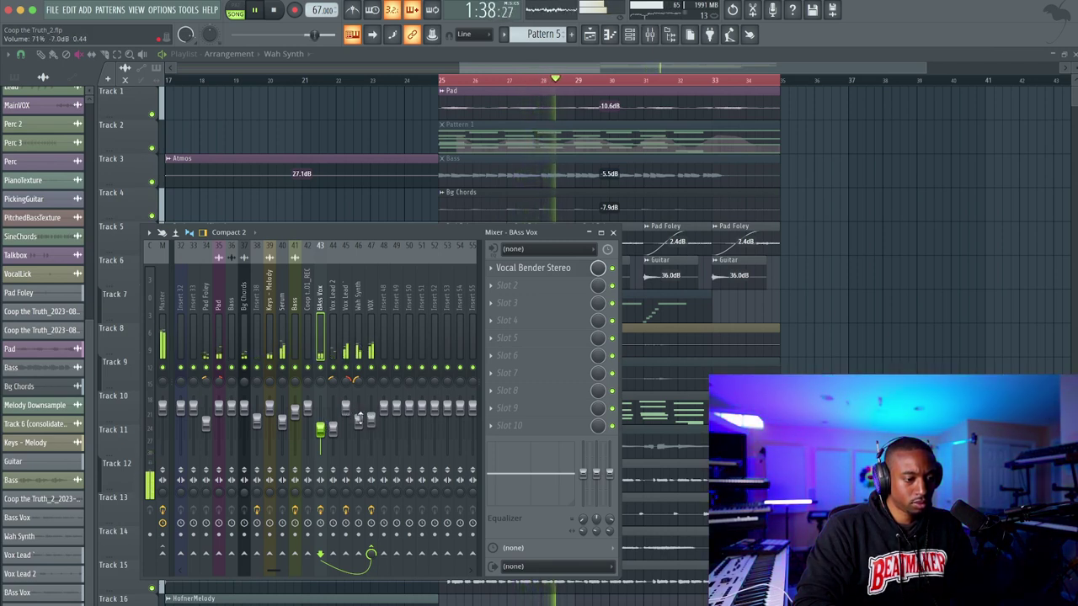
{"action": "left_click", "coordinate": [355, 397]}
{"action": "left_click_drag", "start_coordinate": [358, 382], "coordinate": [350, 386]}
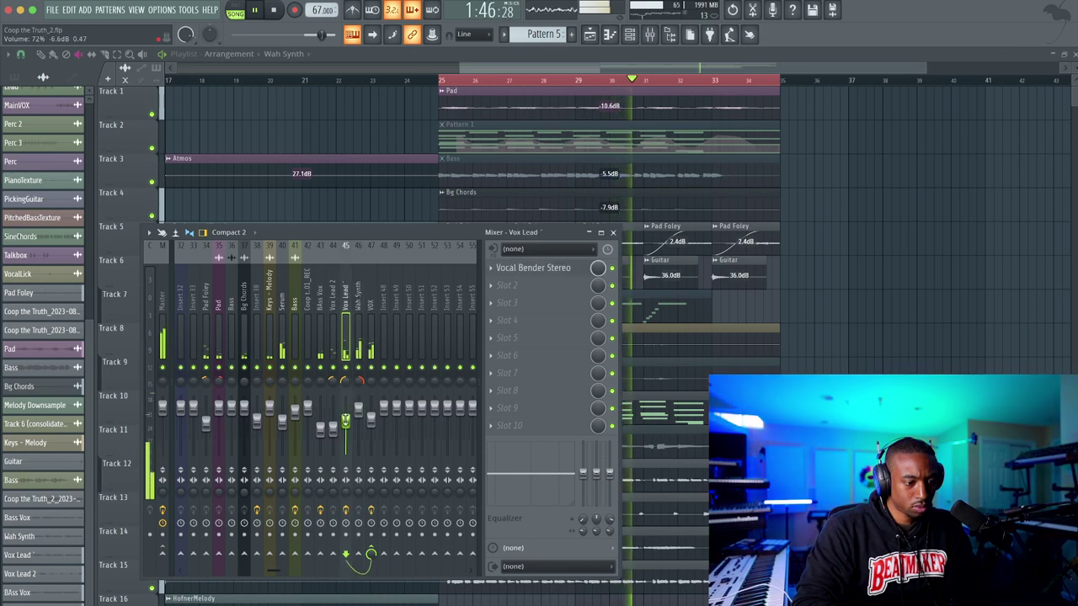
Add FabFilter Pro-Q 3 to Wah Synth with a bell band at about 179 Hz and a dynamic range of about -7 dB
{"action": "left_click", "coordinate": [539, 284]}
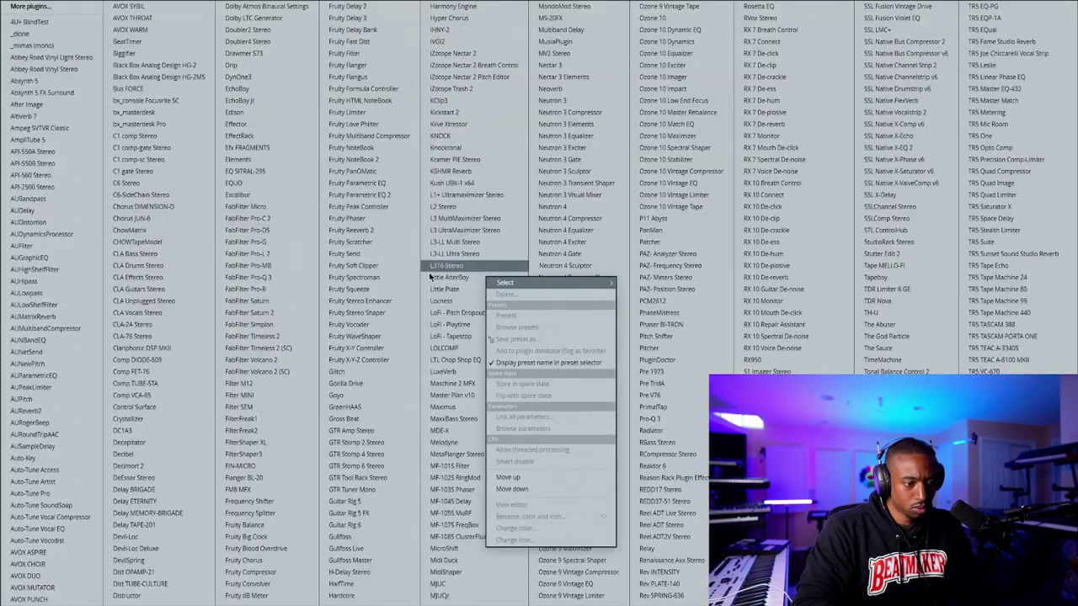
{"action": "left_click", "coordinate": [287, 277]}
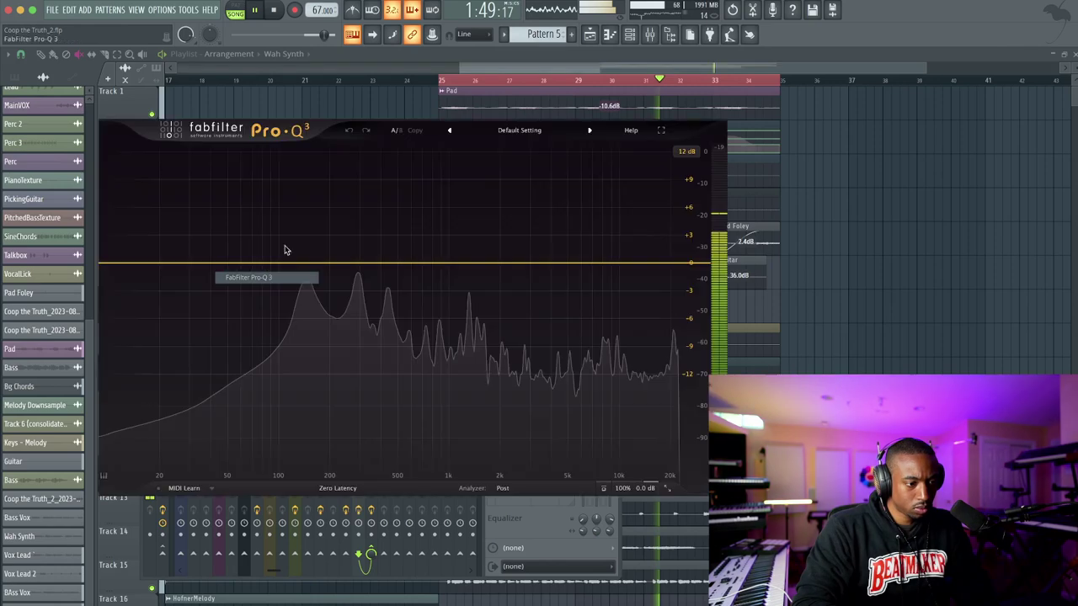
{"action": "left_click", "coordinate": [321, 263]}
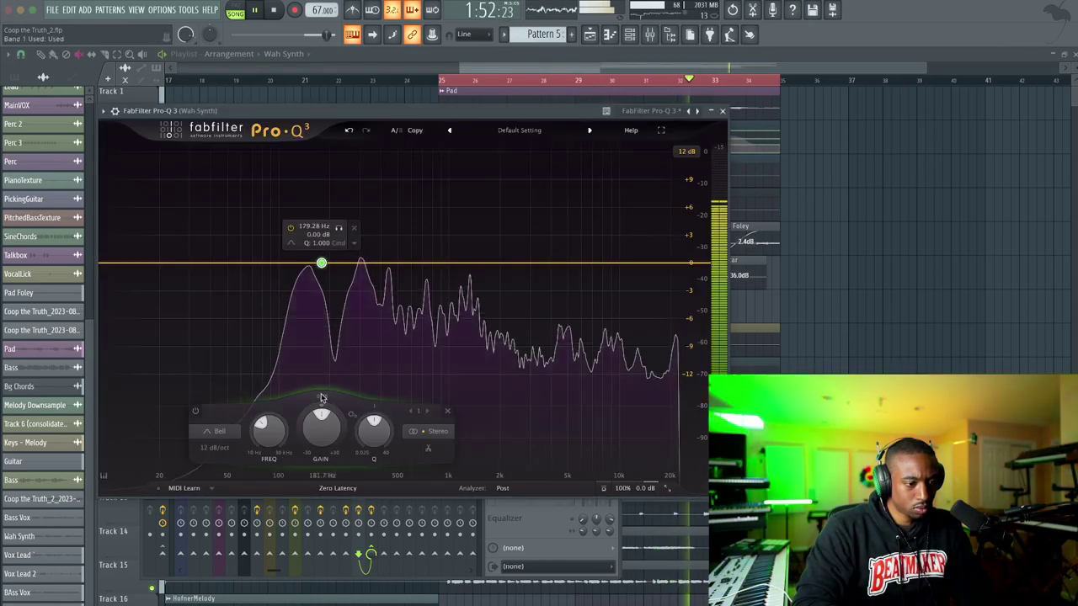
{"action": "left_click_drag", "start_coordinate": [322, 406], "coordinate": [321, 428]}
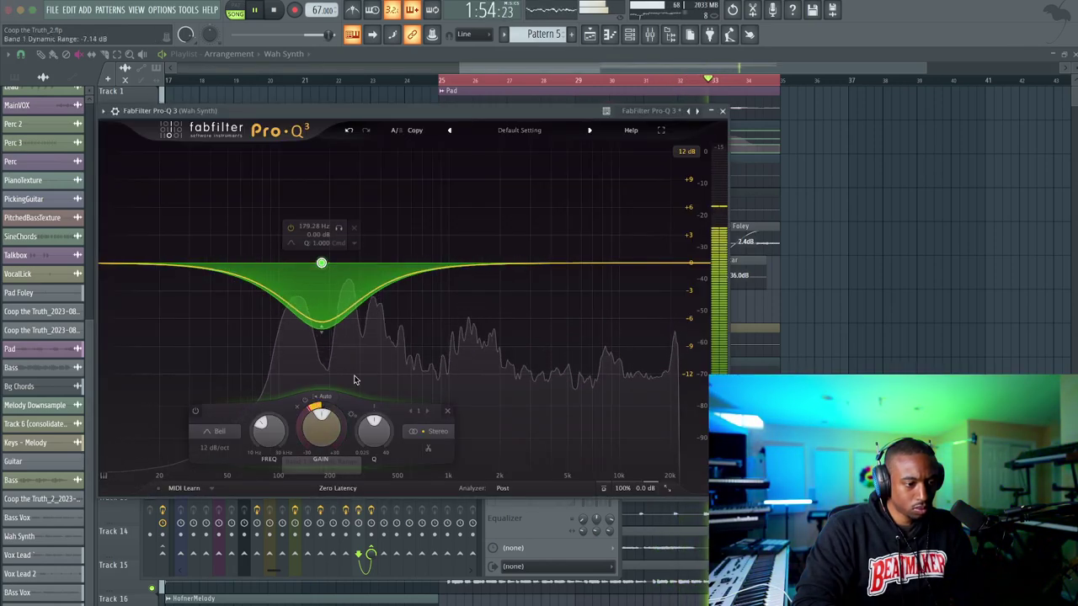
{"action": "left_click", "coordinate": [723, 111]}
Restart playback and rebalance the vocals: Vox Lead at about -4.6 dB, Wah Synth and Vox Lead 2 lower, BAss Vox higher
{"action": "key", "text": "space"}
{"action": "key", "text": "space"}
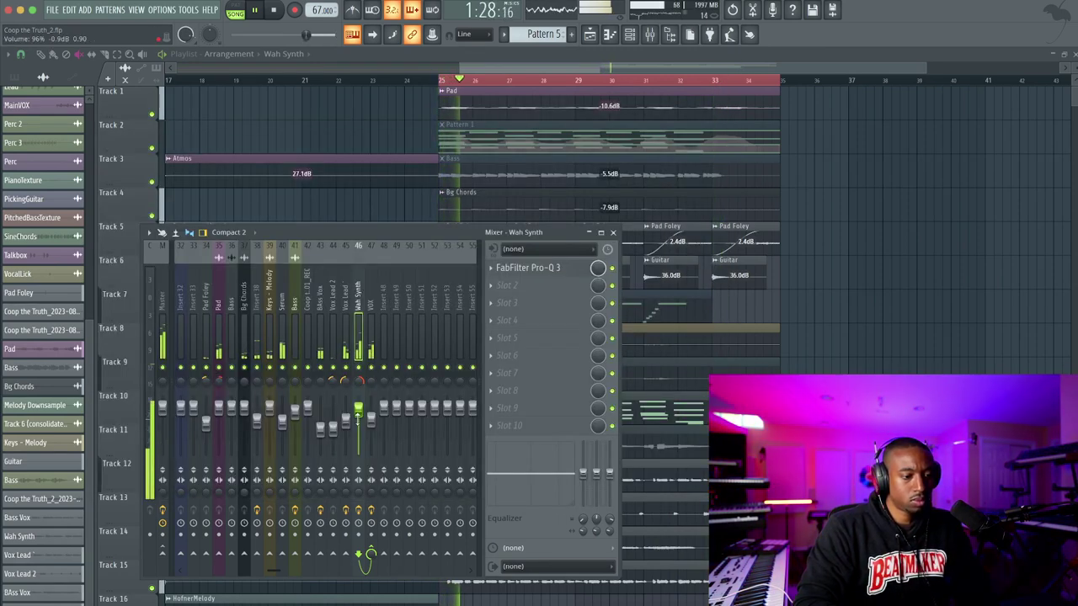
{"action": "left_click", "coordinate": [345, 434]}
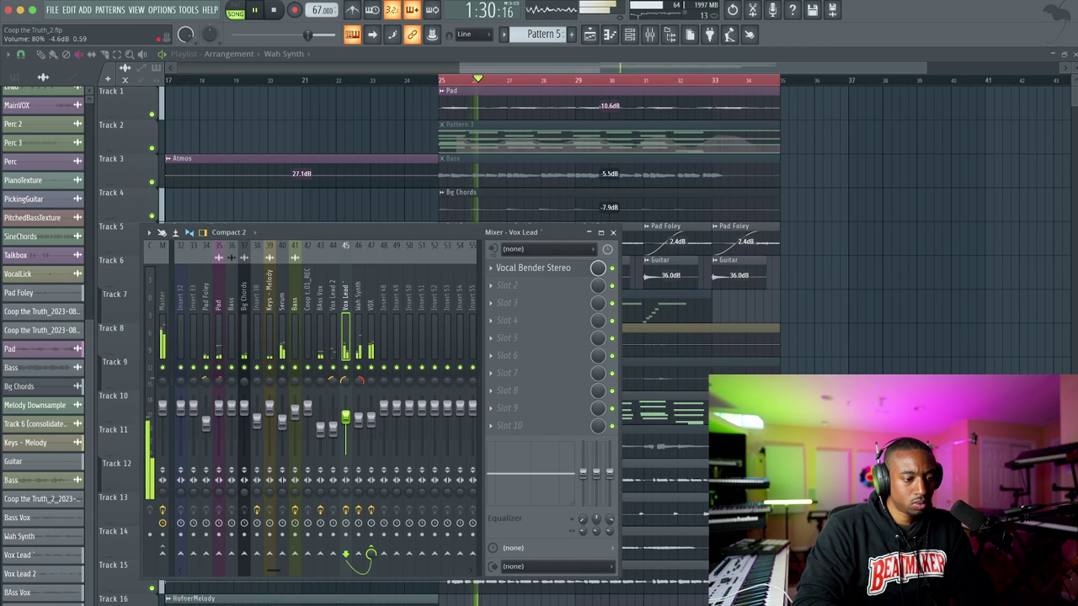
{"action": "left_click", "coordinate": [359, 327]}
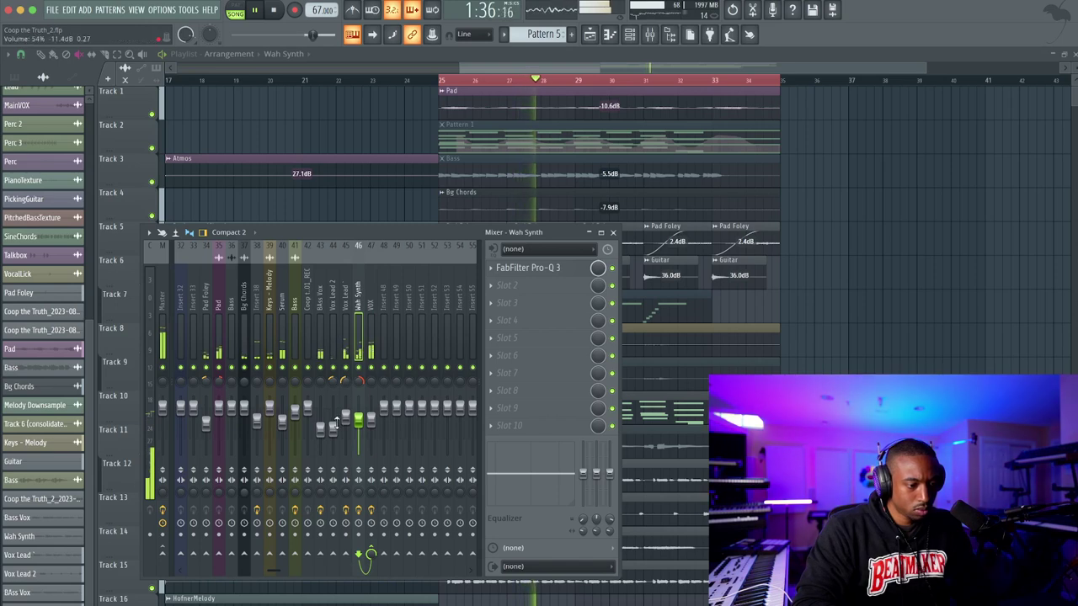
{"action": "left_click", "coordinate": [334, 430]}
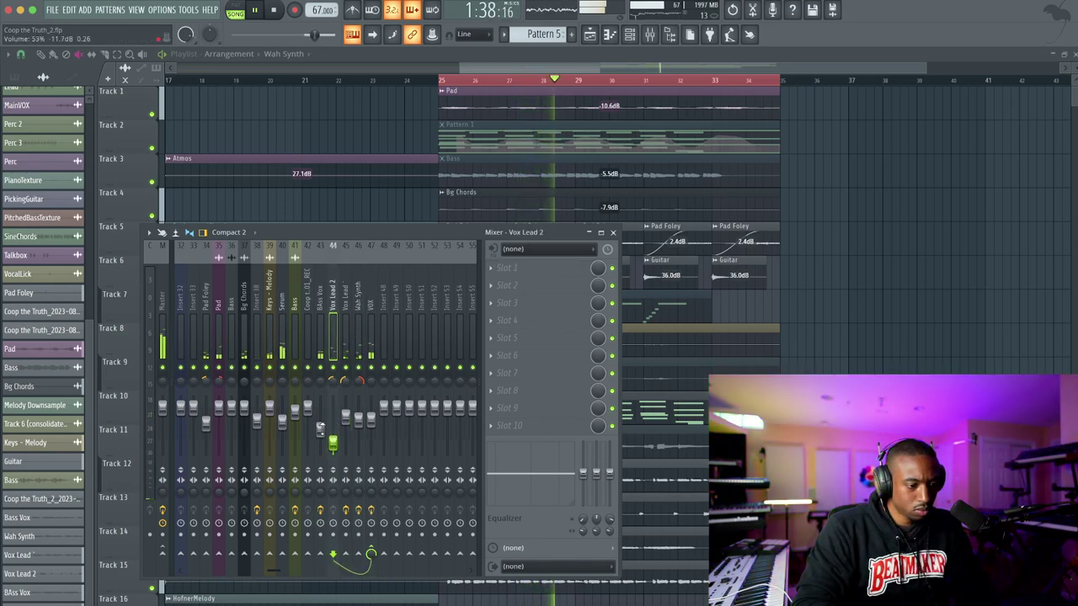
{"action": "left_click", "coordinate": [321, 431]}
Lower the Serum fader slightly and the Bg Chords fader further, and stop playback
{"action": "scroll", "coordinate": [307, 309], "scroll_direction": "left", "scroll_amount": 5}
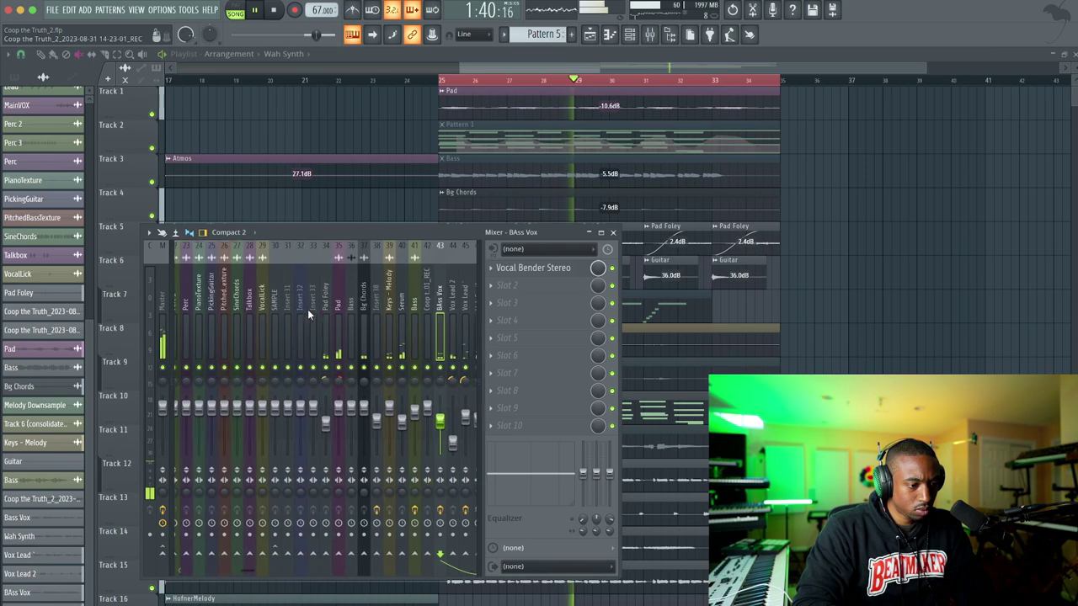
{"action": "scroll", "coordinate": [261, 331], "scroll_direction": "right", "scroll_amount": 4}
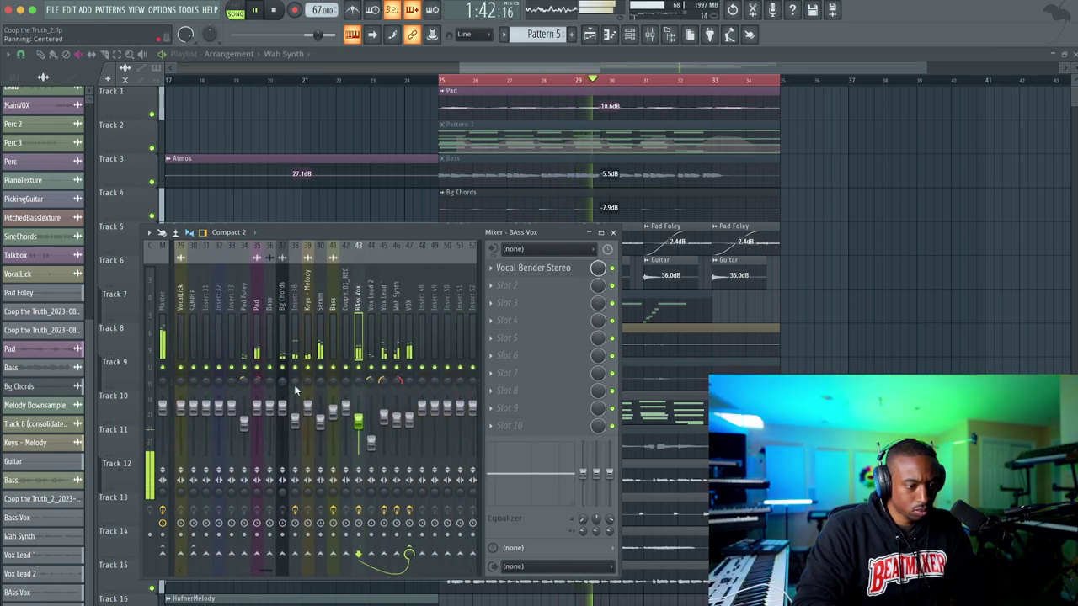
{"action": "left_click", "coordinate": [320, 423]}
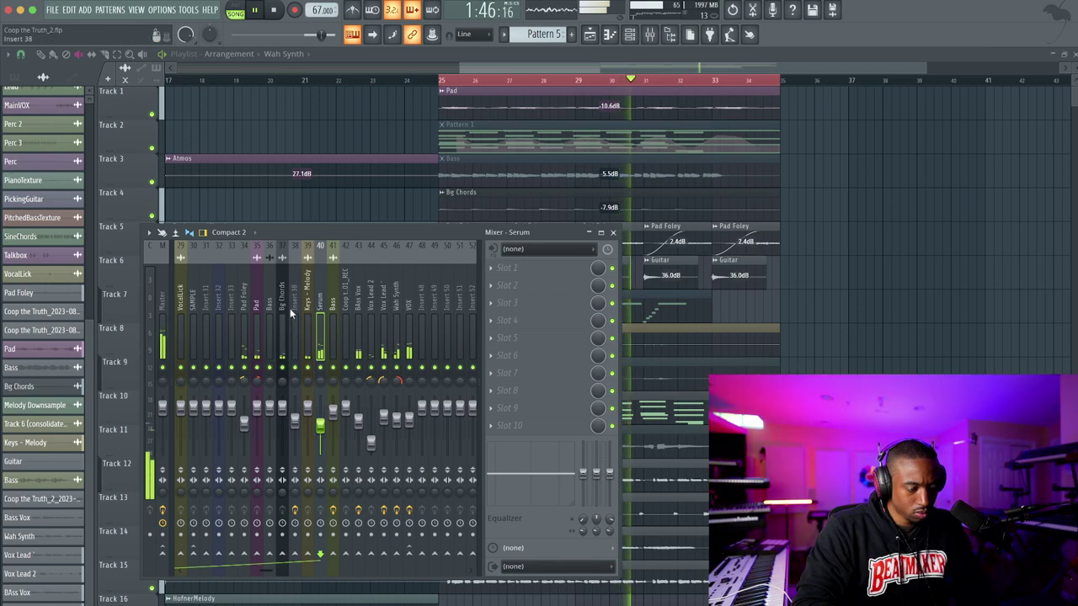
{"action": "scroll", "coordinate": [289, 308], "scroll_direction": "left", "scroll_amount": 2}
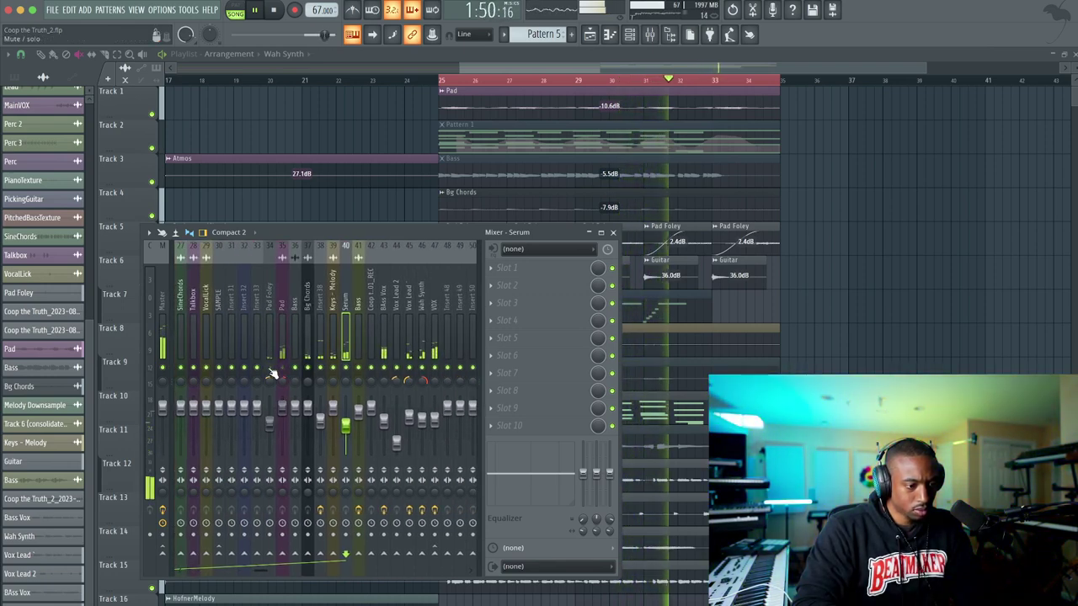
{"action": "left_click", "coordinate": [310, 387]}
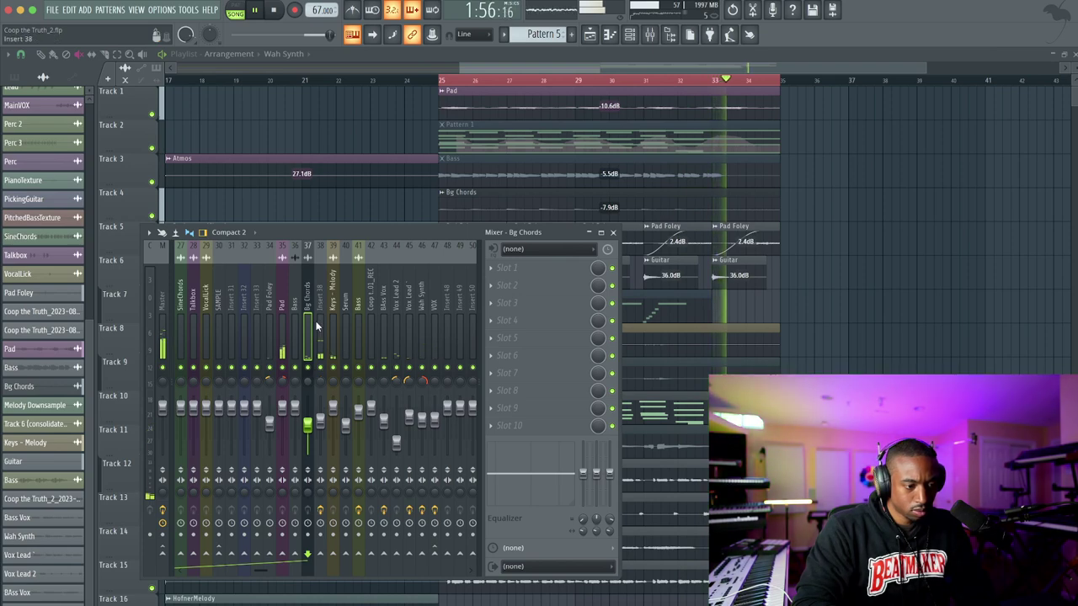
{"action": "scroll", "coordinate": [317, 327], "scroll_direction": "left", "scroll_amount": 5}
{"action": "key", "text": "space"}
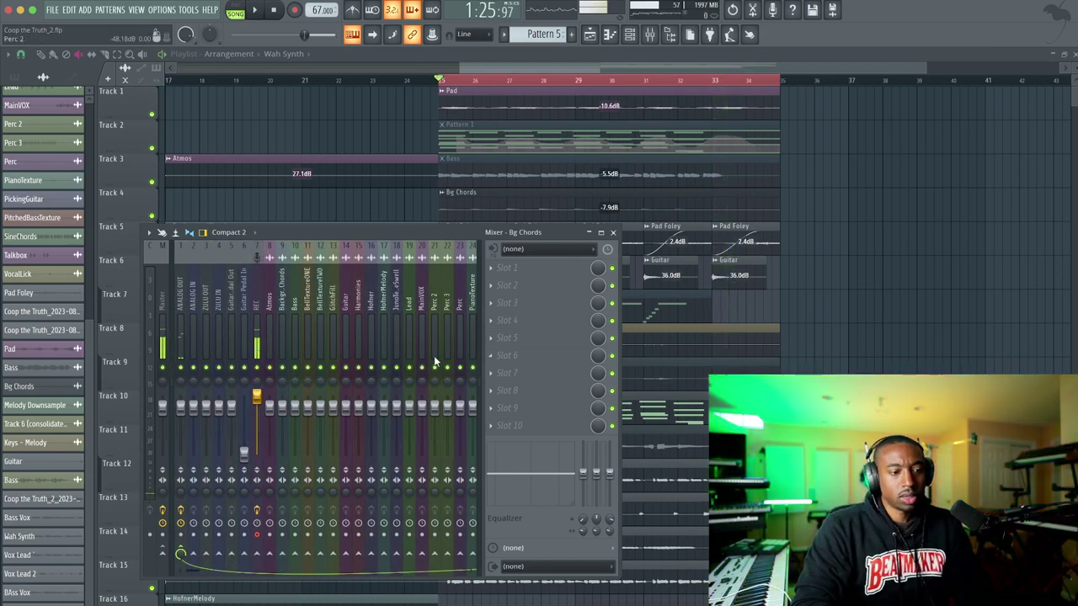
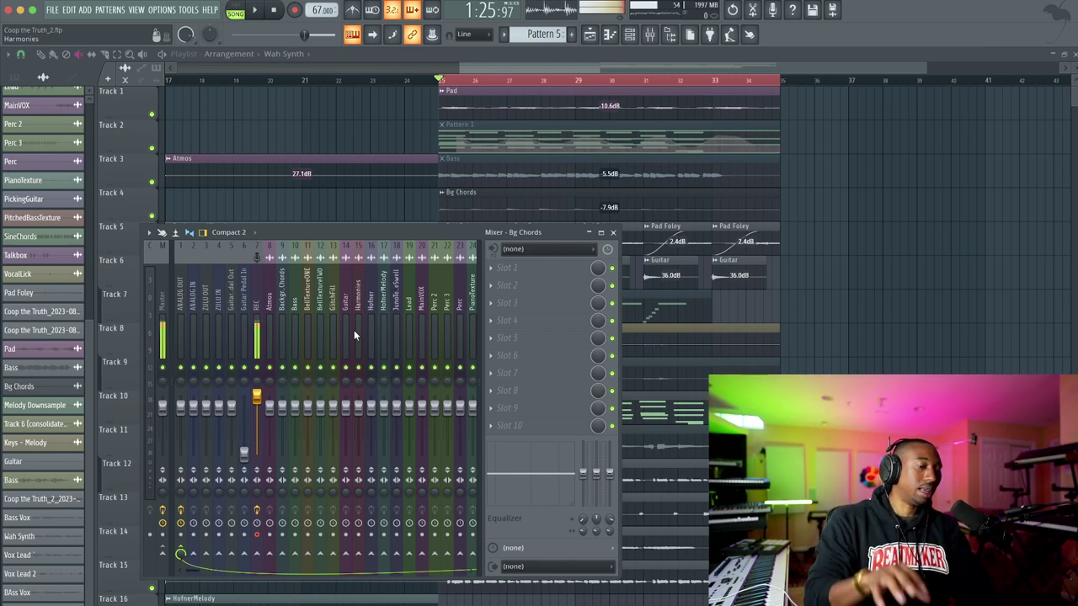
Start playback and reset the REC track's fader to its default level
{"action": "key", "text": "space"}
{"action": "right_click", "coordinate": [257, 396]}
{"action": "left_click", "coordinate": [258, 399]}
{"action": "right_click", "coordinate": [257, 396]}
{"action": "left_click", "coordinate": [258, 399]}
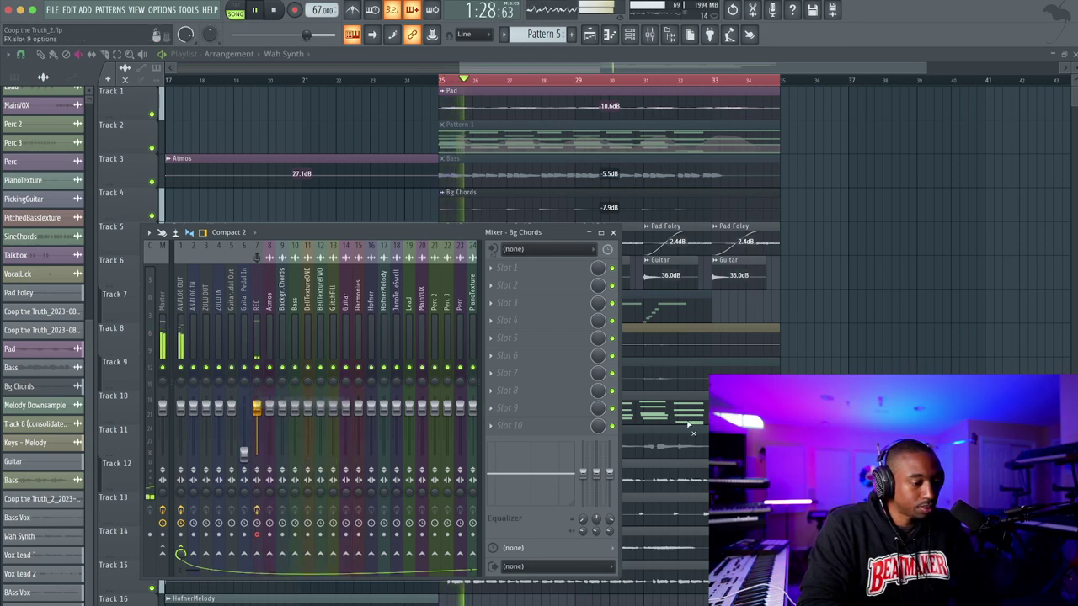
{"action": "key", "text": "F9"}
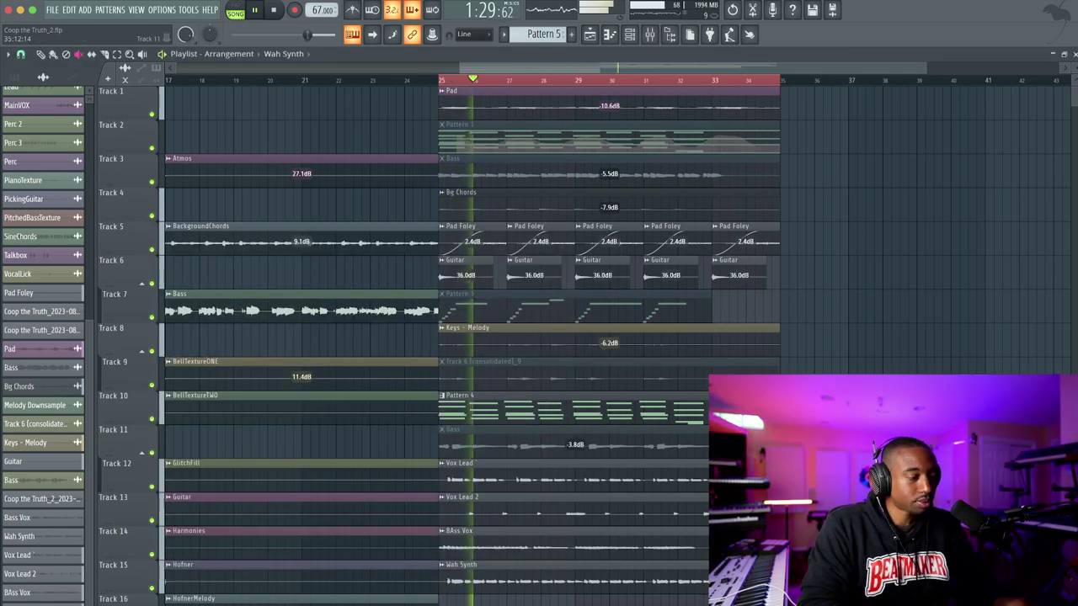
Move FabFilter Pro-C 2 below MF-101S Filter in the ANALOG OUT effects chain
{"action": "left_click", "coordinate": [657, 40]}
{"action": "left_click", "coordinate": [179, 301]}
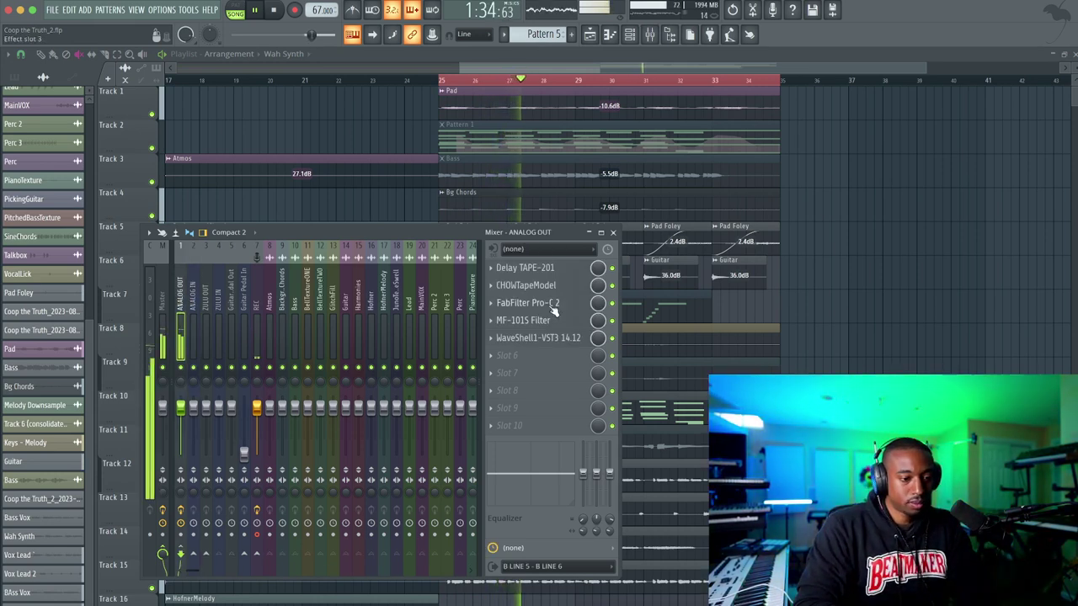
{"action": "left_click_drag", "start_coordinate": [554, 312], "coordinate": [554, 327]}
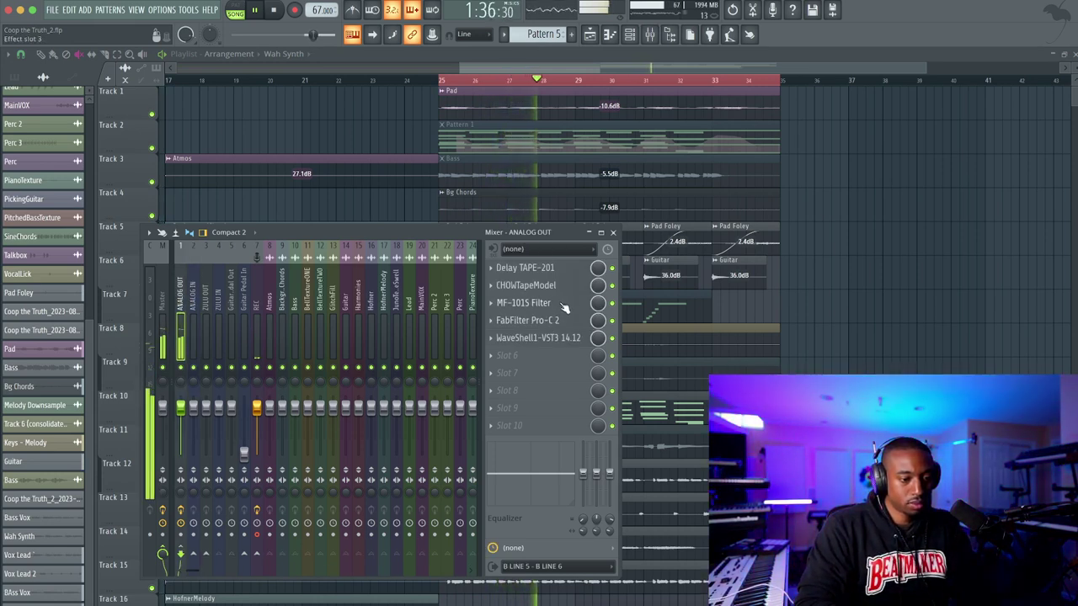
Activate MF-101S Filter with a cutoff of about 4650 Hz and adjusted resonance, and move Delay TAPE-201 below FabFilter Pro-C 2
{"action": "left_click", "coordinate": [229, 453]}
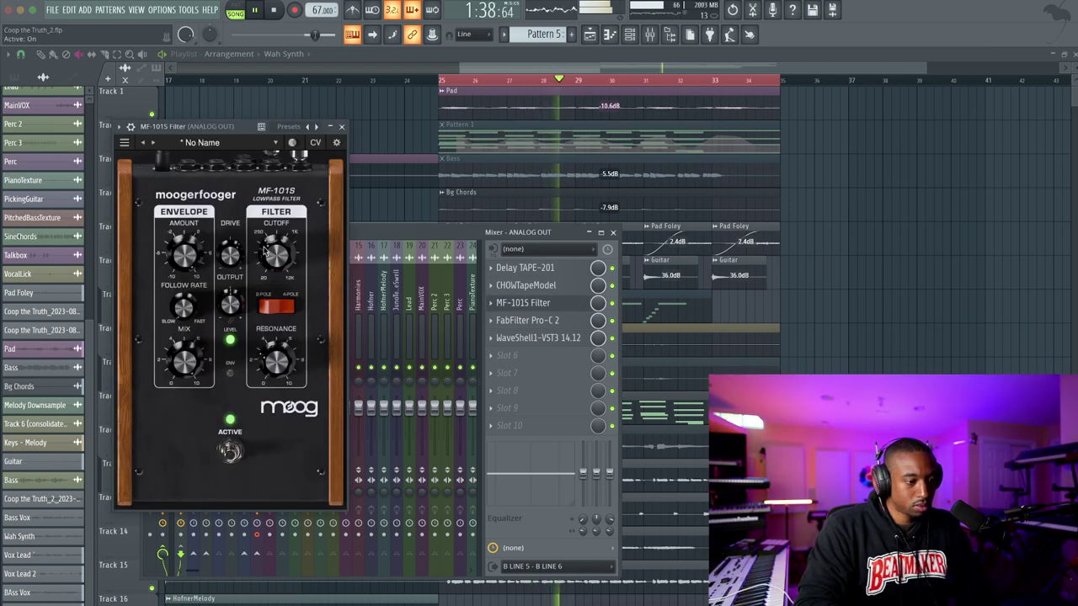
{"action": "left_click_drag", "start_coordinate": [272, 233], "coordinate": [275, 201]}
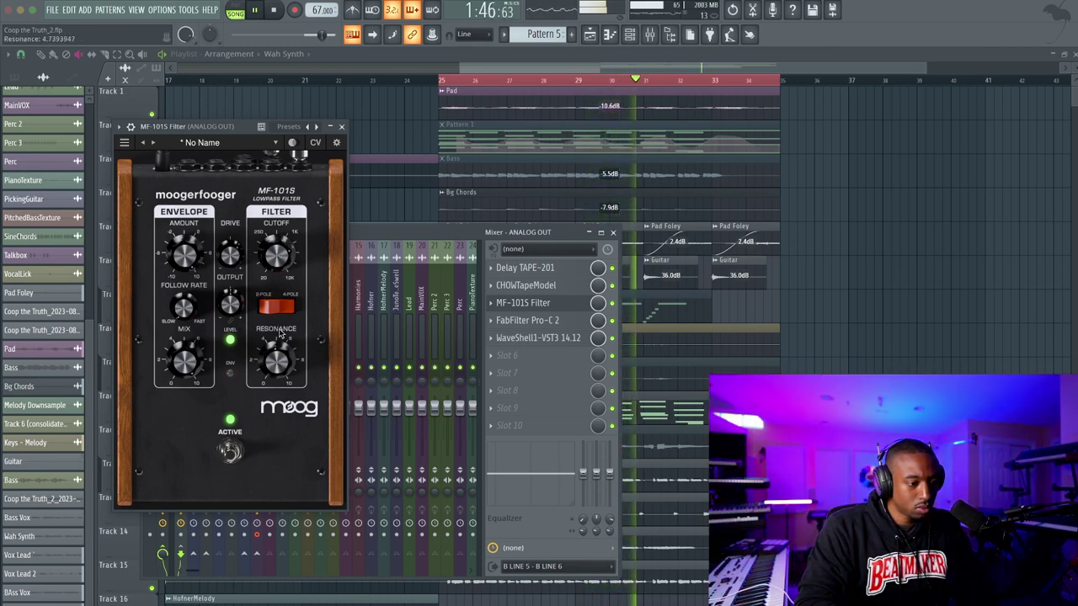
{"action": "left_click_drag", "start_coordinate": [278, 343], "coordinate": [278, 359]}
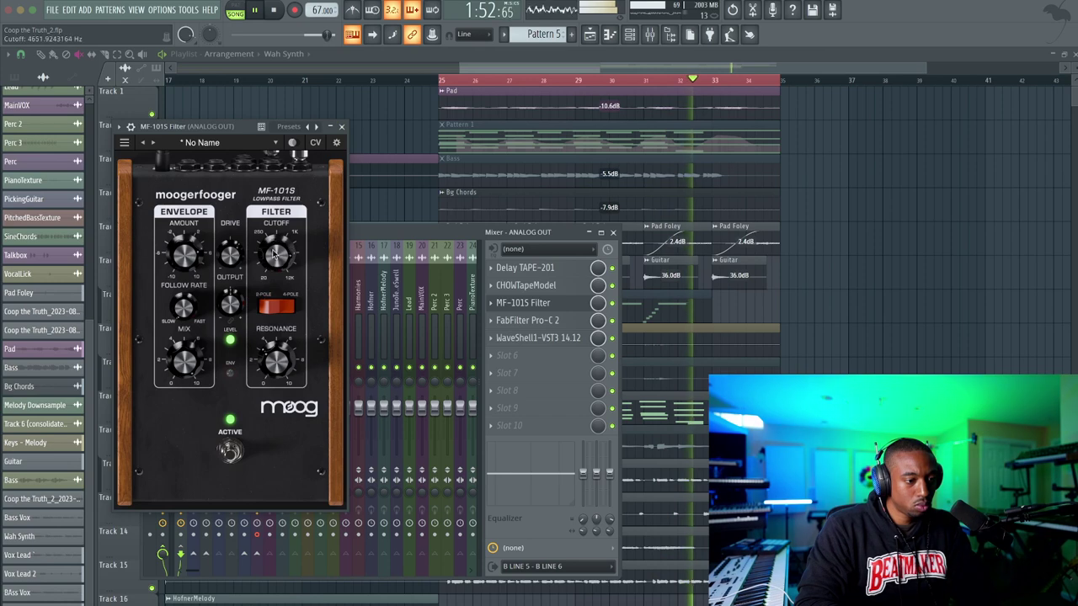
{"action": "left_click", "coordinate": [341, 127]}
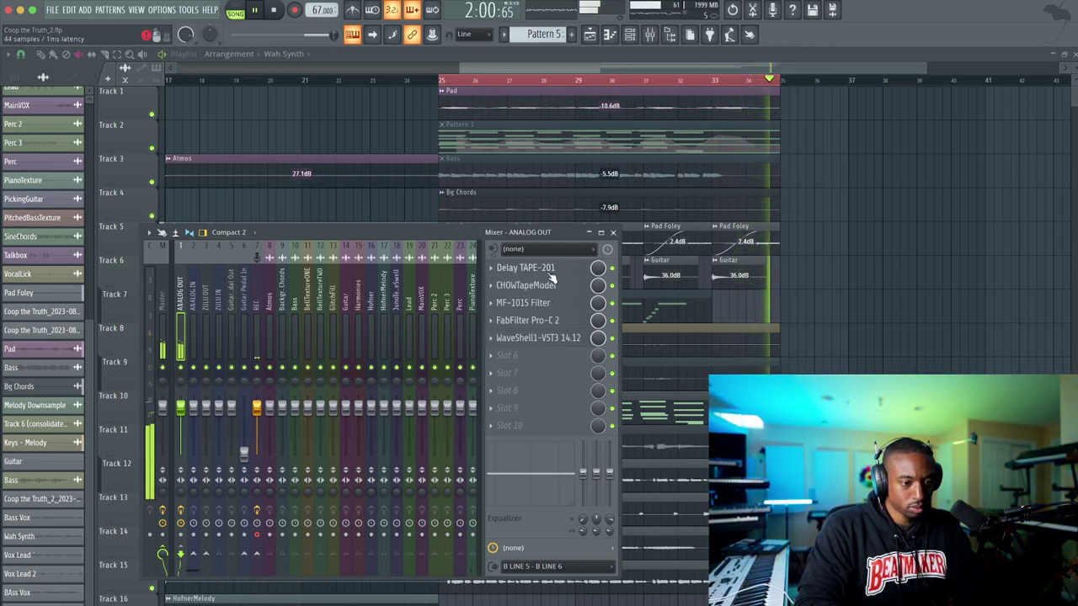
{"action": "left_click_drag", "start_coordinate": [555, 273], "coordinate": [555, 325]}
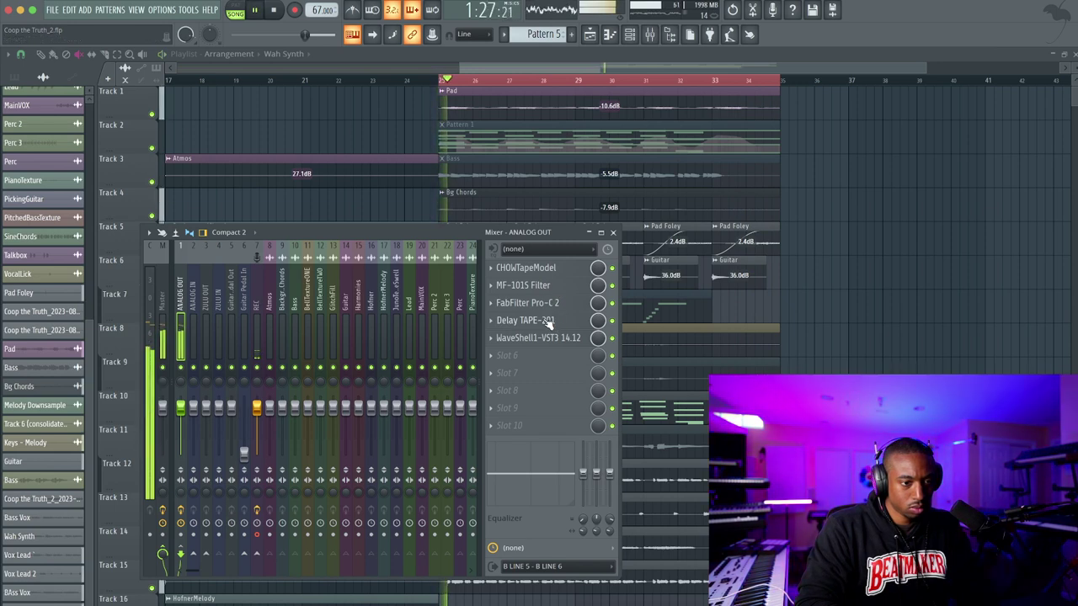
Set the gain of FabFilter Pro-L 2 on the Master track to +3.1 dB and close the plugin
{"action": "left_click", "coordinate": [164, 319]}
{"action": "left_click", "coordinate": [551, 267]}
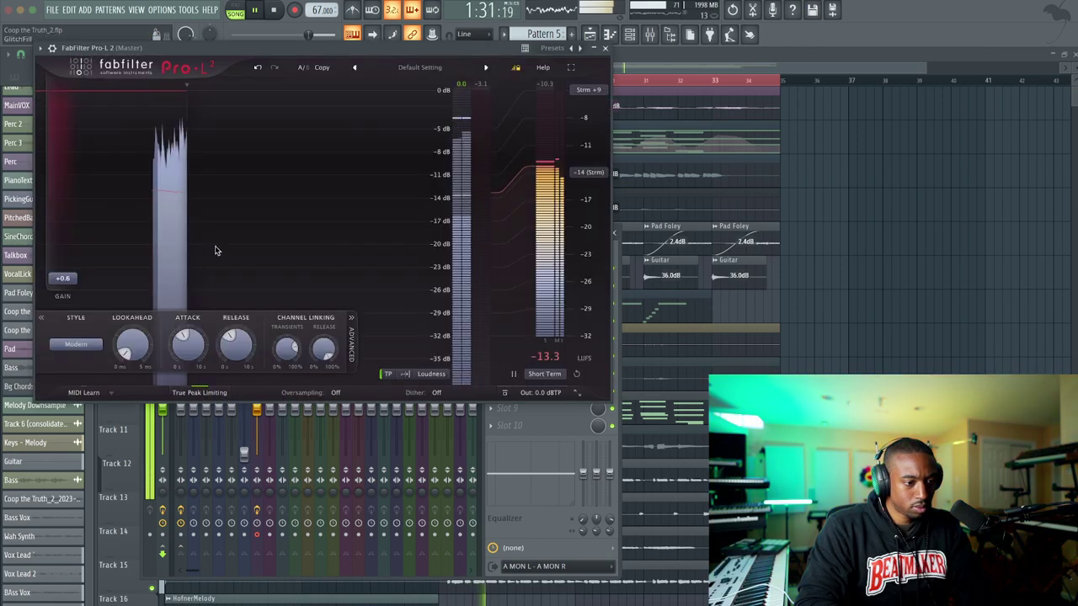
{"action": "left_click_drag", "start_coordinate": [75, 277], "coordinate": [74, 260]}
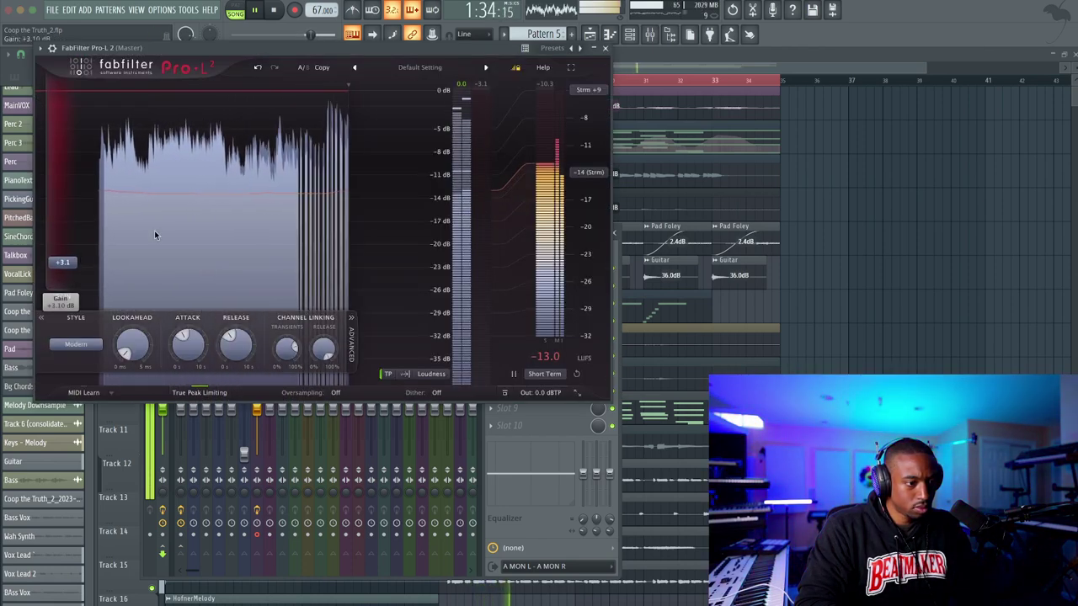
{"action": "left_click", "coordinate": [606, 49]}
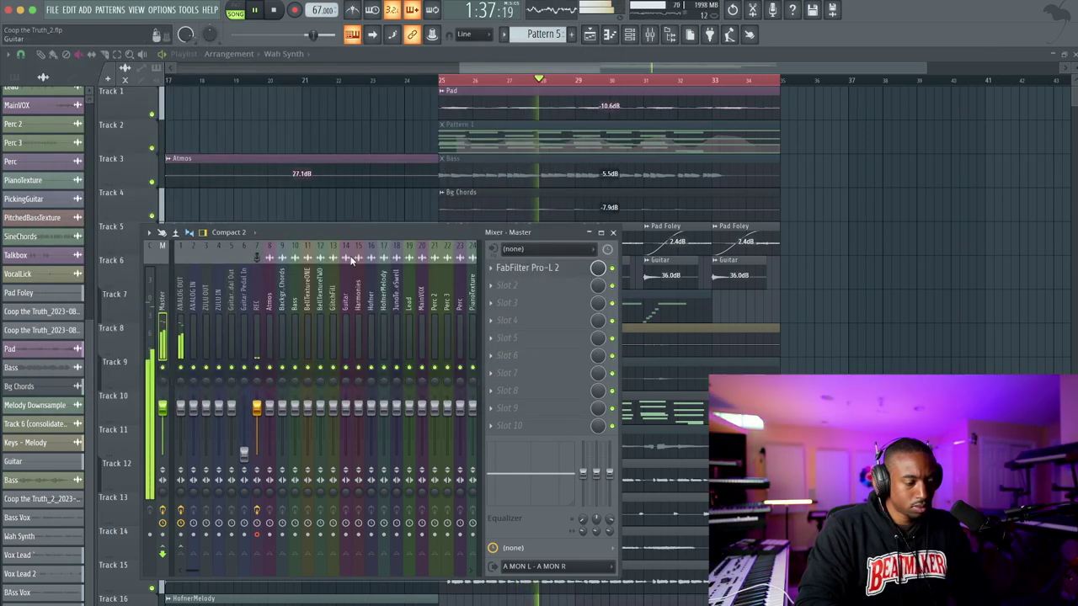
Bypass Delay TAPE-201 on ANALOG OUT, restart playback and lower the track's fader to about -3.0 dB
{"action": "left_click", "coordinate": [180, 312]}
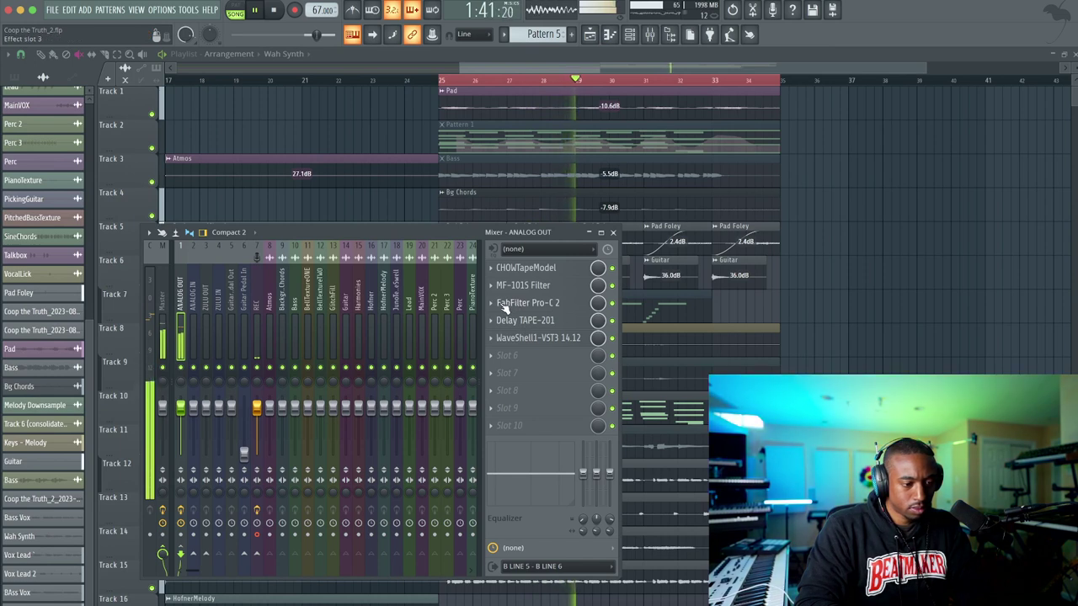
{"action": "key", "text": "space"}
{"action": "left_click", "coordinate": [612, 320]}
{"action": "key", "text": "space"}
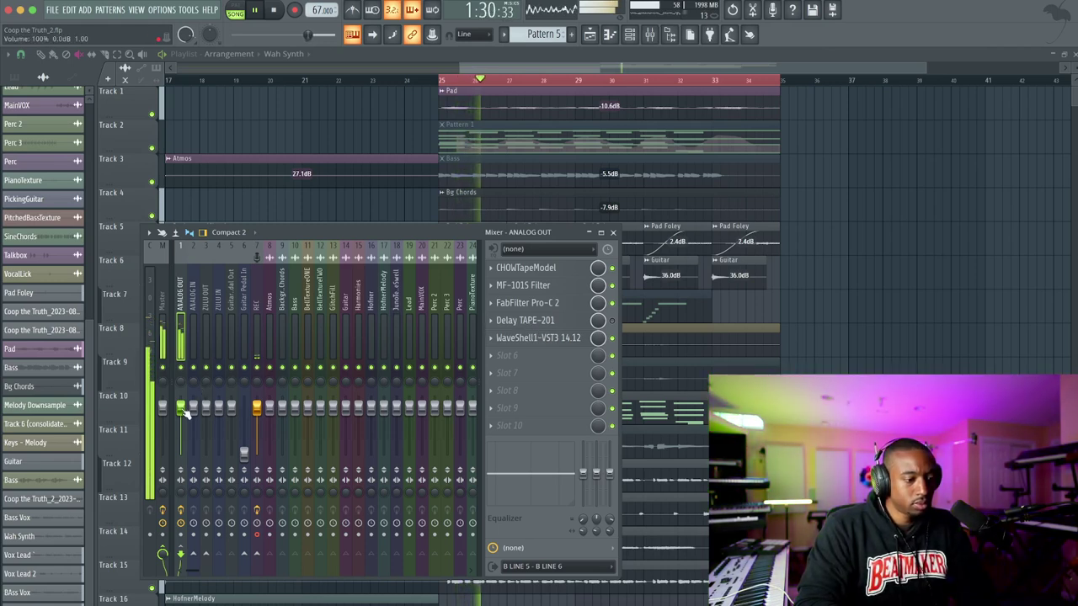
{"action": "left_click_drag", "start_coordinate": [181, 410], "coordinate": [184, 419]}
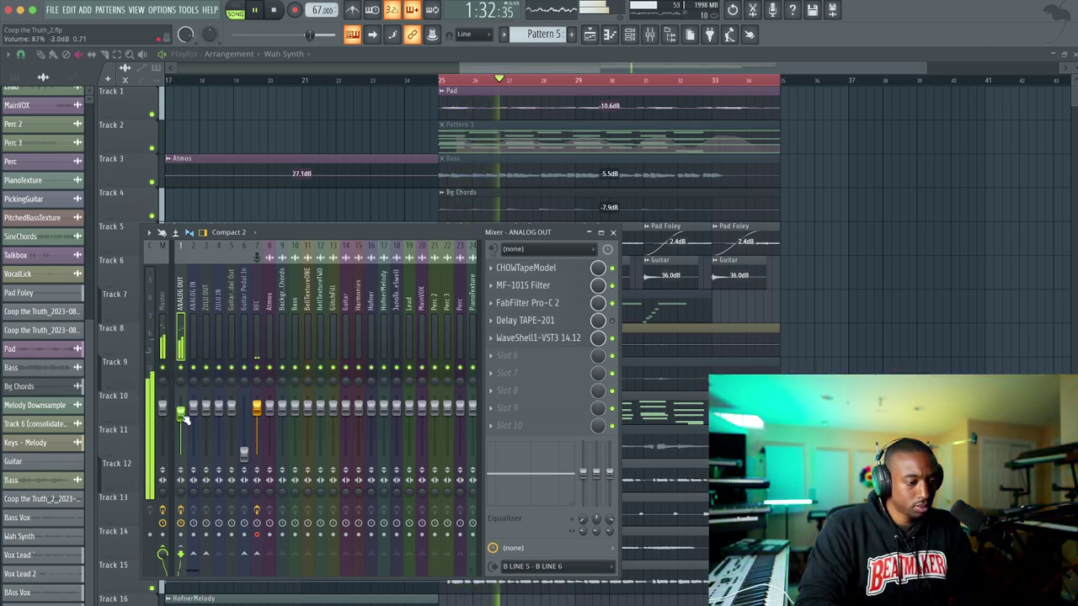
Check the FabFilter Pro-C 2 compression on ANALOG OUT during playback and close the plugin
{"action": "left_click", "coordinate": [556, 303]}
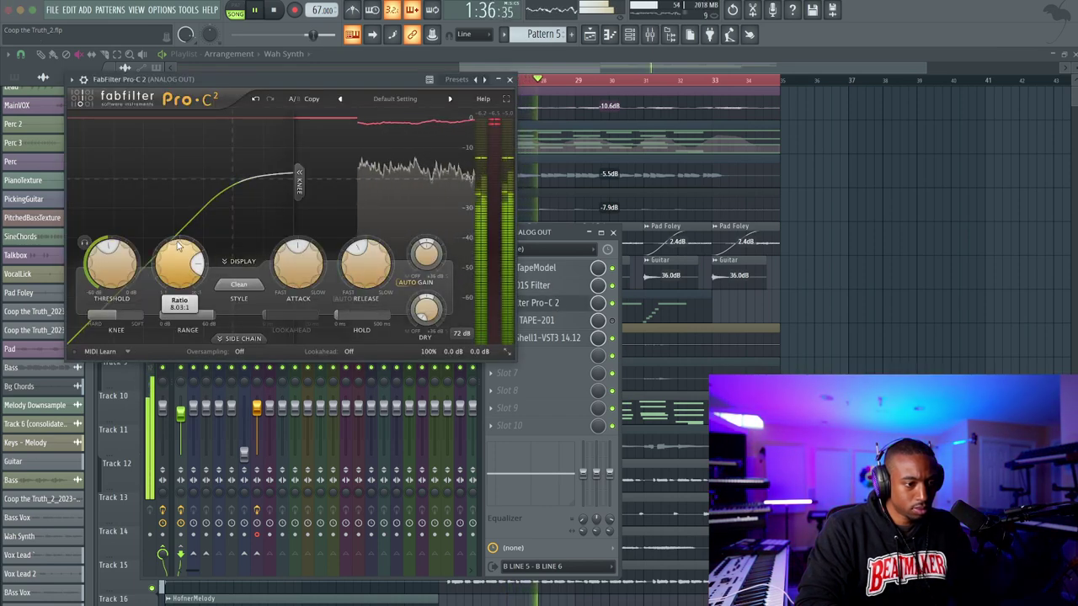
{"action": "left_click", "coordinate": [509, 80]}
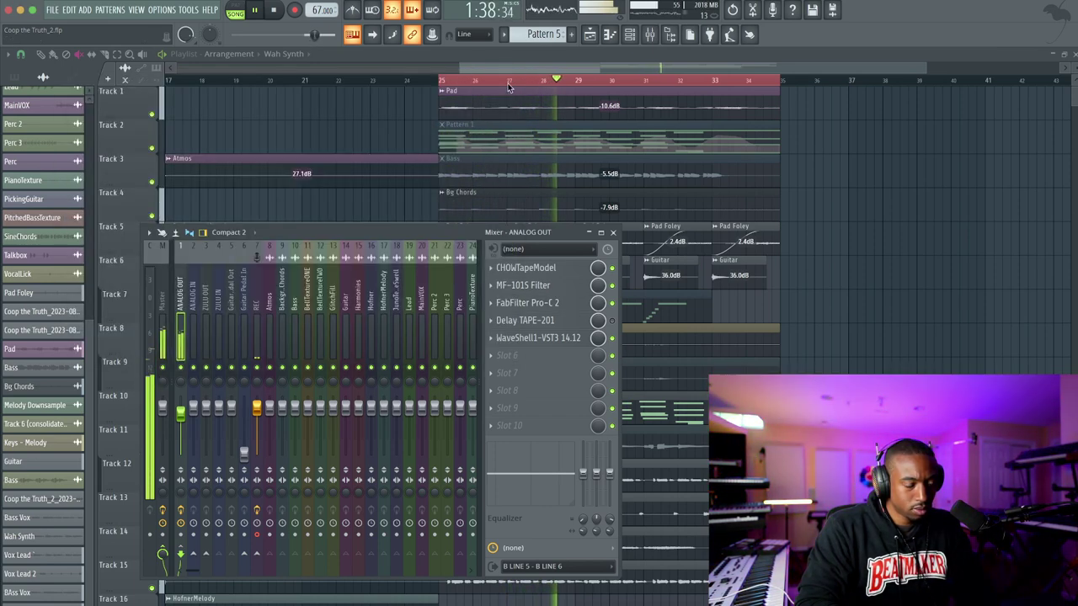
Add MF-103S Phaser to slot 6 of ANALOG OUT, turn its mix down and bypass it, leaving the mixer closed
{"action": "left_click", "coordinate": [530, 355]}
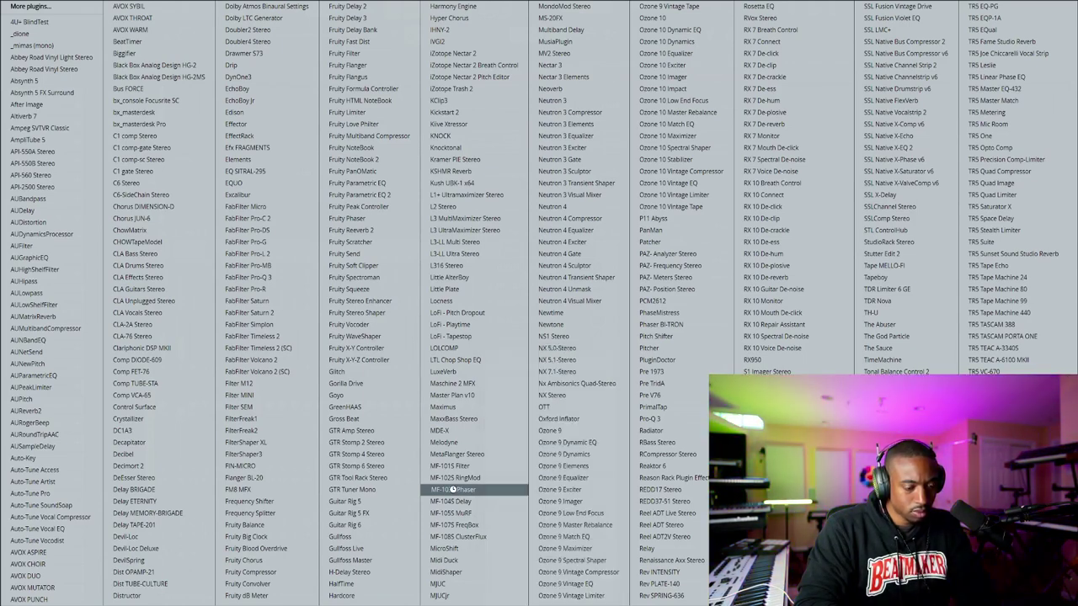
{"action": "left_click", "coordinate": [452, 489]}
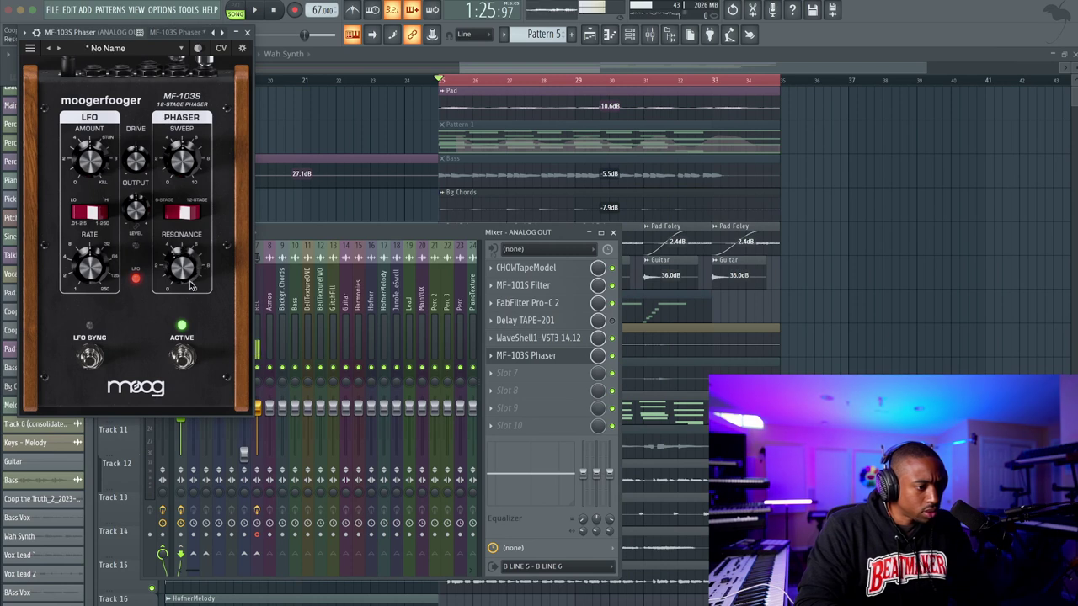
{"action": "key", "text": "space"}
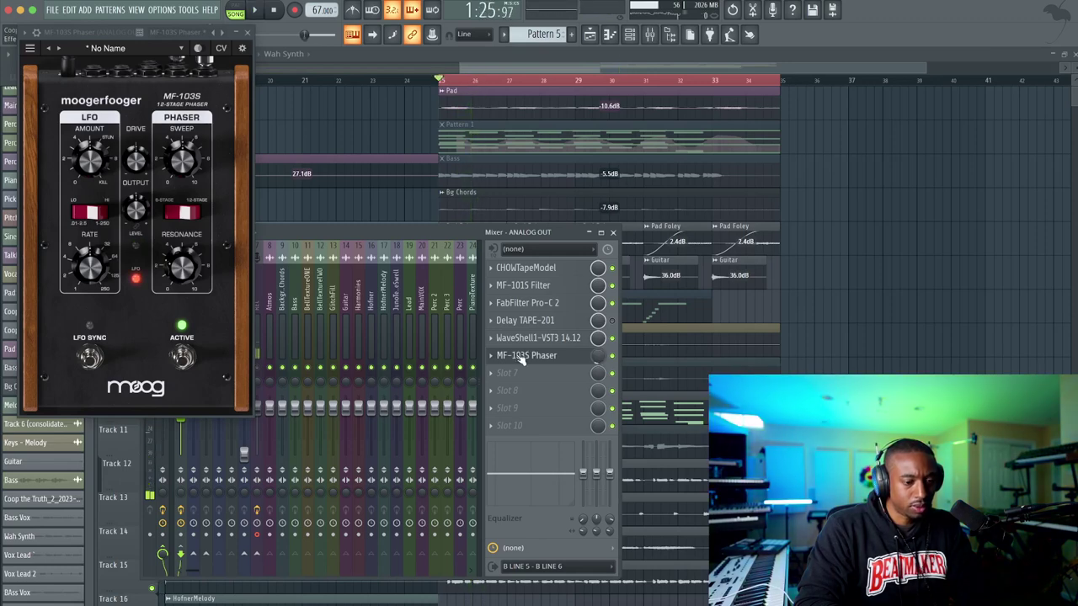
{"action": "key", "text": "space"}
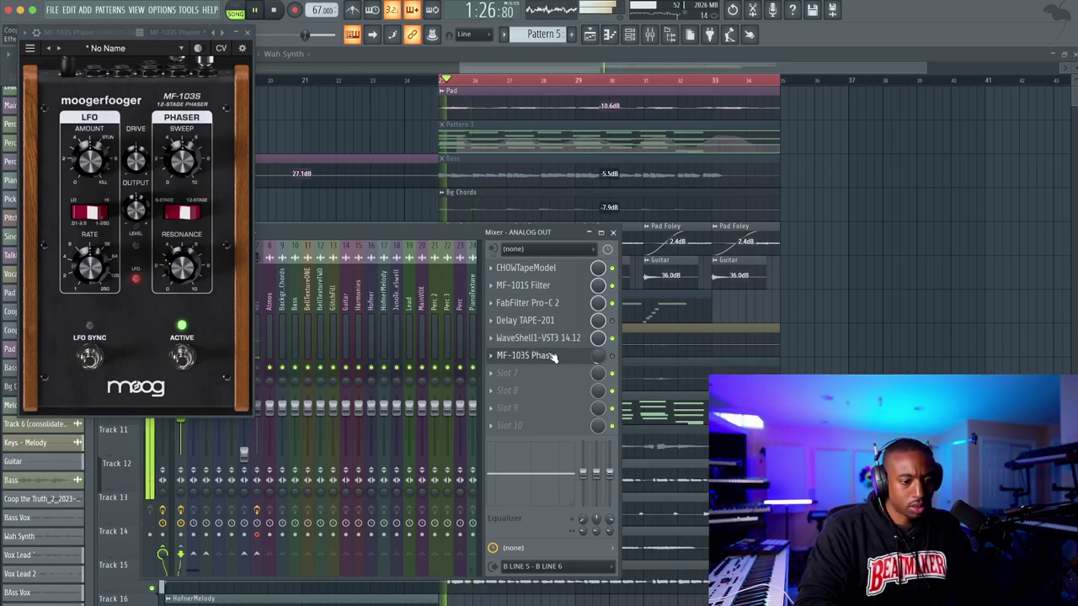
{"action": "left_click", "coordinate": [248, 33]}
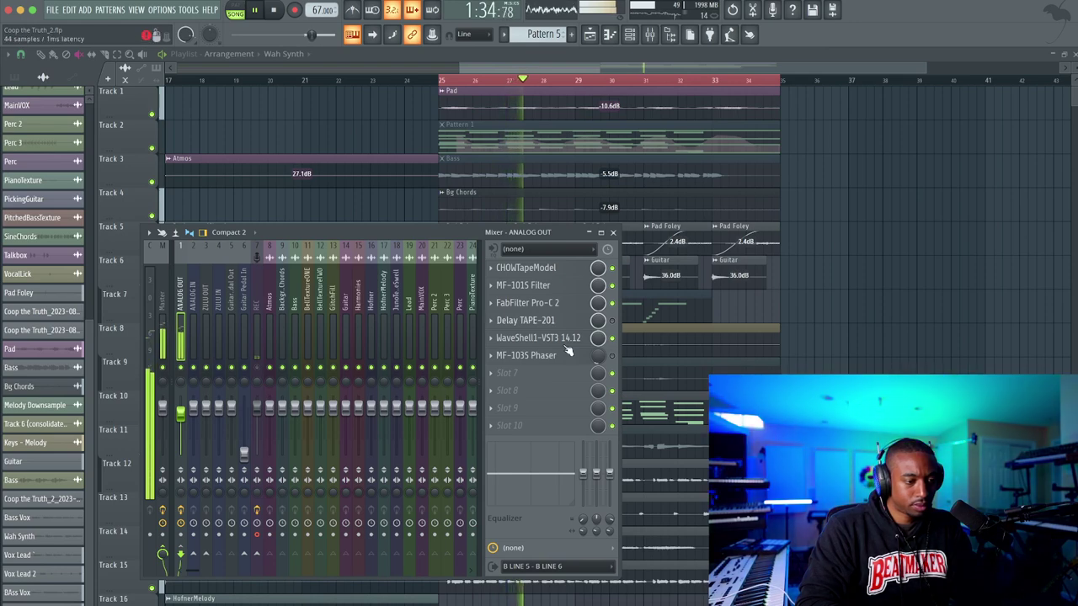
{"action": "key", "text": "space"}
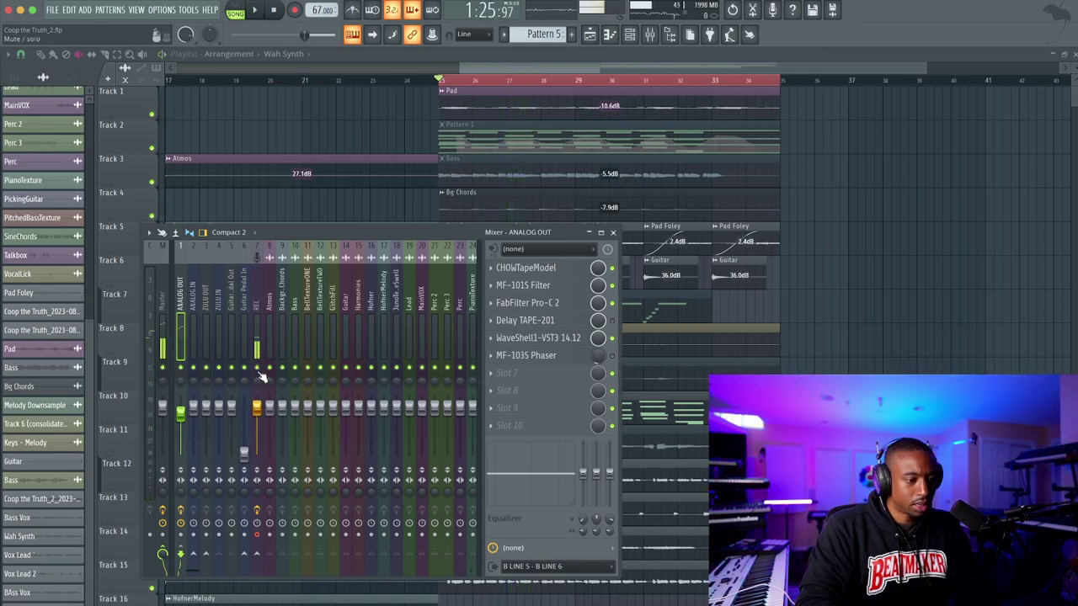
{"action": "key", "text": "F9"}
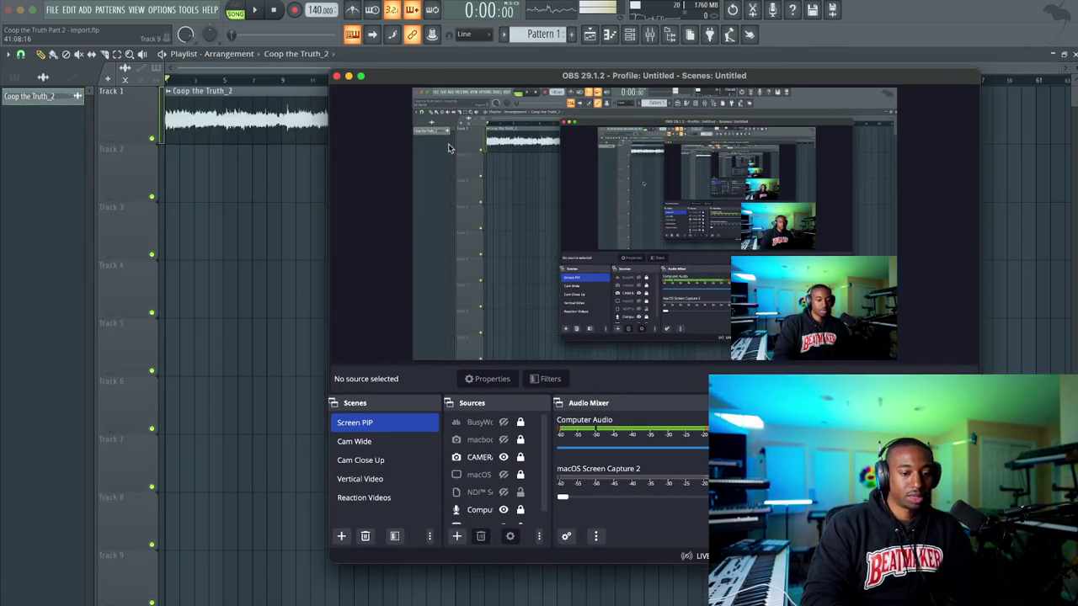
In the import project, set the tempo to 67 BPM and the Coop the Truth_2 clip's time-stretching mode to Stretch
{"action": "left_click", "coordinate": [348, 76]}
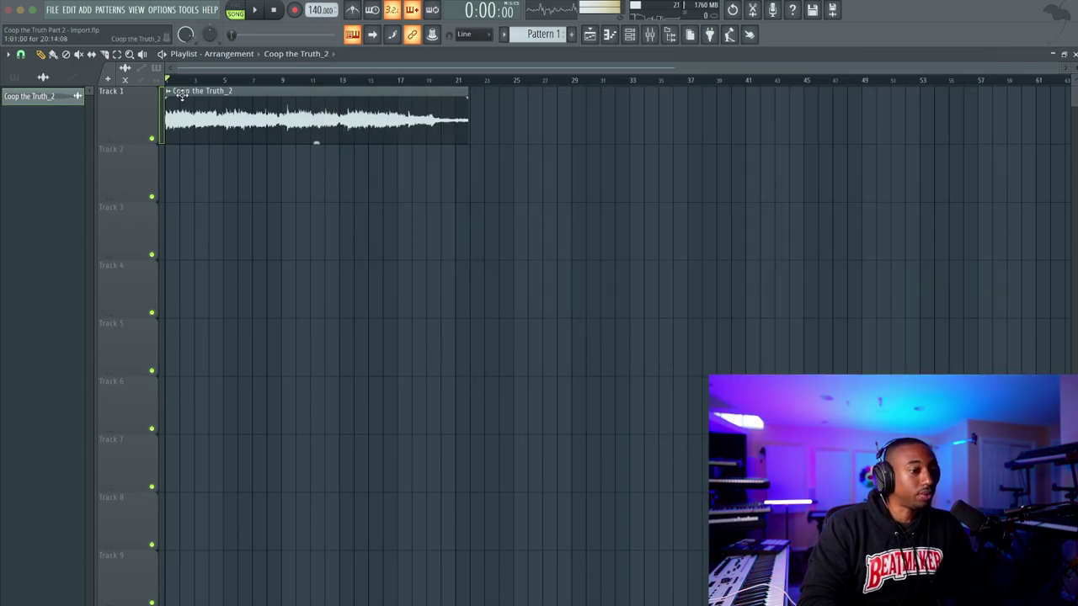
{"action": "left_click_drag", "start_coordinate": [317, 10], "coordinate": [316, 67]}
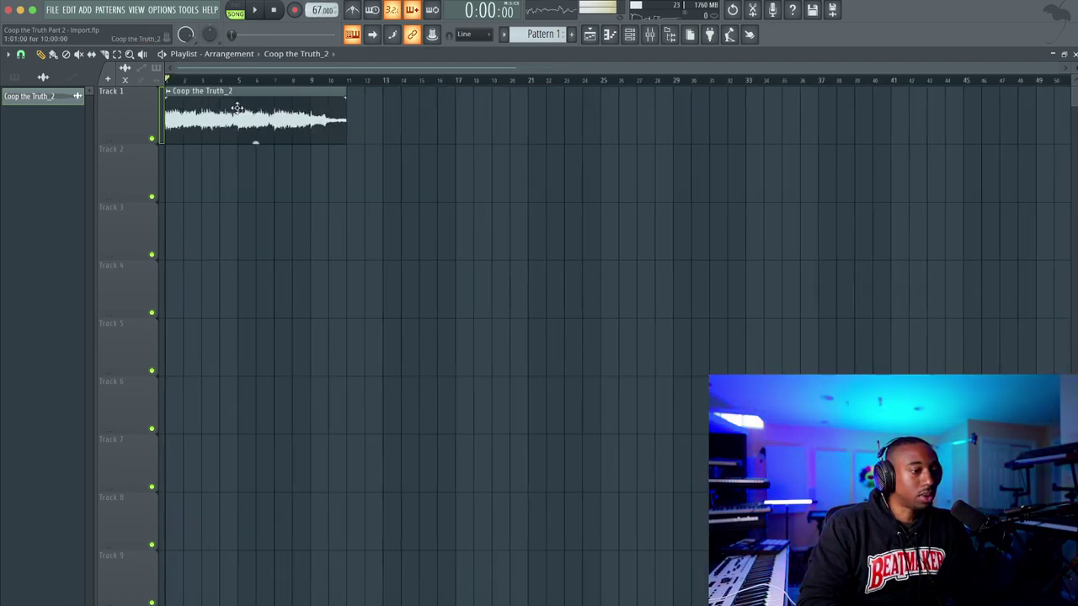
{"action": "double_click", "coordinate": [252, 135]}
{"action": "left_click", "coordinate": [336, 173]}
{"action": "left_click", "coordinate": [315, 208]}
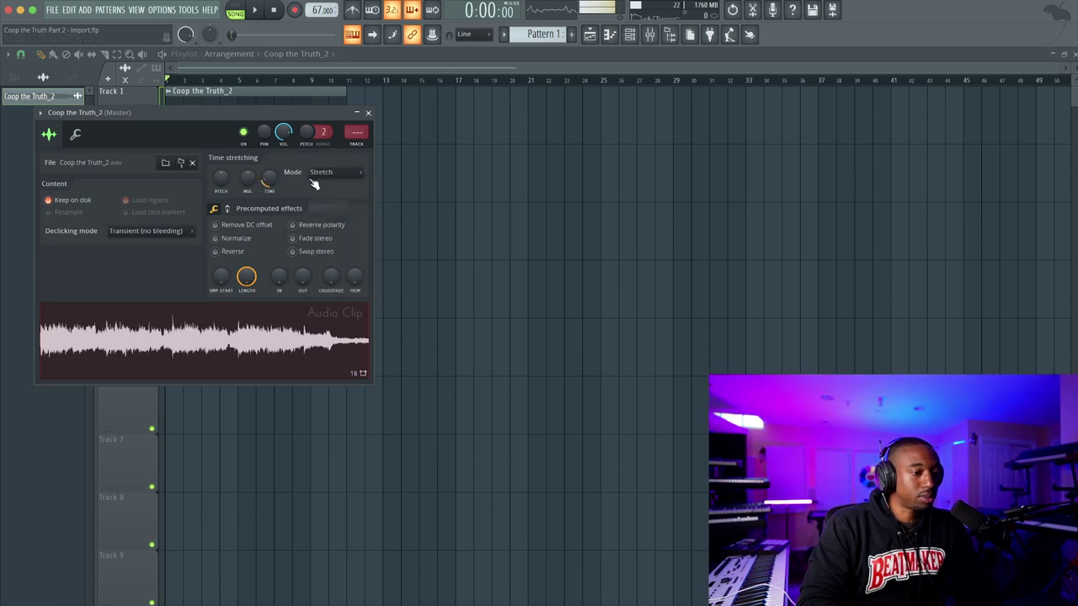
{"action": "left_click", "coordinate": [362, 112]}
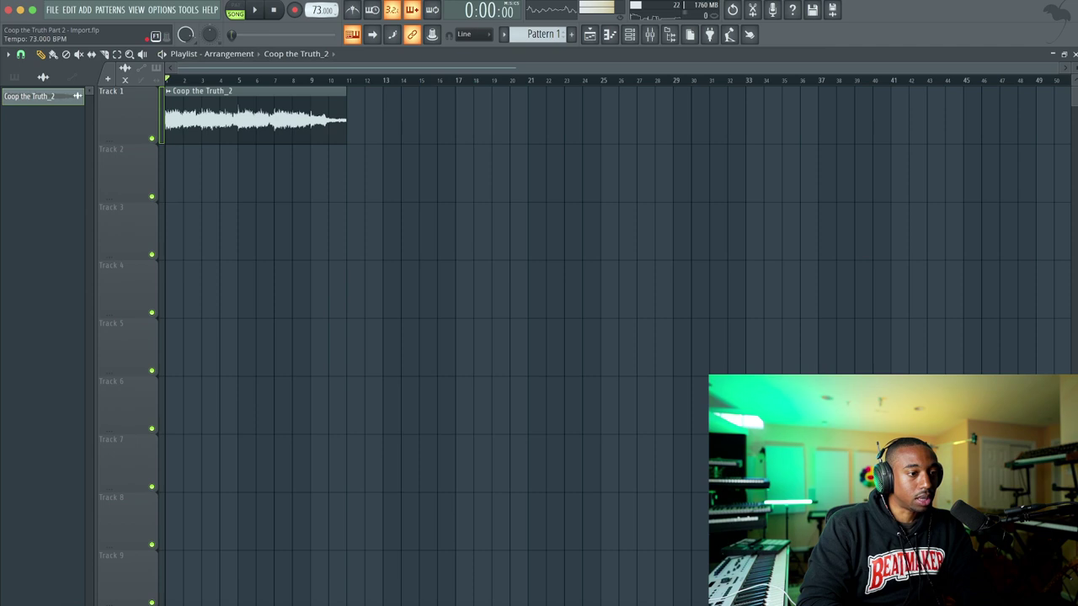
Audition the stretched clip at 332 BPM, set the project tempo to 80 BPM and play the clip again
{"action": "key", "text": "space"}
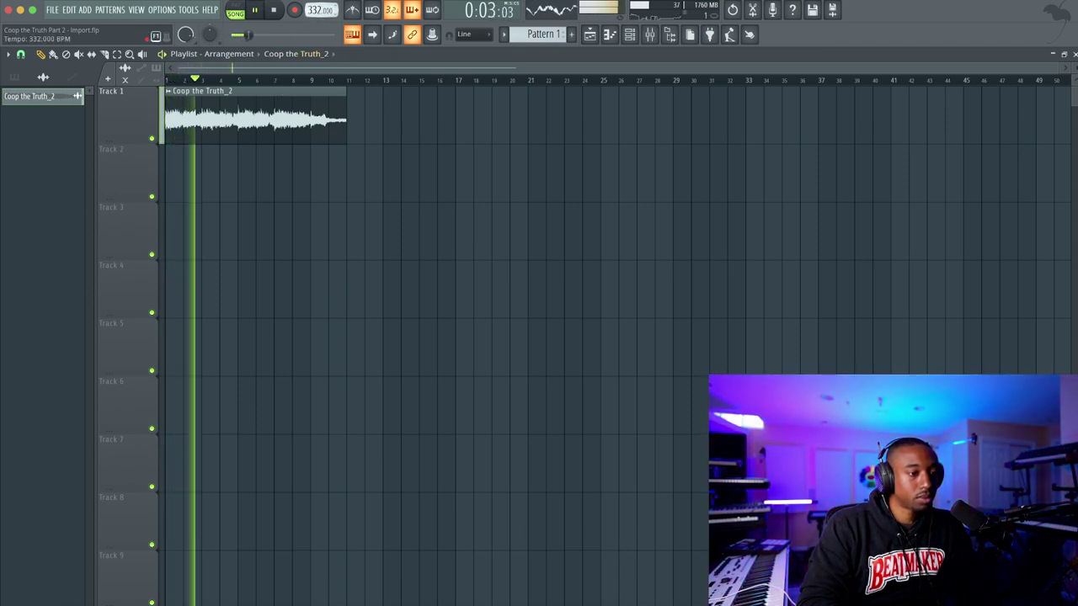
{"action": "key", "text": "space"}
{"action": "right_click", "coordinate": [318, 10]}
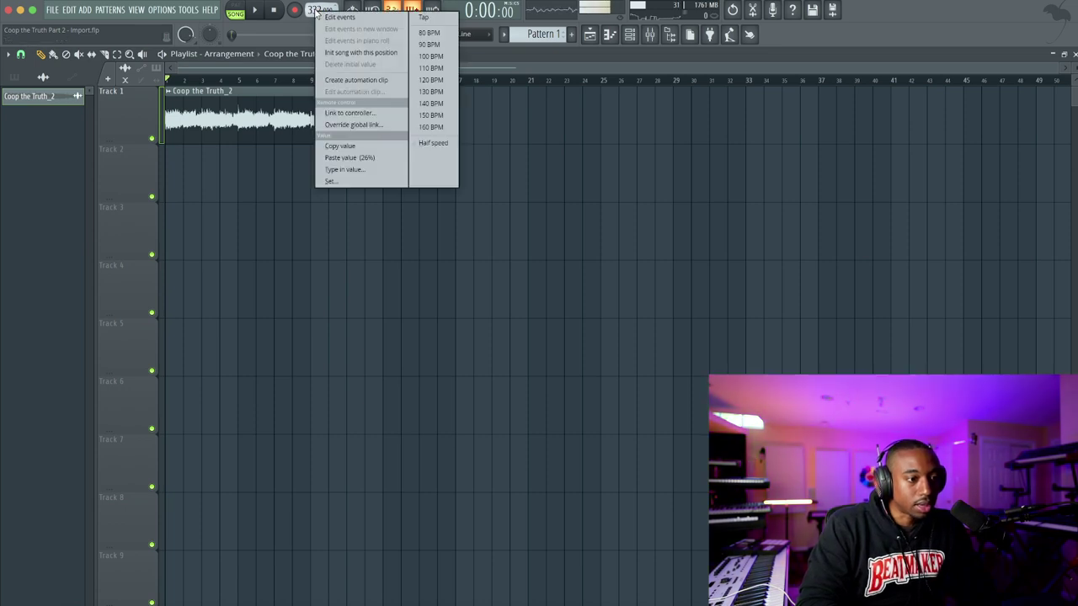
{"action": "left_click", "coordinate": [418, 38]}
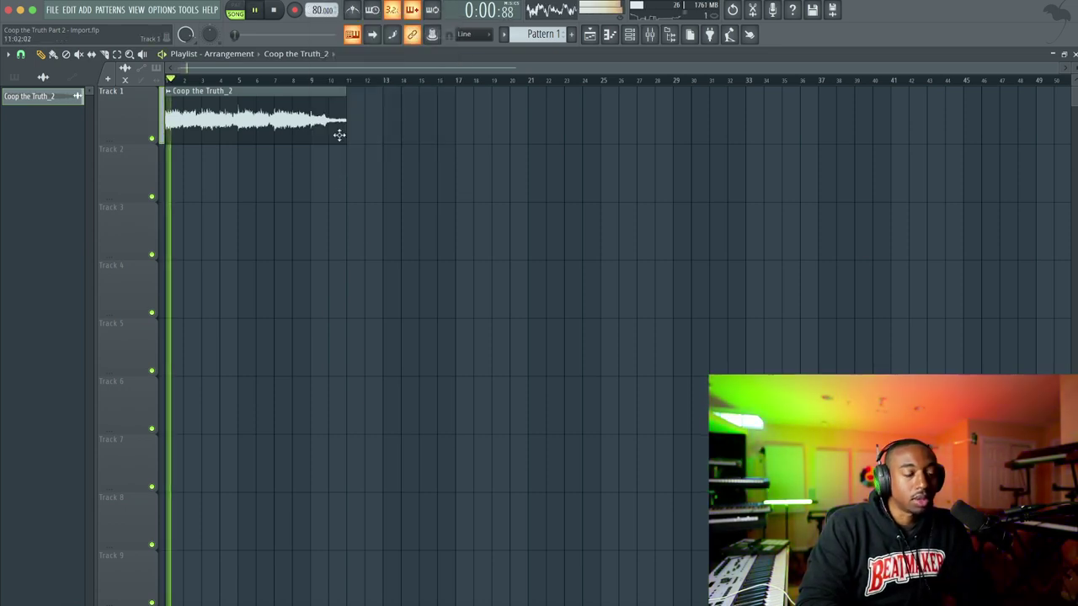
{"action": "scroll", "coordinate": [214, 150], "scroll_direction": "up", "scroll_amount": 1}
{"action": "scroll", "coordinate": [212, 156], "scroll_direction": "up", "scroll_amount": 4}
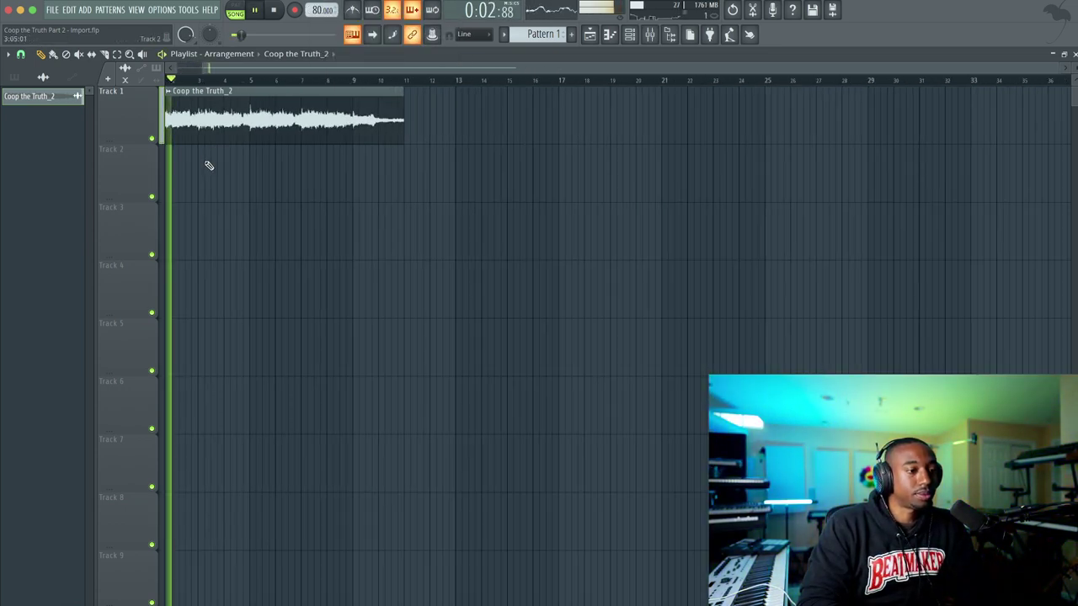
{"action": "key", "text": "space"}
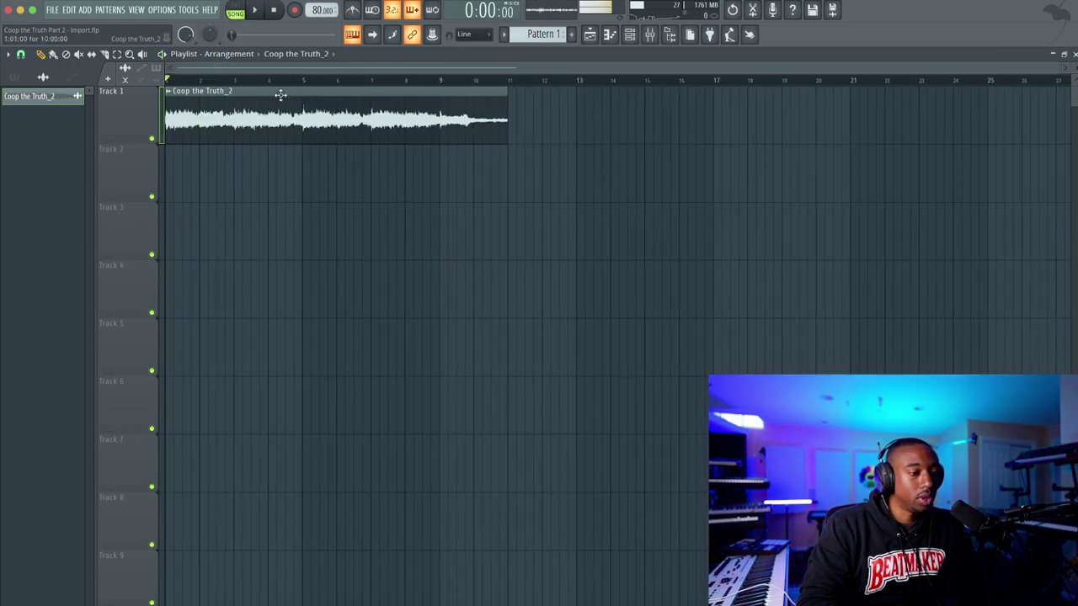
Raise the pitch shift of the Coop the Truth_2 clip and audition the result
{"action": "double_click", "coordinate": [281, 94]}
{"action": "left_click_drag", "start_coordinate": [220, 180], "coordinate": [220, 168]}
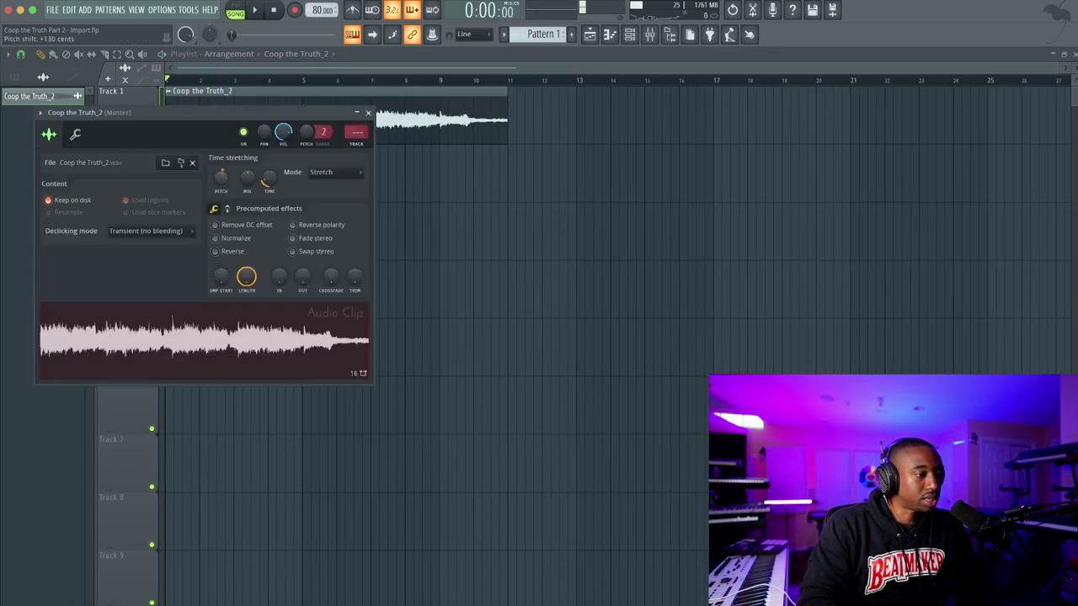
{"action": "key", "text": "space"}
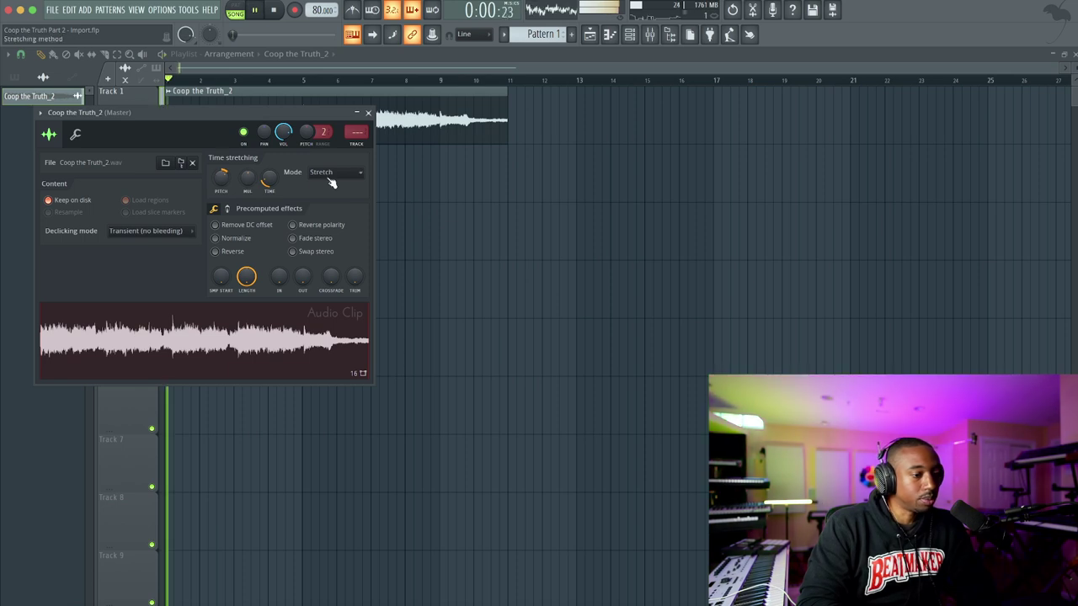
{"action": "left_click", "coordinate": [367, 113]}
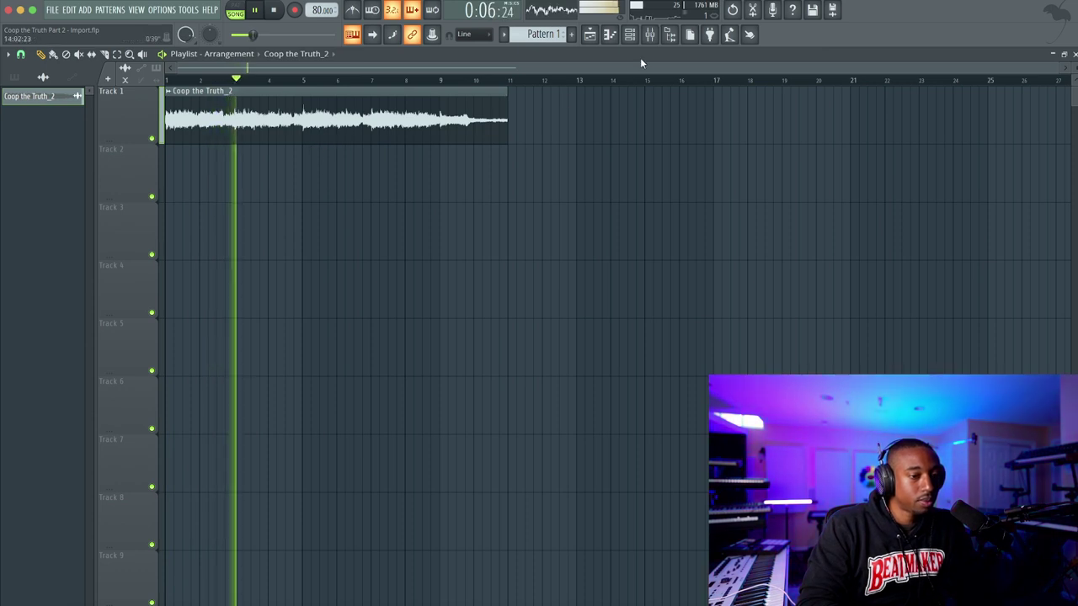
{"action": "left_click", "coordinate": [630, 34]}
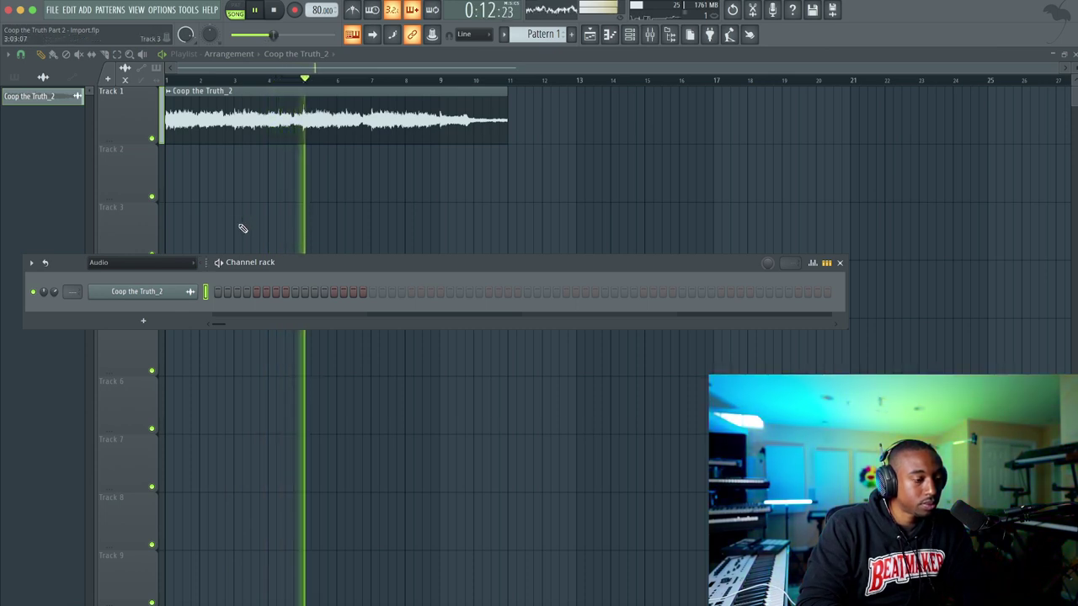
{"action": "key", "text": "space"}
{"action": "key", "text": "F6"}
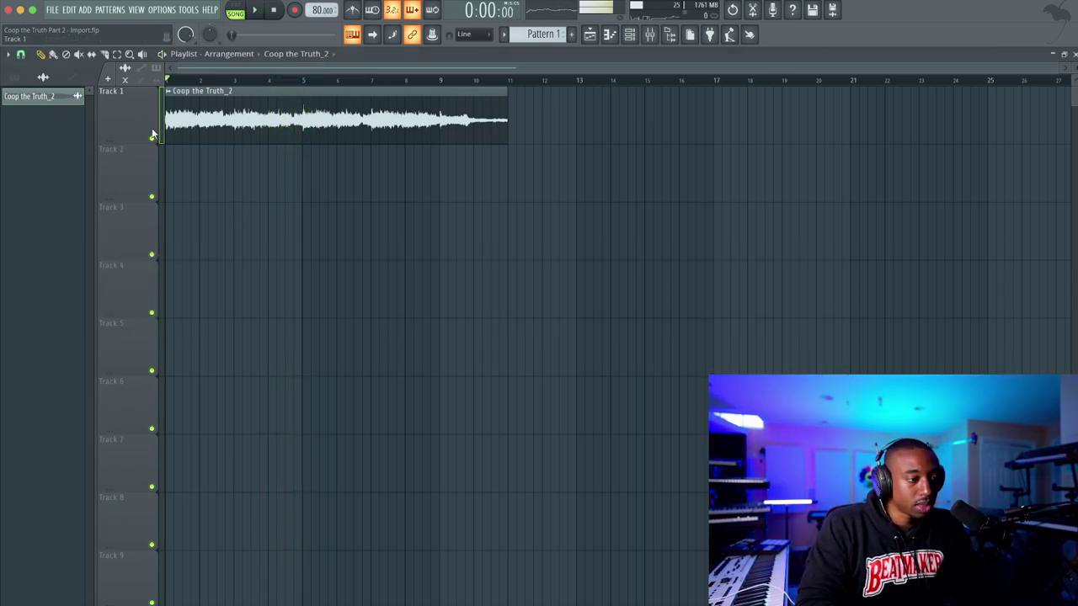
Consolidate Track 1 from the song start into a new audio clip
{"action": "right_click", "coordinate": [152, 132]}
{"action": "mouse_move", "coordinate": [209, 299]}
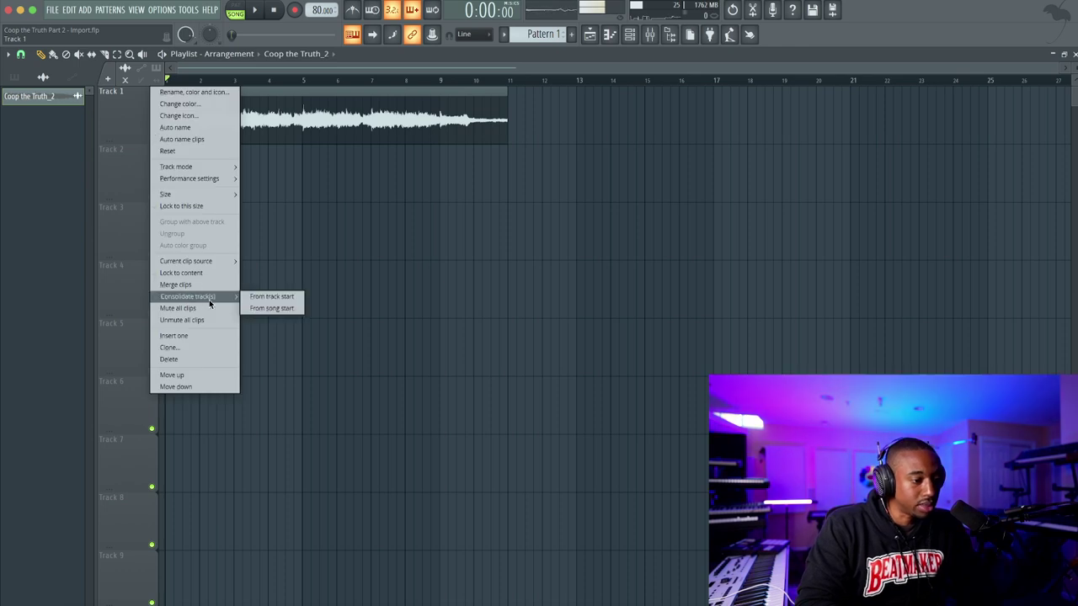
{"action": "left_click", "coordinate": [275, 307]}
{"action": "left_click", "coordinate": [647, 479]}
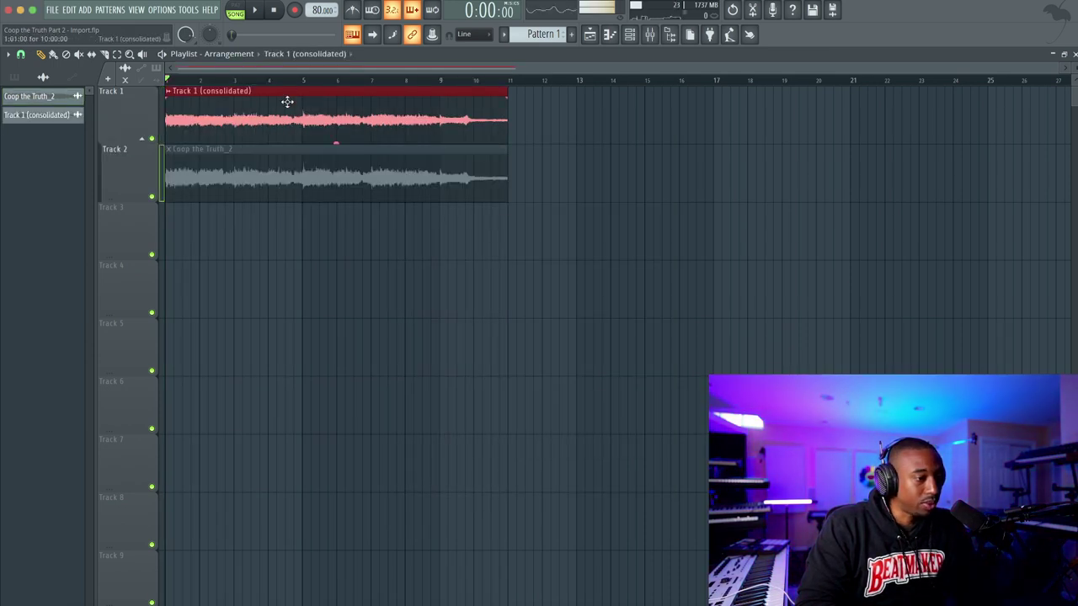
Open the consolidated clip in a new Fruity Slicer channel and slice it at every 1/2 beat
{"action": "double_click", "coordinate": [194, 110]}
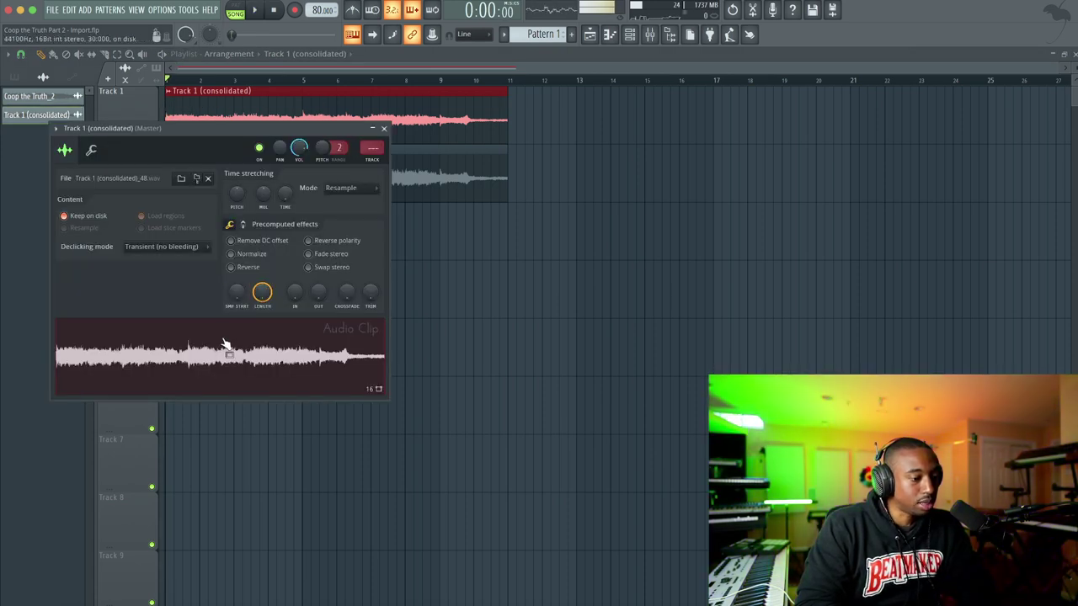
{"action": "right_click", "coordinate": [224, 340]}
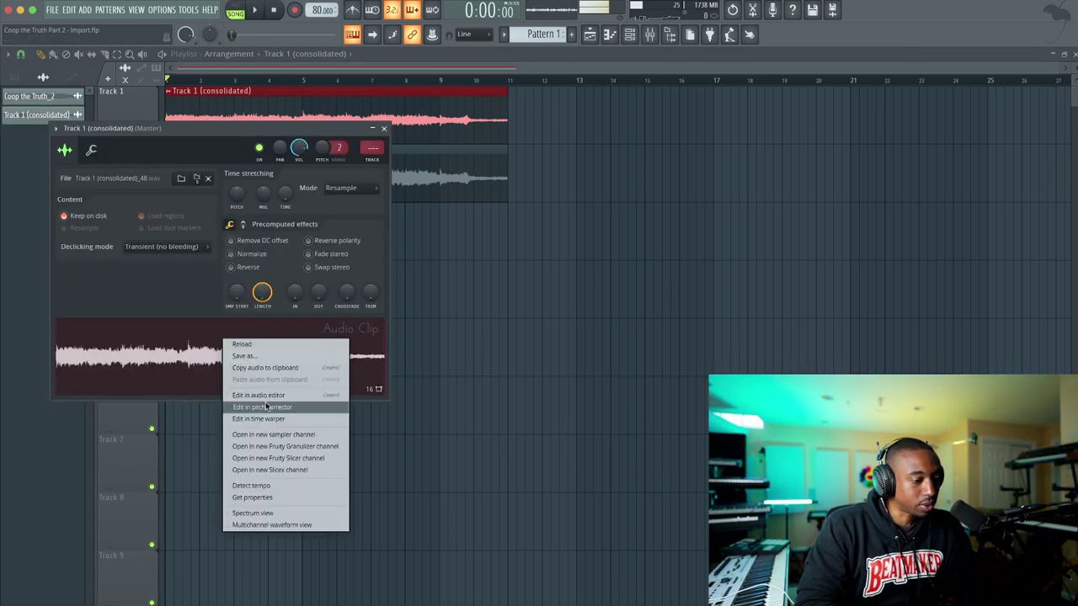
{"action": "left_click", "coordinate": [279, 457]}
{"action": "left_click", "coordinate": [146, 176]}
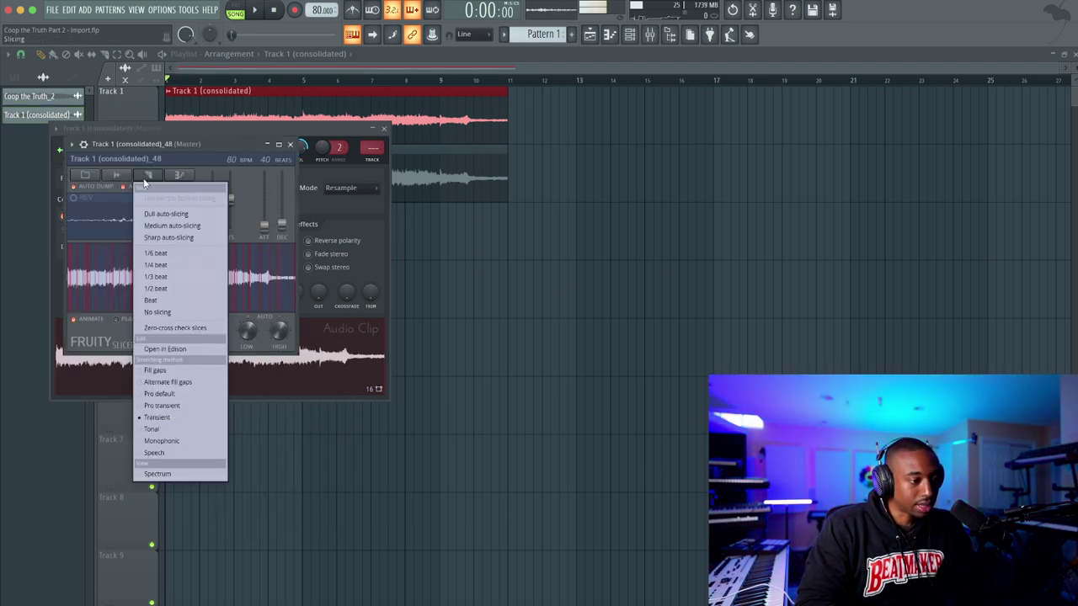
{"action": "left_click", "coordinate": [160, 289]}
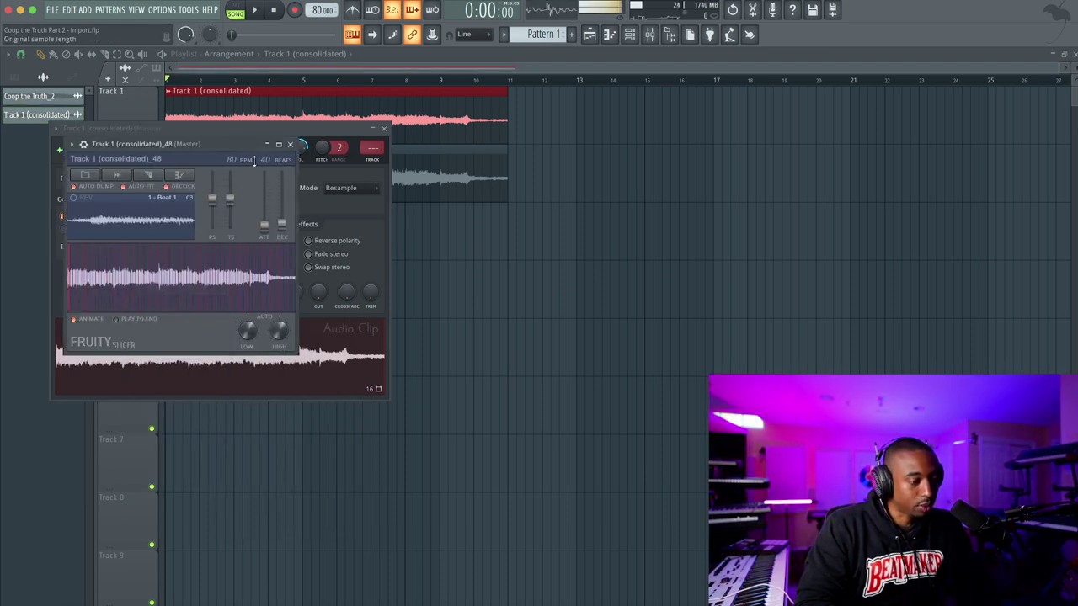
{"action": "left_click", "coordinate": [289, 144]}
{"action": "left_click", "coordinate": [525, 258]}
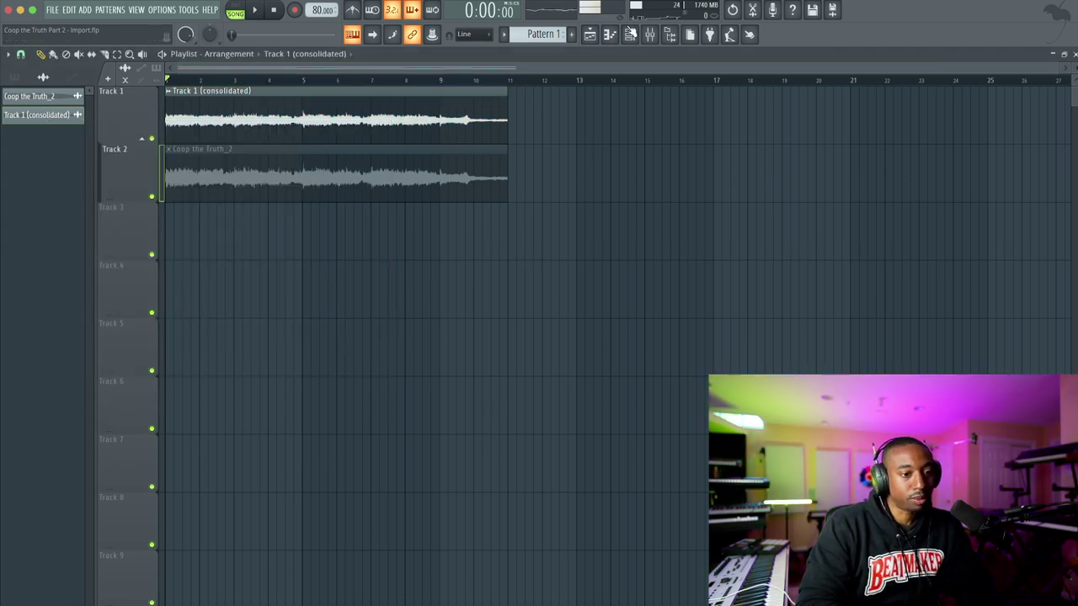
Switch to Pattern 2 and route the Fruity Slicer channel to mixer track 8
{"action": "left_click", "coordinate": [629, 34]}
{"action": "left_click_drag", "start_coordinate": [551, 32], "coordinate": [552, 26]}
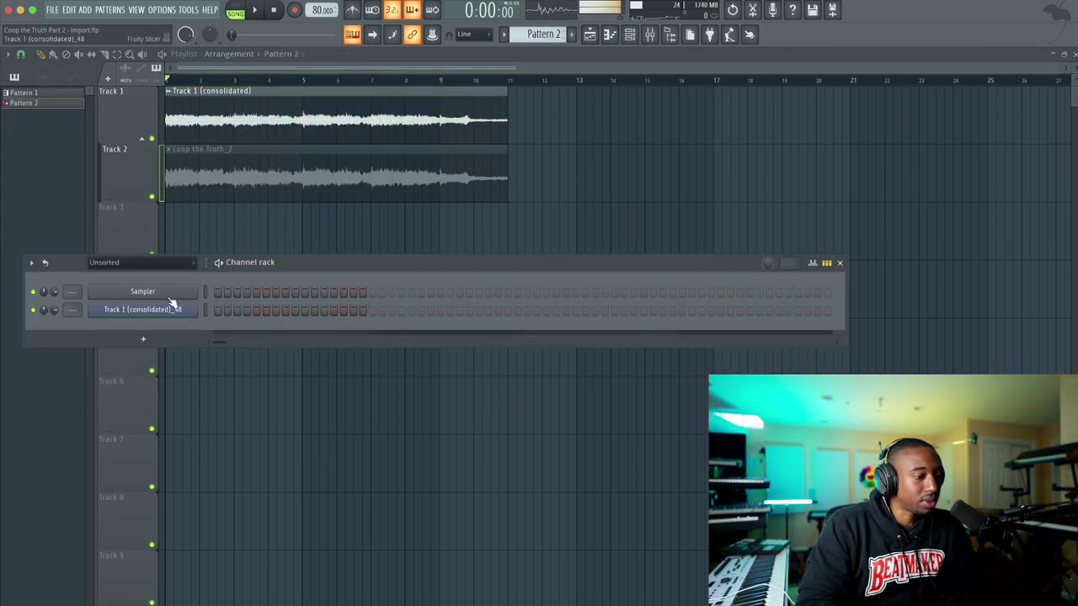
{"action": "left_click", "coordinate": [199, 311]}
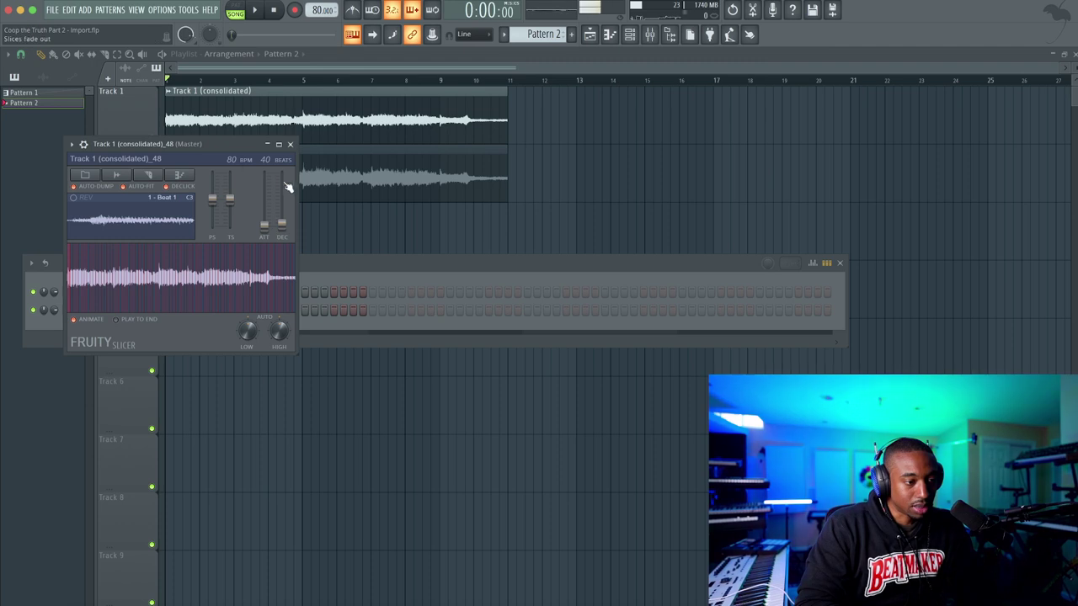
{"action": "double_click", "coordinate": [238, 156]}
{"action": "left_click", "coordinate": [54, 328]}
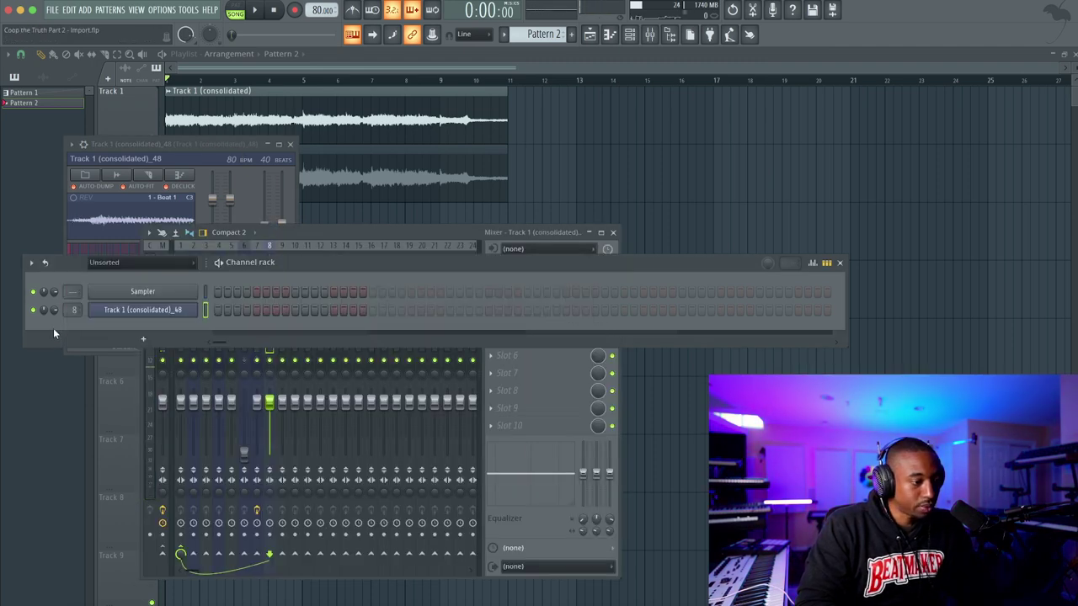
Dump the Fruity Slicer slices to Pattern 2's piano roll in Normal order and close the plugin
{"action": "left_click", "coordinate": [171, 310]}
{"action": "left_click", "coordinate": [179, 175]}
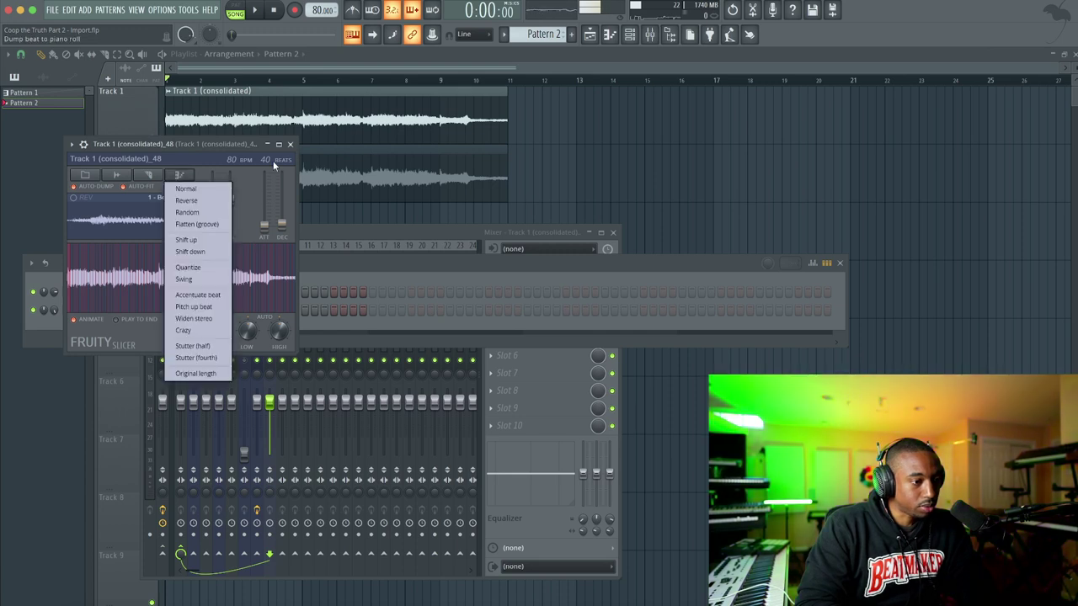
{"action": "left_click", "coordinate": [213, 188]}
{"action": "left_click", "coordinate": [289, 144]}
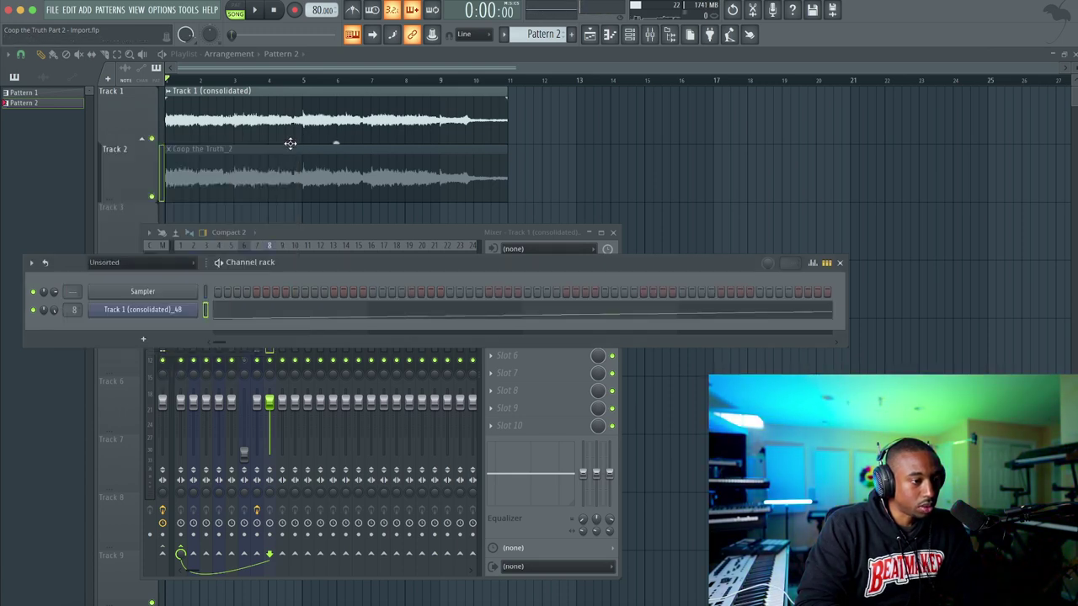
Play Pattern 2 in pattern mode and raise the attack slightly in the Fruity Slicer channel
{"action": "left_click", "coordinate": [237, 11]}
{"action": "key", "text": "space"}
{"action": "left_click", "coordinate": [163, 313]}
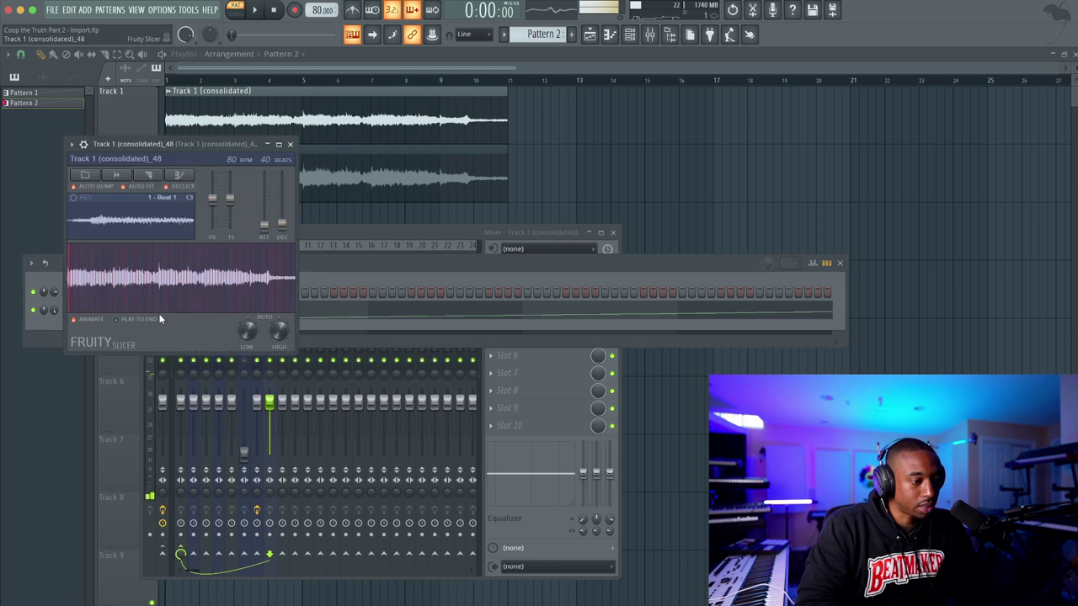
{"action": "key", "text": "space"}
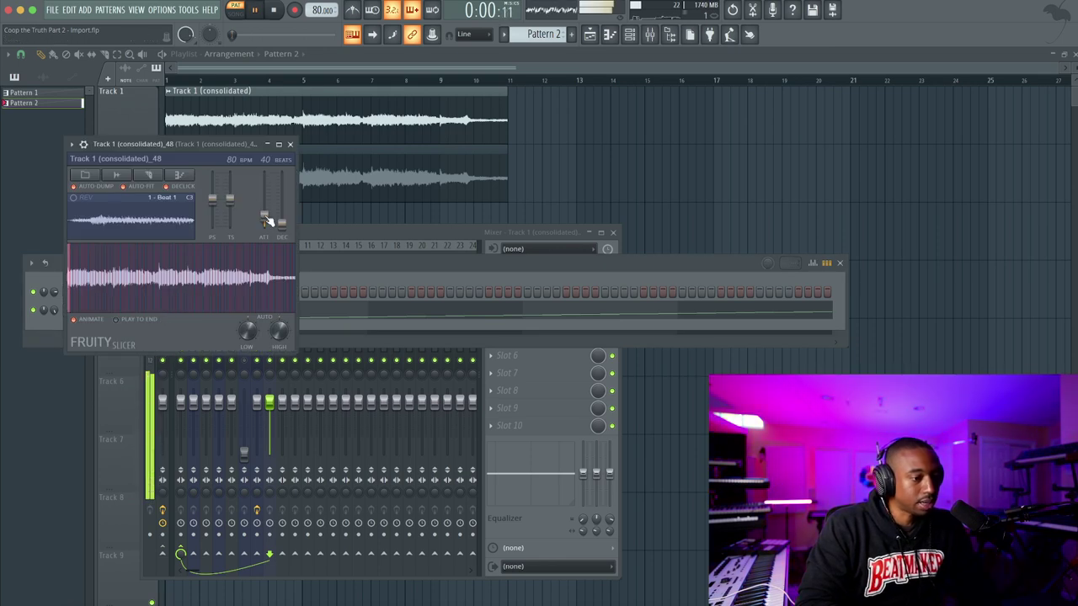
{"action": "left_click_drag", "start_coordinate": [266, 221], "coordinate": [266, 212]}
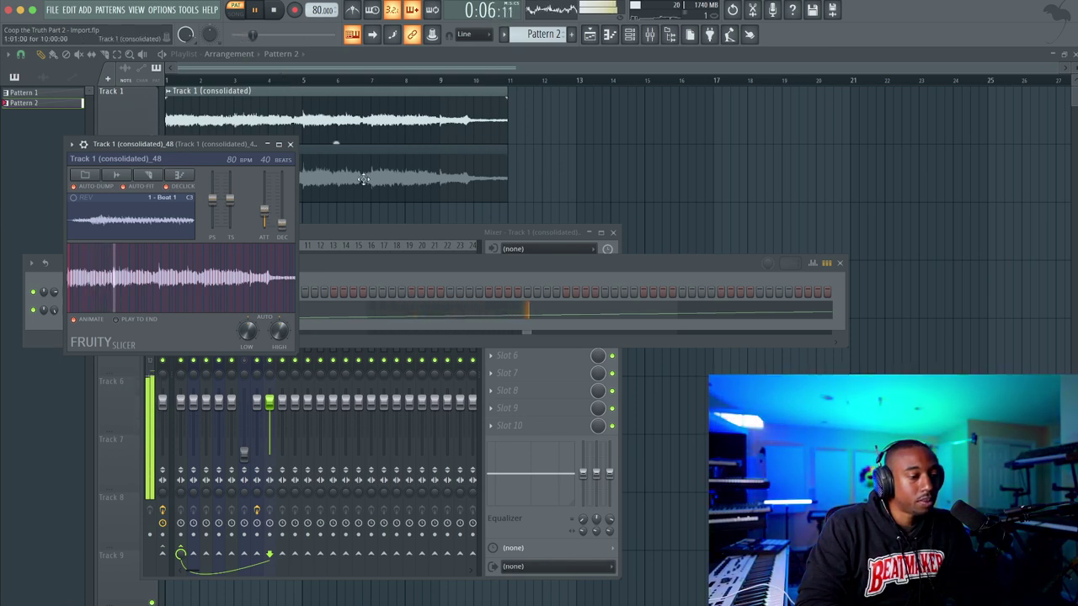
Lower the Fruity Slicer's pitch shift slightly and check the channel's miscellaneous settings
{"action": "right_click", "coordinate": [616, 189]}
{"action": "left_click", "coordinate": [629, 37]}
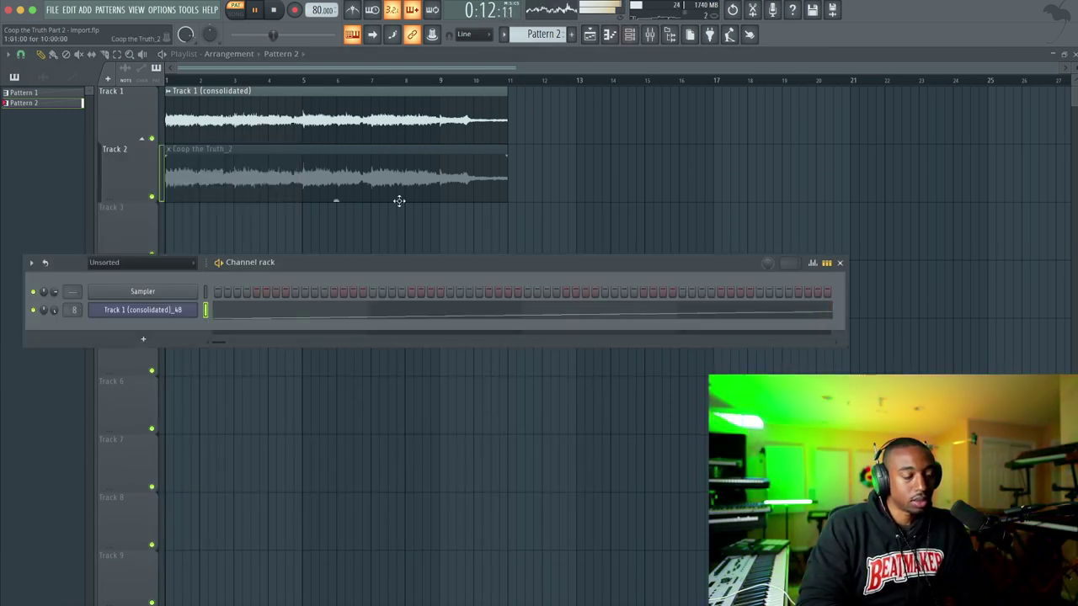
{"action": "left_click", "coordinate": [164, 310]}
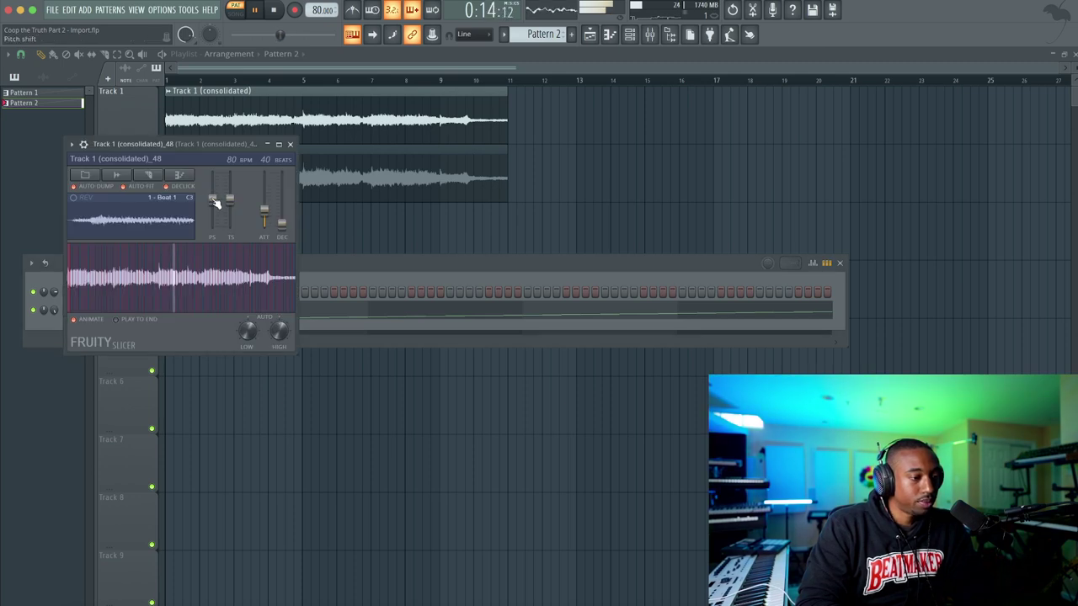
{"action": "left_click_drag", "start_coordinate": [212, 202], "coordinate": [212, 206]}
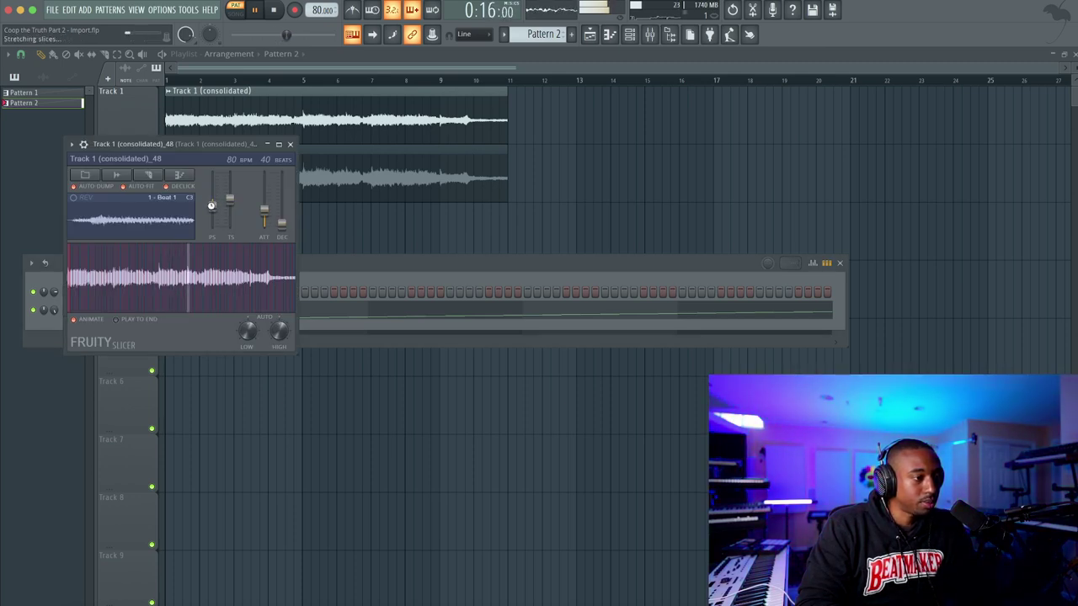
{"action": "left_click", "coordinate": [83, 144]}
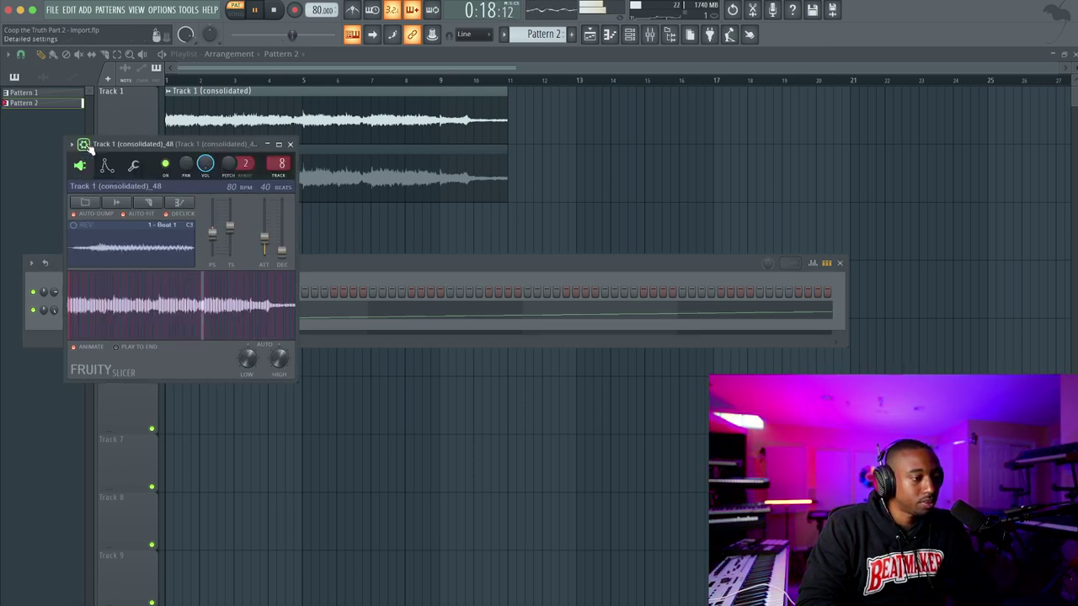
{"action": "left_click", "coordinate": [133, 165]}
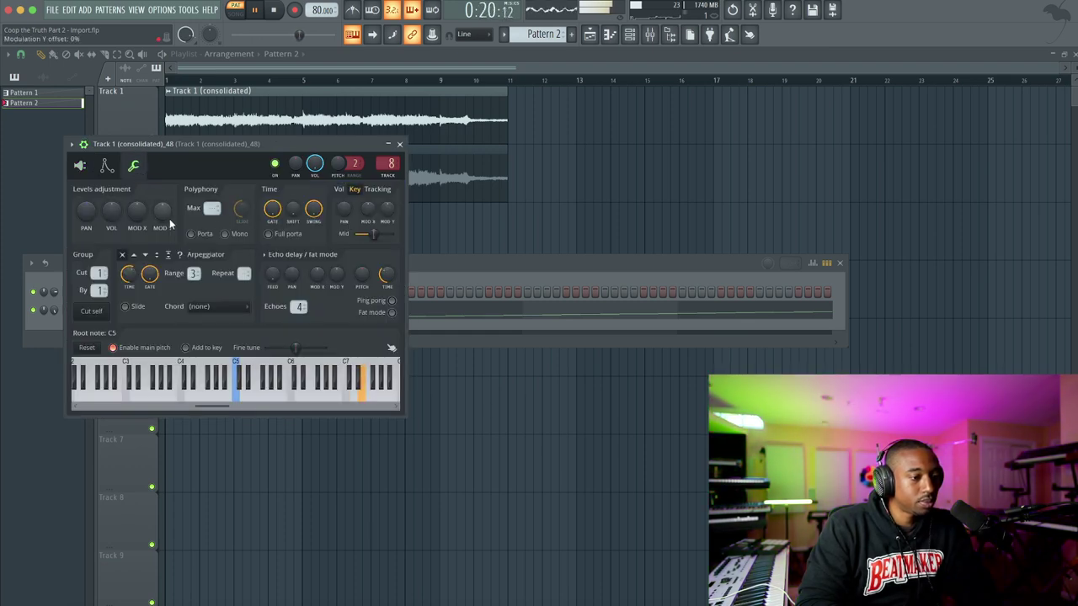
{"action": "left_click", "coordinate": [81, 166]}
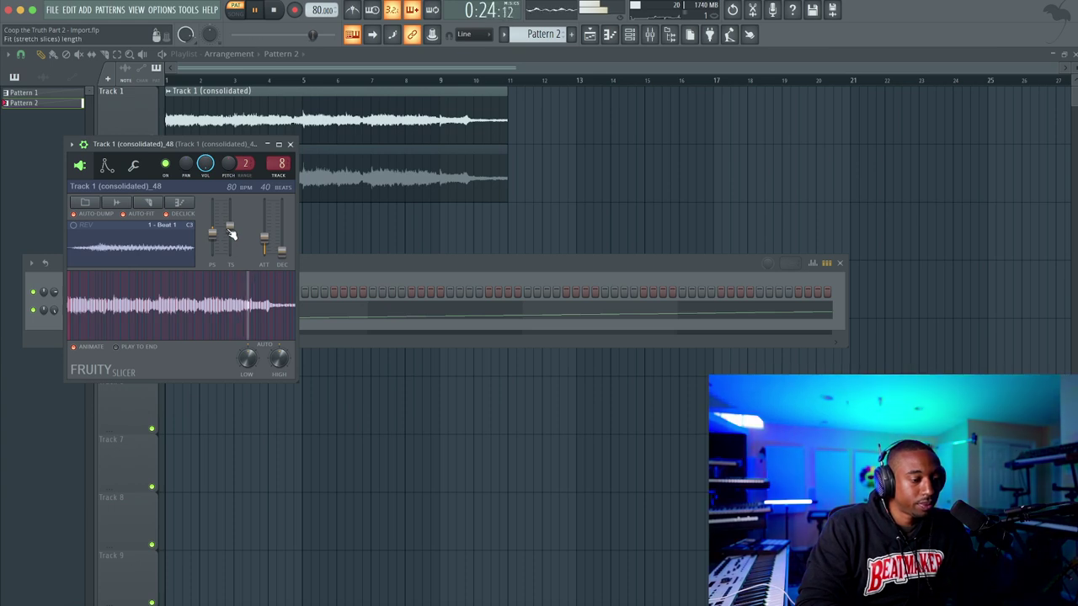
Try a higher time stretch in Fruity Slicer during playback and reset it to its default
{"action": "key", "text": "space"}
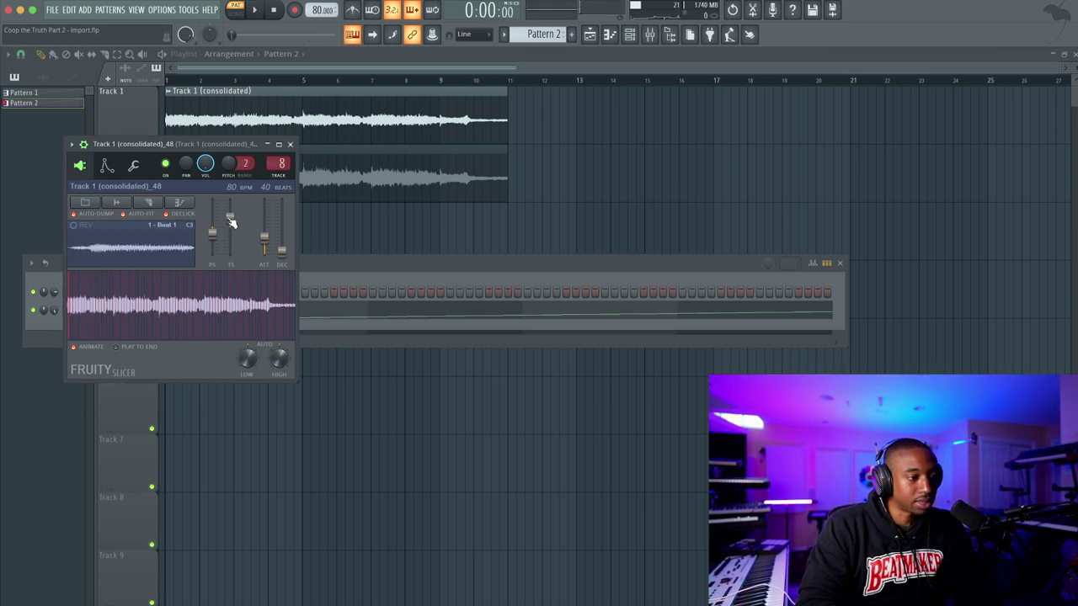
{"action": "key", "text": "space"}
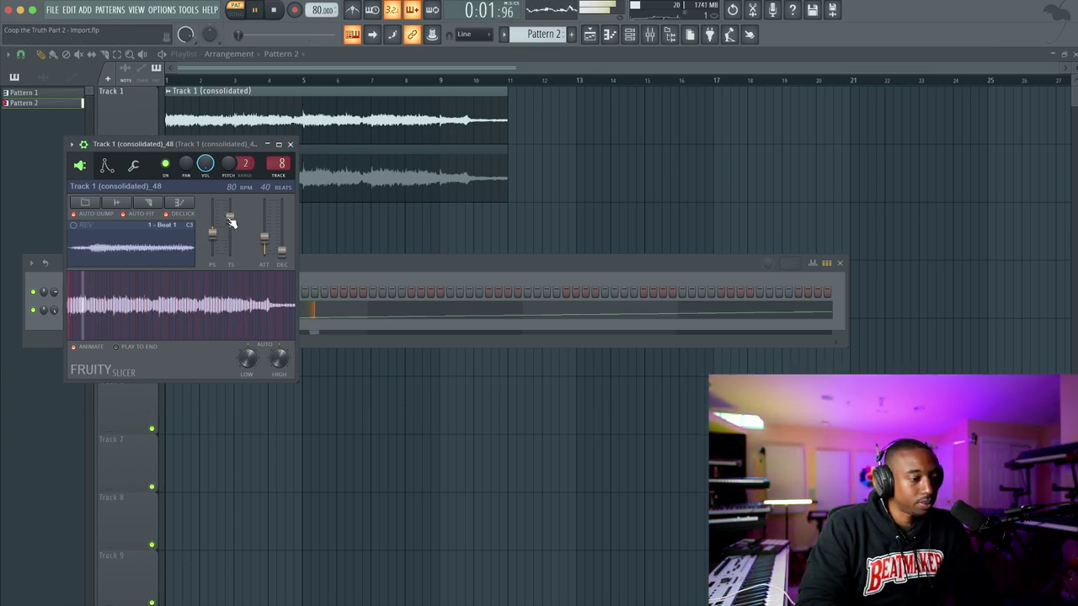
{"action": "key", "text": "space"}
{"action": "right_click", "coordinate": [228, 221]}
{"action": "left_click", "coordinate": [235, 230]}
{"action": "key", "text": "space"}
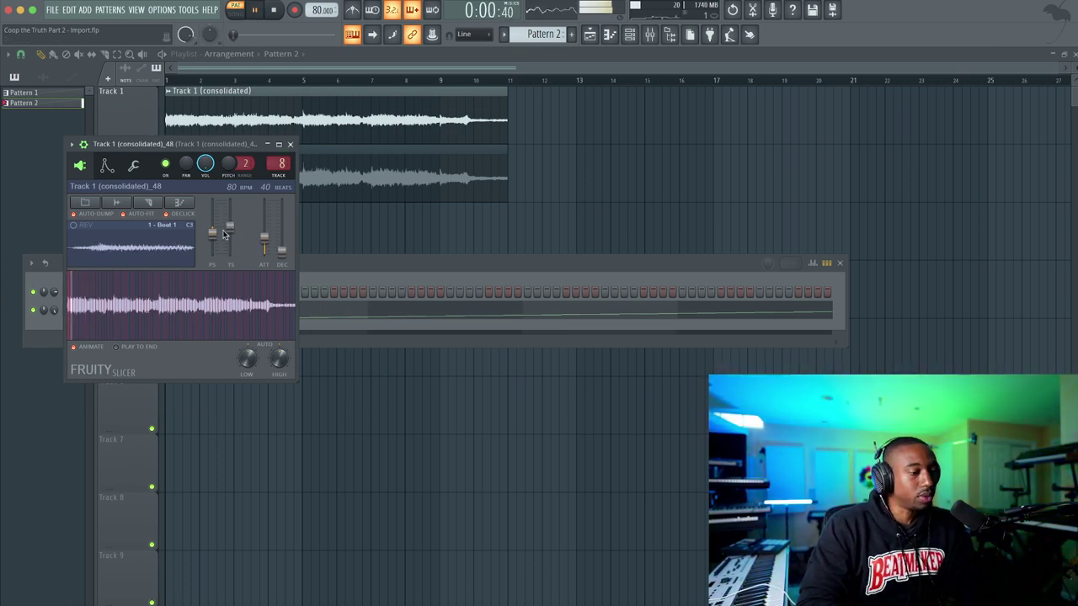
{"action": "key", "text": "space"}
{"action": "key", "text": "space"}
Add FabFilter Pro-C 2 to mixer track 8, raise its ratio to the maximum and lower the threshold to about -22.9 dB
{"action": "left_click", "coordinate": [649, 35]}
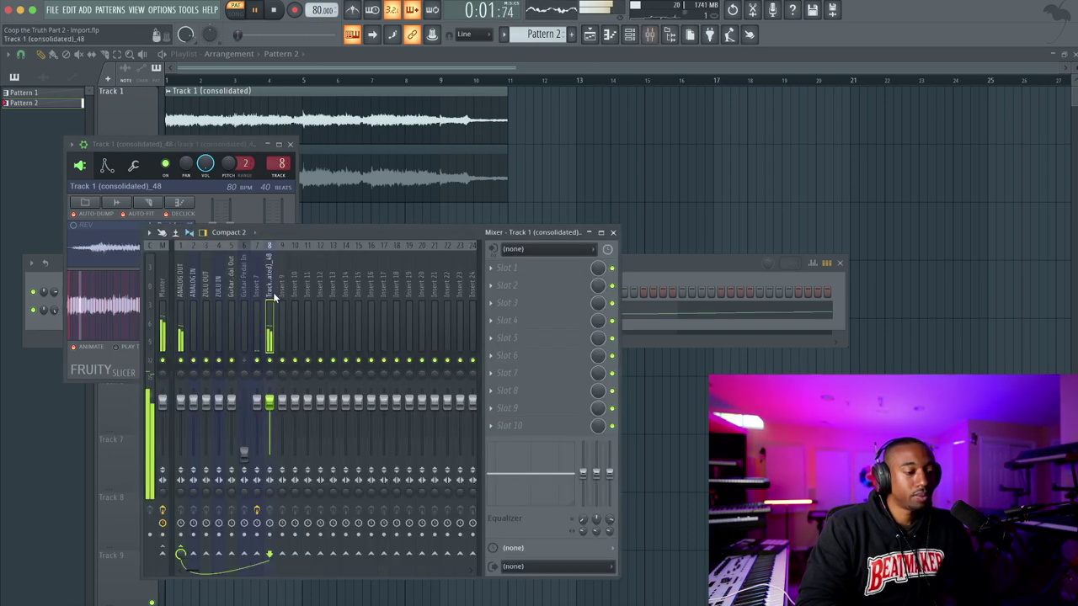
{"action": "left_click", "coordinate": [505, 271]}
{"action": "mouse_move", "coordinate": [505, 282]}
{"action": "left_click", "coordinate": [284, 223]}
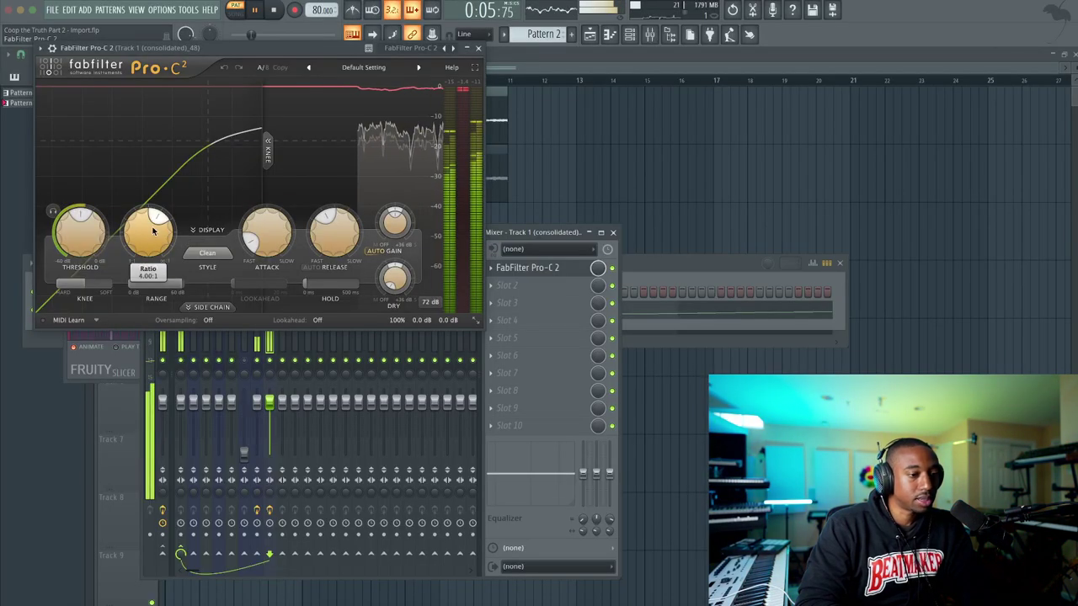
{"action": "left_click_drag", "start_coordinate": [146, 238], "coordinate": [141, 185]}
{"action": "left_click_drag", "start_coordinate": [73, 220], "coordinate": [70, 237]}
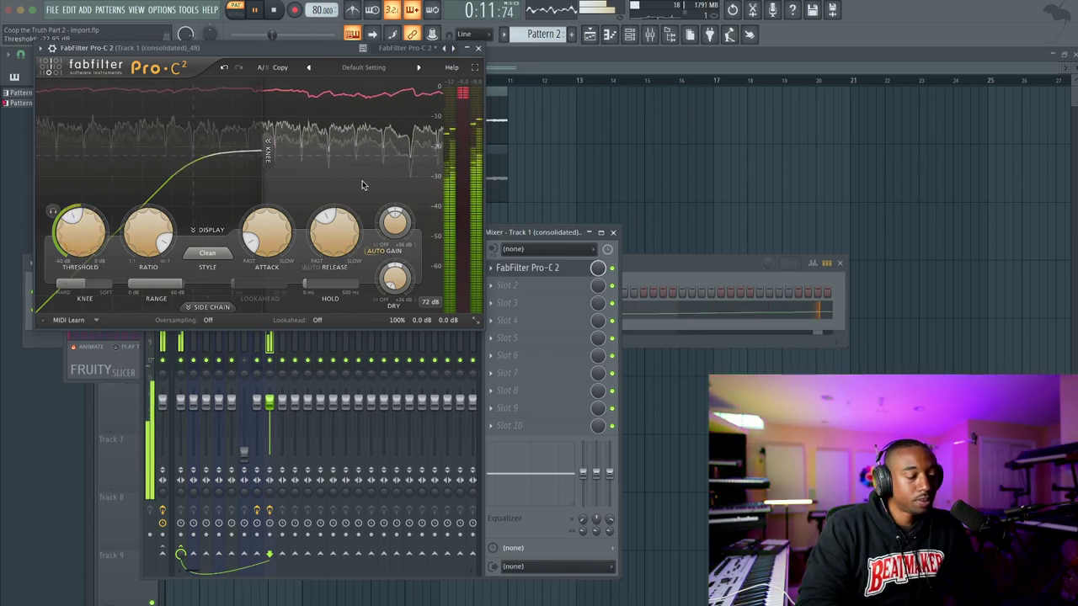
{"action": "left_click", "coordinate": [478, 49]}
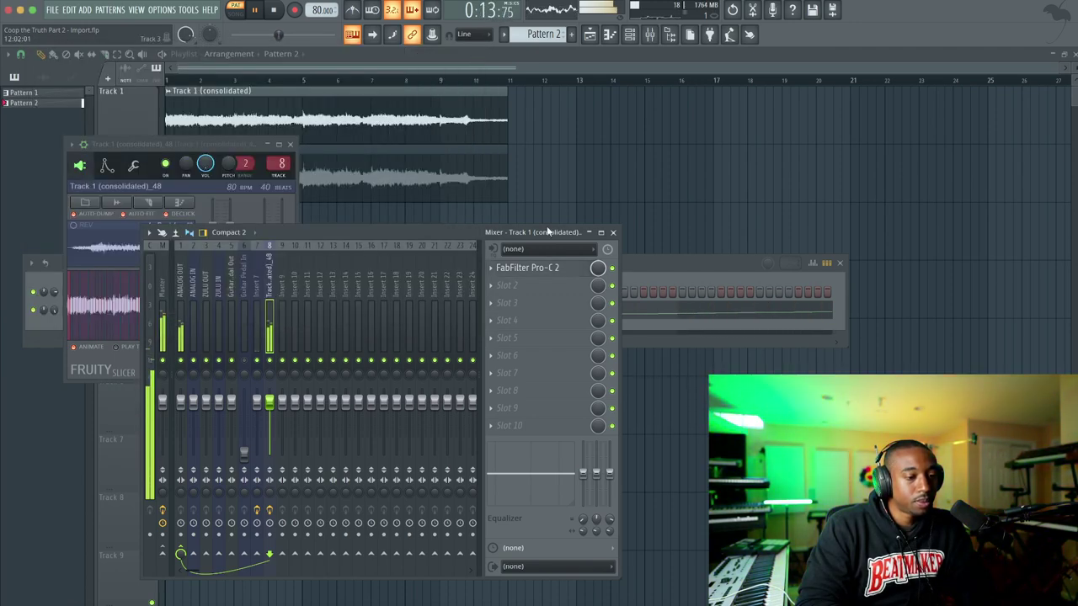
Reopen the Pro-C 2 compressor on mixer track 8 and lower its threshold to about -26.6 dB
{"action": "left_click", "coordinate": [613, 234]}
{"action": "left_click", "coordinate": [593, 35]}
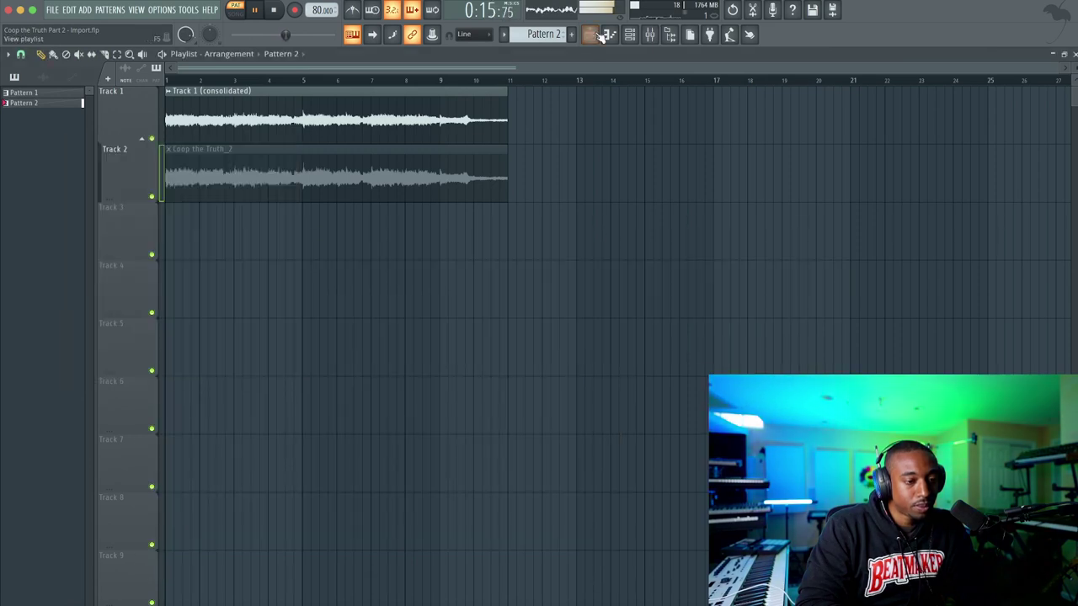
{"action": "left_click", "coordinate": [650, 35]}
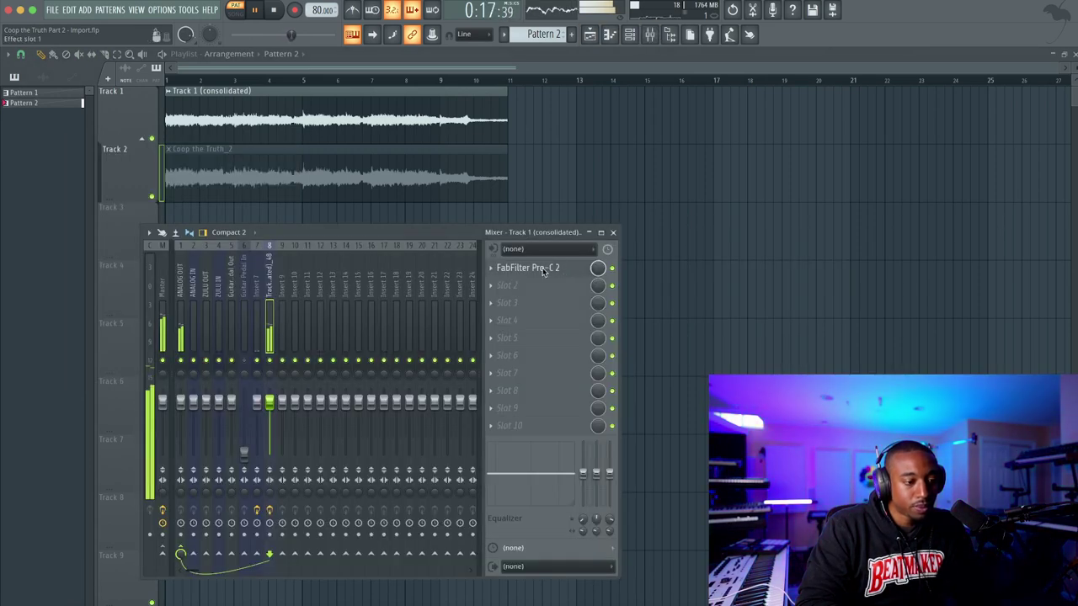
{"action": "left_click", "coordinate": [526, 268]}
{"action": "left_click_drag", "start_coordinate": [69, 226], "coordinate": [67, 227]}
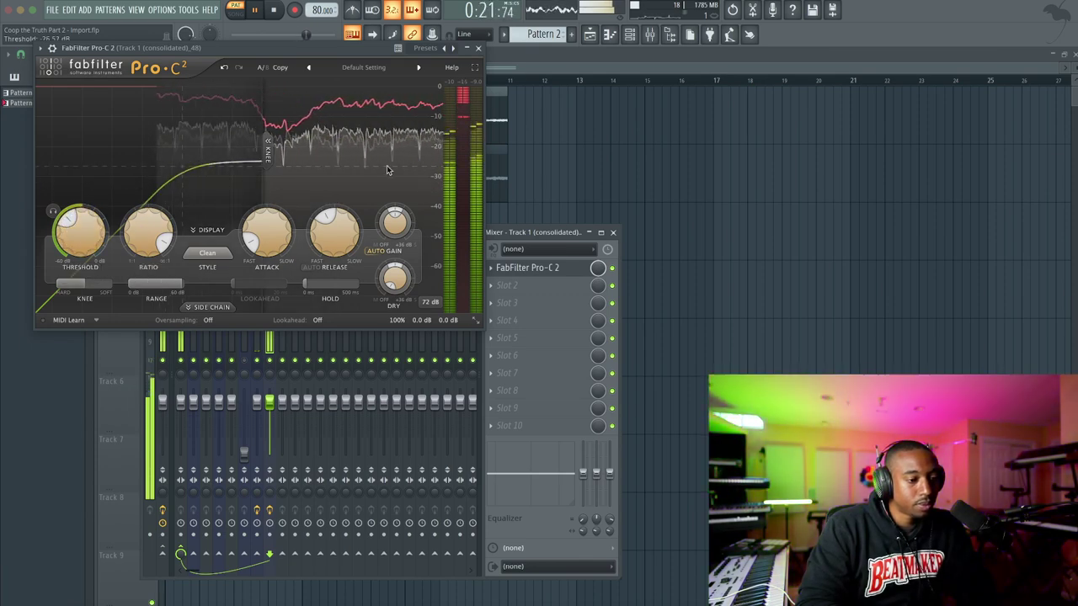
{"action": "left_click", "coordinate": [478, 48]}
{"action": "left_click", "coordinate": [613, 233]}
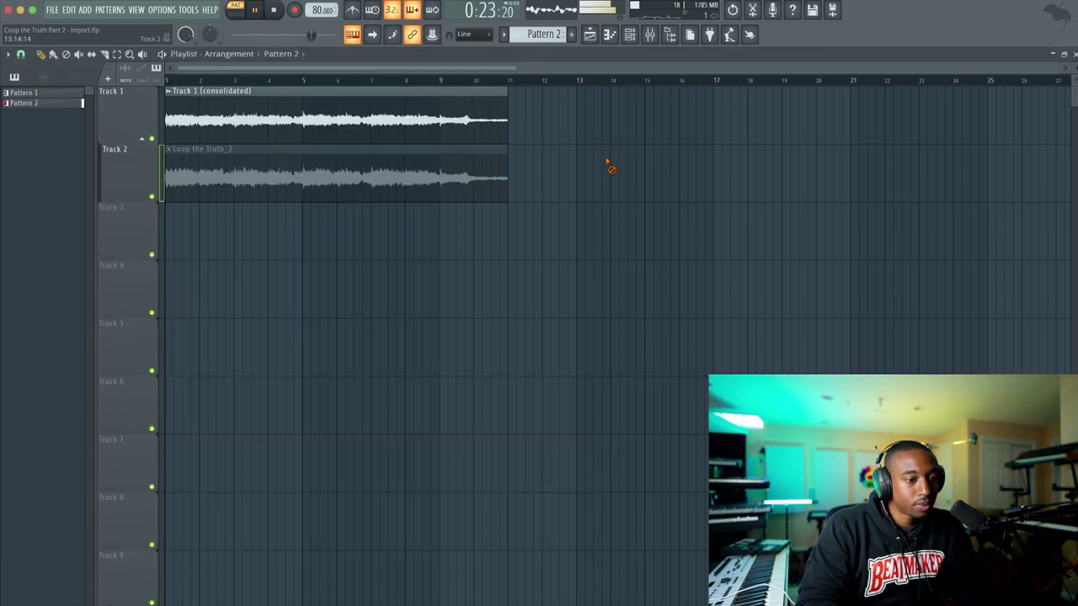
Add FabFilter Pro-Q 3 after the compressor and cut about 3.75 dB with a bell band at about 44.5 Hz
{"action": "left_click", "coordinate": [650, 35]}
{"action": "left_click", "coordinate": [515, 289]}
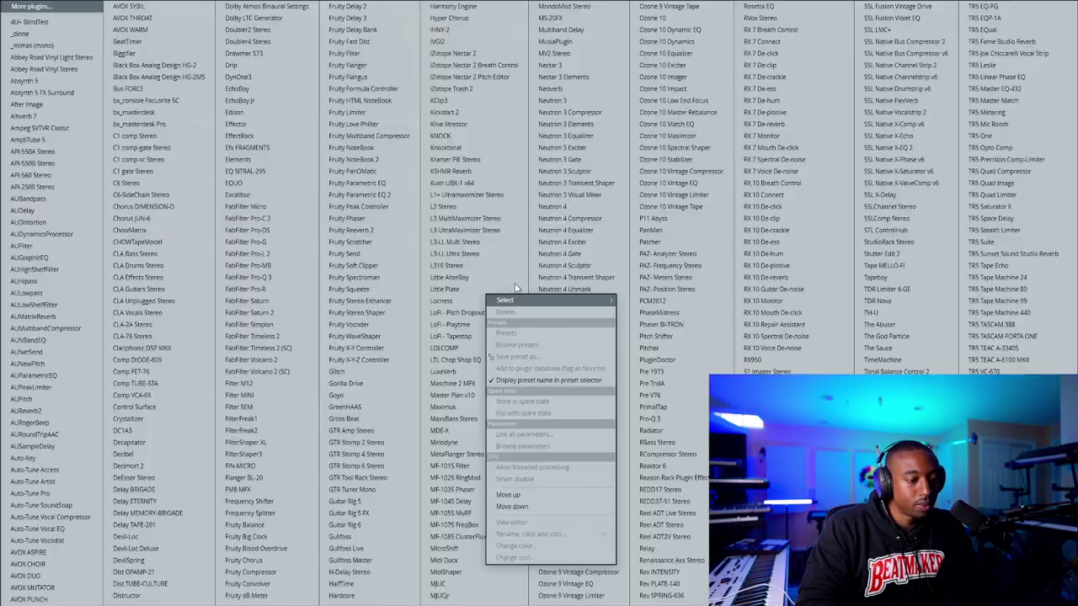
{"action": "left_click", "coordinate": [288, 277]}
{"action": "left_click_drag", "start_coordinate": [217, 217], "coordinate": [216, 248]}
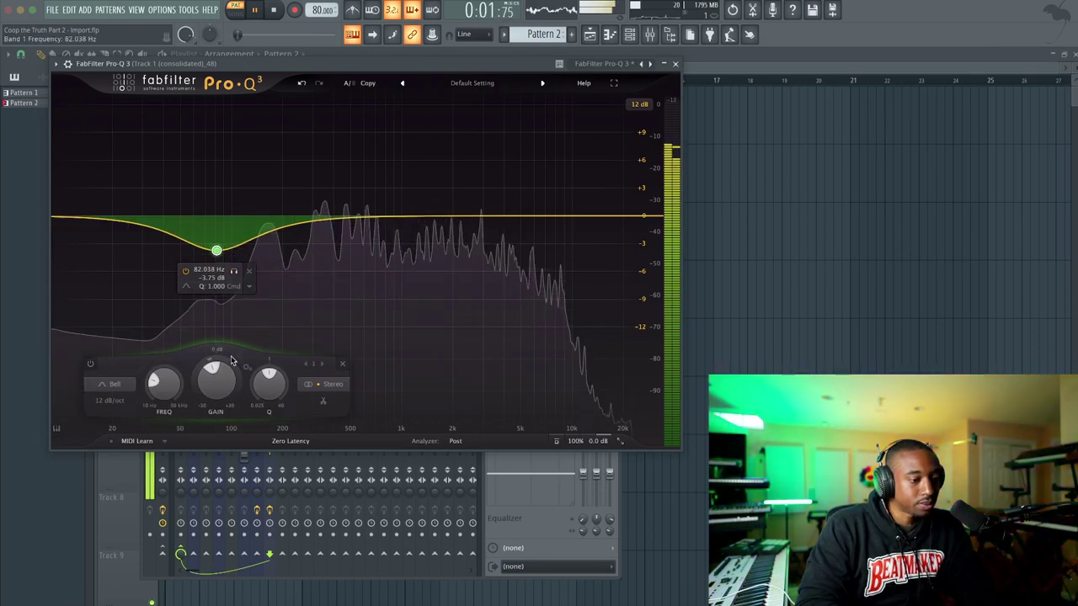
{"action": "left_click", "coordinate": [234, 270]}
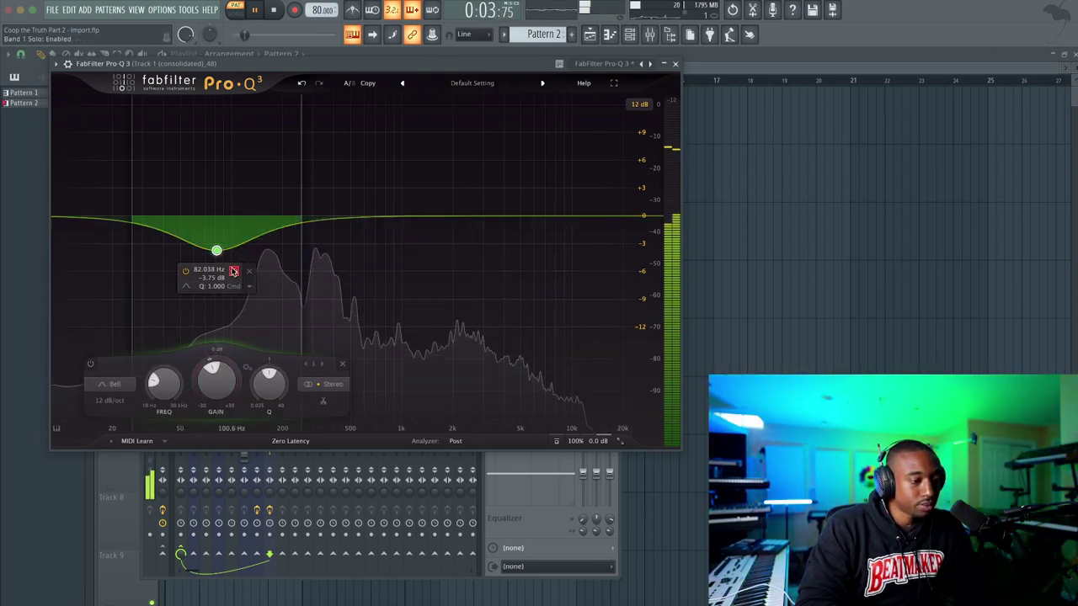
{"action": "left_click_drag", "start_coordinate": [234, 271], "coordinate": [196, 273]}
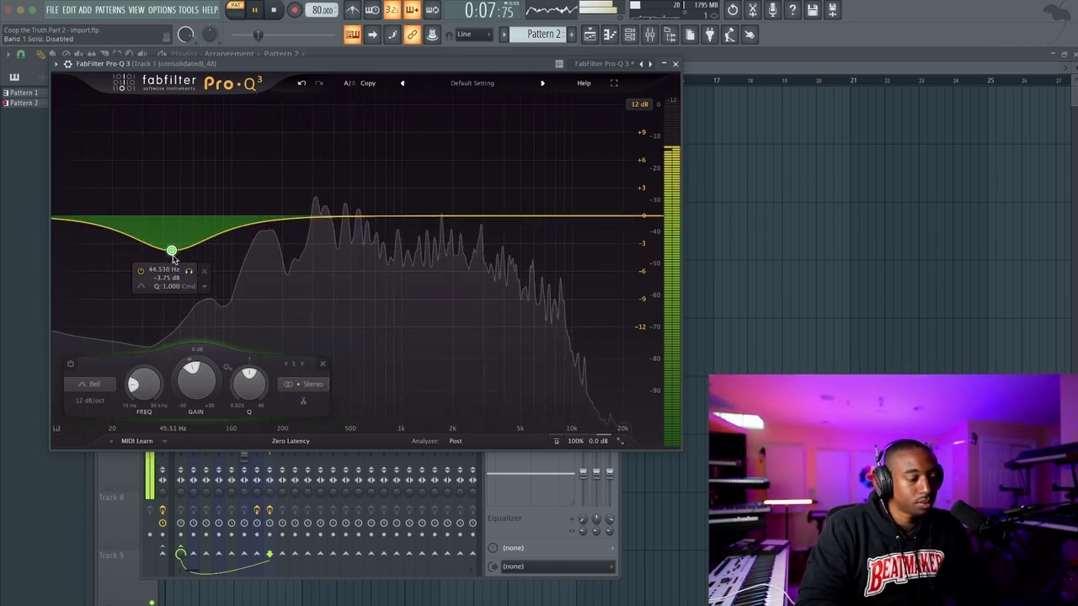
{"action": "left_click", "coordinate": [676, 64]}
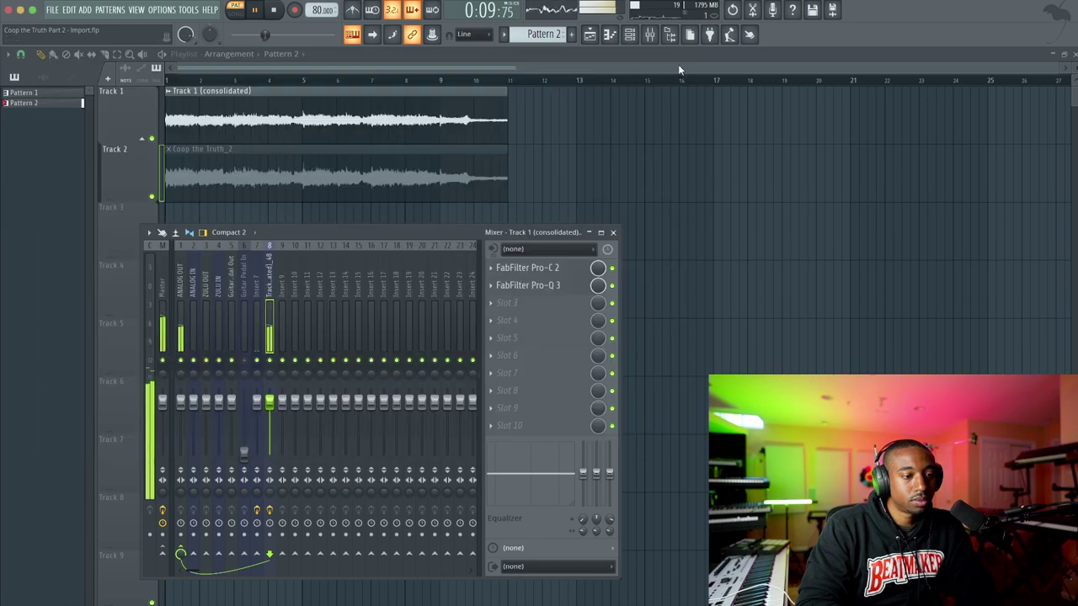
{"action": "key", "text": "F9"}
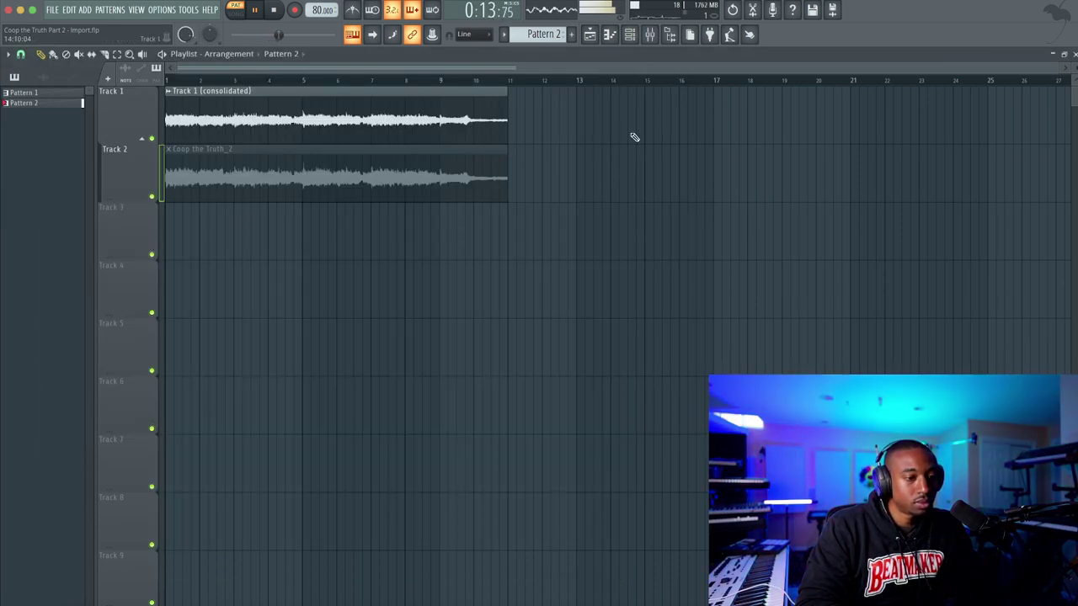
Replace the empty Sampler channel with Kontakt 7 and load Mickleburgh Piano.nki from the Kontakt Instruments folder
{"action": "left_click", "coordinate": [639, 40]}
{"action": "key", "text": "space"}
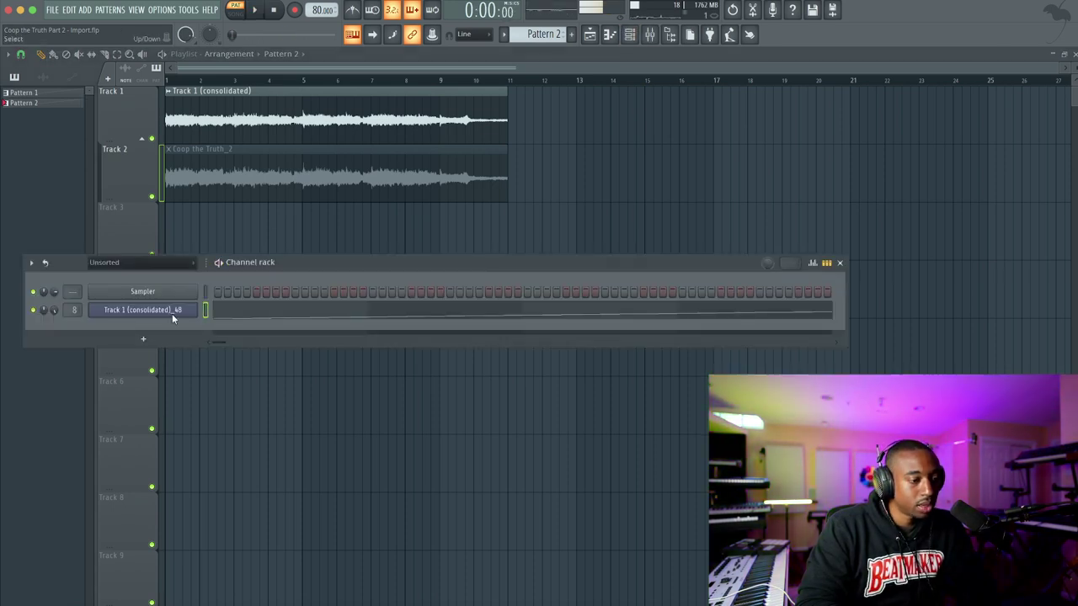
{"action": "right_click", "coordinate": [146, 294]}
{"action": "mouse_move", "coordinate": [219, 396]}
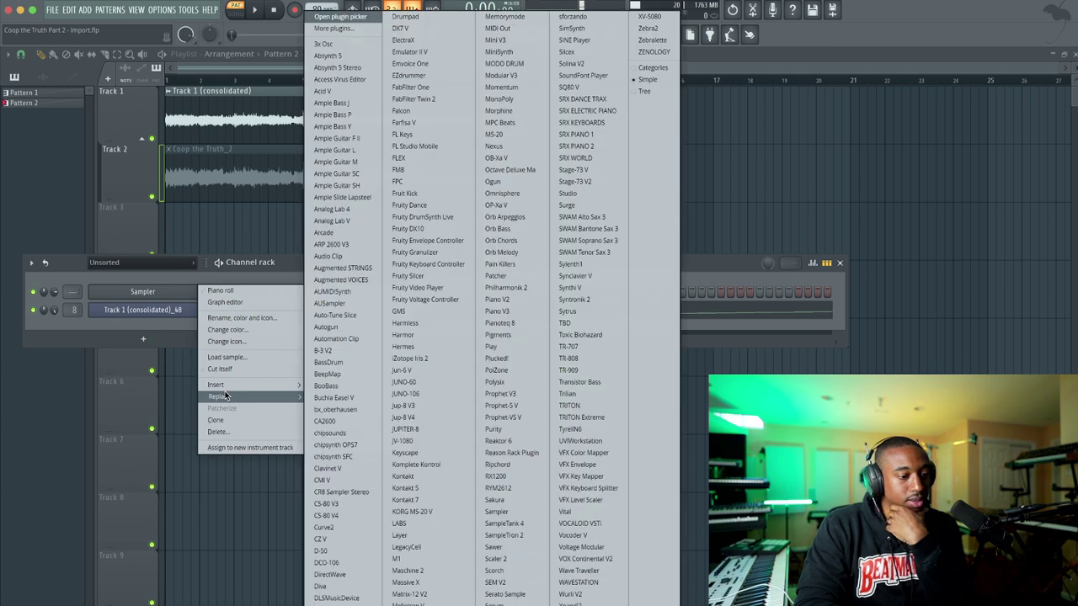
{"action": "left_click", "coordinate": [424, 499]}
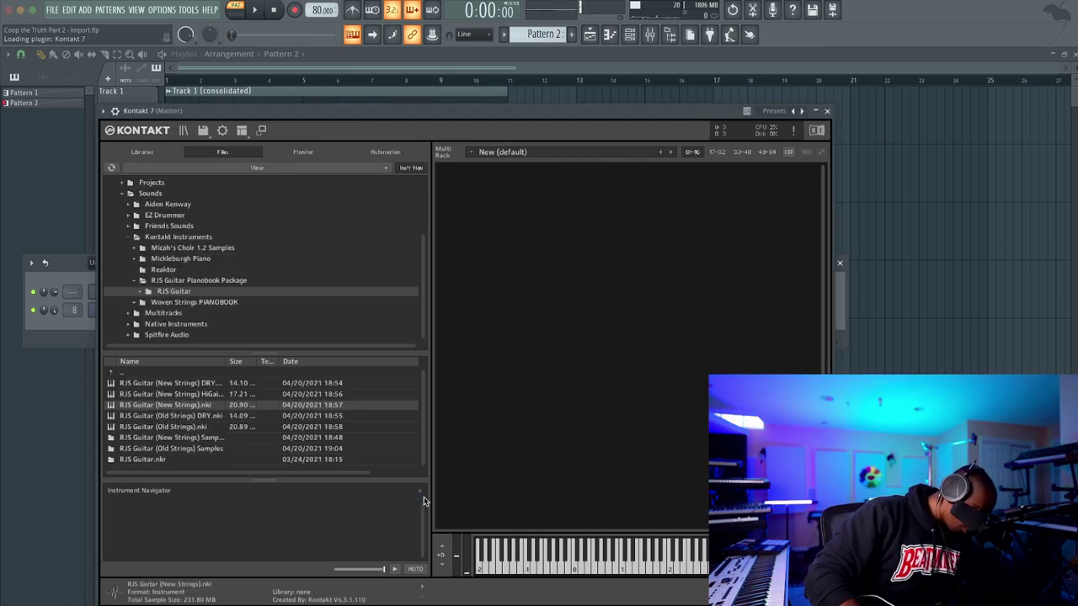
{"action": "left_click", "coordinate": [174, 259]}
{"action": "left_click", "coordinate": [186, 406]}
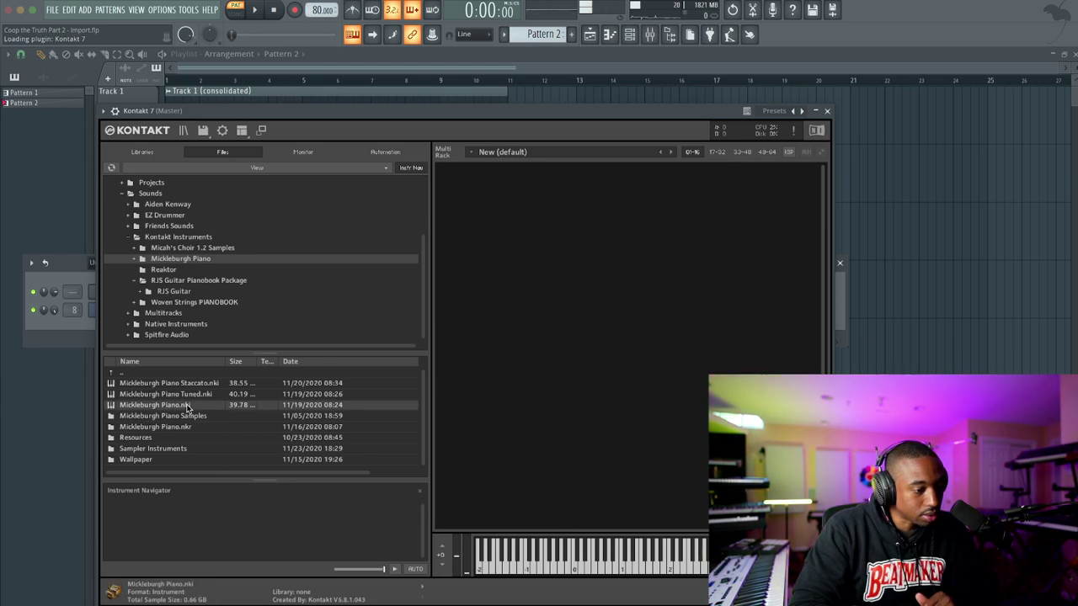
{"action": "left_click", "coordinate": [828, 112]}
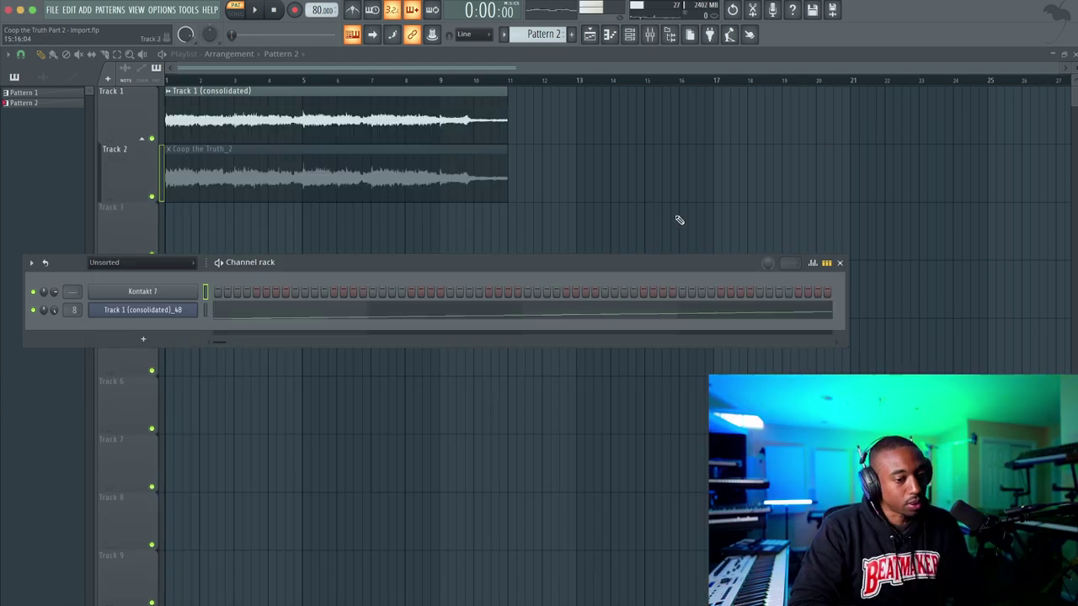
{"action": "key", "text": "F6"}
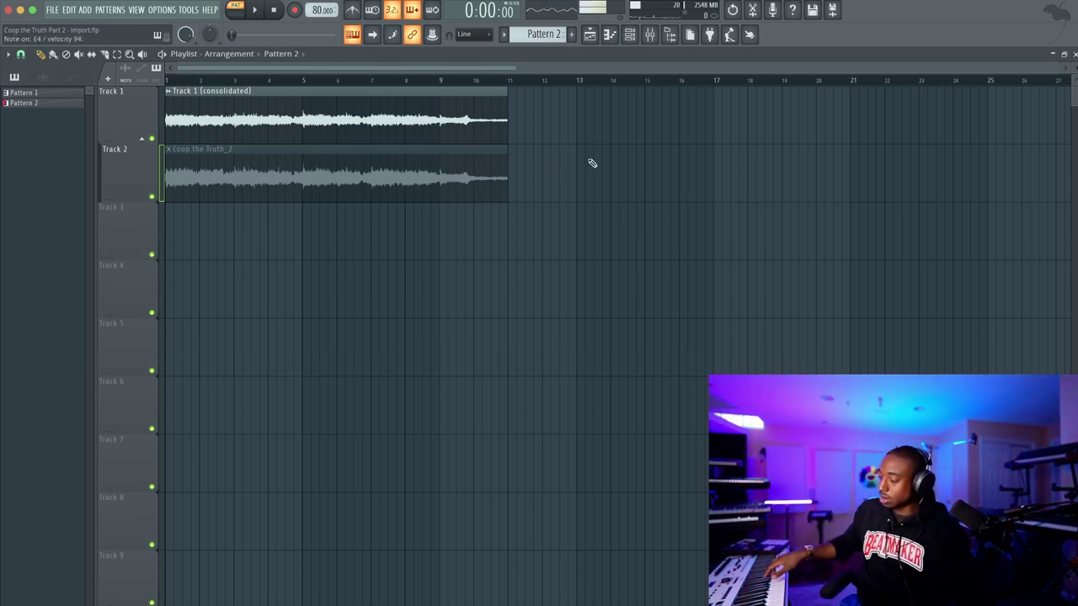
Play Pattern 2 and adjust the volume of the Fruity Slicer channel to balance it with the piano
{"action": "key", "text": "space"}
{"action": "key", "text": "space"}
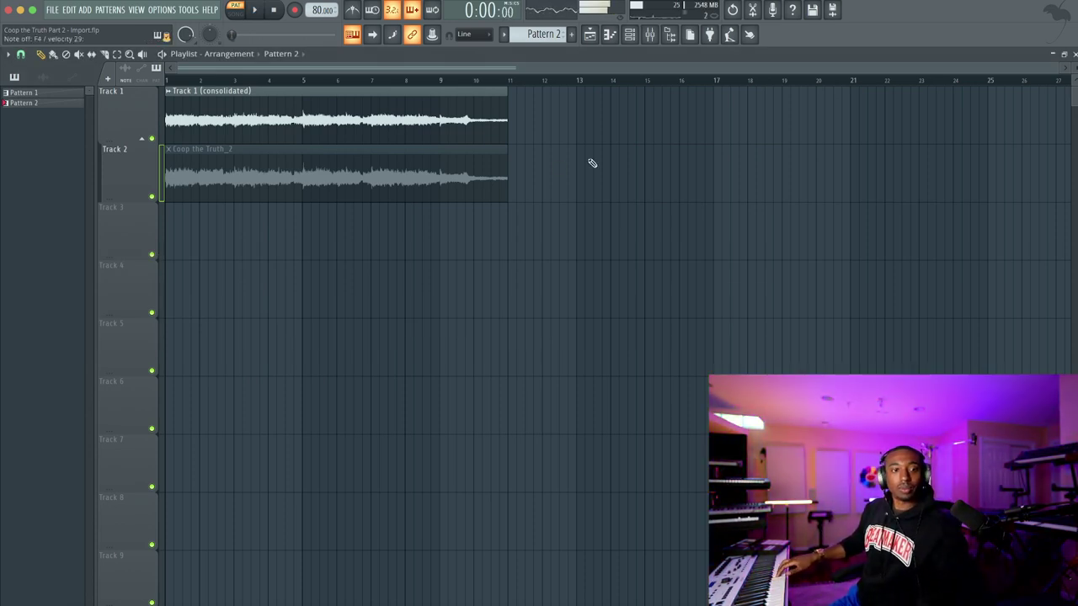
{"action": "key", "text": "F6"}
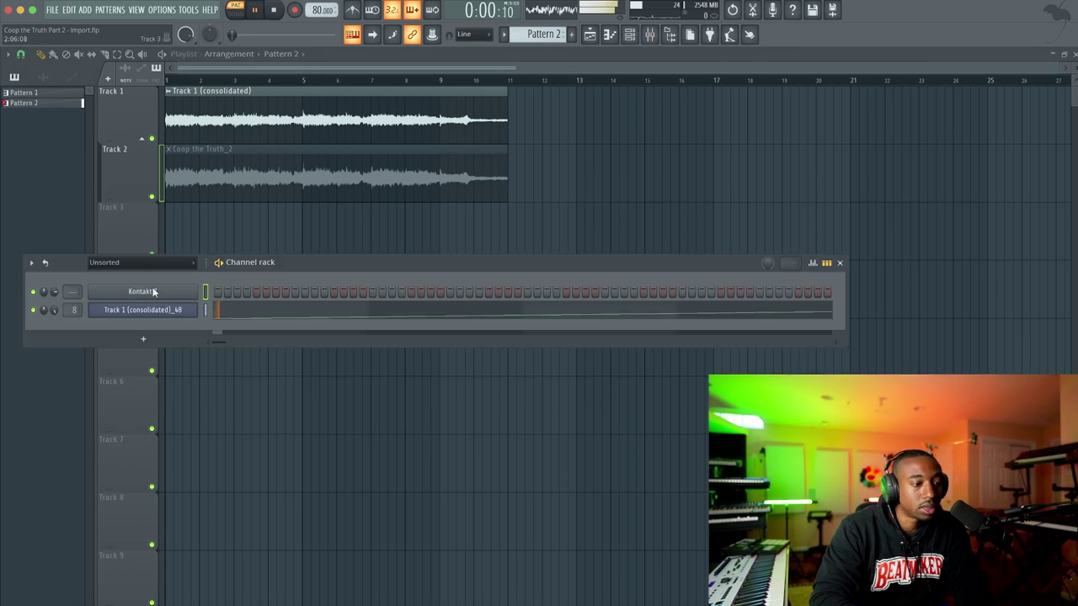
{"action": "key", "text": "space"}
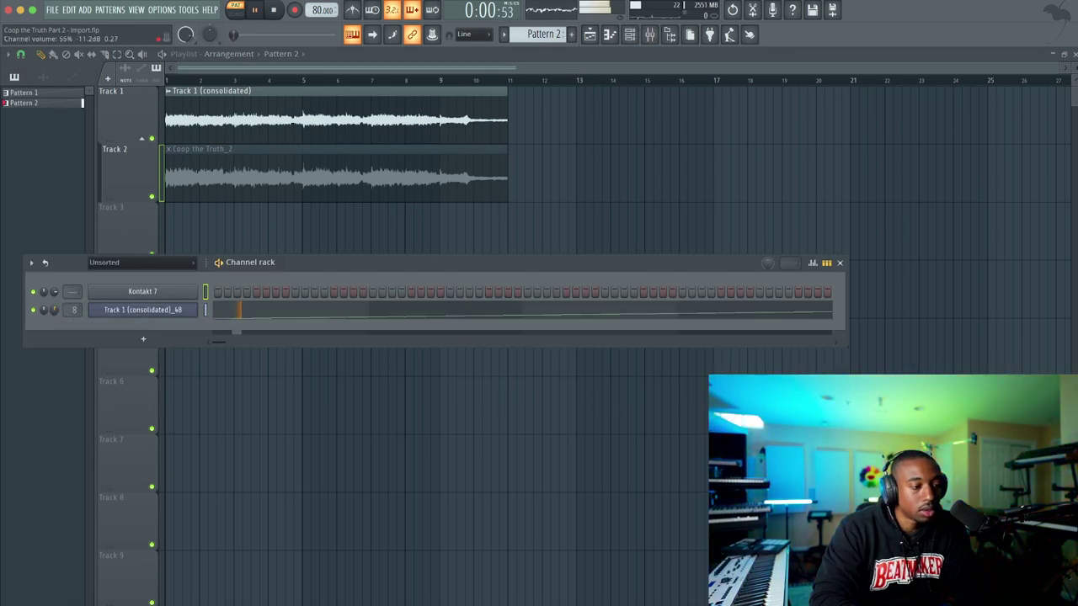
{"action": "left_click_drag", "start_coordinate": [54, 309], "coordinate": [56, 306]}
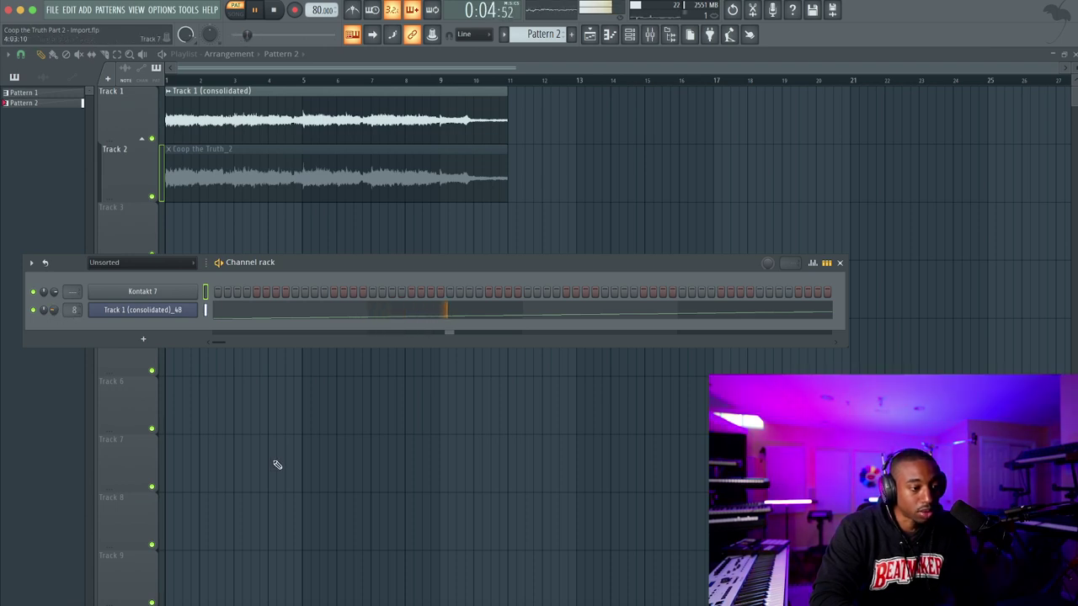
{"action": "key", "text": "F6"}
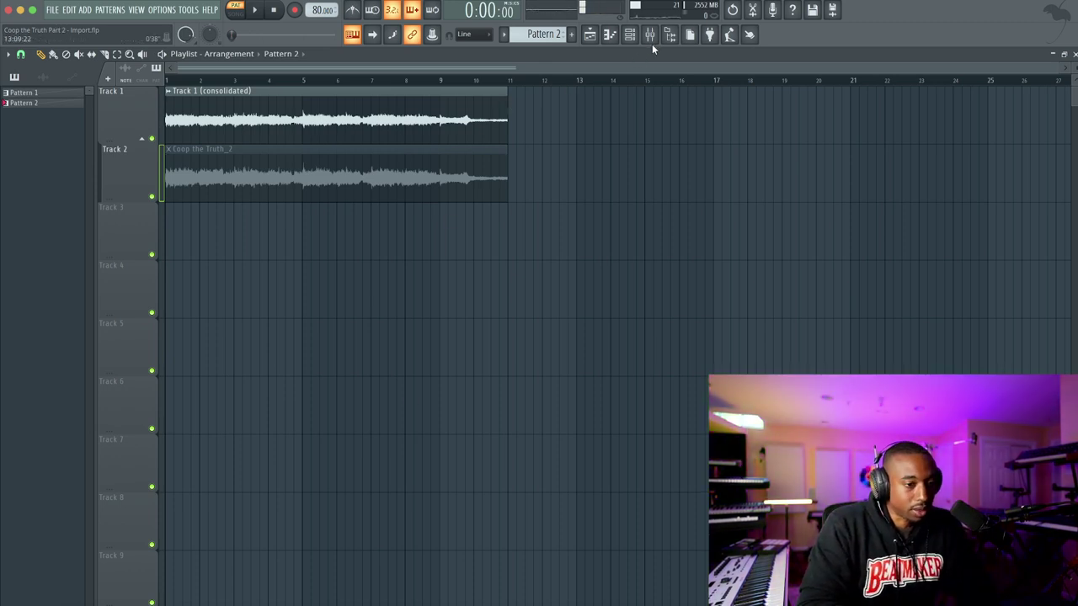
{"action": "left_click", "coordinate": [631, 36]}
{"action": "right_click", "coordinate": [371, 251]}
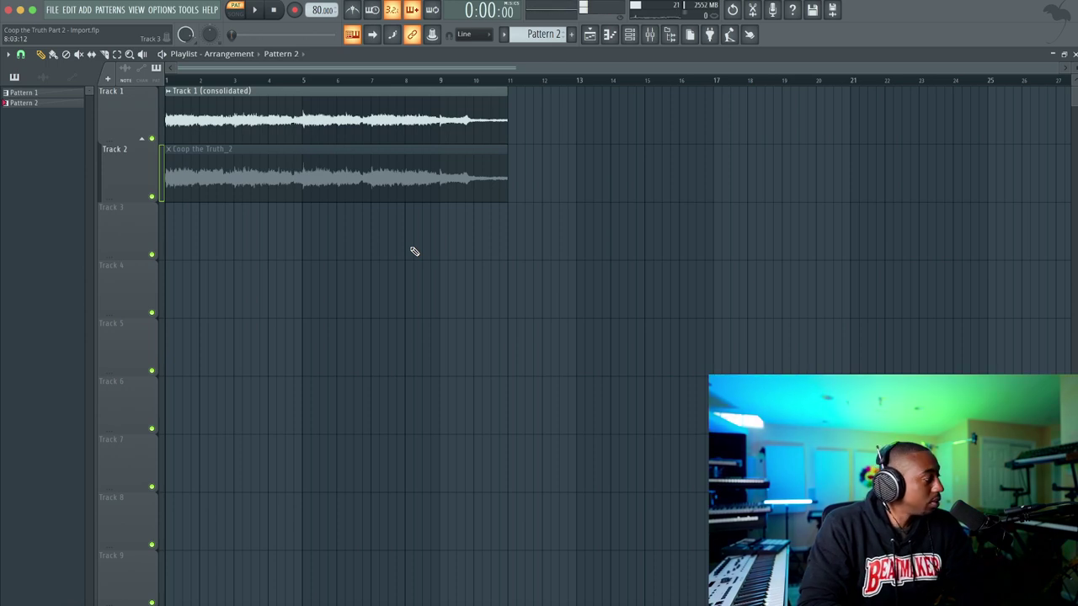
{"action": "right_click", "coordinate": [484, 257]}
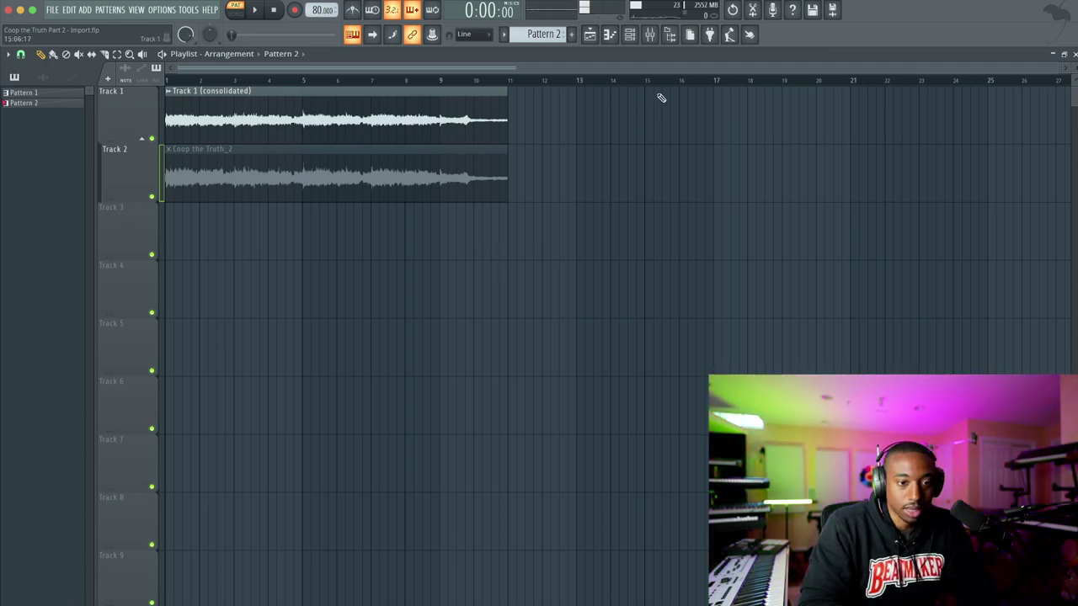